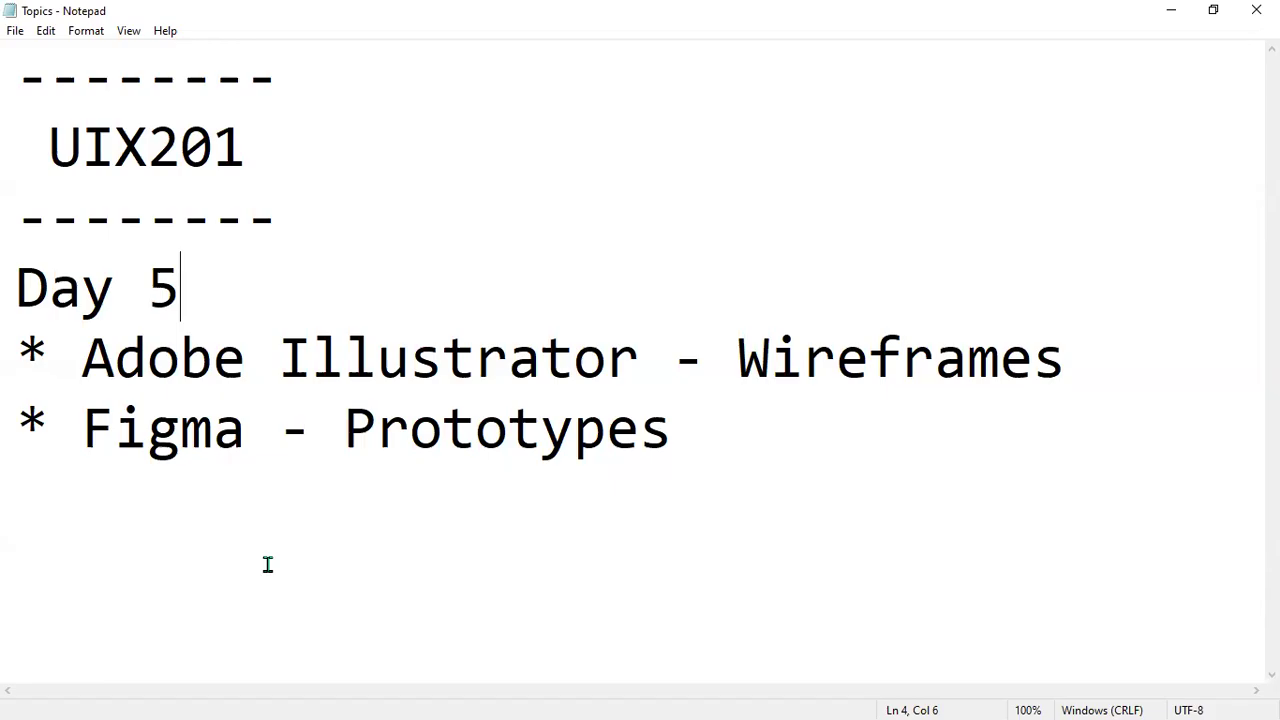
# Switch from Notepad to Illustrator and base a new document on the Web-Large 1920 x 1080 px preset.
pyautogui.click(1171, 12)
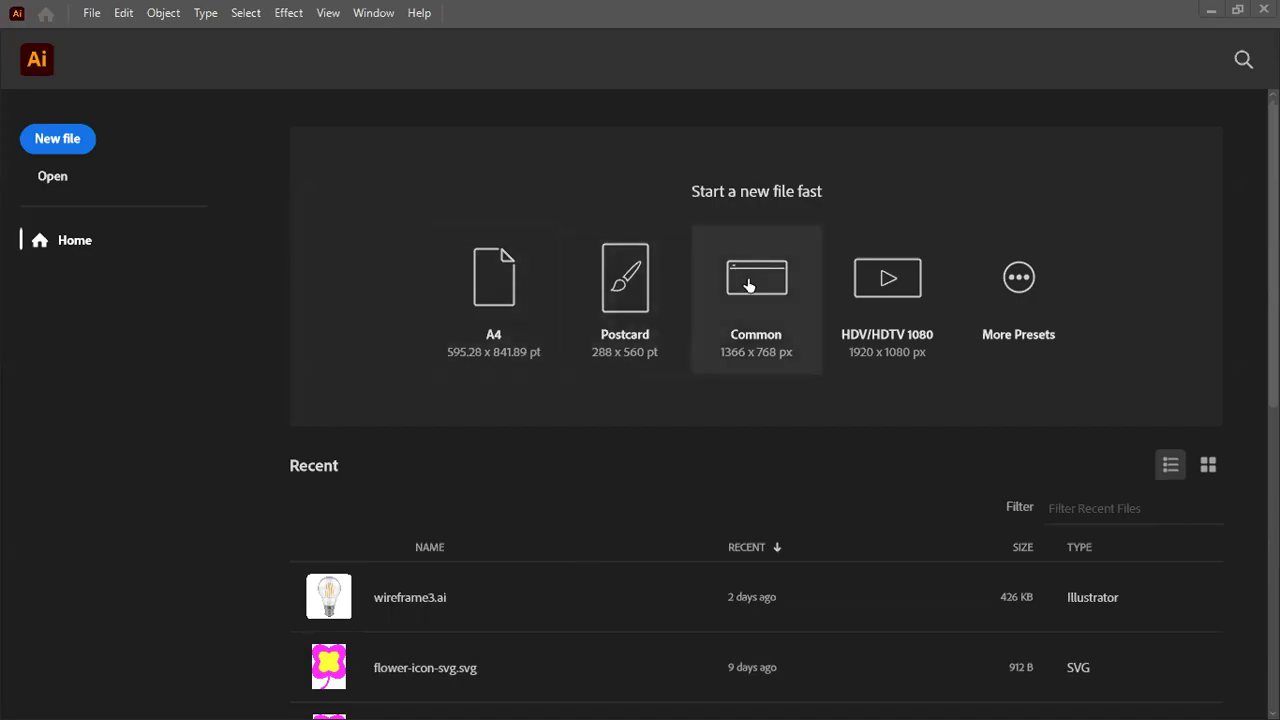
pyautogui.click(1018, 285)
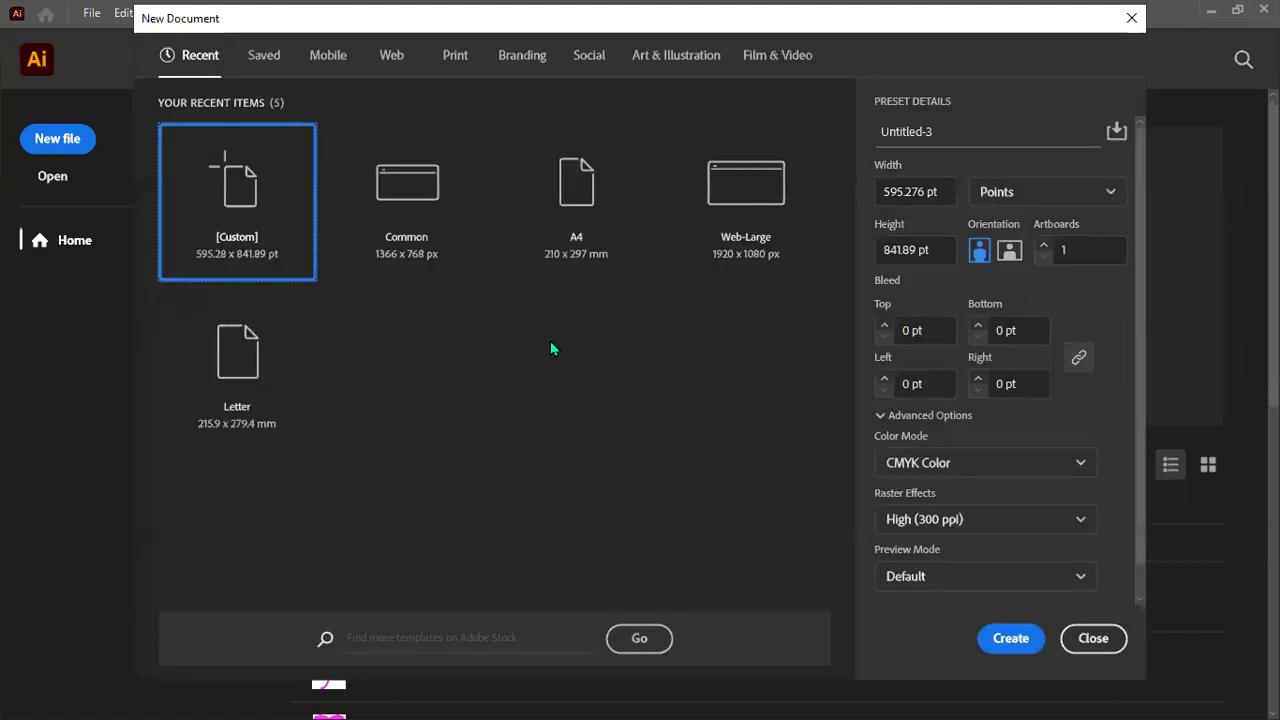
pyautogui.click(740, 200)
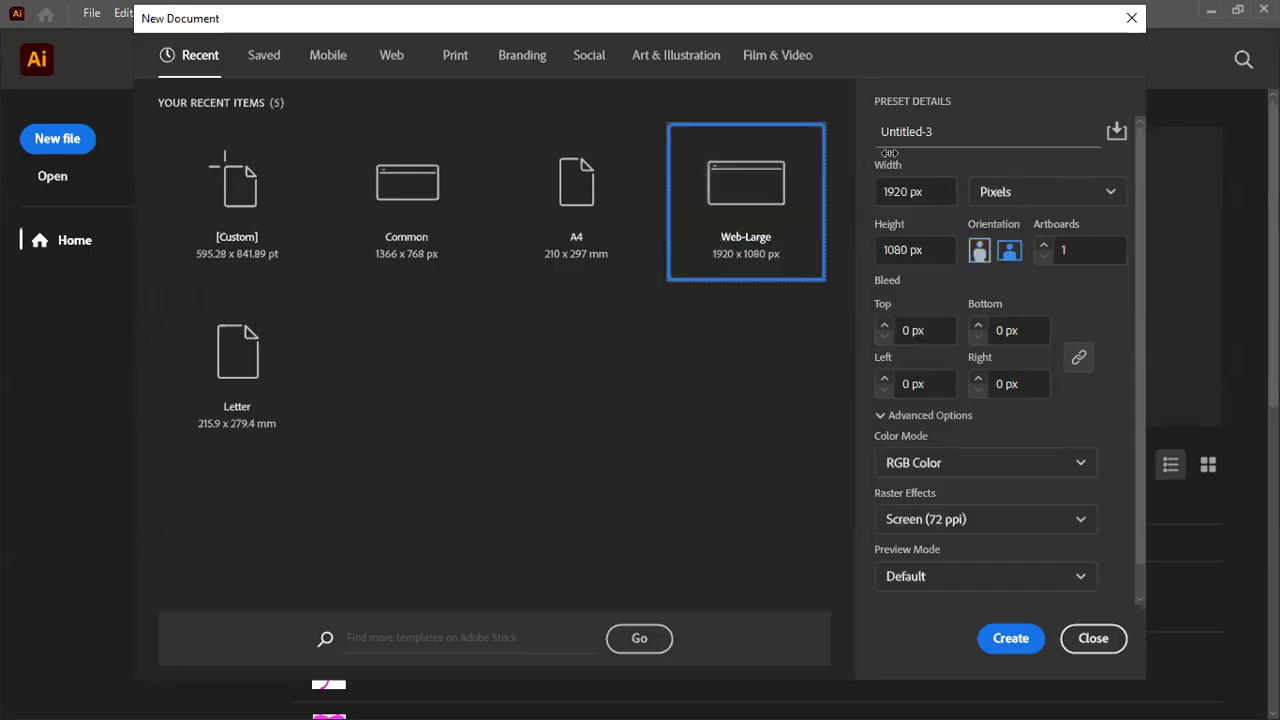
# Name the new document day5_wireframe and create it.
pyautogui.click(947, 131)
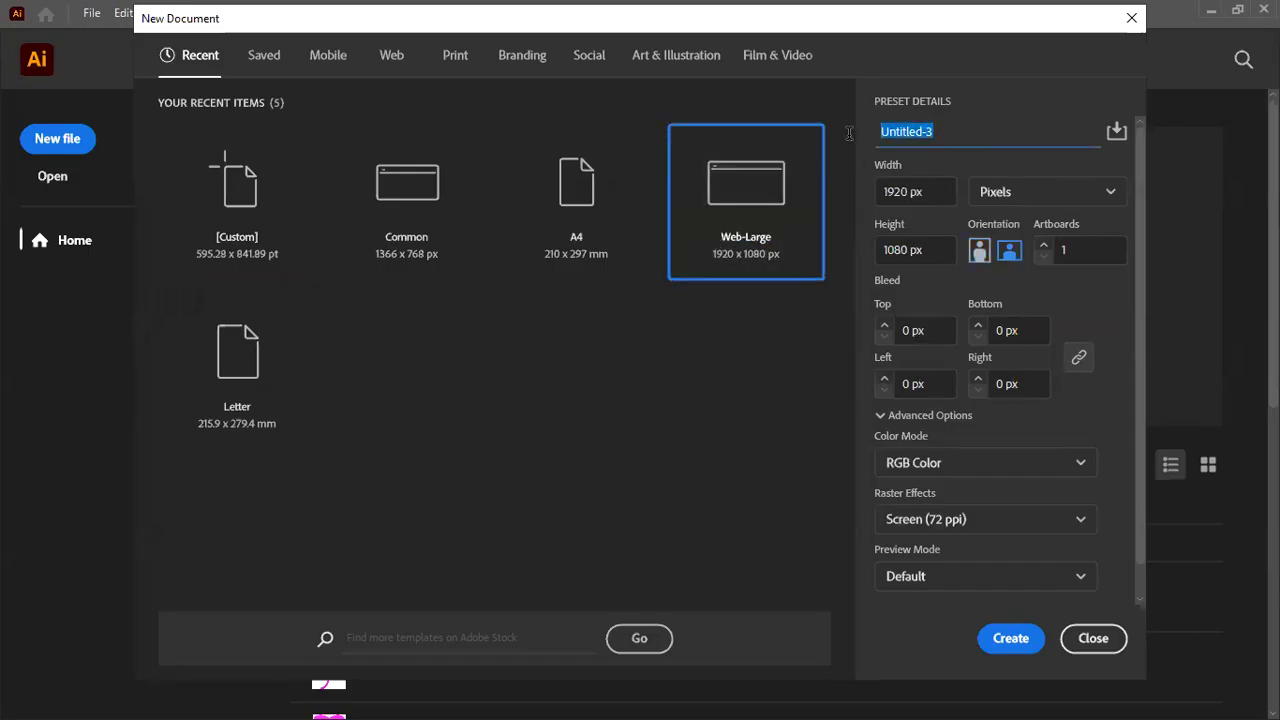
pyautogui.write('w')
pyautogui.press('BackSpace')
pyautogui.write('day5_wireframe')
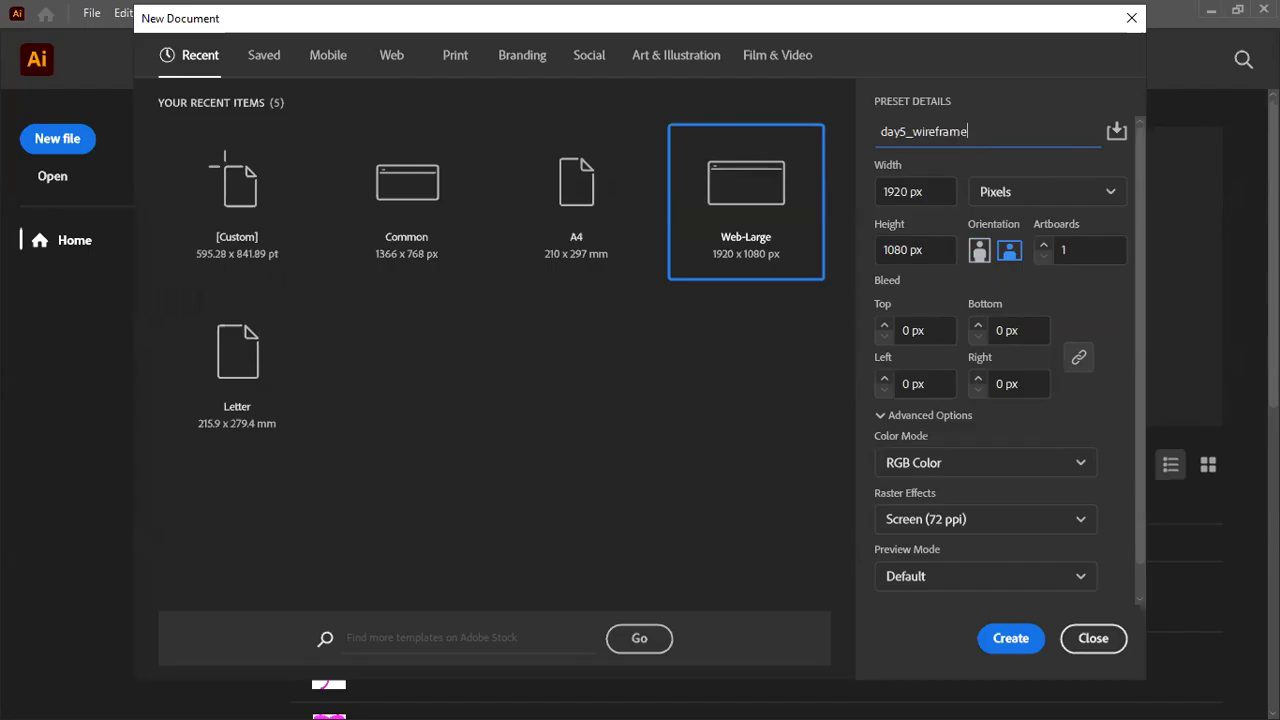
pyautogui.click(1011, 643)
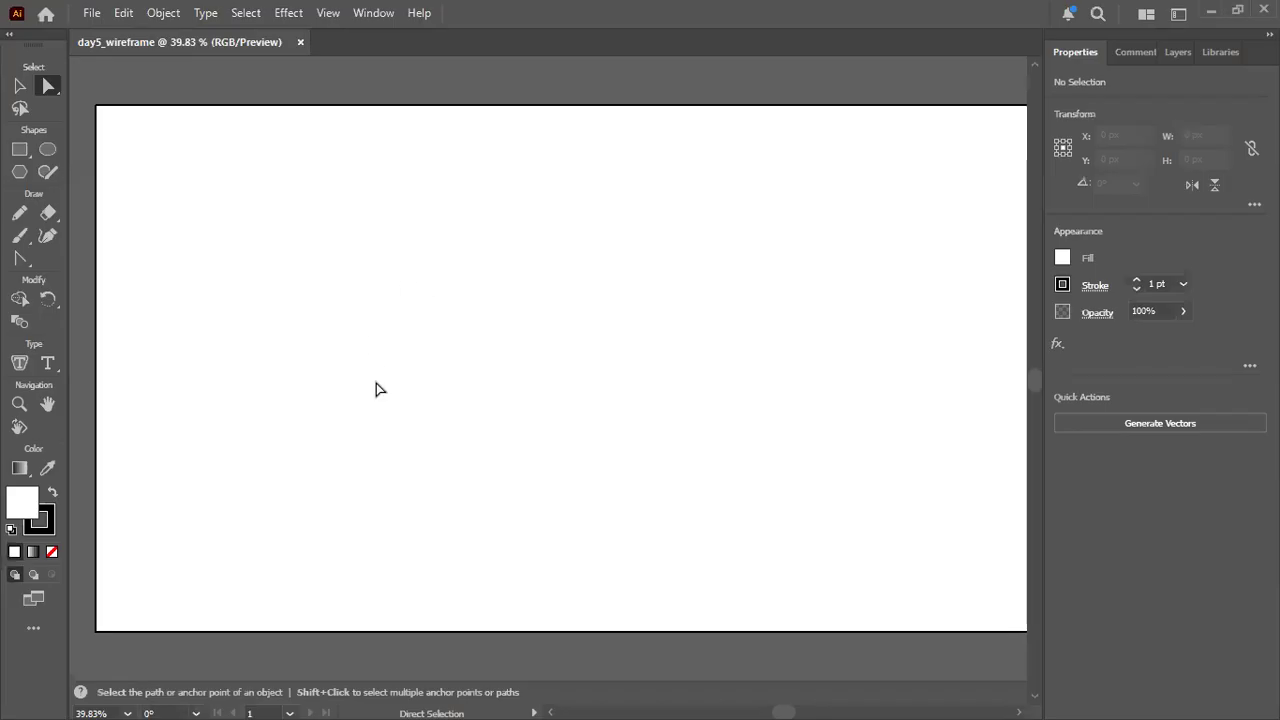
# Zoom out to 33.33% and reposition the view so the whole empty artboard is visible.
pyautogui.hscroll(1, 480, 361)
pyautogui.scroll(-1, 480, 361)
pyautogui.press('space')
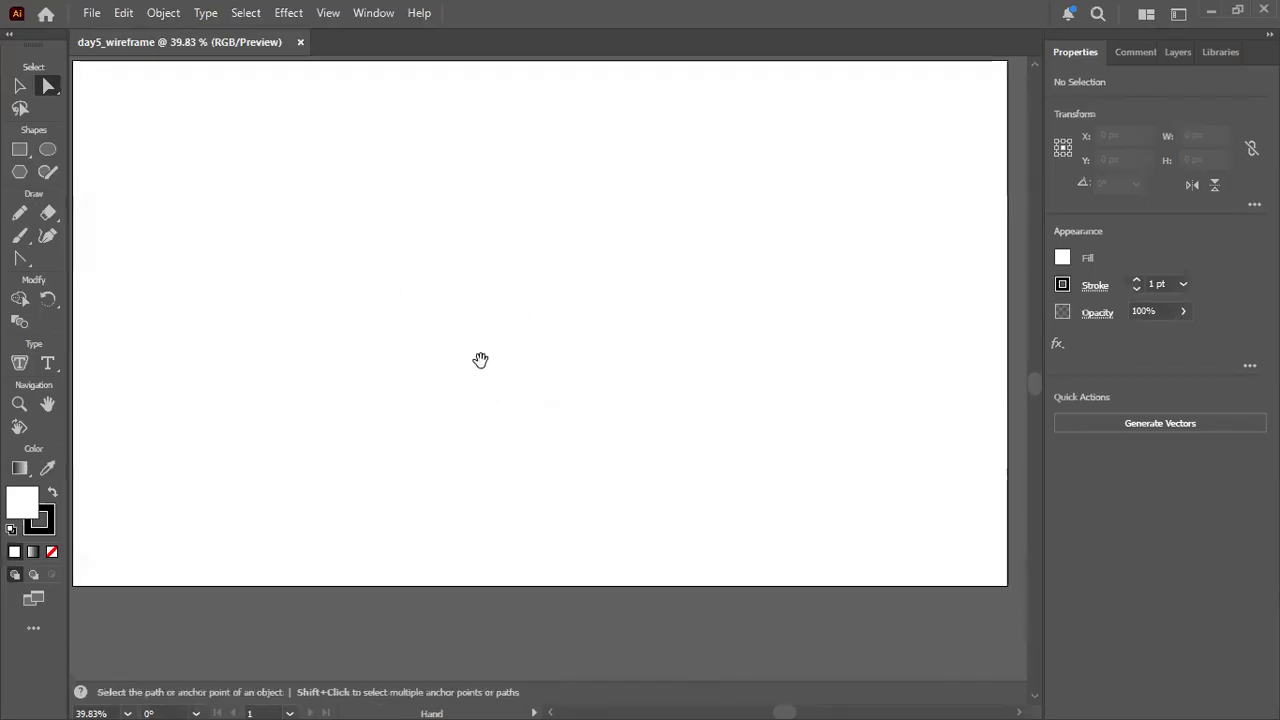
pyautogui.scroll(-3, 481, 368)
pyautogui.scroll(1, 481, 370)
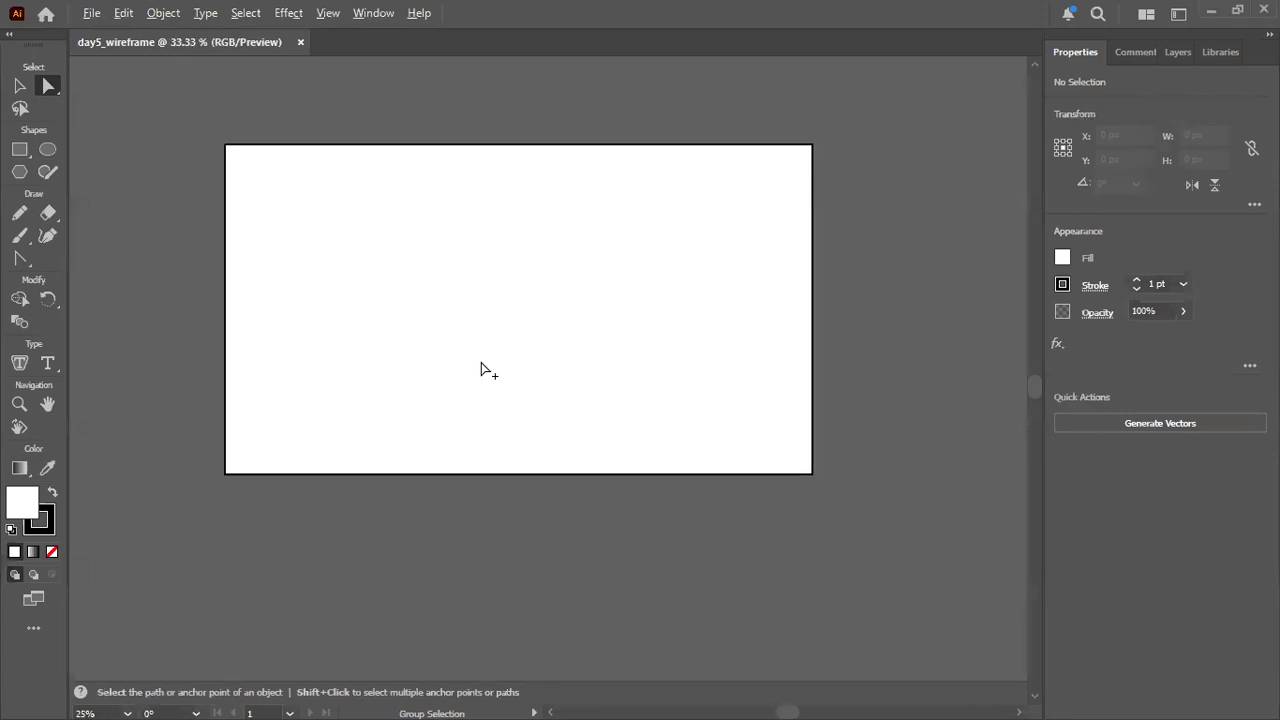
pyautogui.scroll(1, 481, 370)
pyautogui.scroll(-1, 481, 370)
pyautogui.scroll(1, 481, 370)
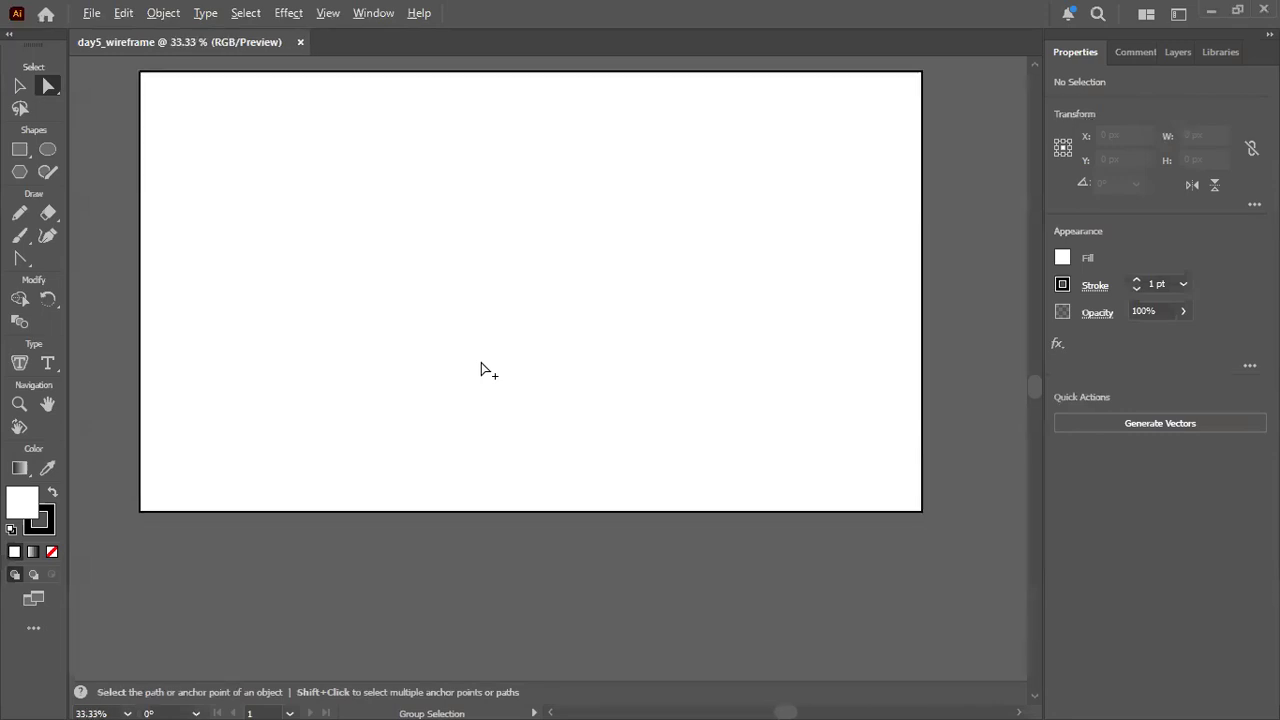
pyautogui.scroll(-2, 481, 370)
pyautogui.scroll(2, 481, 370)
pyautogui.scroll(-1, 481, 370)
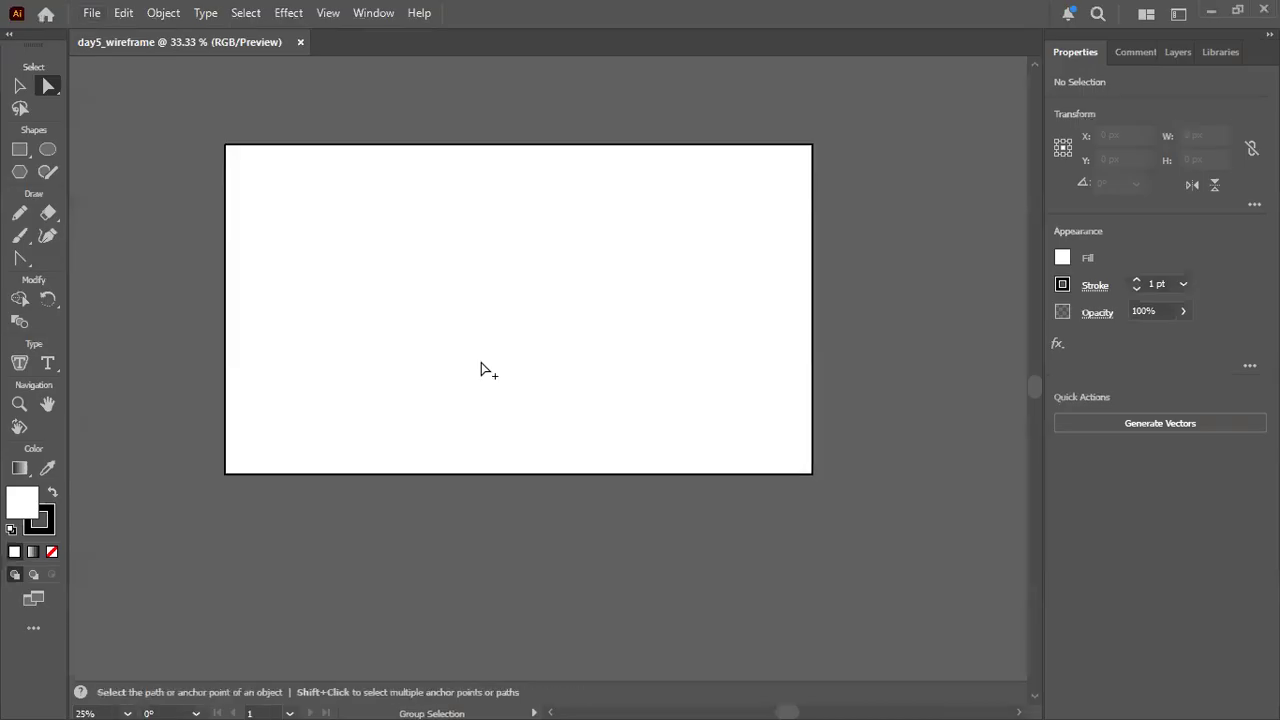
pyautogui.scroll(2, 481, 370)
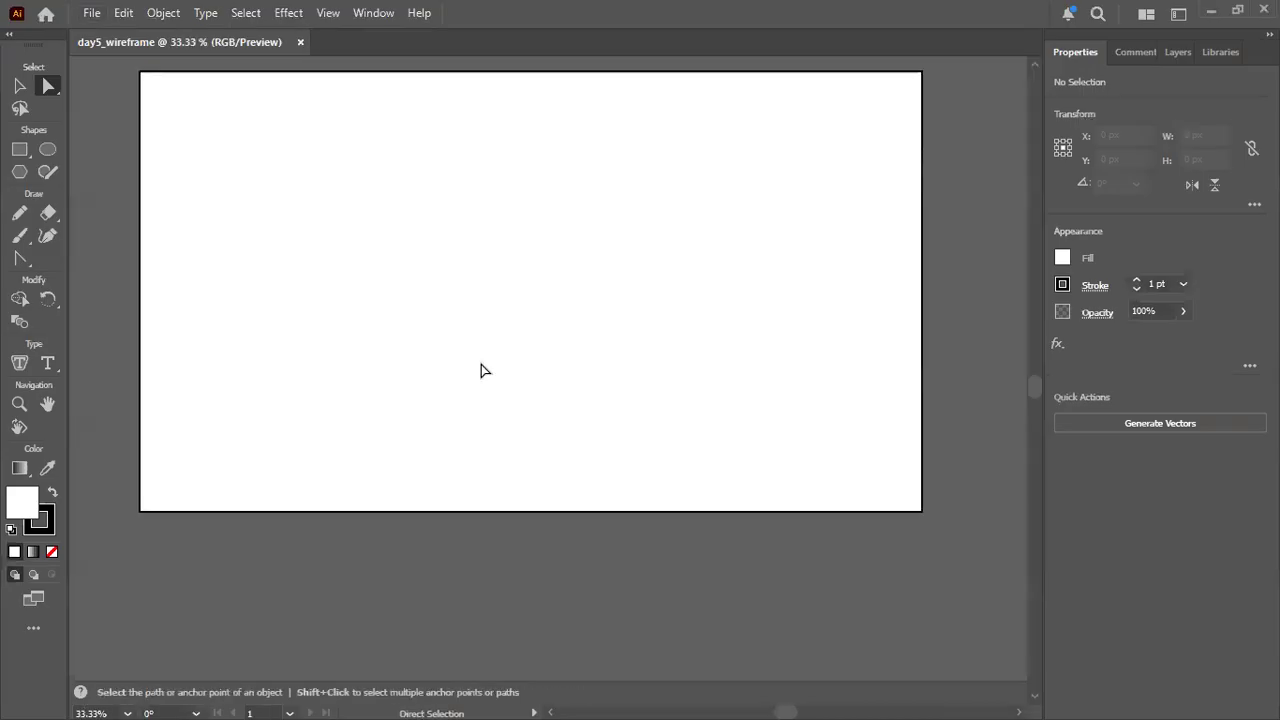
pyautogui.press('space')
pyautogui.scroll(1, 481, 364)
pyautogui.moveTo(378, 334); pyautogui.dragTo(371, 374)
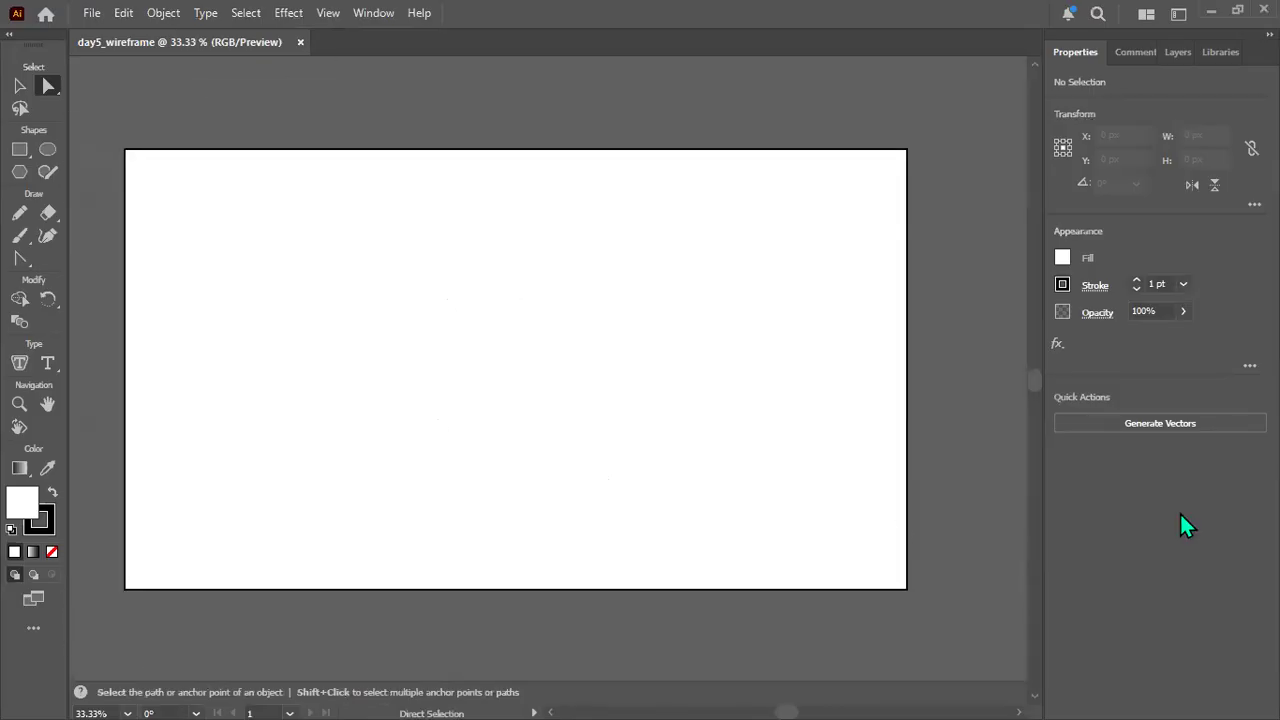
pyautogui.moveTo(430, 246)
pyautogui.mouseDown()
pyautogui.moveTo(474, 257)
pyautogui.moveTo(554, 220)
pyautogui.moveTo(363, 191)
pyautogui.moveTo(414, 244)
pyautogui.mouseUp()
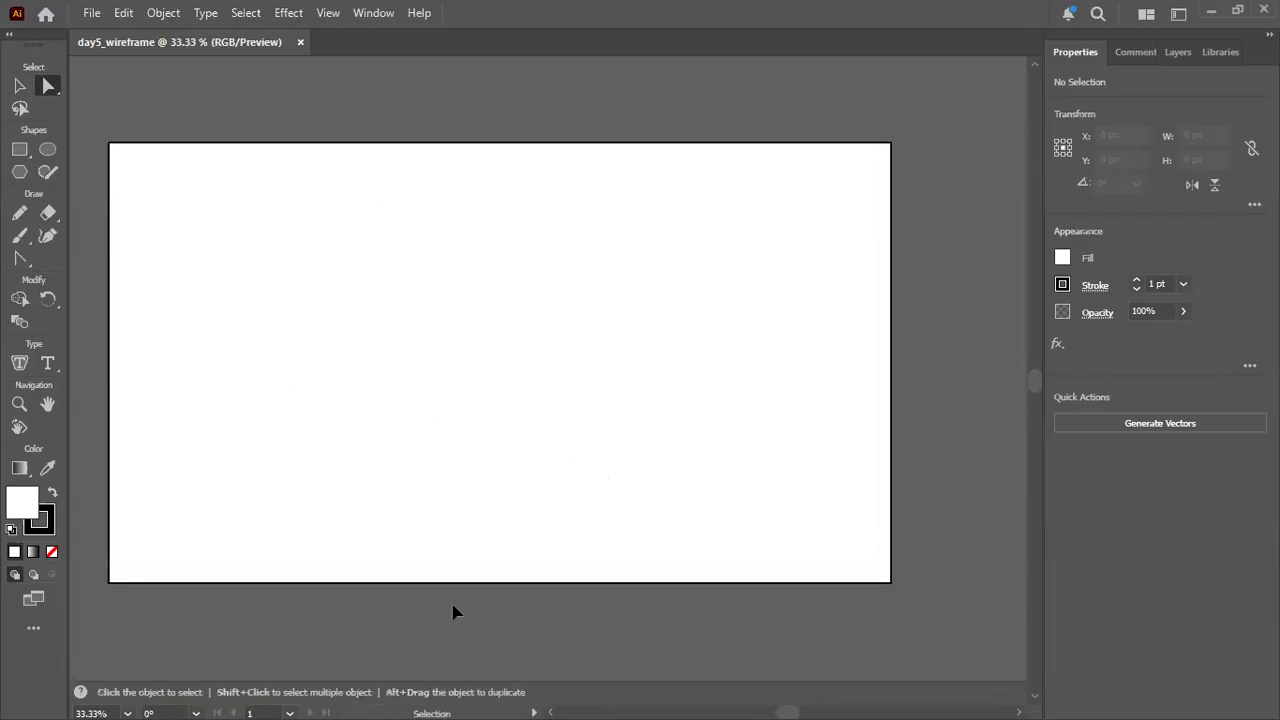
pyautogui.hscroll(1, 452, 612)
pyautogui.hscroll(-2, 452, 612)
pyautogui.hscroll(-2, 452, 612)
pyautogui.hscroll(2, 452, 612)
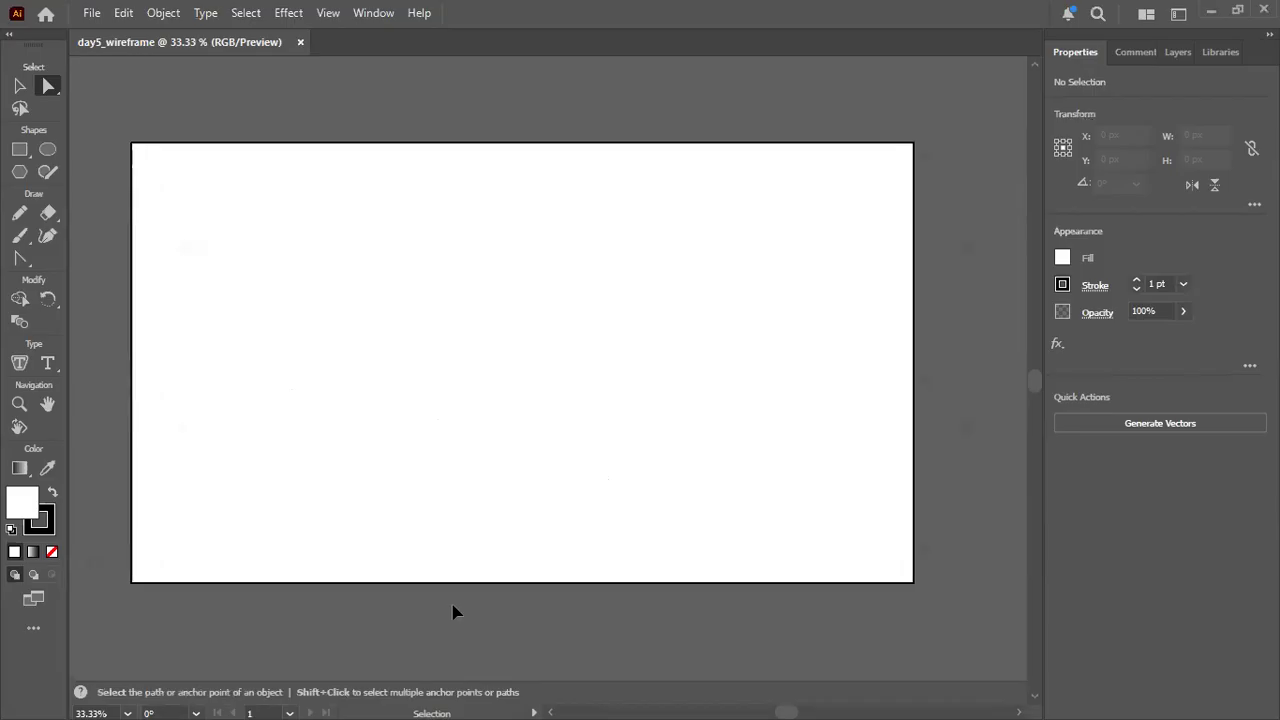
pyautogui.hscroll(-2, 452, 612)
pyautogui.hscroll(1, 452, 612)
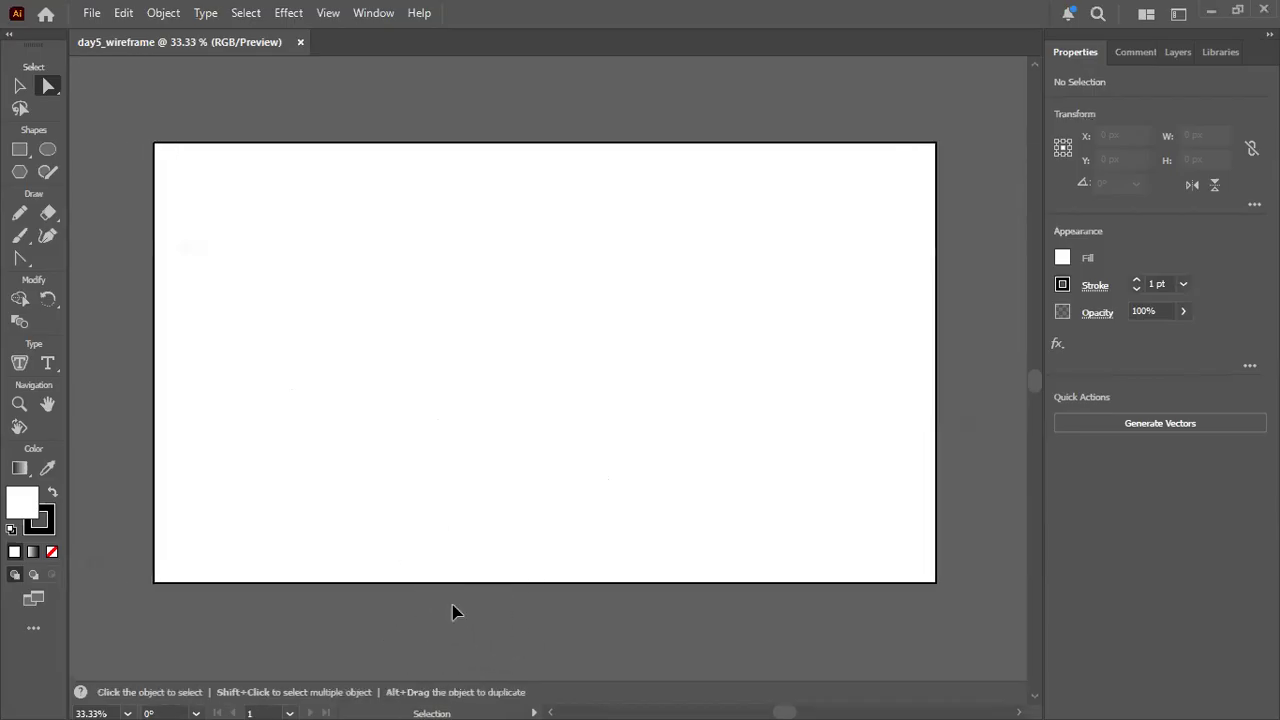
pyautogui.scroll(3, 469, 480)
pyautogui.scroll(-3, 469, 480)
pyautogui.scroll(-3, 469, 480)
pyautogui.scroll(3, 469, 480)
pyautogui.hscroll(-1, 475, 620)
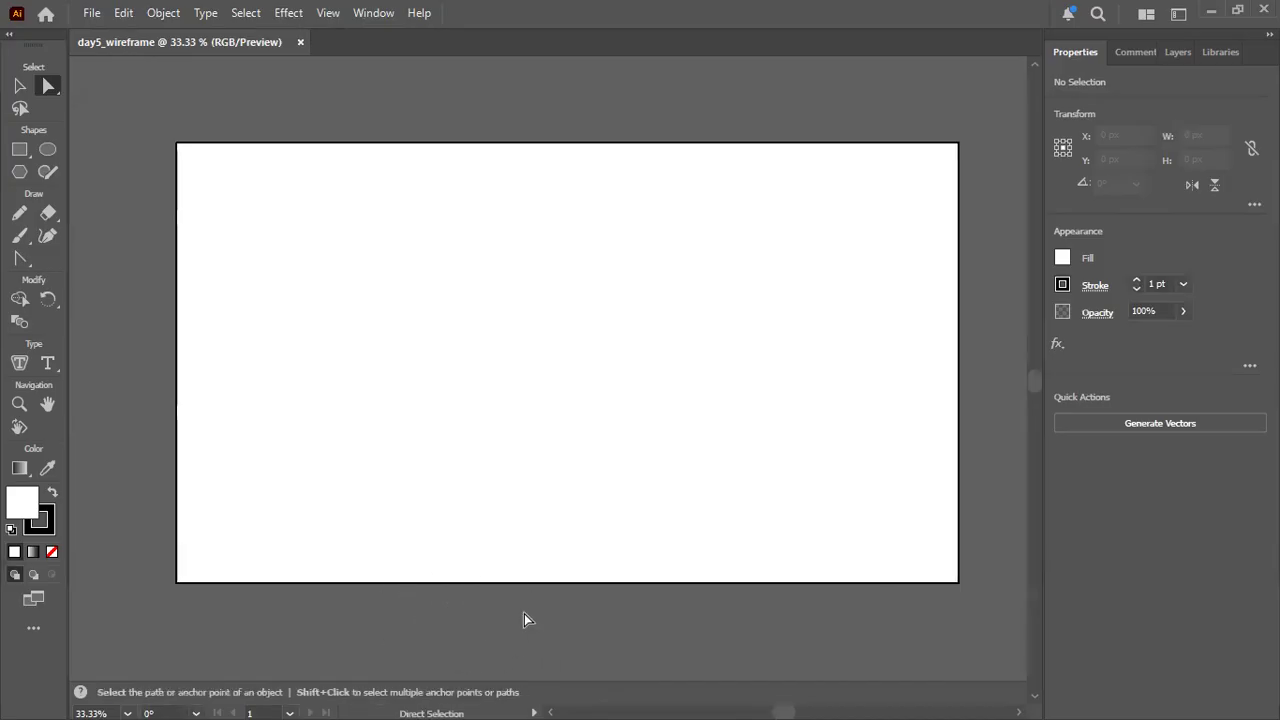
pyautogui.scroll(-1, 526, 613)
pyautogui.scroll(2, 526, 613)
pyautogui.scroll(-1, 526, 613)
pyautogui.press('space')
pyautogui.moveTo(532, 479)
pyautogui.mouseDown()
pyautogui.moveTo(505, 489)
pyautogui.moveTo(534, 457)
pyautogui.moveTo(533, 480)
pyautogui.mouseUp()
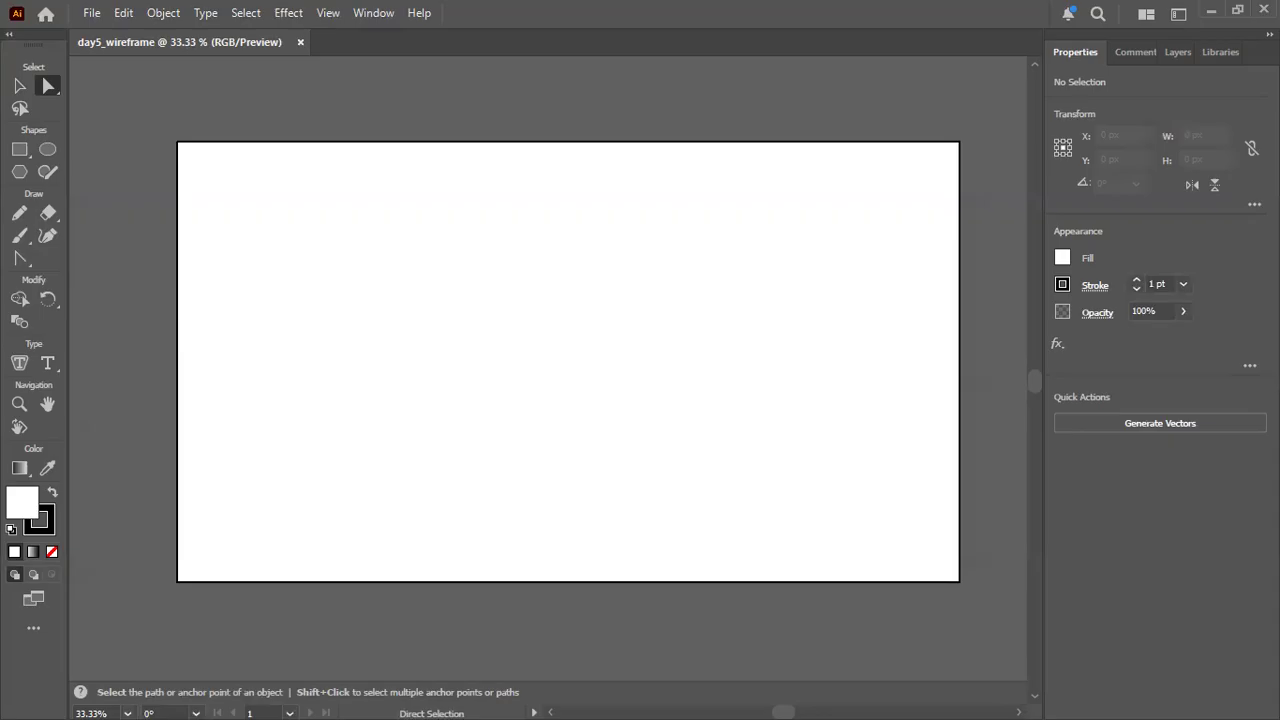
# Draw a circle about 425 px in diameter in the upper-left part of the artboard and deselect it.
pyautogui.click(48, 150)
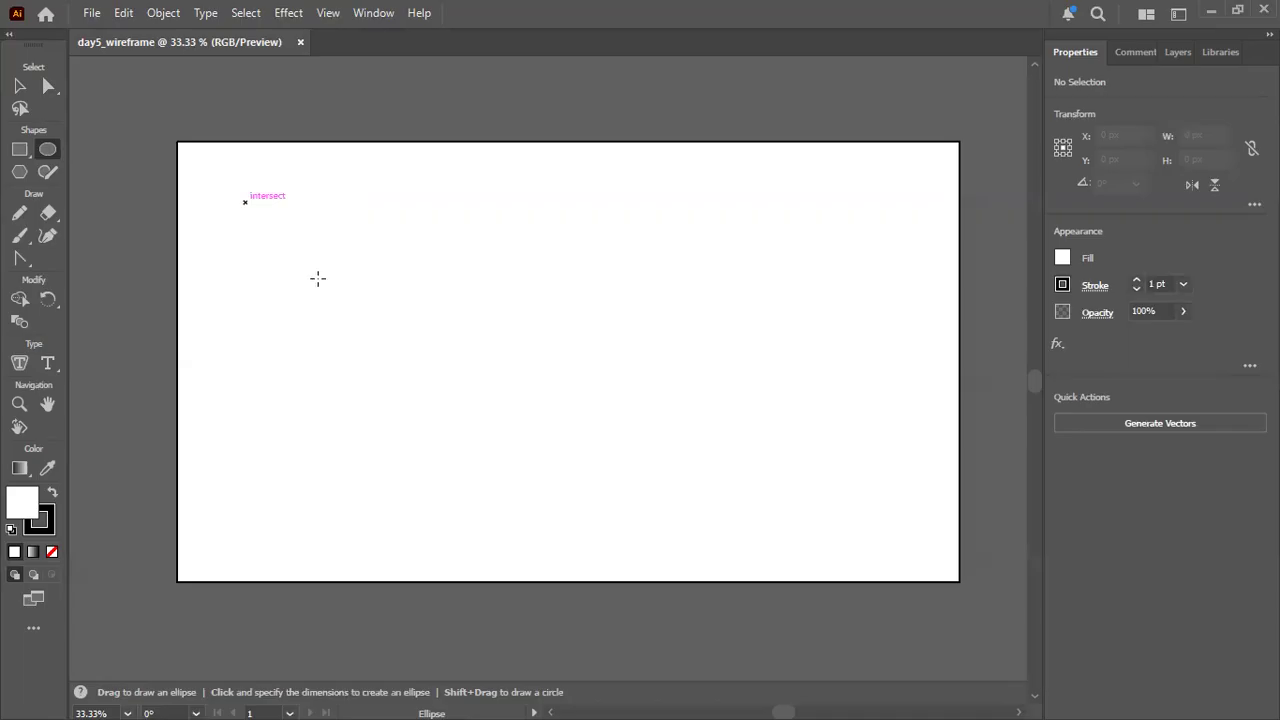
pyautogui.moveTo(245, 201); pyautogui.dragTo(334, 291)
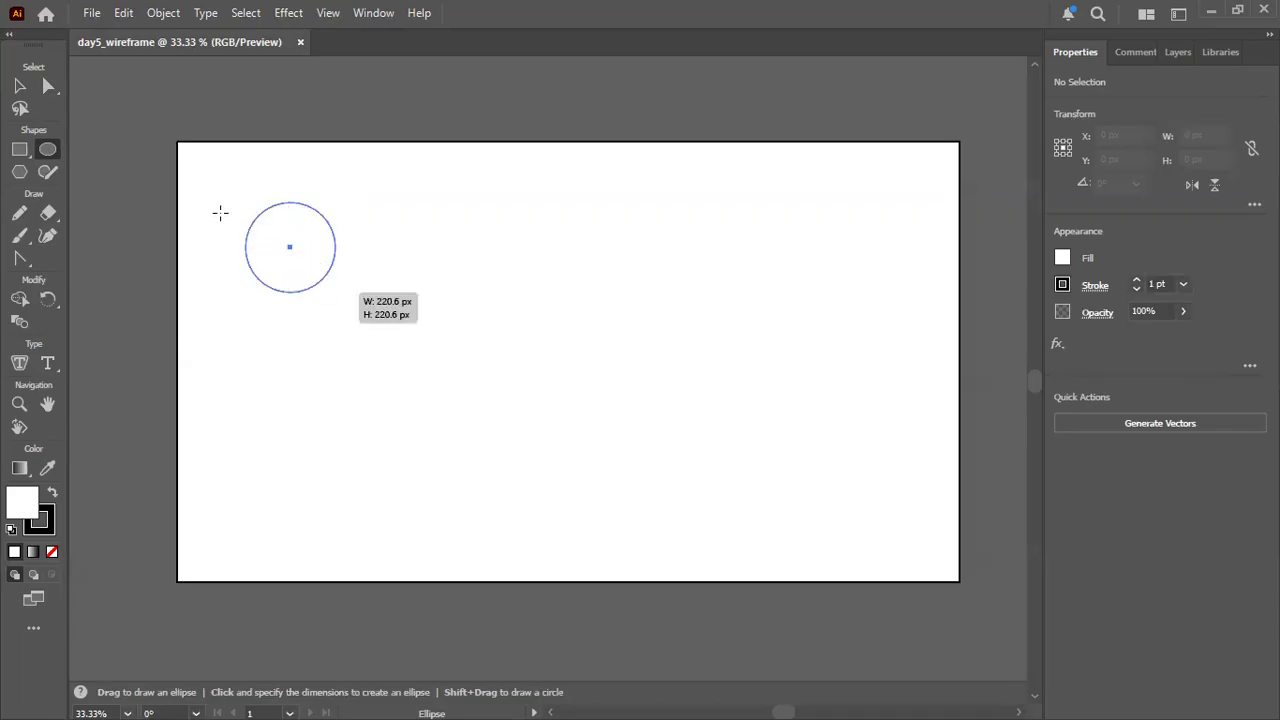
pyautogui.hotkey('ctrl', 'z')
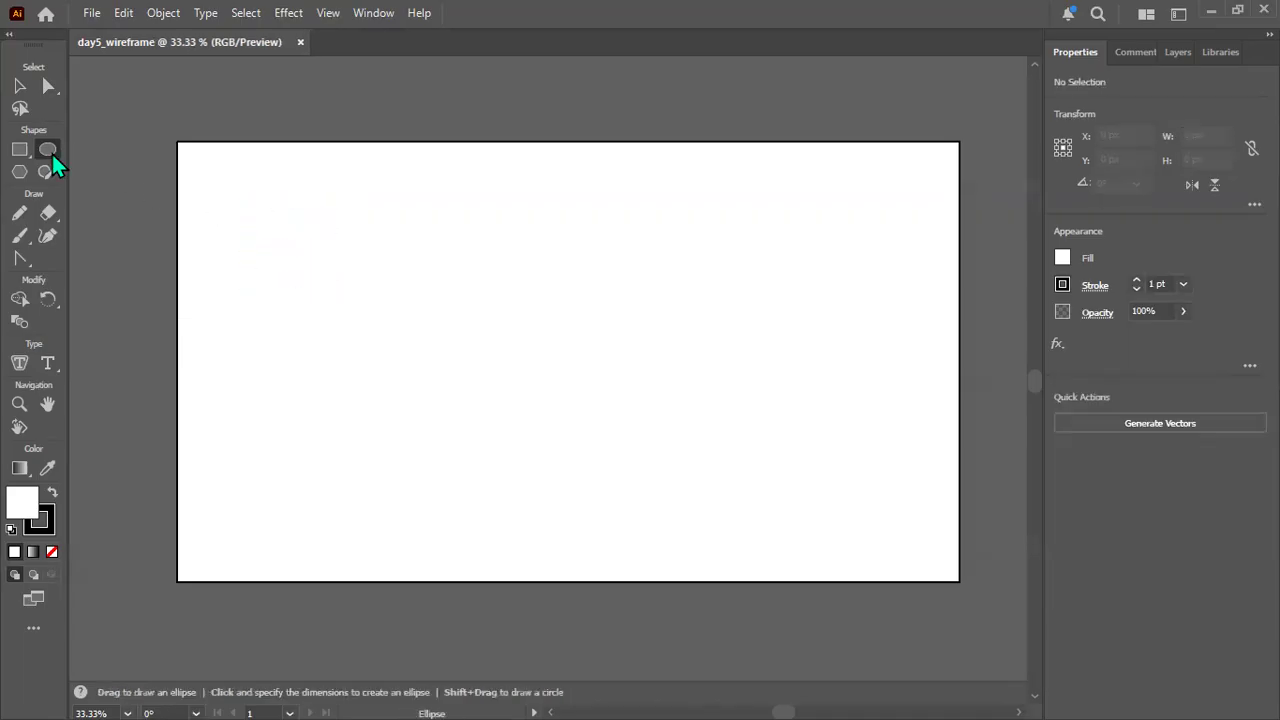
pyautogui.moveTo(236, 193); pyautogui.dragTo(409, 363)
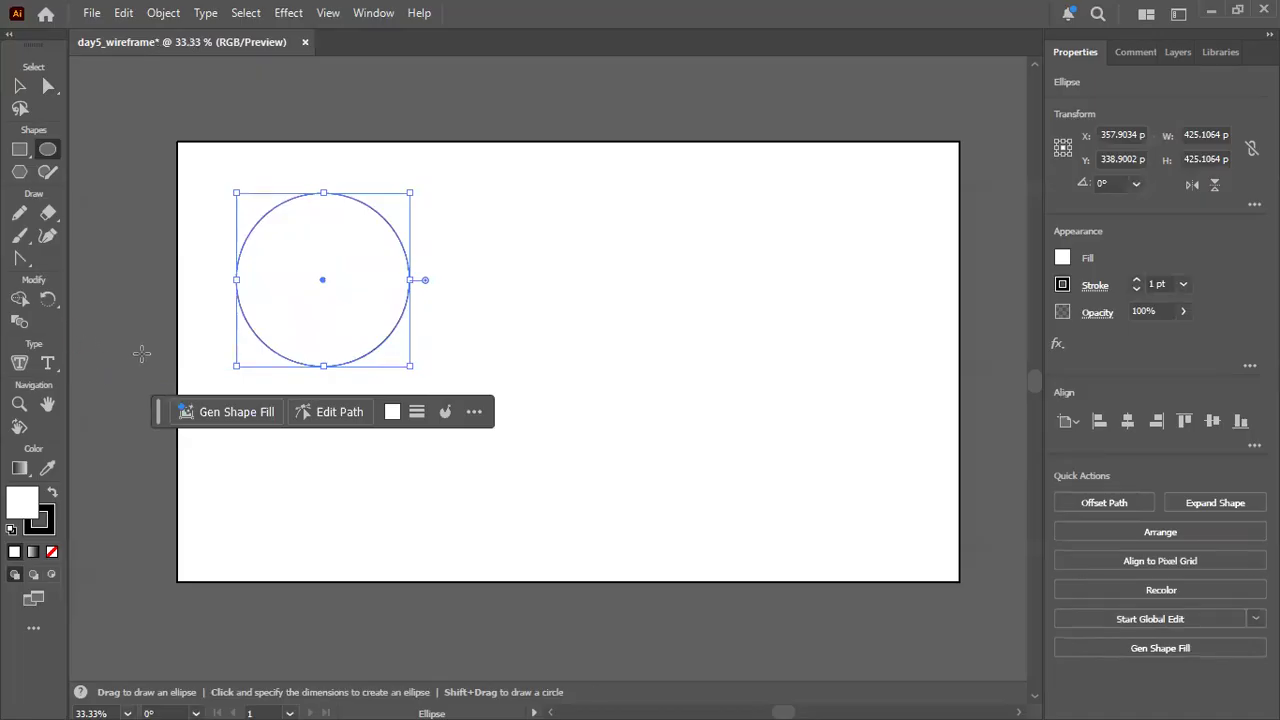
pyautogui.click(136, 356)
pyautogui.click(682, 401)
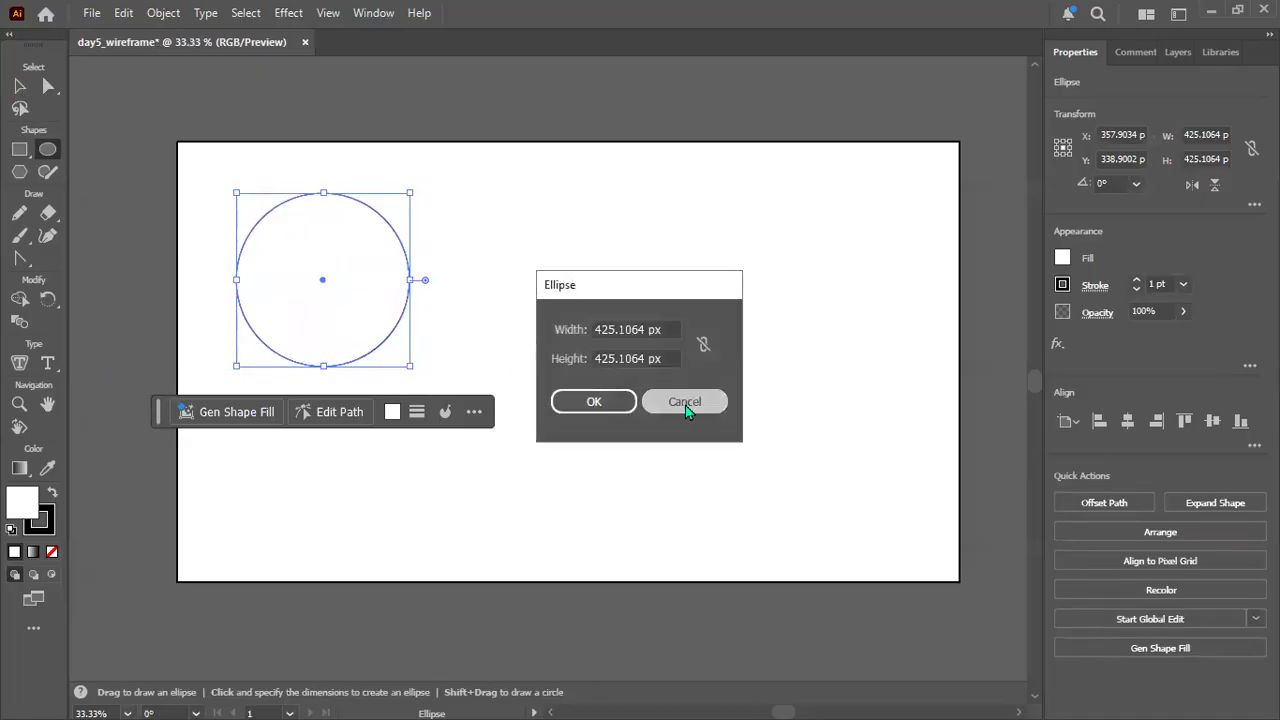
pyautogui.click(19, 86)
pyautogui.click(110, 147)
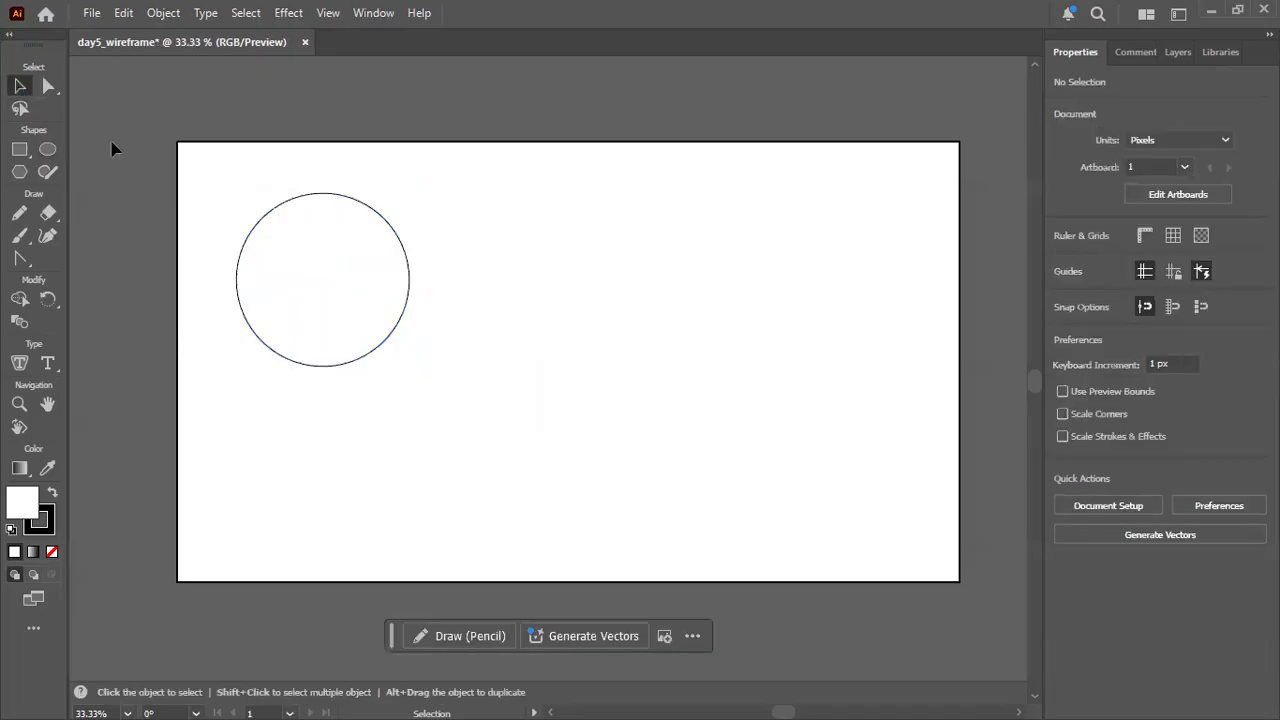
# Try brown and darker grey swatches as the circle's fill, settling on a light grey one.
pyautogui.scroll(2, 113, 152)
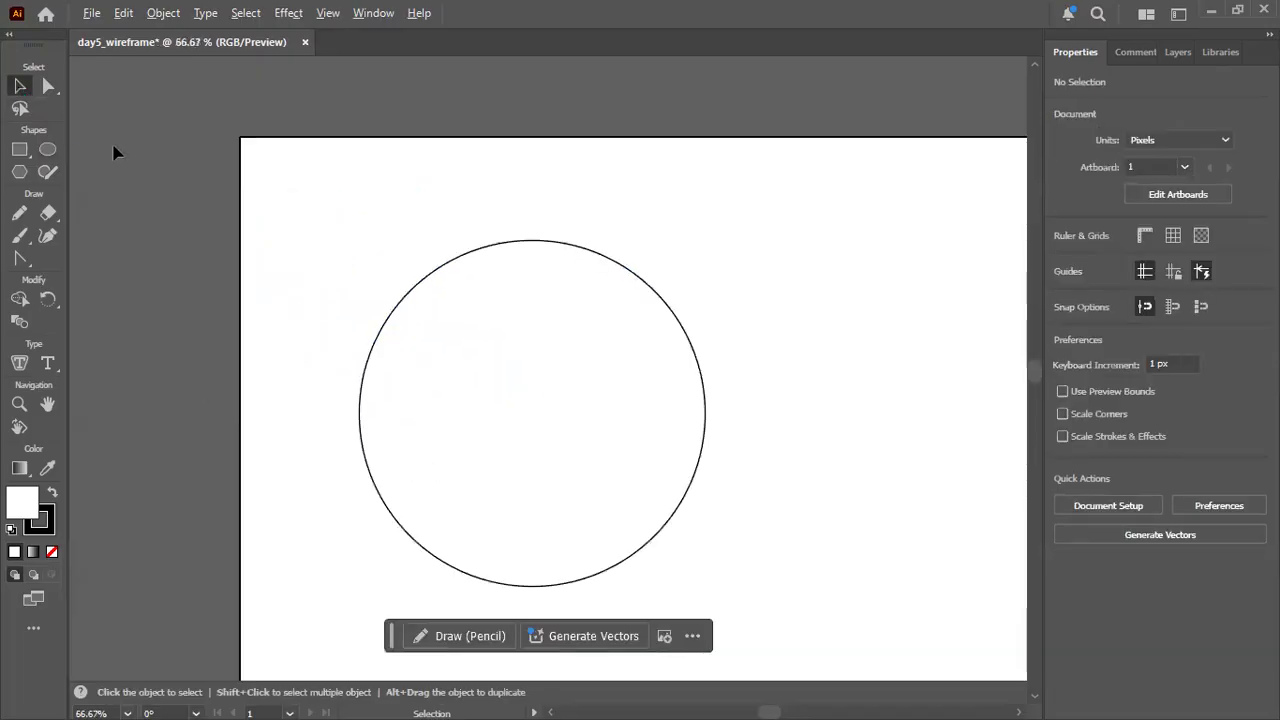
pyautogui.scroll(1, 113, 152)
pyautogui.scroll(-1, 113, 152)
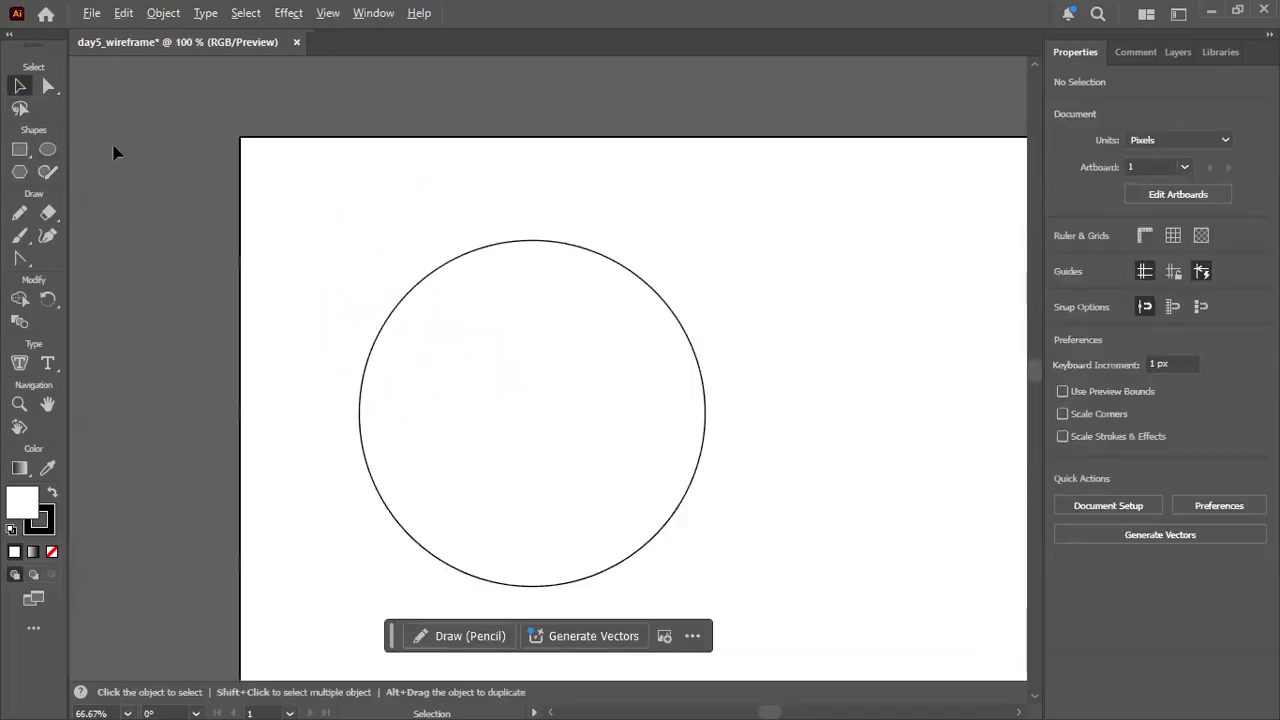
pyautogui.press('space')
pyautogui.moveTo(317, 200); pyautogui.dragTo(188, 131)
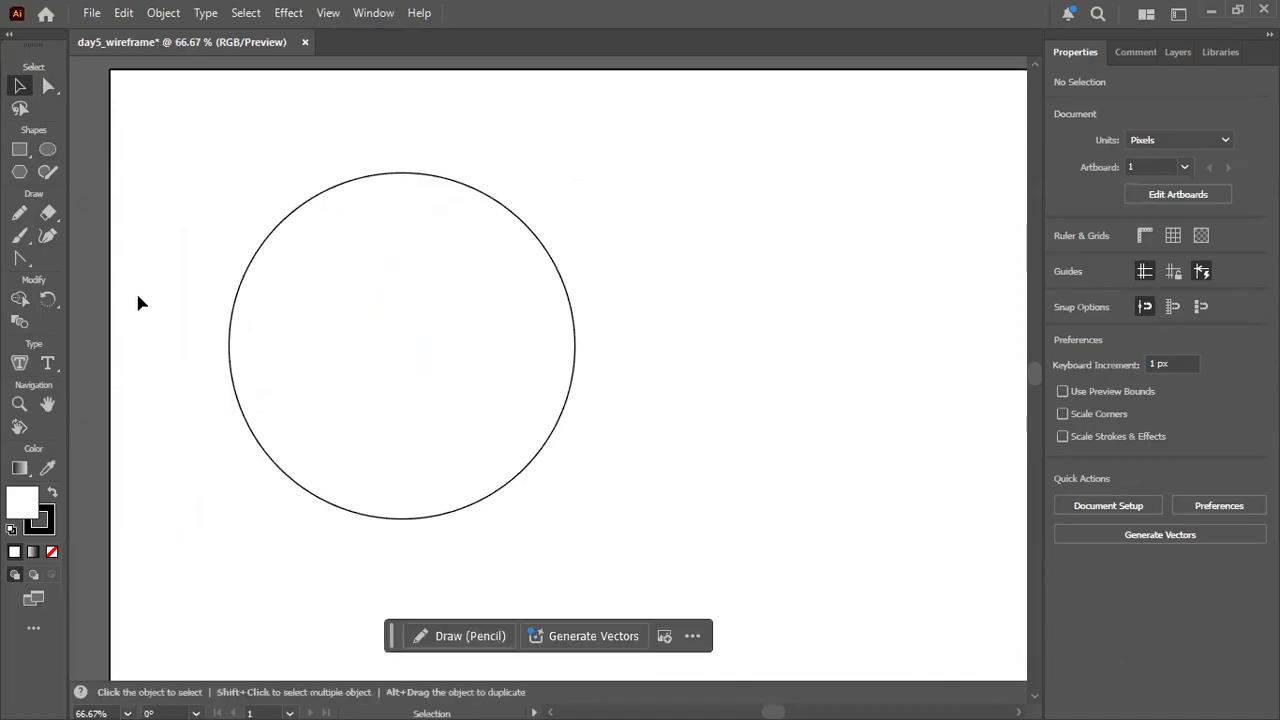
pyautogui.click(392, 205)
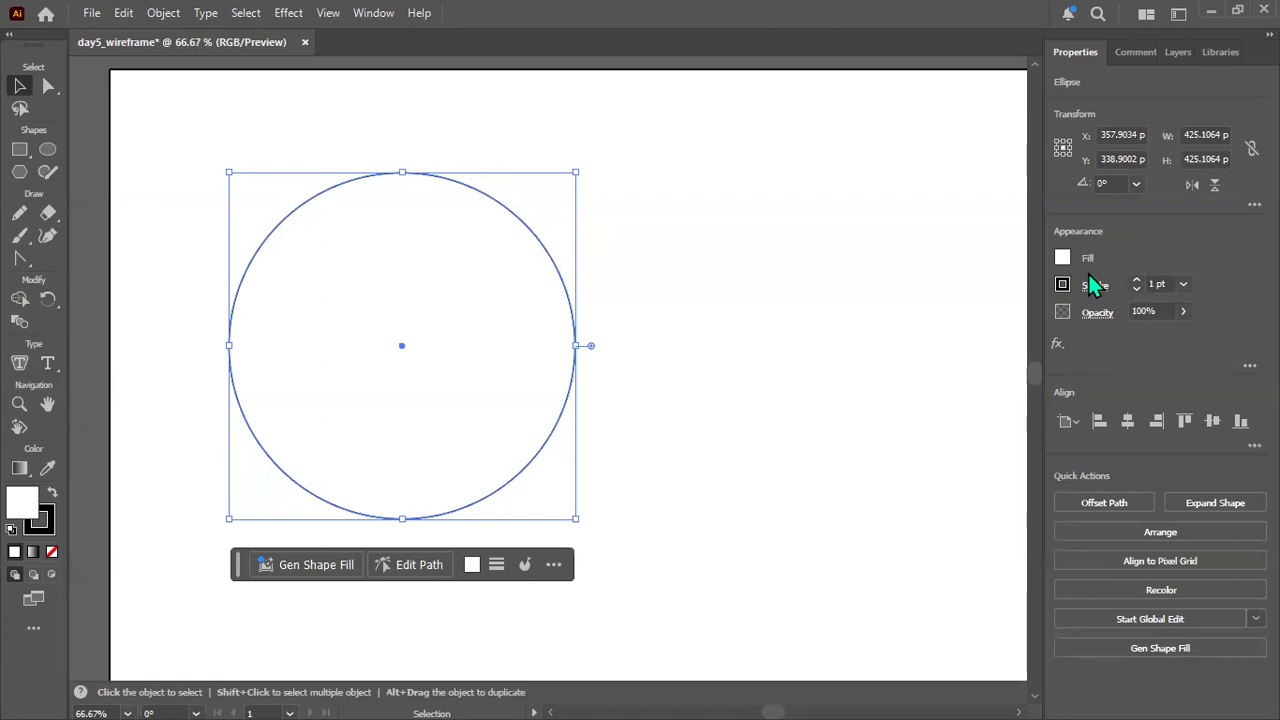
pyautogui.click(1062, 260)
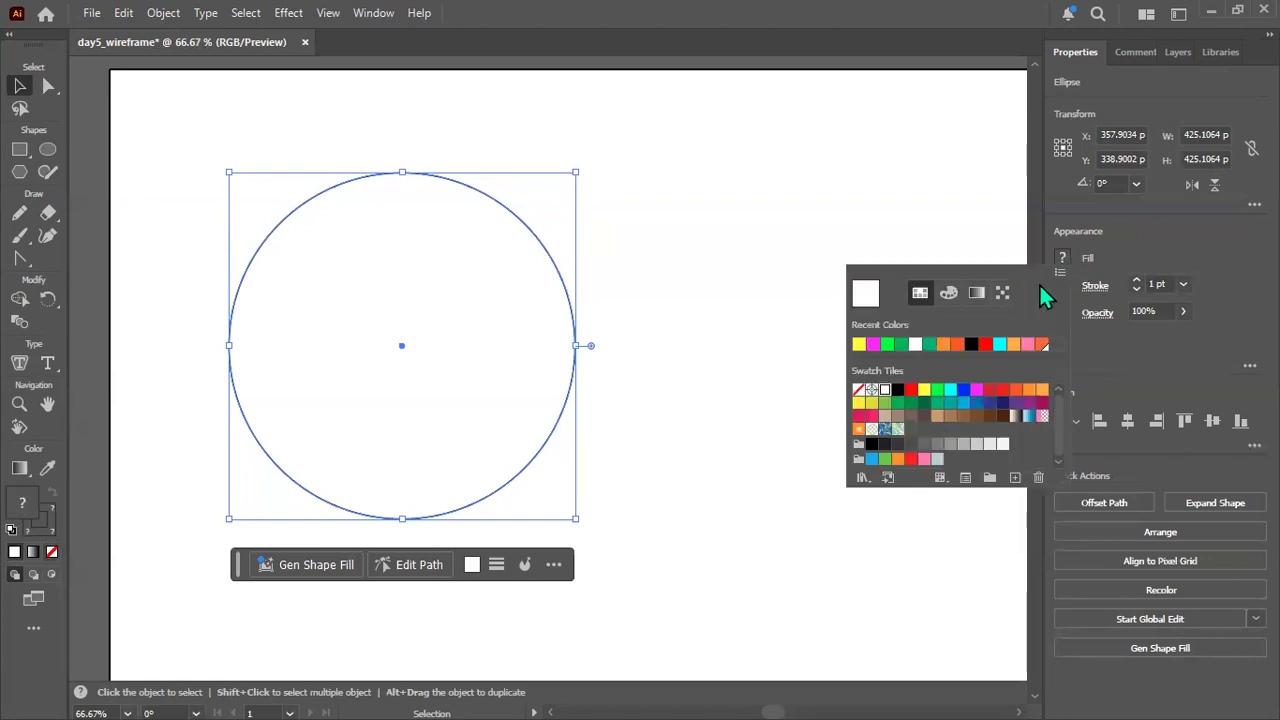
pyautogui.click(897, 416)
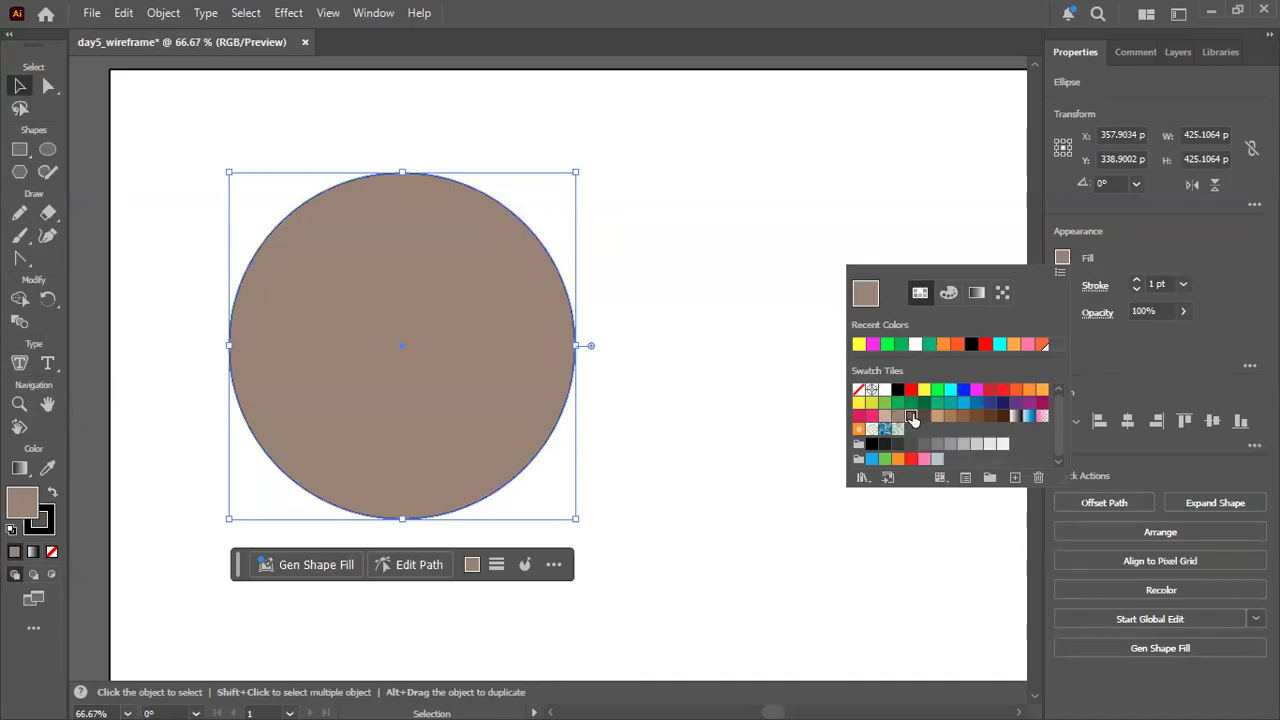
pyautogui.click(911, 416)
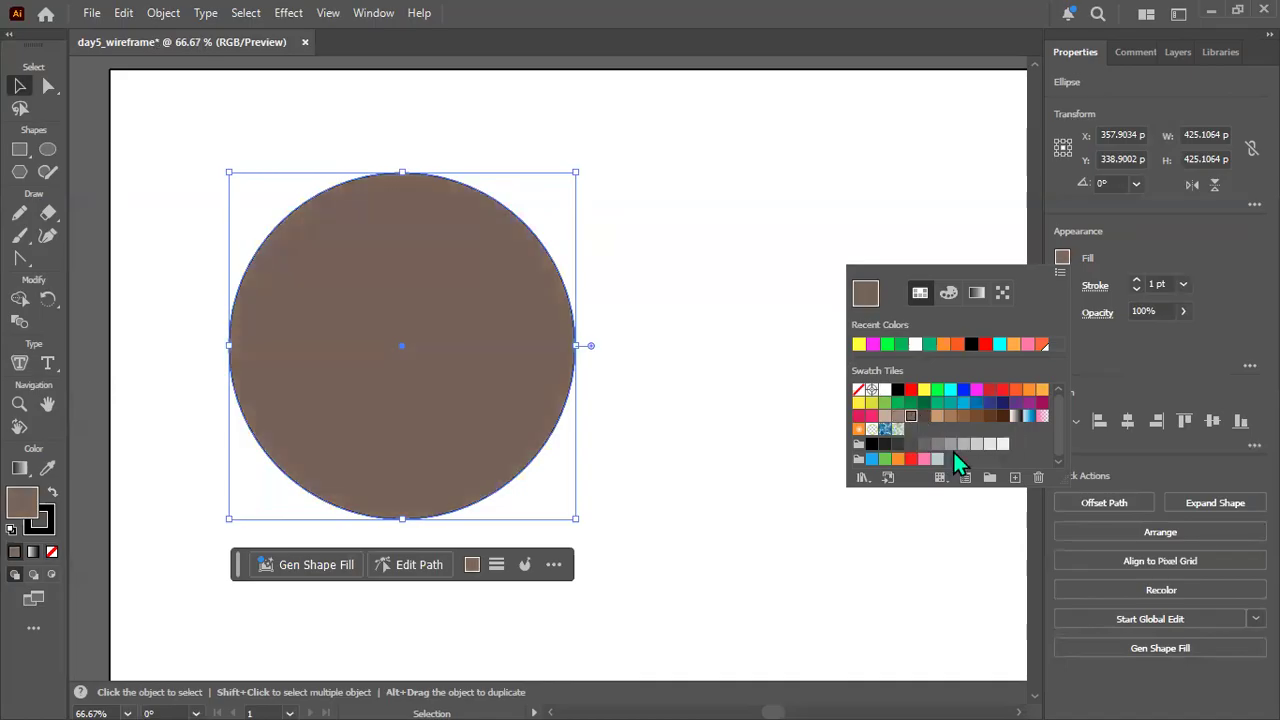
pyautogui.click(937, 444)
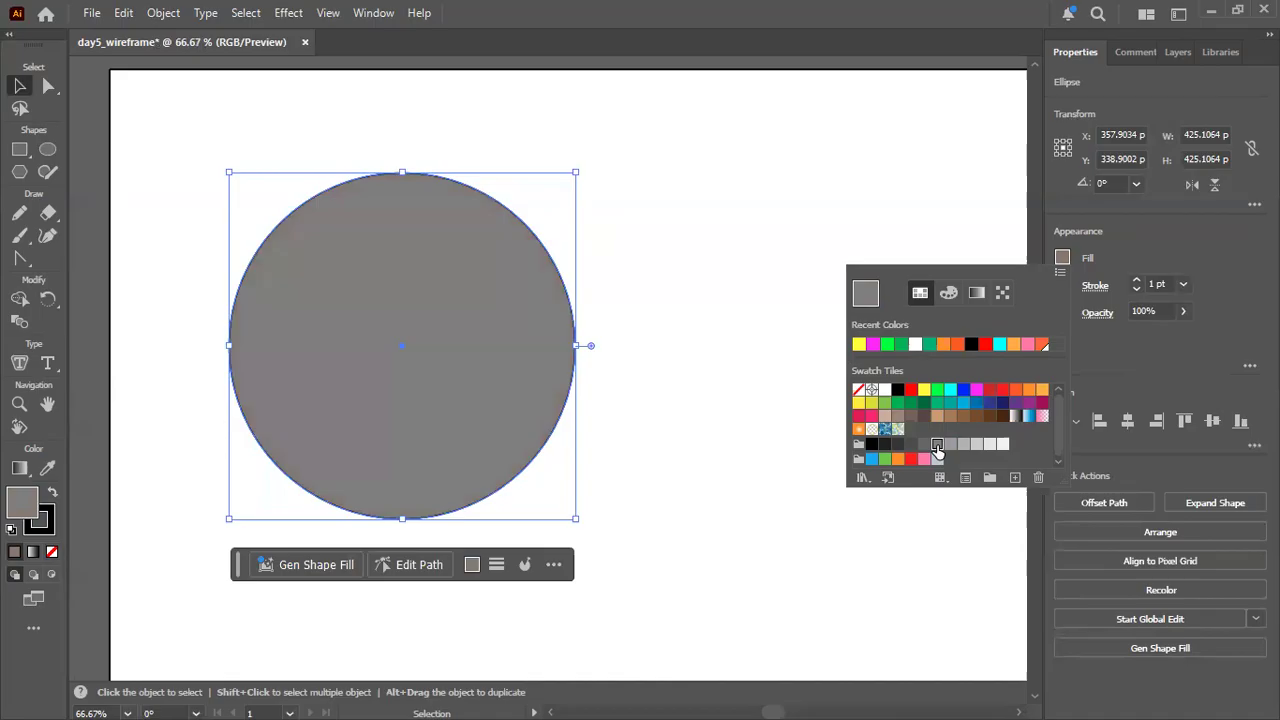
pyautogui.click(950, 444)
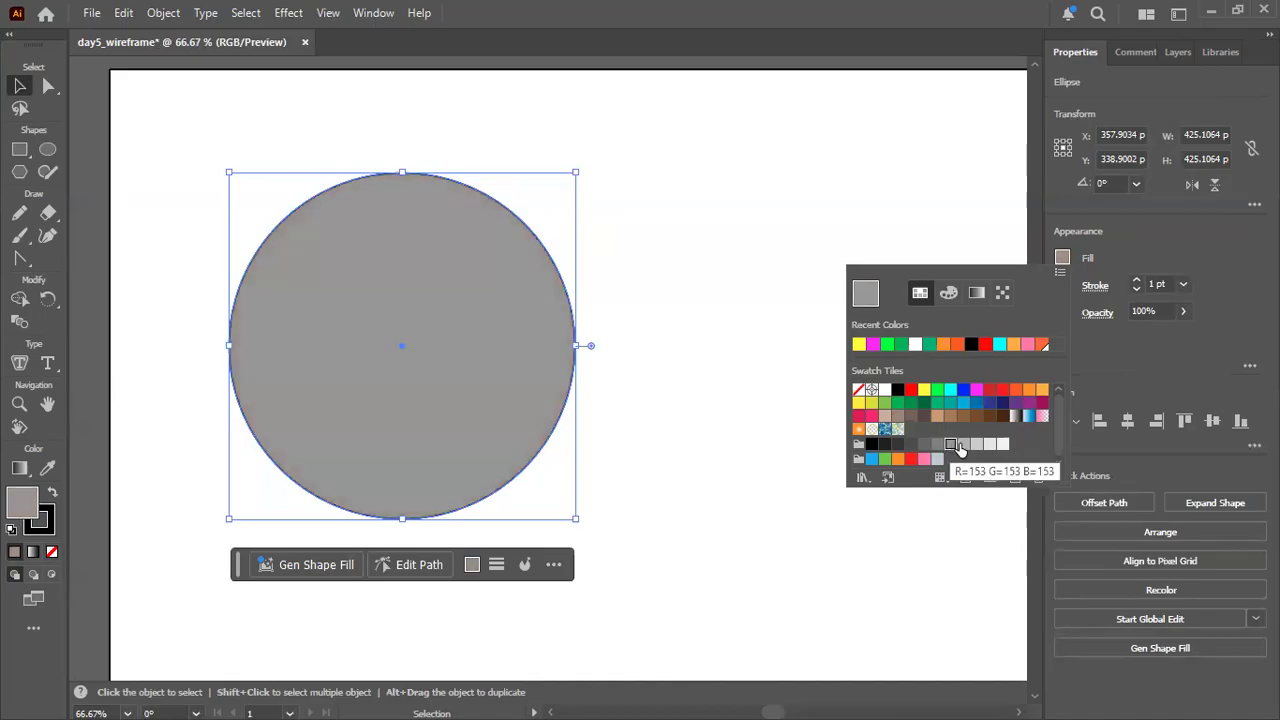
pyautogui.click(963, 444)
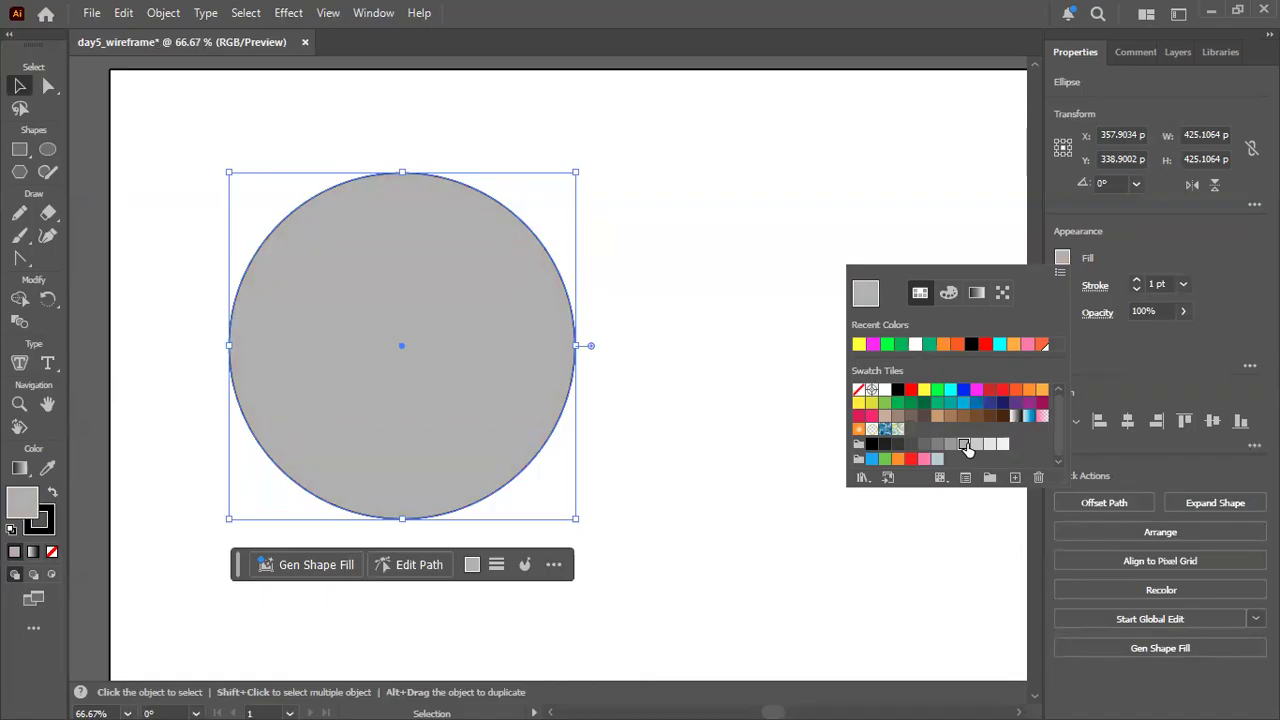
# Look through the circle's other fill types: color mixer, gradient and generated pattern.
pyautogui.click(948, 292)
pyautogui.click(976, 292)
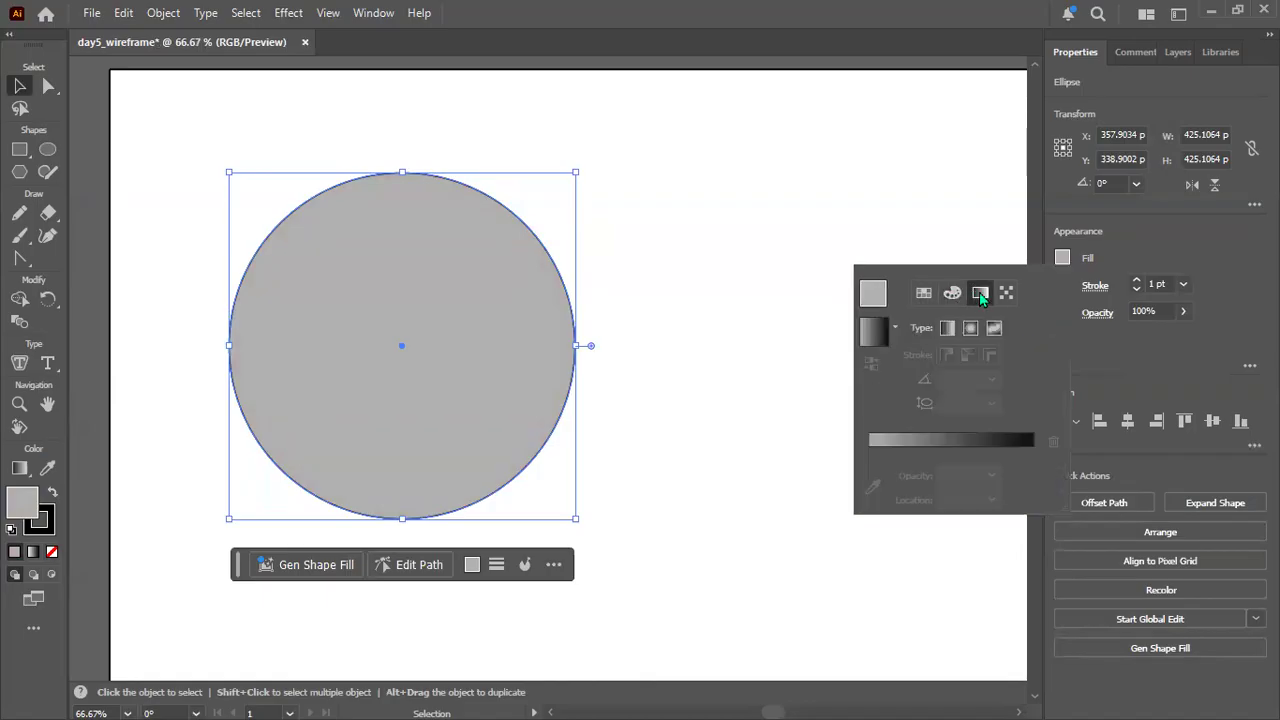
pyautogui.click(1004, 293)
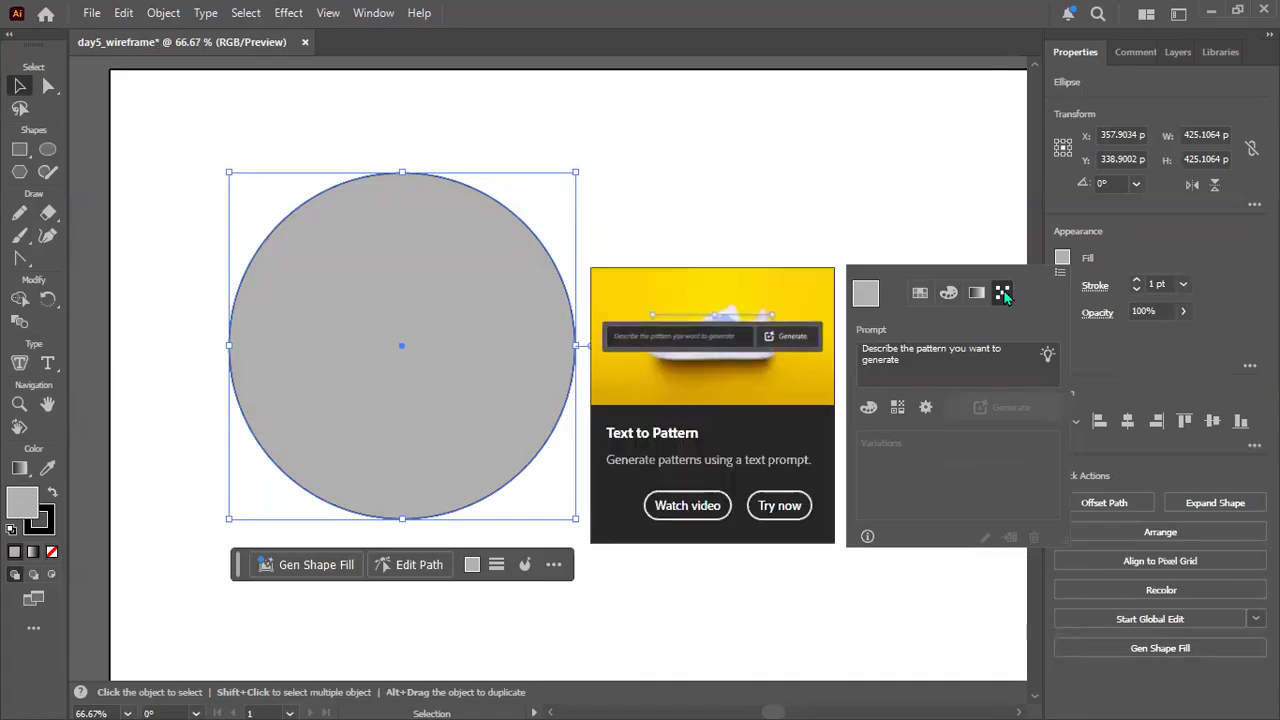
# Try the R=128 G=128 B=128 grey on the circle, settle on the next lighter grey swatch as its fill, and deselect it.
pyautogui.click(916, 296)
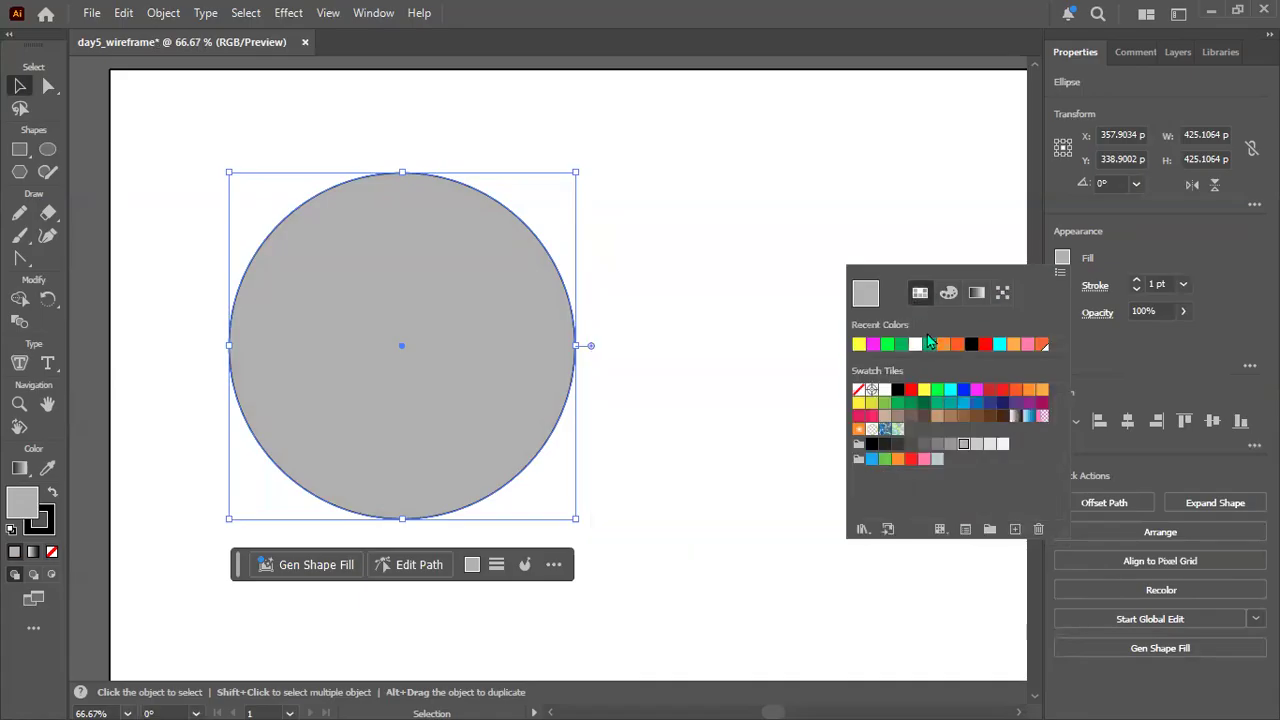
pyautogui.click(937, 446)
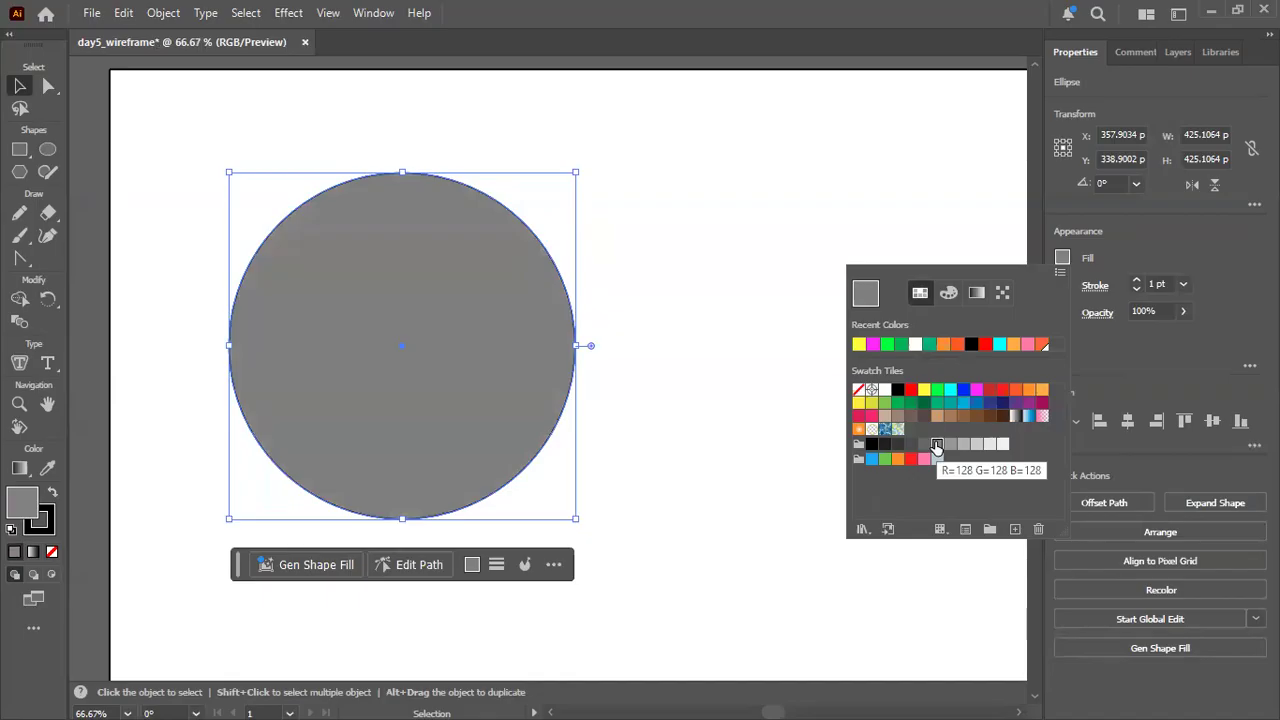
pyautogui.click(950, 446)
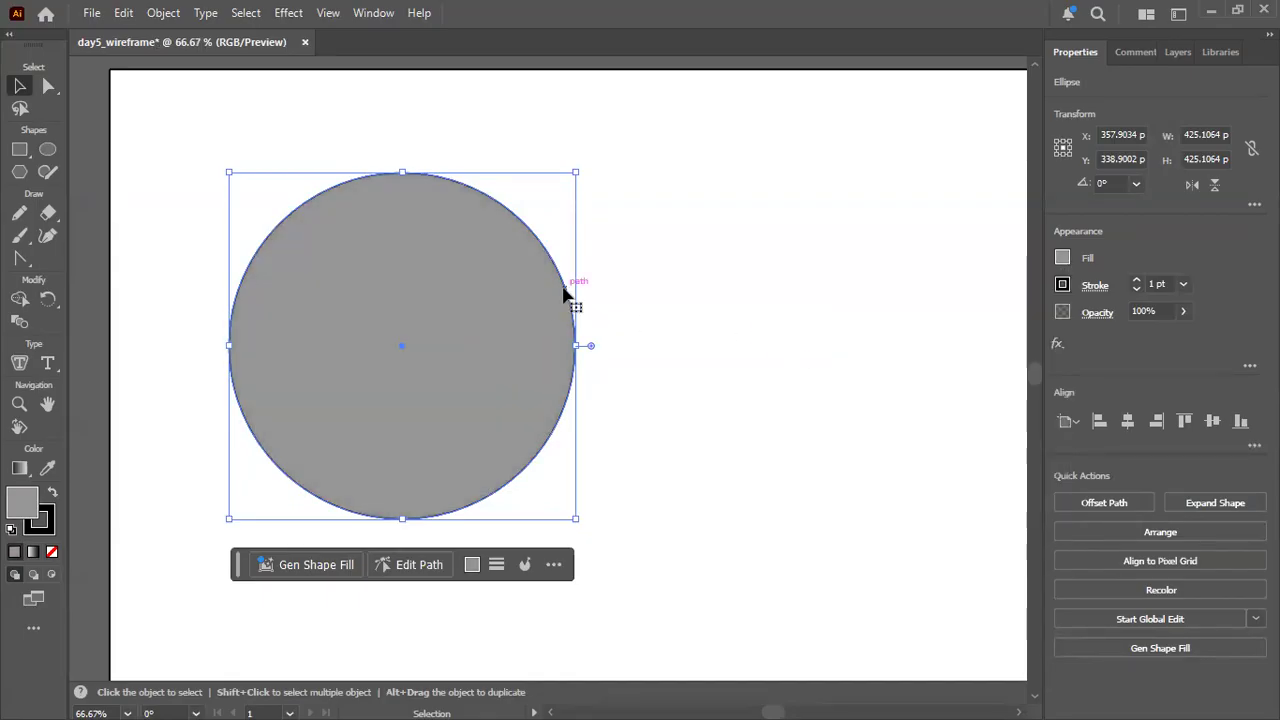
pyautogui.click(632, 298)
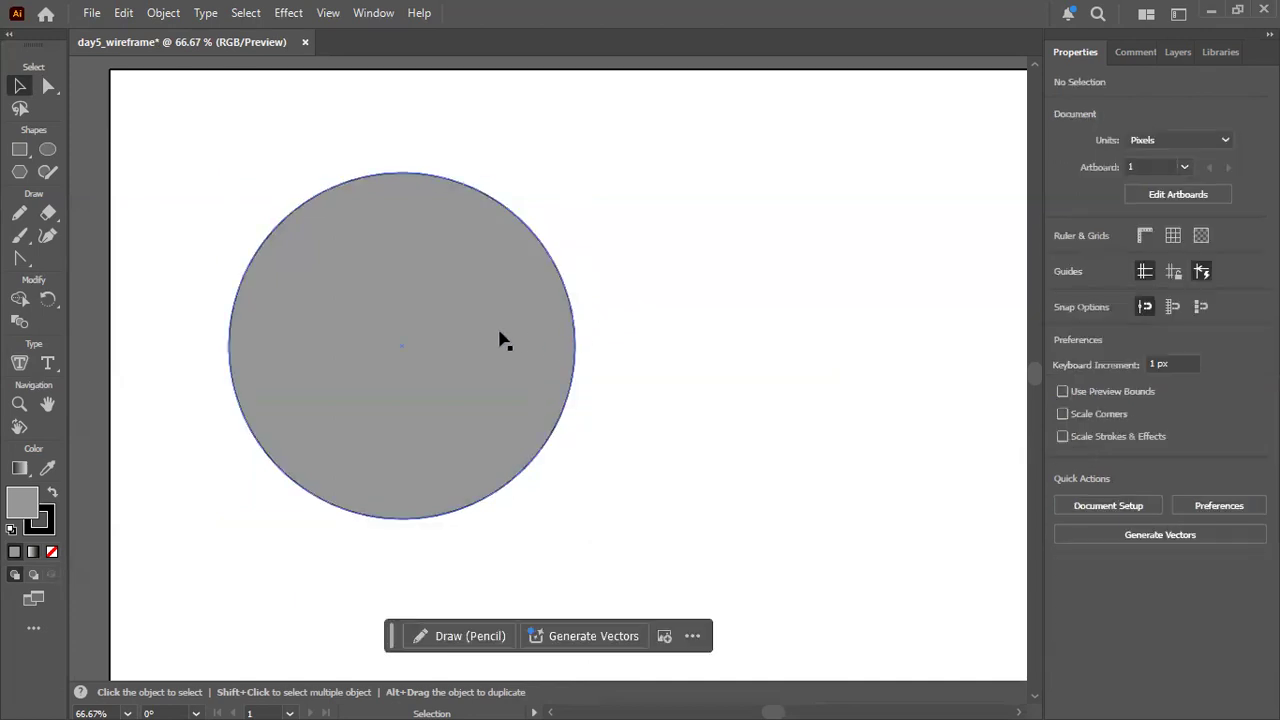
# Compare how the circle is selected with the Selection tool and the Direct Selection tool, ending with the whole circle selected.
pyautogui.click(346, 250)
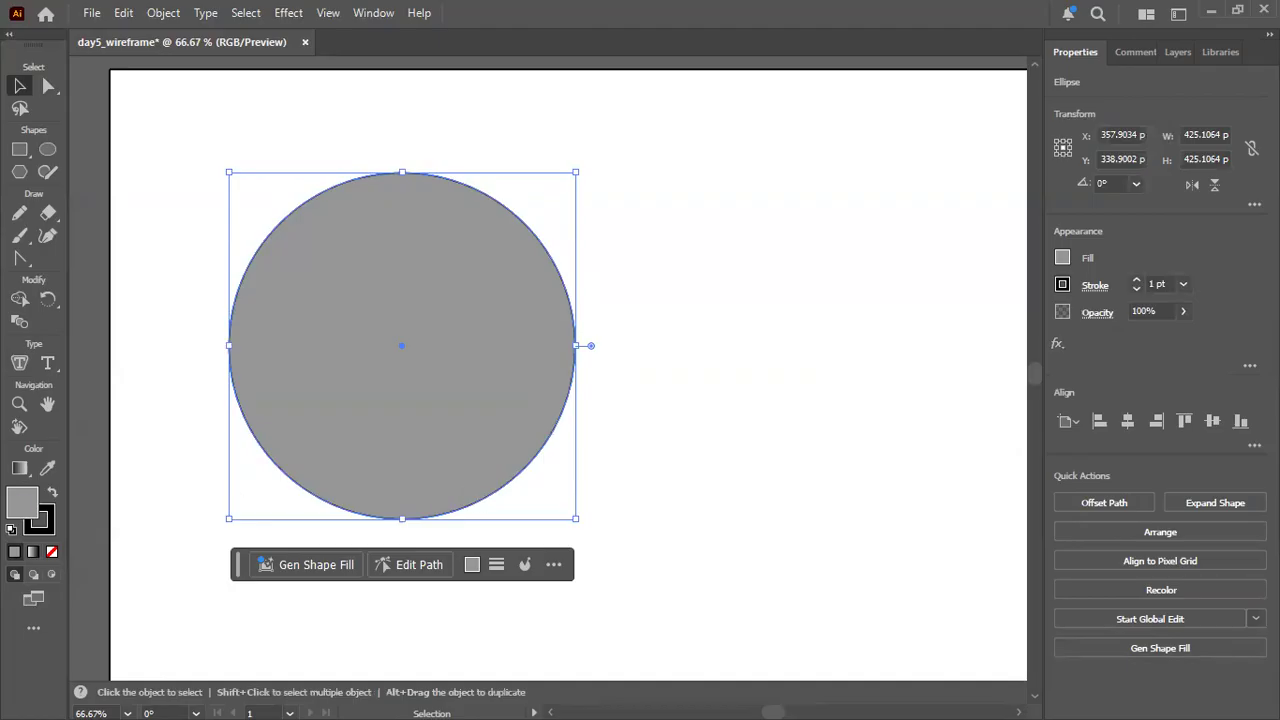
pyautogui.click(711, 312)
pyautogui.moveTo(649, 453); pyautogui.dragTo(677, 403)
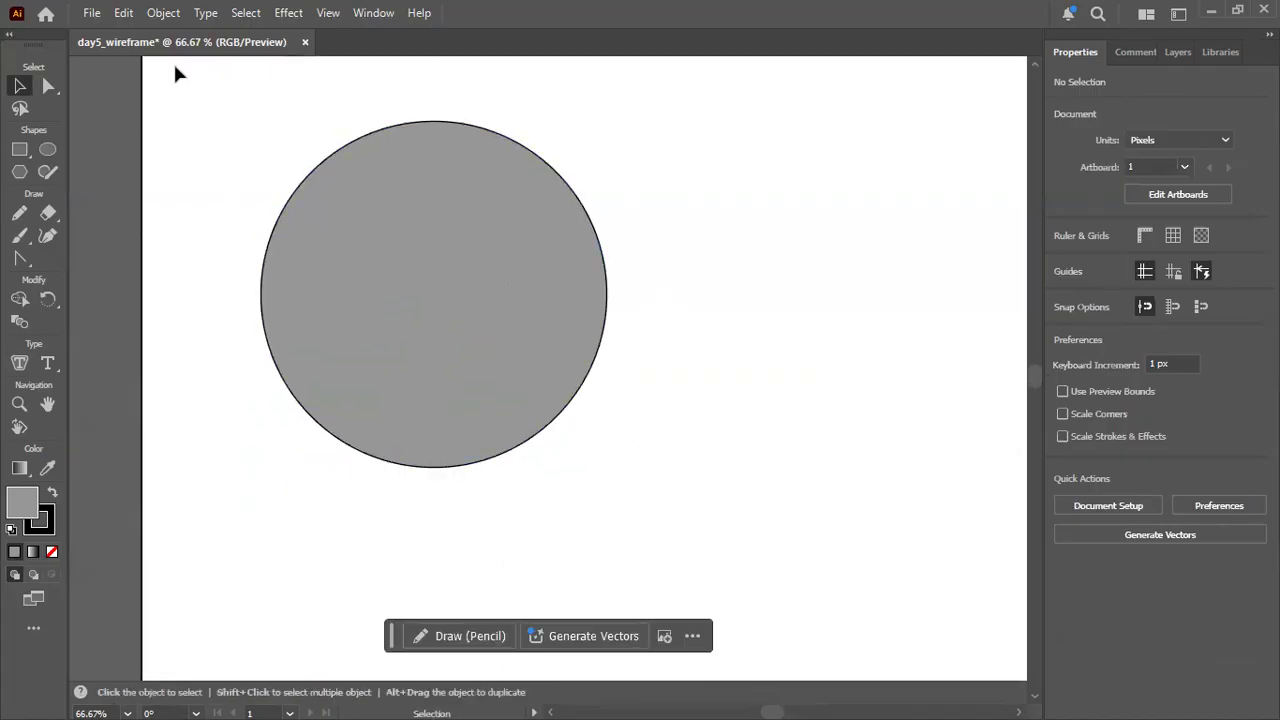
pyautogui.click(47, 86)
pyautogui.click(491, 292)
pyautogui.scroll(1, 492, 289)
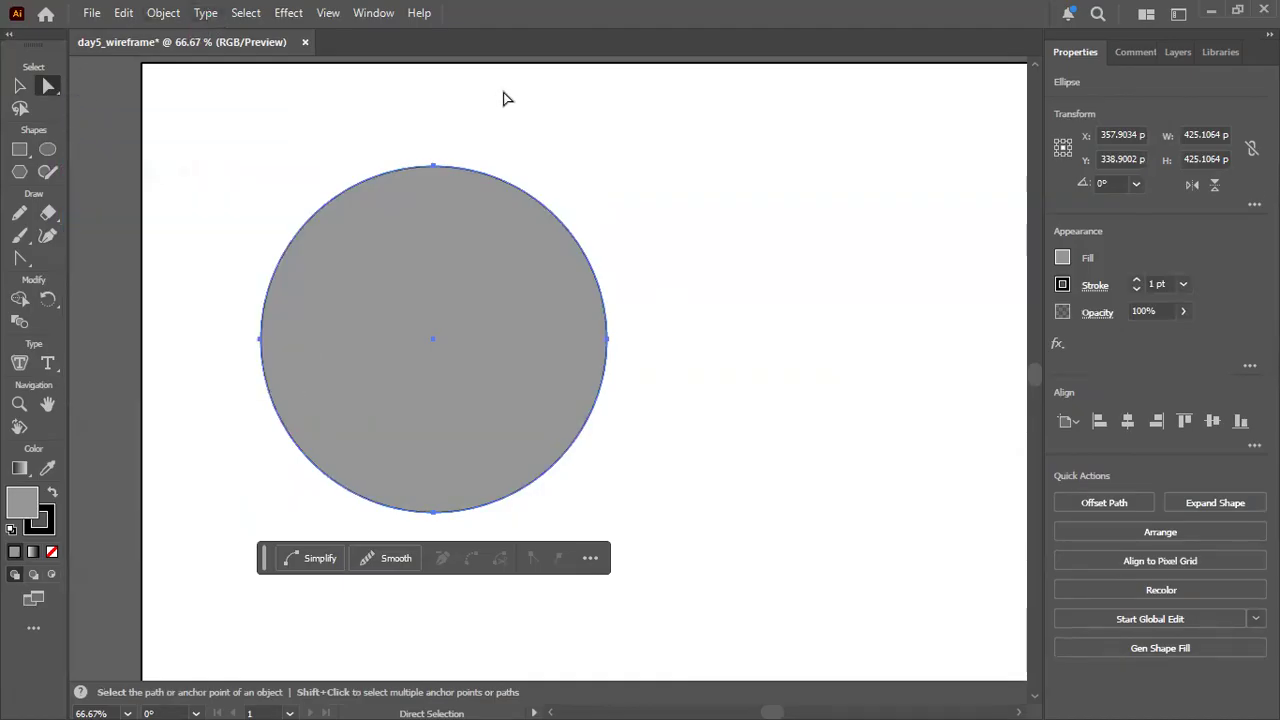
pyautogui.click(460, 80)
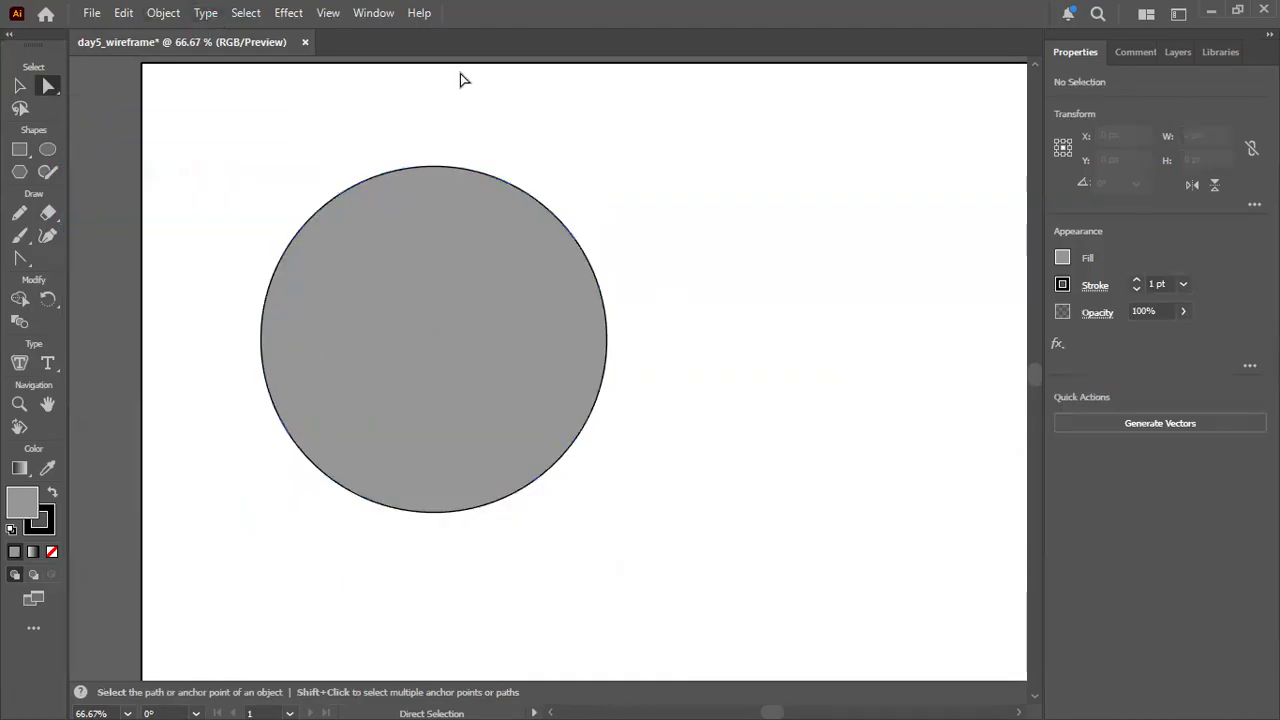
pyautogui.click(418, 294)
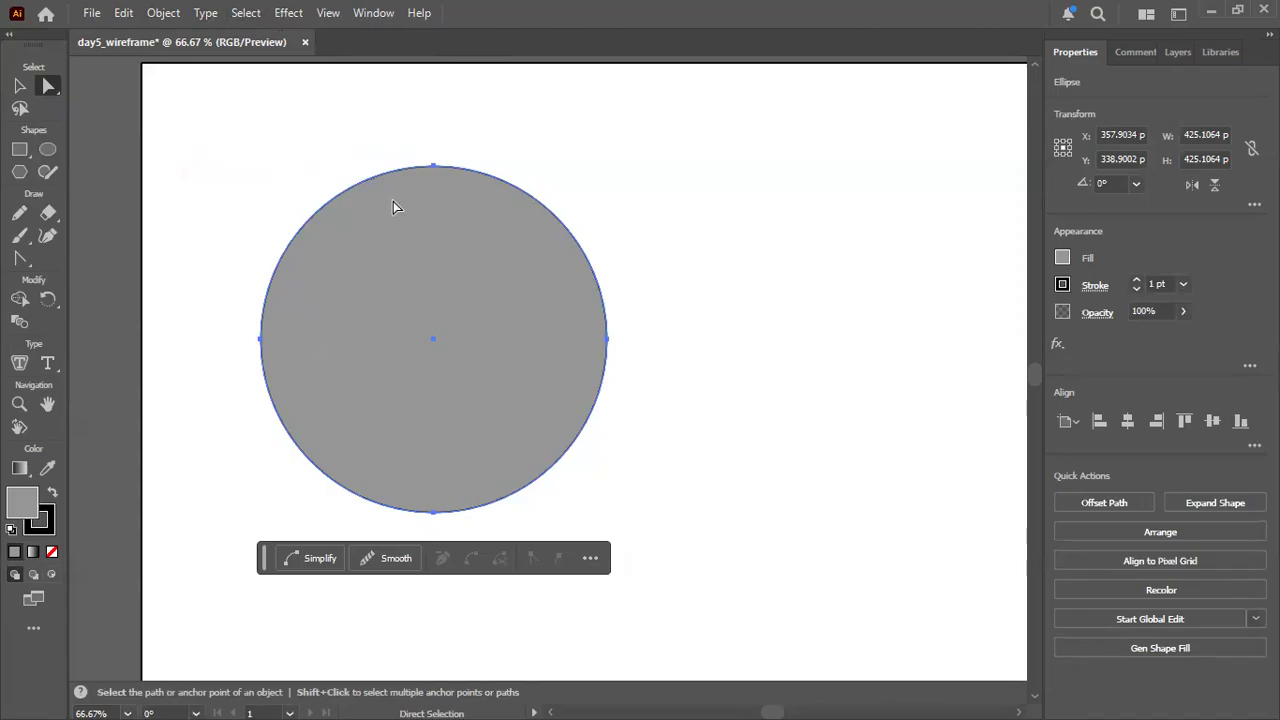
pyautogui.click(20, 87)
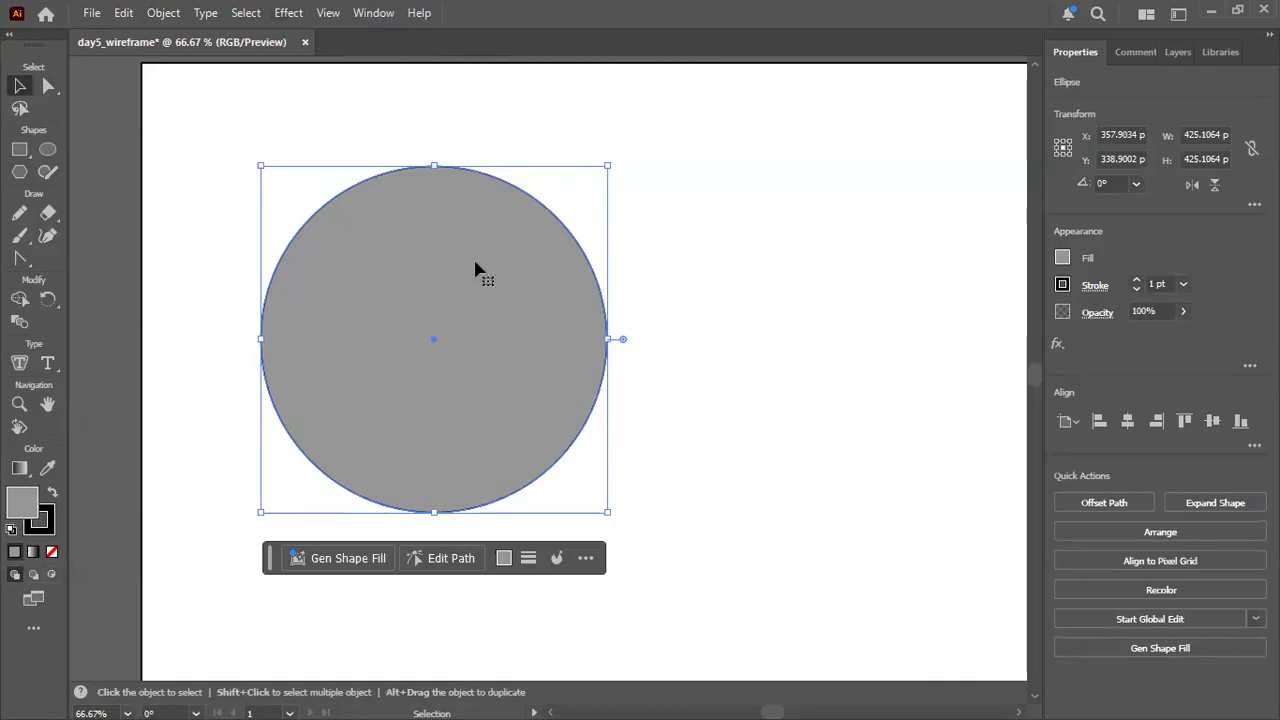
pyautogui.click(287, 13)
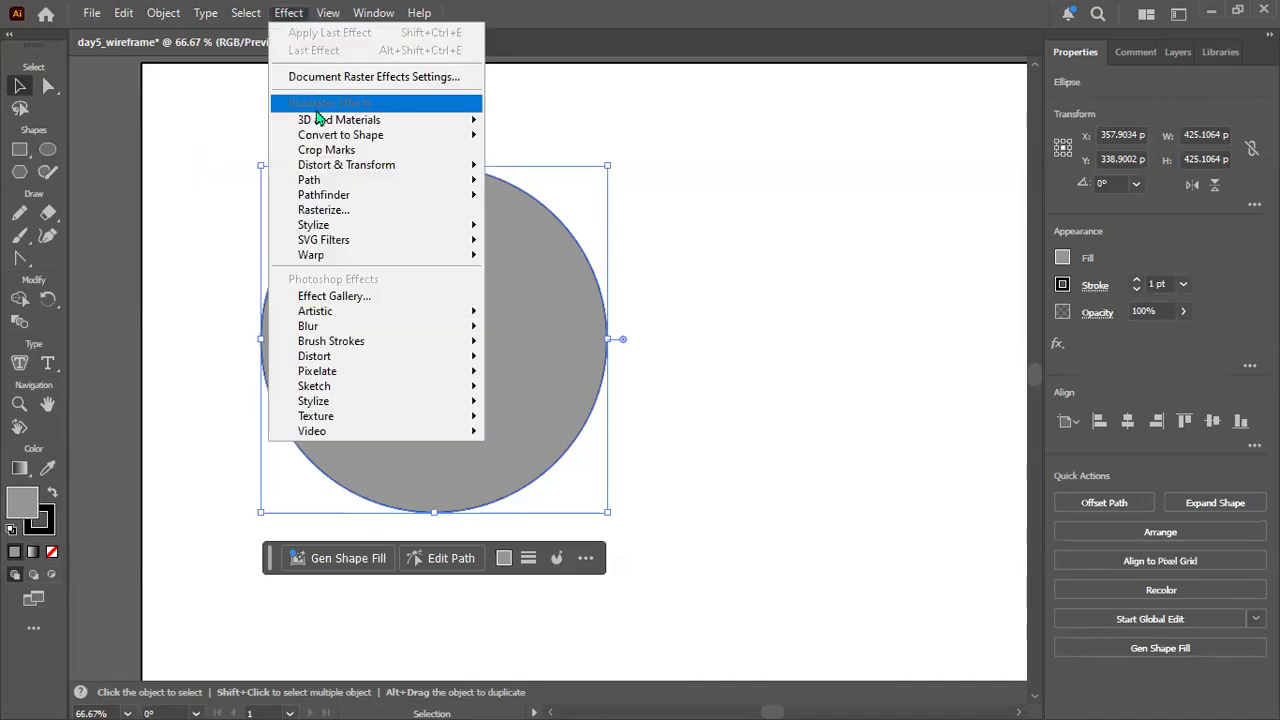
pyautogui.moveTo(312, 124)
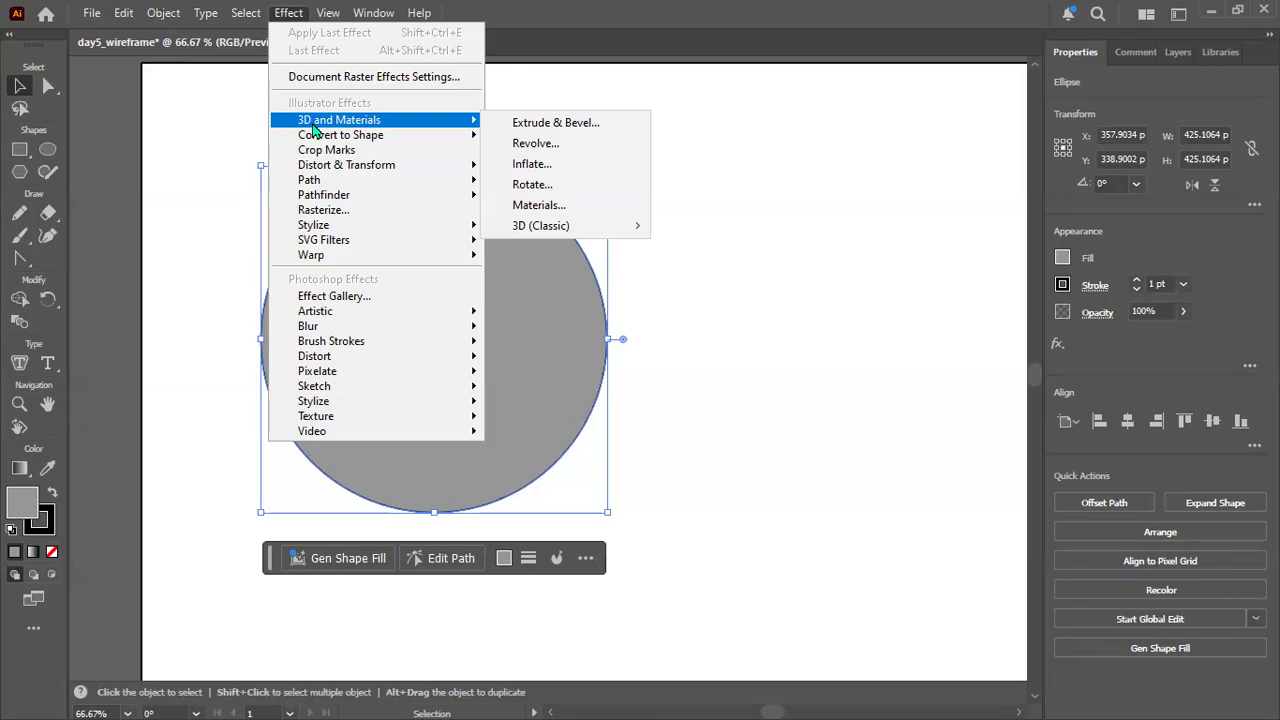
pyautogui.moveTo(619, 230)
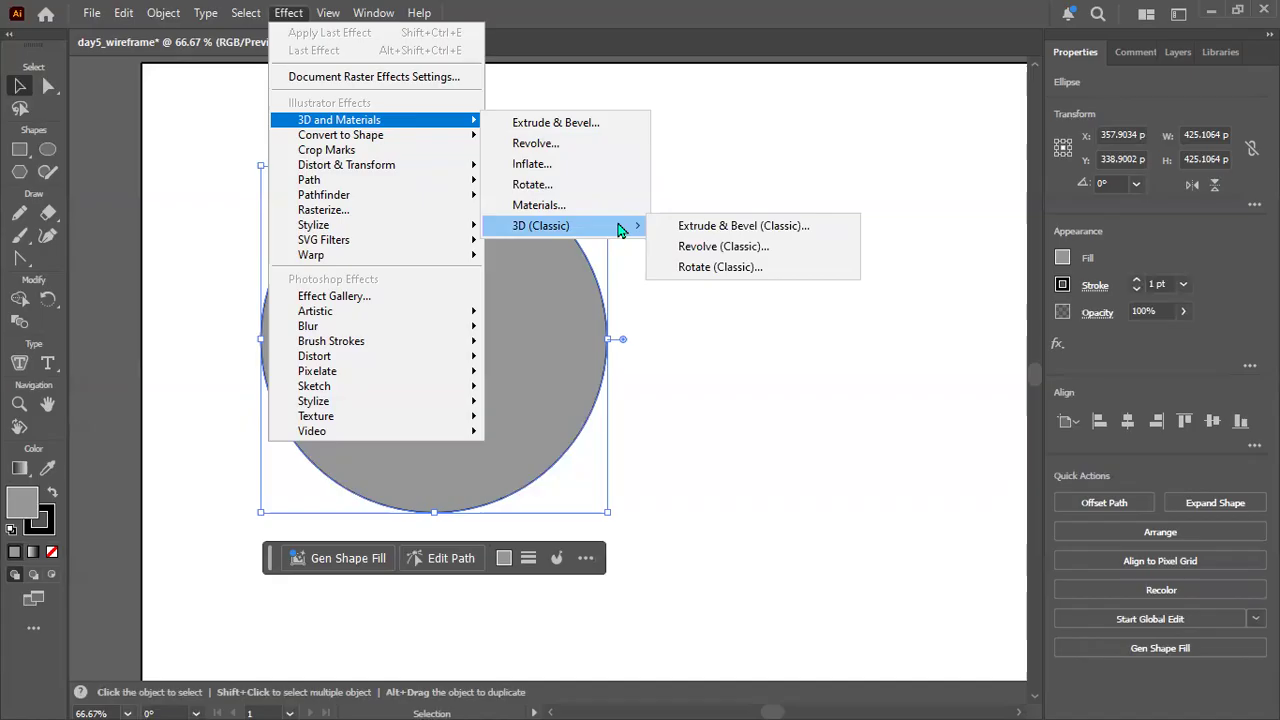
pyautogui.click(720, 253)
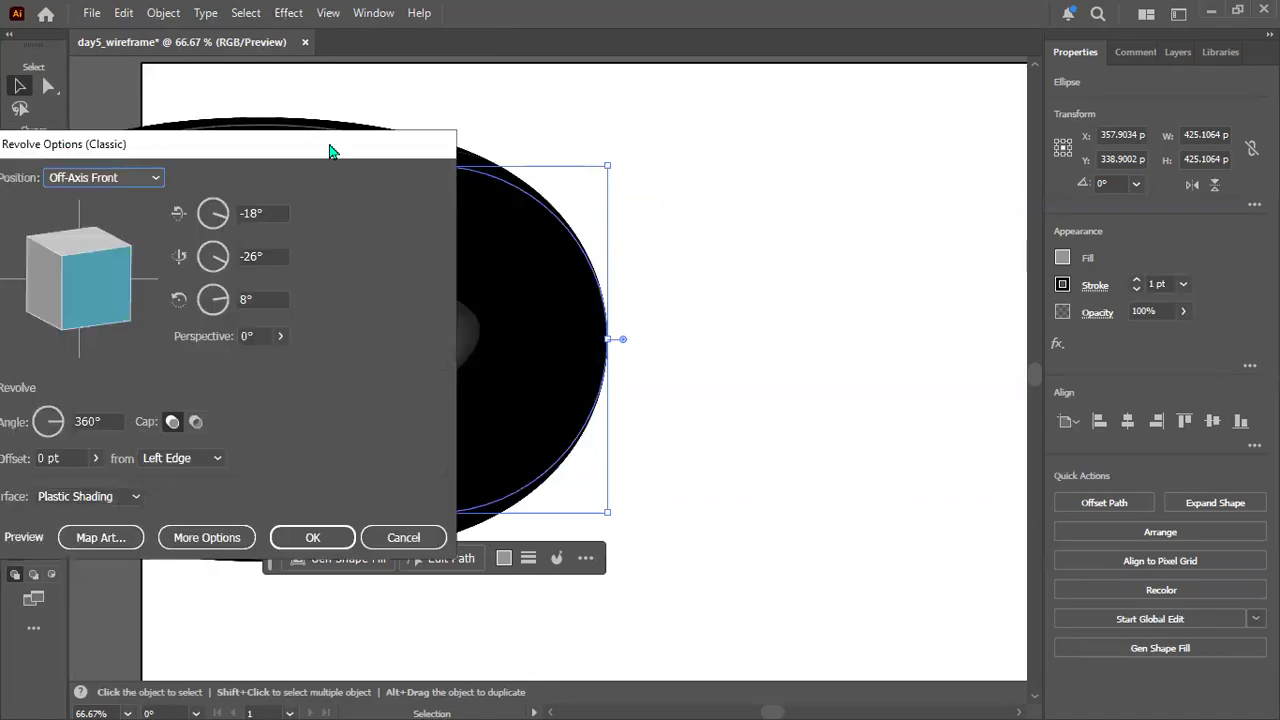
pyautogui.moveTo(329, 153); pyautogui.dragTo(669, 132)
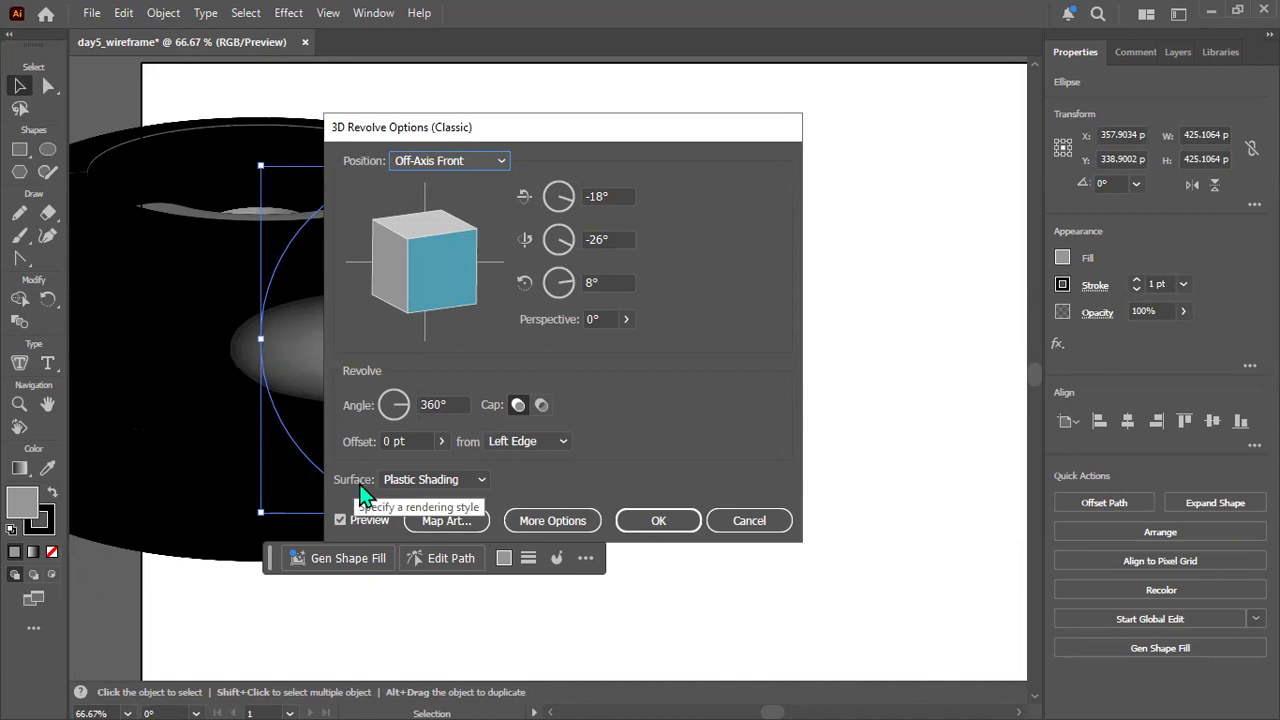
pyautogui.click(757, 525)
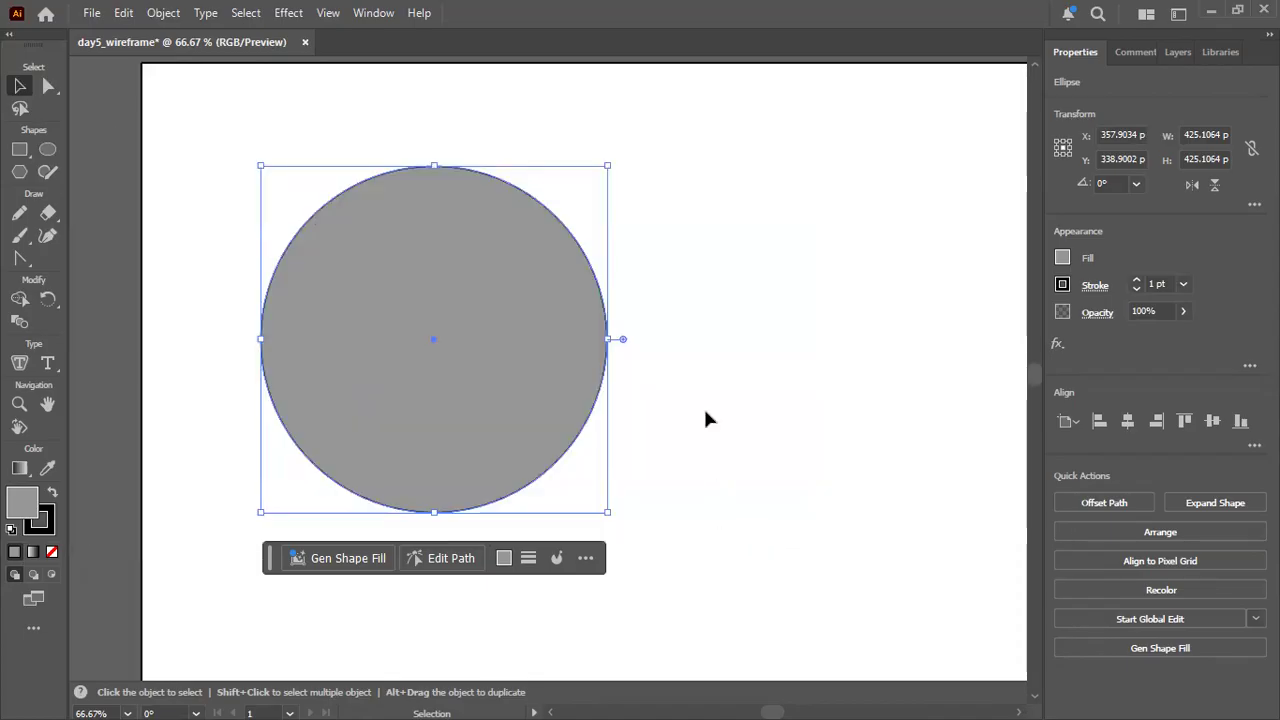
# Apply the classic 3D Revolve effect to the grey circle with the surface set to Wireframe.
pyautogui.click(257, 194)
pyautogui.click(350, 220)
pyautogui.click(288, 13)
pyautogui.moveTo(371, 128)
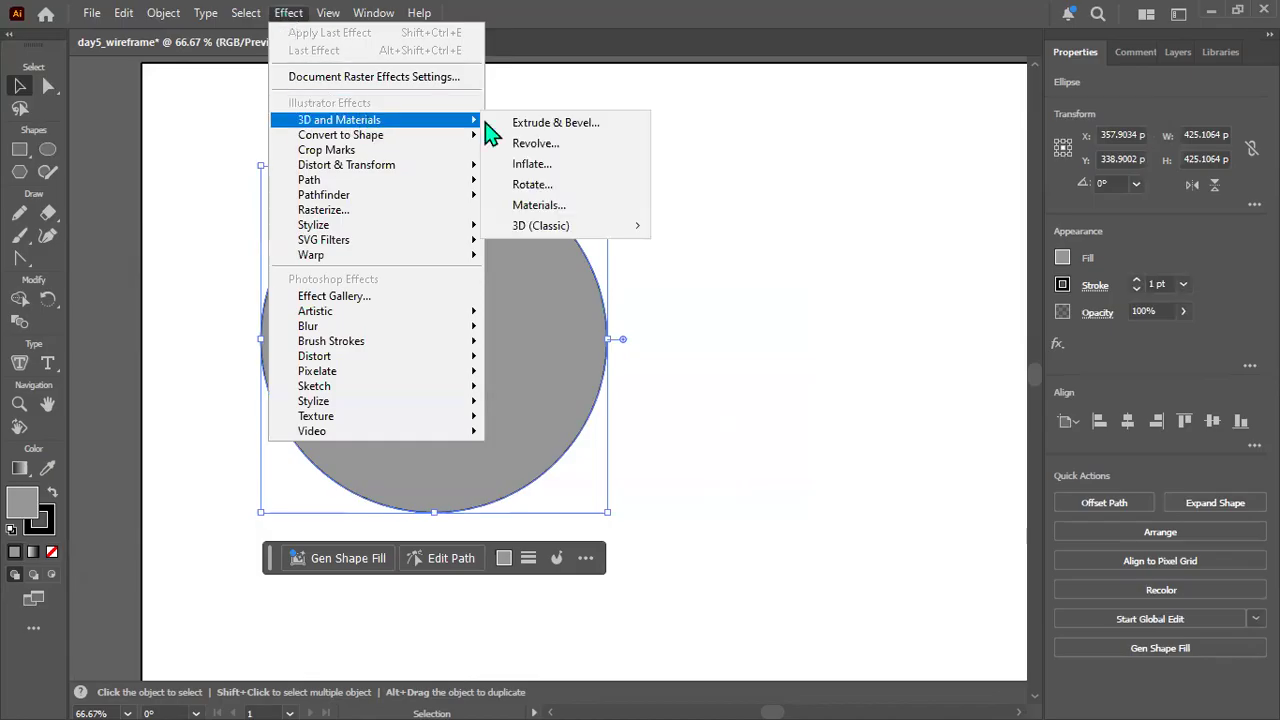
pyautogui.moveTo(588, 236)
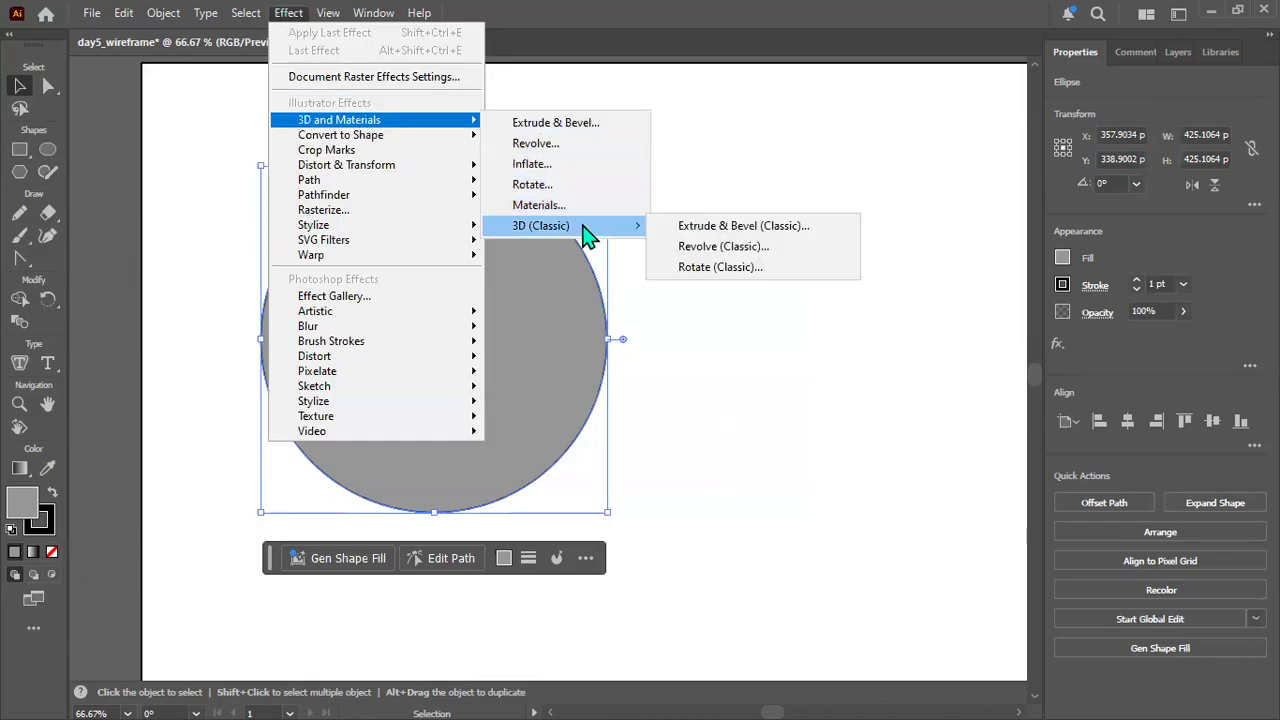
pyautogui.click(768, 251)
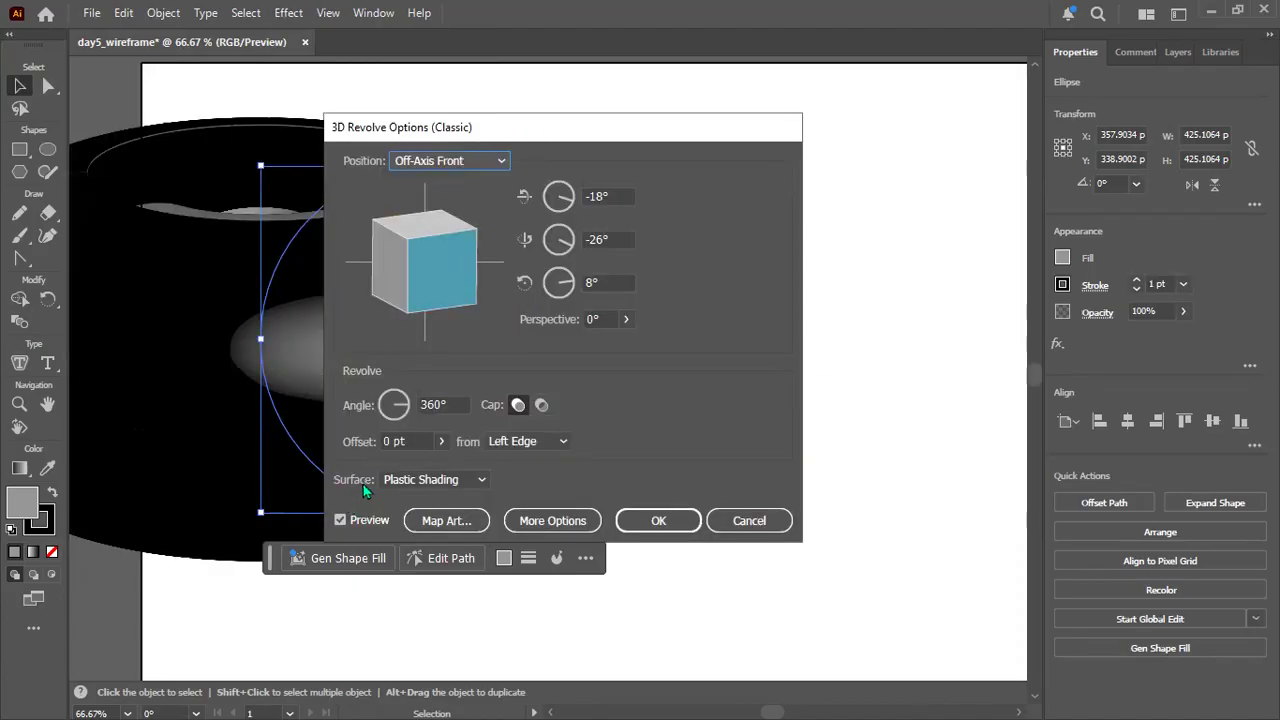
pyautogui.click(482, 481)
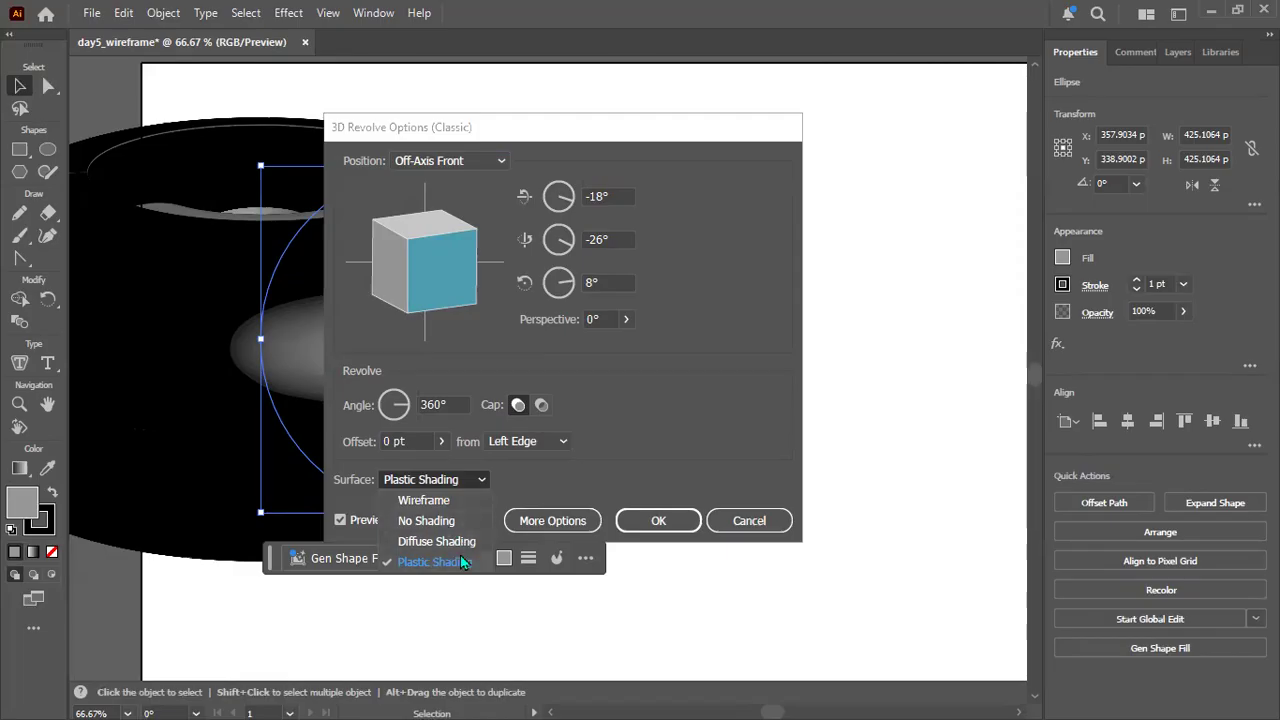
pyautogui.click(445, 504)
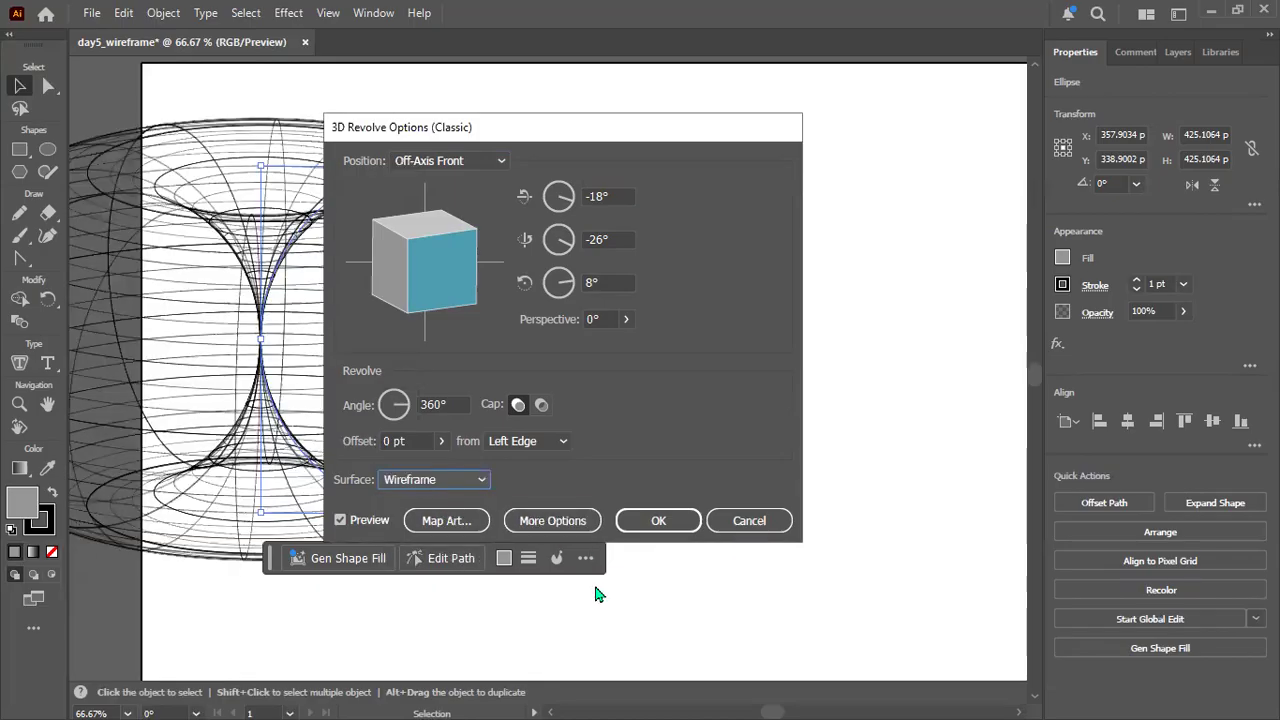
pyautogui.click(658, 520)
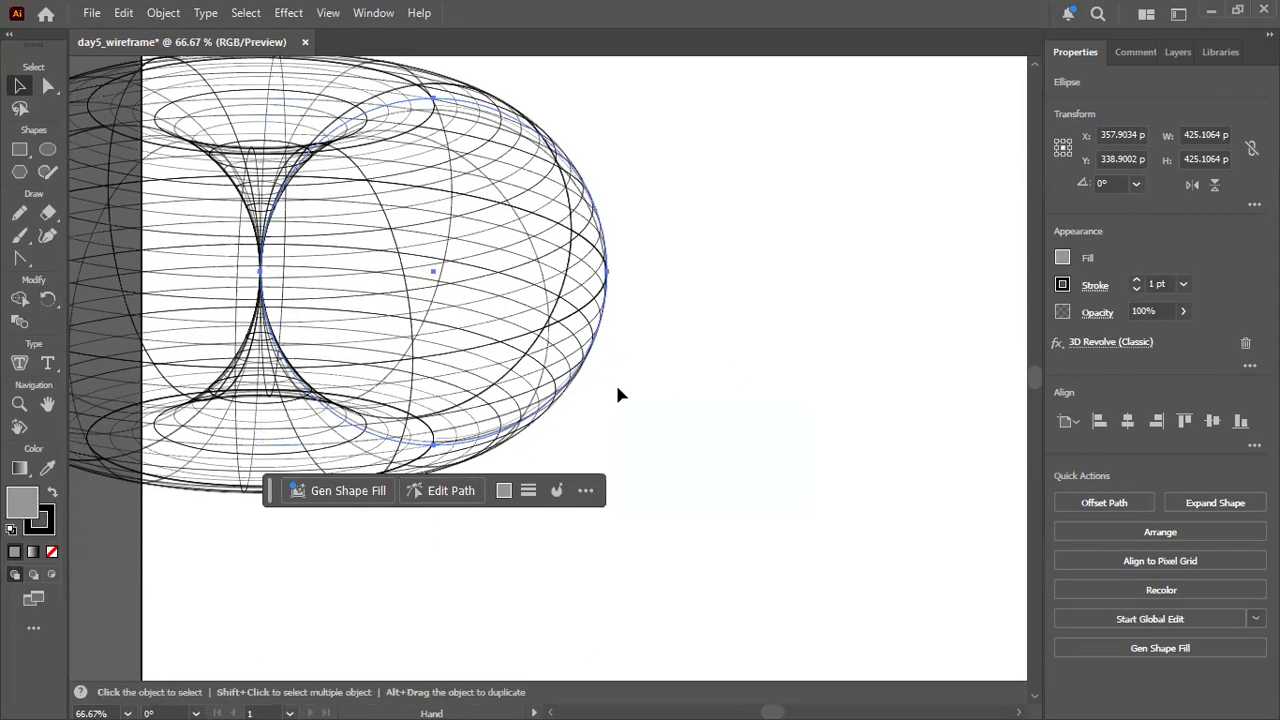
# Scale the revolved wireframe's base circle down to about 264 px in diameter, move the shape fully onto the artboard, and deselect it.
pyautogui.scroll(-4, 617, 394)
pyautogui.scroll(3, 617, 394)
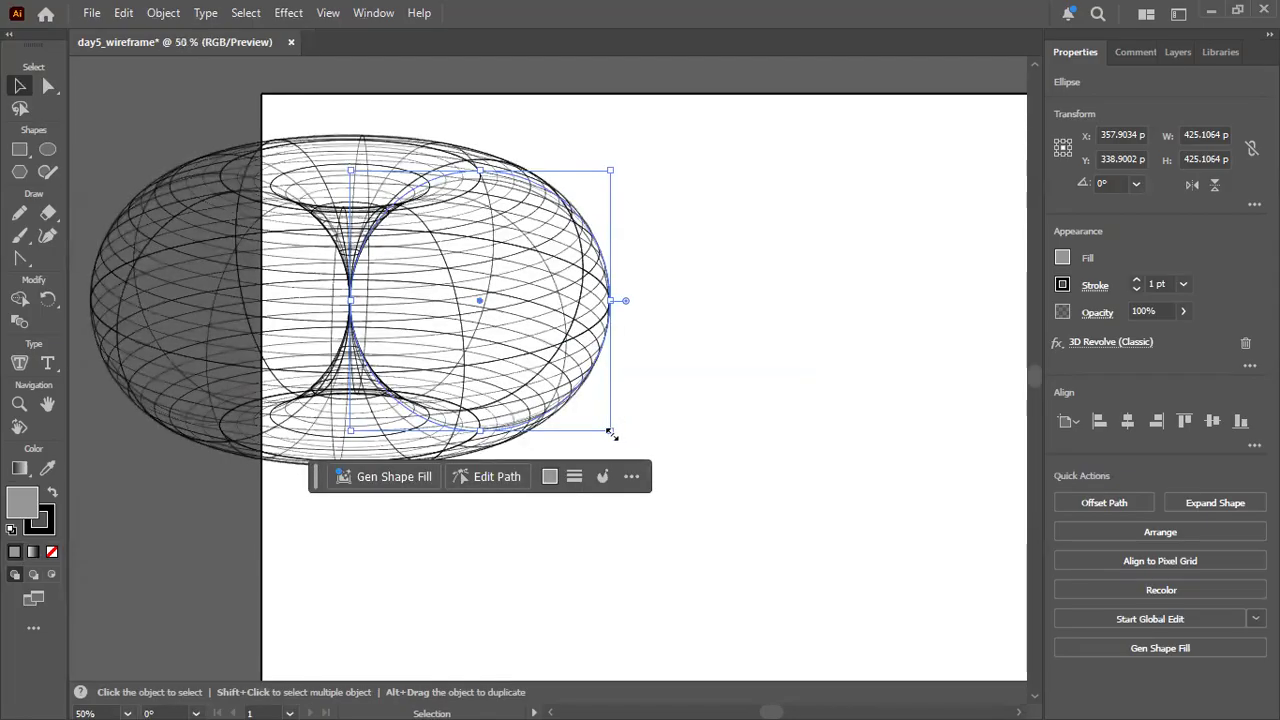
pyautogui.moveTo(611, 432); pyautogui.dragTo(510, 370)
pyautogui.moveTo(443, 263); pyautogui.dragTo(597, 290)
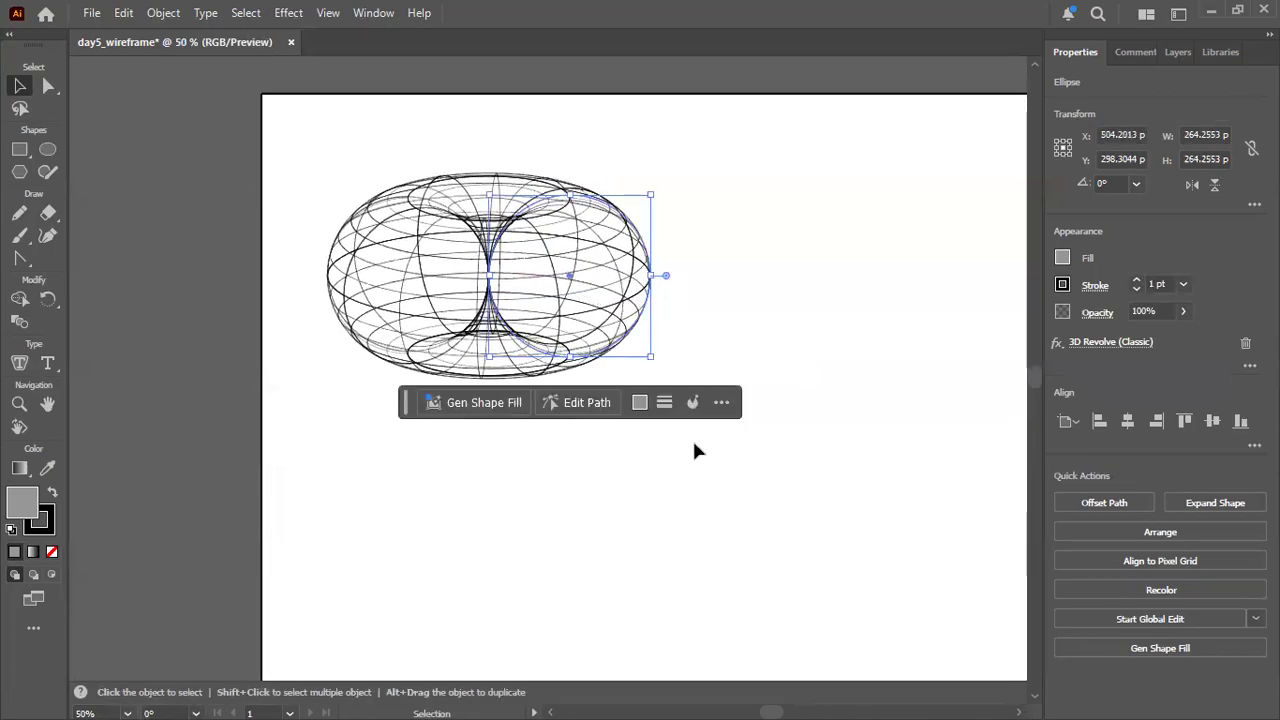
pyautogui.click(767, 338)
# Move the wireframe torus slightly down and to the right, to about X 593 px, Y 358 px, and deselect it.
pyautogui.scroll(-4, 775, 365)
pyautogui.scroll(-1, 776, 373)
pyautogui.scroll(1, 776, 373)
pyautogui.scroll(1, 778, 372)
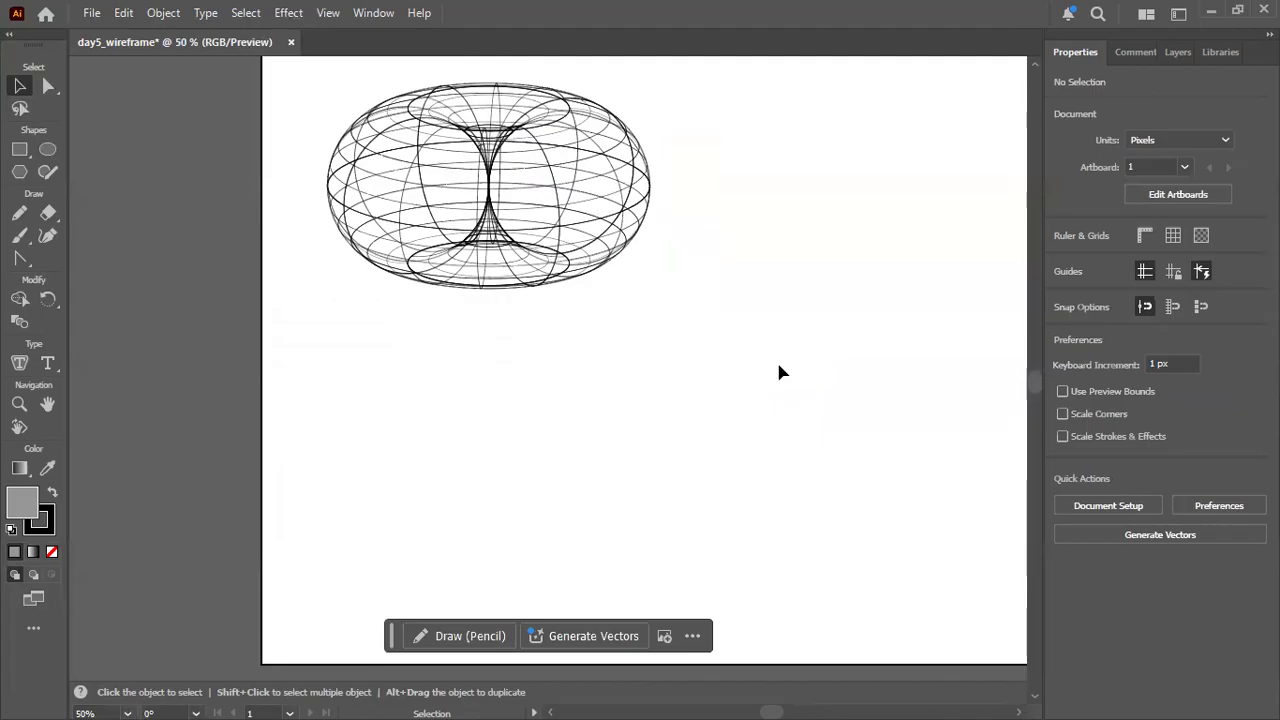
pyautogui.scroll(2, 779, 368)
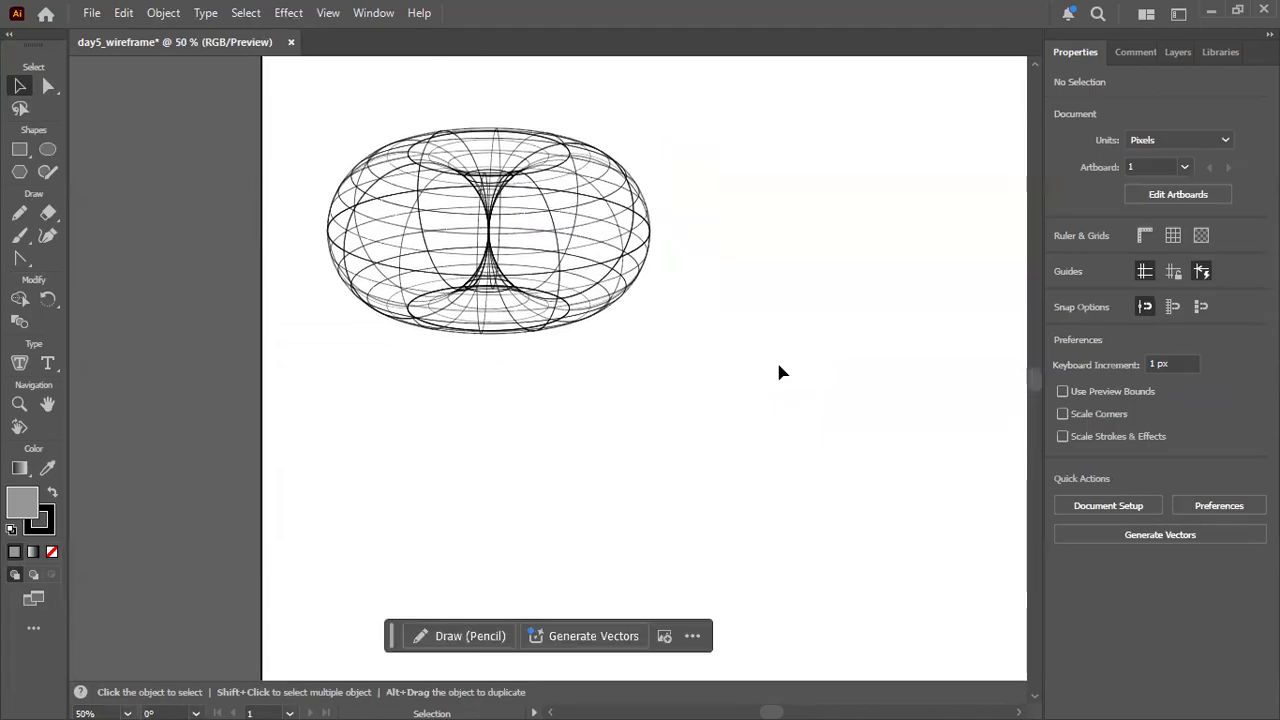
pyautogui.scroll(3, 778, 366)
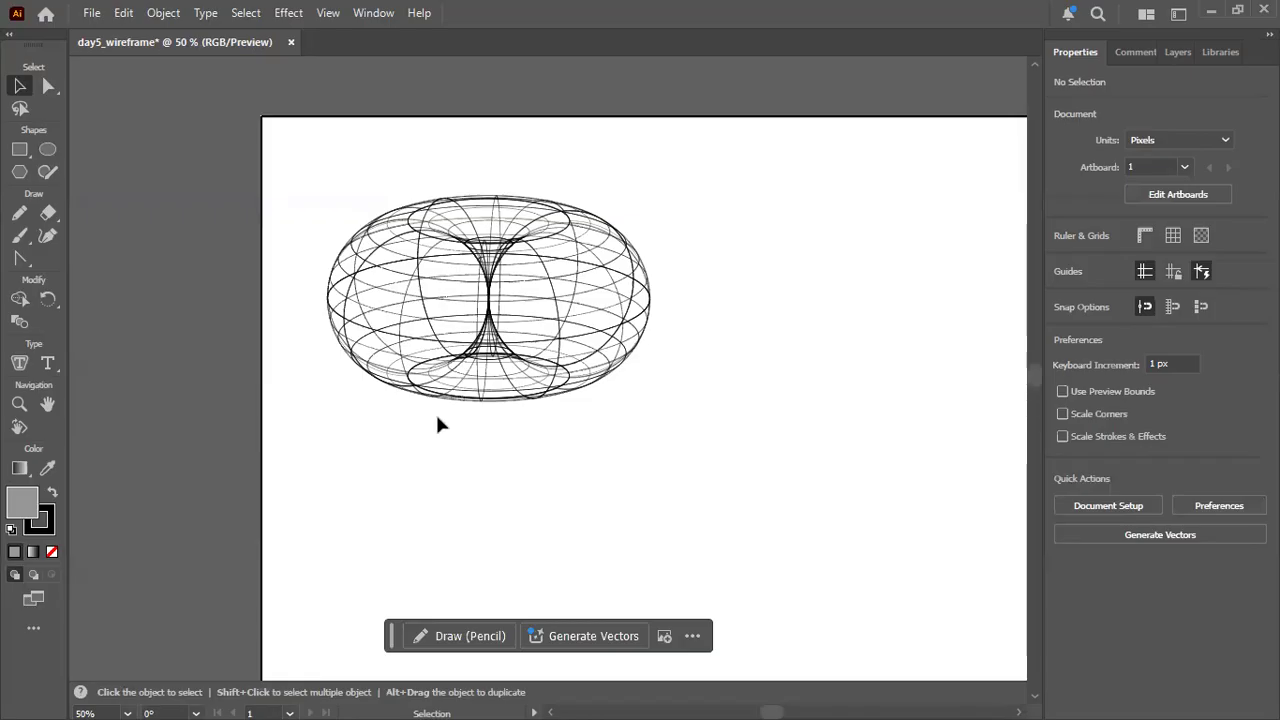
pyautogui.click(641, 345)
pyautogui.moveTo(608, 334); pyautogui.dragTo(662, 364)
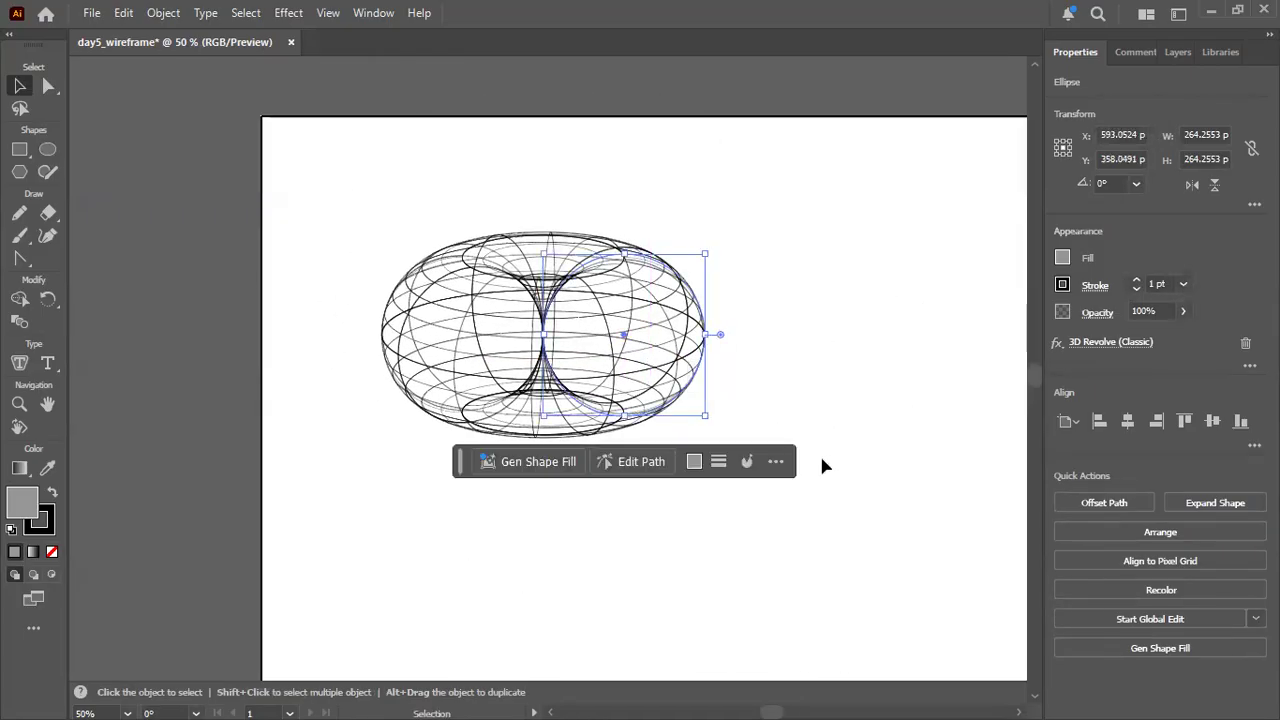
pyautogui.click(819, 453)
# Draw a second circle about 398 px in diameter below the wireframe torus and reposition it at about X 511 px, Y 791 px.
pyautogui.scroll(-3, 602, 566)
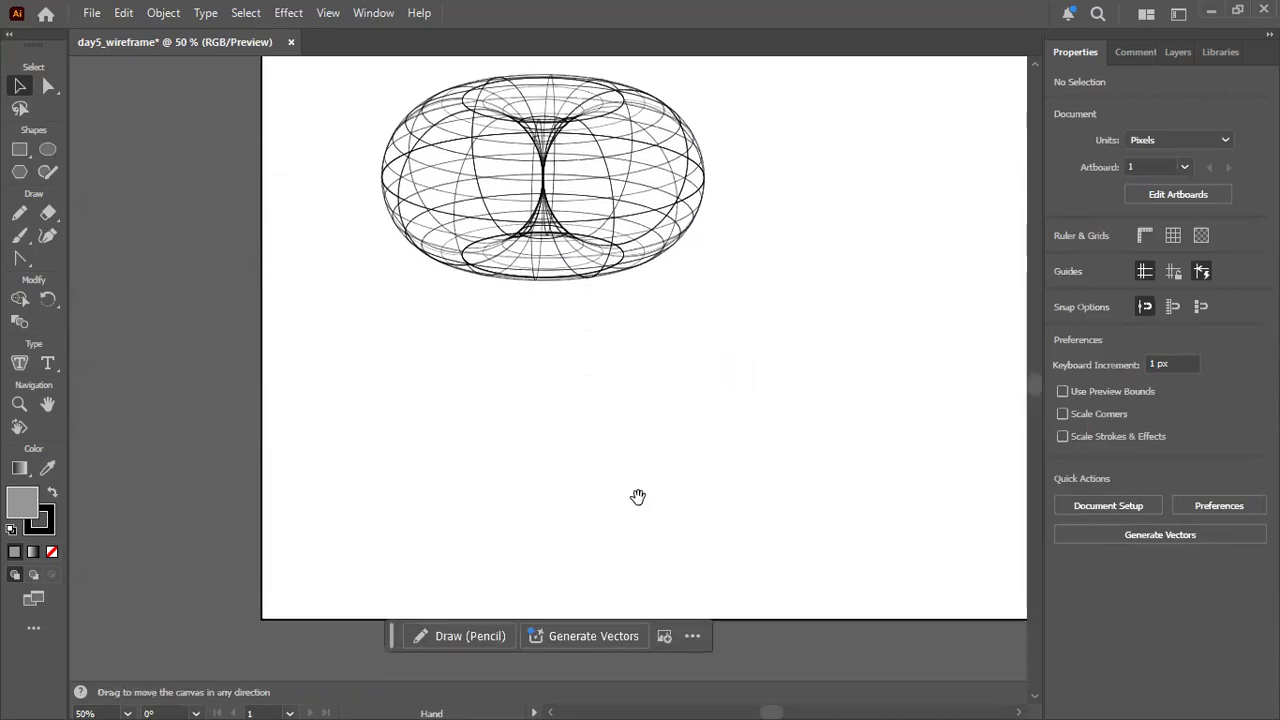
pyautogui.scroll(-2, 638, 497)
pyautogui.scroll(1, 638, 497)
pyautogui.scroll(1, 418, 414)
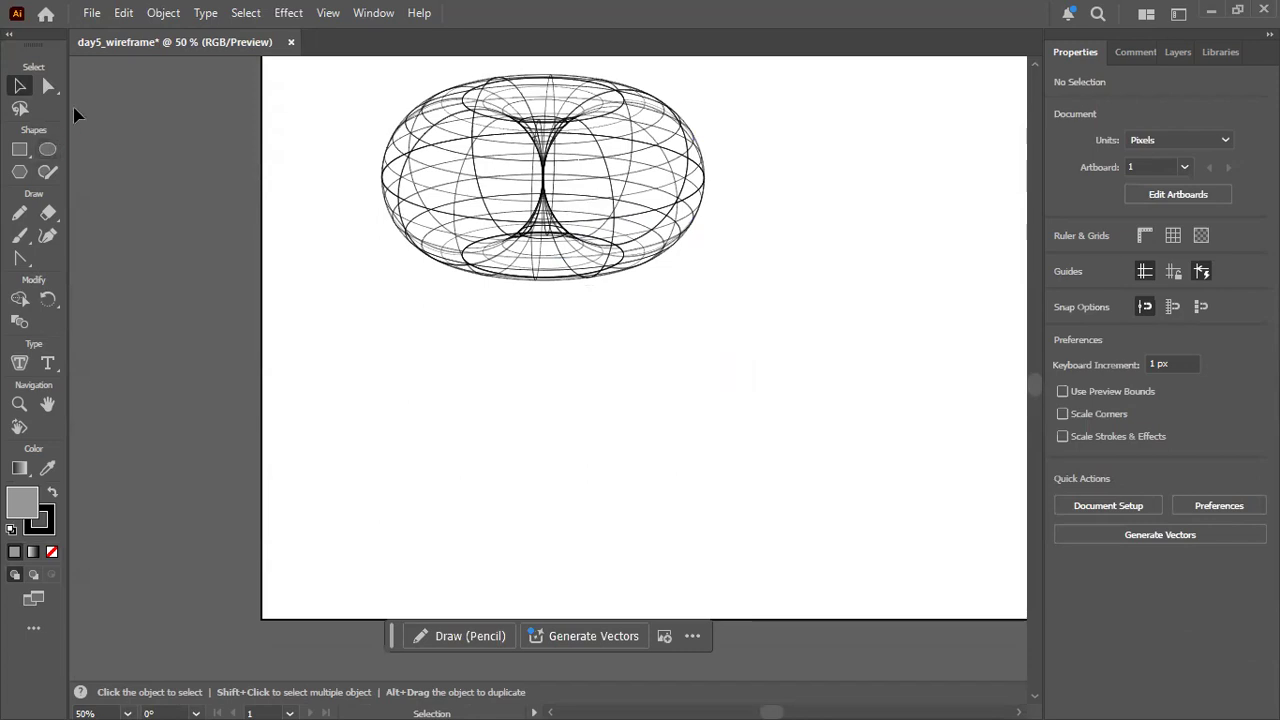
pyautogui.click(48, 150)
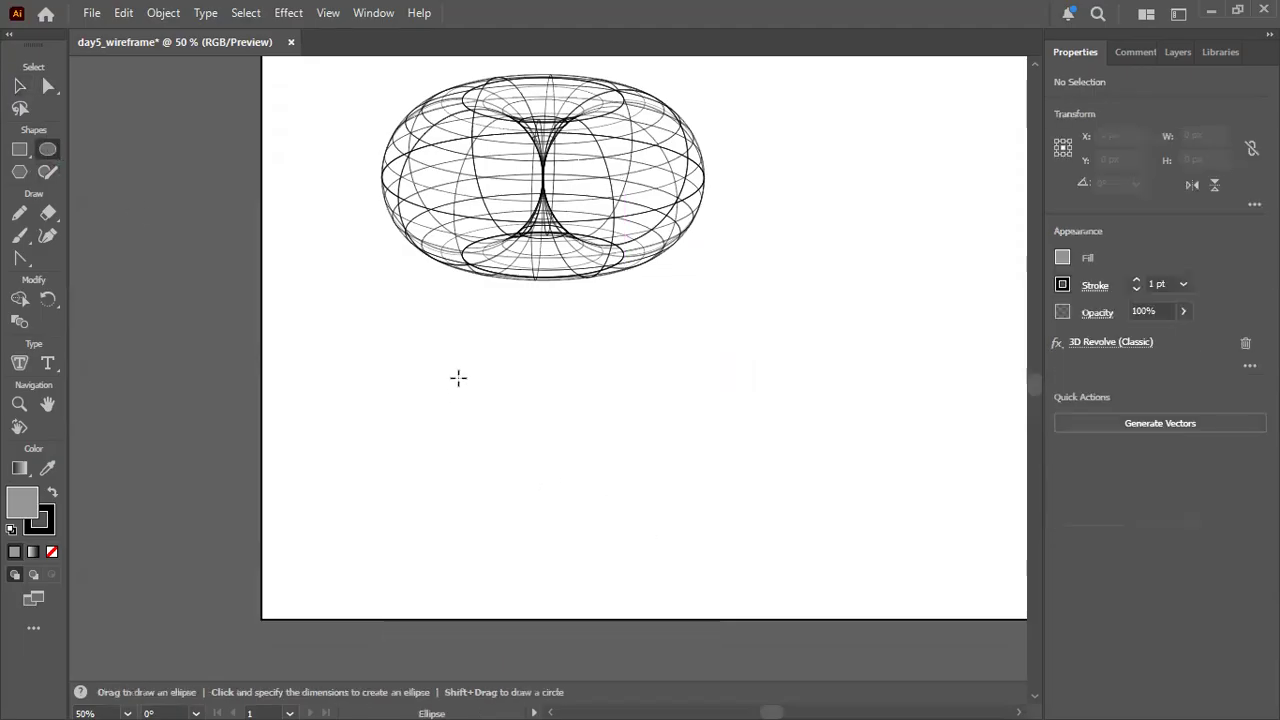
pyautogui.moveTo(484, 364); pyautogui.dragTo(726, 530)
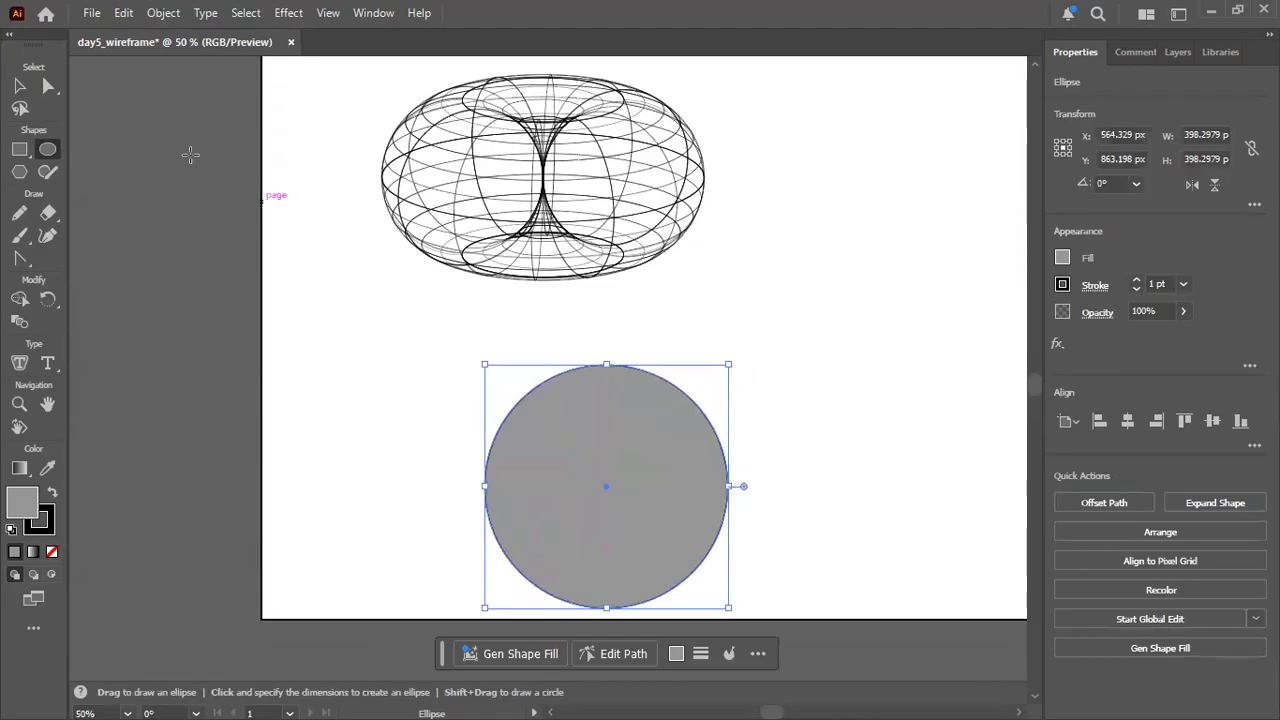
pyautogui.click(20, 87)
pyautogui.moveTo(668, 480); pyautogui.dragTo(635, 436)
# Move the wireframe torus up a little and the grey circle to its lower right, at about X 1123 px, Y 579 px.
pyautogui.press('space')
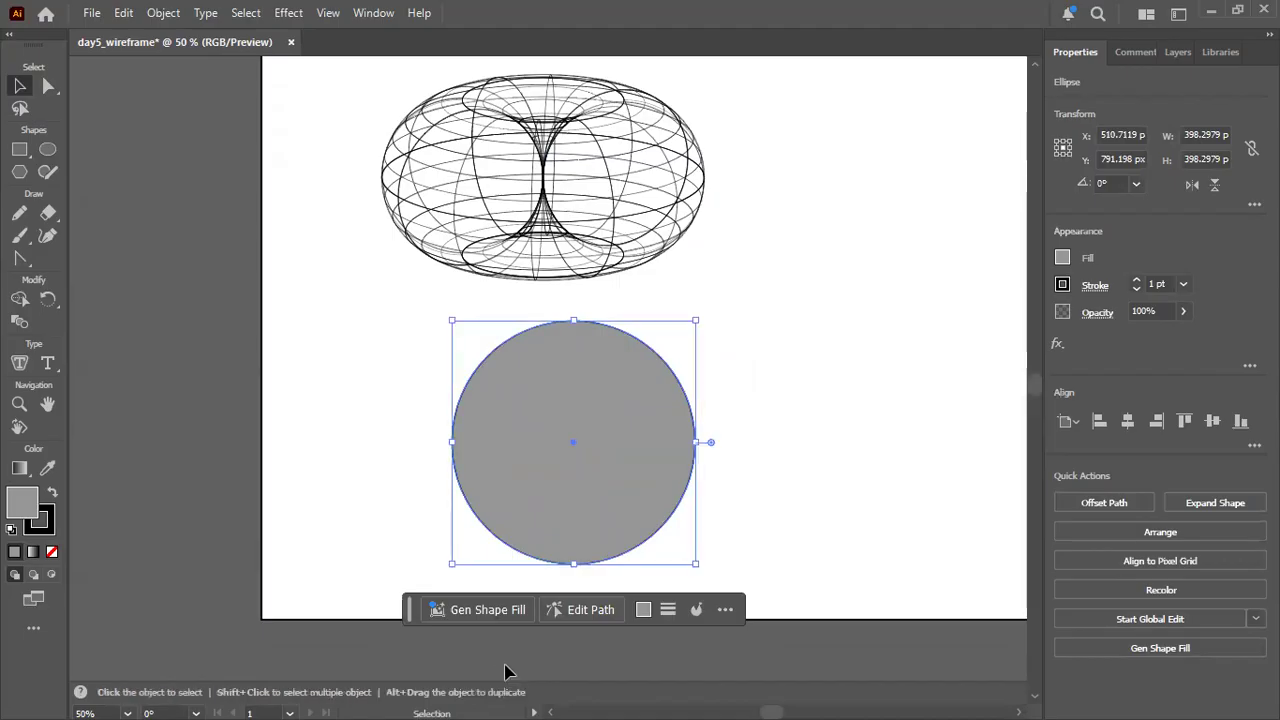
pyautogui.scroll(-2, 505, 675)
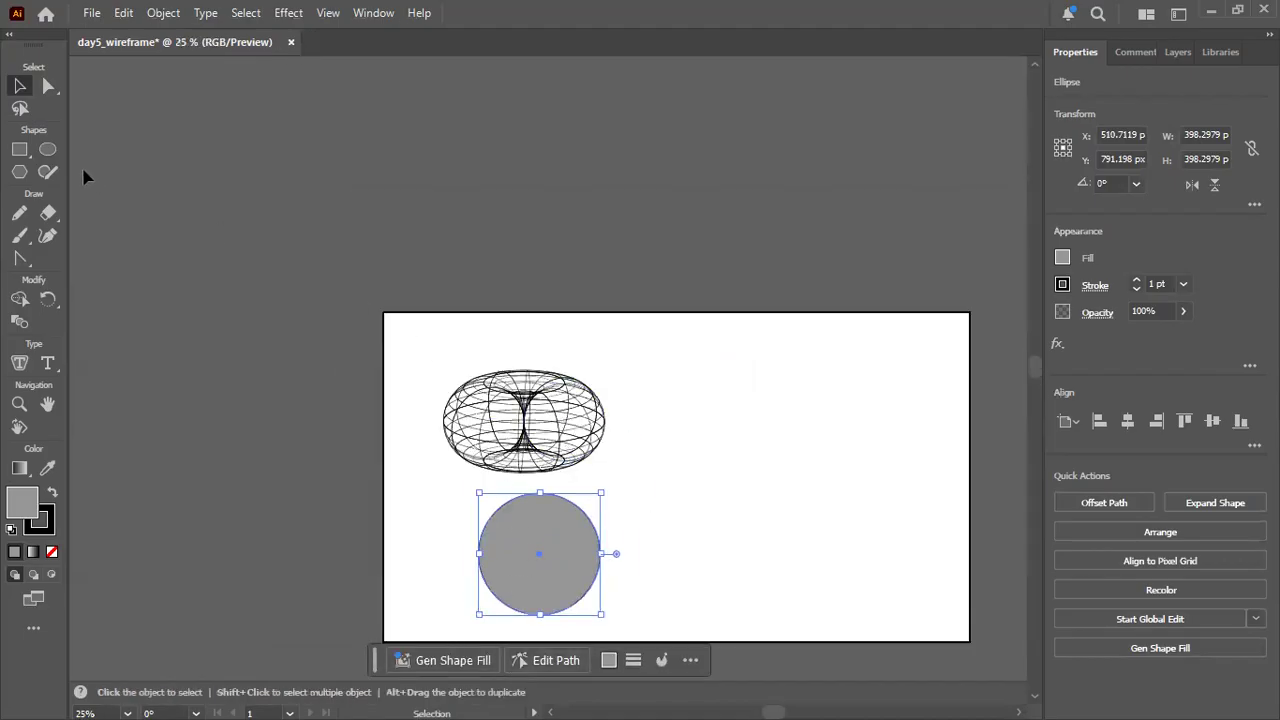
pyautogui.click(583, 442)
pyautogui.moveTo(583, 442); pyautogui.dragTo(583, 408)
pyautogui.moveTo(563, 559); pyautogui.dragTo(751, 495)
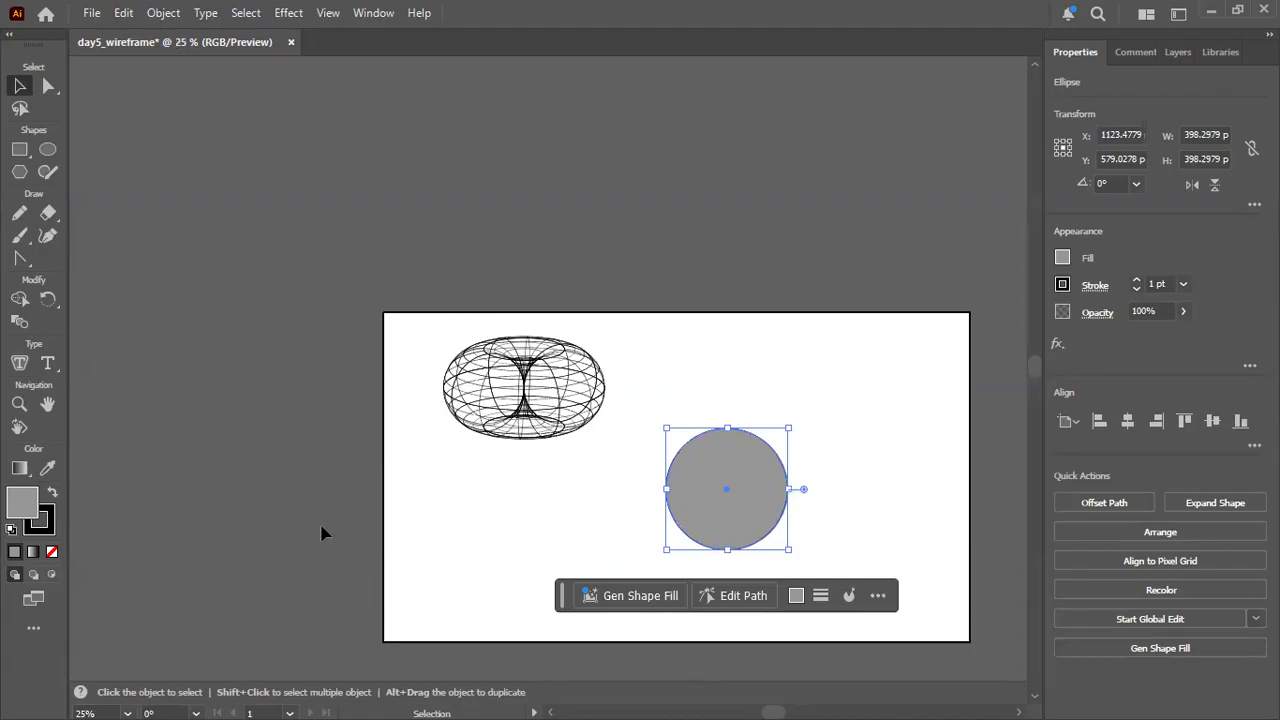
# Examine the grey circle up close and display its individual anchor points for direct selection.
pyautogui.press('space')
pyautogui.moveTo(303, 517); pyautogui.dragTo(115, 434)
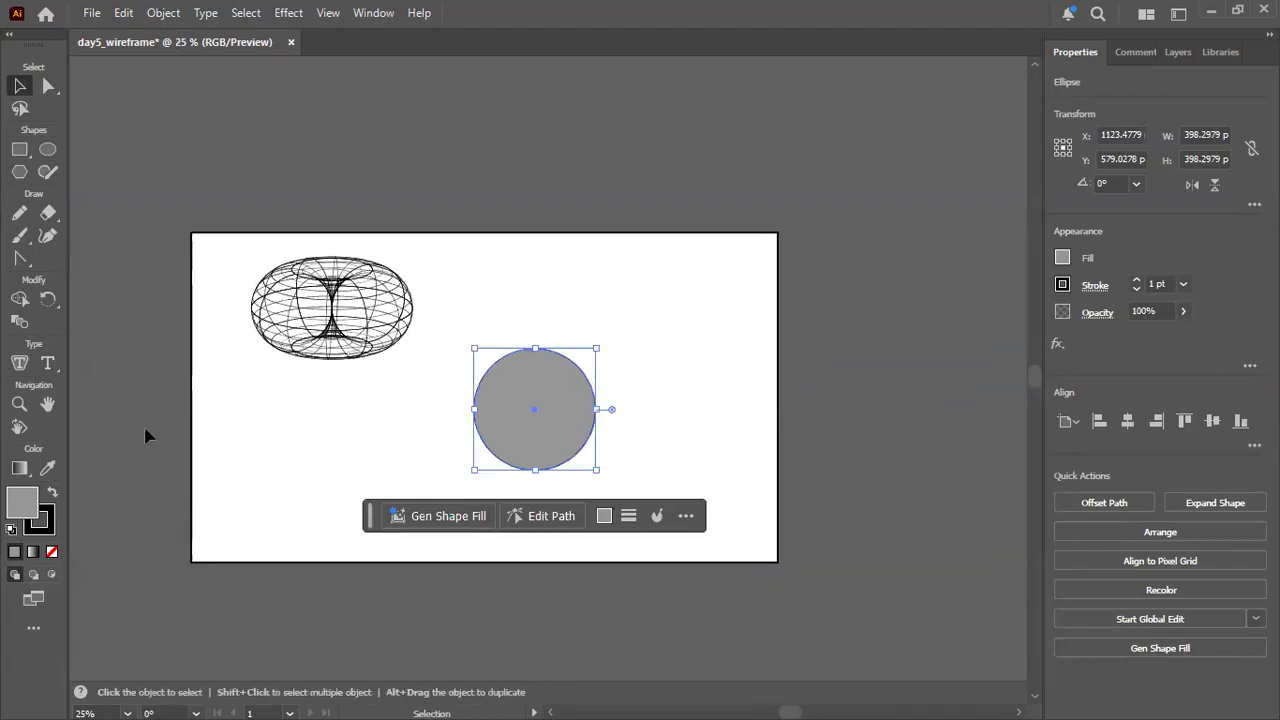
pyautogui.scroll(4, 266, 454)
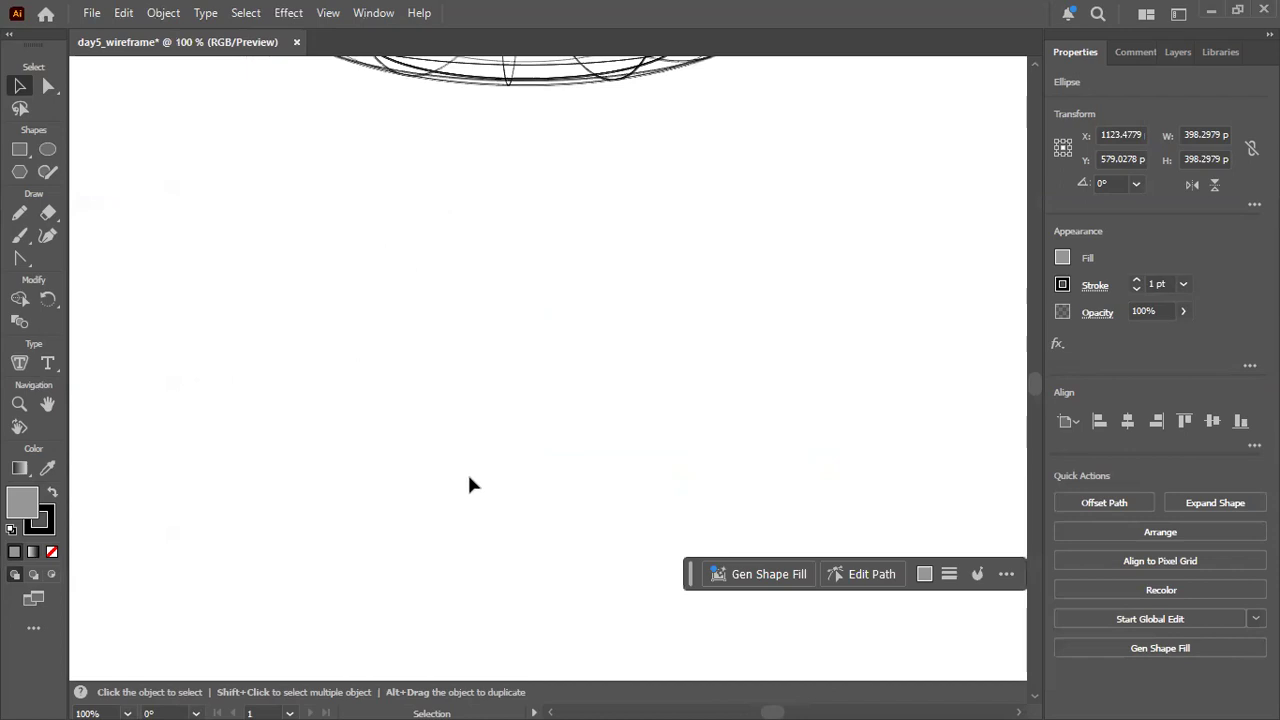
pyautogui.press('space')
pyautogui.moveTo(503, 494); pyautogui.dragTo(255, 530)
pyautogui.moveTo(786, 354); pyautogui.dragTo(291, 397)
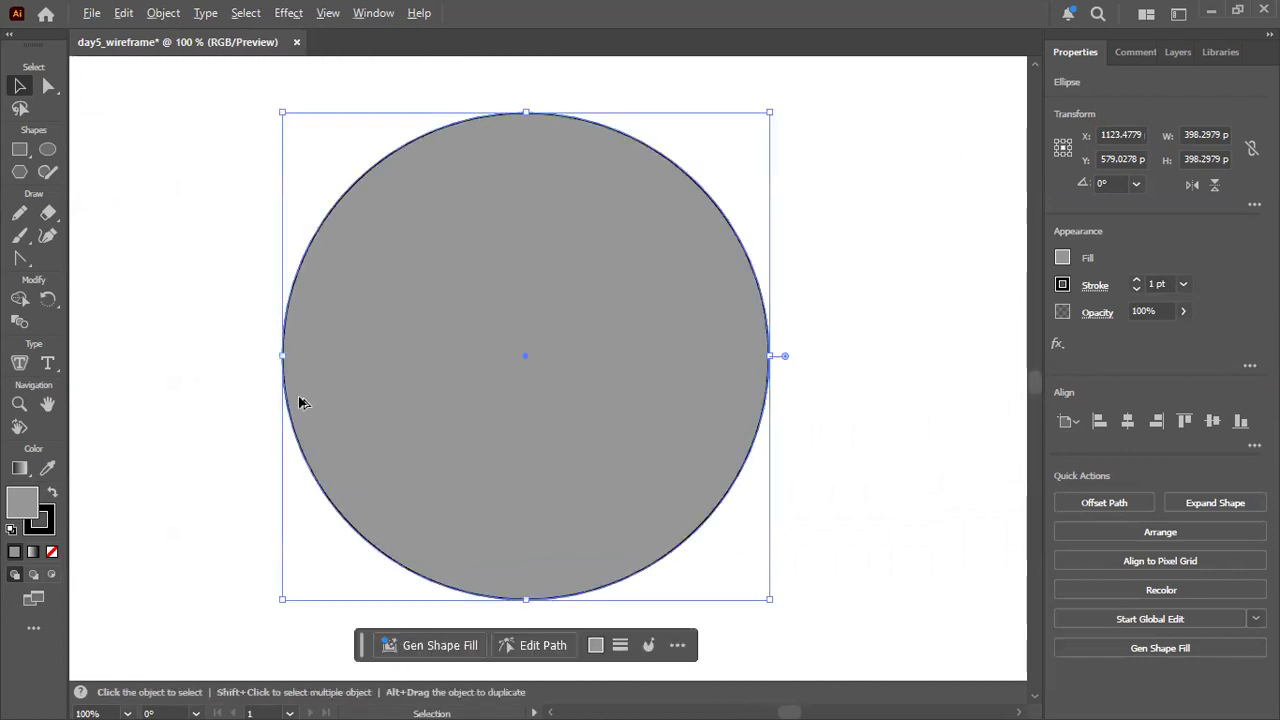
pyautogui.scroll(-1, 303, 402)
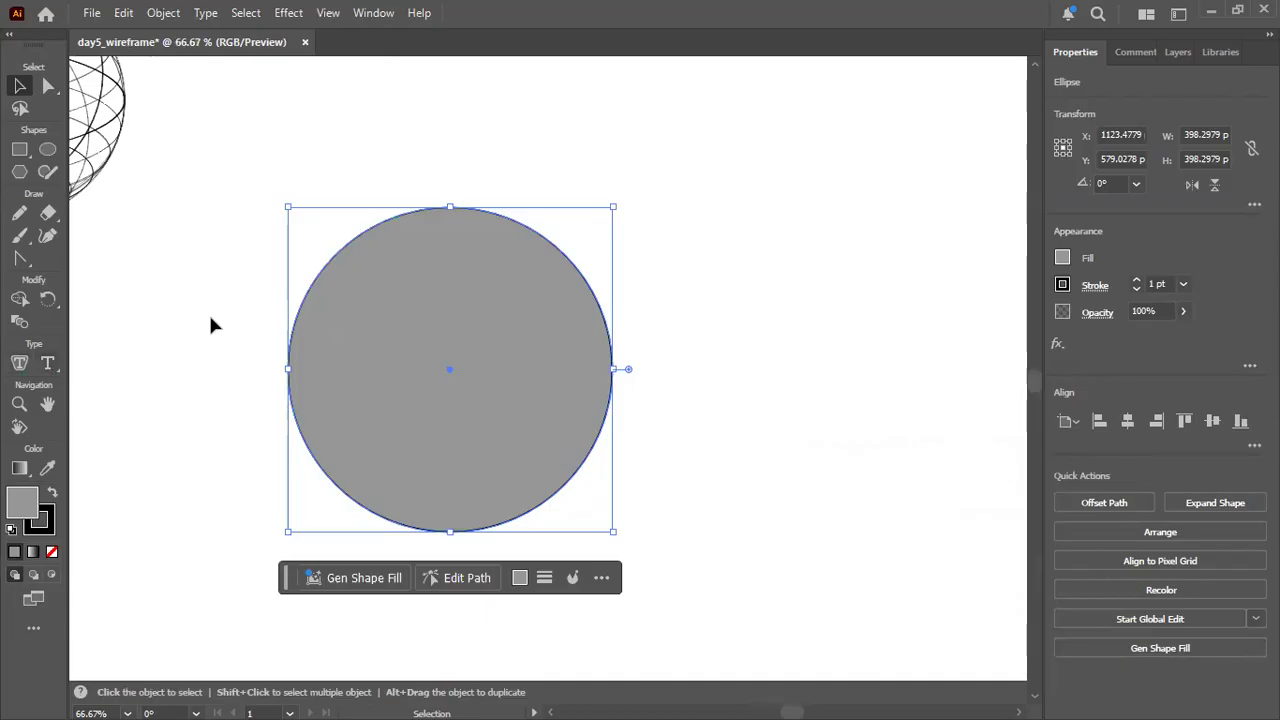
pyautogui.click(47, 85)
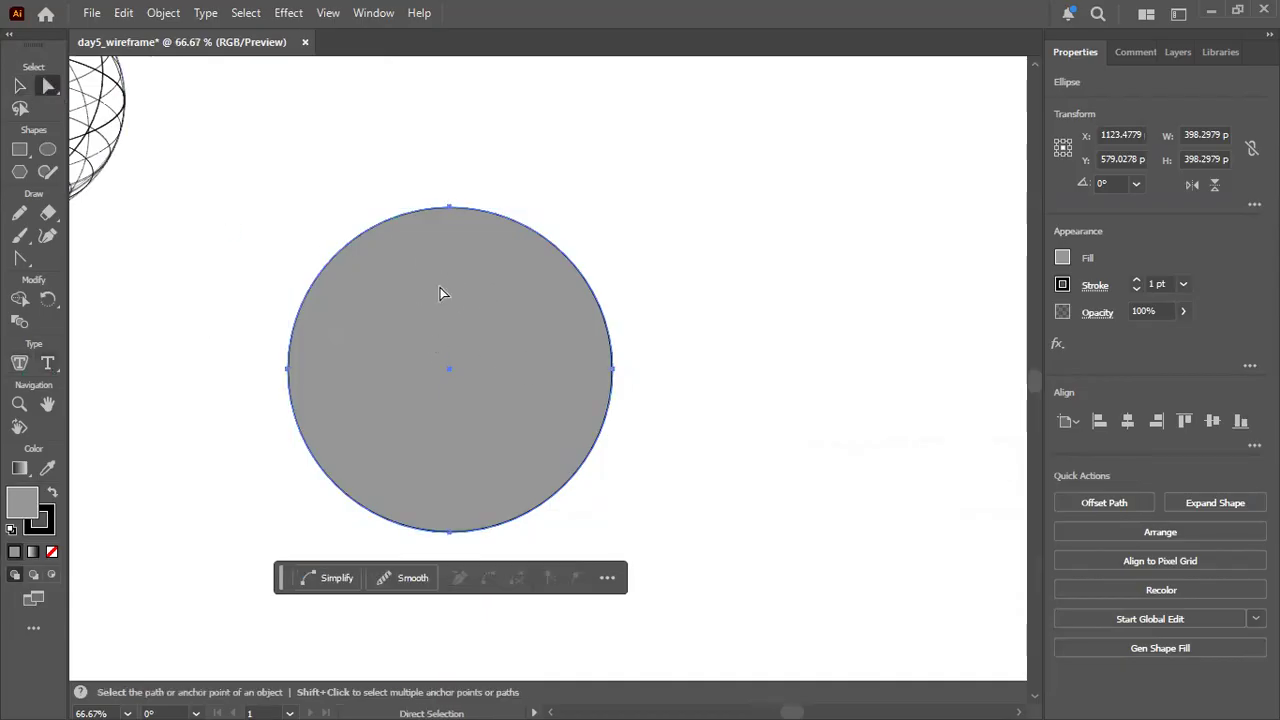
pyautogui.click(247, 12)
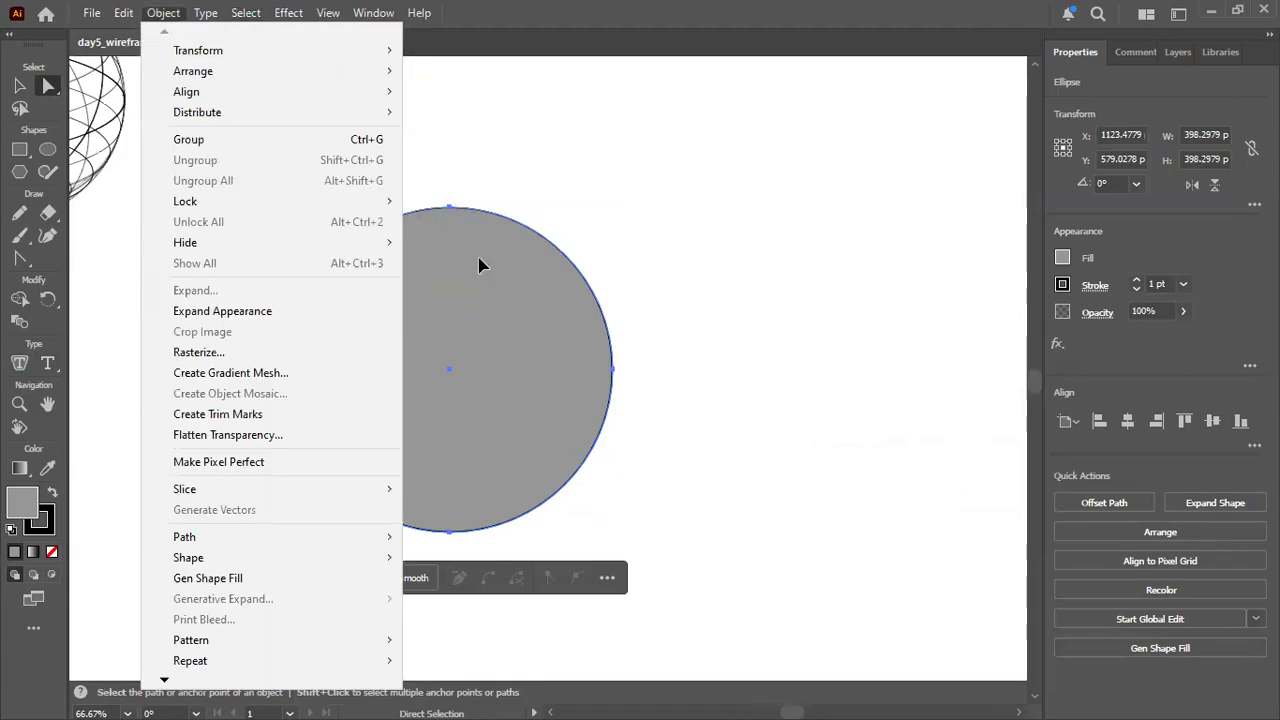
pyautogui.click(479, 260)
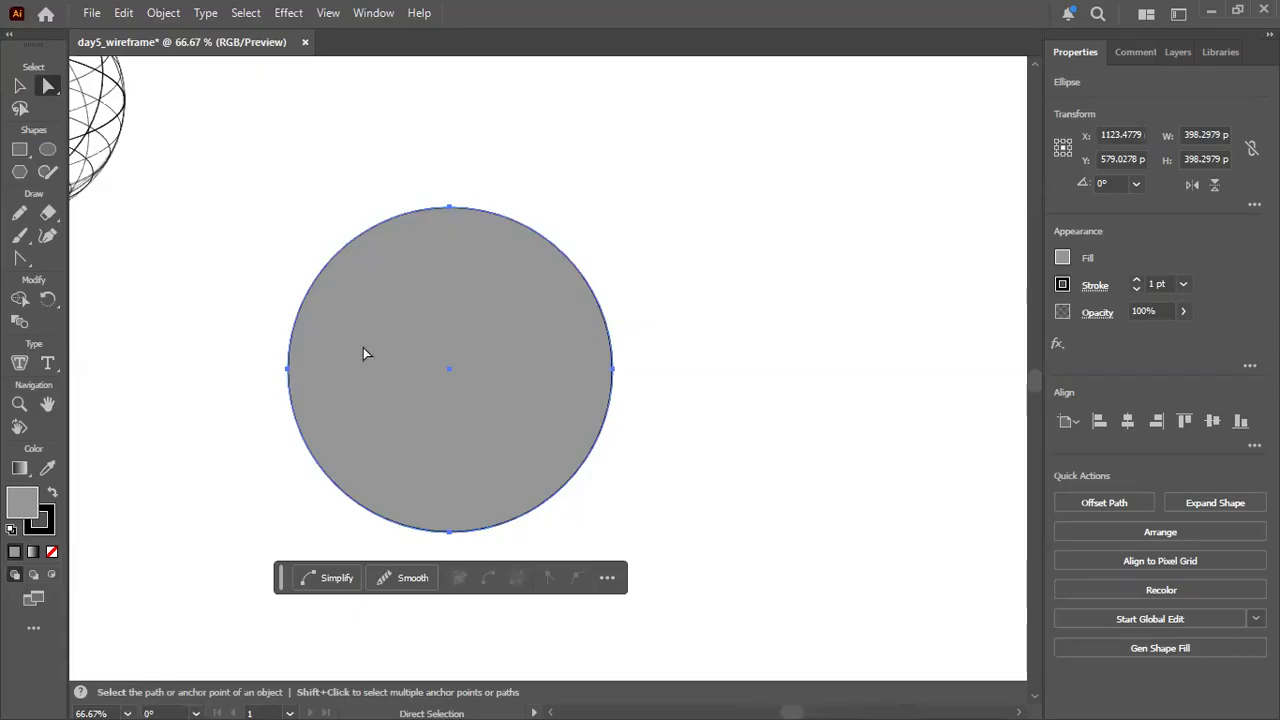
pyautogui.scroll(3, 385, 337)
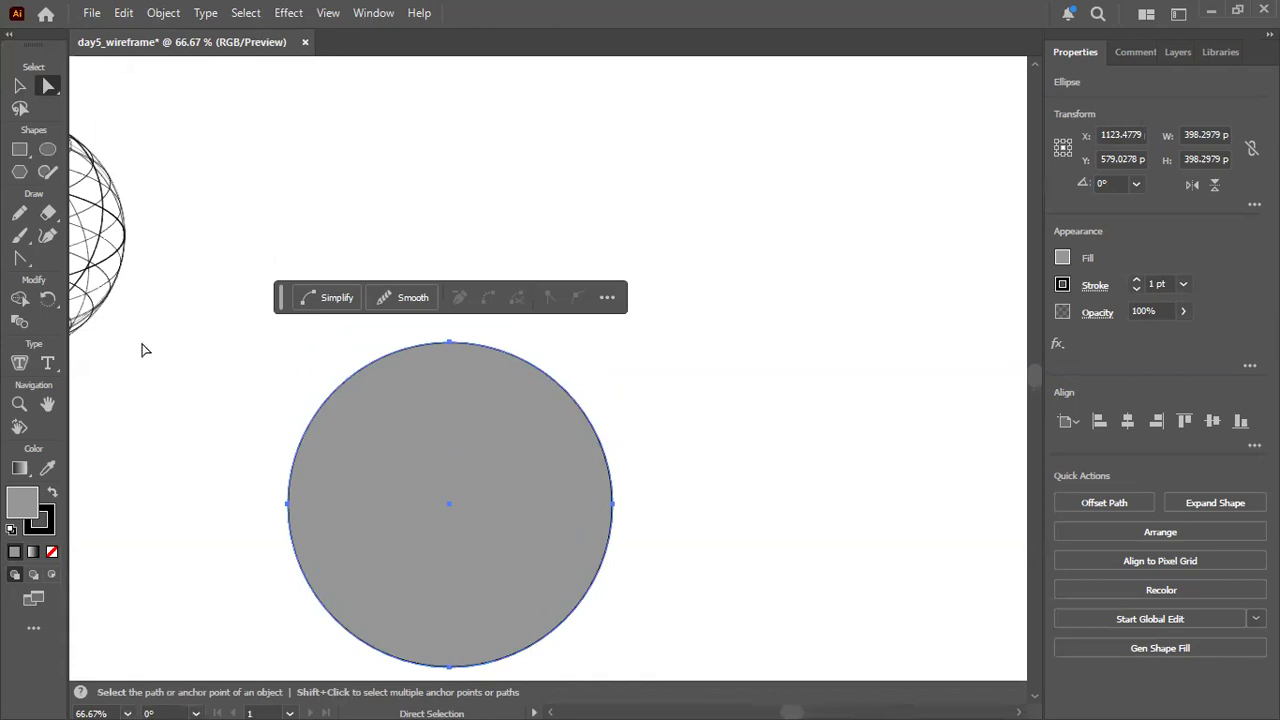
pyautogui.scroll(2, 386, 318)
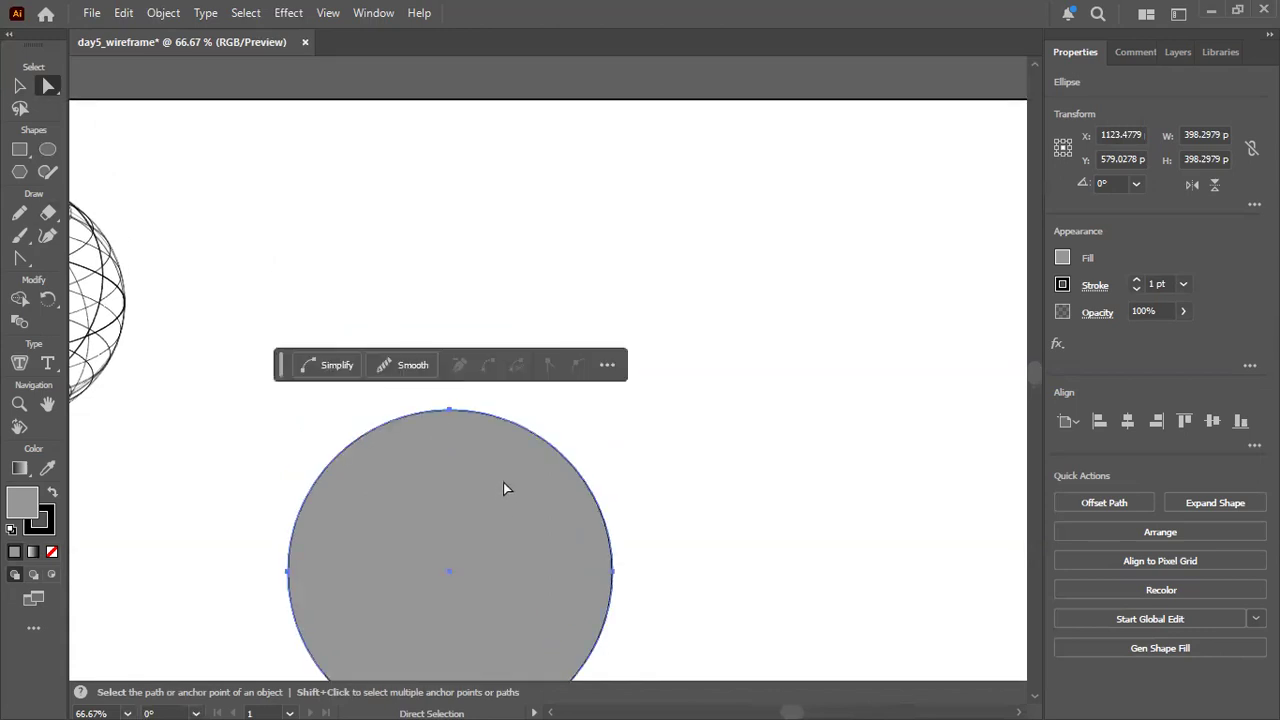
pyautogui.scroll(-2, 505, 482)
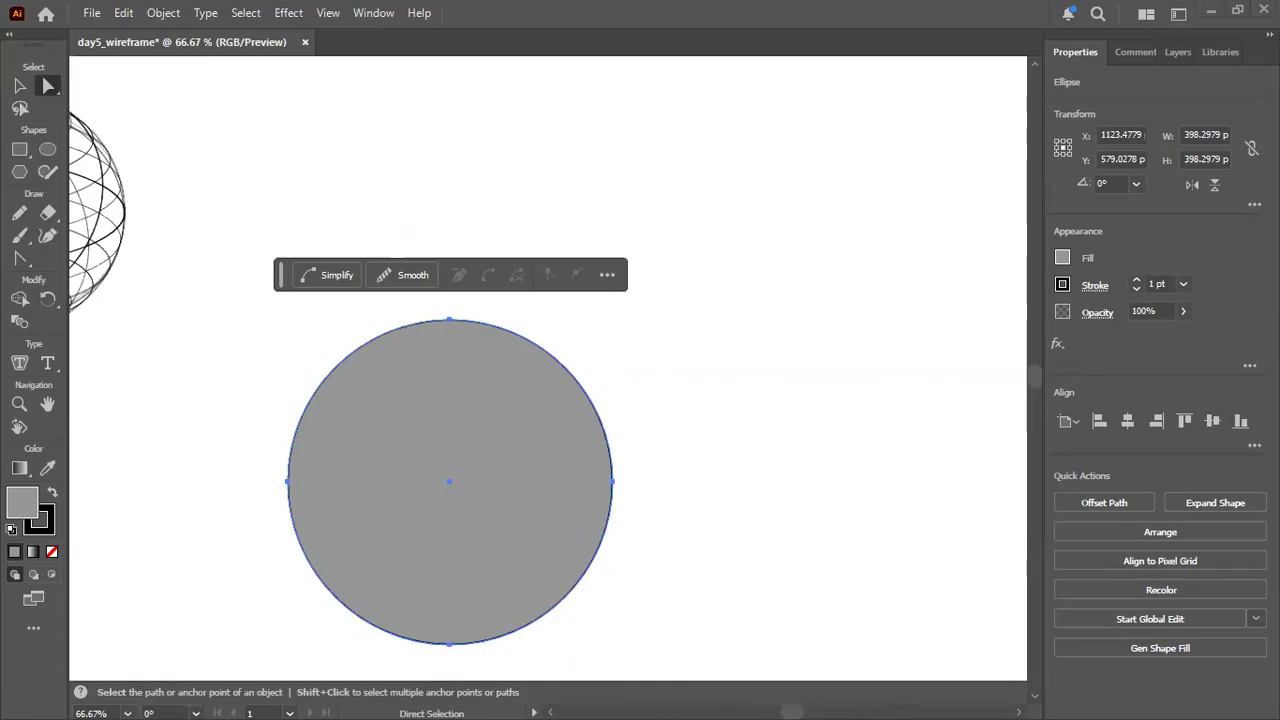
# Try the classic 3D Revolve effect on the grey circle with a Wireframe surface and the offset from the Right Edge, and cancel it.
pyautogui.click(288, 13)
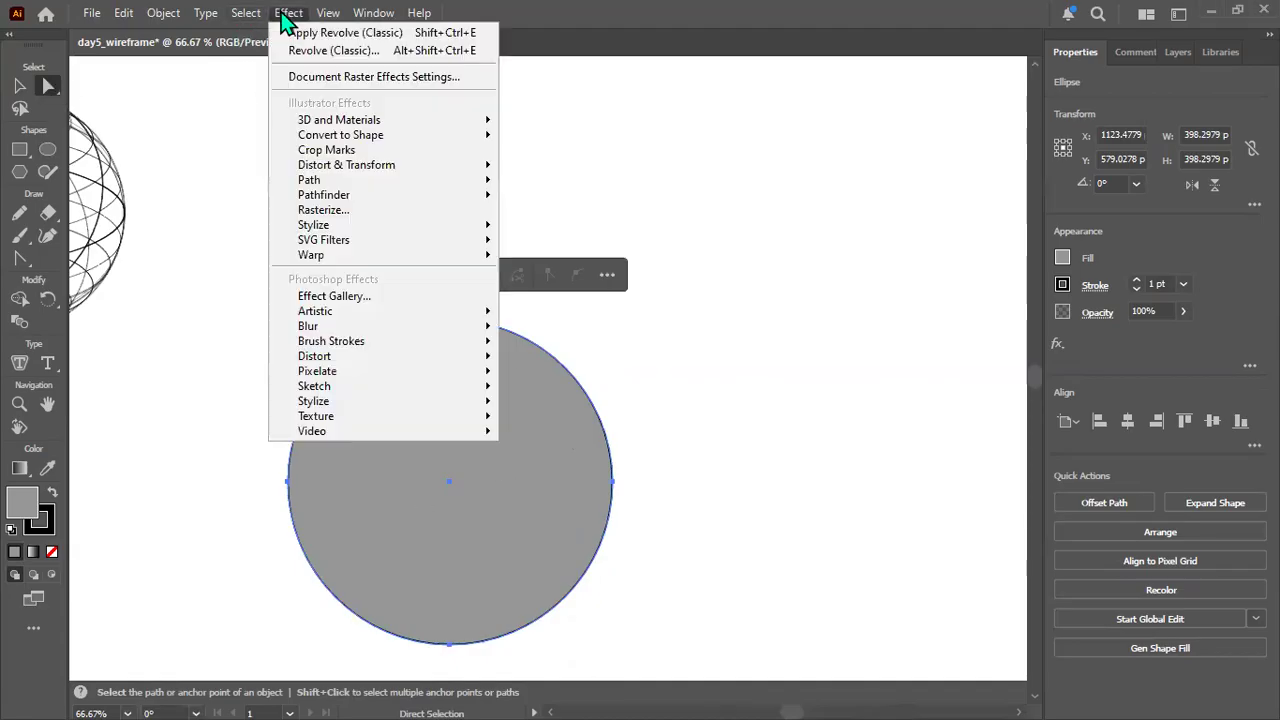
pyautogui.moveTo(390, 125)
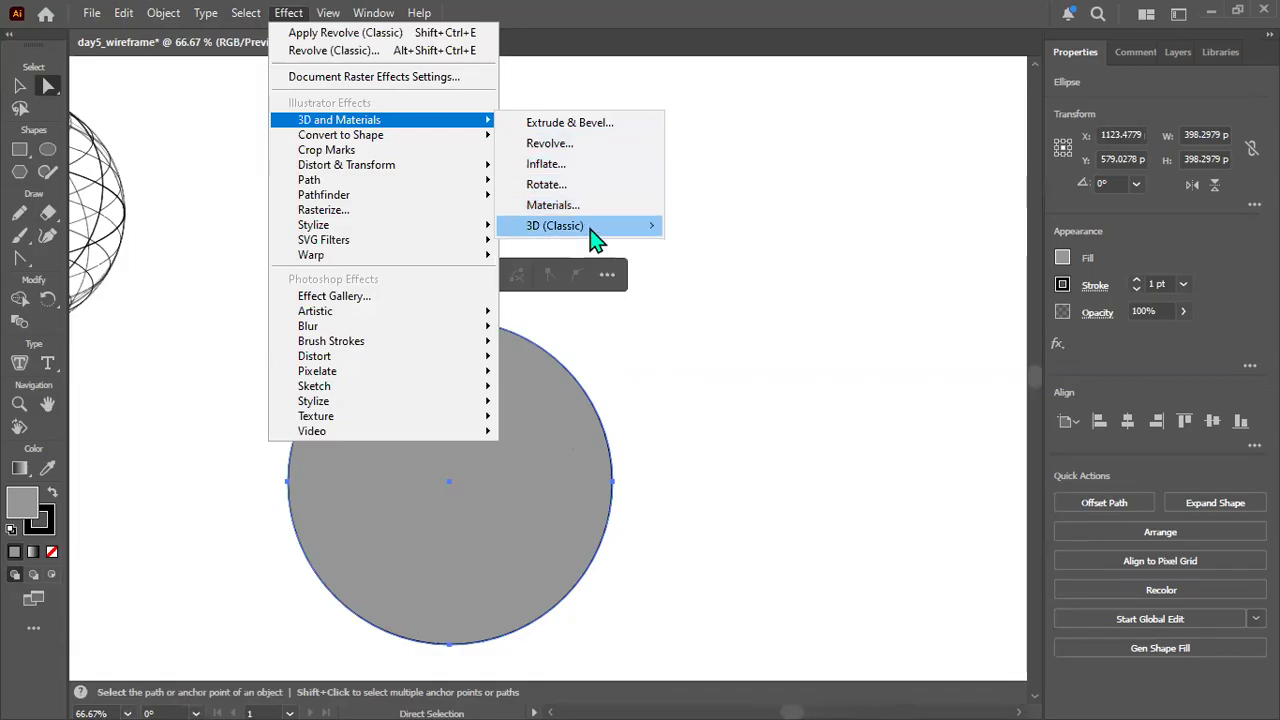
pyautogui.moveTo(595, 238)
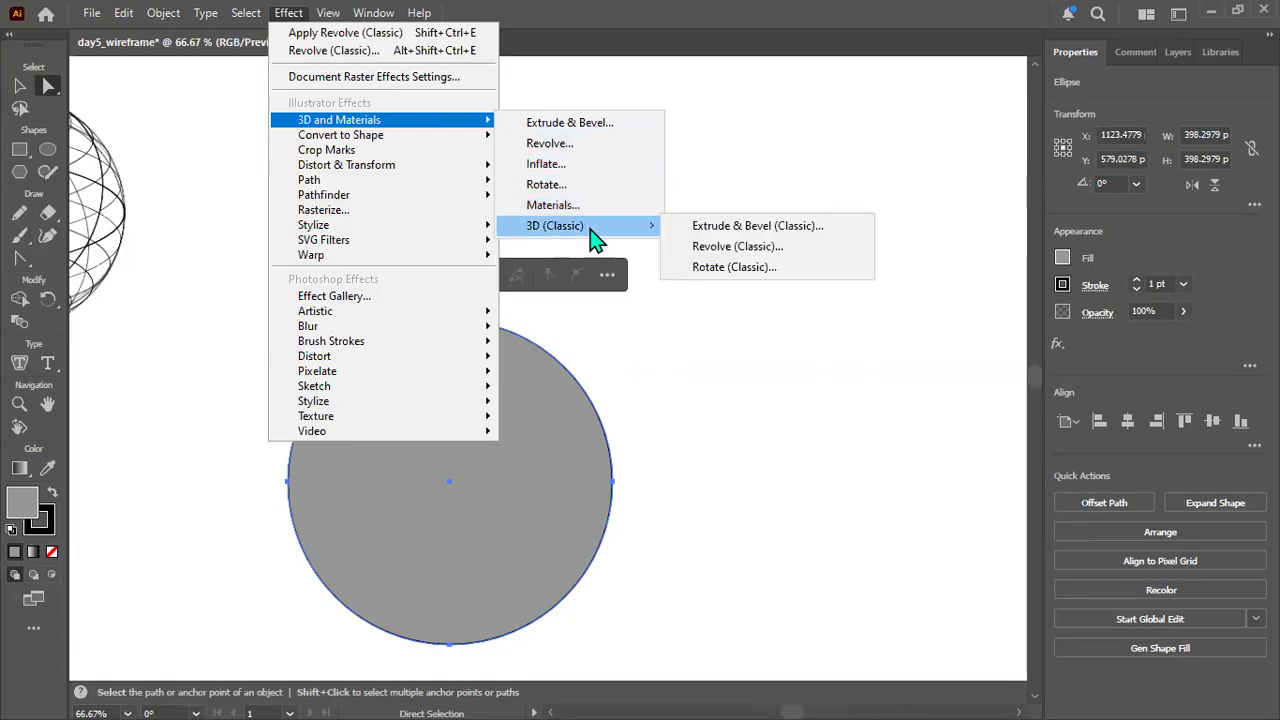
pyautogui.click(733, 249)
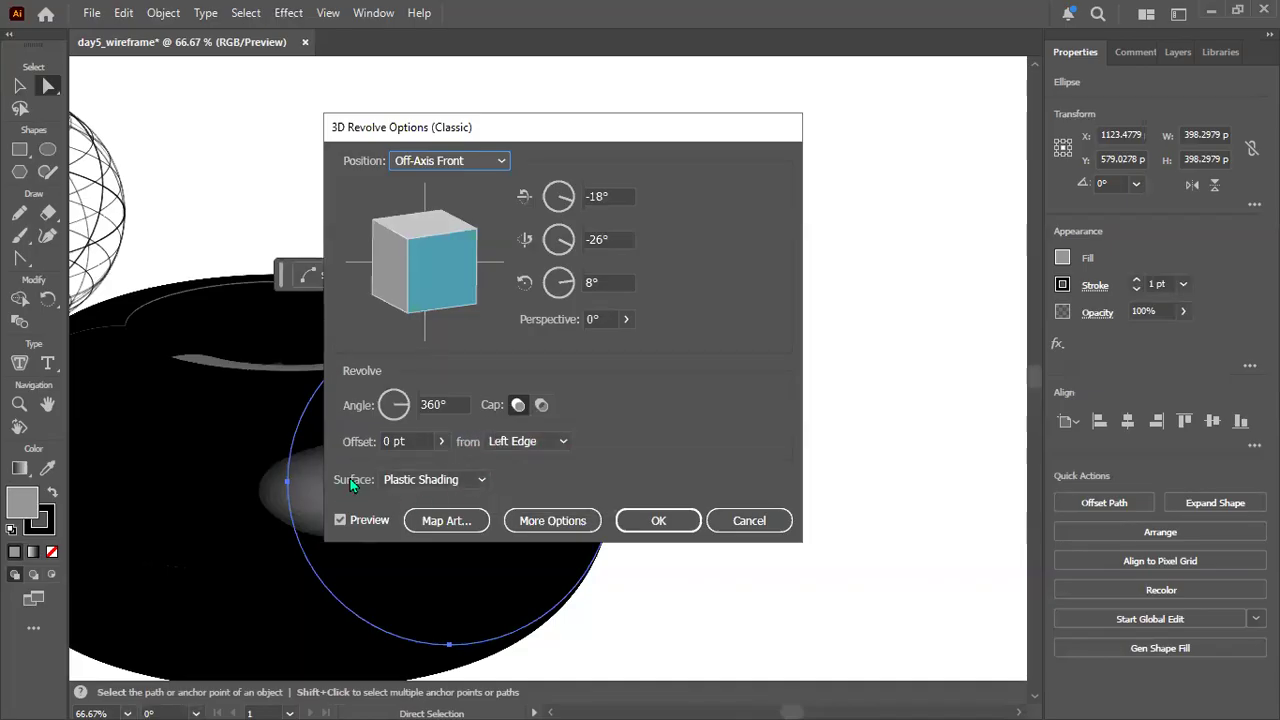
pyautogui.click(482, 481)
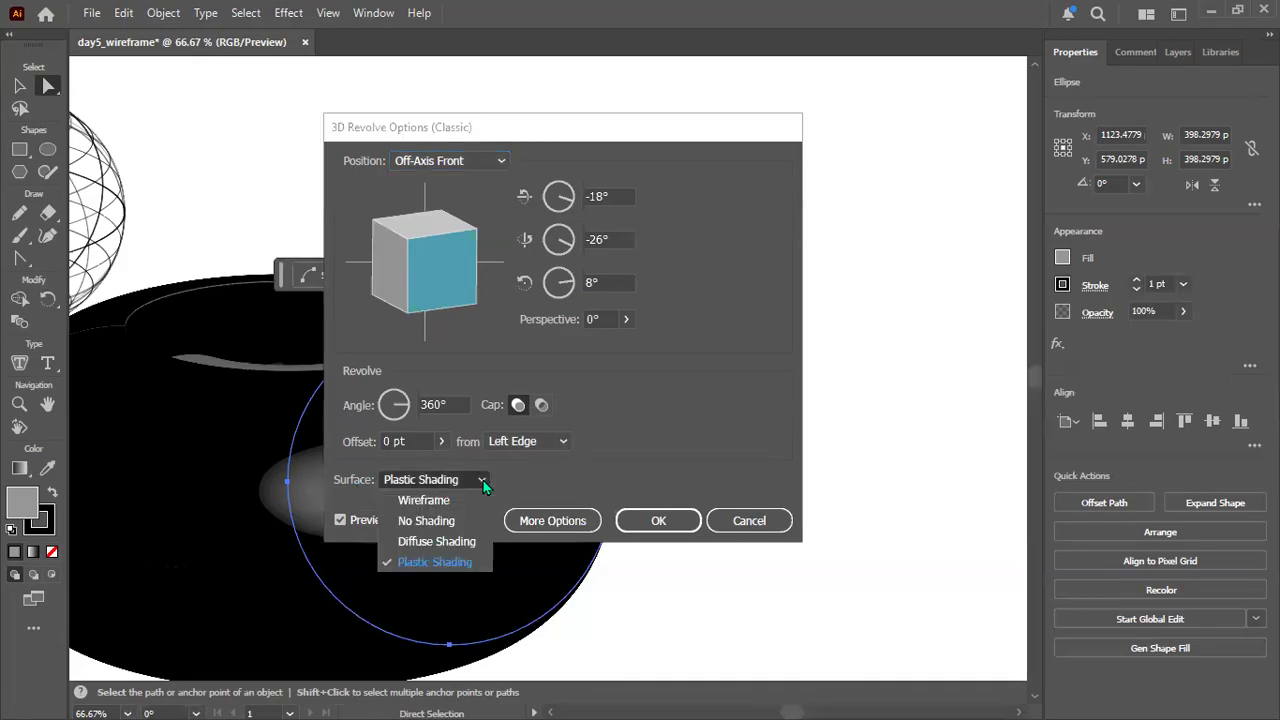
pyautogui.click(428, 500)
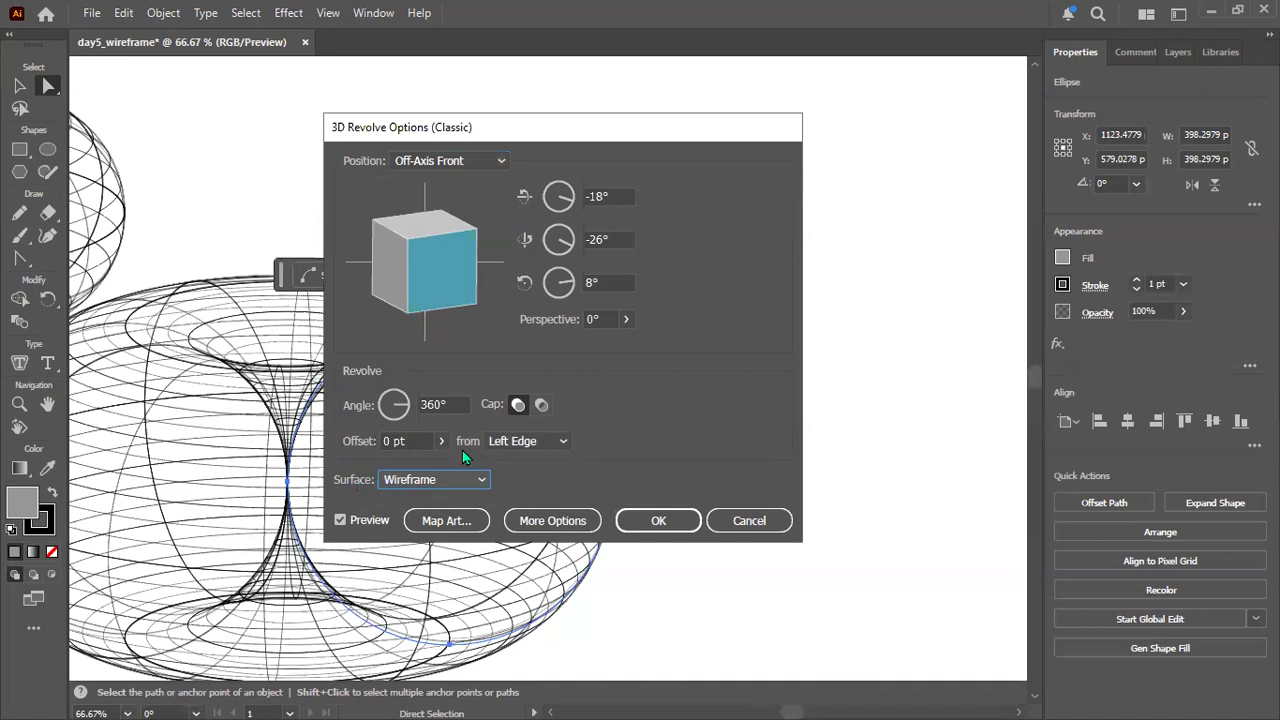
pyautogui.click(563, 442)
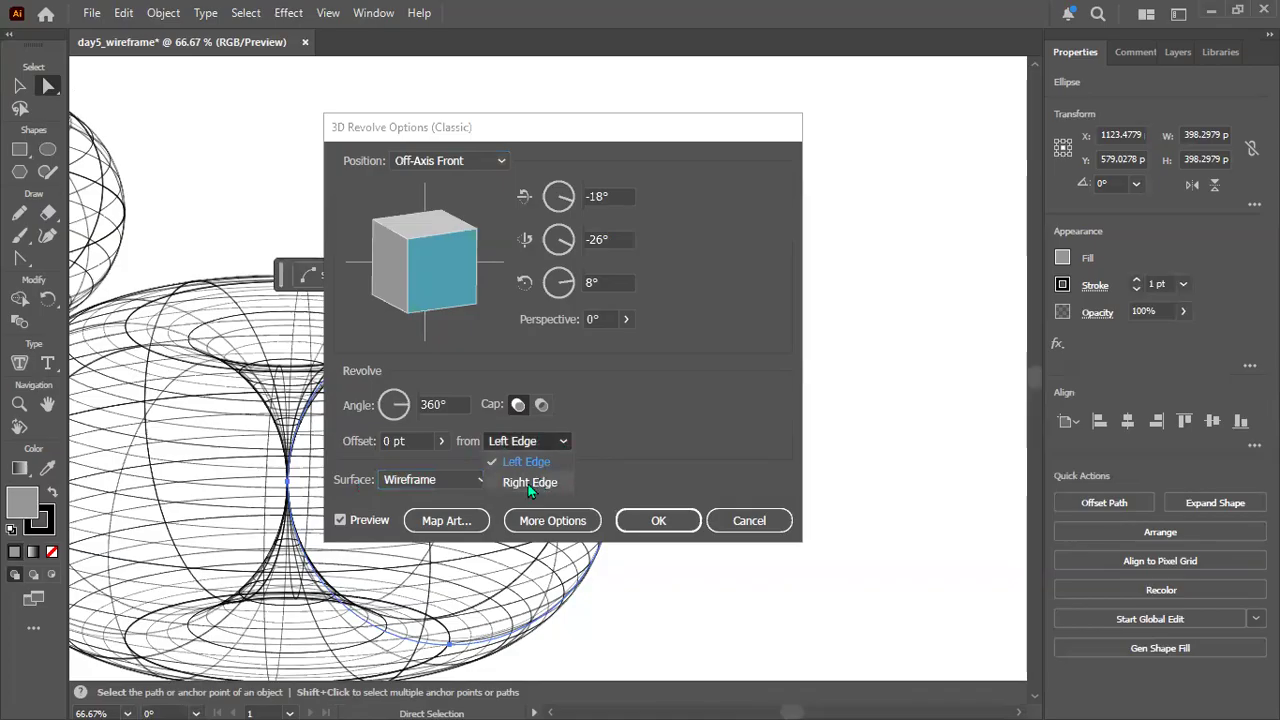
pyautogui.click(528, 483)
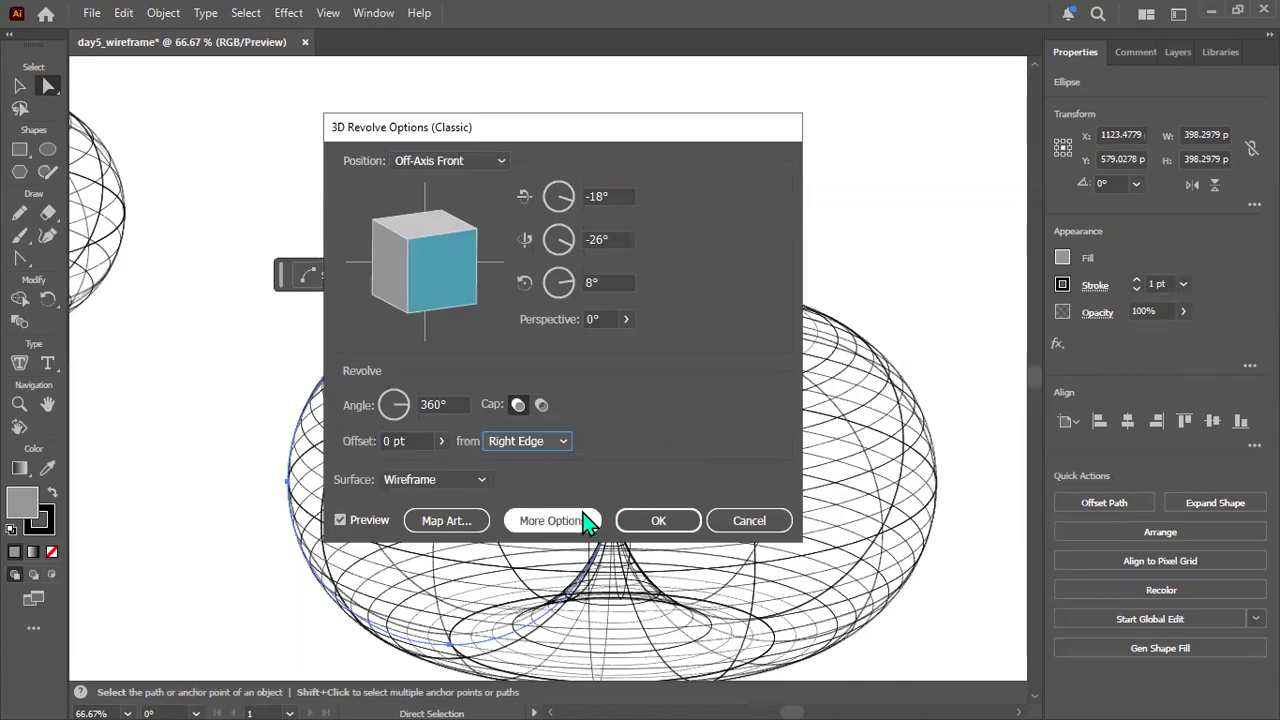
pyautogui.click(757, 528)
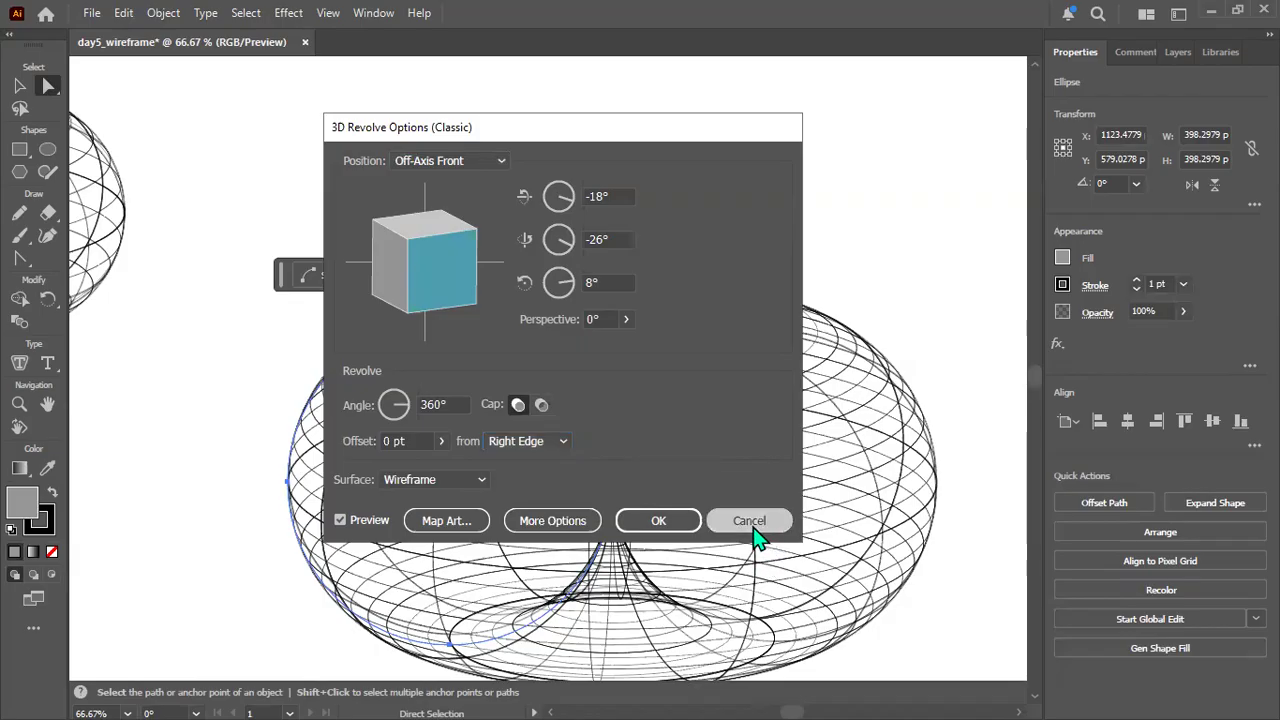
pyautogui.click(729, 399)
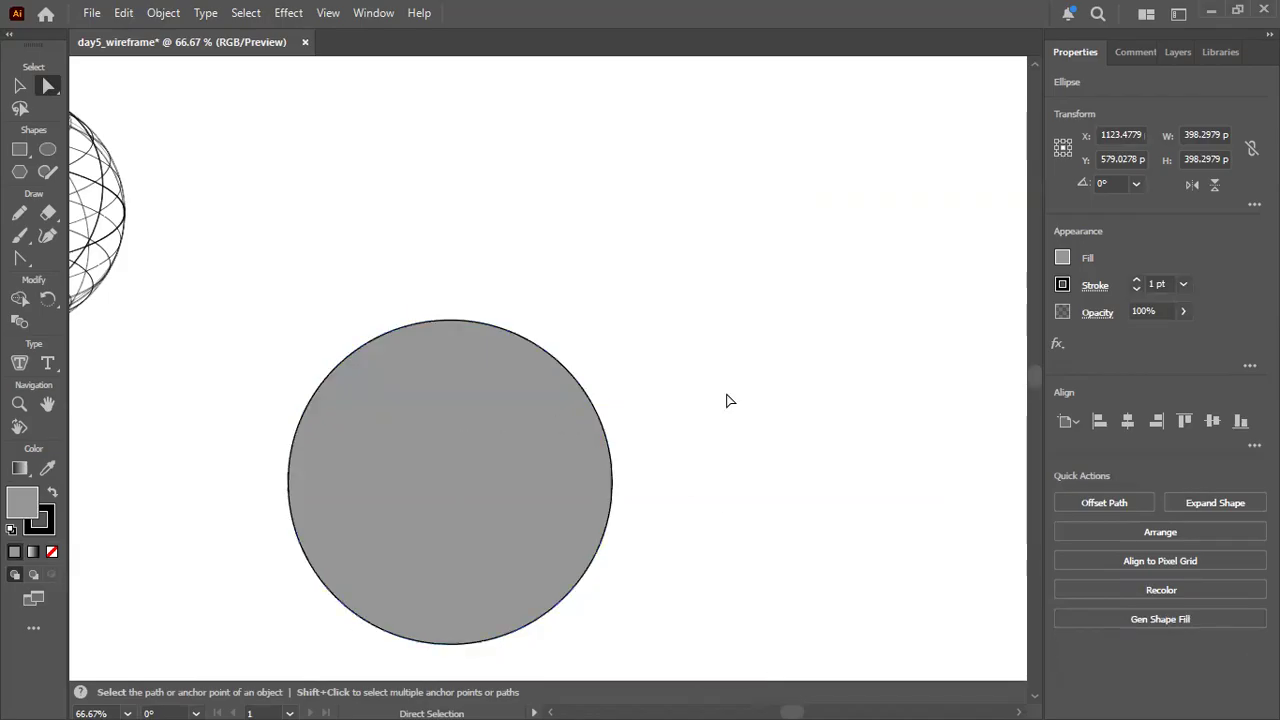
# Inspect the grey circle's right anchor point and bounding box, and compare the circle with the wireframe torus.
pyautogui.scroll(-2, 630, 375)
pyautogui.moveTo(216, 500); pyautogui.dragTo(280, 496)
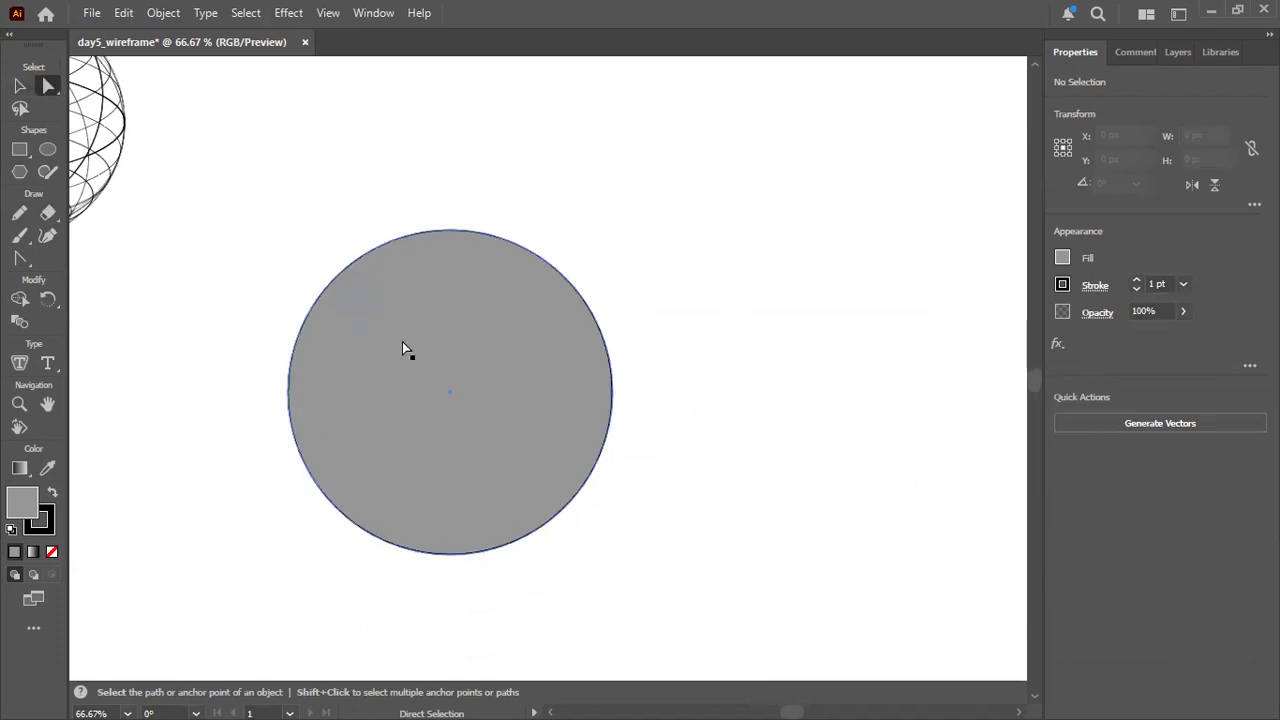
pyautogui.click(477, 358)
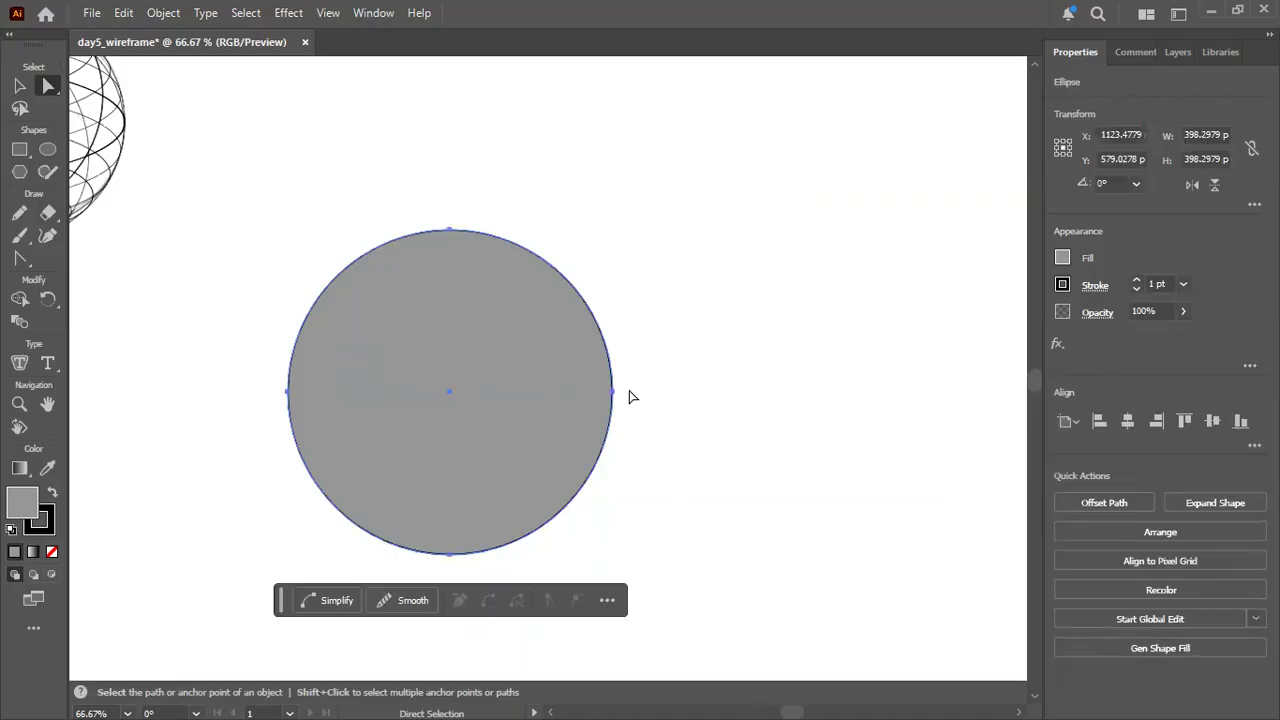
pyautogui.click(614, 392)
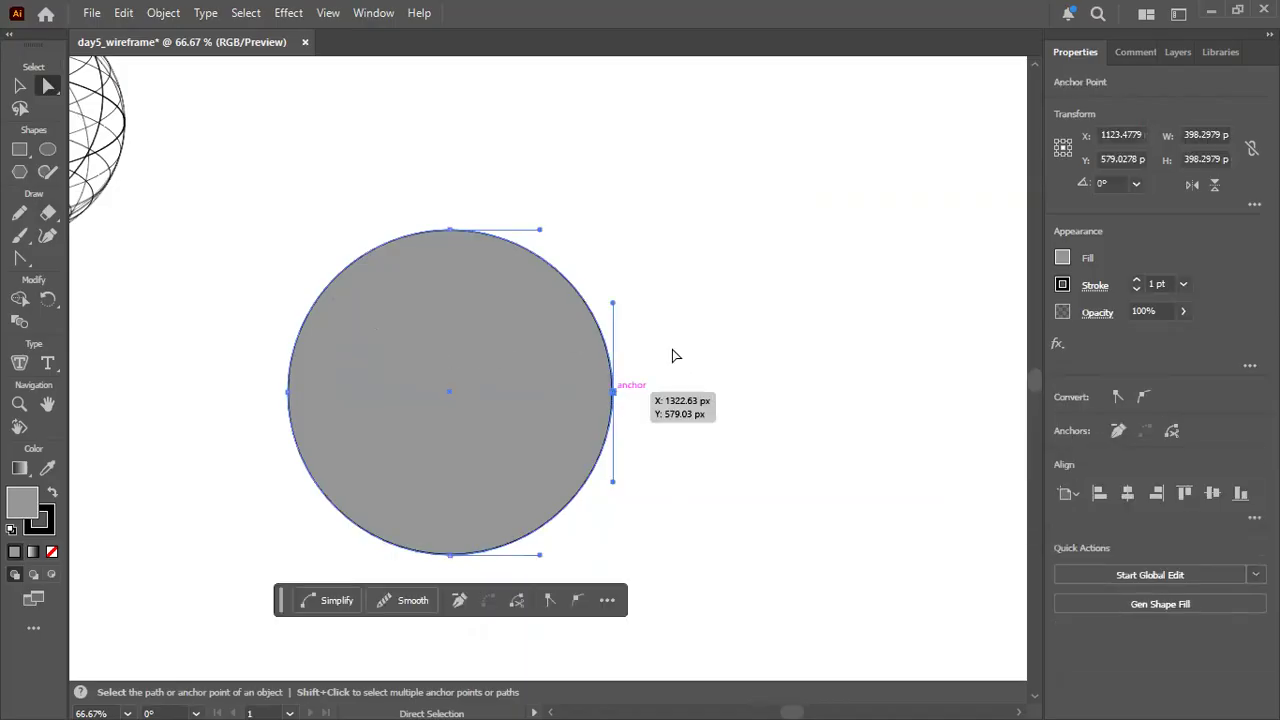
pyautogui.click(668, 325)
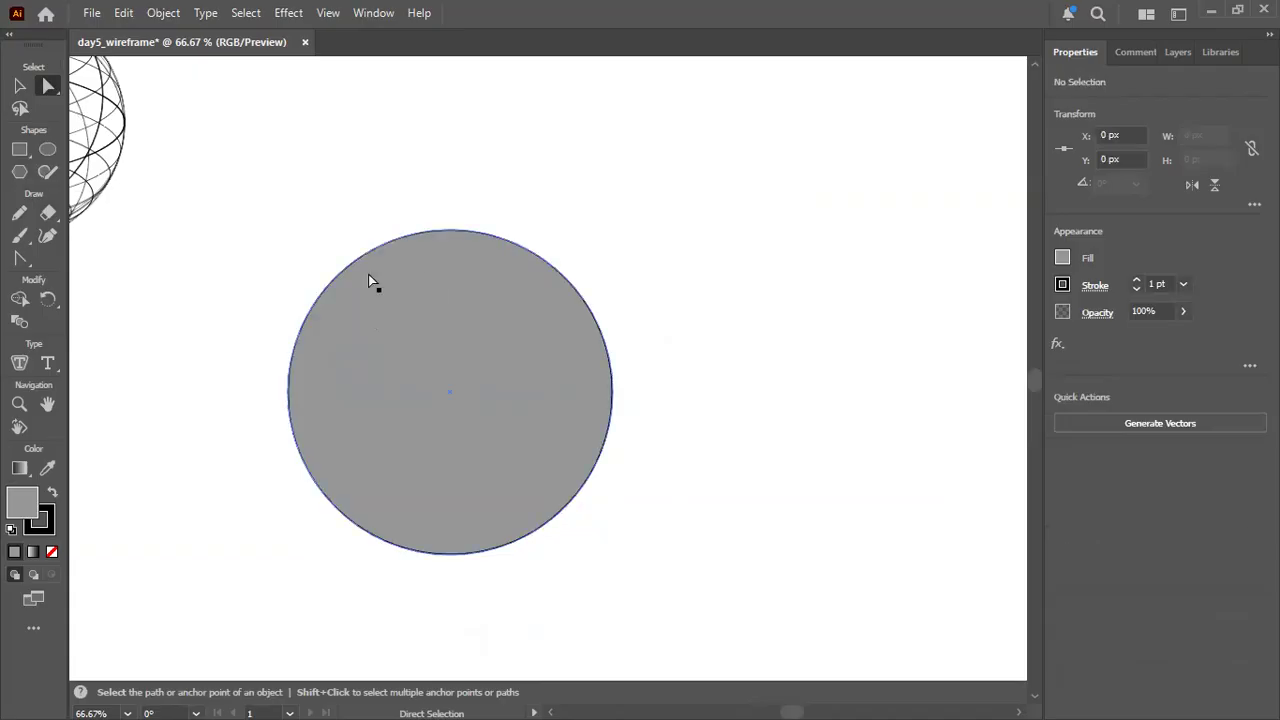
pyautogui.click(20, 87)
pyautogui.moveTo(228, 172); pyautogui.dragTo(431, 274)
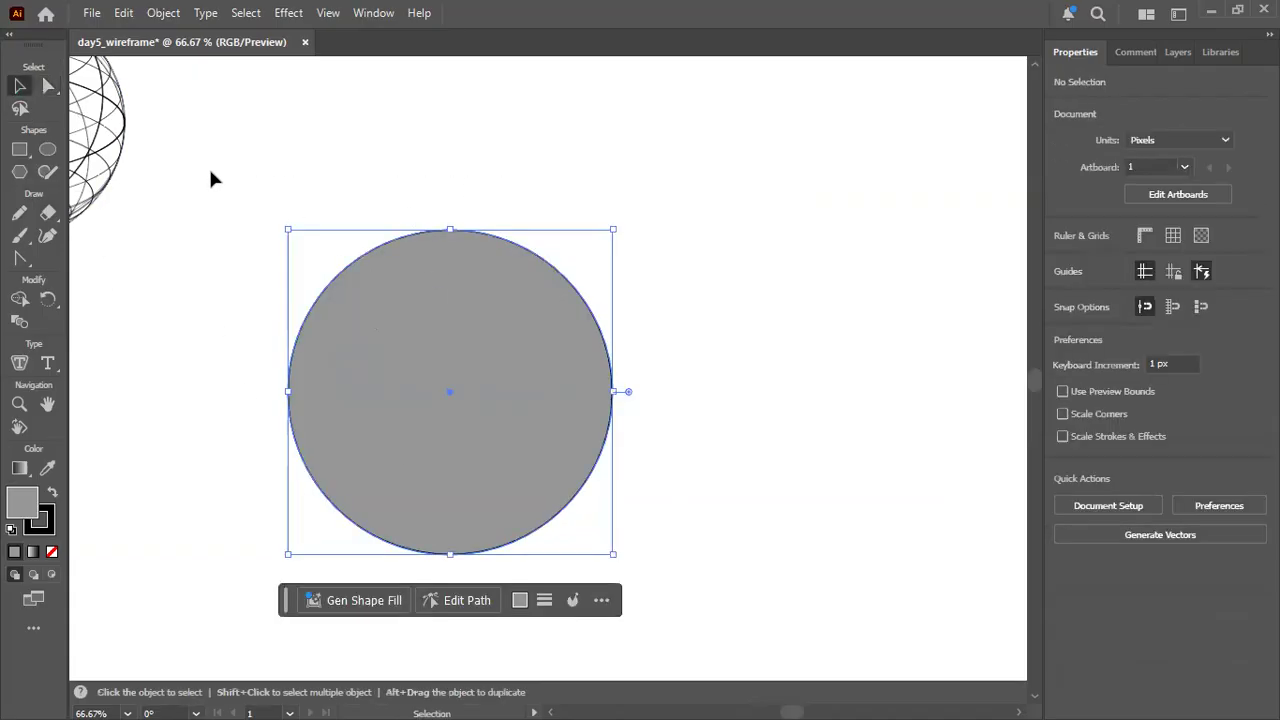
pyautogui.click(188, 282)
pyautogui.press('space')
pyautogui.moveTo(185, 263); pyautogui.dragTo(706, 446)
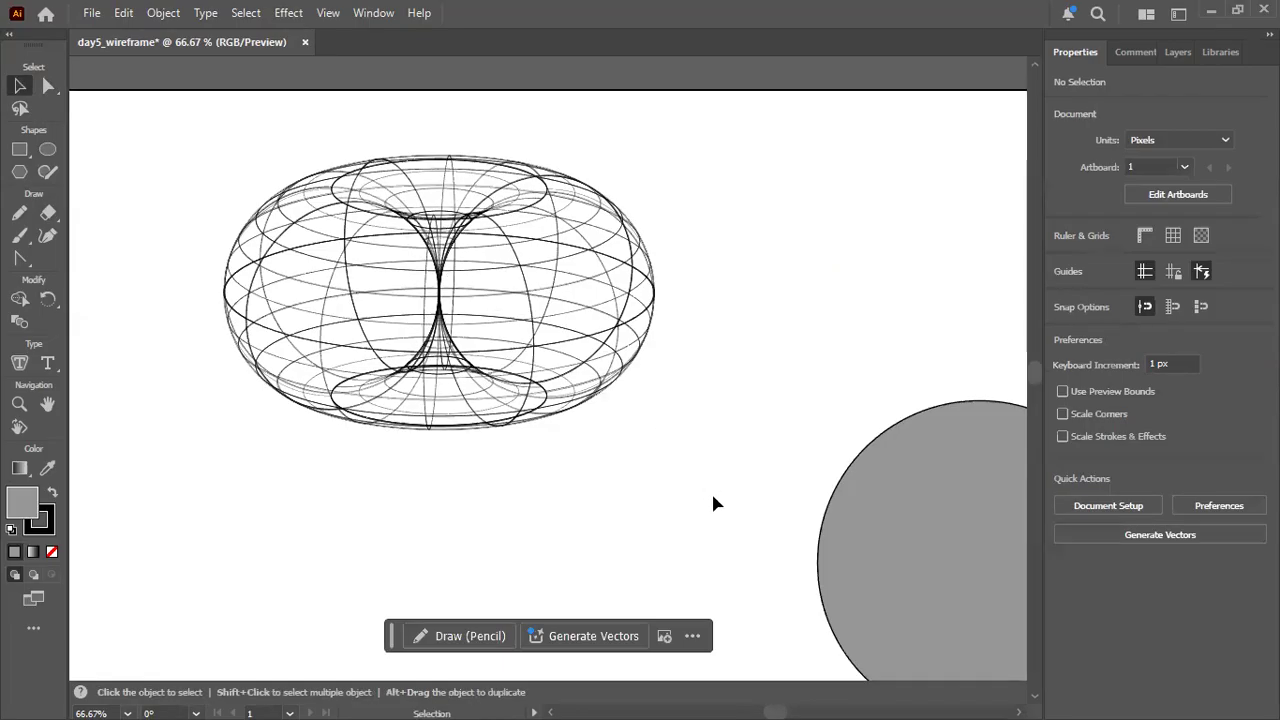
pyautogui.moveTo(712, 487); pyautogui.dragTo(622, 438)
pyautogui.moveTo(694, 486); pyautogui.dragTo(200, 305)
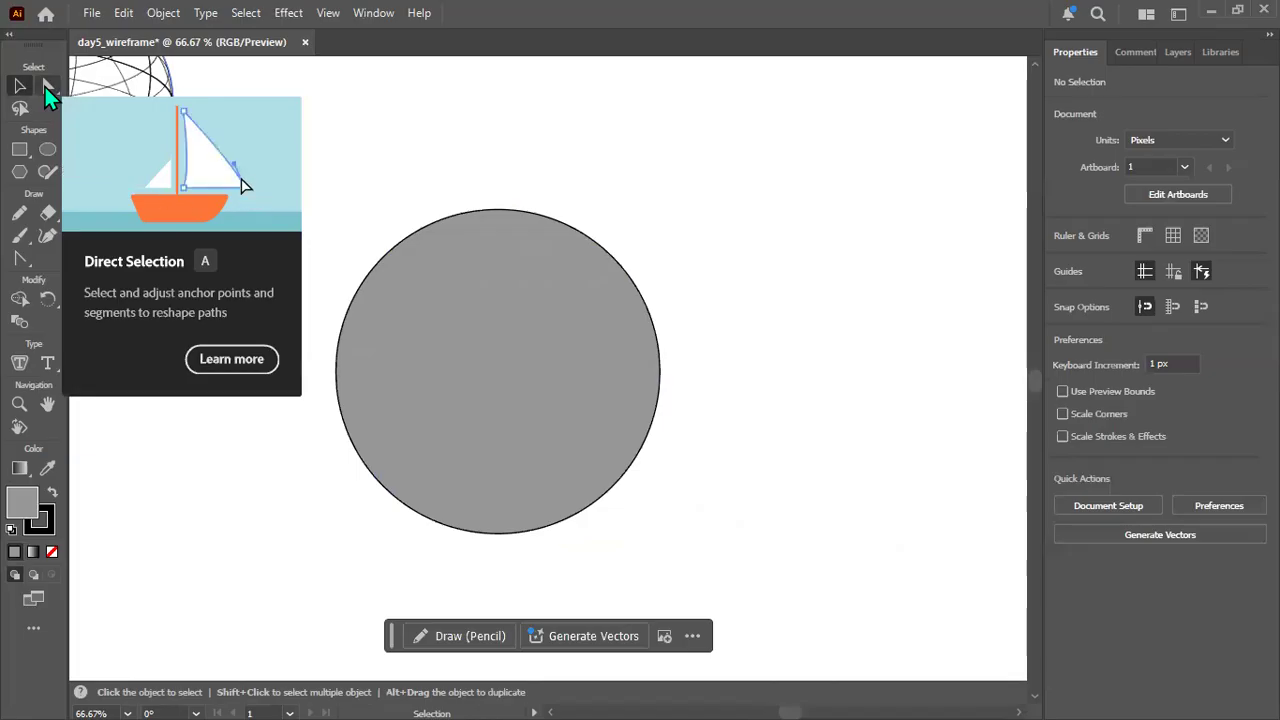
# Delete the grey circle's right anchor point to leave its left half, and deselect the path.
pyautogui.click(45, 87)
pyautogui.click(518, 360)
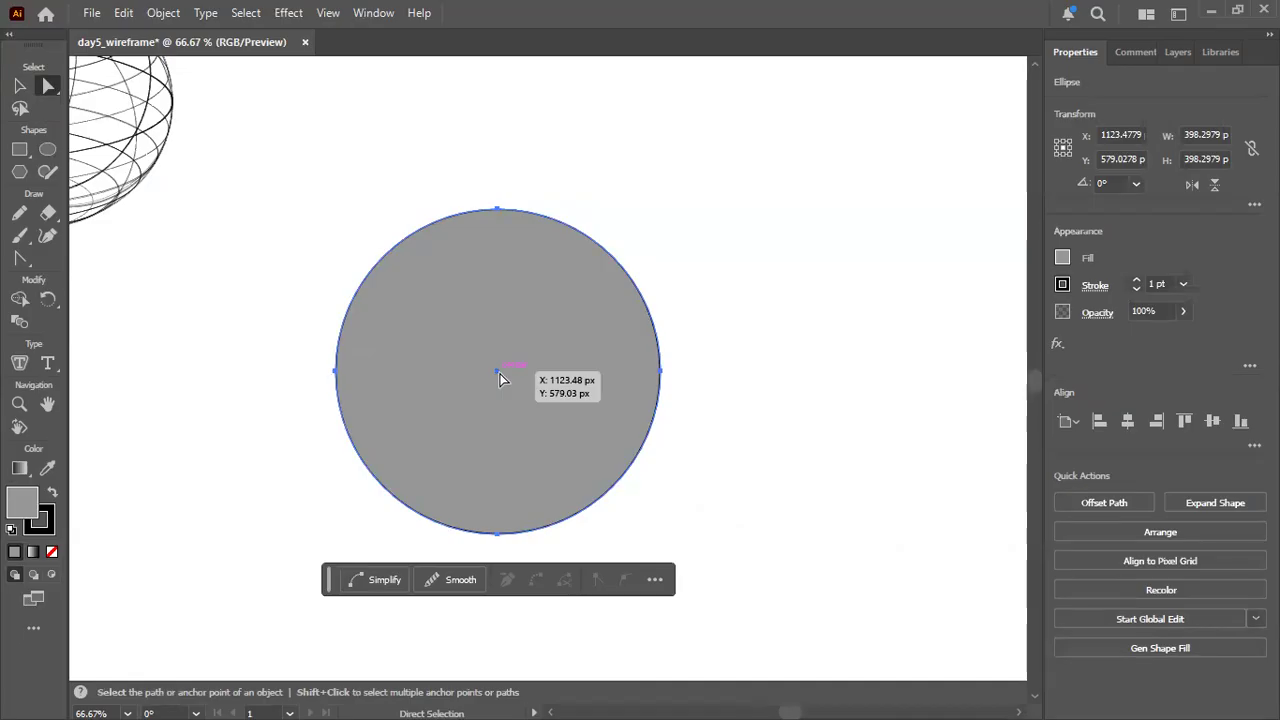
pyautogui.click(660, 372)
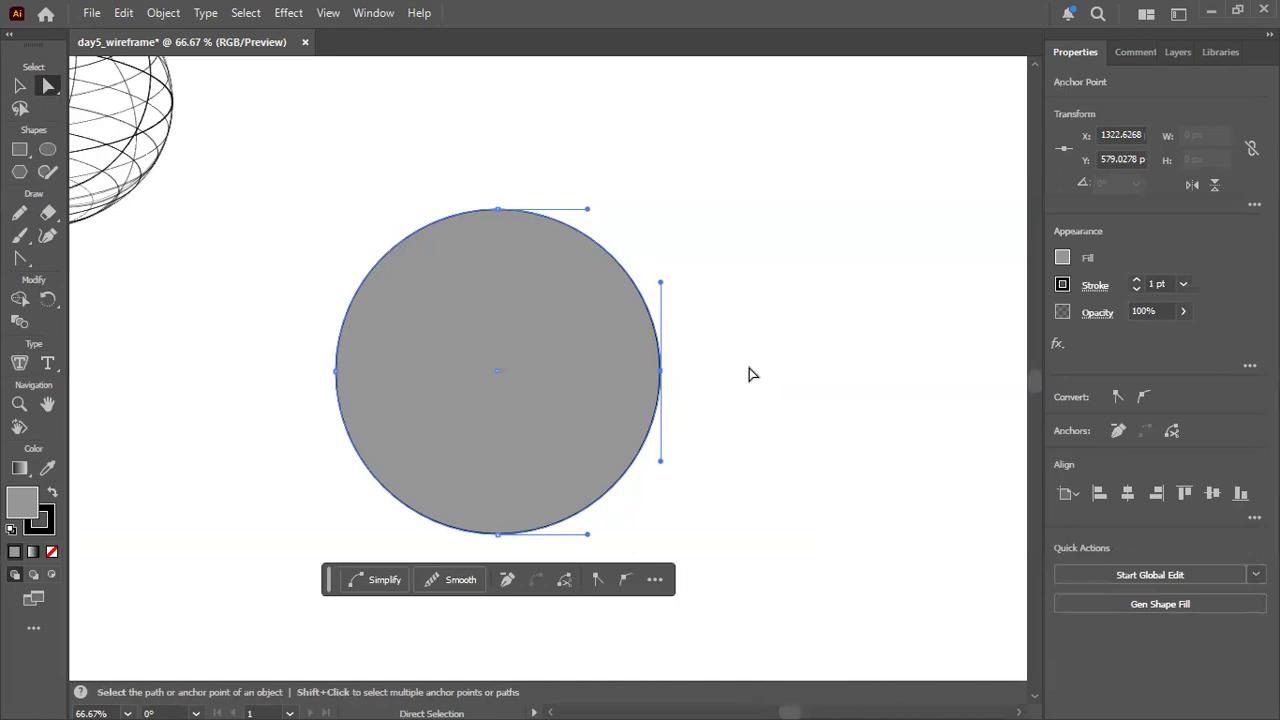
pyautogui.press('Delete')
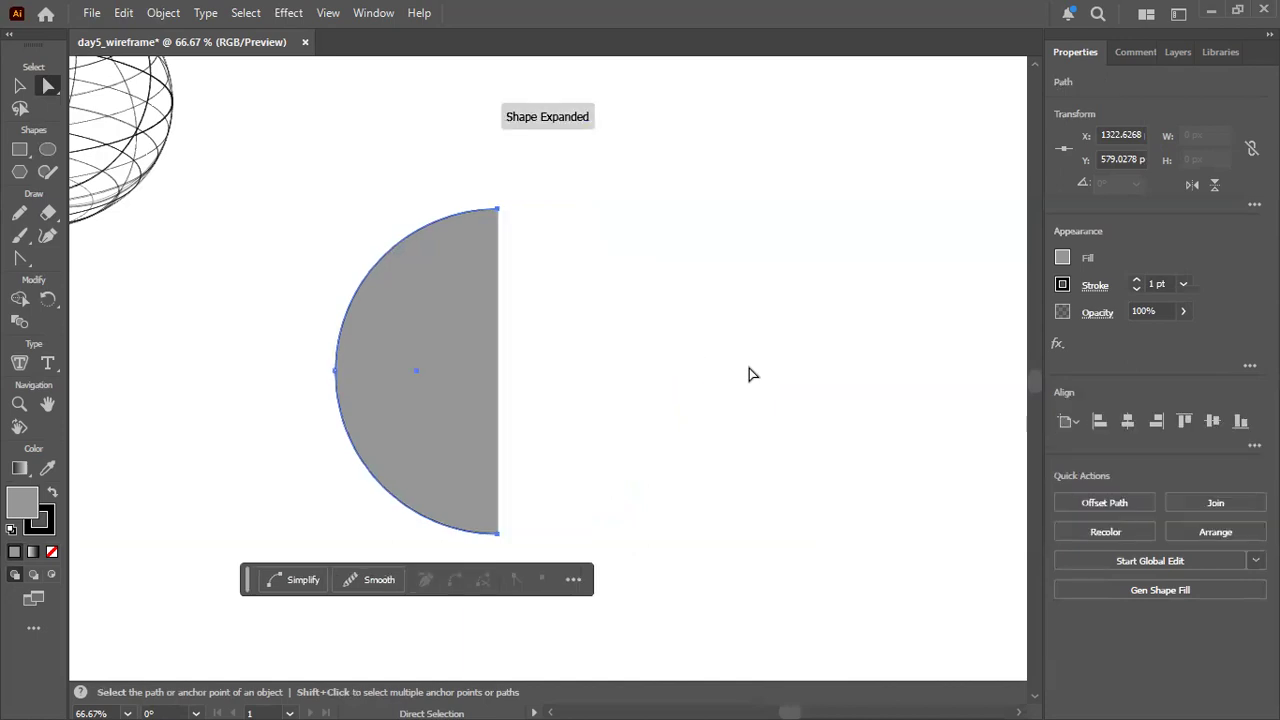
pyautogui.click(753, 374)
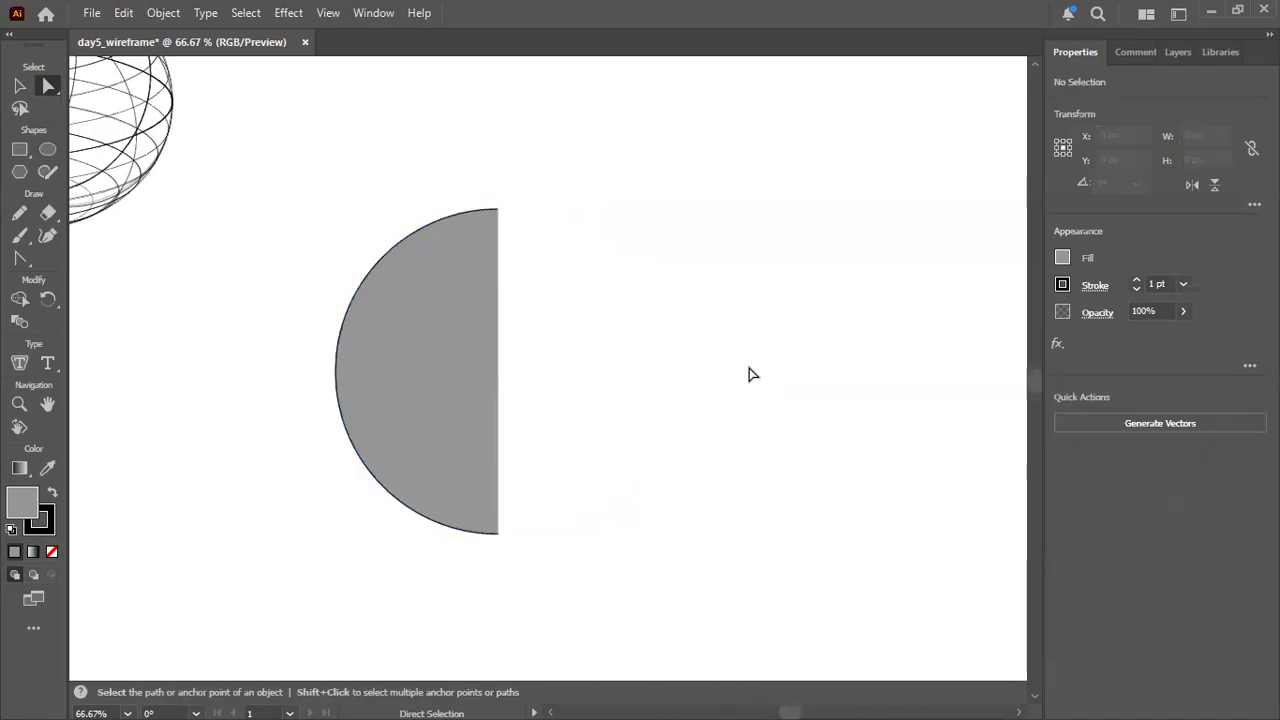
# Undo the anchor point deletion on the grey shape and deselect it.
pyautogui.click(459, 333)
pyautogui.hotkey('ctrl', 'z')
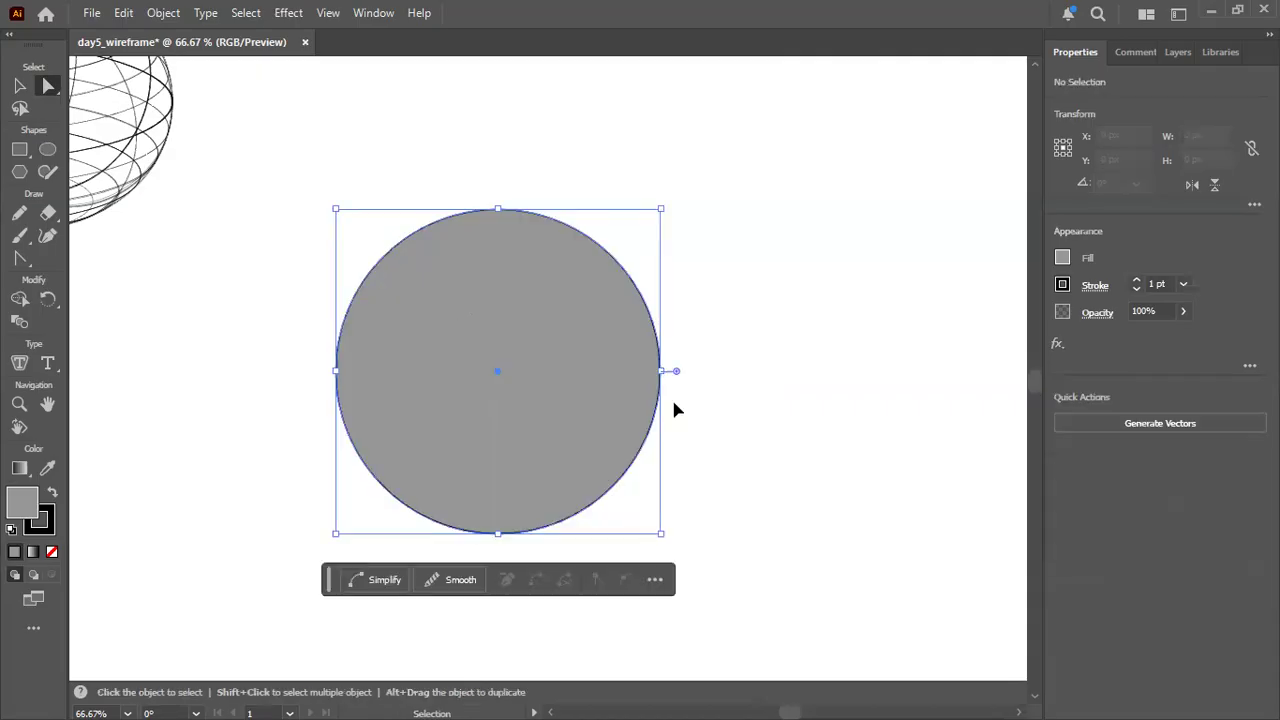
pyautogui.click(749, 374)
# Try deleting the grey circle's right anchor point with the Direct Selection tool, and undo the deletion.
pyautogui.click(471, 255)
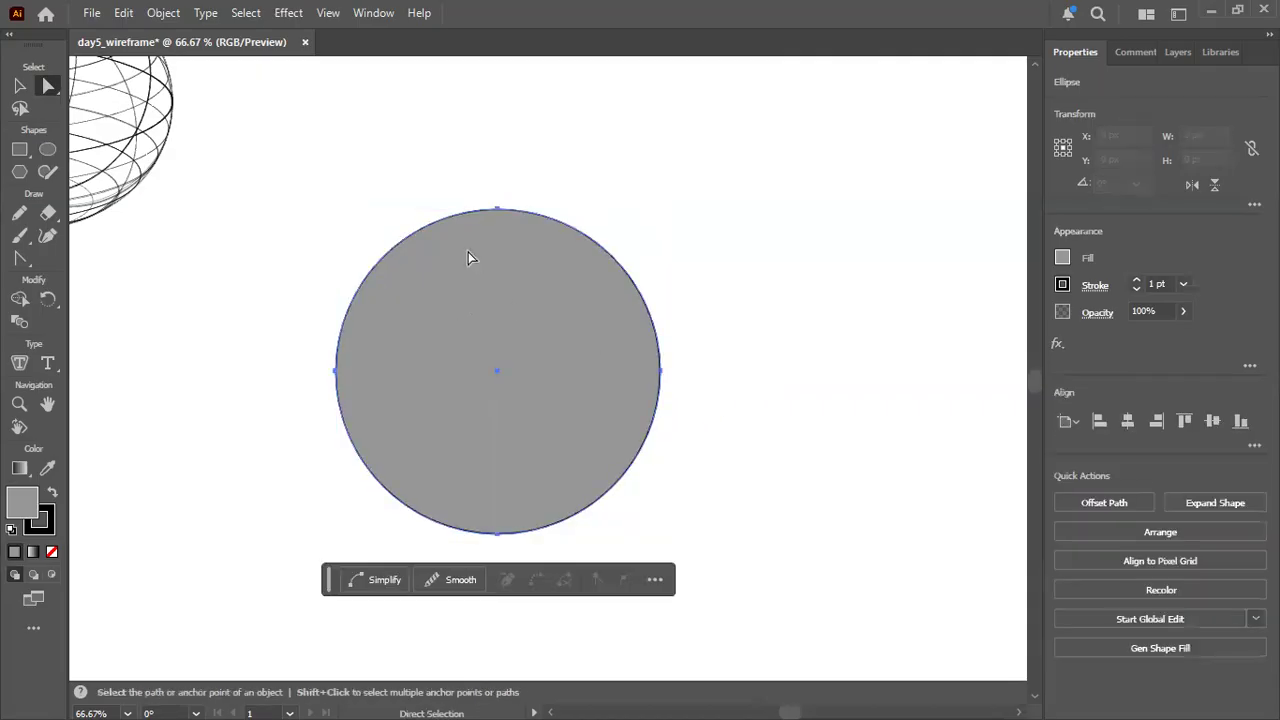
pyautogui.click(290, 322)
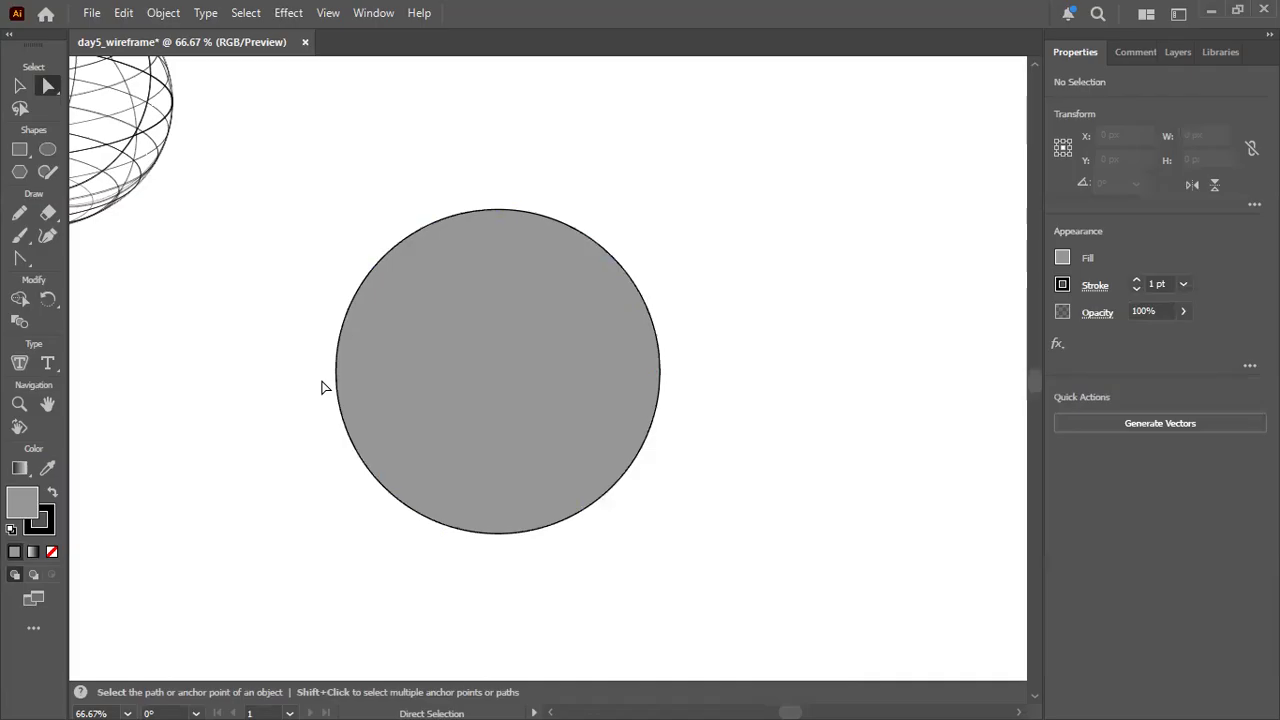
pyautogui.click(626, 361)
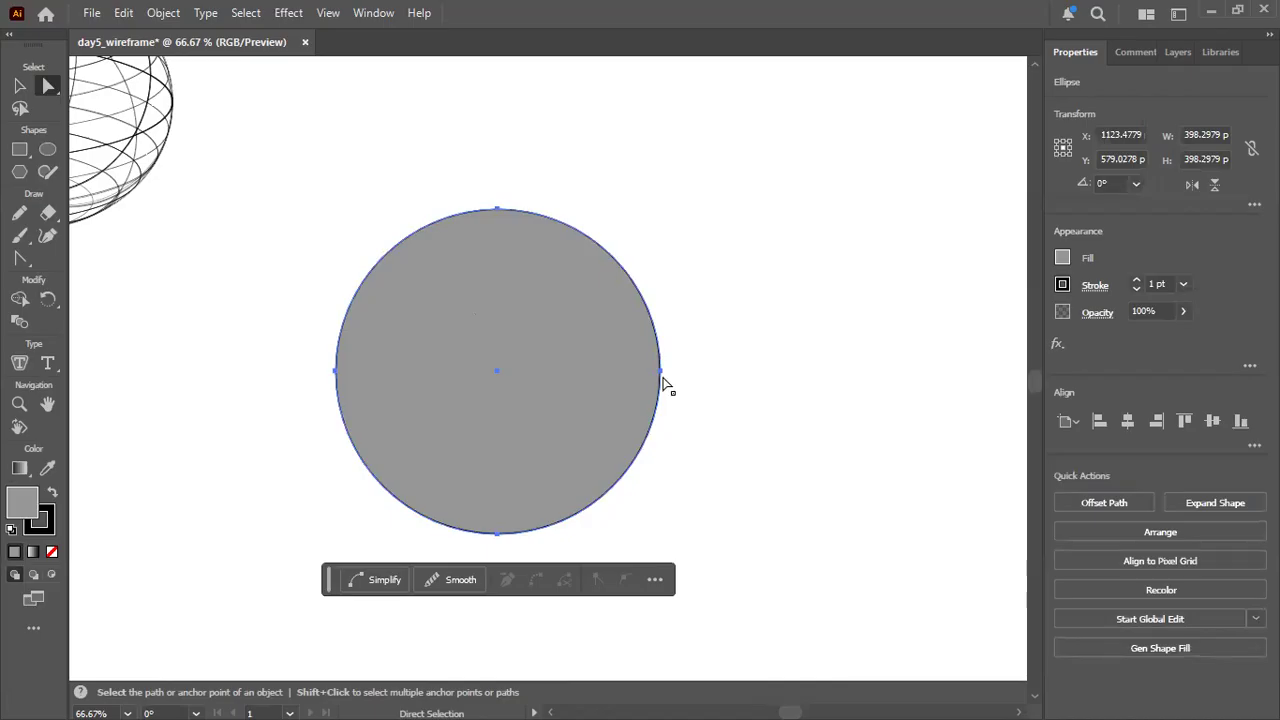
pyautogui.click(662, 374)
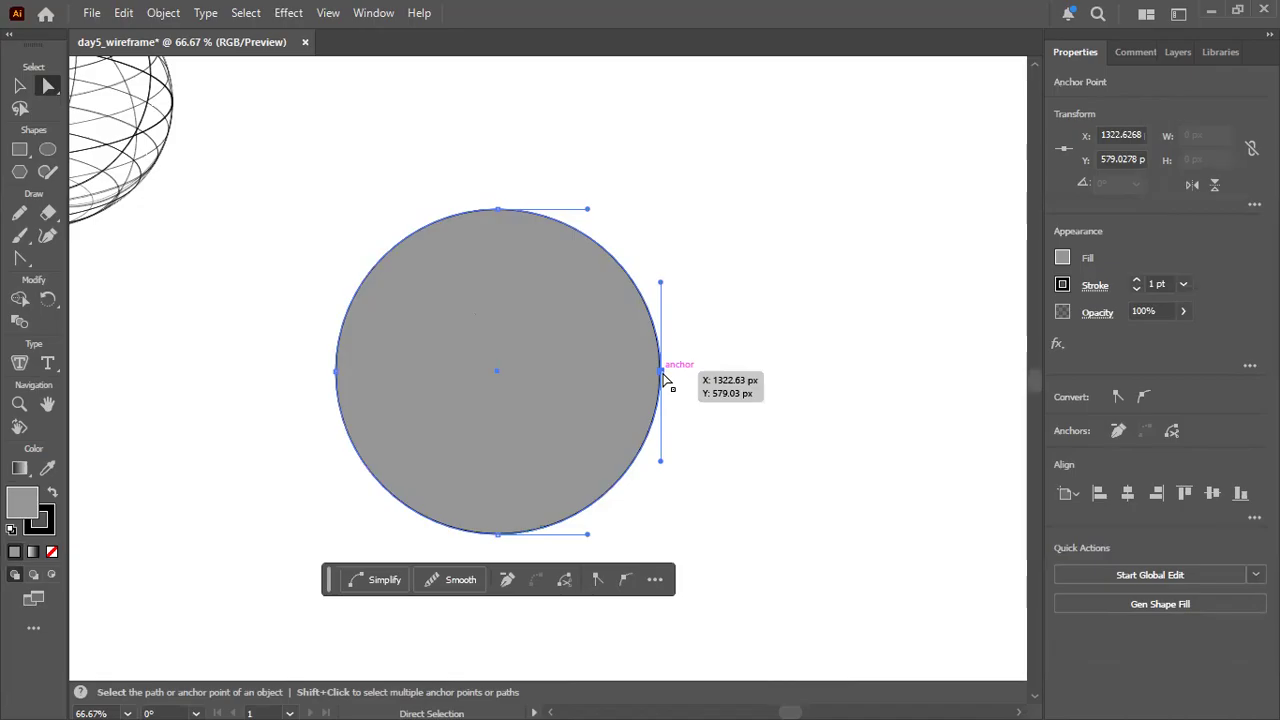
pyautogui.press('Delete')
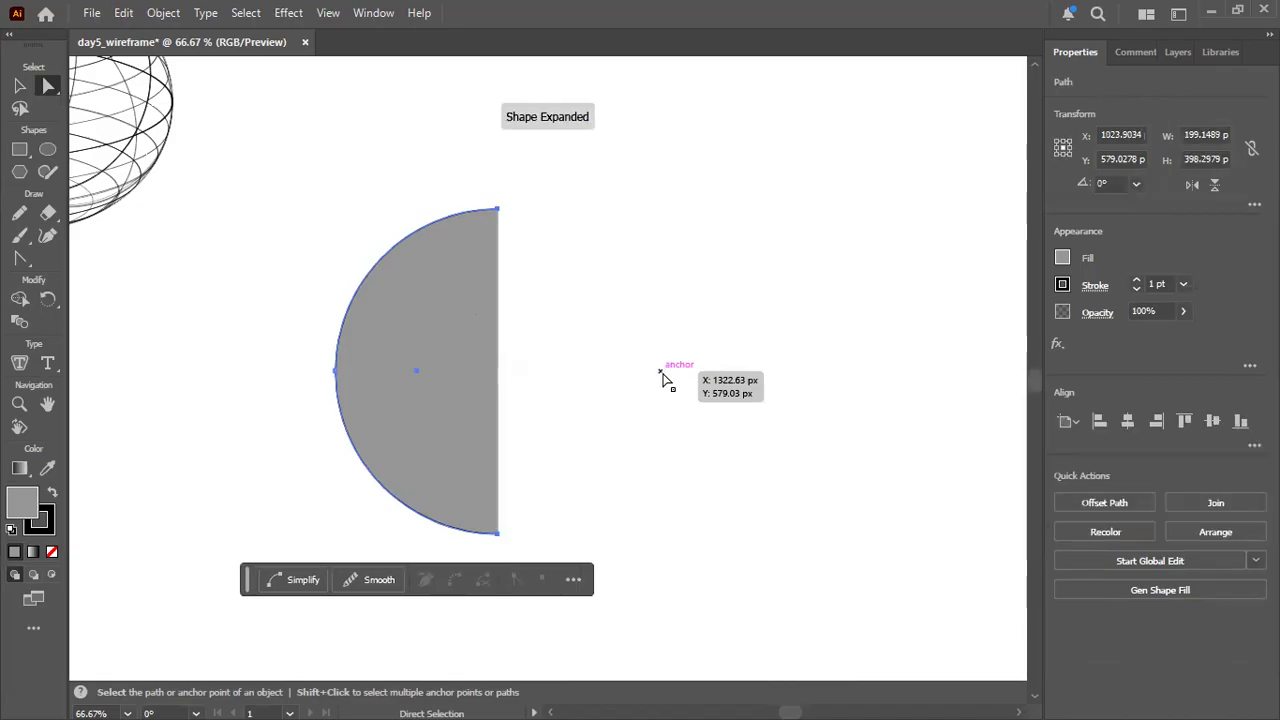
pyautogui.hotkey('ctrl', 'z')
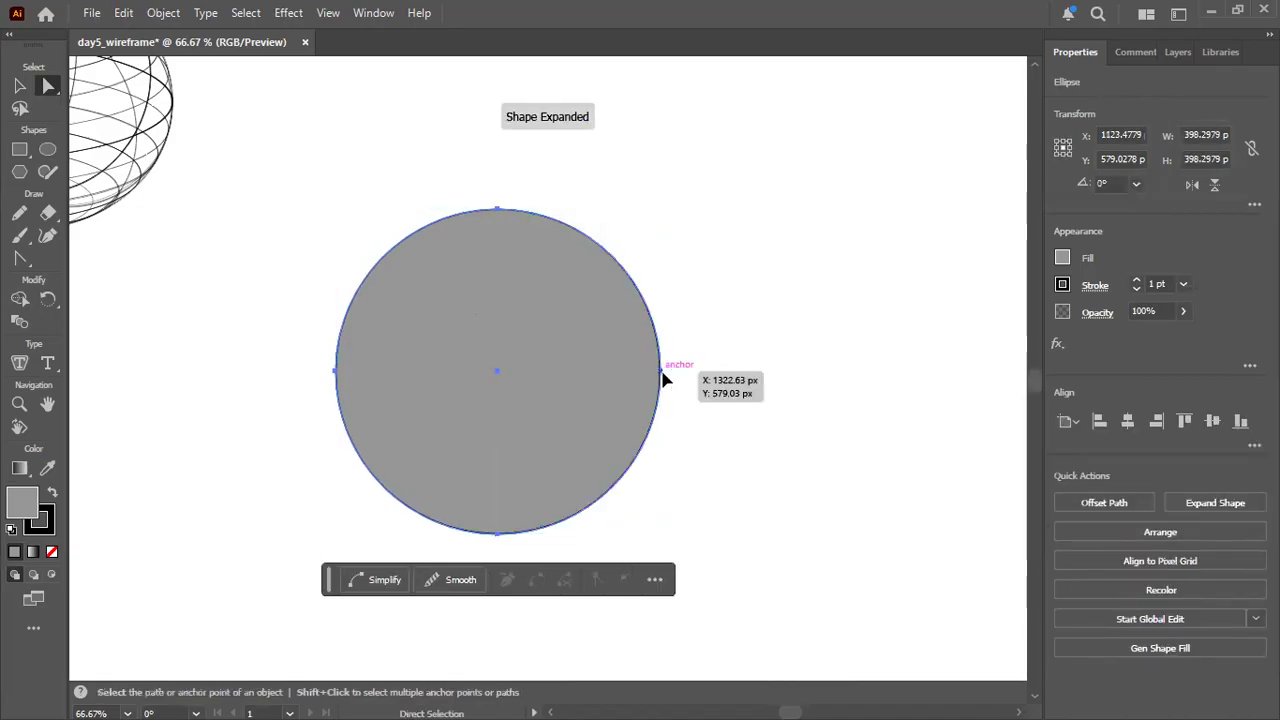
# Try deleting the grey circle's top, left and bottom anchor points one at a time, undoing each deletion.
pyautogui.click(496, 209)
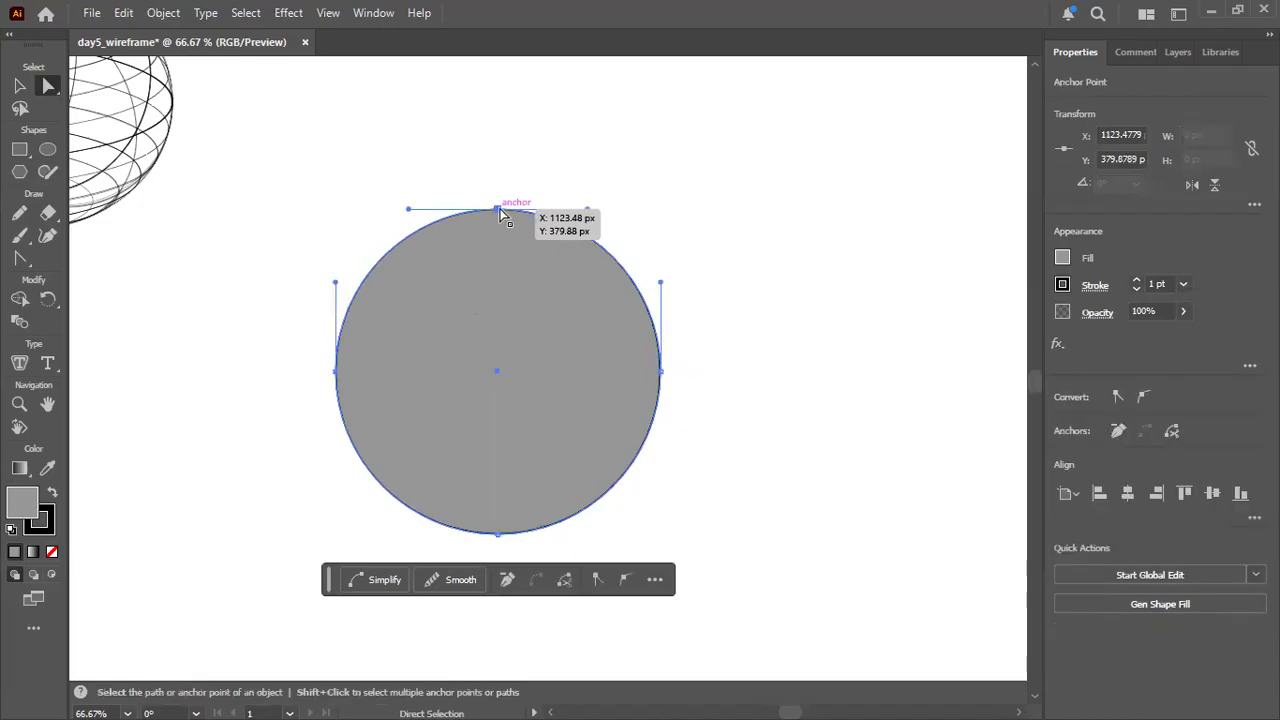
pyautogui.press('Delete')
pyautogui.hotkey('ctrl', 'z')
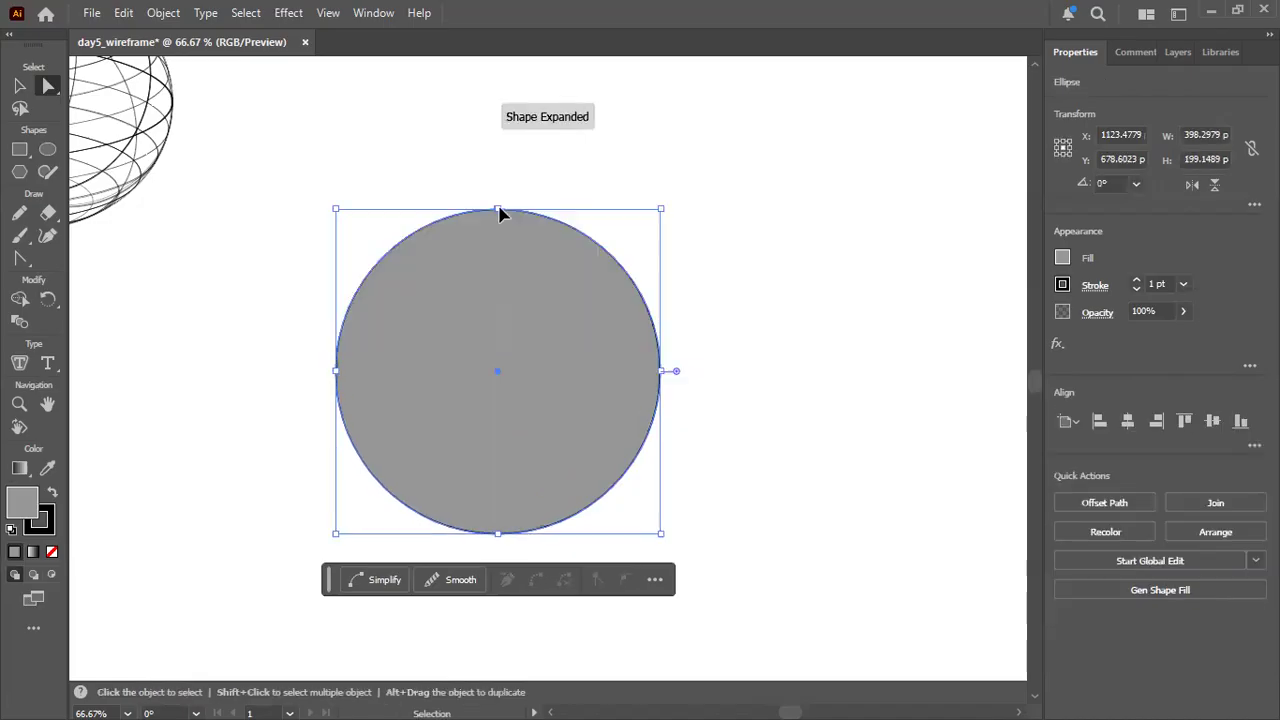
pyautogui.click(335, 372)
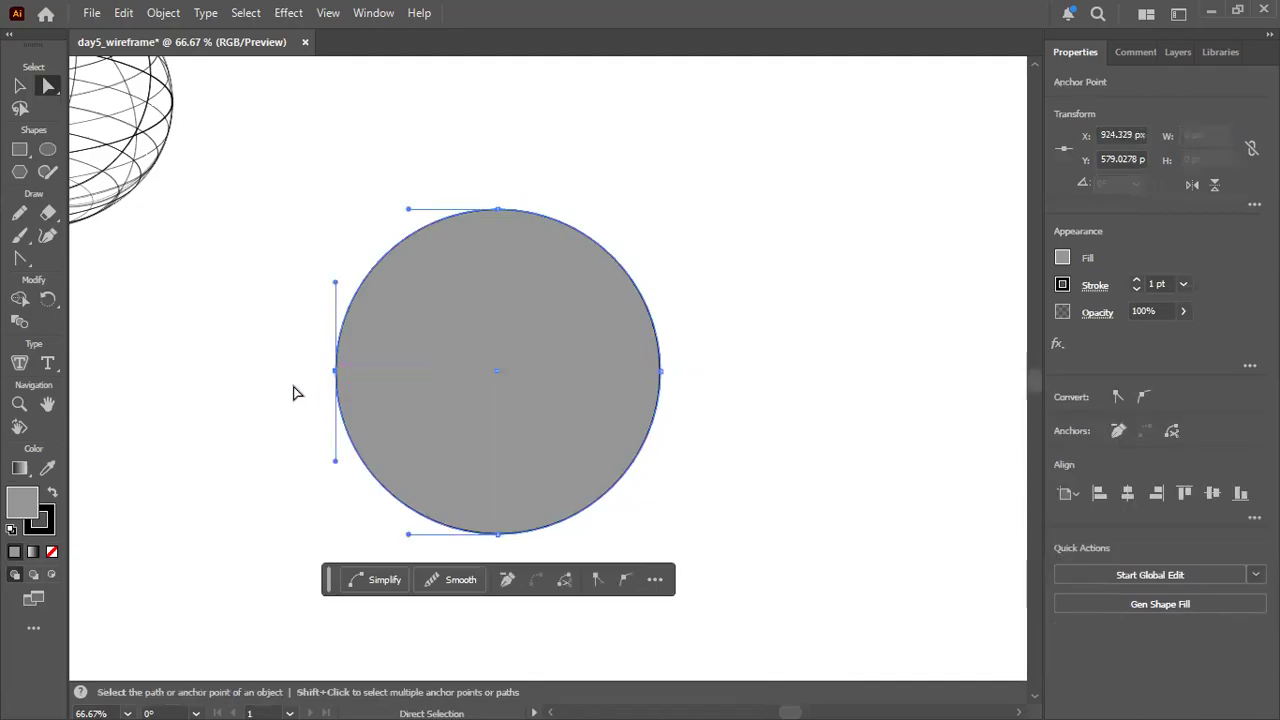
pyautogui.press('Delete')
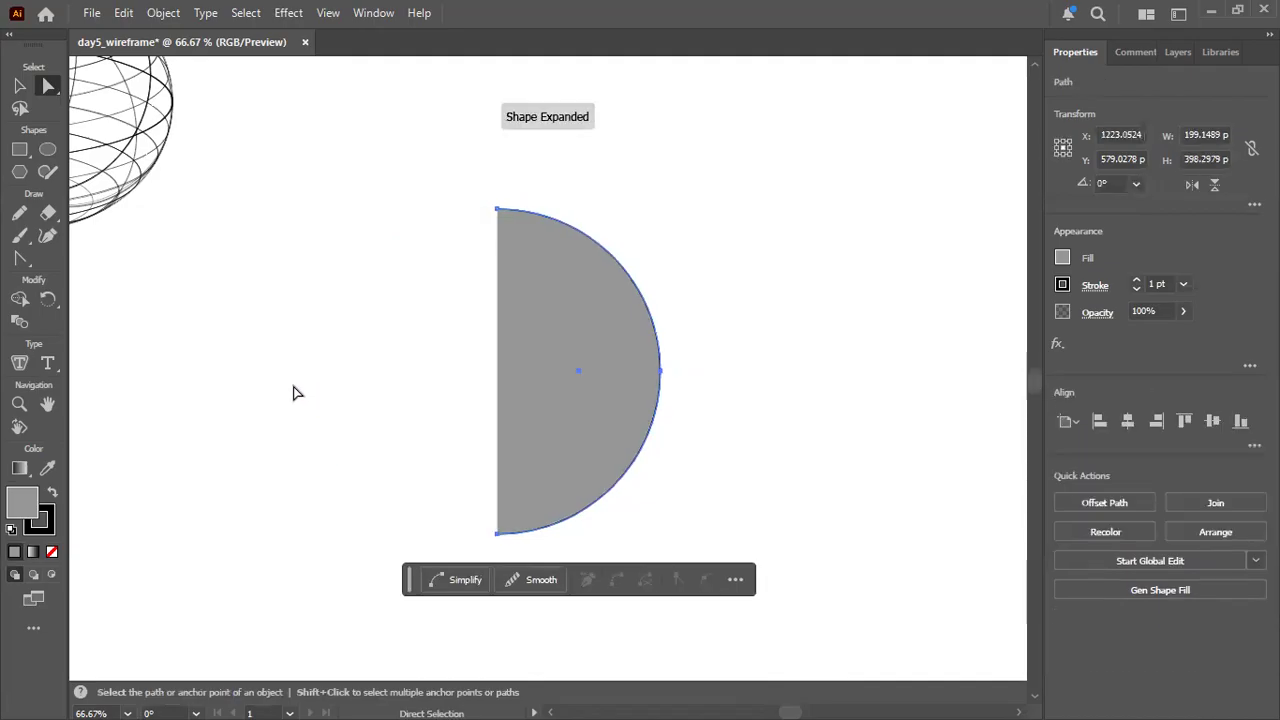
pyautogui.hotkey('ctrl', 'z')
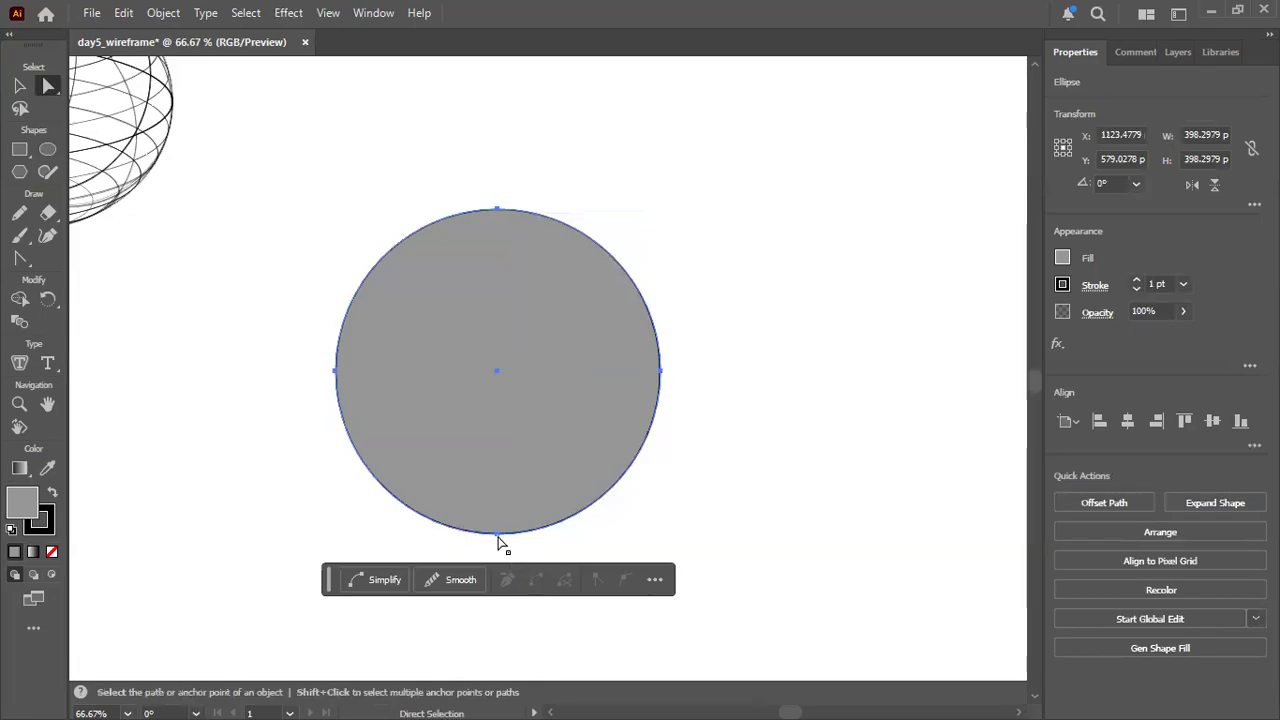
pyautogui.click(497, 535)
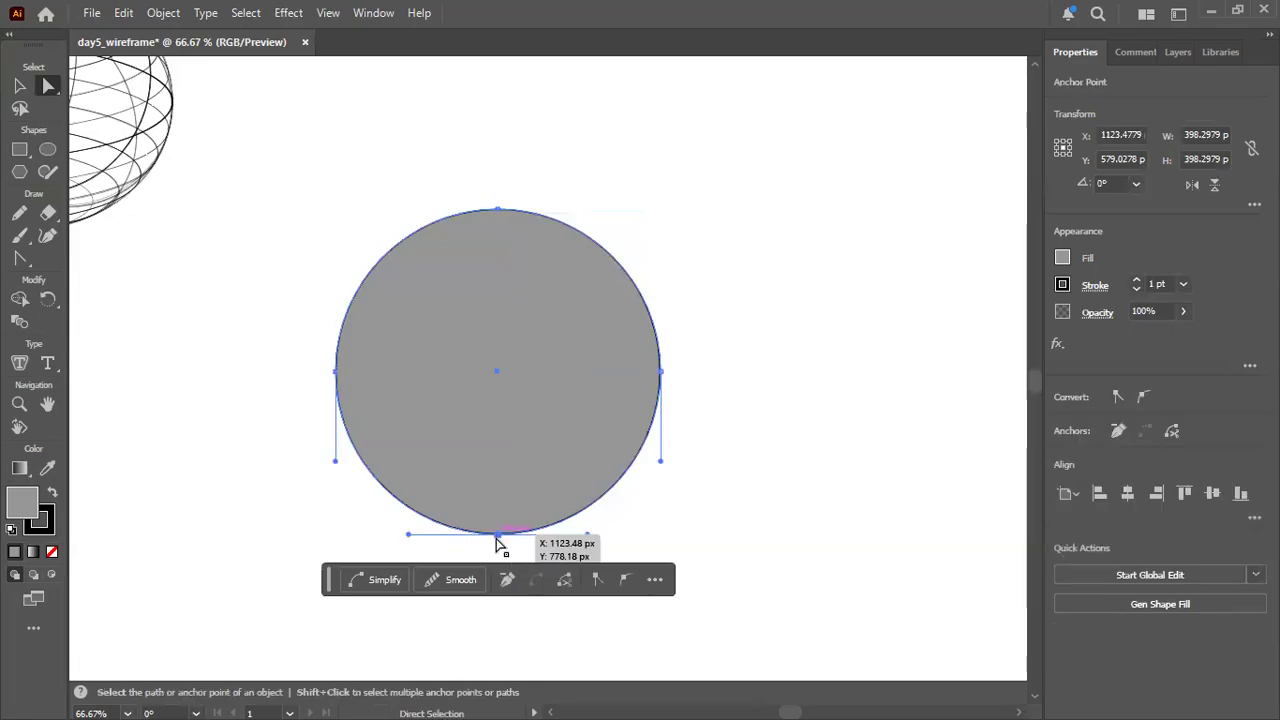
pyautogui.press('Delete')
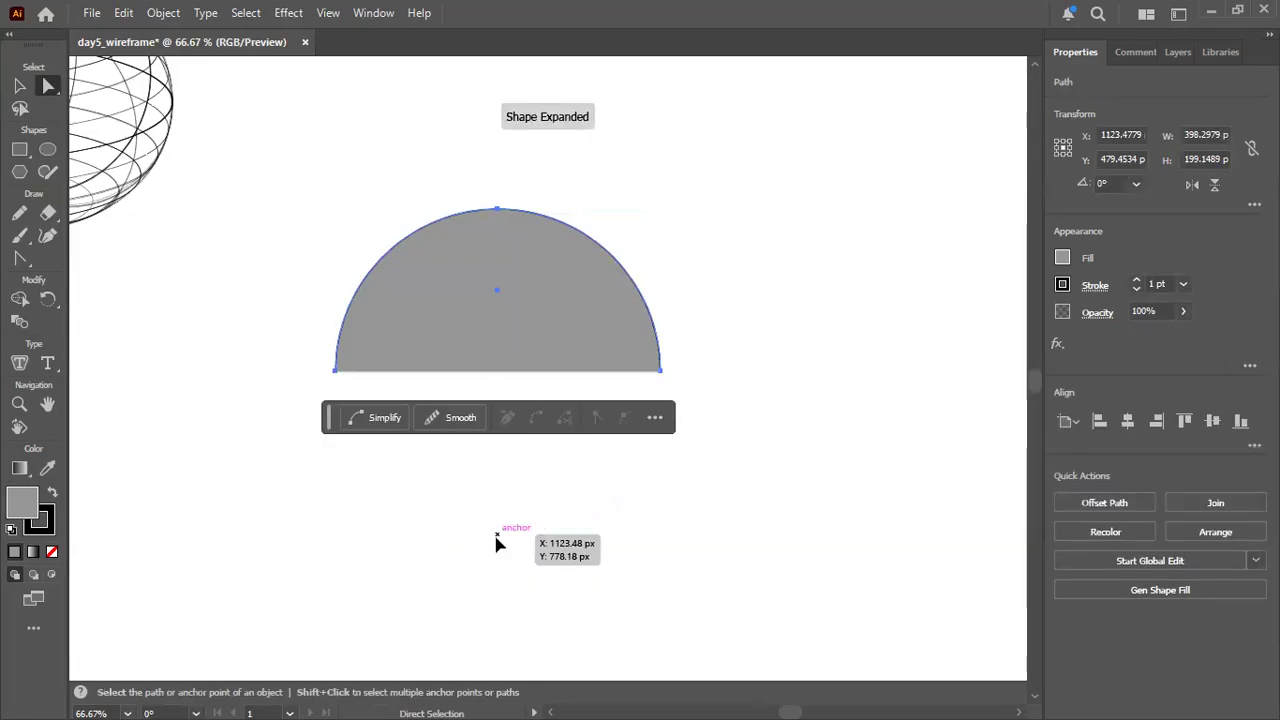
pyautogui.hotkey('ctrl', 'z')
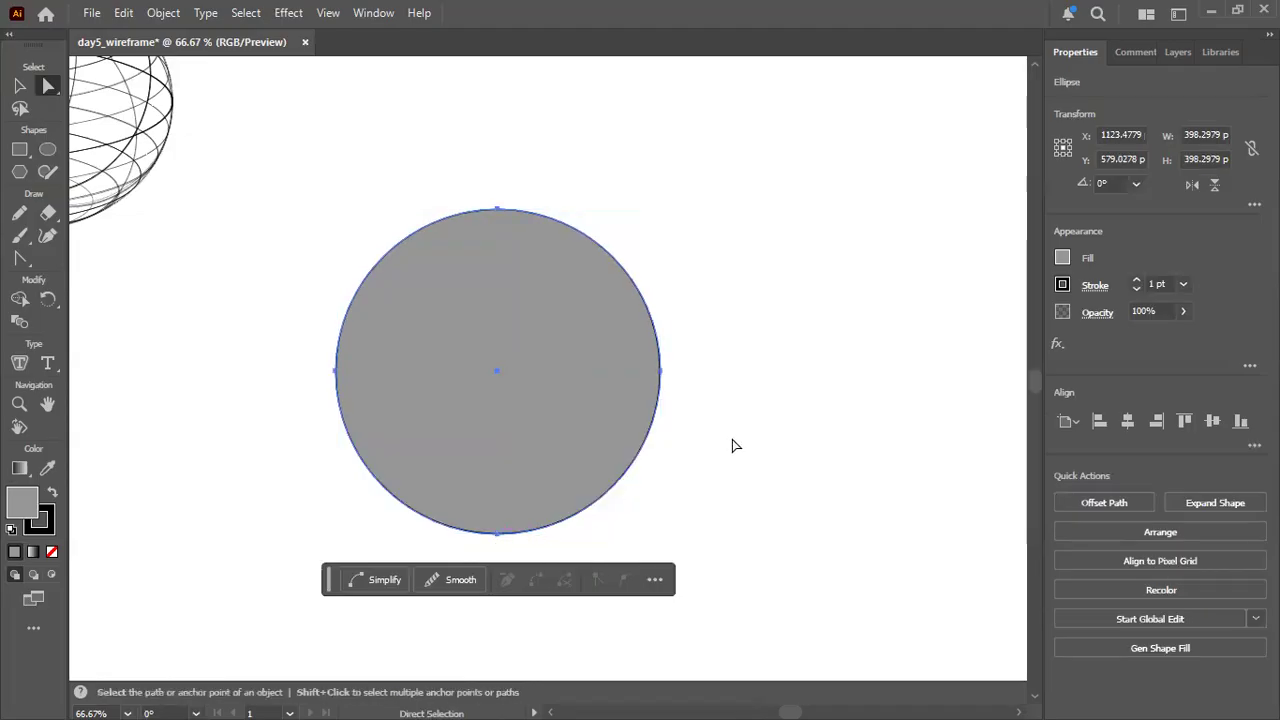
# Delete the grey circle's right anchor point to leave its left half.
pyautogui.click(732, 445)
pyautogui.click(660, 372)
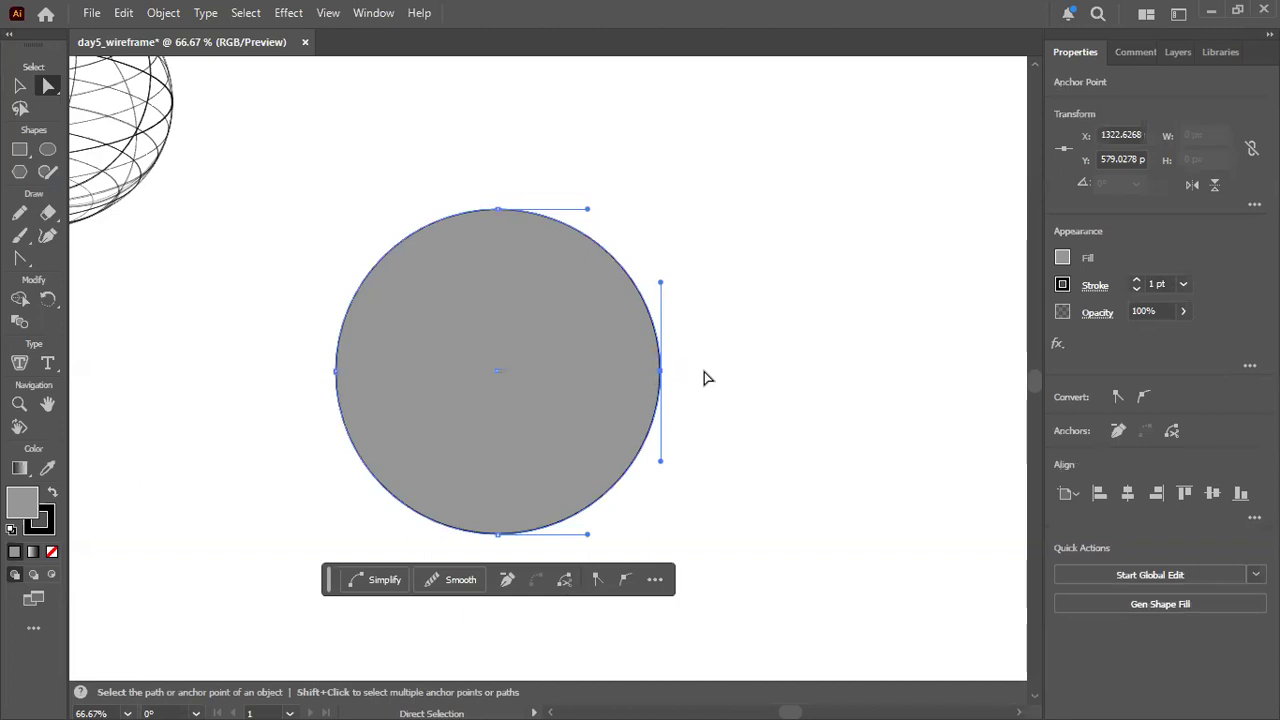
pyautogui.press('Delete')
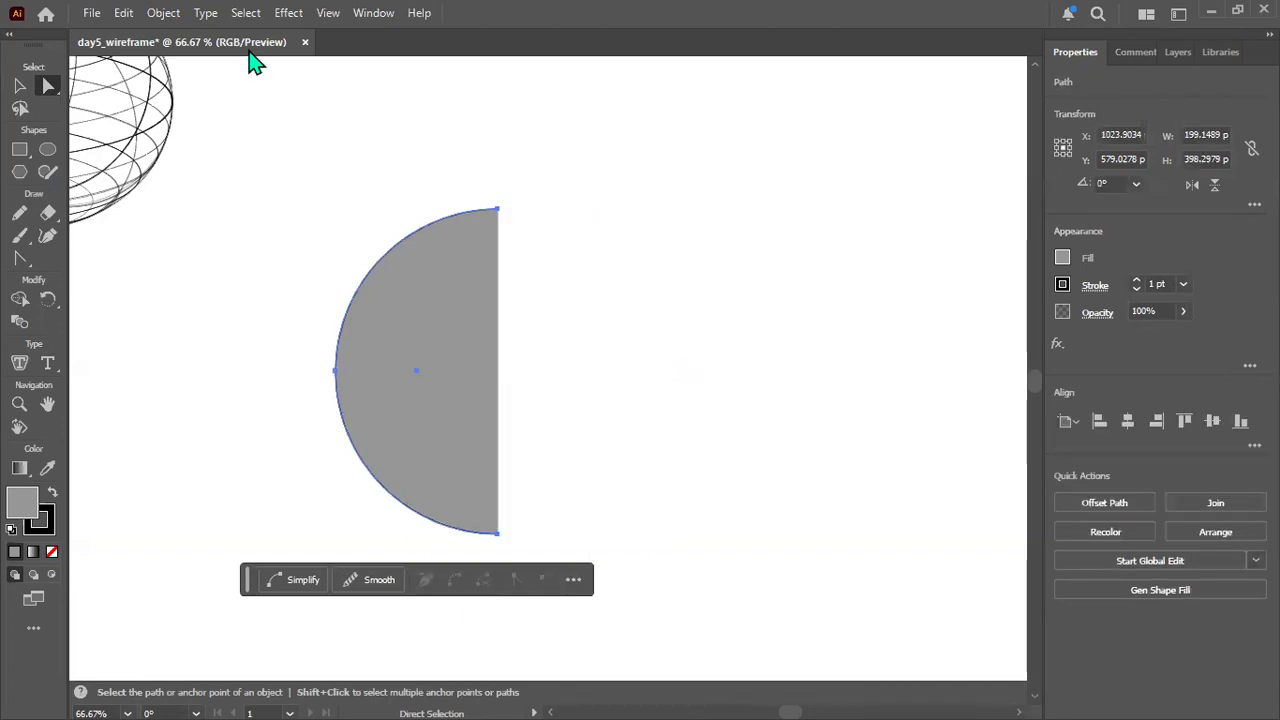
# Start the classic 3D Revolve effect on the half circle and set its surface to Wireframe.
pyautogui.click(287, 22)
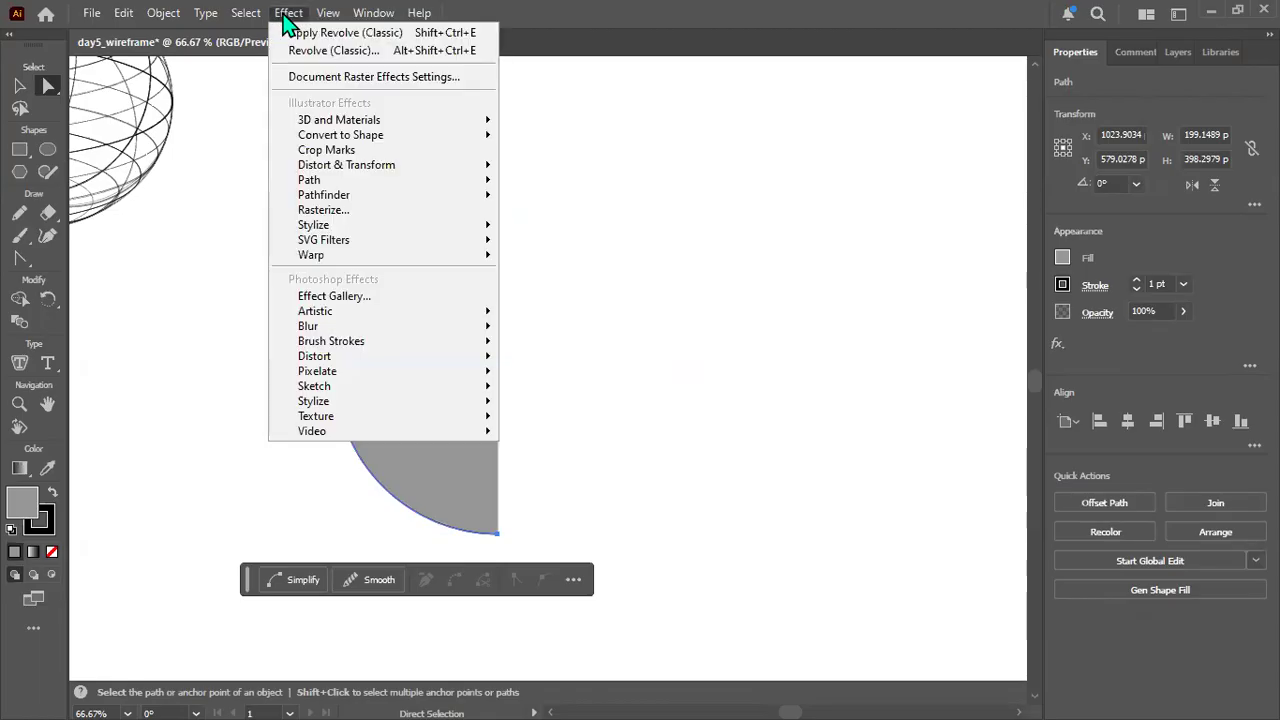
pyautogui.moveTo(366, 131)
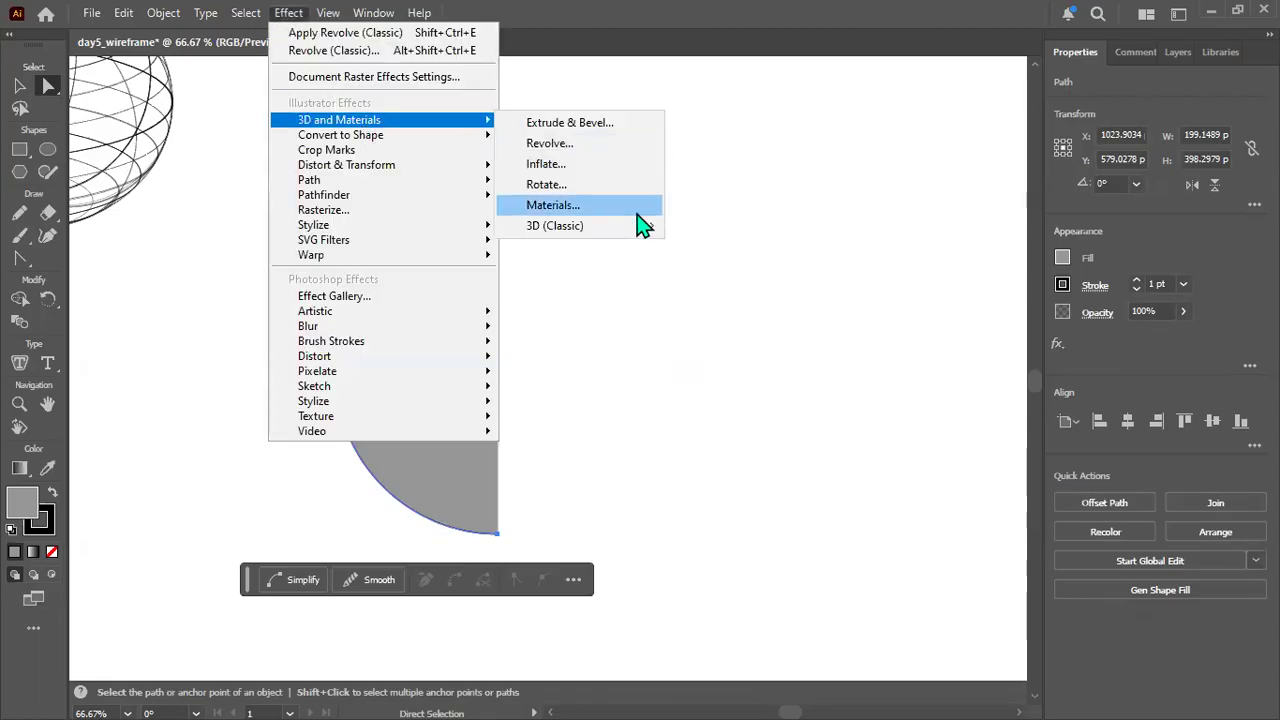
pyautogui.moveTo(615, 244)
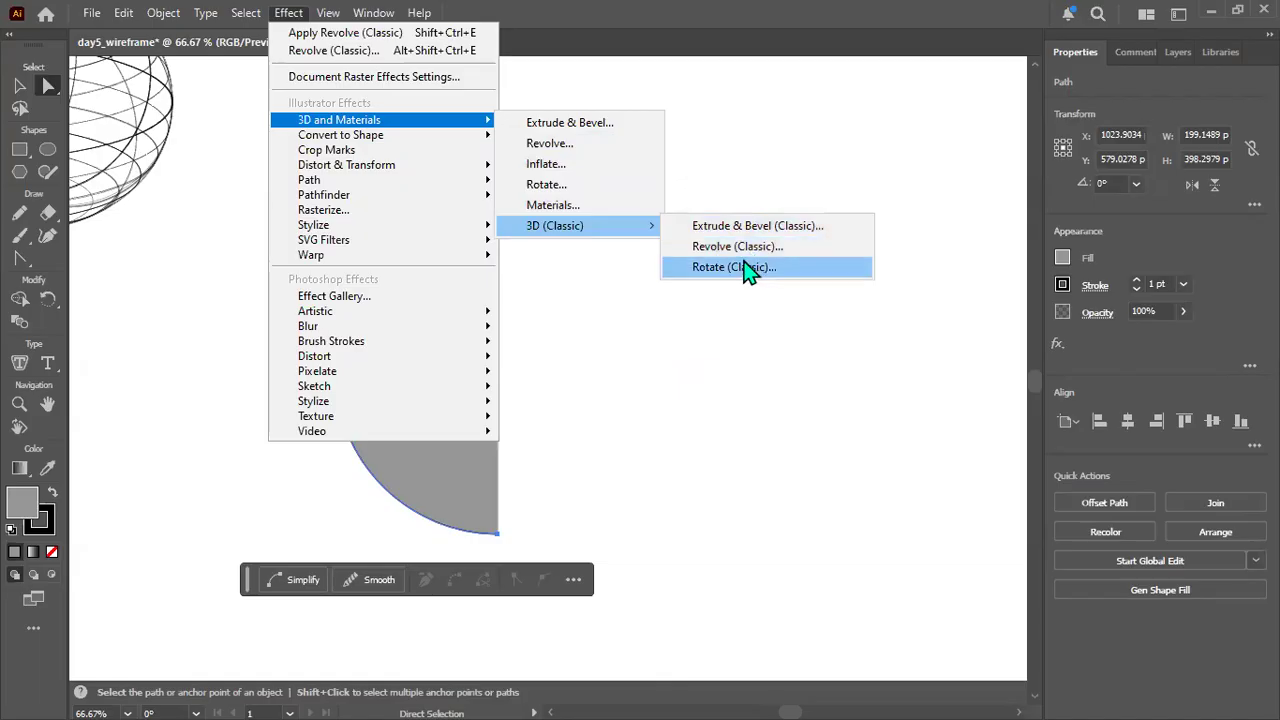
pyautogui.click(715, 248)
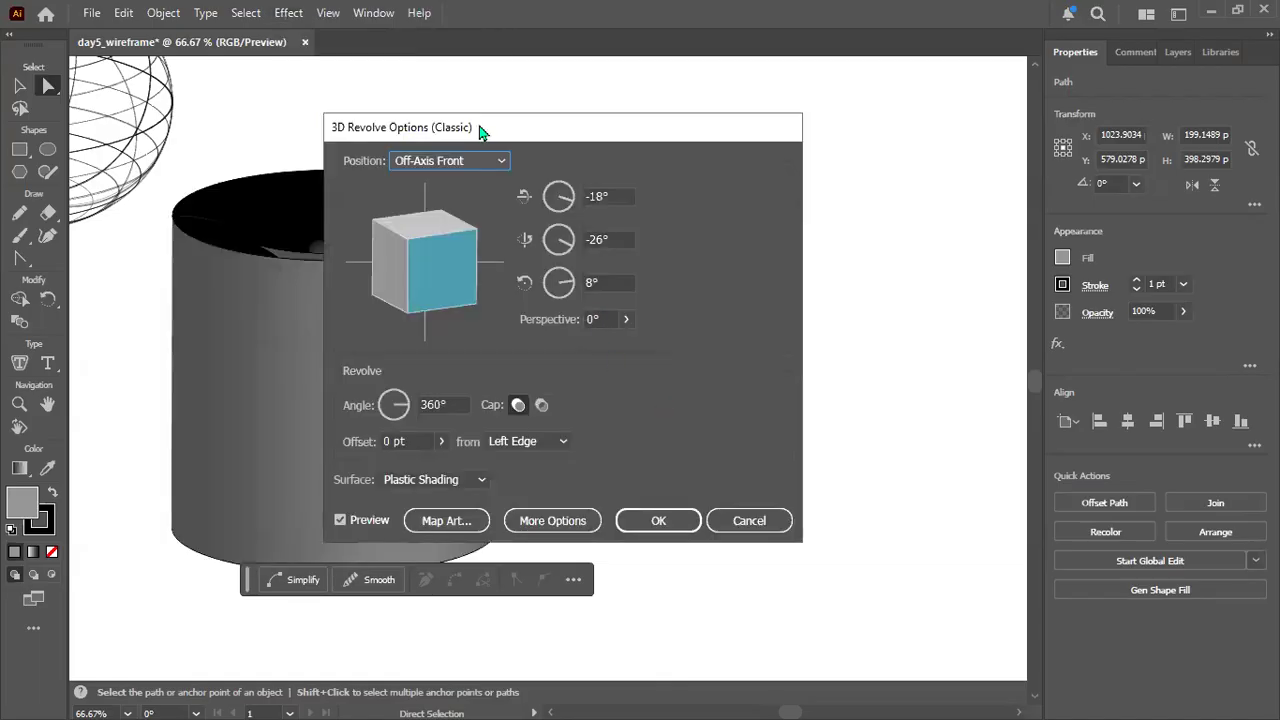
pyautogui.moveTo(480, 130); pyautogui.dragTo(735, 159)
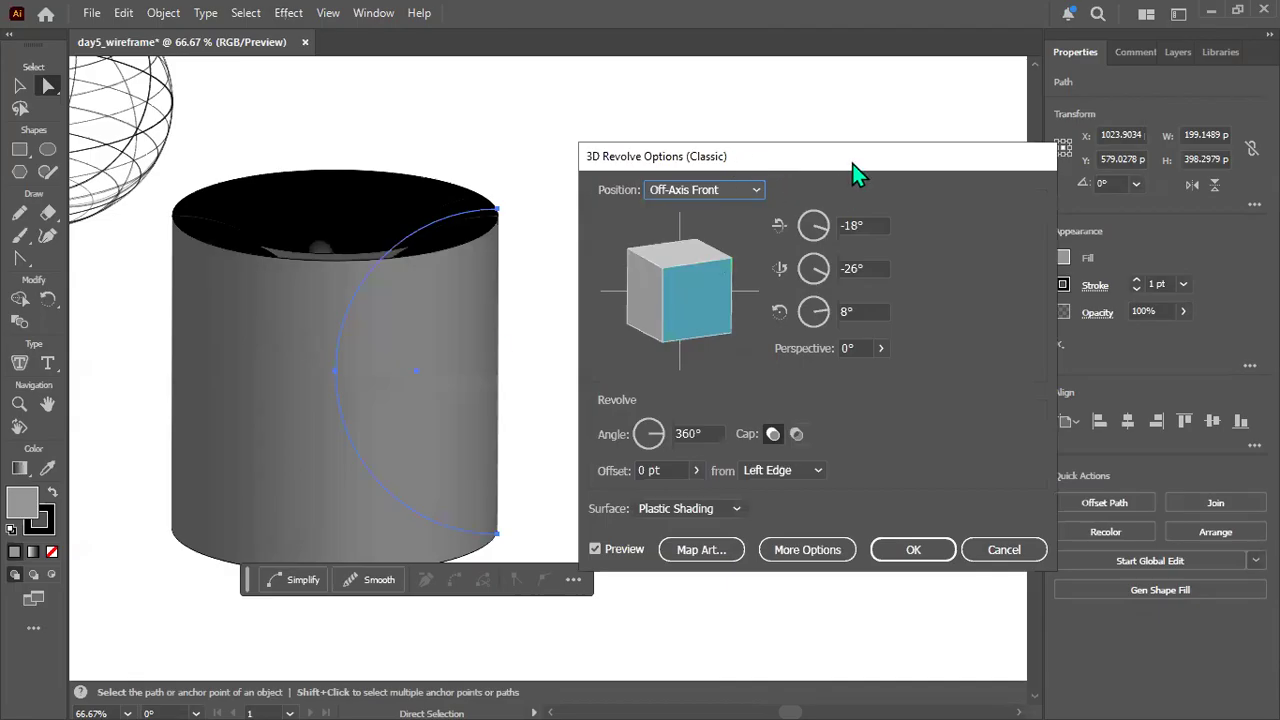
pyautogui.moveTo(853, 164); pyautogui.dragTo(562, 140)
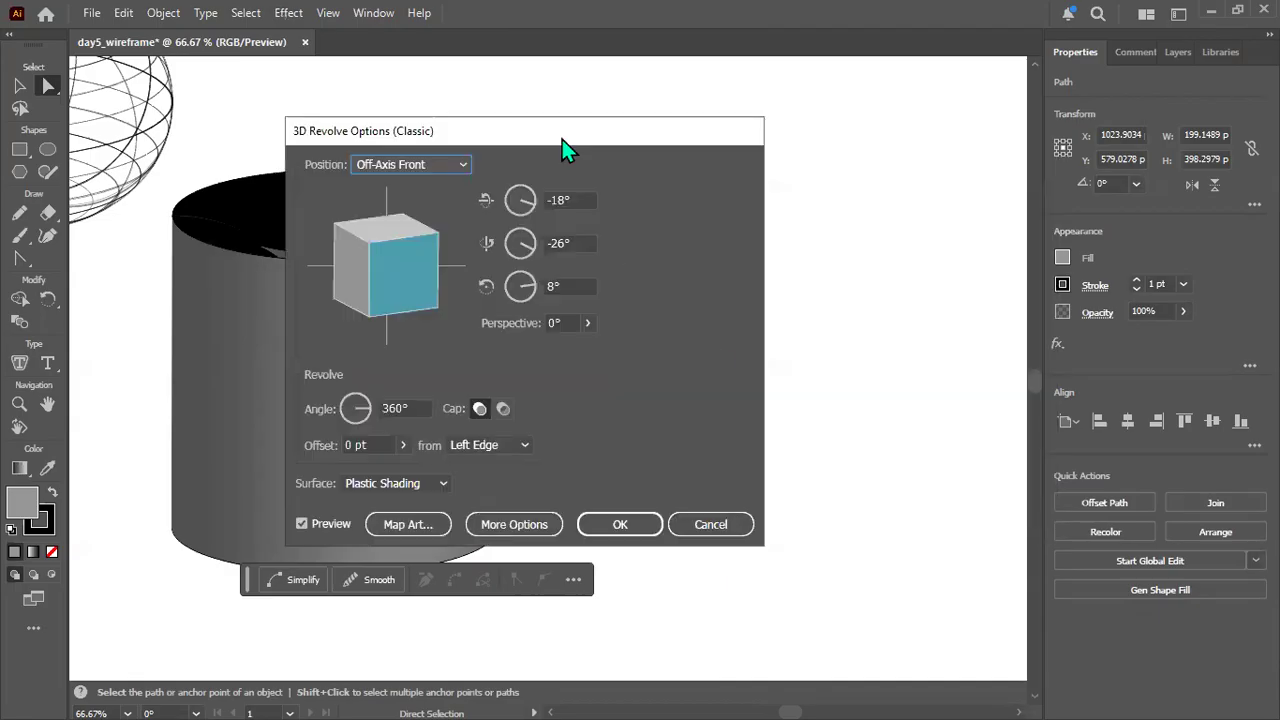
pyautogui.click(422, 485)
pyautogui.click(403, 506)
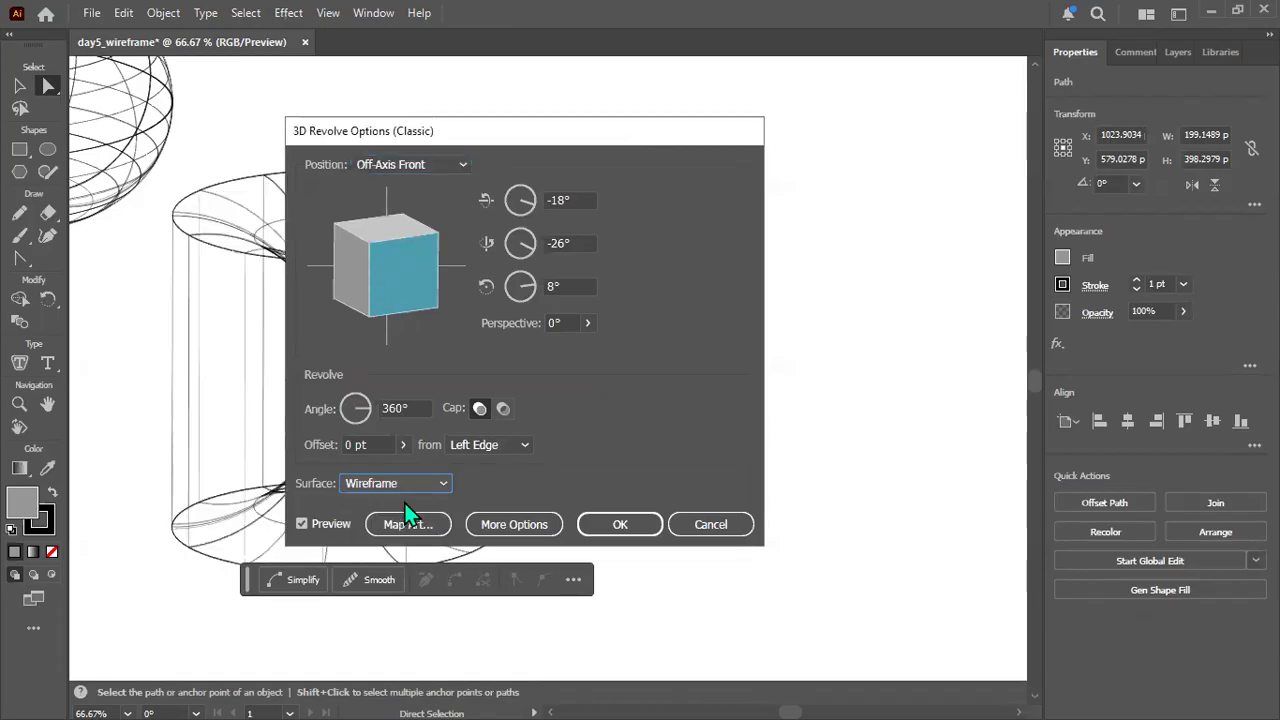
pyautogui.moveTo(478, 135); pyautogui.dragTo(774, 119)
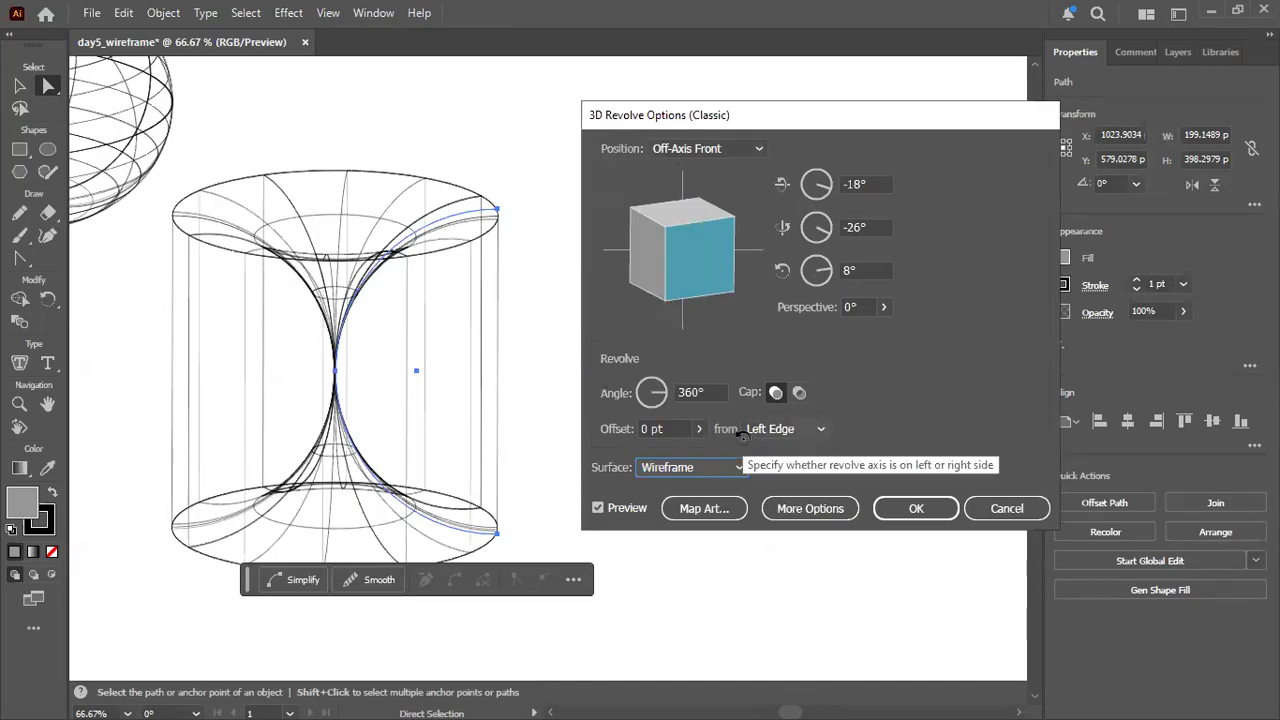
# Compare the revolve offset from the Left Edge and Right Edge, apply the effect with Right Edge, and deselect the shape.
pyautogui.click(820, 428)
pyautogui.click(790, 469)
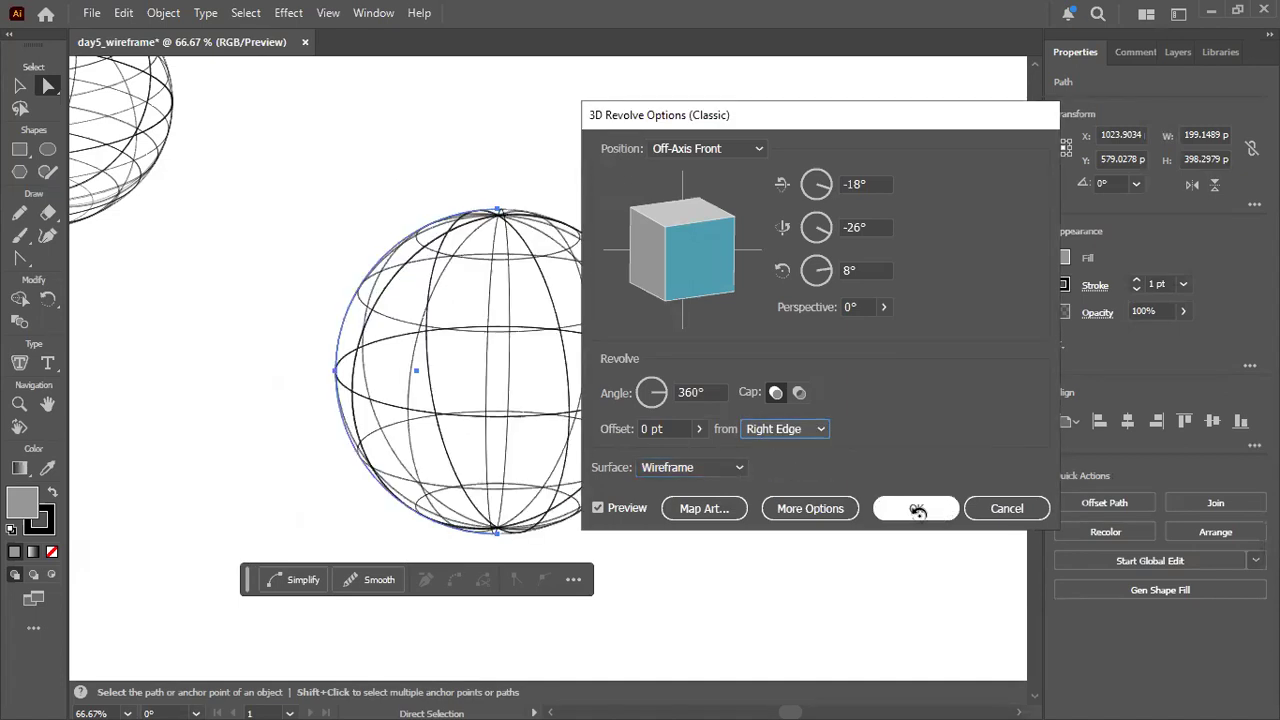
pyautogui.click(797, 429)
pyautogui.click(776, 449)
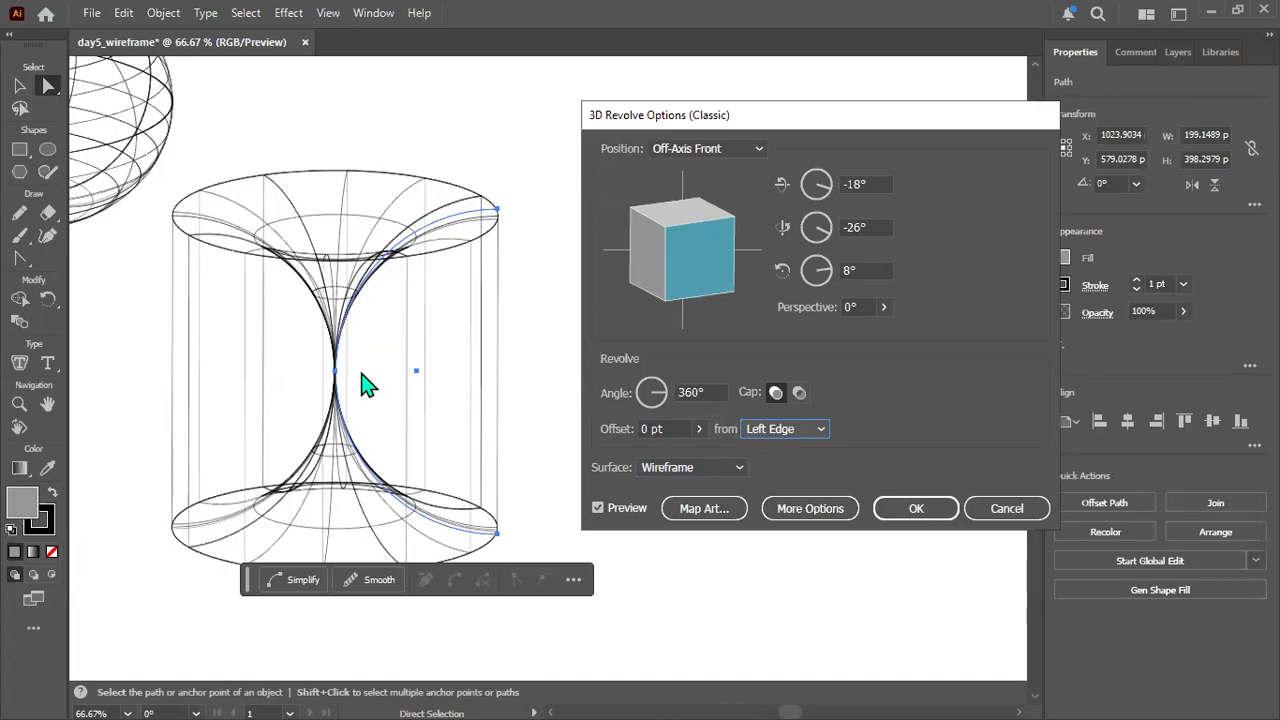
pyautogui.click(806, 429)
pyautogui.click(788, 470)
pyautogui.click(935, 512)
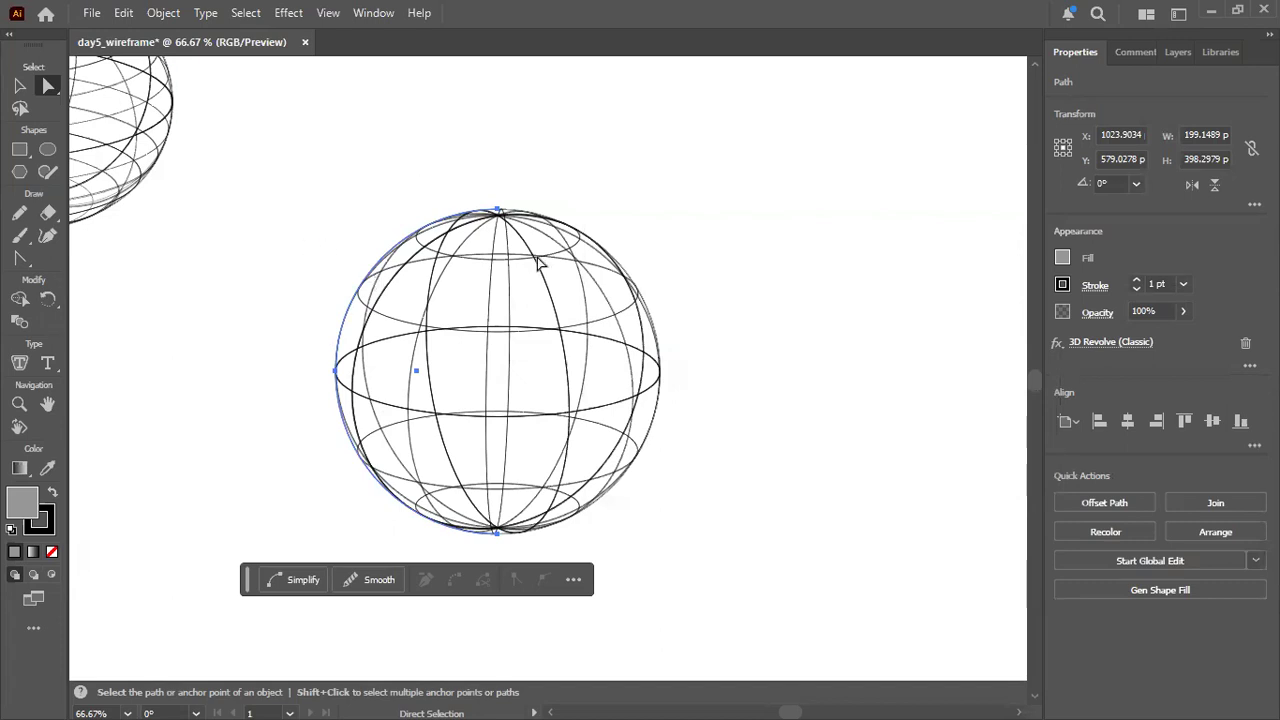
pyautogui.click(726, 346)
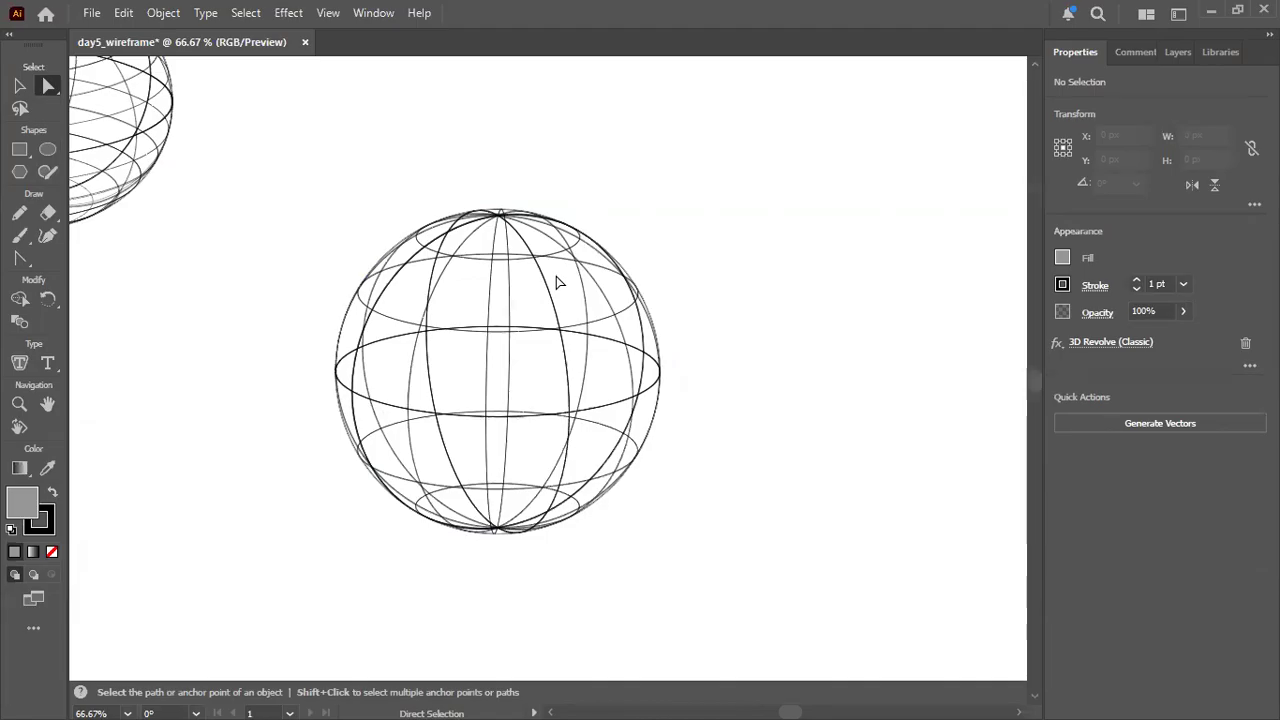
# Move the wireframe sphere below the torus, scale its half circle proportionally to about 241 x 482 px, and deselect it.
pyautogui.scroll(1, 558, 283)
pyautogui.scroll(-3, 558, 283)
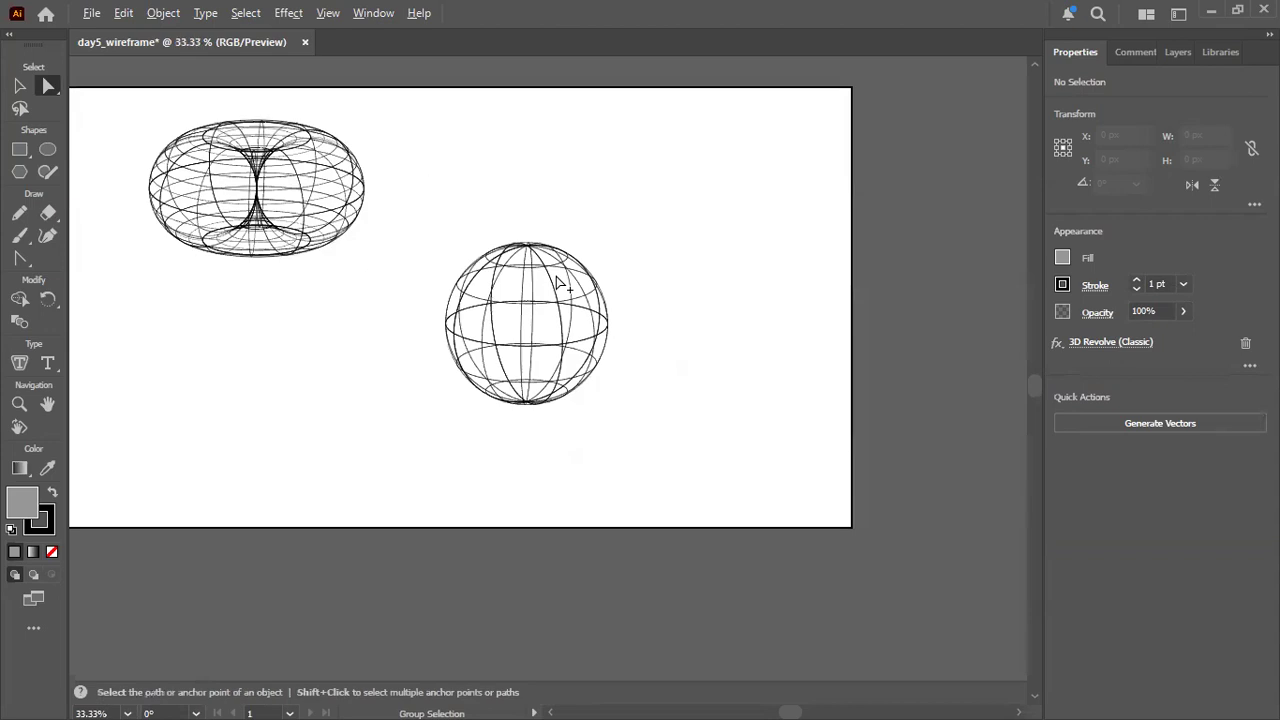
pyautogui.click(20, 87)
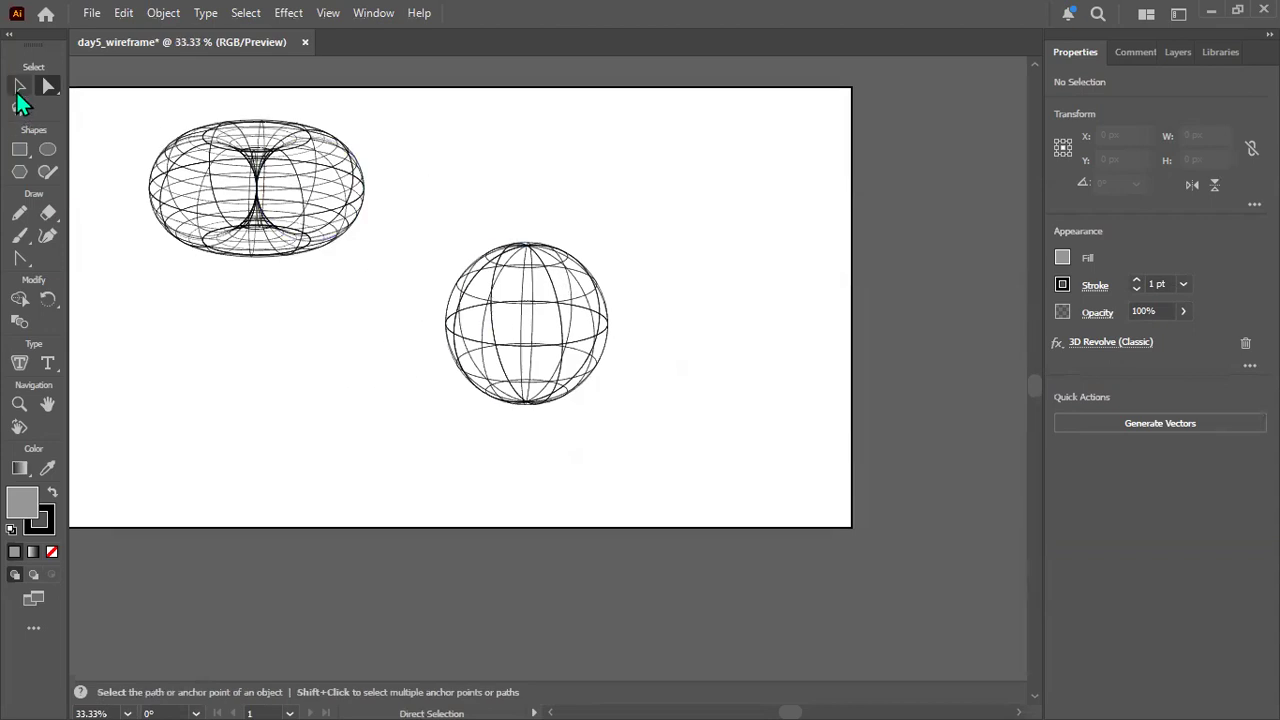
pyautogui.click(533, 300)
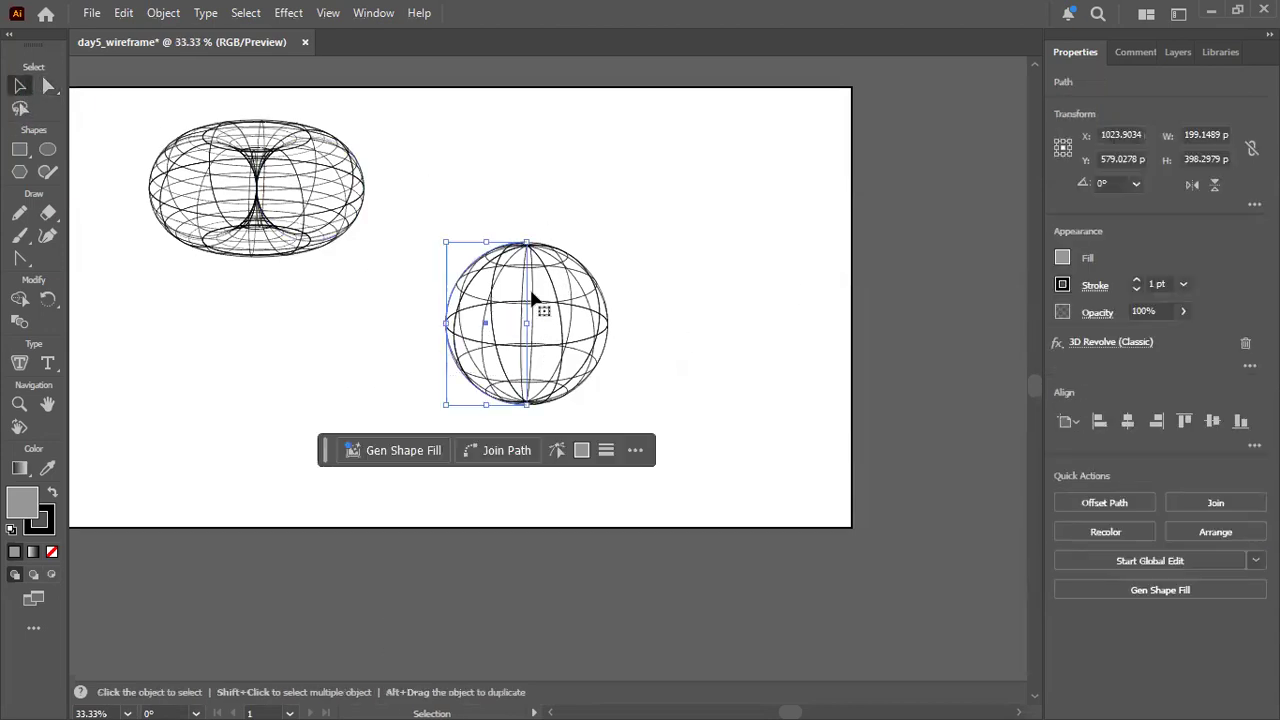
pyautogui.moveTo(500, 307); pyautogui.dragTo(203, 393)
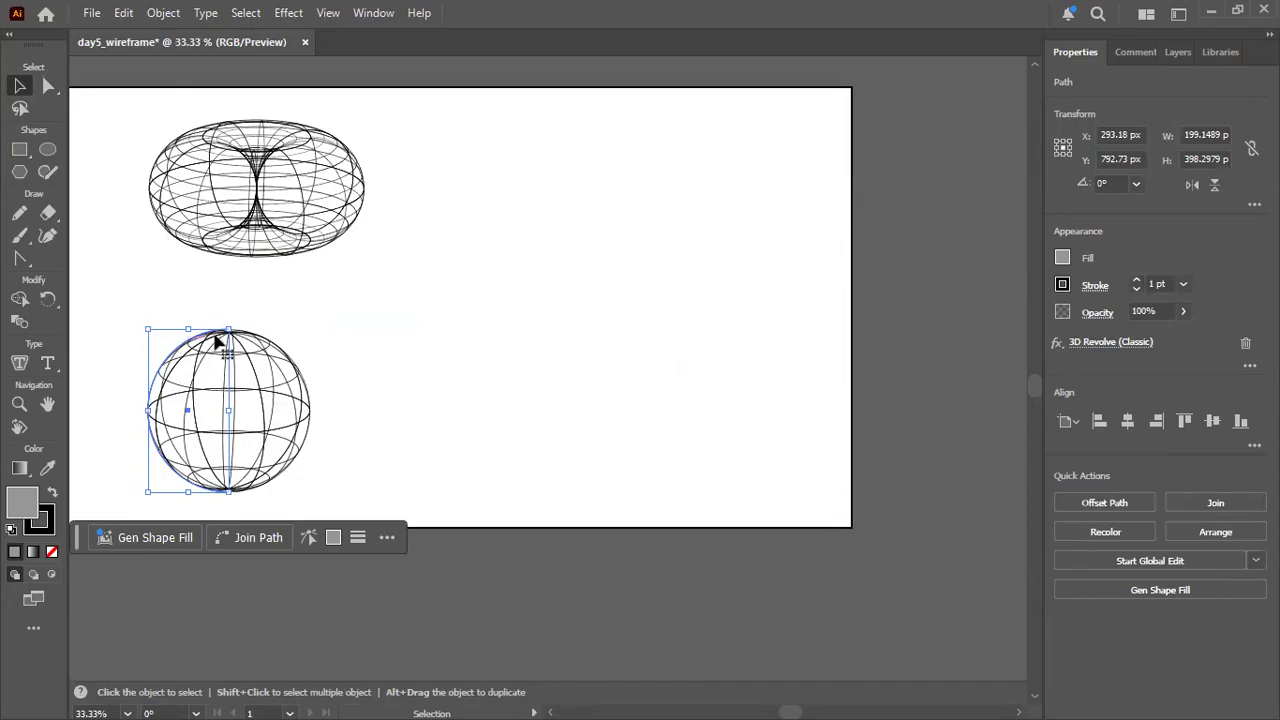
pyautogui.moveTo(146, 330); pyautogui.dragTo(96, 290)
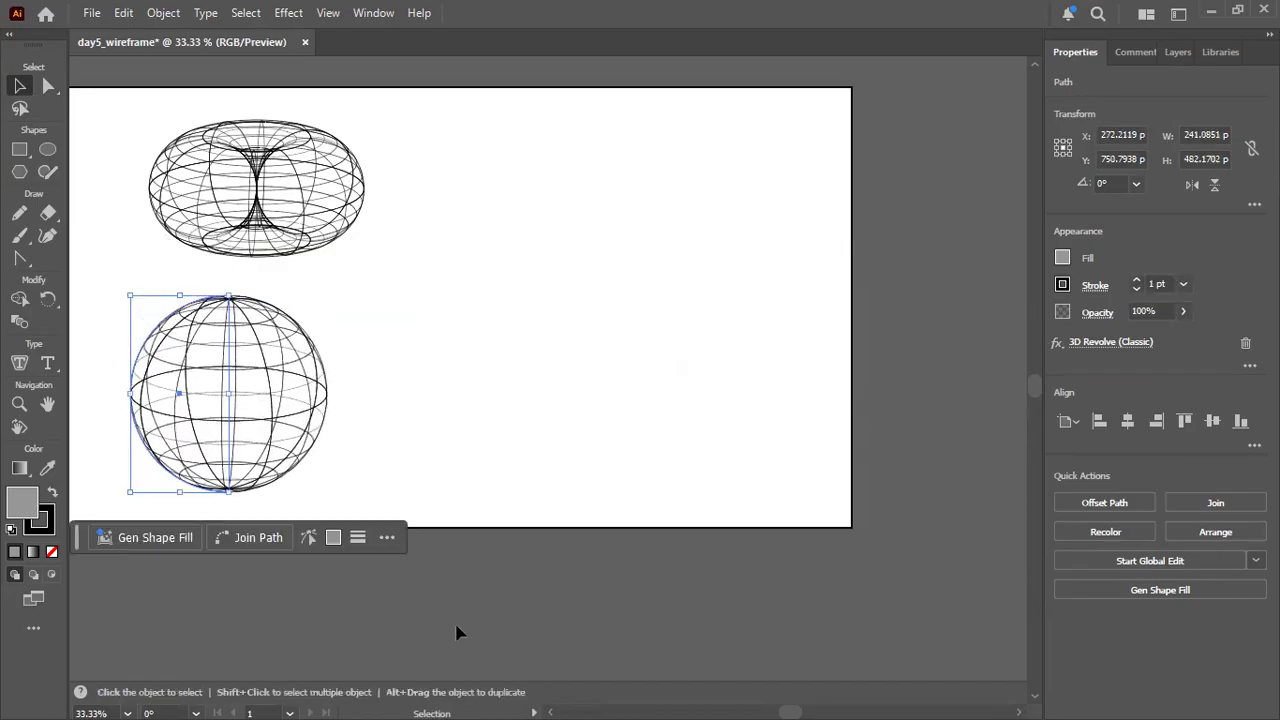
pyautogui.click(398, 447)
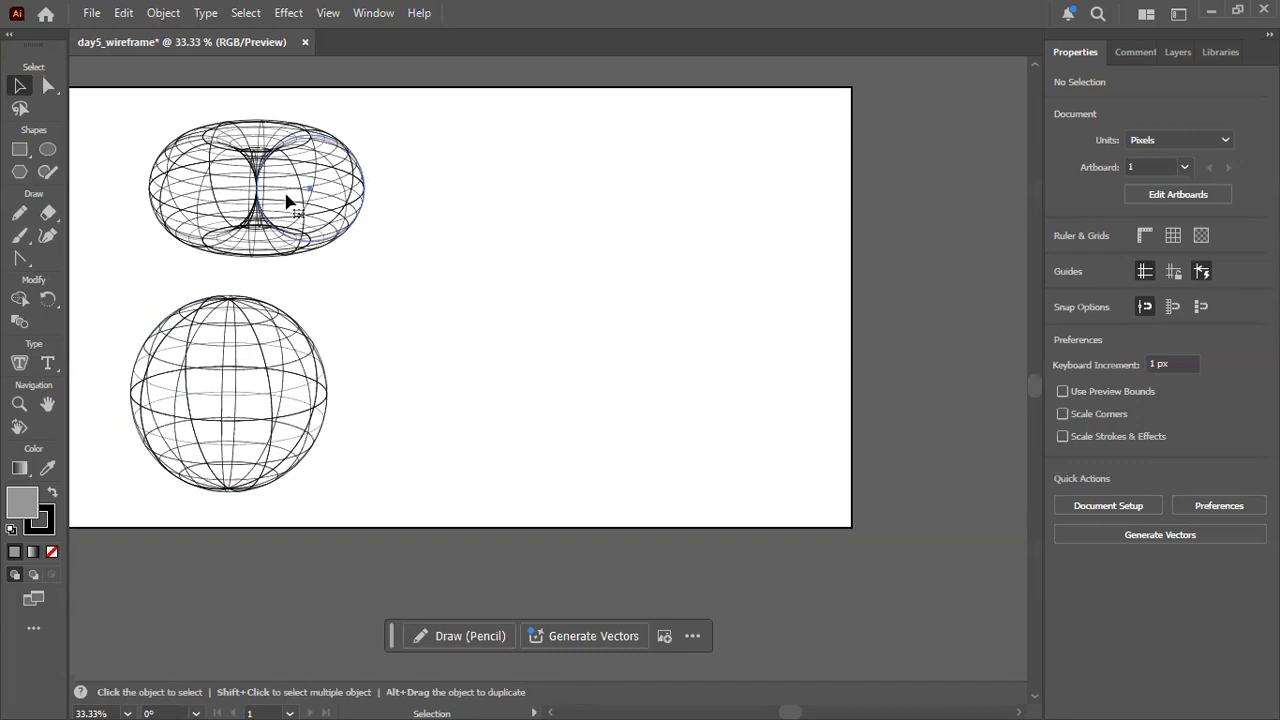
# Scale the torus's source circle proportionally to about 304 x 304 px and move the torus slightly down and to the right.
pyautogui.click(327, 200)
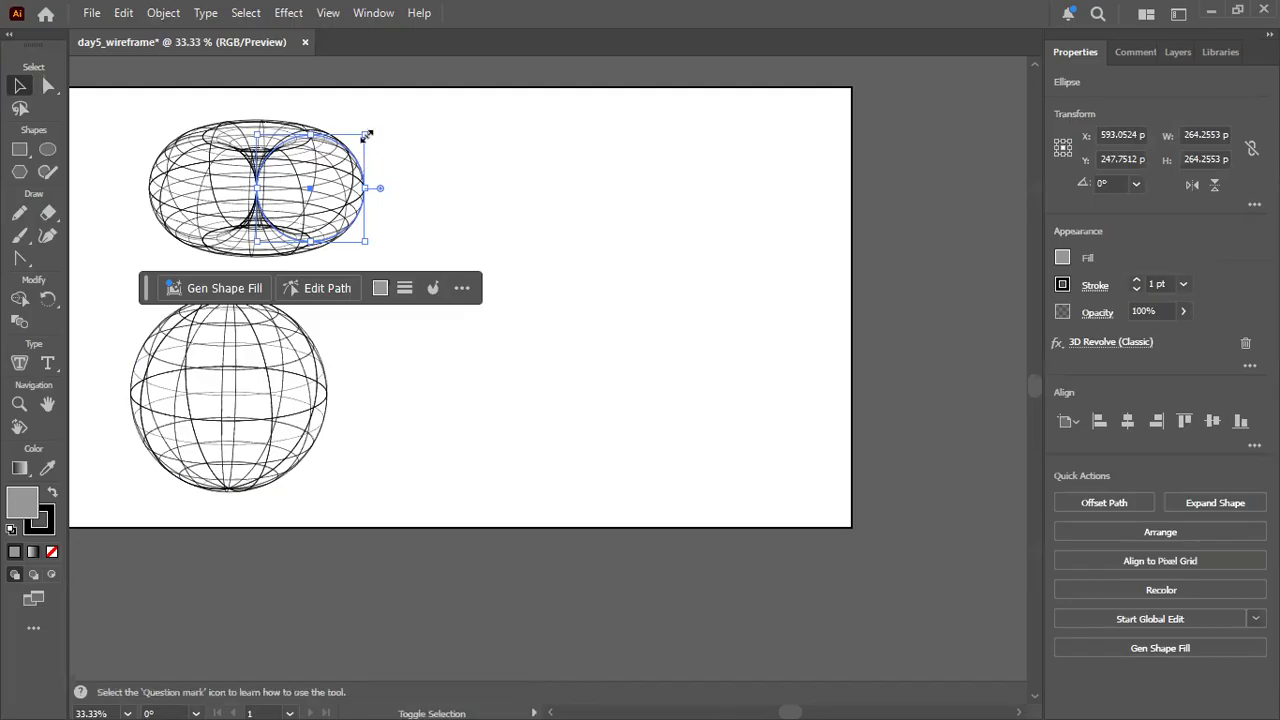
pyautogui.moveTo(367, 135); pyautogui.dragTo(412, 124)
pyautogui.moveTo(287, 170); pyautogui.dragTo(557, 580)
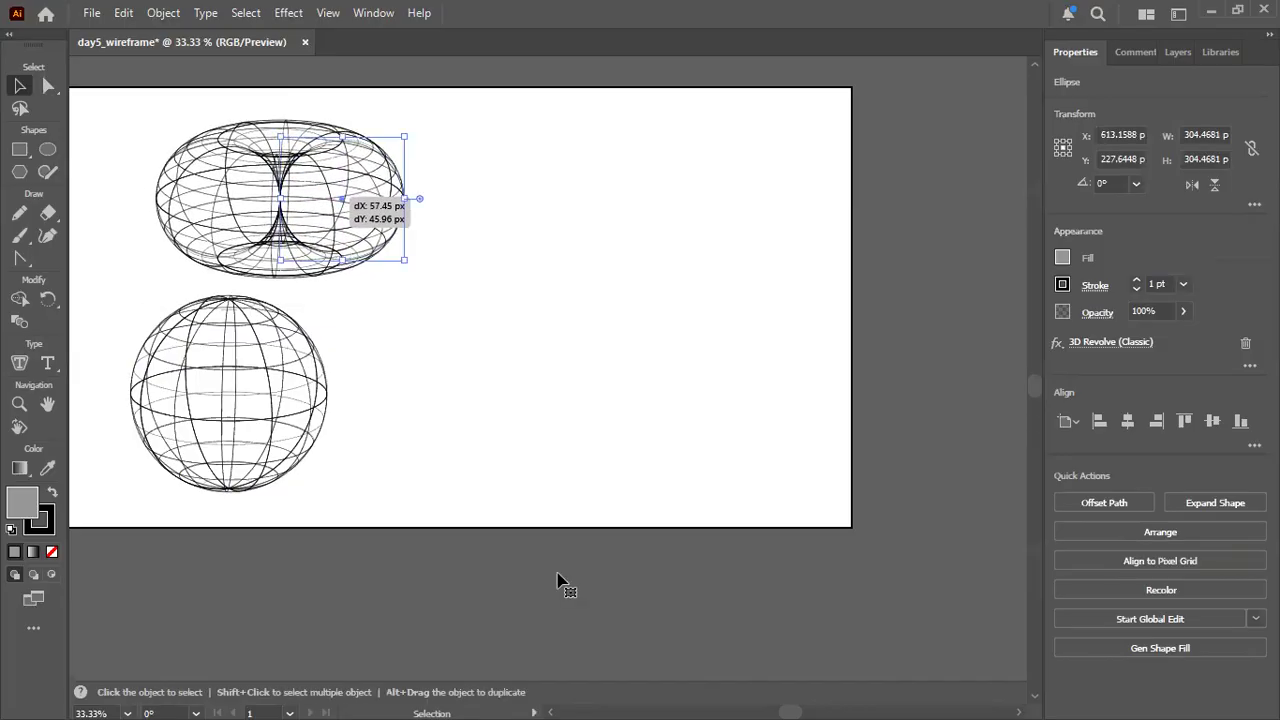
pyautogui.moveTo(451, 340); pyautogui.dragTo(536, 356)
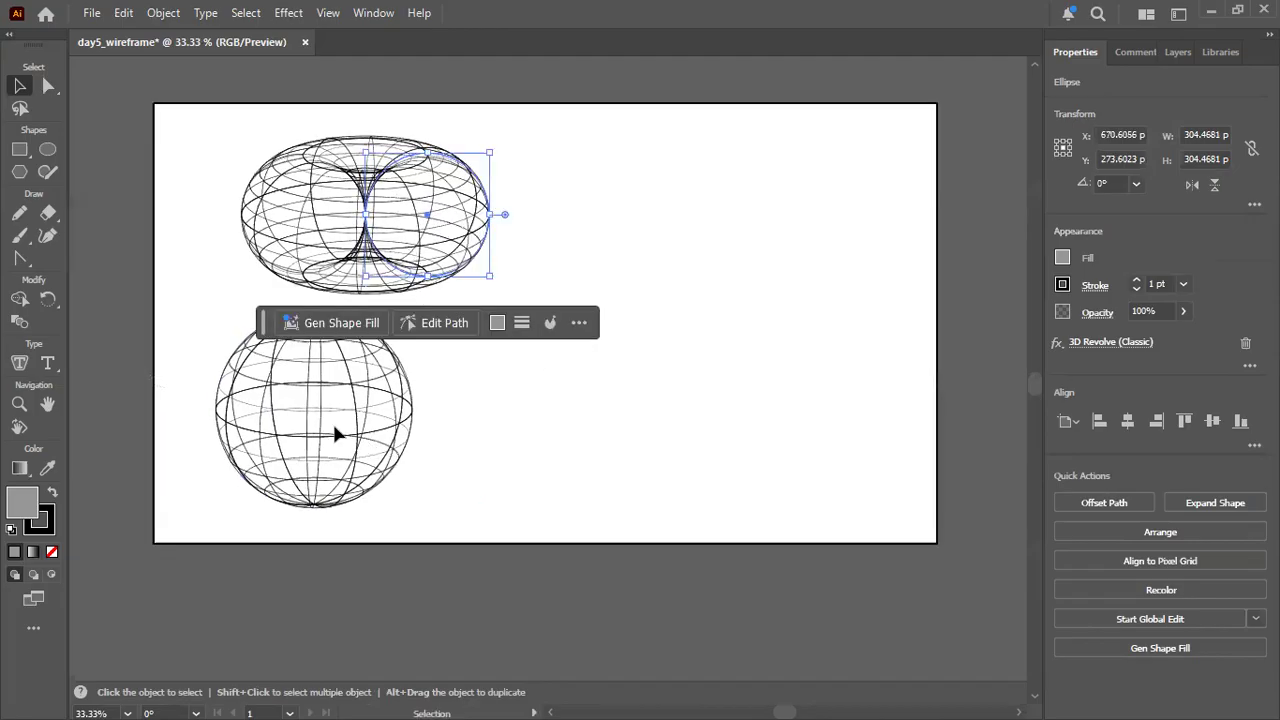
# Move the wireframe sphere so it sits centred beneath the enlarged torus, and deselect it.
pyautogui.click(335, 416)
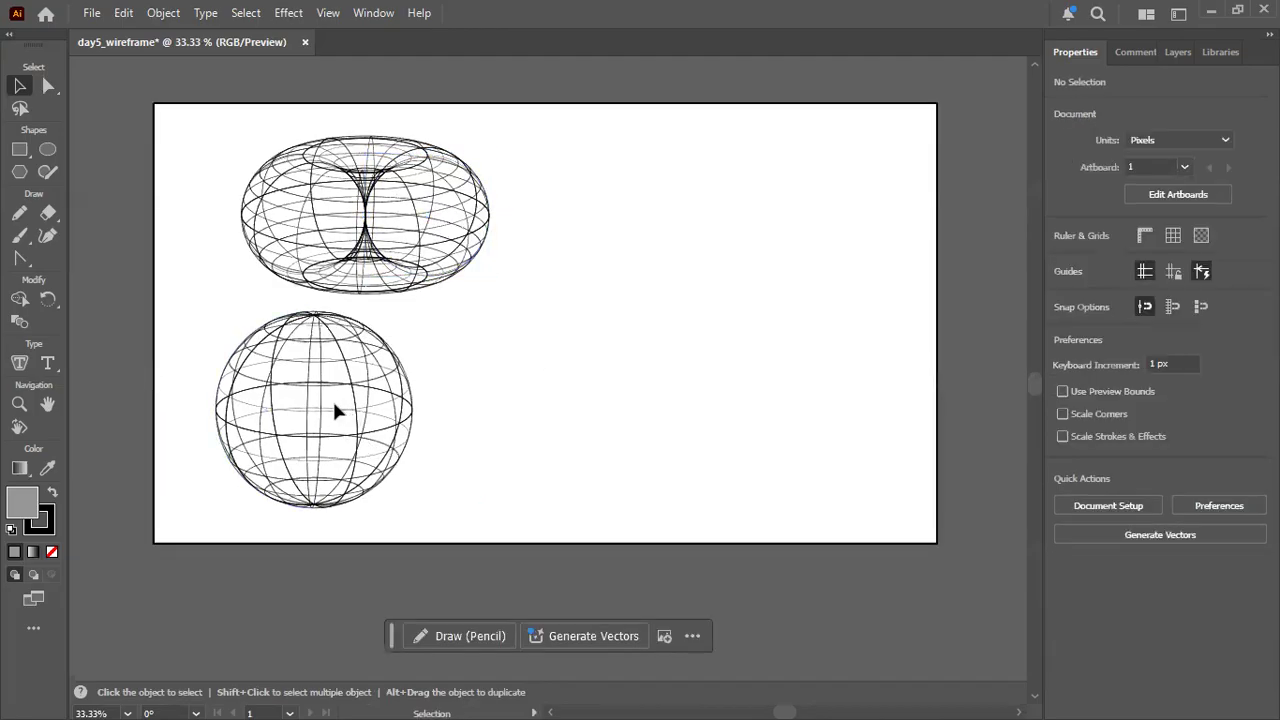
pyautogui.click(268, 410)
pyautogui.moveTo(260, 394); pyautogui.dragTo(299, 406)
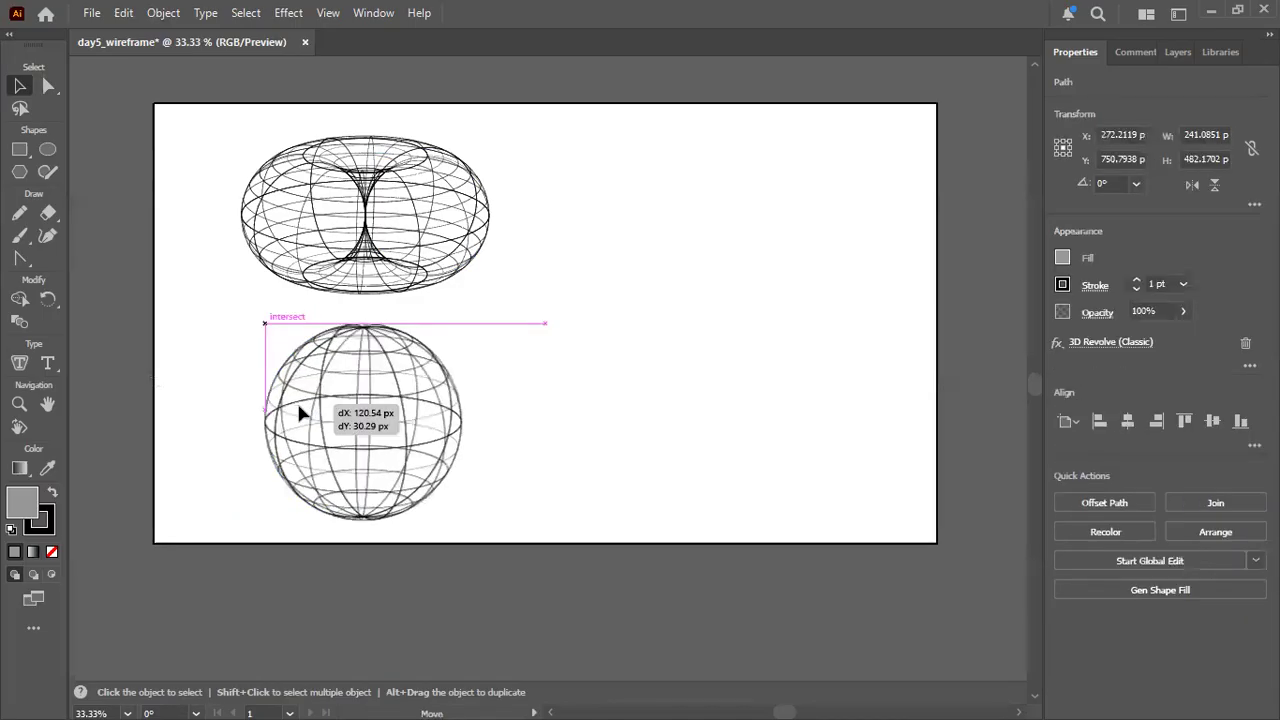
pyautogui.click(597, 604)
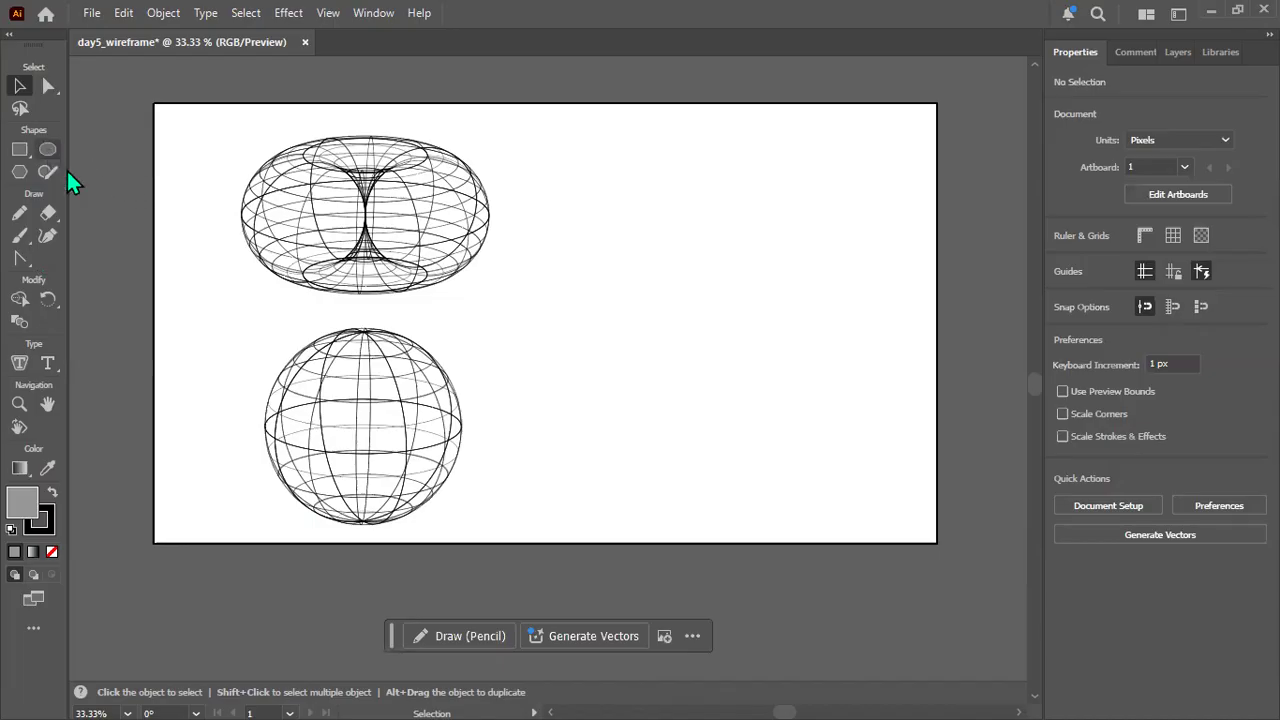
# Draw a circle about 395 x 395 px on the empty right half of the artboard.
pyautogui.click(46, 150)
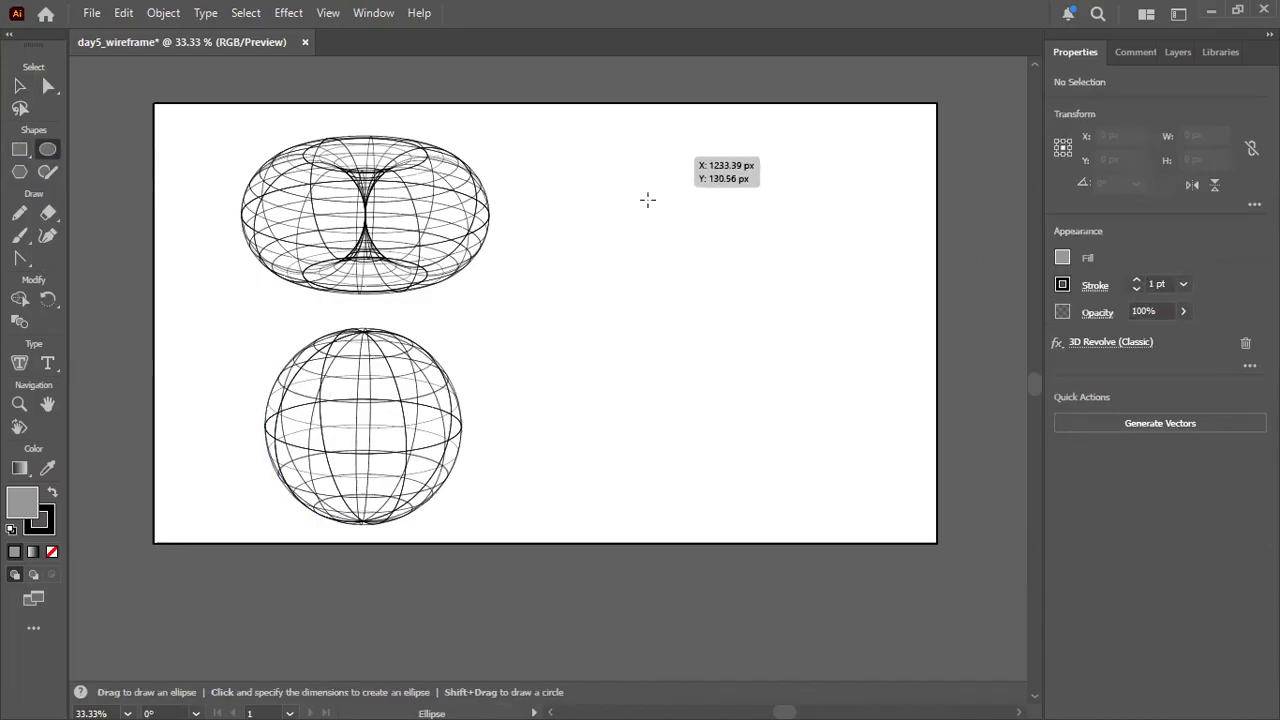
pyautogui.moveTo(666, 180); pyautogui.dragTo(827, 298)
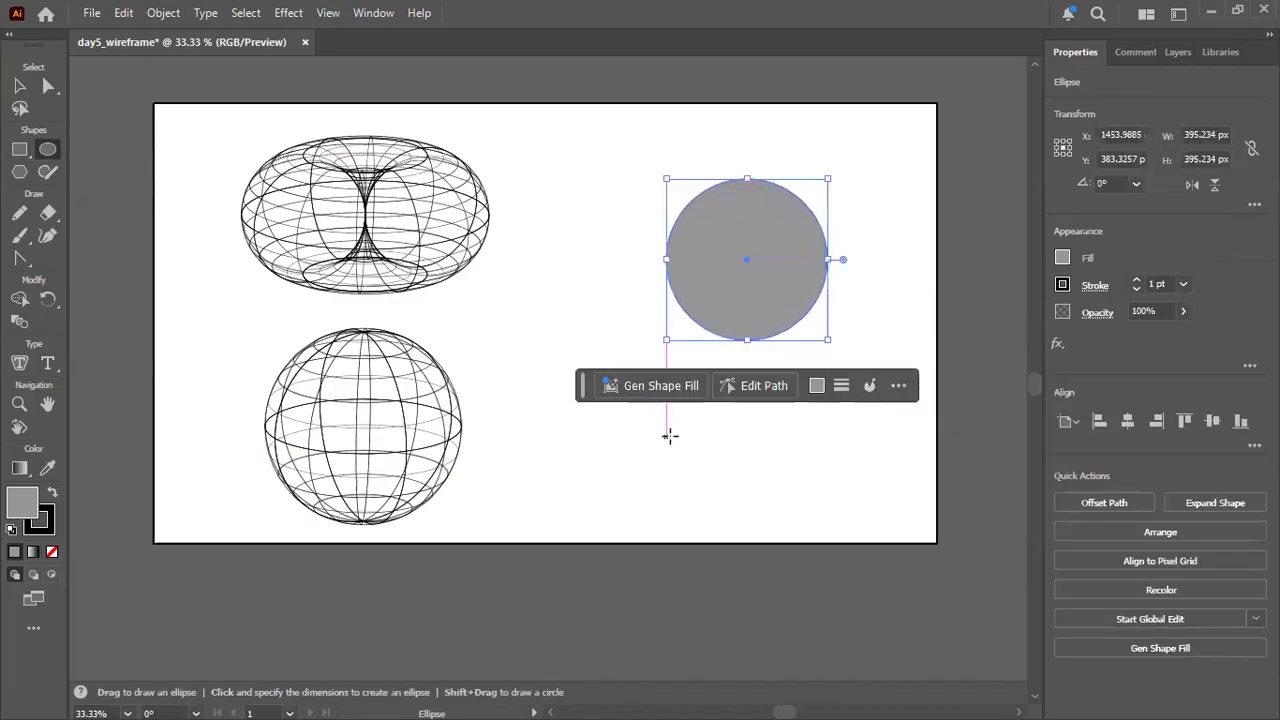
pyautogui.scroll(2, 670, 436)
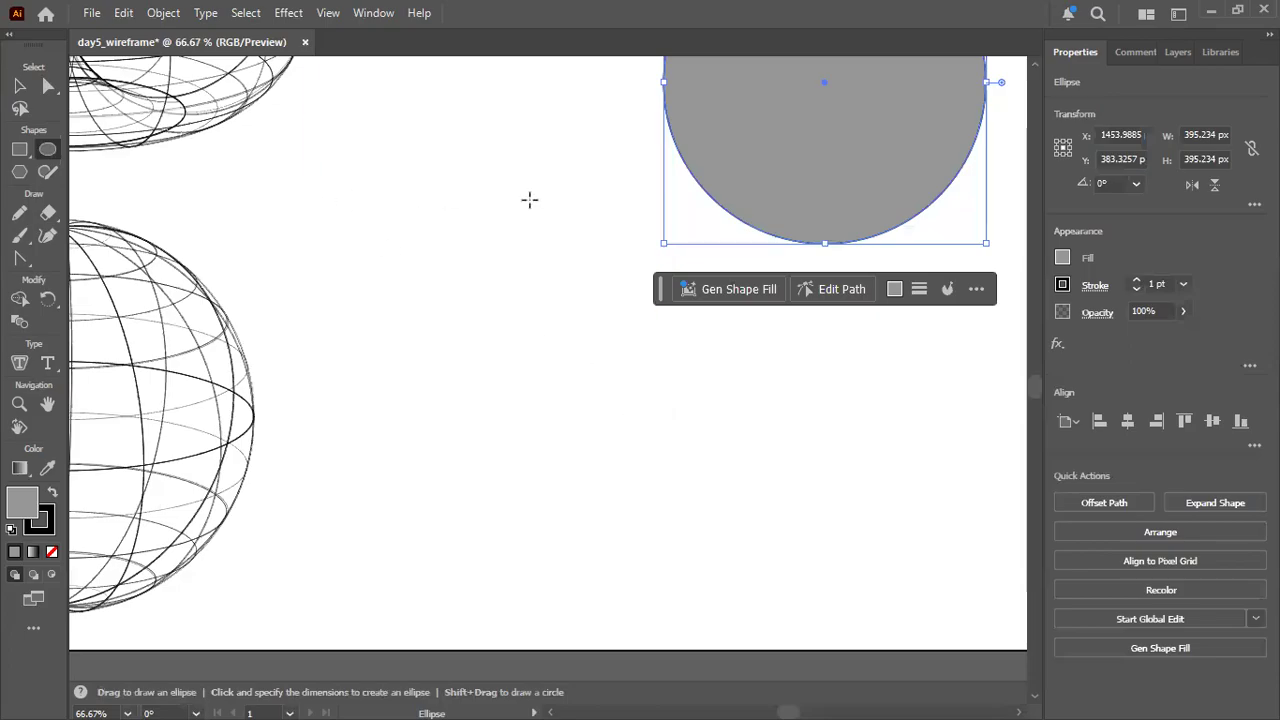
pyautogui.click(20, 87)
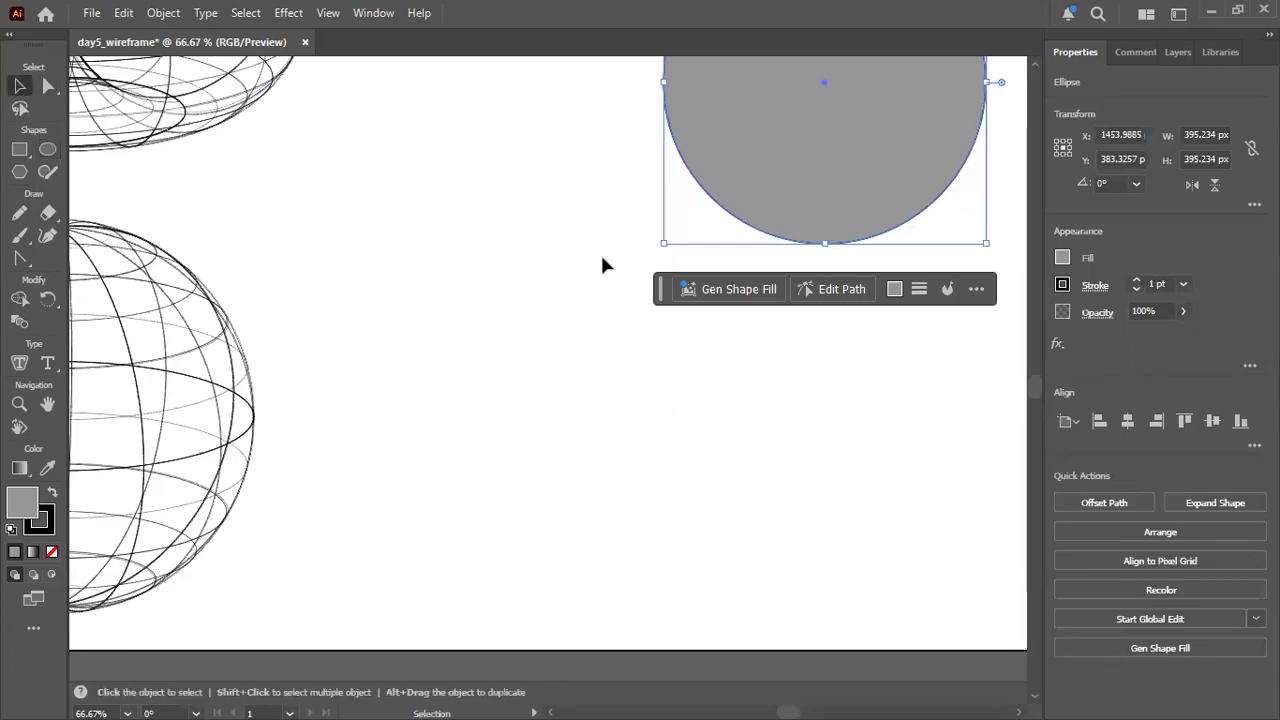
pyautogui.moveTo(594, 214); pyautogui.dragTo(337, 466)
pyautogui.click(648, 398)
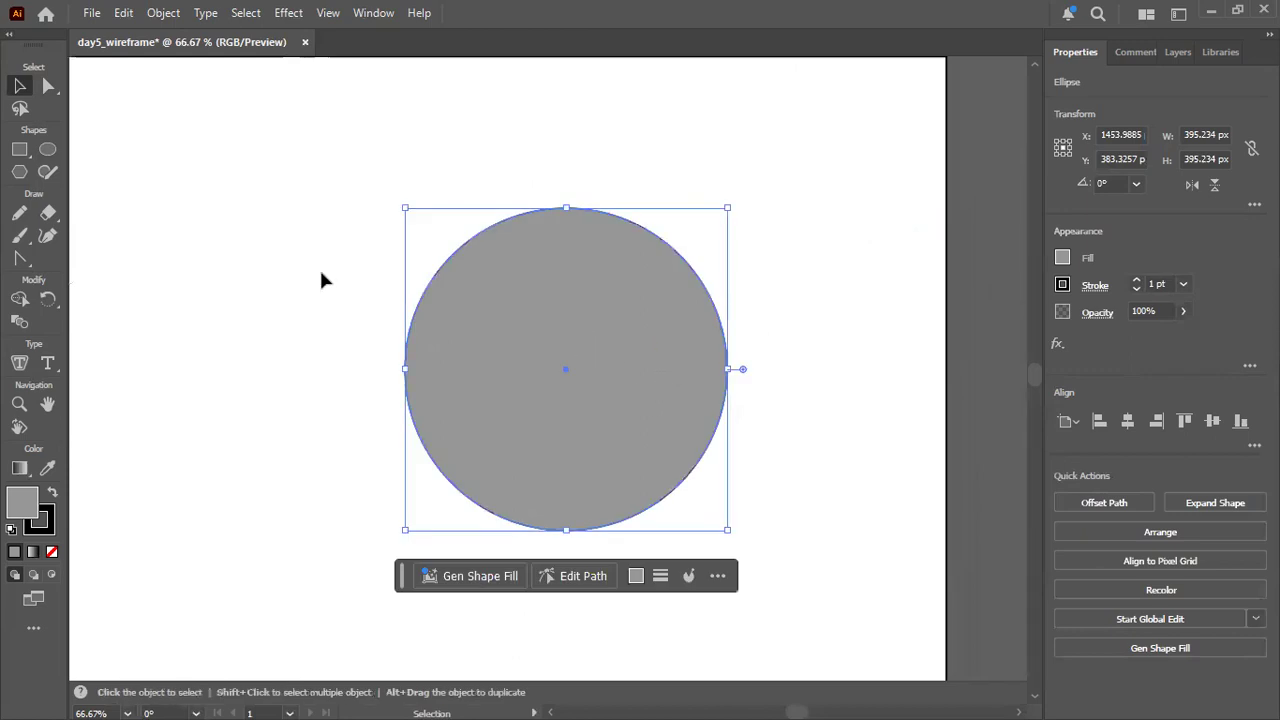
pyautogui.hotkey('ctrl', '1')
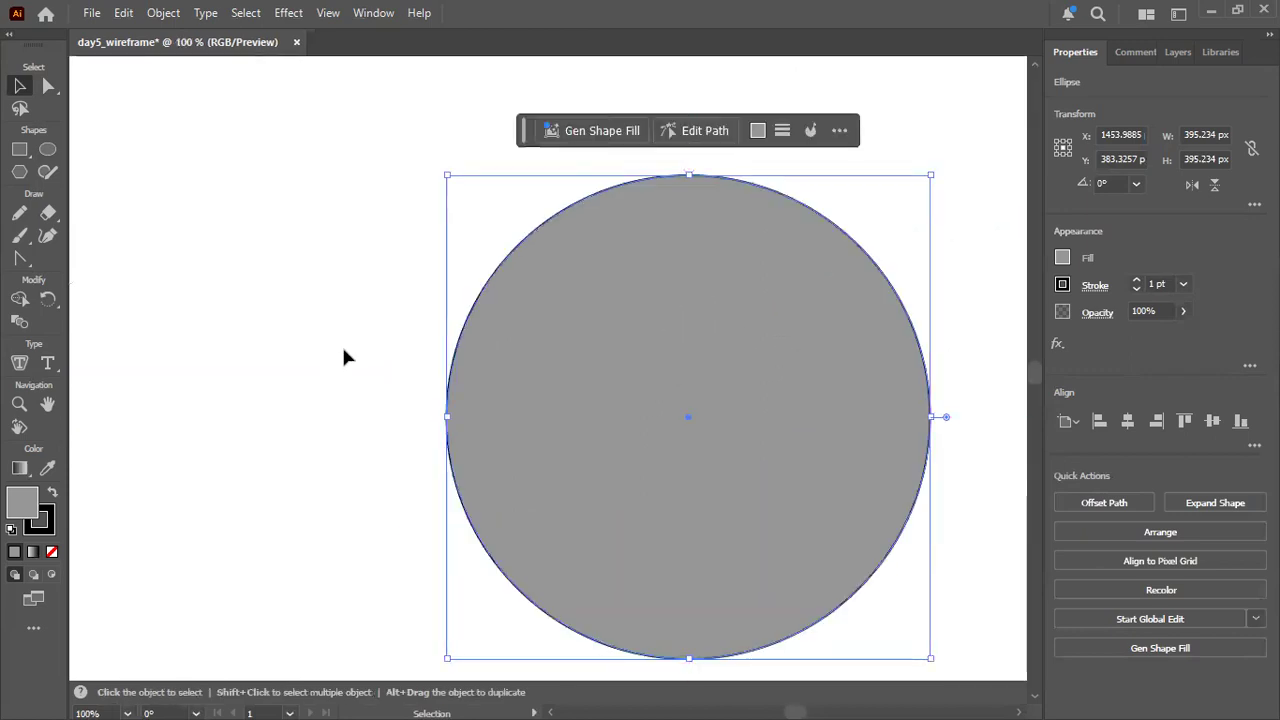
pyautogui.moveTo(346, 343); pyautogui.dragTo(234, 289)
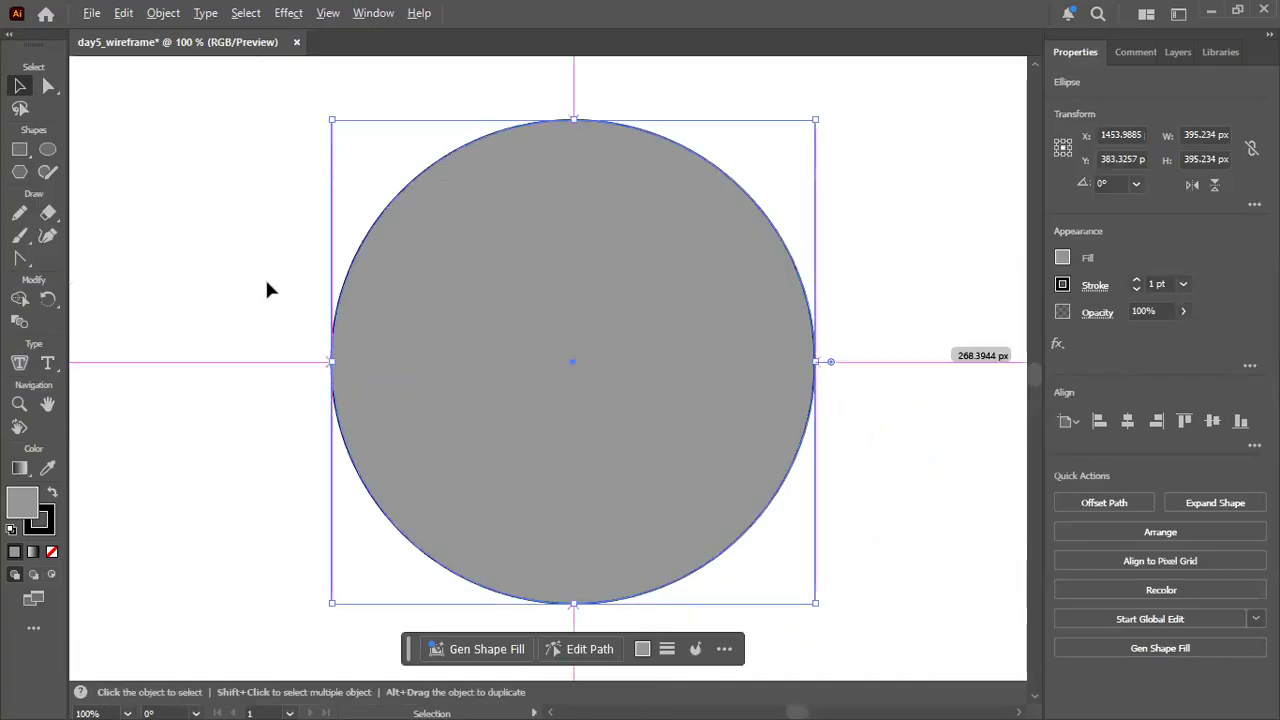
pyautogui.scroll(-1, 251, 276)
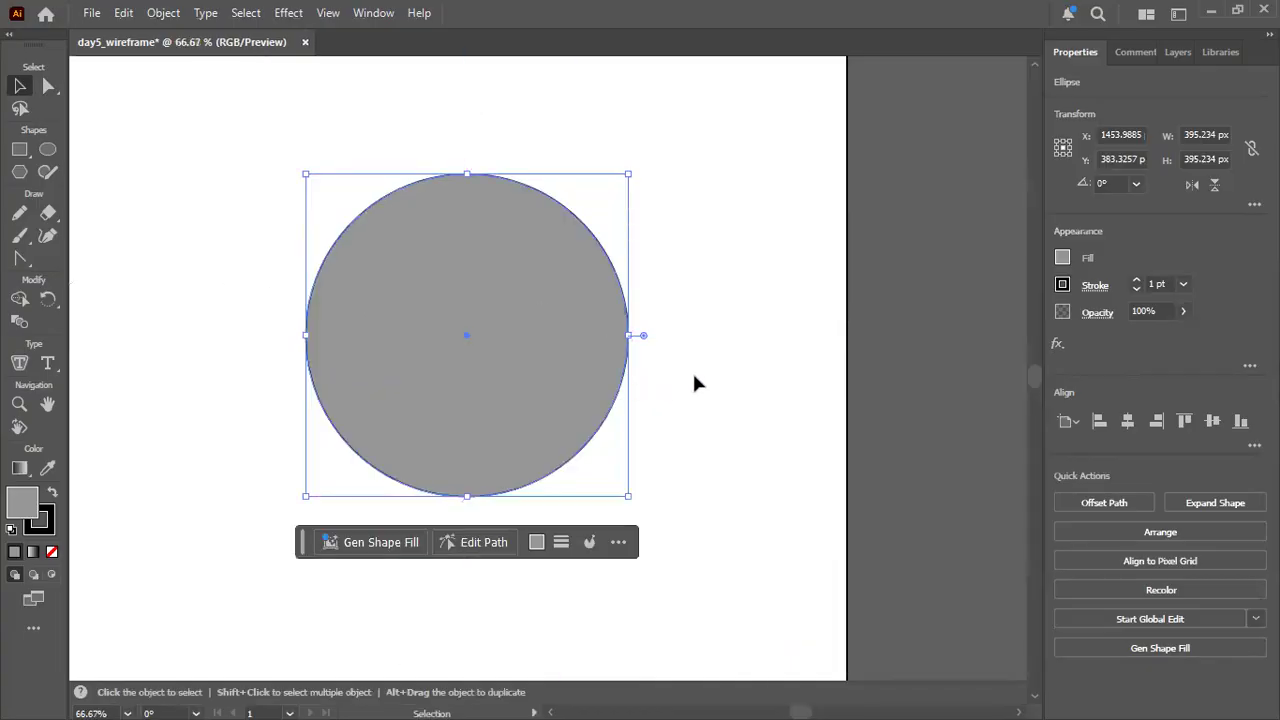
# Apply the classic 3D Revolve effect to the new circle with an offset of 16 pt from the Left Edge.
pyautogui.click(47, 87)
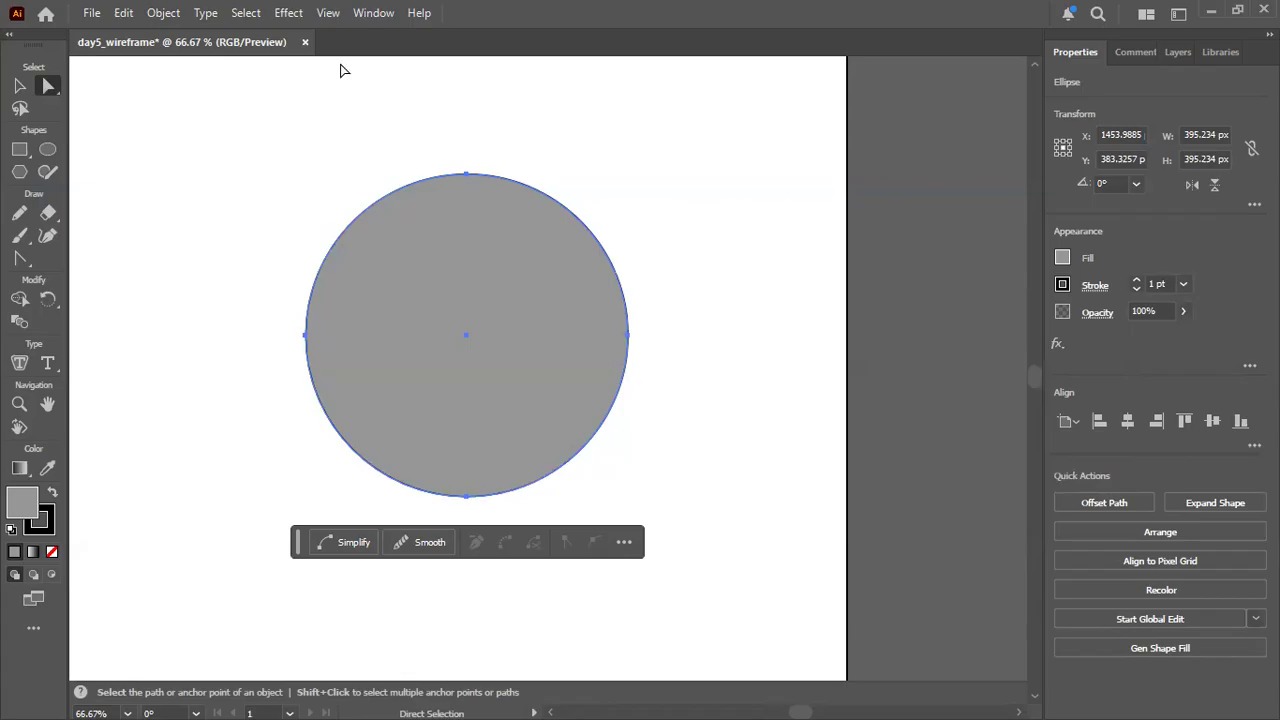
pyautogui.click(290, 14)
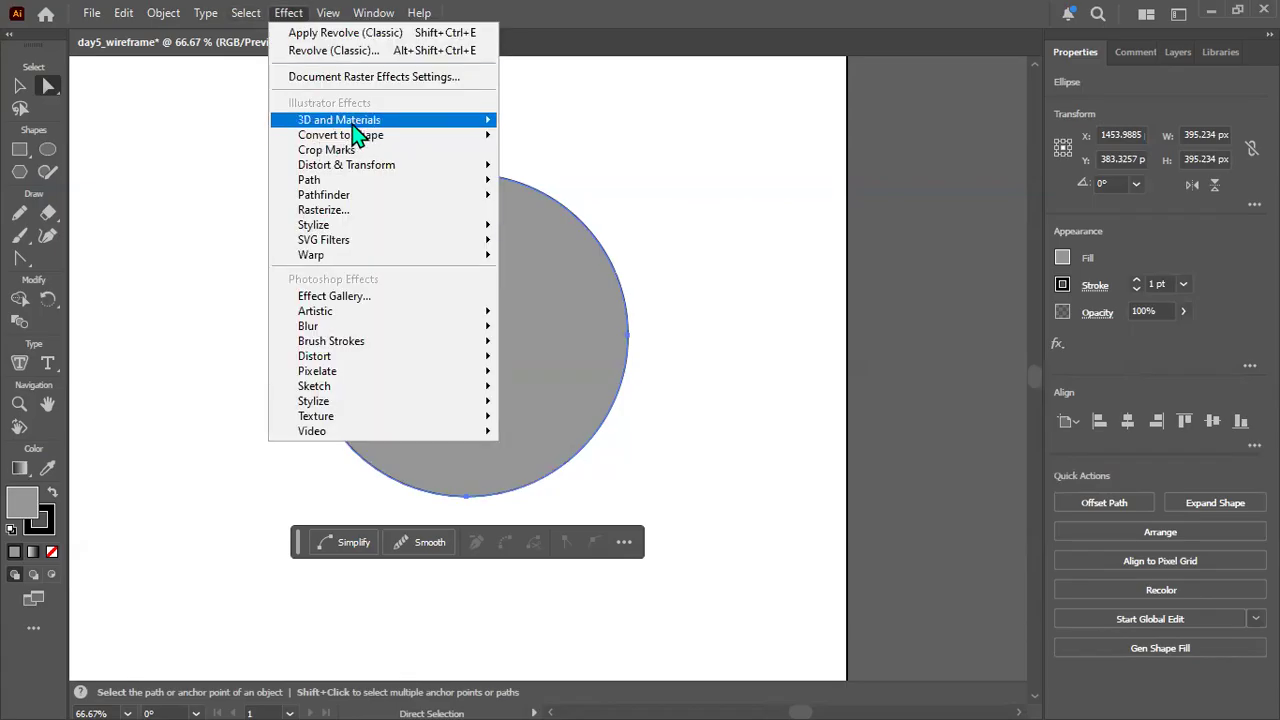
pyautogui.moveTo(352, 124)
pyautogui.moveTo(590, 229)
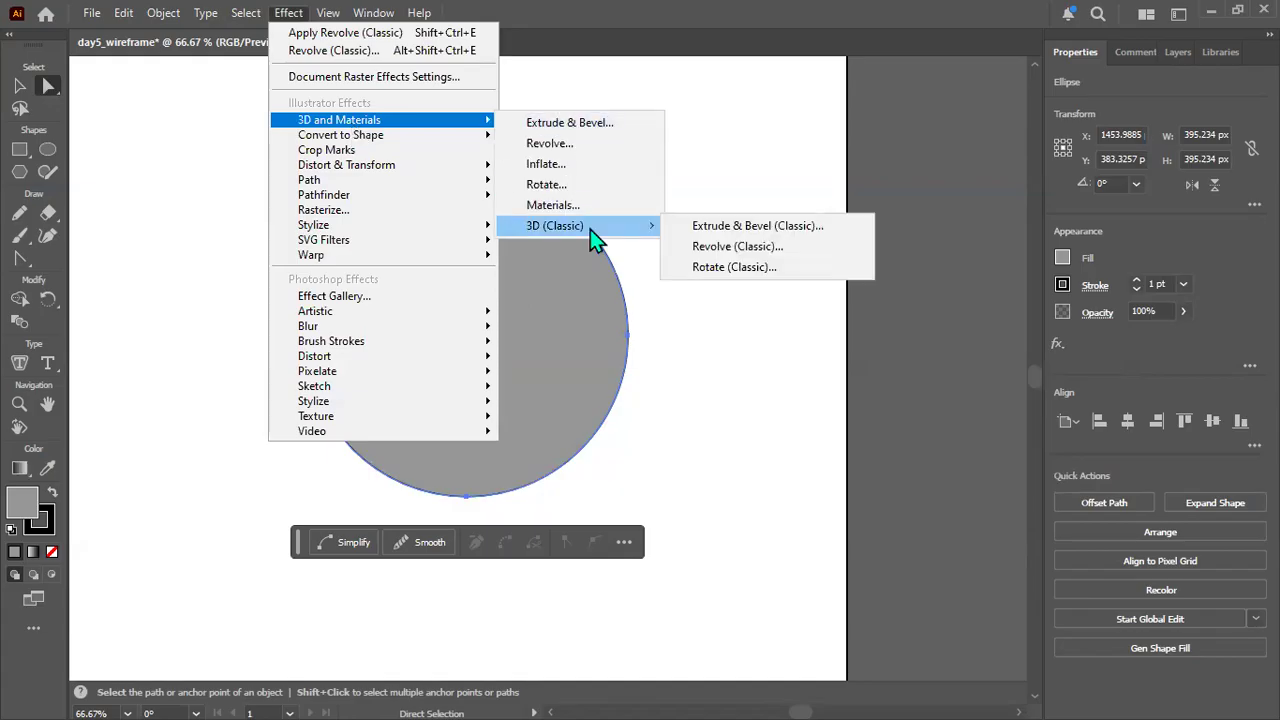
pyautogui.click(738, 247)
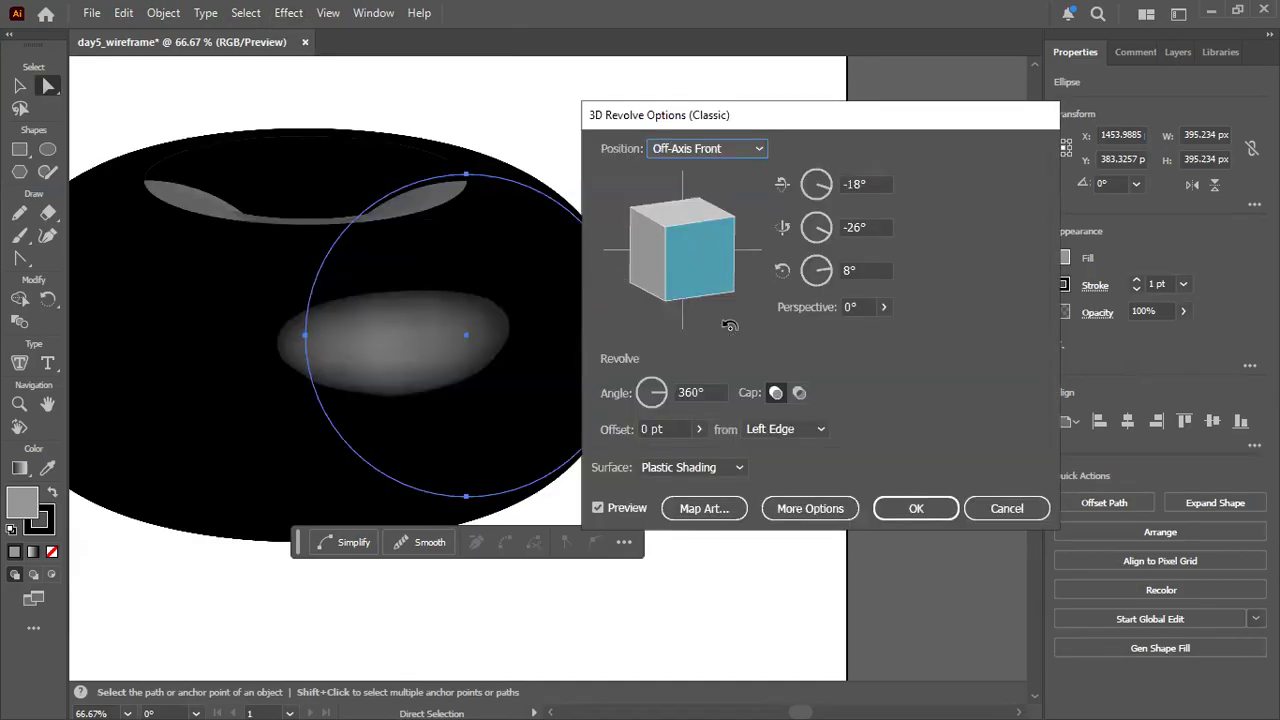
pyautogui.doubleClick(650, 428)
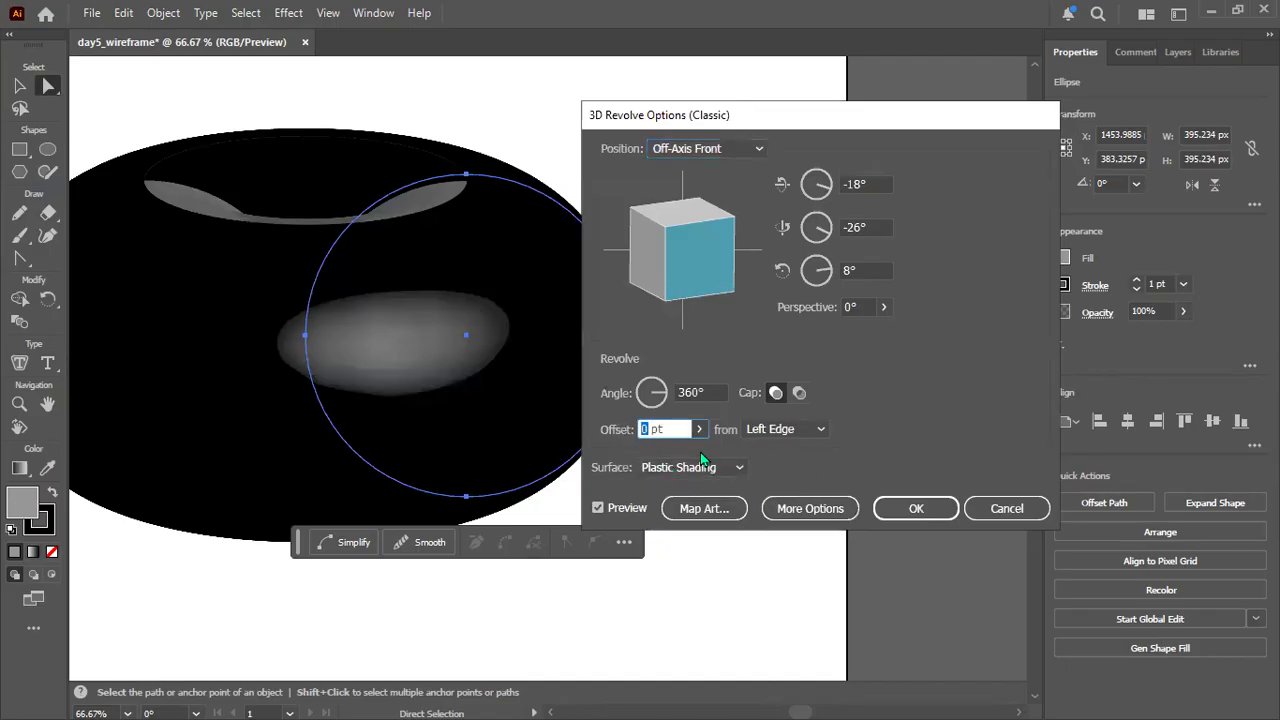
pyautogui.click(678, 430)
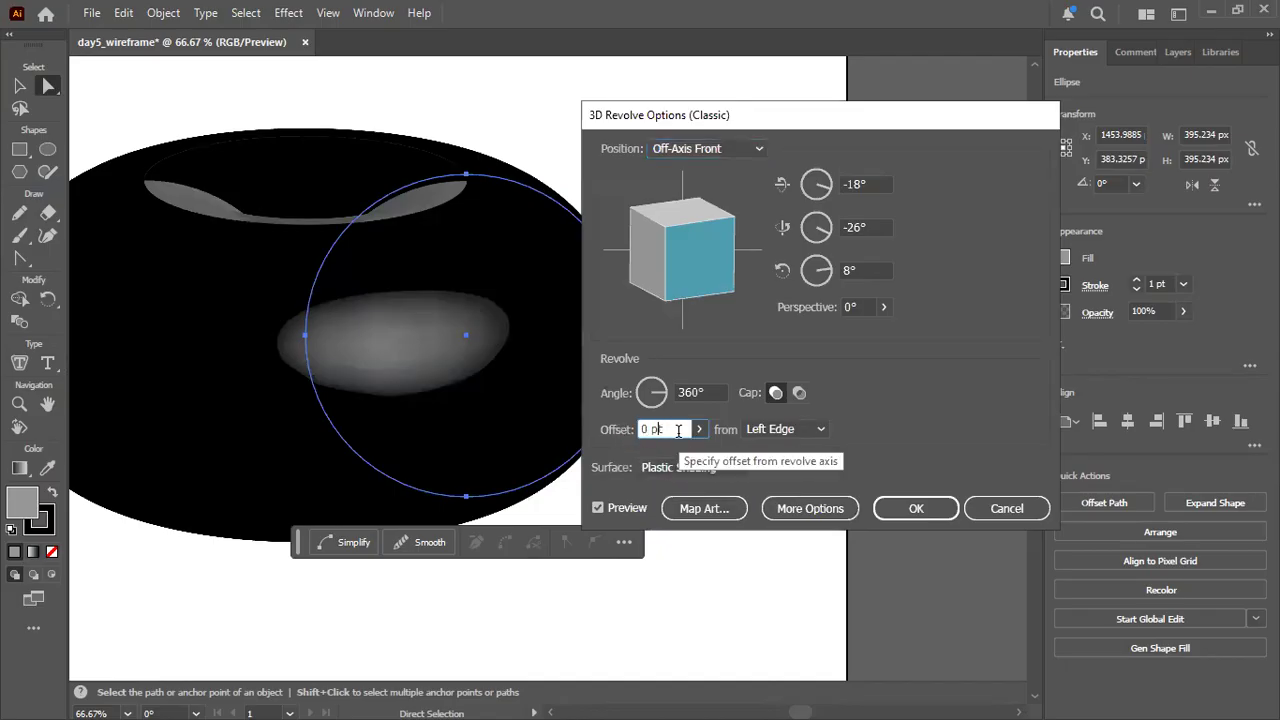
pyautogui.press('BackSpace')
pyautogui.write('16')
pyautogui.press('Return')
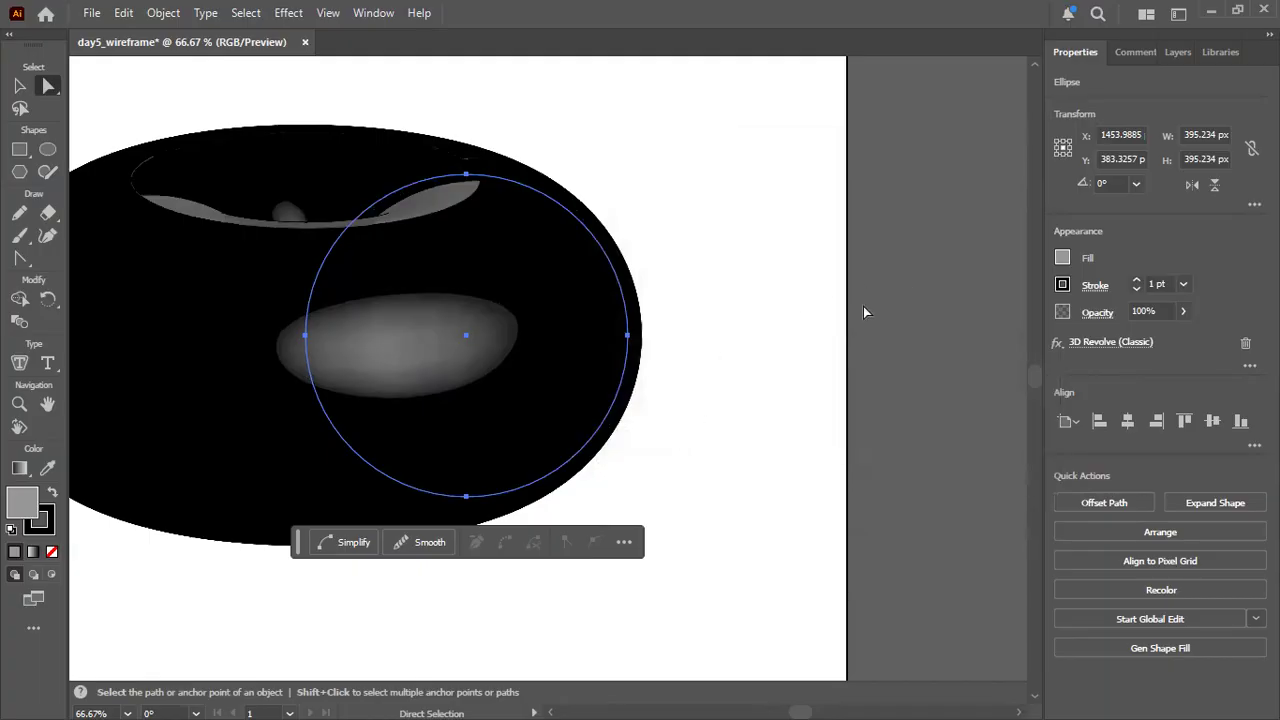
# Reopen the circle's 3D Revolve settings and change its surface to Wireframe.
pyautogui.click(1113, 343)
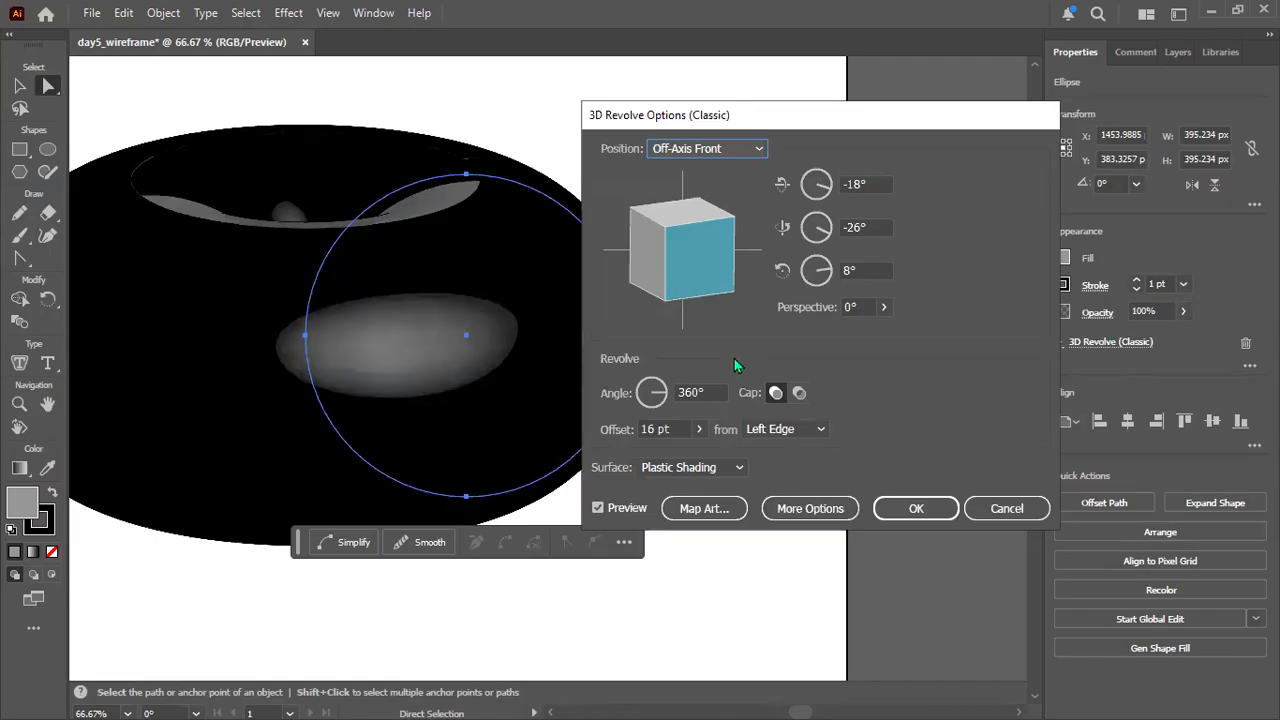
pyautogui.click(738, 467)
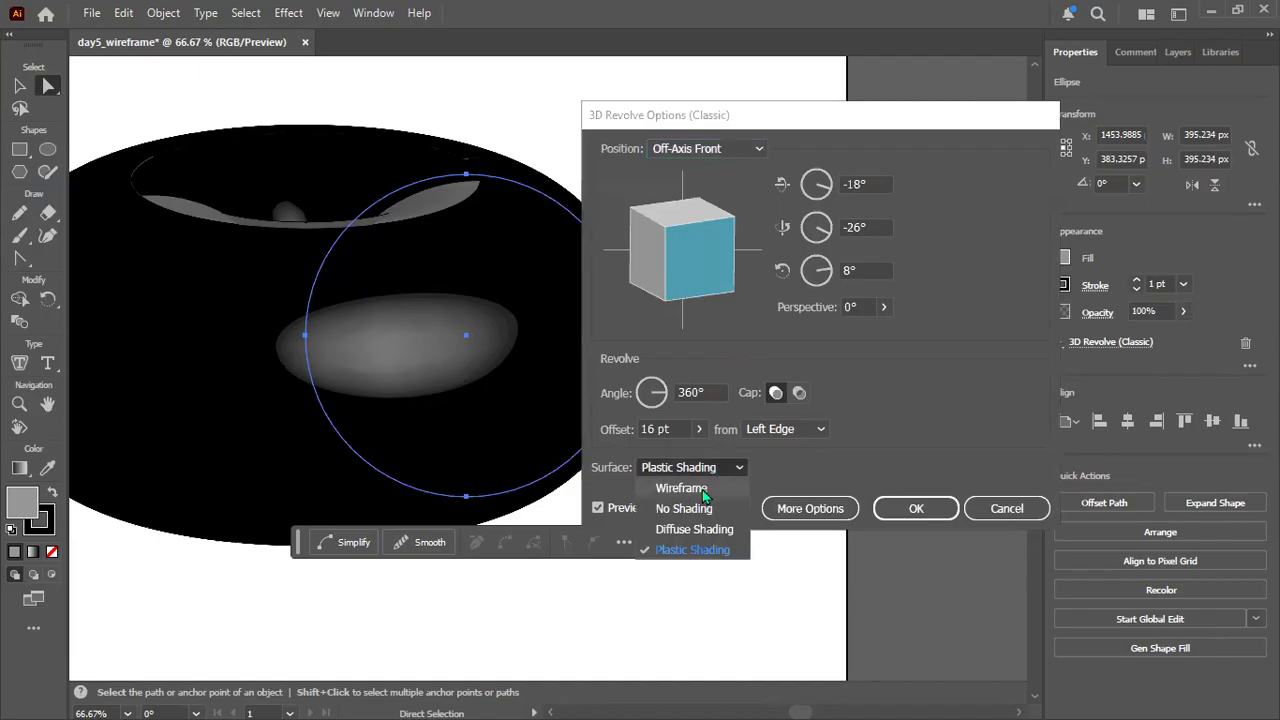
pyautogui.click(702, 489)
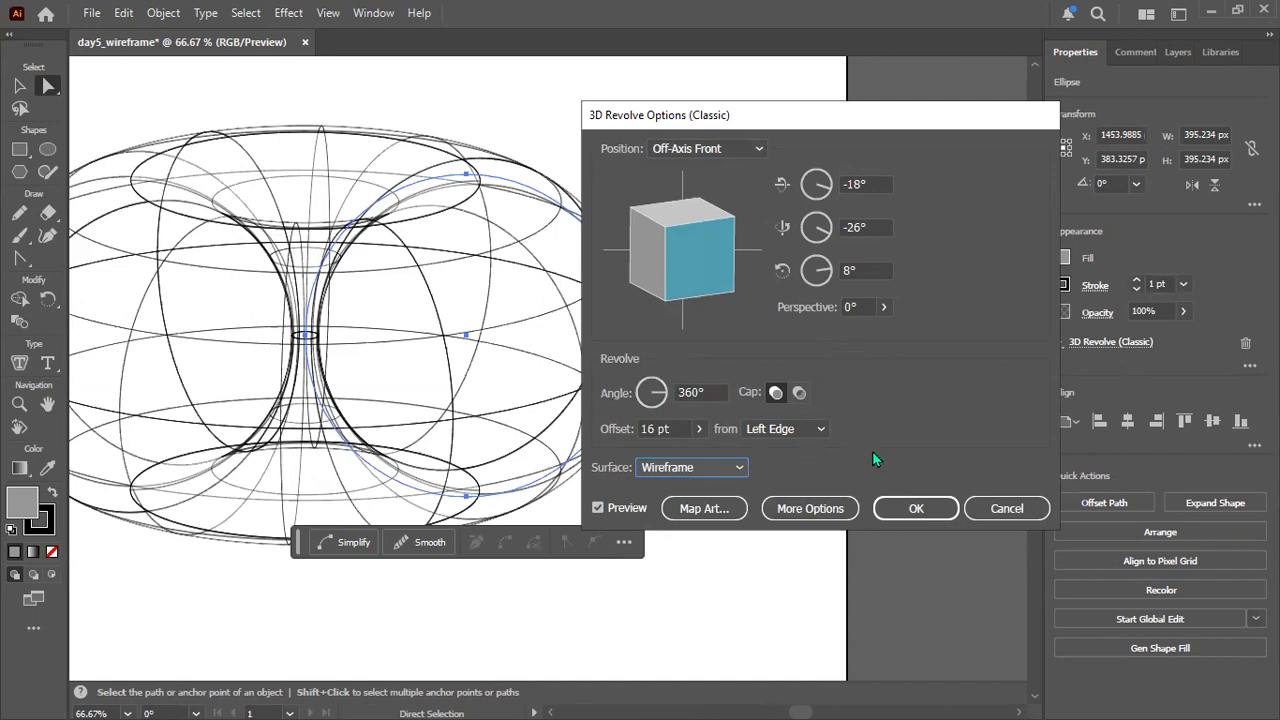
pyautogui.click(914, 510)
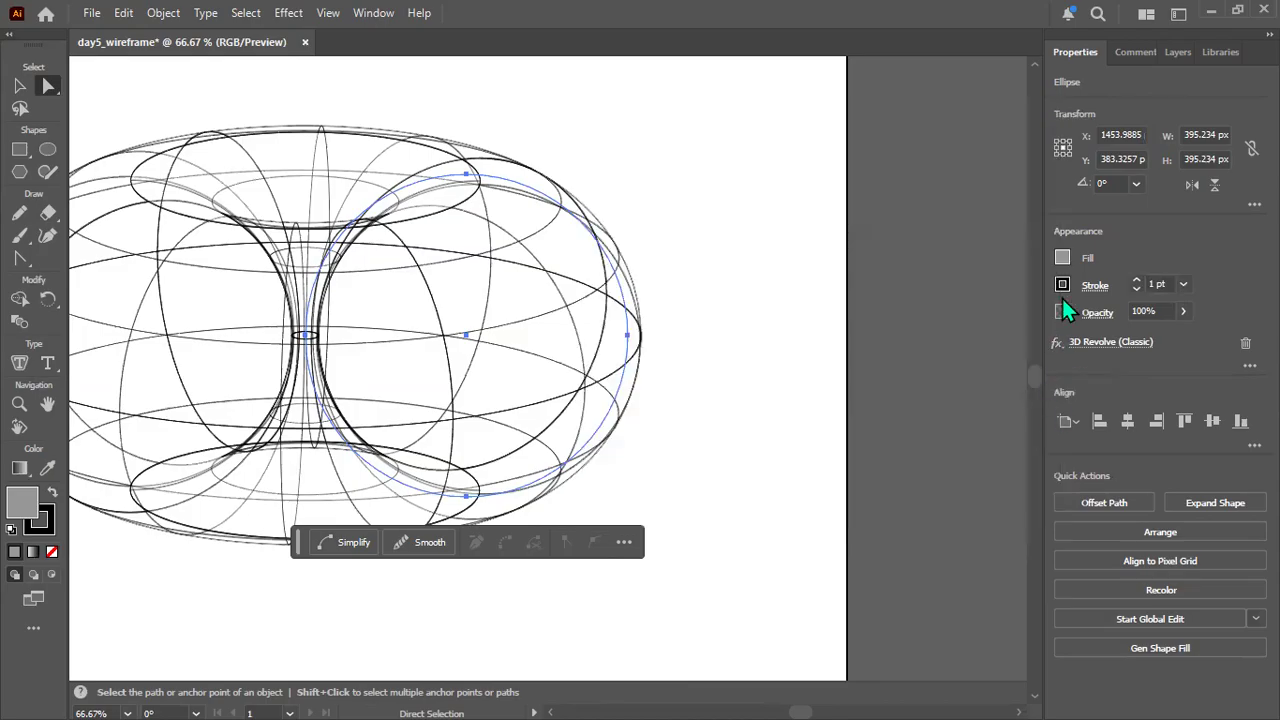
pyautogui.click(1062, 256)
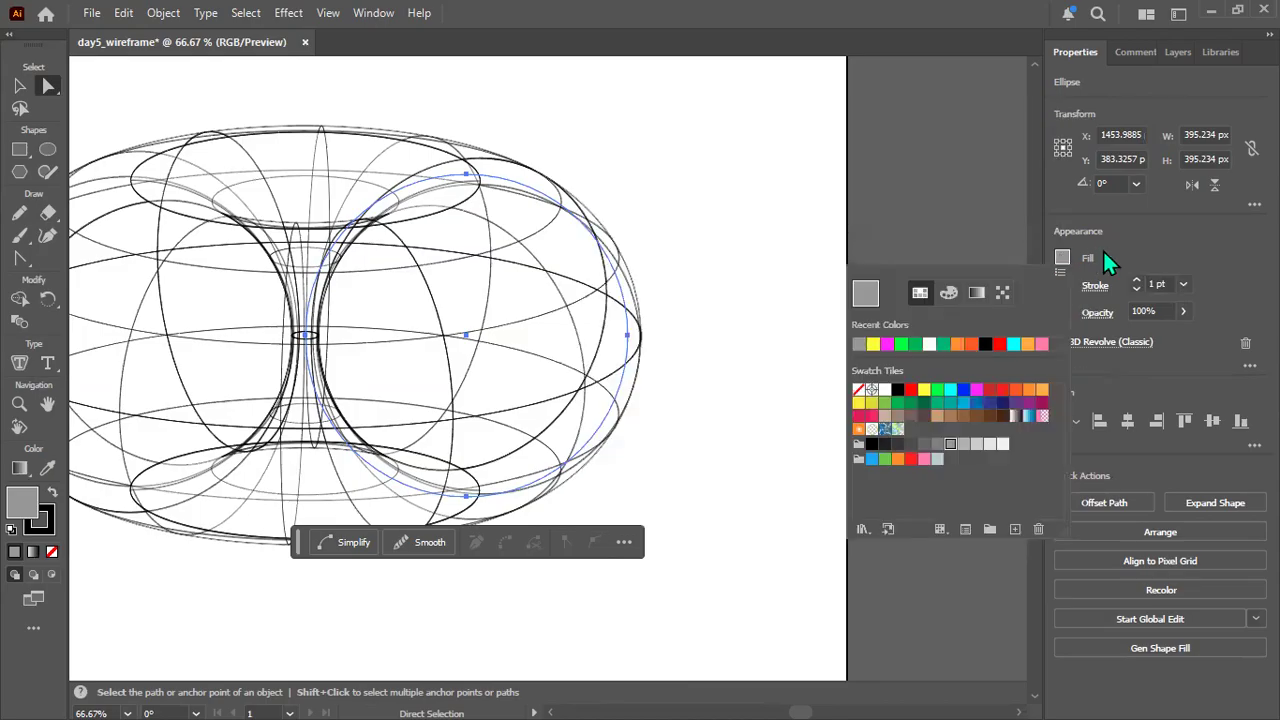
pyautogui.click(1148, 285)
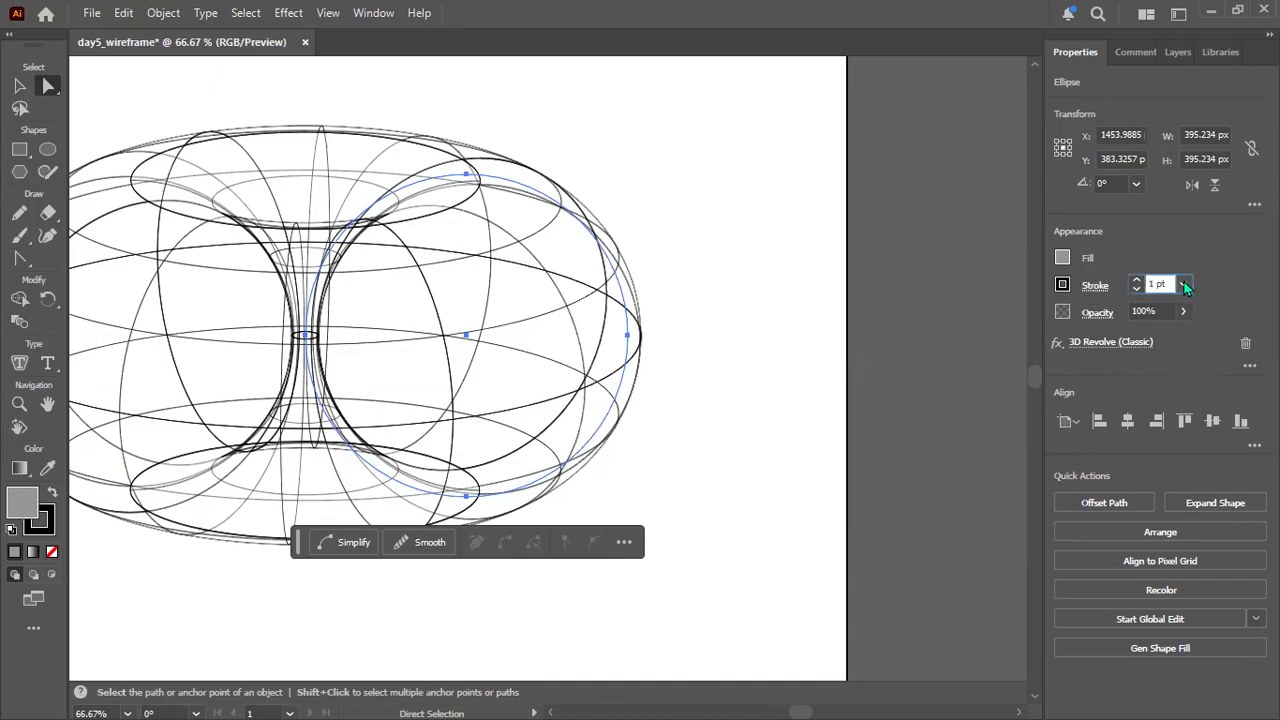
pyautogui.press('Delete')
pyautogui.click(895, 250)
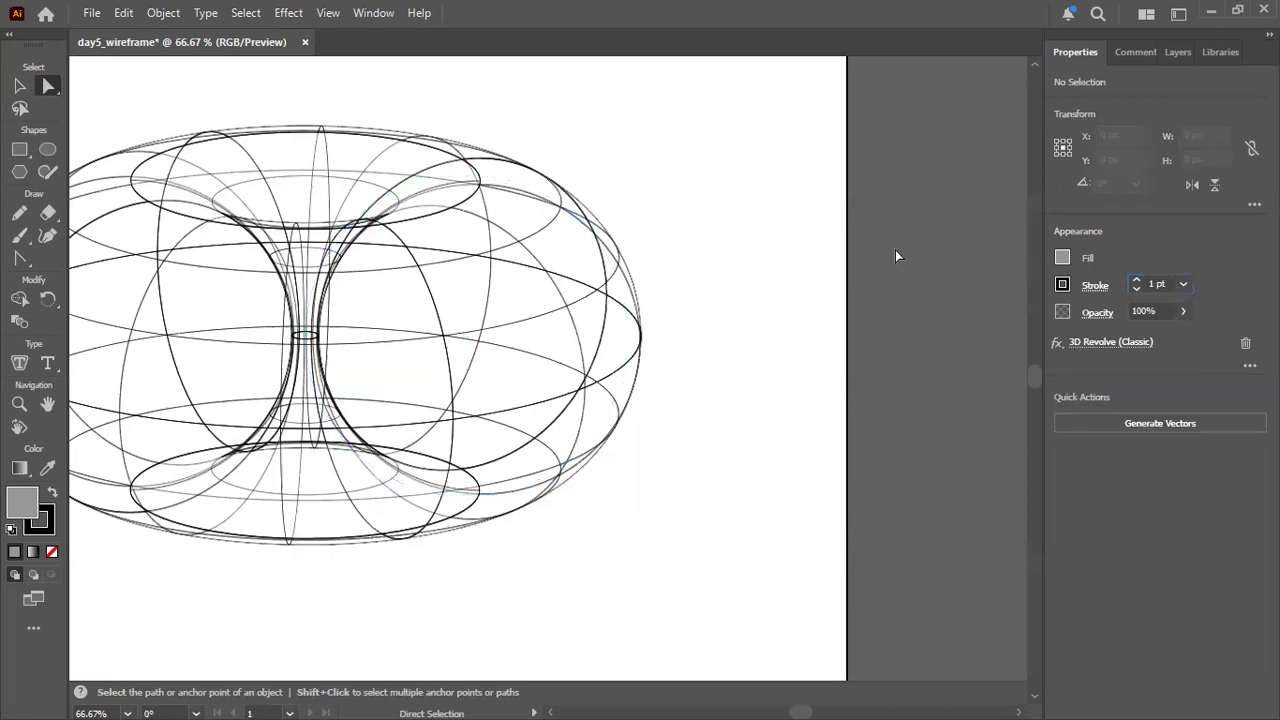
pyautogui.click(312, 283)
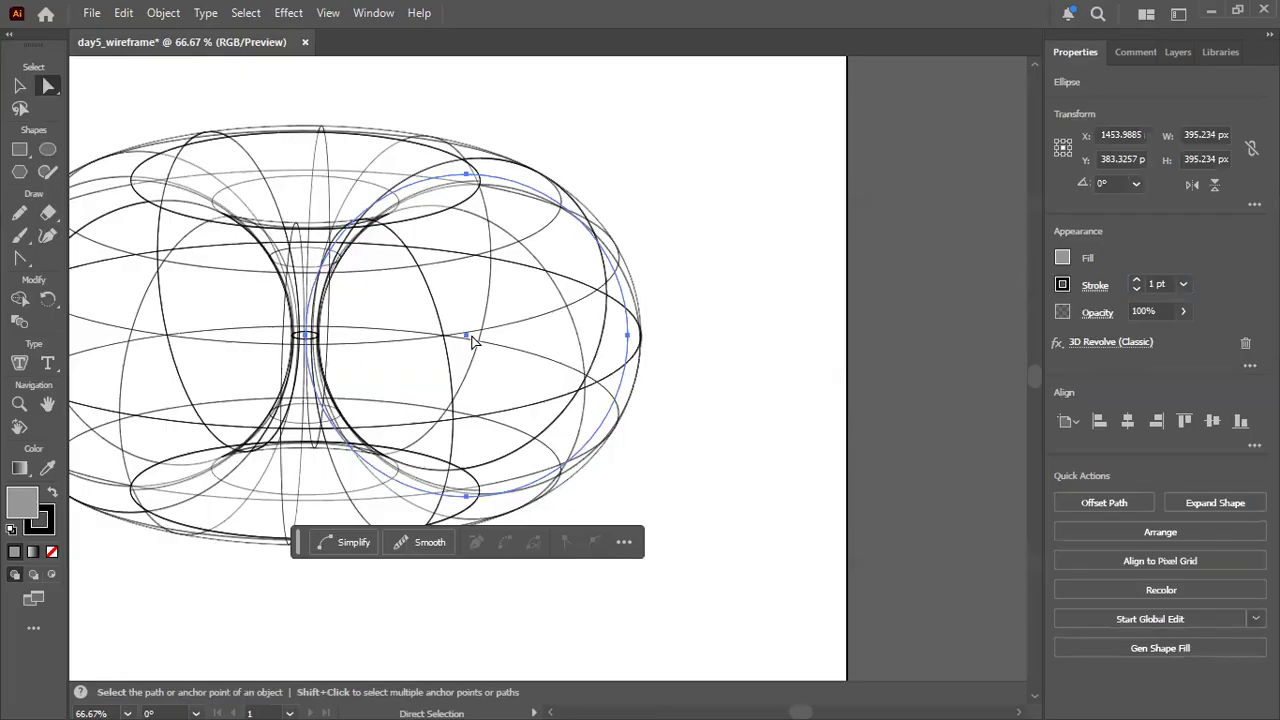
# Undo the 3D Revolve effect to restore the plain grey circle, and deselect it.
pyautogui.hotkey('ctrl', 'z')
pyautogui.press('a')
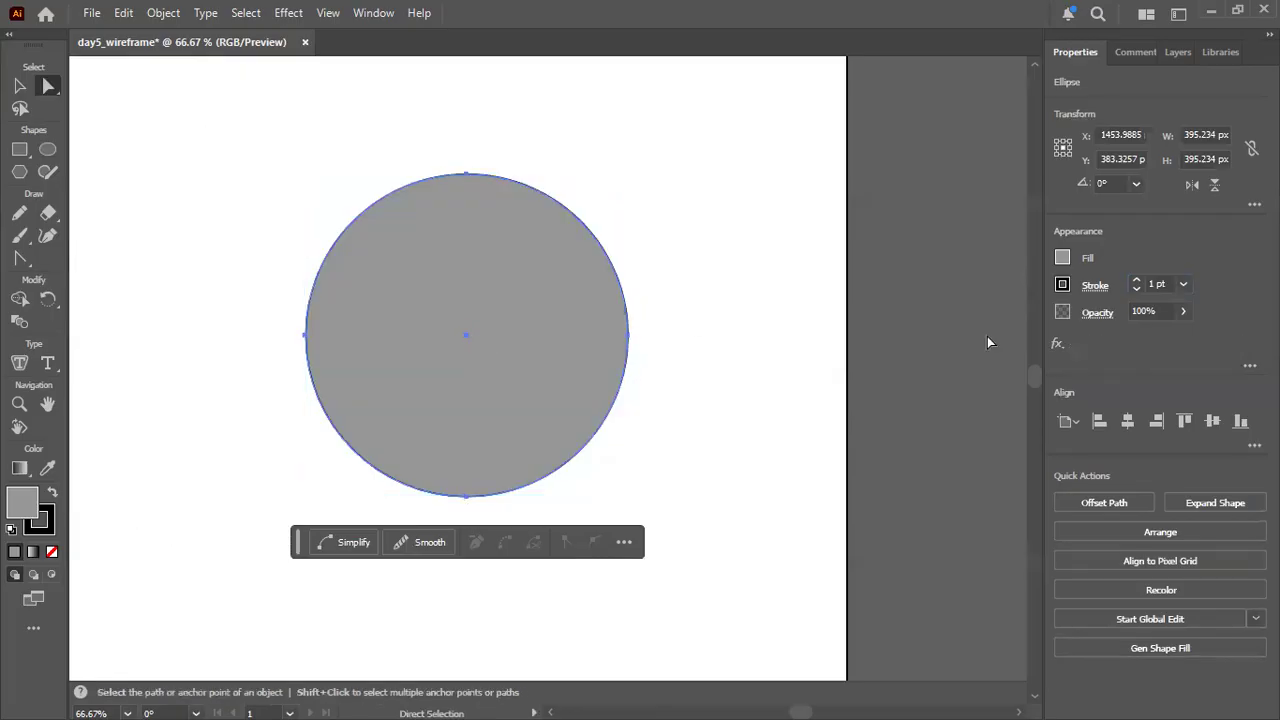
pyautogui.click(988, 343)
pyautogui.click(446, 254)
pyautogui.click(882, 268)
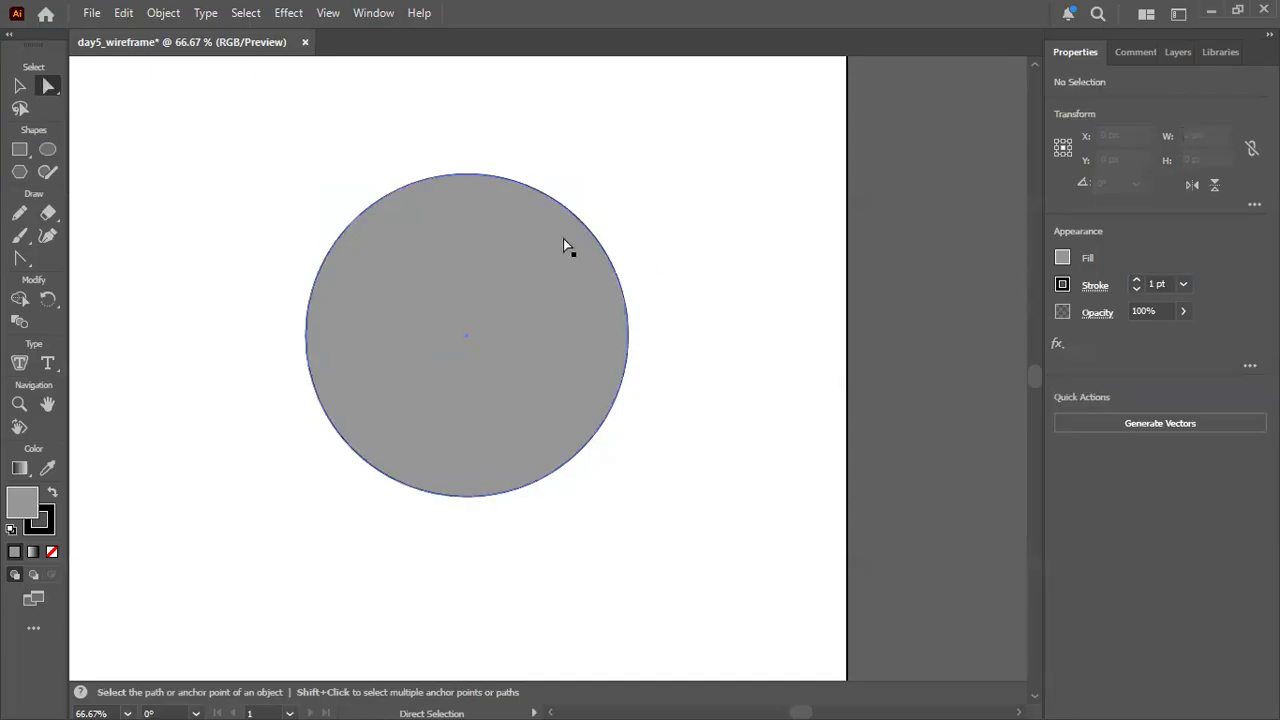
# Delete the grey circle's top anchor point to leave its lower half.
pyautogui.click(468, 250)
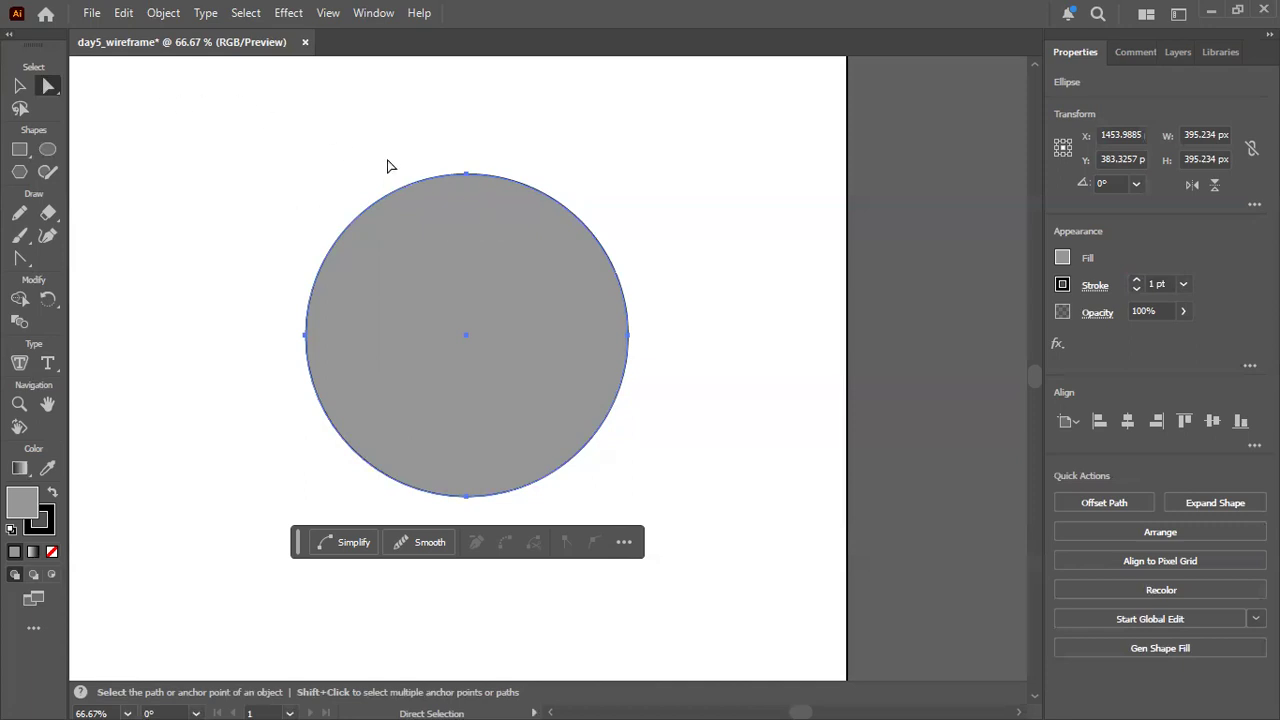
pyautogui.click(470, 176)
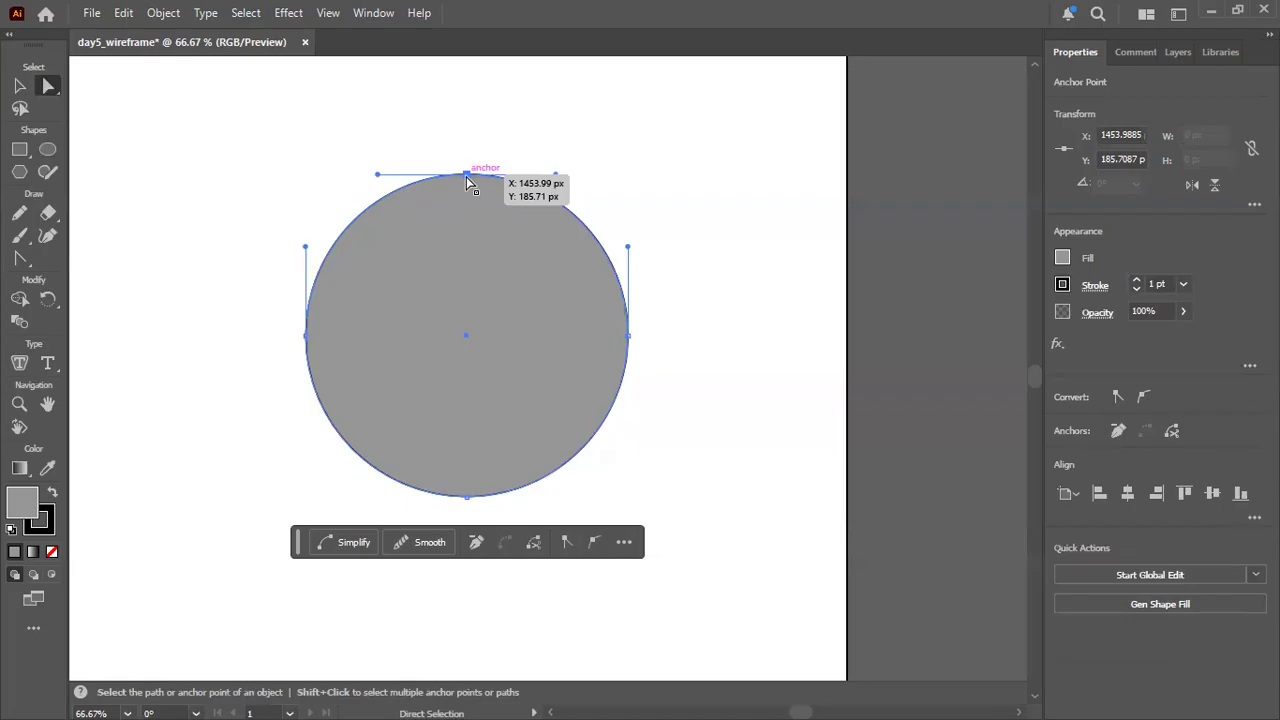
pyautogui.press('Delete')
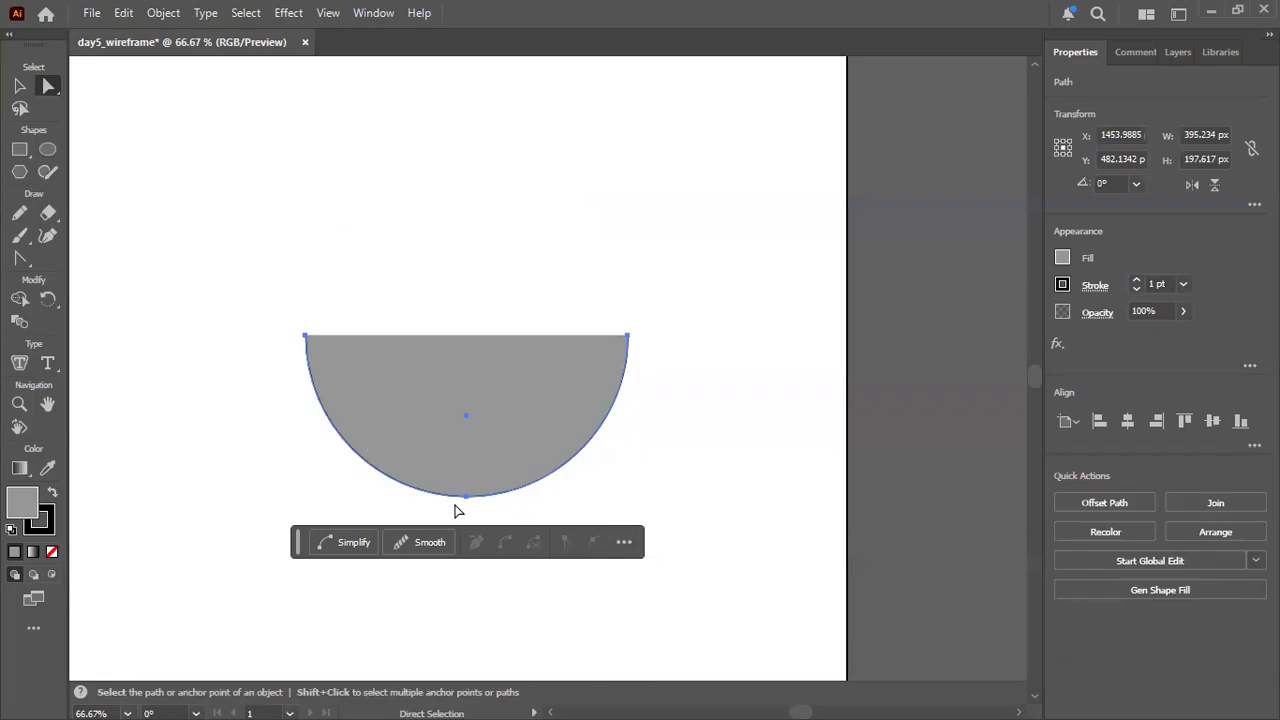
# Try deleting the half circle's bottom anchor point and undo the deletion.
pyautogui.click(467, 496)
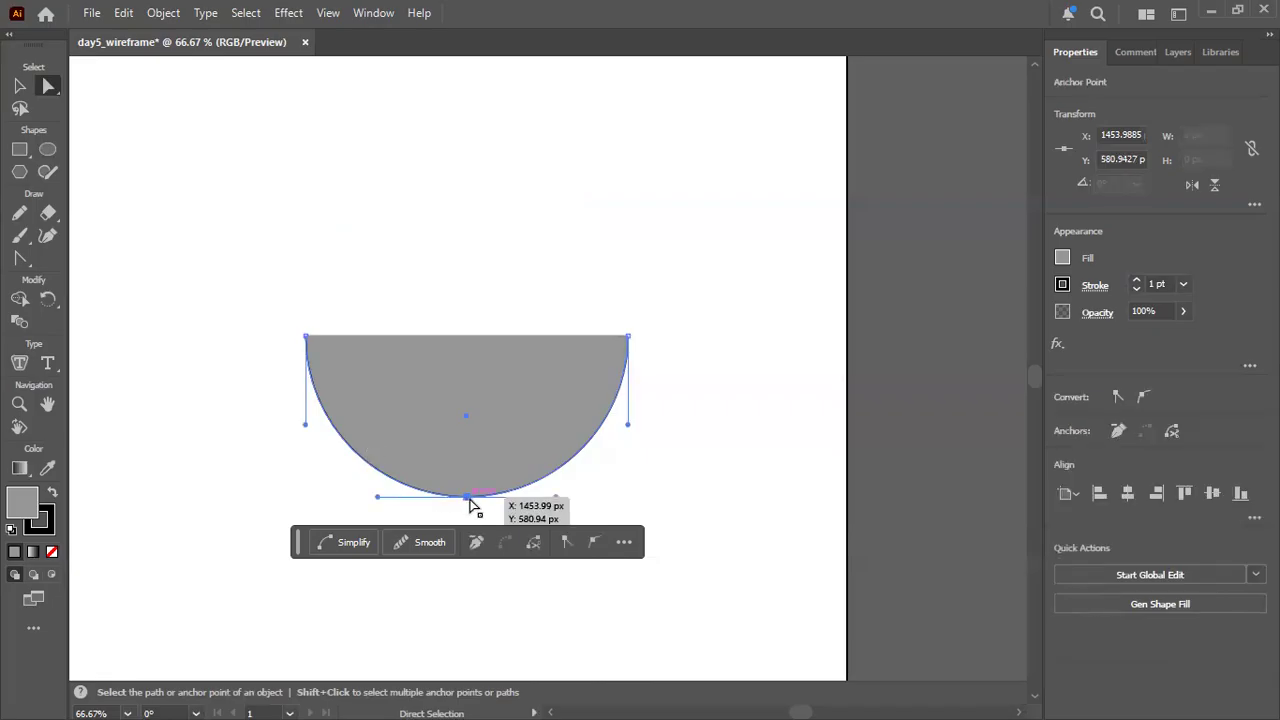
pyautogui.press('Delete')
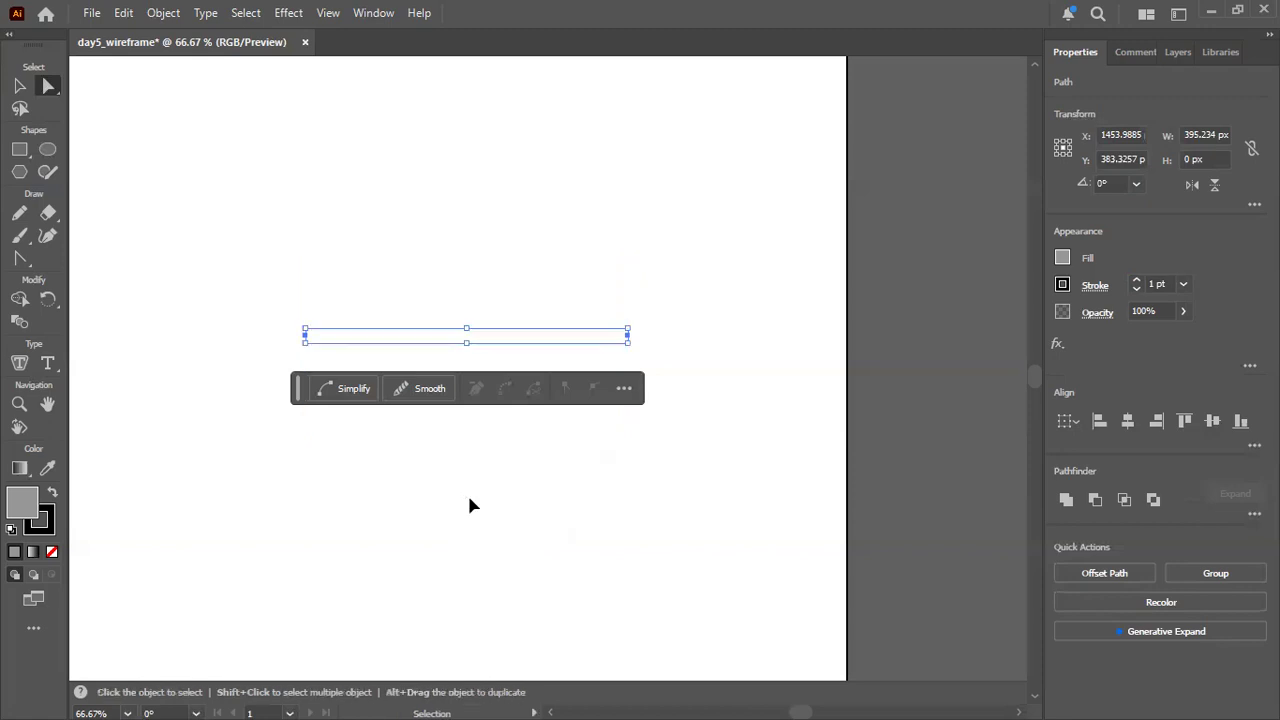
pyautogui.press('ctrl')
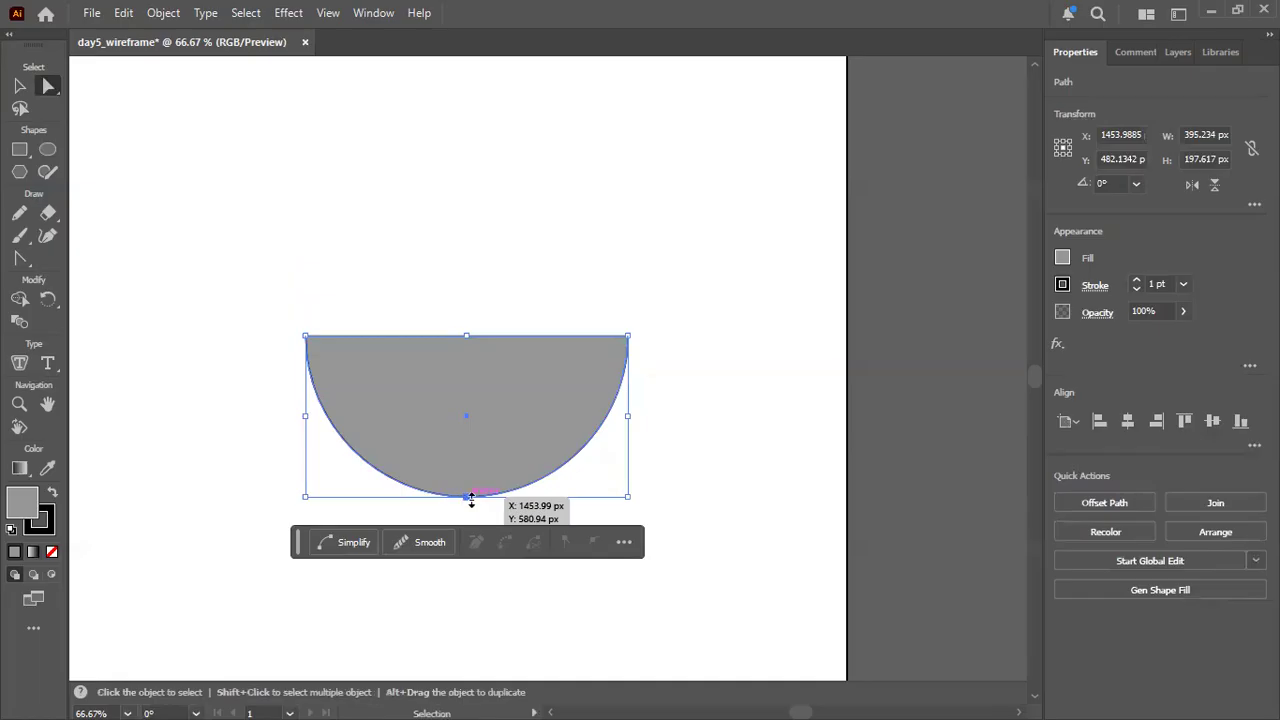
# Undo the deletion of the circle's top anchor point and set the full circle's stroke to 5 pt.
pyautogui.hotkey('ctrl', 'z')
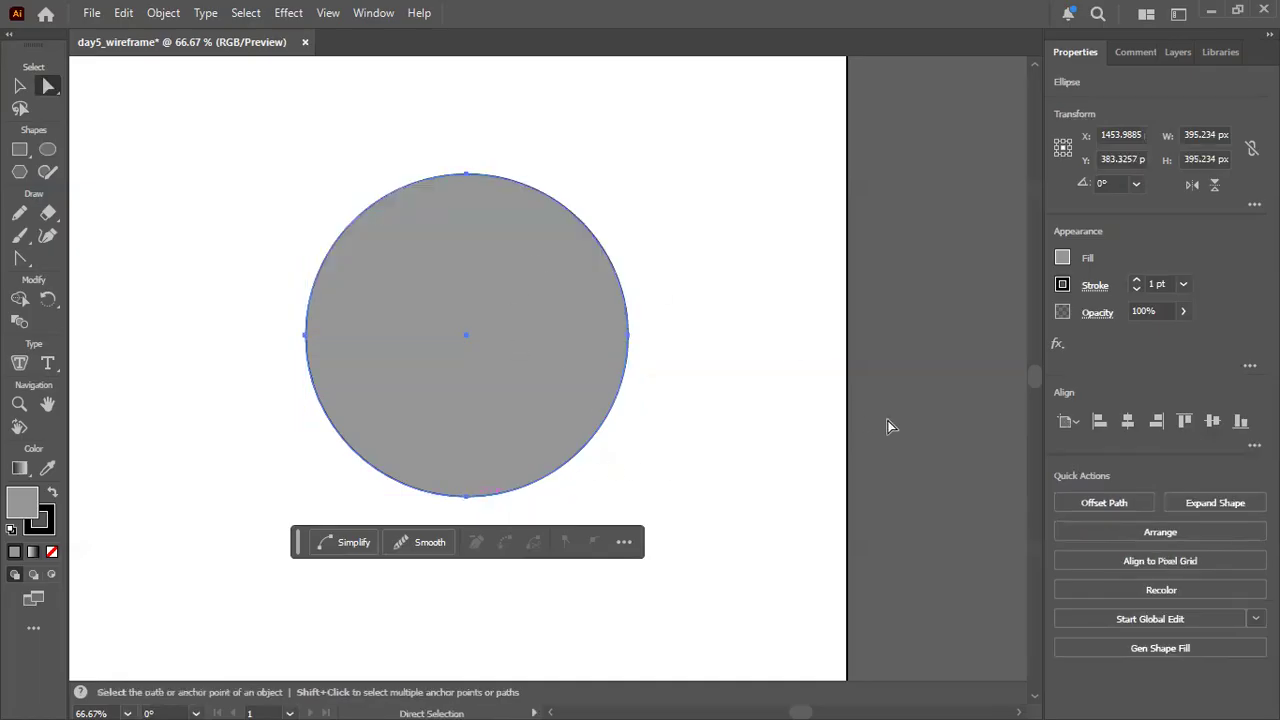
pyautogui.click(1158, 284)
pyautogui.press('Delete')
pyautogui.write('5')
pyautogui.press('Return')
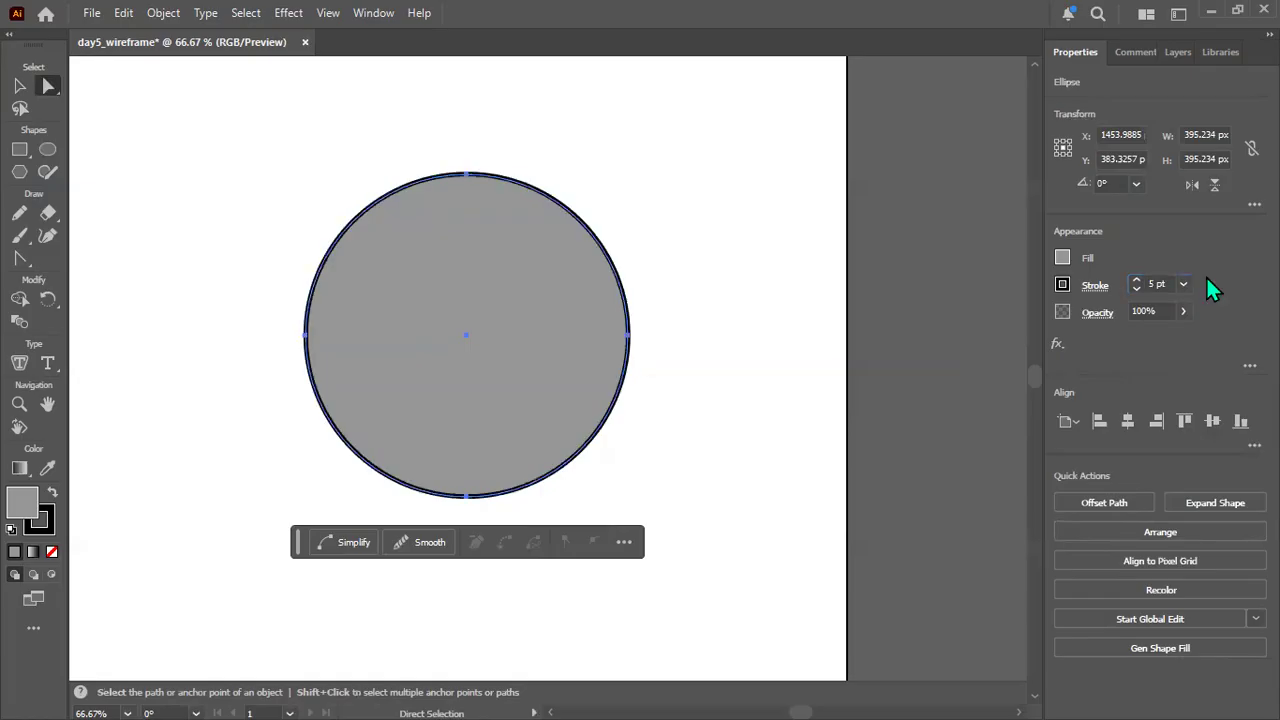
pyautogui.click(906, 287)
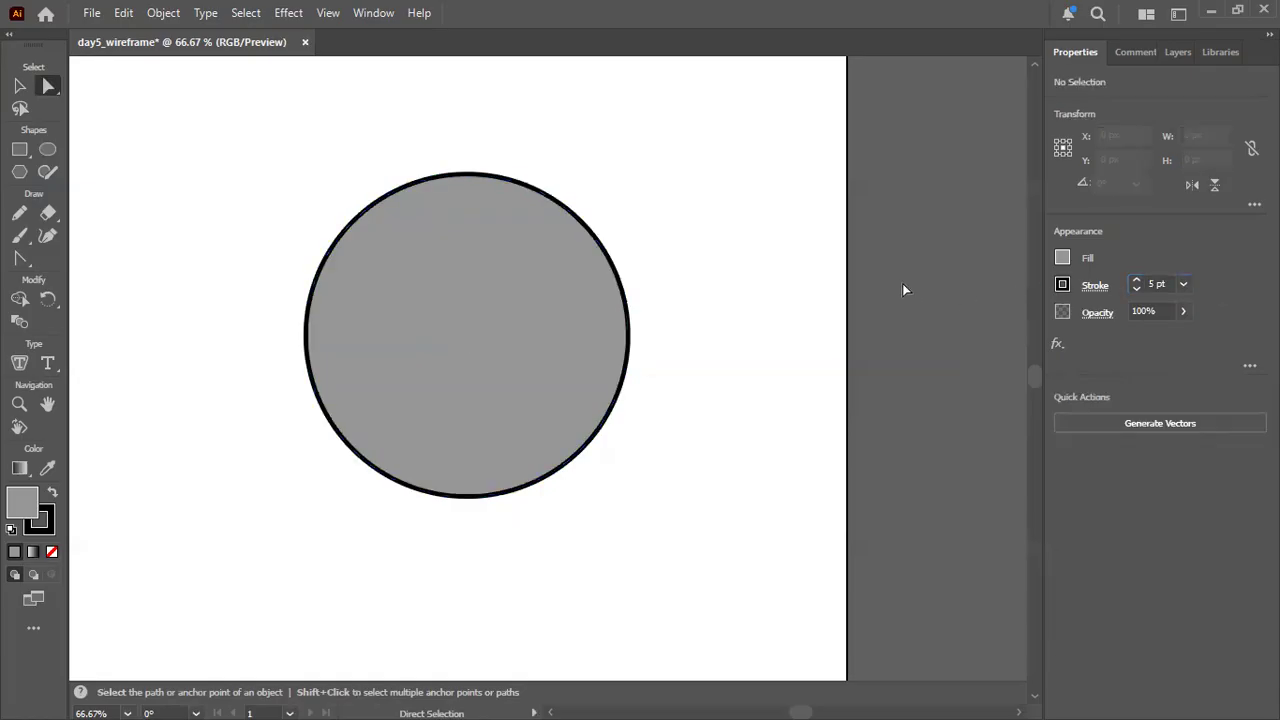
# Delete the outlined circle's top anchor point to leave its lower half.
pyautogui.click(460, 177)
pyautogui.click(466, 175)
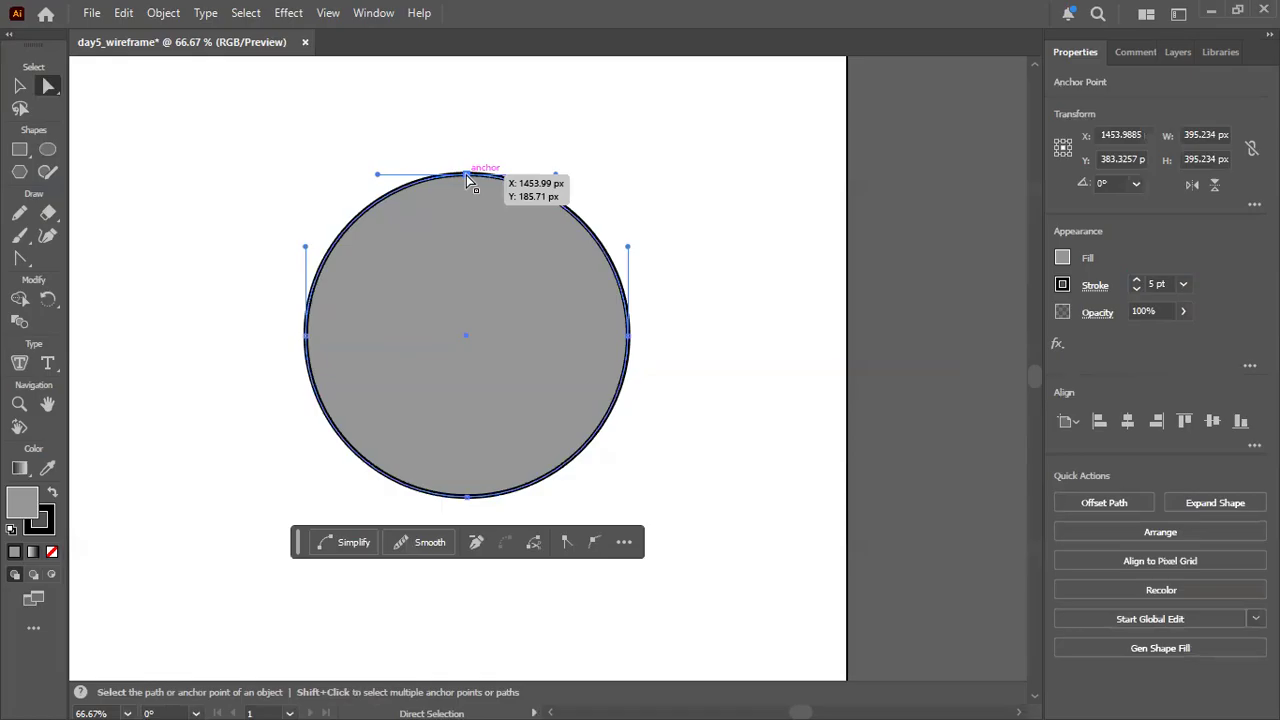
pyautogui.press('Delete')
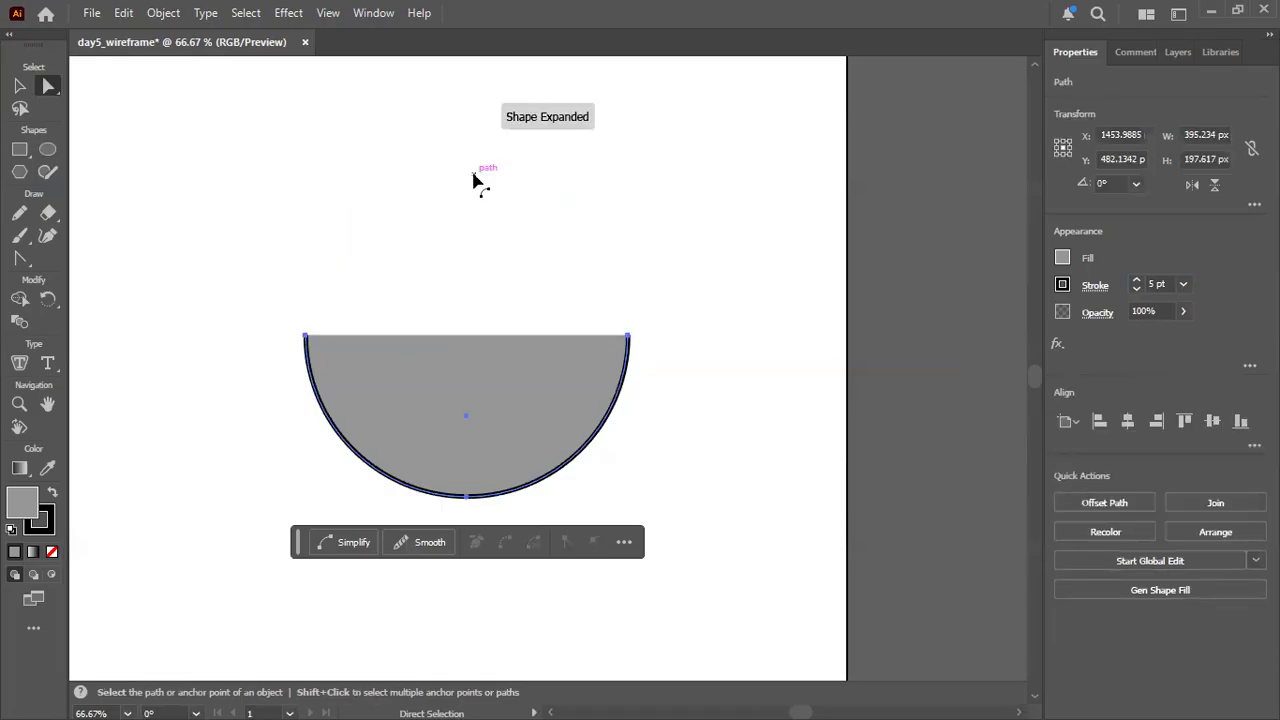
# Try deleting the half circle's bottom anchor point and select the remaining end points.
pyautogui.click(467, 497)
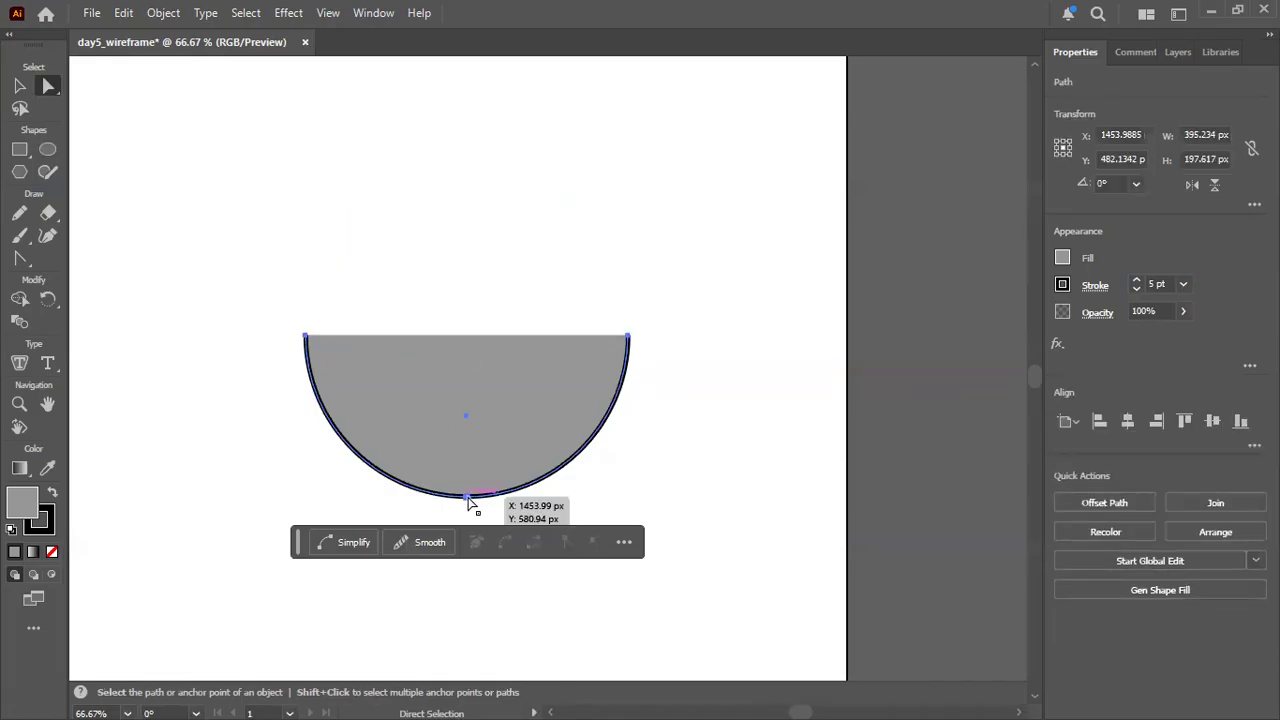
pyautogui.press('Delete')
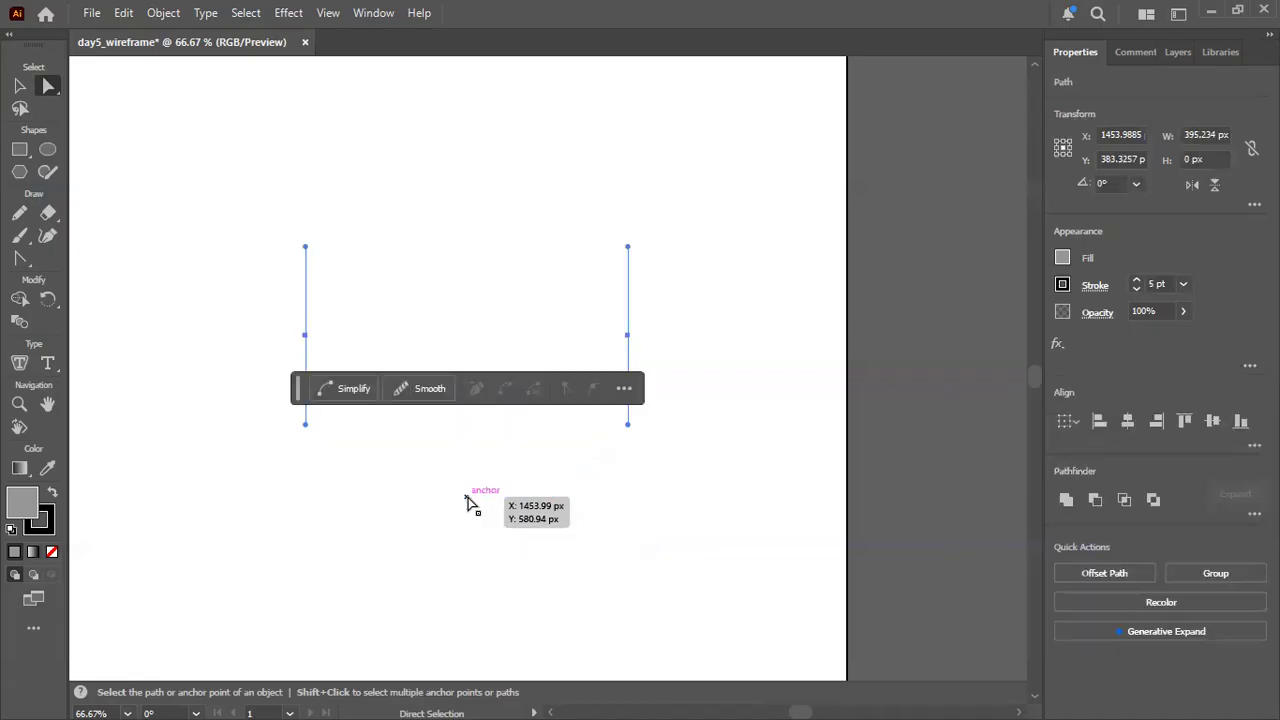
pyautogui.press('Delete')
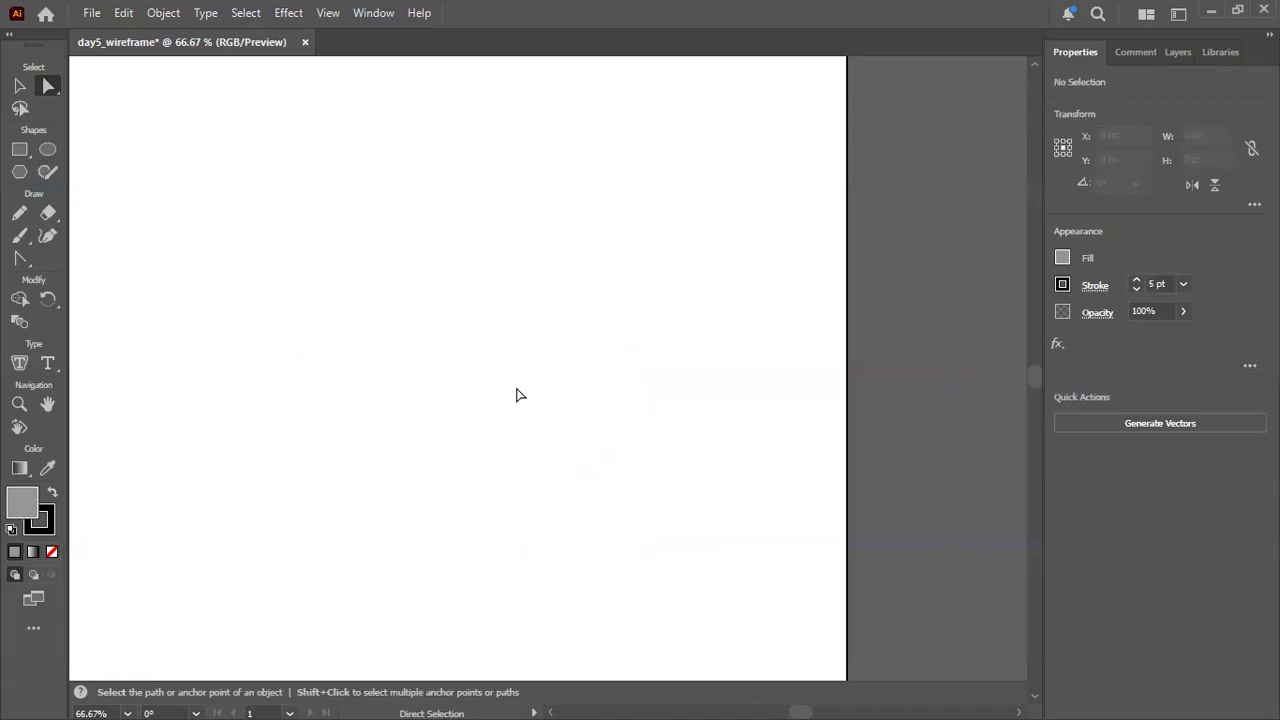
pyautogui.moveTo(307, 215); pyautogui.dragTo(651, 547)
pyautogui.moveTo(230, 158); pyautogui.dragTo(686, 543)
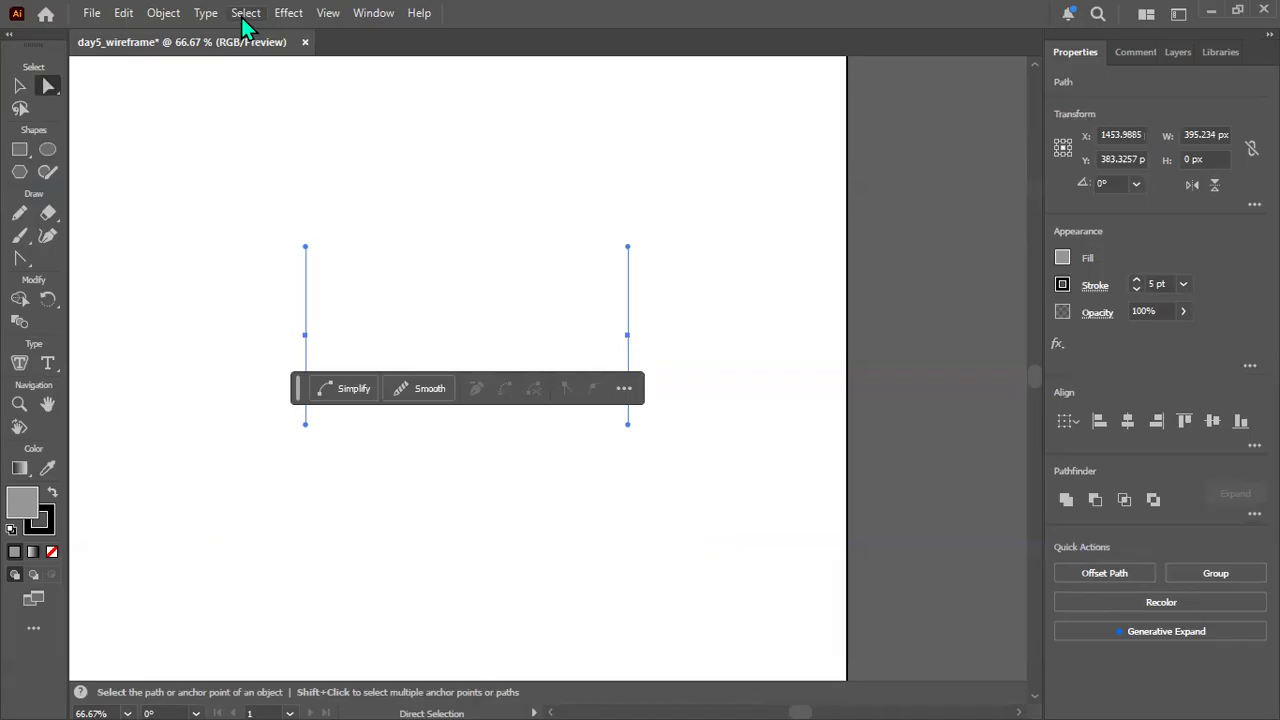
# Try the classic 3D Revolve effect with a Wireframe surface on the remaining end points and cancel it.
pyautogui.click(290, 13)
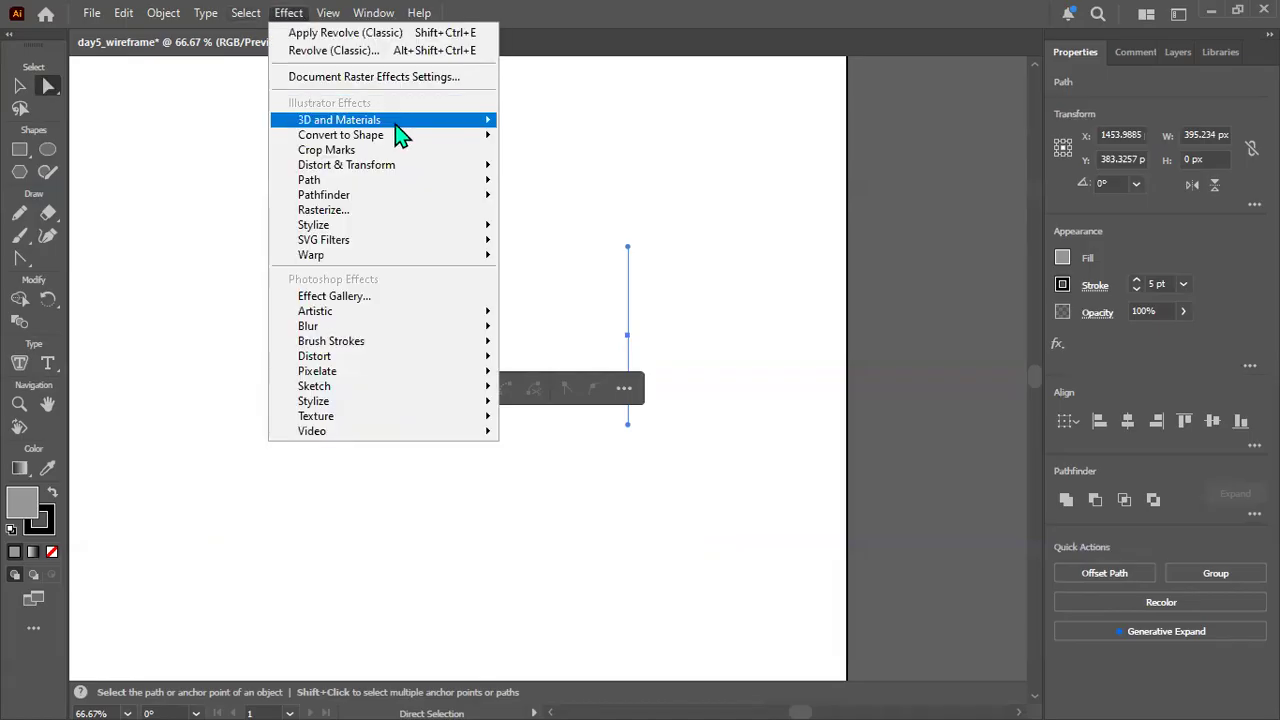
pyautogui.moveTo(400, 128)
pyautogui.moveTo(623, 237)
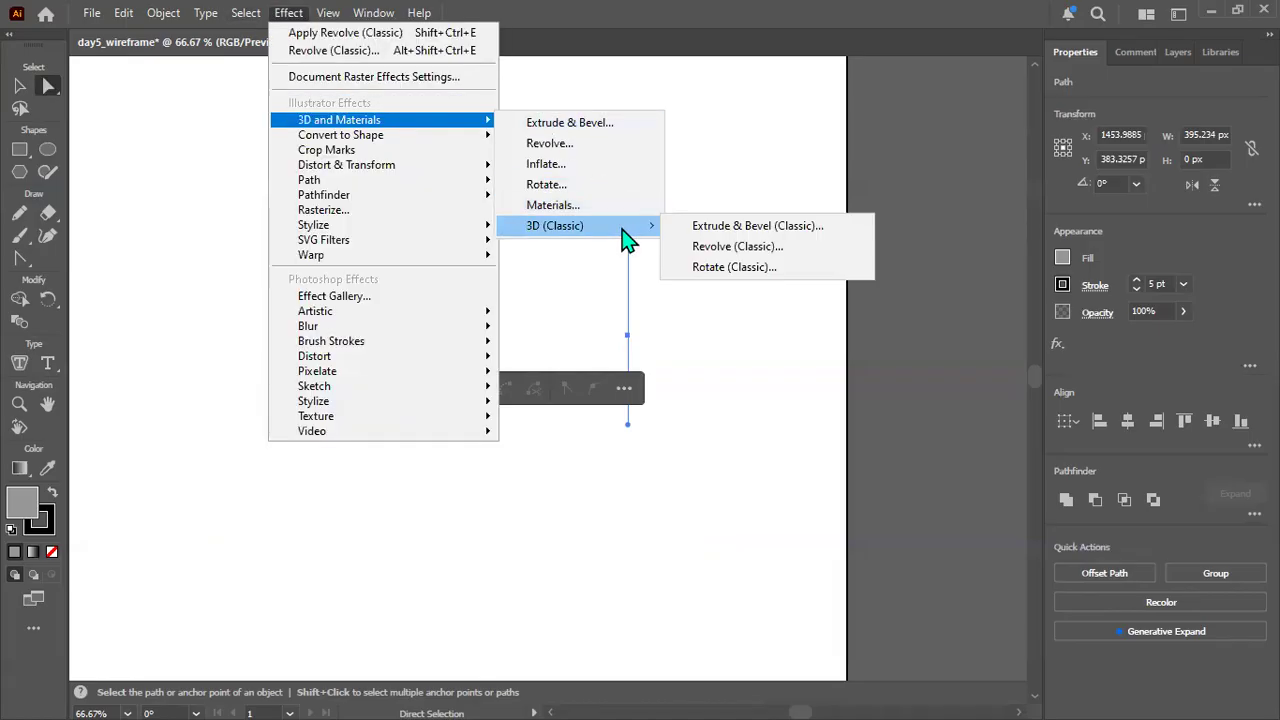
pyautogui.click(791, 260)
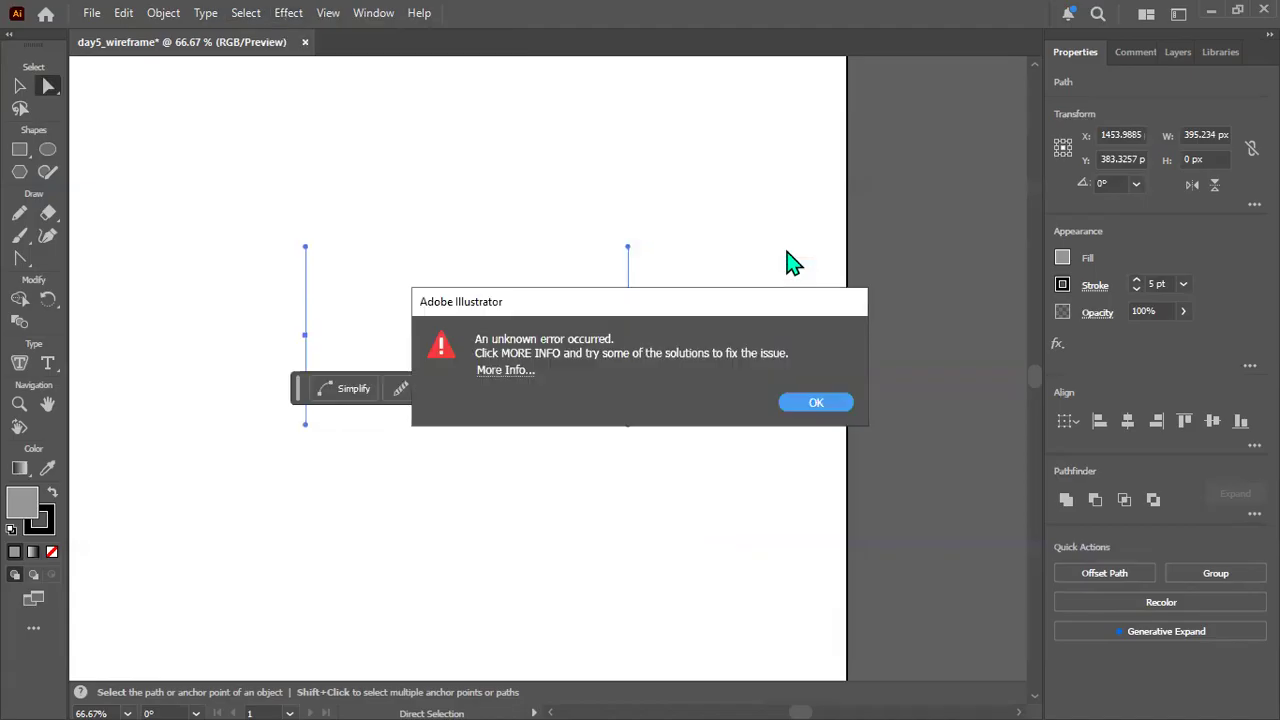
pyautogui.click(810, 403)
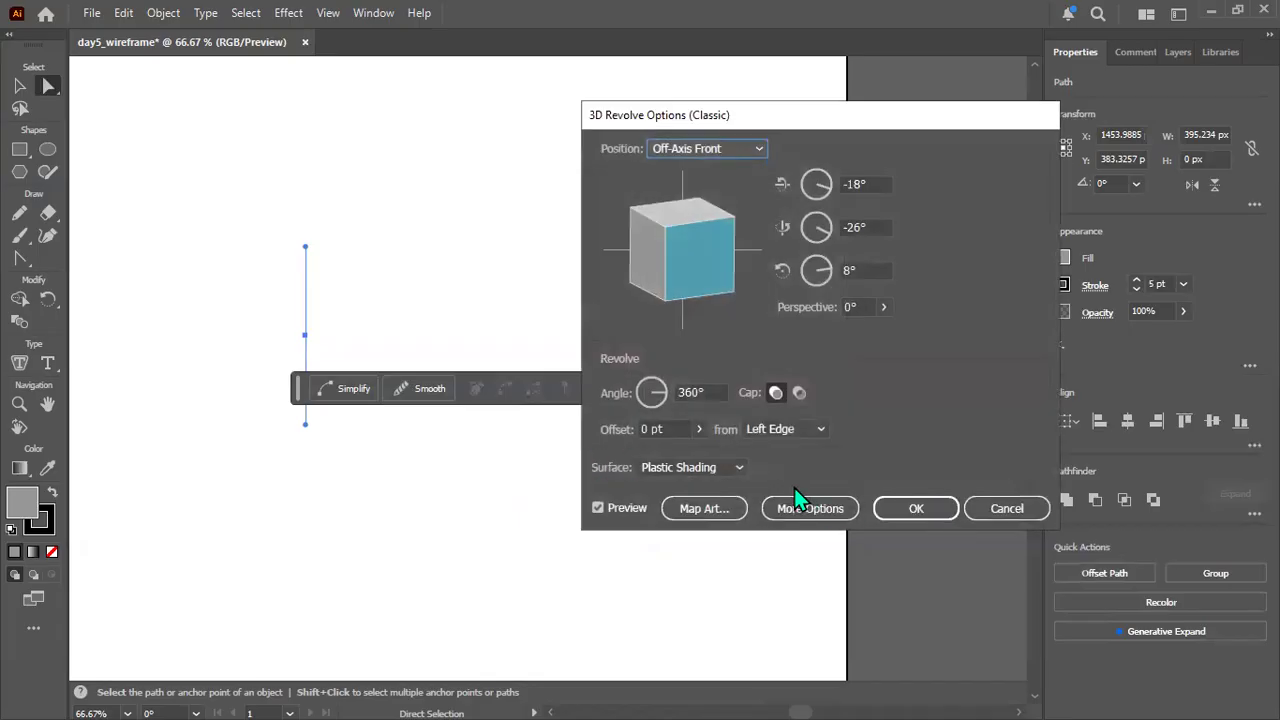
pyautogui.click(735, 469)
pyautogui.click(693, 488)
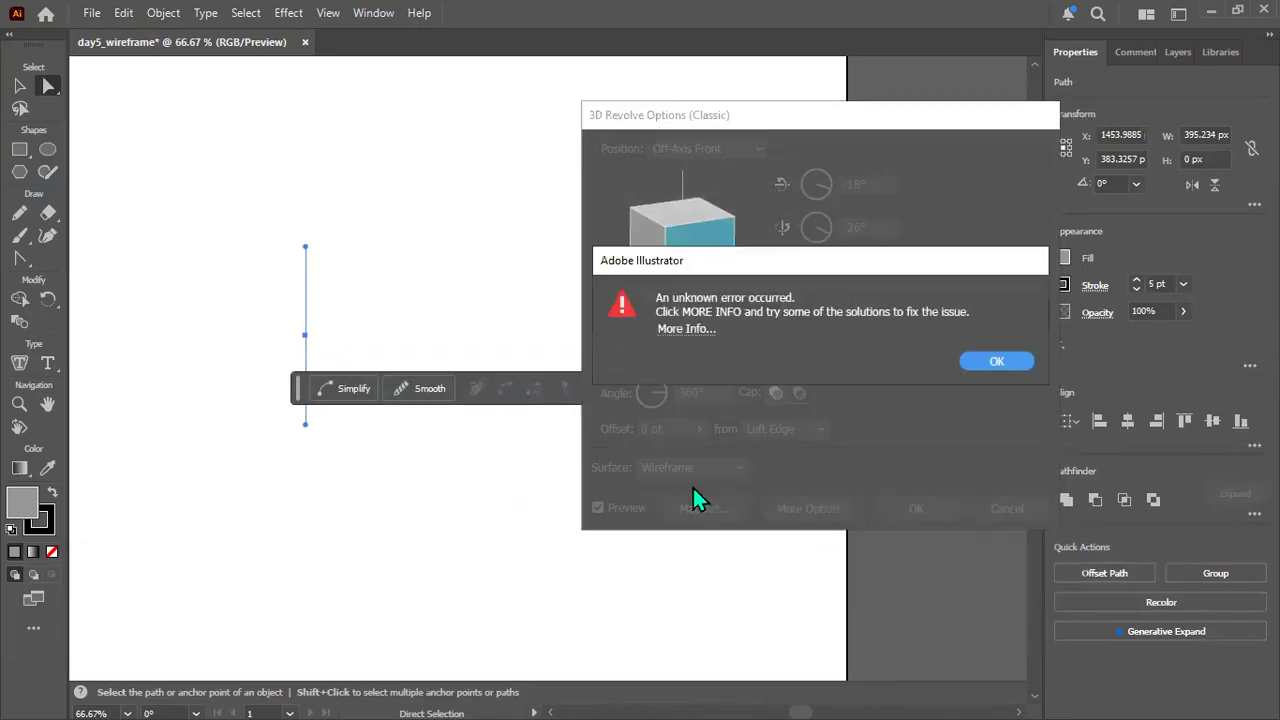
pyautogui.click(997, 362)
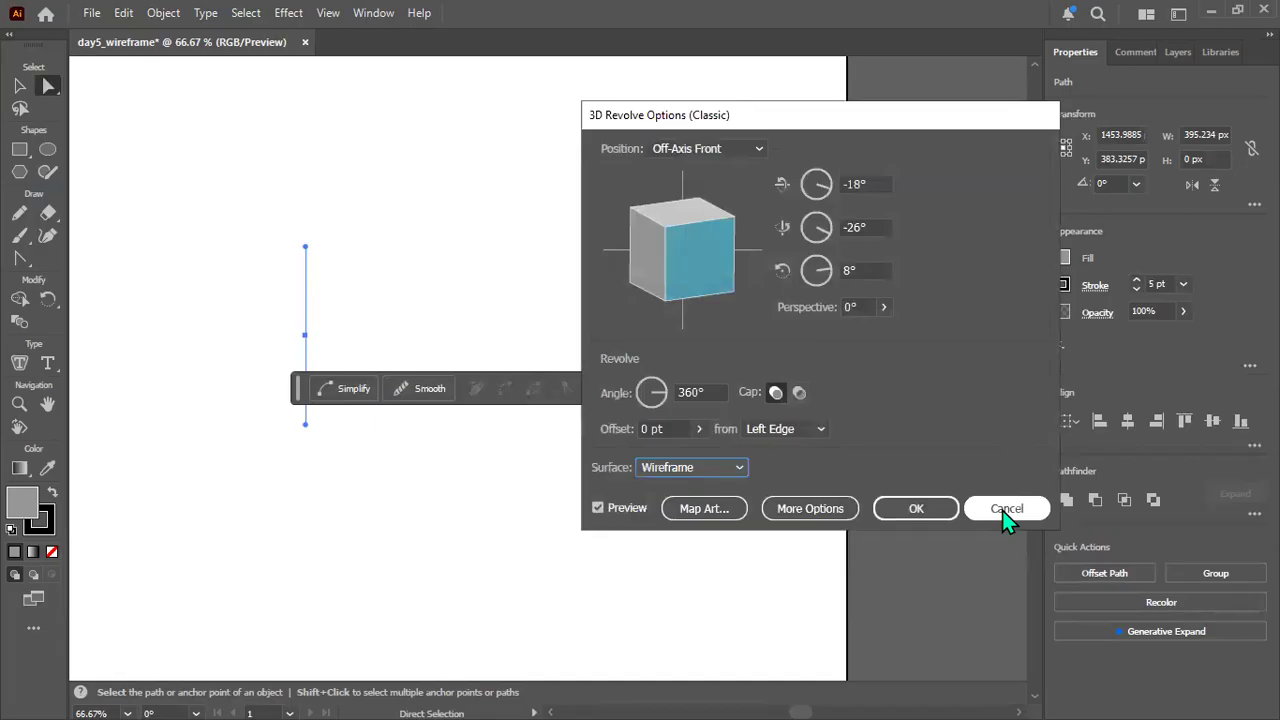
pyautogui.click(1006, 508)
# Undo the deletion of the bottom anchor point to restore the half circle, and deselect it.
pyautogui.click(787, 393)
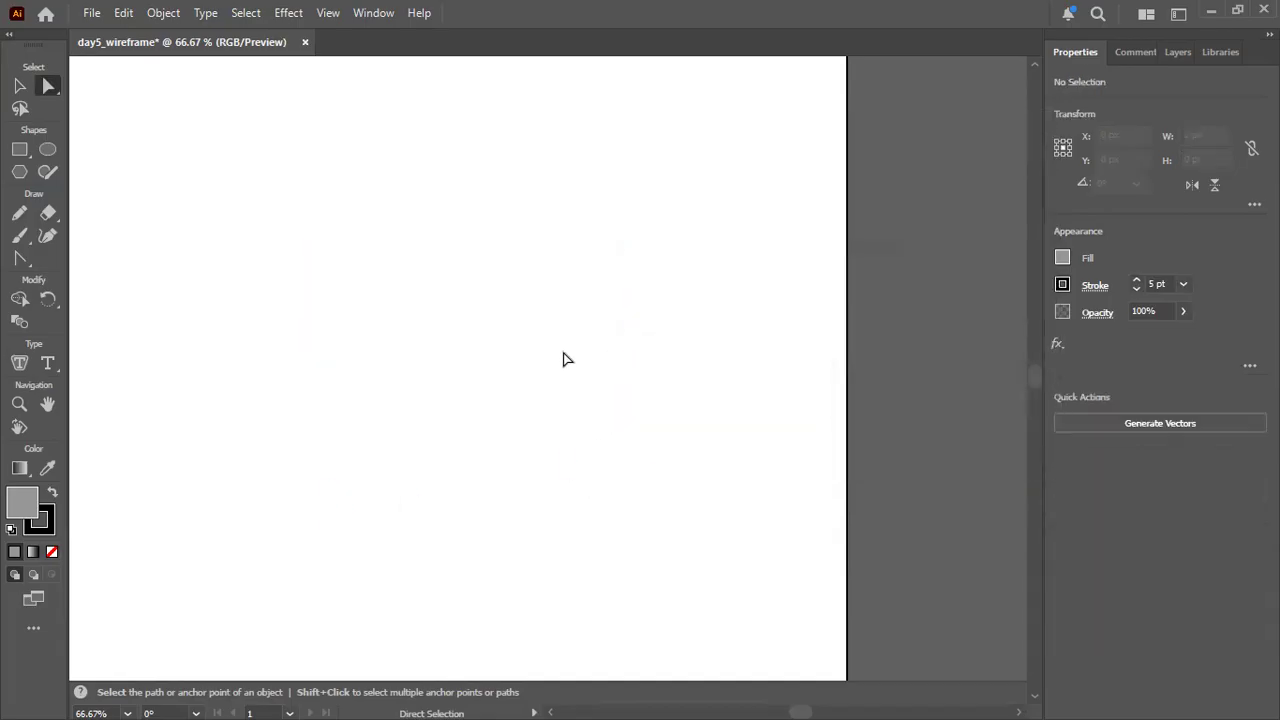
pyautogui.hotkey('ctrl', 'z')
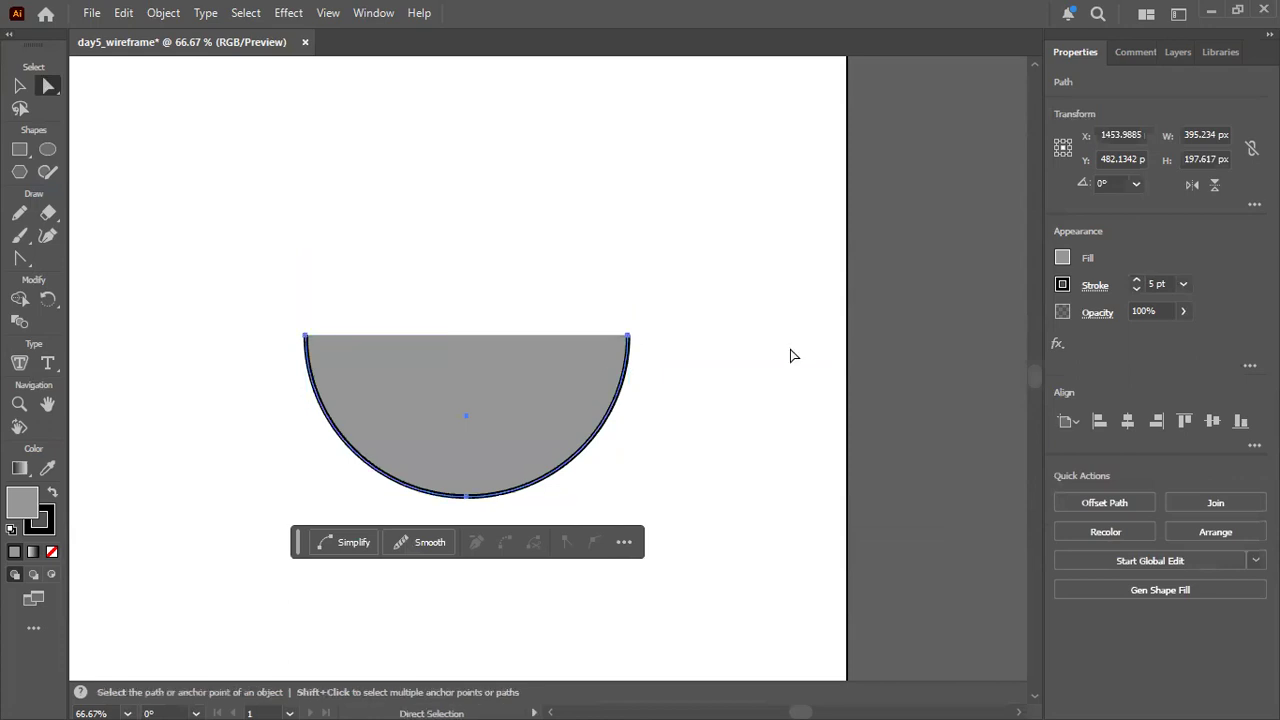
pyautogui.click(791, 354)
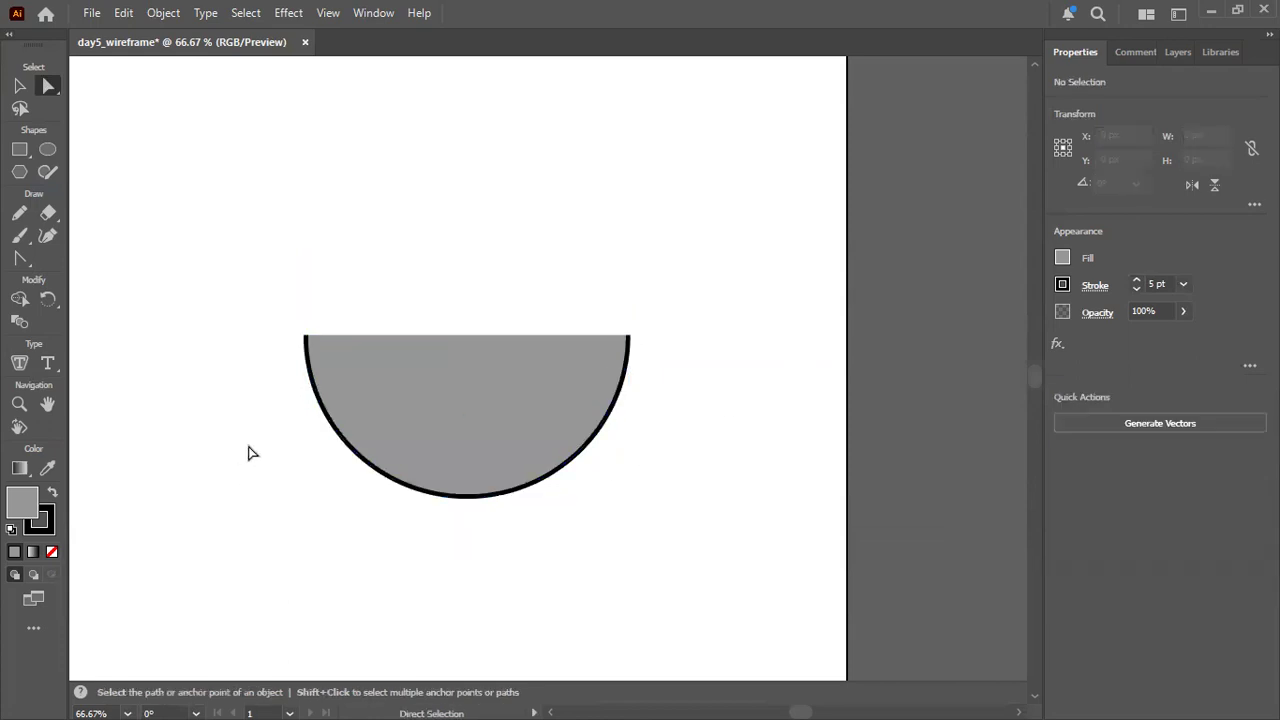
# Preview the classic 3D Revolve effect on the grey-filled half circle and cancel it.
pyautogui.click(361, 354)
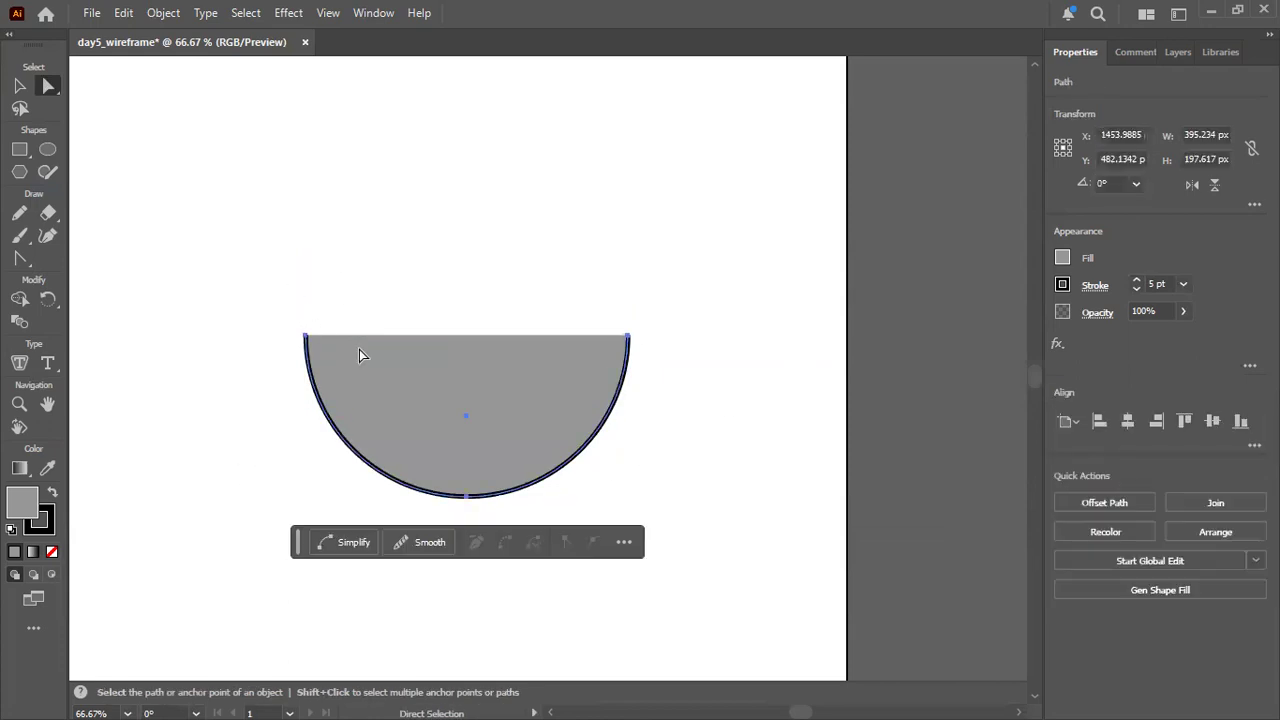
pyautogui.click(296, 13)
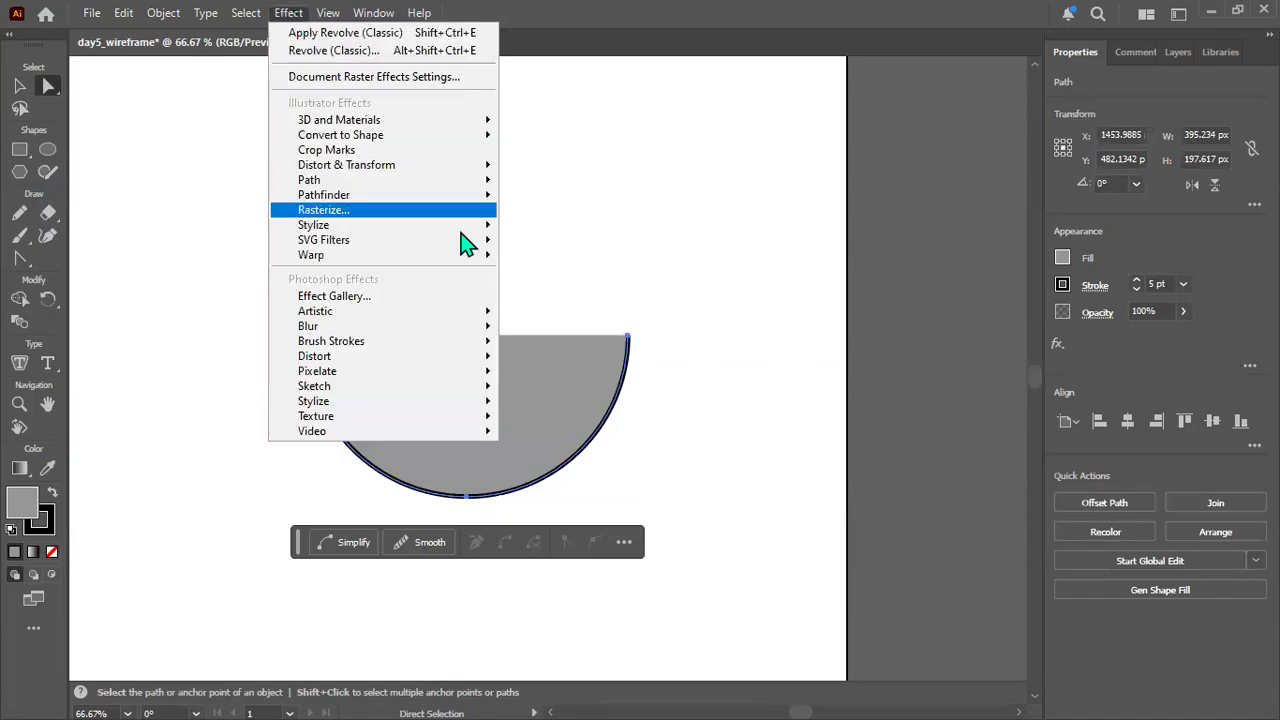
pyautogui.moveTo(478, 121)
pyautogui.moveTo(623, 228)
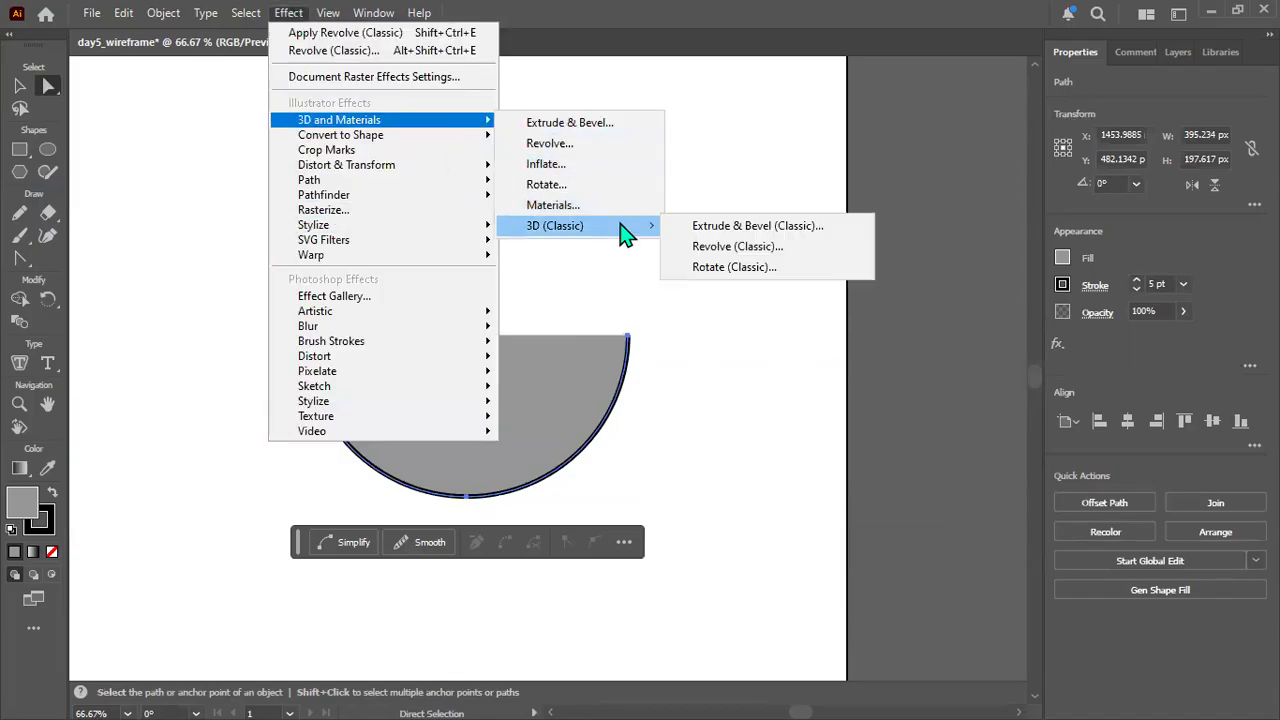
pyautogui.click(781, 256)
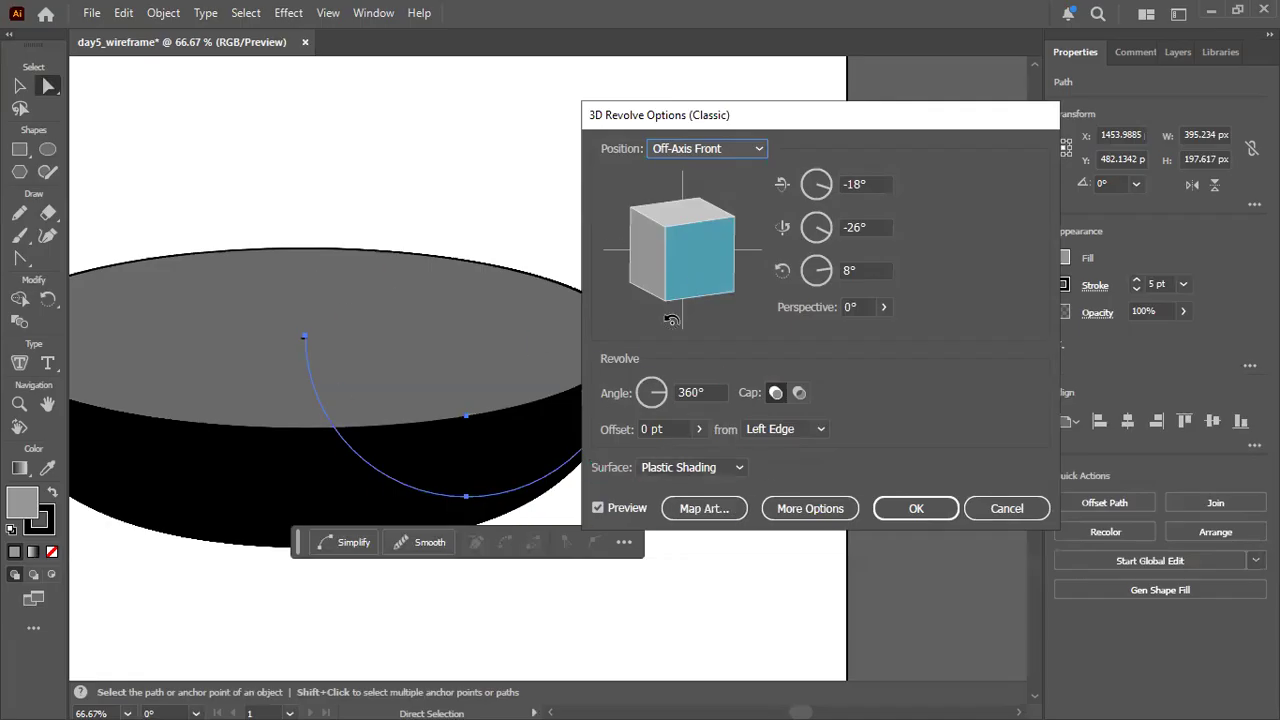
pyautogui.click(1005, 509)
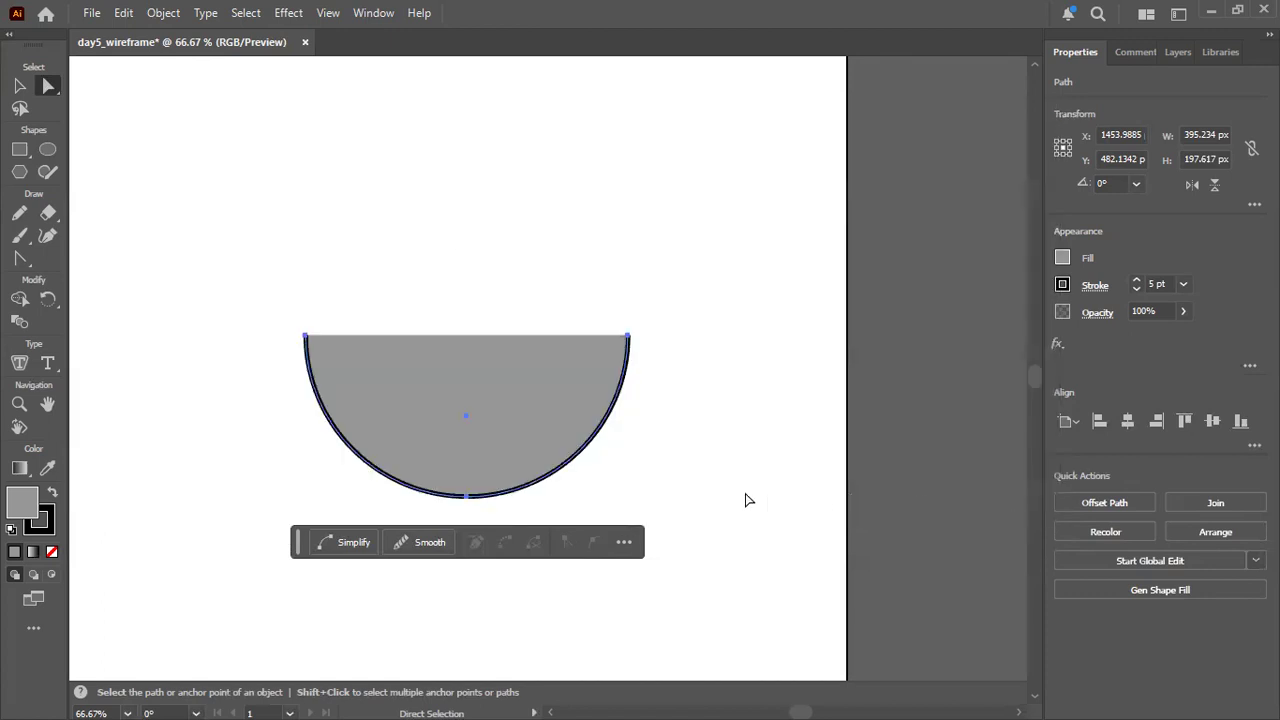
# Try deleting the half circle's right anchor point and undo the deletion.
pyautogui.click(629, 337)
pyautogui.press('Delete')
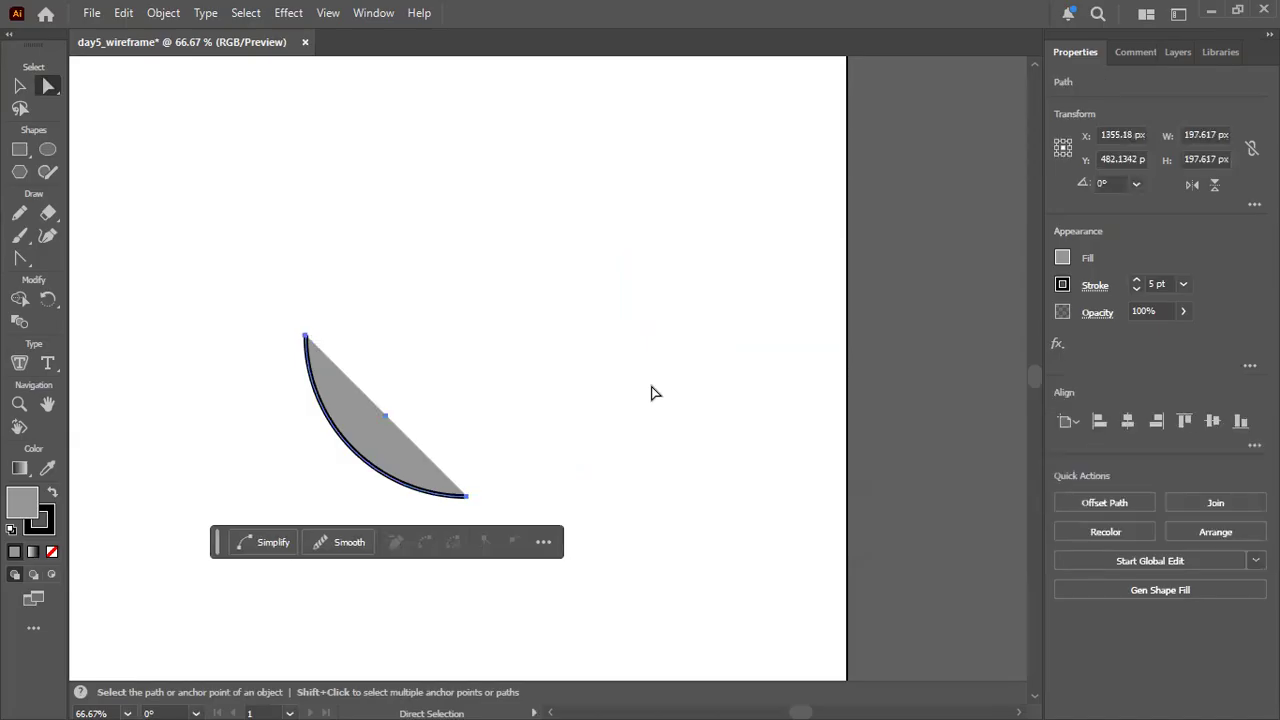
pyautogui.click(543, 409)
pyautogui.click(381, 457)
pyautogui.hotkey('ctrl', 'z')
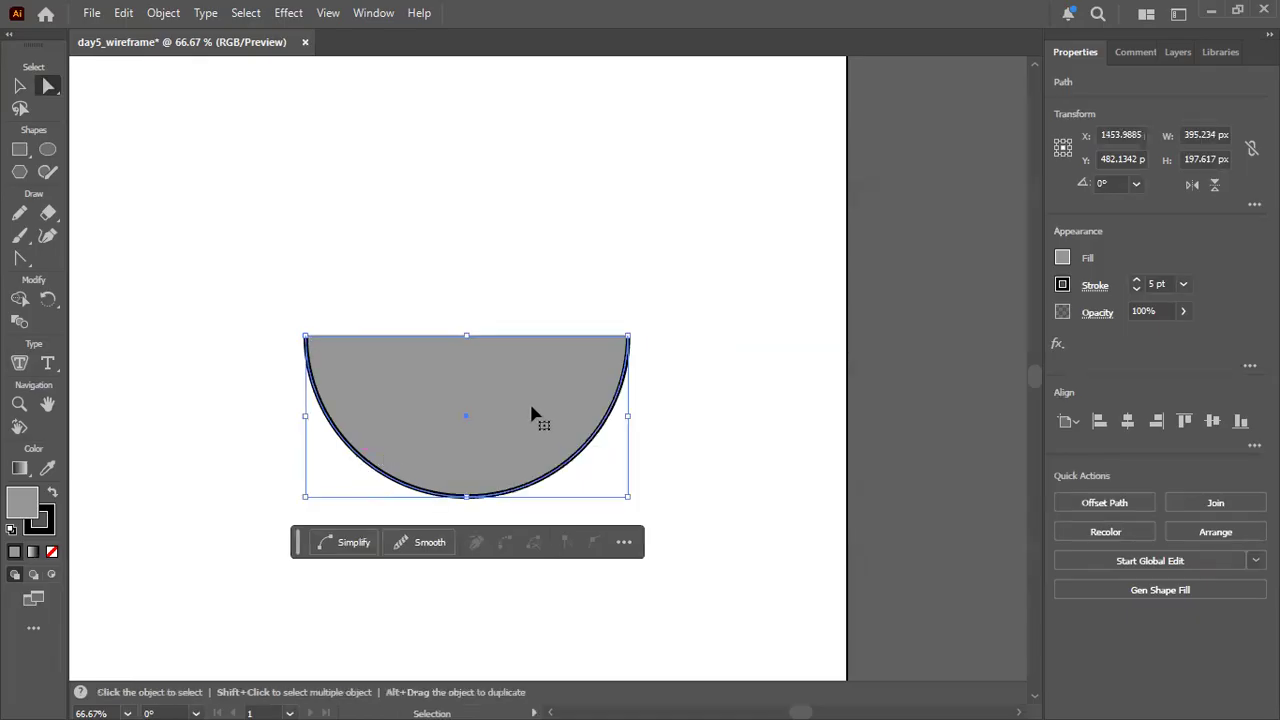
# Set the half circle's fill to None, leaving only its black outline, and deselect it.
pyautogui.click(1062, 259)
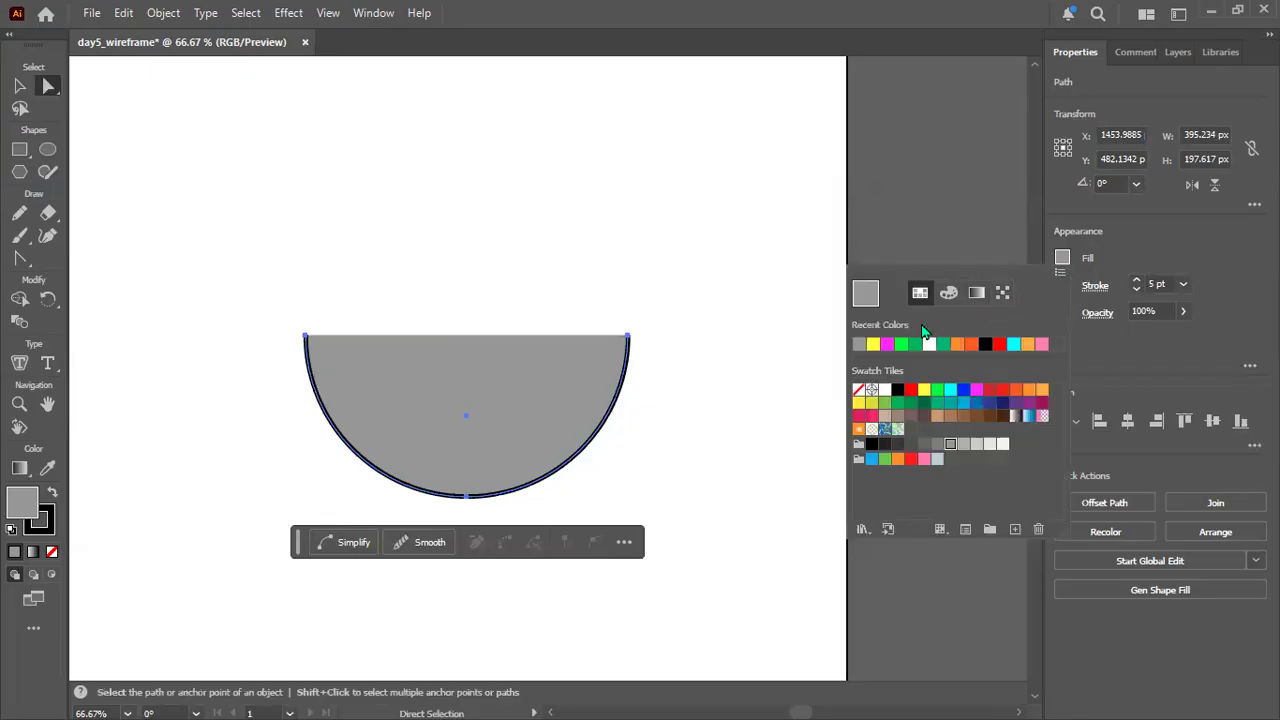
pyautogui.click(858, 390)
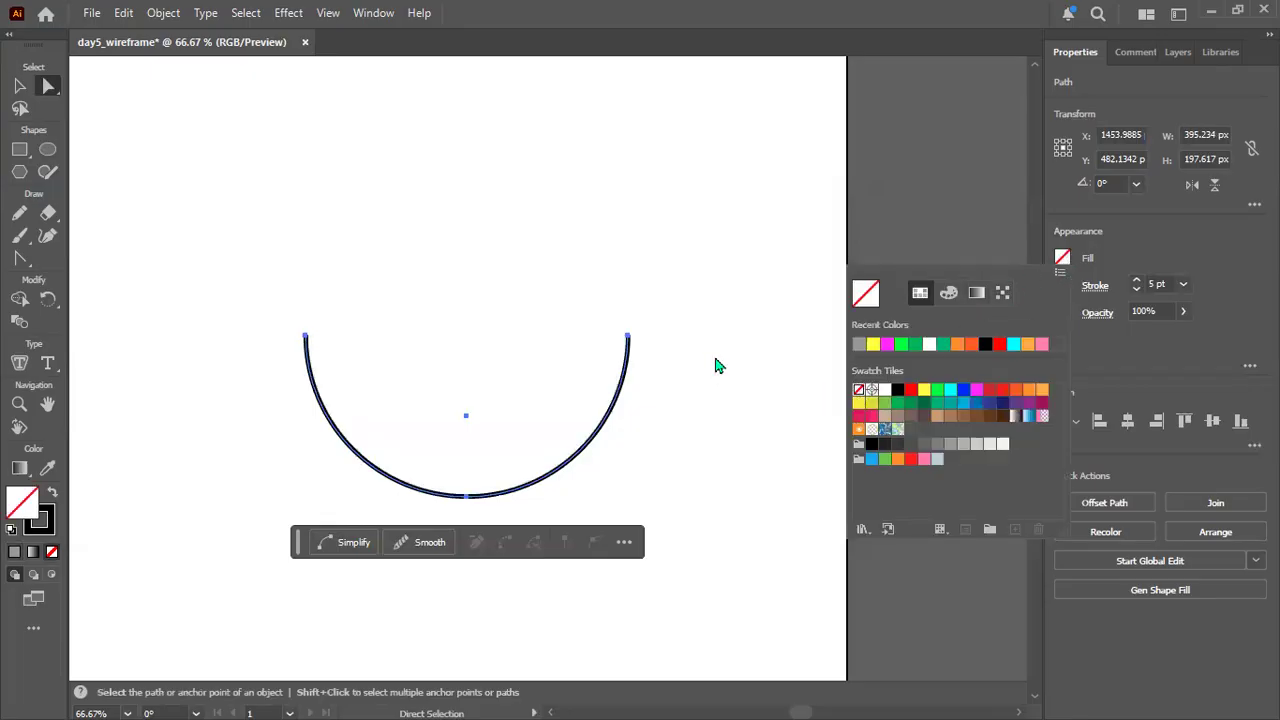
pyautogui.click(503, 518)
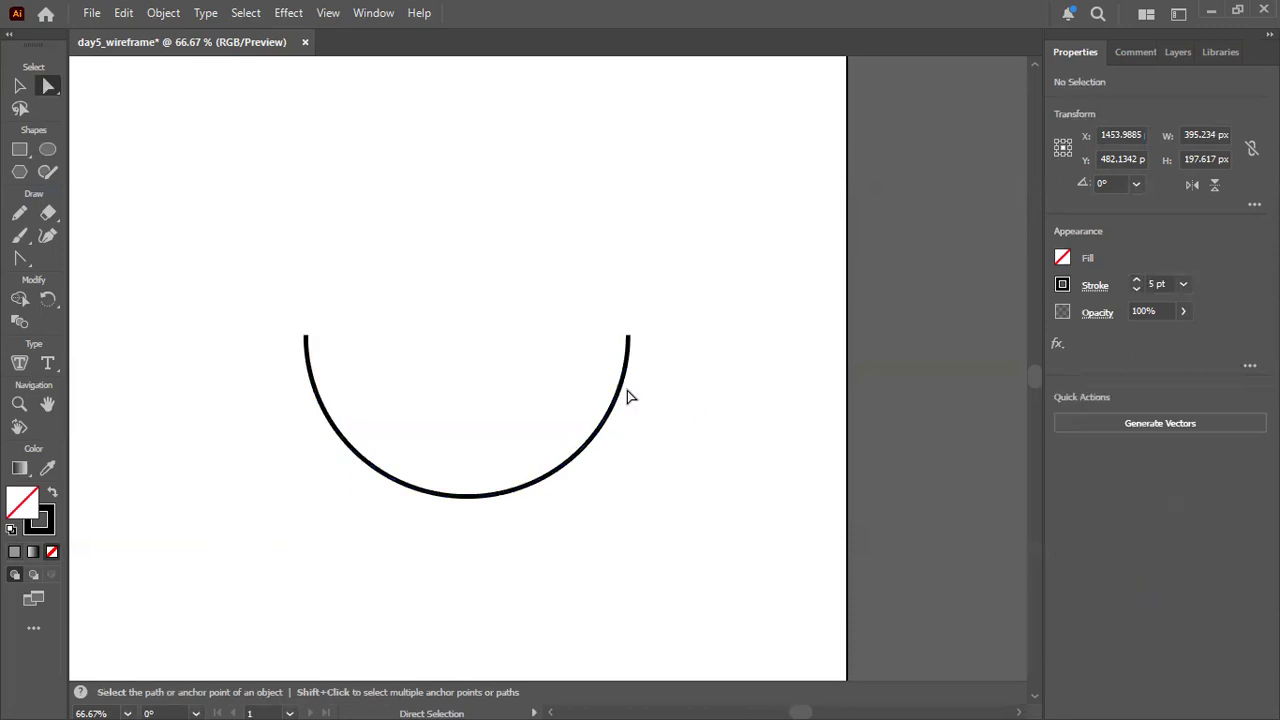
pyautogui.click(406, 491)
pyautogui.click(345, 230)
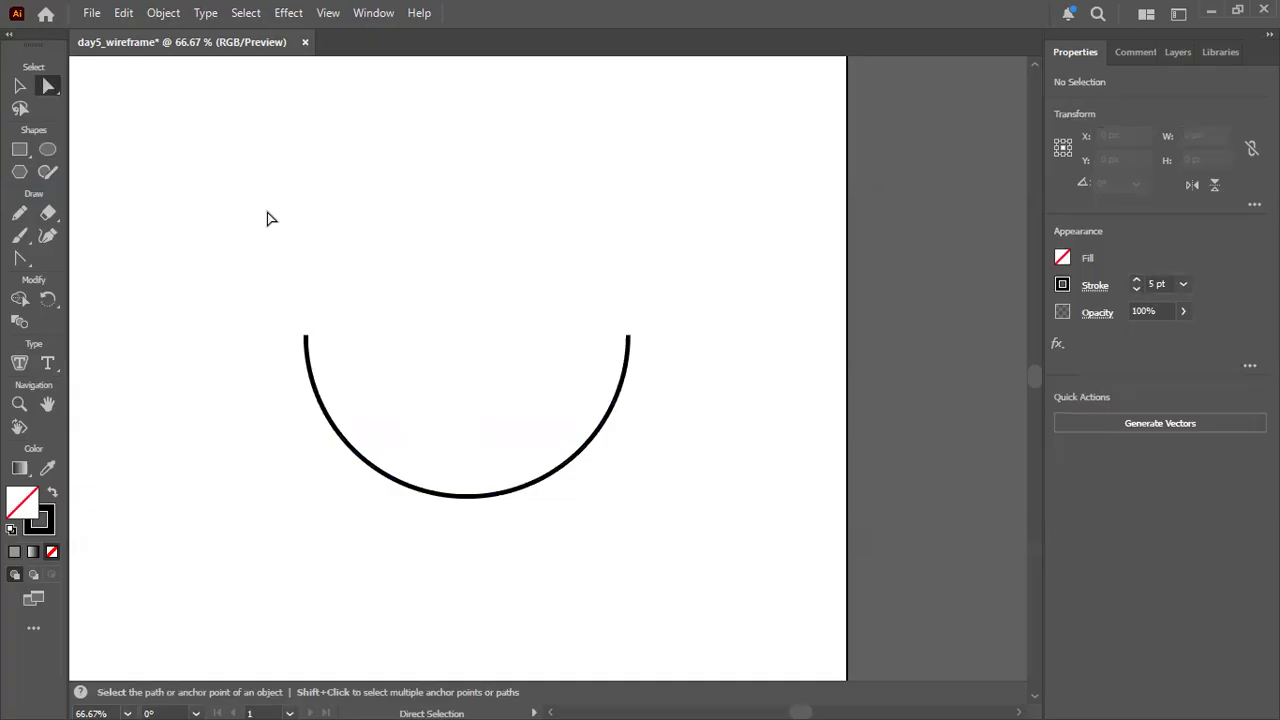
pyautogui.click(307, 370)
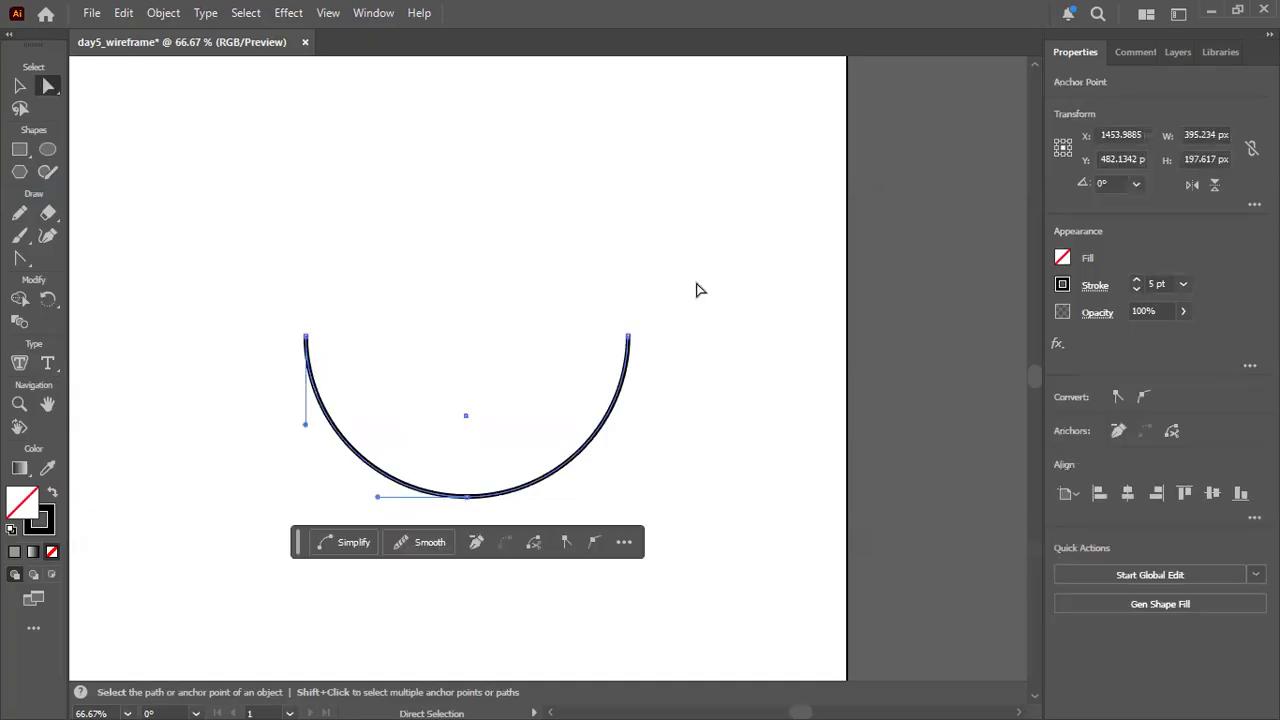
pyautogui.click(627, 370)
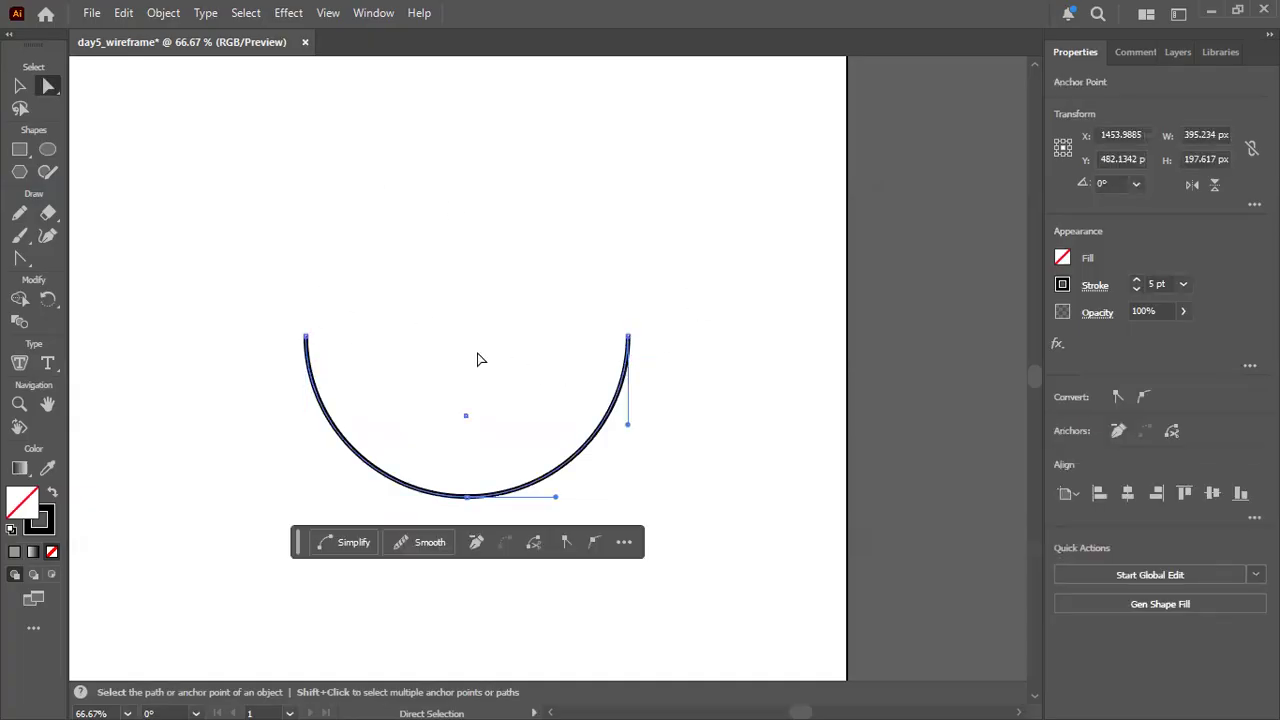
pyautogui.click(480, 360)
# Select the whole unfilled half circle, preview the classic 3D Revolve effect on it and cancel it.
pyautogui.click(20, 86)
pyautogui.moveTo(304, 316); pyautogui.dragTo(631, 486)
pyautogui.click(289, 14)
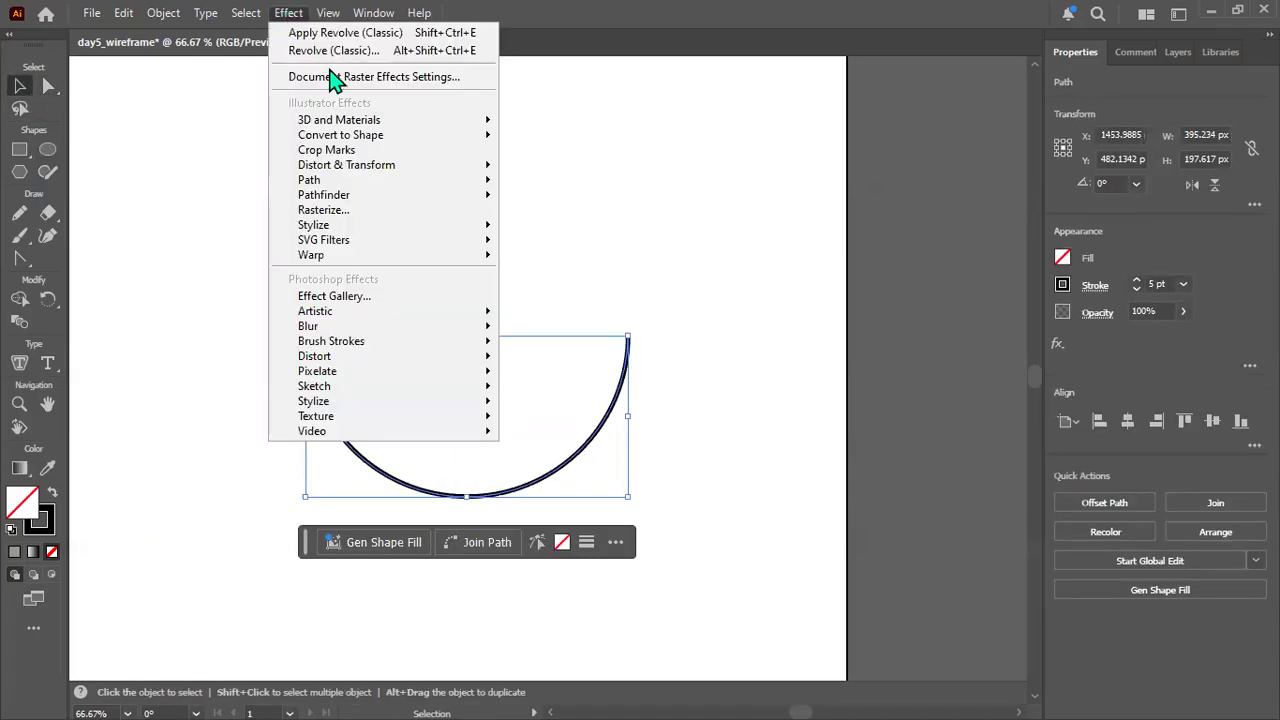
pyautogui.moveTo(455, 120)
pyautogui.moveTo(594, 228)
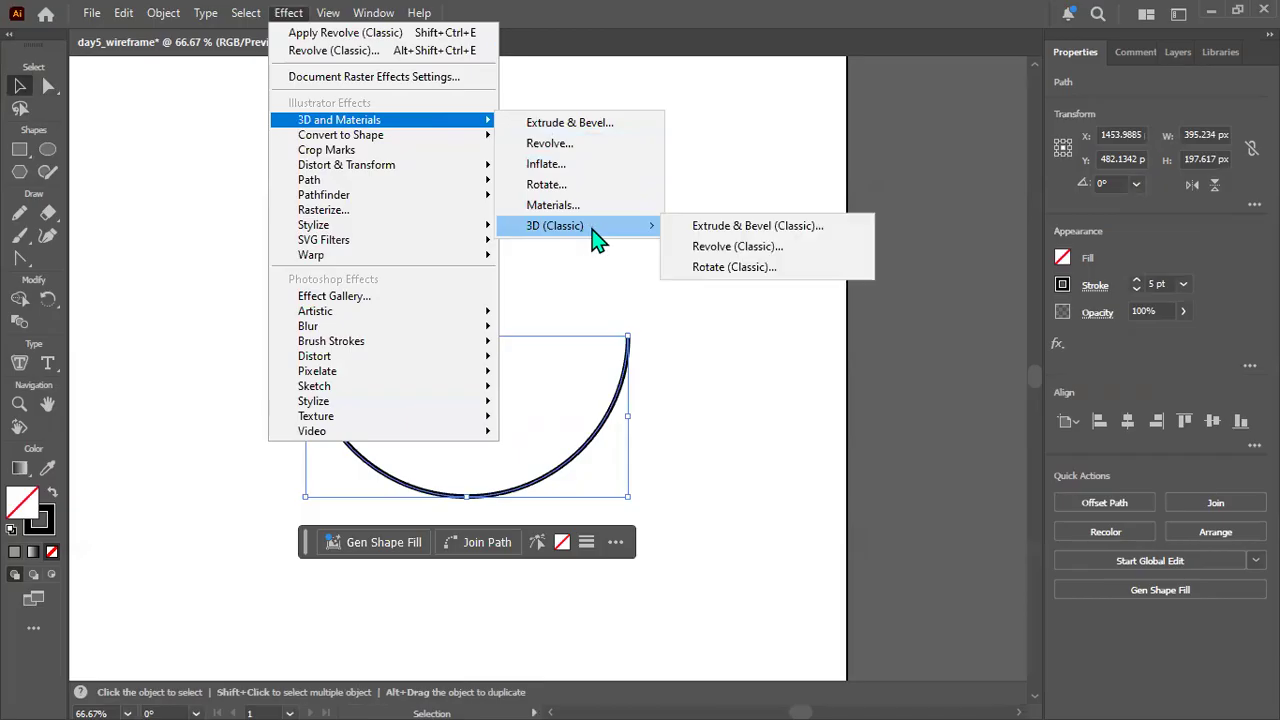
pyautogui.click(747, 251)
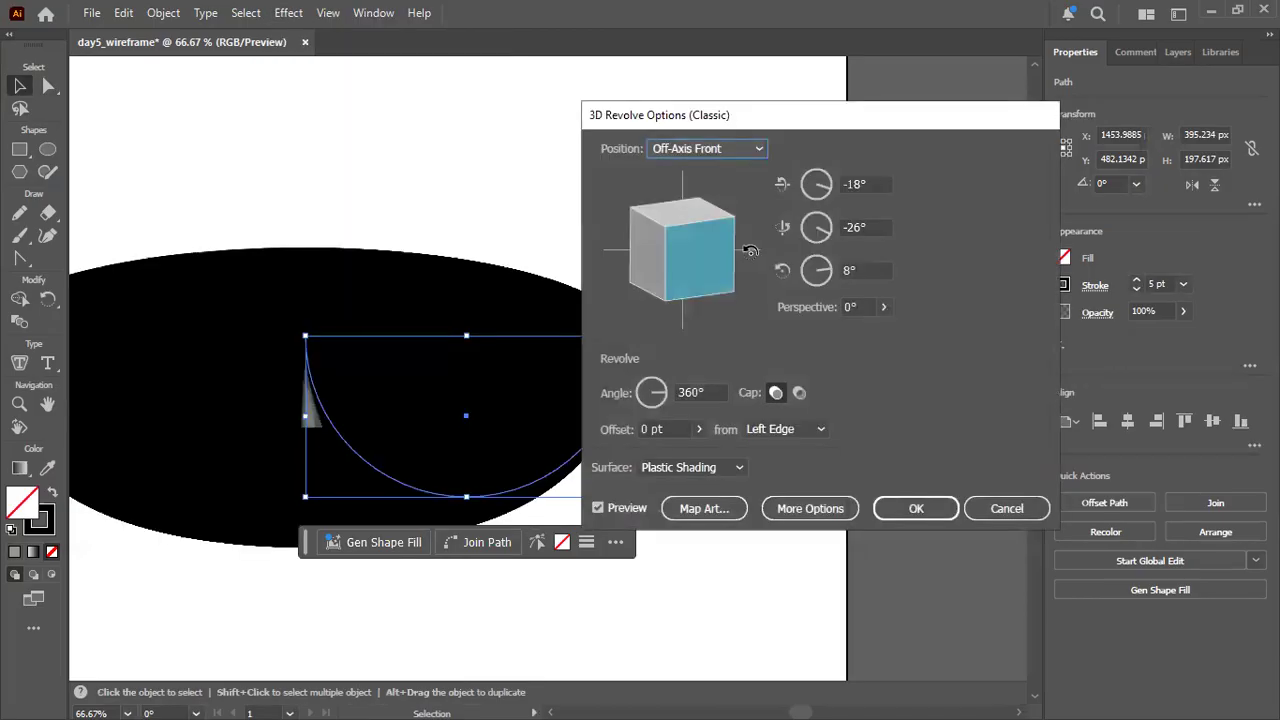
pyautogui.click(1003, 512)
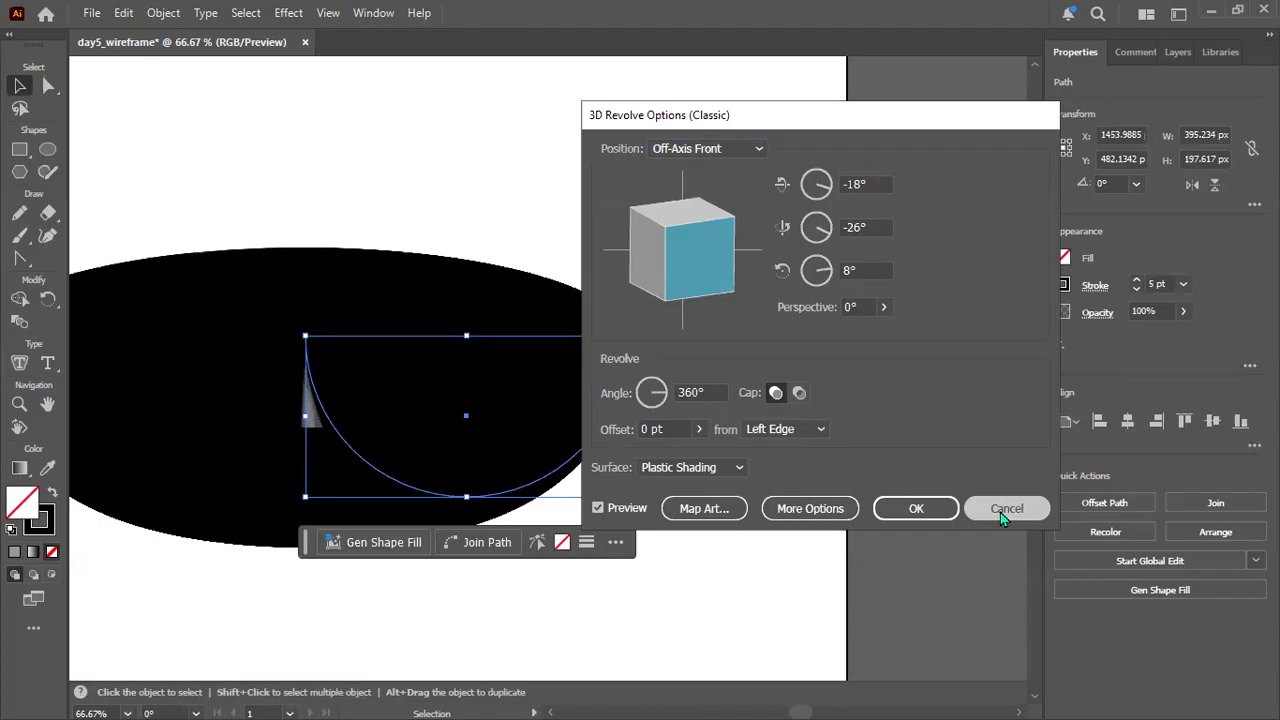
# Preview the half circle's classic 3D Revolve effect with the Wireframe surface, cancel it, and reselect the half circle.
pyautogui.click(690, 467)
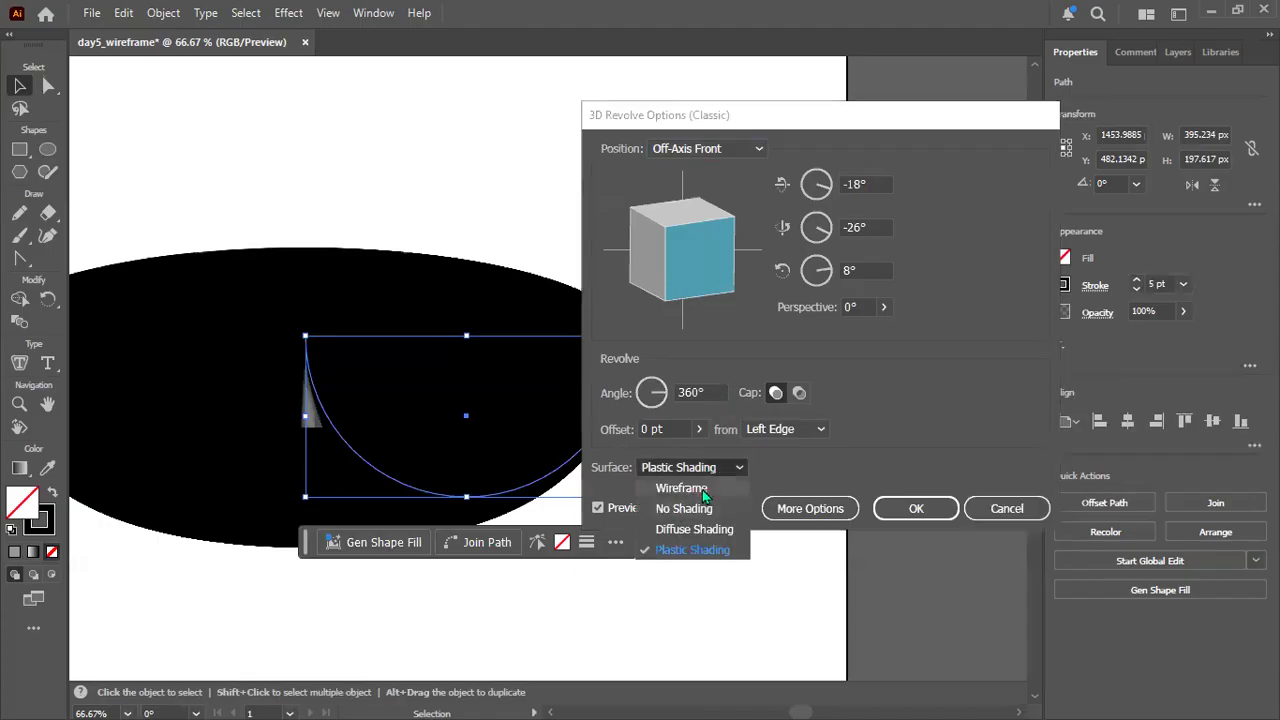
pyautogui.click(704, 488)
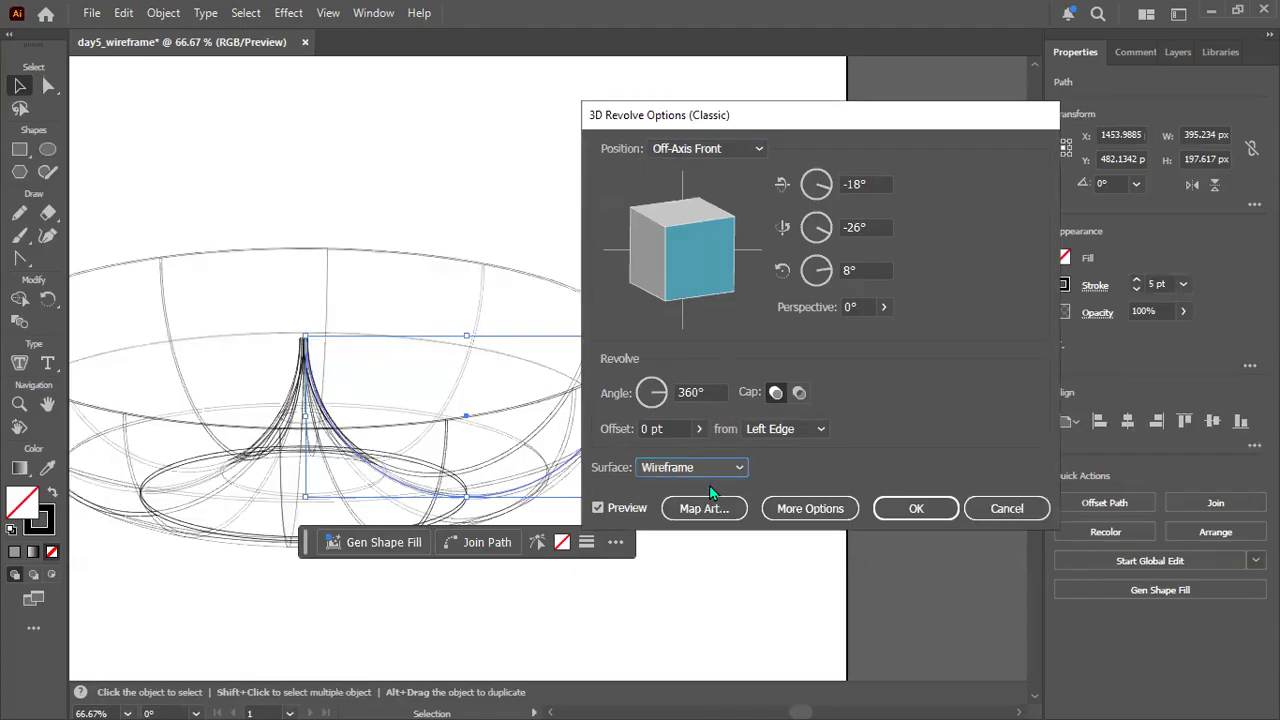
pyautogui.click(1008, 509)
pyautogui.click(668, 397)
pyautogui.click(606, 414)
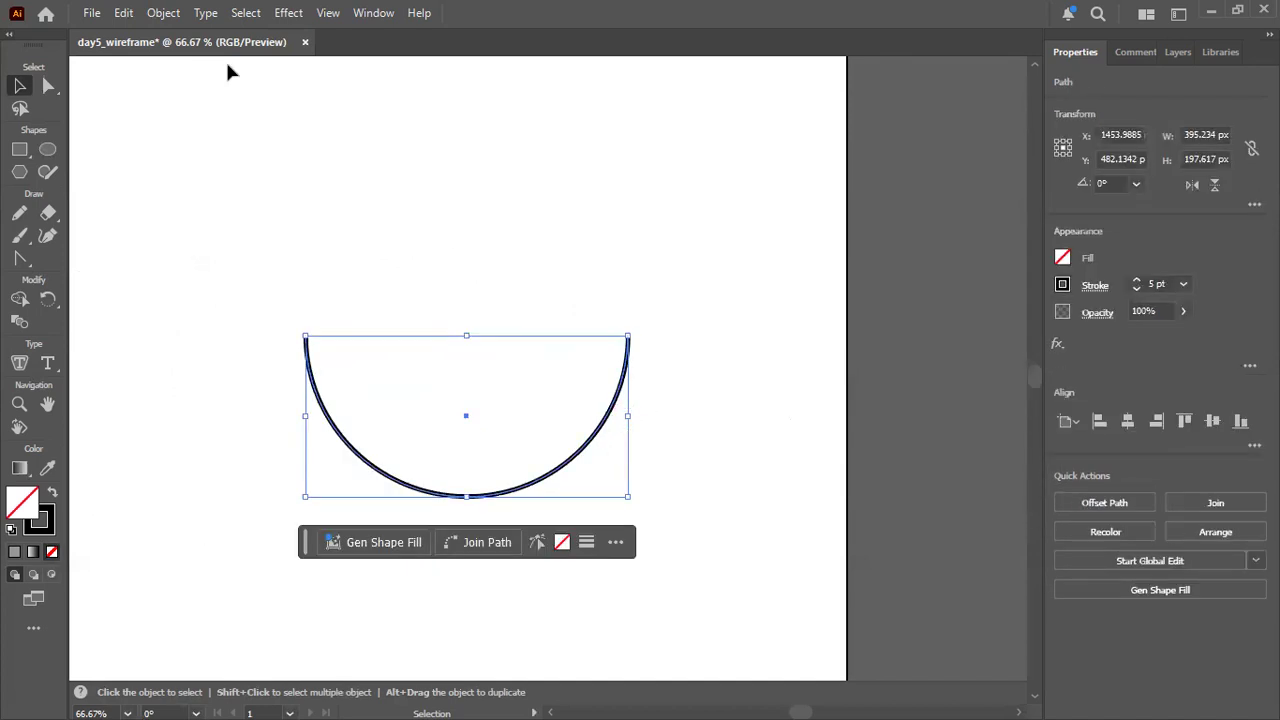
# Delete the right anchor point of the unfilled half circle, keeping only its lower-left arc.
pyautogui.click(47, 90)
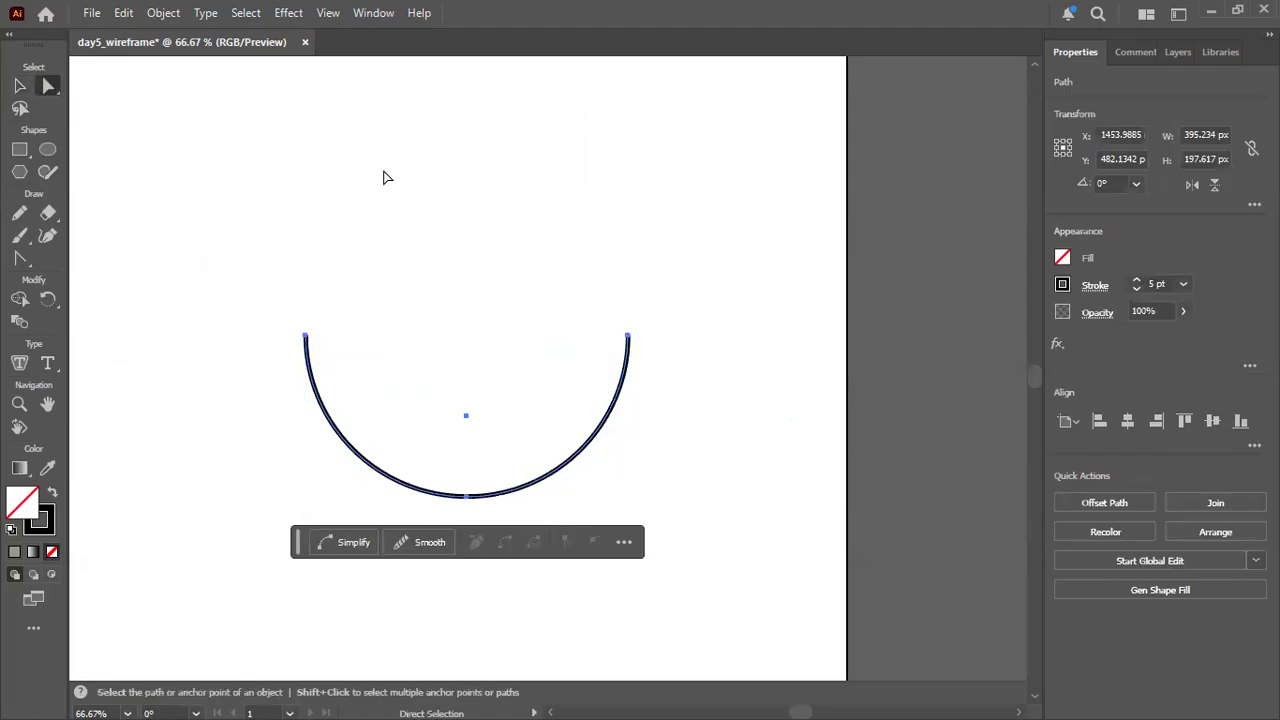
pyautogui.click(629, 337)
pyautogui.press('Delete')
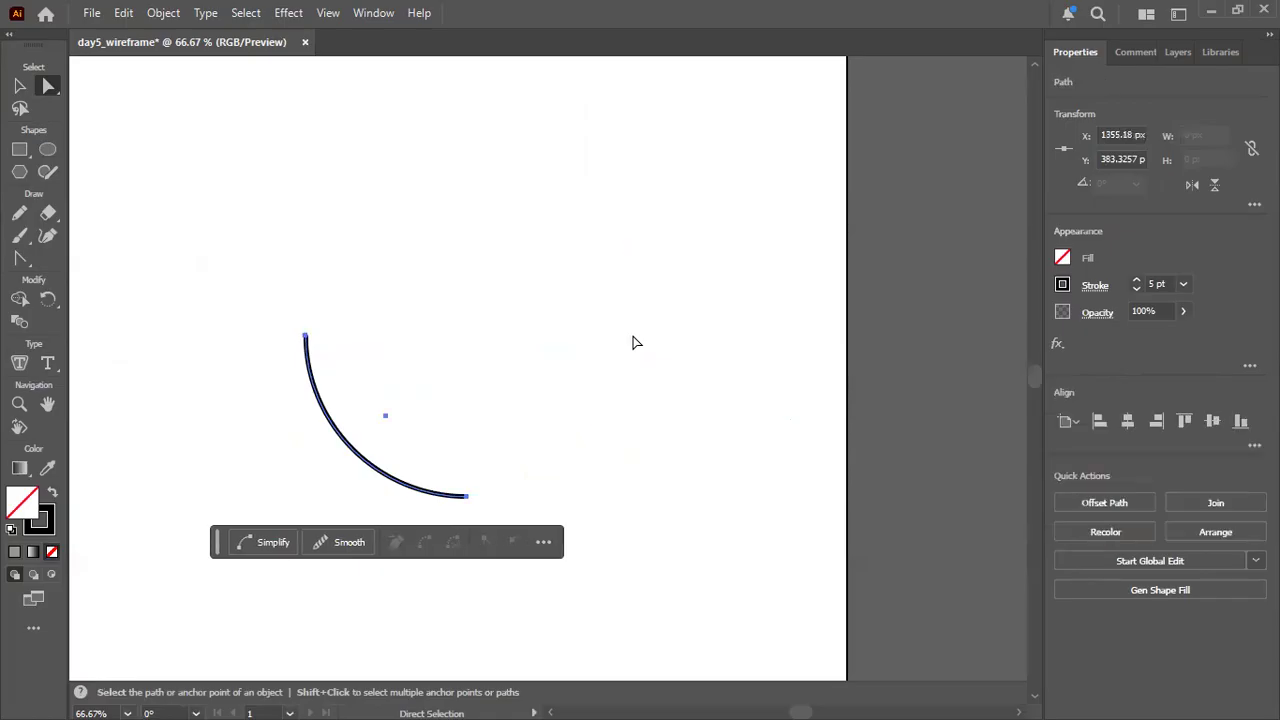
# Preview the classic 3D Revolve effect on the lower-left quarter arc and cancel it.
pyautogui.click(288, 12)
pyautogui.moveTo(376, 126)
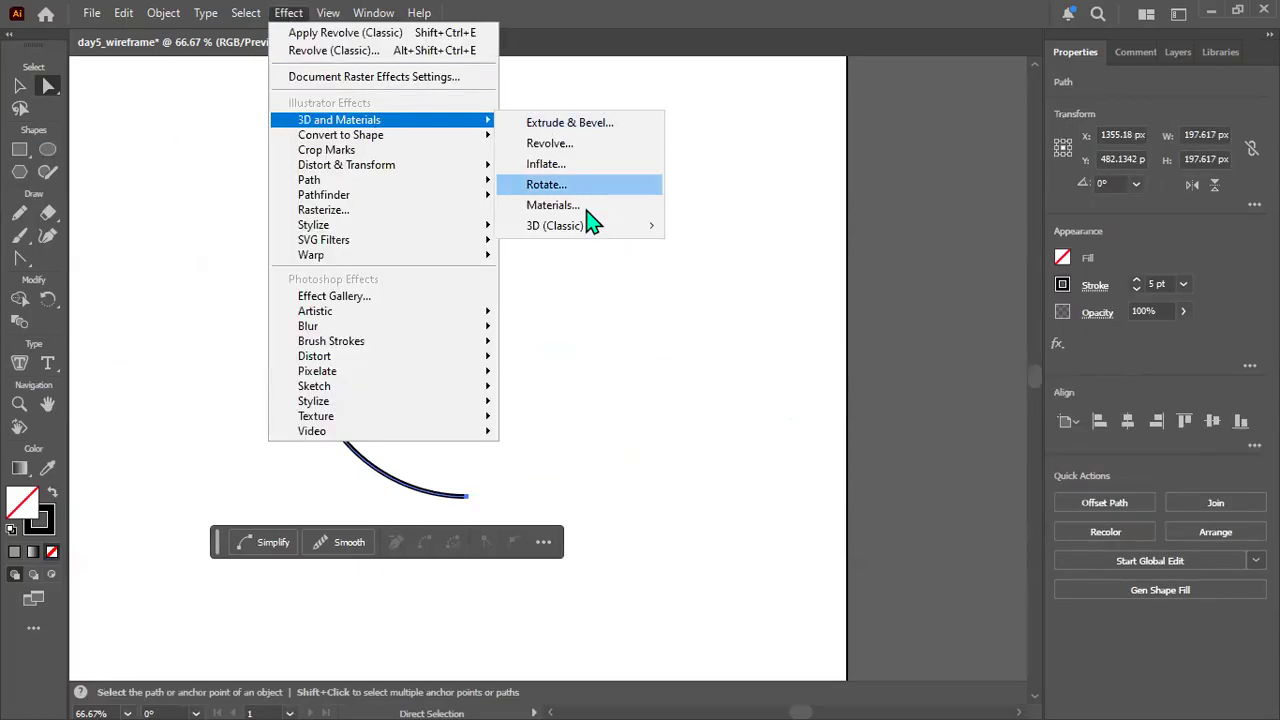
pyautogui.click(721, 250)
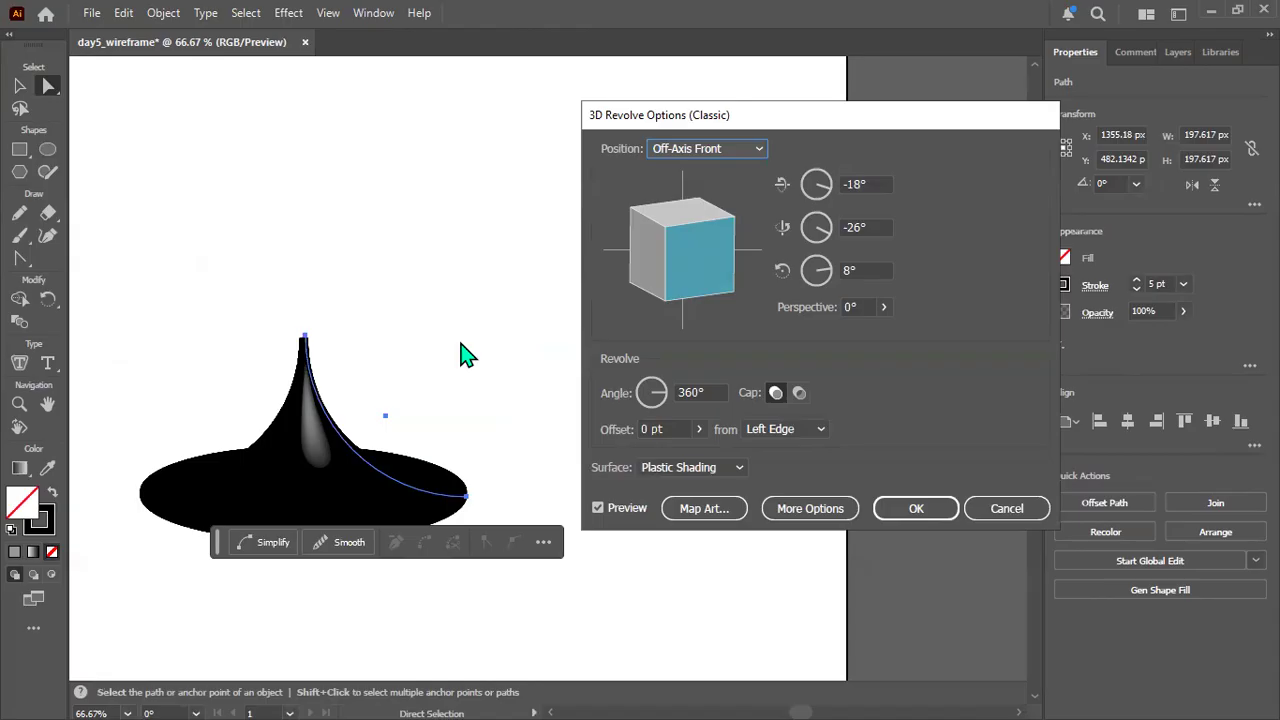
pyautogui.click(1008, 507)
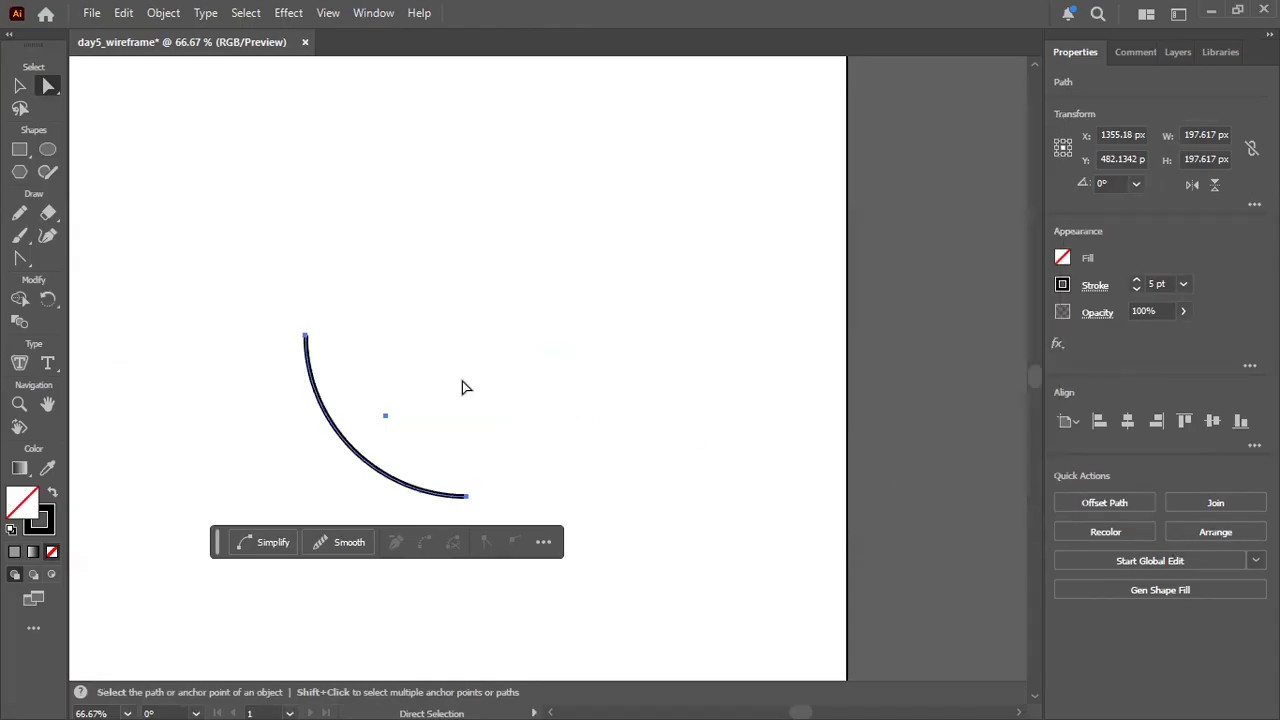
# Undo the recent edits back to the full grey-filled circle and deselect it.
pyautogui.press('v')
pyautogui.hotkey('ctrl', 'z')
pyautogui.hotkey('ctrl', 'z')
pyautogui.hotkey('ctrl', 'z')
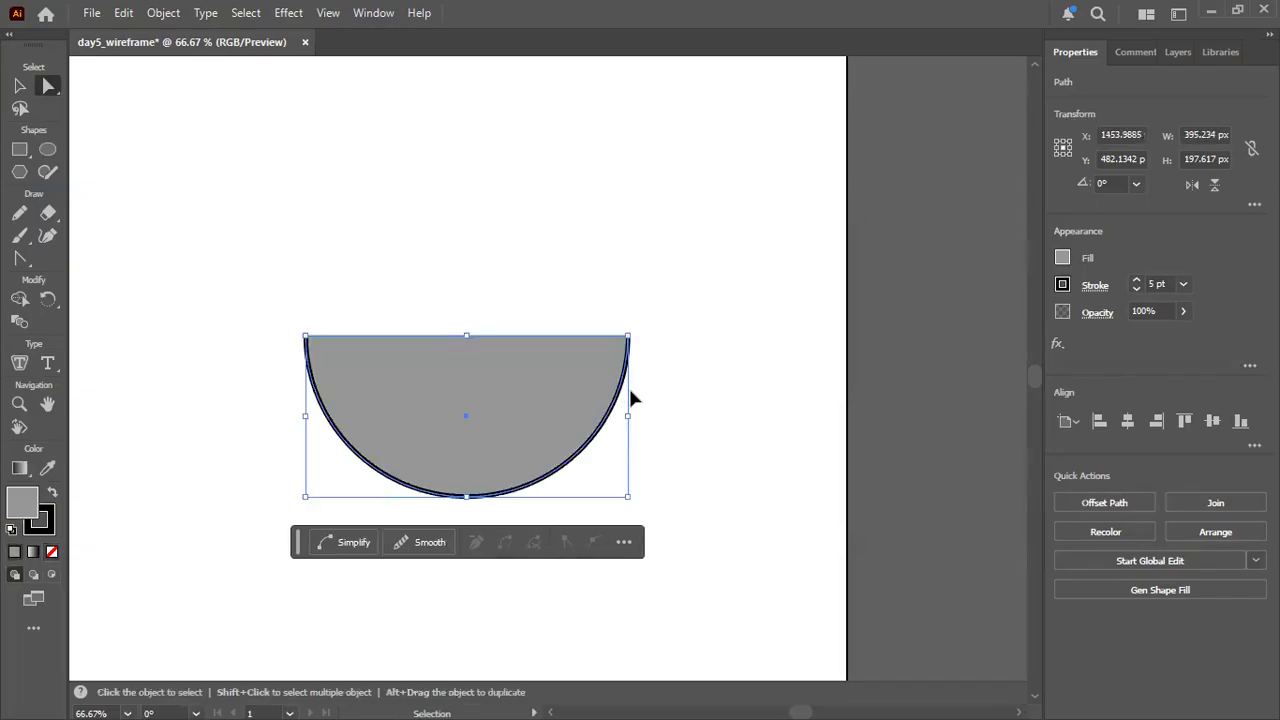
pyautogui.press('a')
pyautogui.click(688, 419)
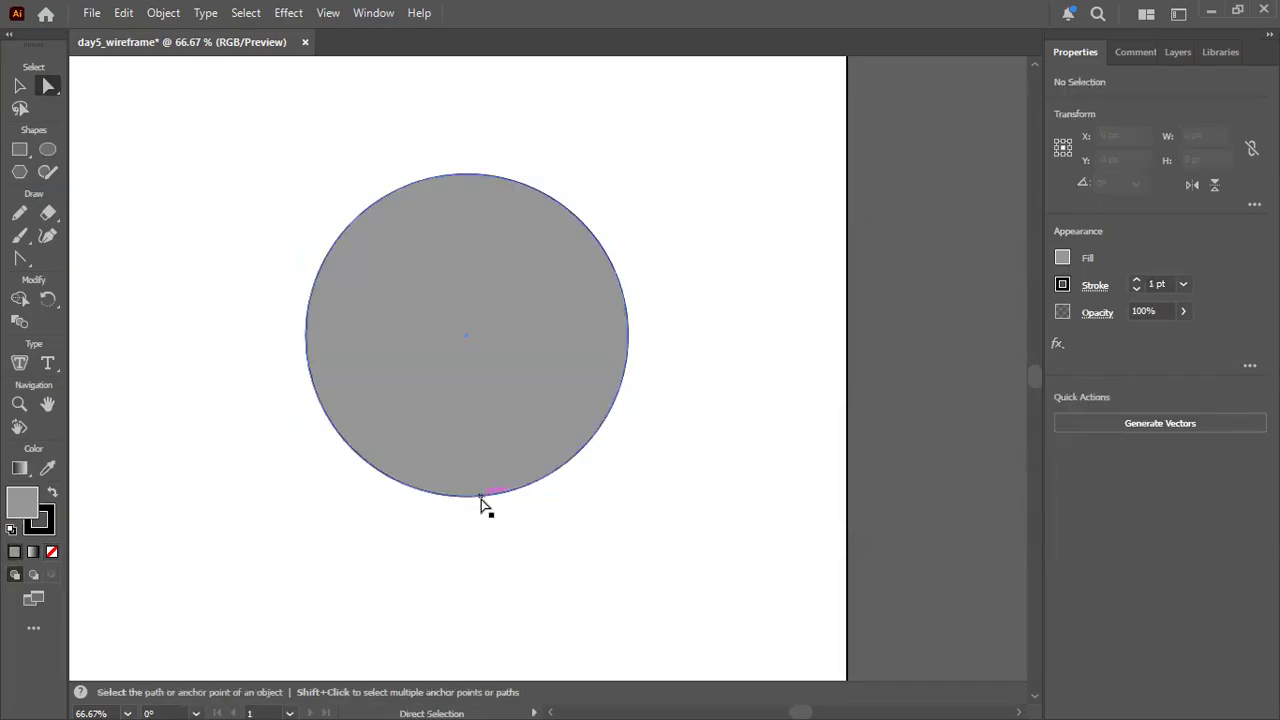
# Select the grey-filled circle and set its stroke weight to 2 pt.
pyautogui.click(479, 500)
pyautogui.click(427, 263)
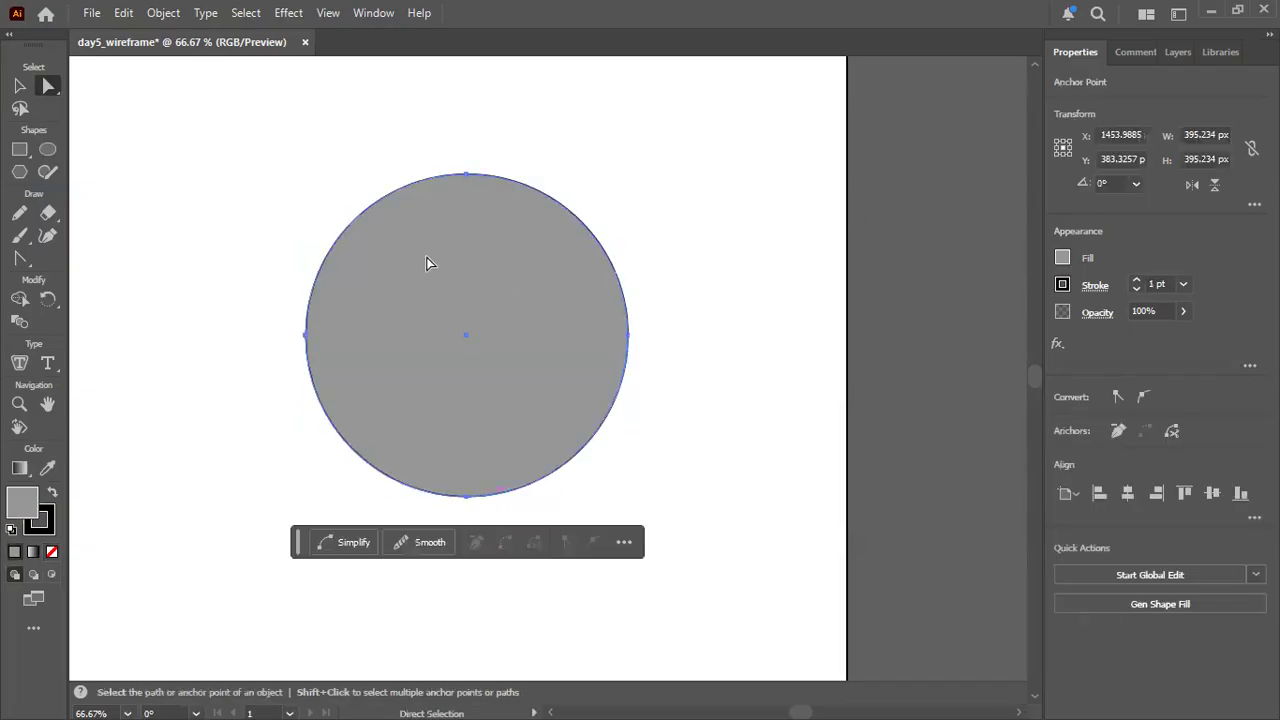
pyautogui.click(434, 175)
pyautogui.click(424, 191)
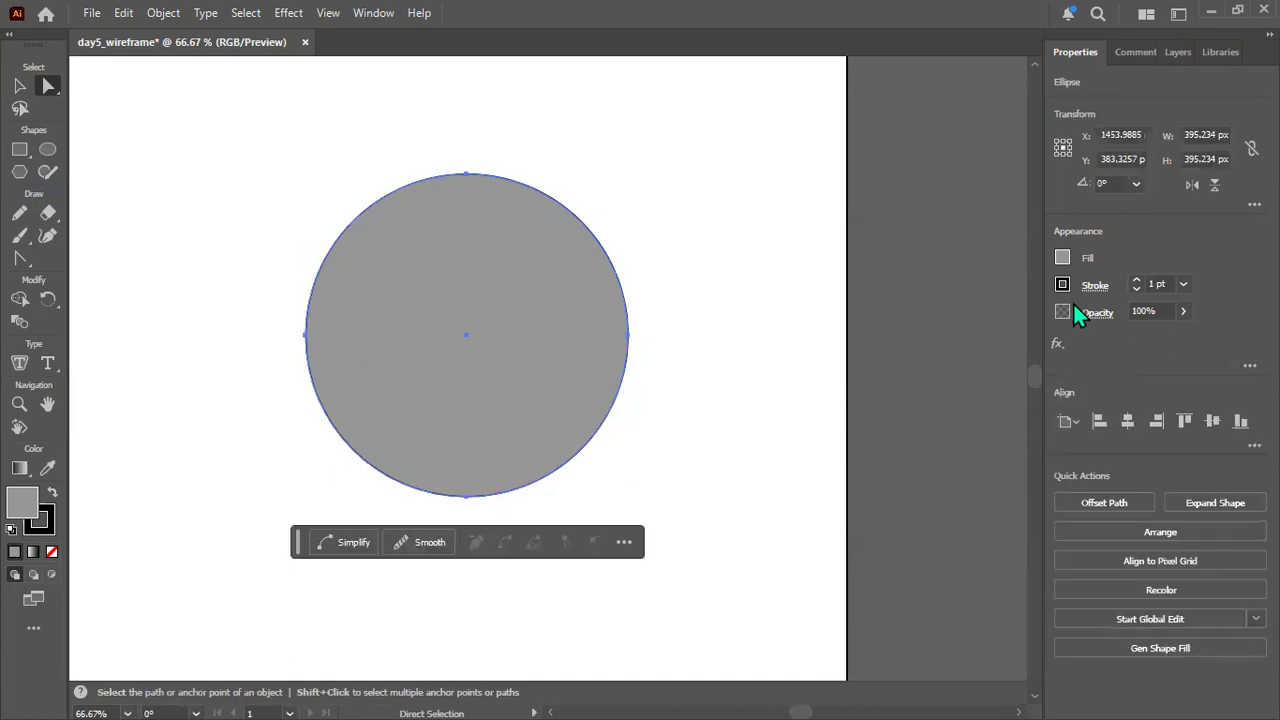
pyautogui.click(1149, 284)
pyautogui.press('BackSpace')
pyautogui.write('2')
pyautogui.press('Return')
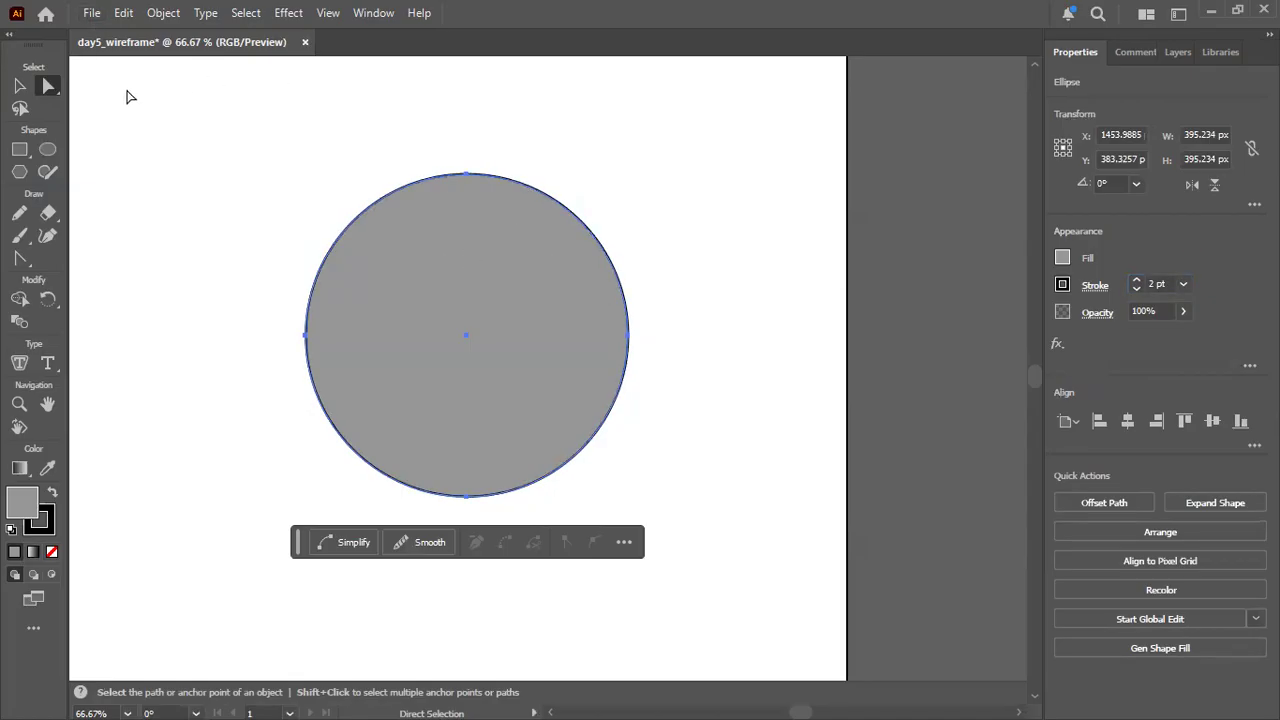
# Delete the circle's right and bottom anchor points and set the remaining quarter arc's fill to None.
pyautogui.click(628, 336)
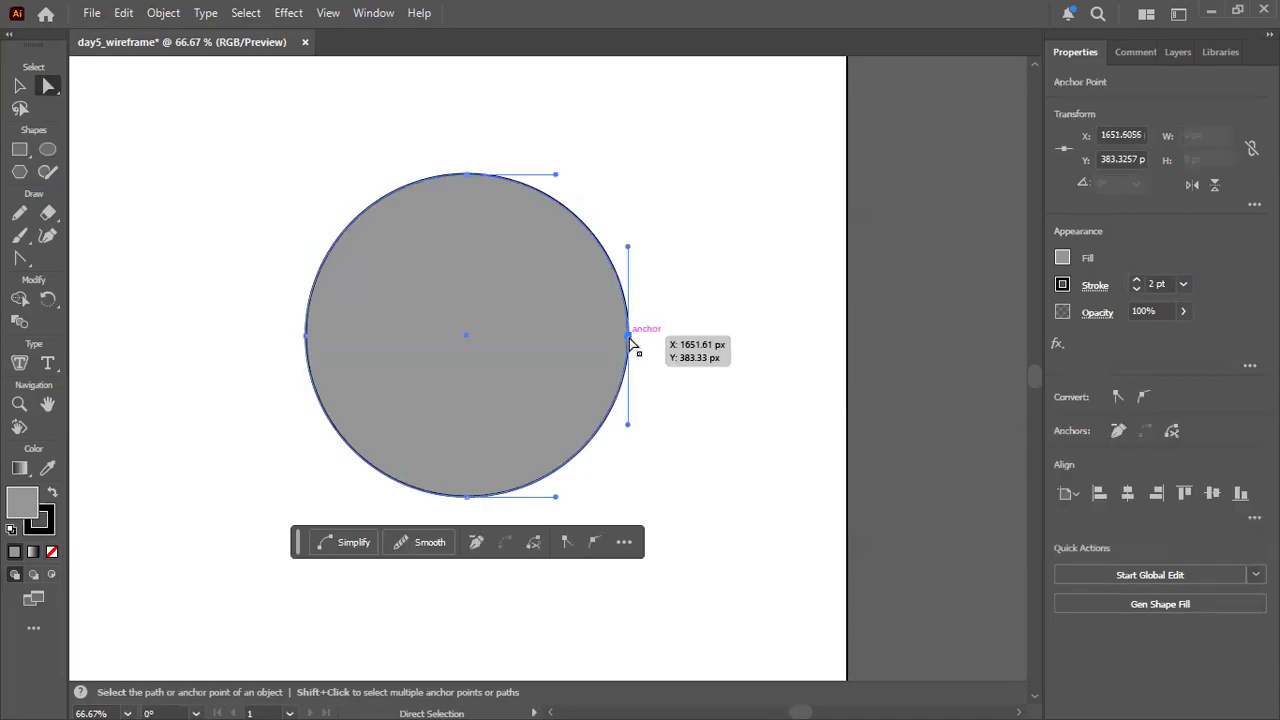
pyautogui.press('Delete')
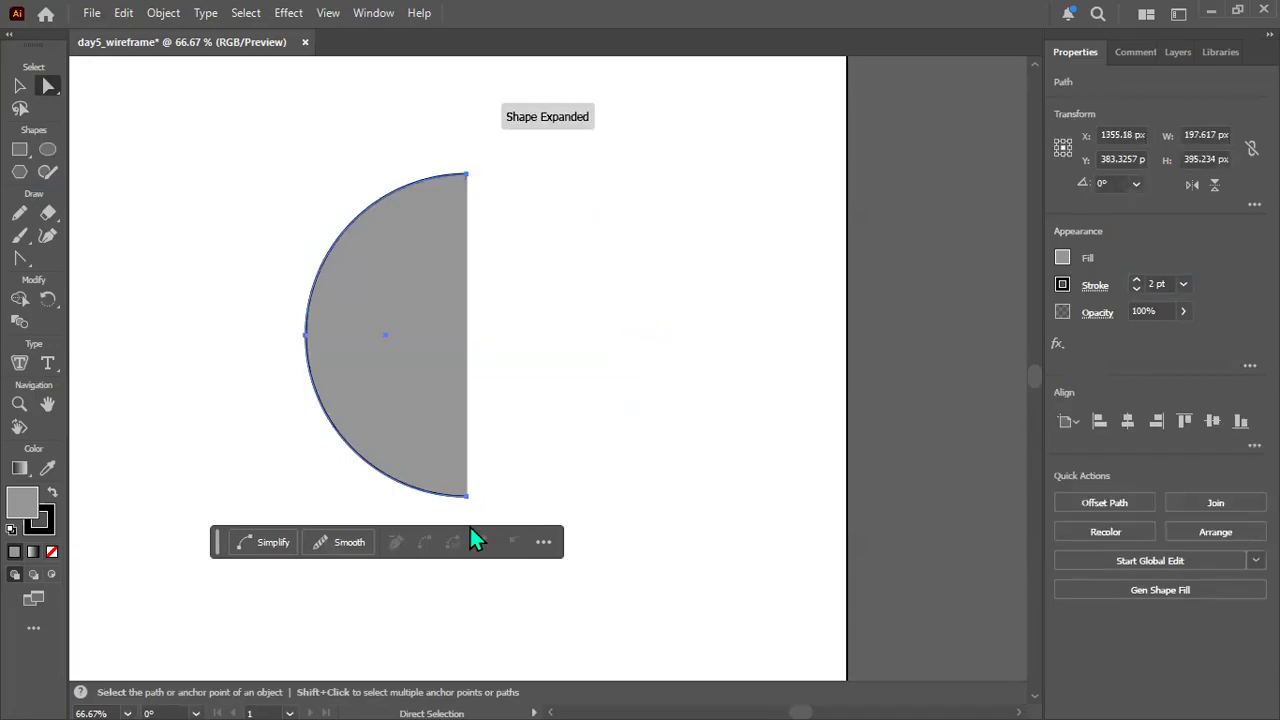
pyautogui.click(466, 495)
pyautogui.press('Delete')
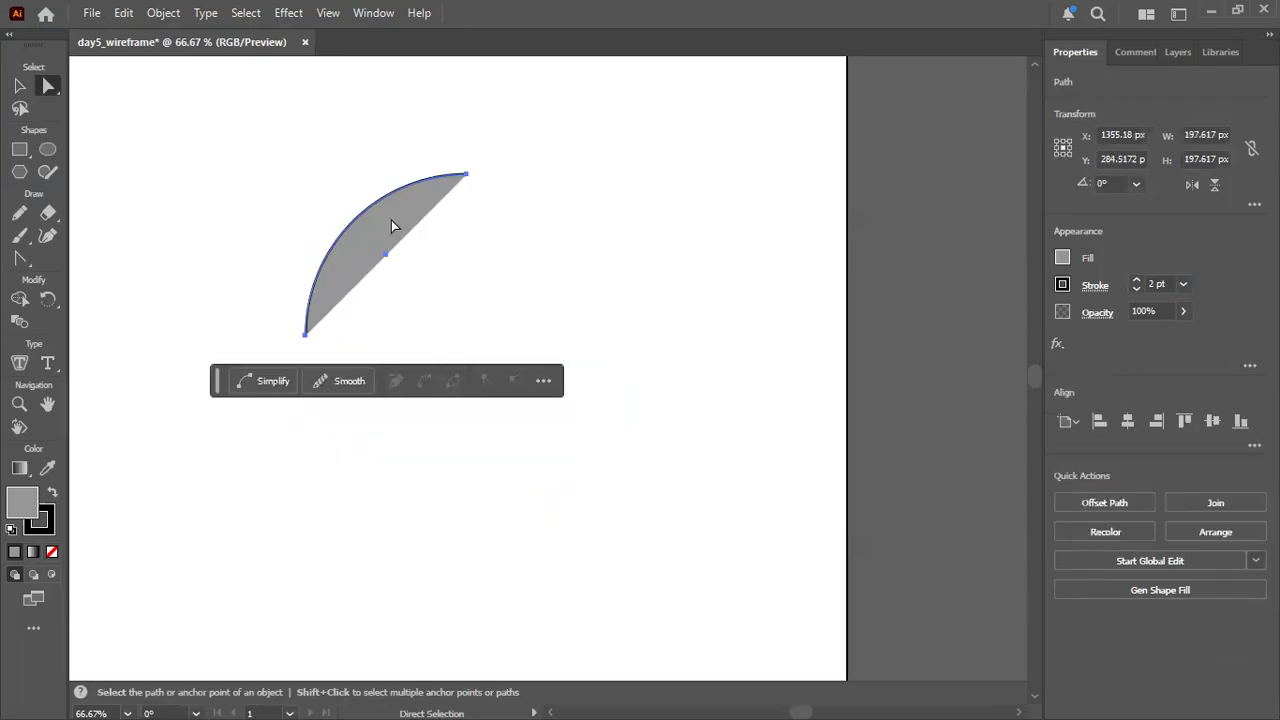
pyautogui.click(1062, 262)
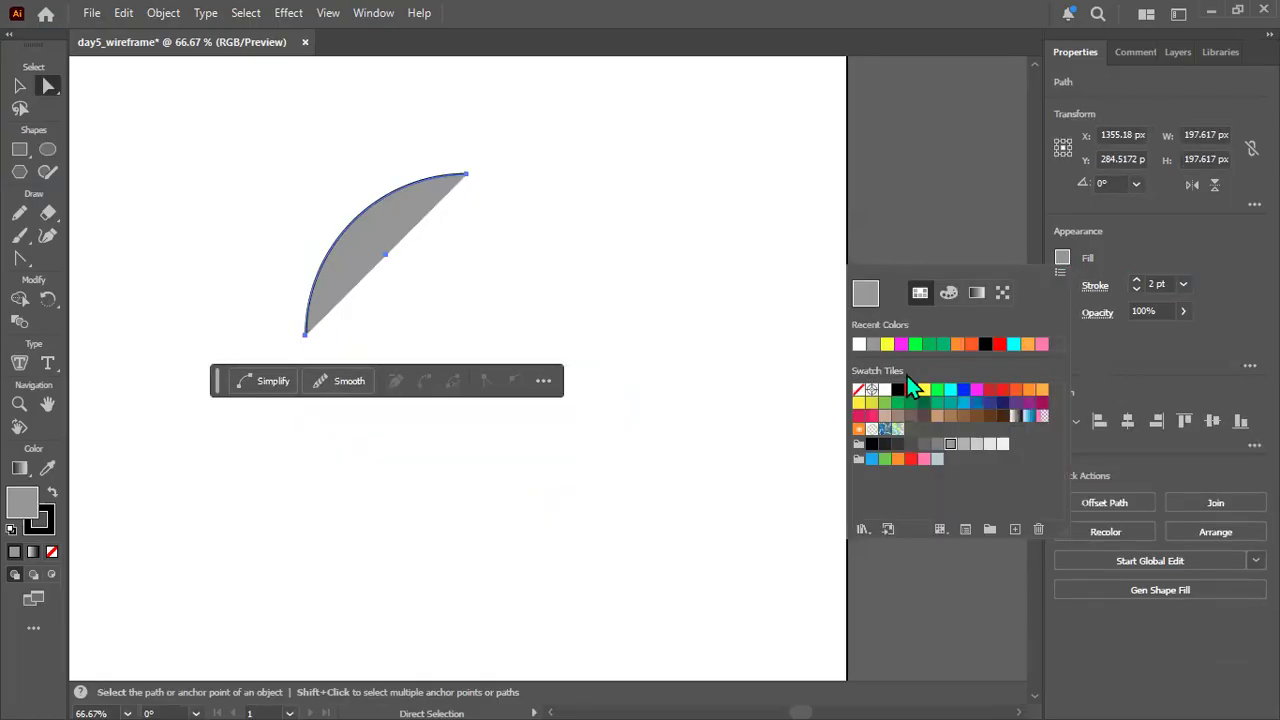
pyautogui.click(858, 390)
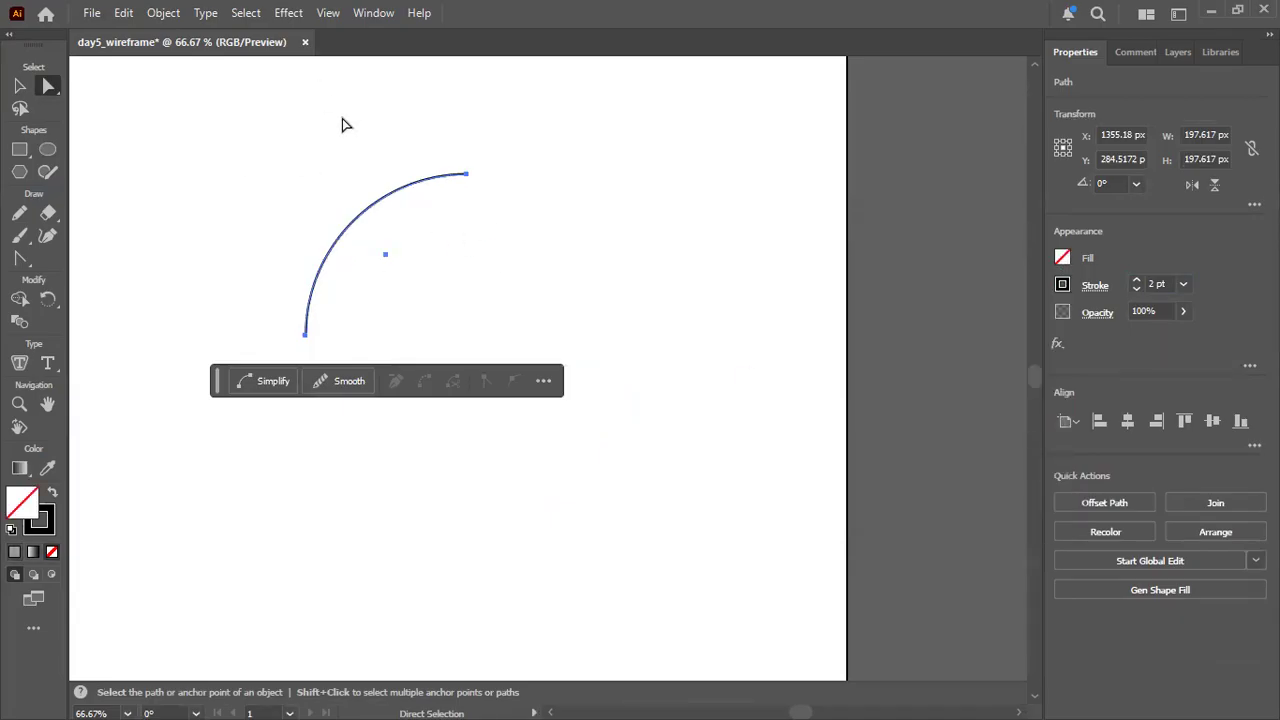
# Apply the classic 3D Revolve effect to the quarter arc with a Wireframe surface and 16 pt offset, and recheck its options.
pyautogui.click(284, 15)
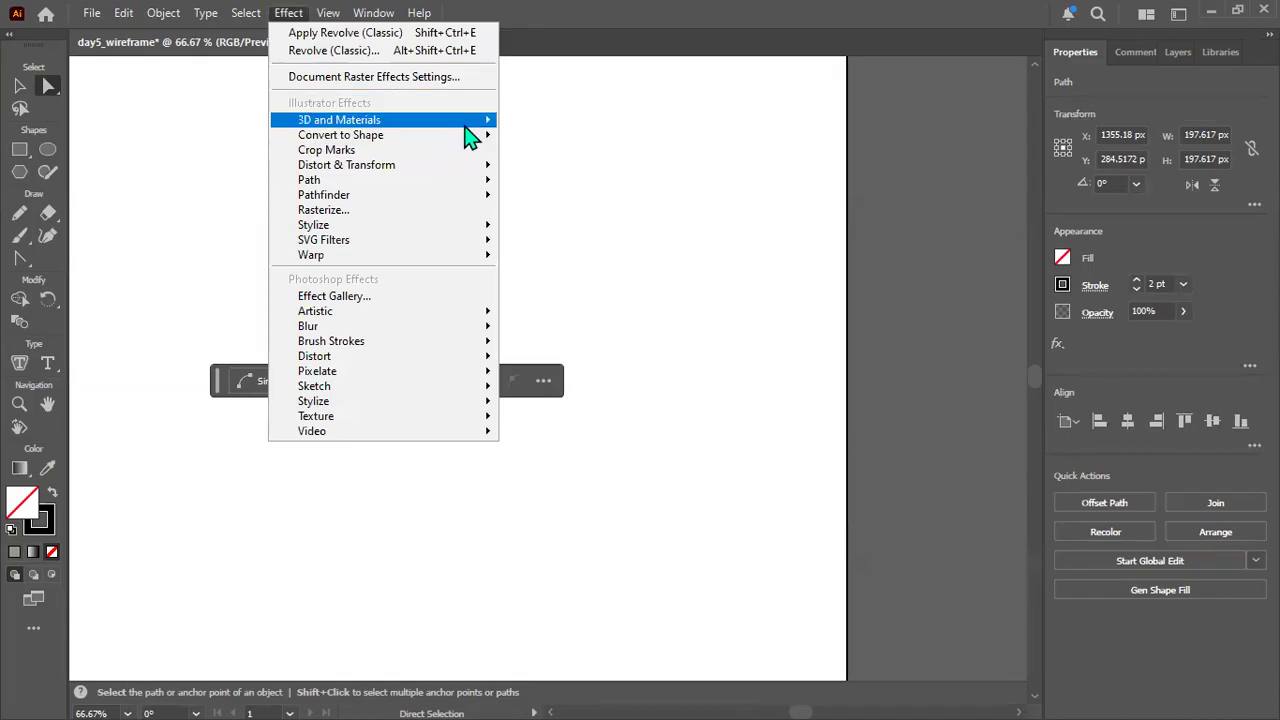
pyautogui.moveTo(466, 122)
pyautogui.moveTo(617, 224)
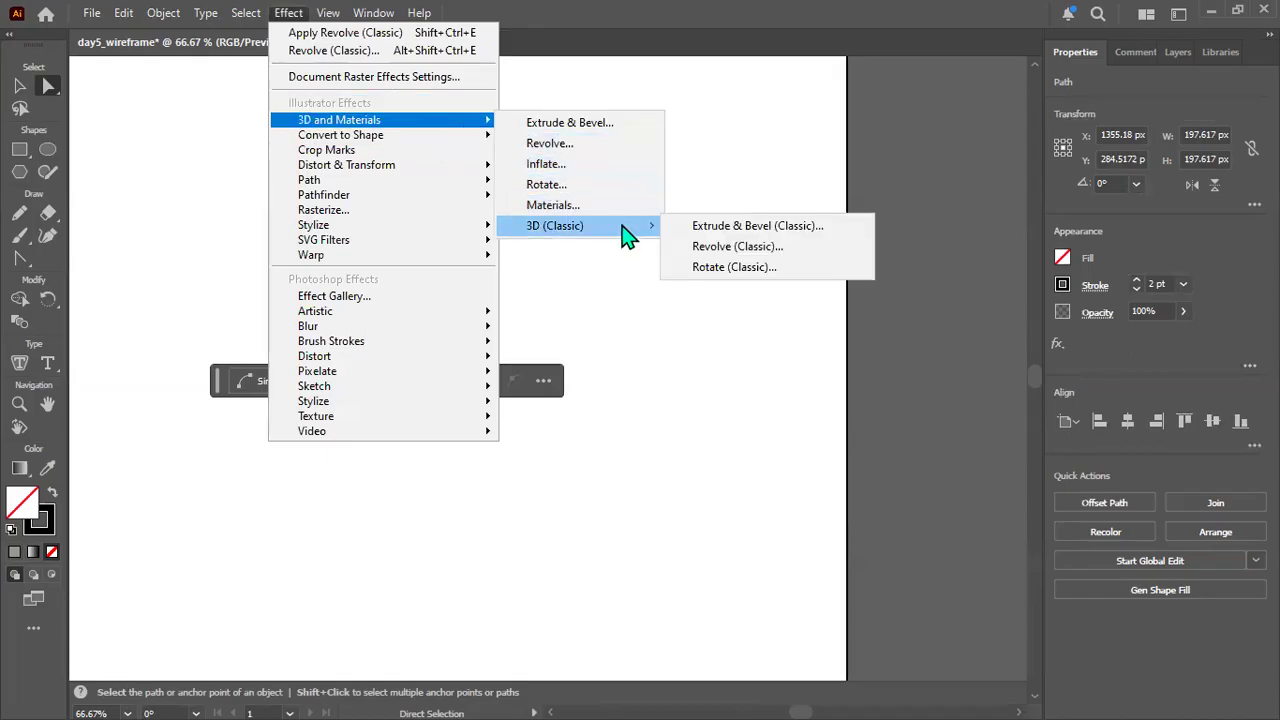
pyautogui.click(764, 250)
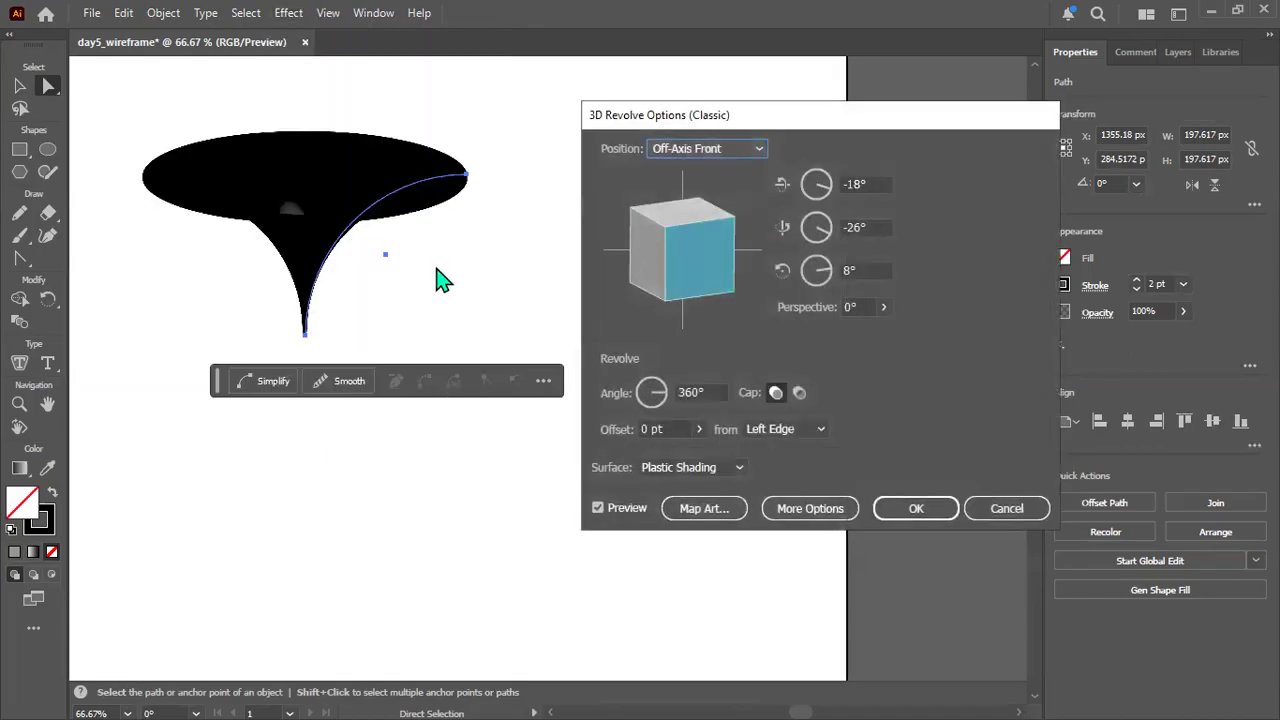
pyautogui.click(718, 478)
pyautogui.click(706, 490)
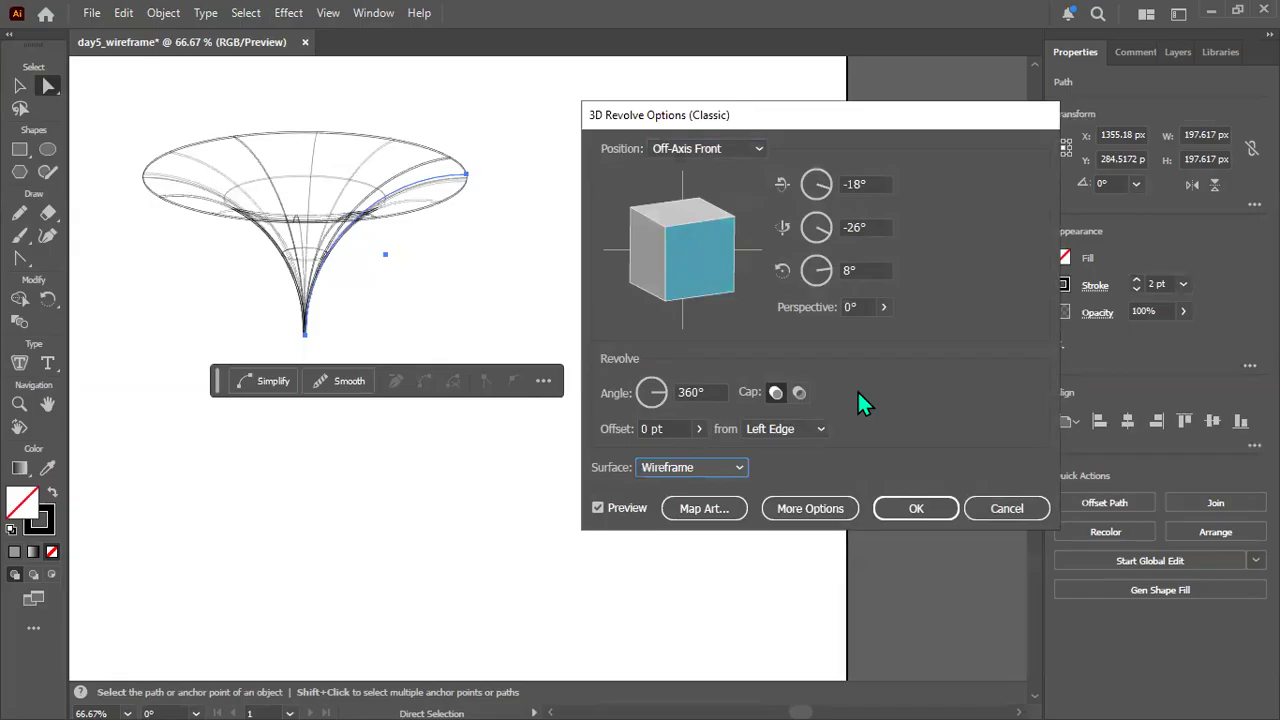
pyautogui.click(641, 428)
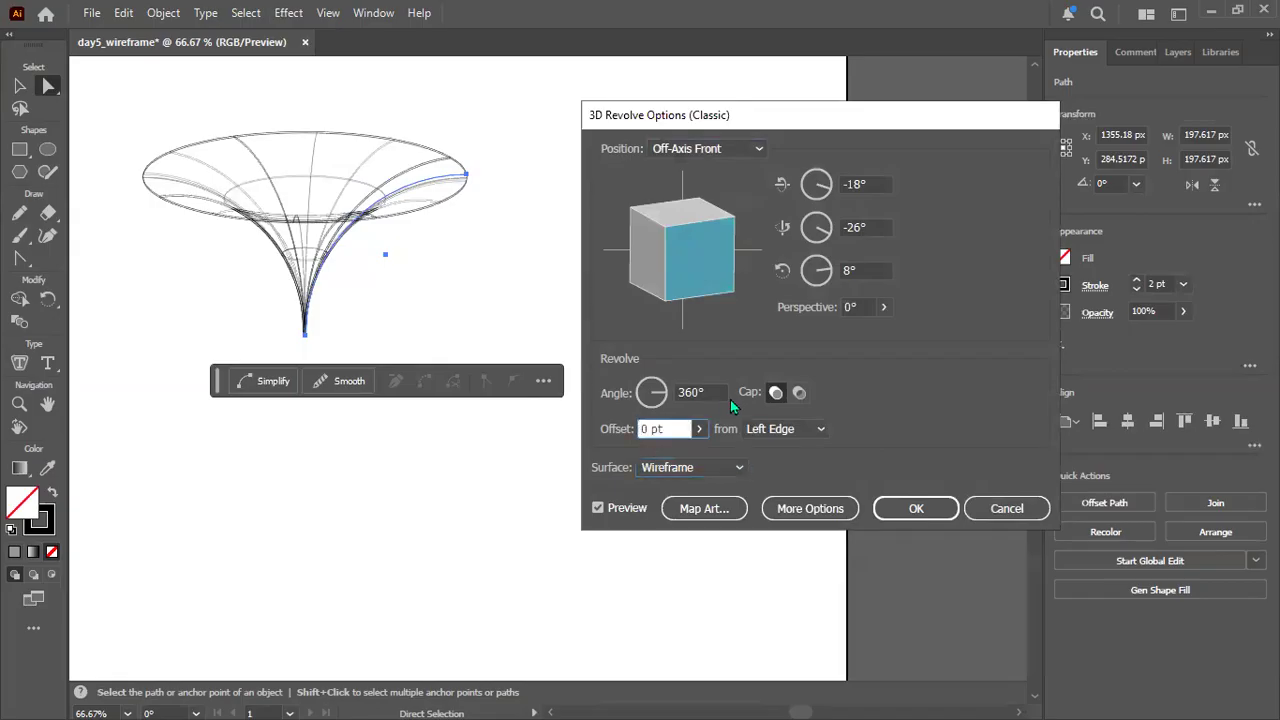
pyautogui.press('Delete')
pyautogui.write('16')
pyautogui.press('Return')
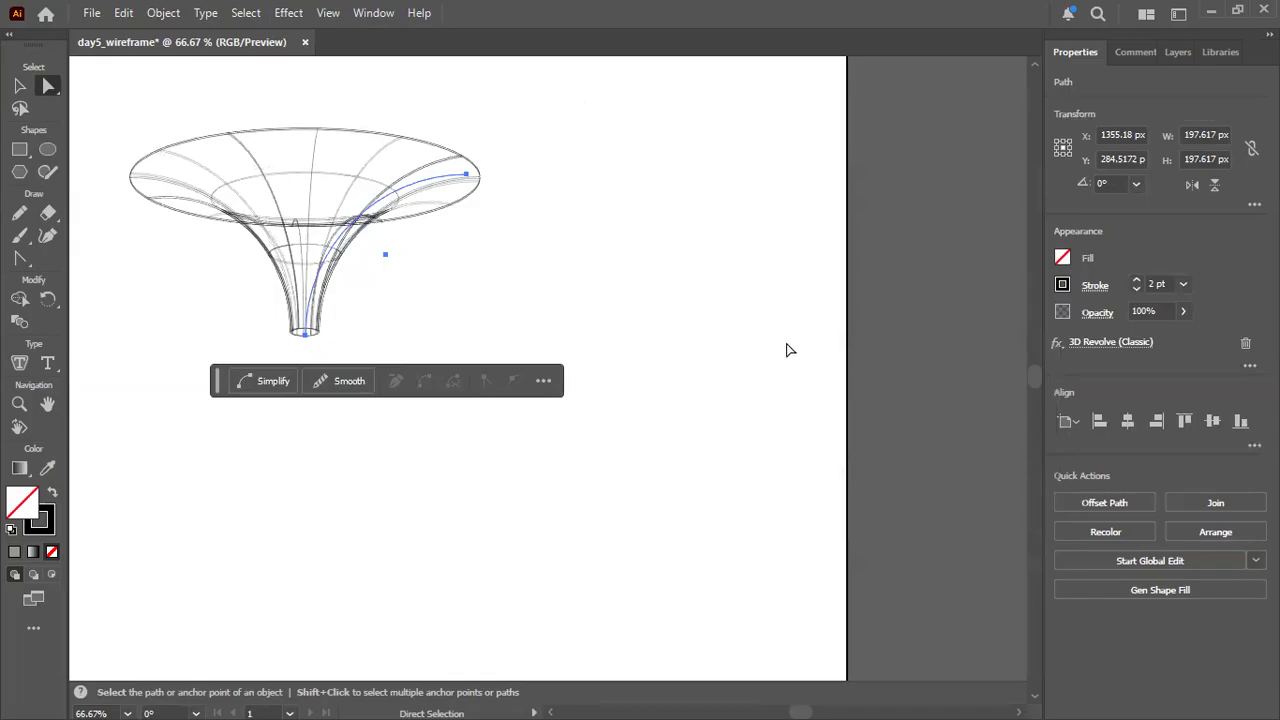
pyautogui.click(1135, 343)
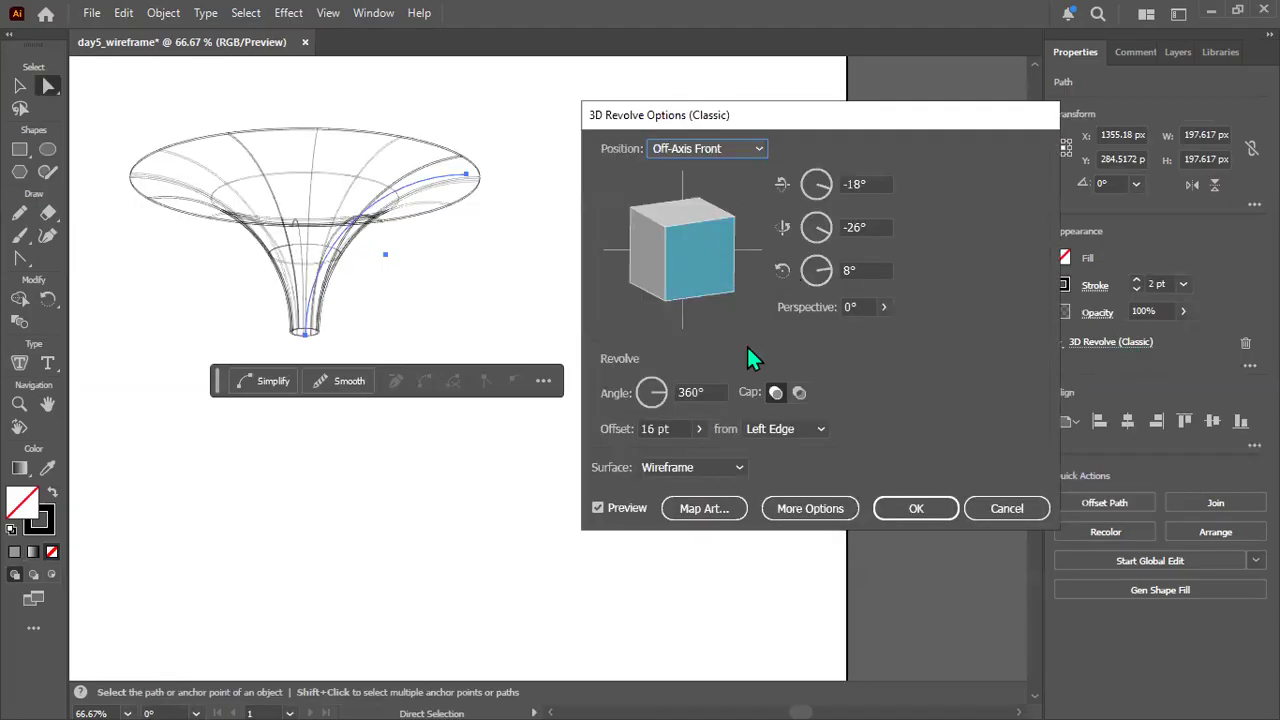
pyautogui.click(916, 509)
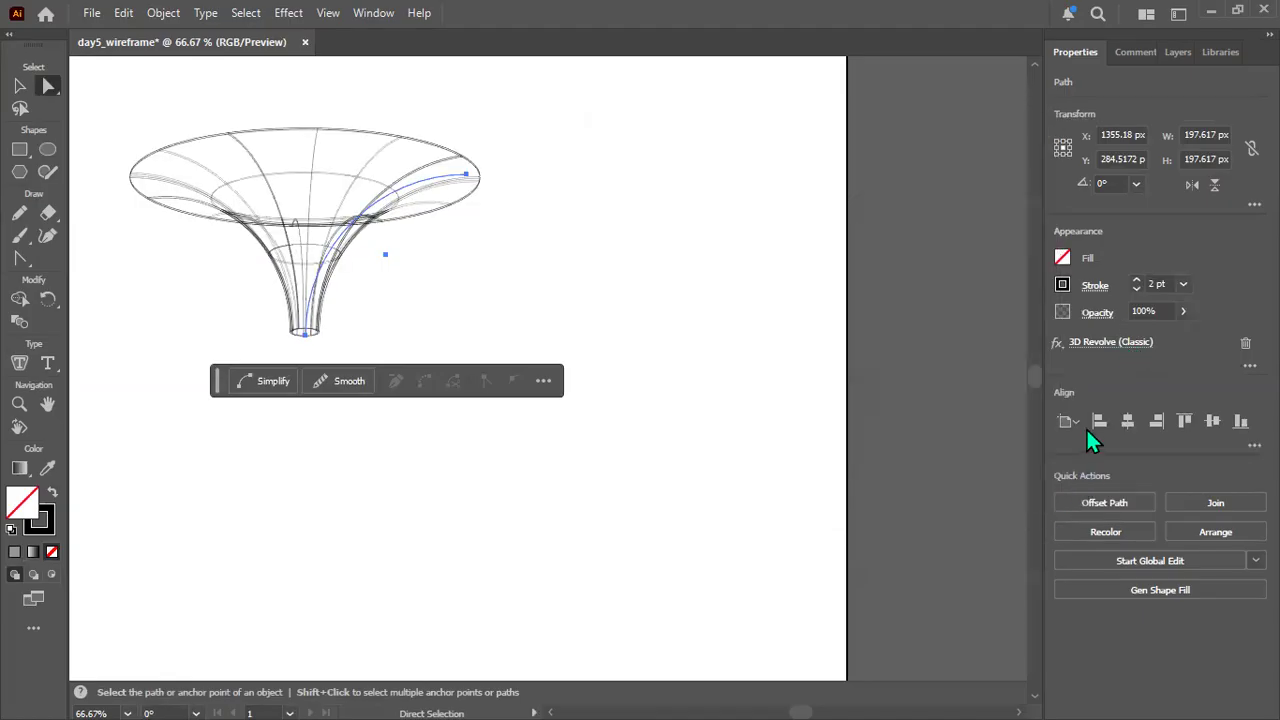
# Set the revolved funnel's stroke weight to 5 pt.
pyautogui.click(1150, 284)
pyautogui.press('Delete')
pyautogui.write('5')
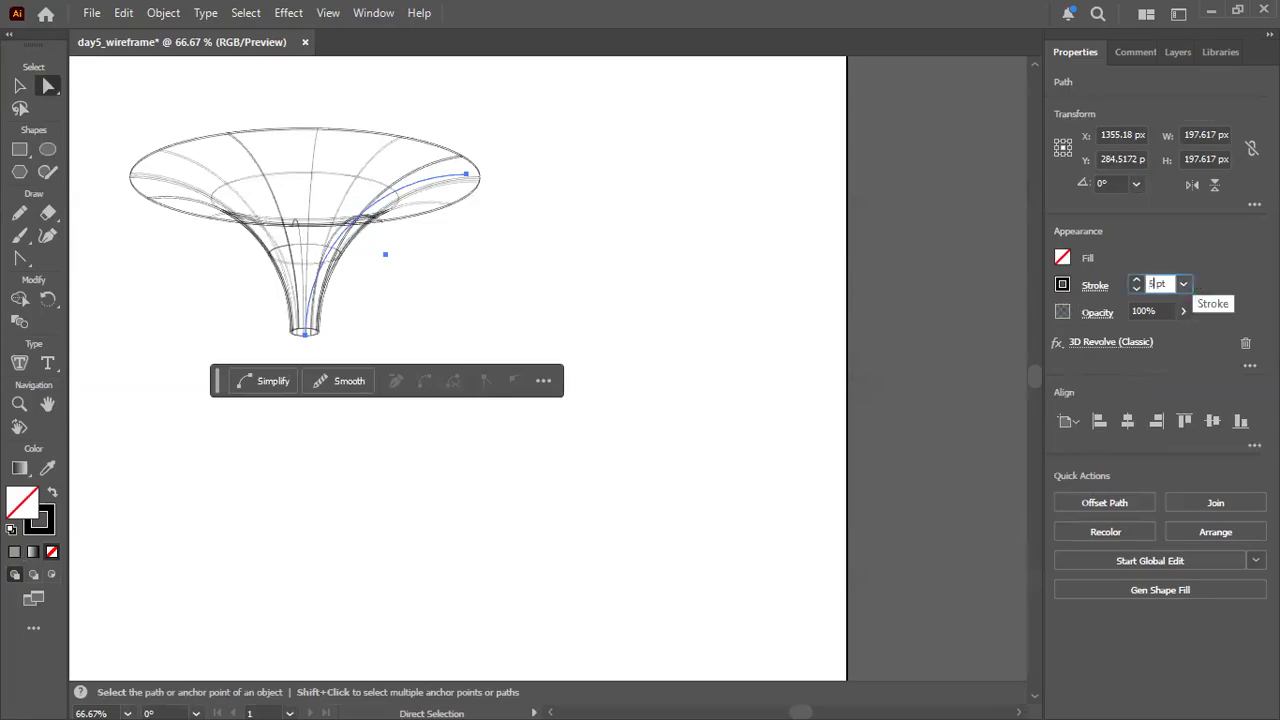
pyautogui.press('Return')
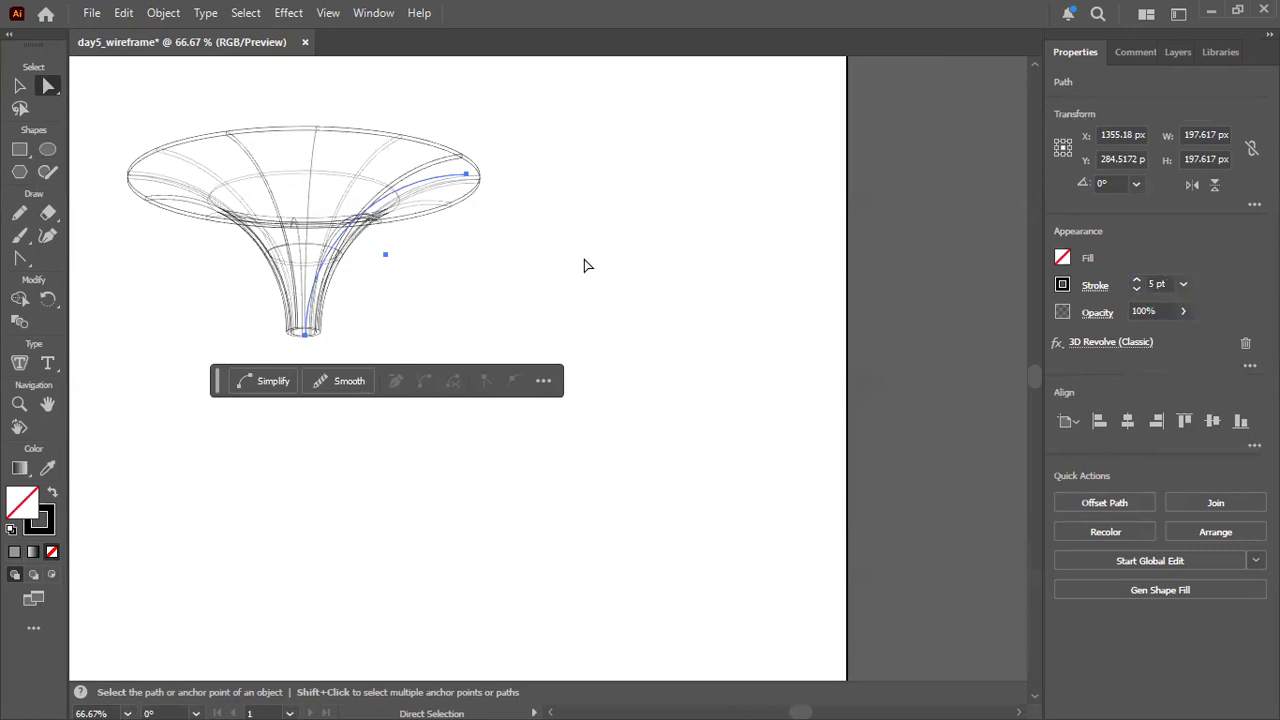
# Inspect the funnel's rim up close while trying stroke weights of 1 pt and 2 pt.
pyautogui.click(550, 258)
pyautogui.click(389, 222)
pyautogui.scroll(1, 389, 221)
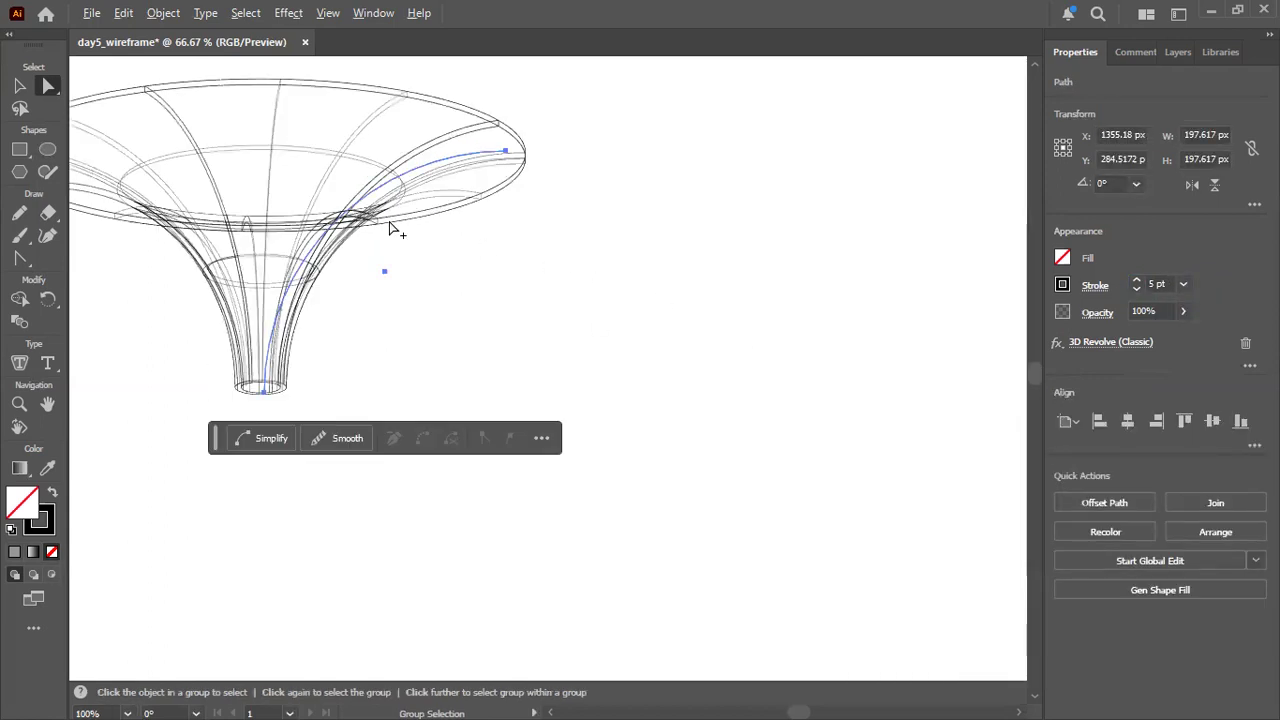
pyautogui.scroll(6, 390, 225)
pyautogui.press('space')
pyautogui.moveTo(583, 304); pyautogui.dragTo(378, 509)
pyautogui.moveTo(887, 372)
pyautogui.mouseDown()
pyautogui.moveTo(560, 454)
pyautogui.moveTo(593, 438)
pyautogui.moveTo(560, 486)
pyautogui.mouseUp()
pyautogui.click(1152, 284)
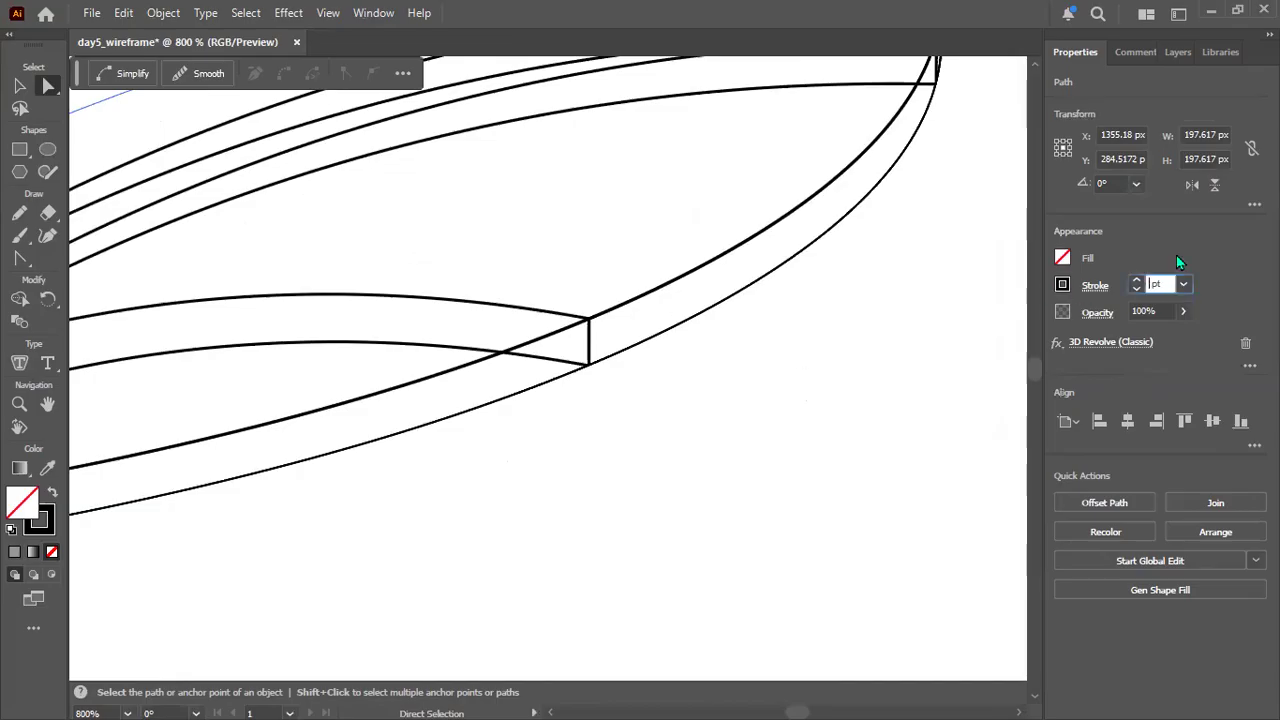
pyautogui.write('1')
pyautogui.press('Return')
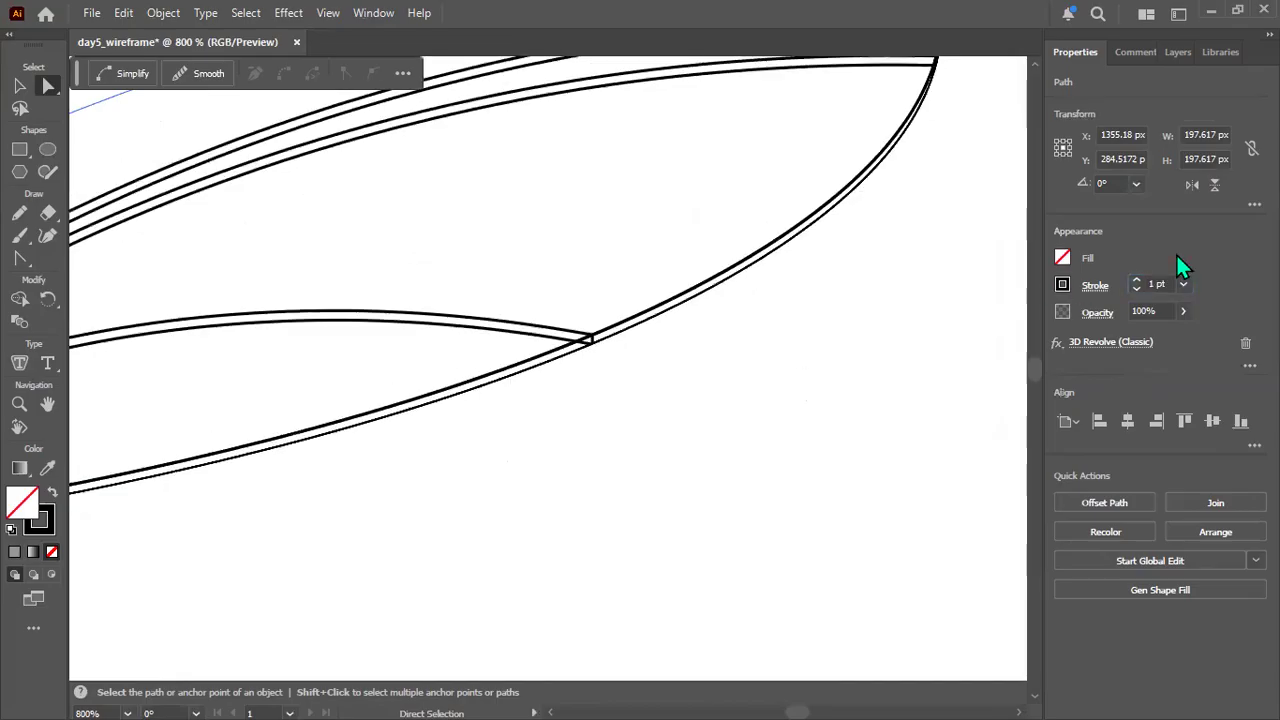
pyautogui.click(1154, 284)
pyautogui.write('2')
pyautogui.press('Return')
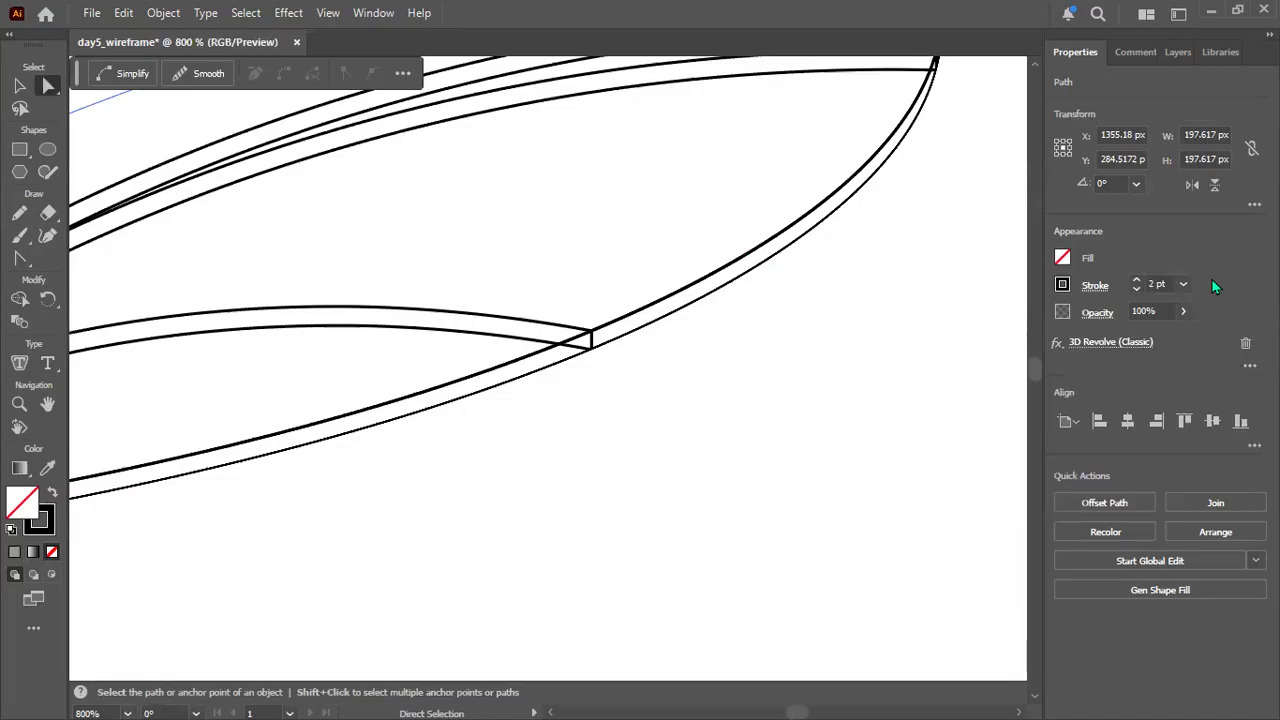
# Return the wireframe funnel's stroke weight to 5 pt and deselect it.
pyautogui.click(1150, 284)
pyautogui.write('5')
pyautogui.press('Return')
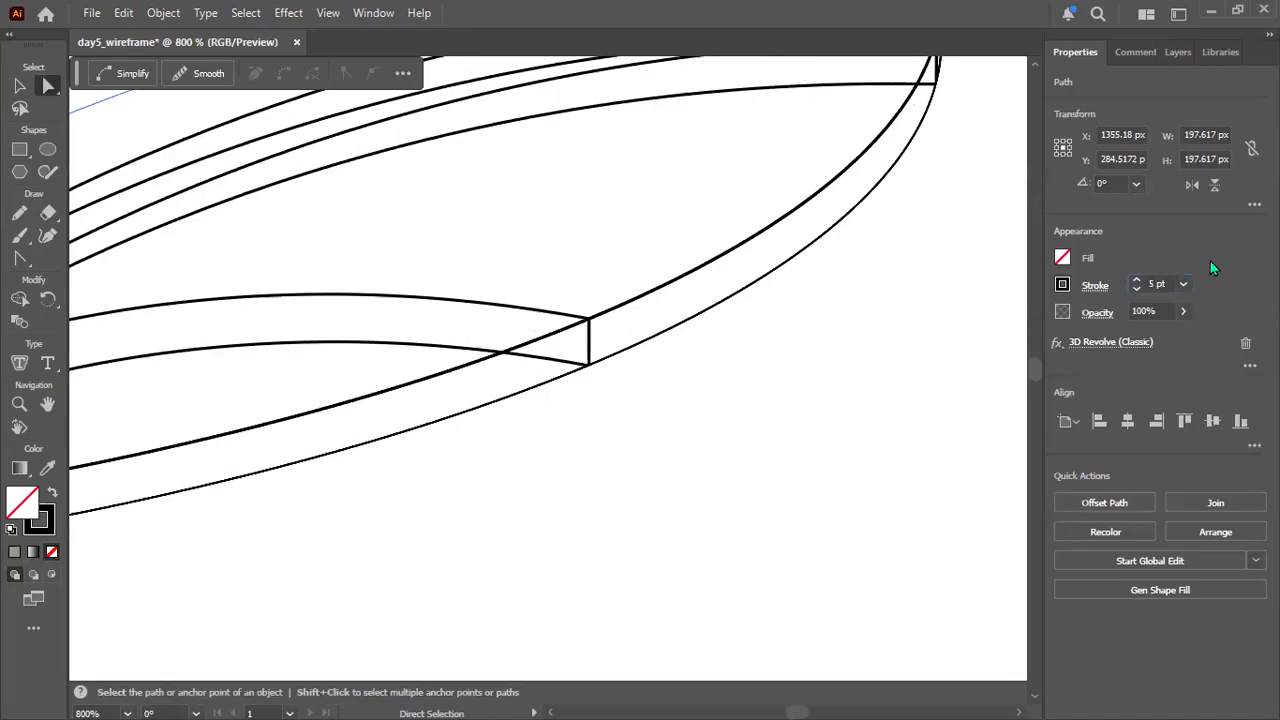
pyautogui.click(634, 451)
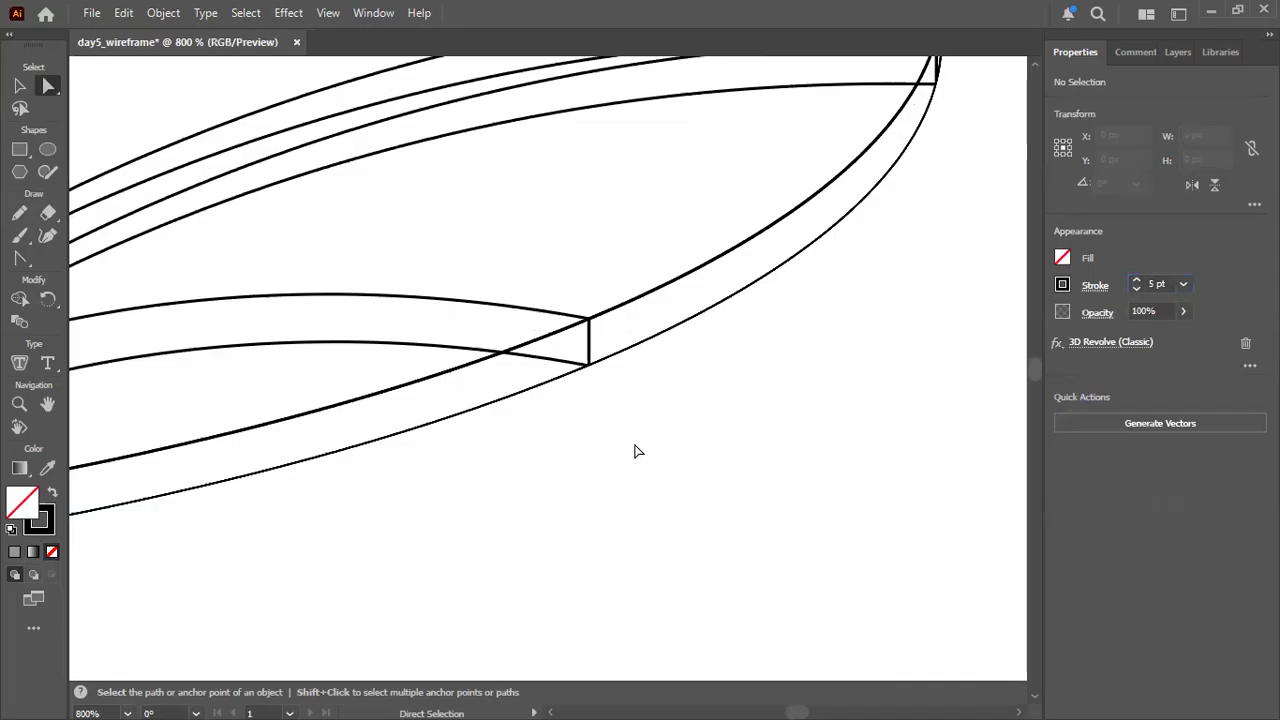
pyautogui.keyDown('alt'); pyautogui.scroll(-5, 634, 451); pyautogui.keyUp('alt')
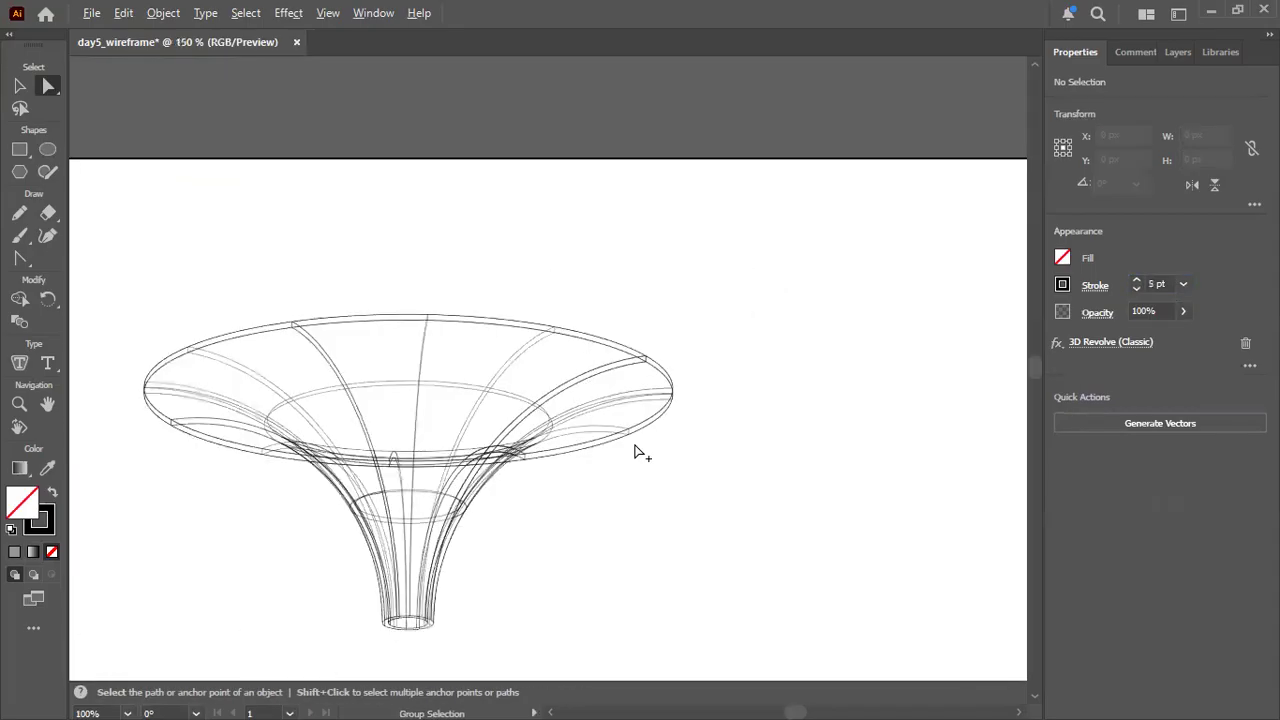
pyautogui.keyDown('alt'); pyautogui.scroll(-3, 634, 451); pyautogui.keyUp('alt')
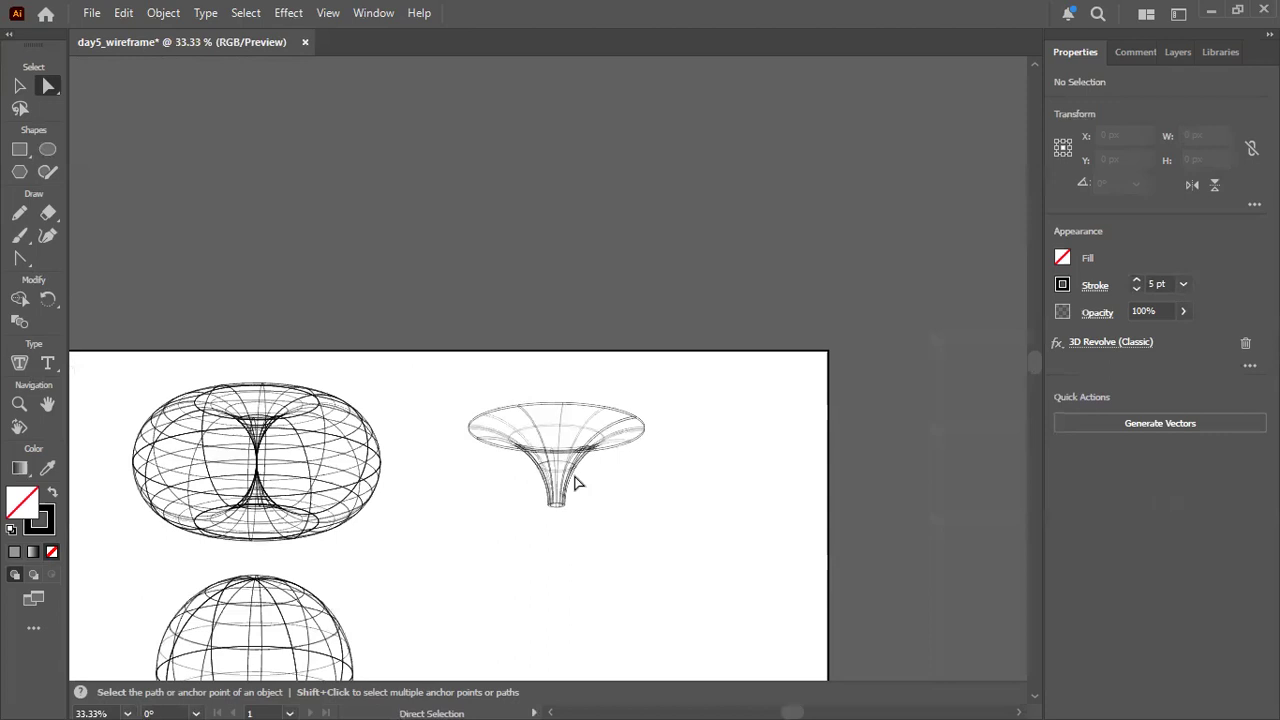
# Enlarge the funnel by moving its profile's rim anchor to about X 1576, Y 63 px, and shift it about 131 px right and 103 px down.
pyautogui.scroll(-3, 655, 450)
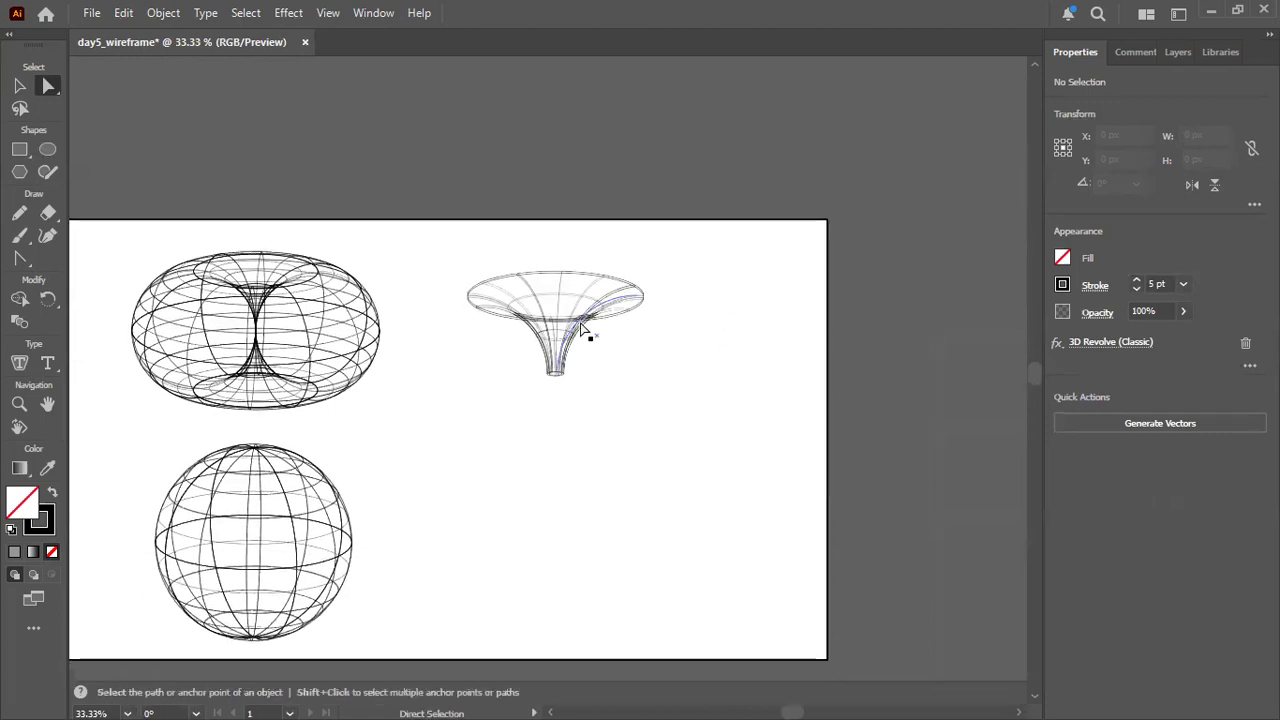
pyautogui.click(593, 333)
pyautogui.click(598, 315)
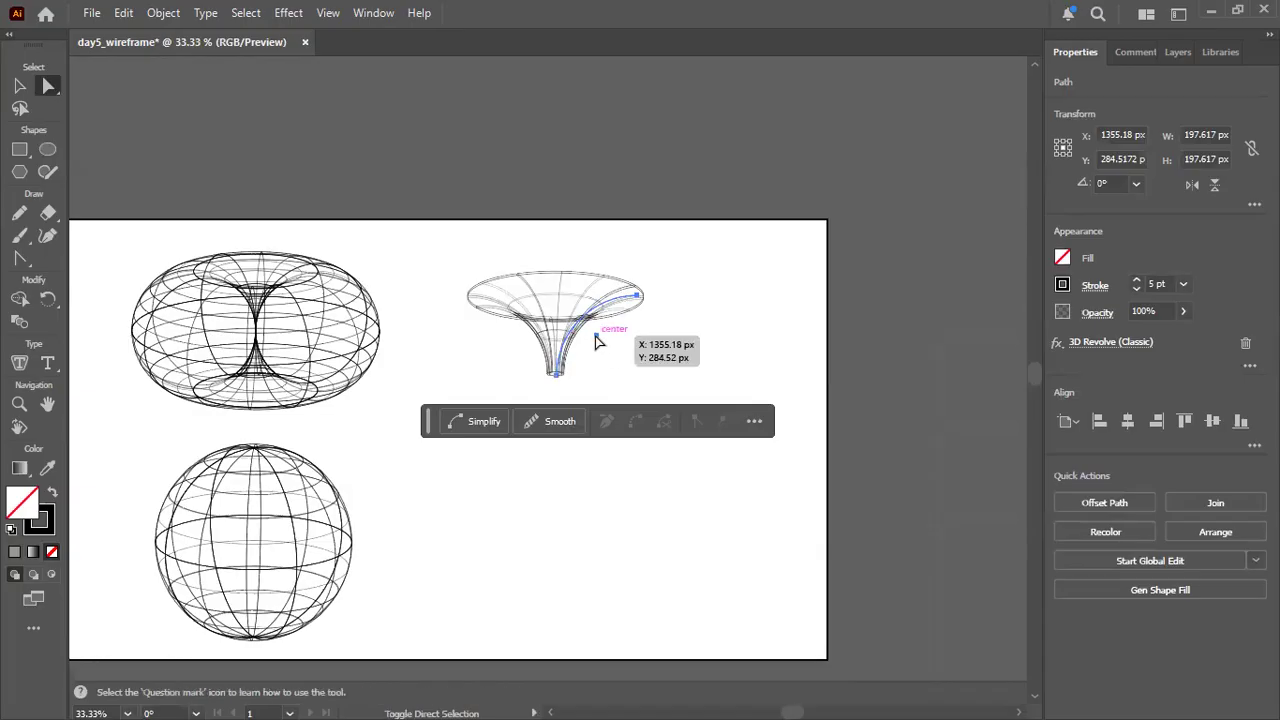
pyautogui.click(583, 343)
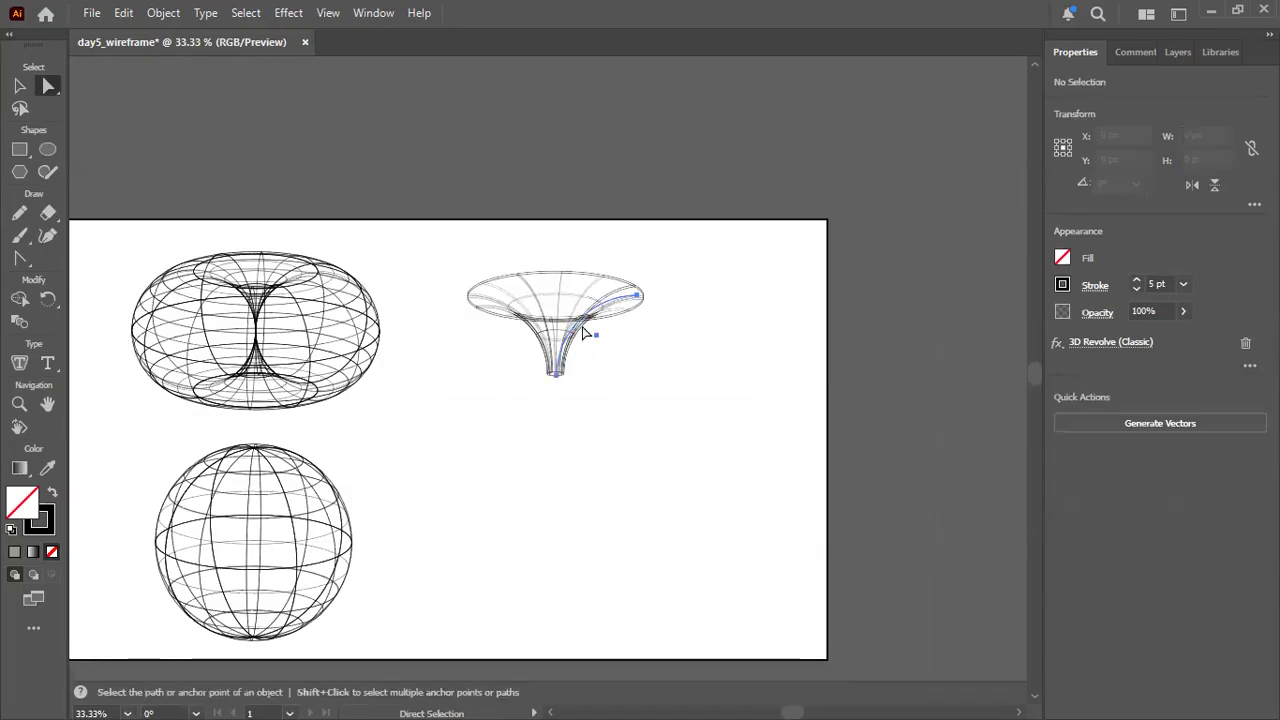
pyautogui.click(592, 334)
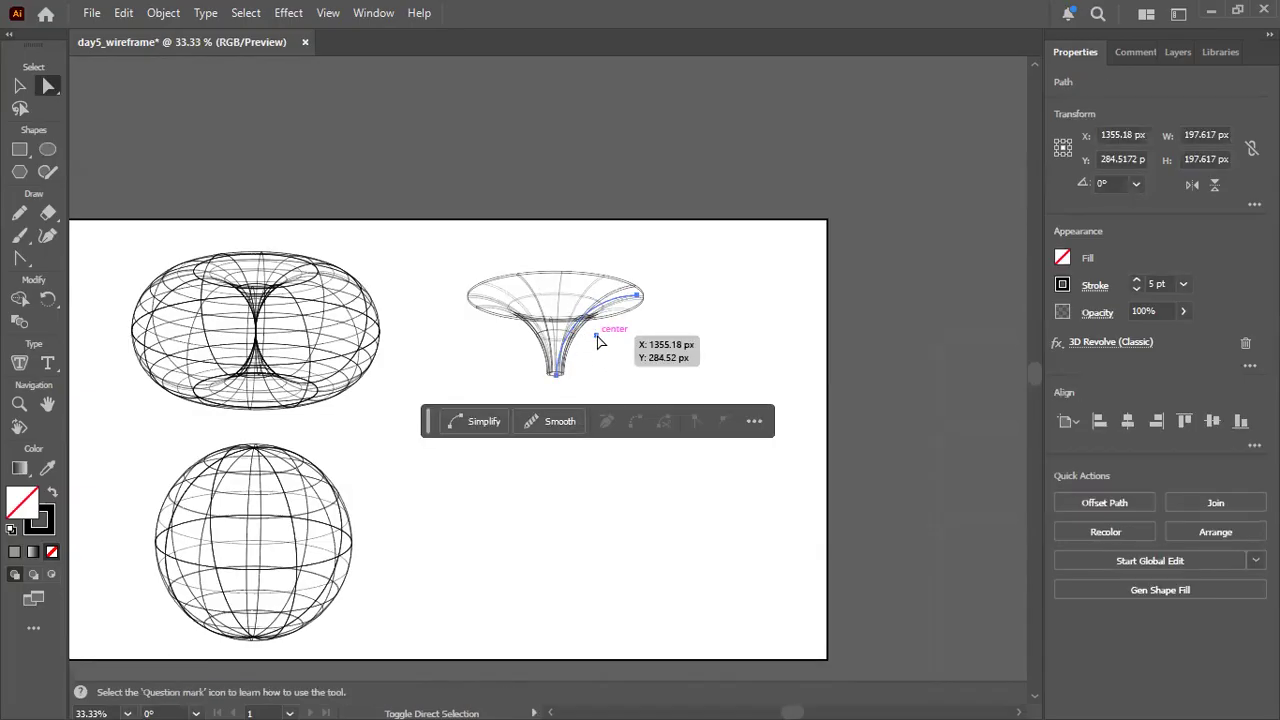
pyautogui.click(603, 342)
pyautogui.click(590, 322)
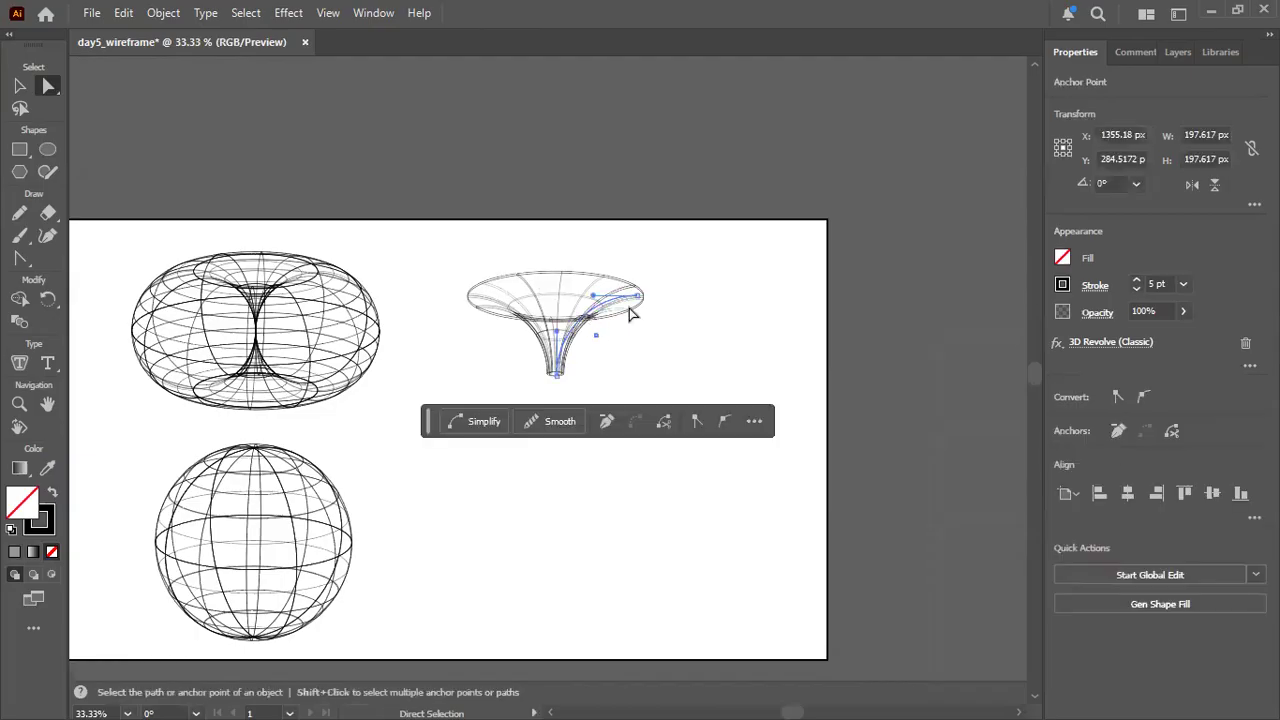
pyautogui.moveTo(638, 297); pyautogui.dragTo(697, 252)
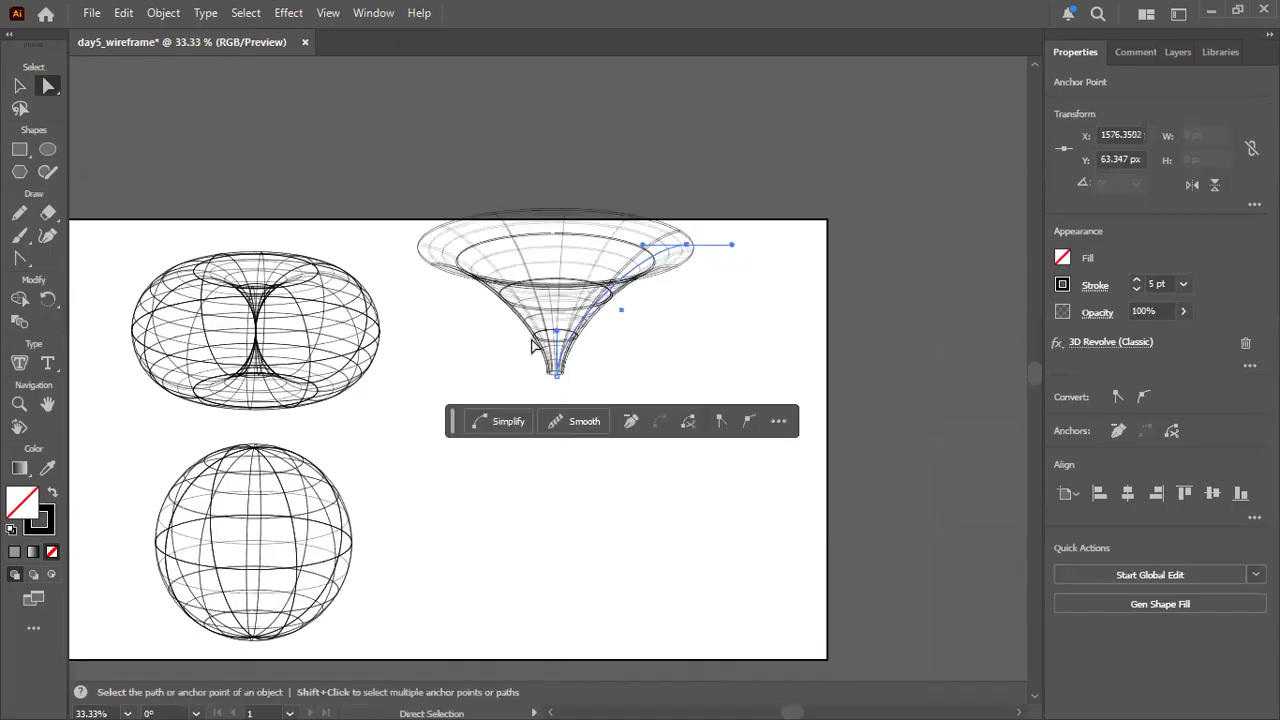
pyautogui.moveTo(558, 290); pyautogui.dragTo(608, 329)
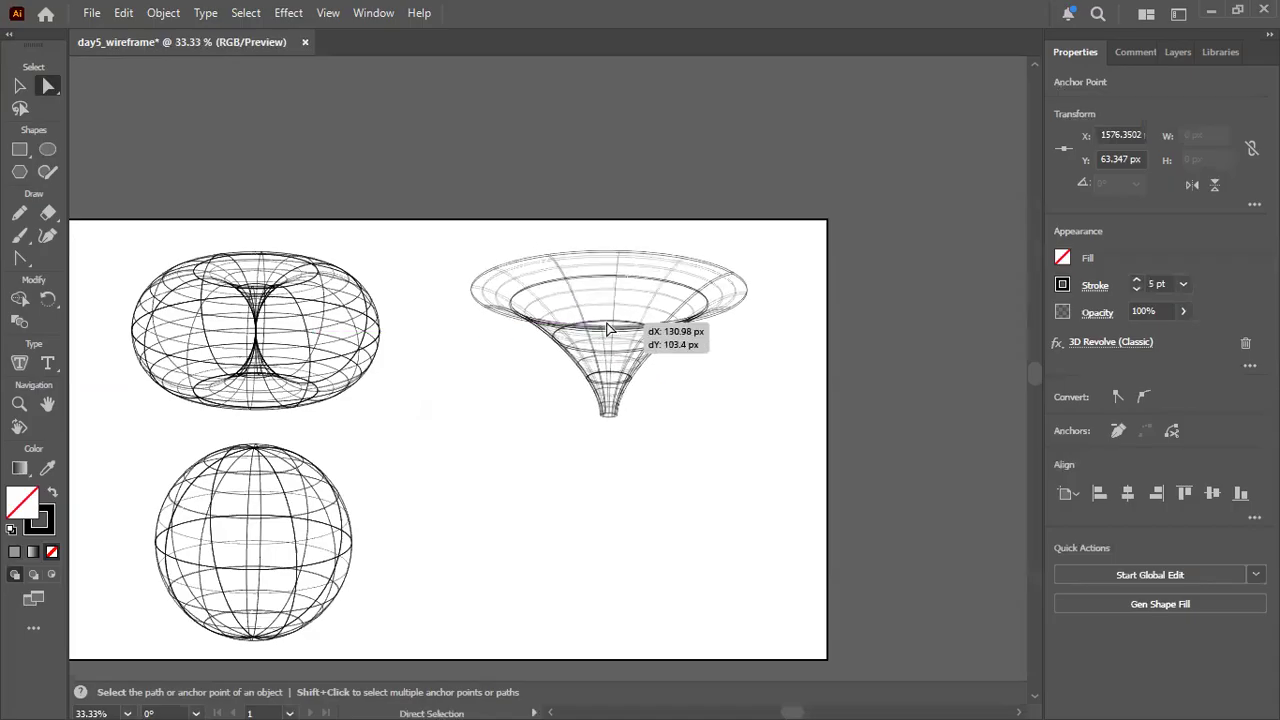
pyautogui.click(640, 572)
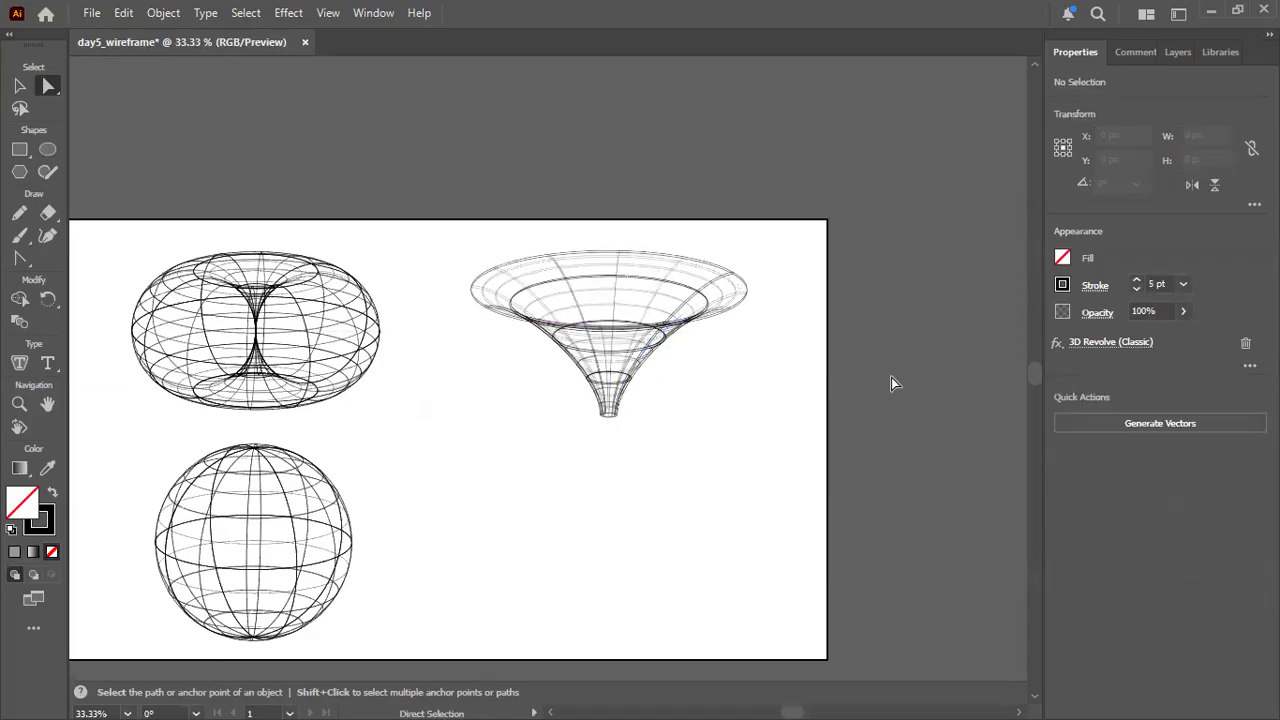
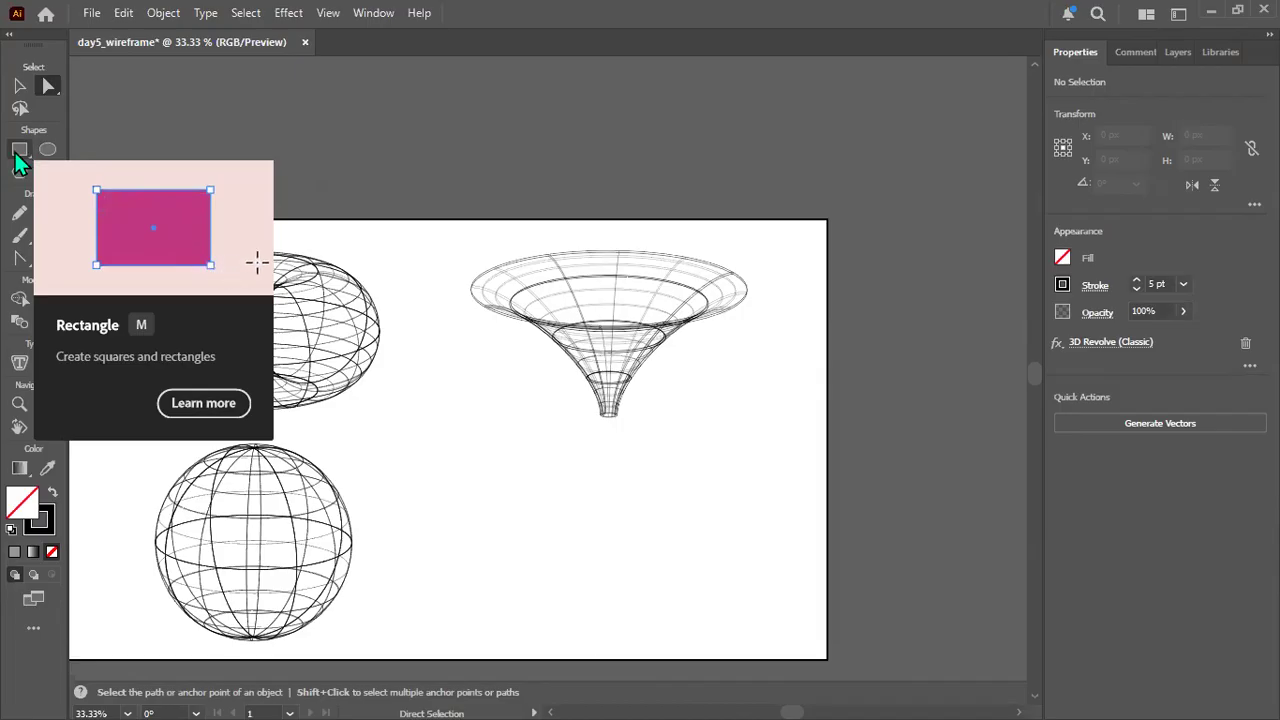
# Draw a rectangle about 689 by 412 px in the empty area below the funnel.
pyautogui.click(16, 156)
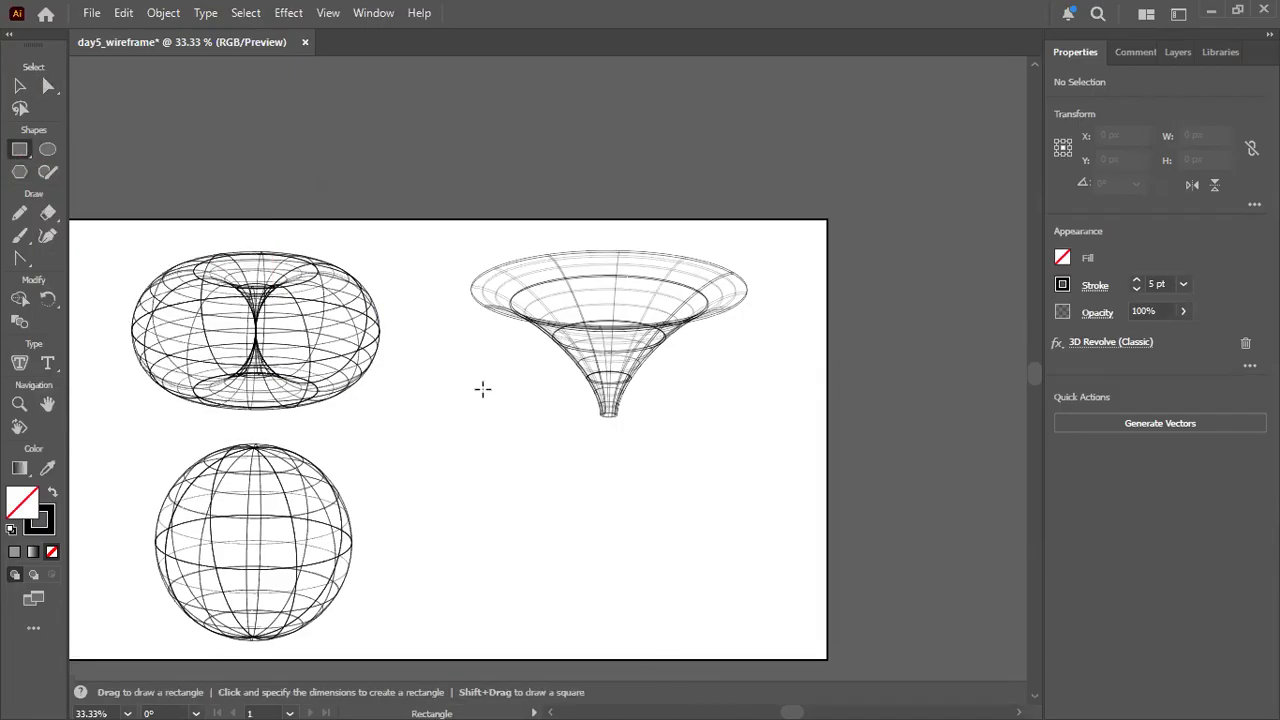
pyautogui.scroll(1, 500, 325)
pyautogui.scroll(-5, 581, 387)
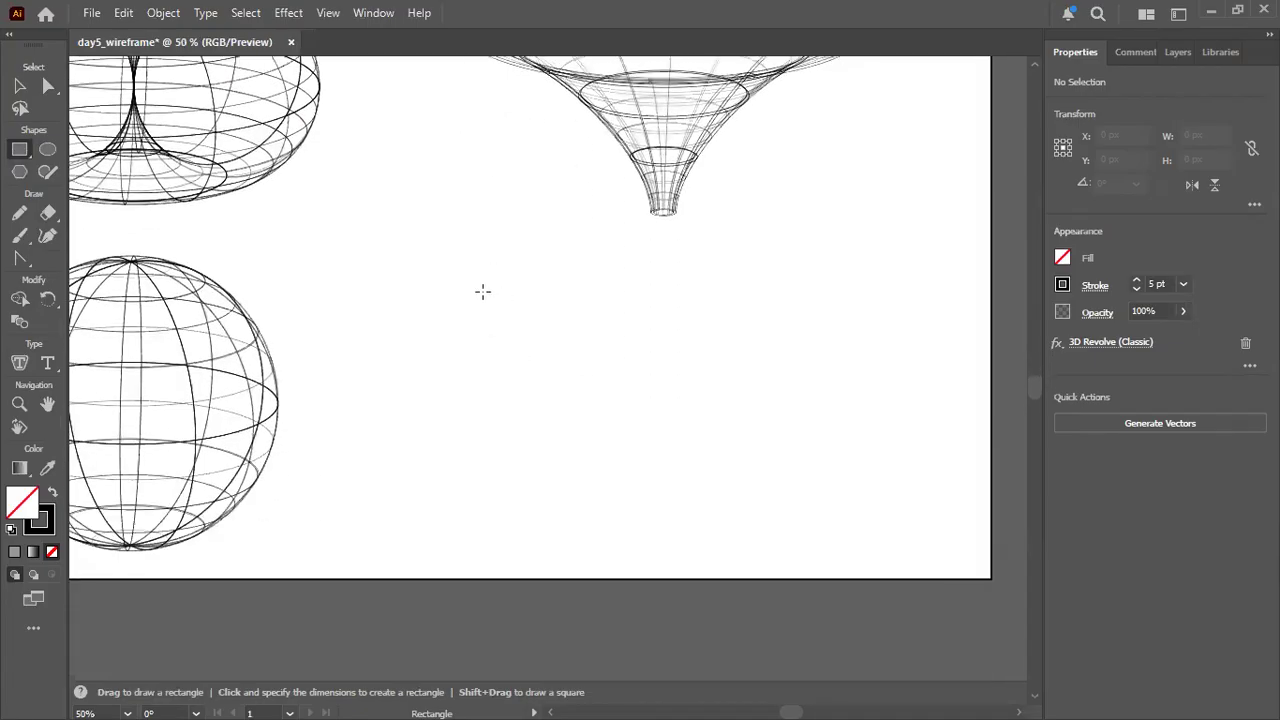
pyautogui.moveTo(464, 289); pyautogui.dragTo(885, 541)
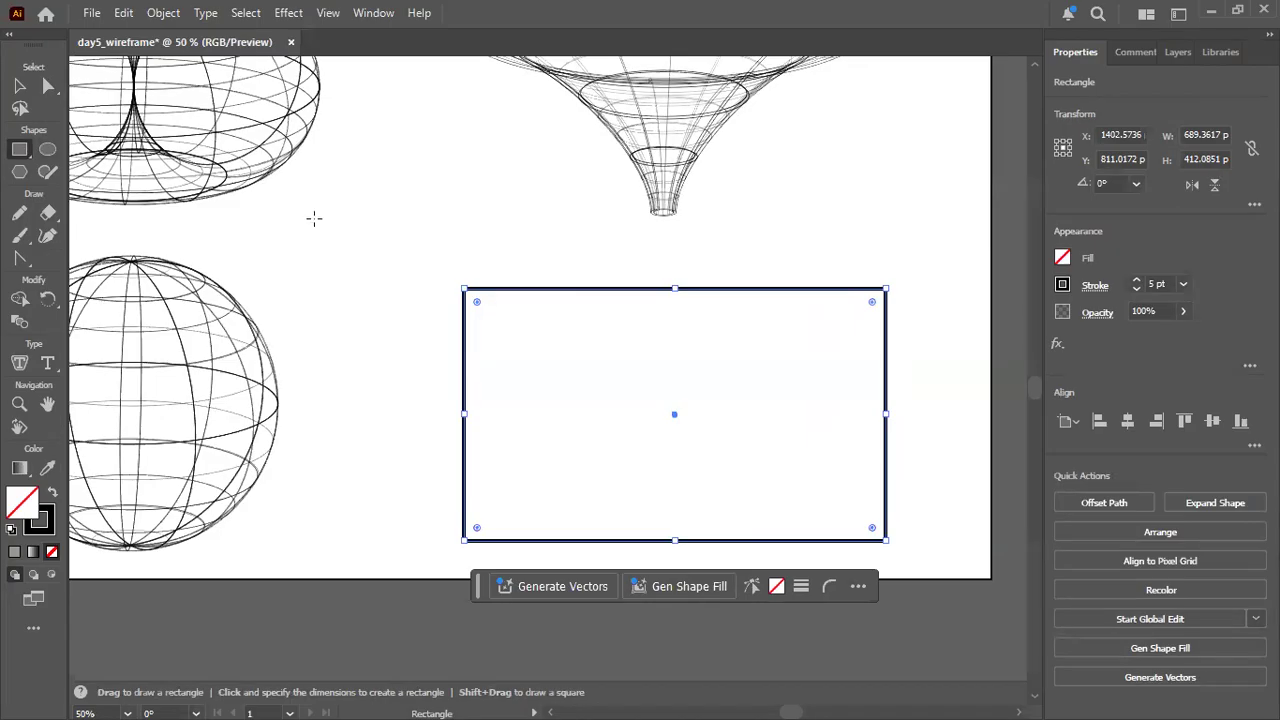
# Shift the rectangle left and slightly up so its centre sits at about X 1372, Y 804 px, and deselect it.
pyautogui.click(47, 86)
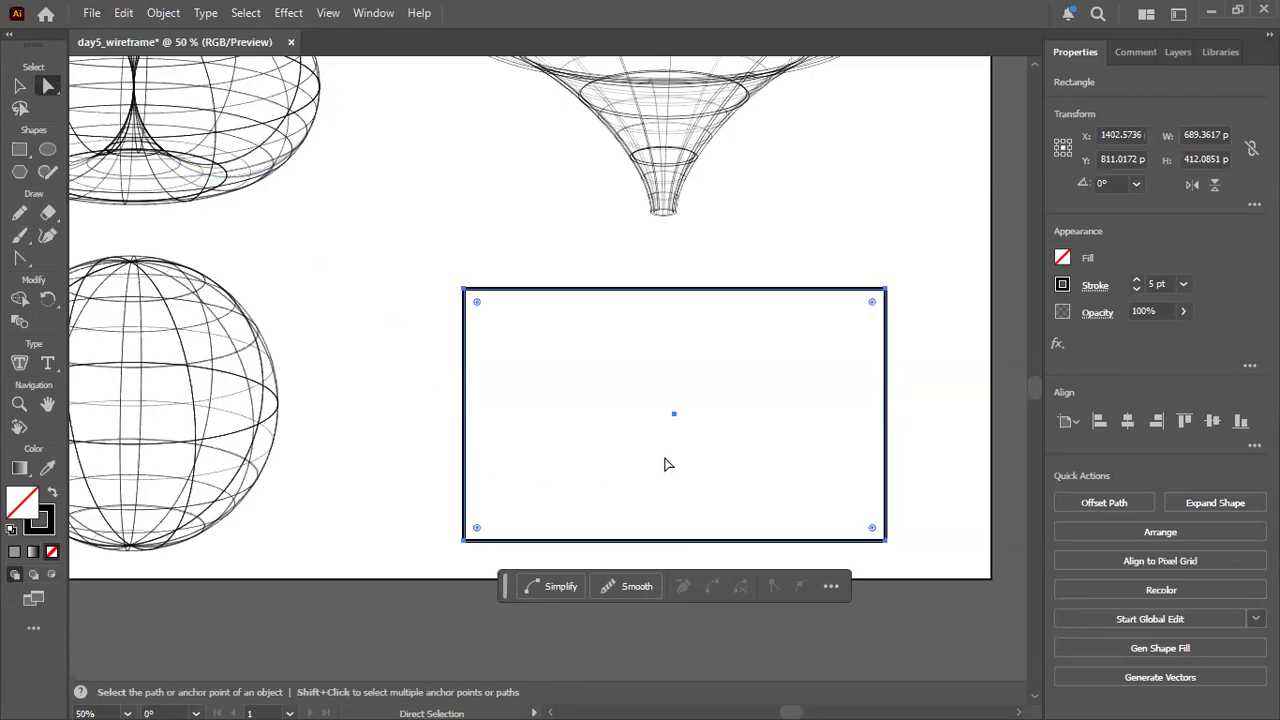
pyautogui.moveTo(873, 305); pyautogui.dragTo(850, 423)
pyautogui.moveTo(640, 420); pyautogui.dragTo(657, 416)
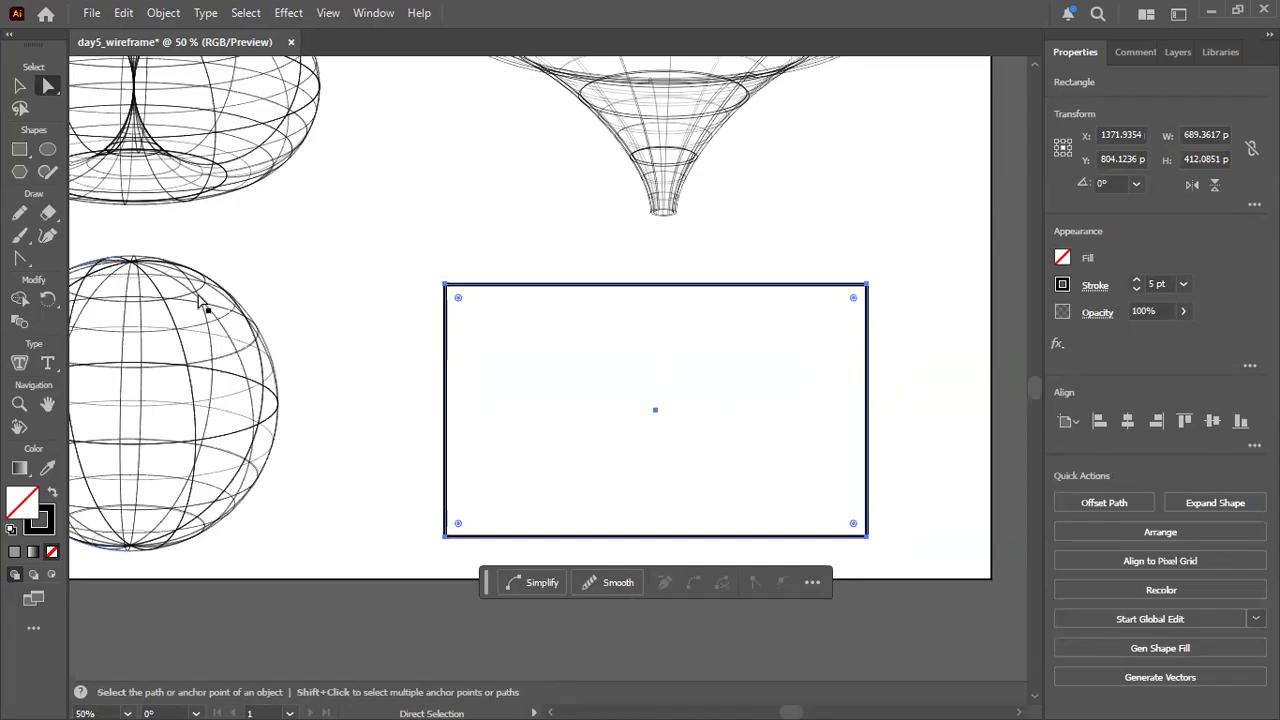
pyautogui.click(552, 352)
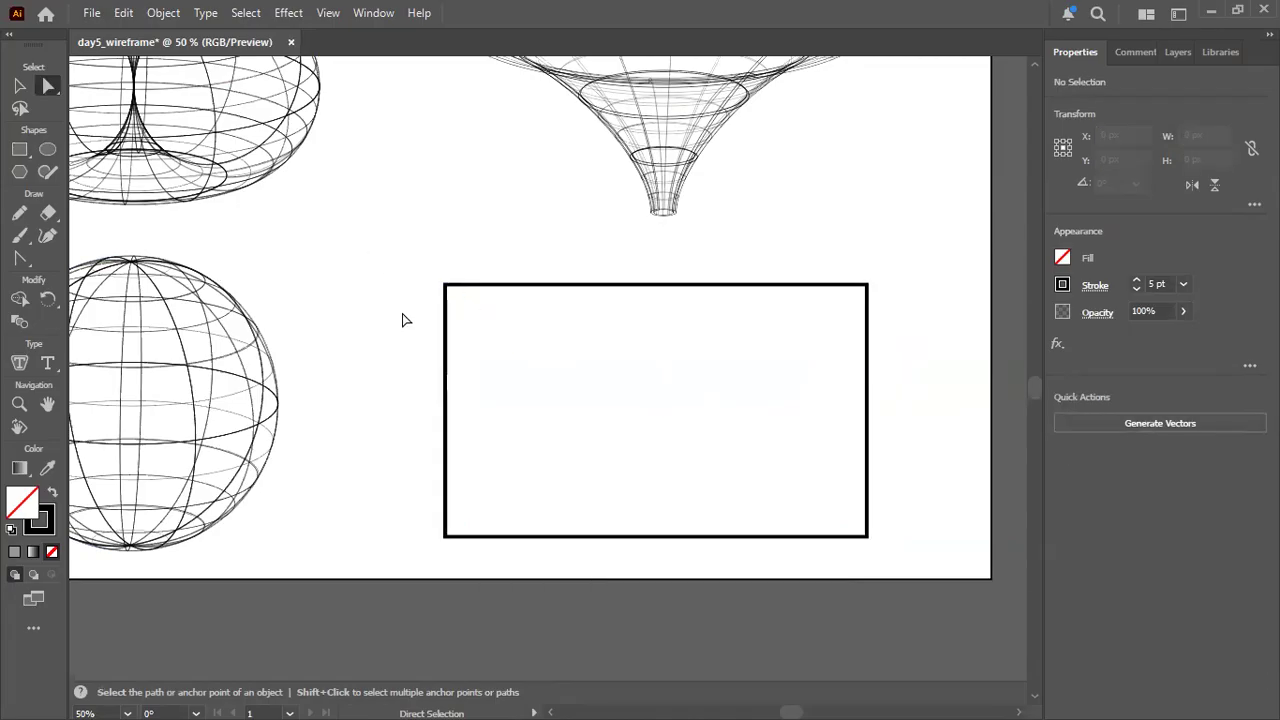
# Select the rectangle's upper-left anchor point, and undo back to before the rectangle was drawn.
pyautogui.moveTo(414, 274); pyautogui.dragTo(463, 318)
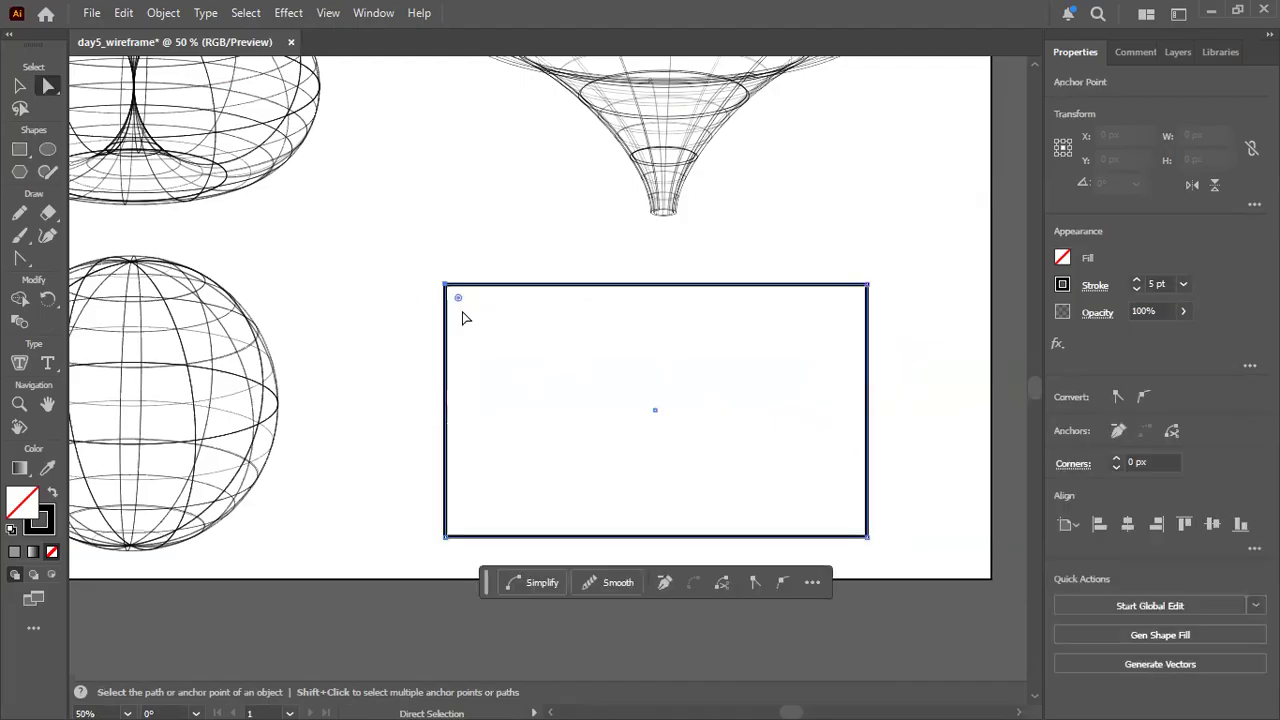
pyautogui.click(390, 264)
pyautogui.hotkey('ctrl', 'z')
pyautogui.click(390, 268)
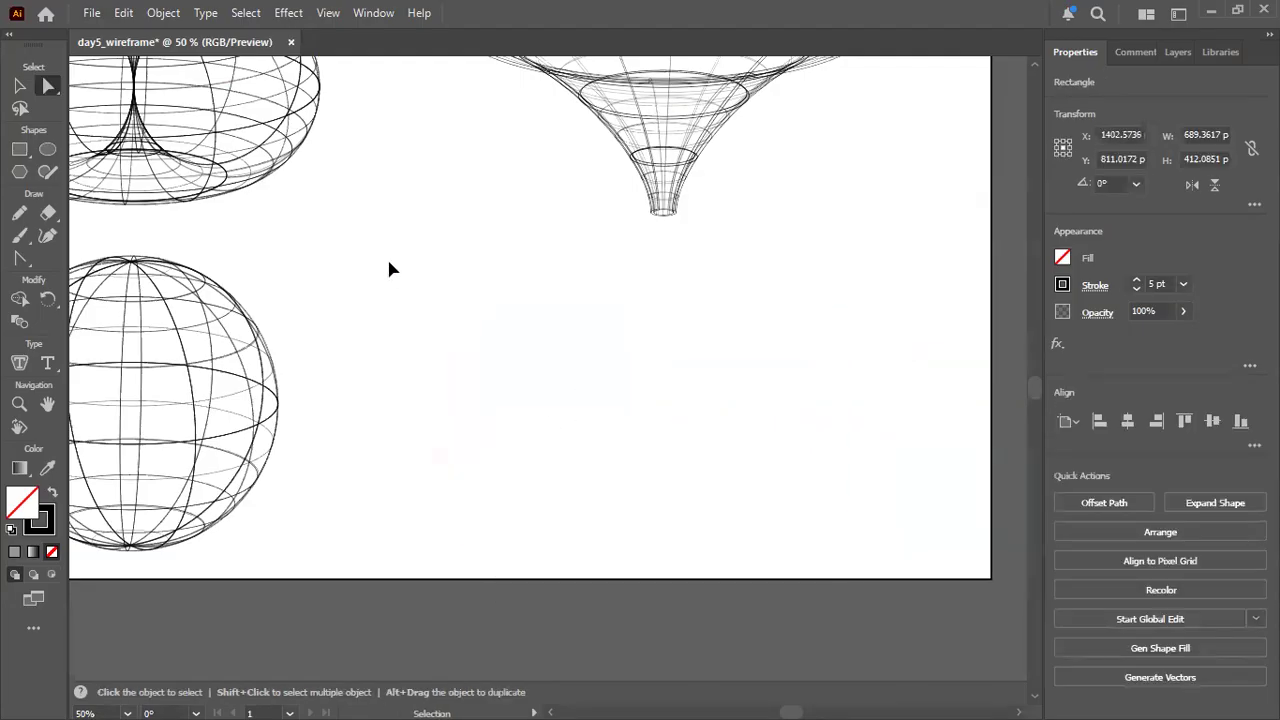
# Draw a rectangular grid about 711 by 423 px with six rows and six columns below the funnel.
pyautogui.click(33, 627)
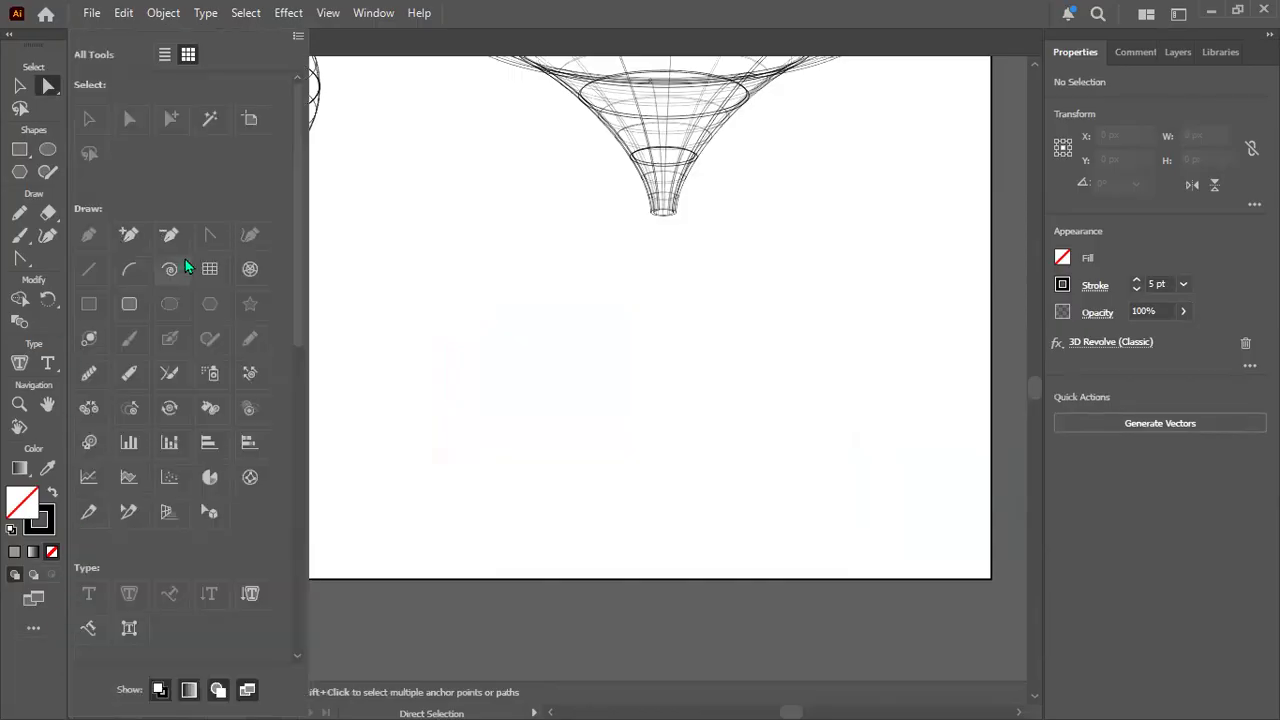
pyautogui.click(212, 276)
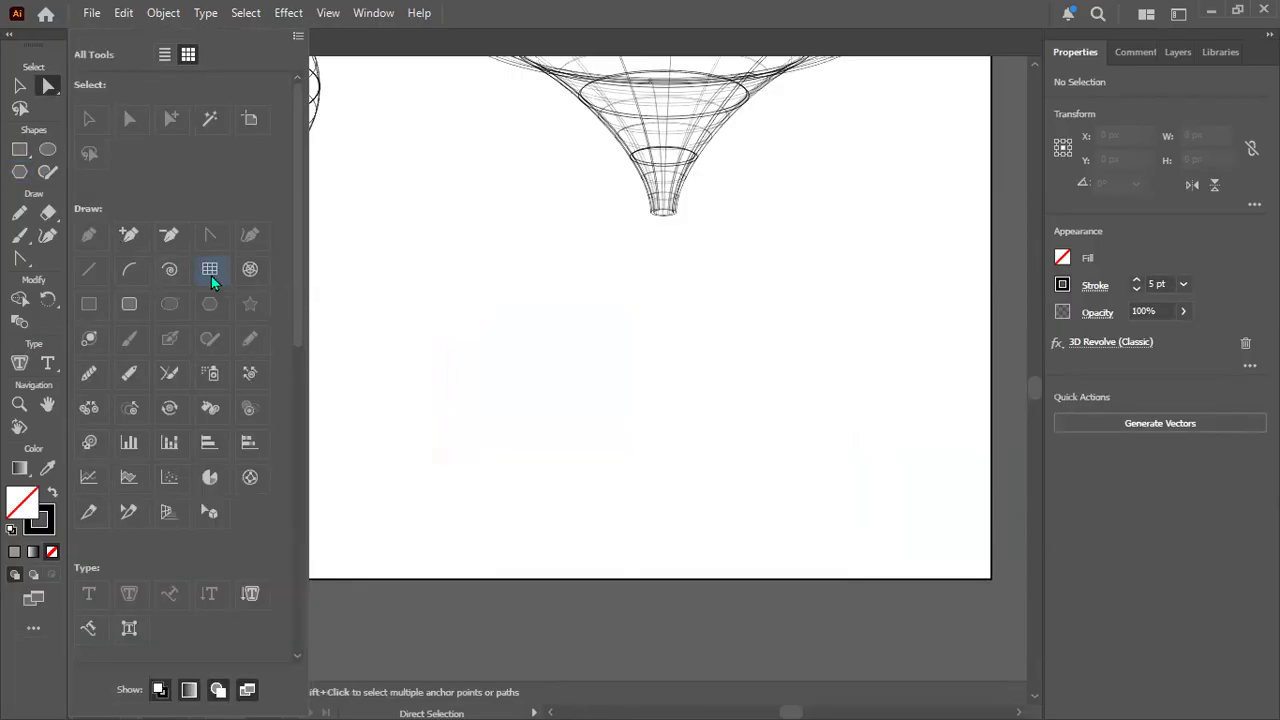
pyautogui.click(441, 279)
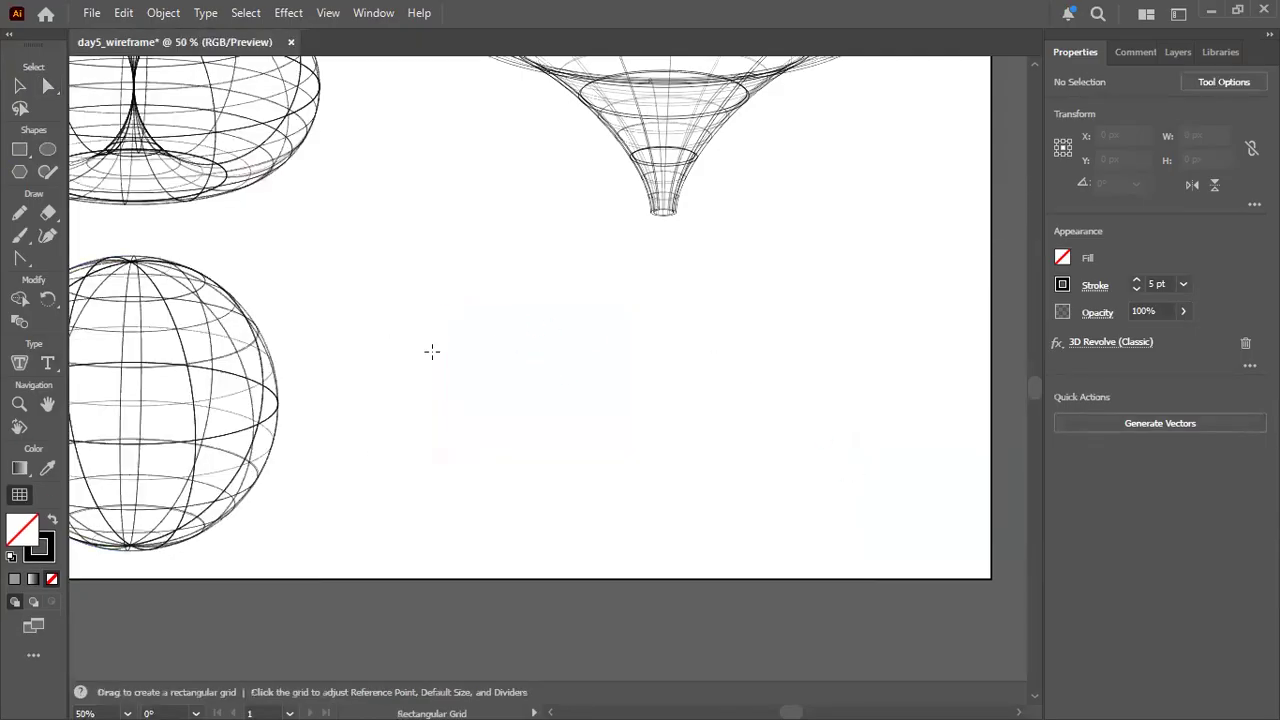
pyautogui.moveTo(446, 275); pyautogui.dragTo(880, 536)
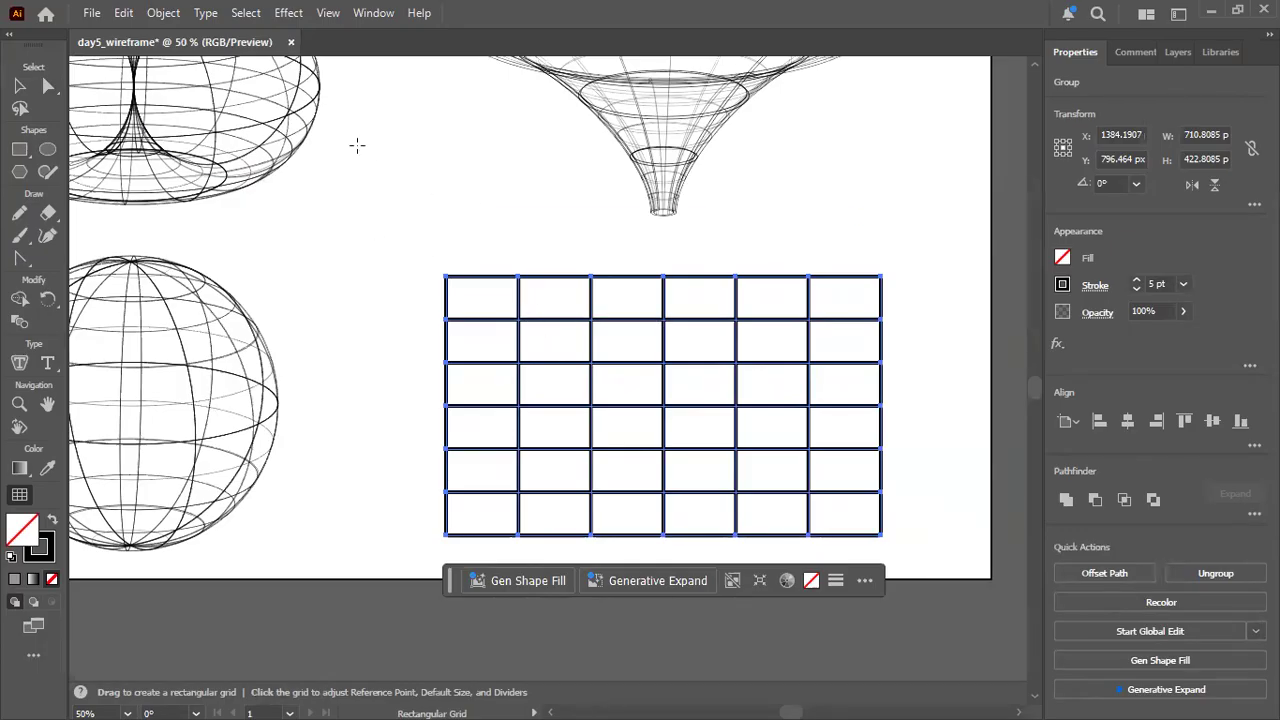
# Enlarge the rectangular grid to about 798 by 457 px.
pyautogui.click(19, 86)
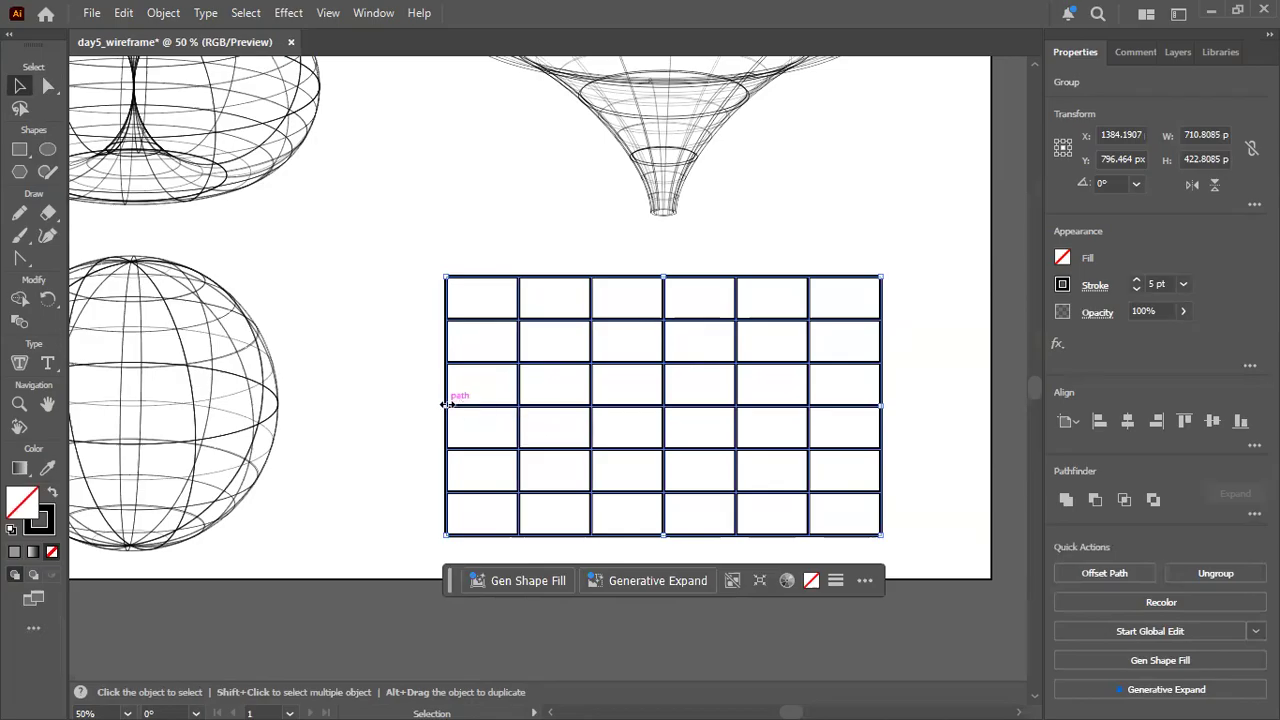
pyautogui.moveTo(446, 404)
pyautogui.mouseDown()
pyautogui.moveTo(469, 403)
pyautogui.moveTo(438, 412)
pyautogui.mouseUp()
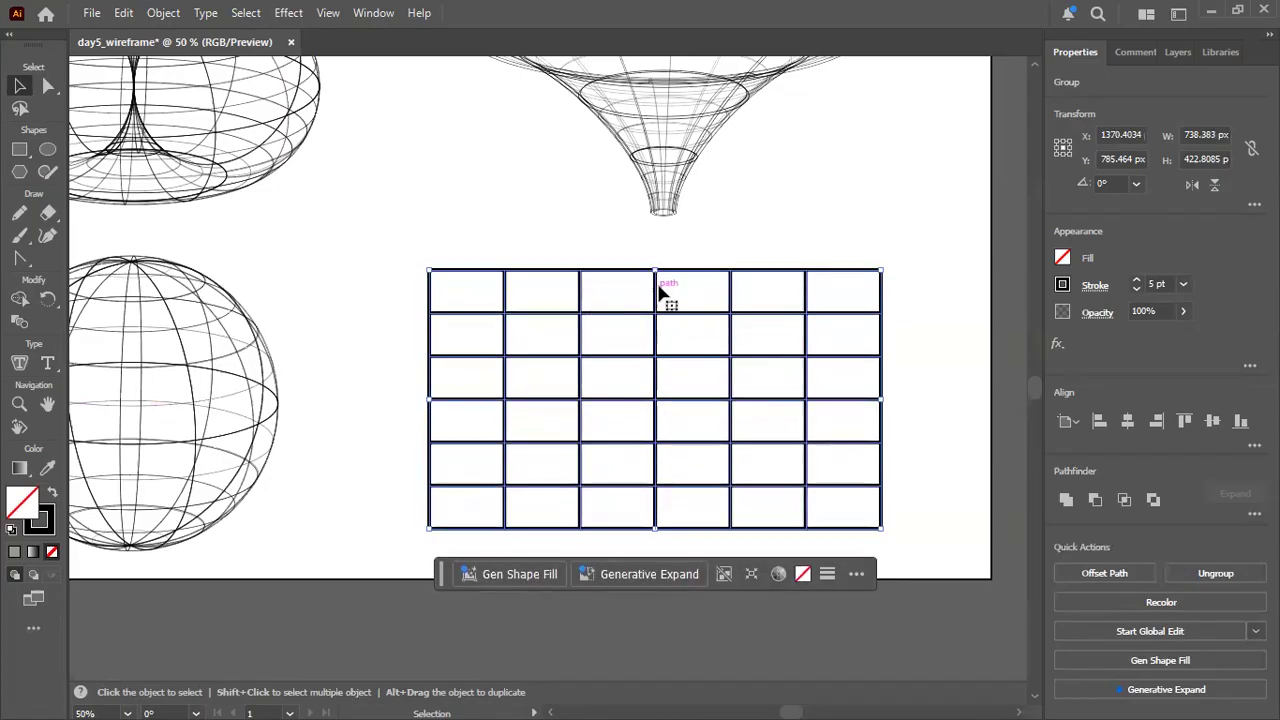
pyautogui.moveTo(655, 271)
pyautogui.mouseDown()
pyautogui.moveTo(655, 286)
pyautogui.moveTo(655, 249)
pyautogui.mouseUp()
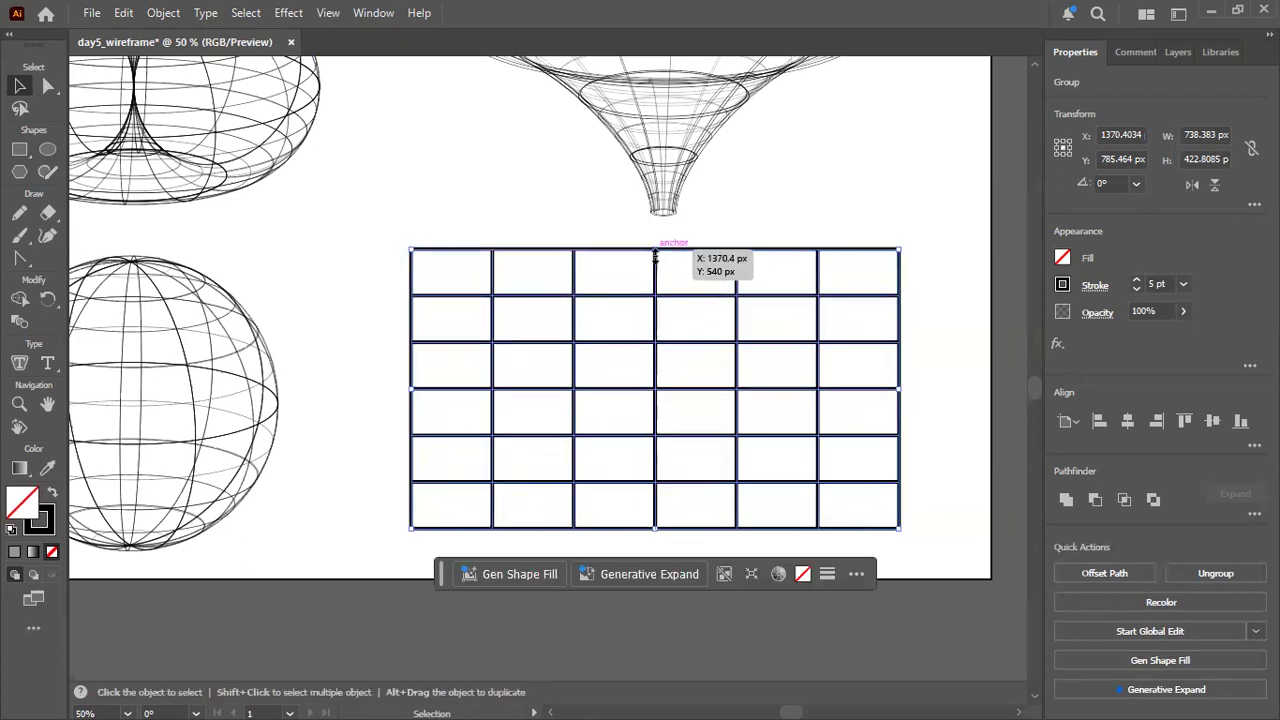
pyautogui.press('space')
pyautogui.moveTo(411, 397)
pyautogui.mouseDown()
pyautogui.moveTo(426, 392)
pyautogui.moveTo(414, 396)
pyautogui.mouseUp()
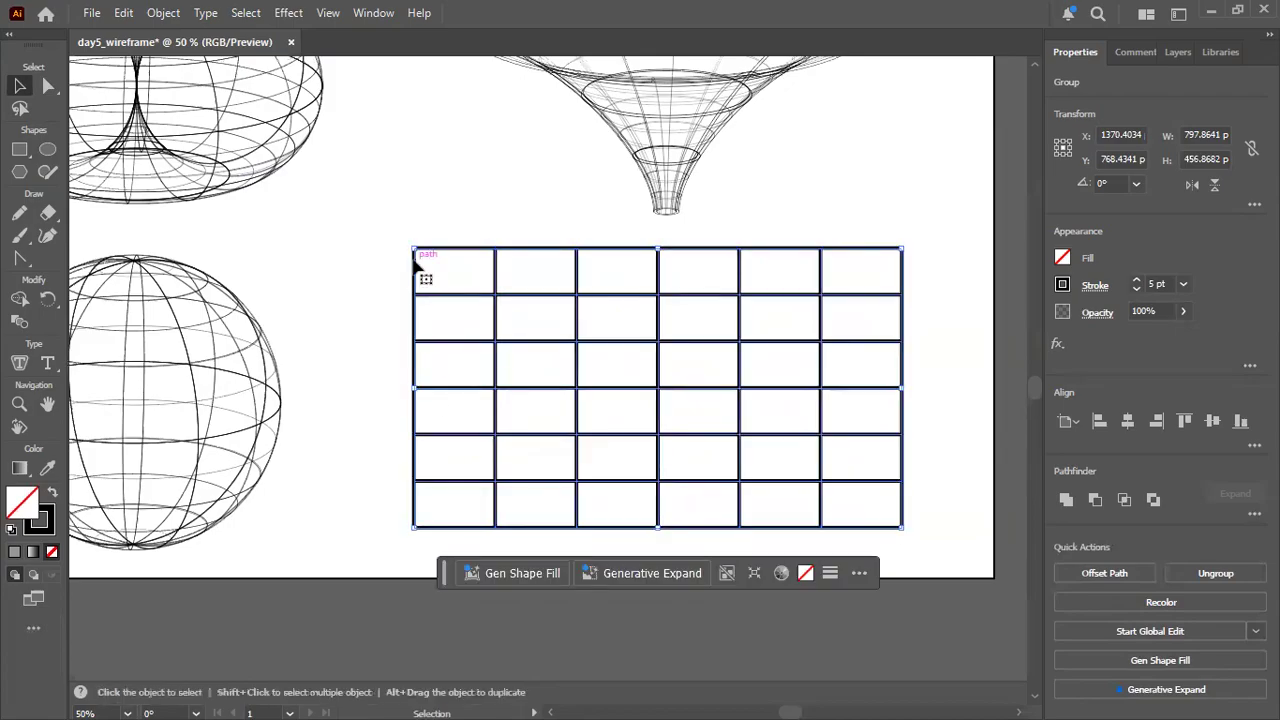
# Shift the grid left and up so its centre sits at about X 1336, Y 760 px.
pyautogui.click(48, 88)
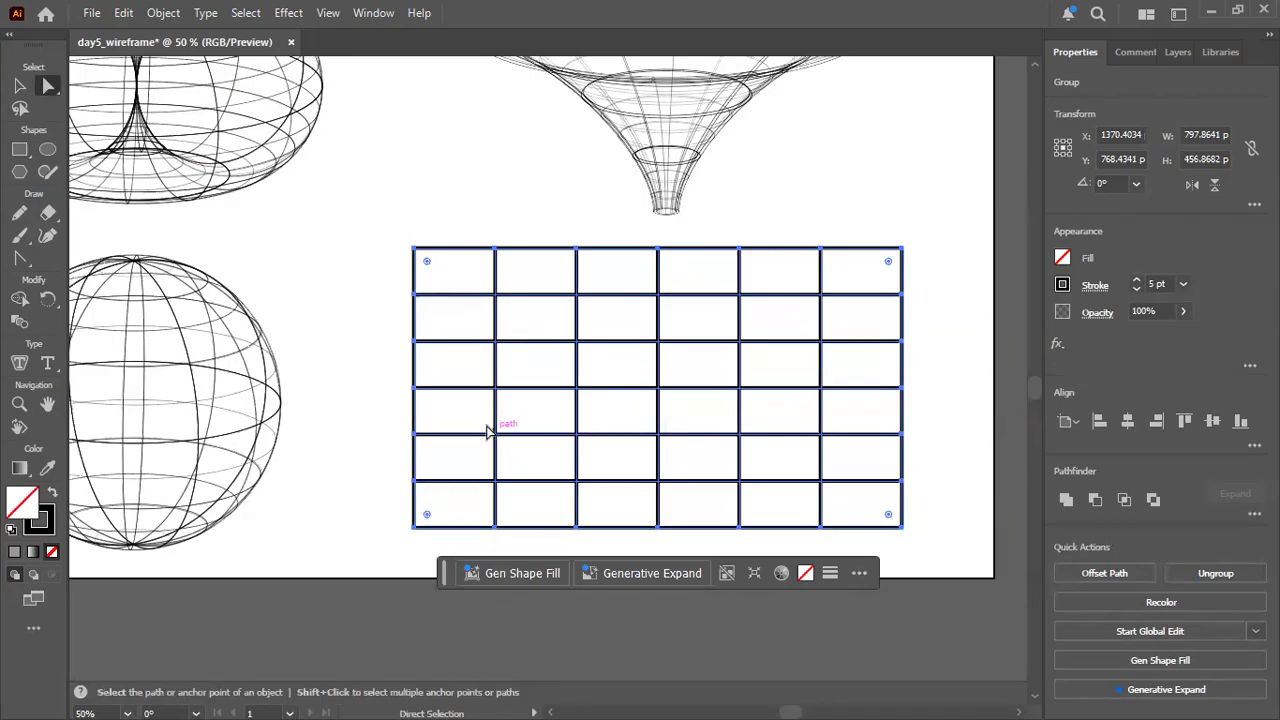
pyautogui.moveTo(416, 396)
pyautogui.mouseDown()
pyautogui.moveTo(428, 392)
pyautogui.moveTo(409, 396)
pyautogui.mouseUp()
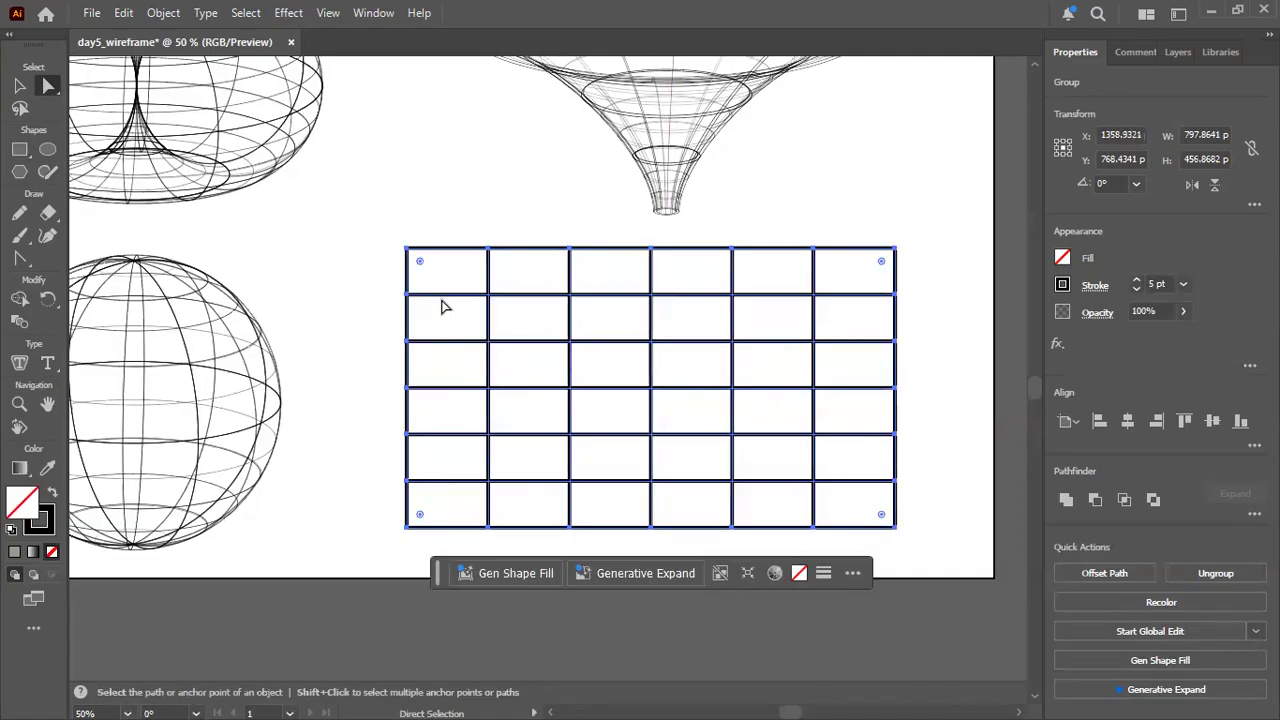
pyautogui.moveTo(420, 262)
pyautogui.mouseDown()
pyautogui.moveTo(429, 272)
pyautogui.moveTo(396, 268)
pyautogui.mouseUp()
pyautogui.moveTo(895, 301); pyautogui.dragTo(880, 300)
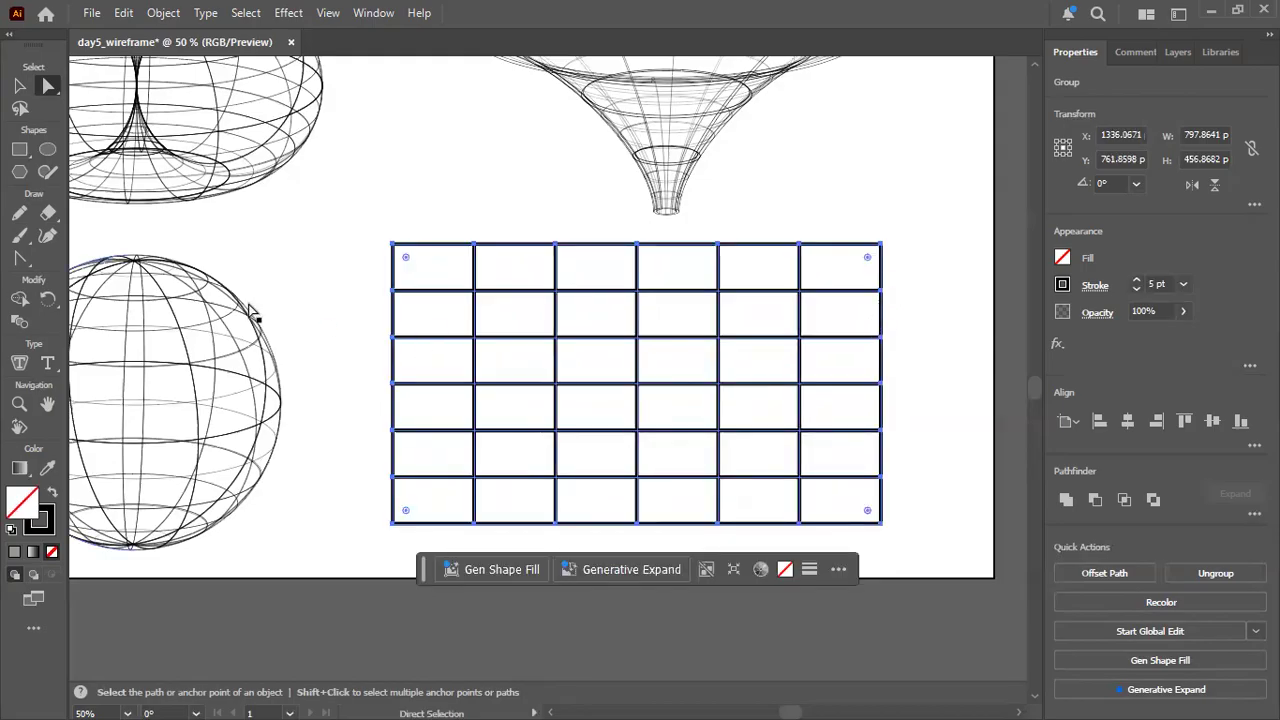
pyautogui.click(397, 291)
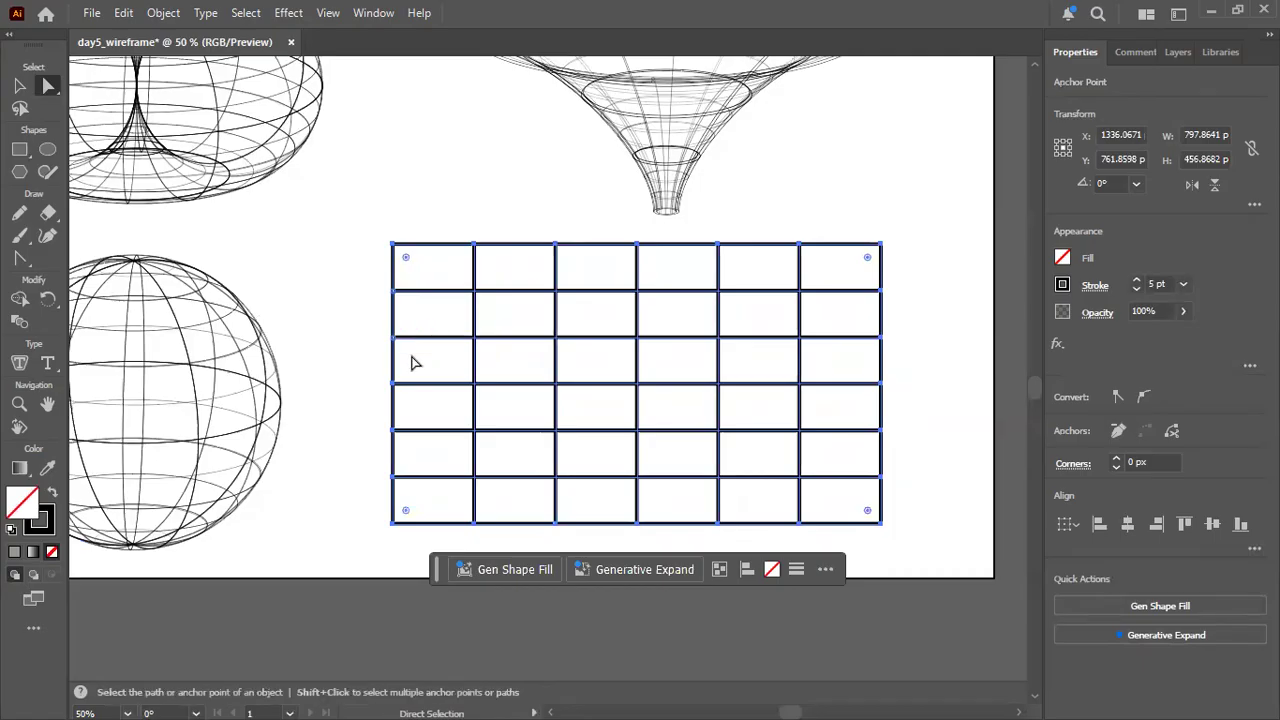
pyautogui.press('Up')
pyautogui.press('Up')
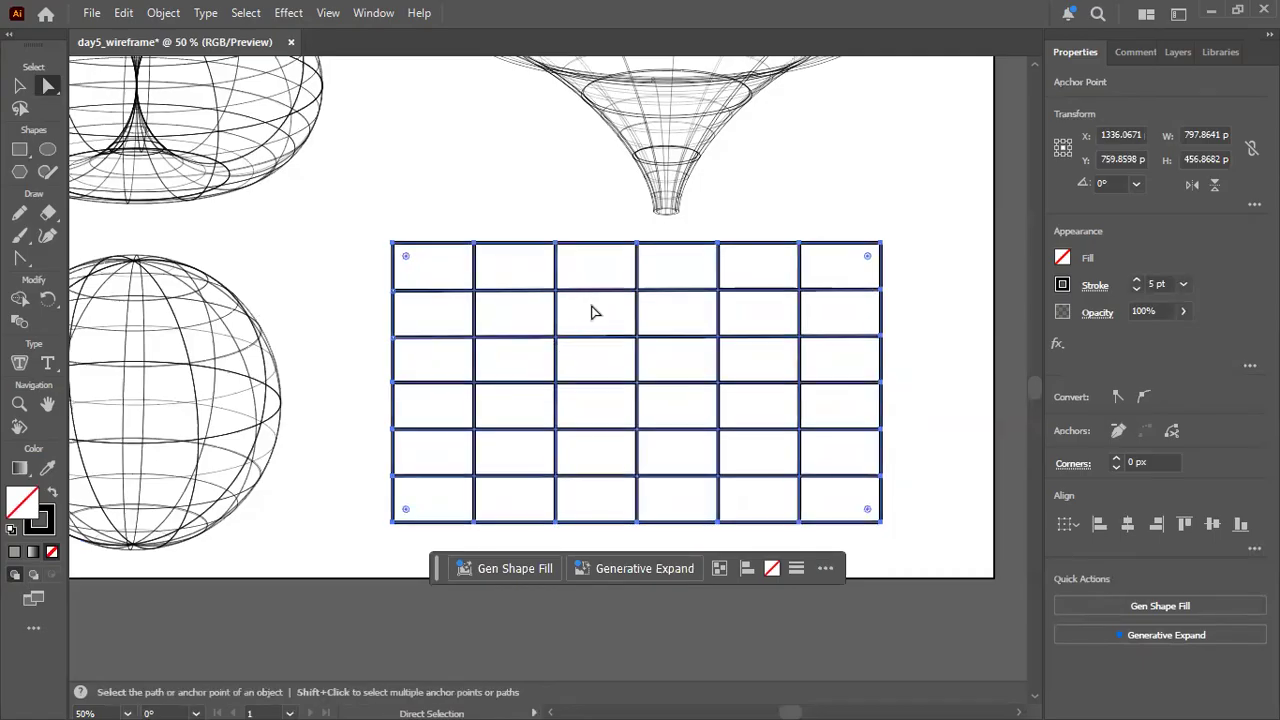
# Select the whole six-by-six grid and delete it.
pyautogui.click(584, 315)
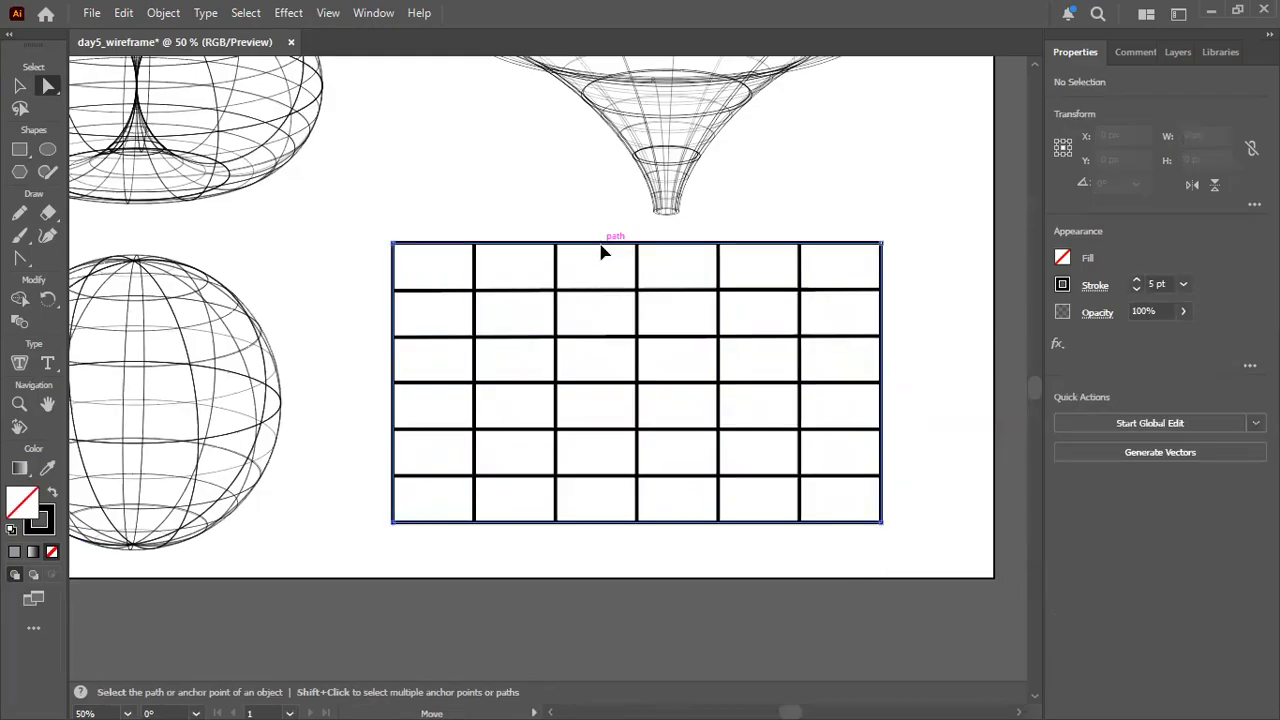
pyautogui.click(601, 252)
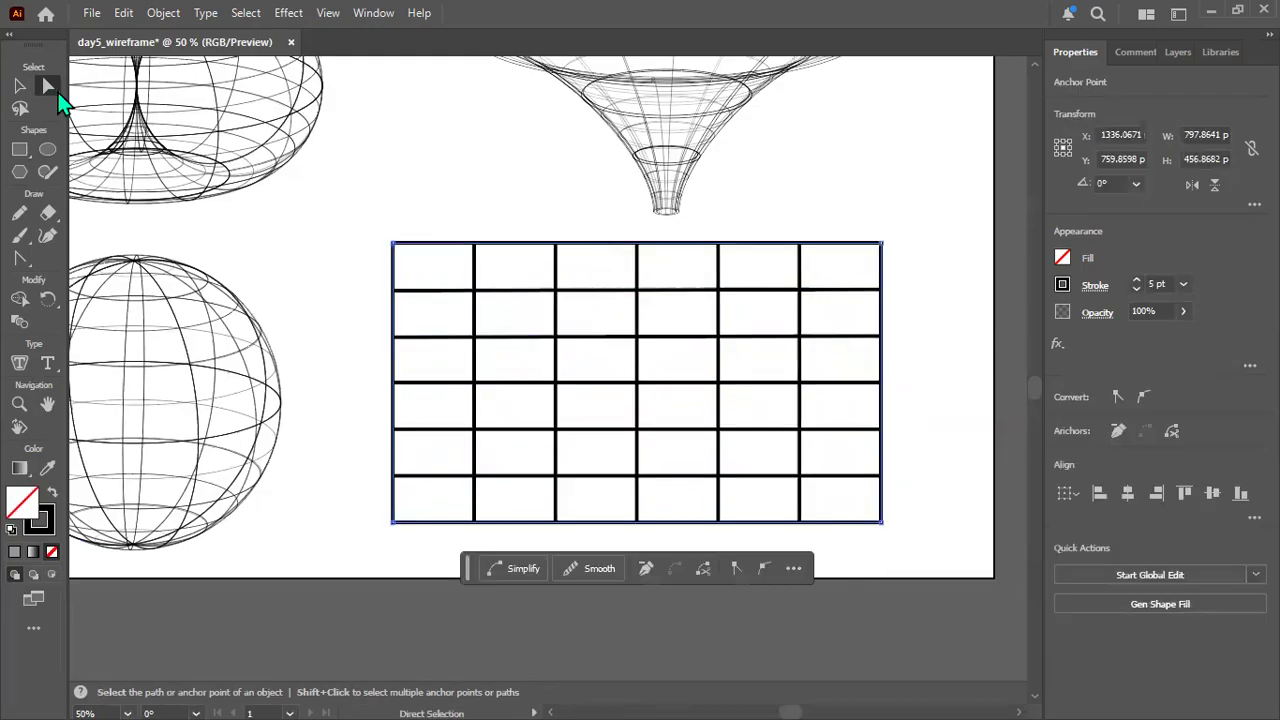
pyautogui.click(20, 87)
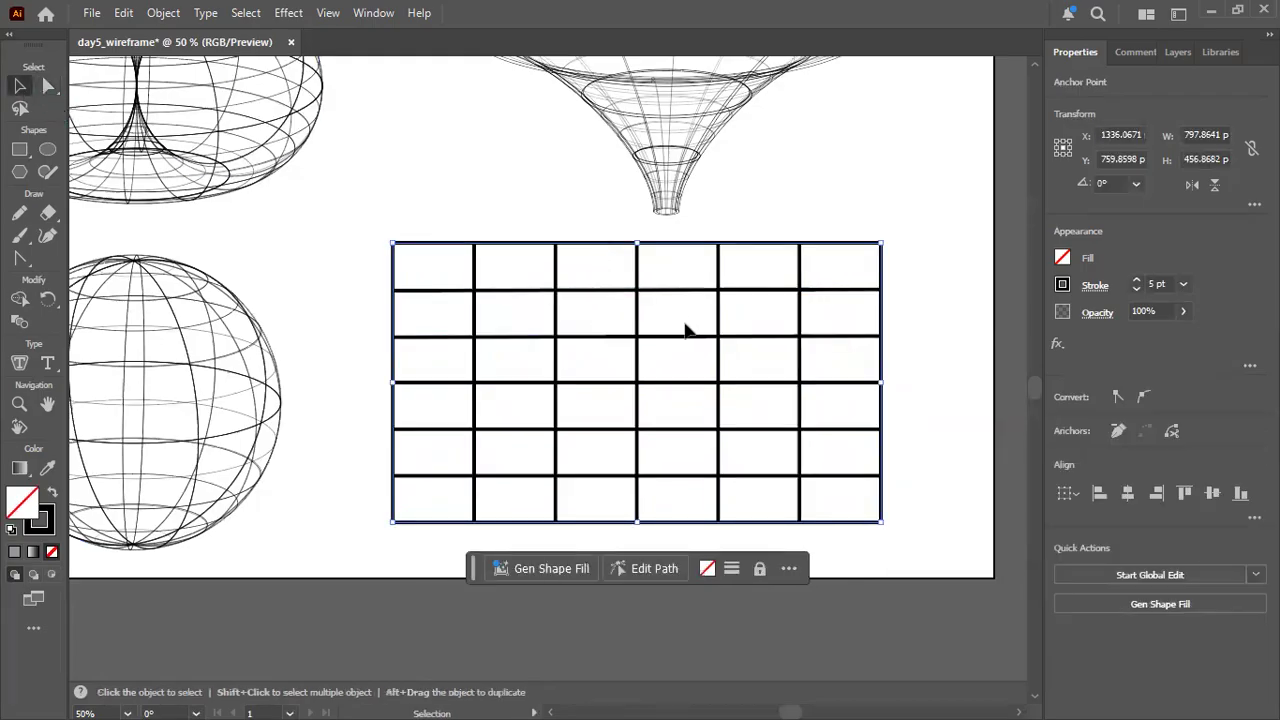
pyautogui.click(580, 262)
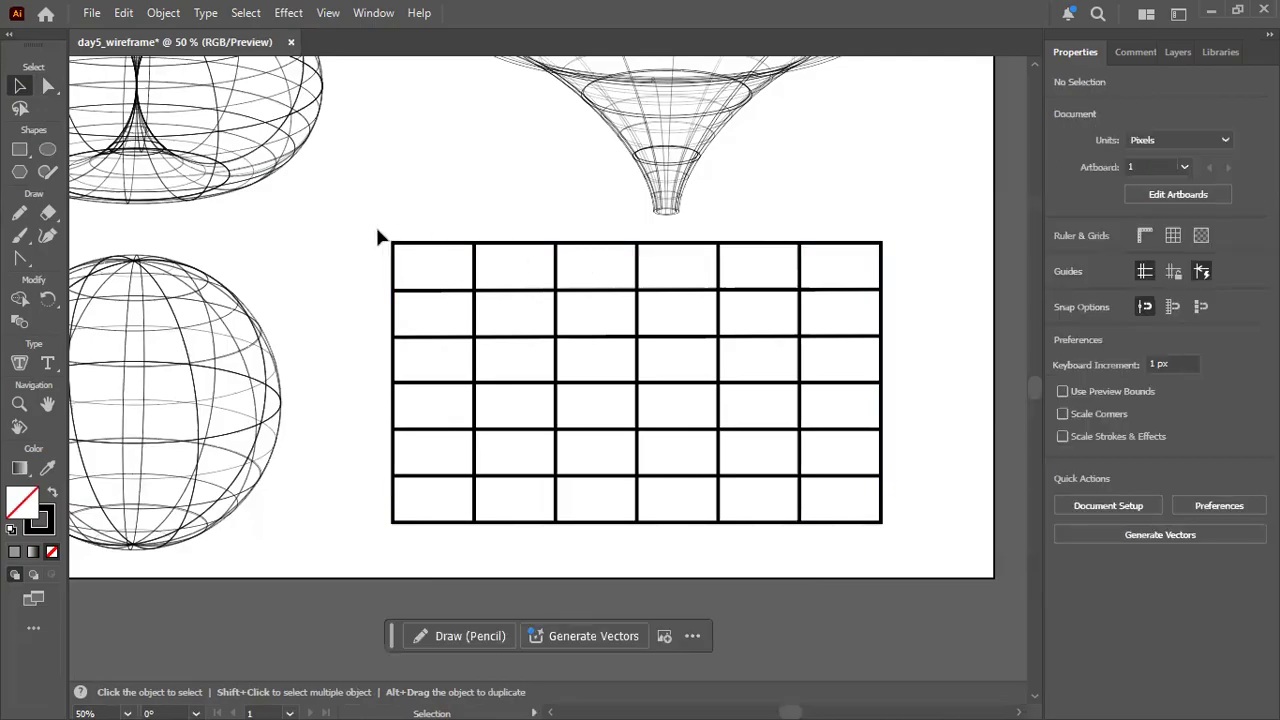
pyautogui.moveTo(380, 237); pyautogui.dragTo(482, 363)
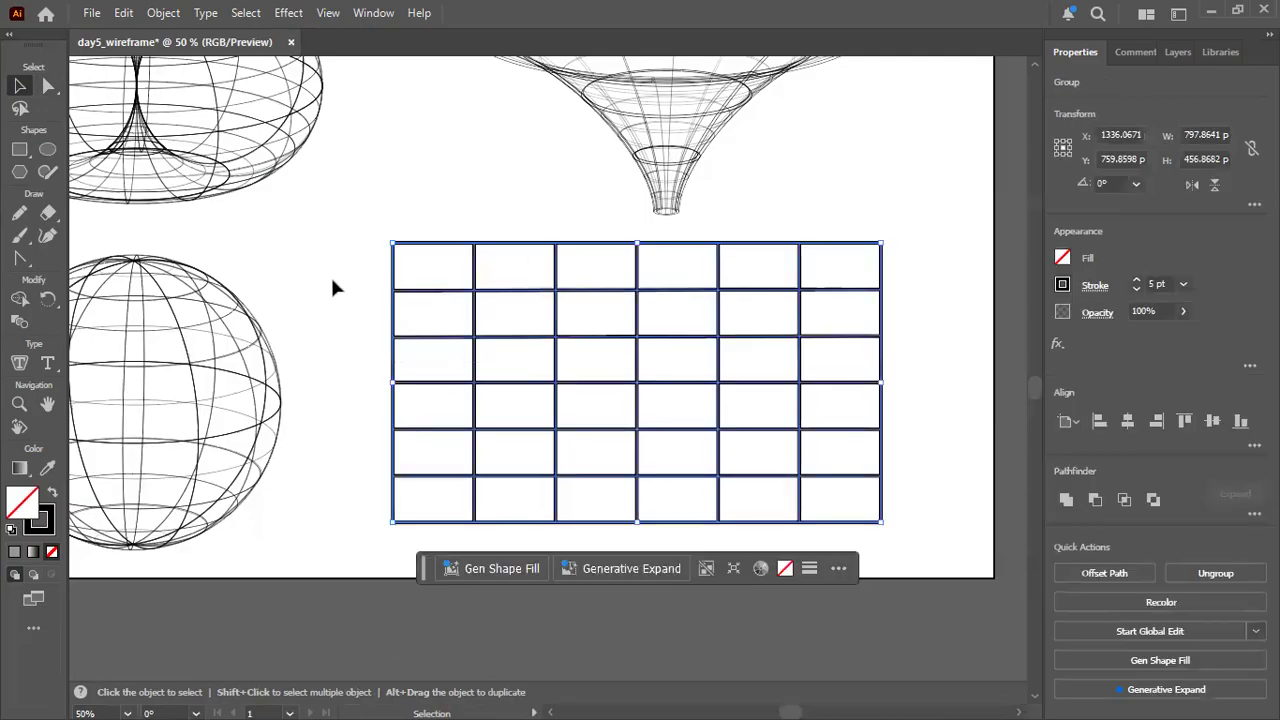
pyautogui.click(436, 281)
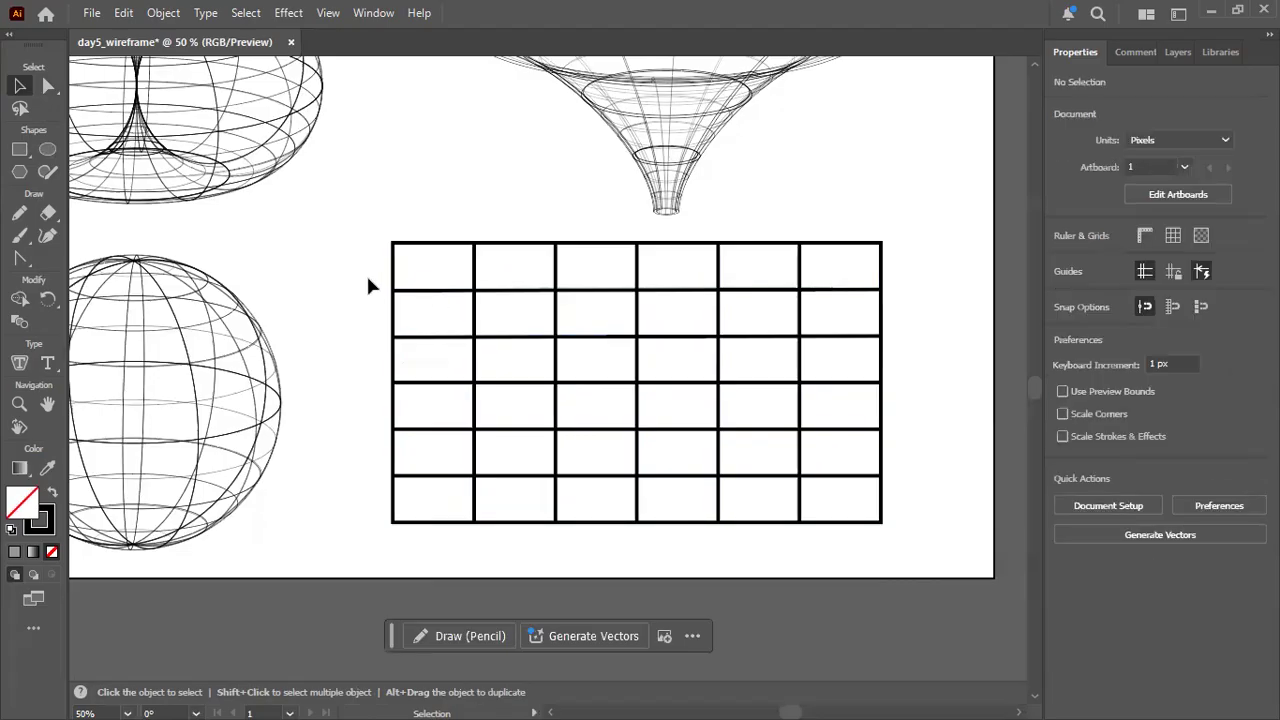
pyautogui.moveTo(373, 231); pyautogui.dragTo(505, 357)
pyautogui.press('Delete')
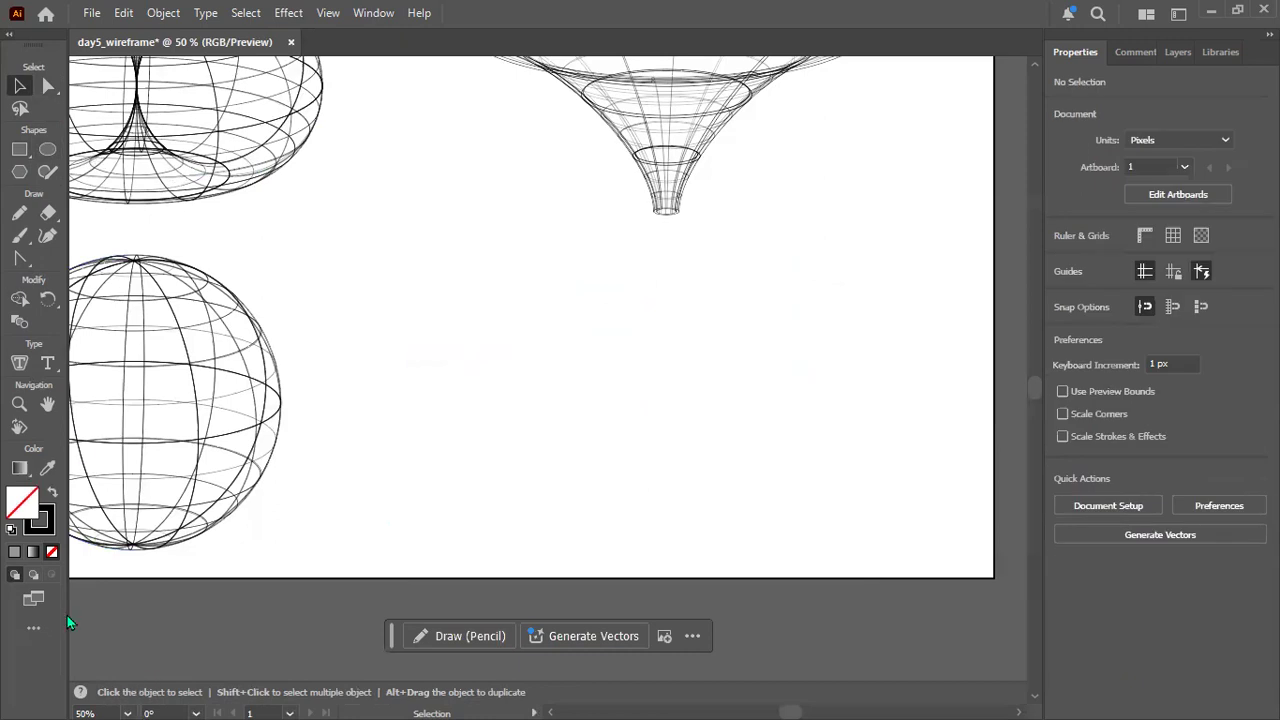
# Try a rectangular grid about 633 by 385 px with nine rows and six columns, and undo it.
pyautogui.click(53, 623)
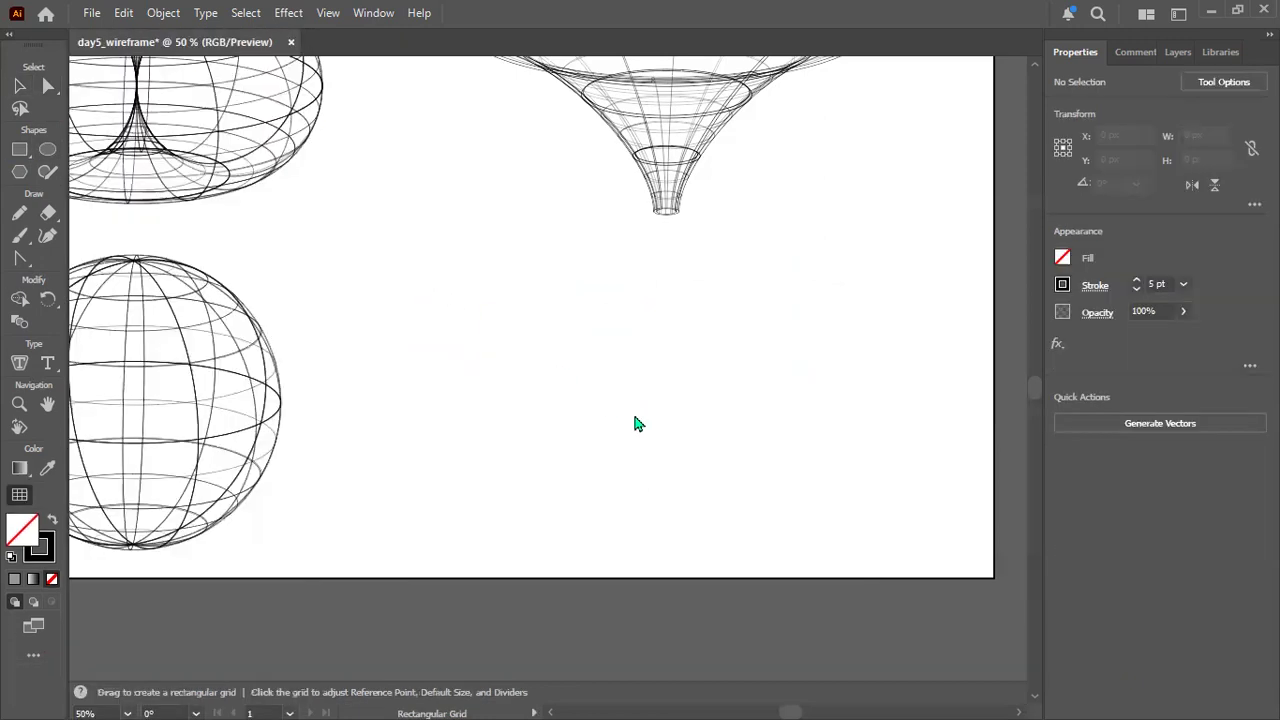
pyautogui.moveTo(435, 262); pyautogui.dragTo(824, 497)
pyautogui.press('Up')
pyautogui.press('Down')
pyautogui.press('Down')
pyautogui.press('Up')
pyautogui.press('Up')
pyautogui.press('Up')
pyautogui.press('Up')
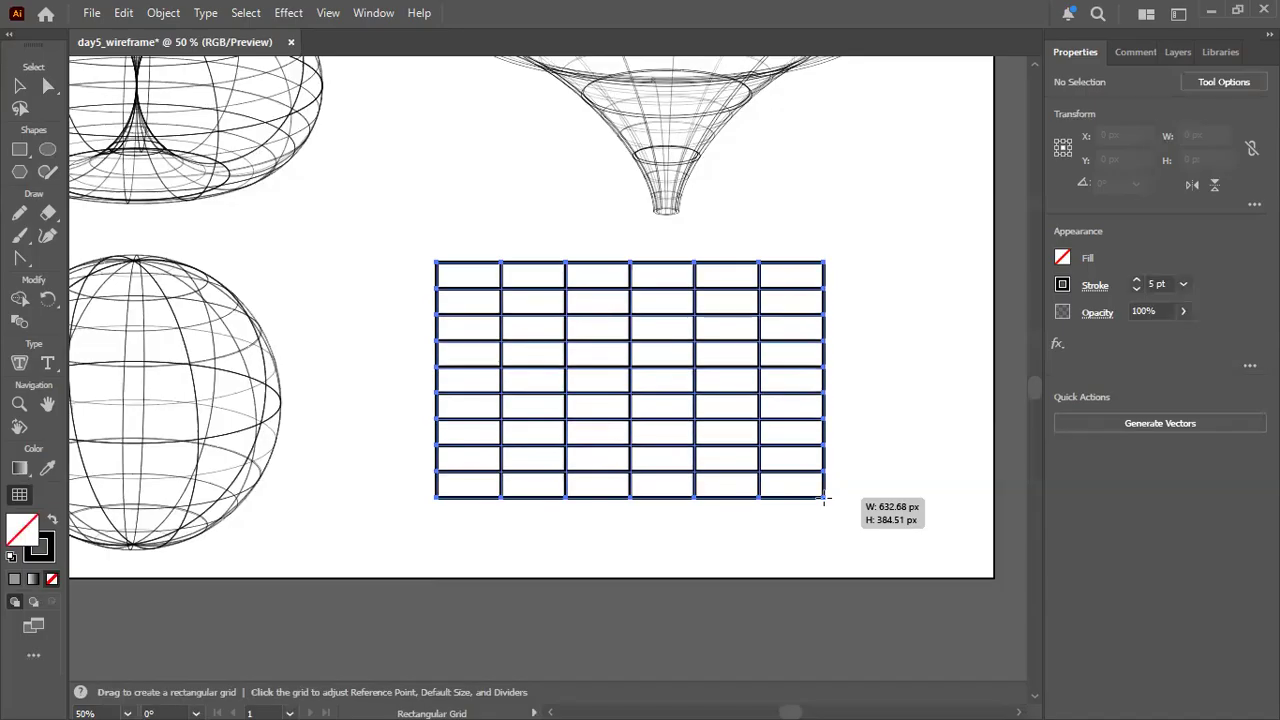
pyautogui.moveTo(824, 497); pyautogui.dragTo(824, 497)
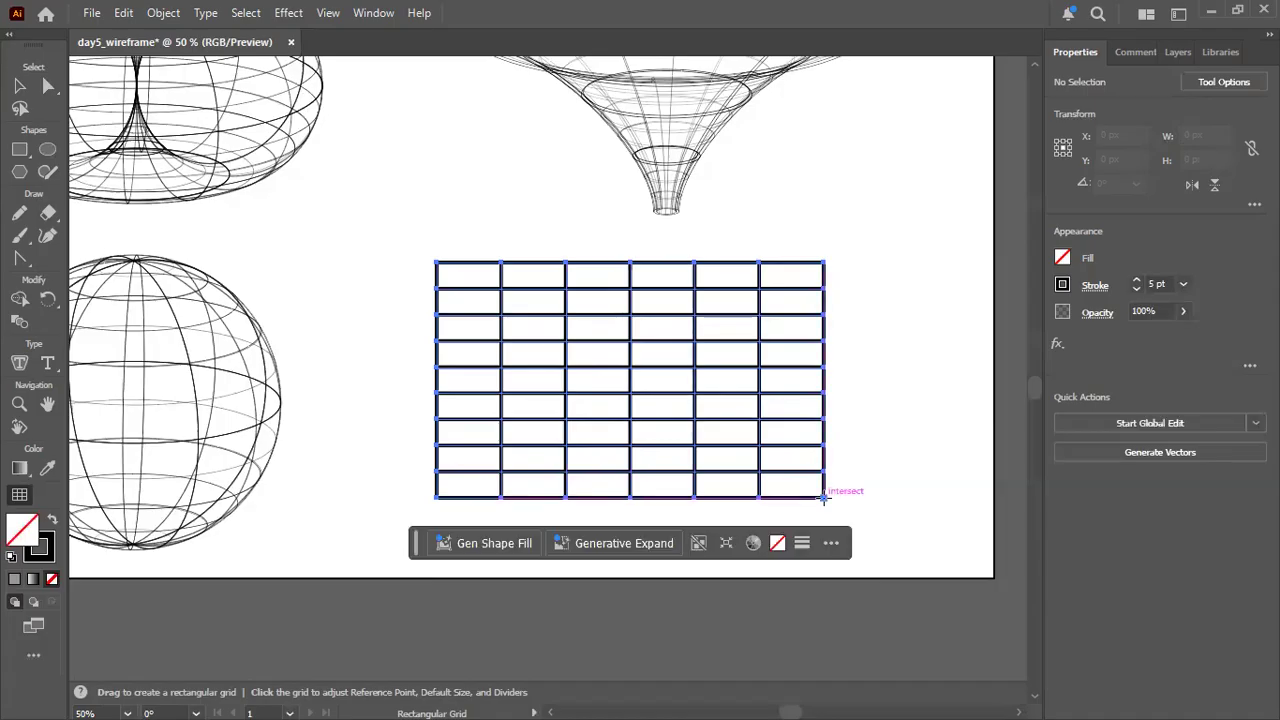
pyautogui.hotkey('ctrl', 'z')
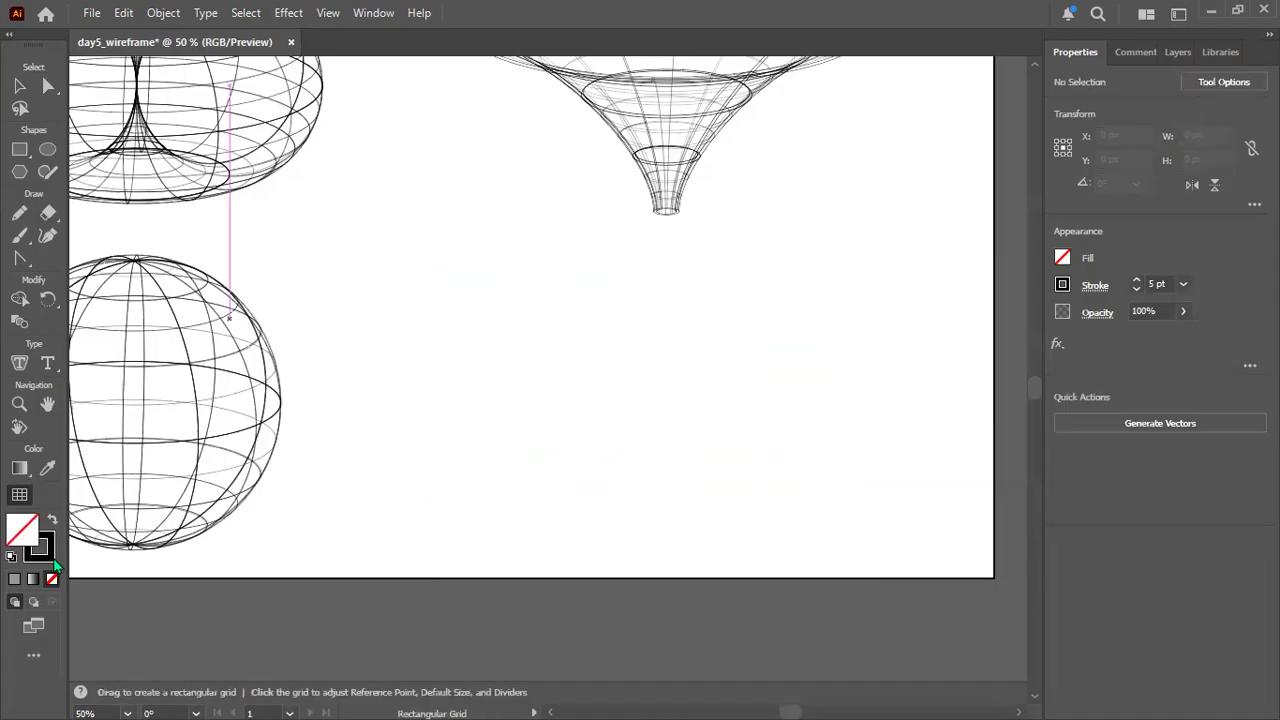
# Draw a rectangular grid about 794 by 469 px with nine rows and six columns below the funnel.
pyautogui.click(53, 658)
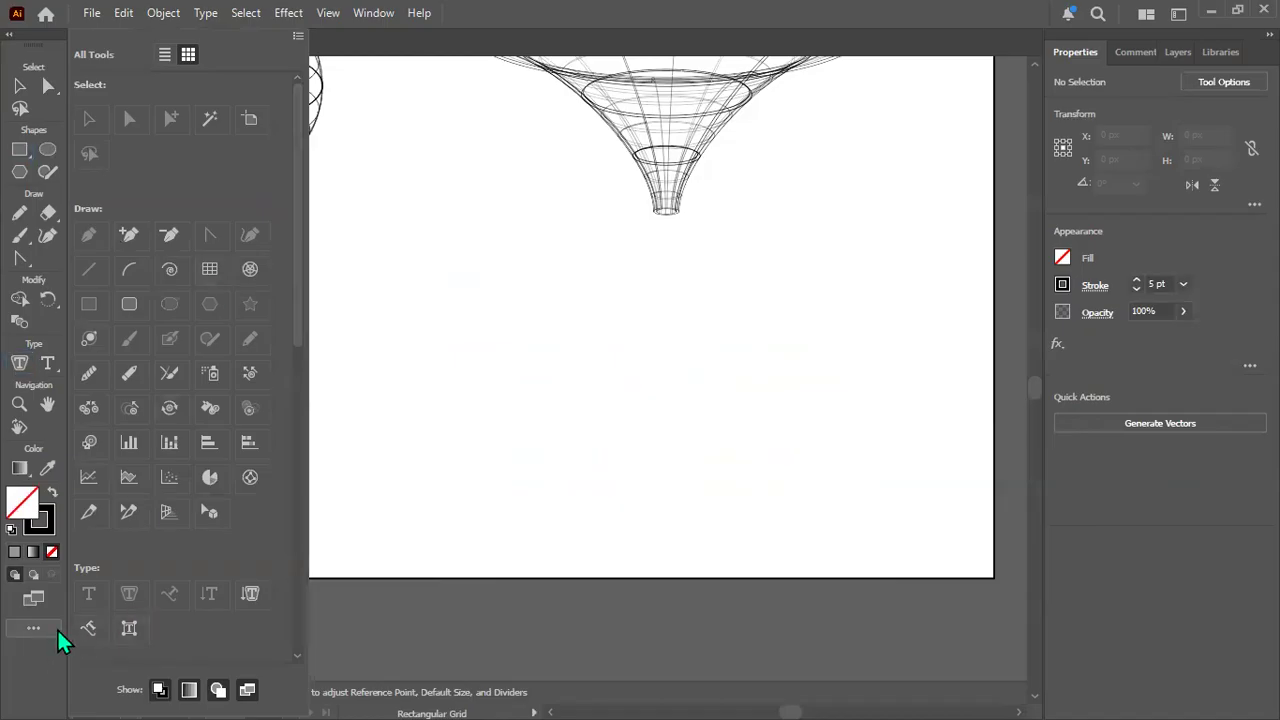
pyautogui.click(211, 268)
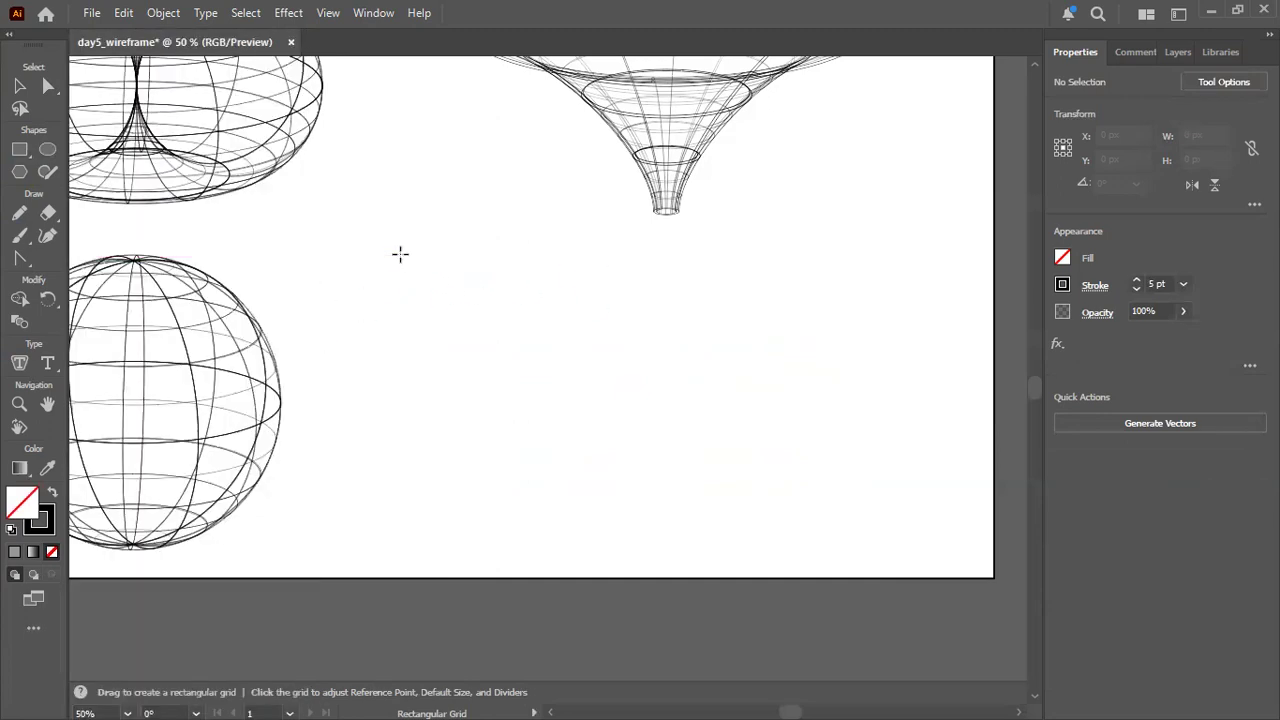
pyautogui.moveTo(411, 241); pyautogui.dragTo(898, 530)
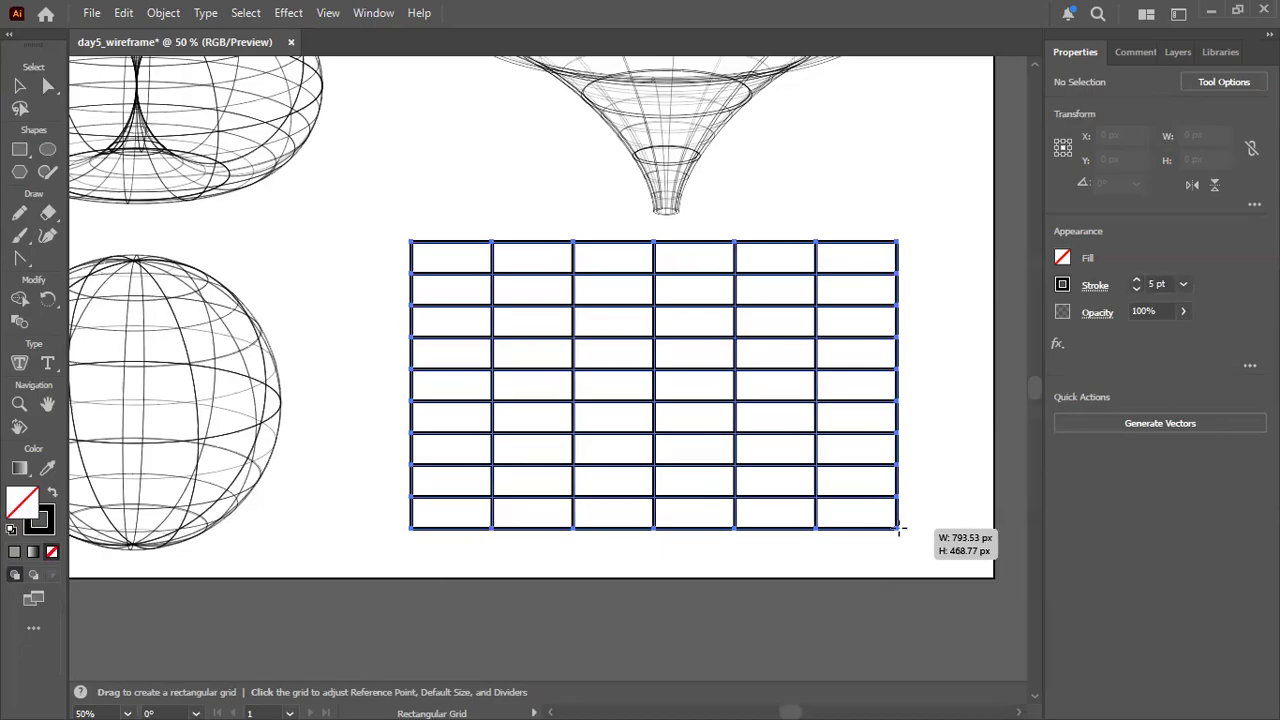
# Increase the rectangular grid being drawn to 19 rows and 29 columns, at about 798 by 467 px.
pyautogui.press('Up')
pyautogui.moveTo(898, 530); pyautogui.dragTo(898, 531)
pyautogui.press('Up')
pyautogui.press('Up')
pyautogui.press('Up')
pyautogui.press('Up')
pyautogui.press('Up')
pyautogui.press('Up')
pyautogui.press('Right')
pyautogui.press('Right')
pyautogui.press('Right')
pyautogui.press('Right')
pyautogui.press('Right')
pyautogui.press('Right')
pyautogui.press('Right')
pyautogui.press('Right')
pyautogui.press('Right')
pyautogui.press('Right')
pyautogui.press('Right')
pyautogui.press('Right')
pyautogui.press('Right')
pyautogui.press('Right')
pyautogui.press('Right')
pyautogui.press('Right')
pyautogui.press('Right')
pyautogui.press('Right')
pyautogui.press('Right')
pyautogui.press('Right')
pyautogui.press('Up')
pyautogui.press('Up')
pyautogui.press('Up')
pyautogui.press('Right')
pyautogui.press('Right')
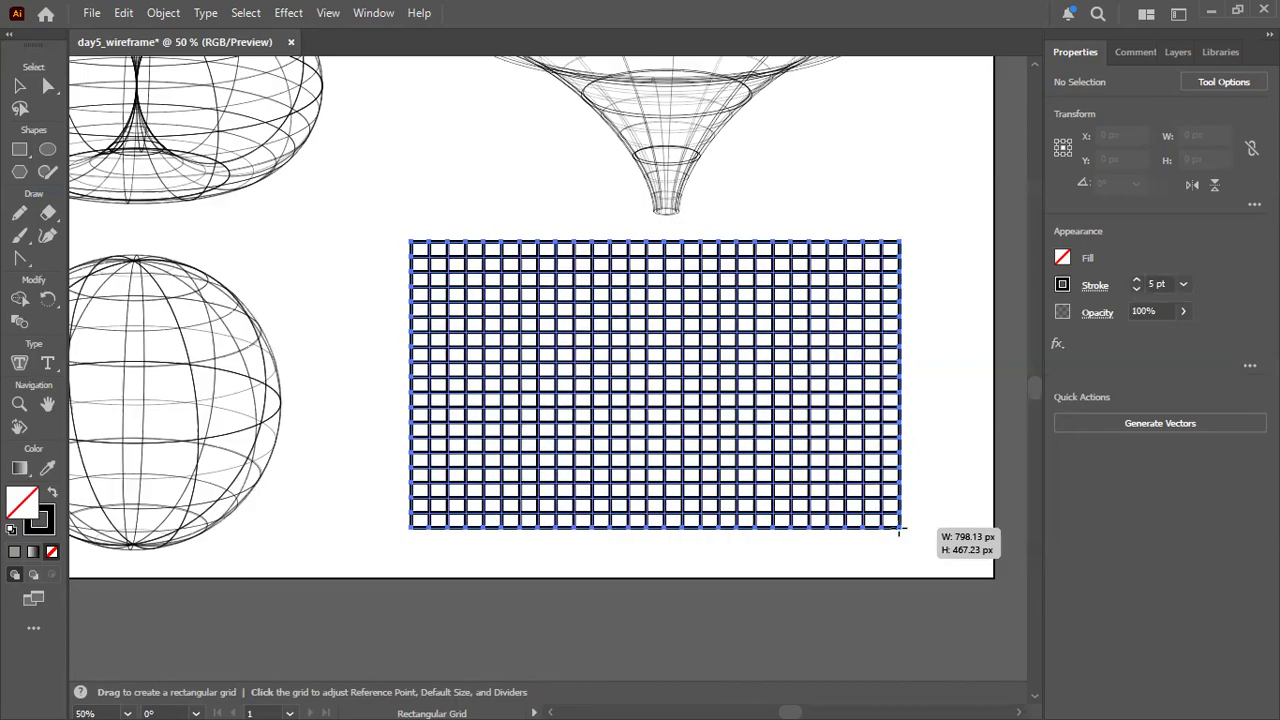
pyautogui.press('Right')
pyautogui.moveTo(898, 531); pyautogui.dragTo(898, 531)
pyautogui.press('Right')
pyautogui.press('Right')
pyautogui.press('Left')
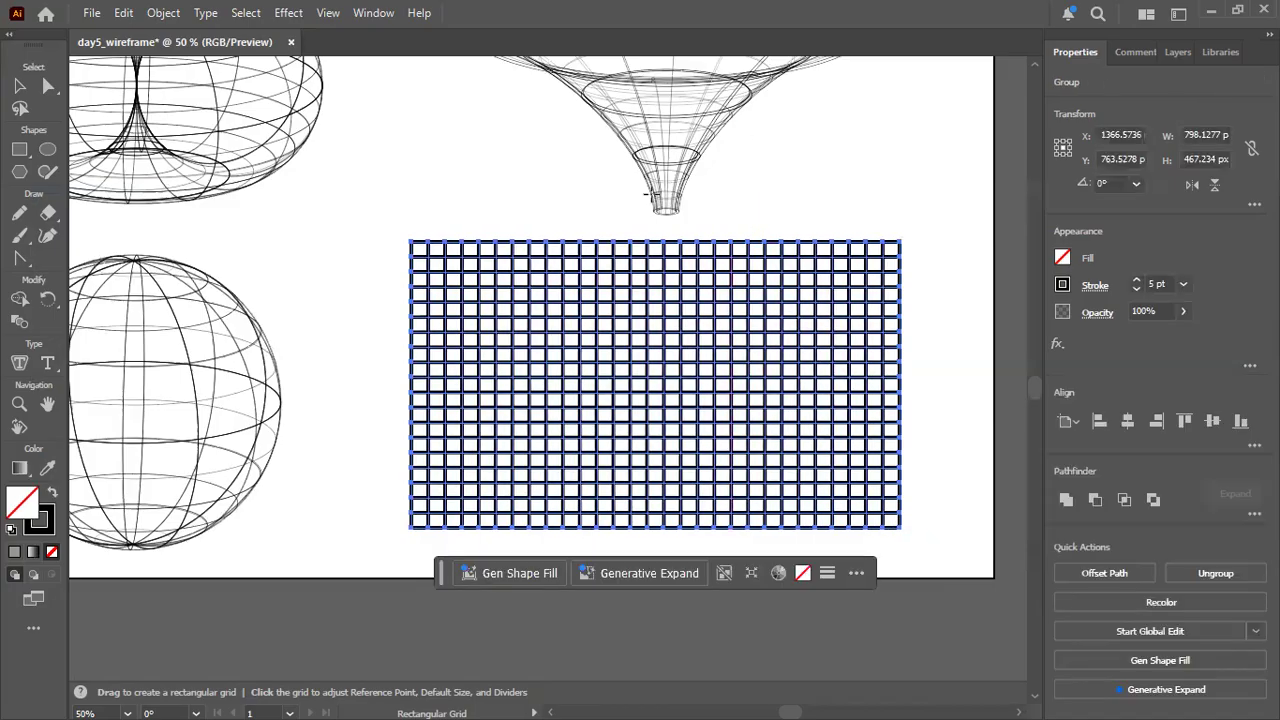
# Stretch the grid's top edge up to a height of about 510 px and move the grid down below the funnel's tip.
pyautogui.click(19, 85)
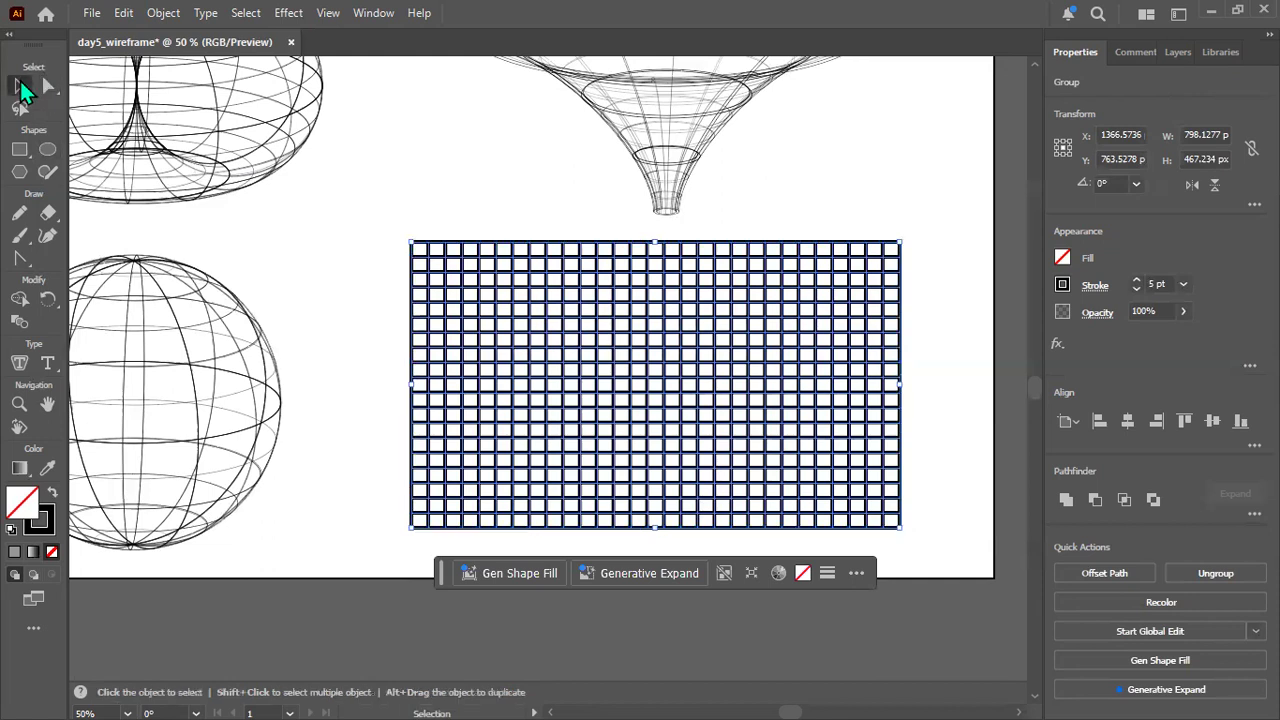
pyautogui.moveTo(655, 243); pyautogui.dragTo(657, 214)
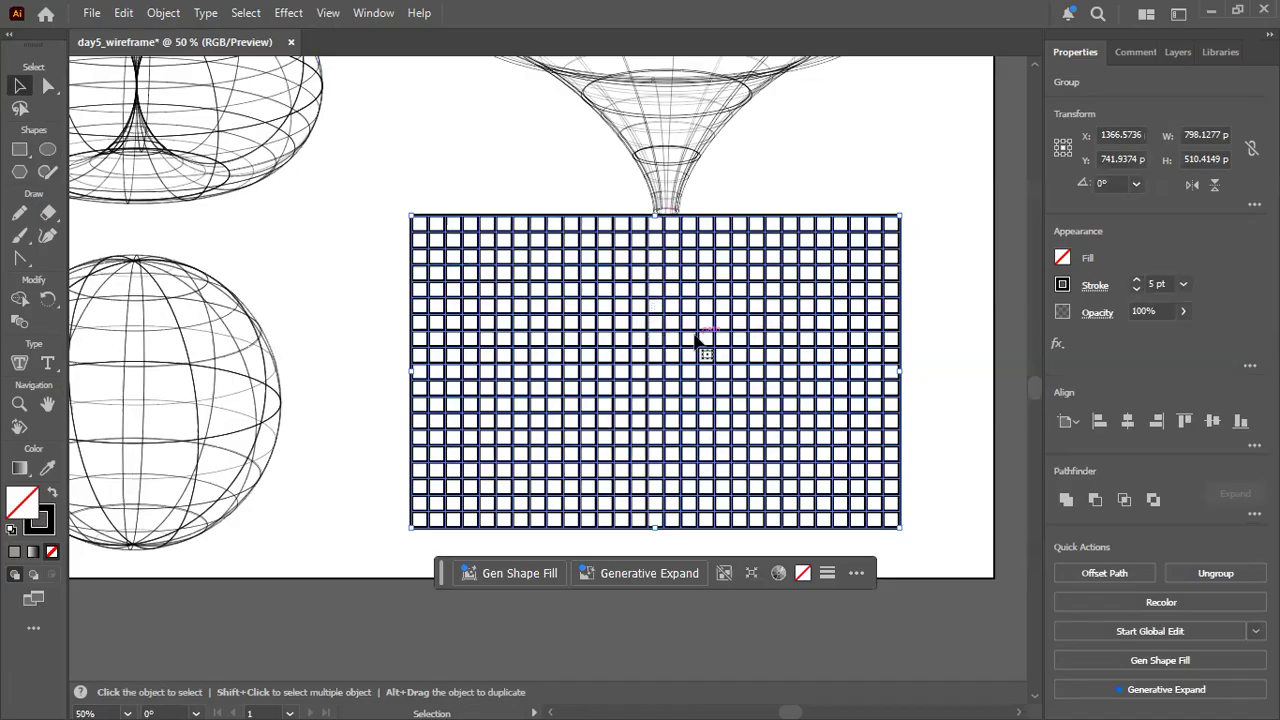
pyautogui.moveTo(478, 252); pyautogui.dragTo(474, 277)
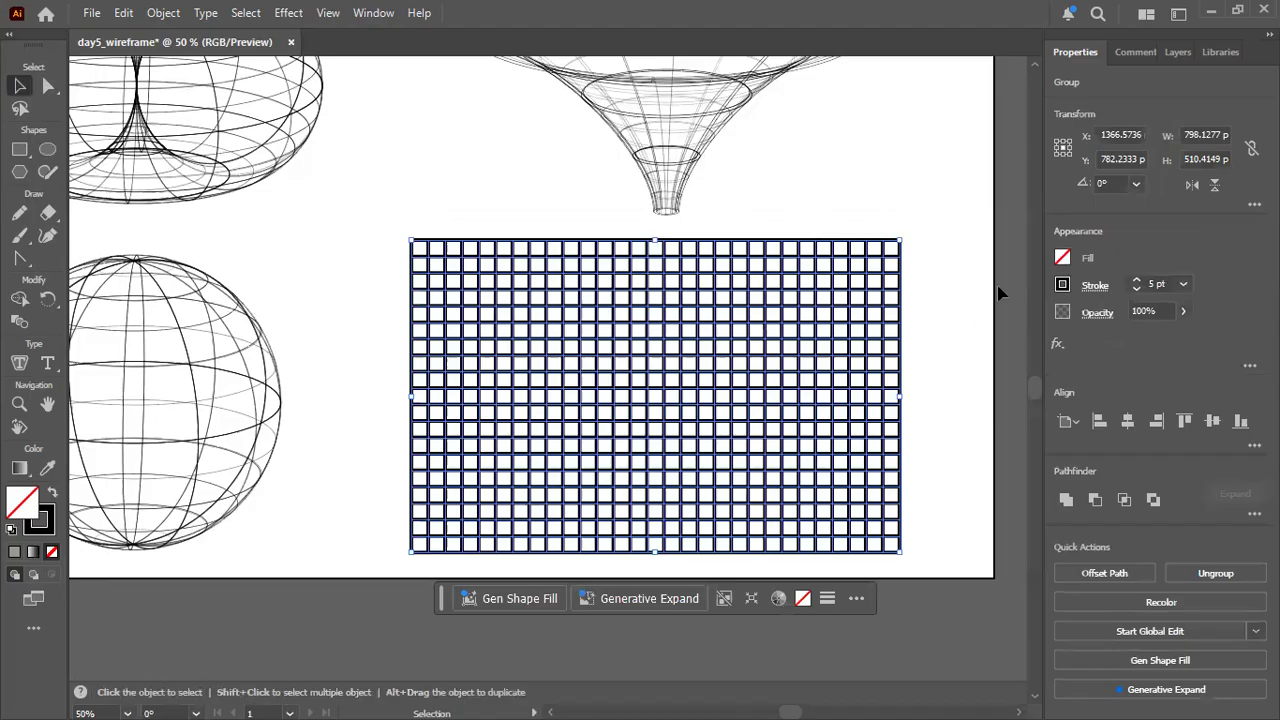
# Set the grid's stroke weight to 1 pt and deselect it.
pyautogui.click(1151, 283)
pyautogui.press('Return')
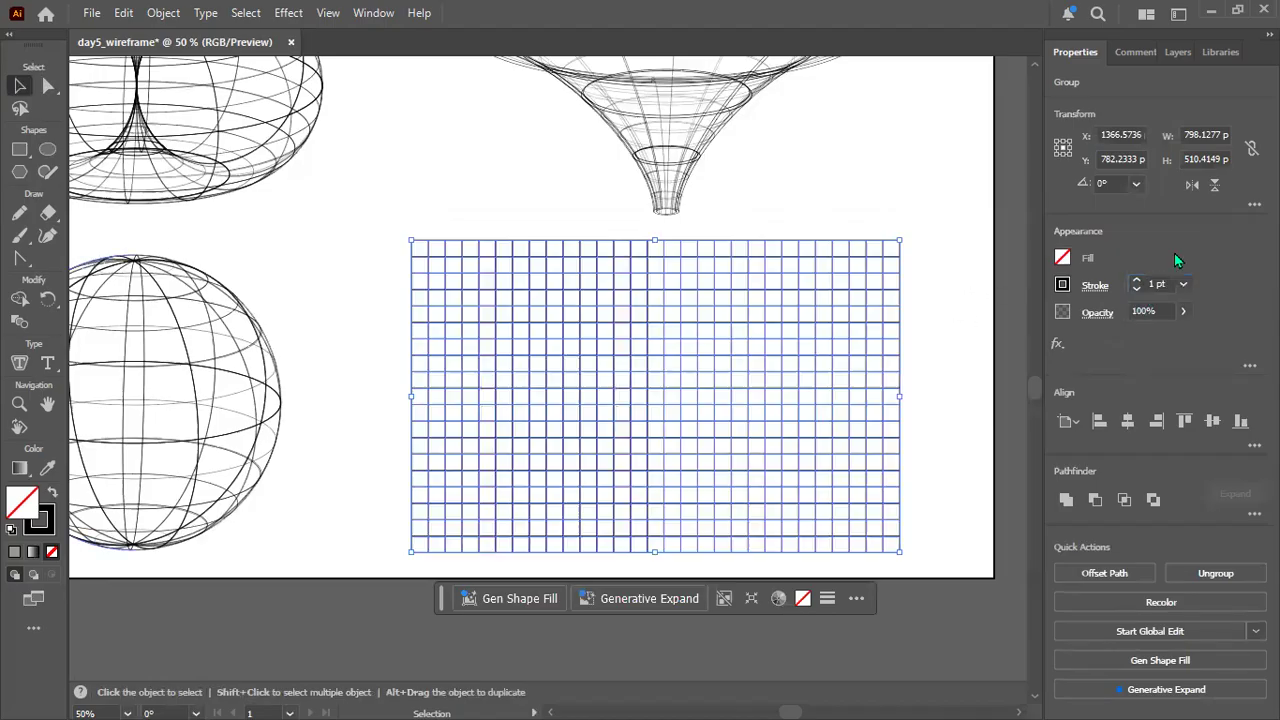
pyautogui.click(963, 262)
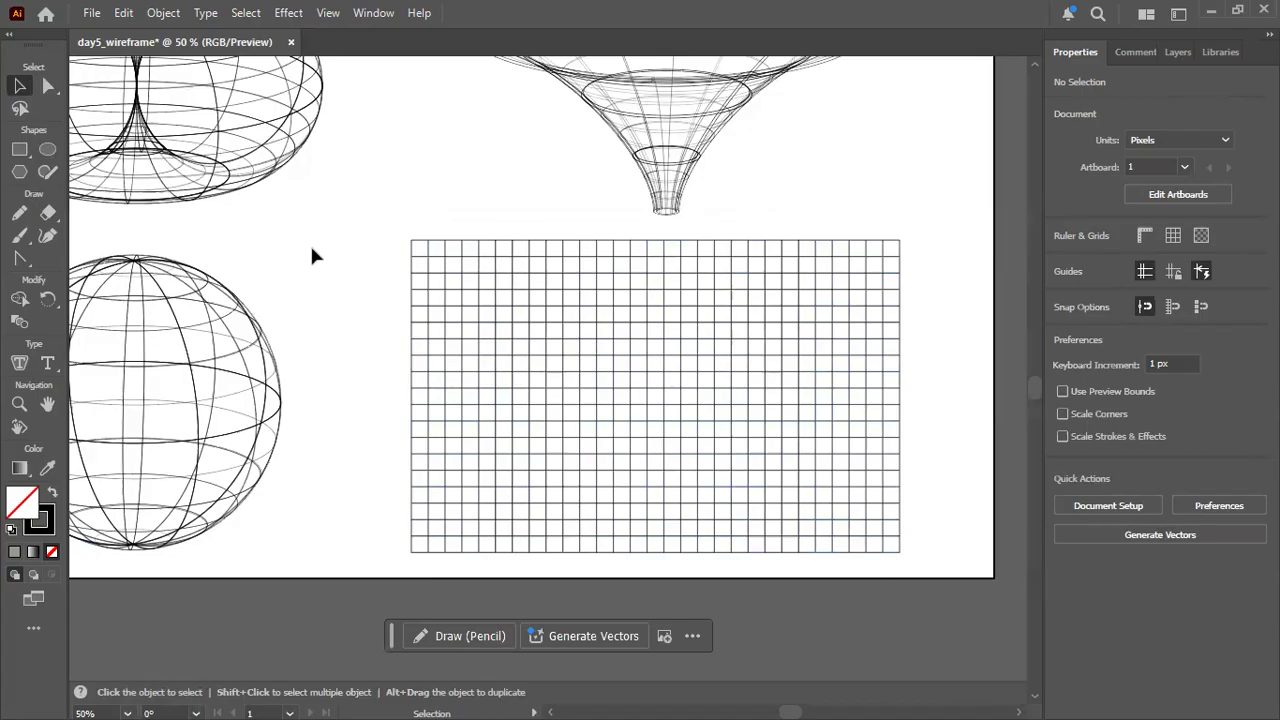
# Select the whole grid and activate the Free Transform tool from the full tool collection.
pyautogui.click(48, 86)
pyautogui.click(19, 89)
pyautogui.click(547, 295)
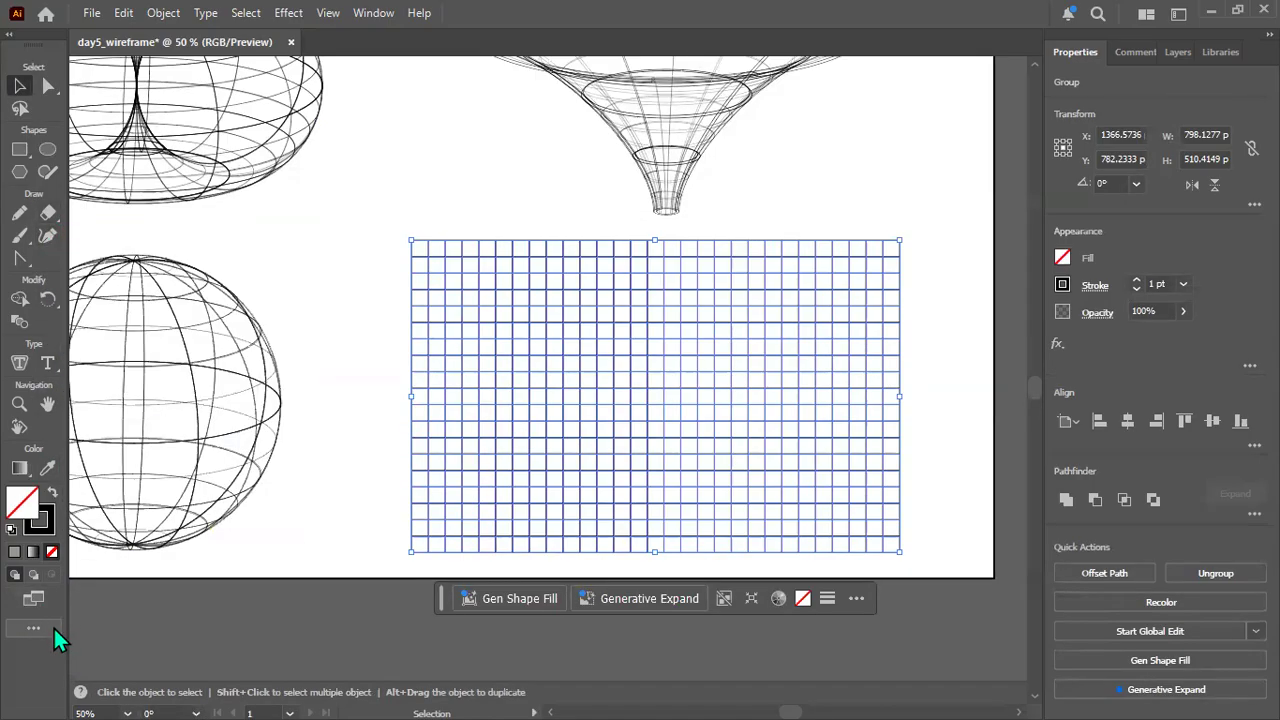
pyautogui.click(40, 627)
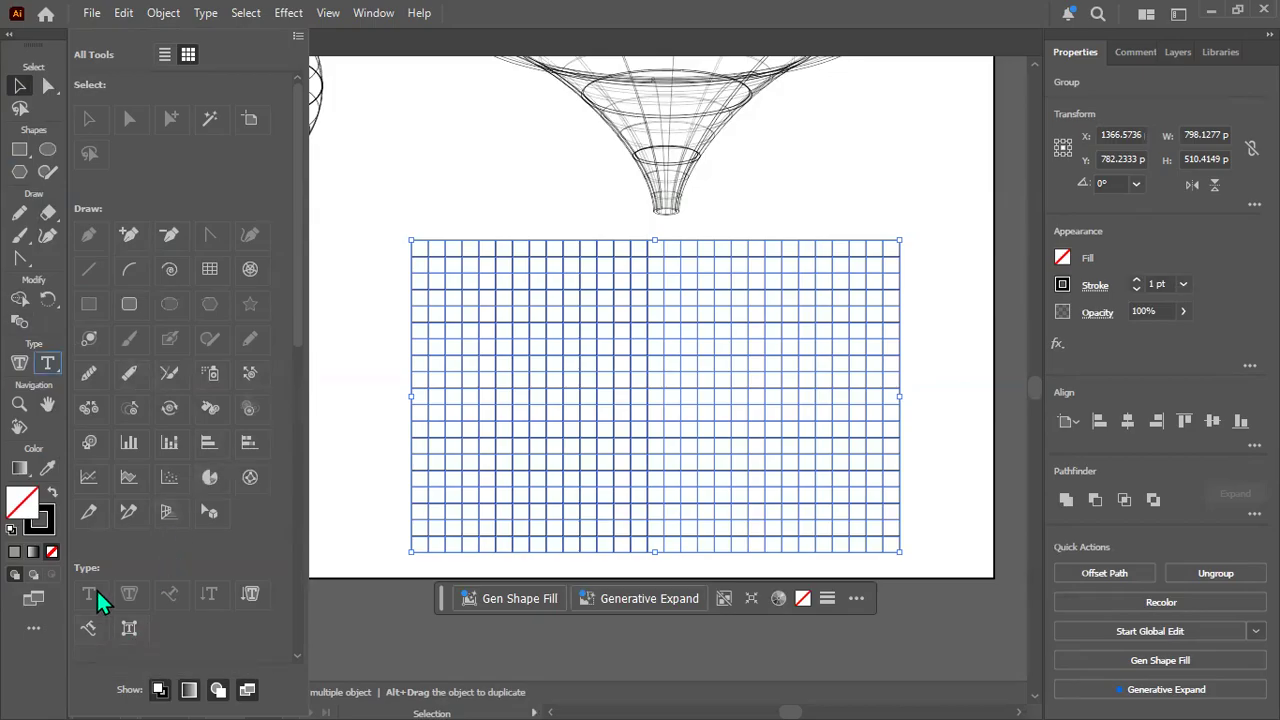
pyautogui.click(40, 680)
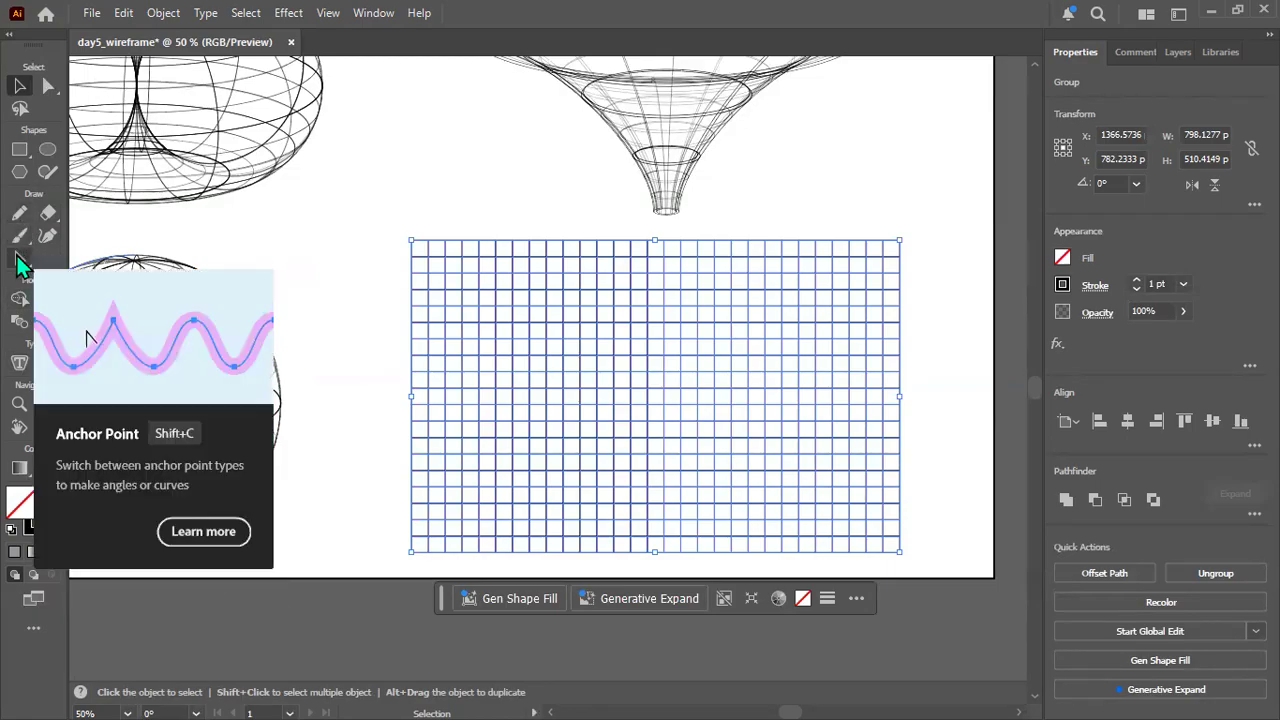
pyautogui.click(33, 628)
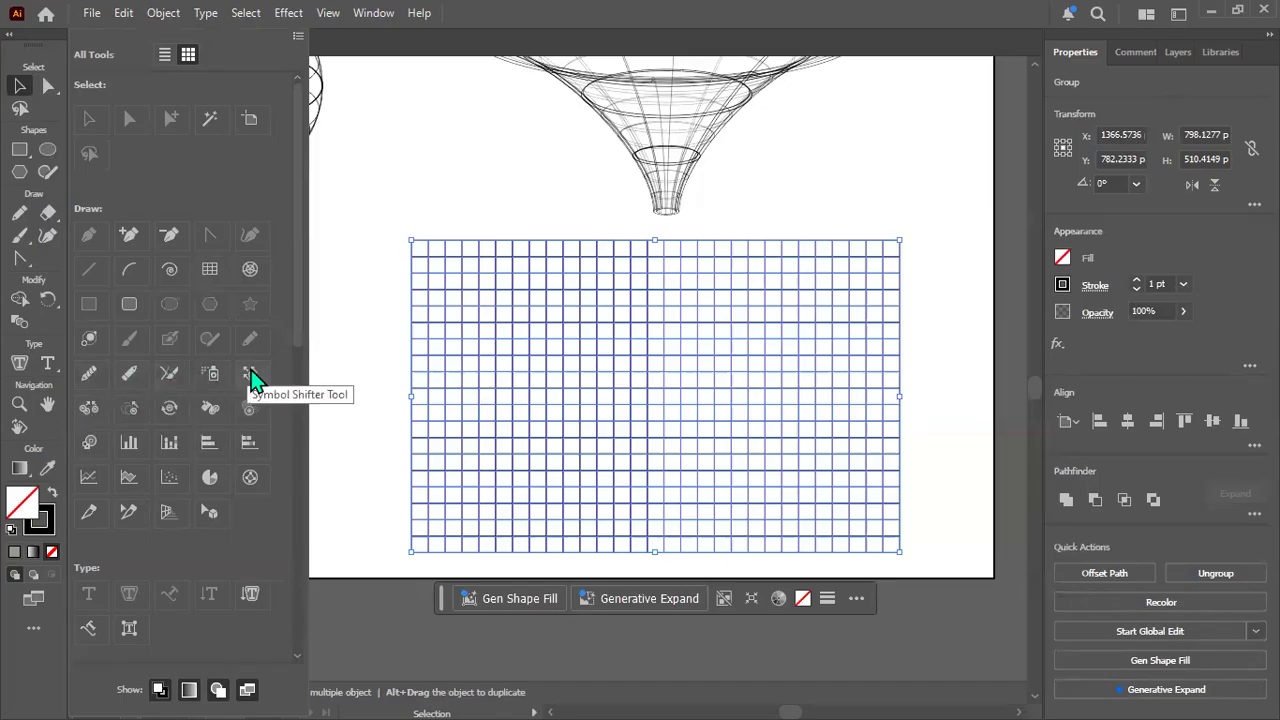
pyautogui.click(252, 344)
pyautogui.click(171, 345)
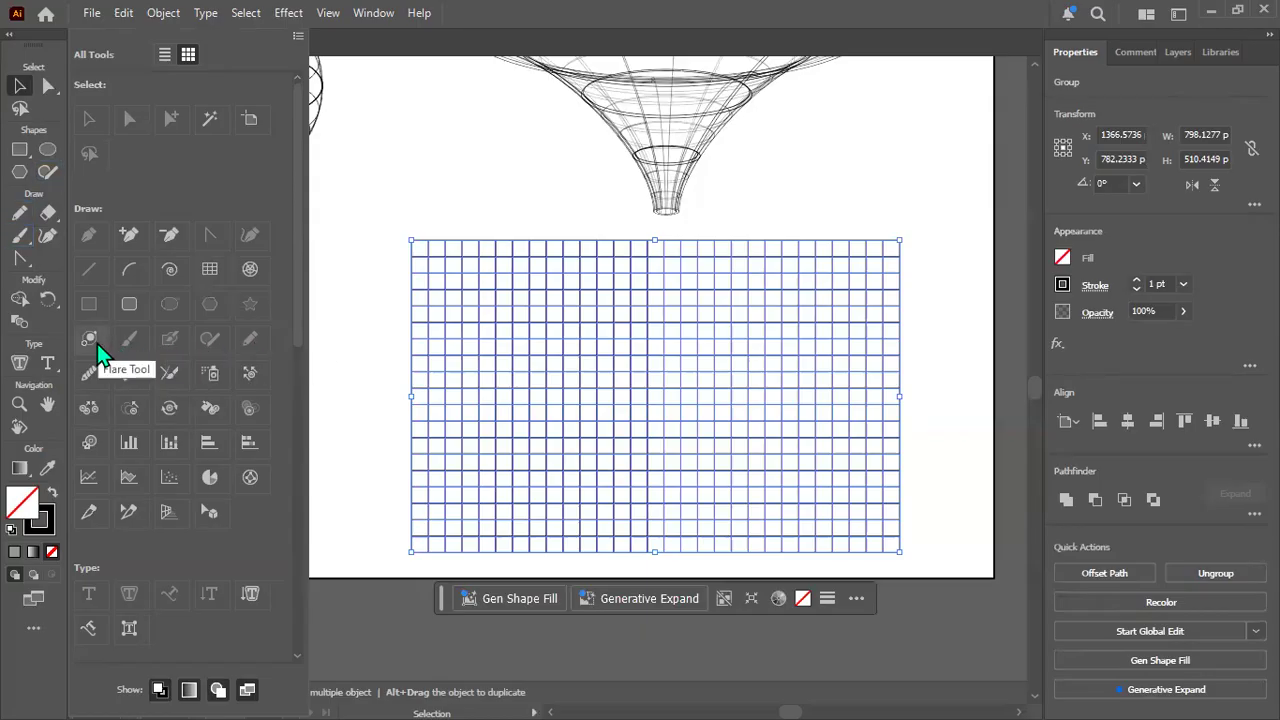
pyautogui.click(166, 307)
pyautogui.moveTo(295, 292); pyautogui.dragTo(280, 457)
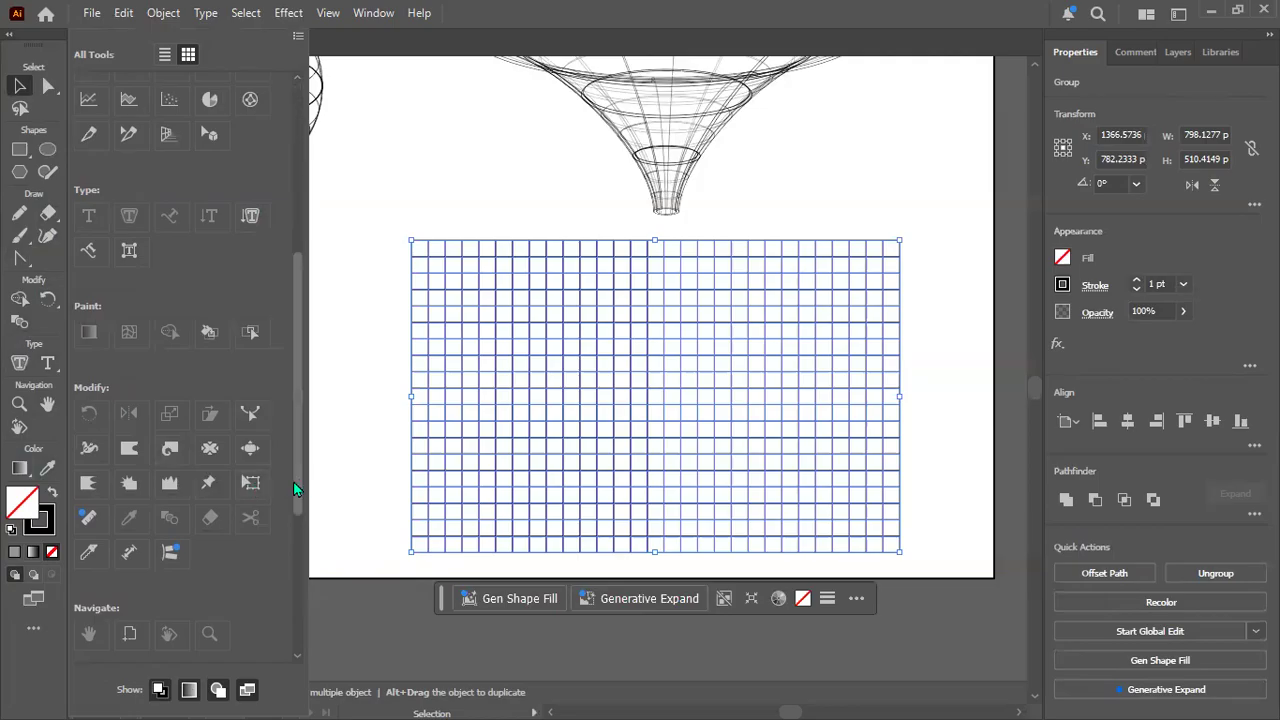
pyautogui.scroll(-2, 297, 489)
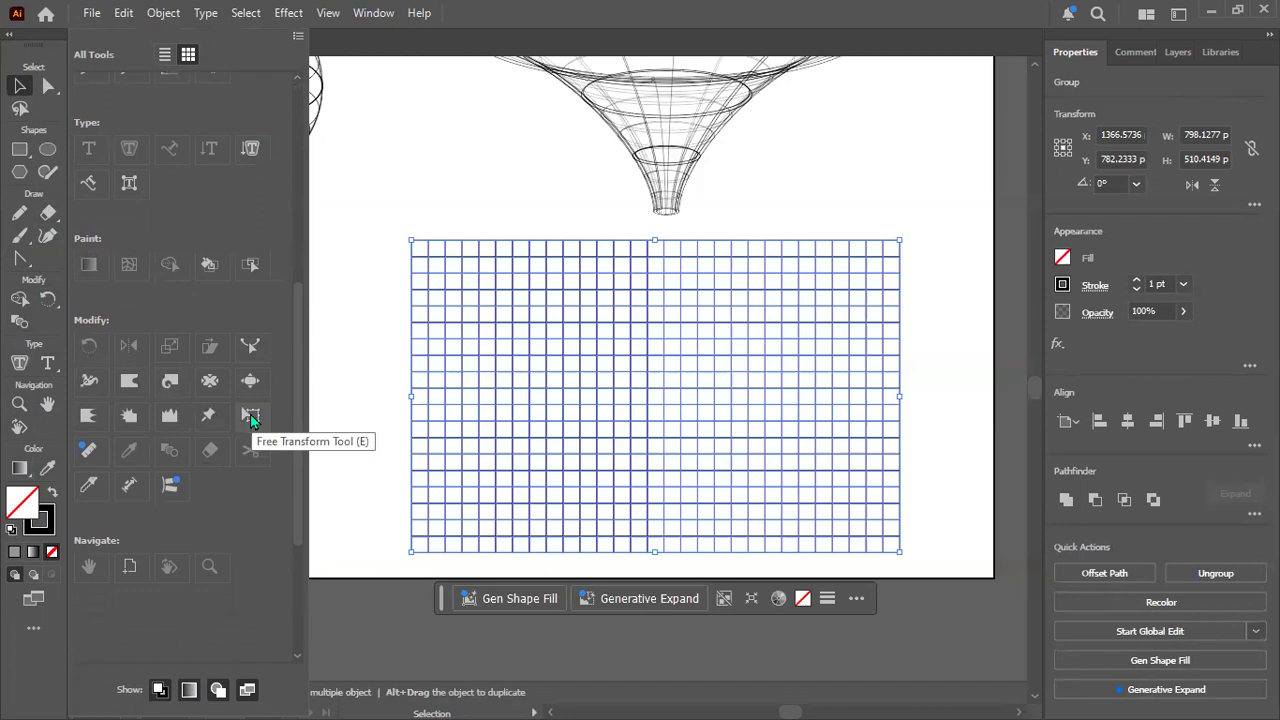
pyautogui.click(250, 414)
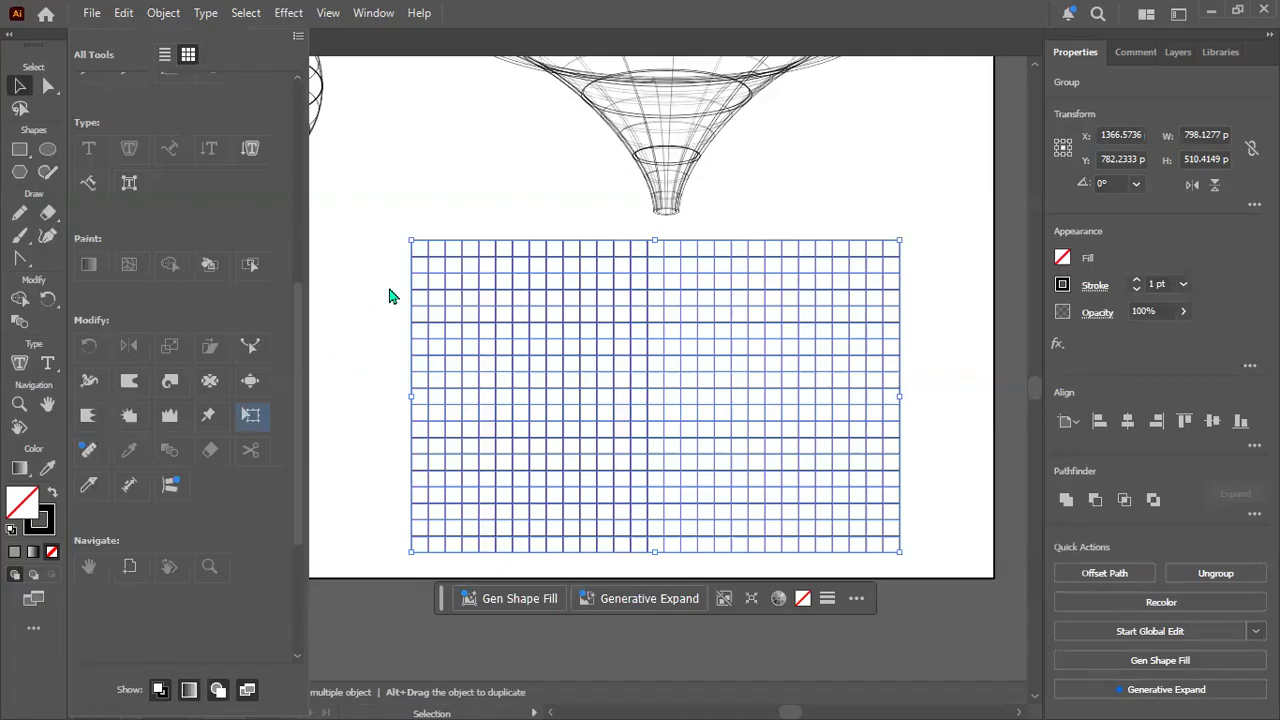
pyautogui.click(250, 418)
pyautogui.click(510, 19)
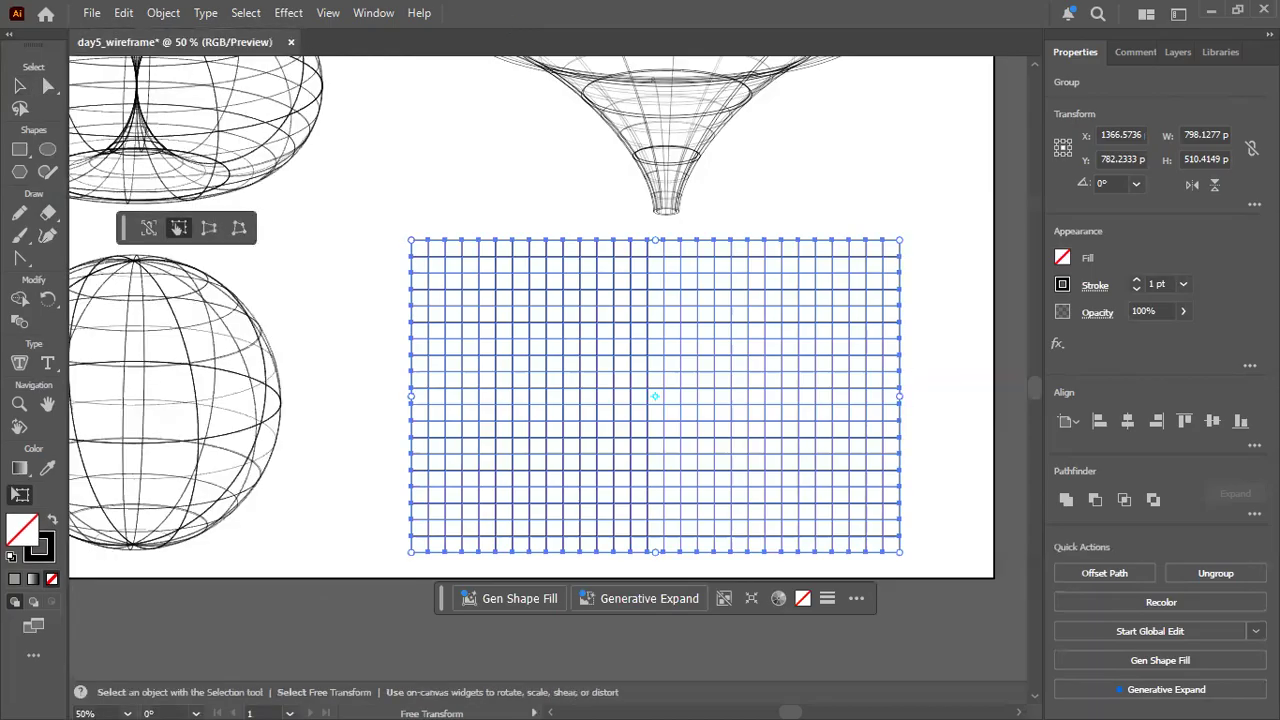
# Enlarge the grid slightly from its upper-right corner to about 800 by 515 px.
pyautogui.click(47, 88)
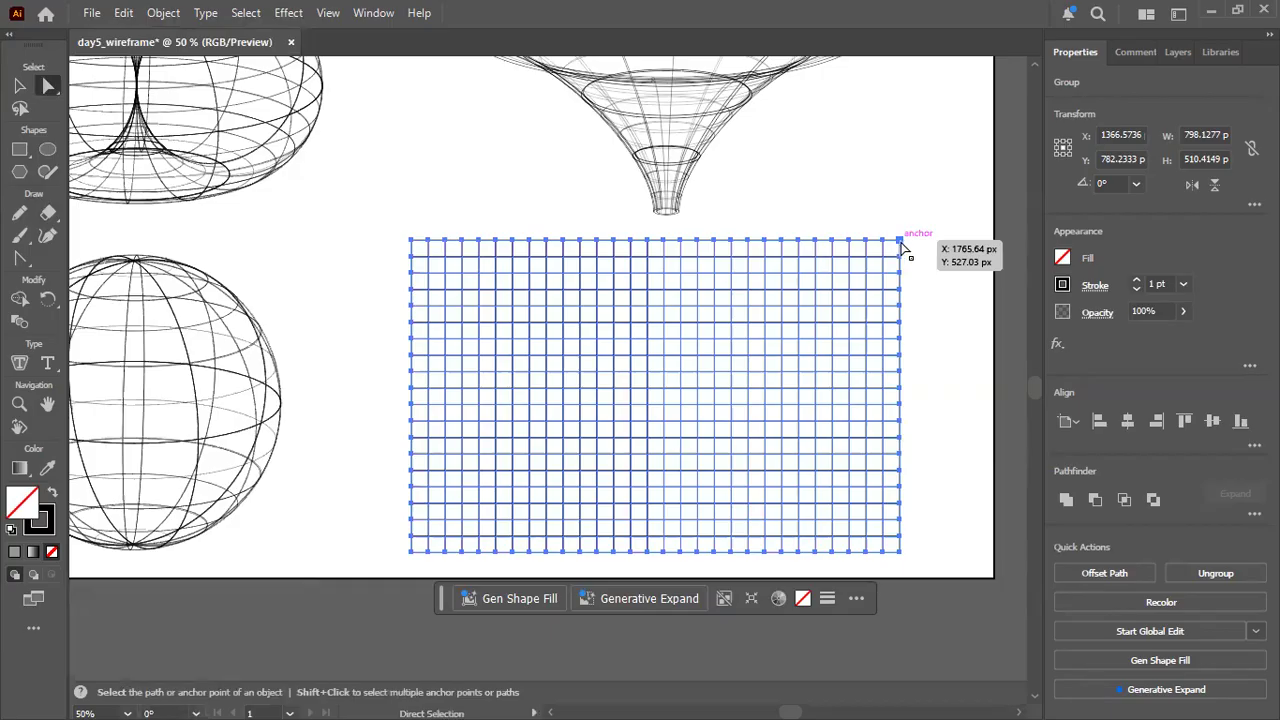
pyautogui.moveTo(901, 245)
pyautogui.mouseDown()
pyautogui.moveTo(886, 251)
pyautogui.moveTo(898, 245)
pyautogui.mouseUp()
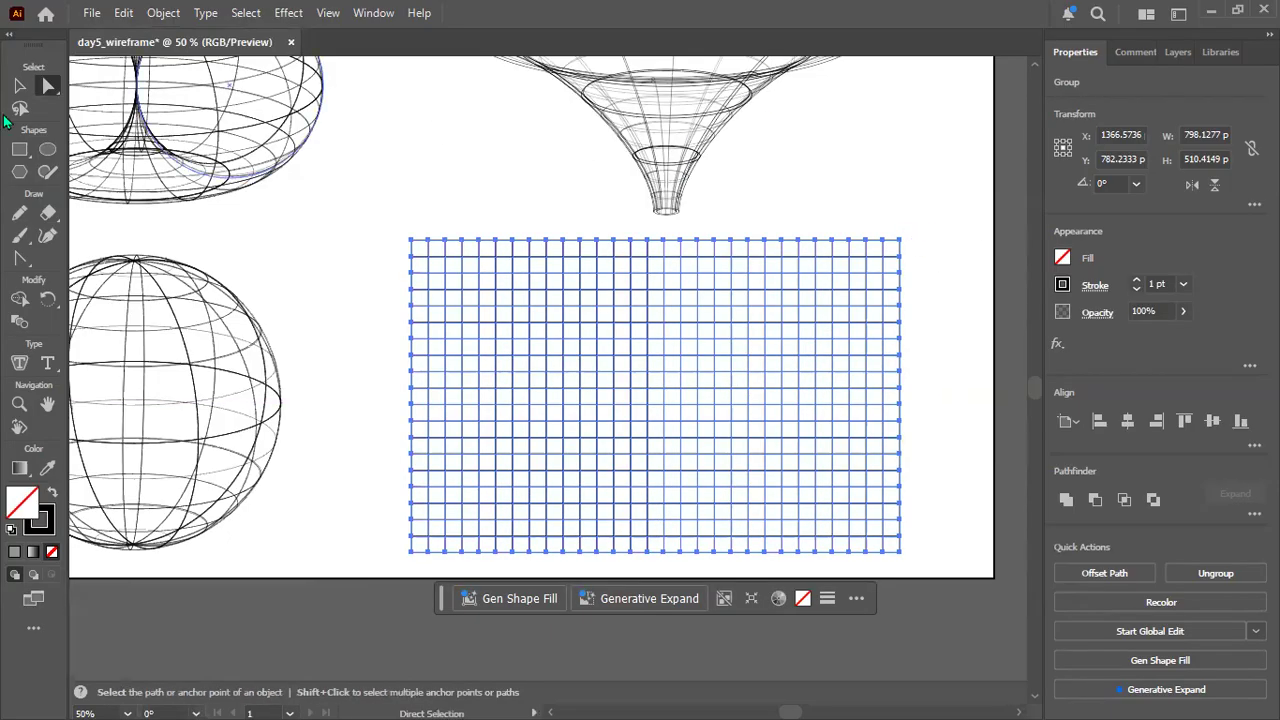
pyautogui.click(22, 85)
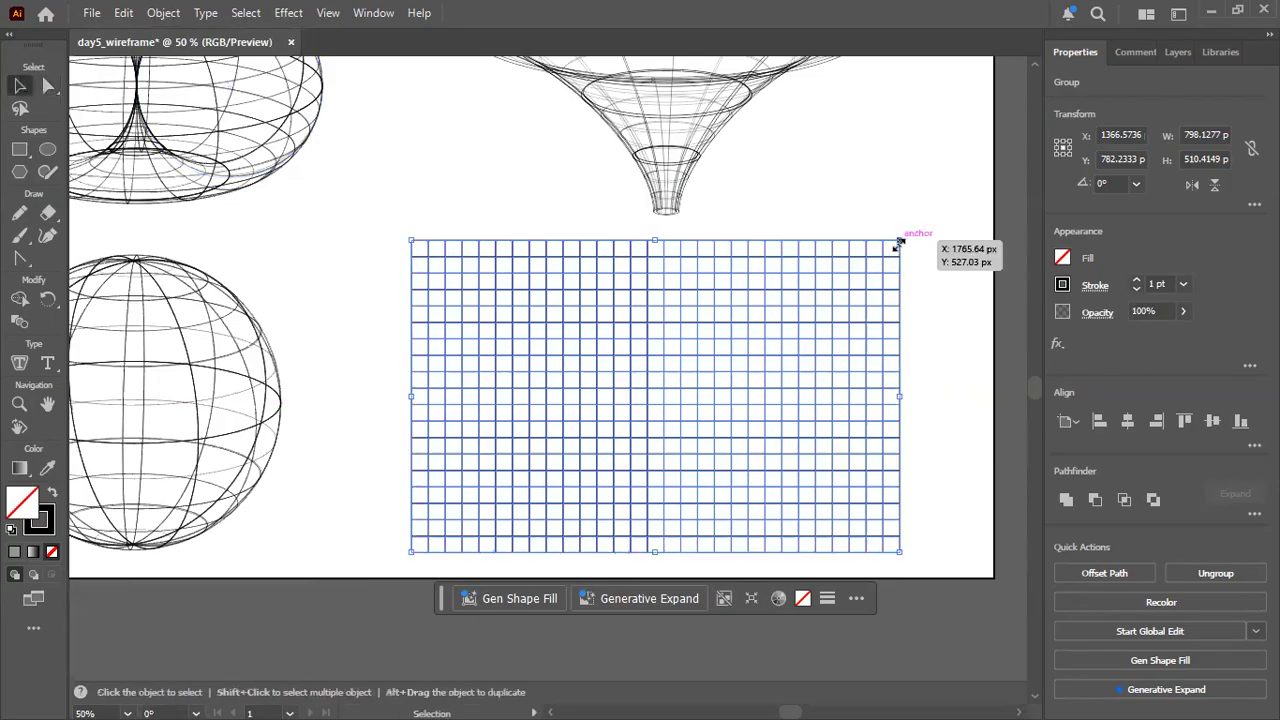
pyautogui.moveTo(898, 241)
pyautogui.mouseDown()
pyautogui.moveTo(869, 246)
pyautogui.moveTo(901, 237)
pyautogui.mouseUp()
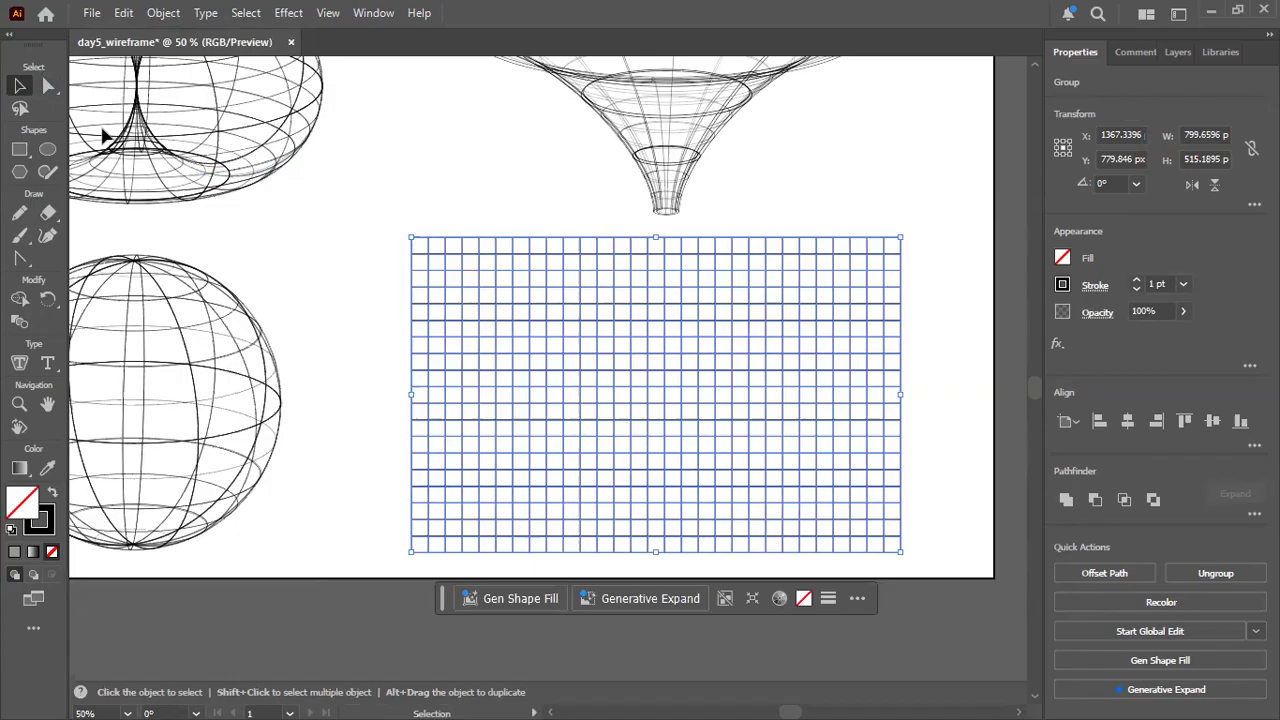
# Try adjusting the grid's upper corners with Direct Selection, leaving its centre at about X 1374, Y 776 px.
pyautogui.click(49, 85)
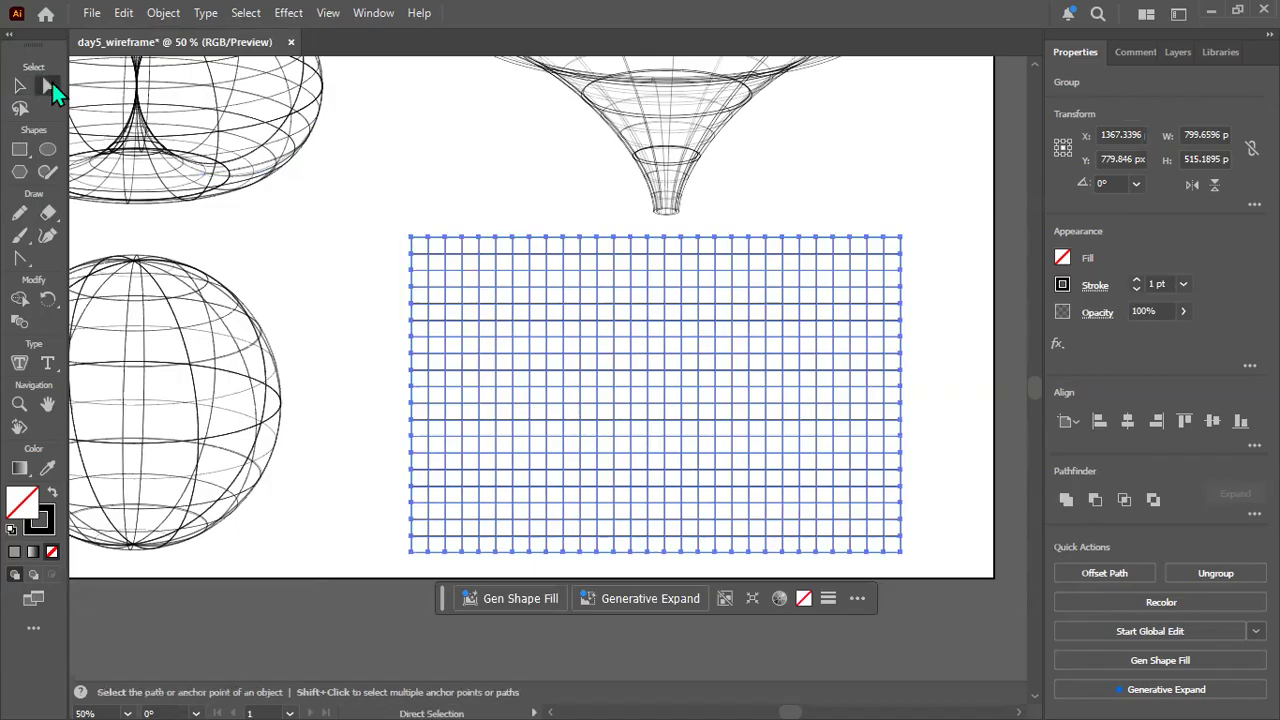
pyautogui.moveTo(901, 243); pyautogui.dragTo(901, 236)
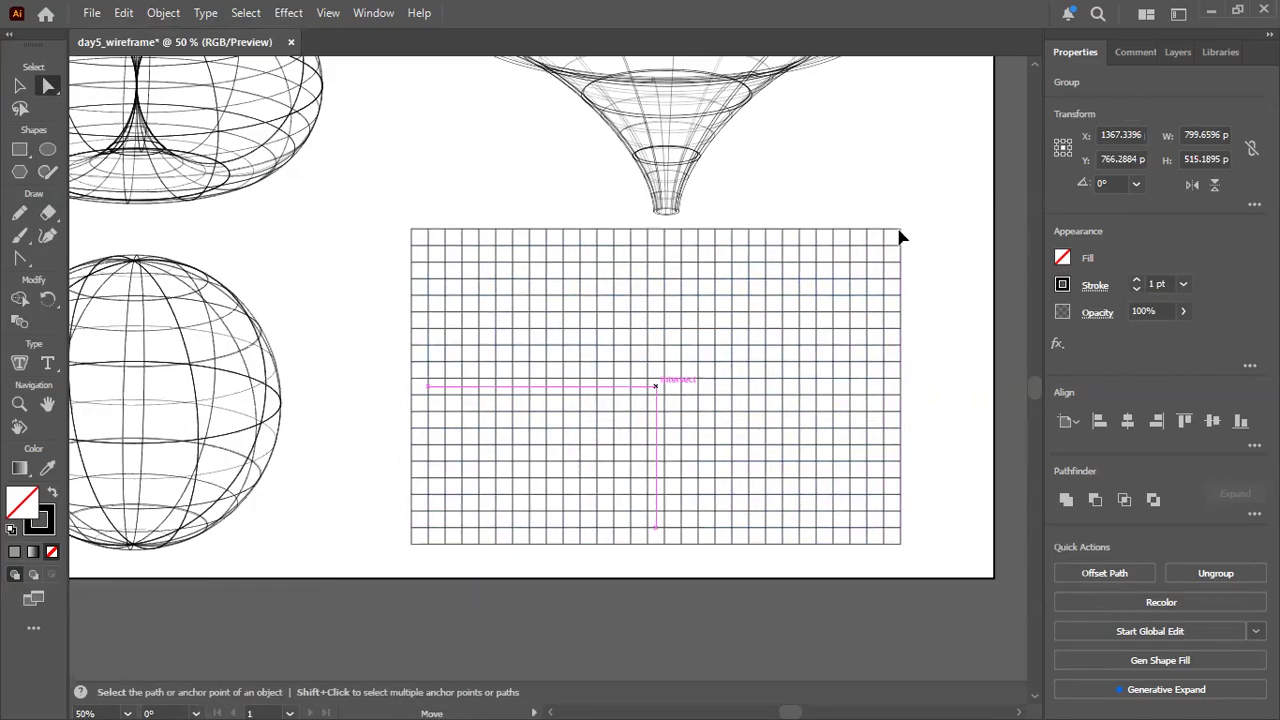
pyautogui.moveTo(411, 231)
pyautogui.mouseDown()
pyautogui.moveTo(434, 237)
pyautogui.moveTo(406, 246)
pyautogui.mouseUp()
pyautogui.moveTo(900, 250)
pyautogui.mouseDown()
pyautogui.moveTo(880, 248)
pyautogui.moveTo(908, 240)
pyautogui.mouseUp()
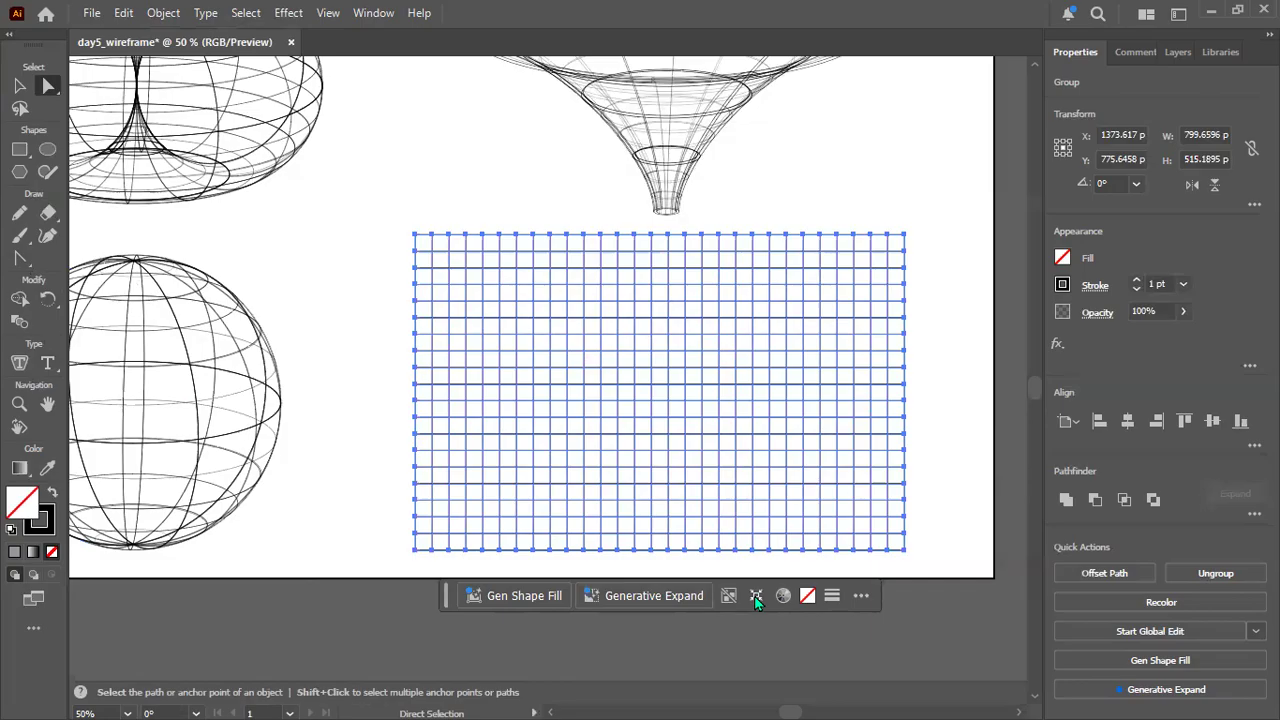
# Activate Free Transform for the grid, place its option widget below the artboard, and choose Perspective Distort.
pyautogui.click(57, 626)
pyautogui.scroll(-3, 218, 331)
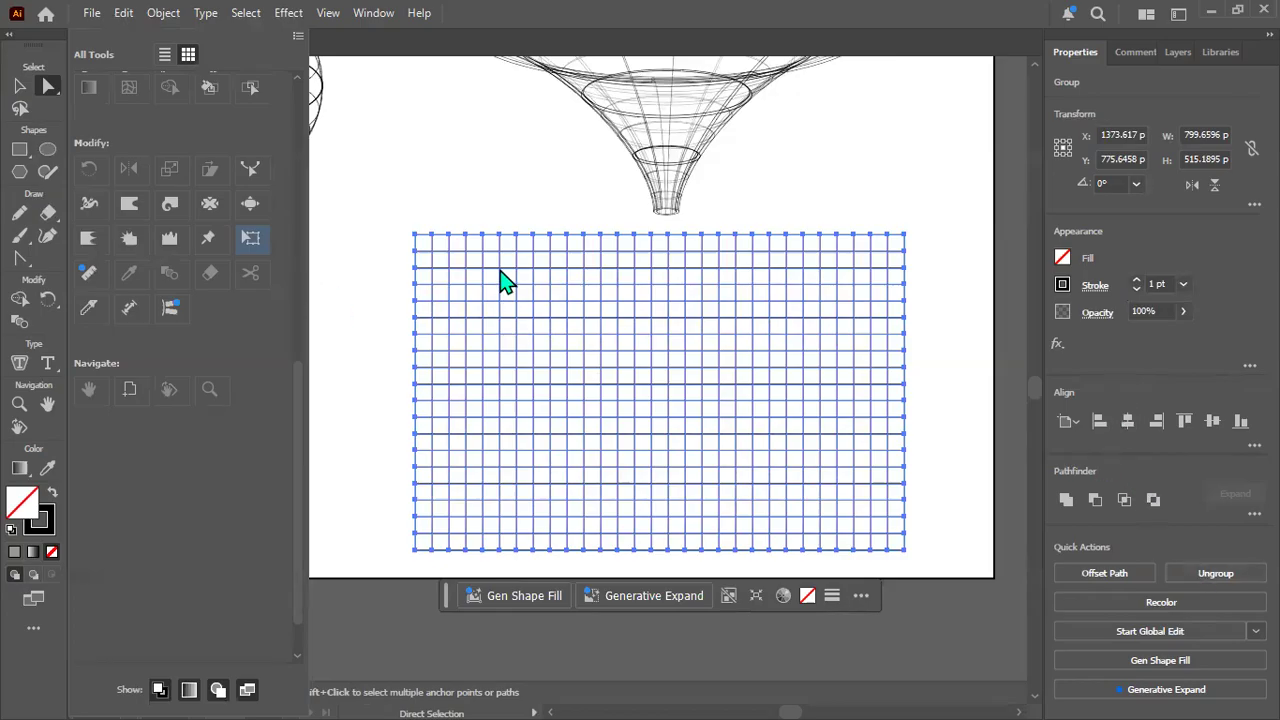
pyautogui.press('e')
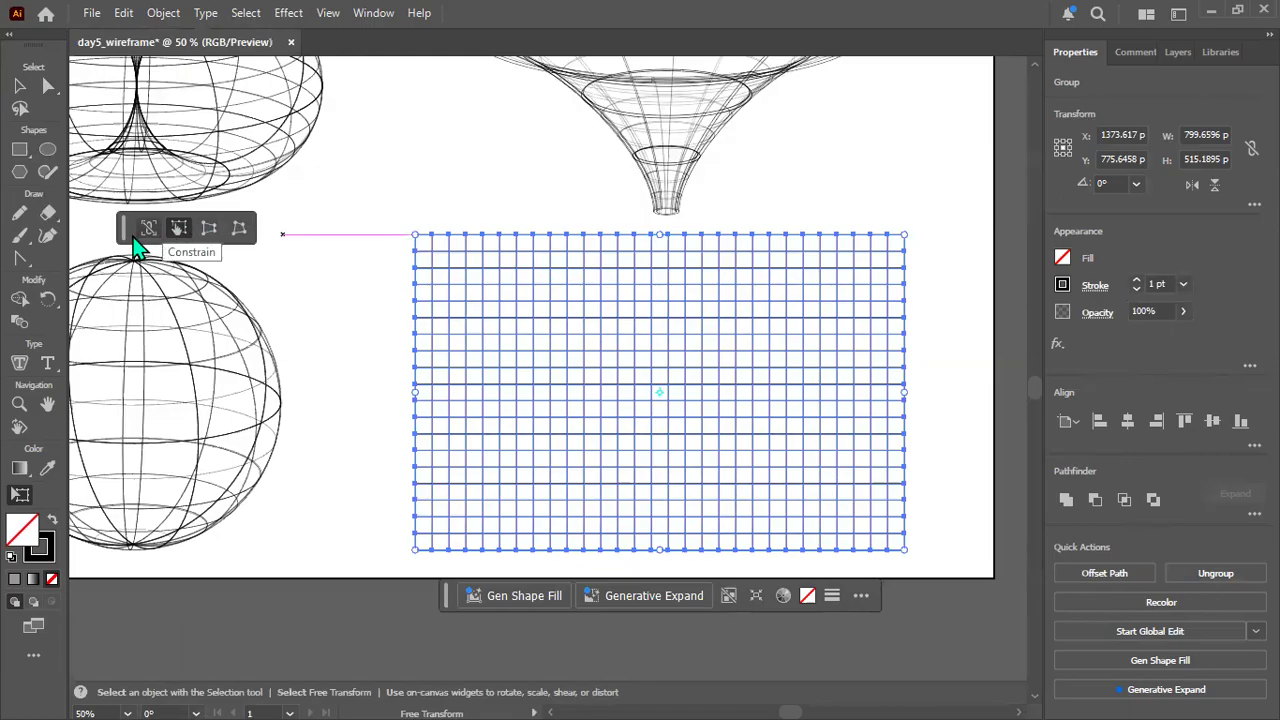
pyautogui.moveTo(137, 238); pyautogui.dragTo(269, 606)
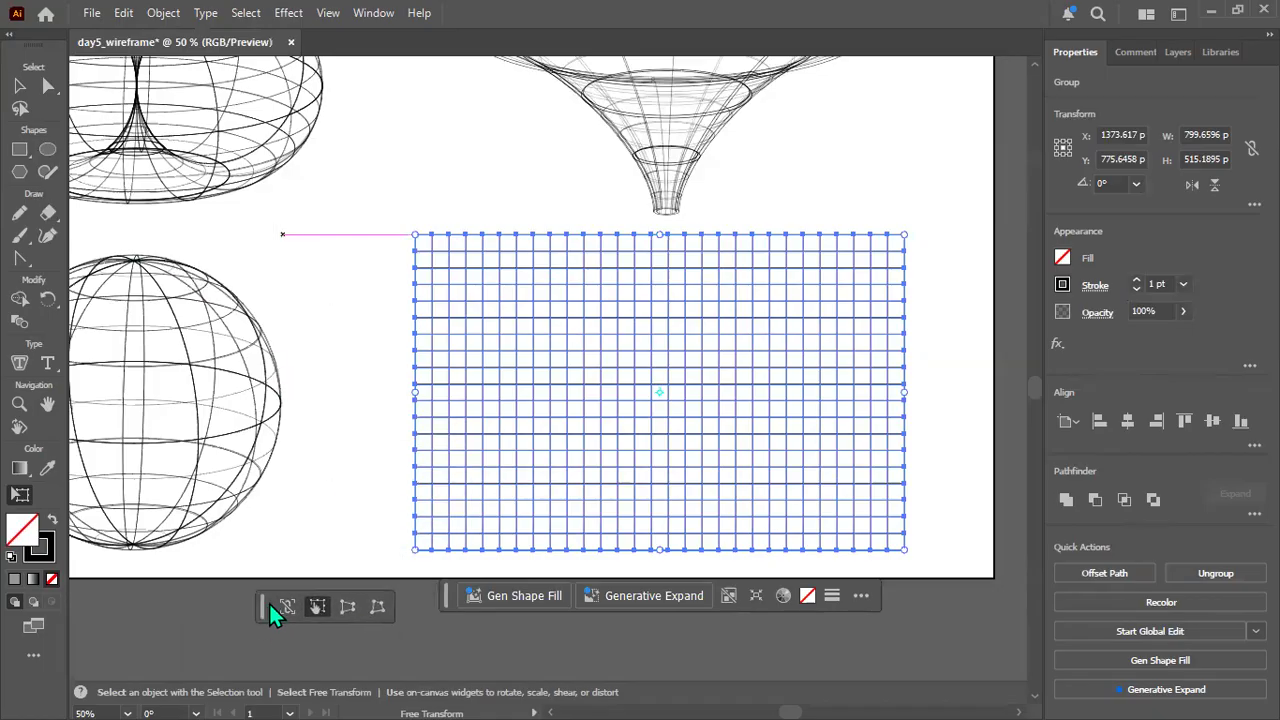
pyautogui.click(348, 608)
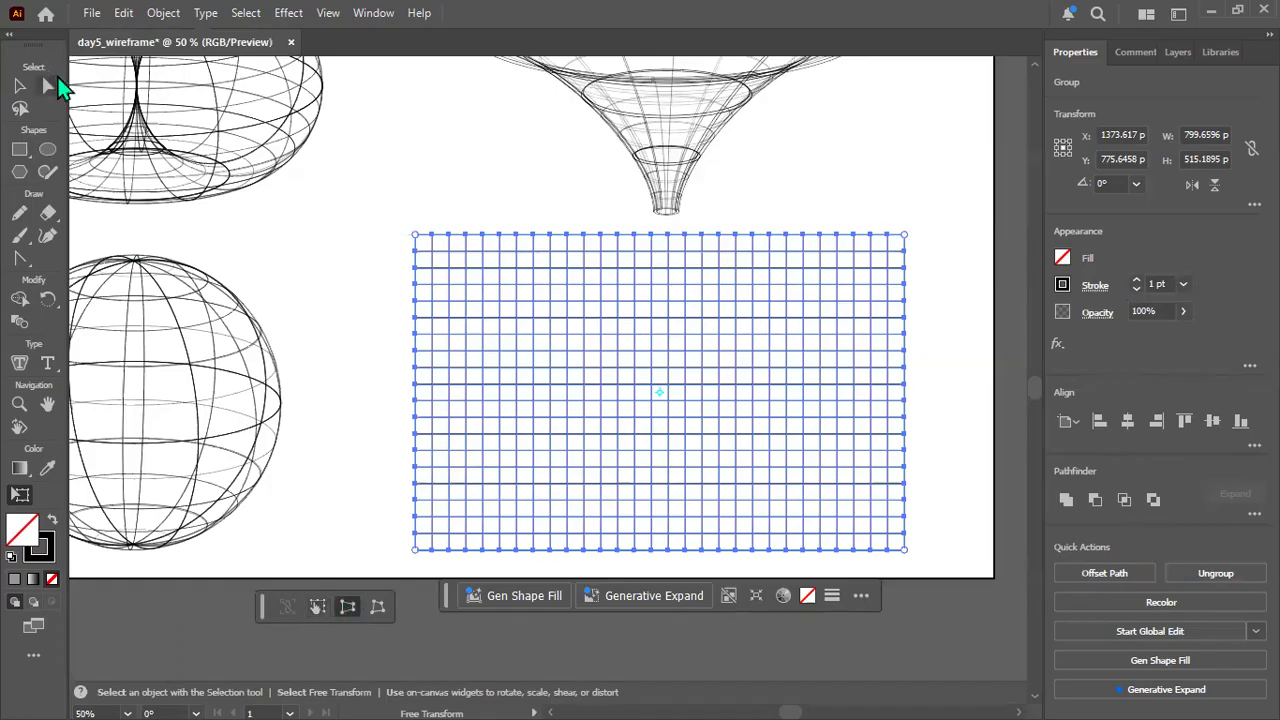
# Shift the grid with Direct Selection so its centre sits at about X 1340, Y 762 px.
pyautogui.click(46, 86)
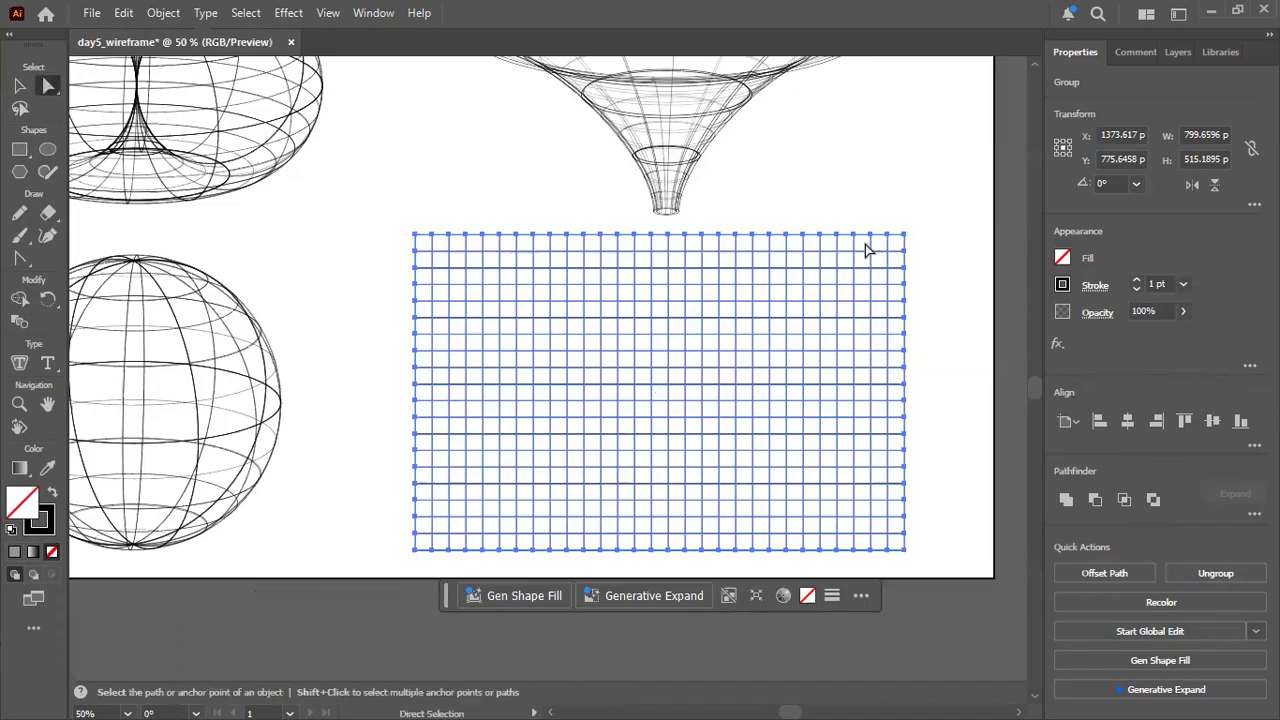
pyautogui.moveTo(902, 238)
pyautogui.mouseDown()
pyautogui.moveTo(878, 228)
pyautogui.moveTo(885, 236)
pyautogui.mouseUp()
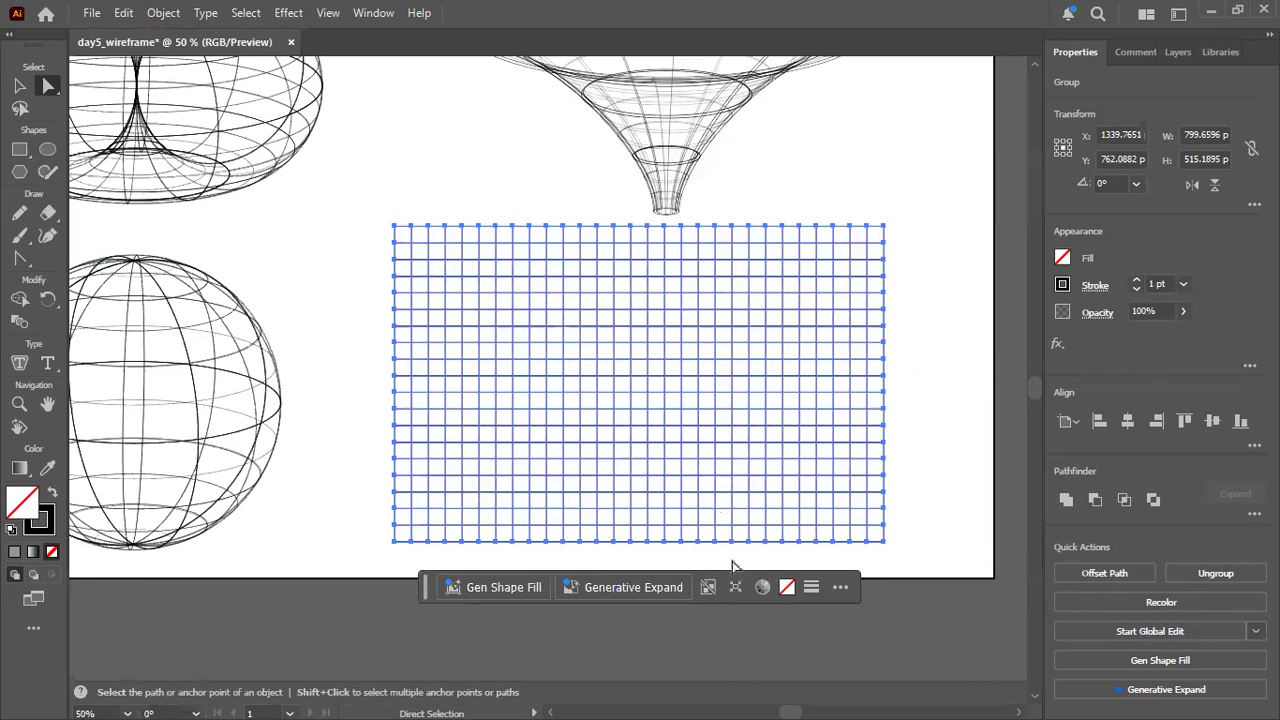
# Apply Free Transform's Perspective Distort to the grid, narrowing its top edge symmetrically to about half the base width.
pyautogui.click(51, 628)
pyautogui.click(250, 242)
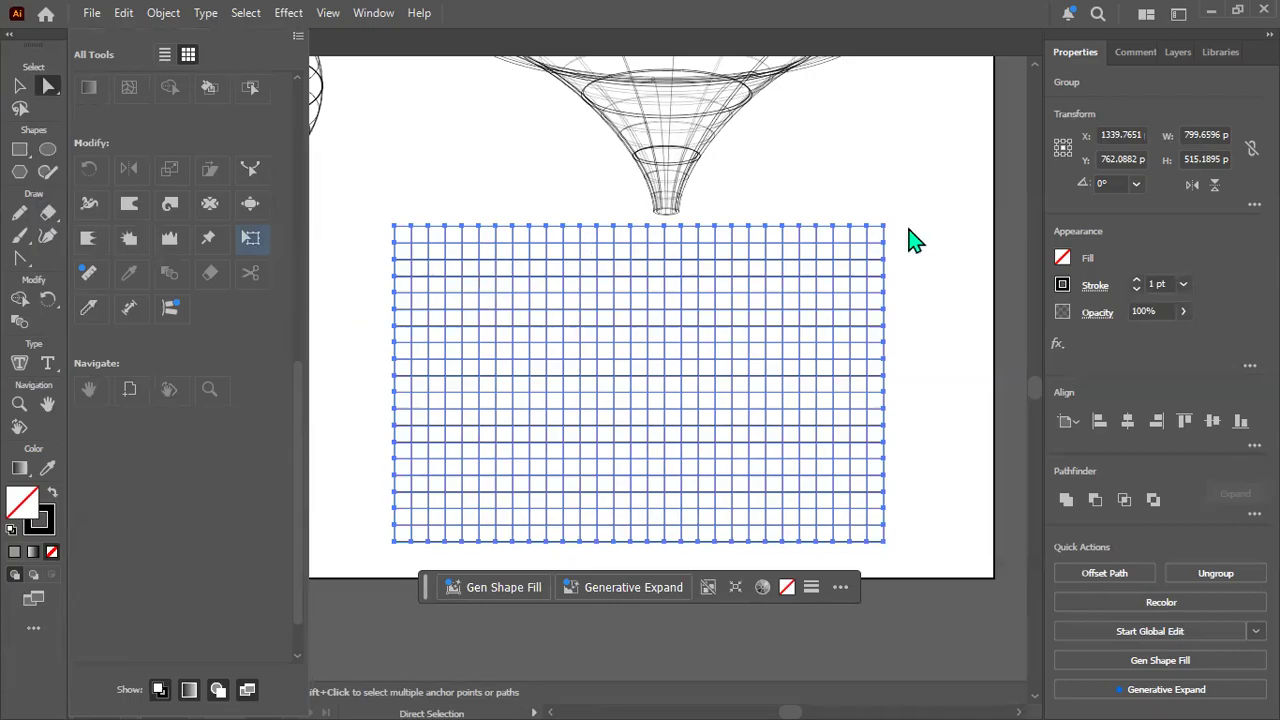
pyautogui.click(429, 279)
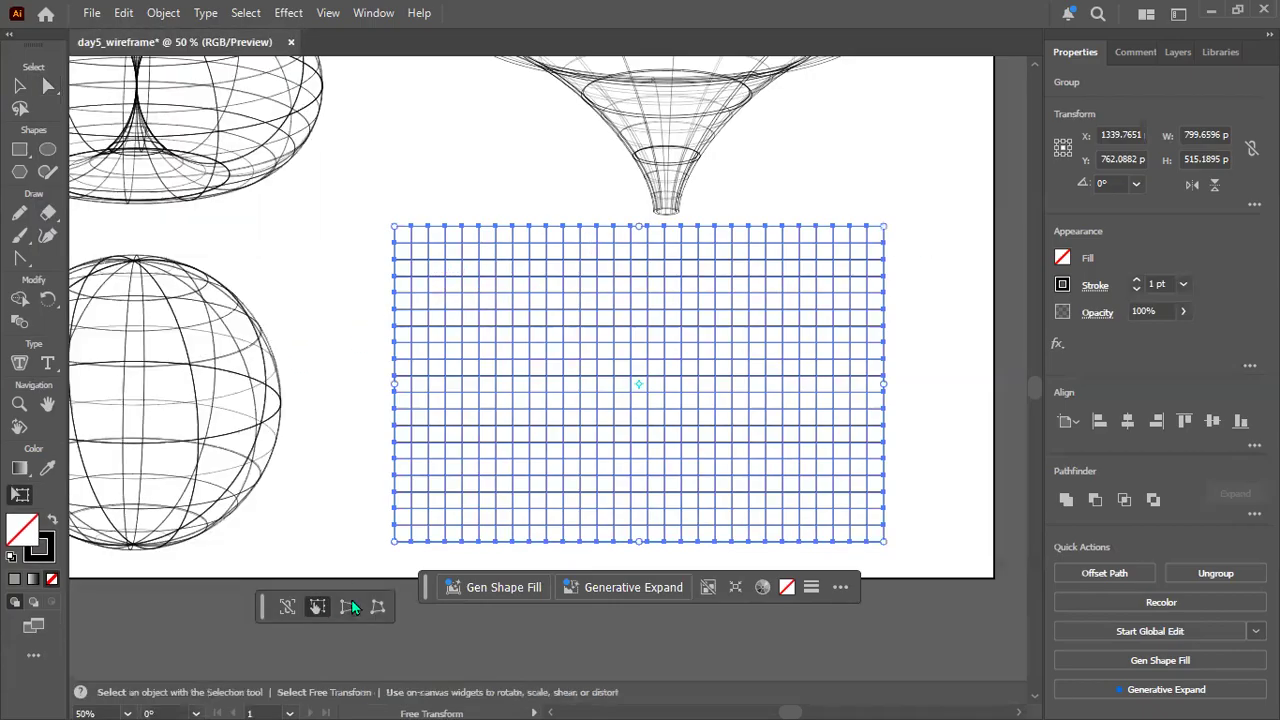
pyautogui.moveTo(884, 229); pyautogui.dragTo(773, 303)
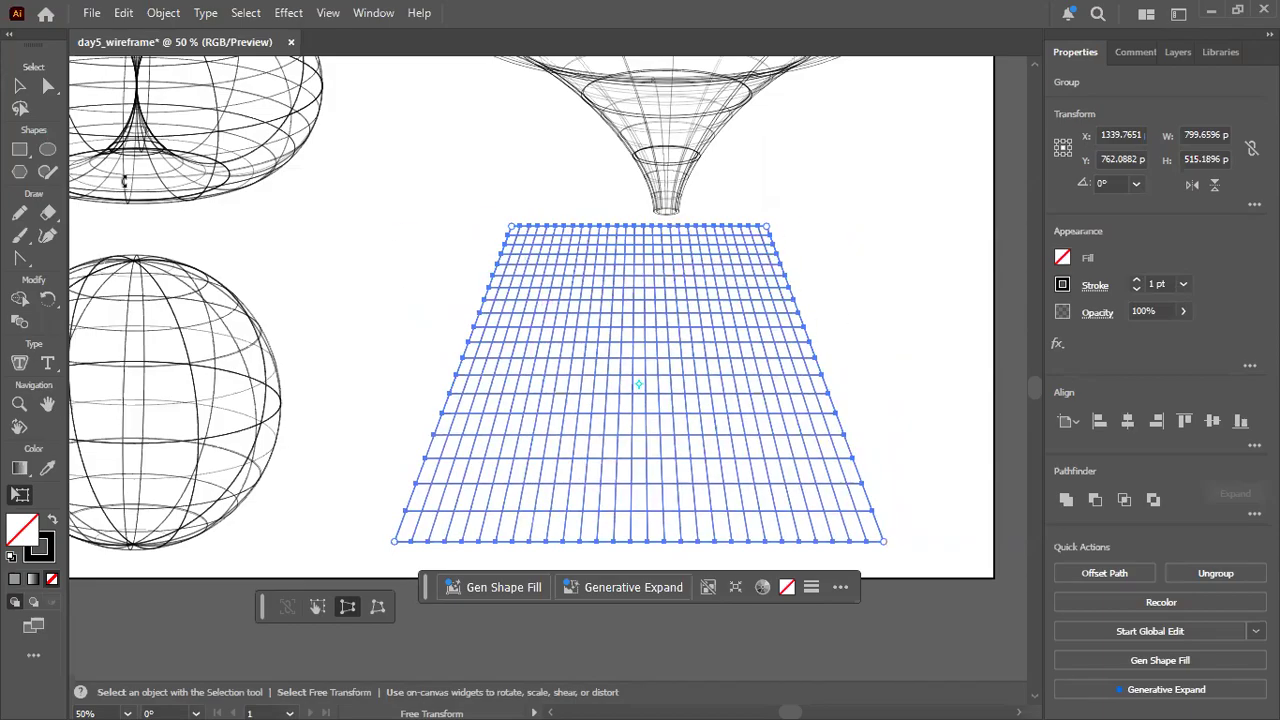
# Lower the top of the perspective grid to a height of about 376 px and deselect it.
pyautogui.click(22, 88)
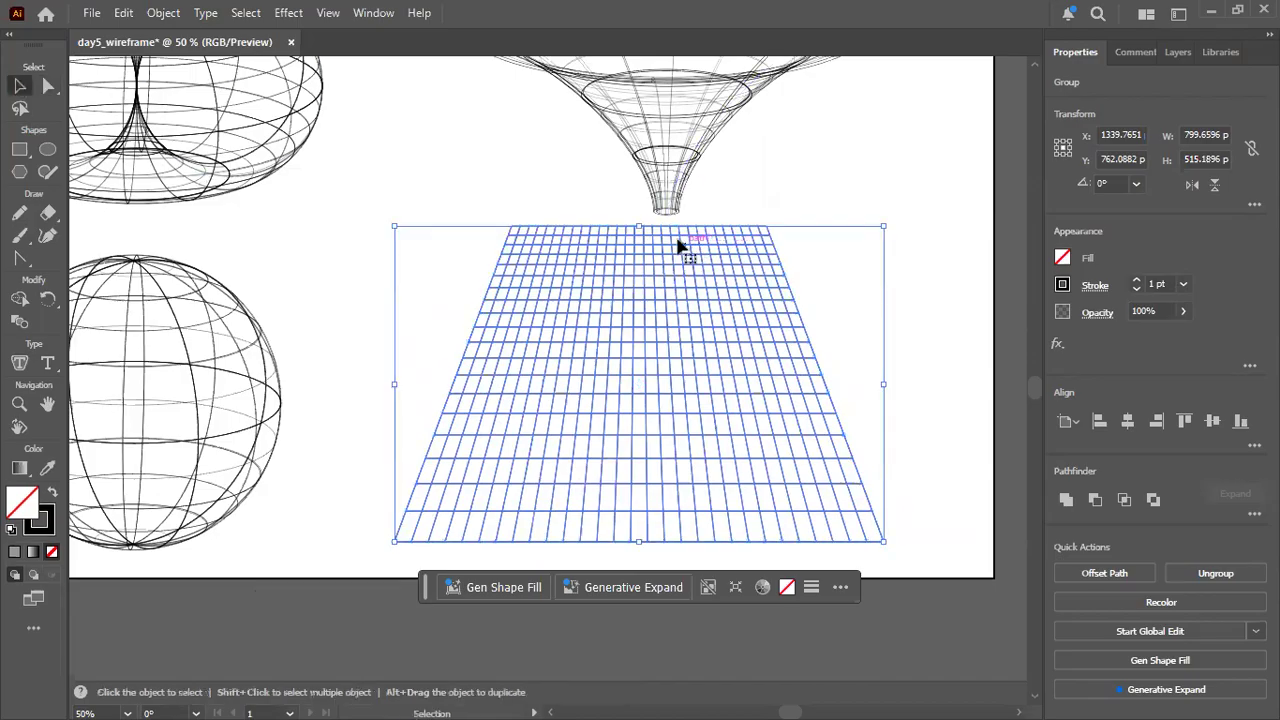
pyautogui.moveTo(636, 228); pyautogui.dragTo(636, 314)
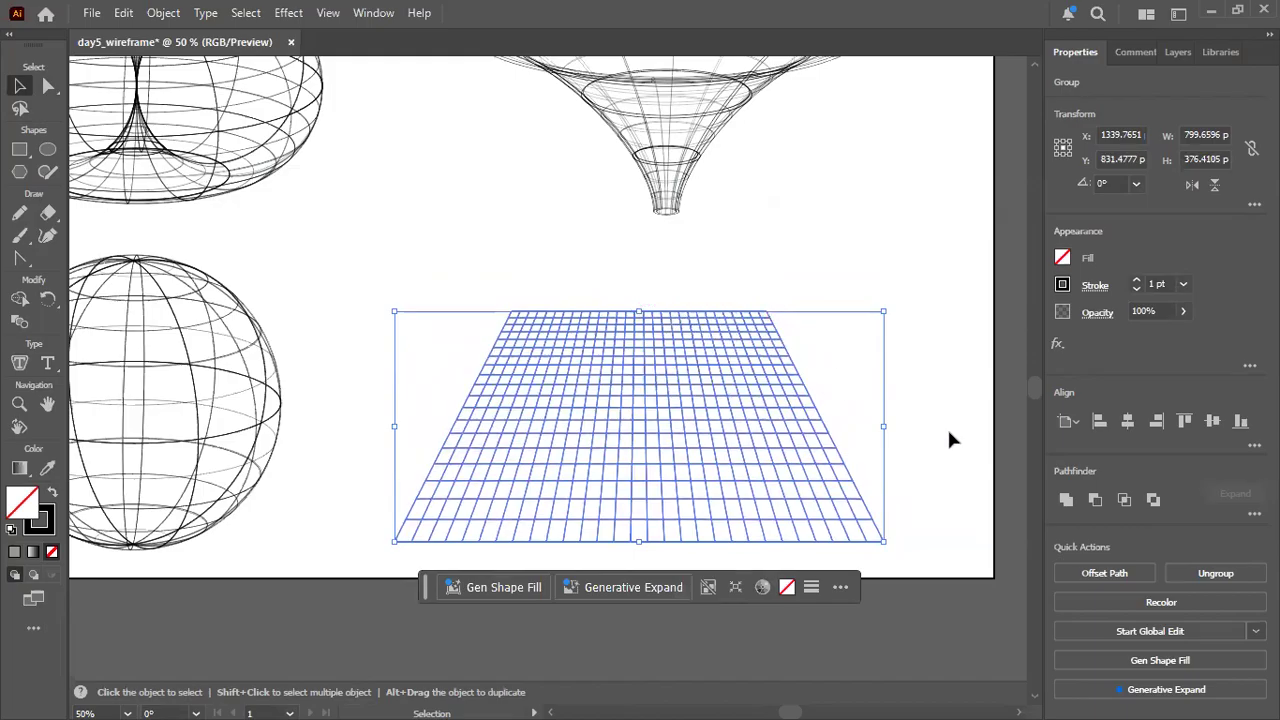
pyautogui.click(949, 437)
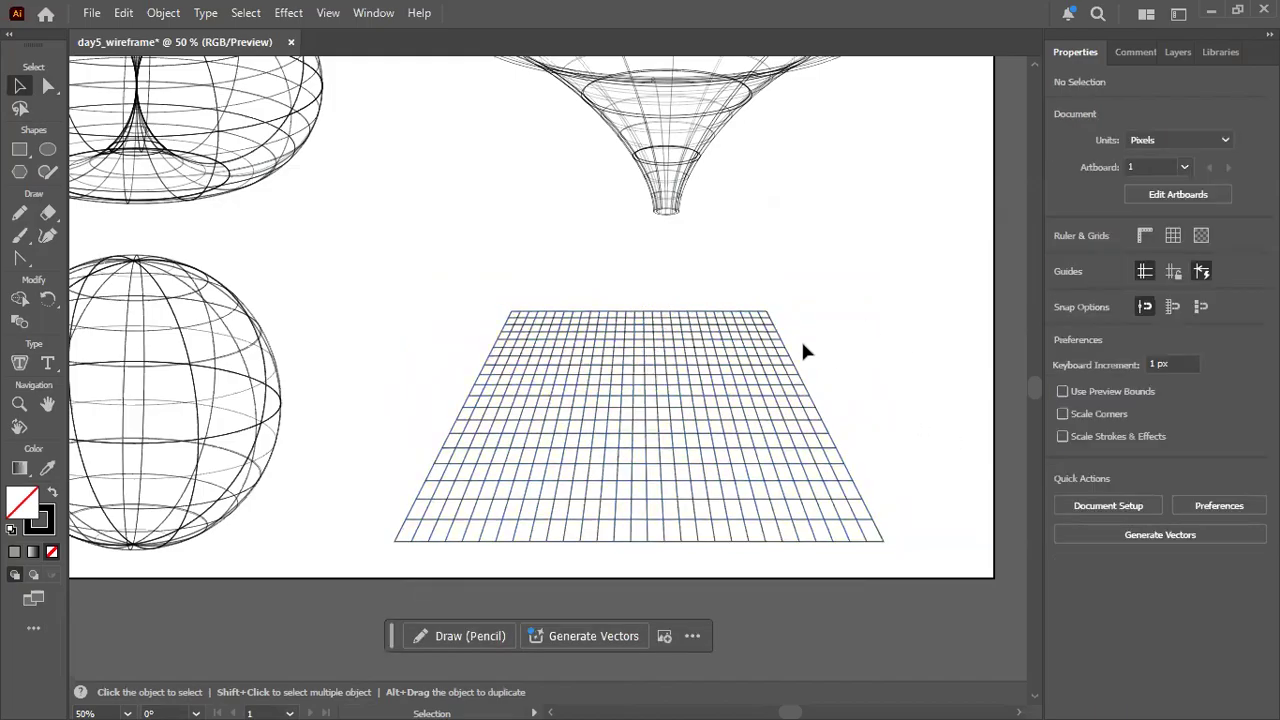
# Move the perspective grid so its centre sits at about X 1381, Y 792 px, and deselect it.
pyautogui.moveTo(636, 410); pyautogui.dragTo(655, 390)
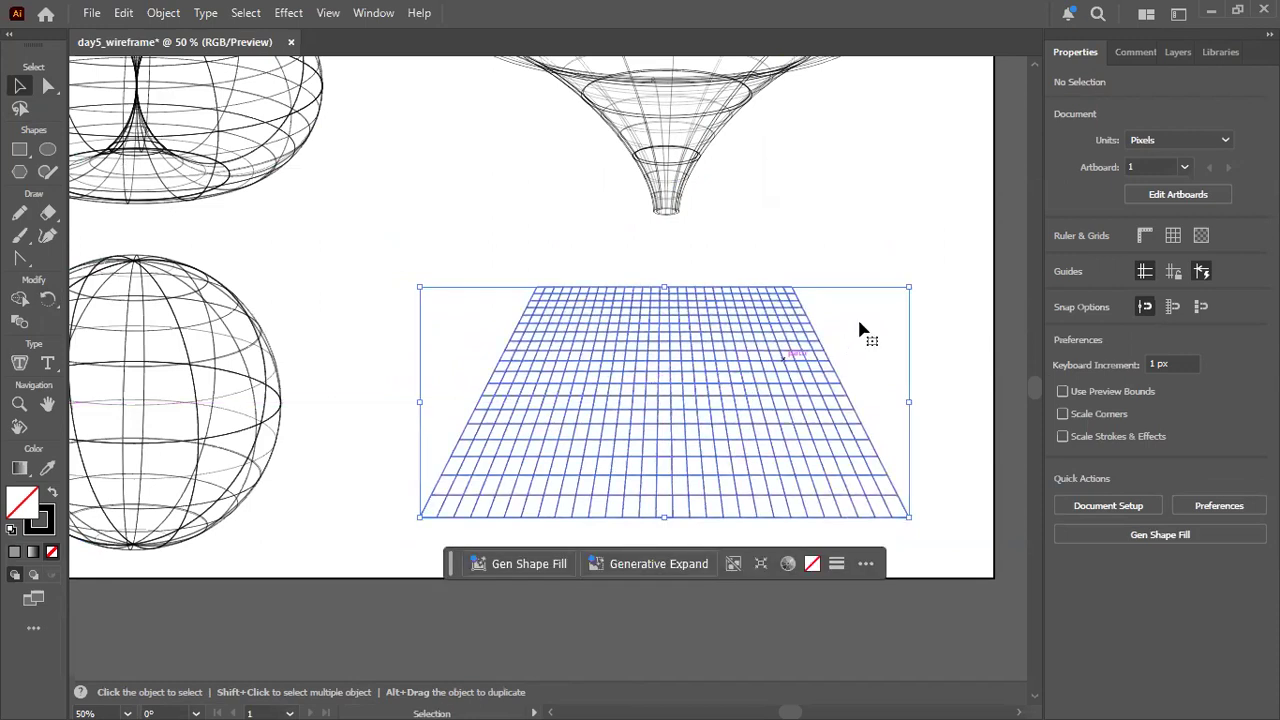
pyautogui.click(892, 214)
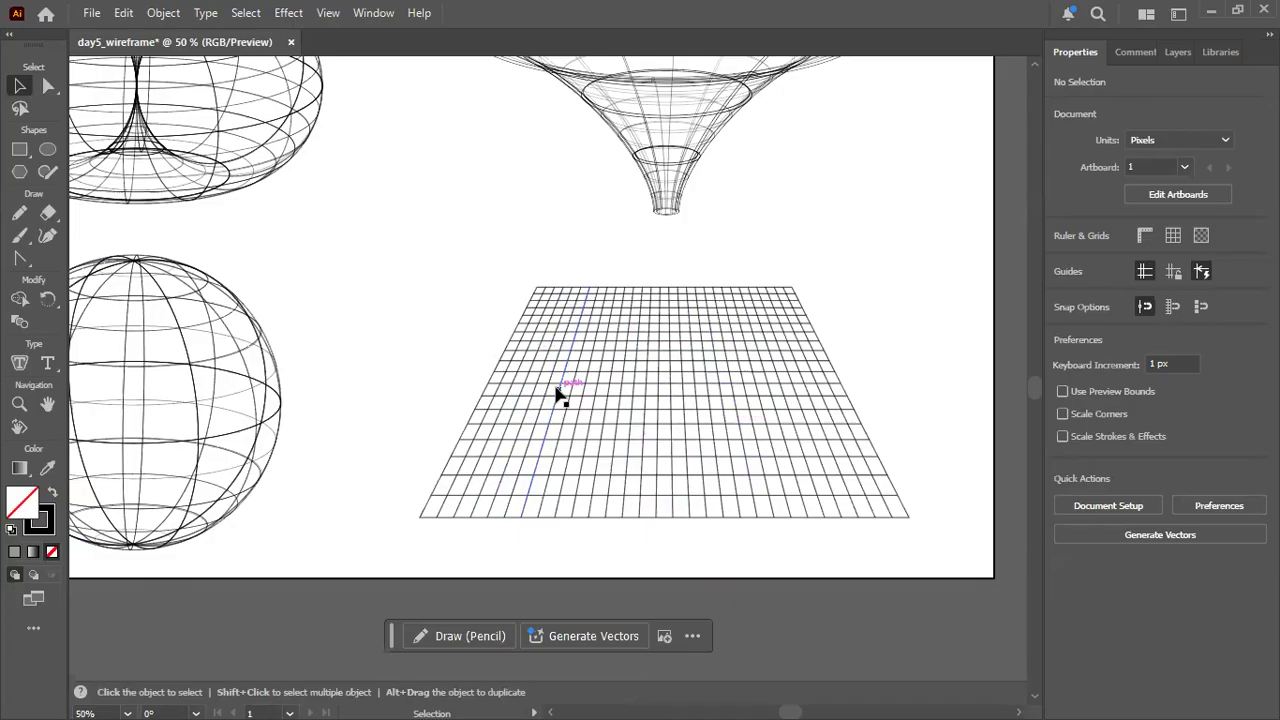
# Look up the Rectangular Grid and Free Transform tools in the full tool collection.
pyautogui.click(55, 628)
pyautogui.scroll(5, 171, 243)
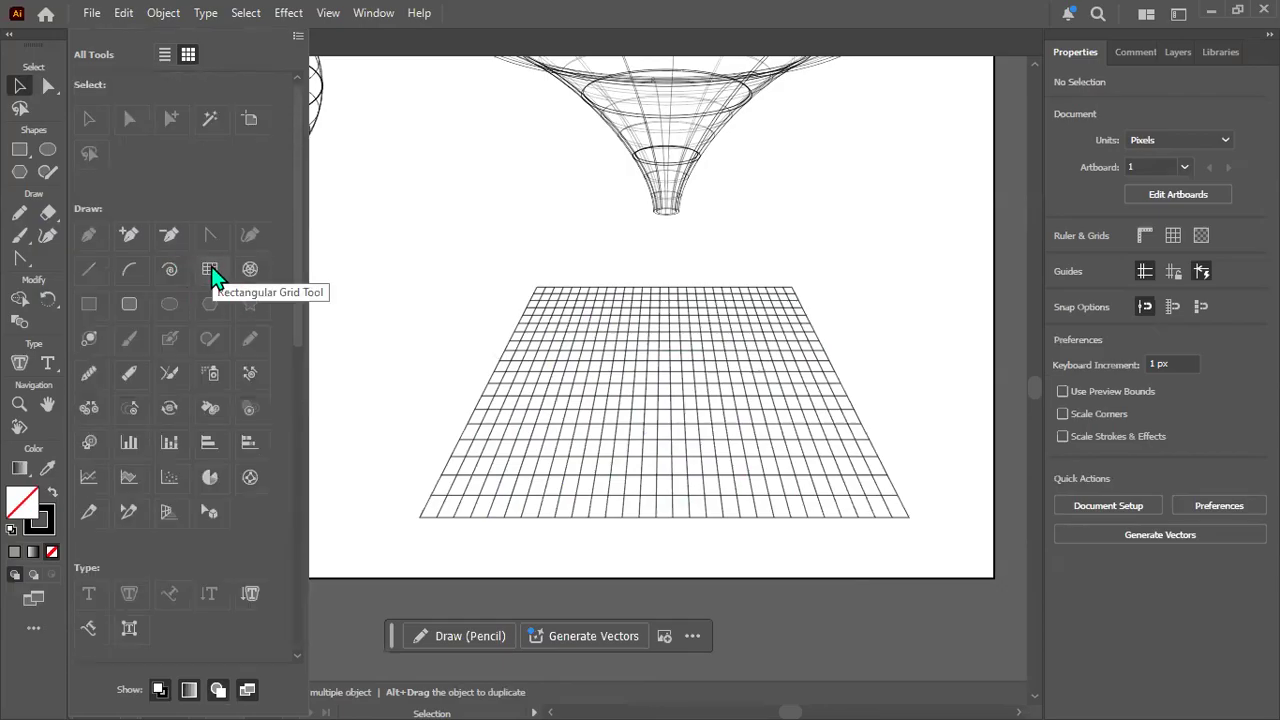
pyautogui.click(858, 338)
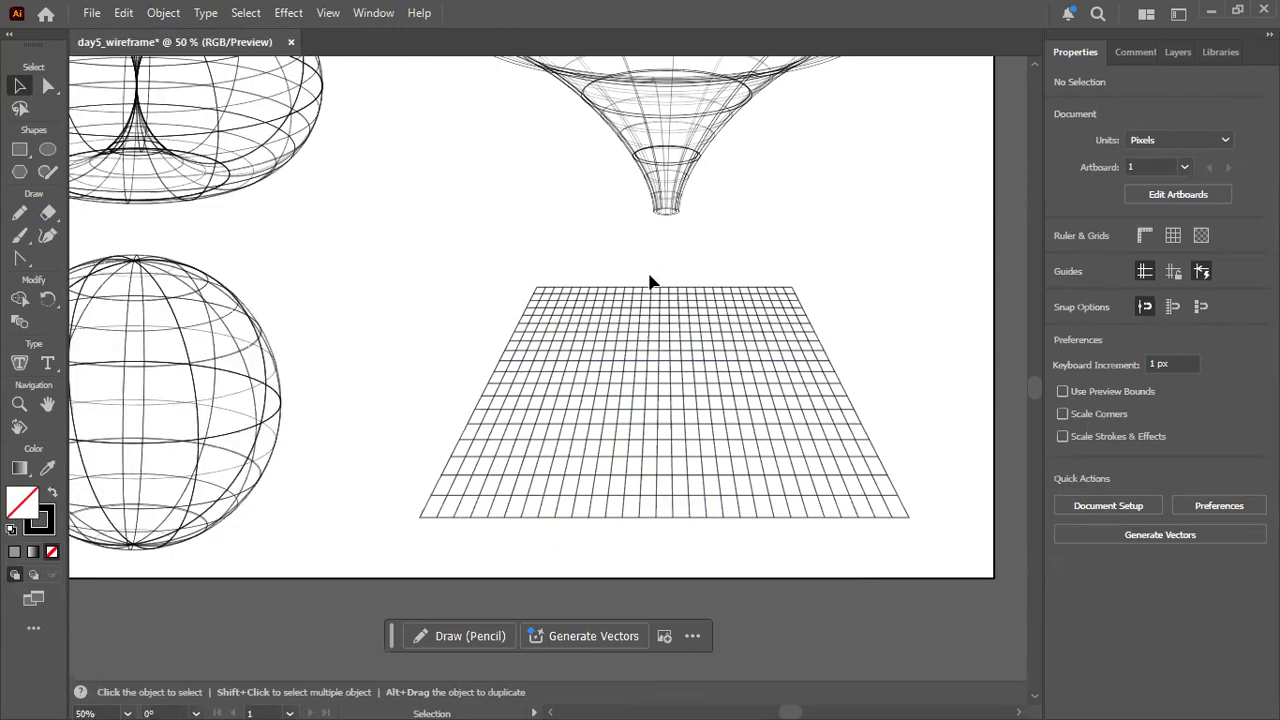
pyautogui.click(51, 627)
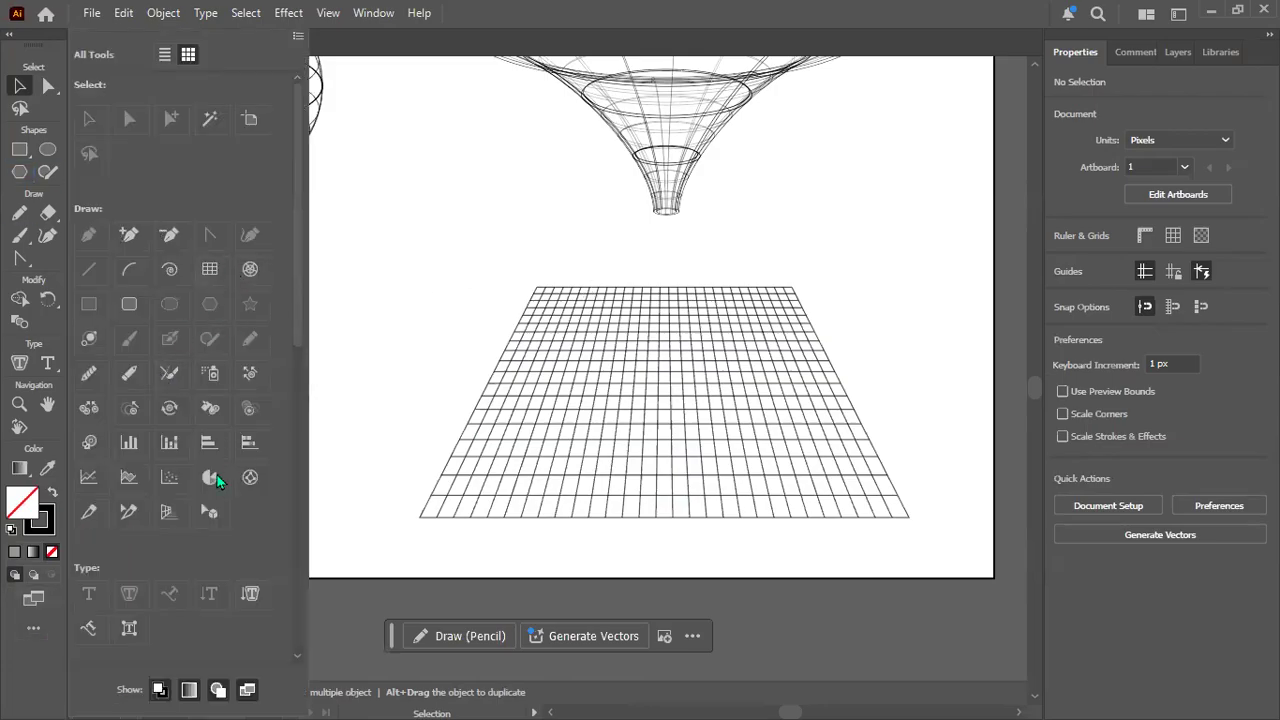
pyautogui.scroll(-5, 217, 475)
pyautogui.scroll(4, 265, 443)
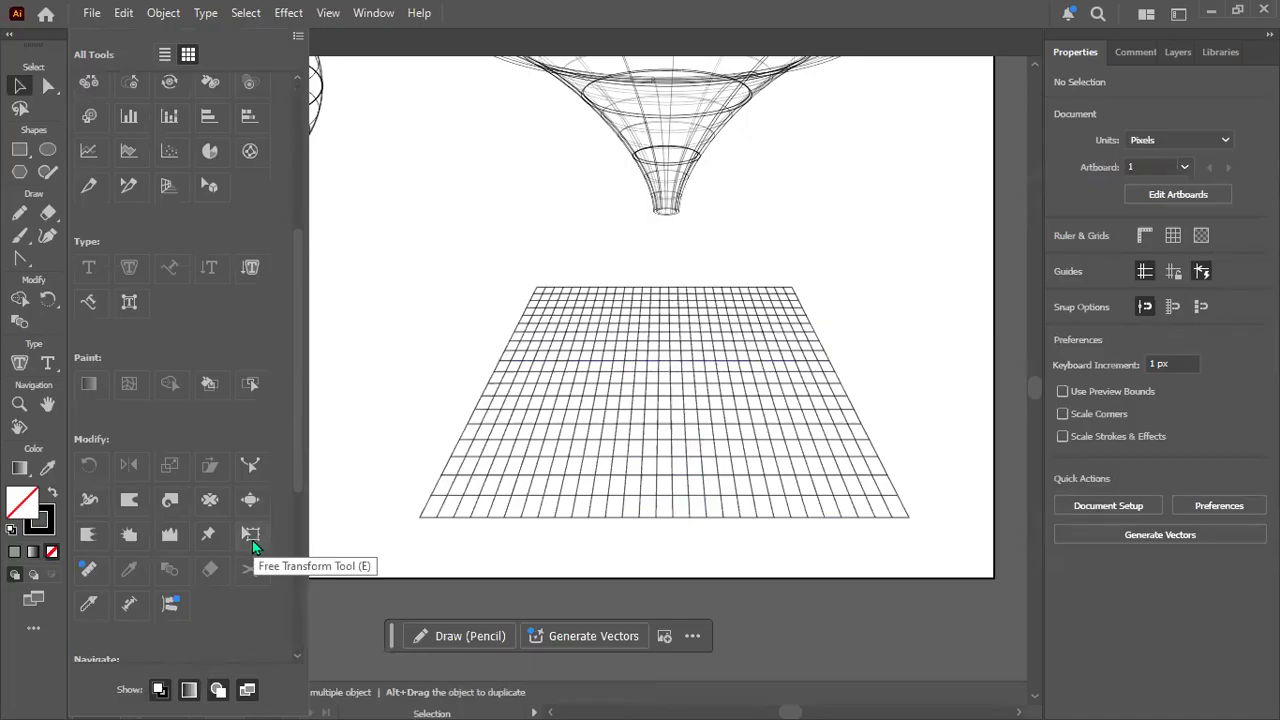
pyautogui.click(431, 390)
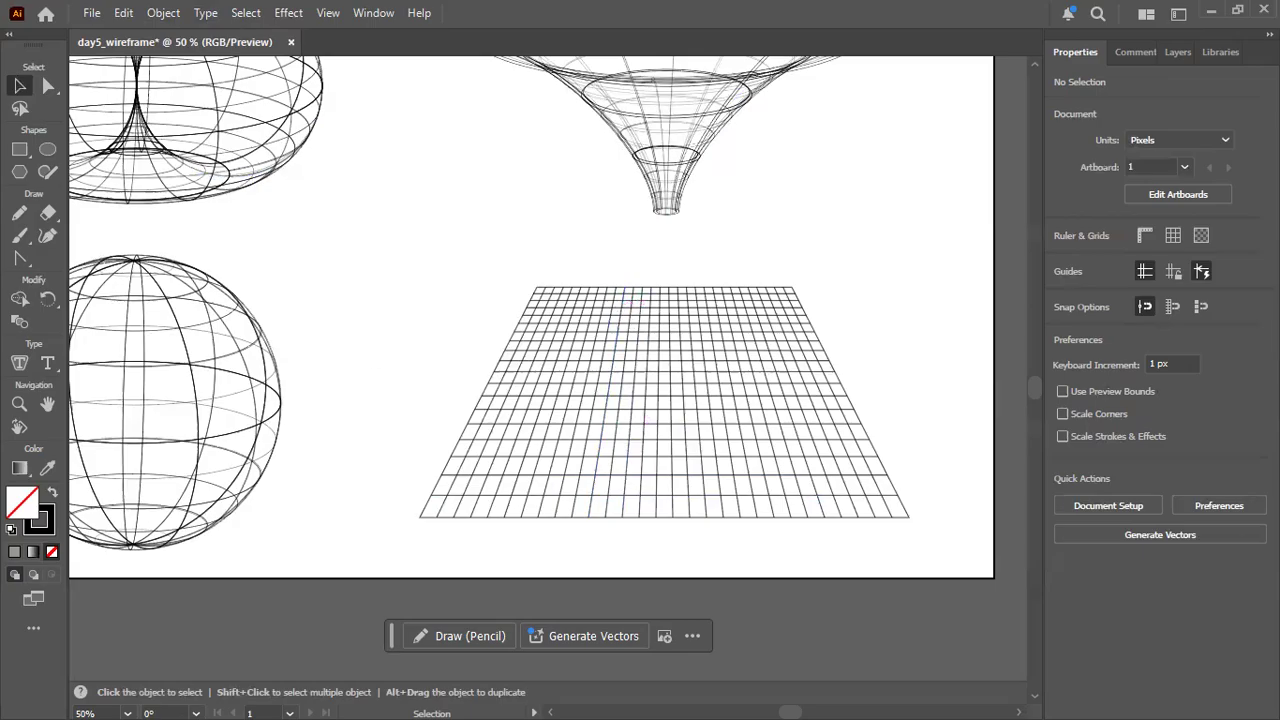
# Apply an Envelope Distort mesh with 4 rows and 6 columns to the perspective grid.
pyautogui.scroll(-1, 620, 420)
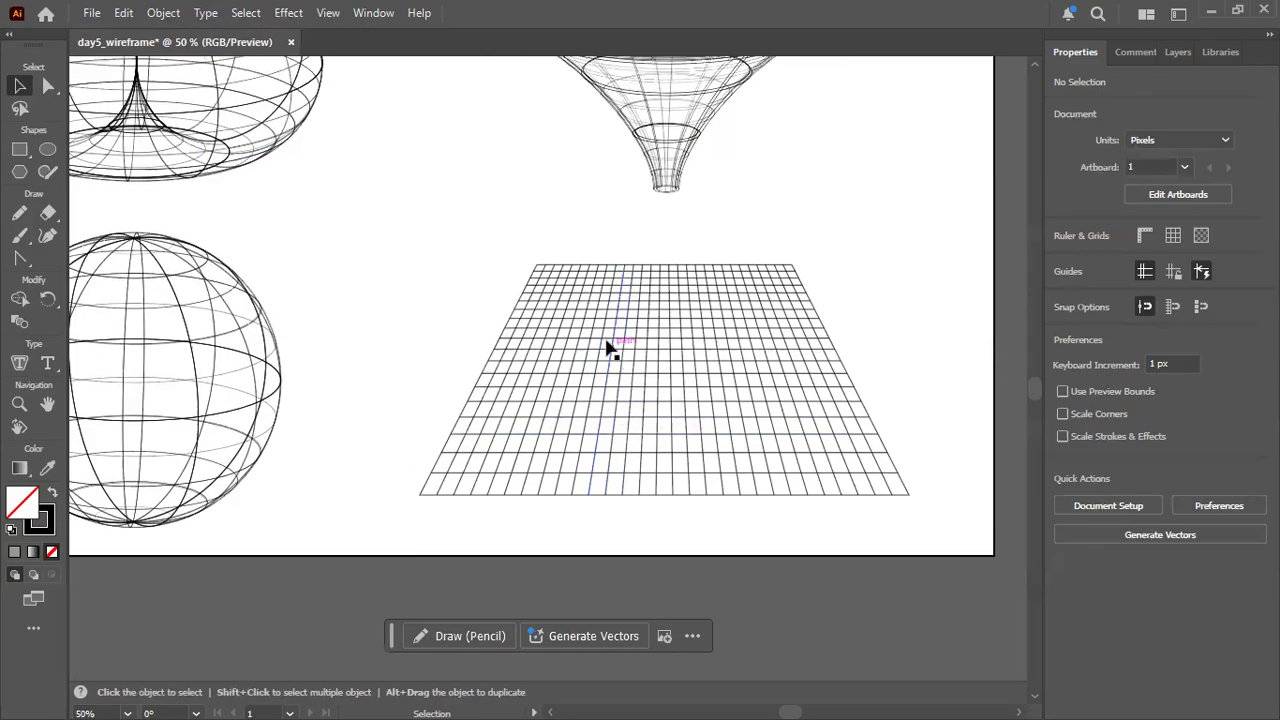
pyautogui.click(574, 320)
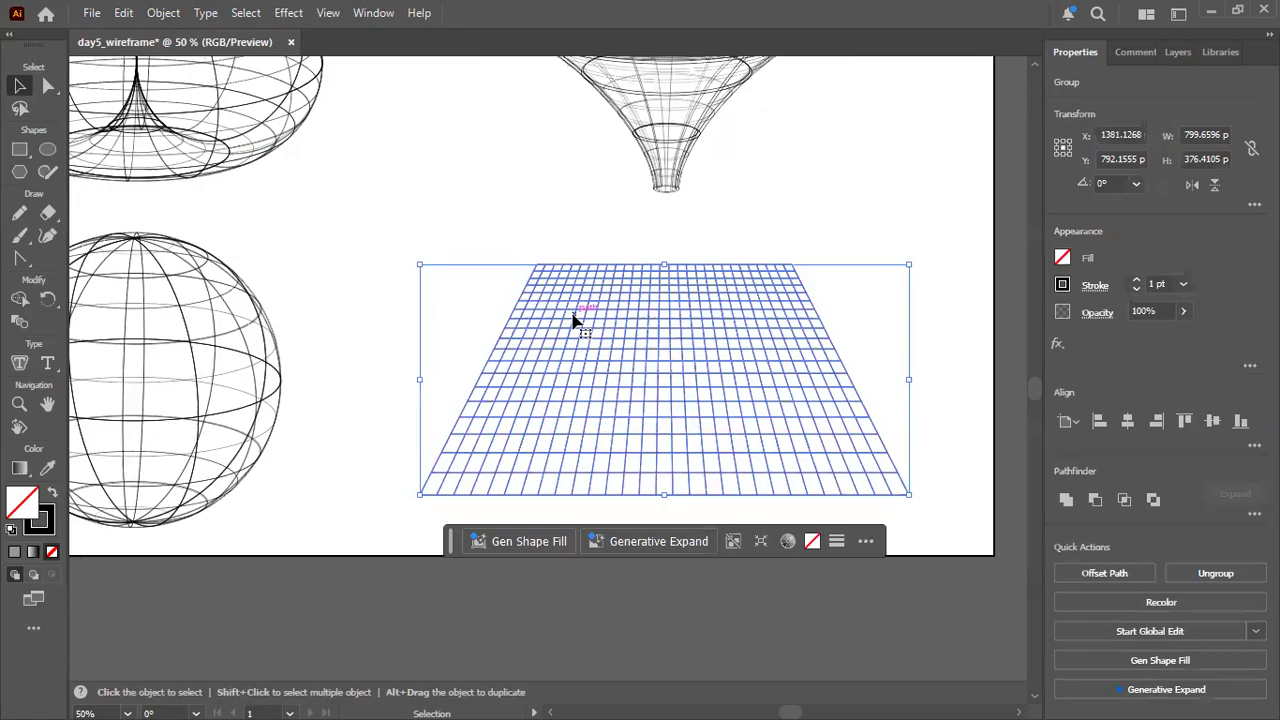
pyautogui.click(160, 14)
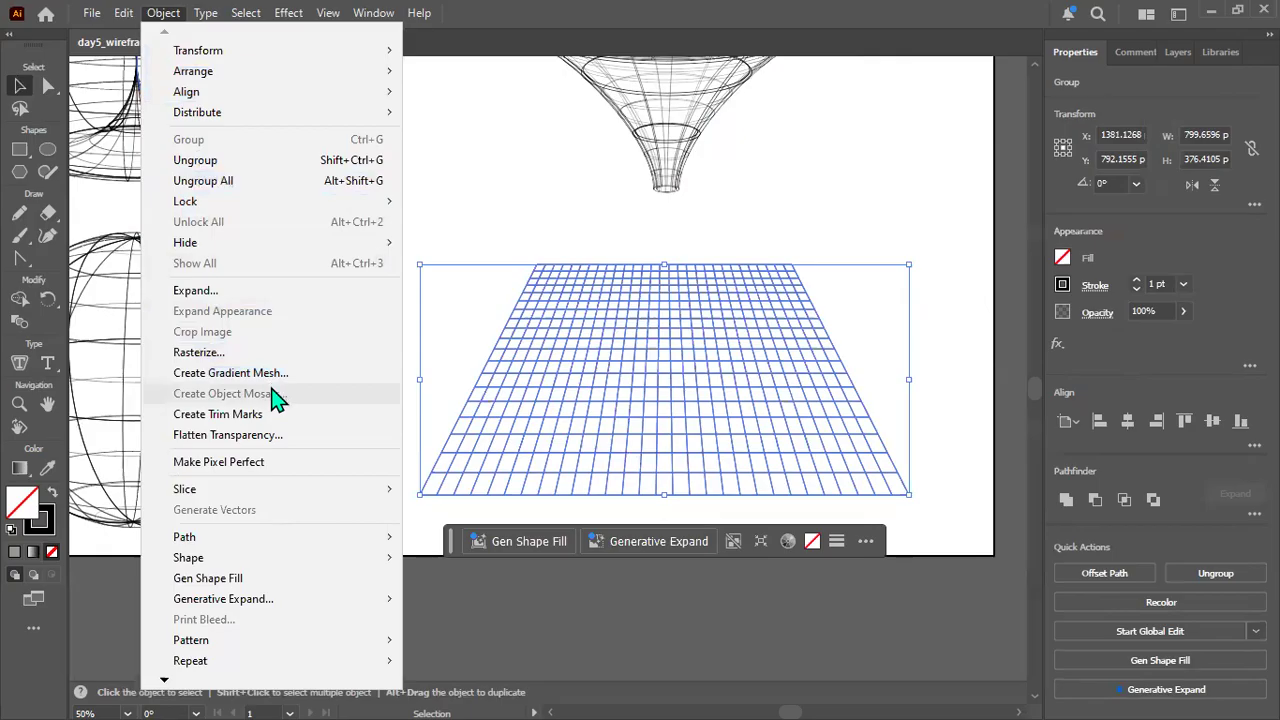
pyautogui.moveTo(168, 686)
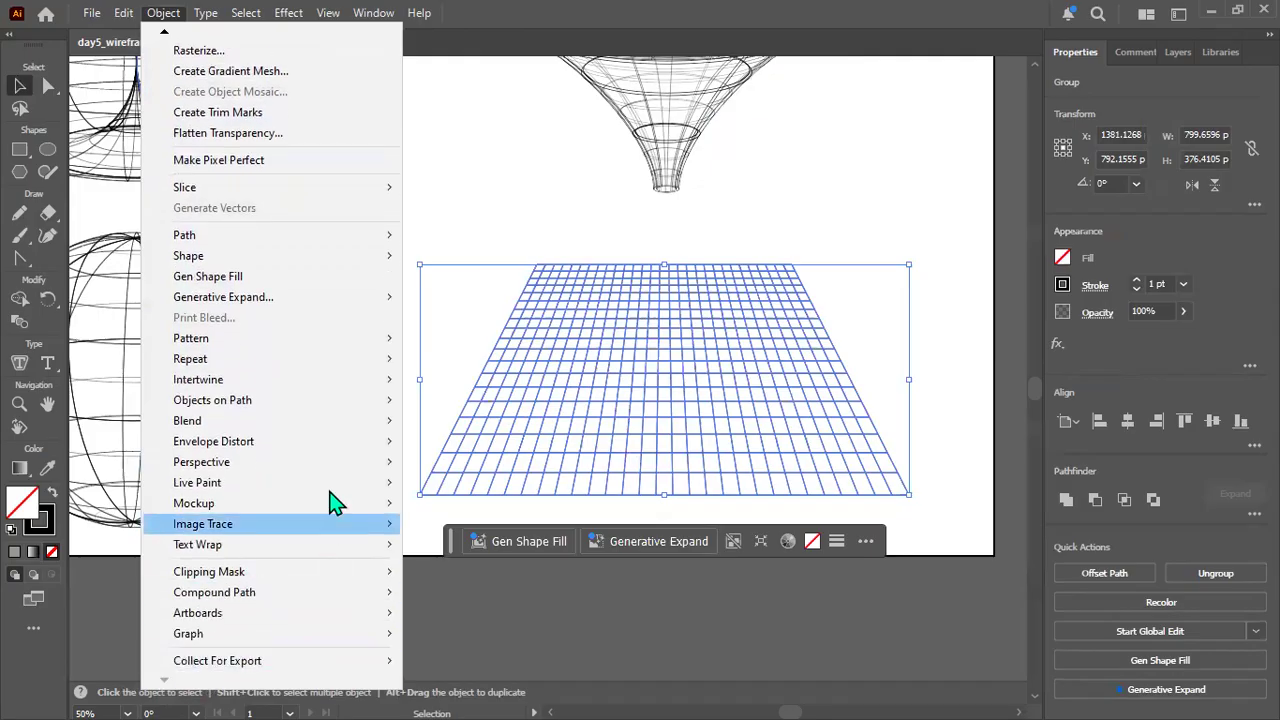
pyautogui.moveTo(337, 450)
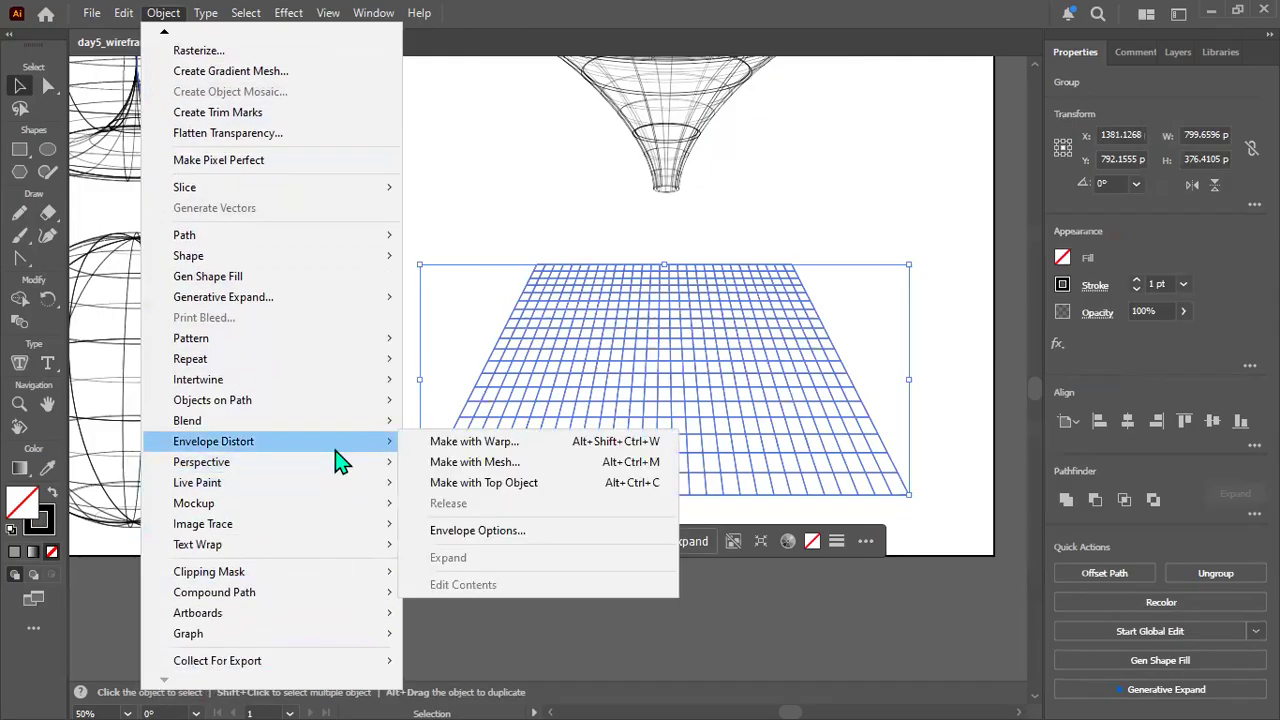
pyautogui.click(516, 462)
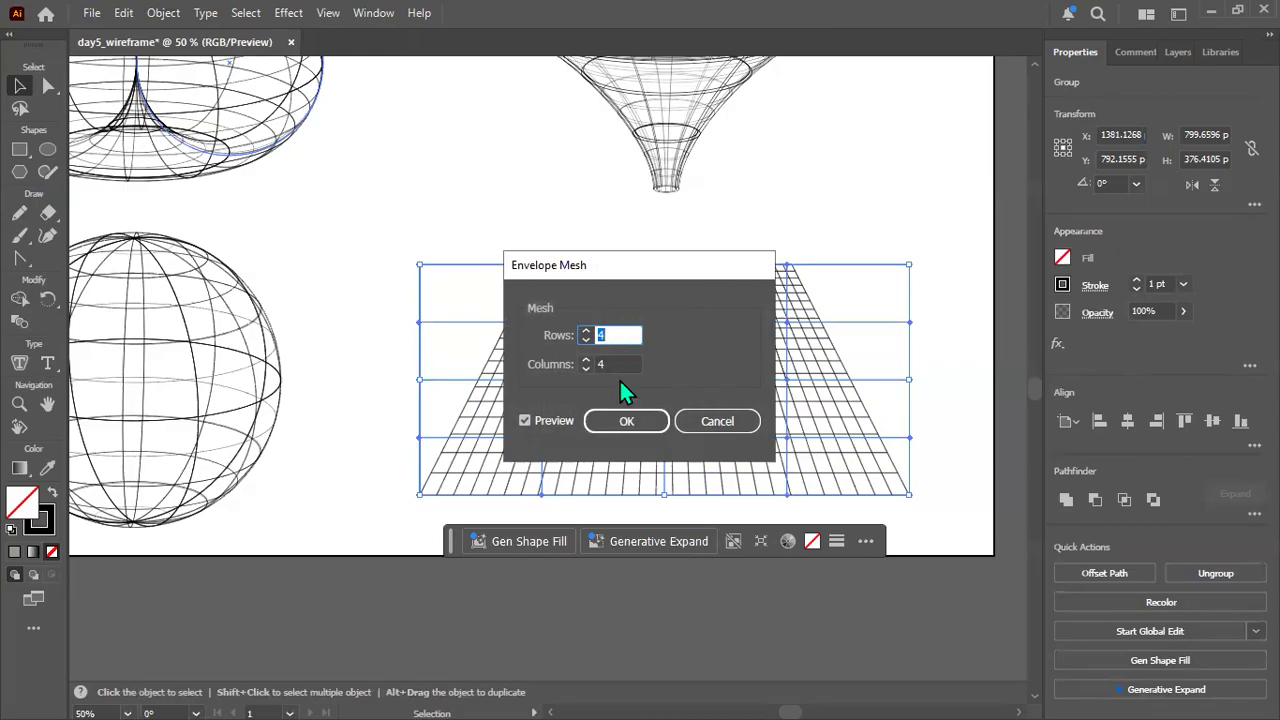
pyautogui.press('Tab')
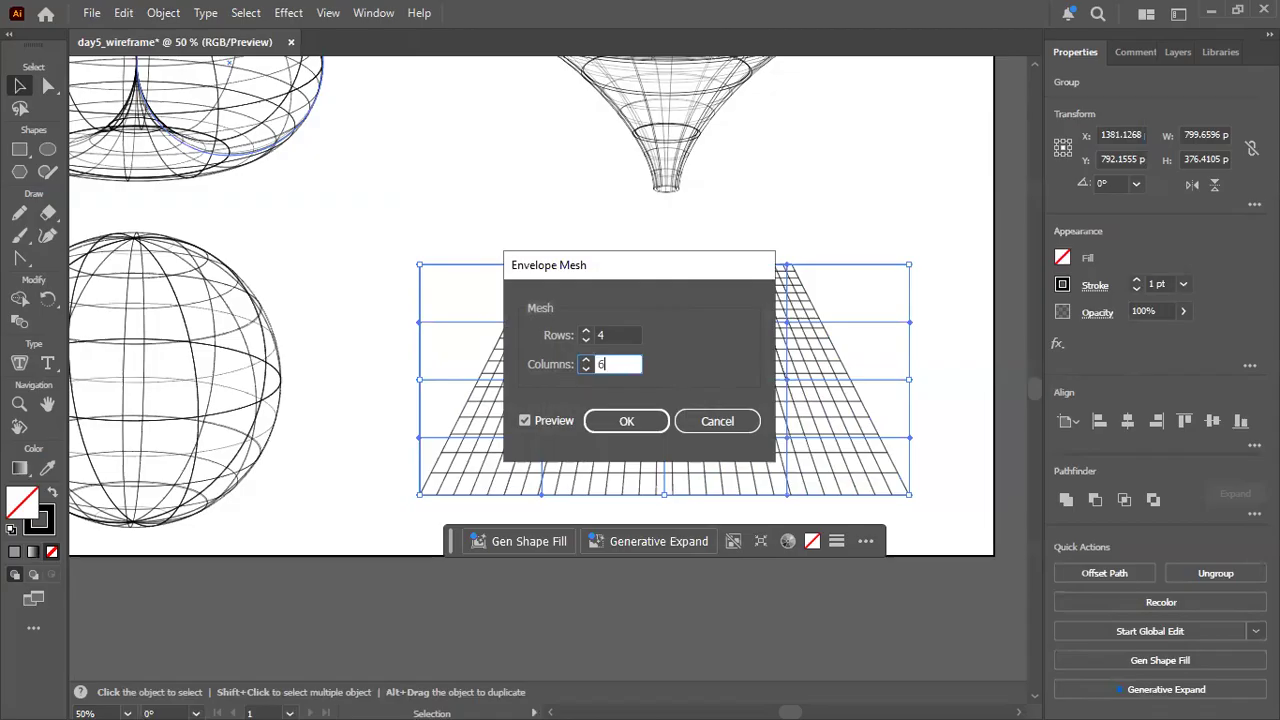
pyautogui.click(641, 417)
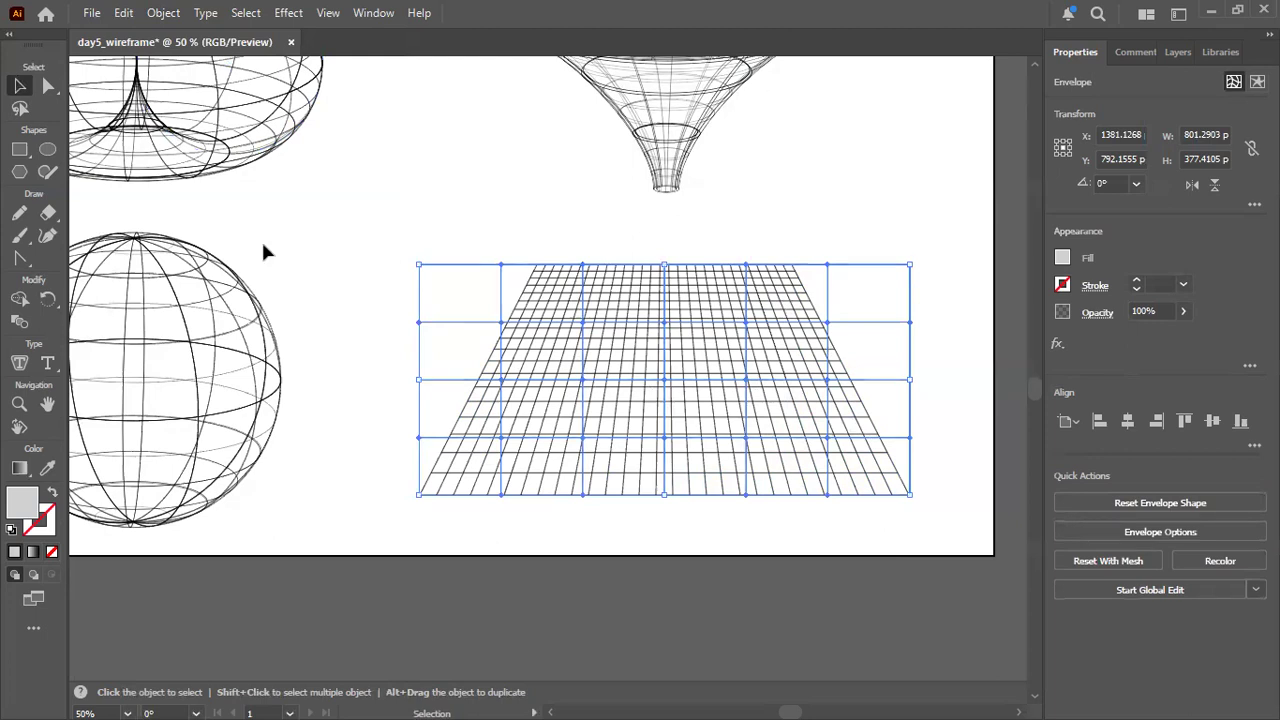
# Undo the envelope mesh applied to the perspective grid.
pyautogui.click(45, 90)
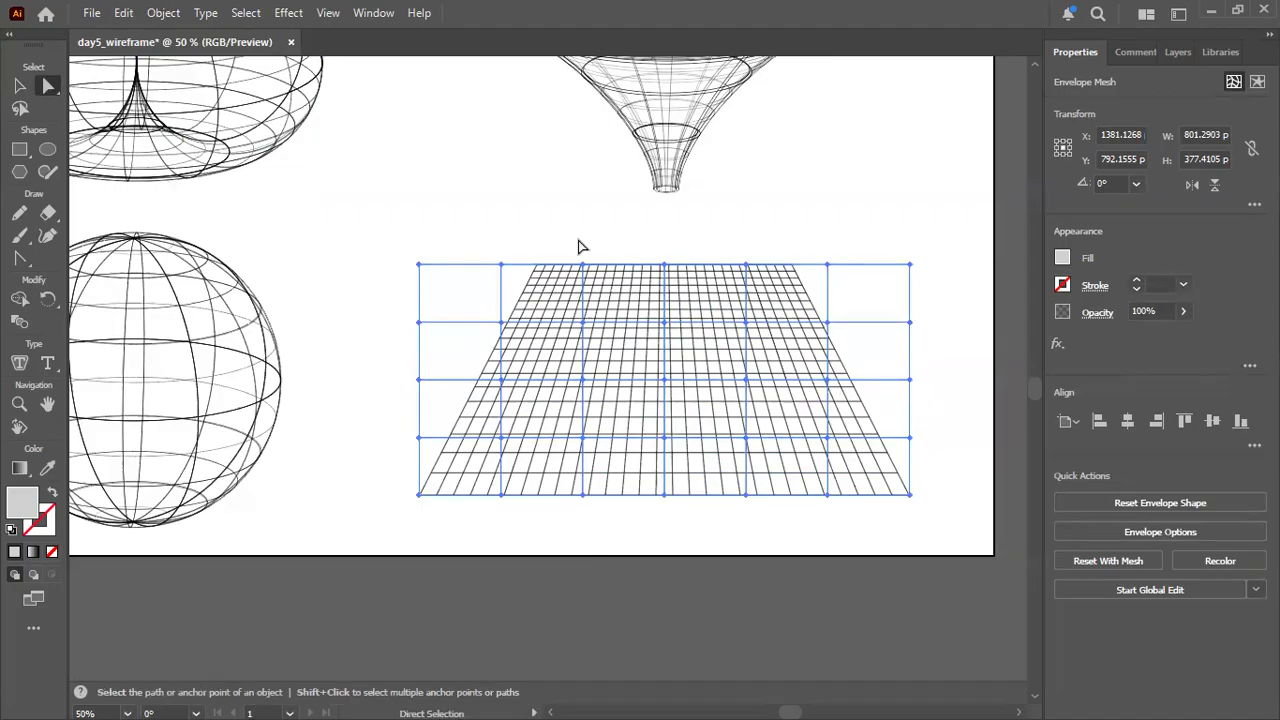
pyautogui.scroll(2, 670, 355)
pyautogui.scroll(-1, 670, 355)
pyautogui.moveTo(705, 586); pyautogui.dragTo(631, 554)
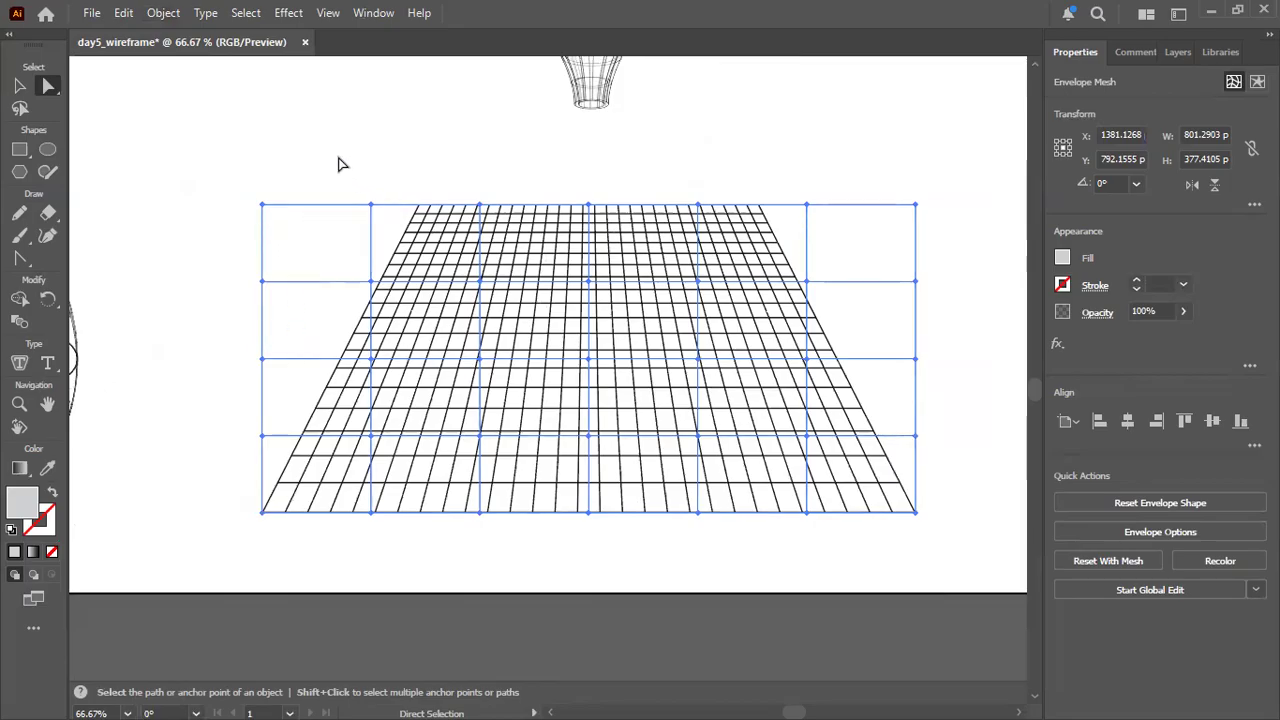
pyautogui.hotkey('ctrl', 'z')
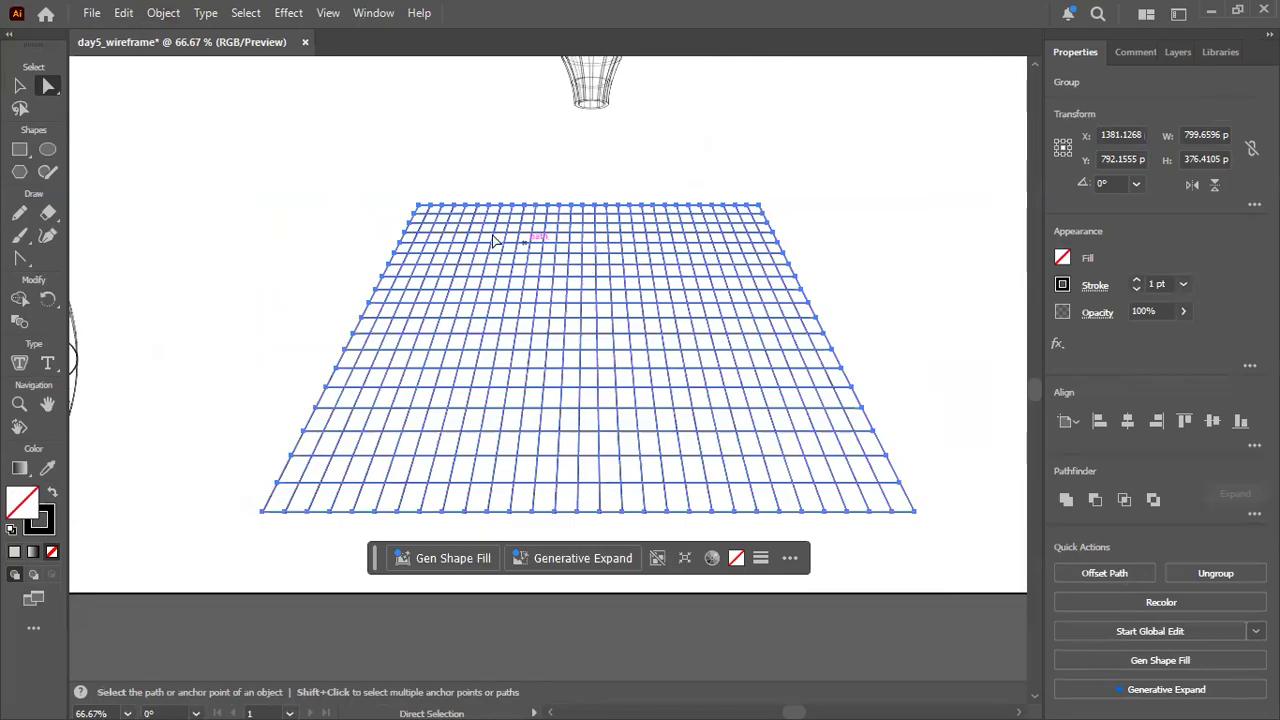
# Make an Envelope Distort mesh on the restored grid again, keeping 4 rows and 6 columns.
pyautogui.click(19, 86)
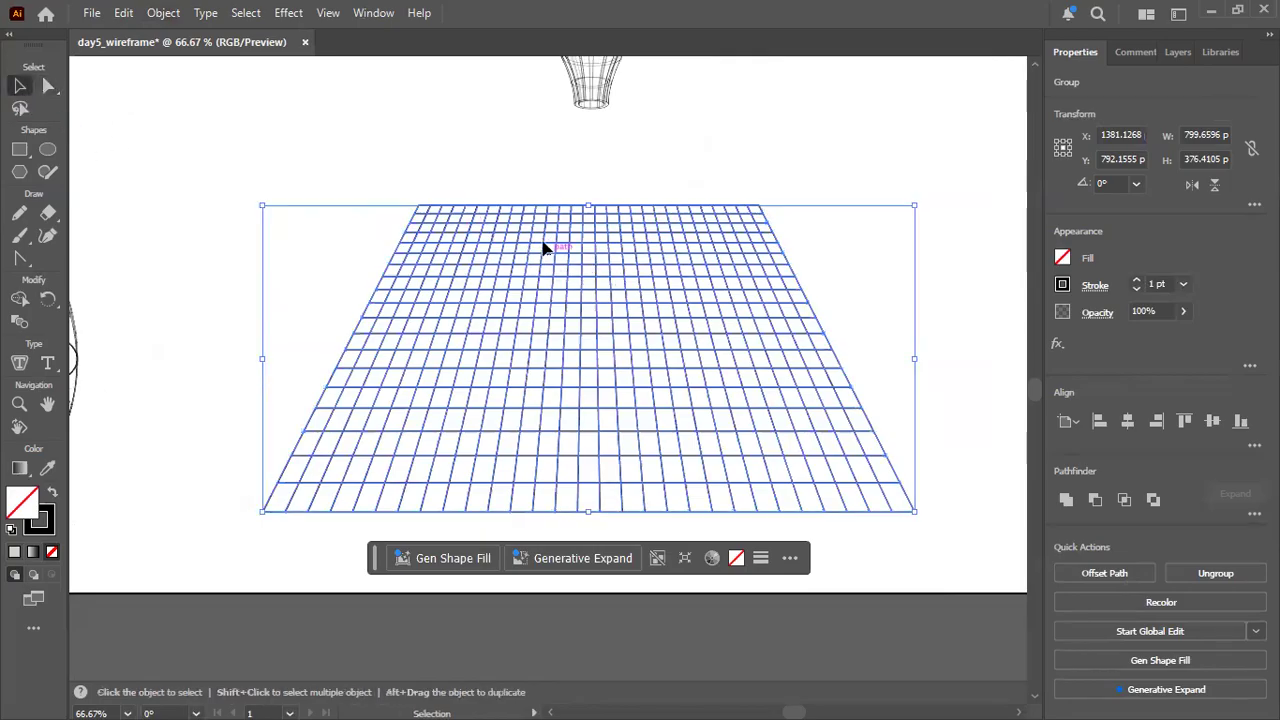
pyautogui.click(170, 21)
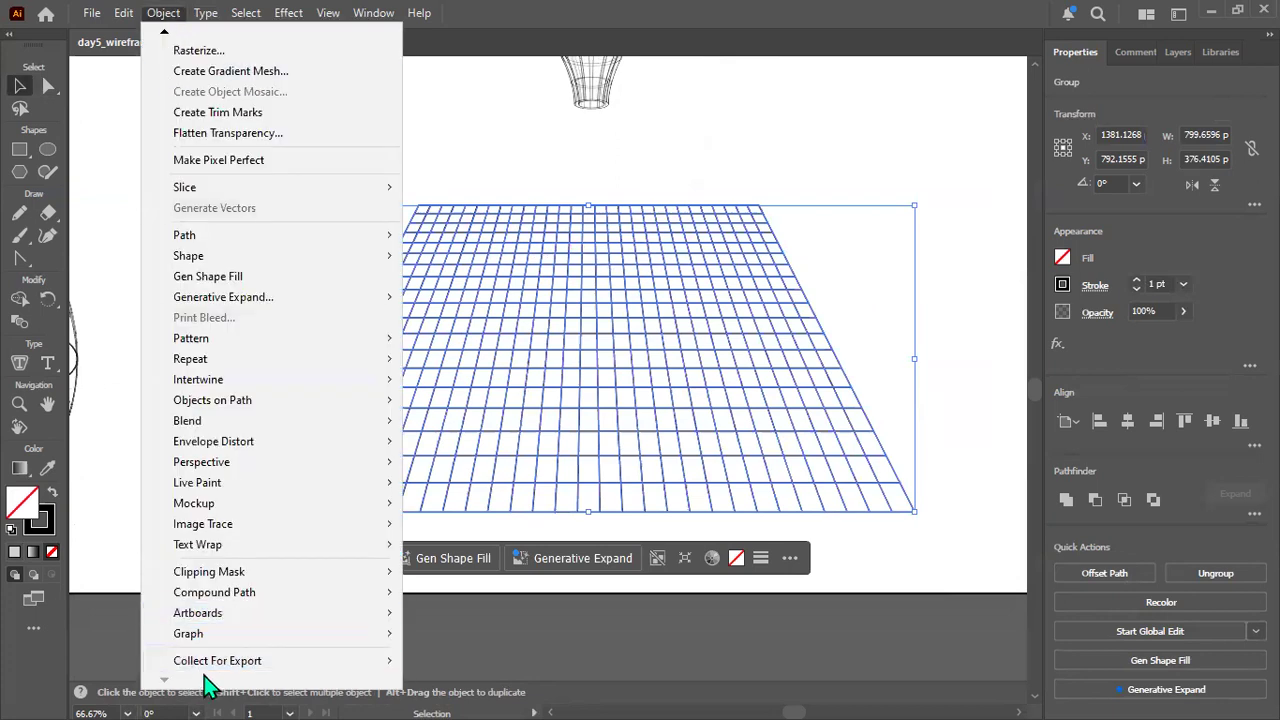
pyautogui.moveTo(360, 452)
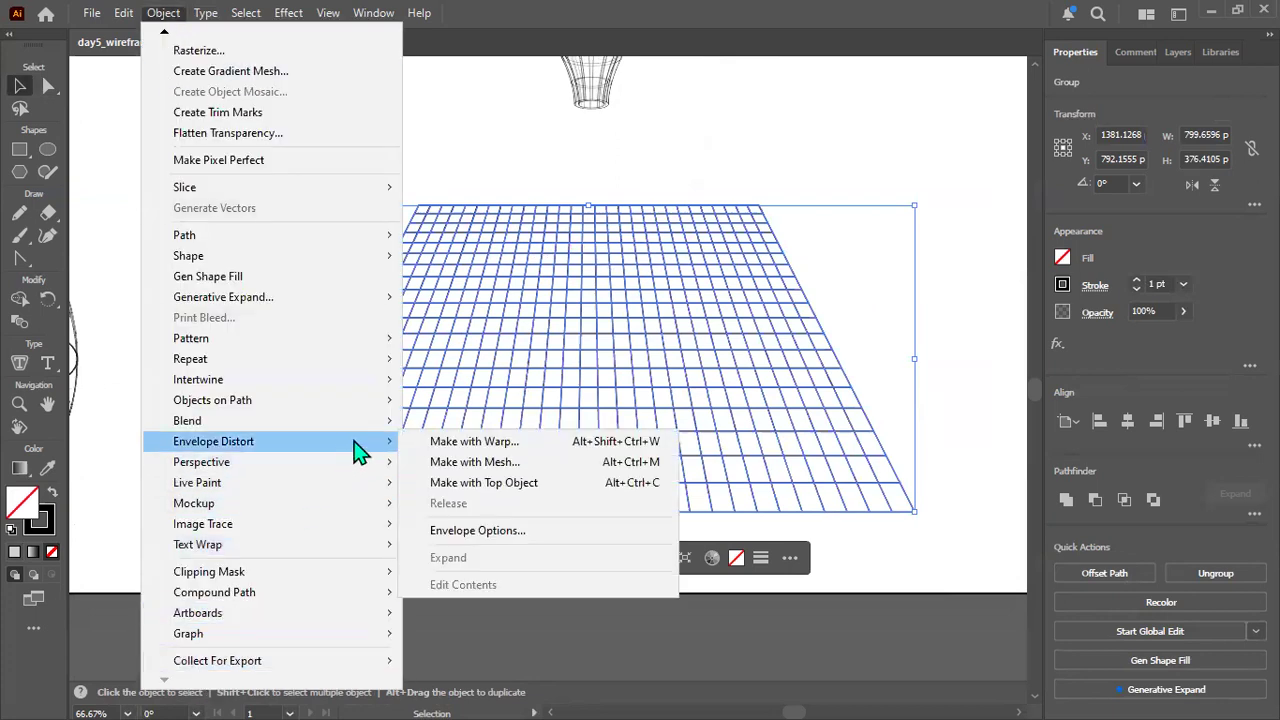
pyautogui.click(472, 466)
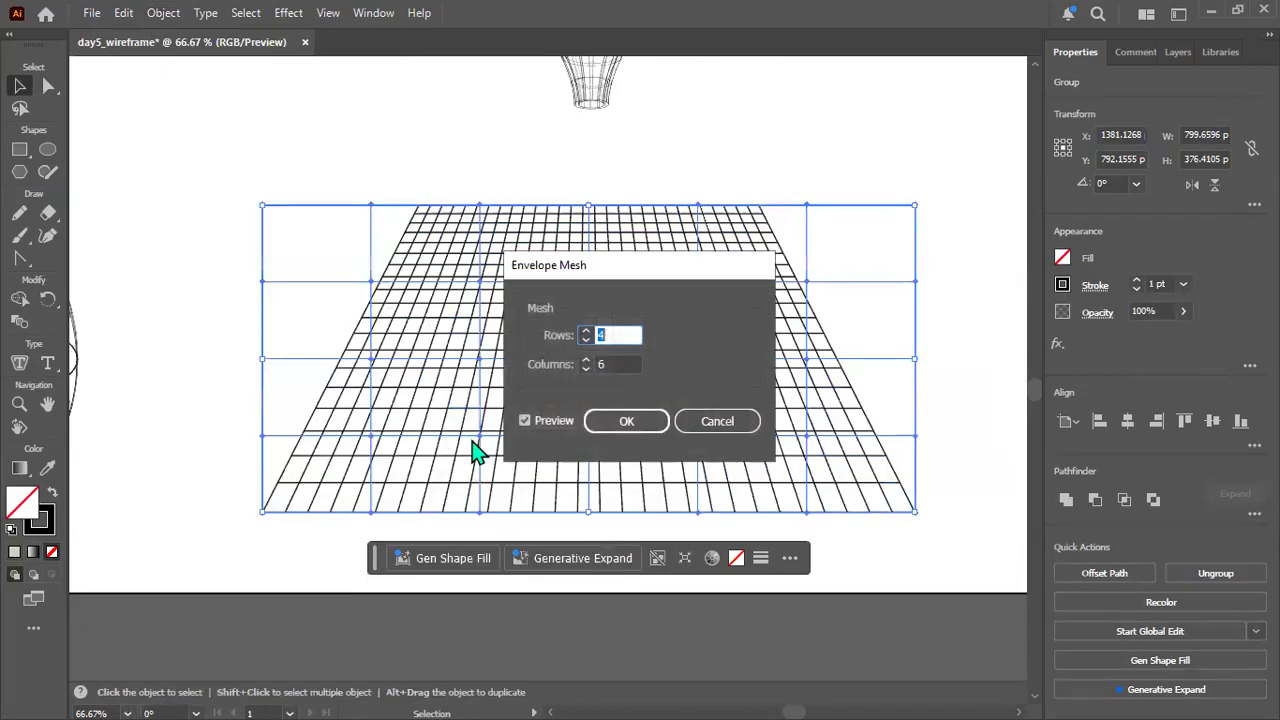
pyautogui.click(548, 423)
pyautogui.click(548, 423)
pyautogui.click(628, 423)
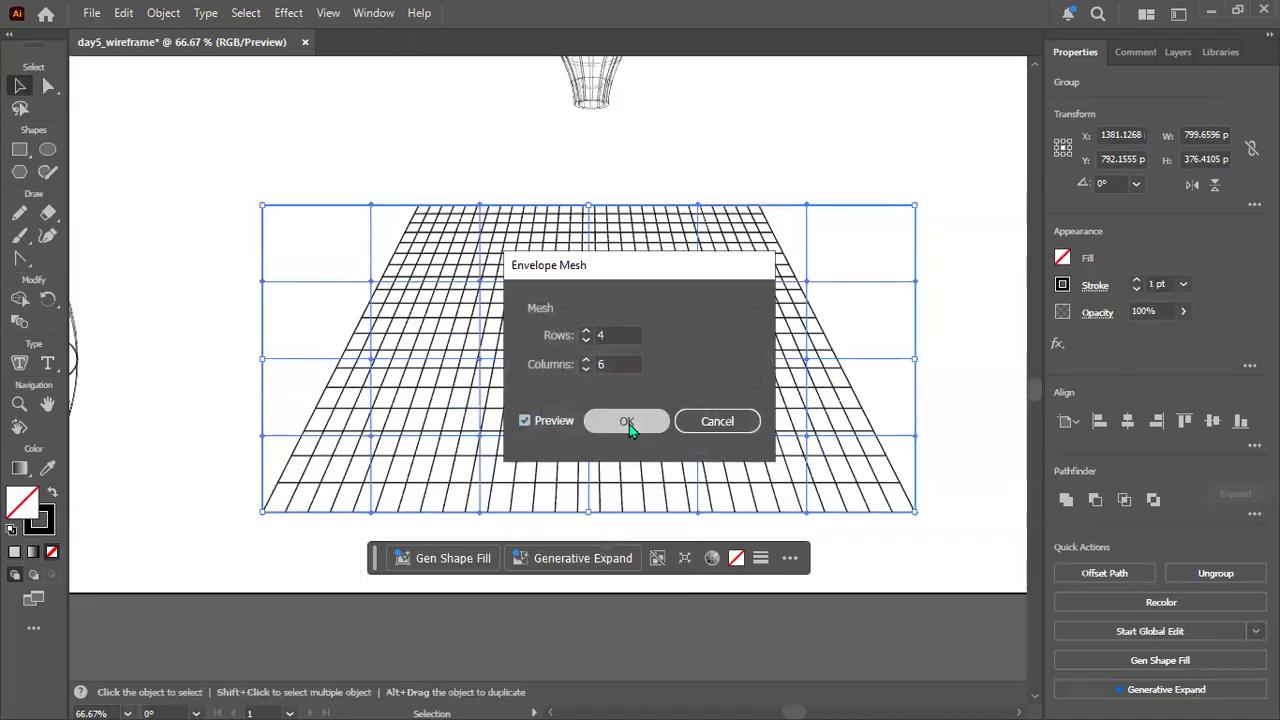
# Try to adjust an upper interior mesh point with Direct Selection, shifting the whole envelope to about X 1374, Y 802 px.
pyautogui.click(50, 88)
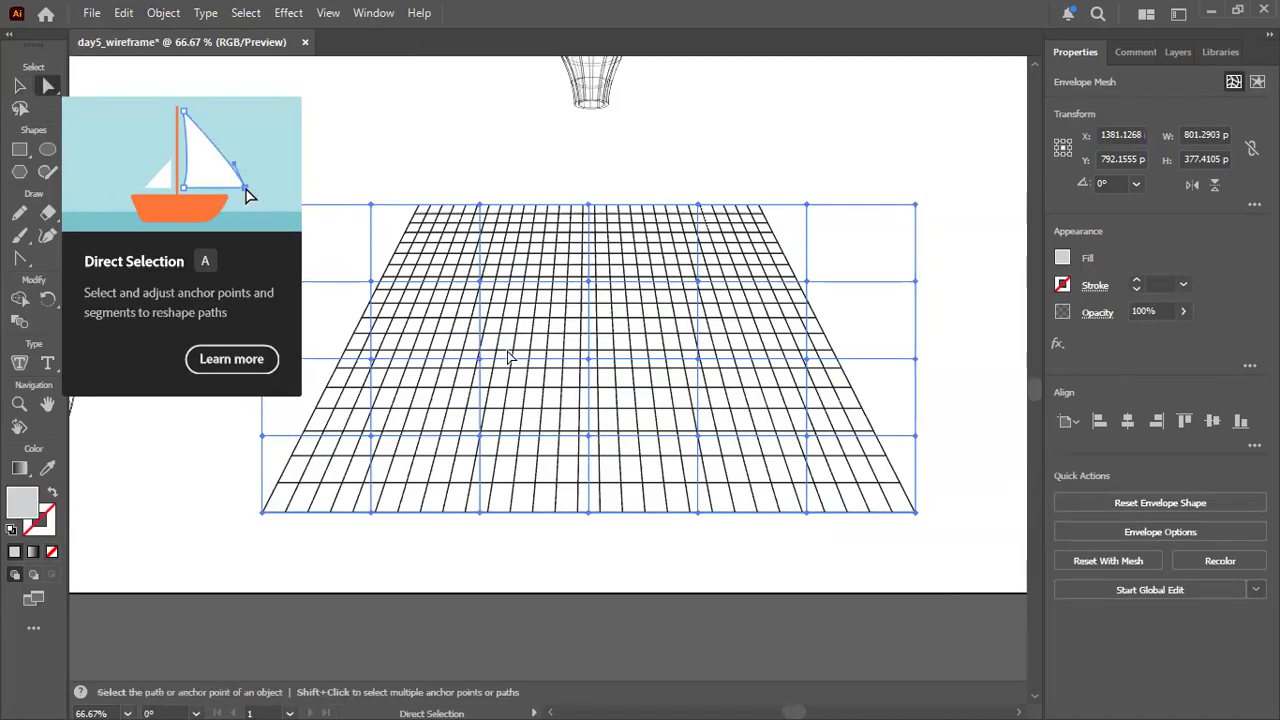
pyautogui.click(479, 281)
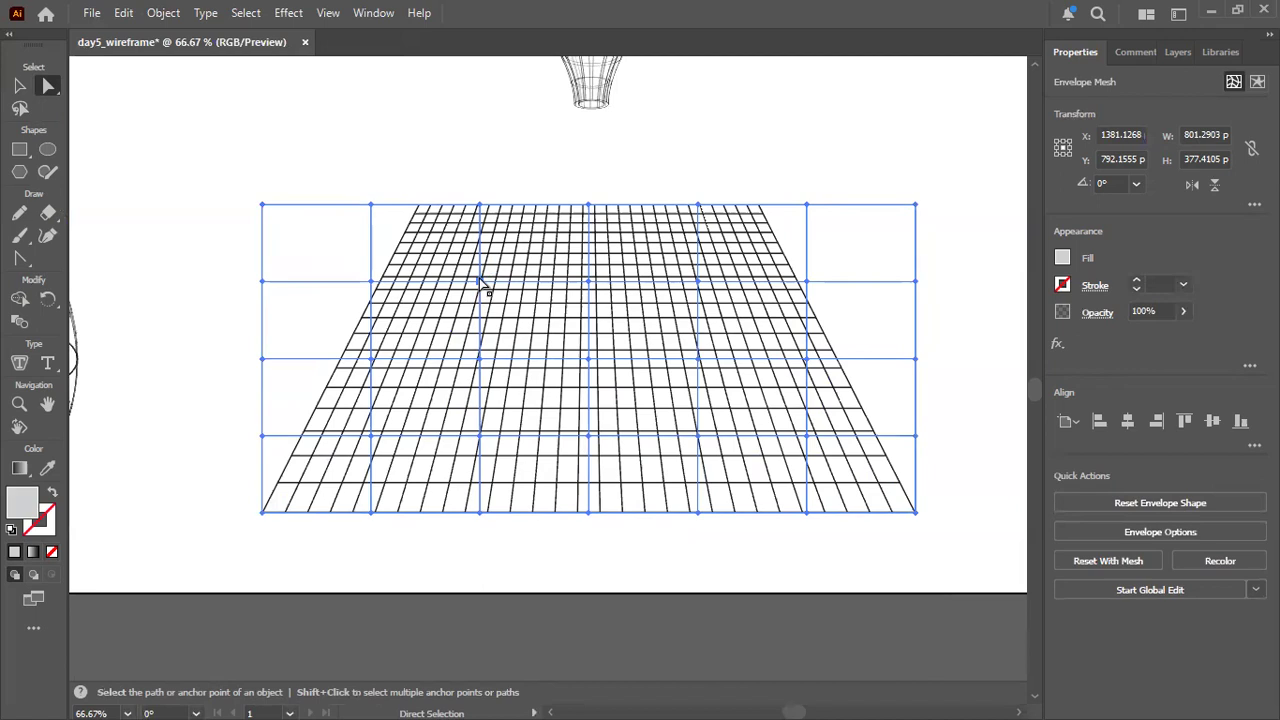
pyautogui.moveTo(480, 284)
pyautogui.mouseDown()
pyautogui.moveTo(486, 266)
pyautogui.moveTo(489, 286)
pyautogui.moveTo(474, 280)
pyautogui.moveTo(487, 291)
pyautogui.mouseUp()
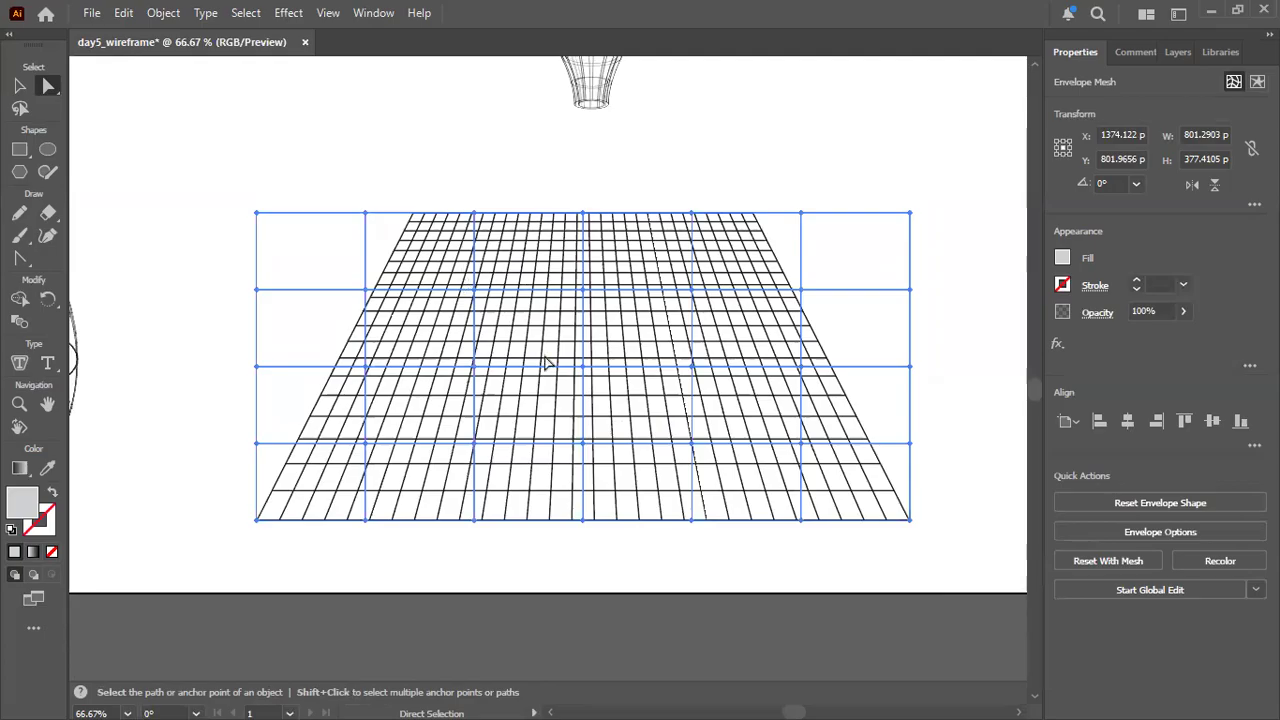
# Try to give the envelope mesh a stroke weight of 1 and open its stroke options.
pyautogui.click(1156, 285)
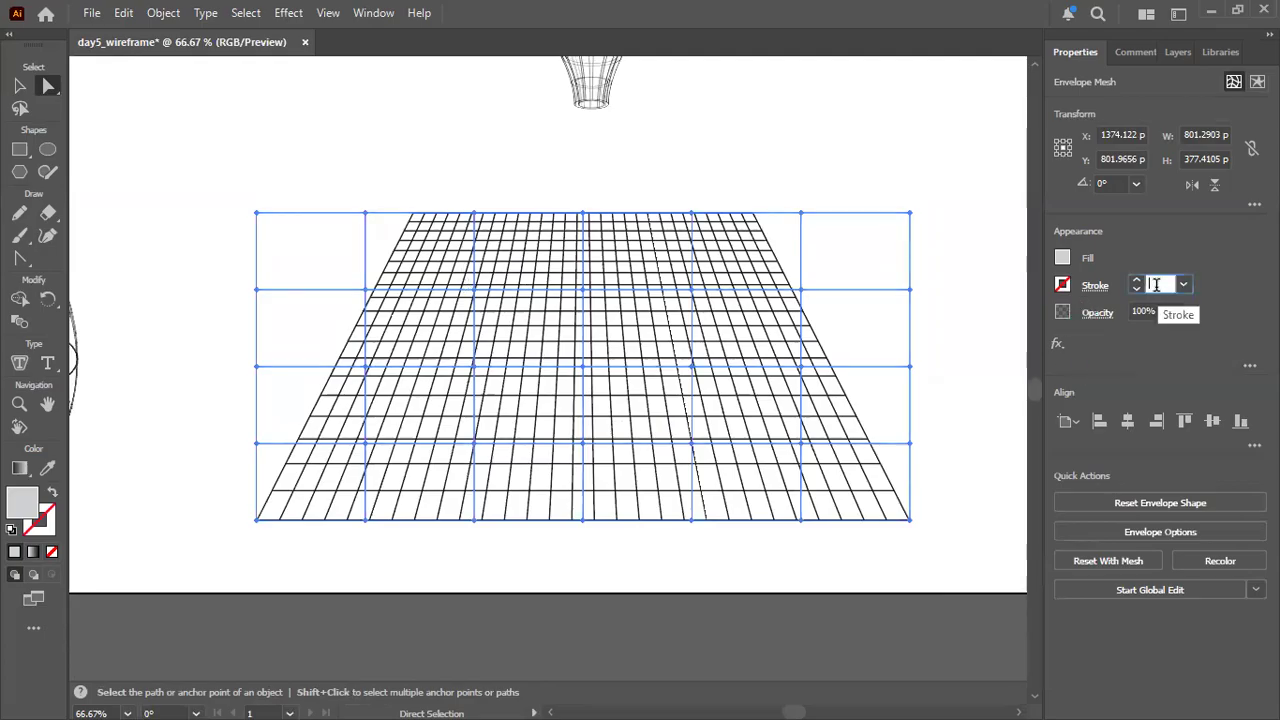
pyautogui.write('1')
pyautogui.press('Return')
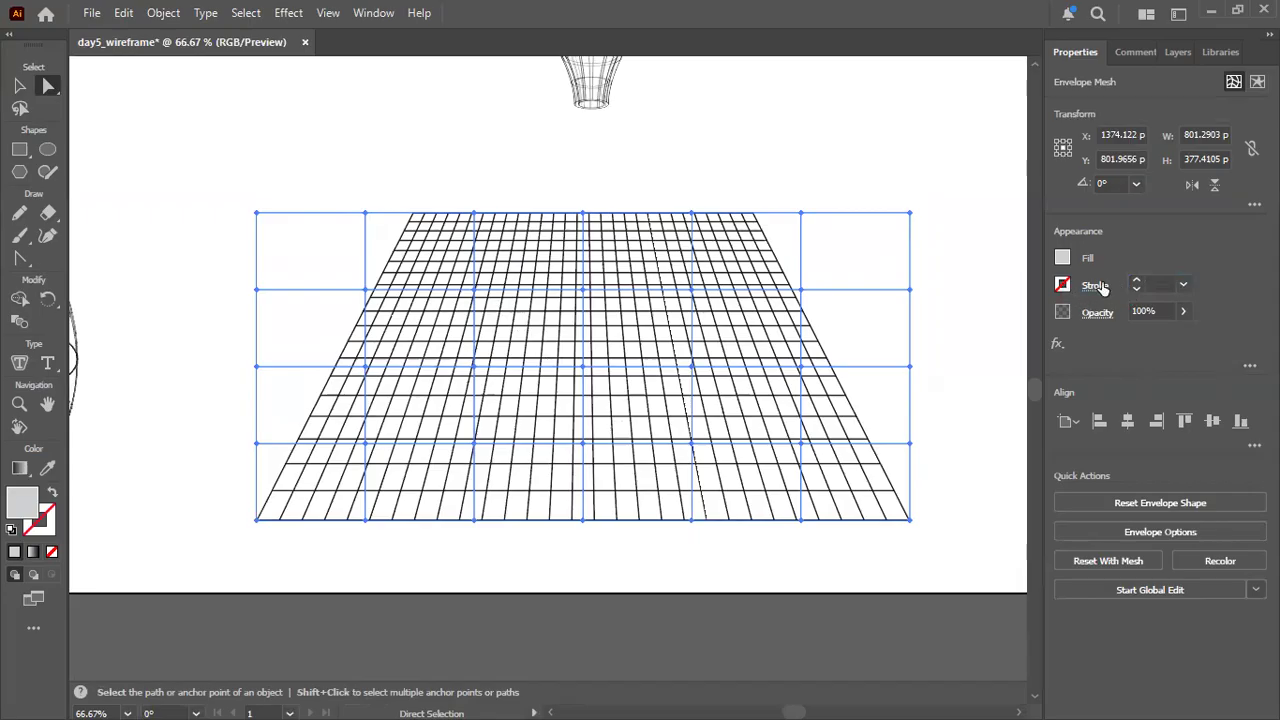
pyautogui.click(1097, 286)
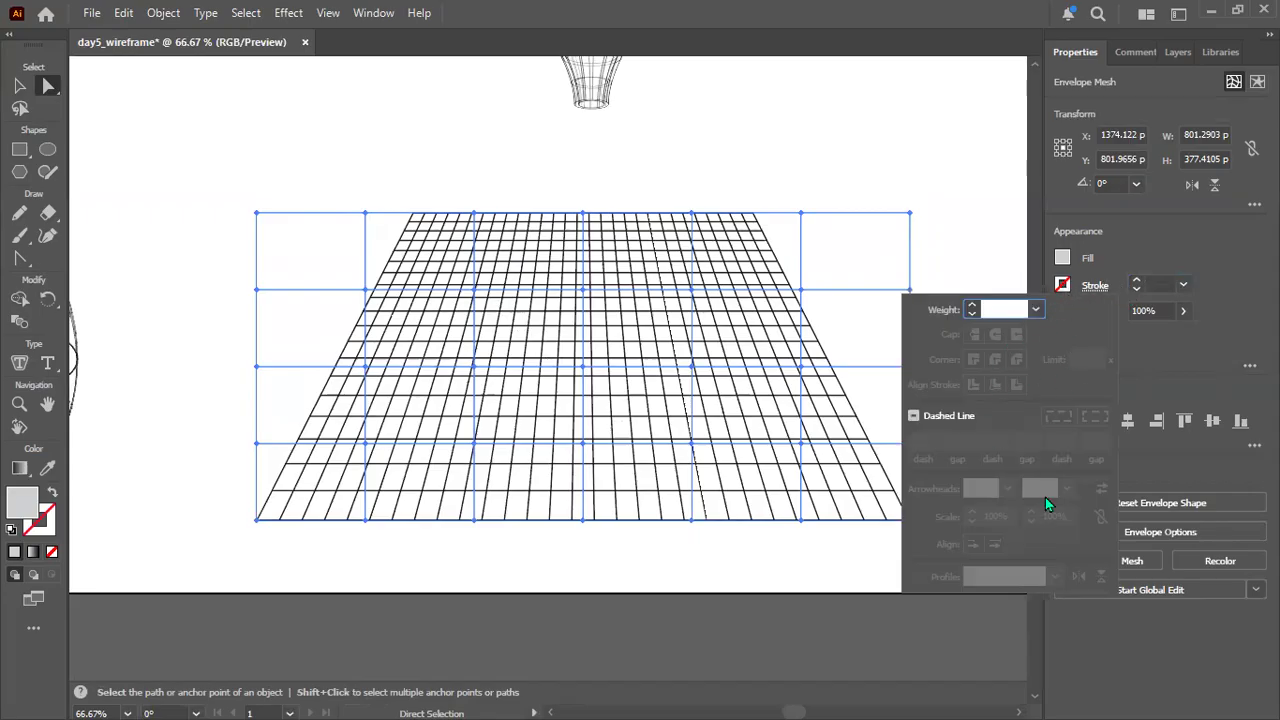
pyautogui.click(1127, 235)
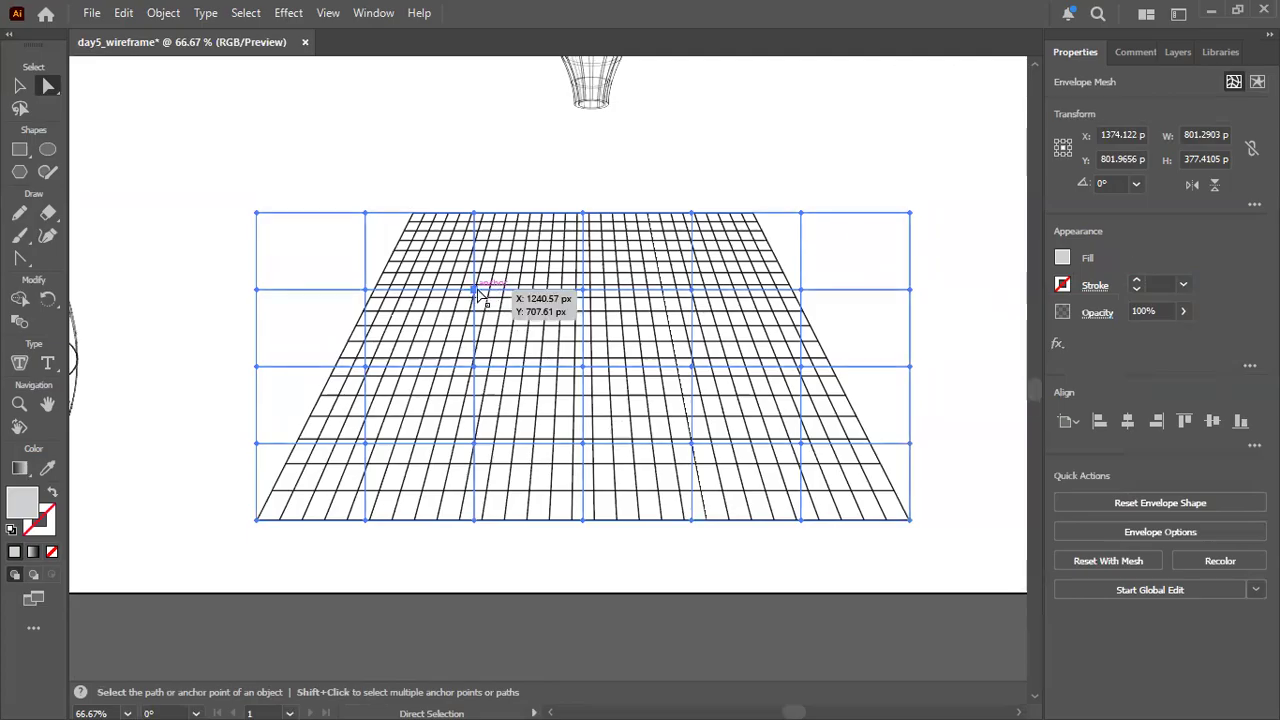
# Try to pick the upper interior mesh points with the Selection tool, moving the whole envelope up to about Y 790 px.
pyautogui.press('v')
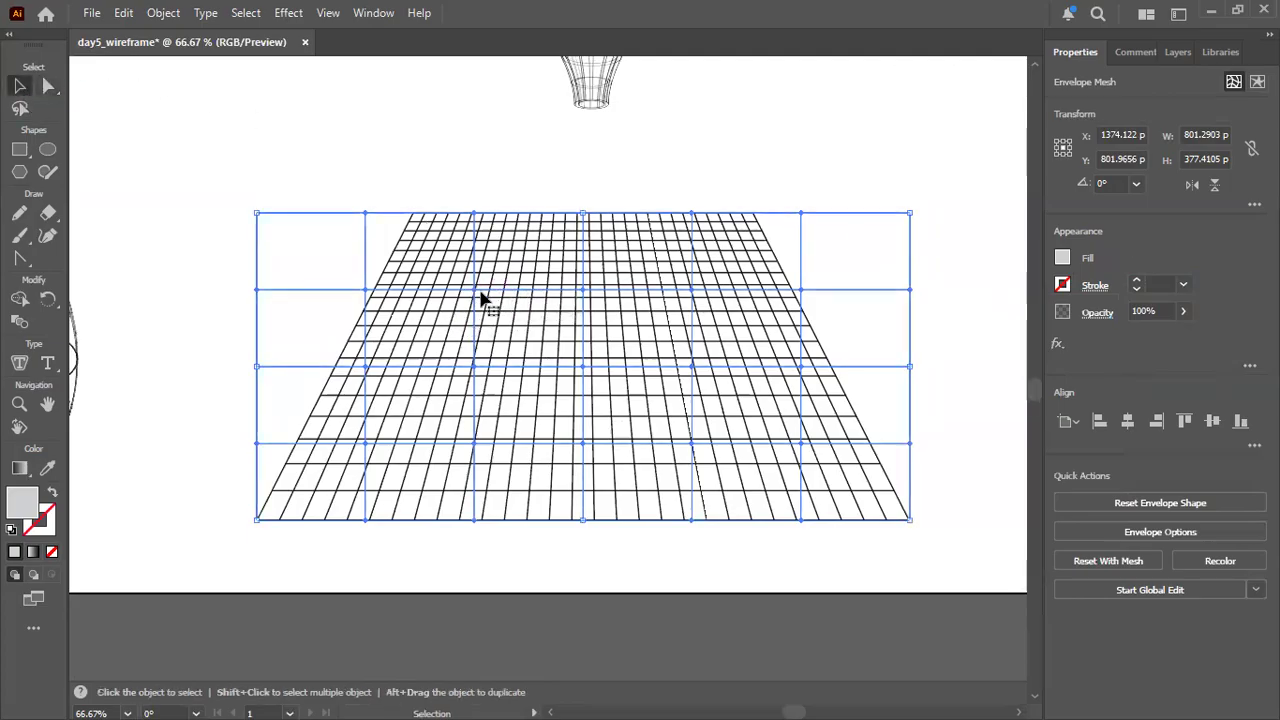
pyautogui.moveTo(474, 289)
pyautogui.mouseDown()
pyautogui.moveTo(474, 277)
pyautogui.moveTo(473, 289)
pyautogui.mouseUp()
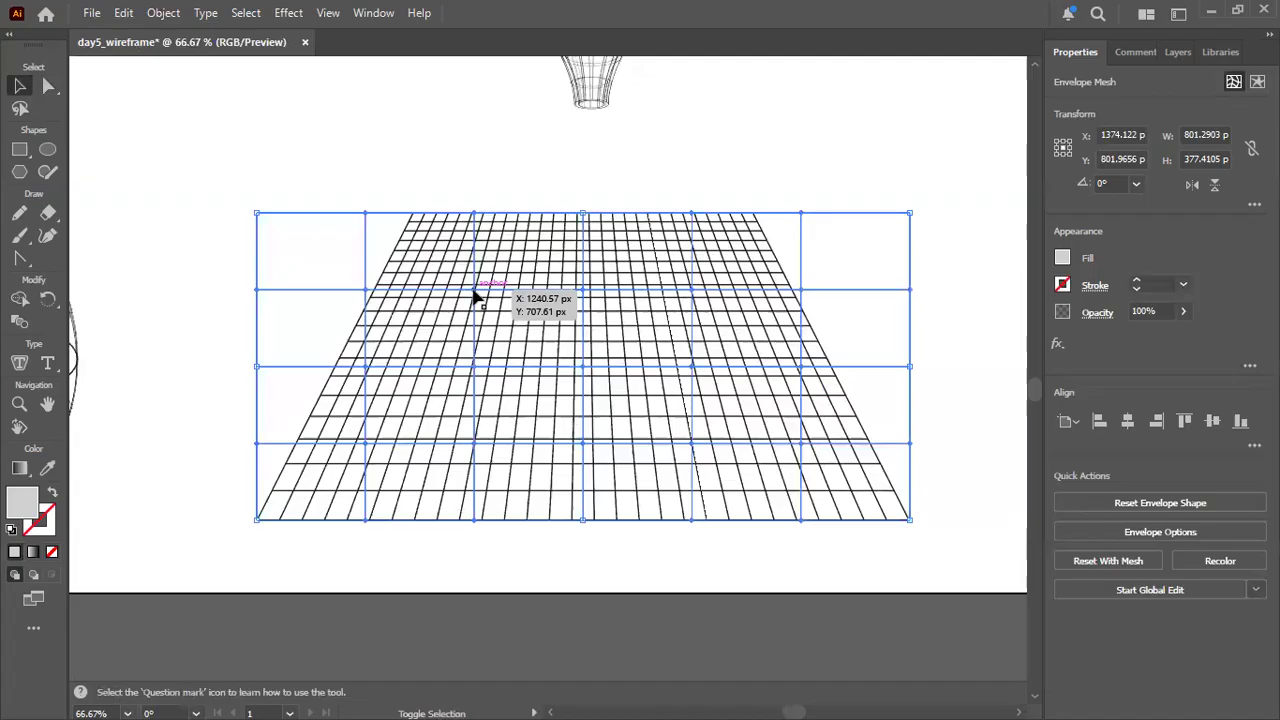
pyautogui.click(474, 286)
pyautogui.moveTo(474, 290)
pyautogui.mouseDown()
pyautogui.moveTo(476, 278)
pyautogui.moveTo(480, 291)
pyautogui.mouseUp()
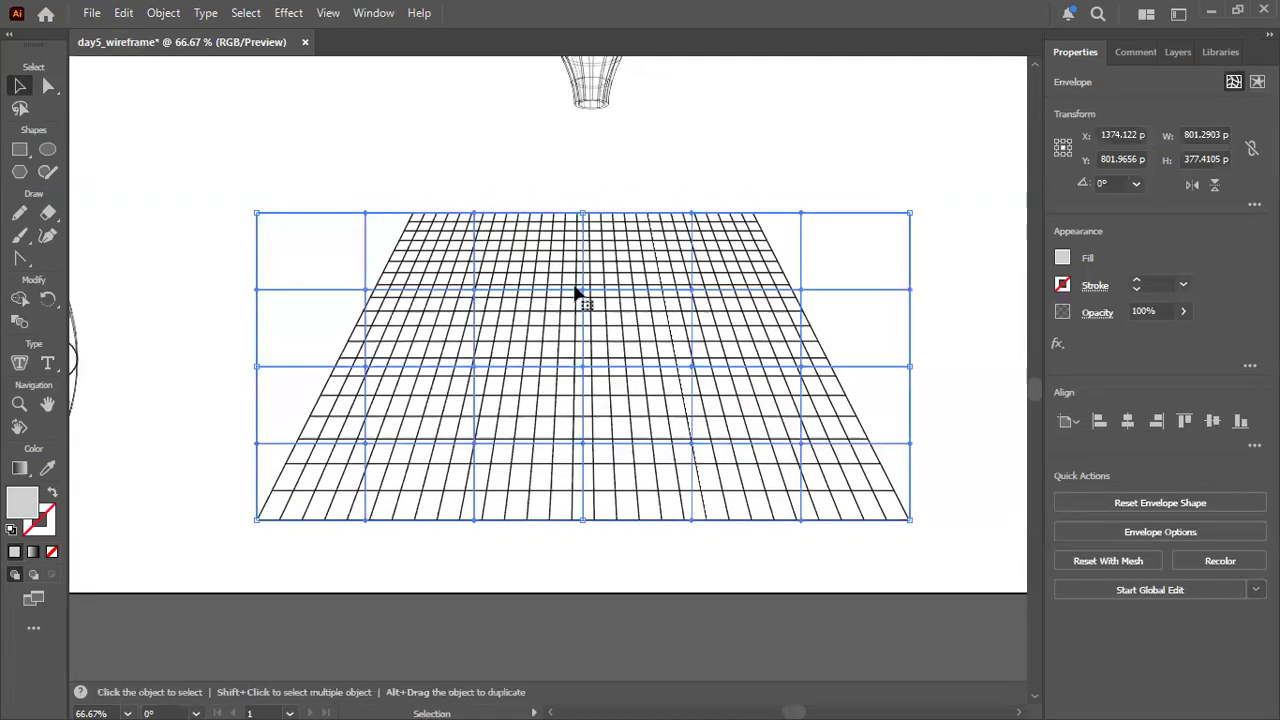
pyautogui.click(585, 293)
pyautogui.hotkey('ctrl', 'shift', 'a')
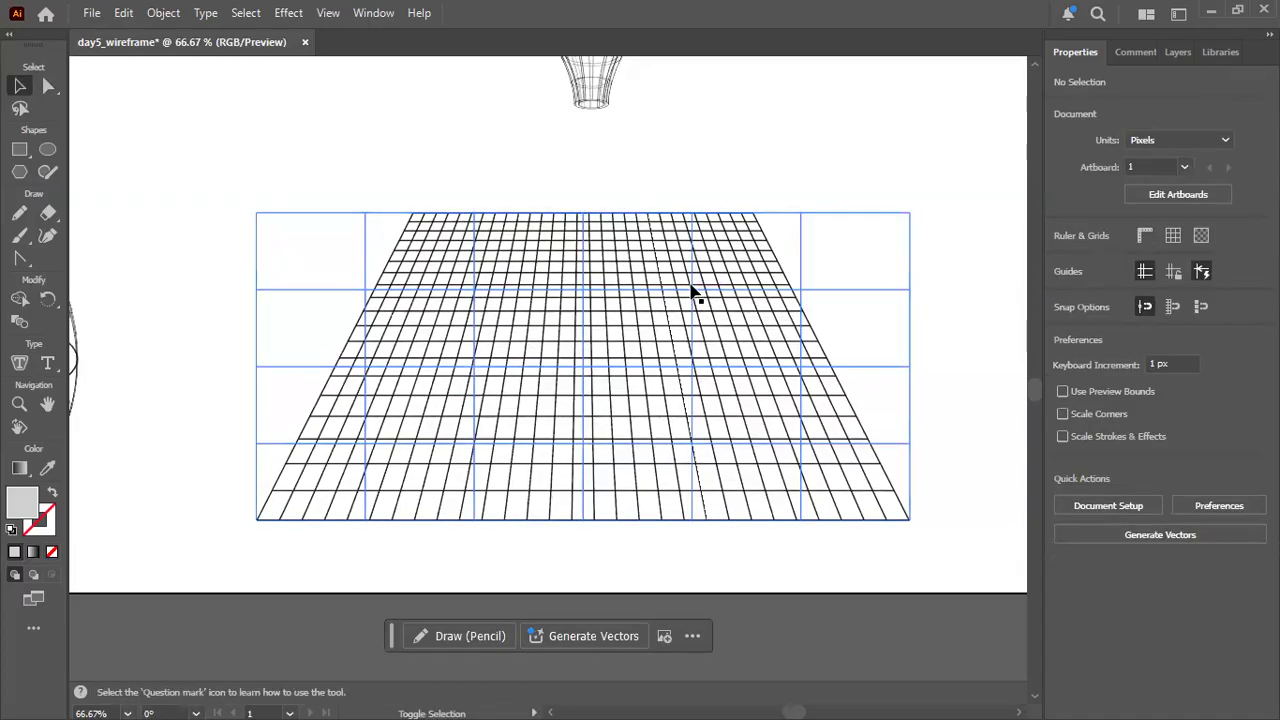
pyautogui.moveTo(690, 292); pyautogui.dragTo(697, 293)
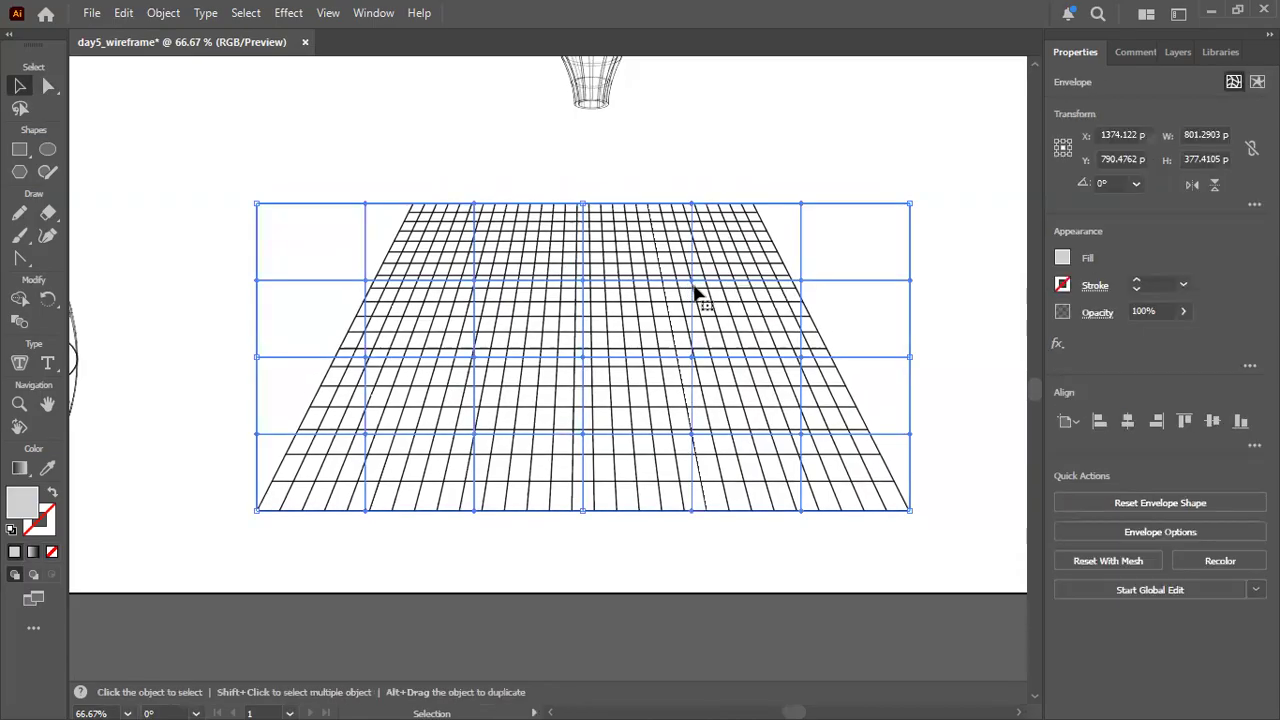
# Try to pull an upper interior mesh point down with the Selection tool, and undo the move.
pyautogui.click(688, 280)
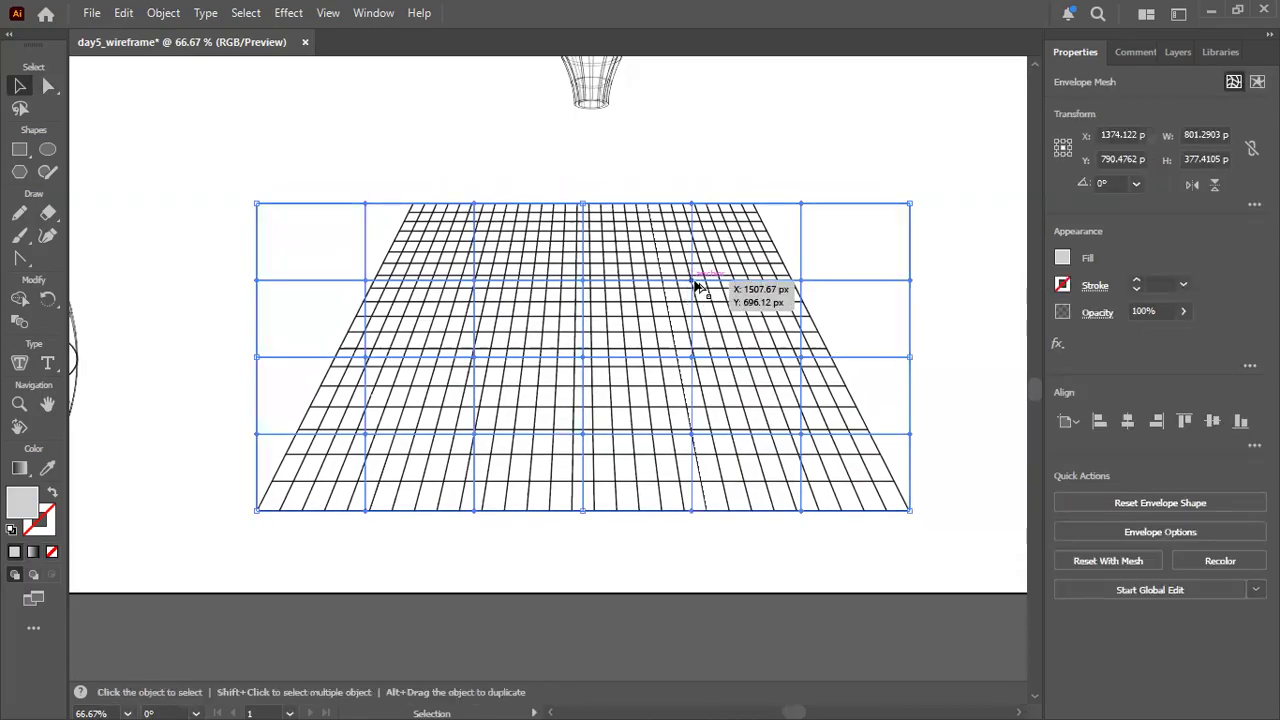
pyautogui.moveTo(695, 287); pyautogui.dragTo(690, 305)
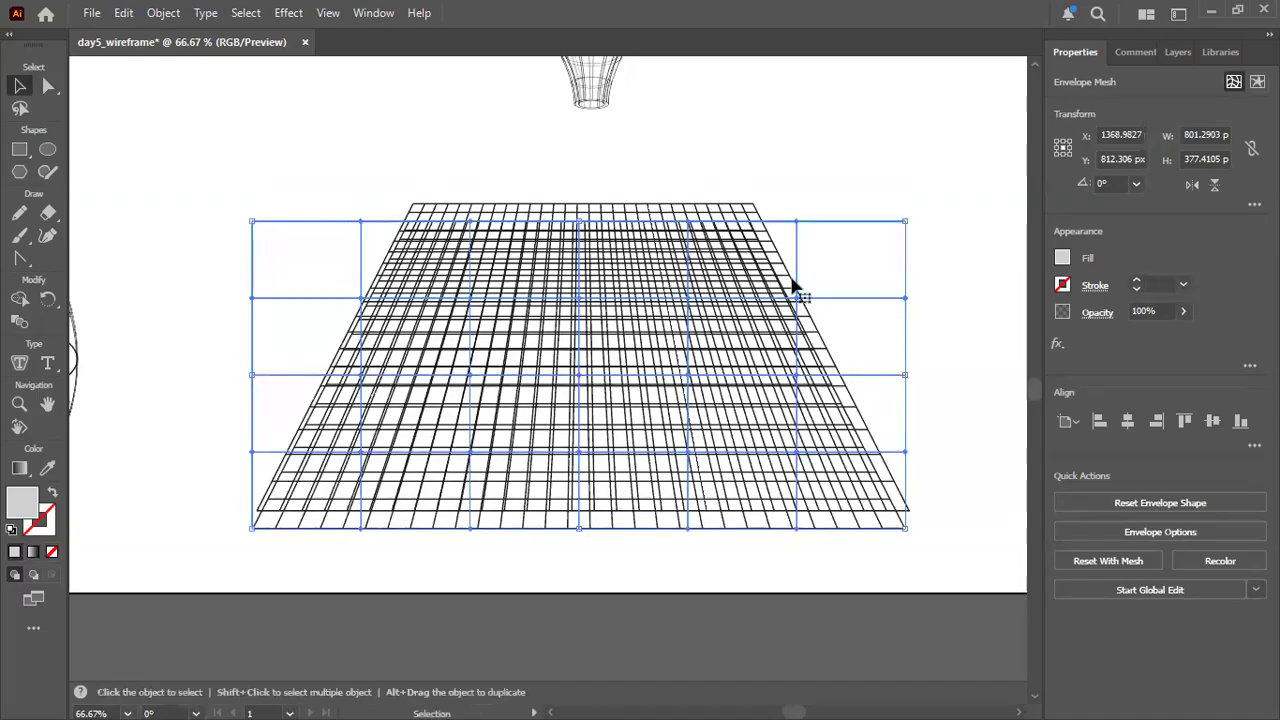
pyautogui.hotkey('ctrl', 'z')
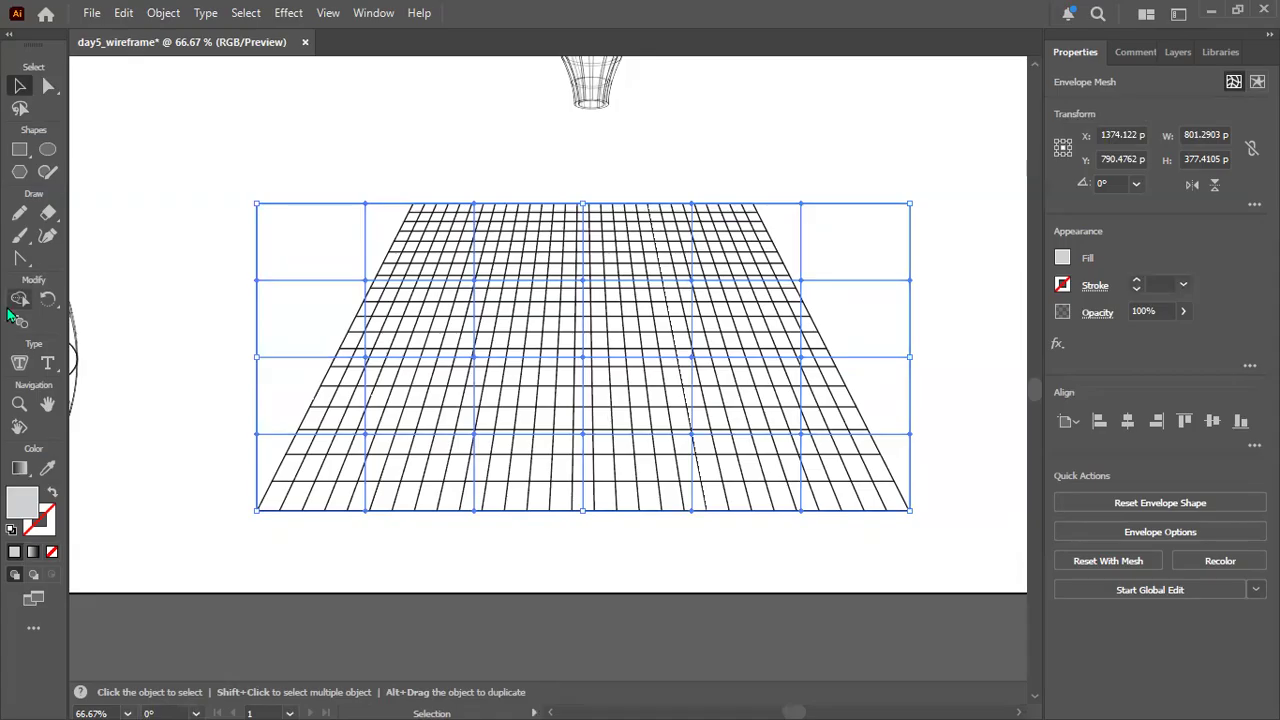
# Undo the envelope edits back to the plain perspective grid group and deselect it.
pyautogui.hotkey('ctrl', 'z')
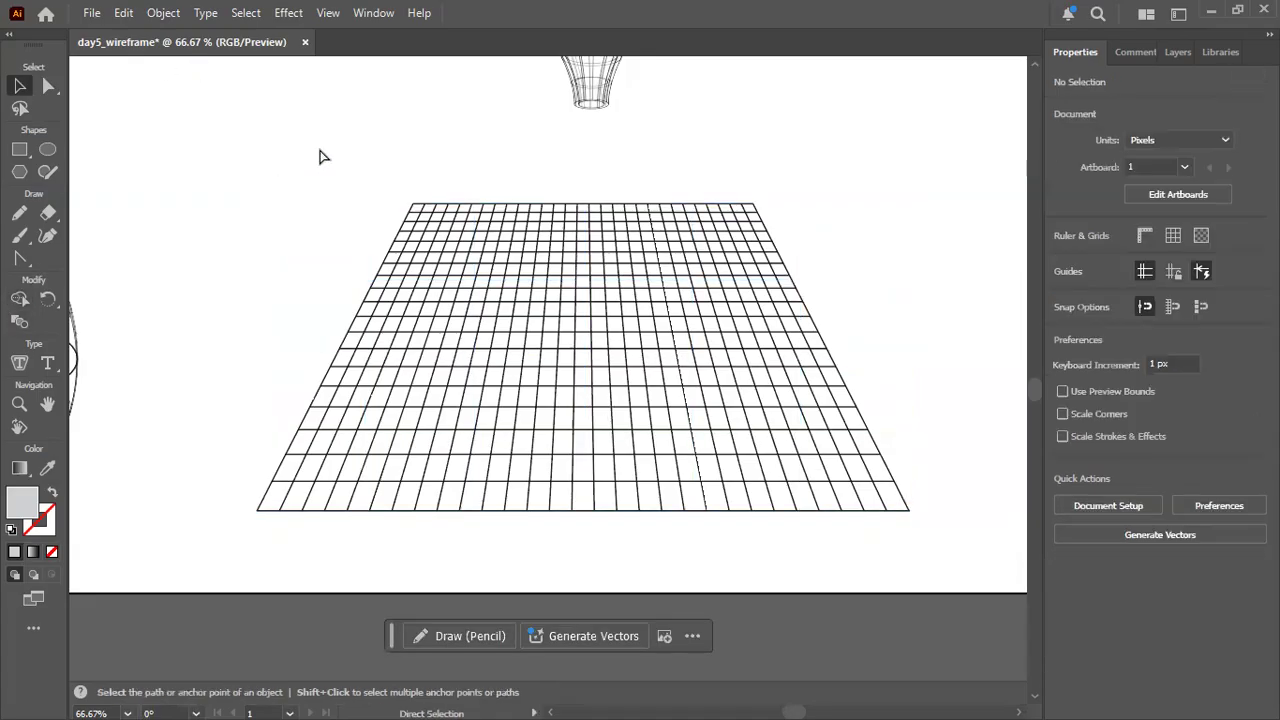
pyautogui.hotkey('ctrl', 'z')
pyautogui.hotkey('ctrl', 'z')
pyautogui.hotkey('ctrl', 'z')
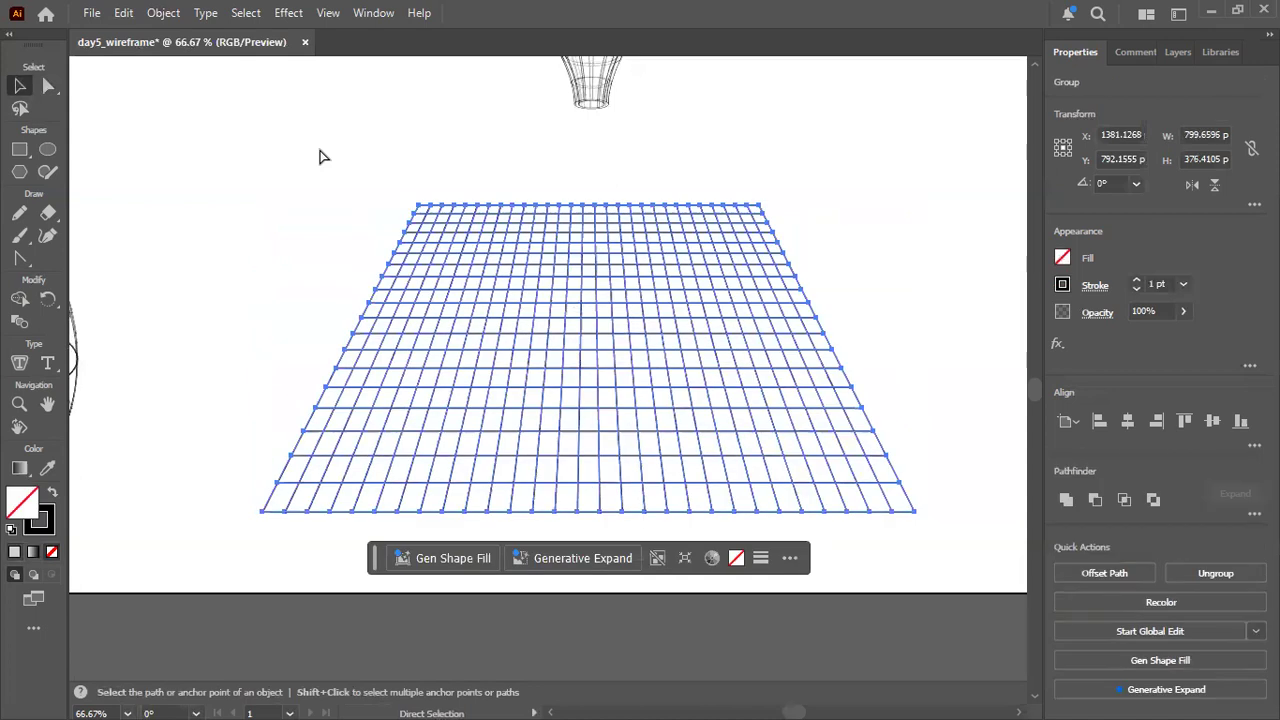
pyautogui.click(255, 150)
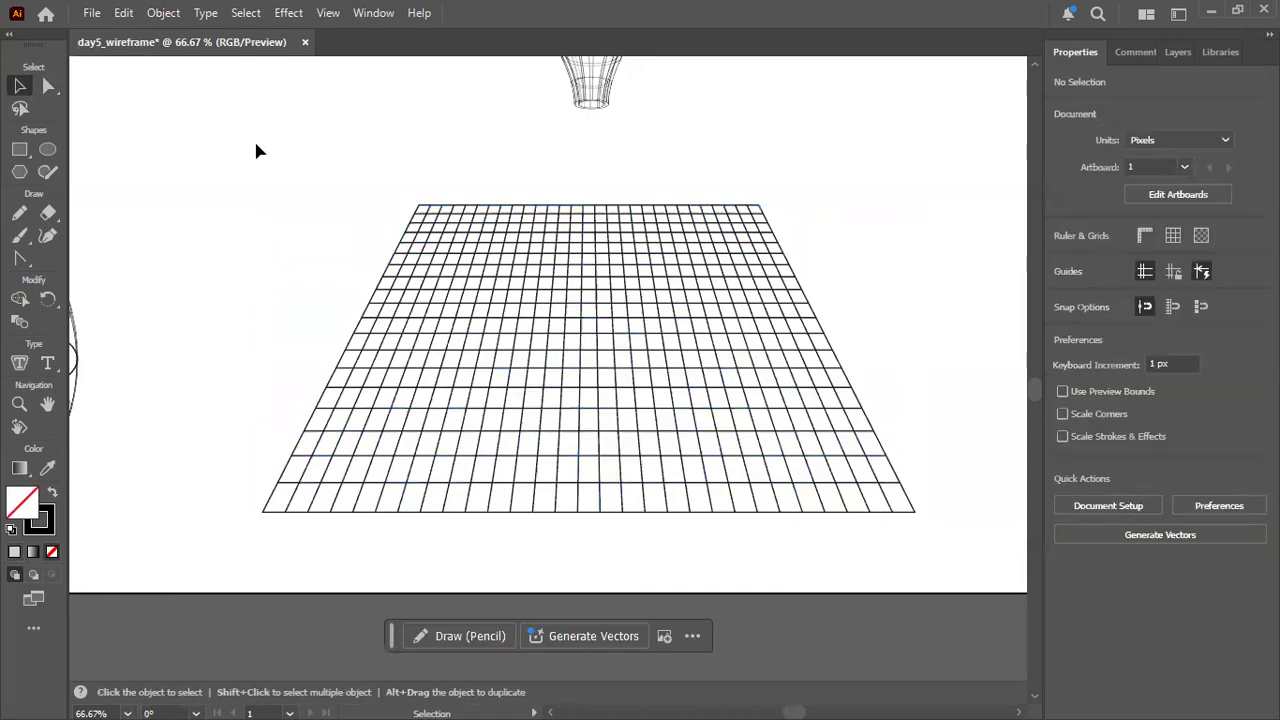
# Apply an Envelope Distort mesh to the perspective grid with 4 rows and 6 columns.
pyautogui.click(489, 270)
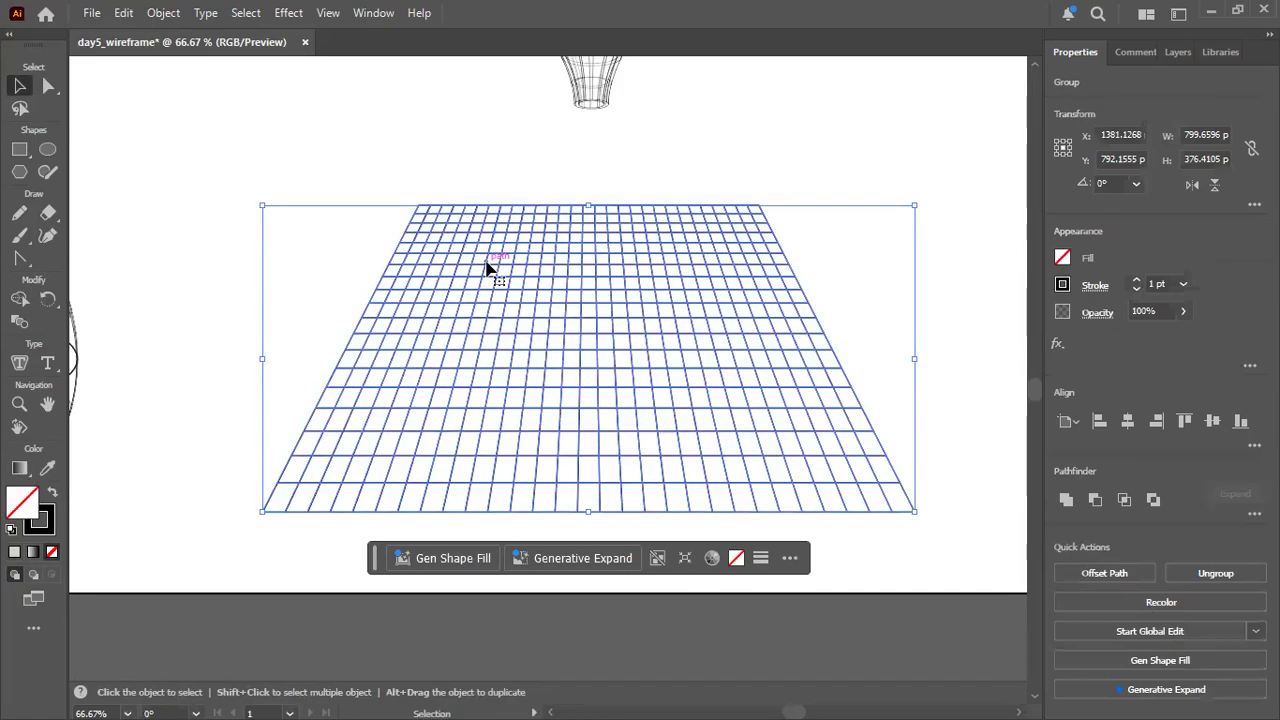
pyautogui.click(48, 86)
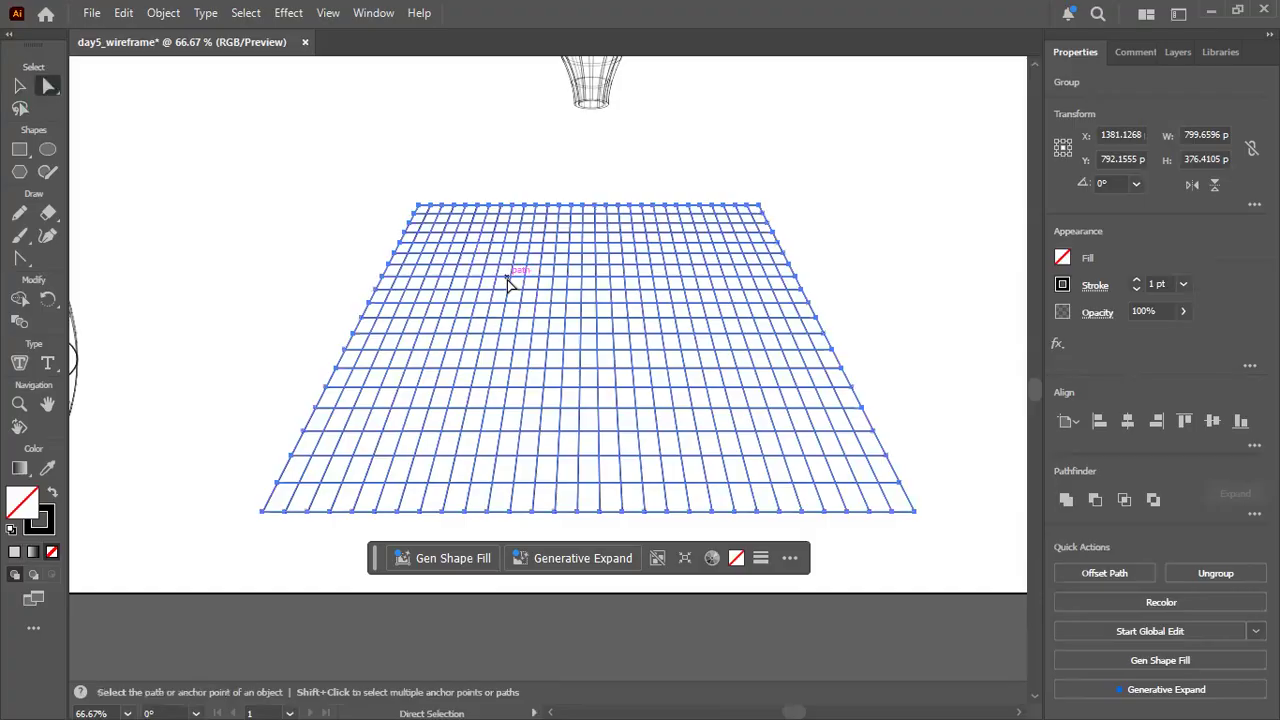
pyautogui.click(160, 14)
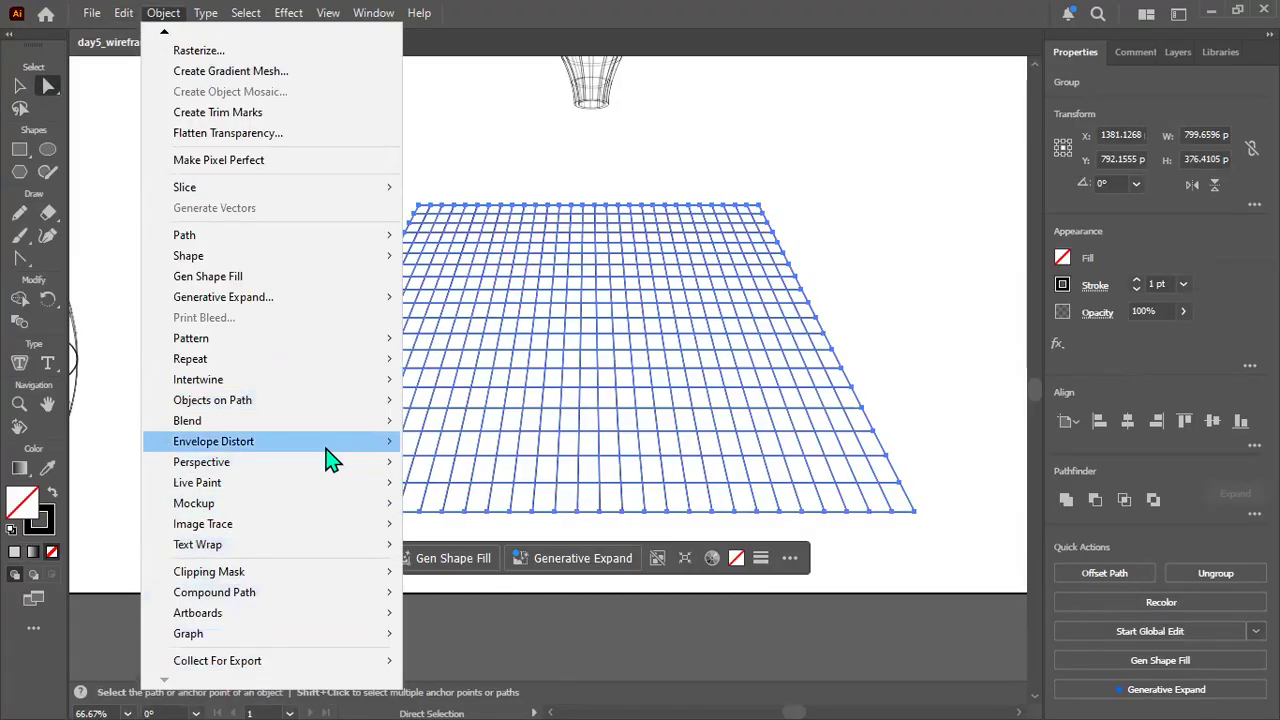
pyautogui.moveTo(330, 445)
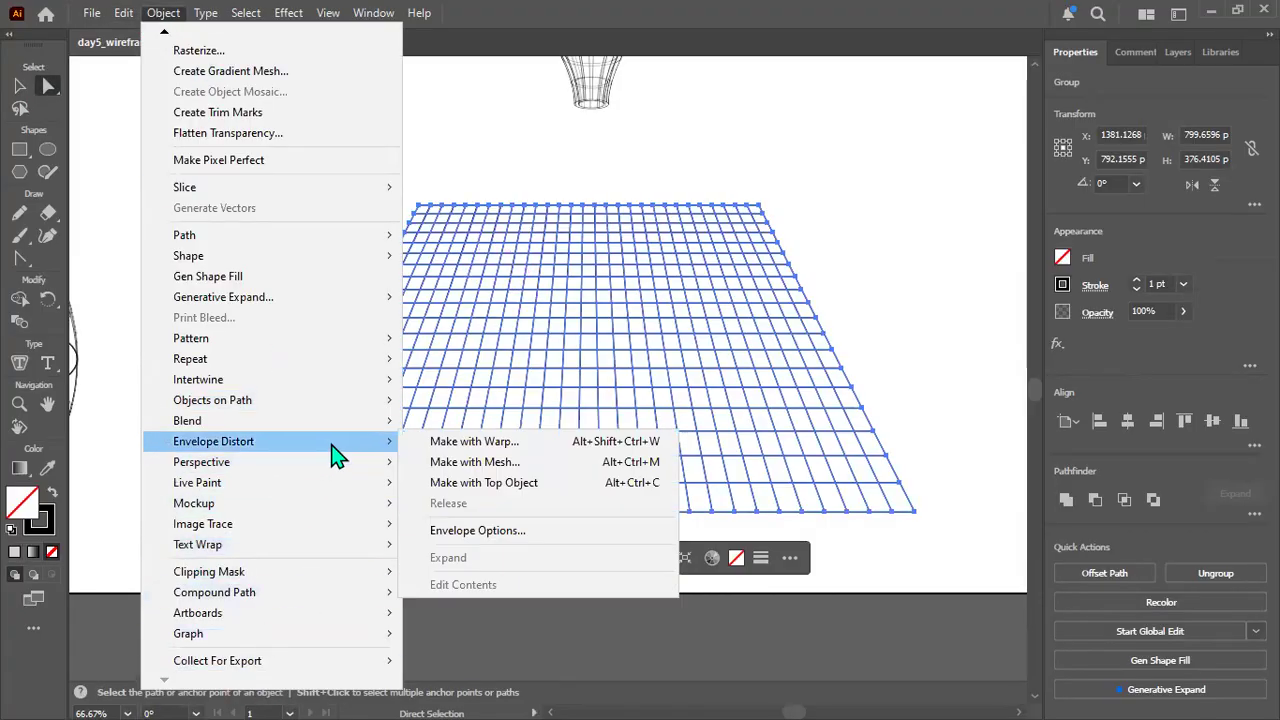
pyautogui.click(527, 466)
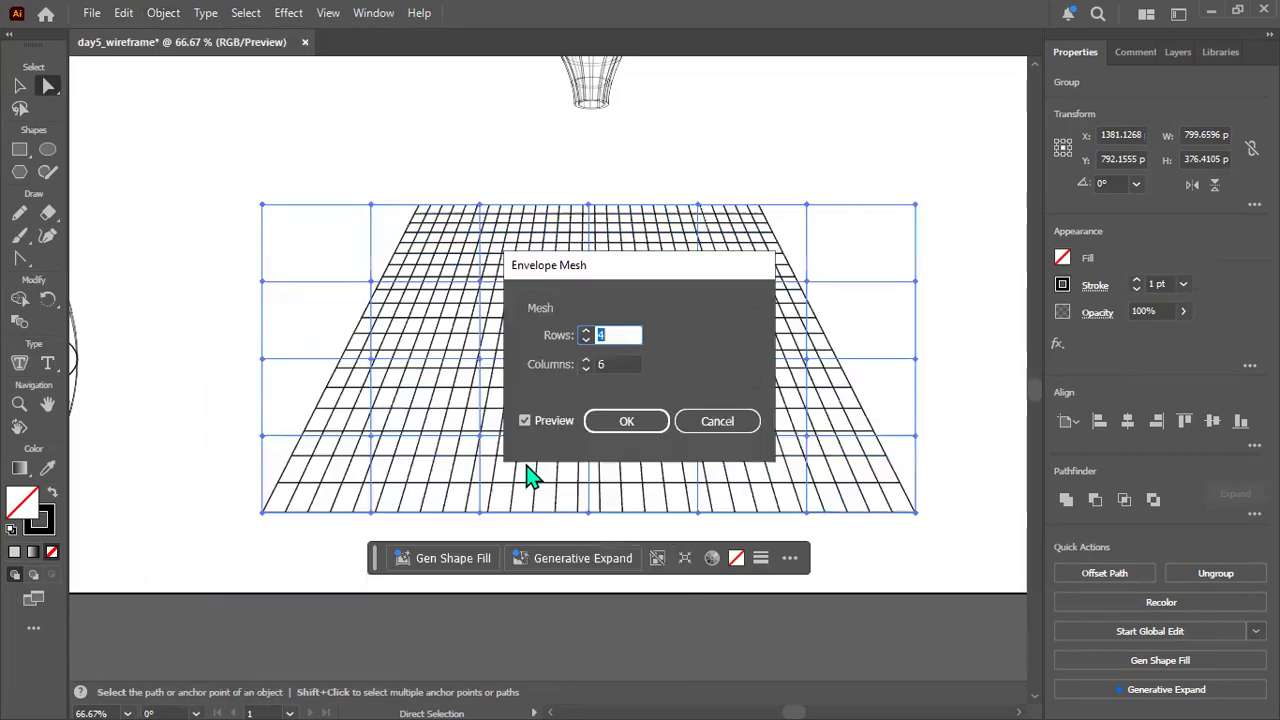
pyautogui.click(624, 426)
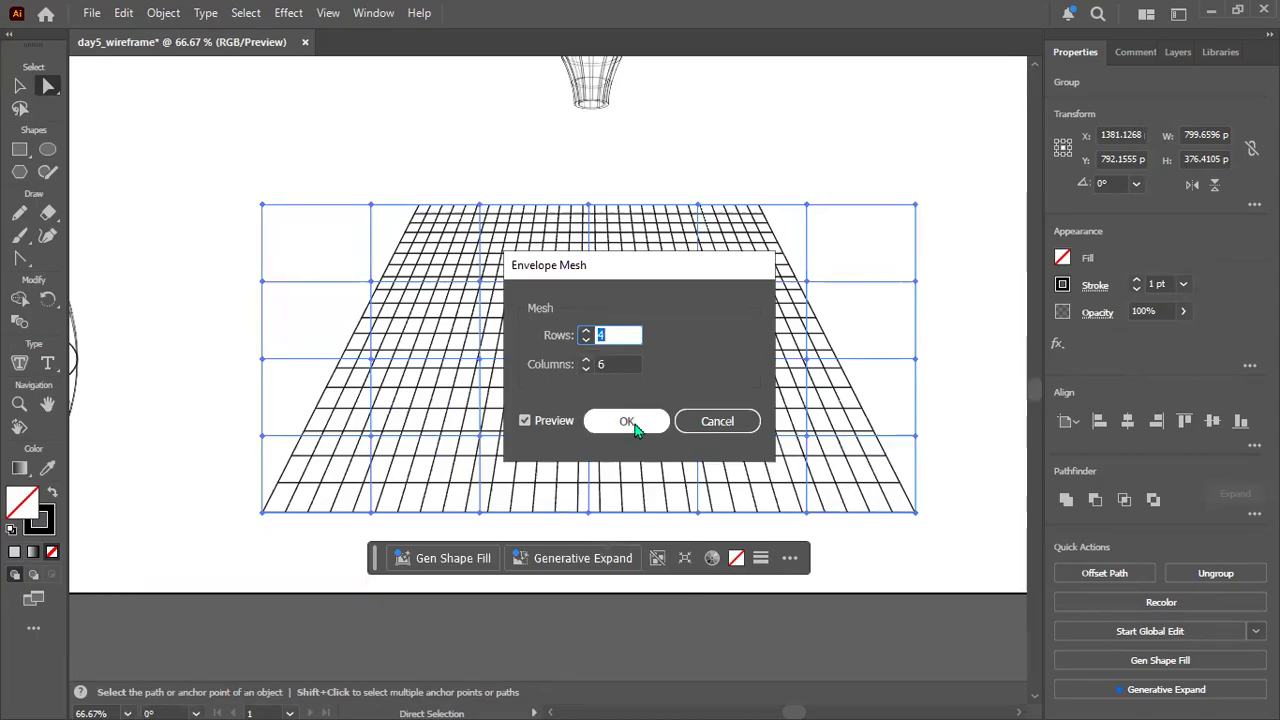
pyautogui.click(628, 422)
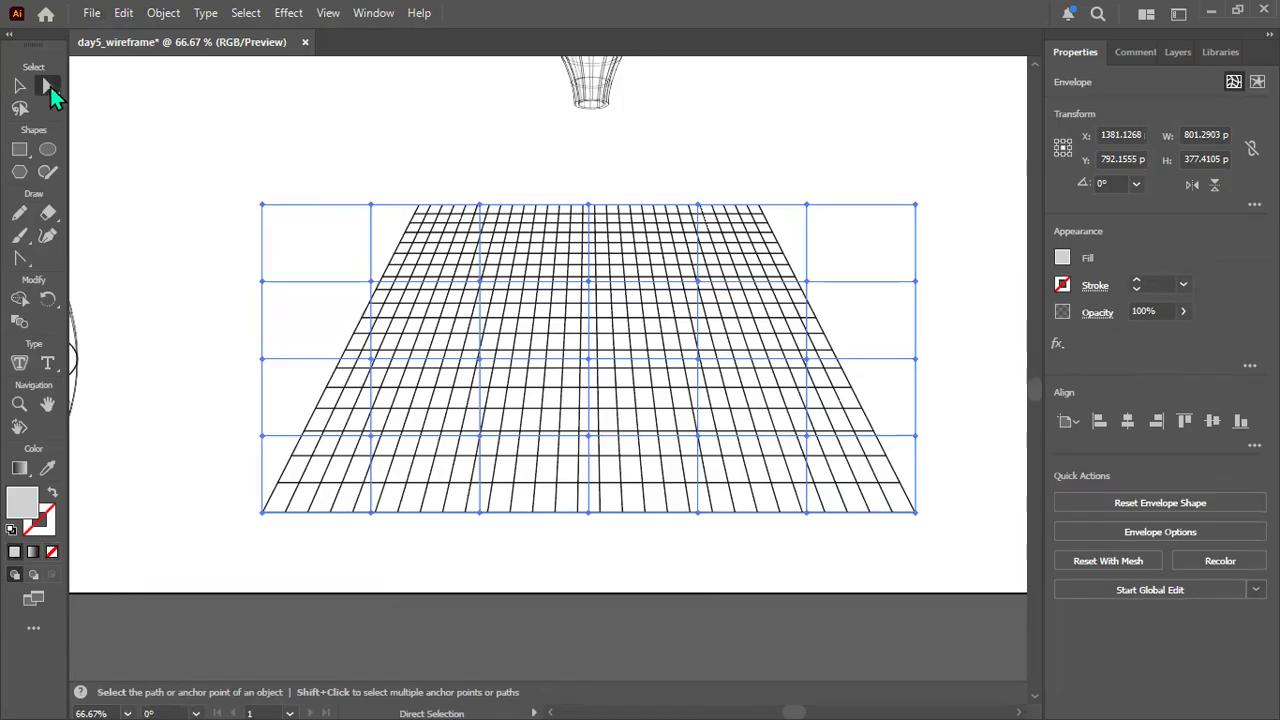
# Try to move the upper row's interior mesh points individually with the Direct Selection tool.
pyautogui.click(50, 86)
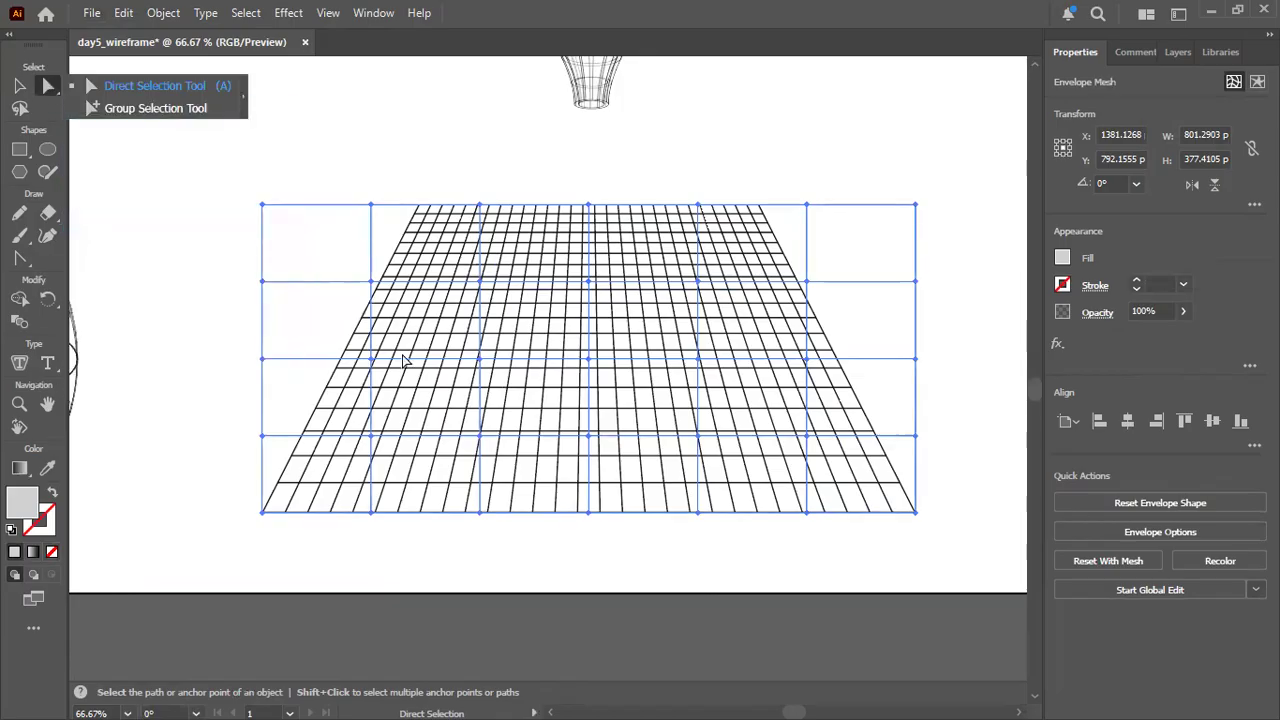
pyautogui.click(480, 282)
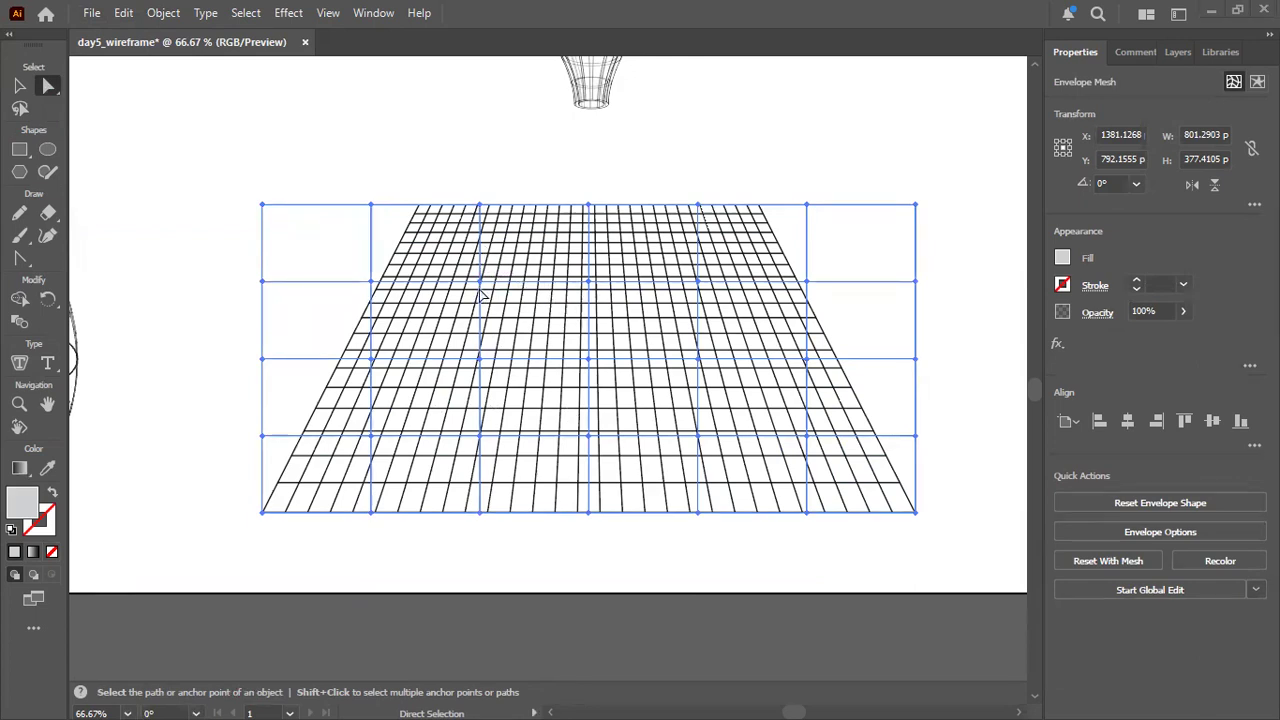
pyautogui.moveTo(480, 290)
pyautogui.mouseDown()
pyautogui.moveTo(484, 279)
pyautogui.moveTo(469, 307)
pyautogui.moveTo(485, 277)
pyautogui.moveTo(439, 314)
pyautogui.moveTo(484, 287)
pyautogui.mouseUp()
pyautogui.moveTo(580, 289)
pyautogui.mouseDown()
pyautogui.moveTo(583, 277)
pyautogui.moveTo(571, 299)
pyautogui.mouseUp()
pyautogui.moveTo(694, 280); pyautogui.dragTo(788, 280)
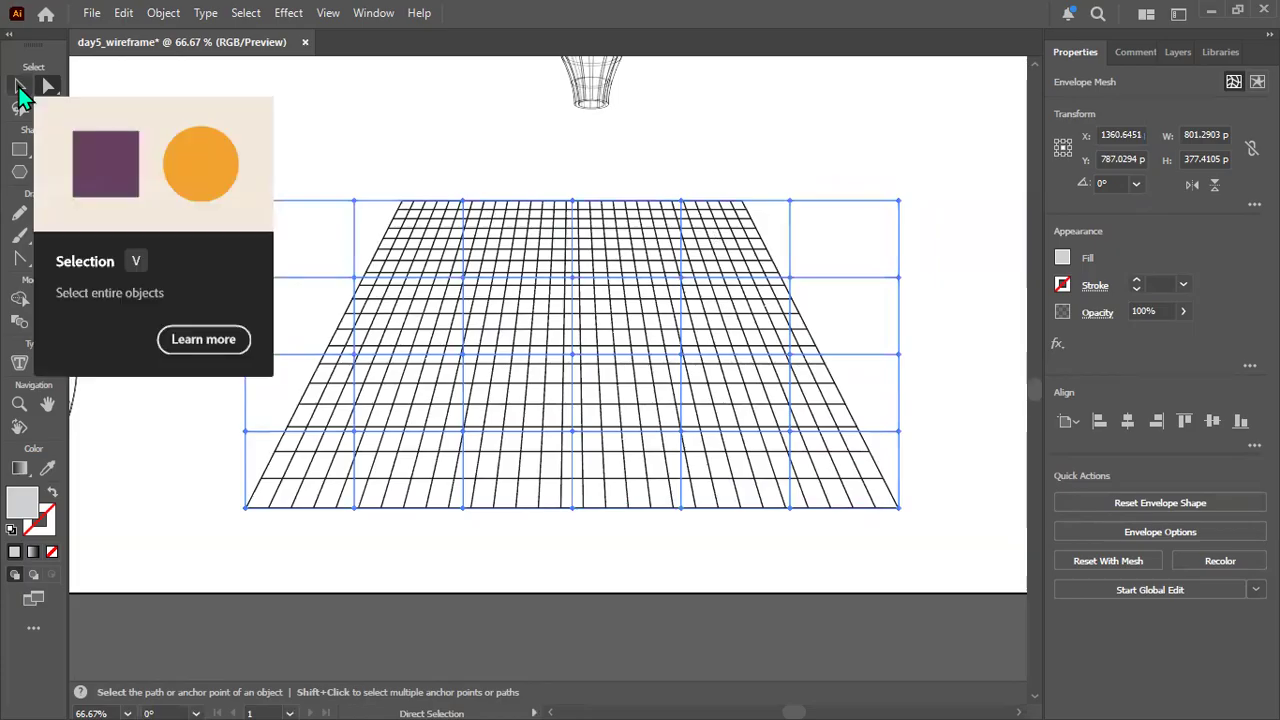
# Reactivate Direct Selection and try to reposition the envelope's top-centre and left interior mesh points.
pyautogui.click(20, 87)
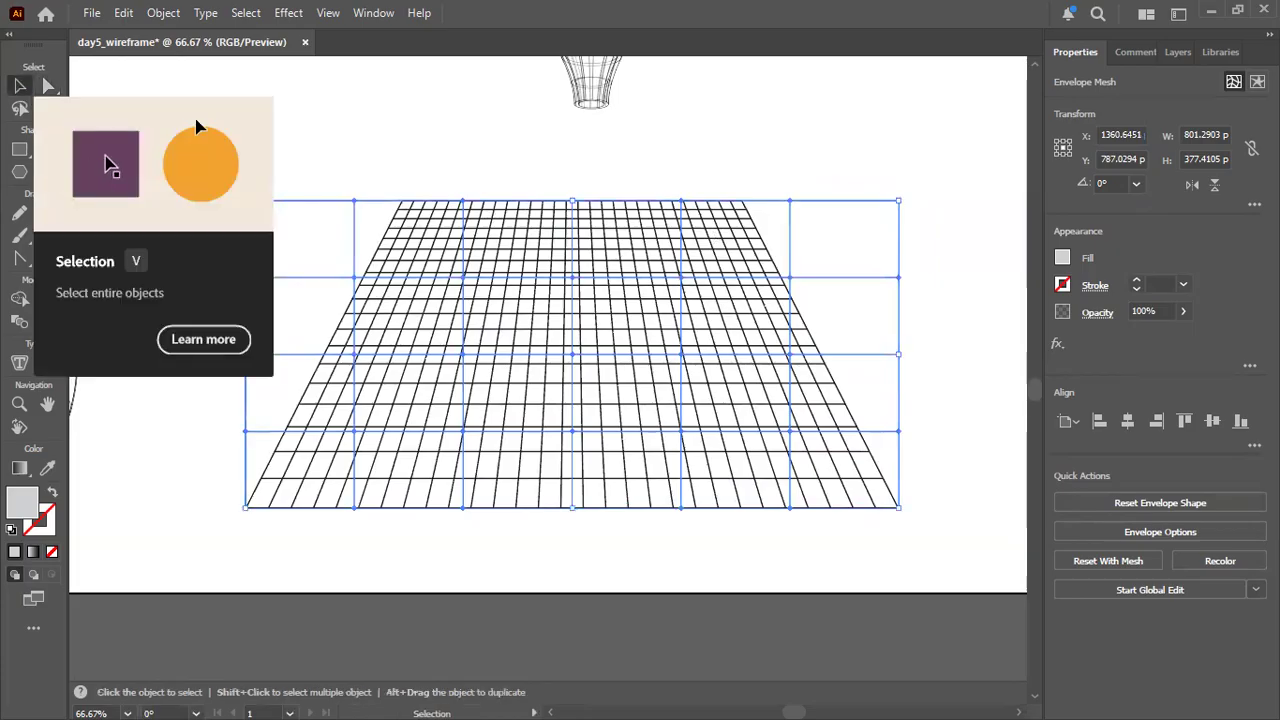
pyautogui.click(50, 87)
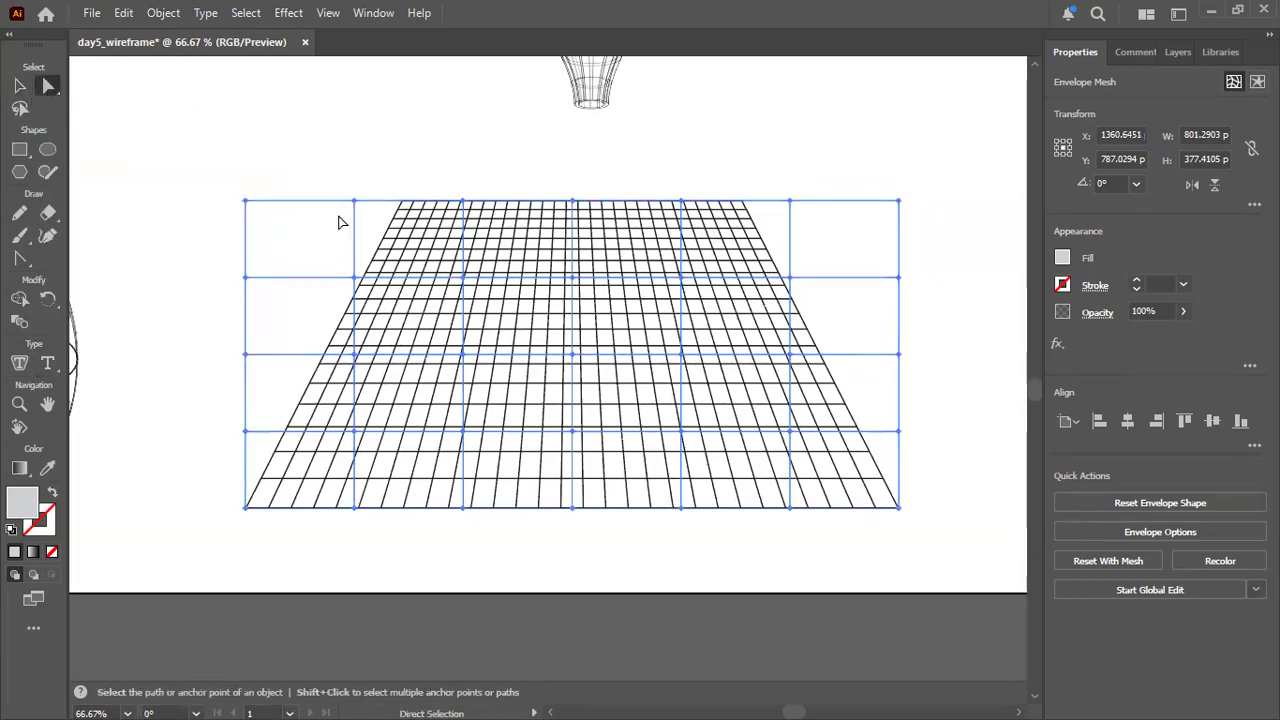
pyautogui.moveTo(464, 355)
pyautogui.mouseDown()
pyautogui.moveTo(480, 387)
pyautogui.moveTo(464, 355)
pyautogui.mouseUp()
pyautogui.moveTo(573, 203)
pyautogui.mouseDown()
pyautogui.moveTo(573, 188)
pyautogui.moveTo(573, 220)
pyautogui.mouseUp()
pyautogui.moveTo(464, 298)
pyautogui.mouseDown()
pyautogui.moveTo(466, 314)
pyautogui.moveTo(471, 294)
pyautogui.mouseUp()
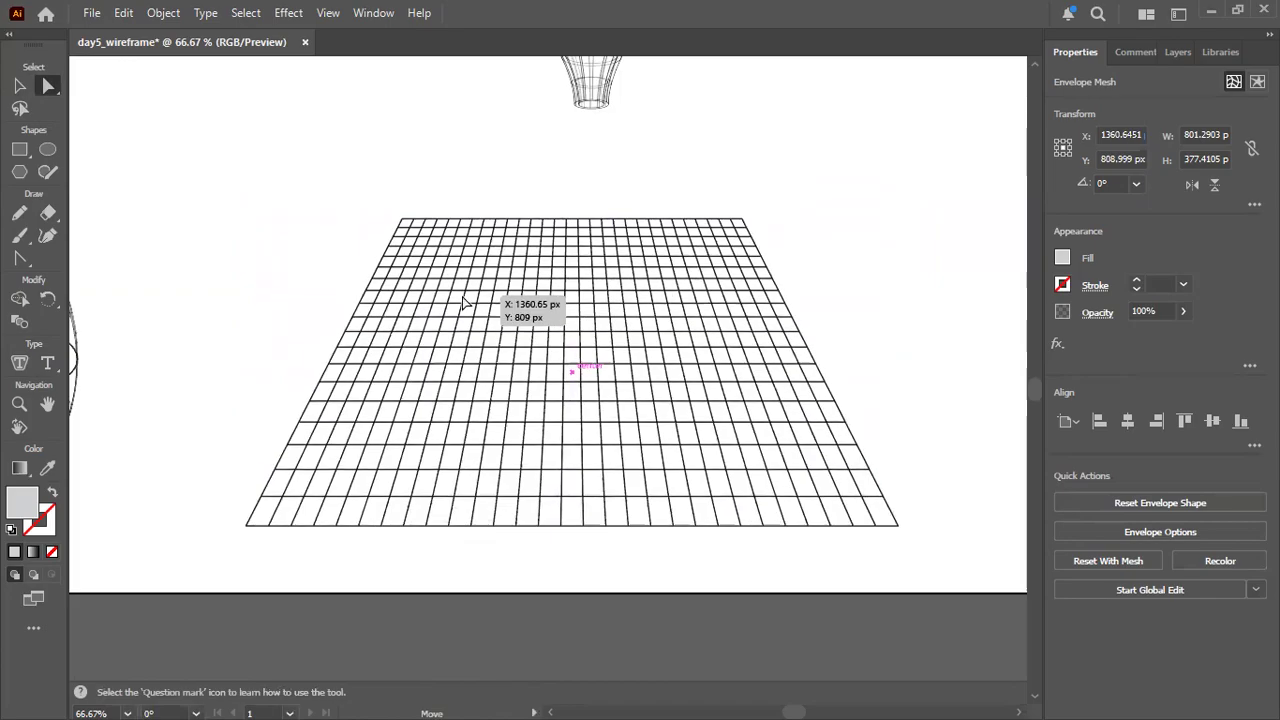
# Deselect the envelope and try to isolate its mesh points, removing several interior mesh lines.
pyautogui.click(200, 260)
pyautogui.click(403, 307)
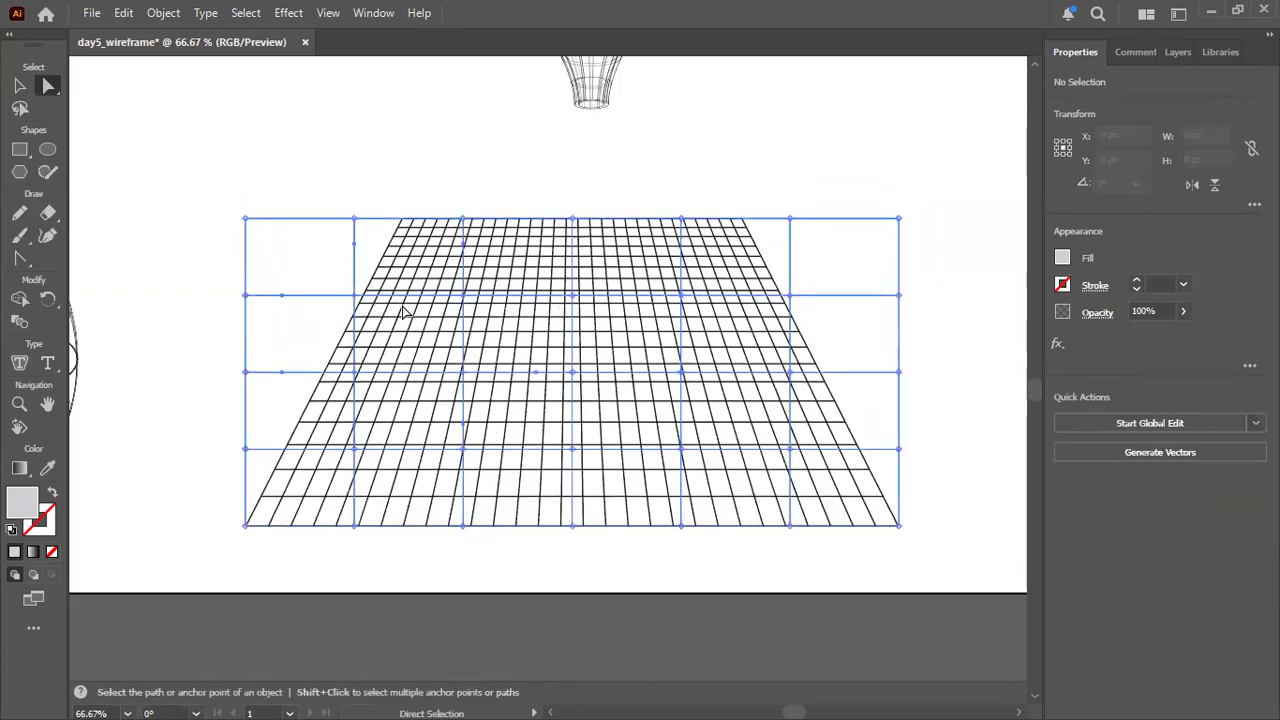
pyautogui.hotkey('ctrl', 'shift', 'a')
pyautogui.click(402, 307)
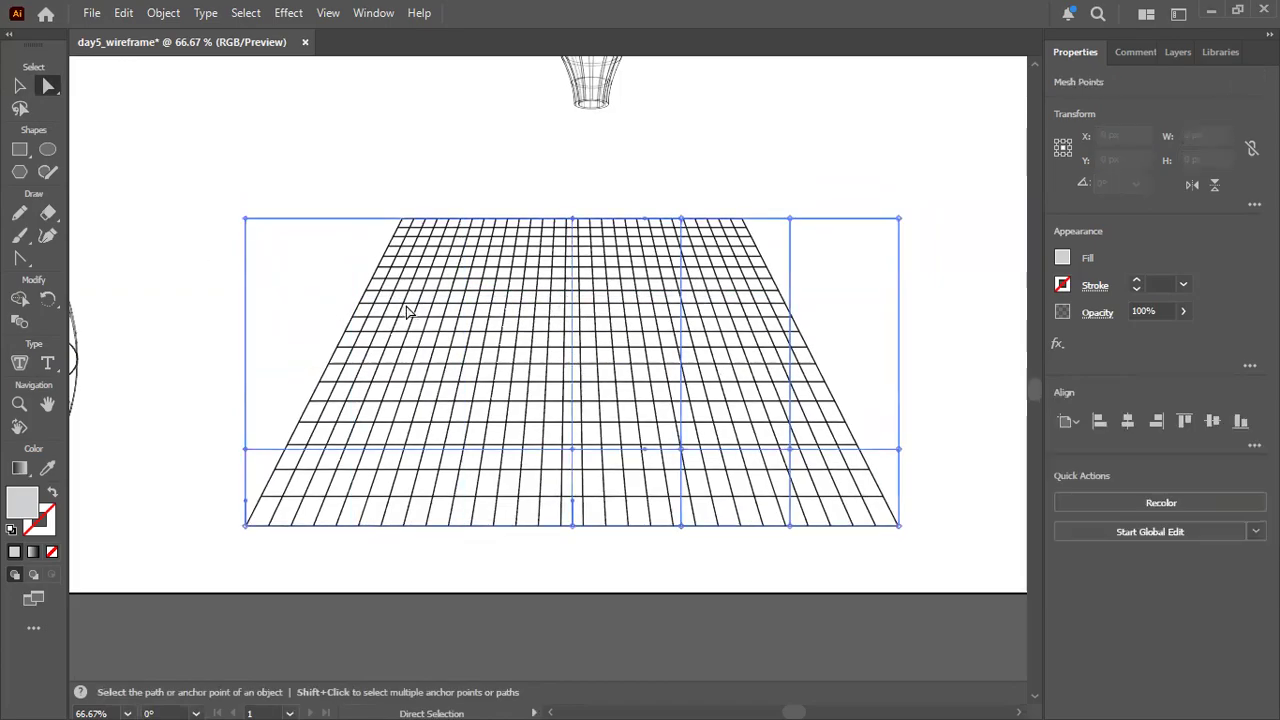
pyautogui.hotkey('ctrl', 'z')
pyautogui.hotkey('ctrl', 'z')
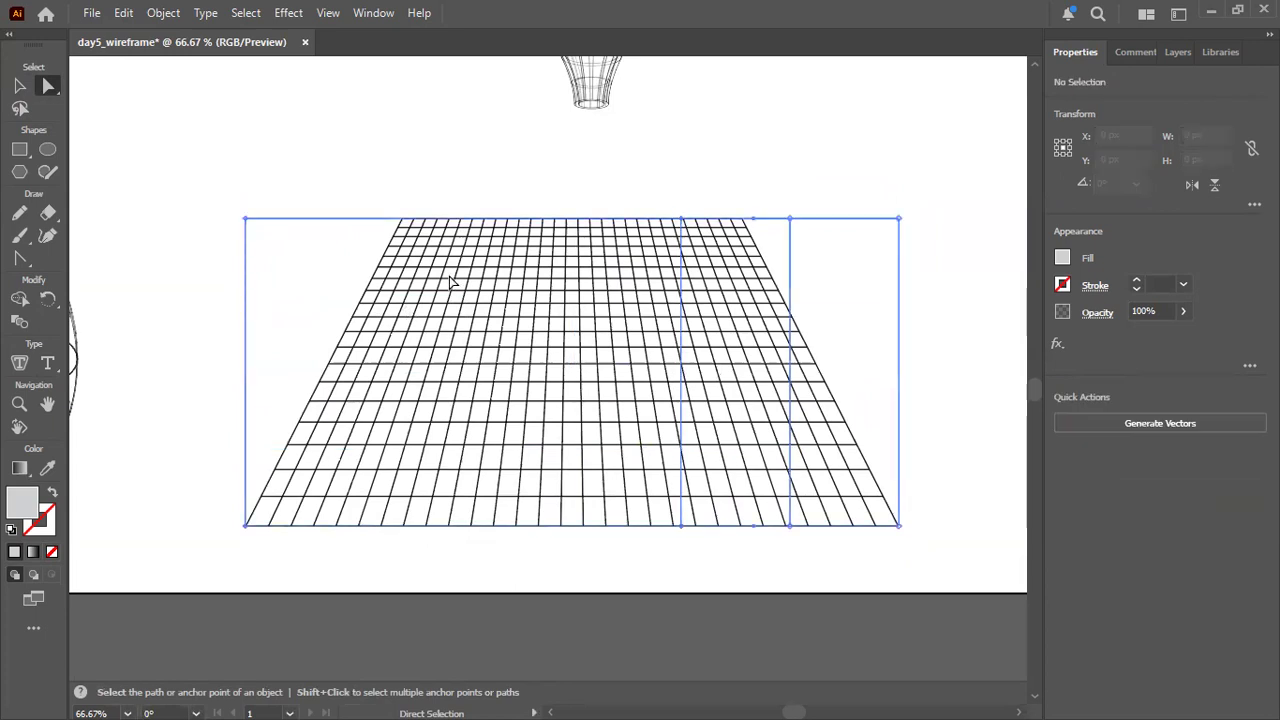
pyautogui.hotkey('ctrl', 'shift', 'a')
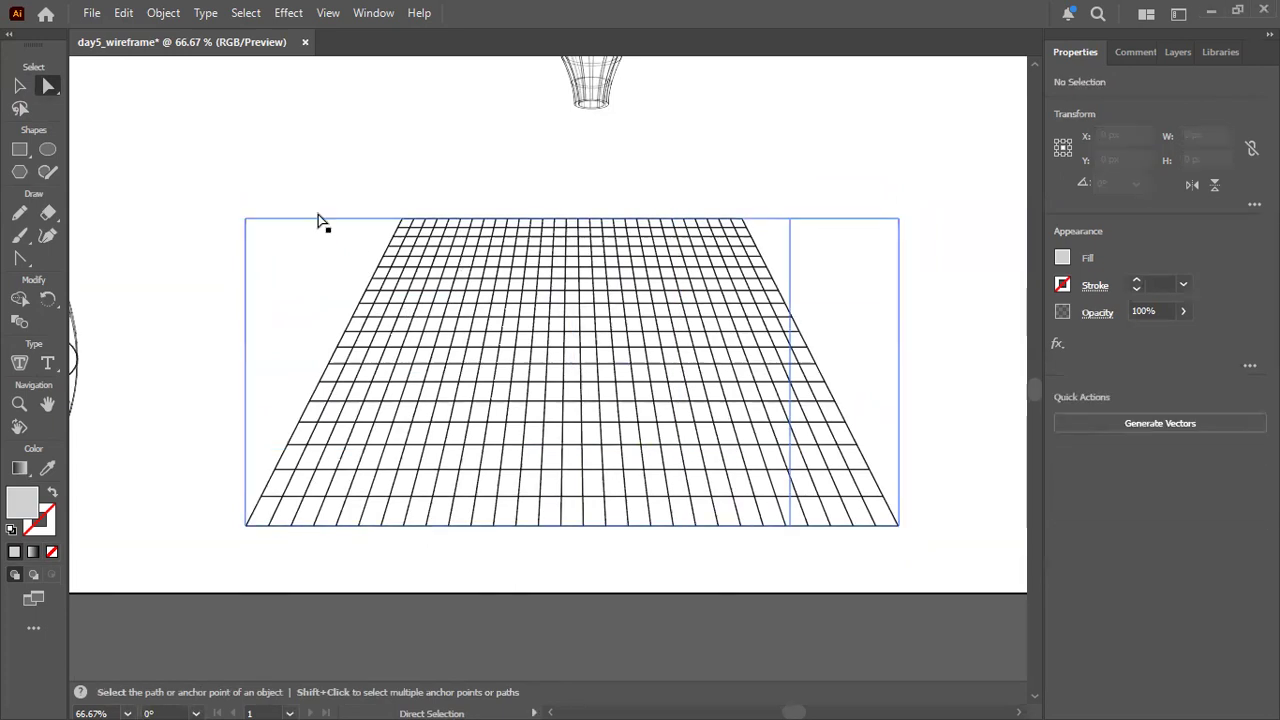
# Marquee-select the upper-left area of the envelope and delete the mesh points picked there.
pyautogui.moveTo(281, 187); pyautogui.dragTo(572, 444)
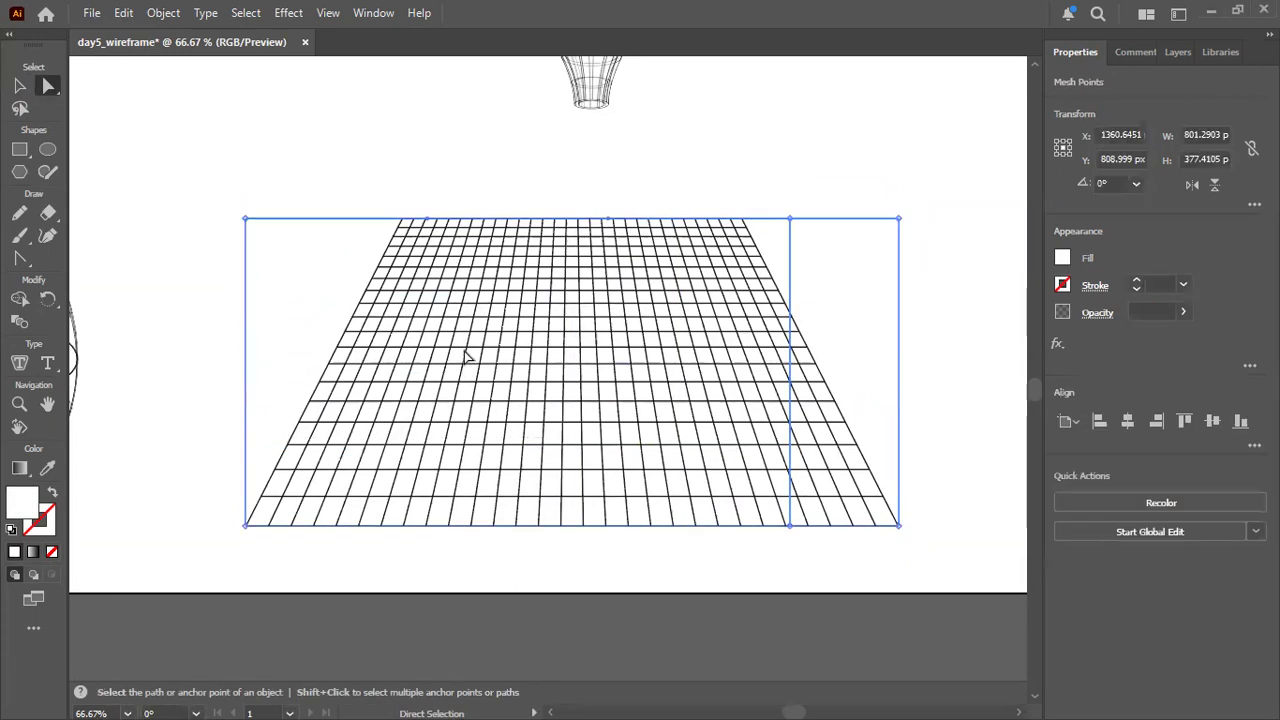
pyautogui.press('Delete')
pyautogui.moveTo(303, 182); pyautogui.dragTo(595, 468)
pyautogui.press('Delete')
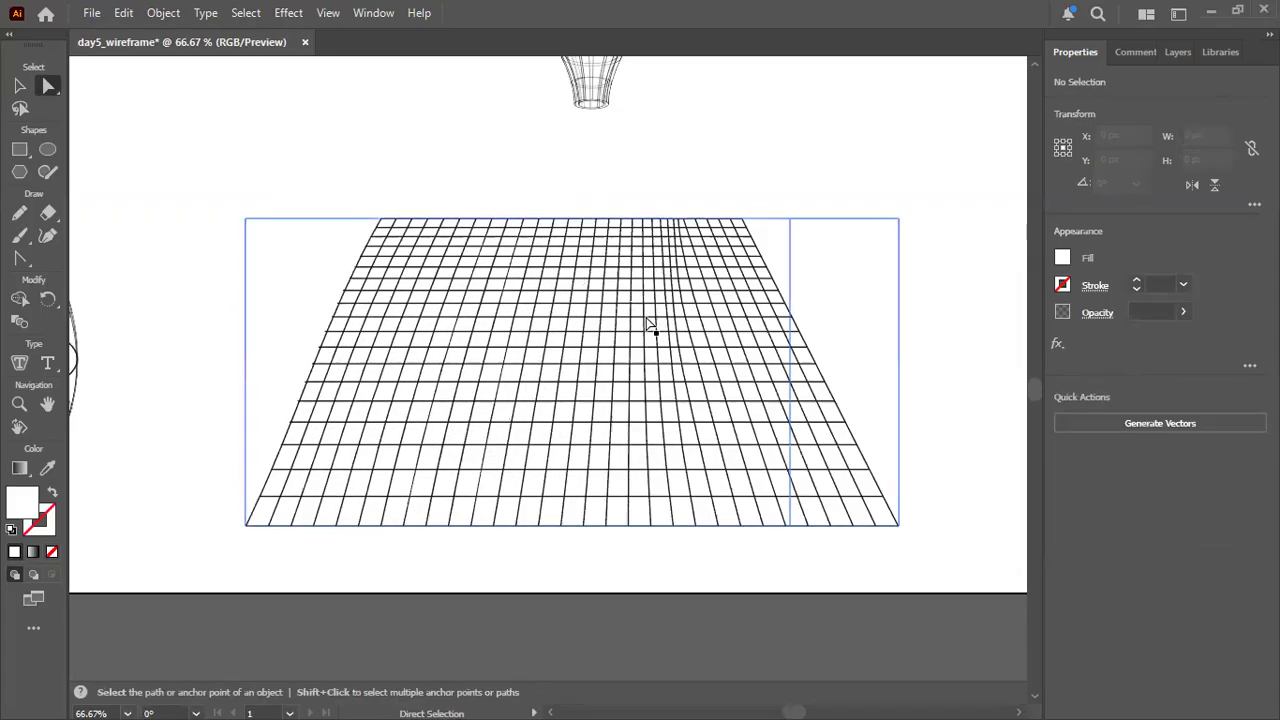
# Select the whole distorted floor grid and delete it from the artboard.
pyautogui.click(19, 86)
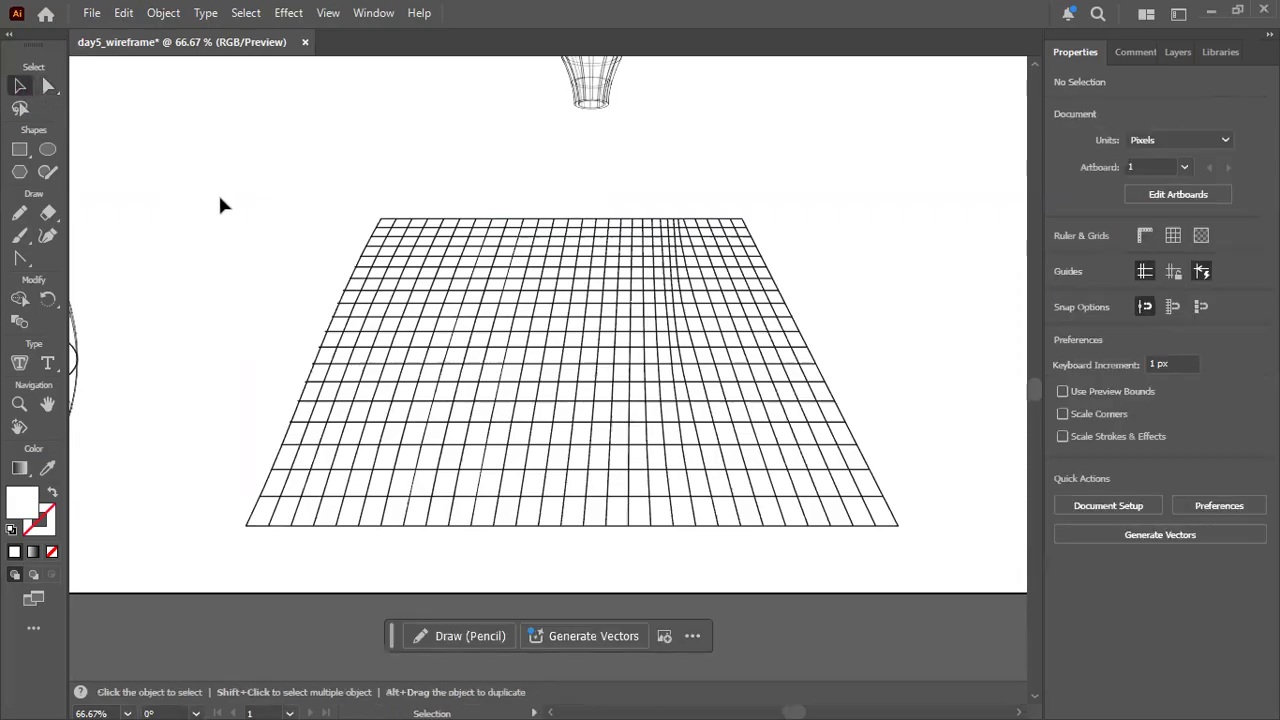
pyautogui.click(612, 475)
pyautogui.press('Delete')
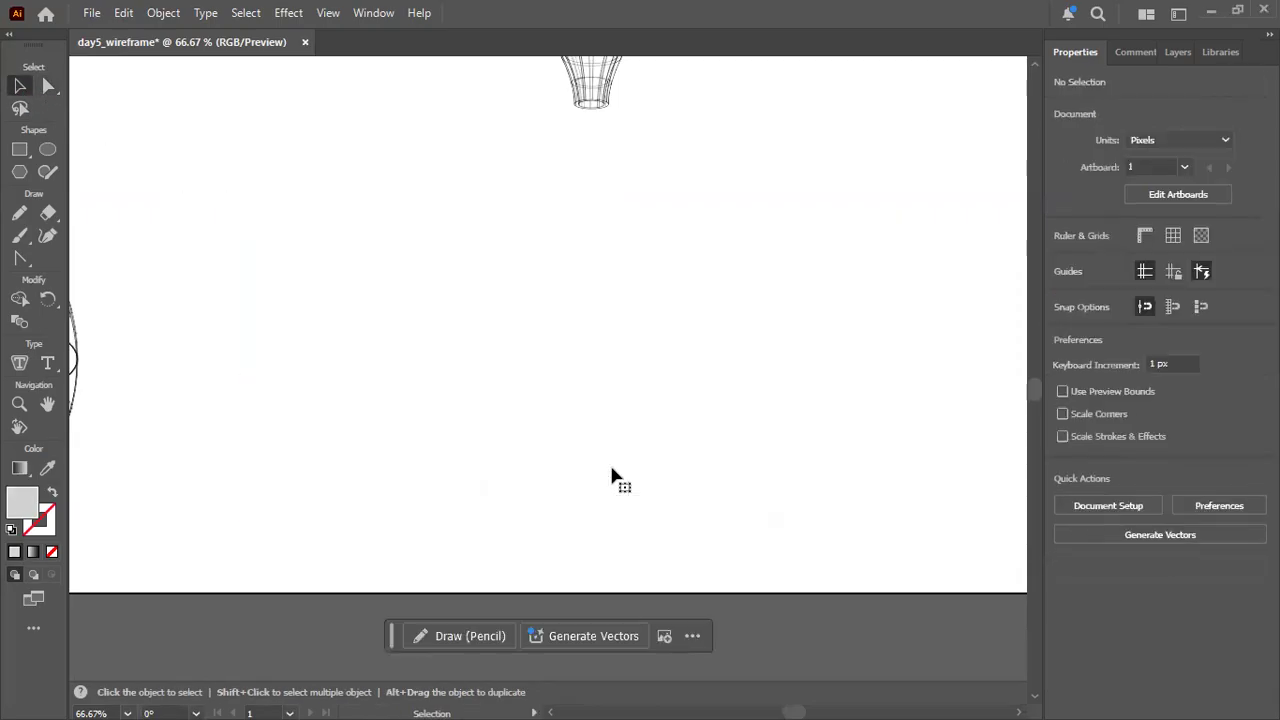
# Draw a rectangular grid about 665 by 389 px below the funnel, with 25 columns and 20 rows.
pyautogui.click(50, 630)
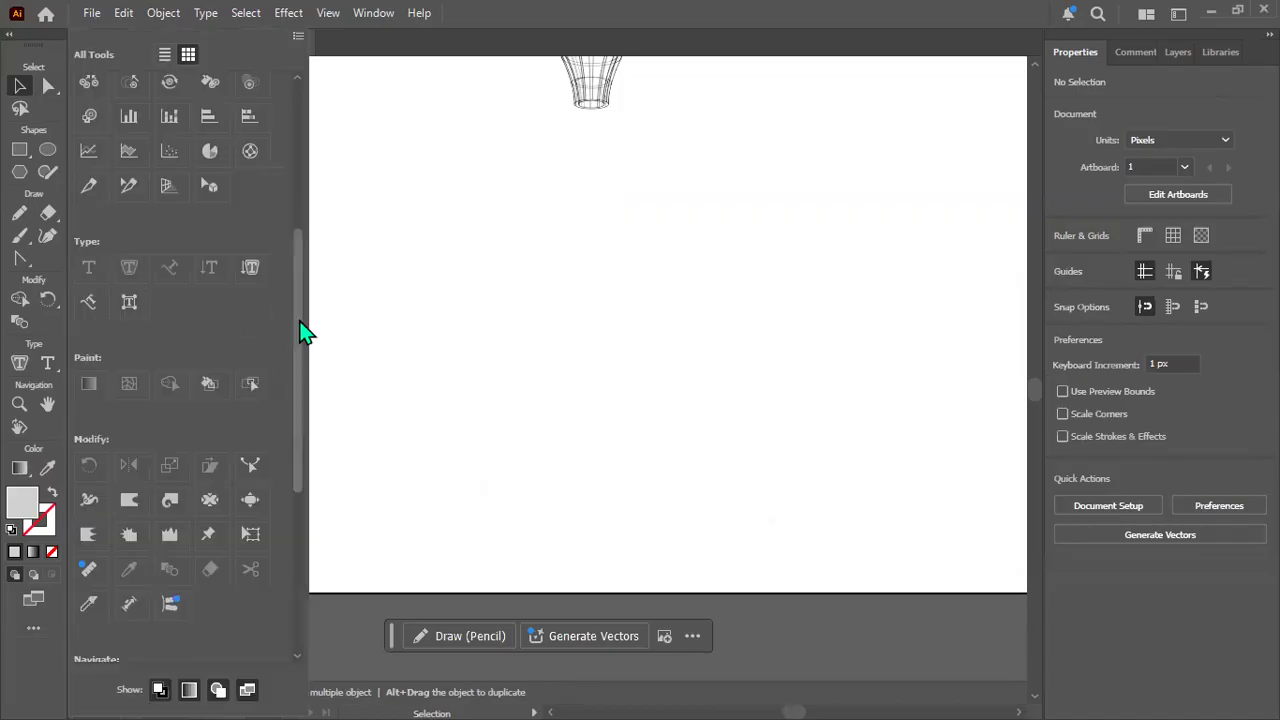
pyautogui.moveTo(300, 335); pyautogui.dragTo(290, 242)
pyautogui.click(208, 152)
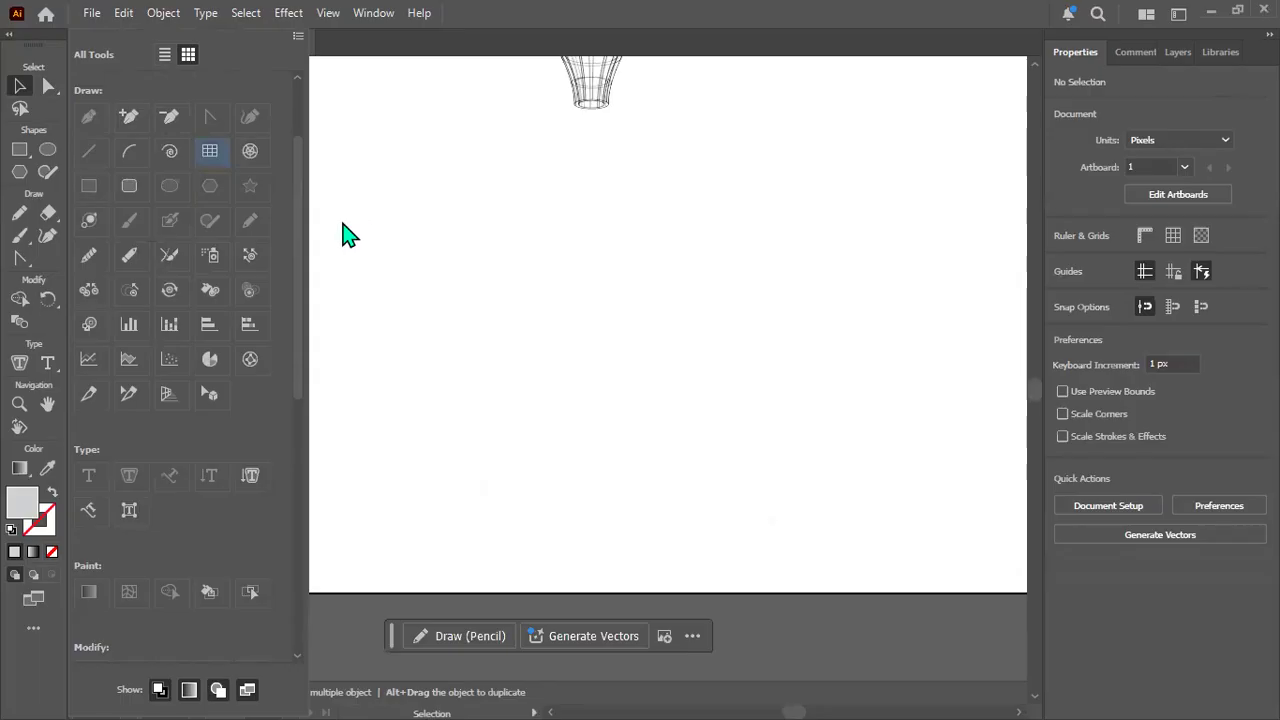
pyautogui.moveTo(306, 191); pyautogui.dragTo(848, 510)
pyautogui.press('Left')
pyautogui.press('Left')
pyautogui.press('Left')
pyautogui.press('Left')
pyautogui.press('Up')
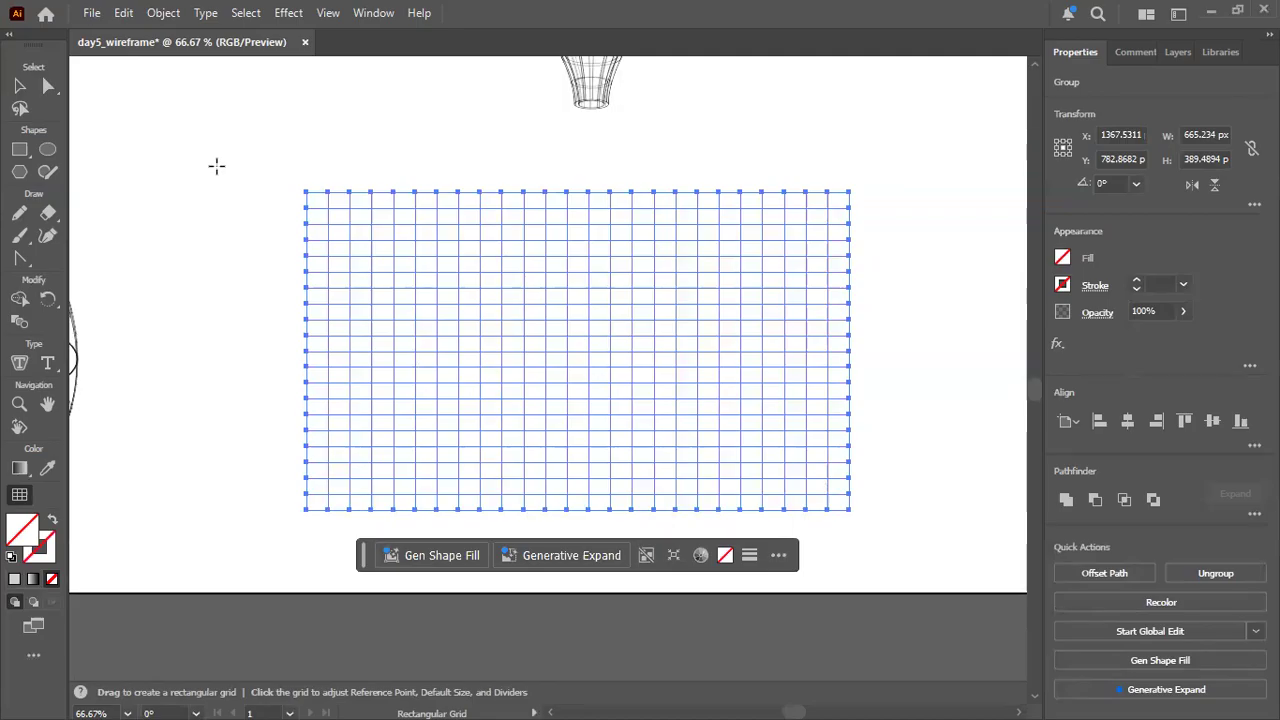
# Give the new rectangular grid a 1 pt stroke and deselect it.
pyautogui.click(20, 86)
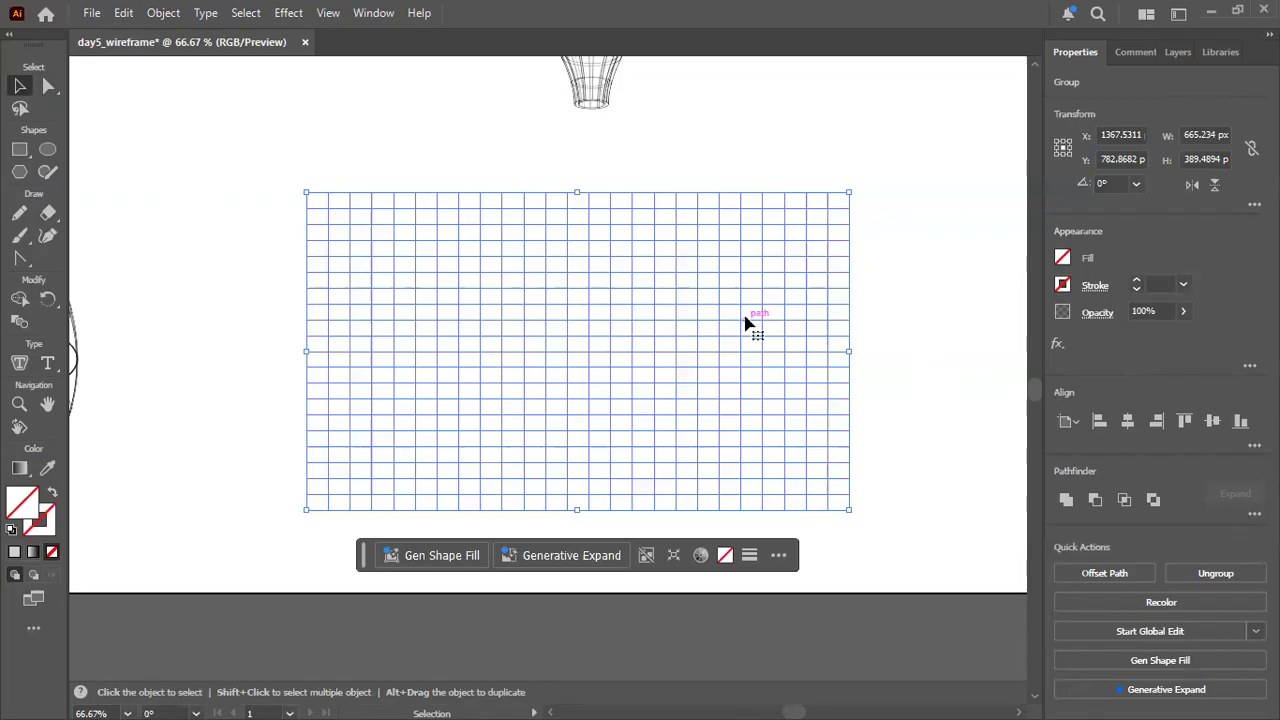
pyautogui.click(1160, 284)
pyautogui.write('1')
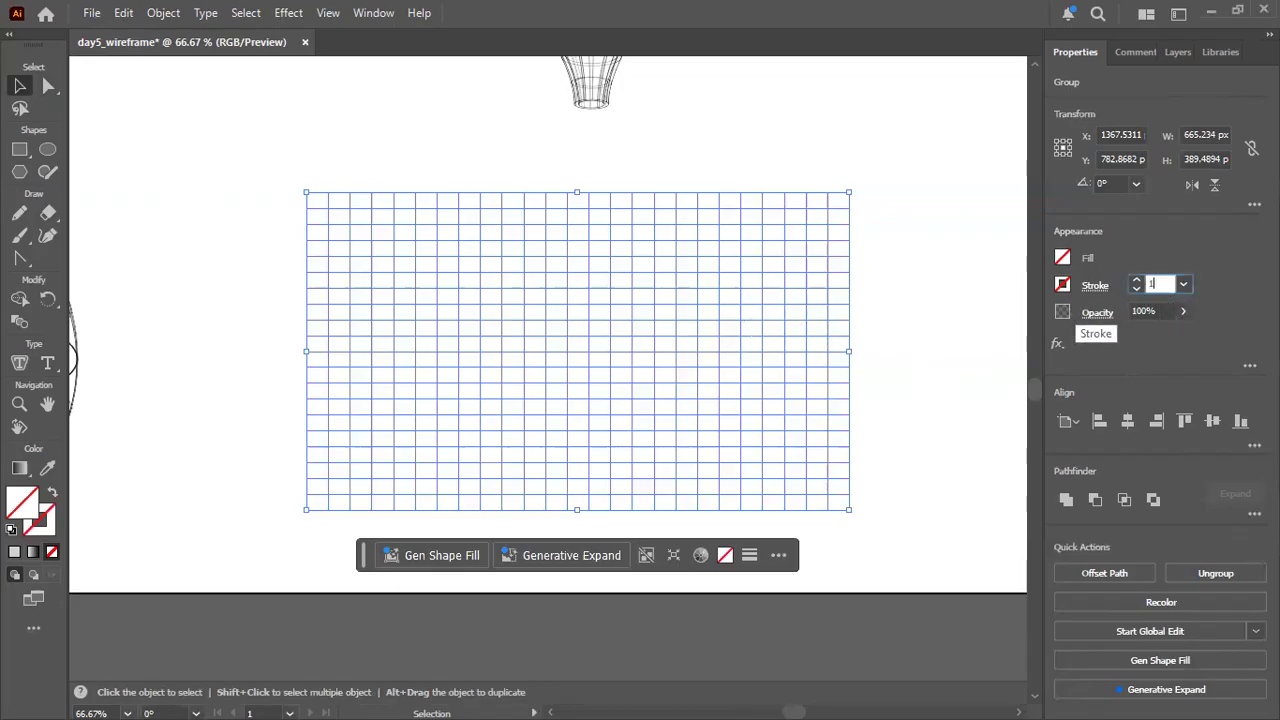
pyautogui.press('Return')
pyautogui.click(919, 288)
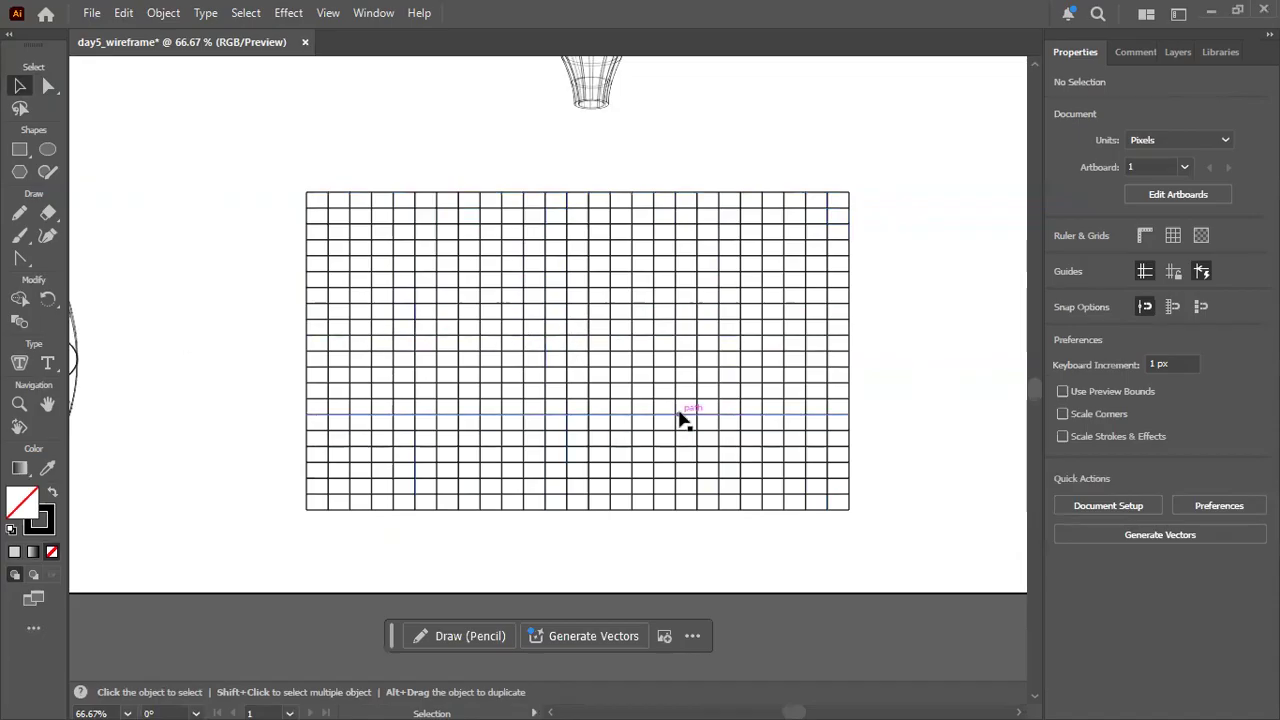
# Select the rectangular grid and apply Free Transform's Perspective Distort, narrowing its top edge symmetrically into a trapezoid.
pyautogui.click(57, 624)
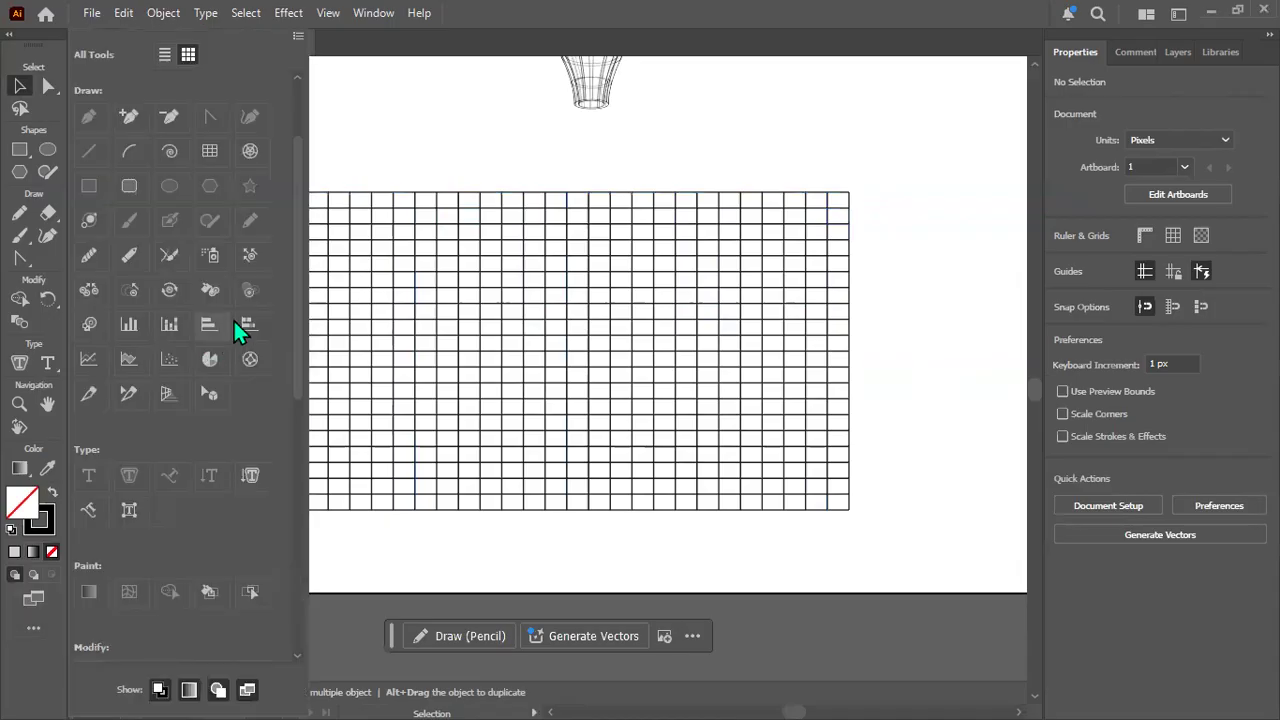
pyautogui.scroll(-5, 237, 315)
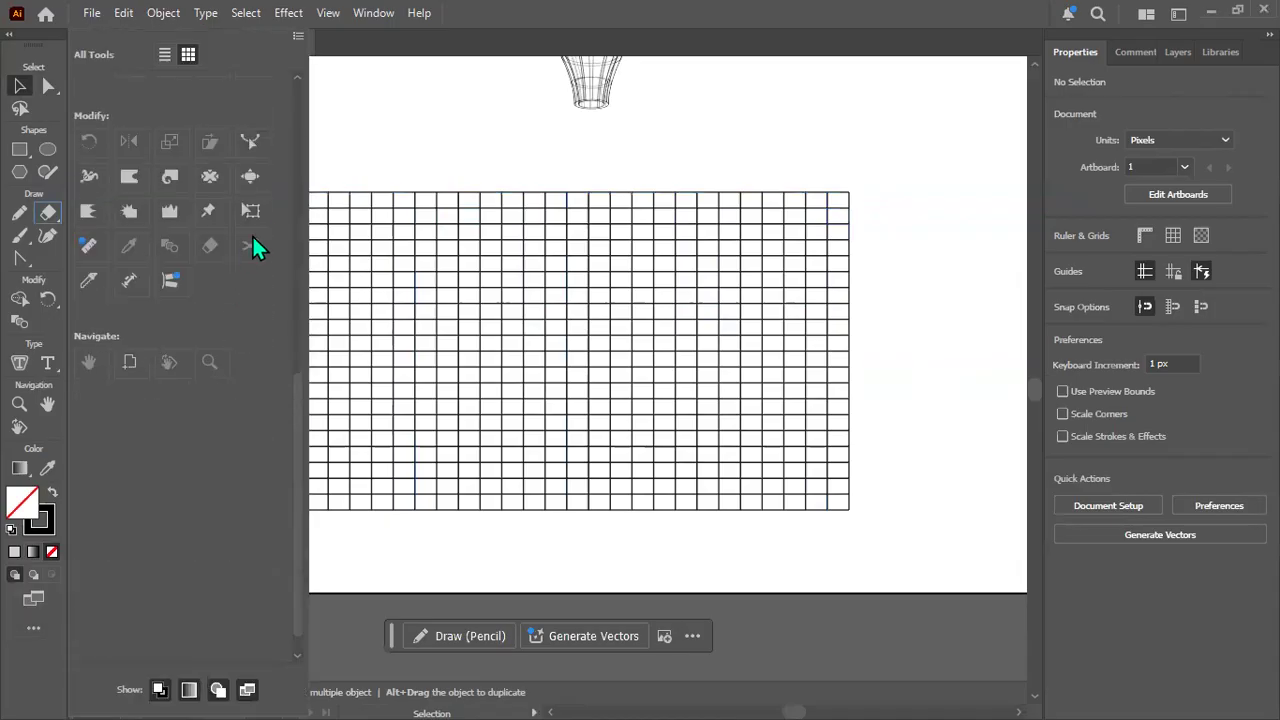
pyautogui.click(448, 256)
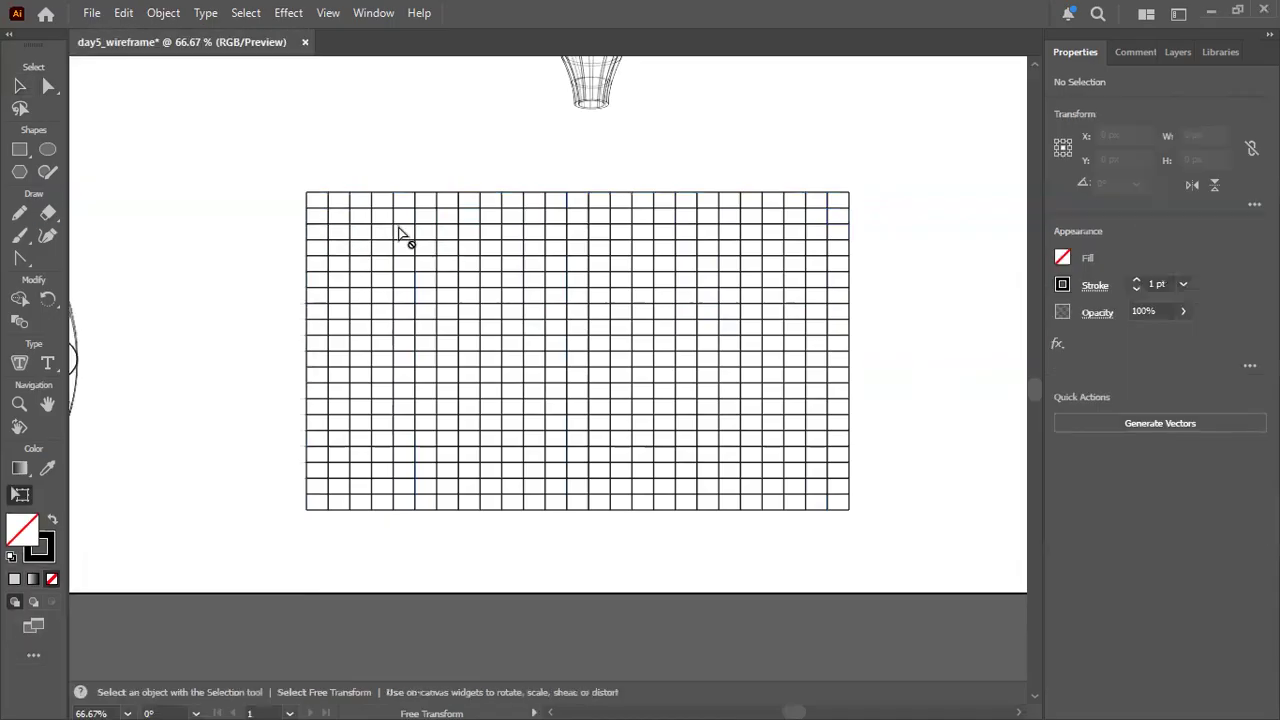
pyautogui.click(474, 328)
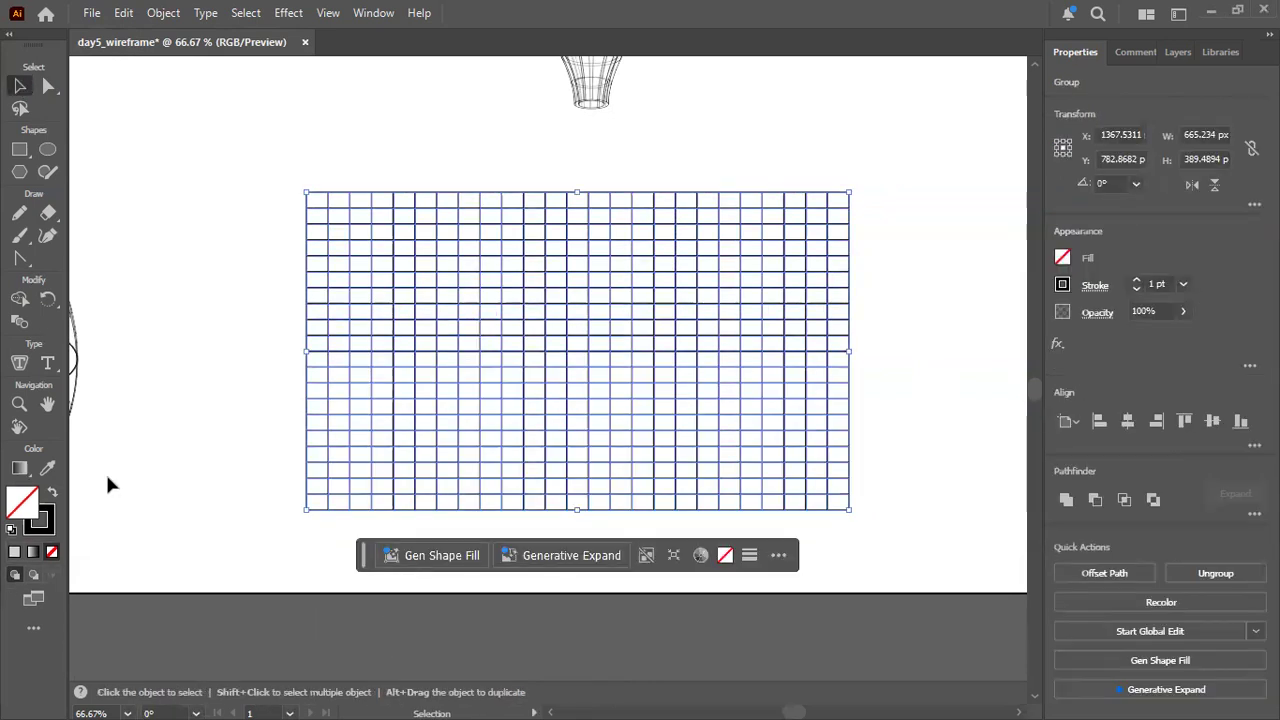
pyautogui.click(57, 628)
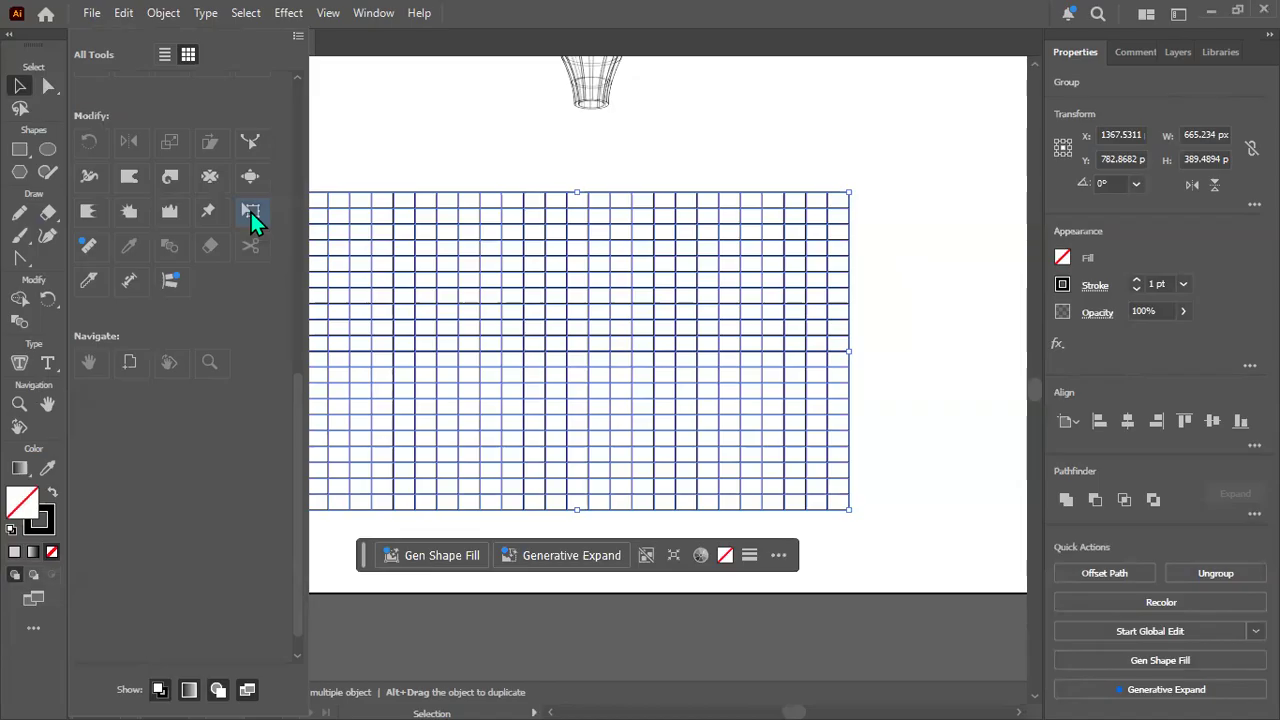
pyautogui.click(297, 37)
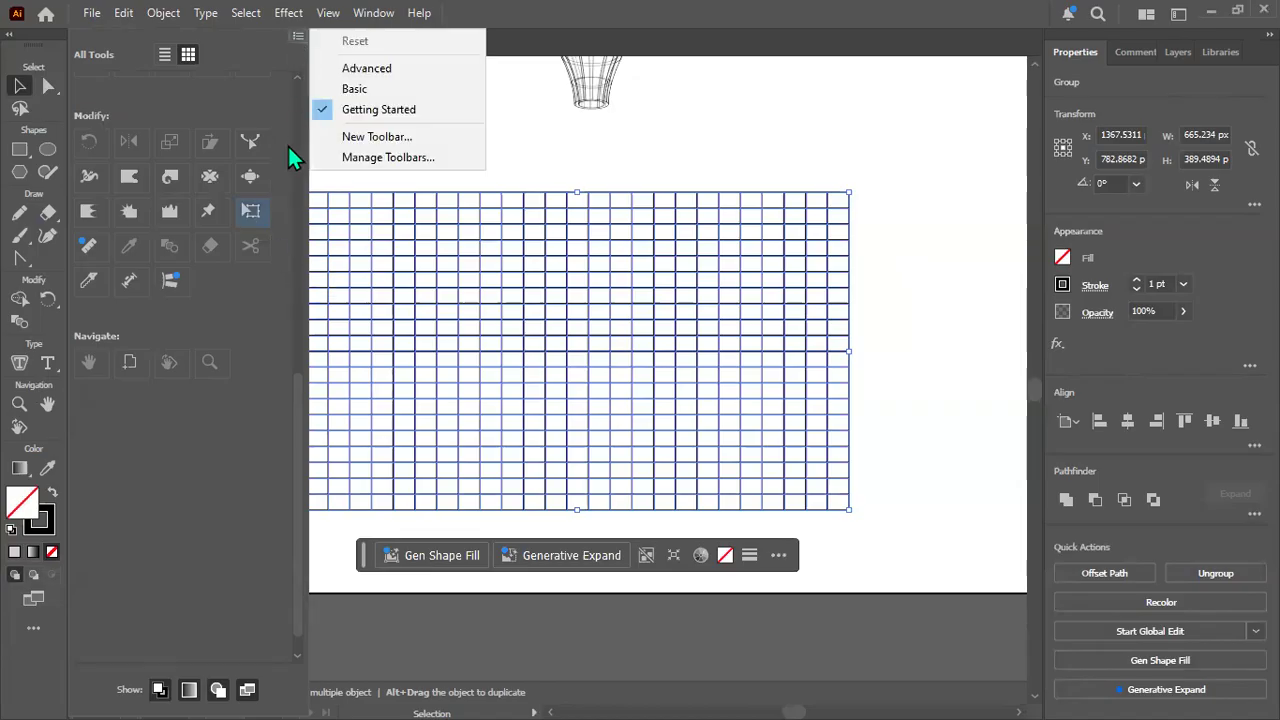
pyautogui.click(247, 212)
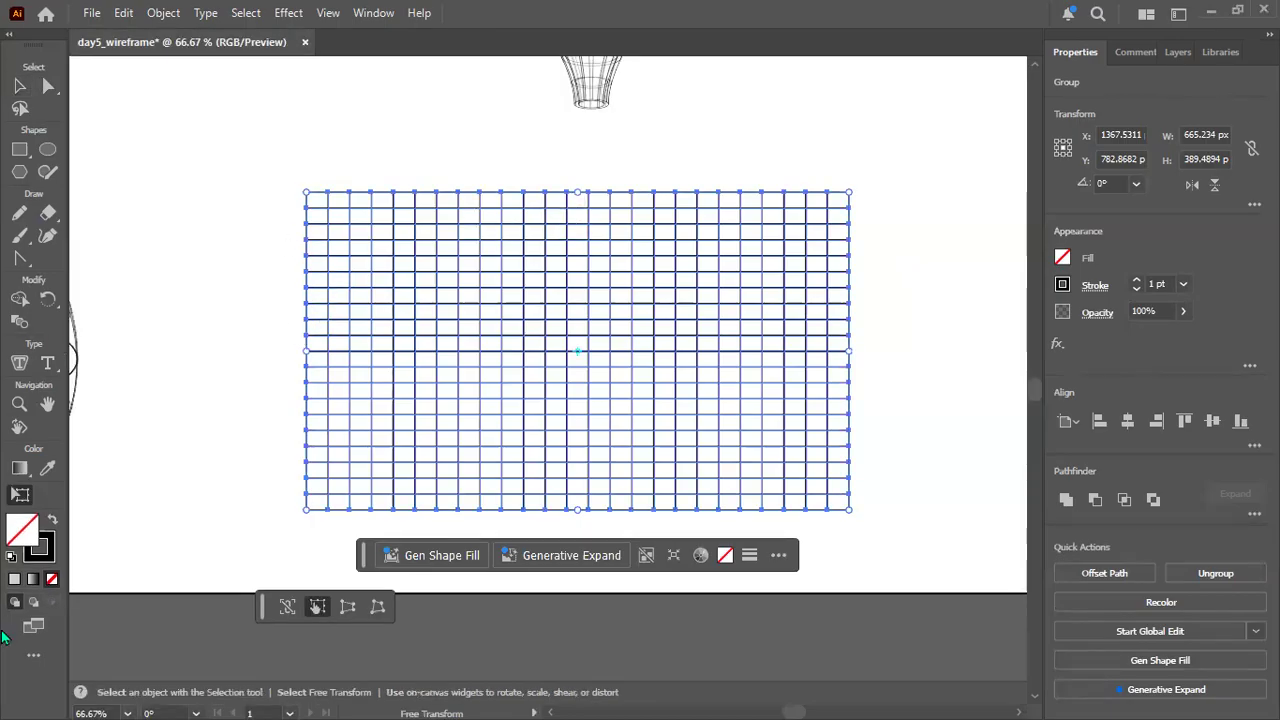
pyautogui.click(33, 655)
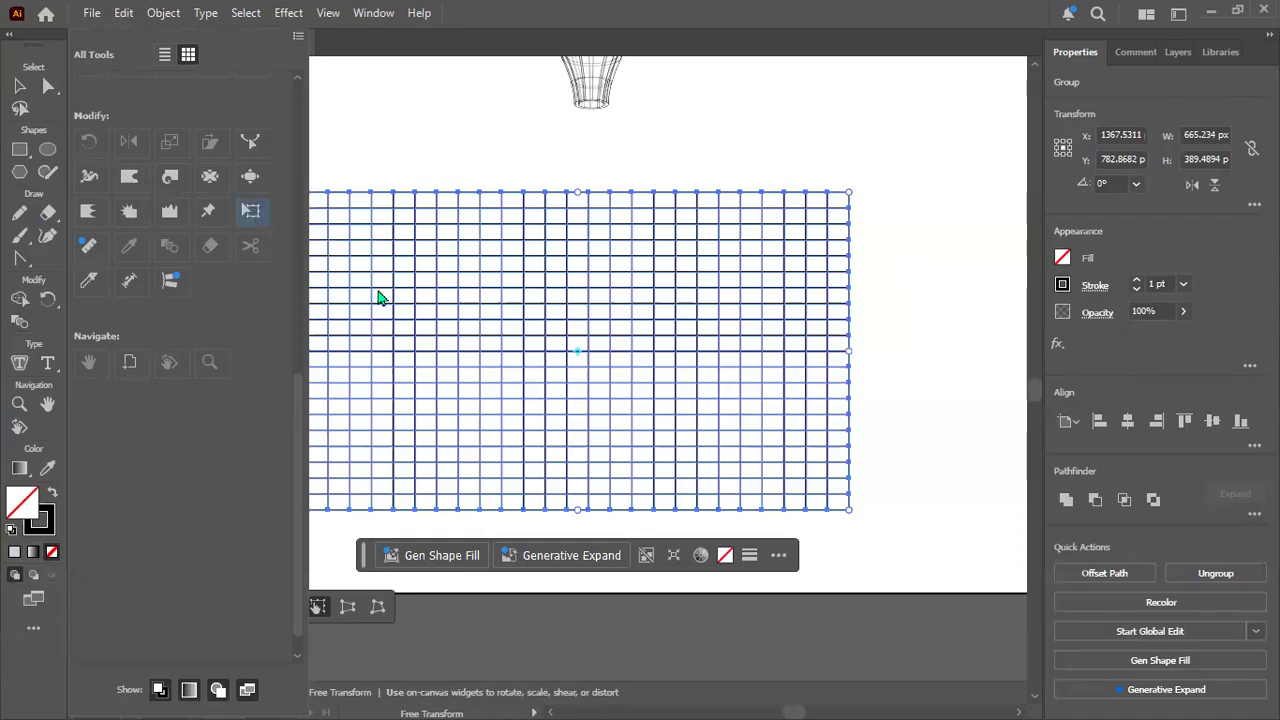
pyautogui.click(379, 292)
pyautogui.click(346, 611)
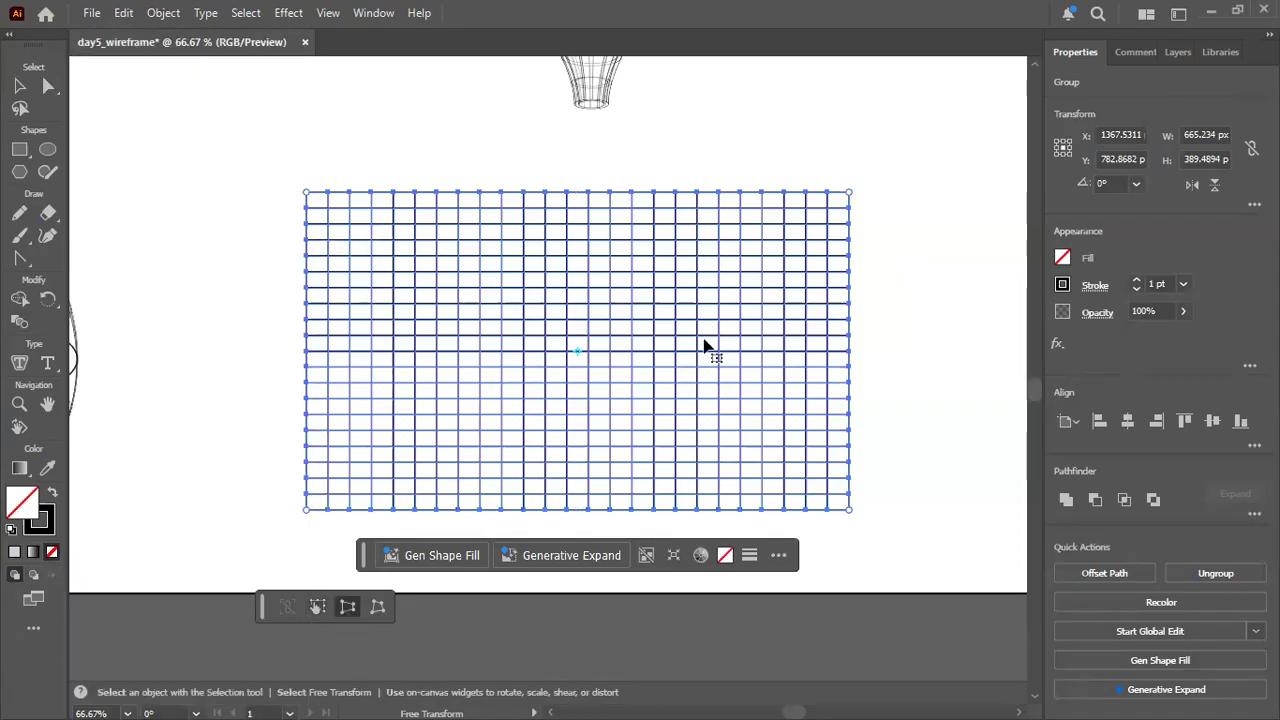
pyautogui.moveTo(849, 191); pyautogui.dragTo(728, 218)
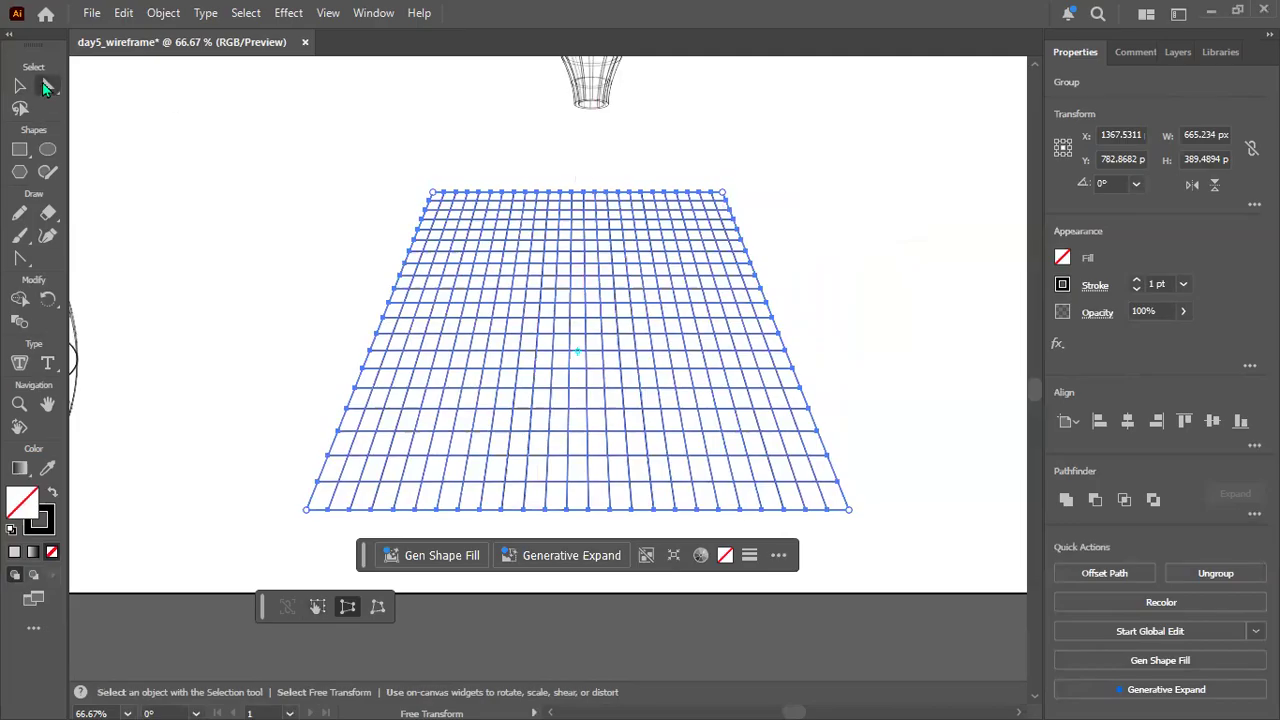
# Flatten the trapezoid grid to about 293 px high by lowering its top edge.
pyautogui.click(45, 87)
pyautogui.click(22, 90)
pyautogui.click(22, 90)
pyautogui.moveTo(578, 190); pyautogui.dragTo(566, 271)
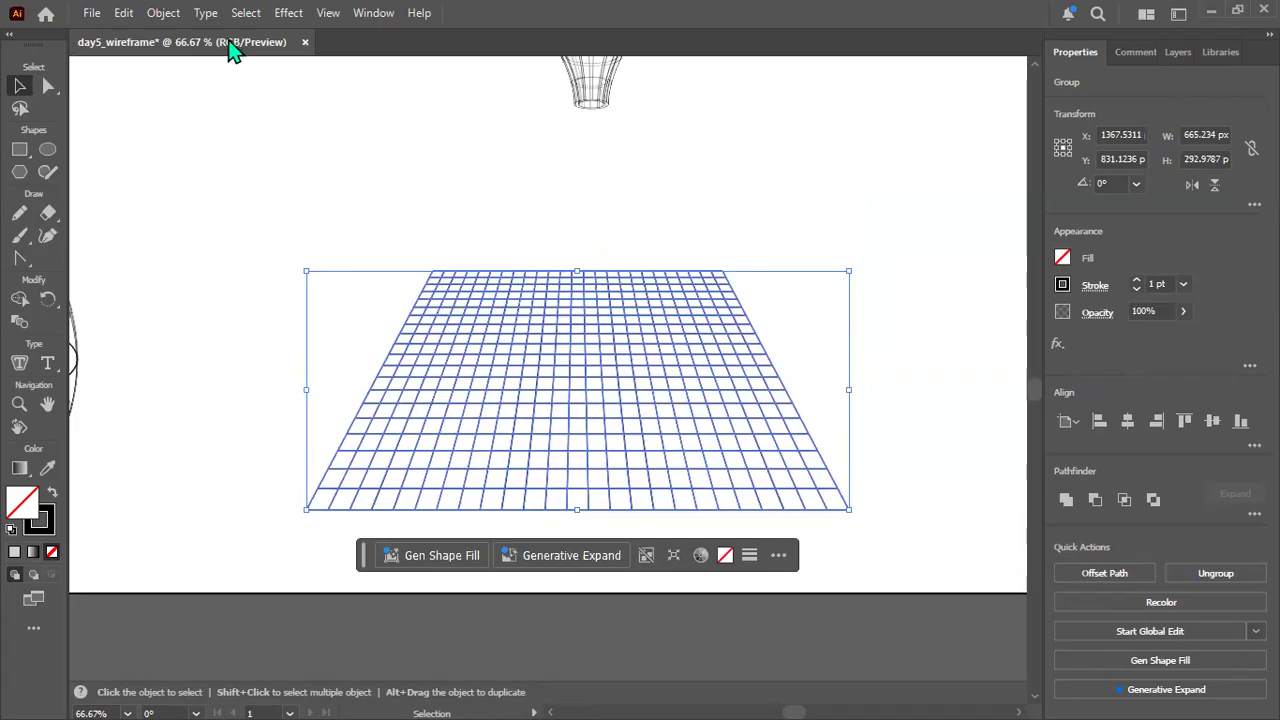
# Apply an envelope mesh with 4 rows and 6 columns to the perspective grid.
pyautogui.click(170, 20)
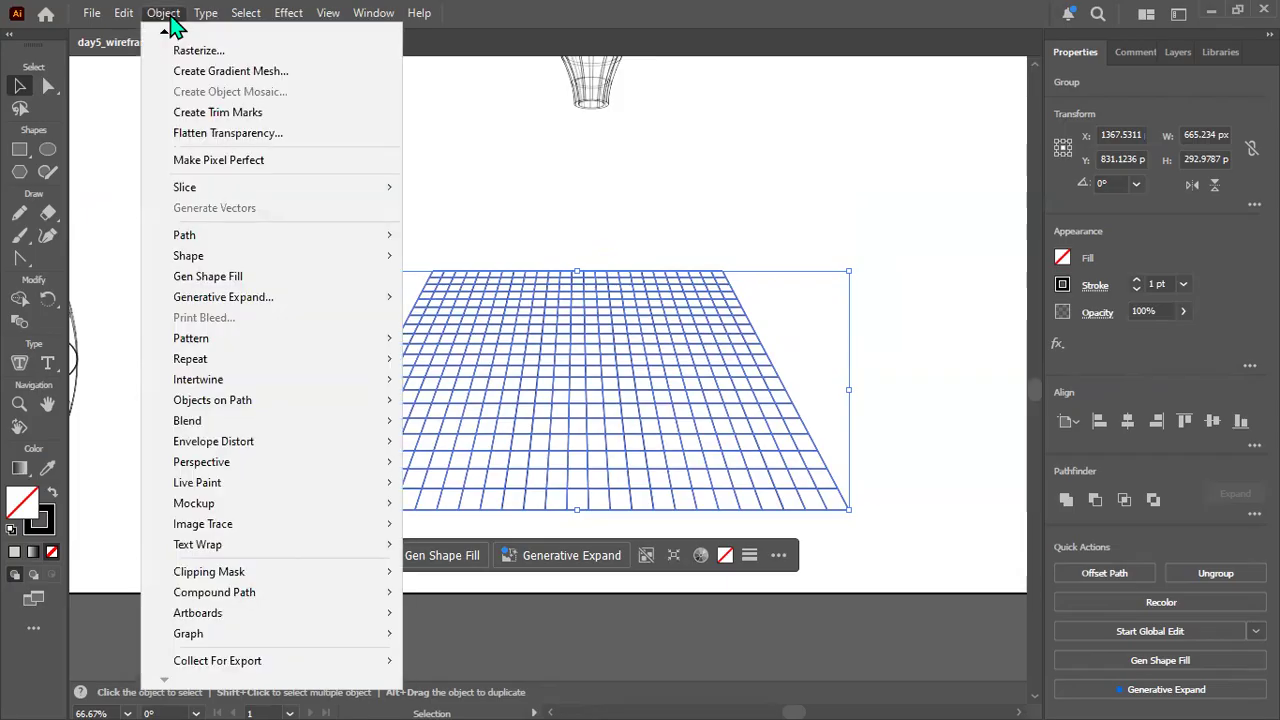
pyautogui.moveTo(330, 457)
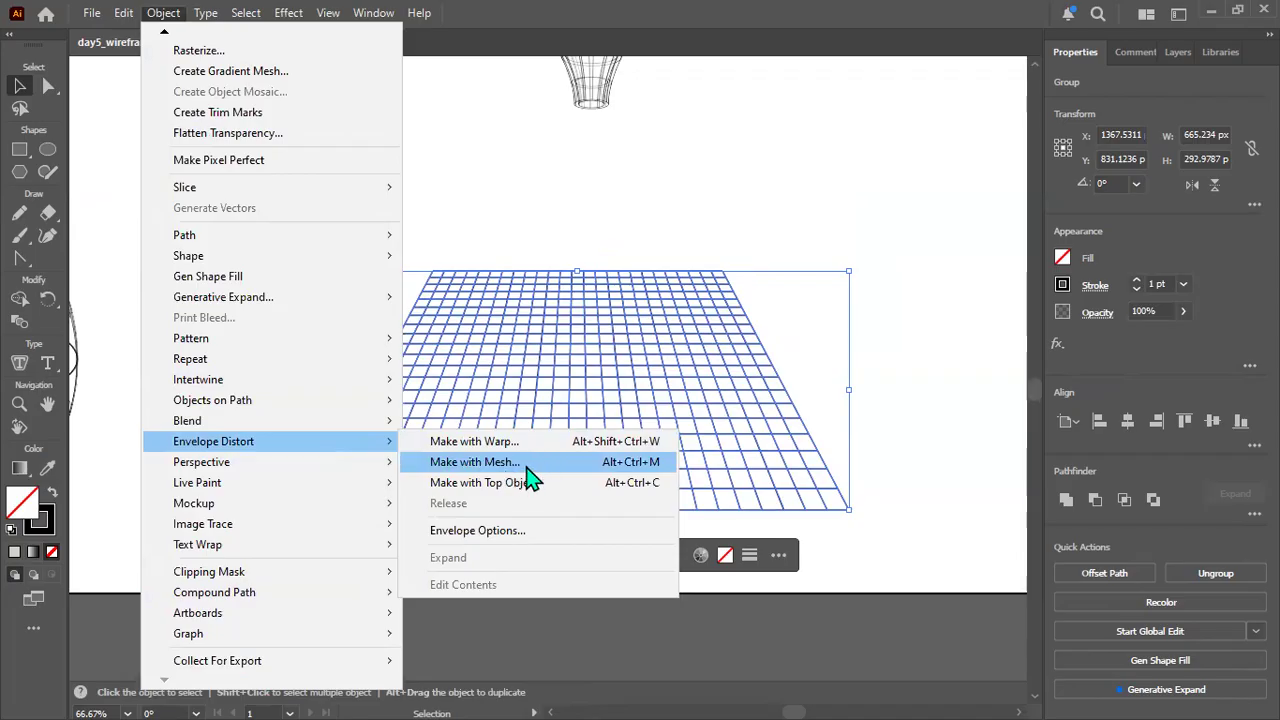
pyautogui.click(484, 468)
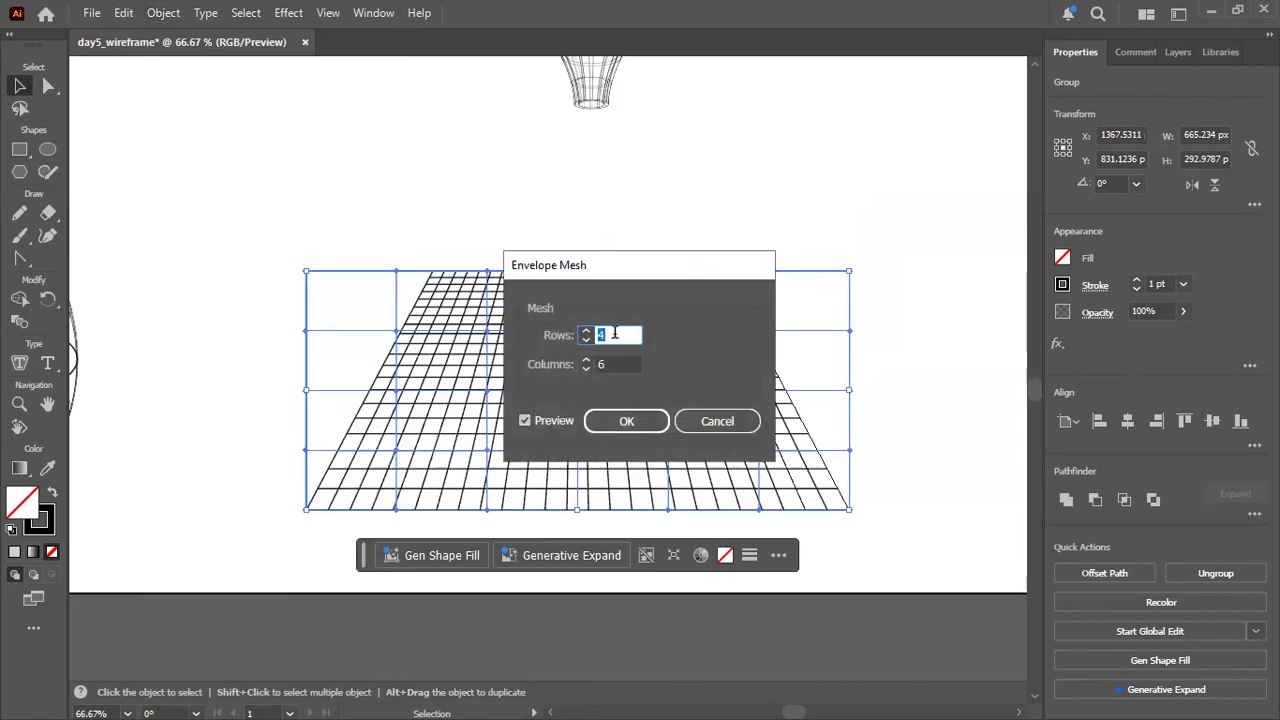
pyautogui.click(636, 430)
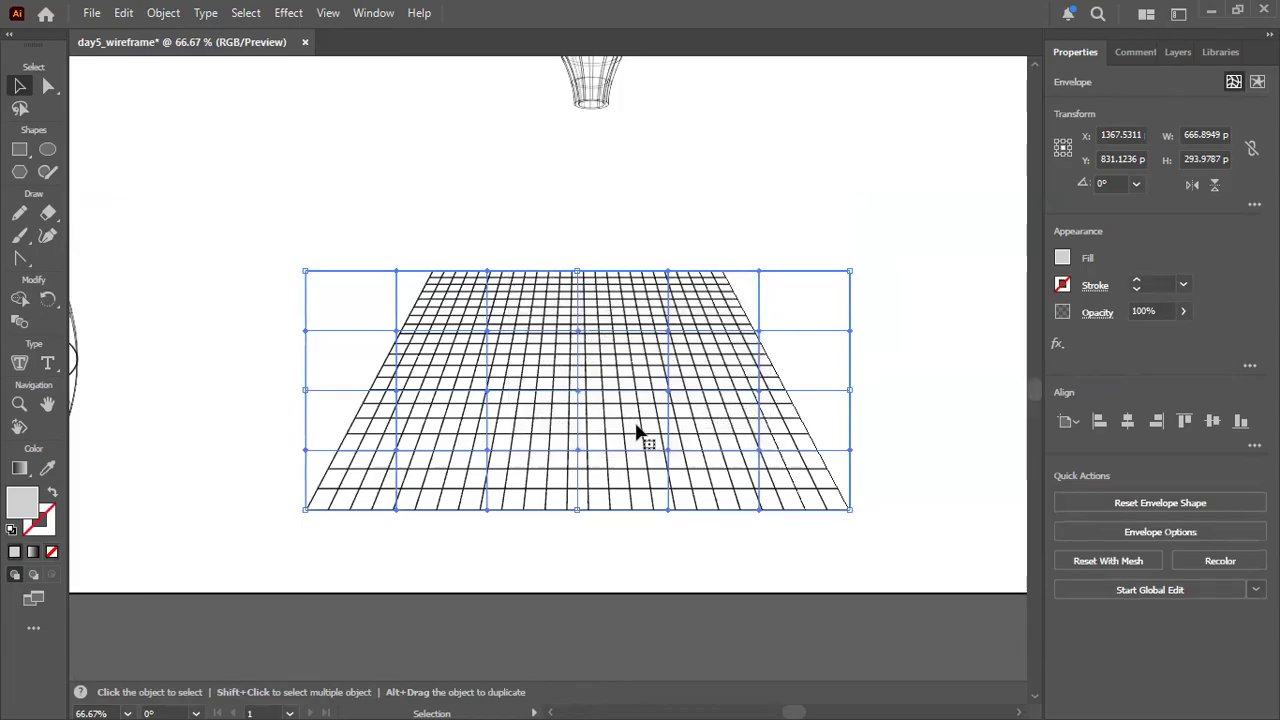
# Try to reshape the envelope by directly moving single mesh points in its upper interior row.
pyautogui.click(47, 87)
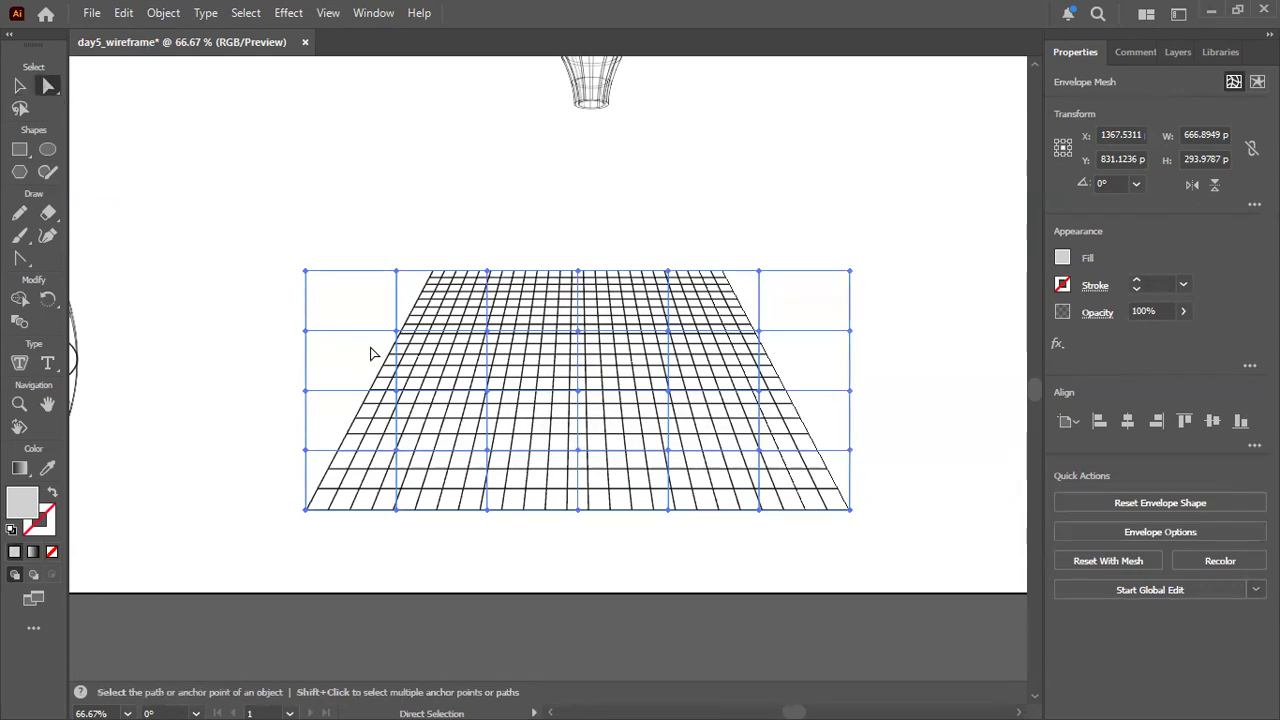
pyautogui.click(487, 332)
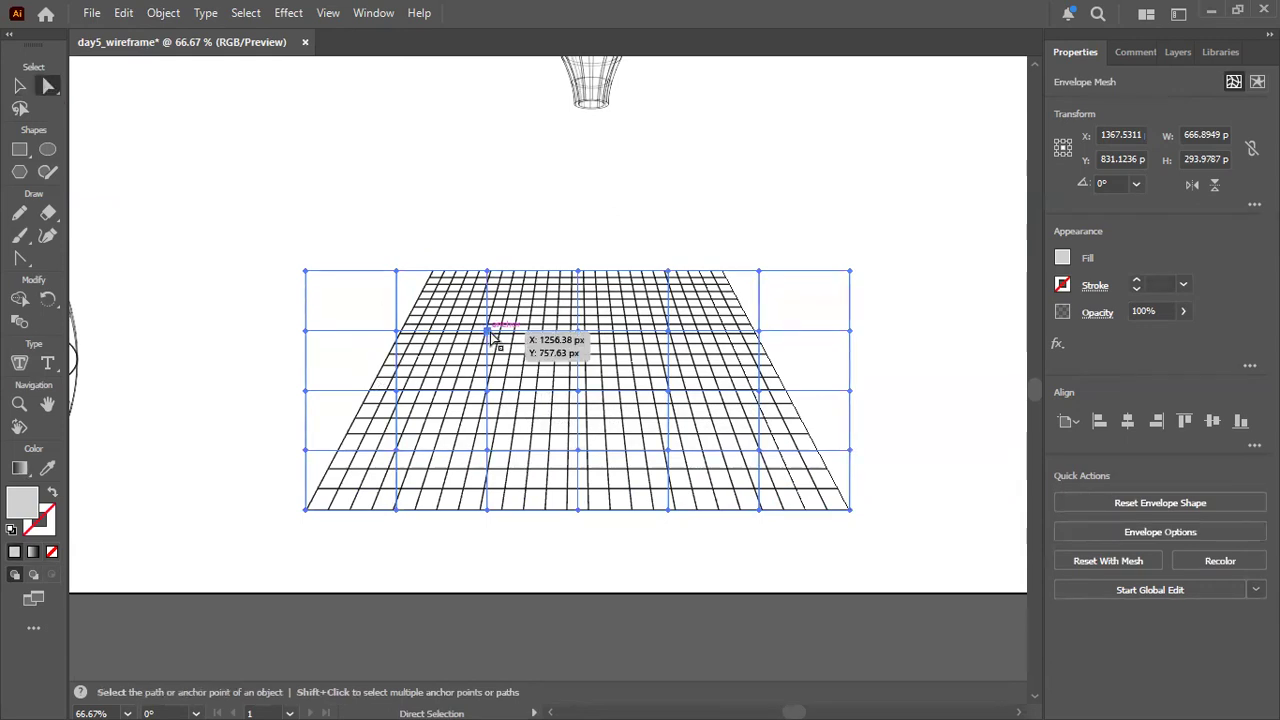
pyautogui.moveTo(488, 334)
pyautogui.mouseDown()
pyautogui.moveTo(490, 356)
pyautogui.moveTo(500, 326)
pyautogui.mouseUp()
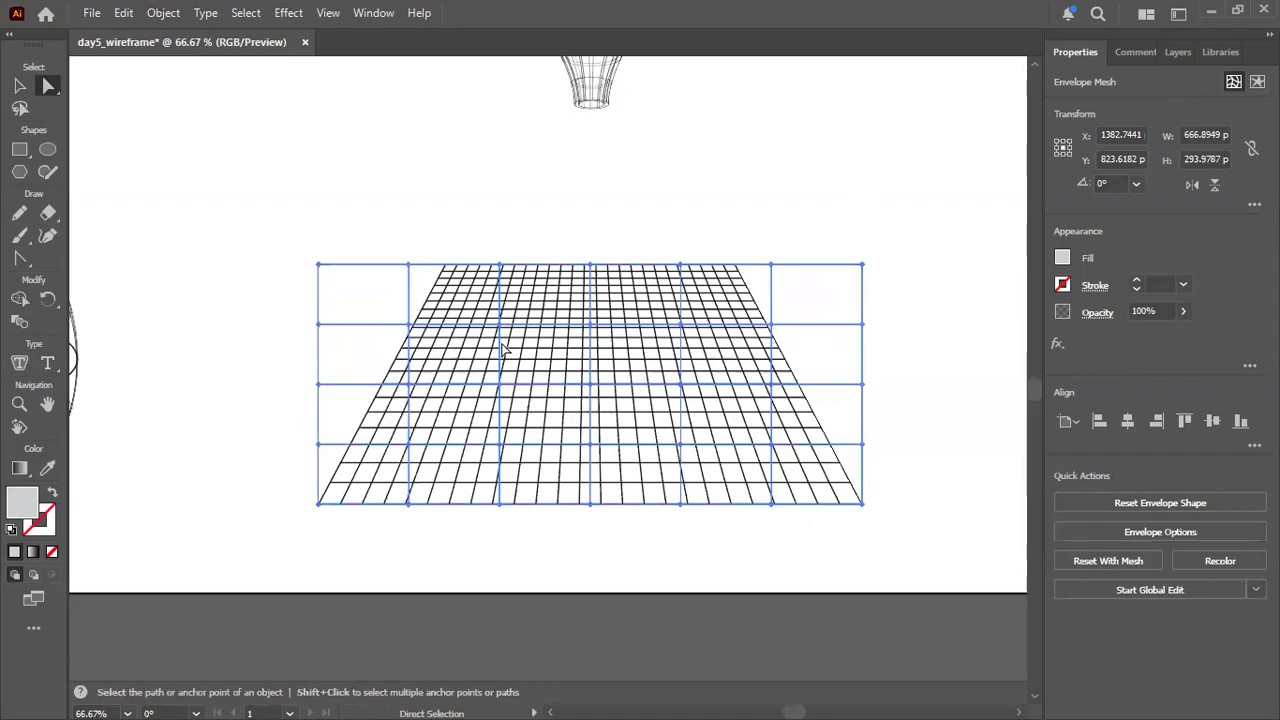
pyautogui.moveTo(499, 324); pyautogui.dragTo(499, 297)
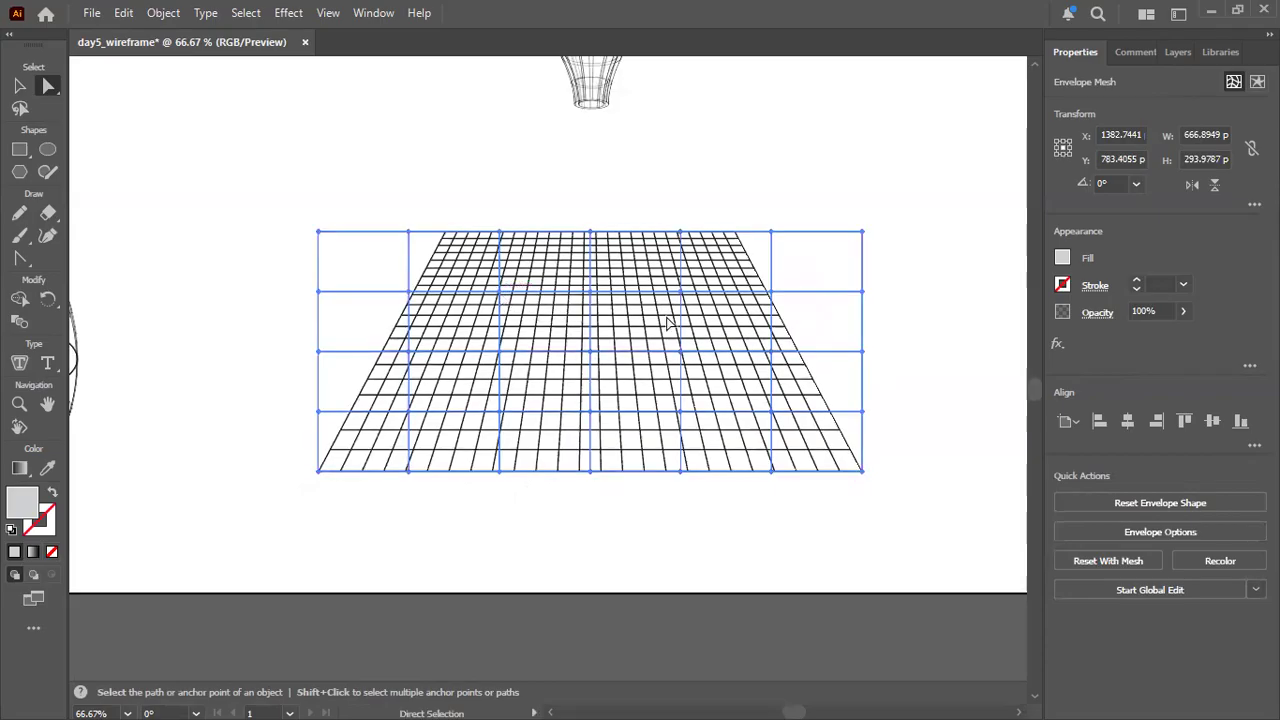
pyautogui.moveTo(683, 294)
pyautogui.mouseDown()
pyautogui.moveTo(680, 272)
pyautogui.moveTo(683, 296)
pyautogui.mouseUp()
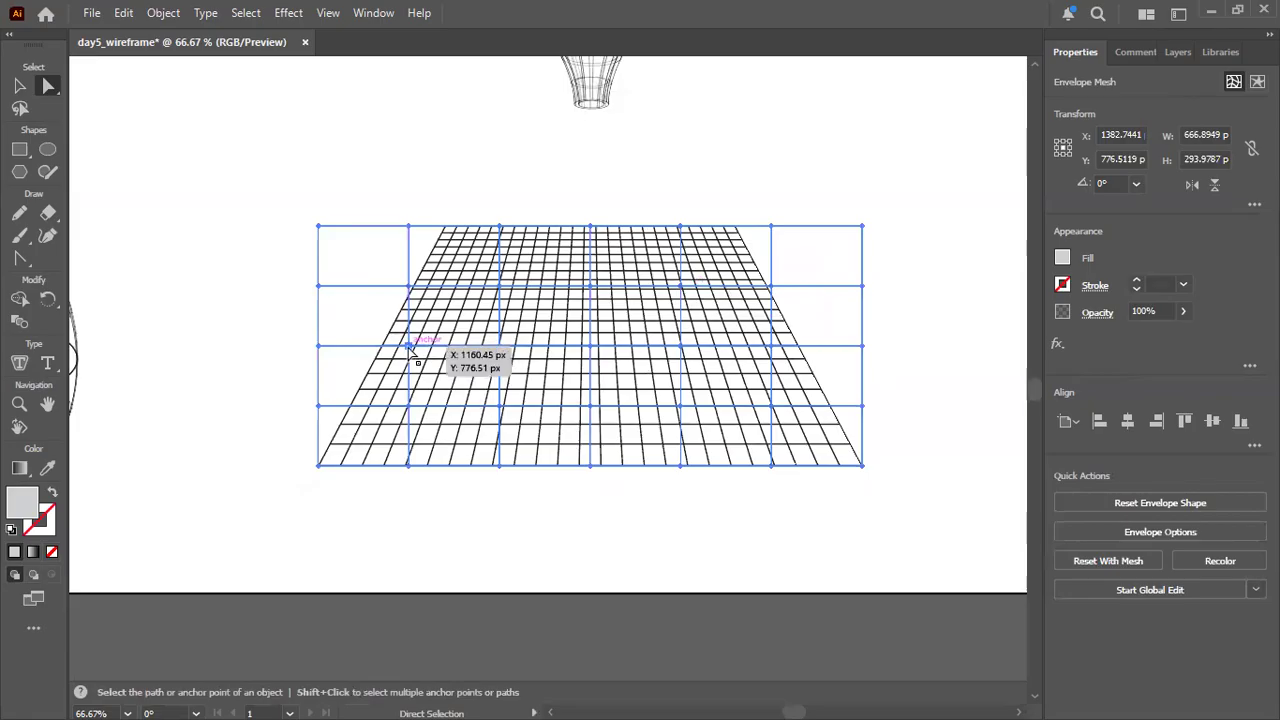
# Try again to move individual mesh points in the envelope's upper and middle rows, on both sides of its centre.
pyautogui.moveTo(505, 350)
pyautogui.mouseDown()
pyautogui.moveTo(500, 337)
pyautogui.moveTo(500, 349)
pyautogui.mouseUp()
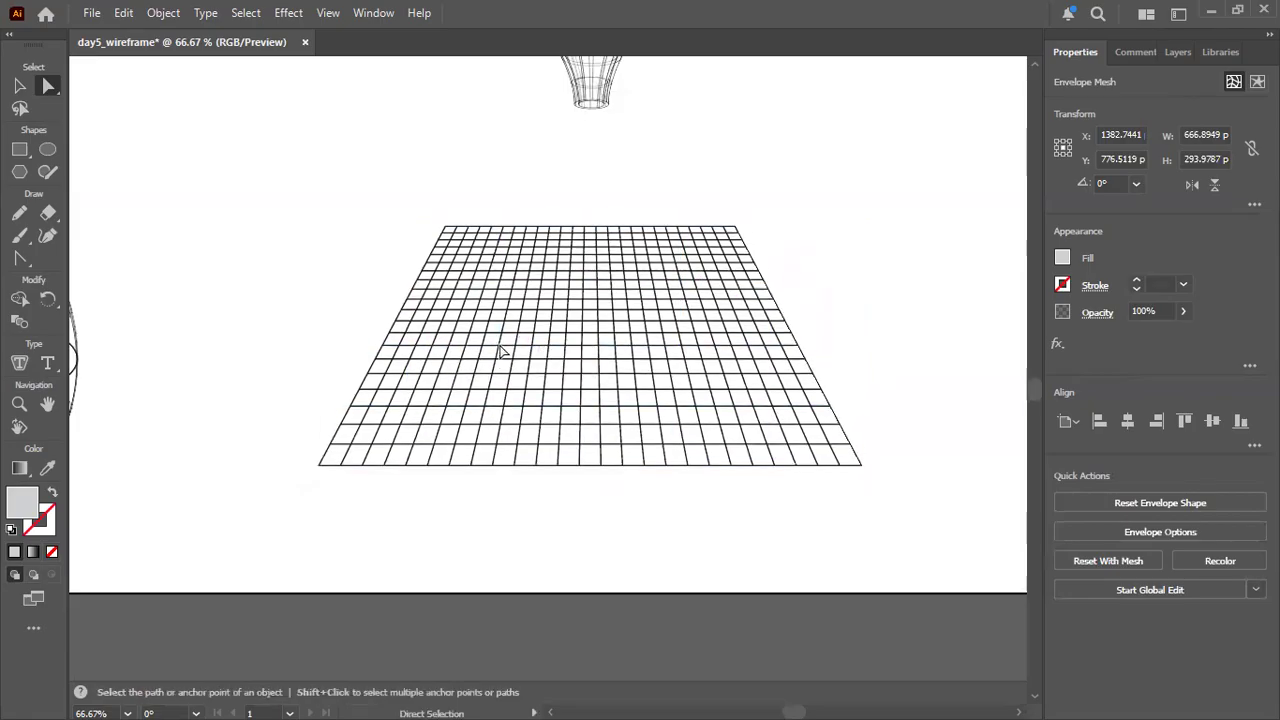
pyautogui.moveTo(500, 285); pyautogui.dragTo(510, 291)
pyautogui.moveTo(681, 295); pyautogui.dragTo(686, 298)
pyautogui.moveTo(694, 358); pyautogui.dragTo(682, 375)
pyautogui.moveTo(771, 360); pyautogui.dragTo(770, 351)
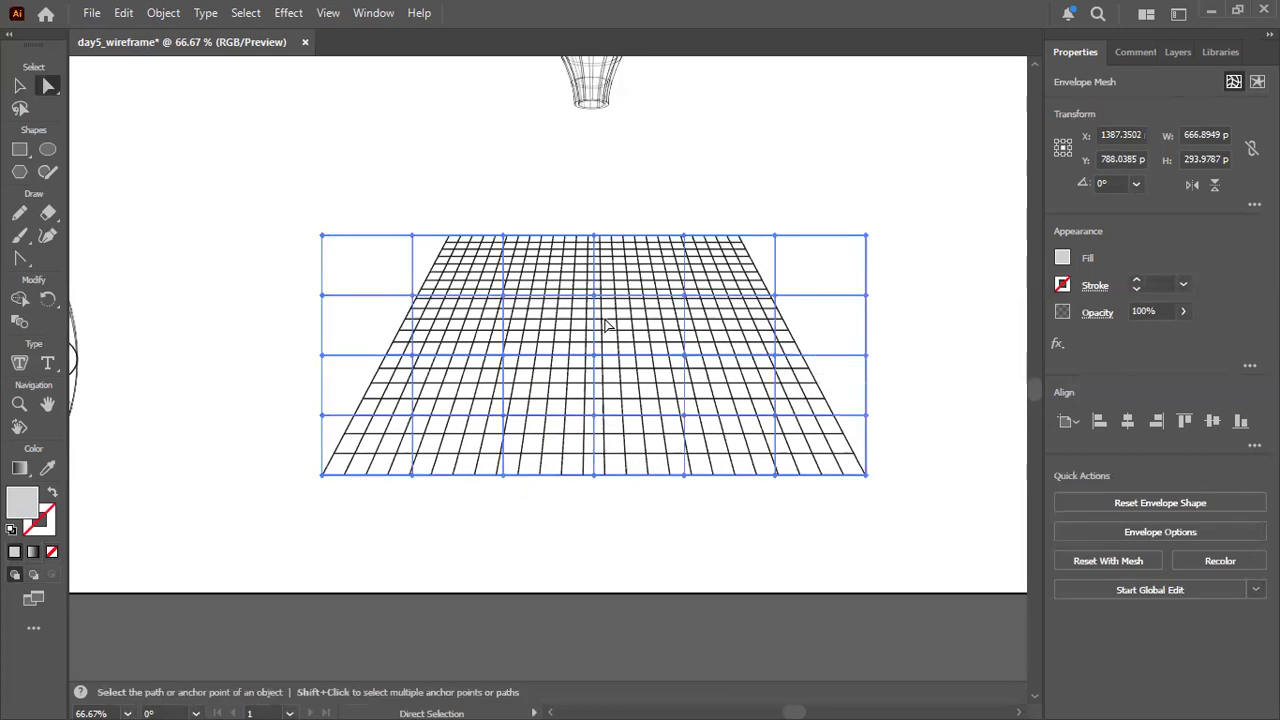
pyautogui.moveTo(686, 298); pyautogui.dragTo(686, 304)
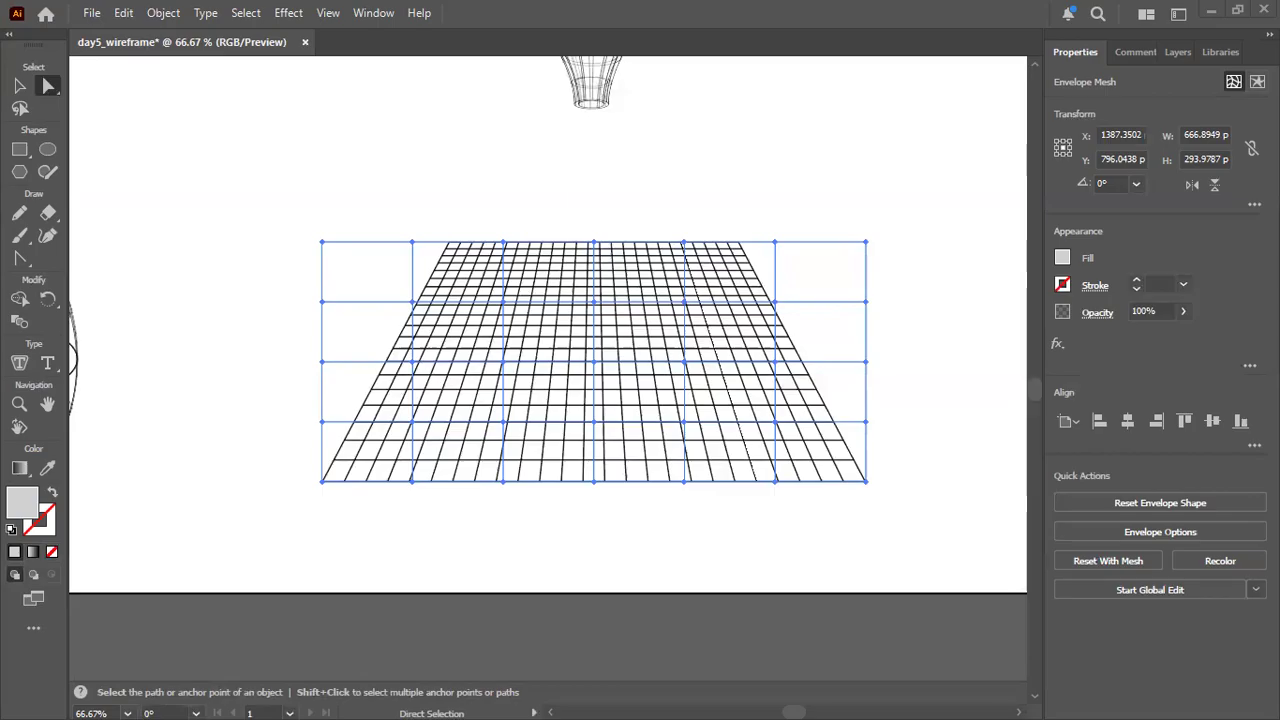
pyautogui.click(503, 305)
pyautogui.moveTo(504, 309)
pyautogui.mouseDown()
pyautogui.moveTo(517, 293)
pyautogui.moveTo(500, 306)
pyautogui.mouseUp()
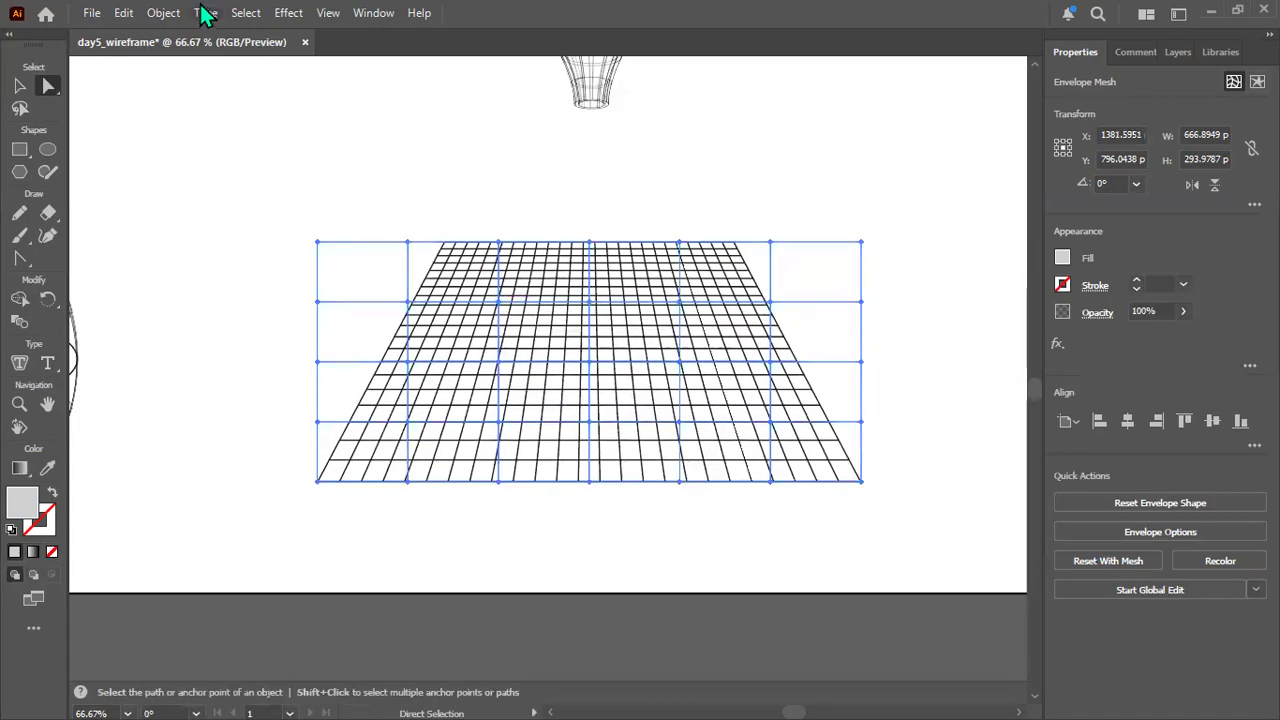
# Reset the envelope with a mesh of 4 rows and 6 columns, with Maintain Envelope Shape turned off.
pyautogui.click(161, 18)
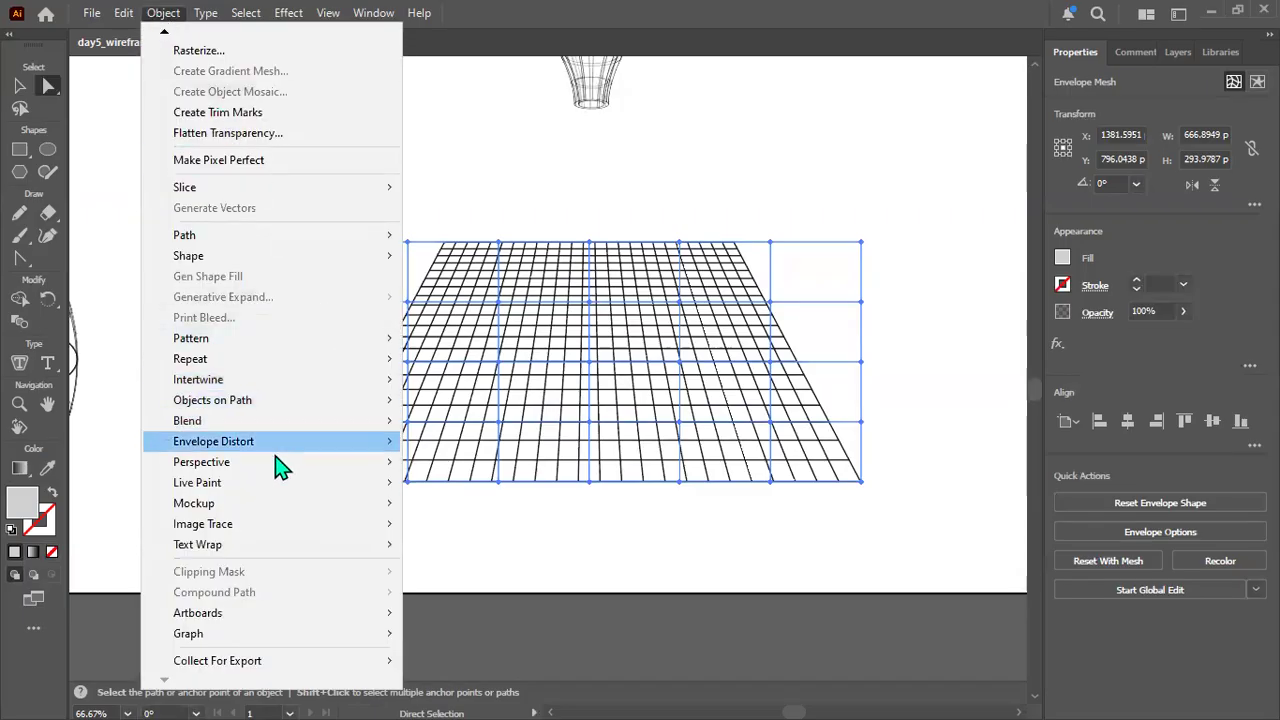
pyautogui.moveTo(310, 455)
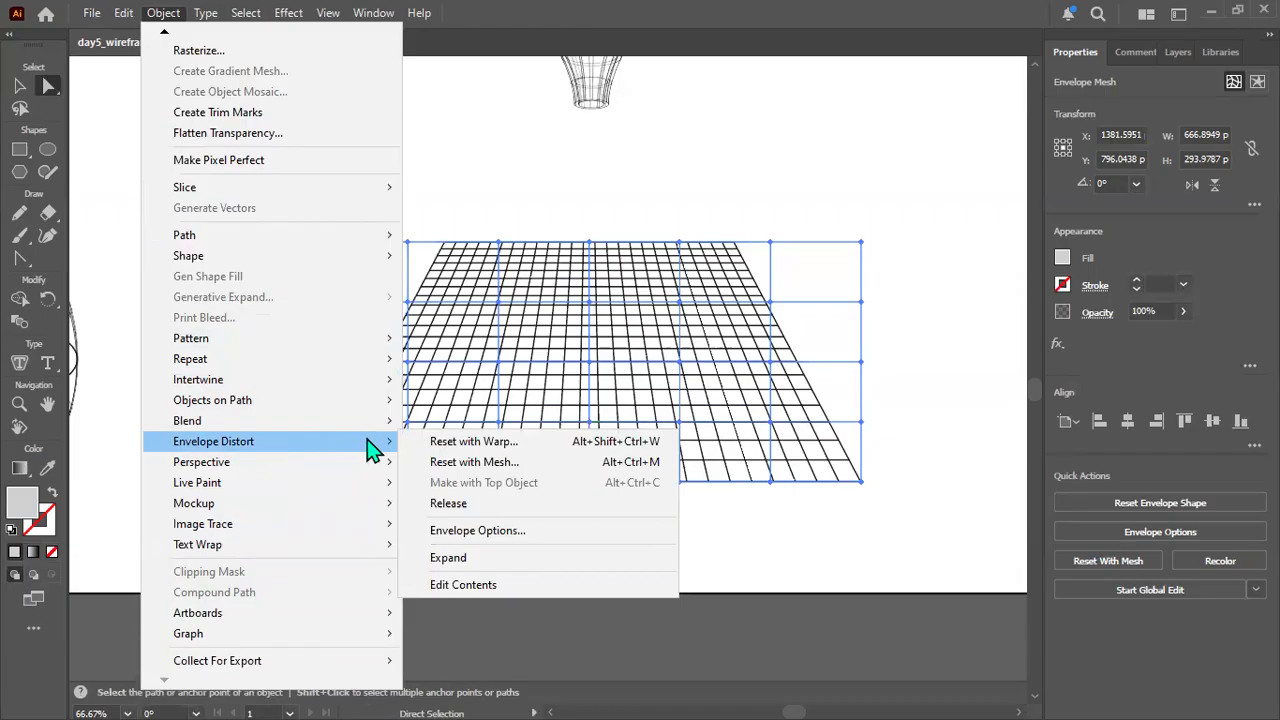
pyautogui.click(500, 462)
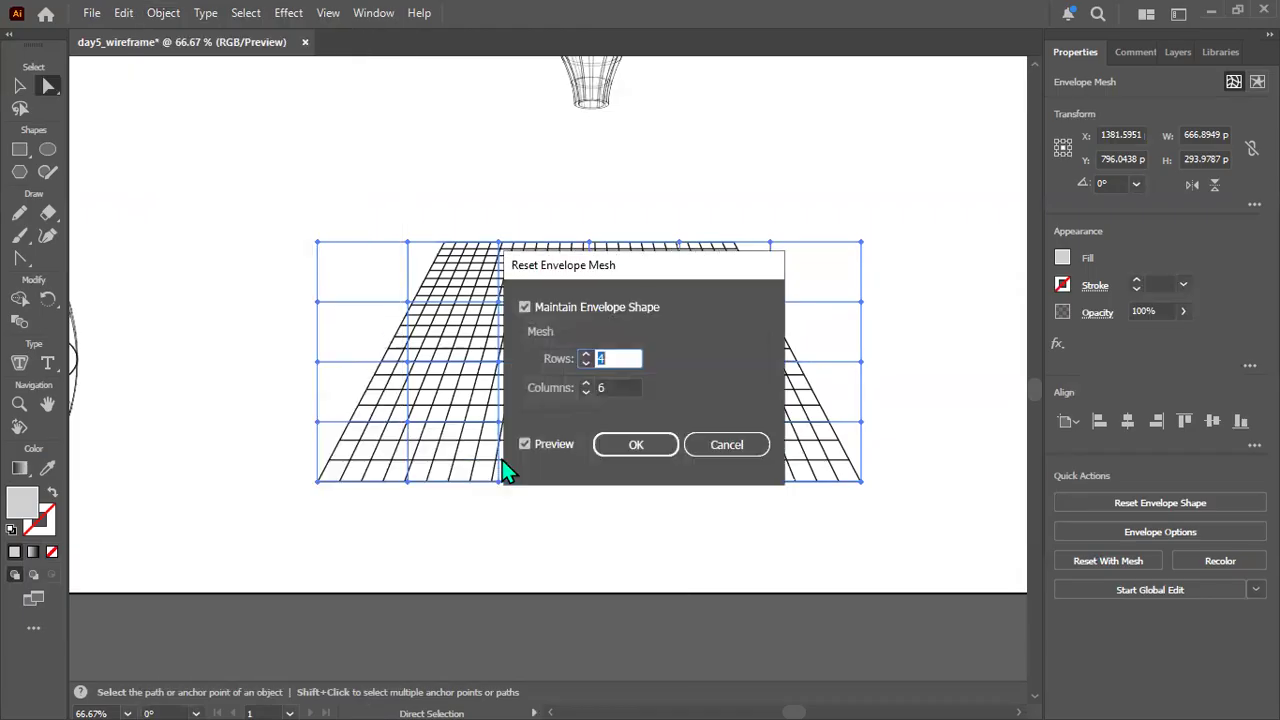
pyautogui.click(566, 309)
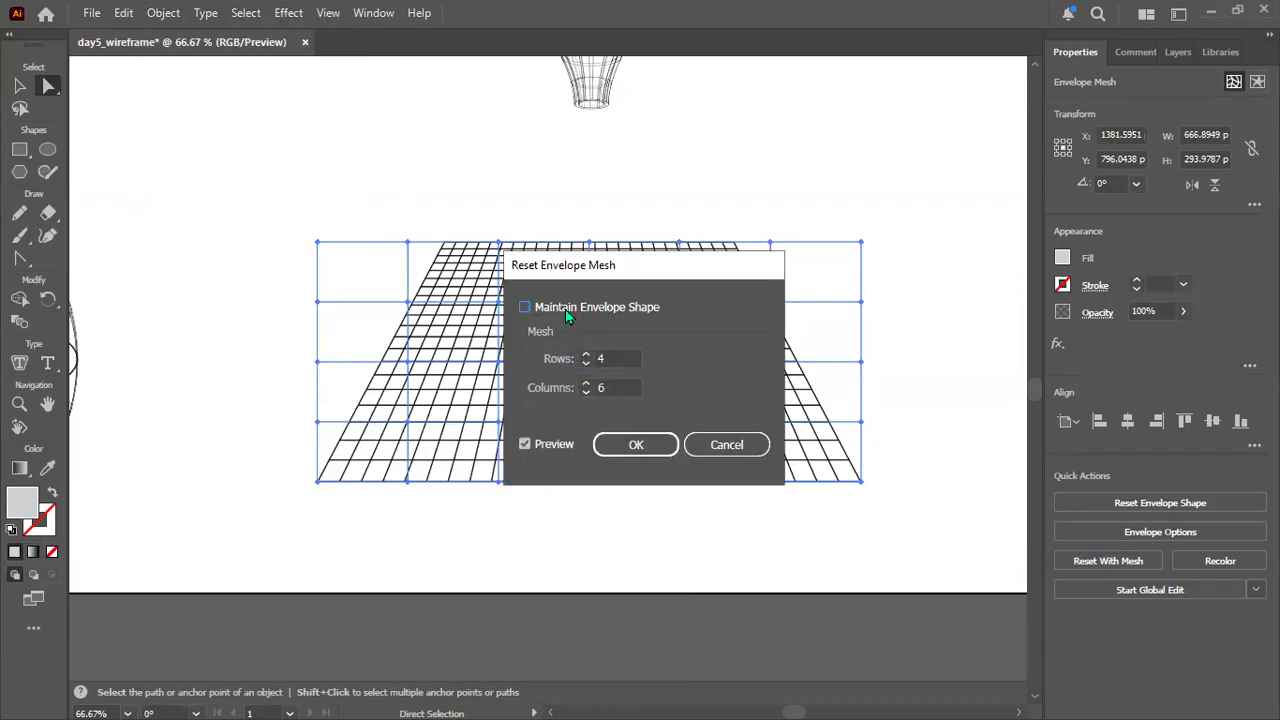
pyautogui.click(640, 444)
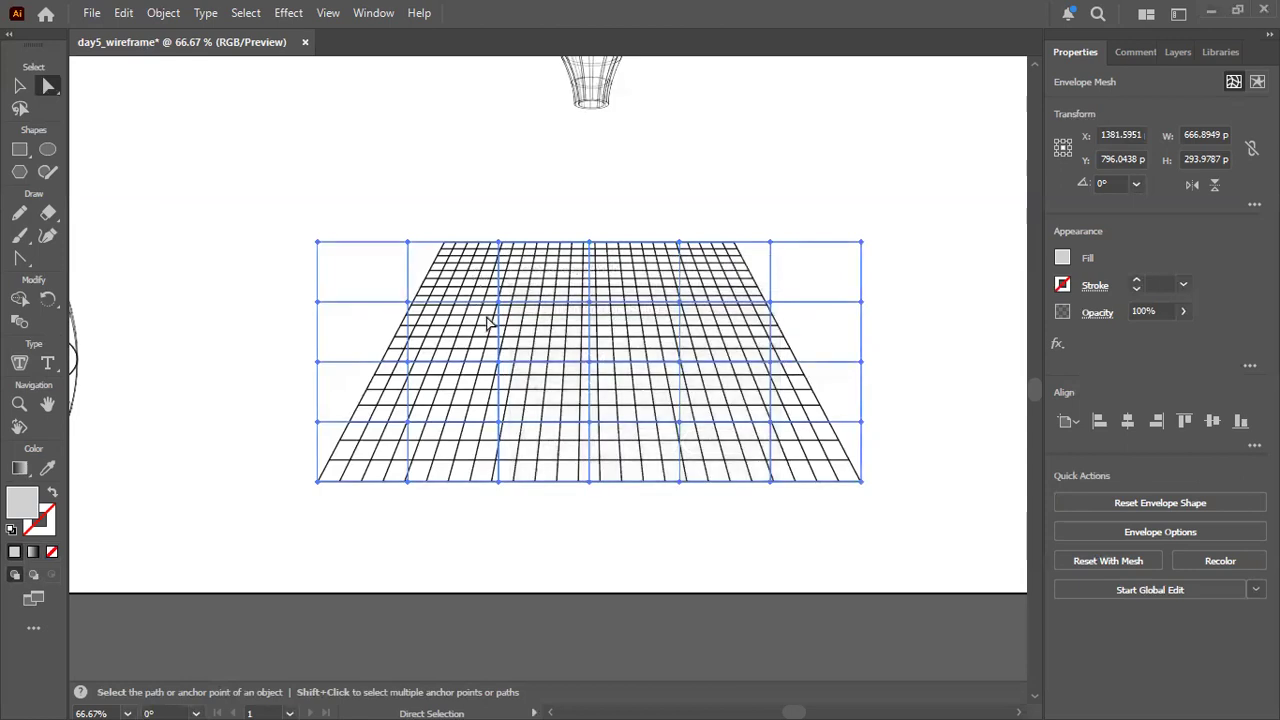
# Try to move single points of the reset mesh near its top edge and interior, undoing one of the moves.
pyautogui.moveTo(500, 303); pyautogui.dragTo(507, 305)
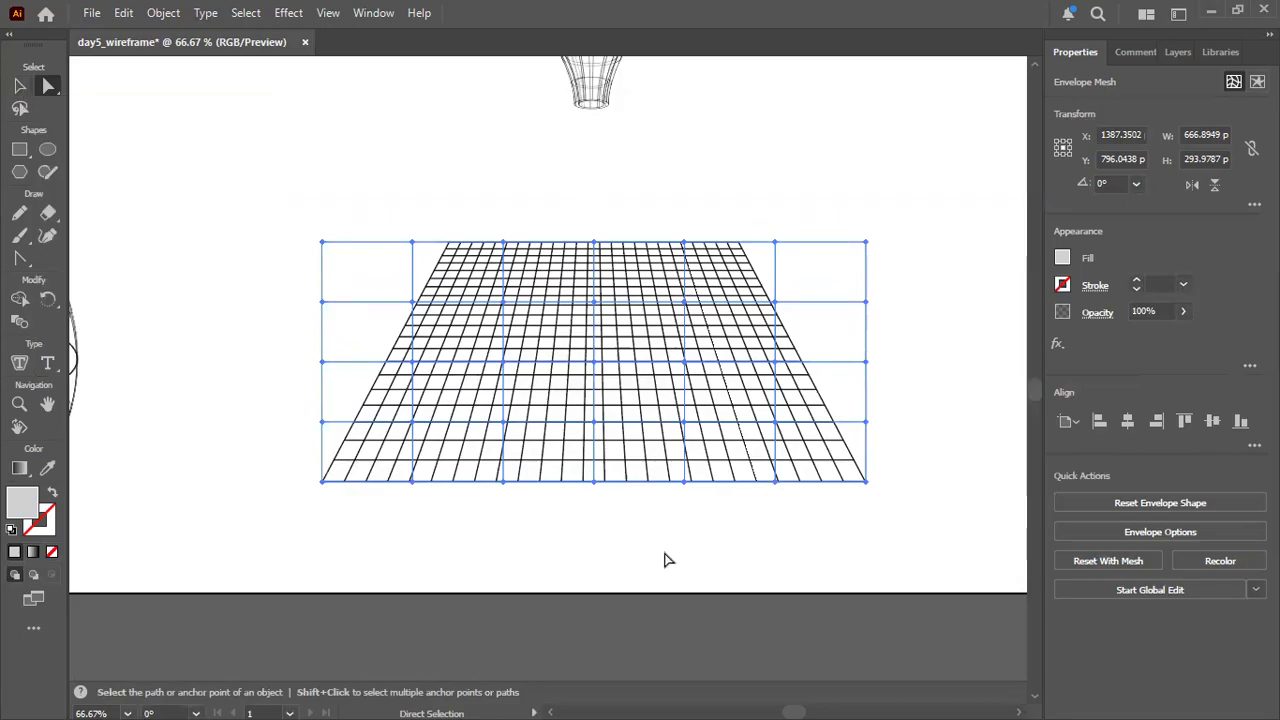
pyautogui.moveTo(686, 311); pyautogui.dragTo(680, 308)
pyautogui.moveTo(679, 243); pyautogui.dragTo(680, 227)
pyautogui.hotkey('ctrl', 'z')
pyautogui.moveTo(688, 302); pyautogui.dragTo(694, 342)
pyautogui.moveTo(720, 394); pyautogui.dragTo(695, 408)
pyautogui.moveTo(737, 450); pyautogui.dragTo(737, 440)
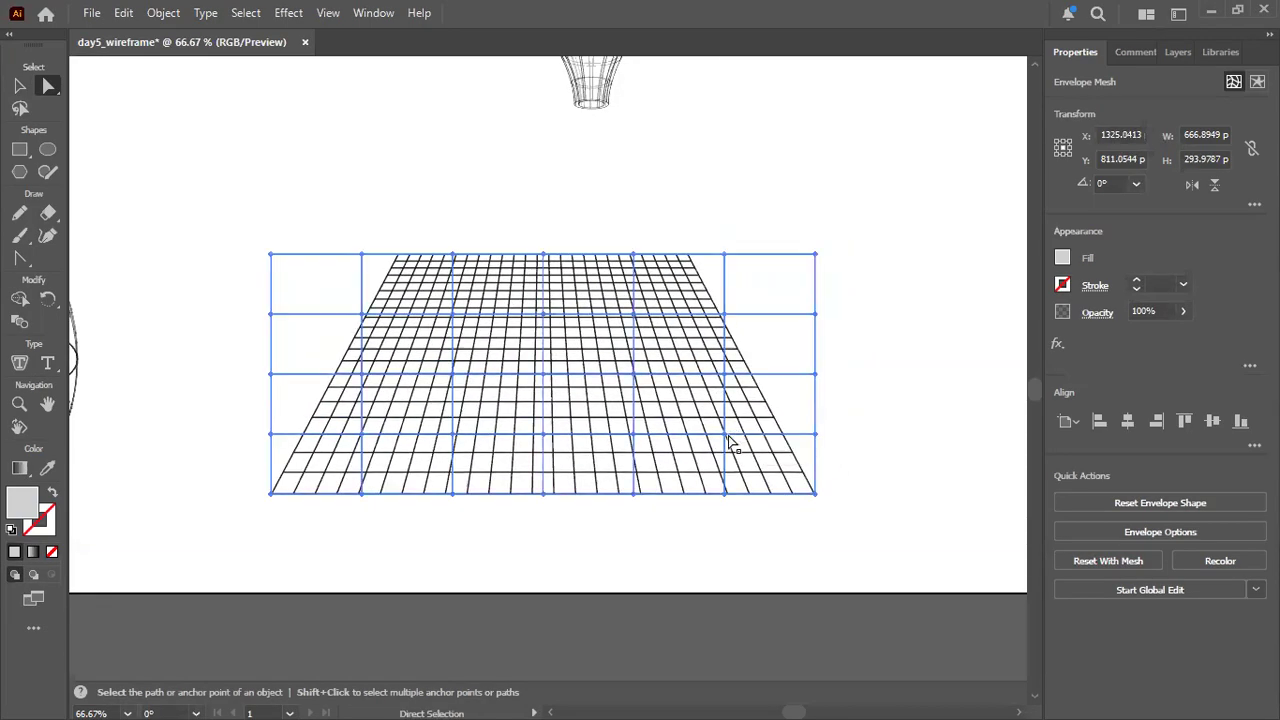
# Try to move single mesh points in the envelope's lower and upper interior rows, on both sides of its centre.
pyautogui.rightClick(736, 420)
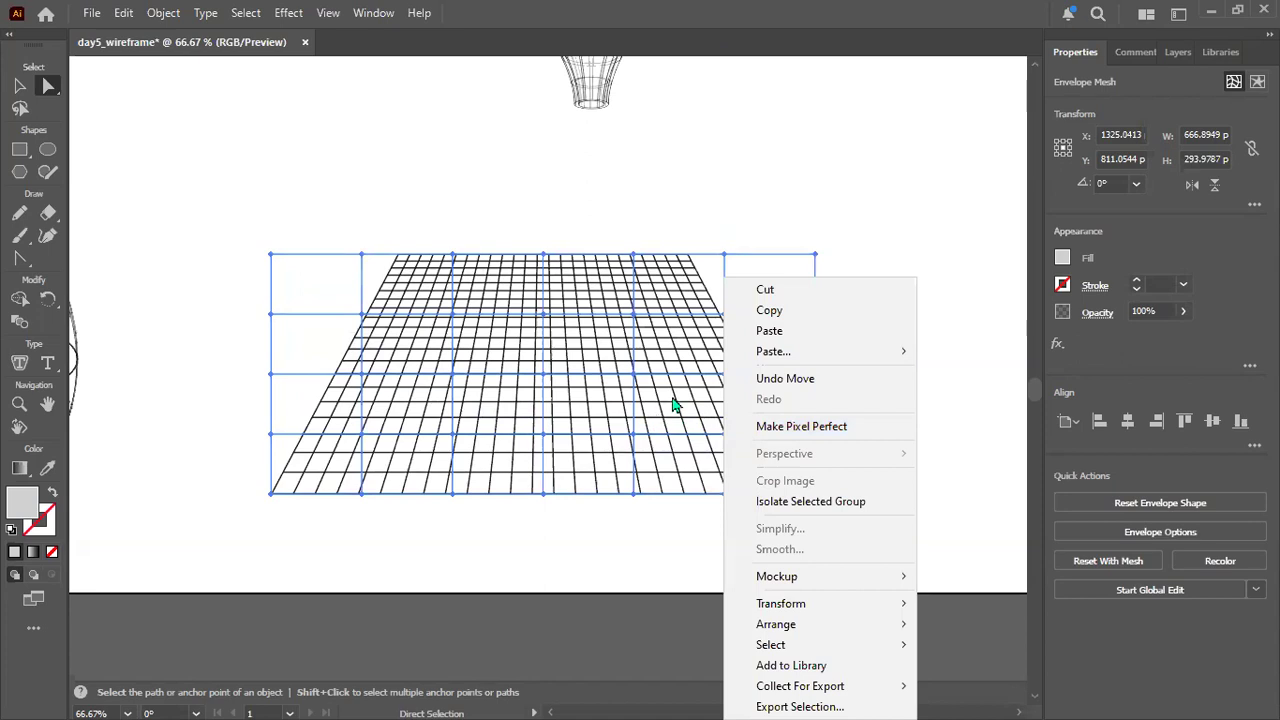
pyautogui.rightClick(700, 380)
pyautogui.click(625, 413)
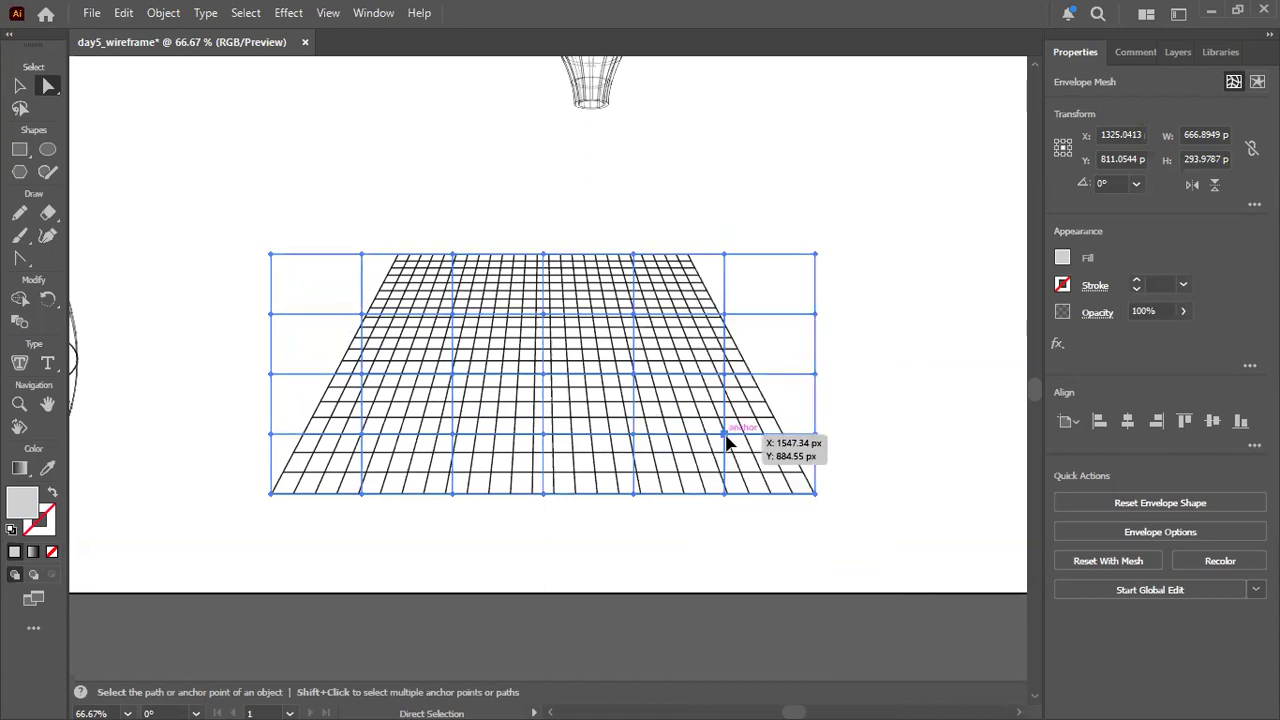
pyautogui.moveTo(724, 434); pyautogui.dragTo(754, 416)
pyautogui.moveTo(574, 428); pyautogui.dragTo(580, 452)
pyautogui.moveTo(580, 382)
pyautogui.mouseDown()
pyautogui.moveTo(591, 346)
pyautogui.moveTo(596, 366)
pyautogui.mouseUp()
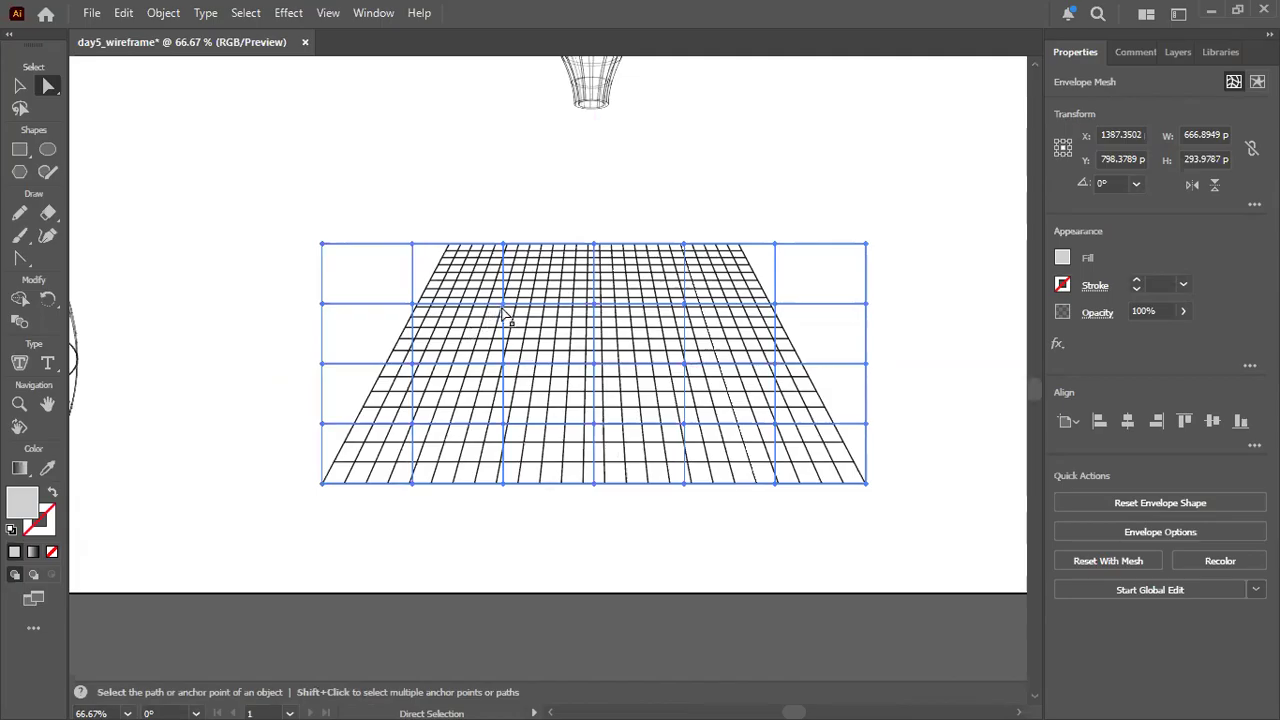
pyautogui.moveTo(503, 303)
pyautogui.mouseDown()
pyautogui.moveTo(486, 331)
pyautogui.moveTo(497, 308)
pyautogui.mouseUp()
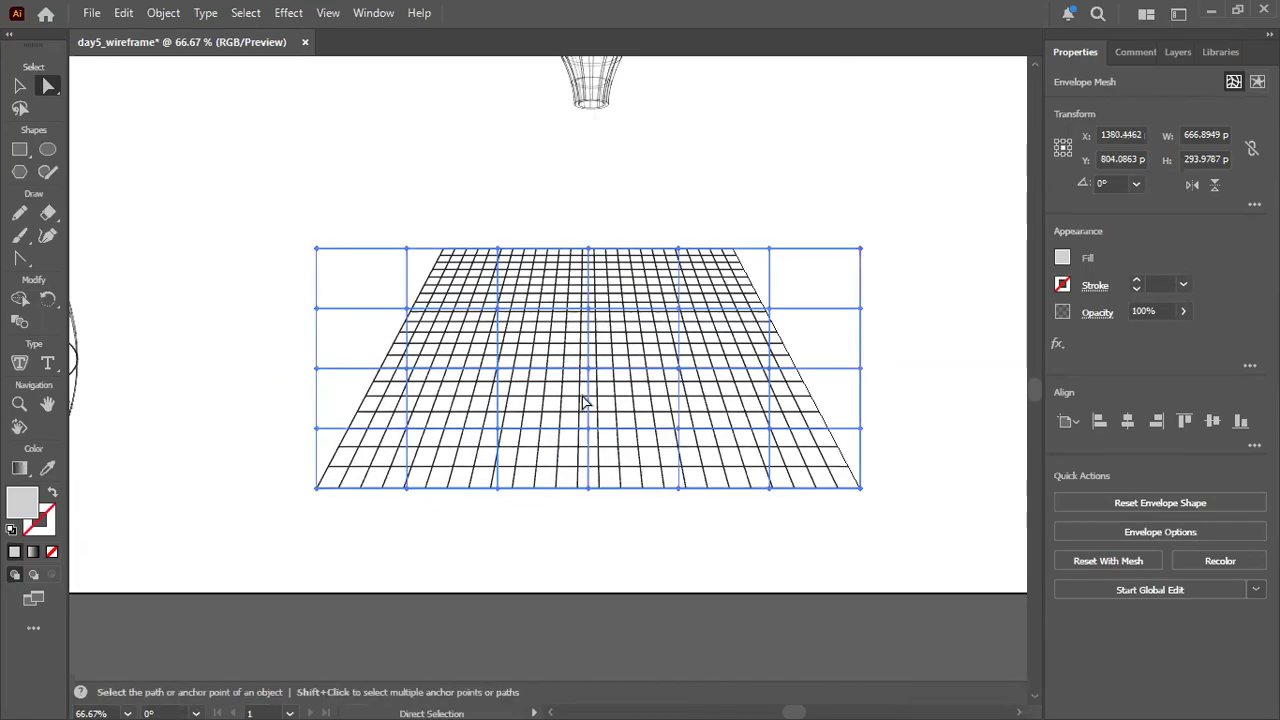
# Select individual interior mesh points of the envelope, ending with the upper interior row's point just left of centre.
pyautogui.click(497, 369)
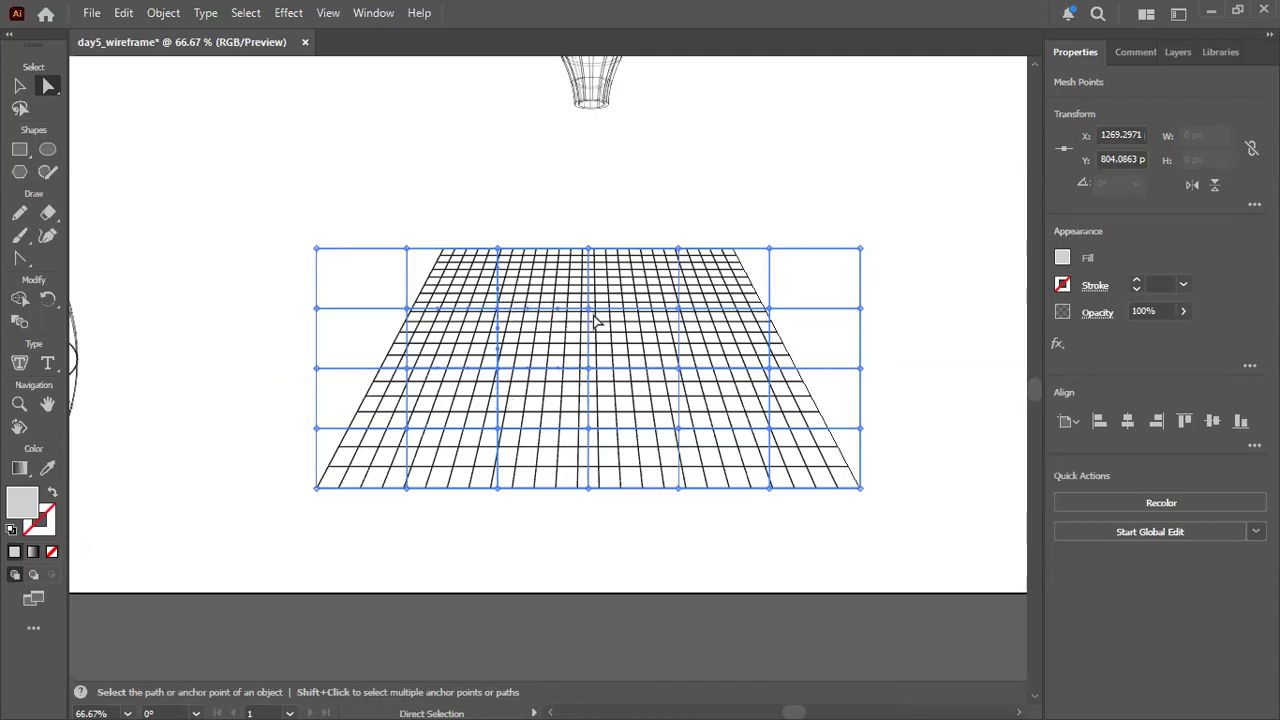
pyautogui.click(589, 429)
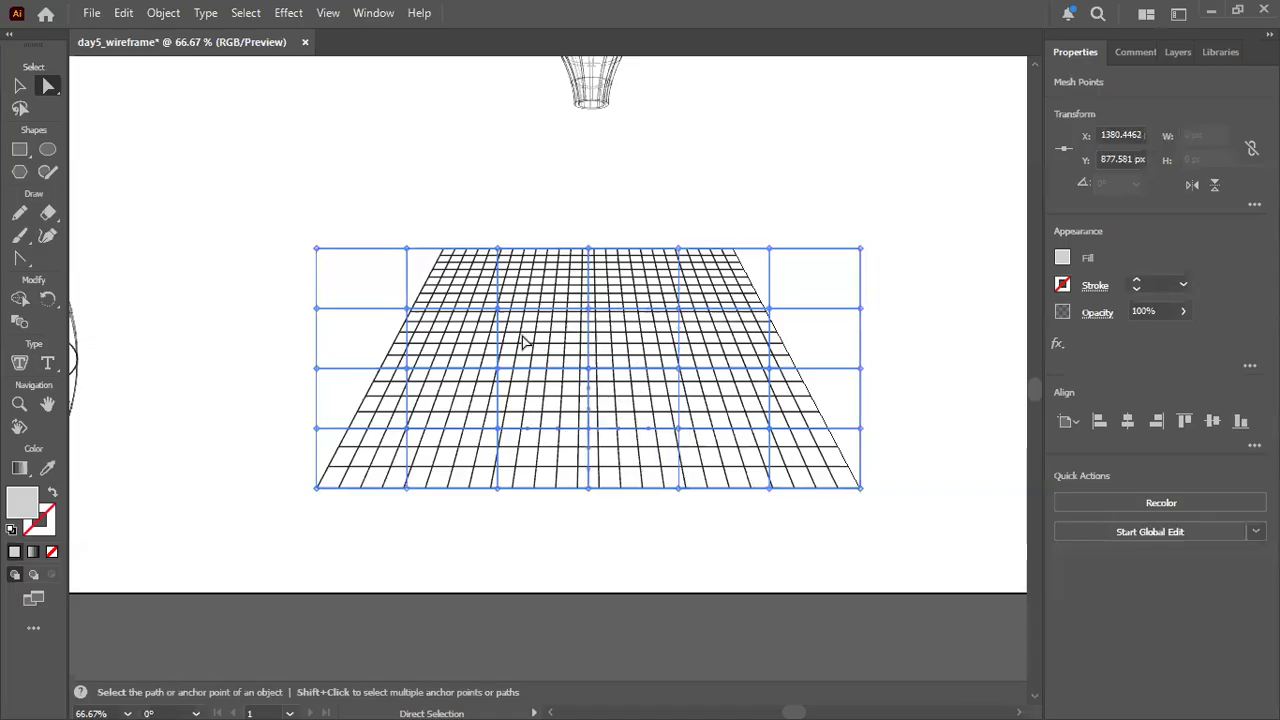
pyautogui.click(497, 308)
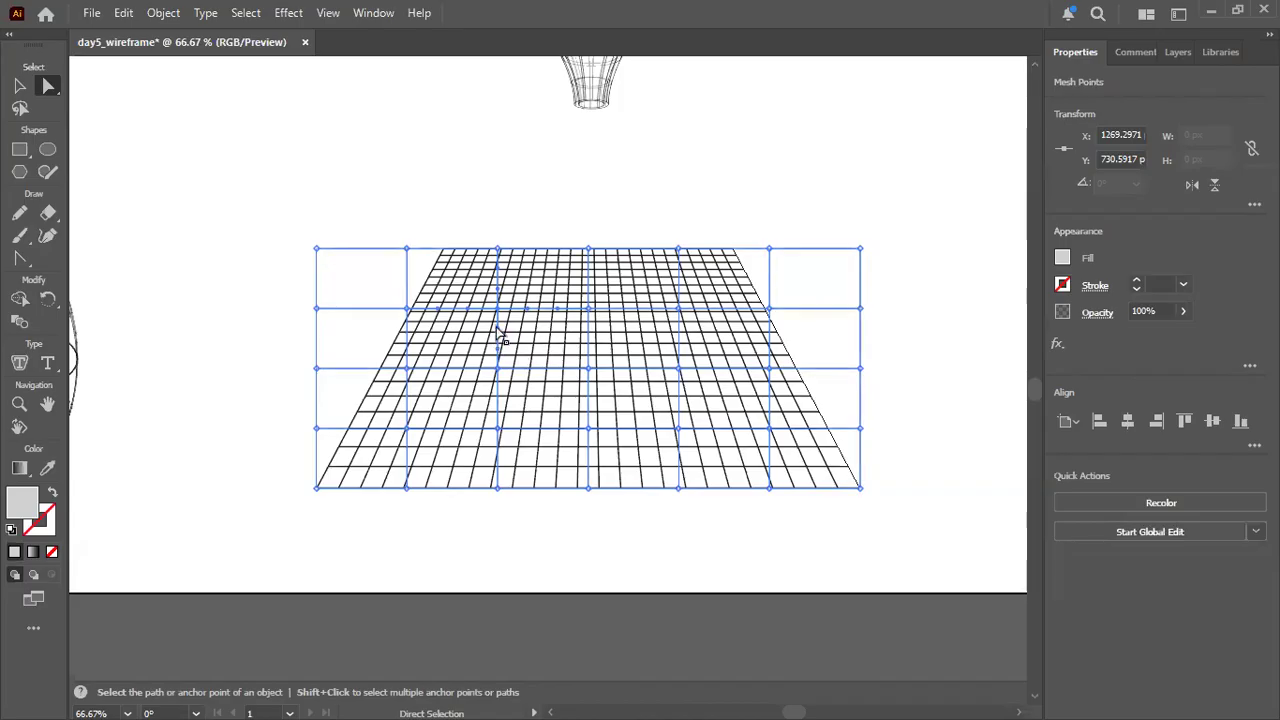
# Try to bend the upper interior mesh line near the envelope's left side, and undo that change.
pyautogui.scroll(2, 470, 318)
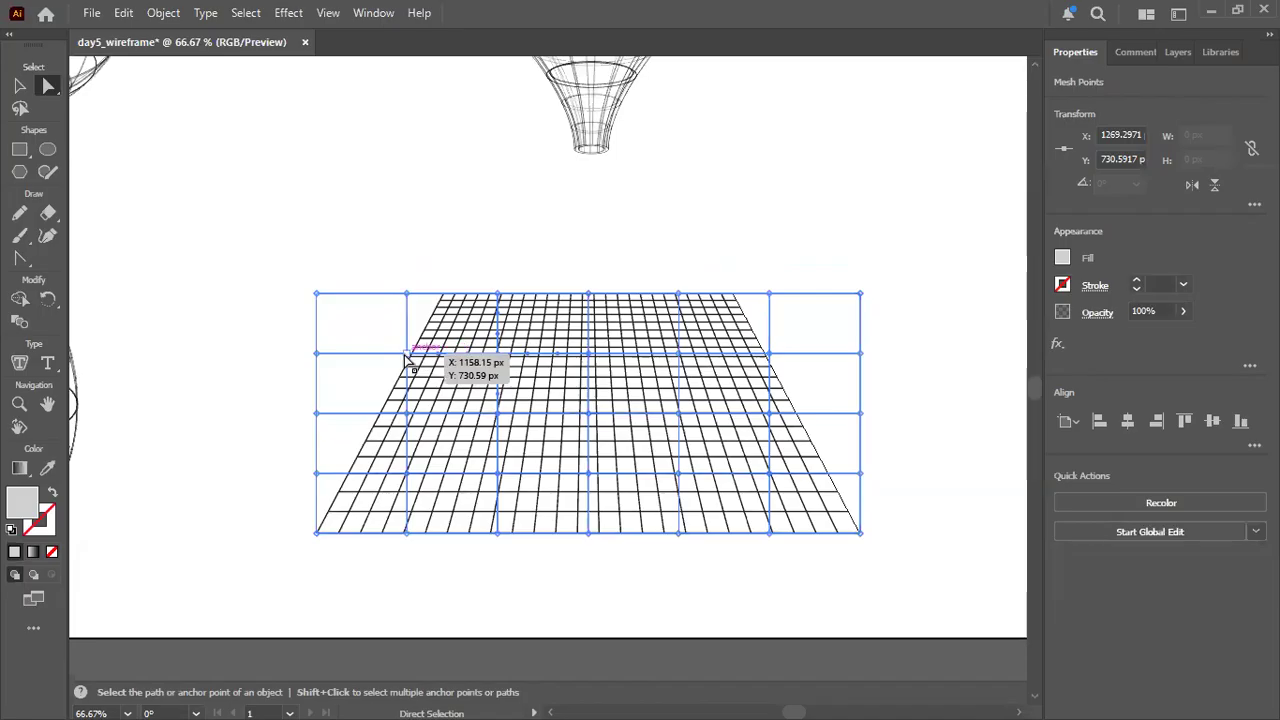
pyautogui.moveTo(440, 355); pyautogui.dragTo(458, 338)
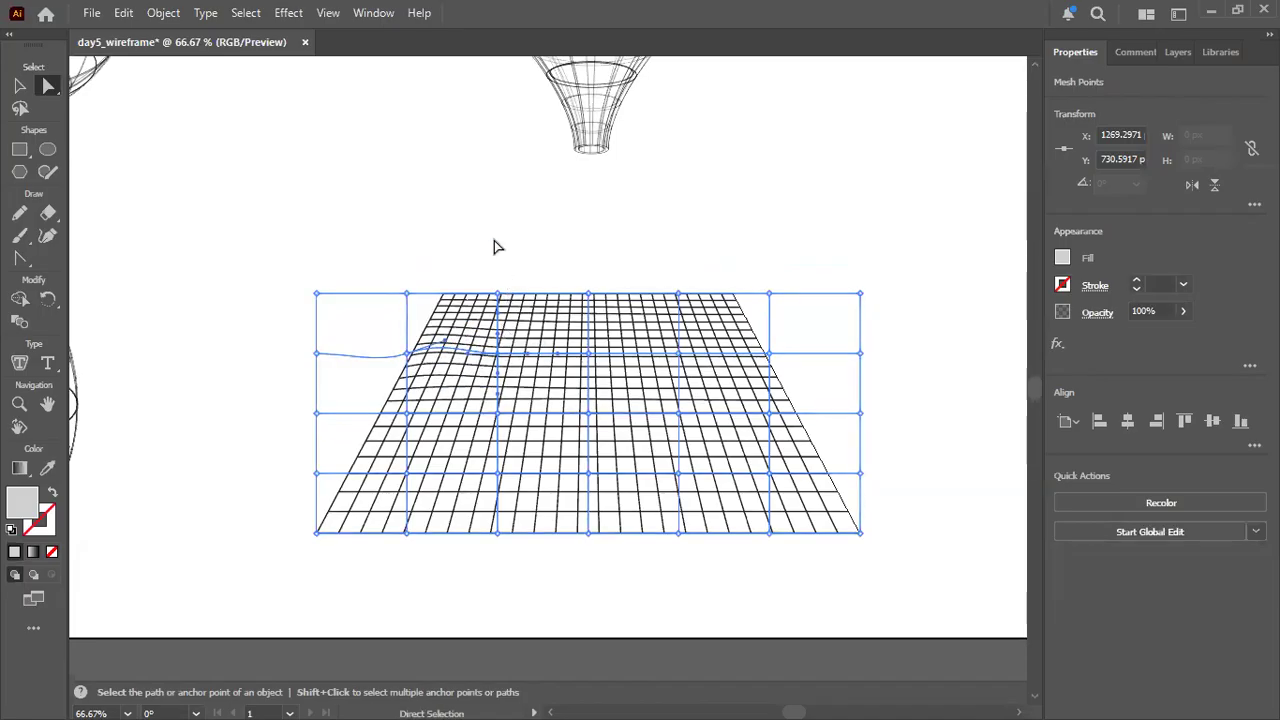
pyautogui.hotkey('ctrl', 'z')
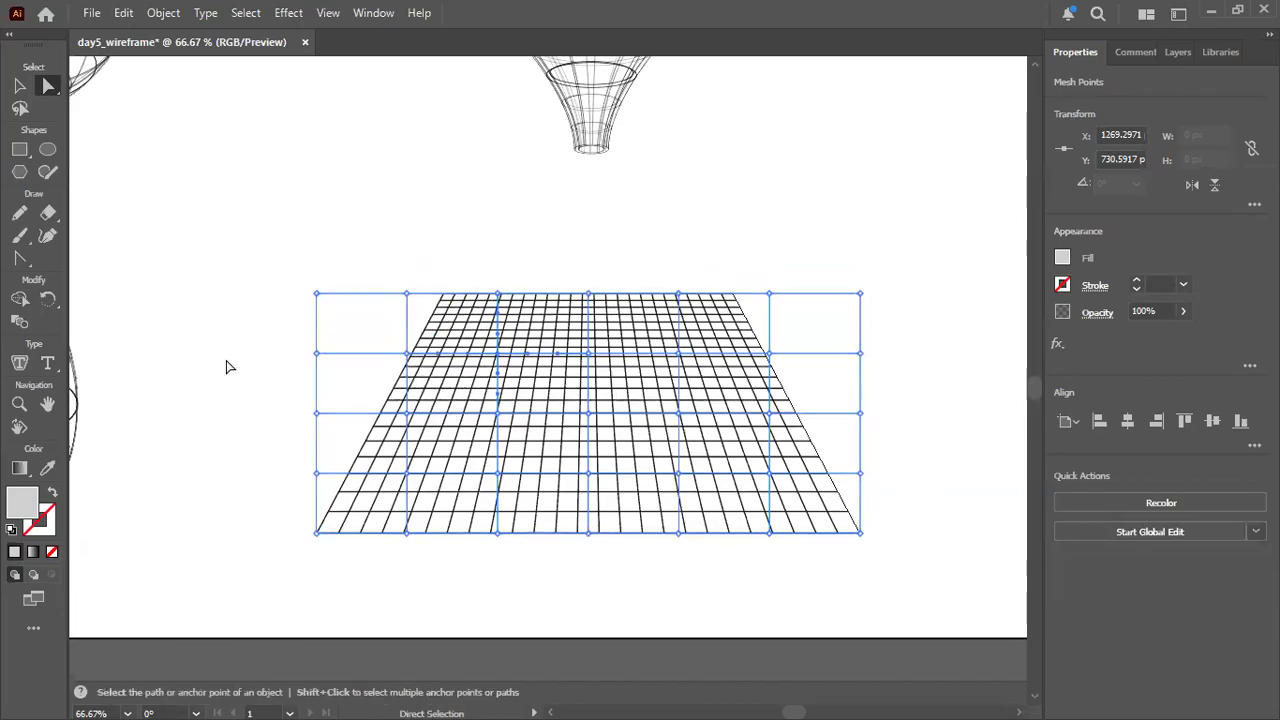
# Raise the two mesh points beside the centre in the envelope's upper interior row to form two matching humps.
pyautogui.scroll(2, 491, 371)
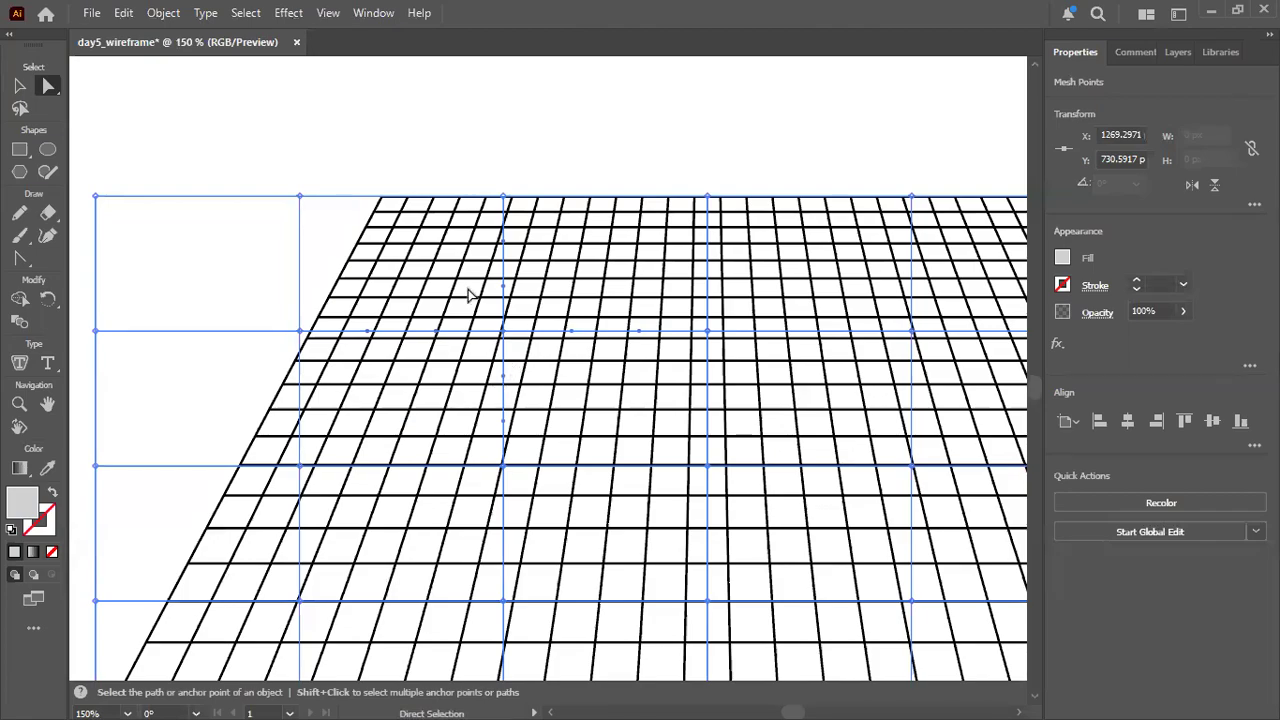
pyautogui.scroll(-2, 578, 381)
pyautogui.scroll(3, 578, 381)
pyautogui.scroll(2, 578, 381)
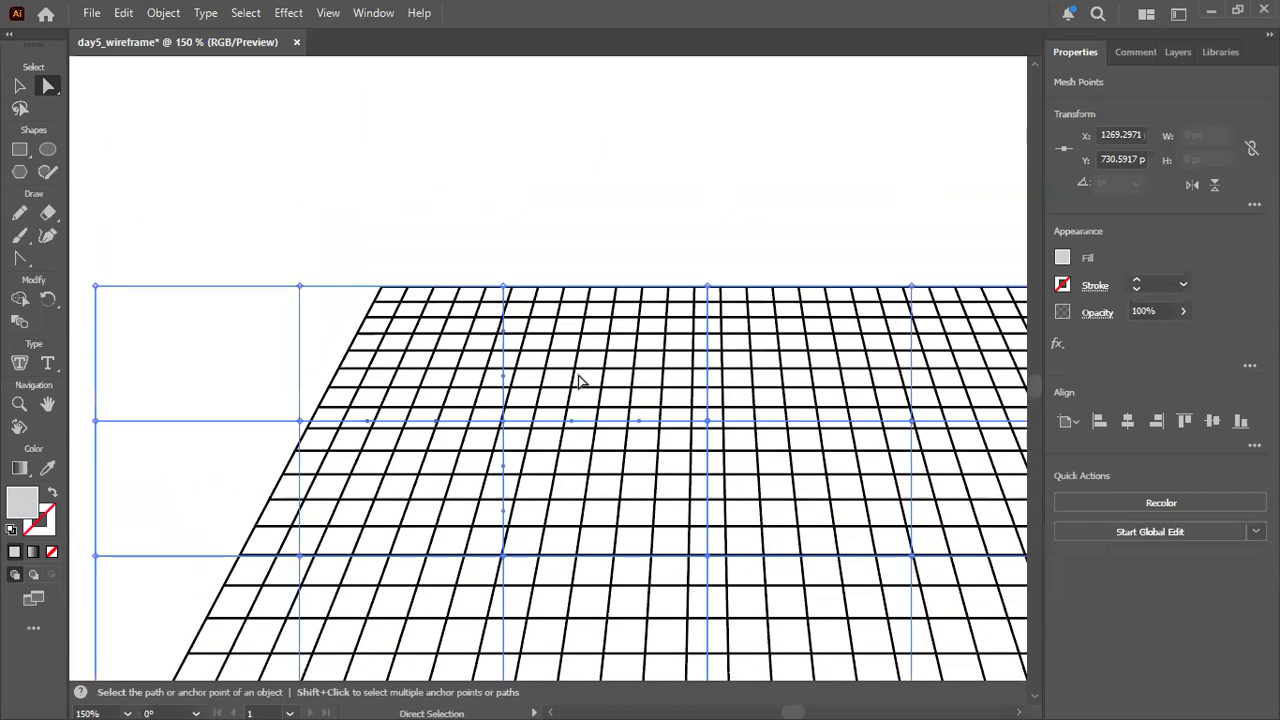
pyautogui.scroll(-1, 578, 381)
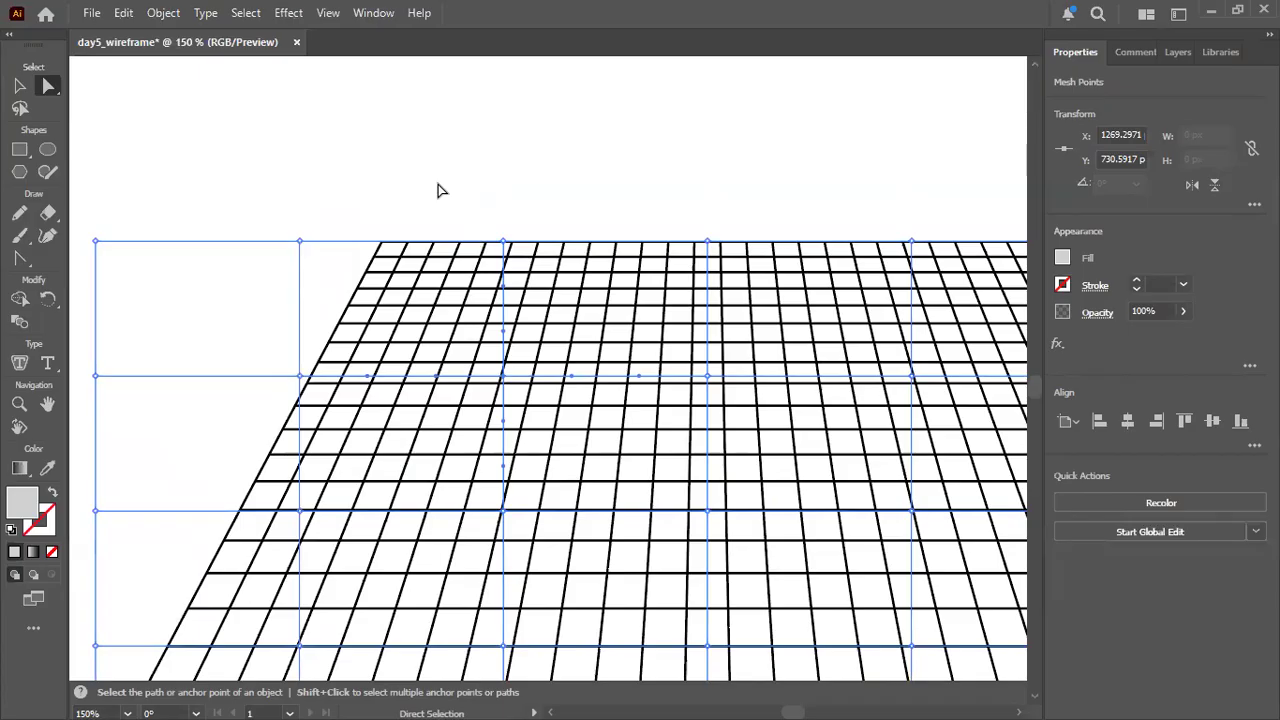
pyautogui.scroll(-2, 448, 143)
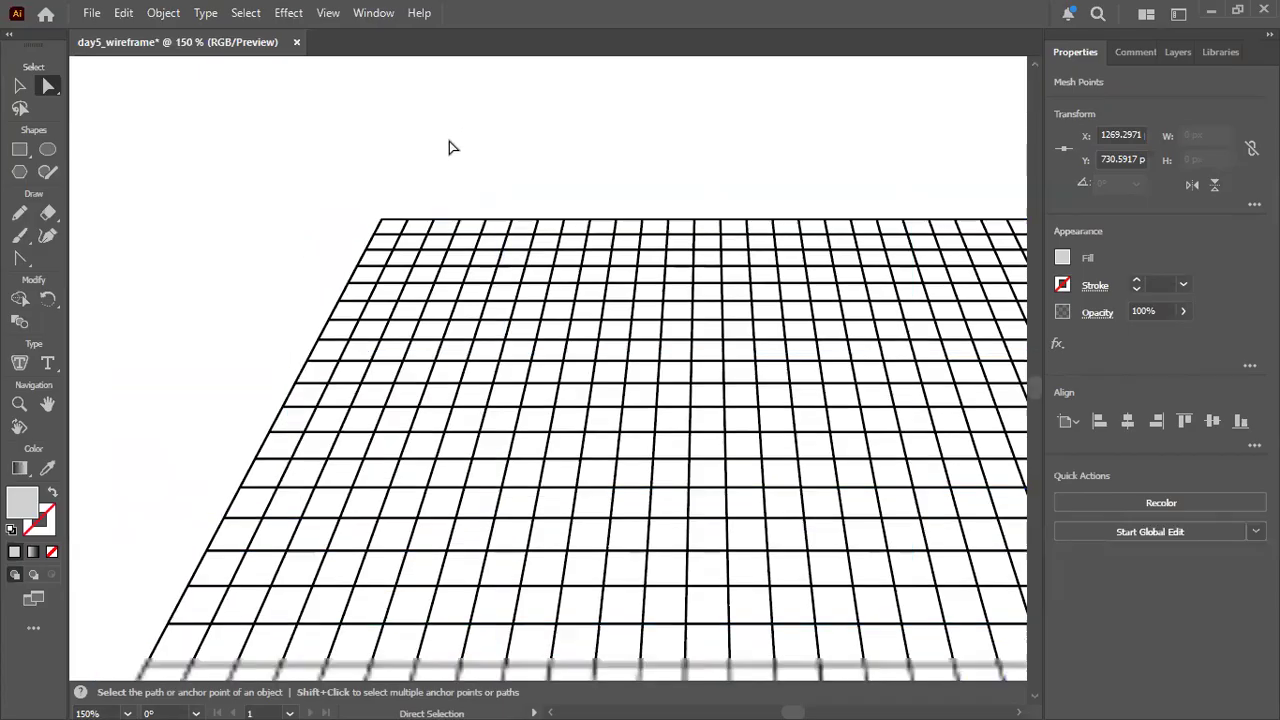
pyautogui.press('alt')
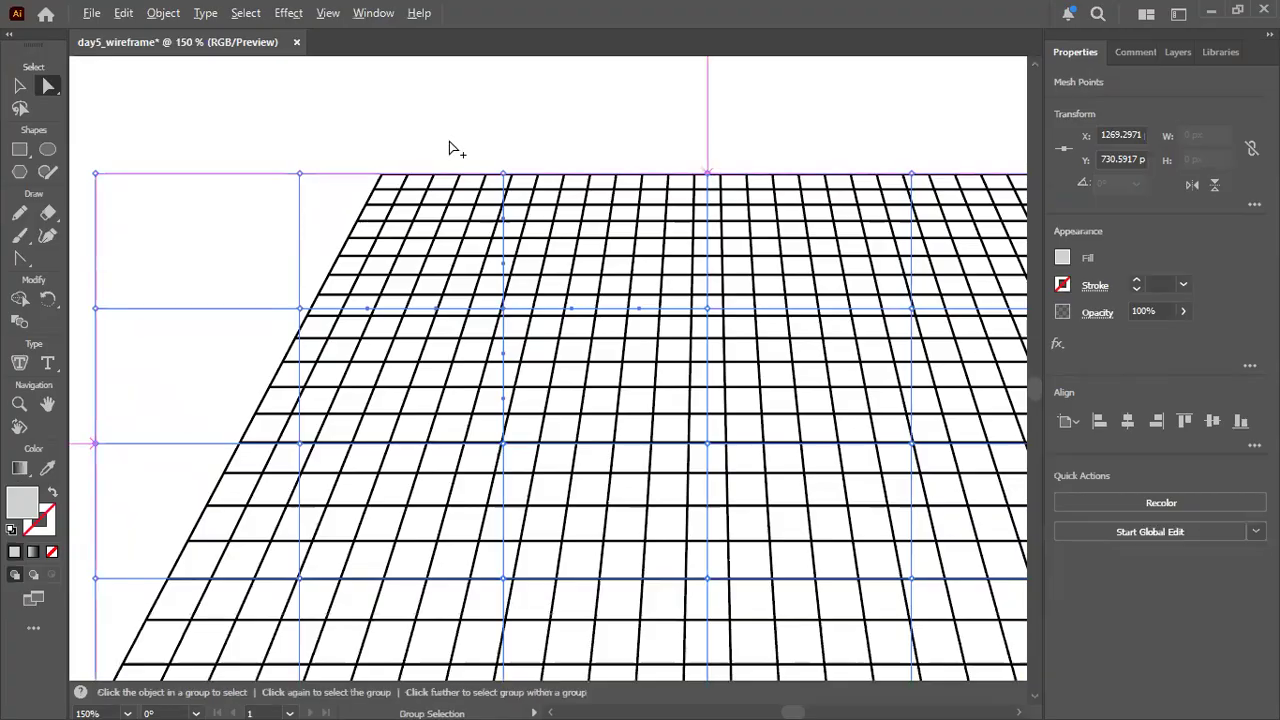
pyautogui.scroll(-2, 449, 148)
pyautogui.scroll(1, 449, 148)
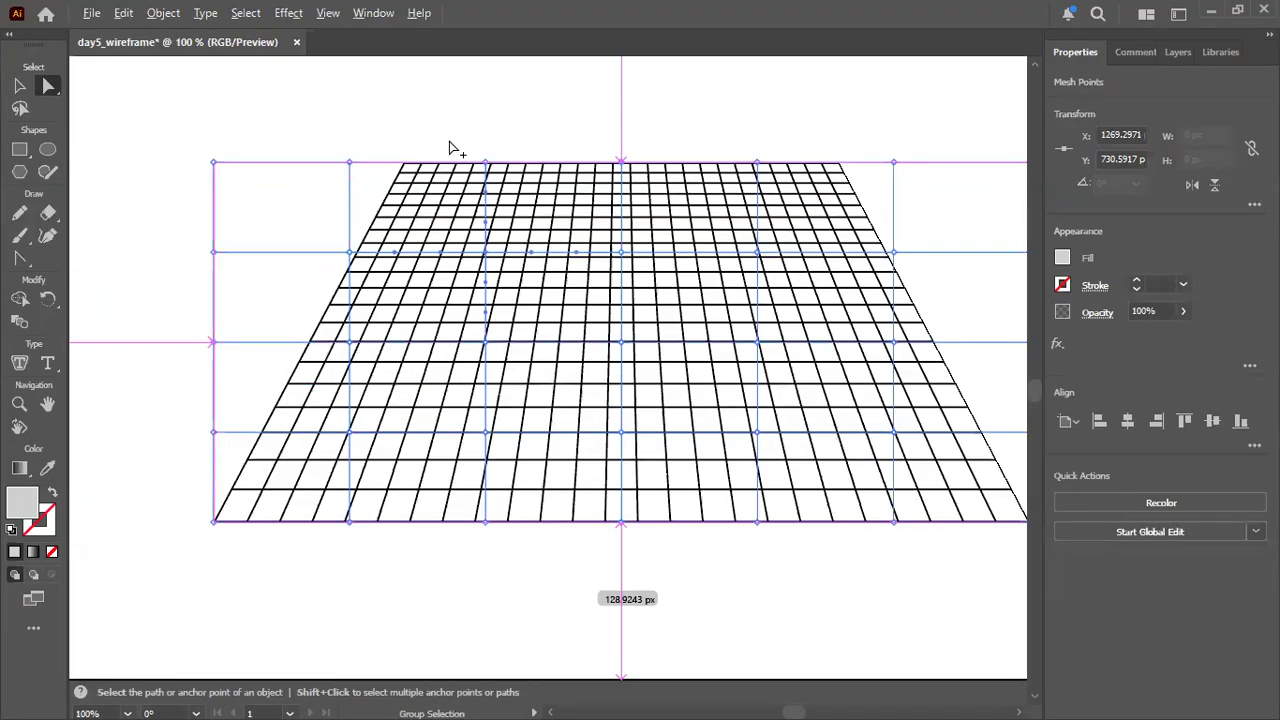
pyautogui.scroll(1, 449, 148)
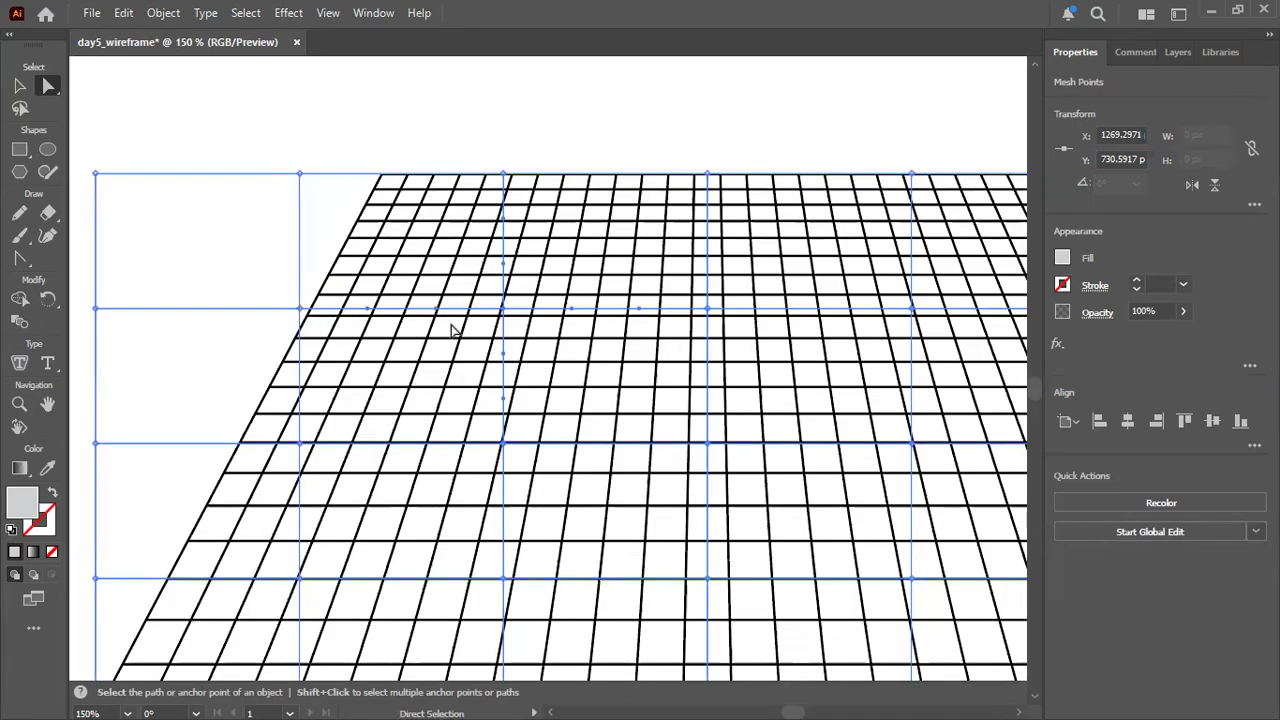
pyautogui.moveTo(503, 309)
pyautogui.mouseDown()
pyautogui.moveTo(508, 296)
pyautogui.moveTo(503, 322)
pyautogui.moveTo(499, 289)
pyautogui.mouseUp()
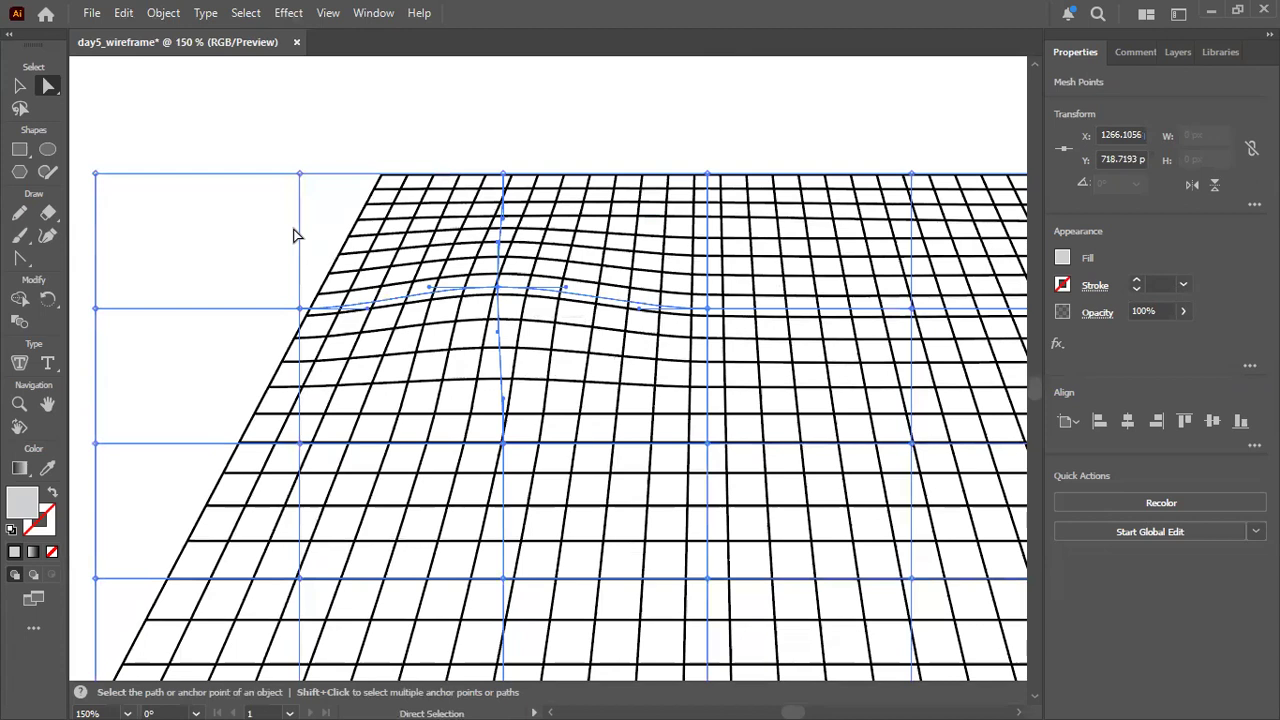
pyautogui.keyDown('alt'); pyautogui.scroll(-1, 293, 235); pyautogui.keyUp('alt')
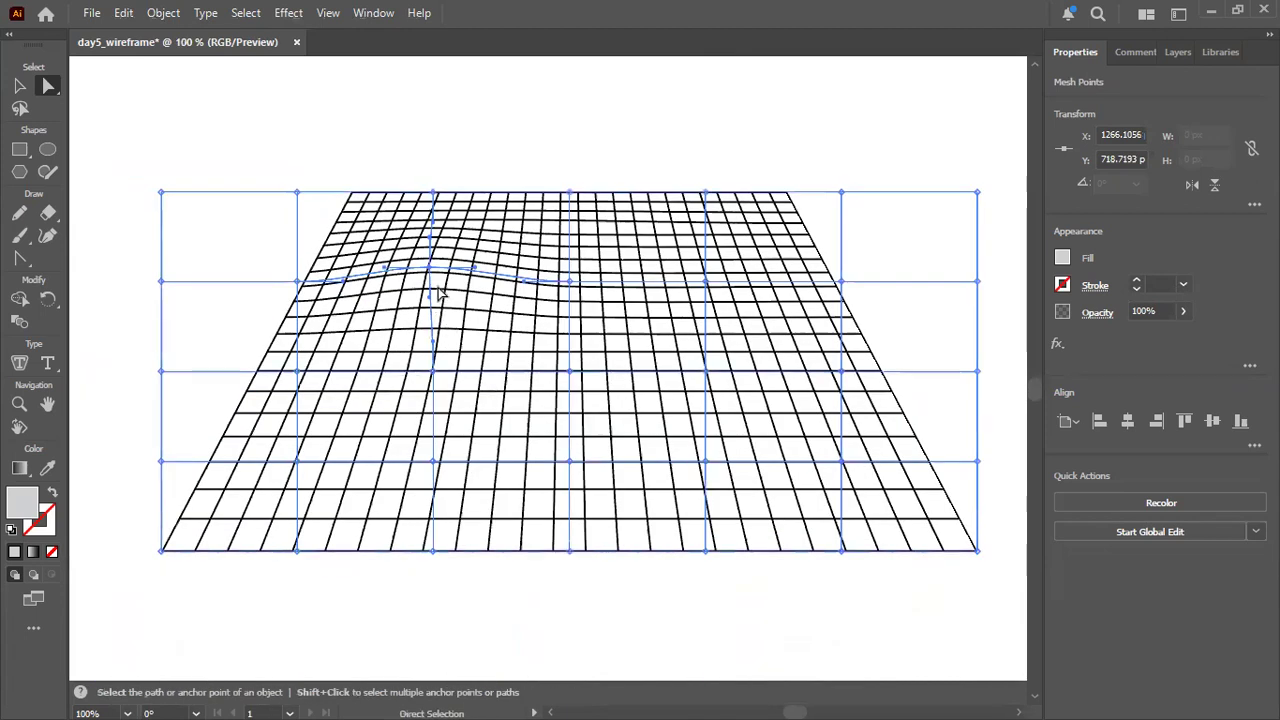
pyautogui.moveTo(431, 269); pyautogui.dragTo(428, 250)
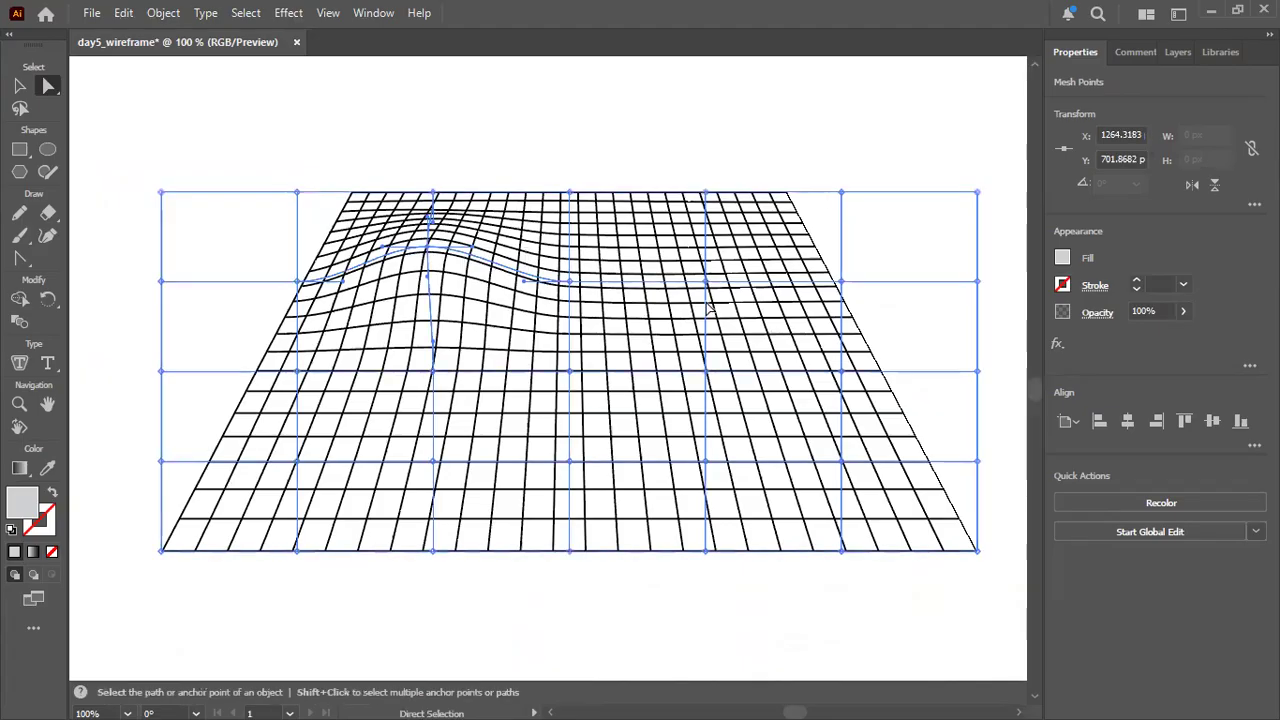
pyautogui.moveTo(706, 282); pyautogui.dragTo(711, 248)
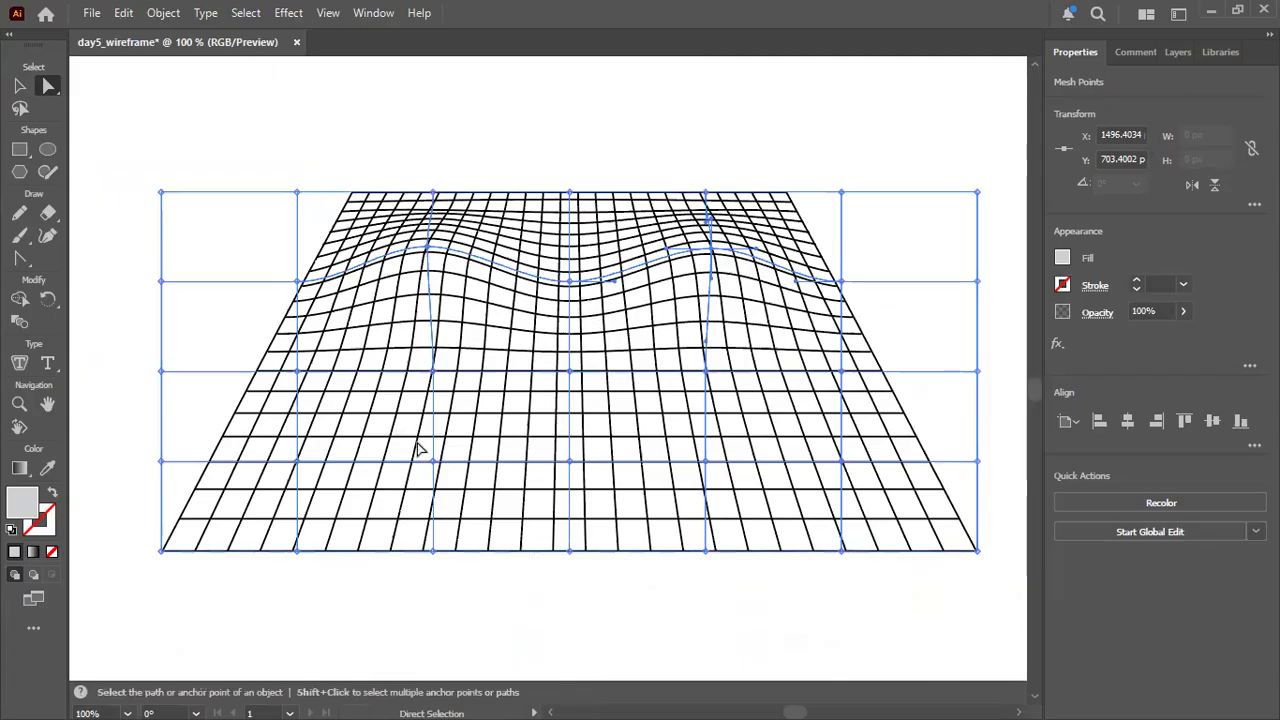
# Pull the two lower interior mesh points beside the centre upward and slightly outward for taller front humps, and deselect the envelope.
pyautogui.moveTo(435, 462); pyautogui.dragTo(407, 400)
pyautogui.moveTo(715, 461); pyautogui.dragTo(750, 386)
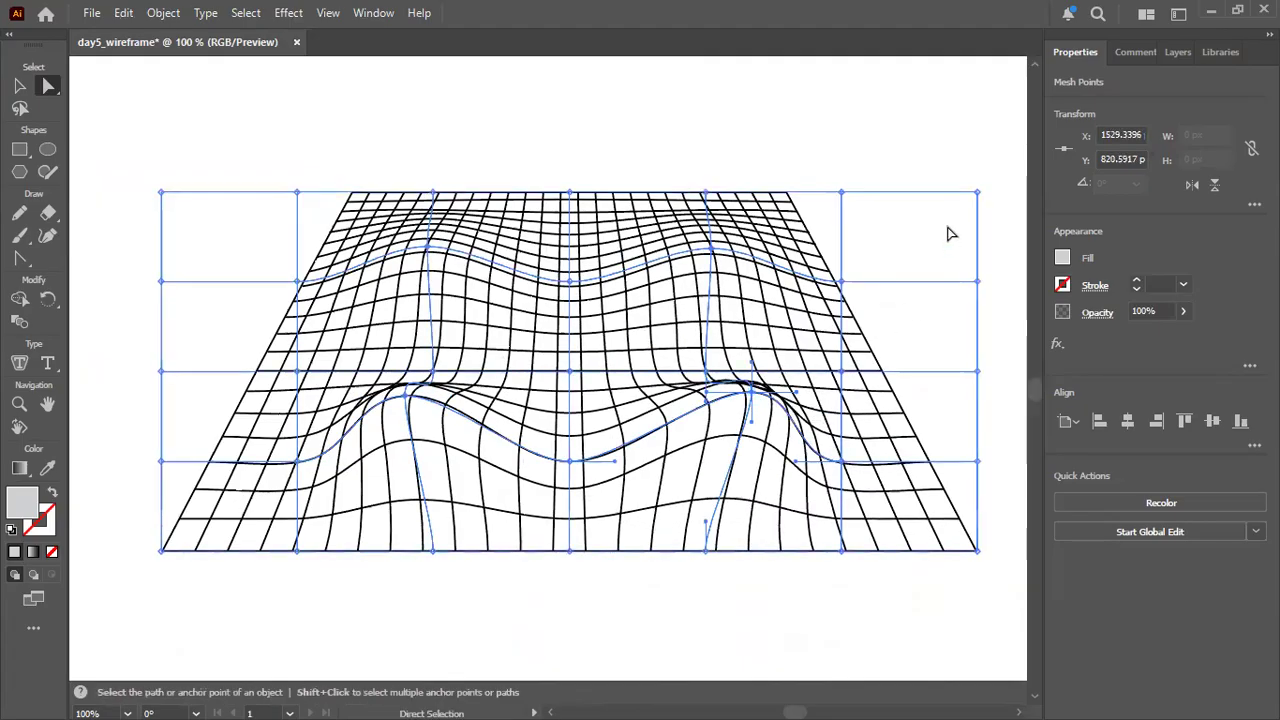
pyautogui.click(922, 158)
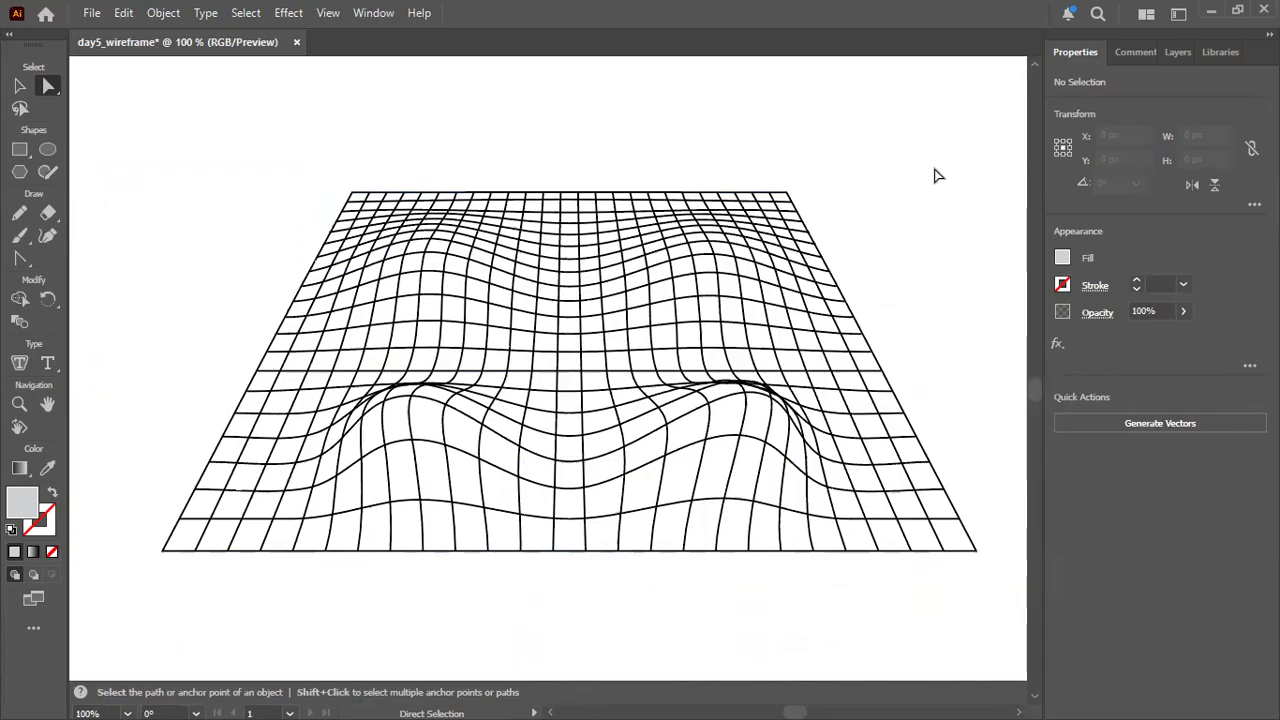
# Enlarge the warped grid proportionally to about 912 by 402 px and centre it beneath the funnel wireframe.
pyautogui.scroll(-1, 925, 210)
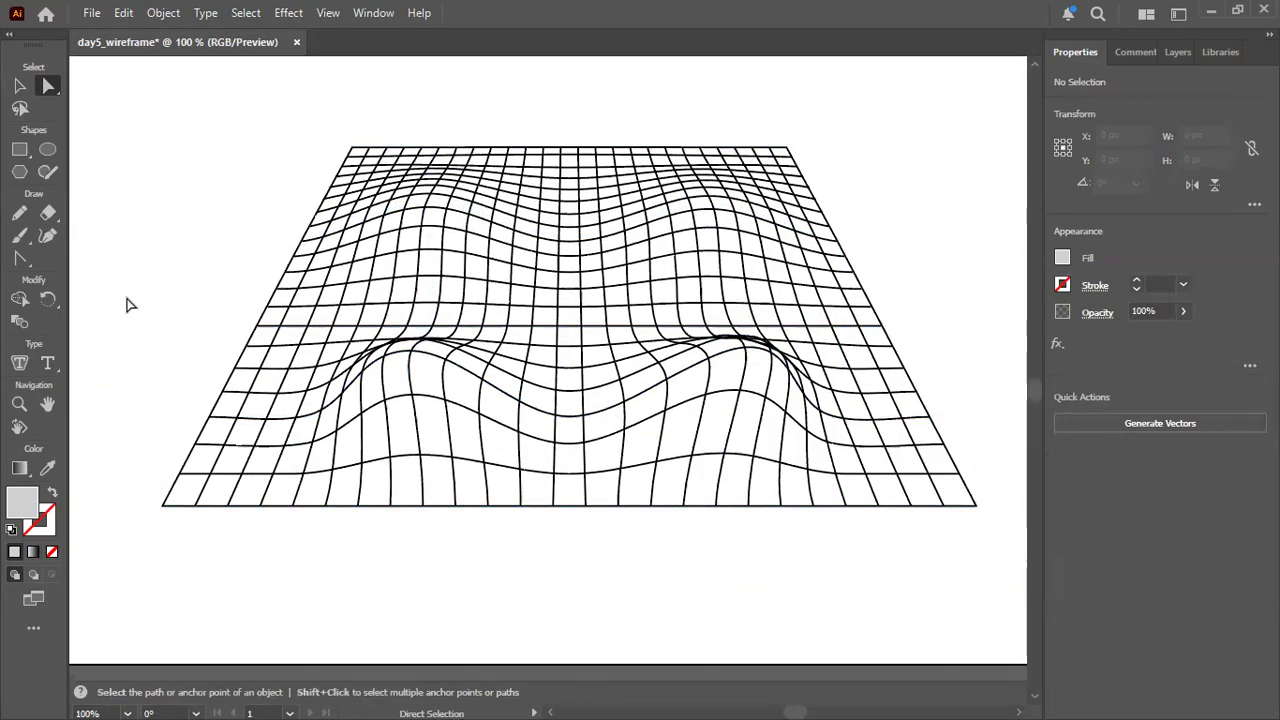
pyautogui.scroll(1, 126, 305)
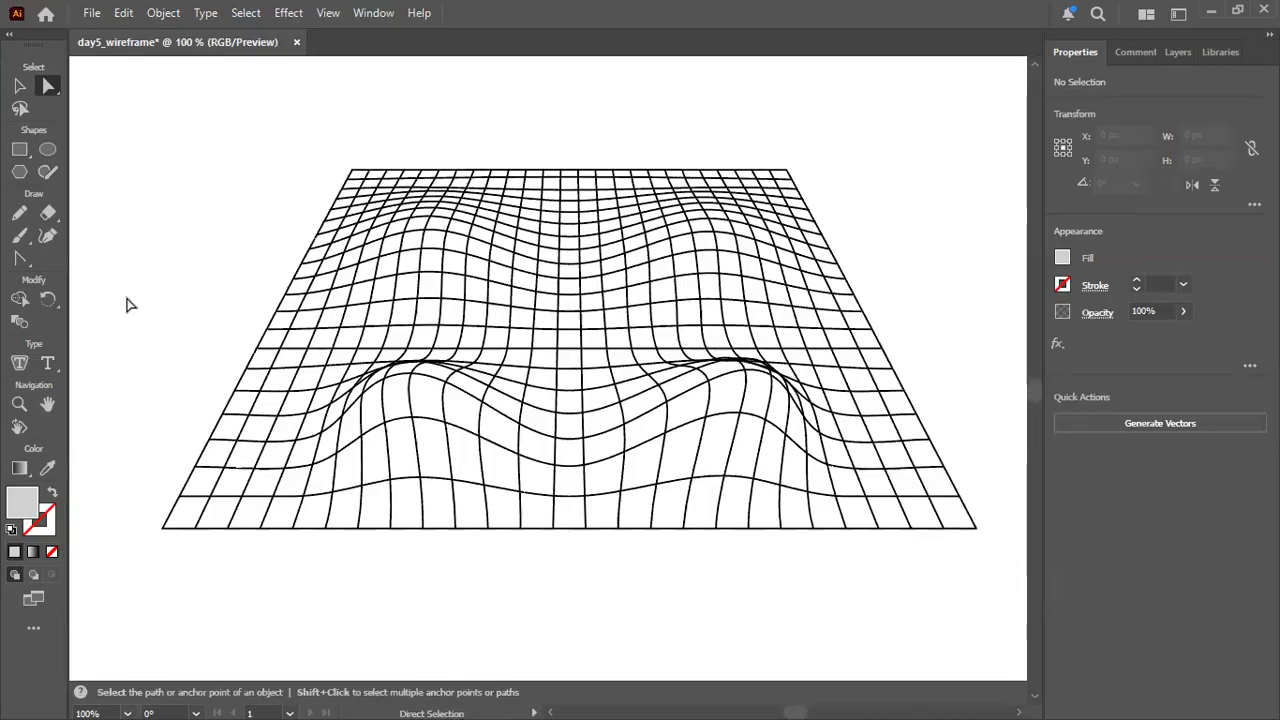
pyautogui.keyDown('alt'); pyautogui.scroll(-2, 140, 300); pyautogui.keyUp('alt')
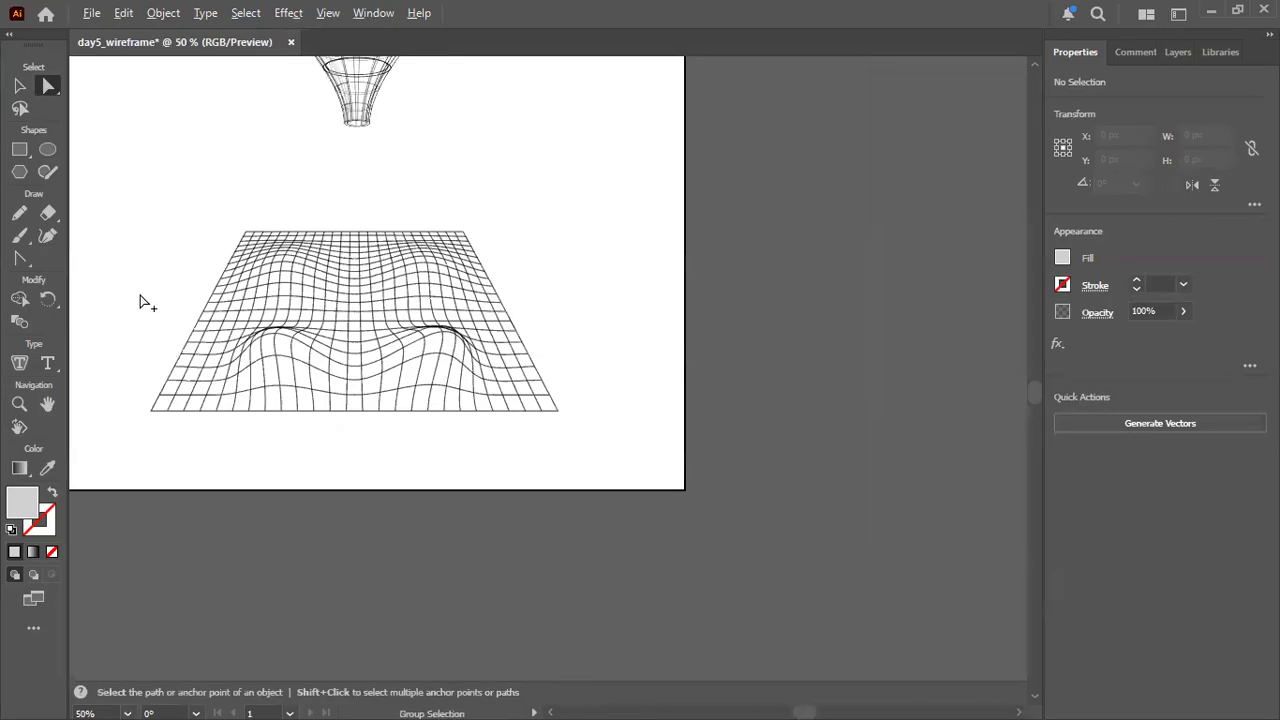
pyautogui.keyDown('alt'); pyautogui.scroll(-2, 141, 302); pyautogui.keyUp('alt')
pyautogui.keyDown('alt'); pyautogui.scroll(1, 137, 300); pyautogui.keyUp('alt')
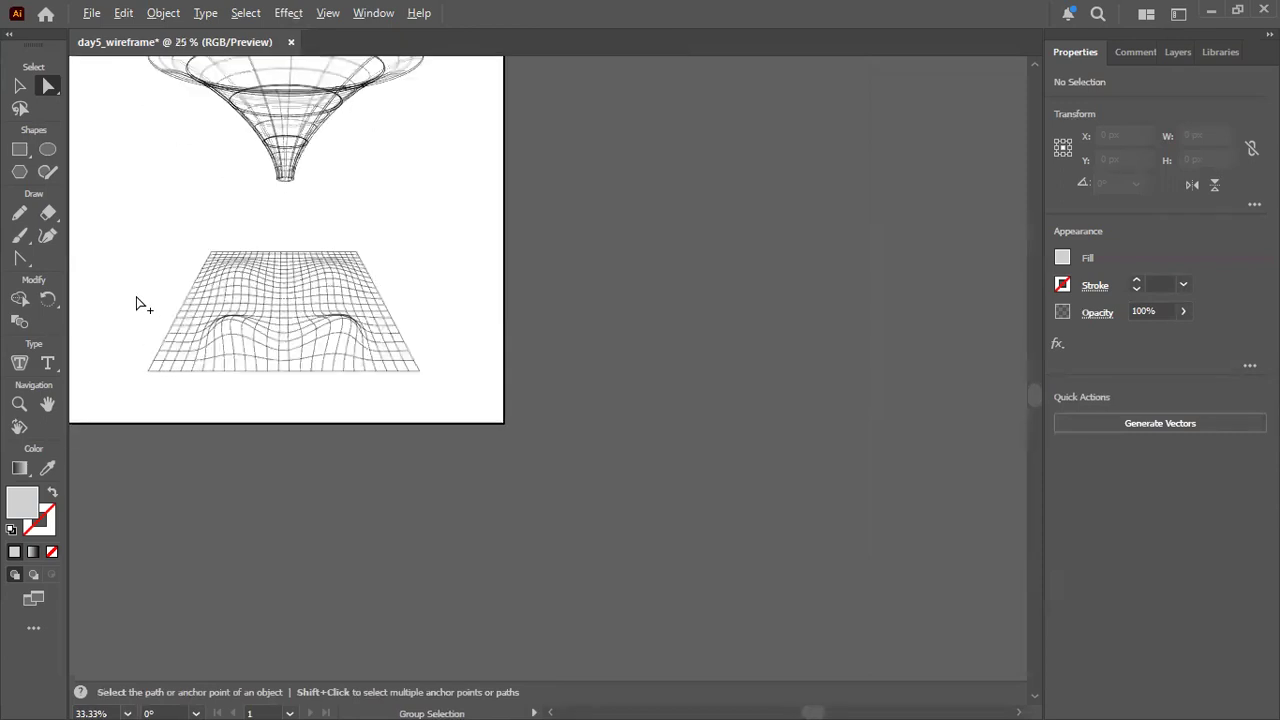
pyautogui.moveTo(132, 231); pyautogui.dragTo(420, 306)
pyautogui.click(381, 419)
pyautogui.moveTo(228, 223); pyautogui.dragTo(471, 294)
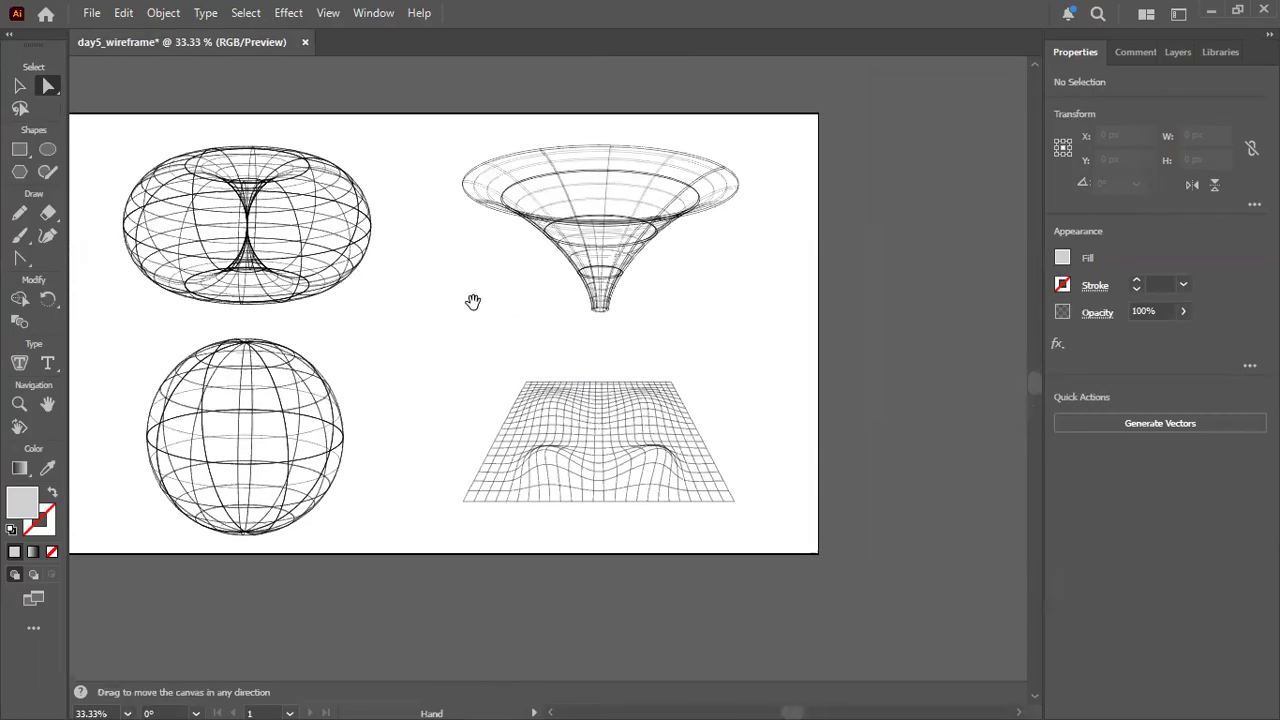
pyautogui.click(22, 86)
pyautogui.moveTo(479, 354); pyautogui.dragTo(745, 525)
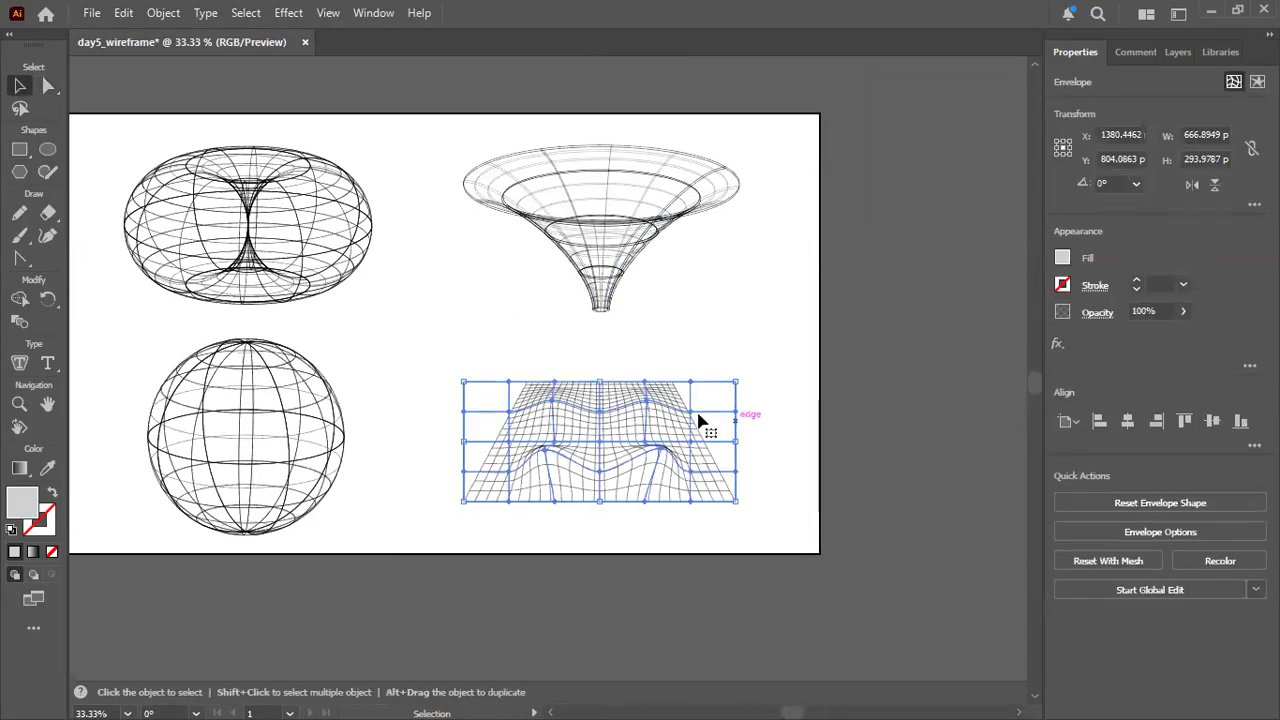
pyautogui.moveTo(463, 380); pyautogui.dragTo(366, 309)
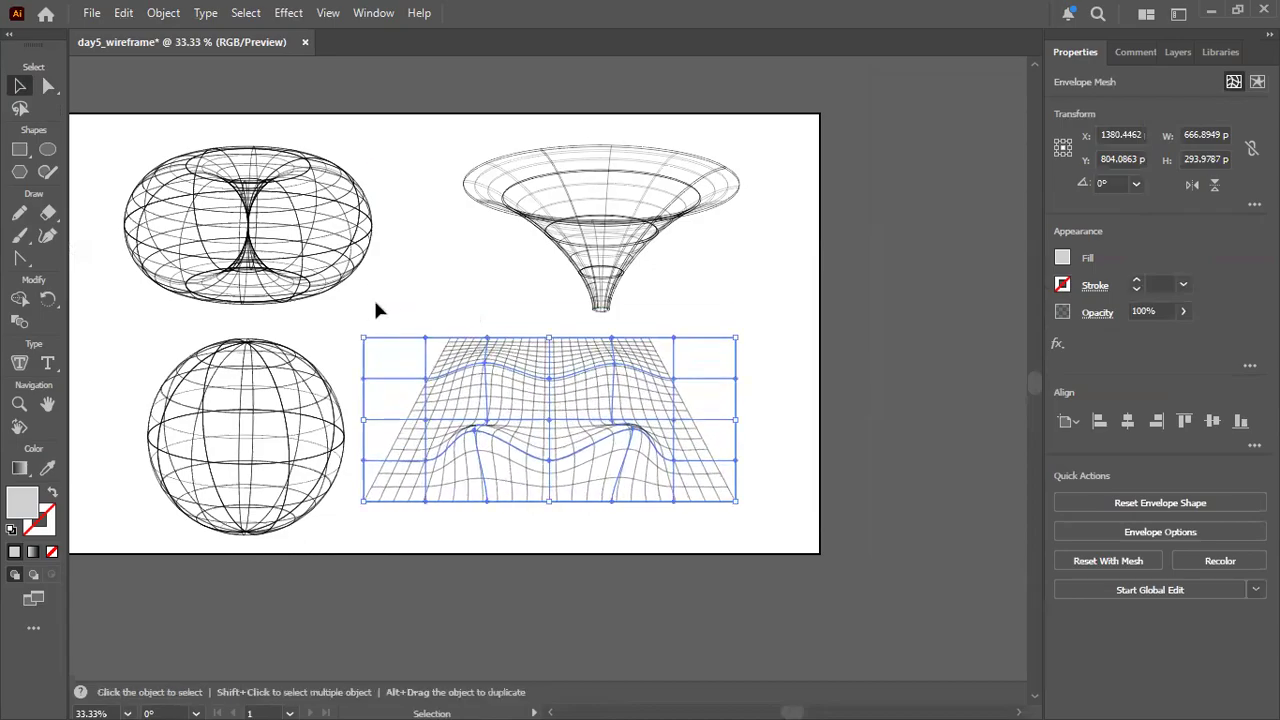
pyautogui.moveTo(520, 378); pyautogui.dragTo(564, 385)
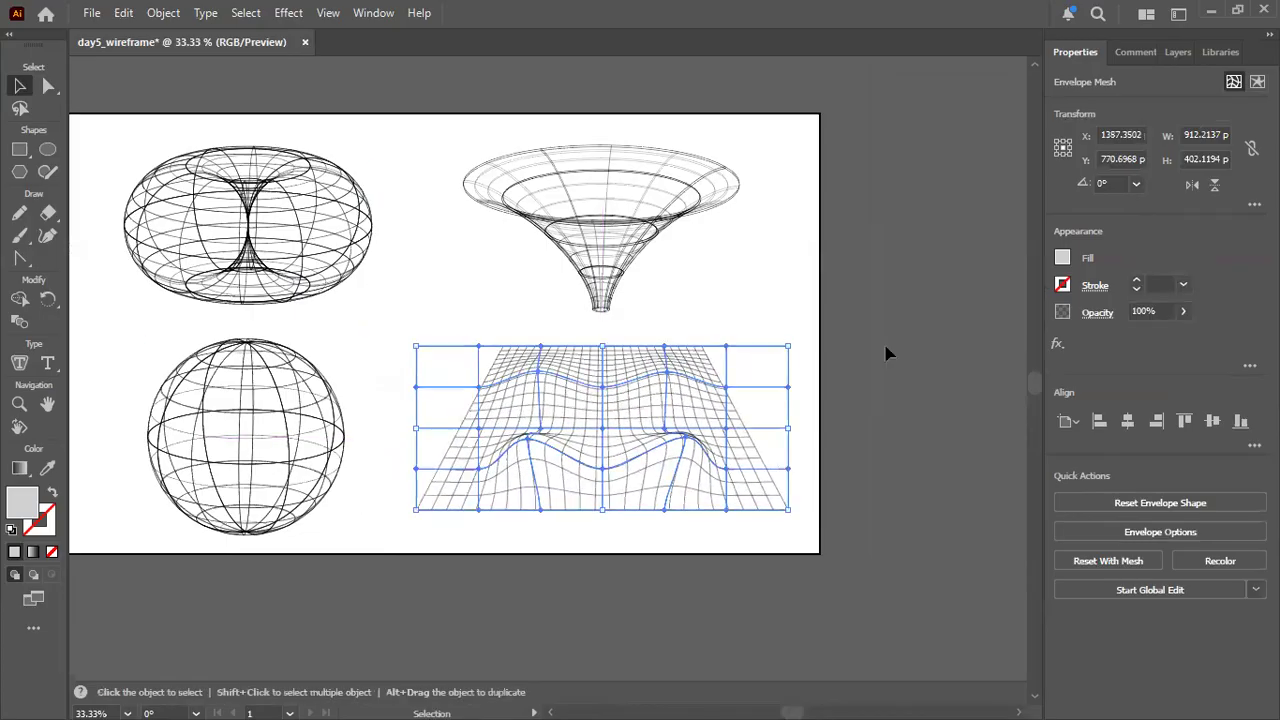
# Check the stroke and fill settings of the warped envelope.
pyautogui.click(1092, 287)
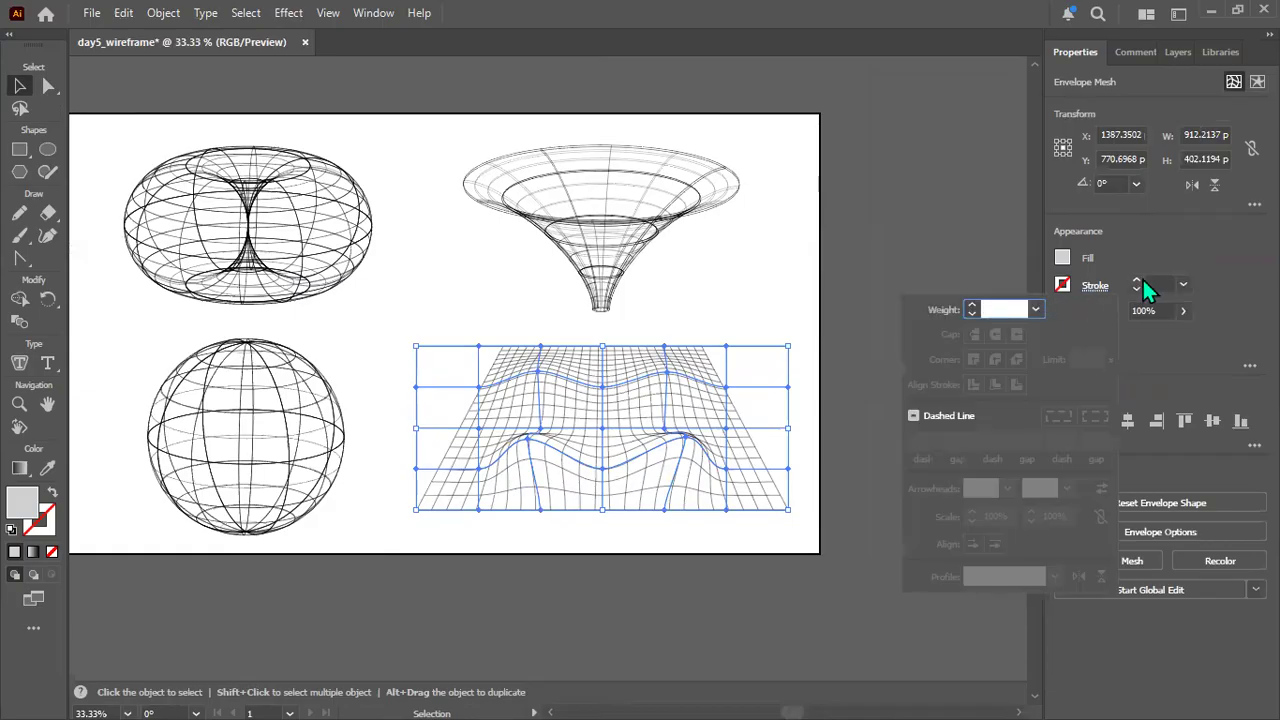
pyautogui.click(1151, 284)
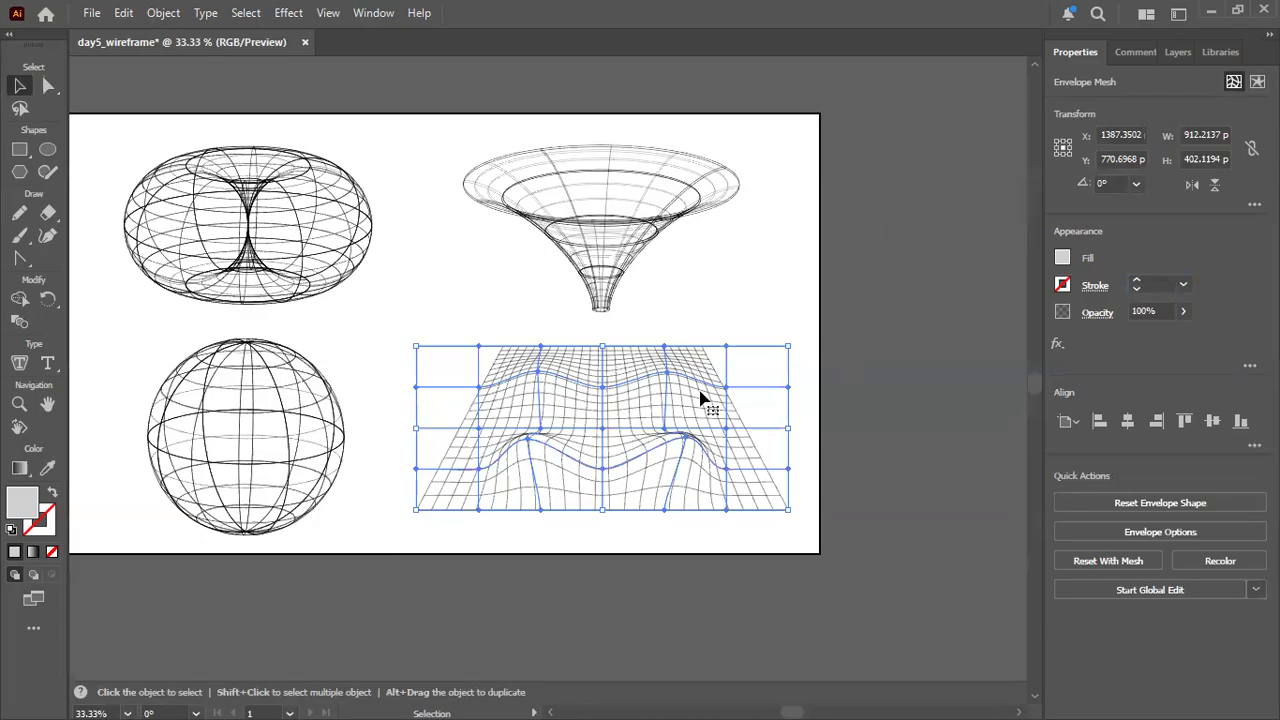
pyautogui.click(1062, 258)
# Isolate the warped envelope and select the original perspective grid inside it.
pyautogui.doubleClick(628, 403)
pyautogui.rightClick(627, 398)
pyautogui.click(949, 339)
pyautogui.click(595, 398)
pyautogui.click(960, 337)
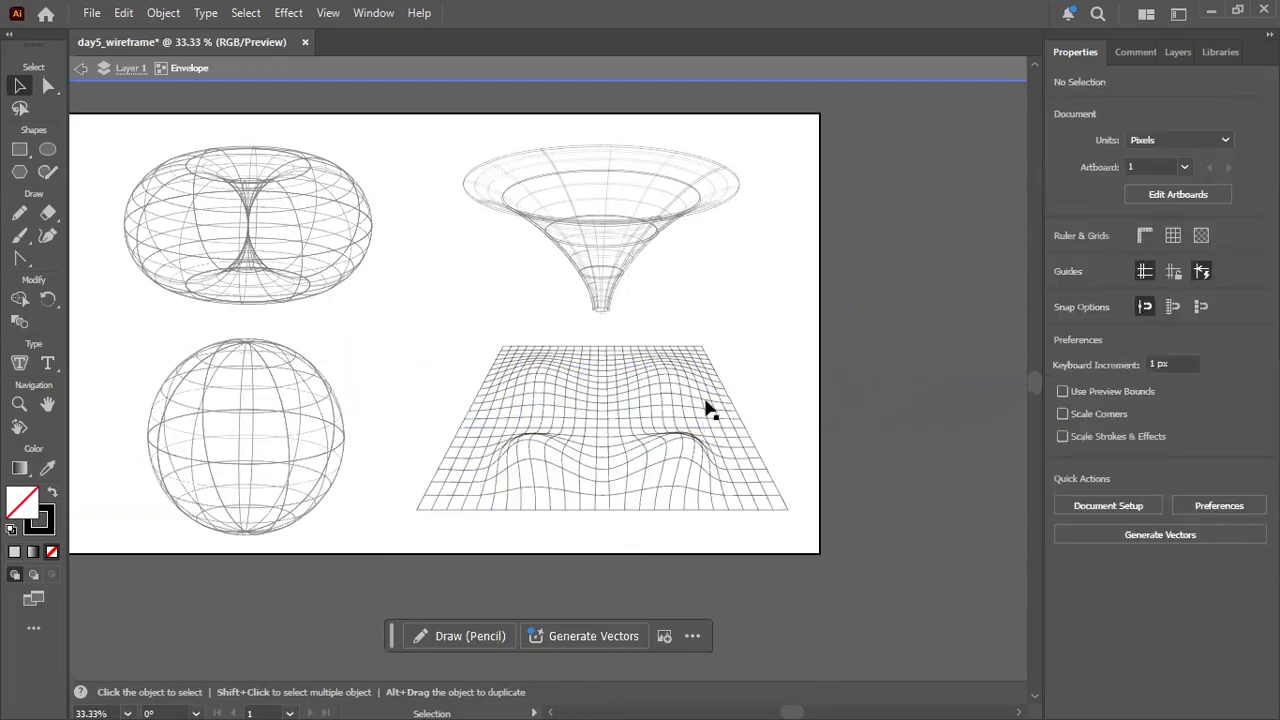
pyautogui.click(589, 420)
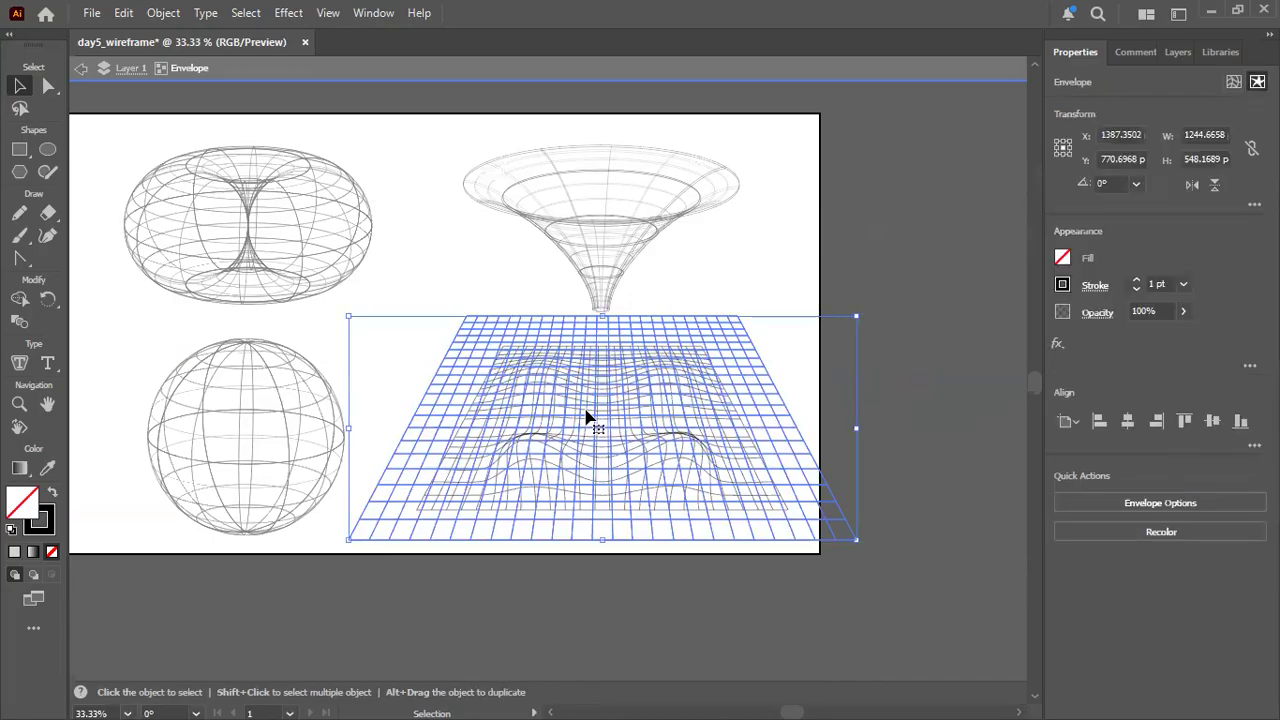
# Set the stroke weight of the isolated envelope grid to 2 pt and deselect it.
pyautogui.rightClick(588, 418)
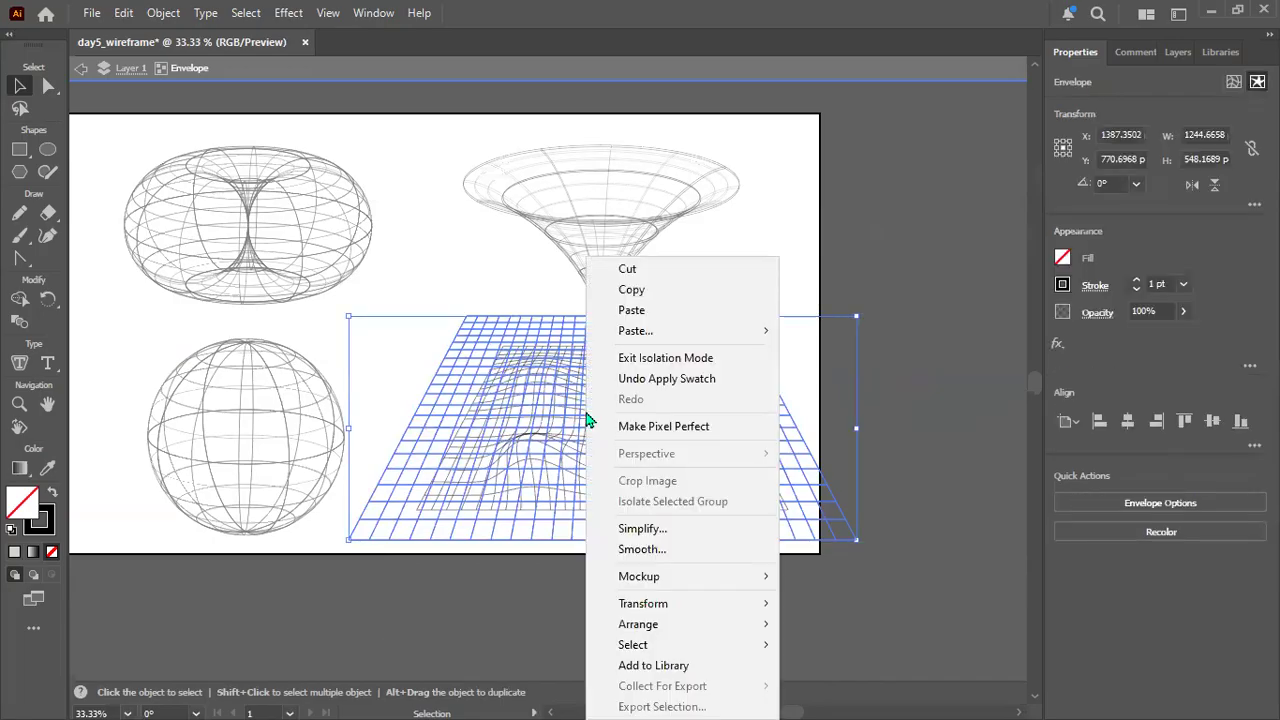
pyautogui.click(950, 334)
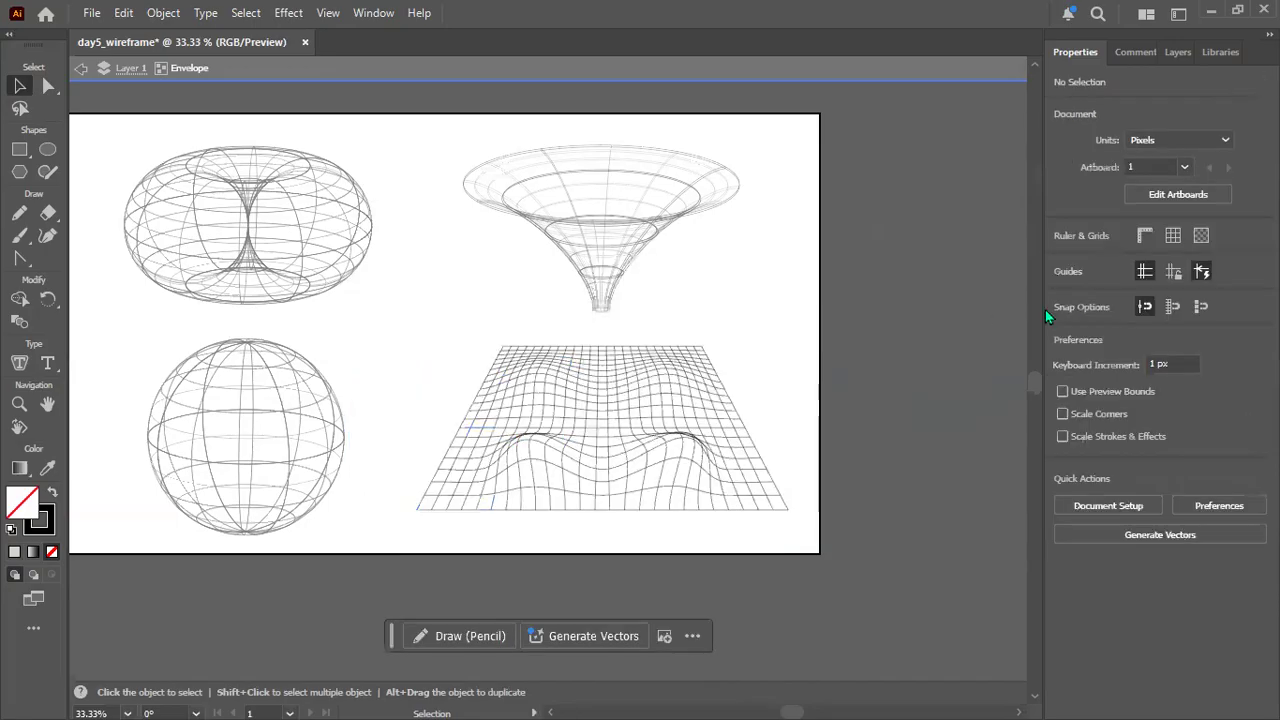
pyautogui.click(655, 376)
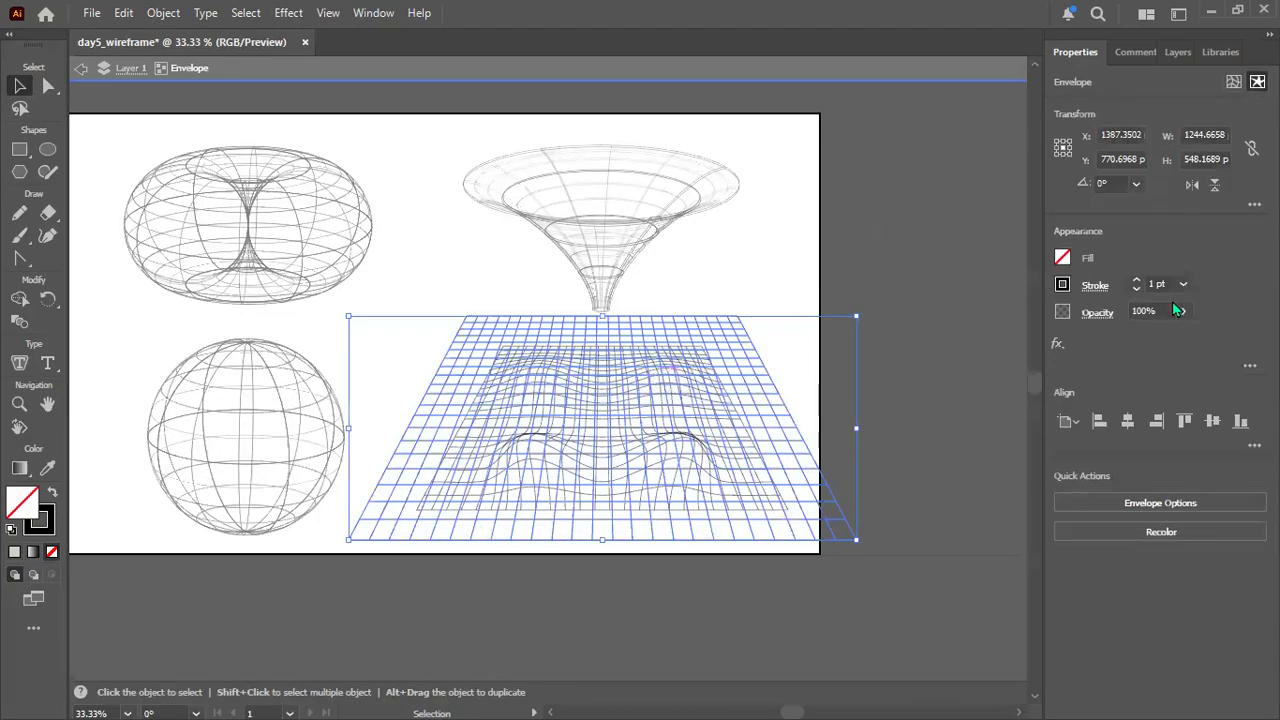
pyautogui.moveTo(1155, 283); pyautogui.dragTo(1129, 286)
pyautogui.write('2')
pyautogui.press('Return')
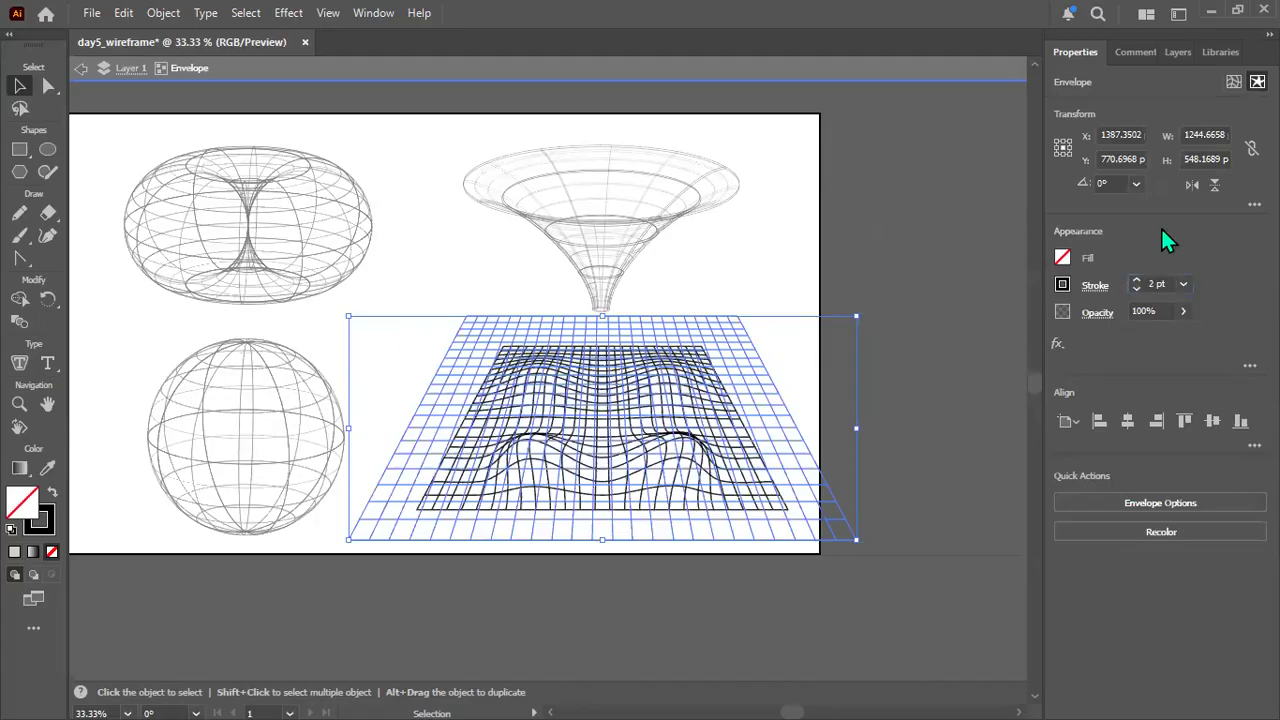
pyautogui.click(968, 245)
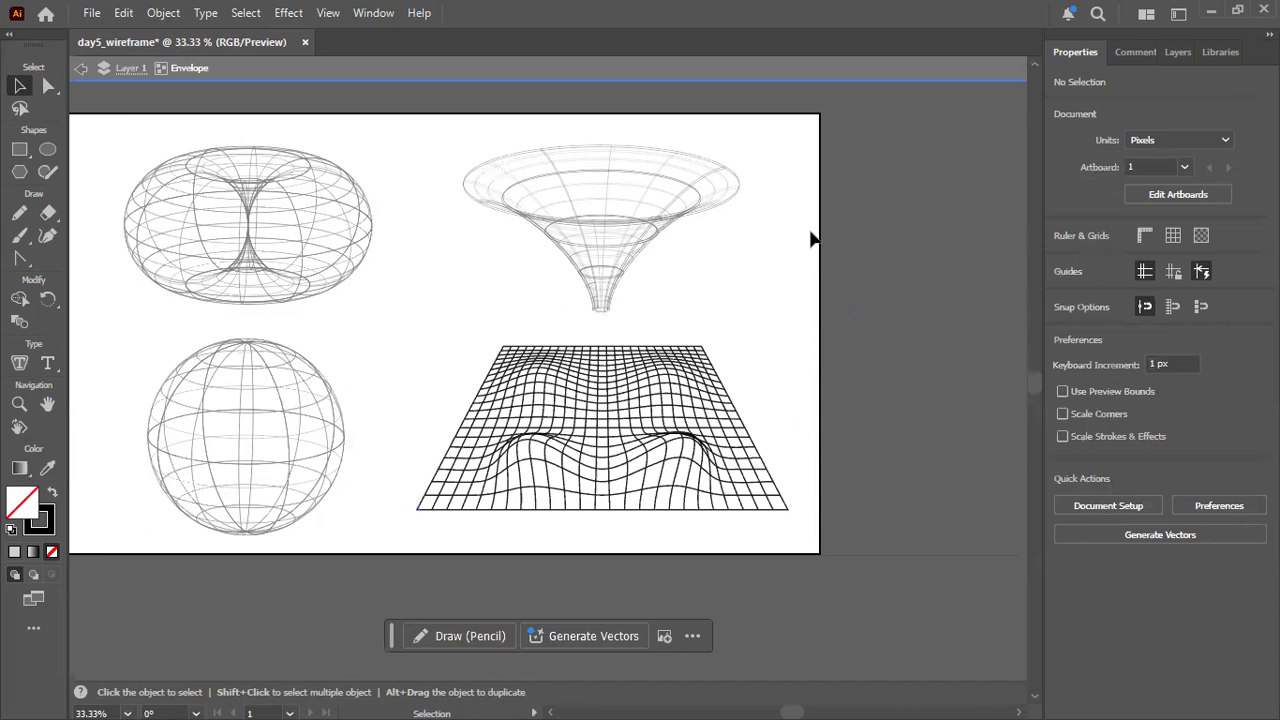
# Set the isolated envelope grid's stroke weight back to 1 pt and deselect it.
pyautogui.click(642, 374)
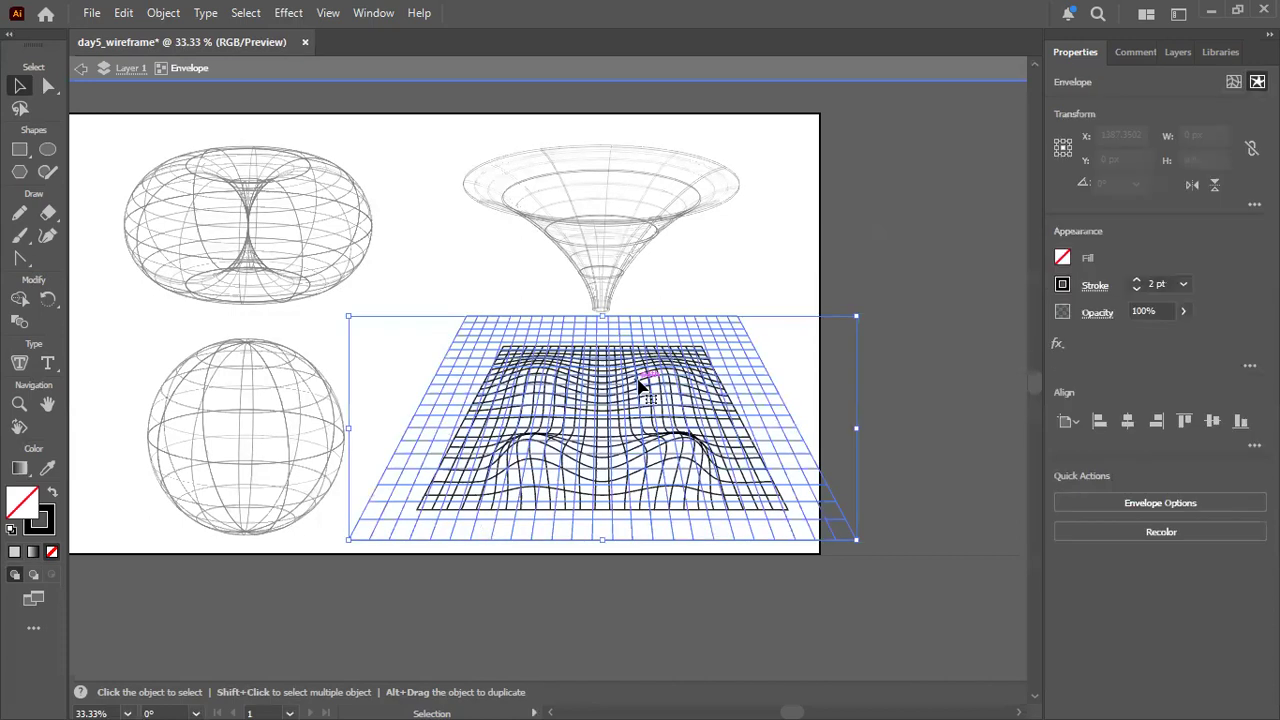
pyautogui.click(1155, 284)
pyautogui.press('BackSpace')
pyautogui.write('1')
pyautogui.press('Return')
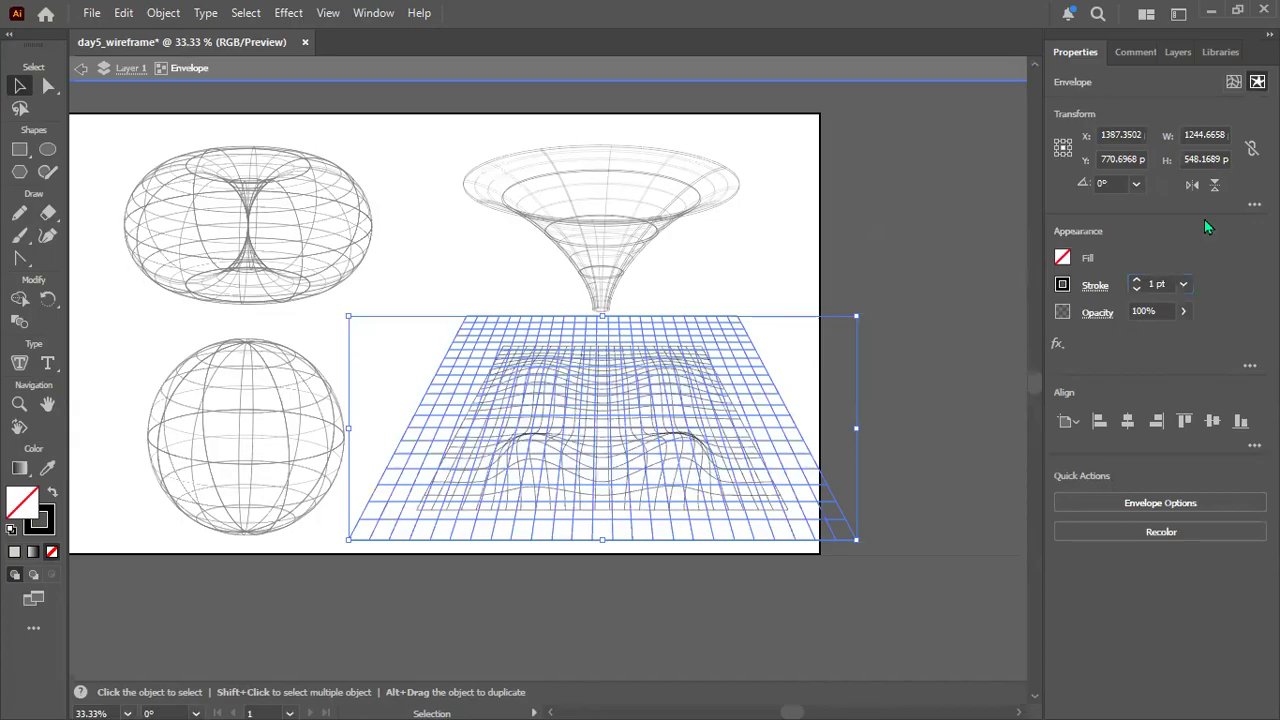
pyautogui.click(917, 222)
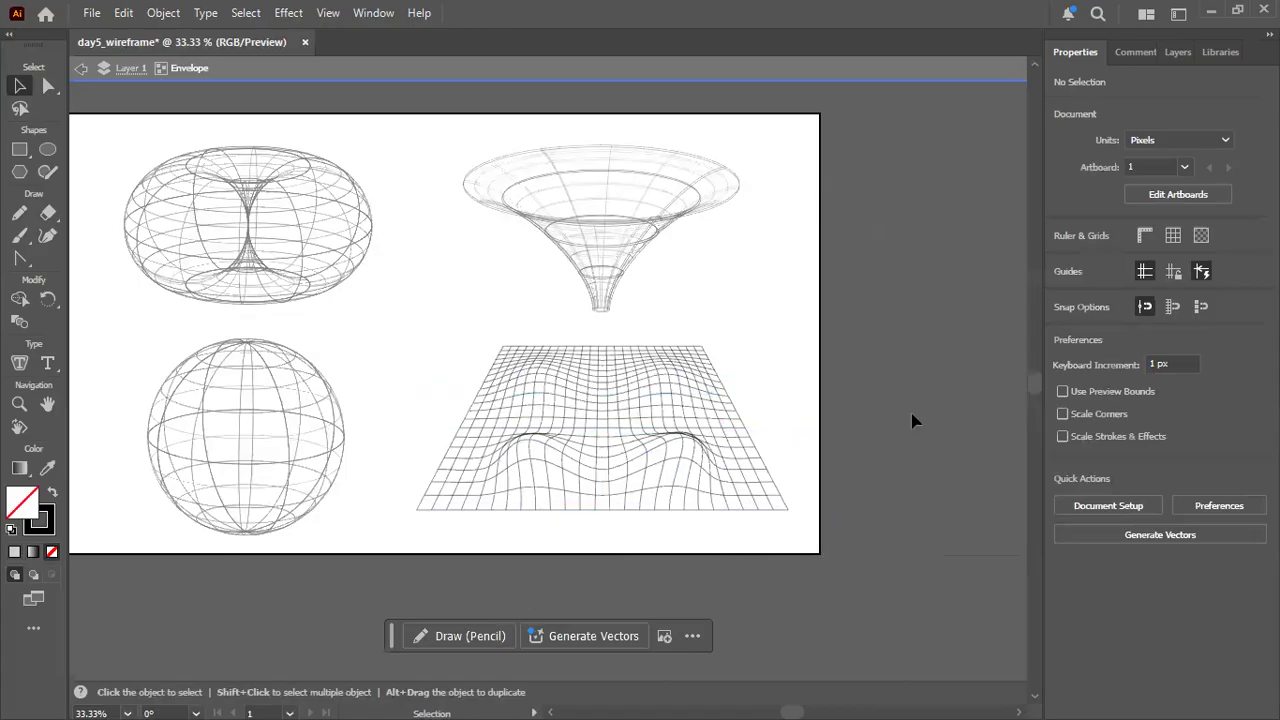
# Save the document in the illustrator folder as day5_wireframe in Adobe Illustrator (*.AI) format, accepting the save options.
pyautogui.click(90, 13)
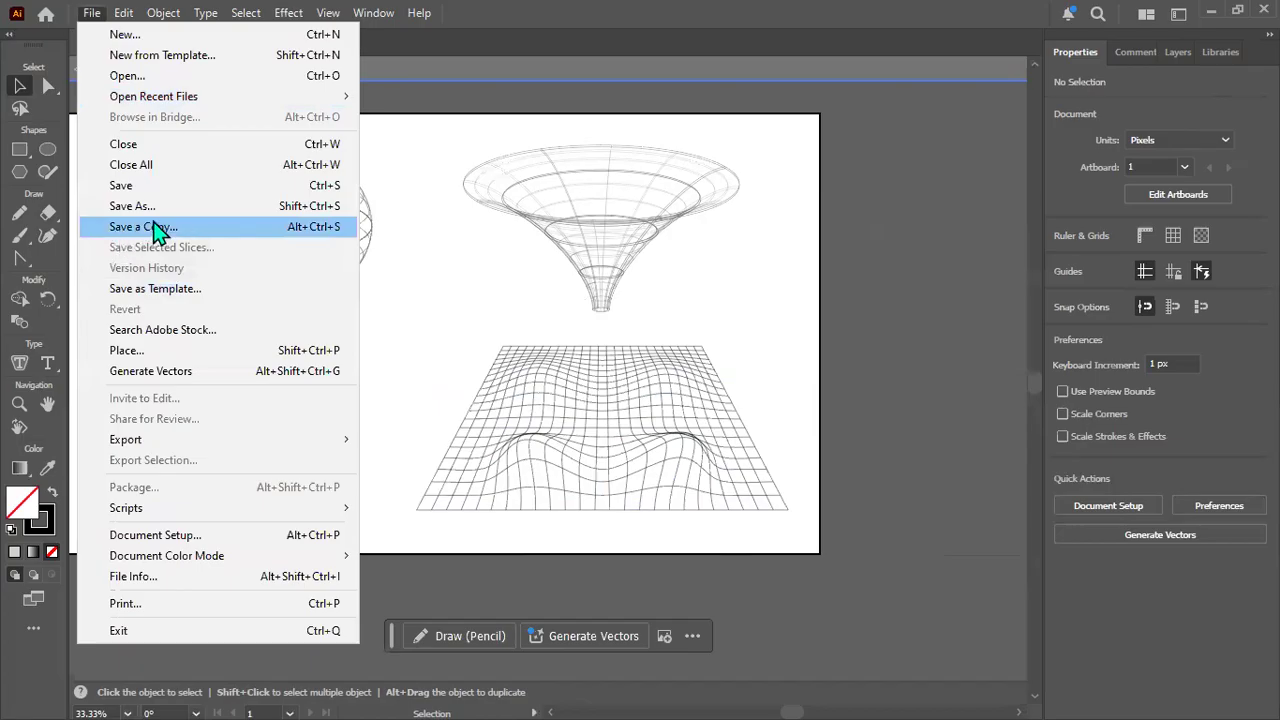
pyautogui.click(962, 385)
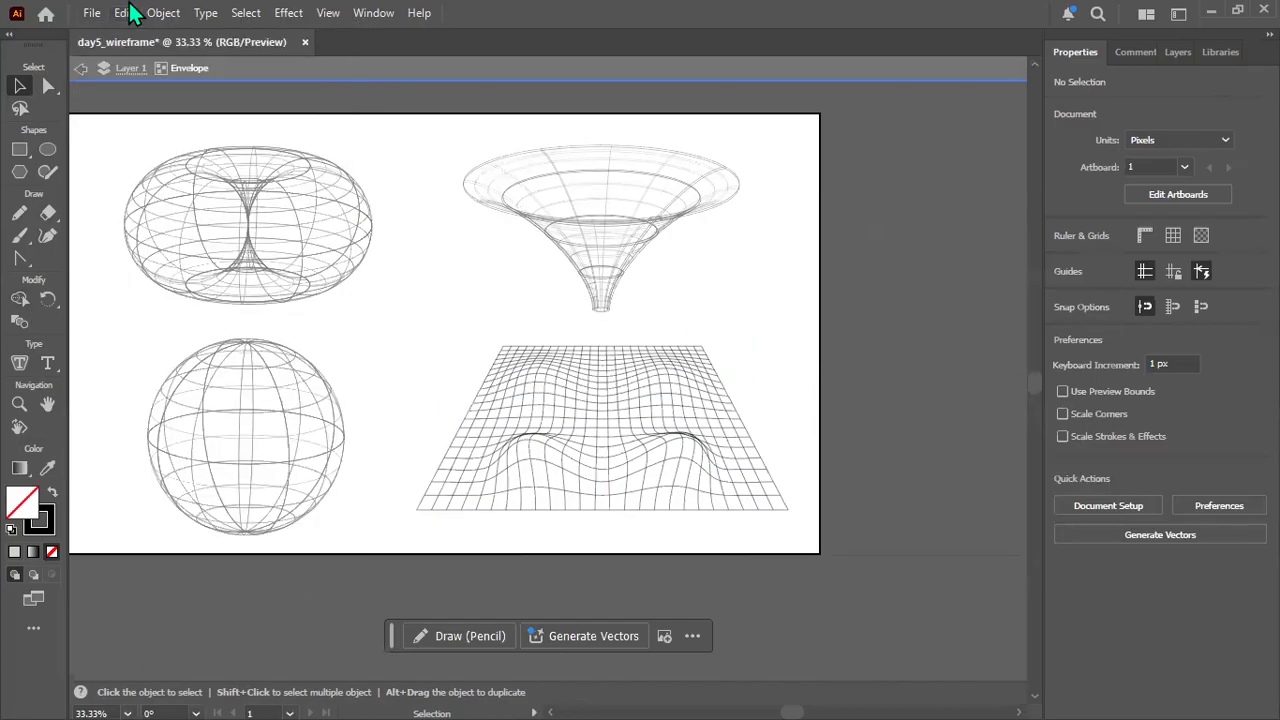
pyautogui.click(92, 13)
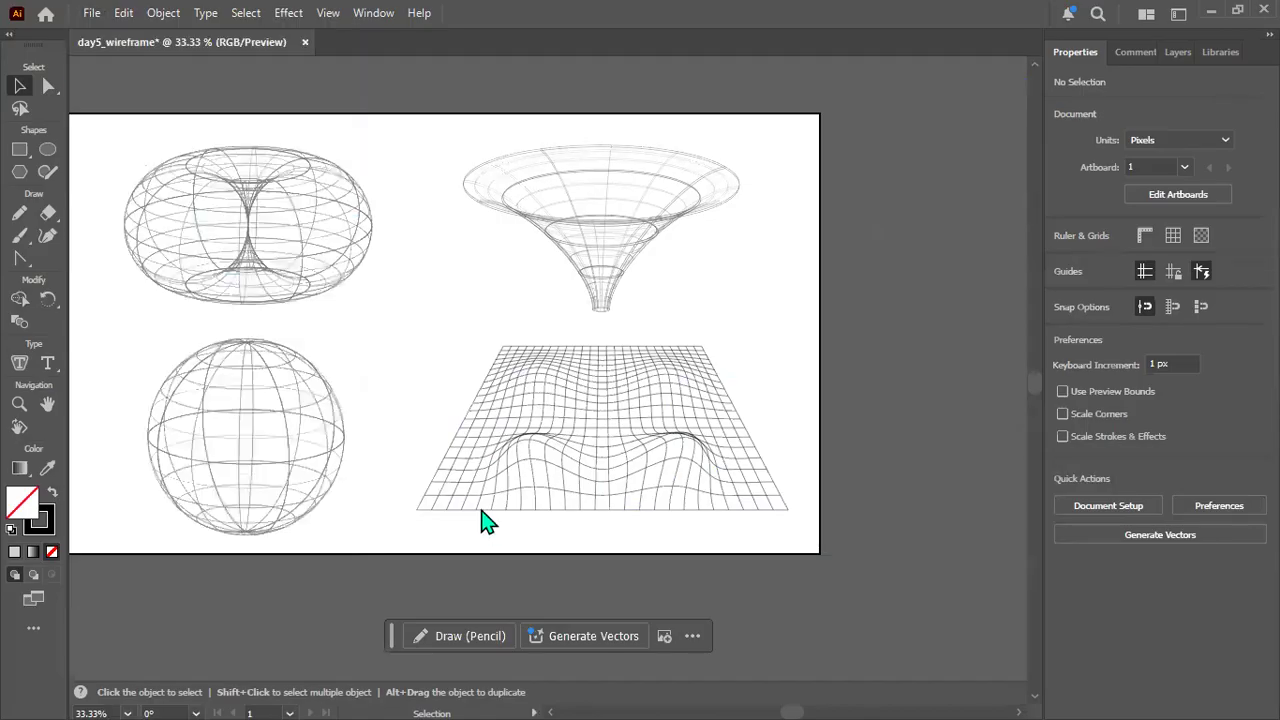
pyautogui.hotkey('ctrl', 's')
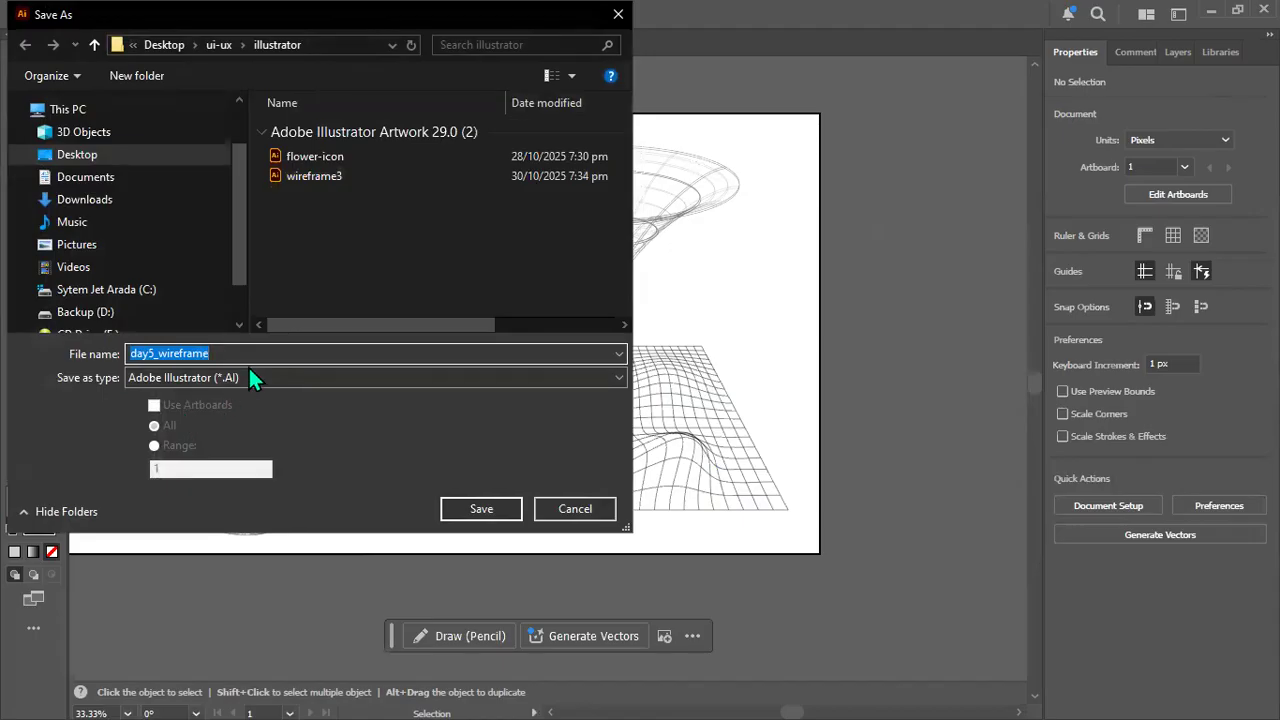
pyautogui.click(225, 353)
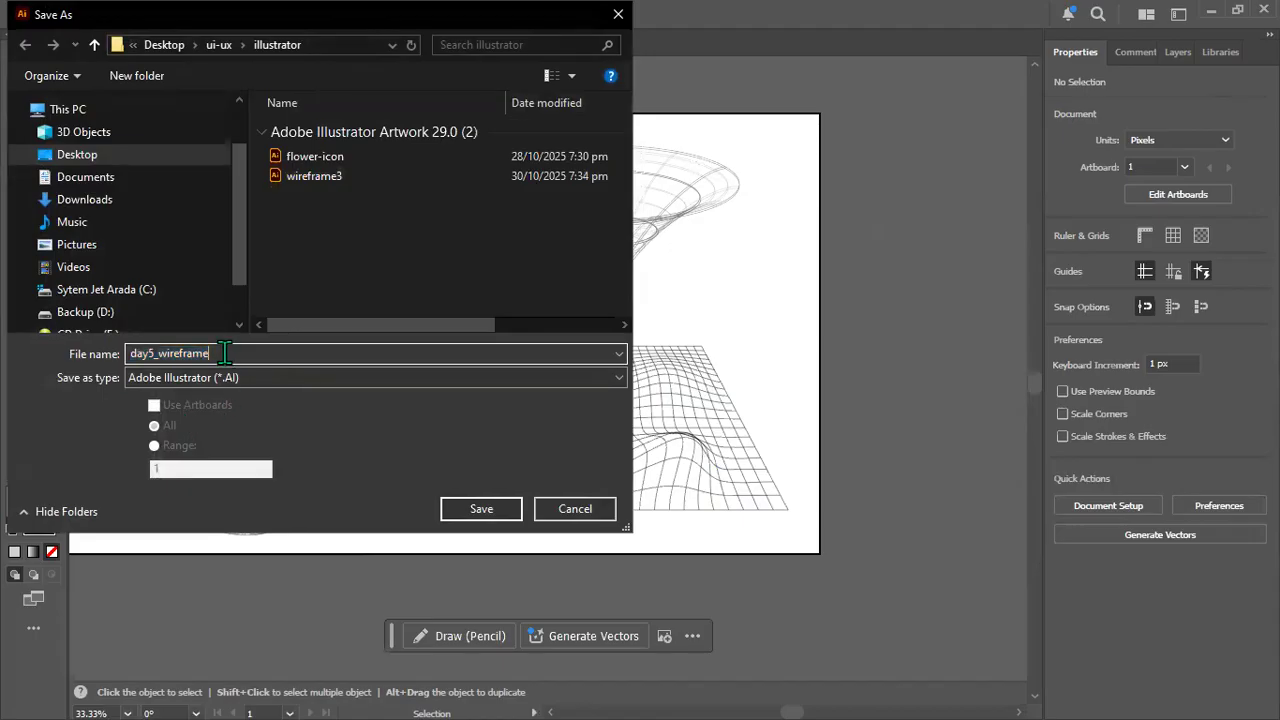
pyautogui.press('BackSpace')
pyautogui.press('BackSpace')
pyautogui.press('BackSpace')
pyautogui.press('BackSpace')
pyautogui.press('BackSpace')
pyautogui.press('BackSpace')
pyautogui.write('eframe')
pyautogui.click(494, 516)
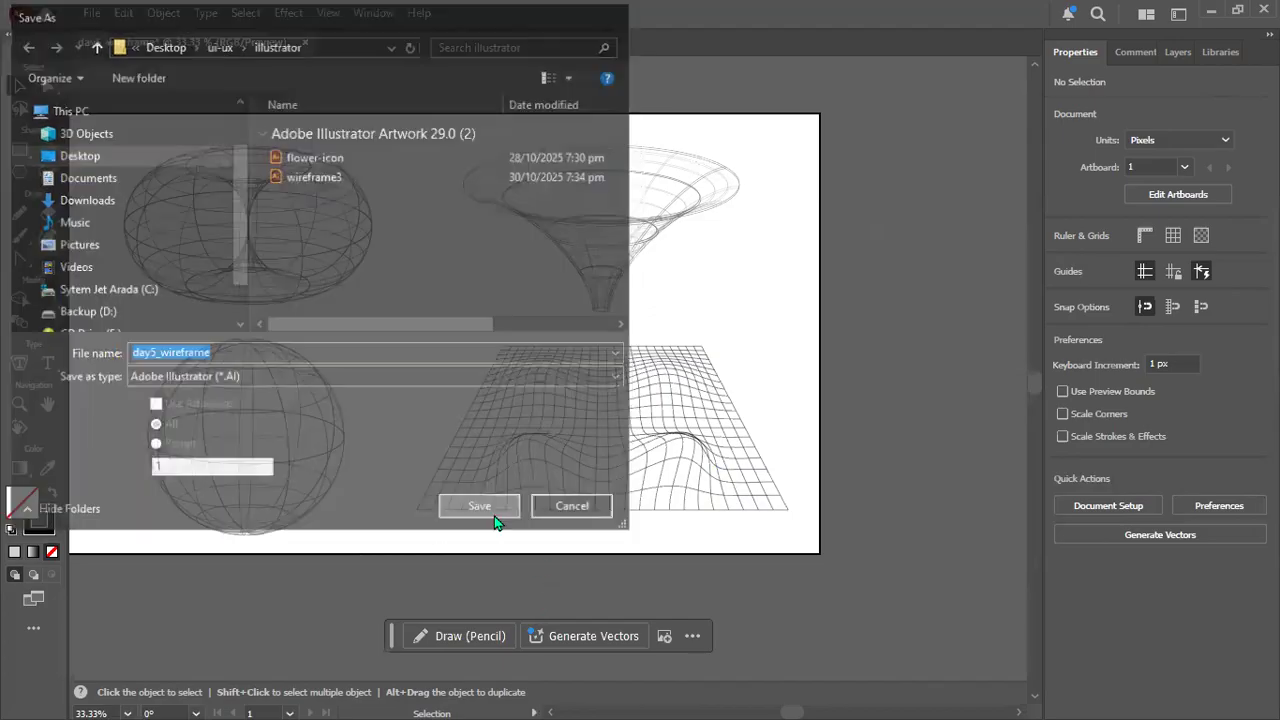
pyautogui.click(712, 625)
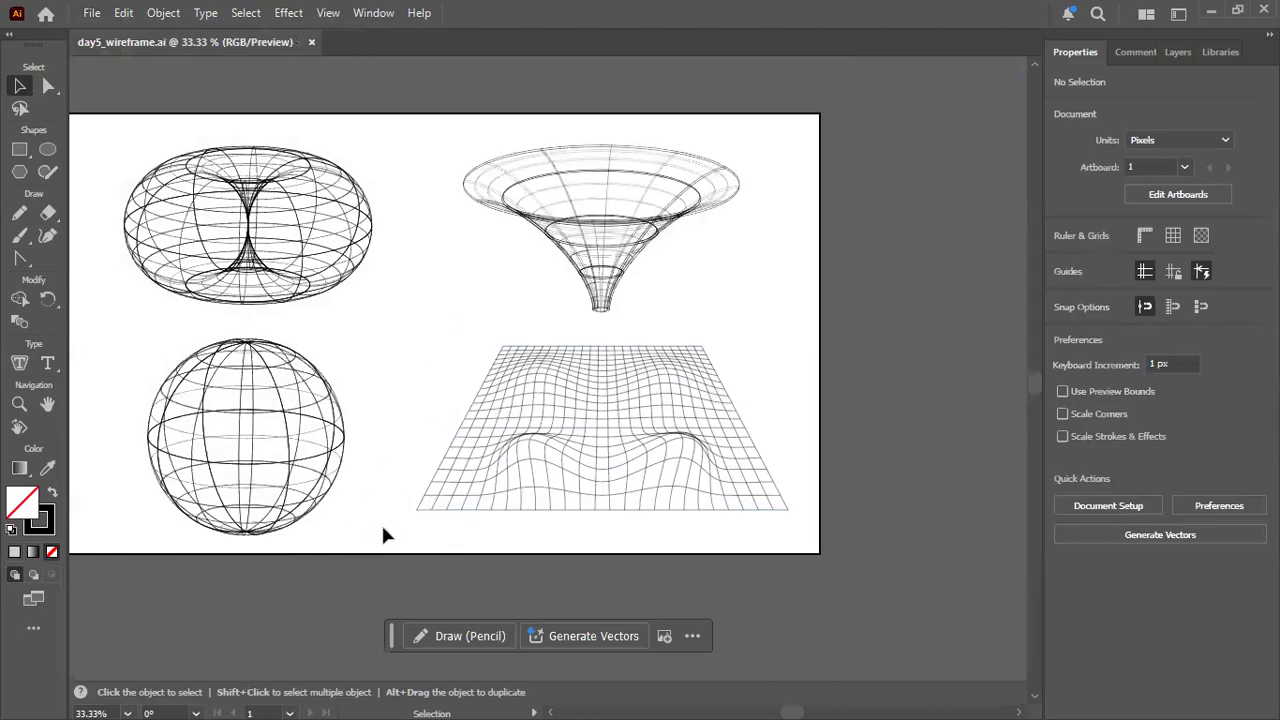
# Switch to the Wireframes slide show in PowerPoint.
pyautogui.moveTo(380, 523); pyautogui.dragTo(500, 537)
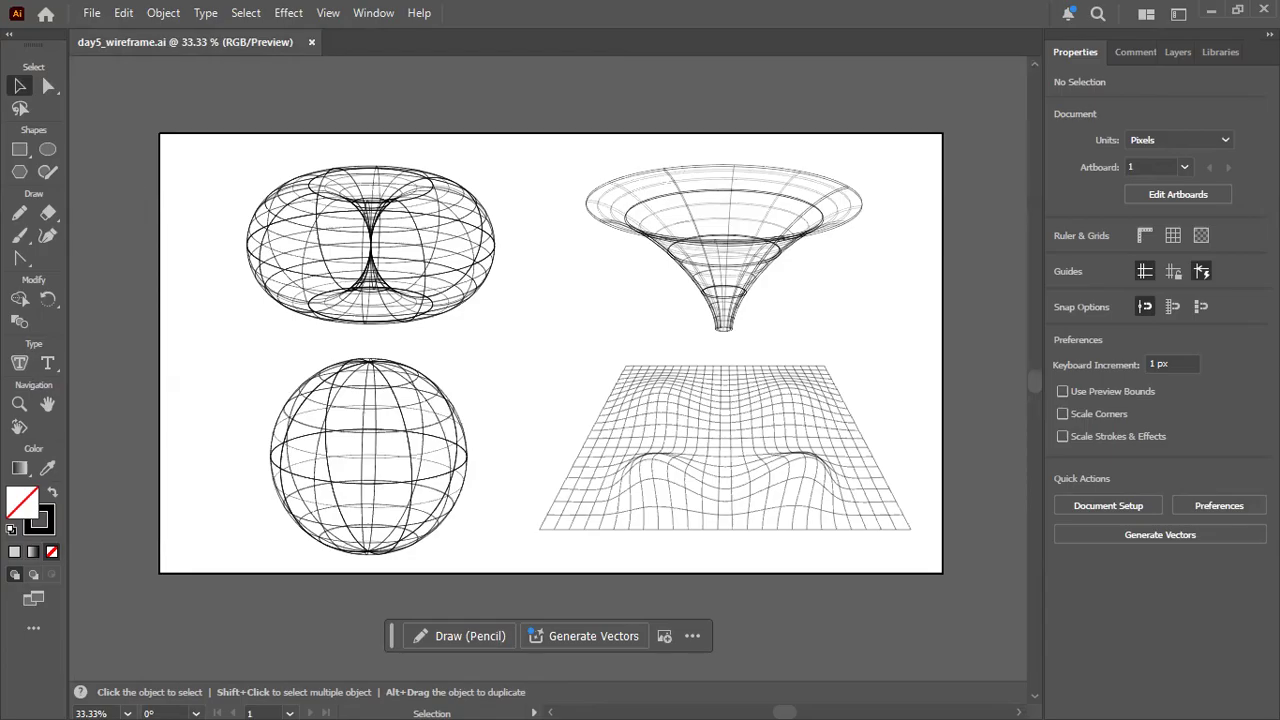
pyautogui.hotkey('alt', 'Tab')
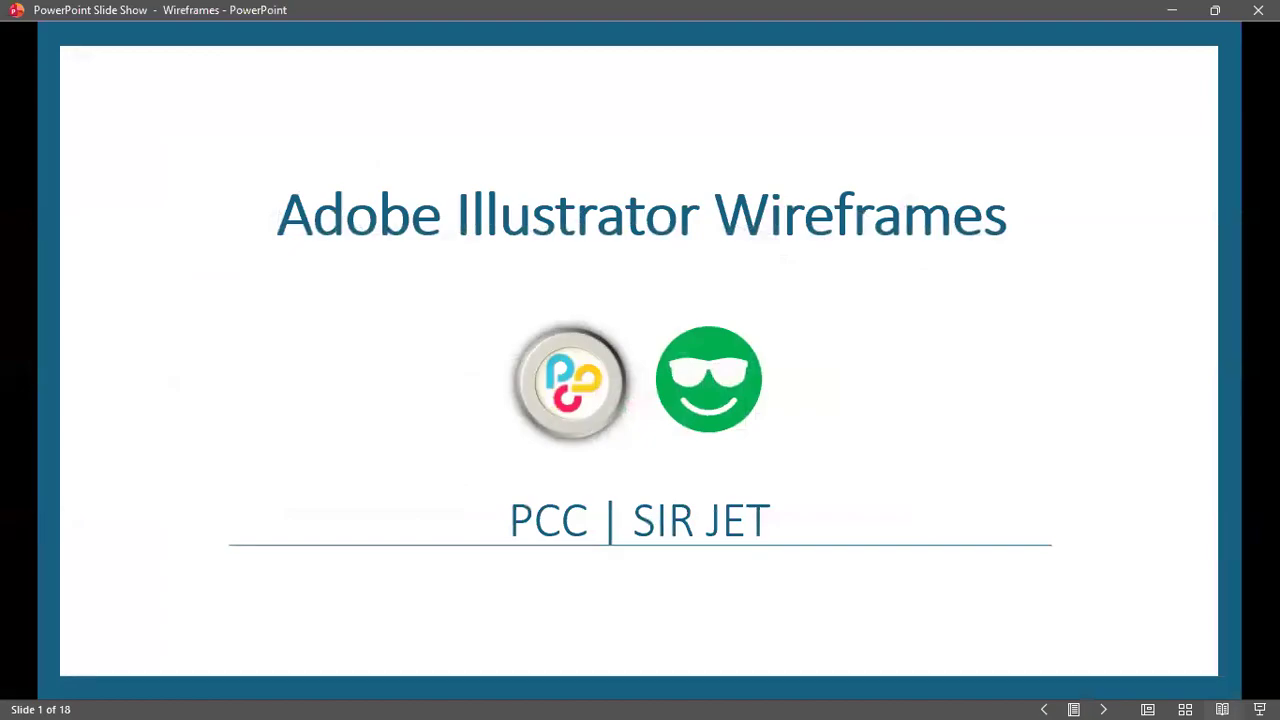
pyautogui.hotkey('alt', 'Tab')
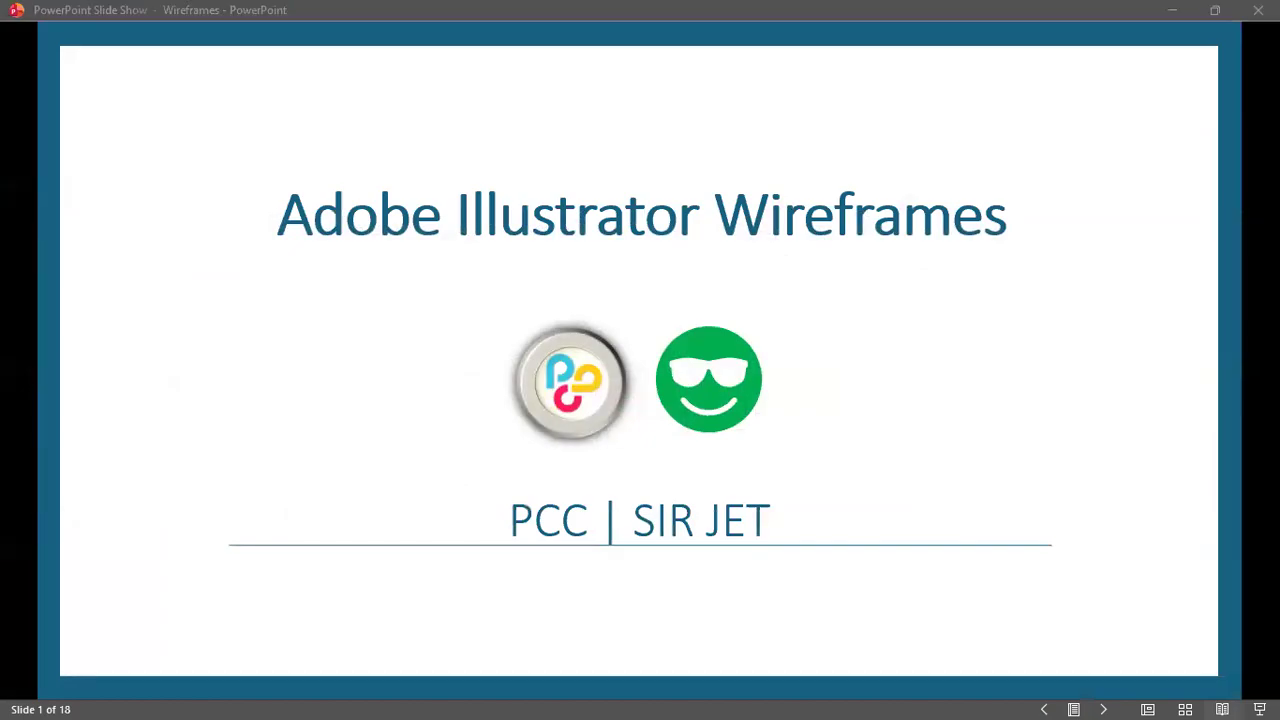
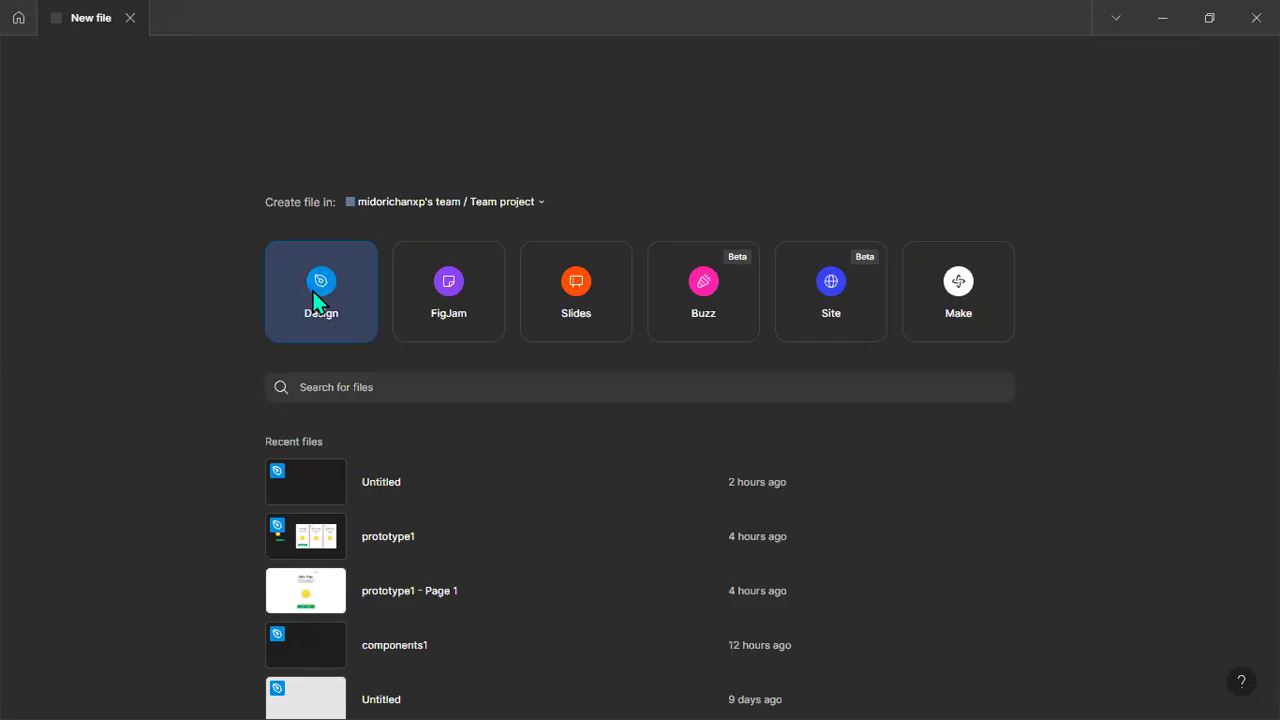
# Try to create a new design file in the team project and dismiss the plan upgrade offer.
pyautogui.click(316, 304)
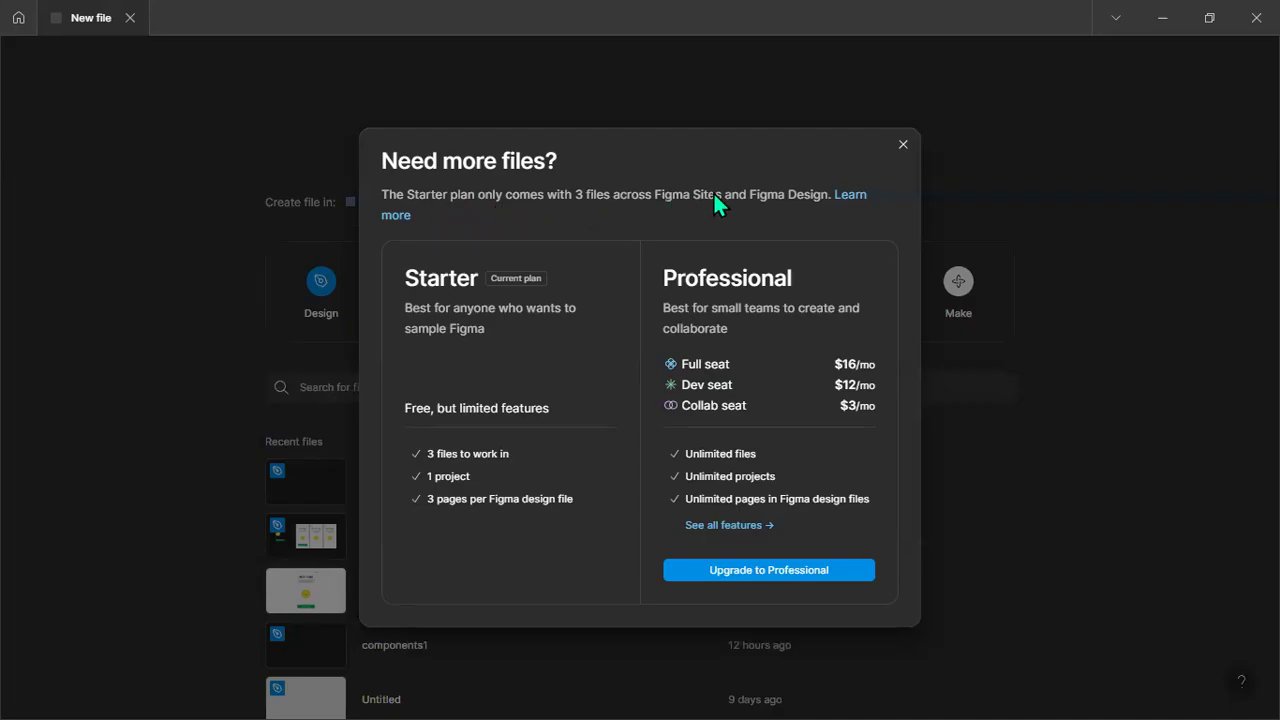
pyautogui.click(903, 145)
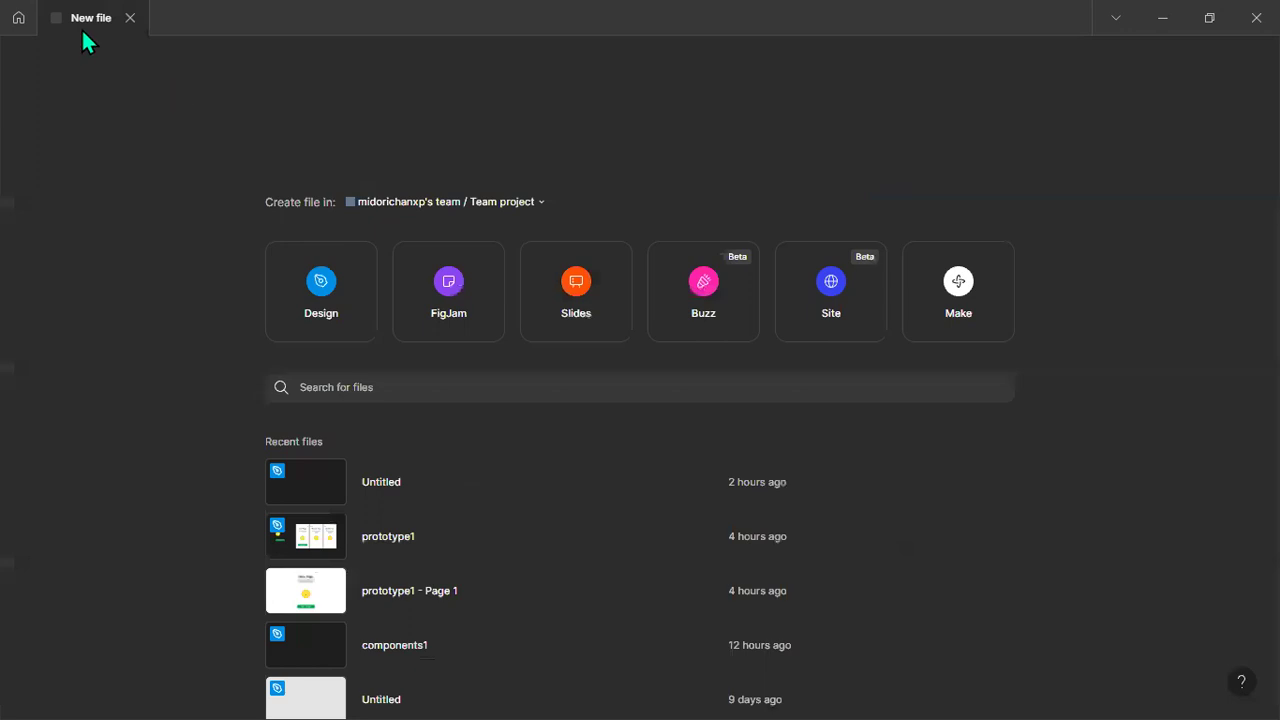
pyautogui.click(15, 24)
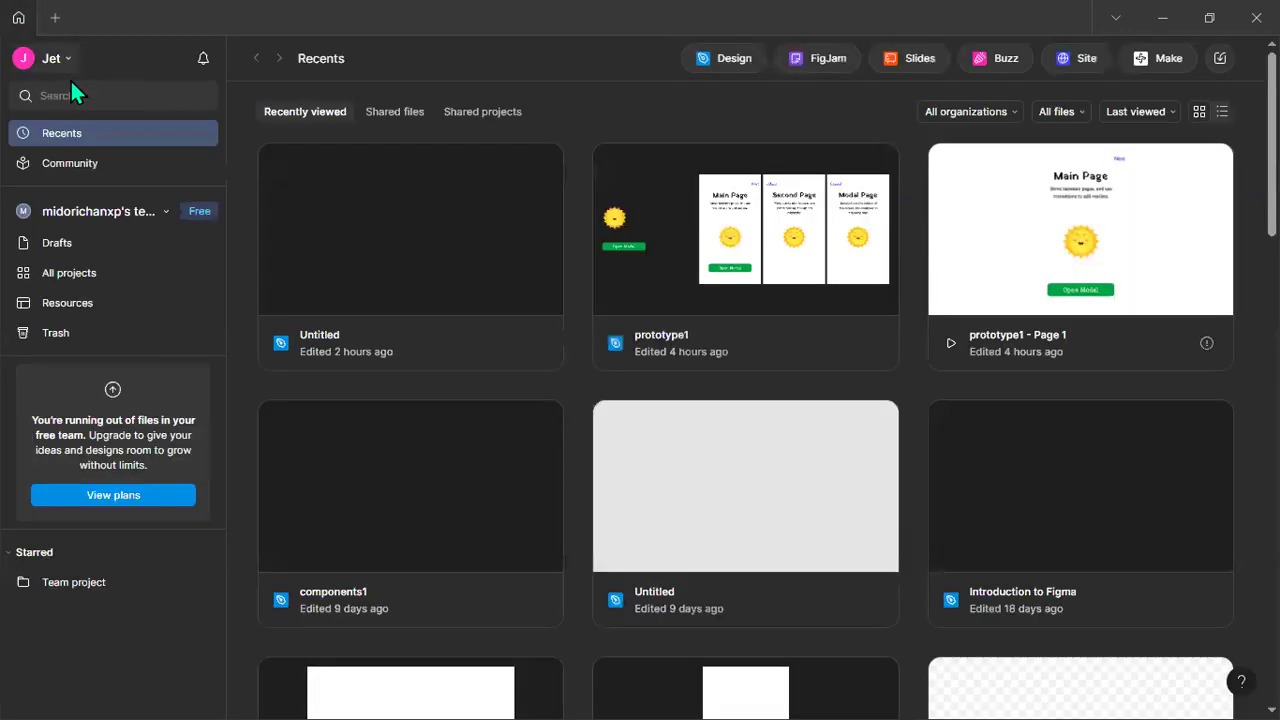
pyautogui.click(52, 18)
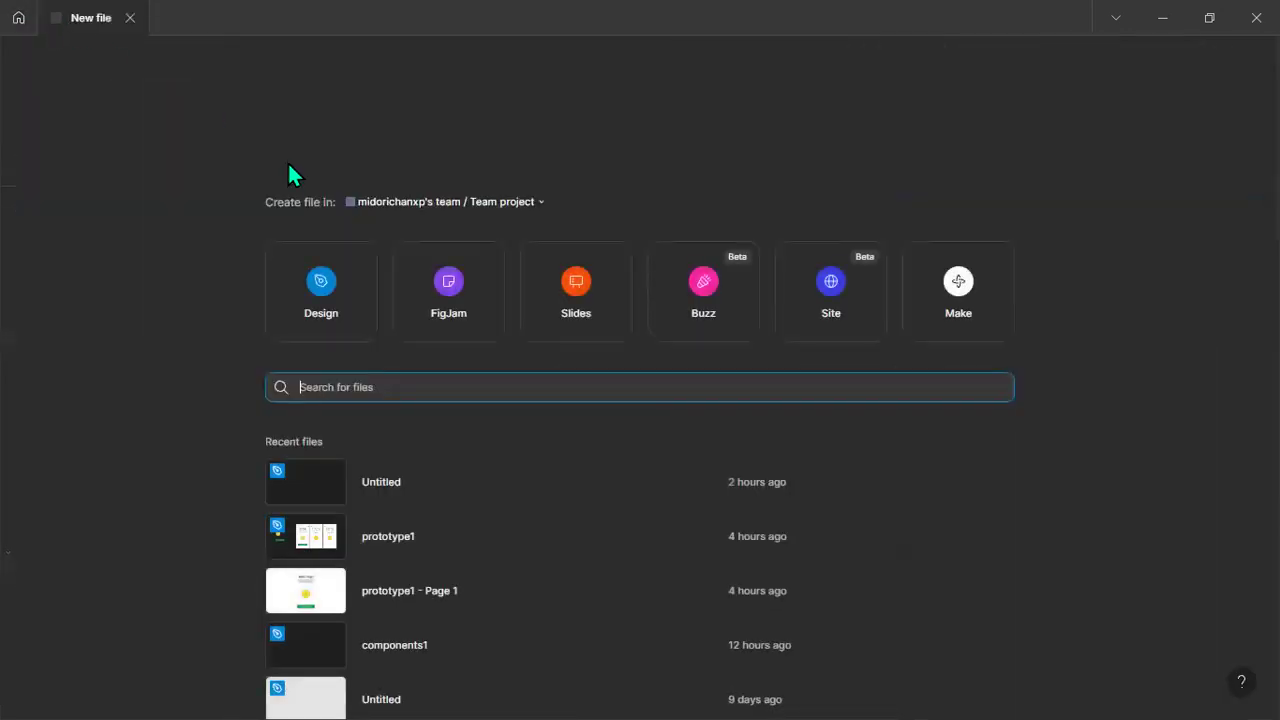
pyautogui.click(316, 278)
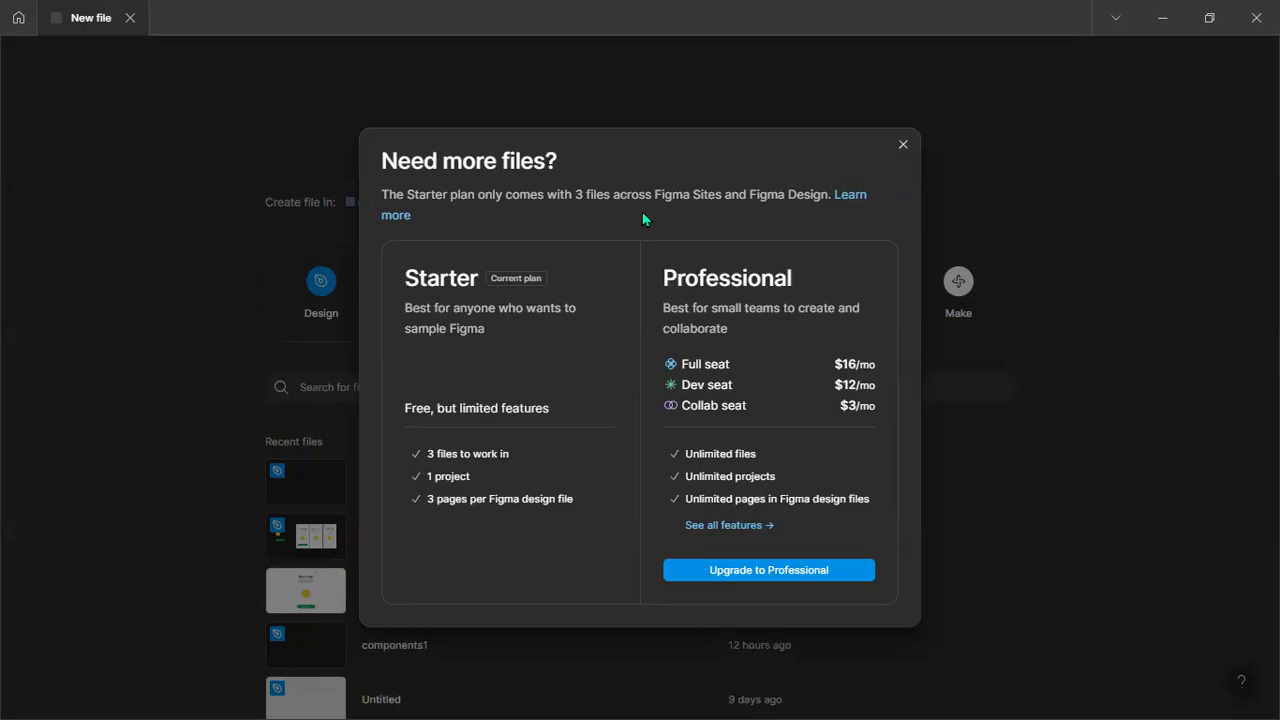
pyautogui.click(903, 145)
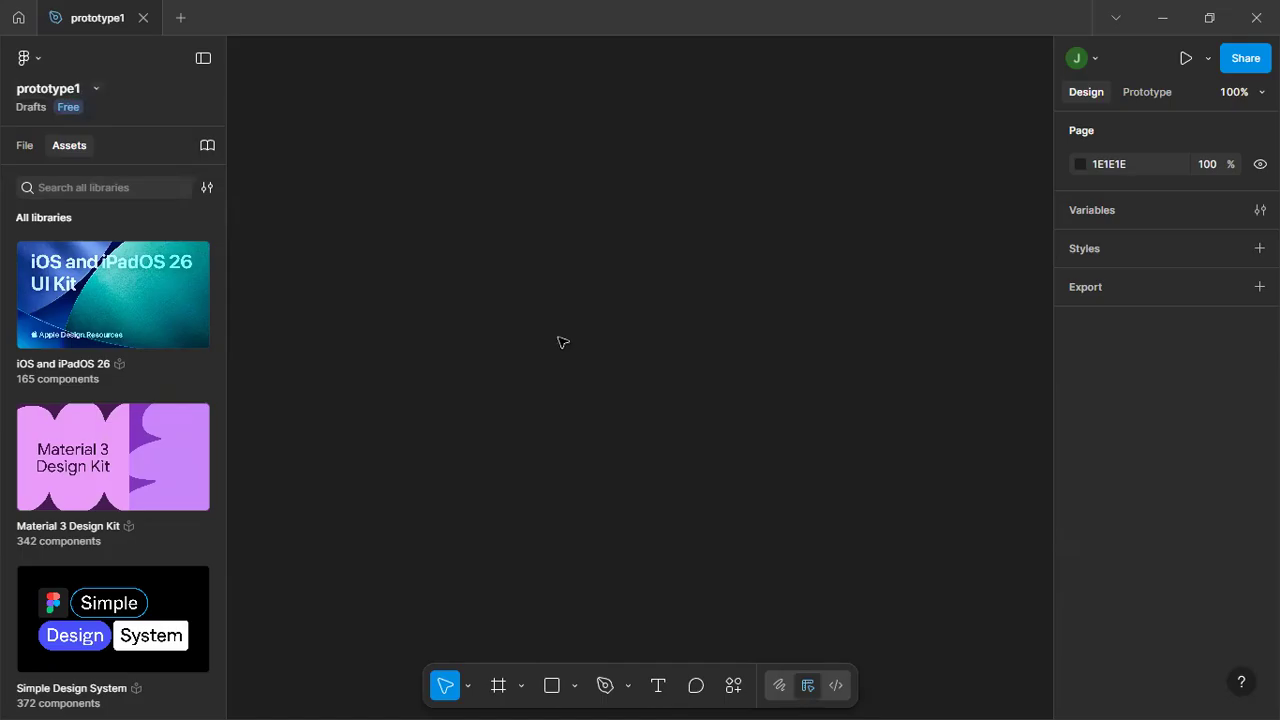
# Rename the open prototype1 design file as day5_prototype1.
pyautogui.click(70, 90)
pyautogui.press('Left')
pyautogui.write('day5_')
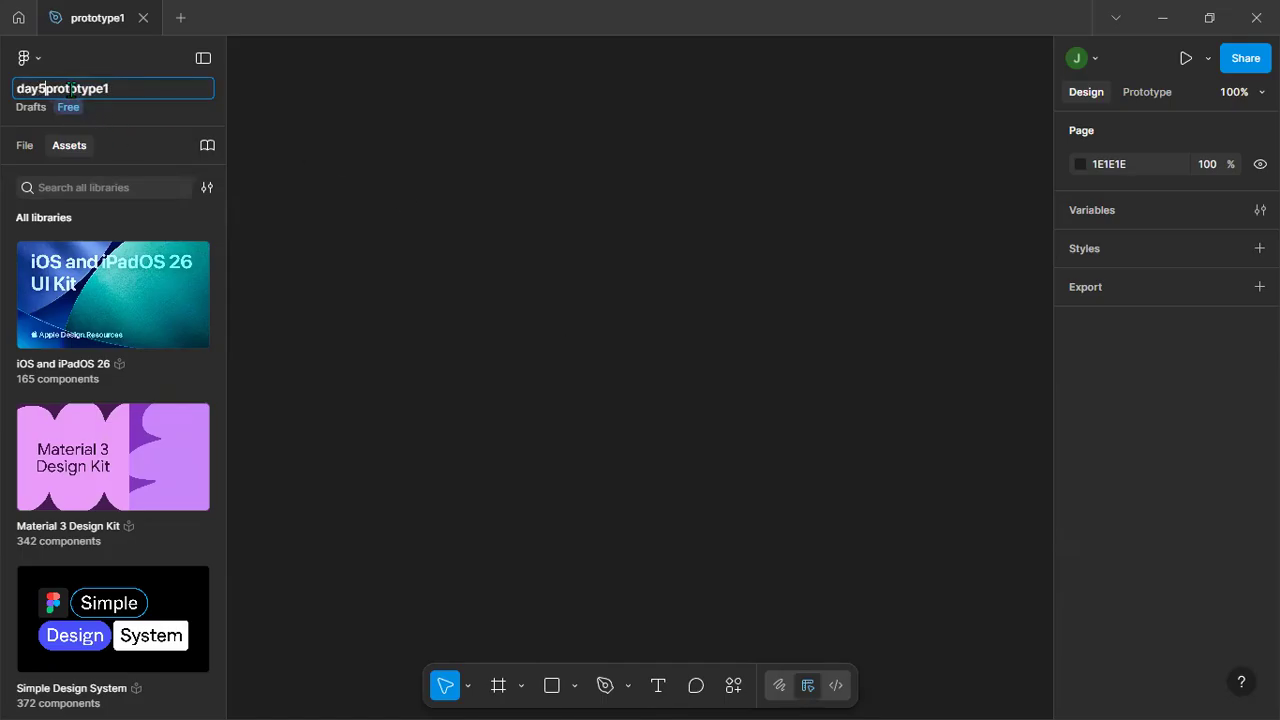
pyautogui.press('Return')
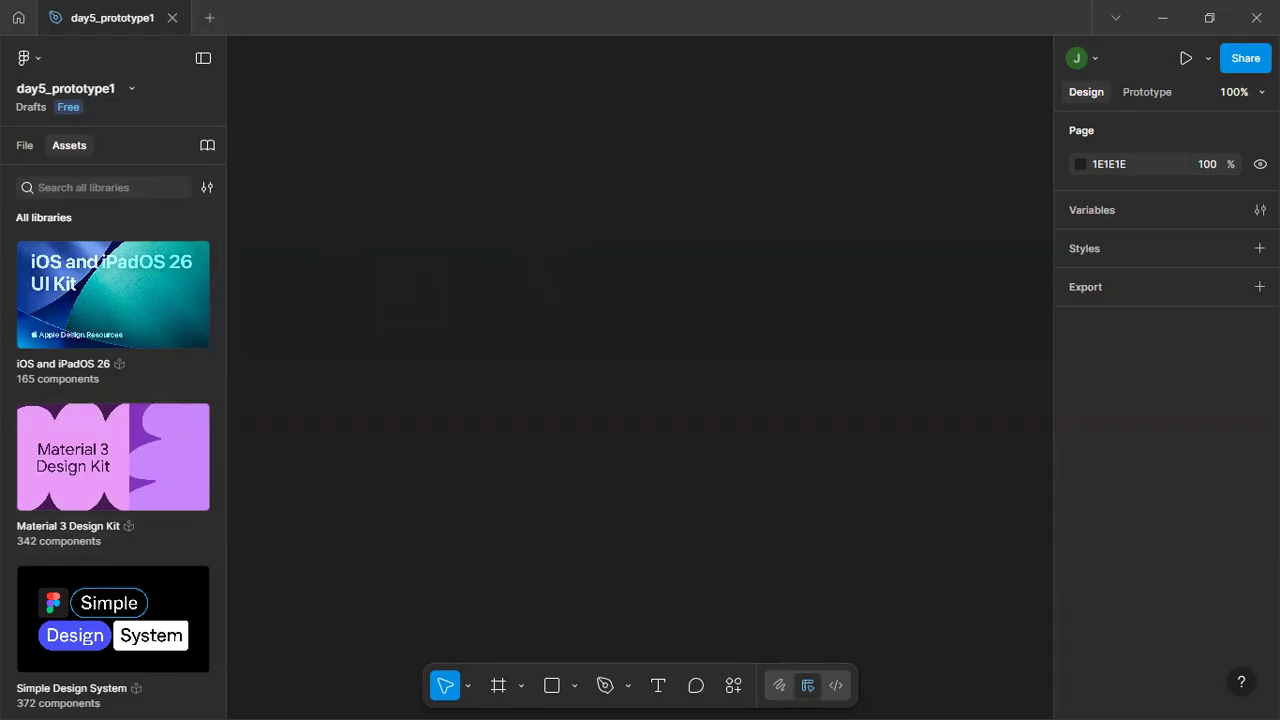
# Place the smiling sun image on the canvas and scale it down proportionally to about 272 × 260.
pyautogui.moveTo(315, 314); pyautogui.dragTo(388, 302)
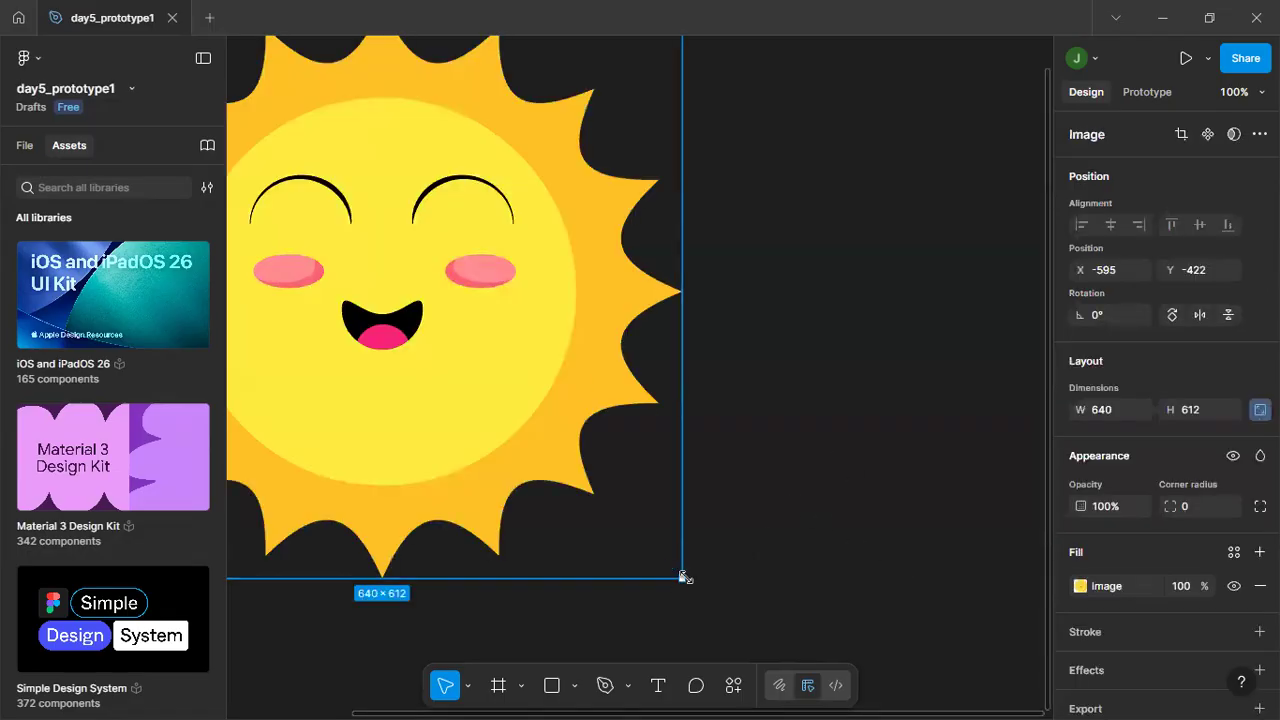
pyautogui.moveTo(639, 532); pyautogui.dragTo(300, 210)
pyautogui.moveTo(384, 373); pyautogui.dragTo(521, 478)
pyautogui.press('space')
pyautogui.moveTo(437, 274); pyautogui.dragTo(717, 458)
pyautogui.click(482, 293)
pyautogui.press('space')
pyautogui.moveTo(611, 190); pyautogui.dragTo(556, 256)
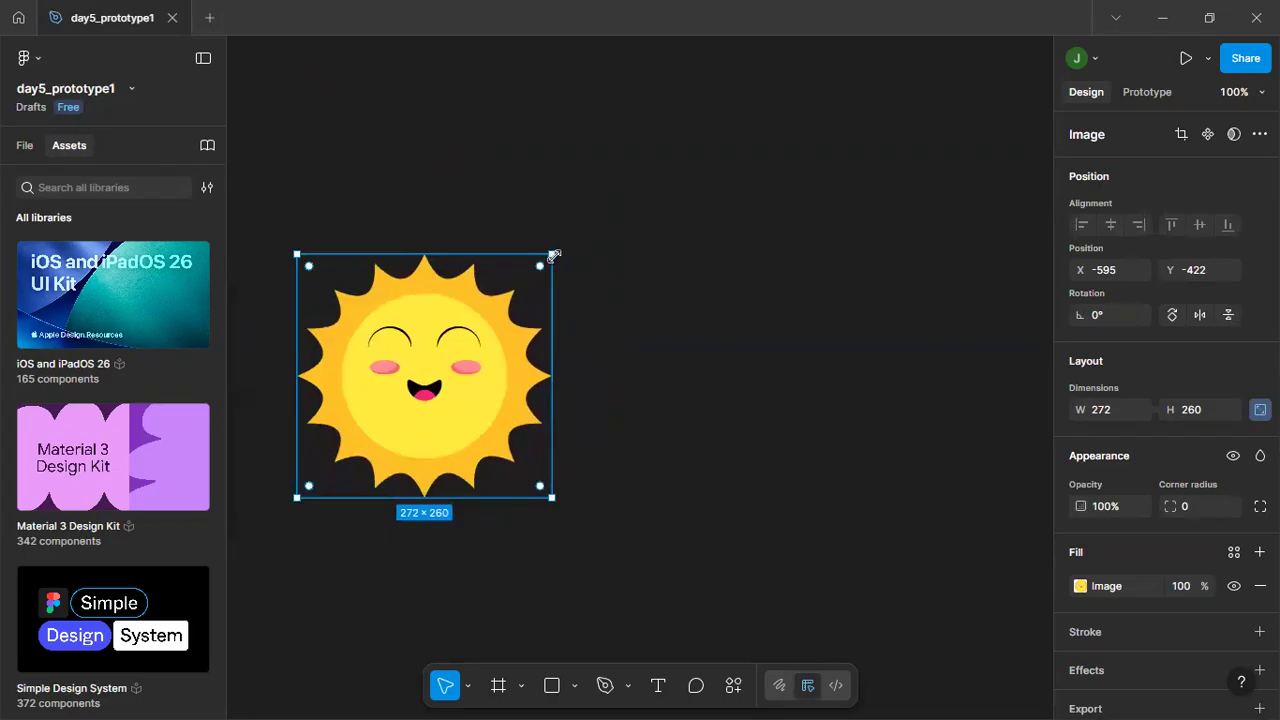
# Scale the sun image down to about 123 × 118 and move it up to about X -575, Y -436.
pyautogui.moveTo(553, 252); pyautogui.dragTo(412, 410)
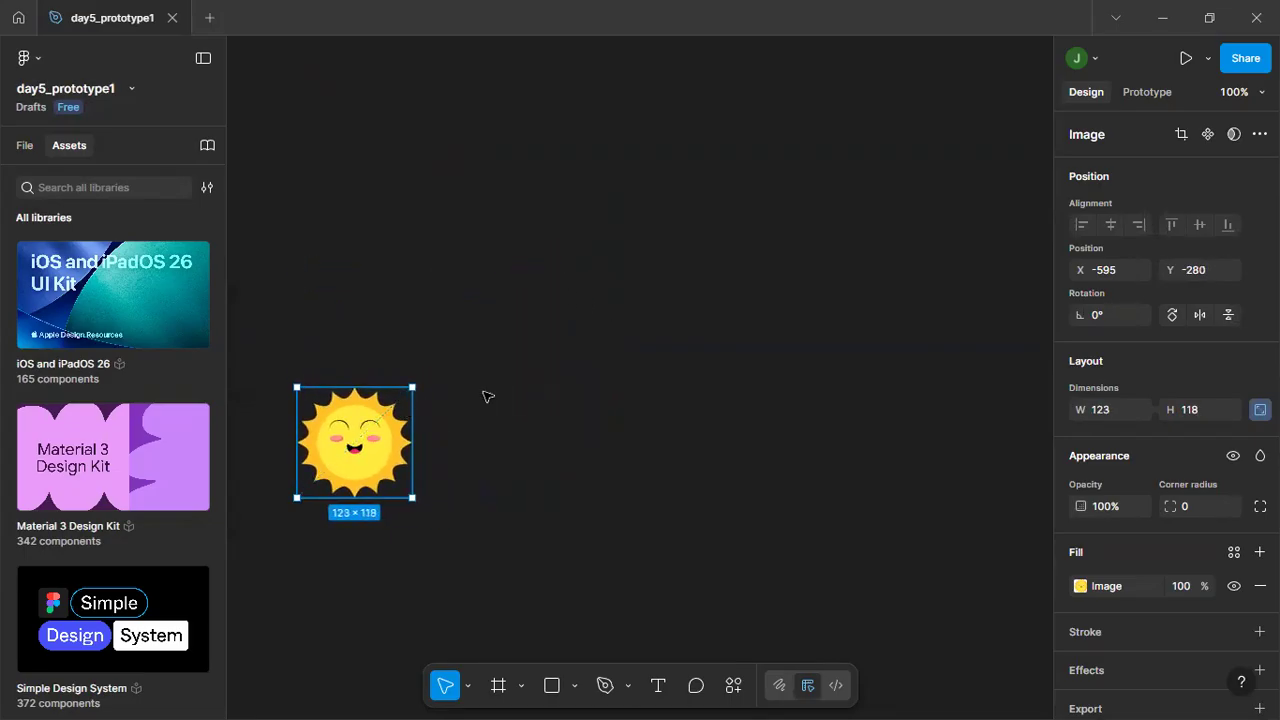
pyautogui.click(423, 434)
pyautogui.moveTo(360, 451); pyautogui.dragTo(378, 306)
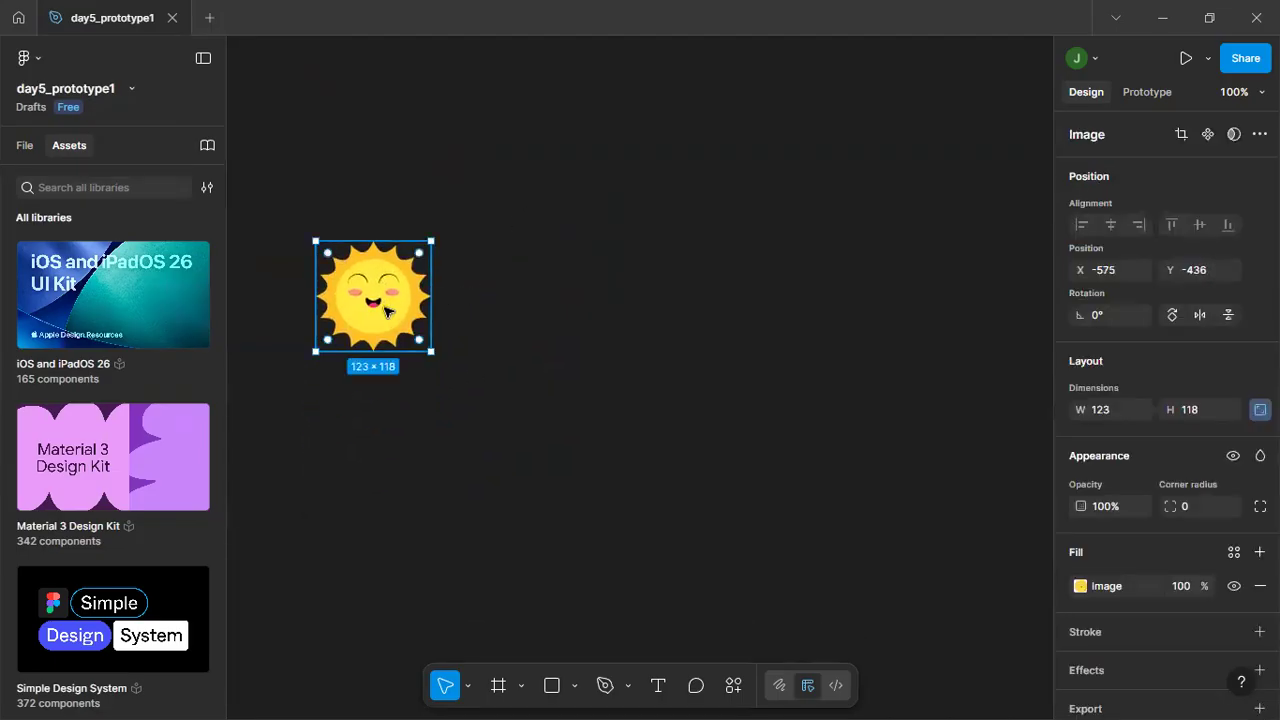
pyautogui.click(578, 295)
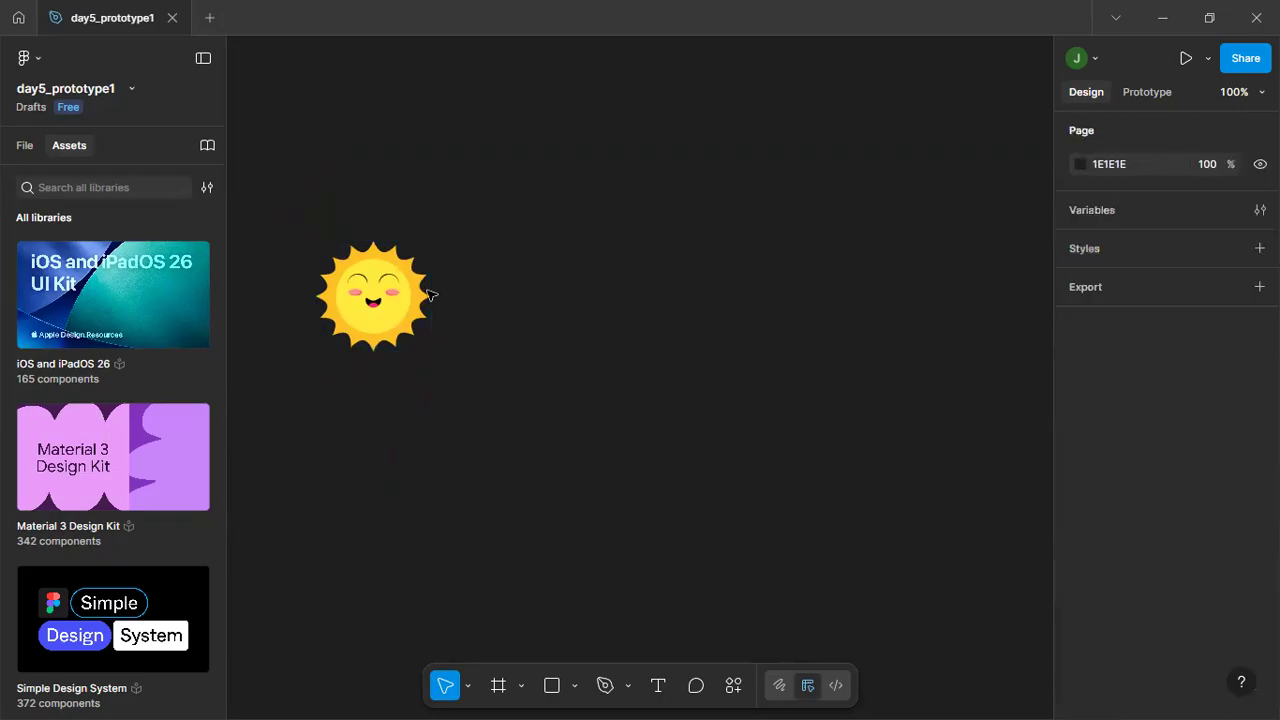
# Wrap the sun image in its own frame with Frame selection and deselect it.
pyautogui.click(366, 296)
pyautogui.rightClick(367, 296)
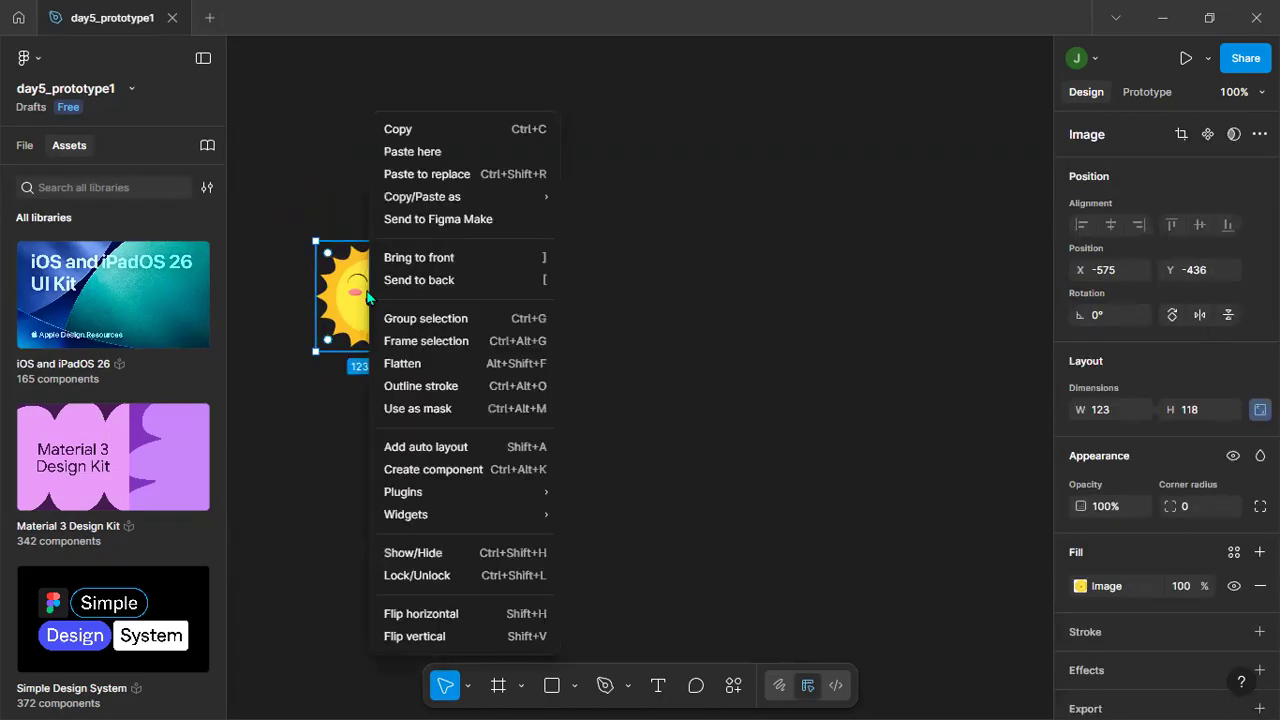
pyautogui.click(671, 247)
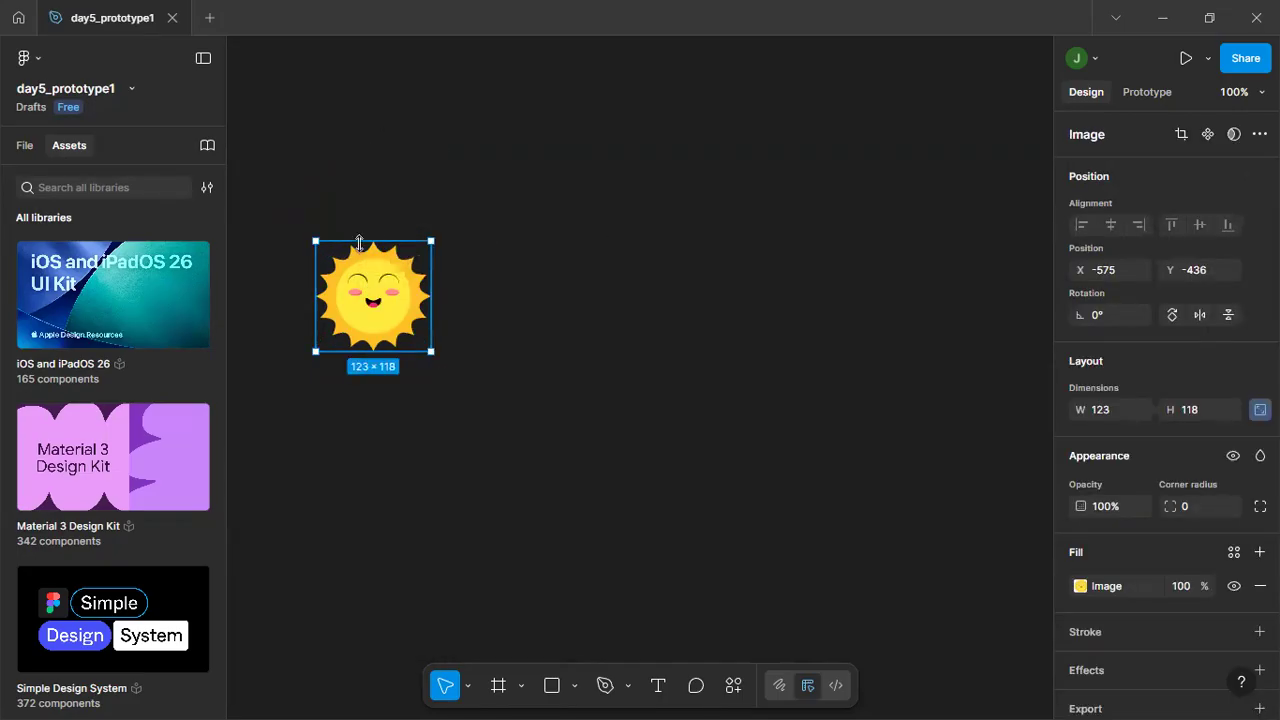
pyautogui.rightClick(375, 289)
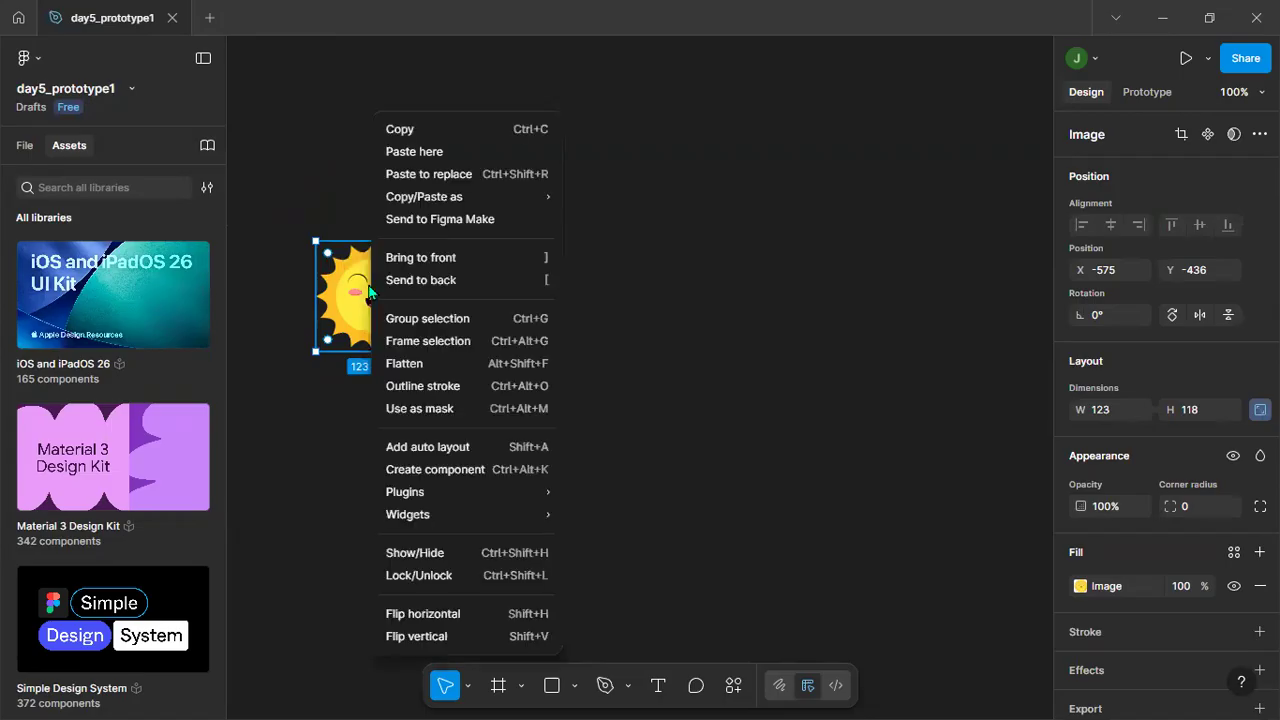
pyautogui.click(450, 341)
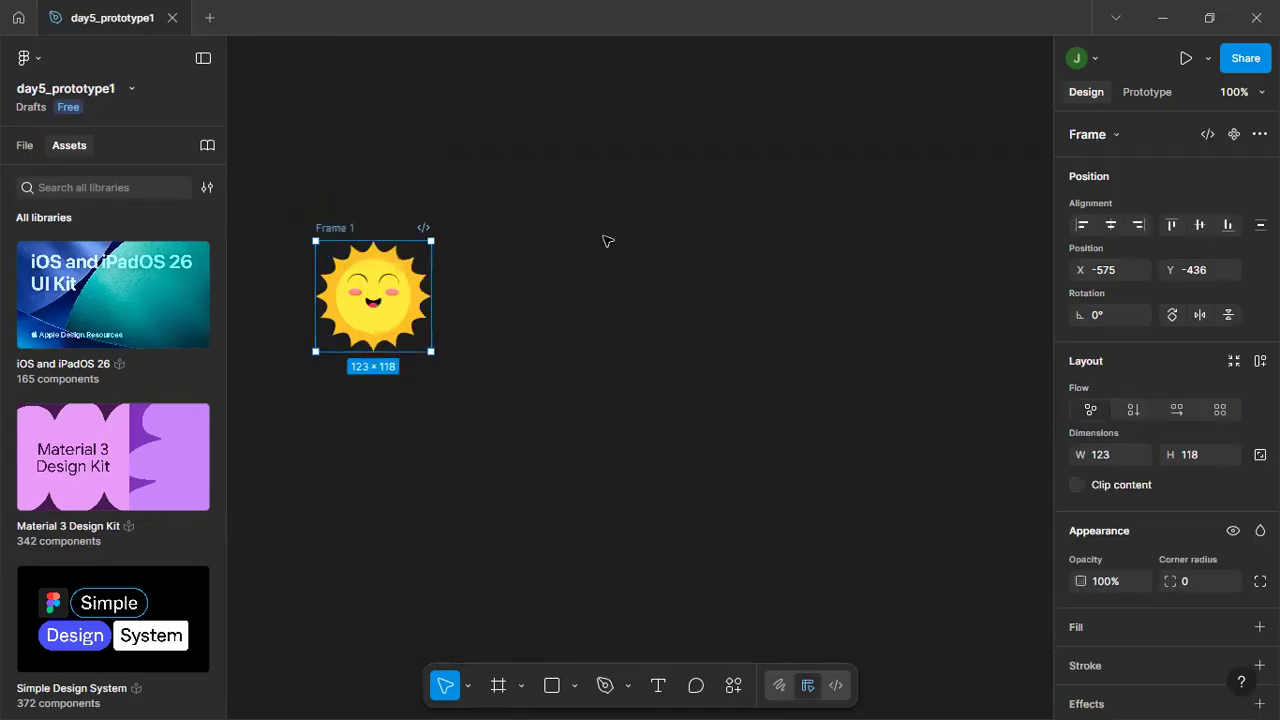
pyautogui.click(604, 241)
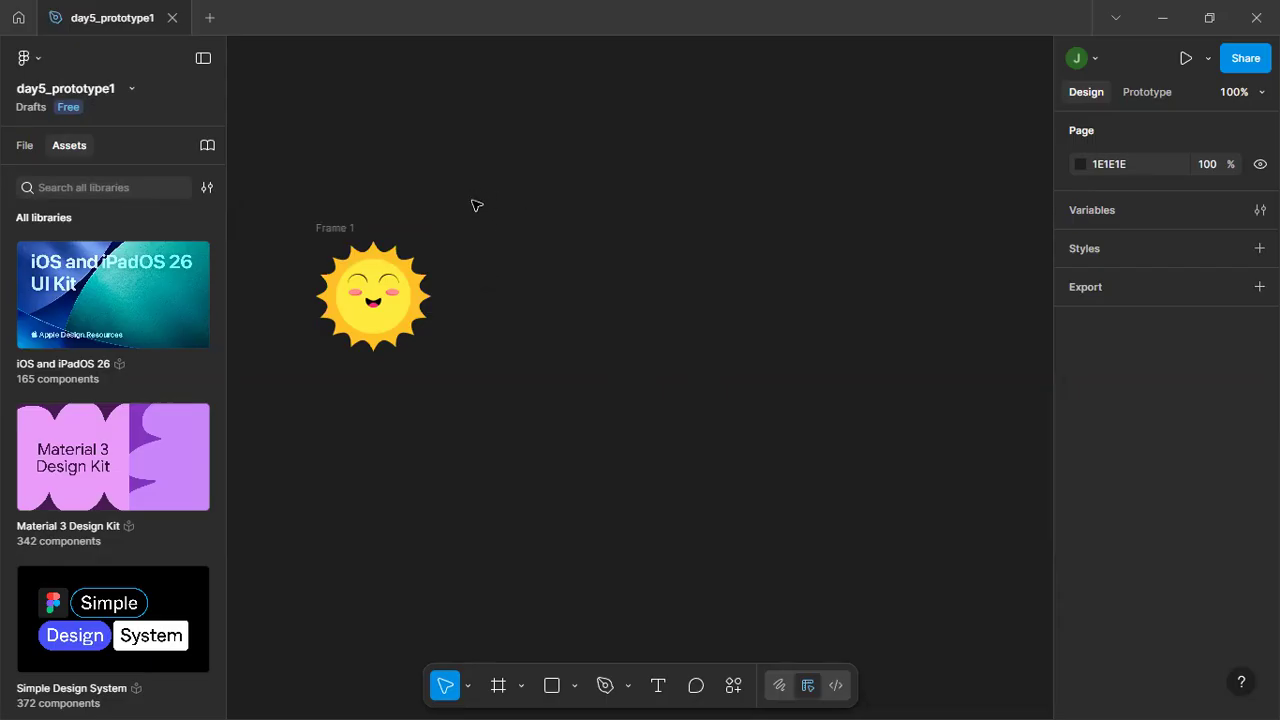
# Rename the frame around the sun image as Smiling Sun.
pyautogui.click(410, 285)
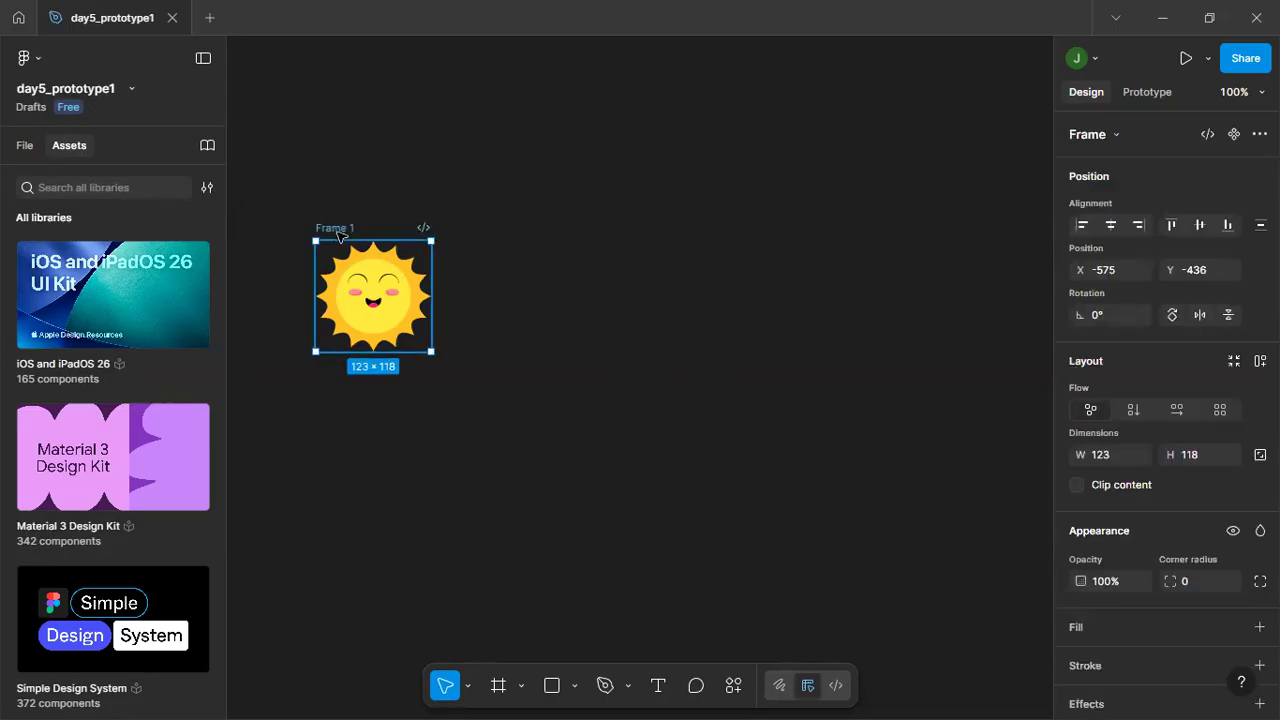
pyautogui.doubleClick(340, 229)
pyautogui.write('Sun')
pyautogui.press('BackSpace')
pyautogui.press('BackSpace')
pyautogui.press('BackSpace')
pyautogui.write('M')
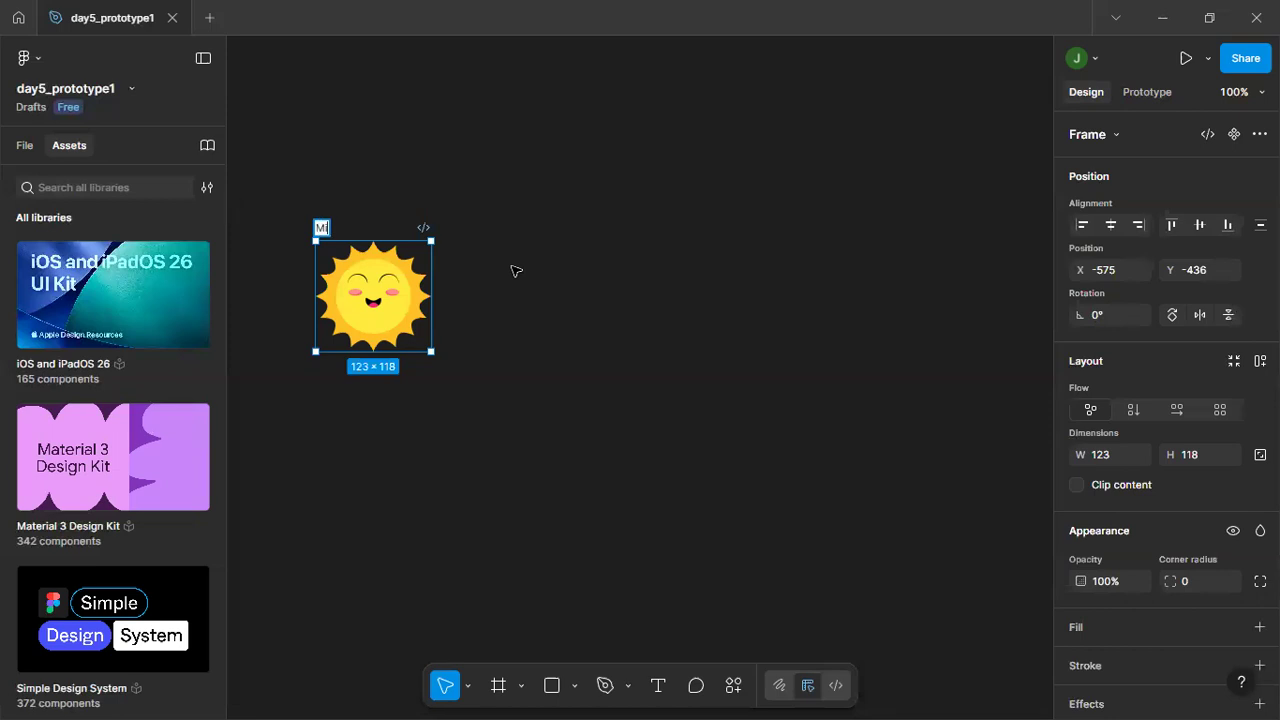
pyautogui.write('iss Free')
pyautogui.press('BackSpace')
pyautogui.press('BackSpace')
pyautogui.press('BackSpace')
pyautogui.press('BackSpace')
pyautogui.press('BackSpace')
pyautogui.press('BackSpace')
pyautogui.press('BackSpace')
pyautogui.press('BackSpace')
pyautogui.press('BackSpace')
pyautogui.write('Su')
pyautogui.press('BackSpace')
pyautogui.press('BackSpace')
pyautogui.write('Smiling Sun')
pyautogui.press('Return')
# Resize the Smiling Sun frame from its lower corner to about 108 × 99.
pyautogui.click(703, 232)
pyautogui.click(362, 322)
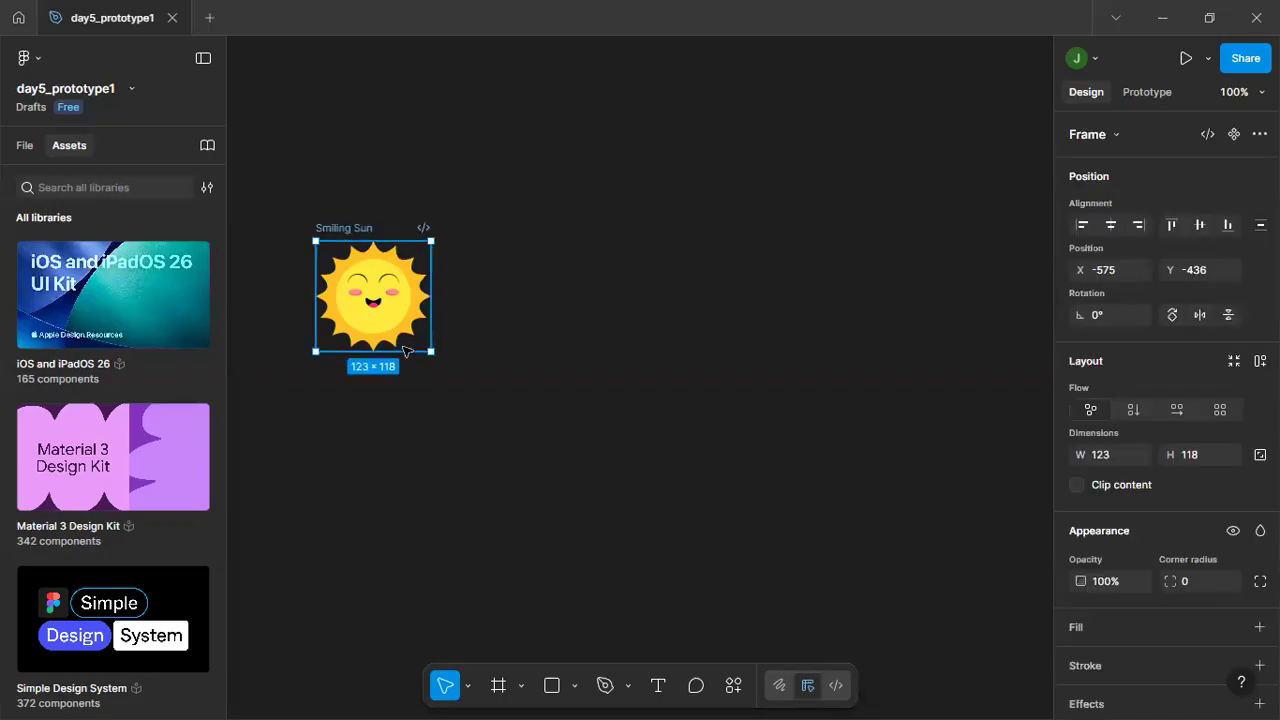
pyautogui.moveTo(430, 353); pyautogui.dragTo(417, 334)
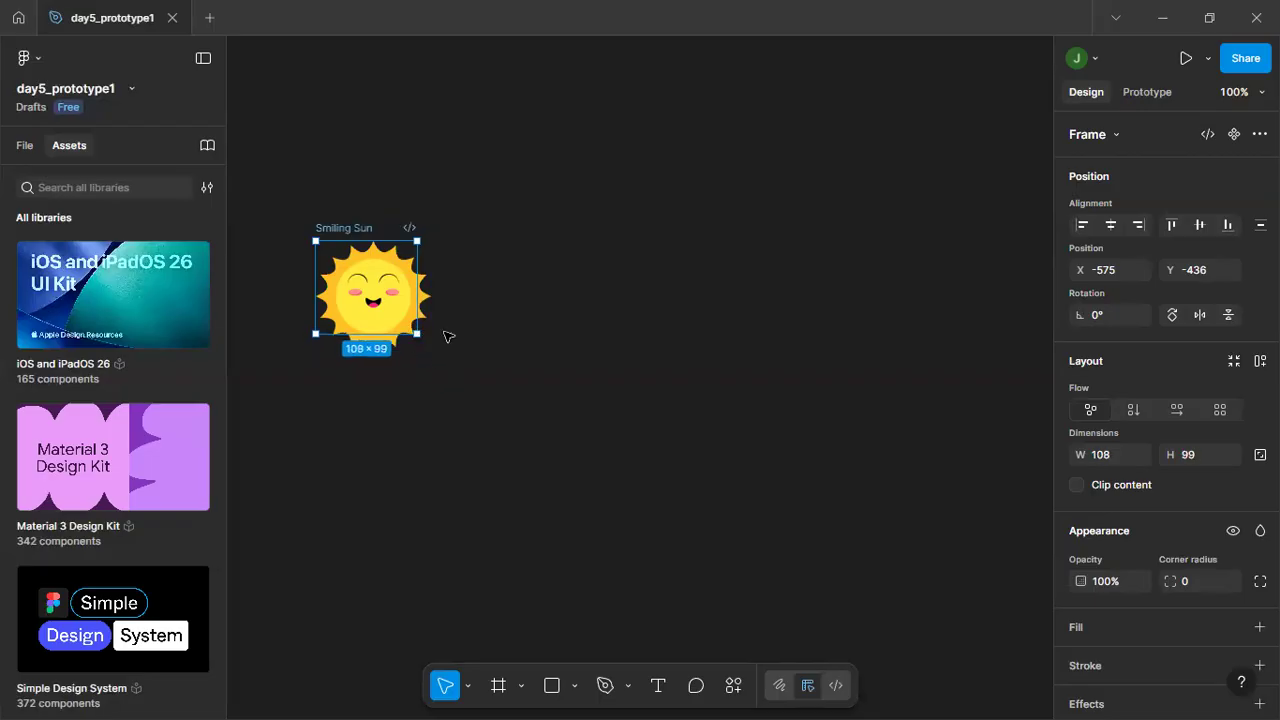
# Try to shrink the sun image inside the frame to about 103 × 99 and move it sideways to about X -507.
pyautogui.click(397, 292)
pyautogui.moveTo(436, 238); pyautogui.dragTo(397, 260)
pyautogui.click(490, 256)
pyautogui.click(343, 306)
pyautogui.moveTo(380, 313); pyautogui.dragTo(449, 290)
pyautogui.click(421, 297)
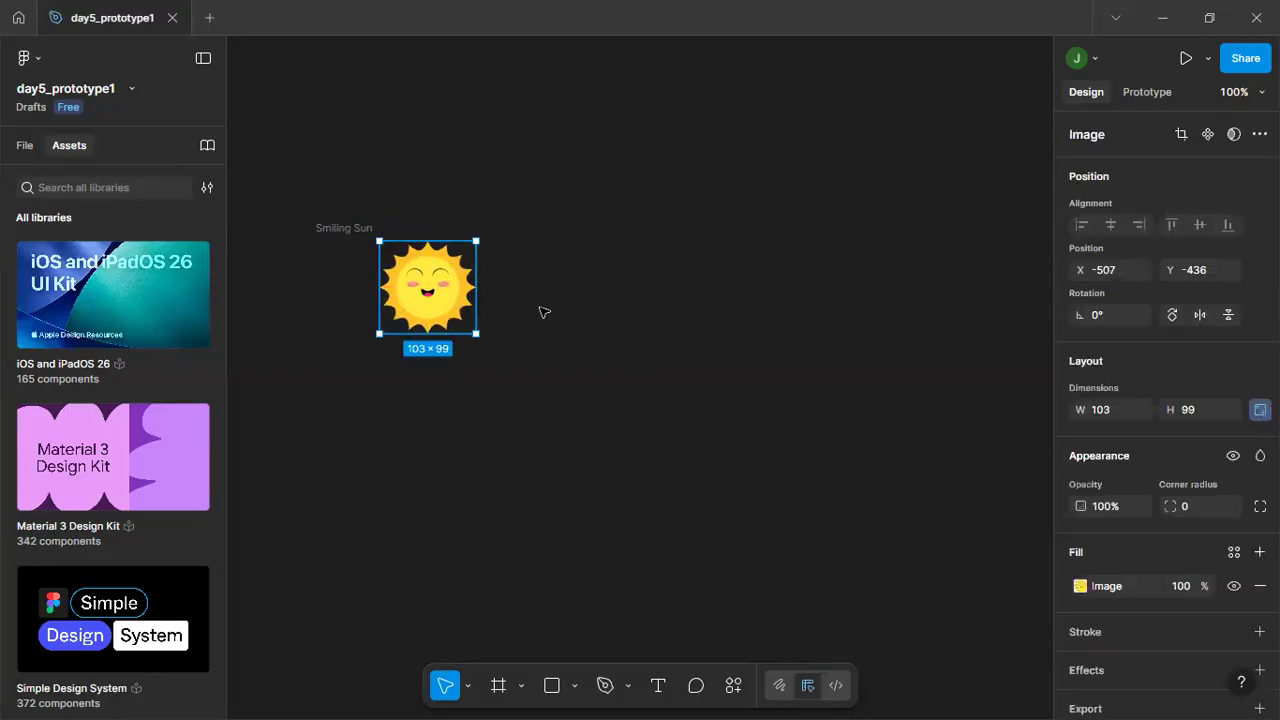
pyautogui.click(543, 312)
pyautogui.click(447, 312)
# Undo the move and resize of the sun image inside the Smiling Sun frame.
pyautogui.hotkey('ctrl', 'z')
pyautogui.hotkey('ctrl', 'z')
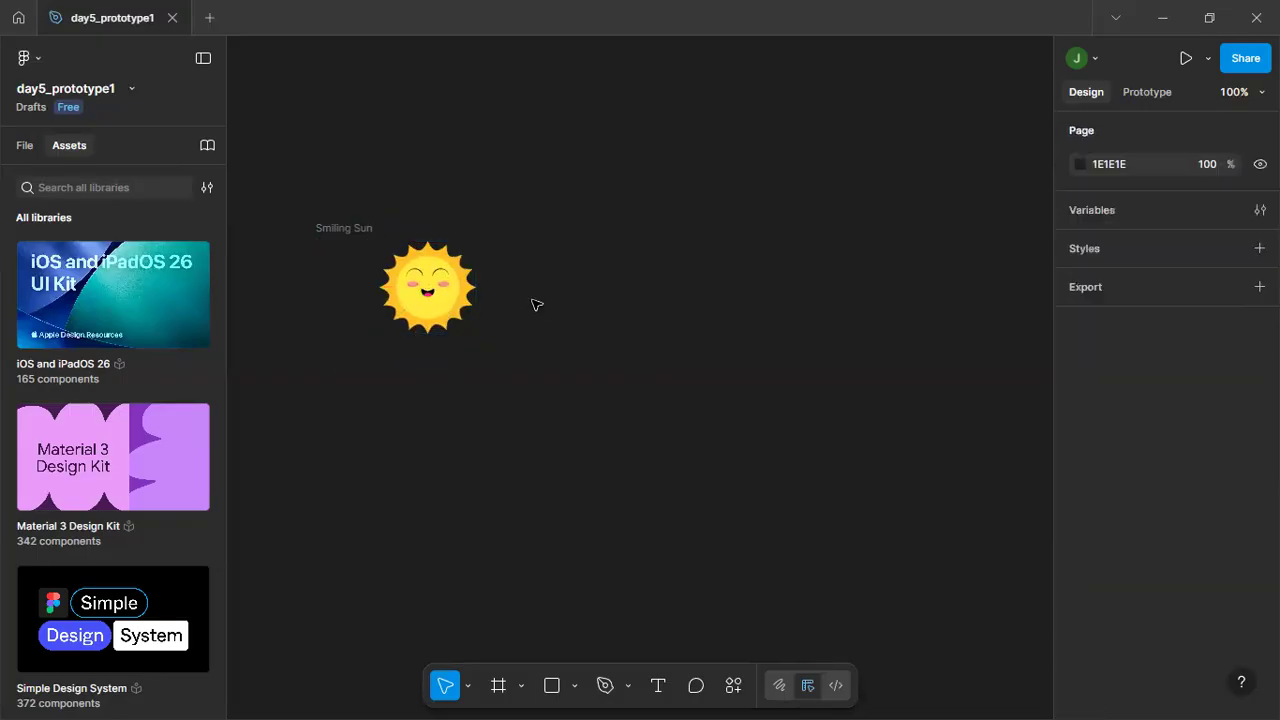
pyautogui.hotkey('ctrl', 'z')
pyautogui.hotkey('ctrl', 'z')
pyautogui.hotkey('ctrl', 'z')
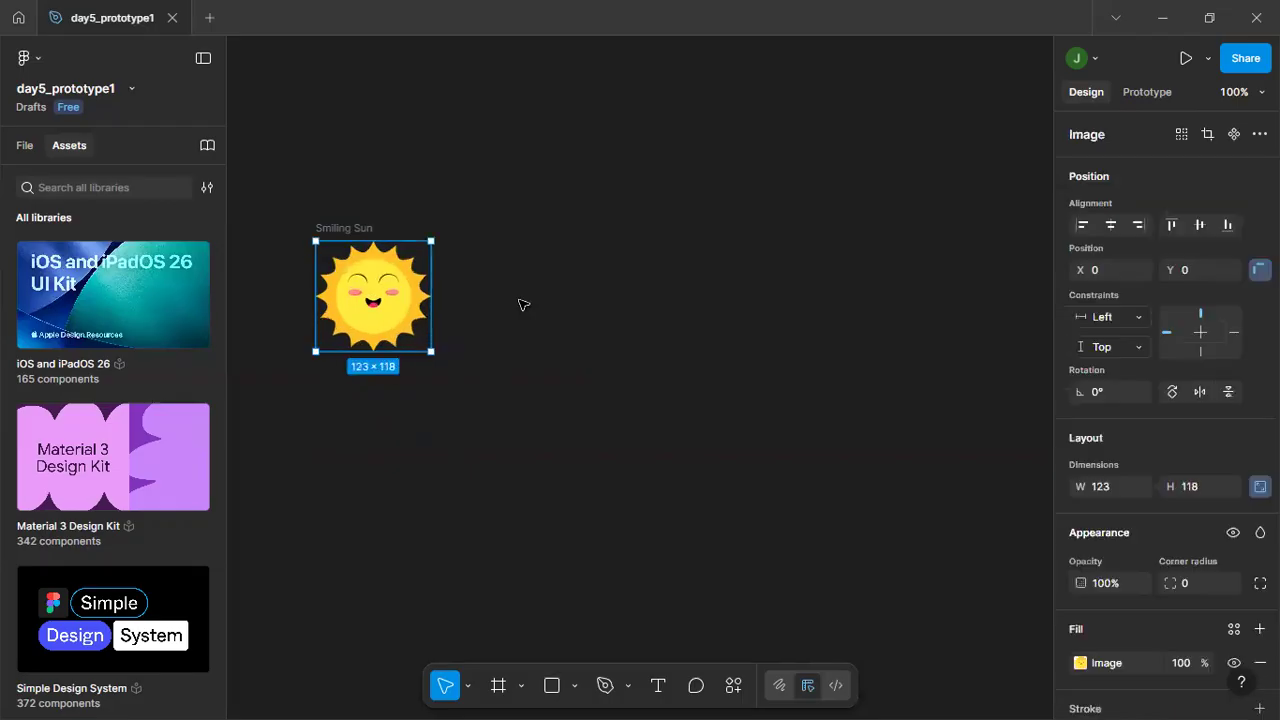
# Move the Smiling Sun frame with its image to about X -603, Y -475 and deselect it.
pyautogui.hotkey('ctrl', 'z')
pyautogui.hotkey('ctrl', 'z')
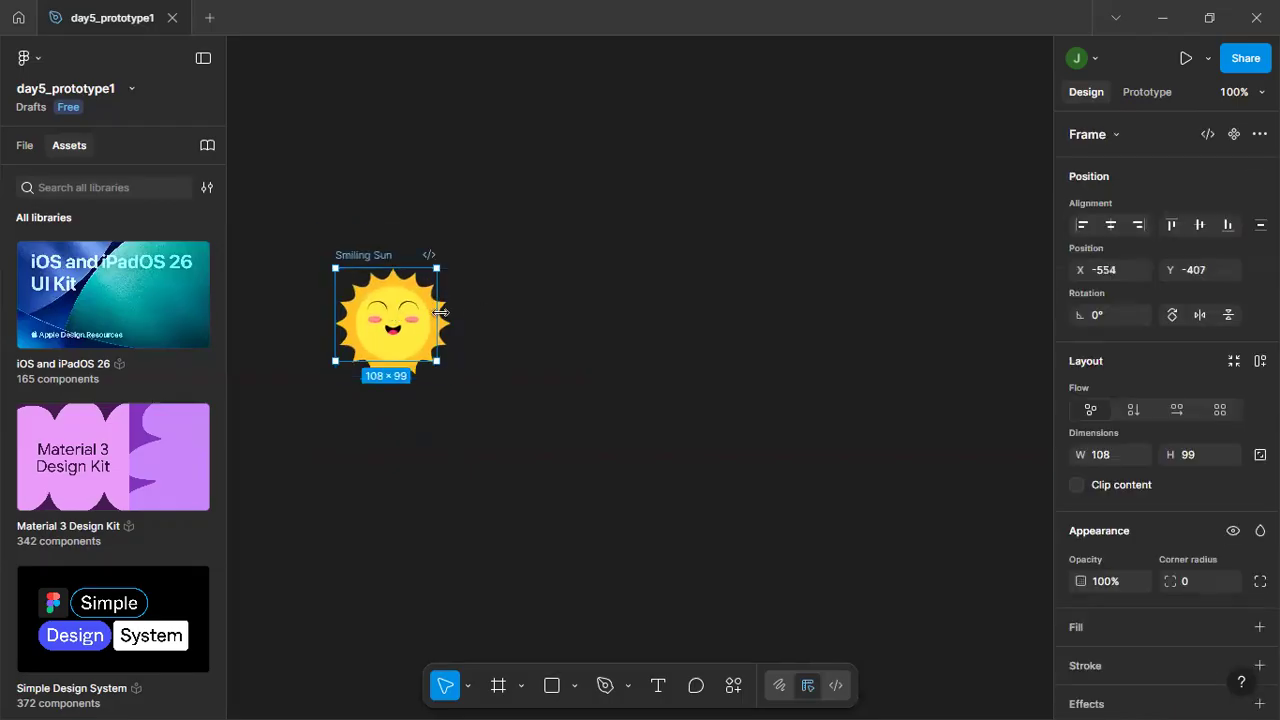
pyautogui.hotkey('ctrl', 'z')
pyautogui.hotkey('ctrl', 'z')
pyautogui.hotkey('ctrl', 'z')
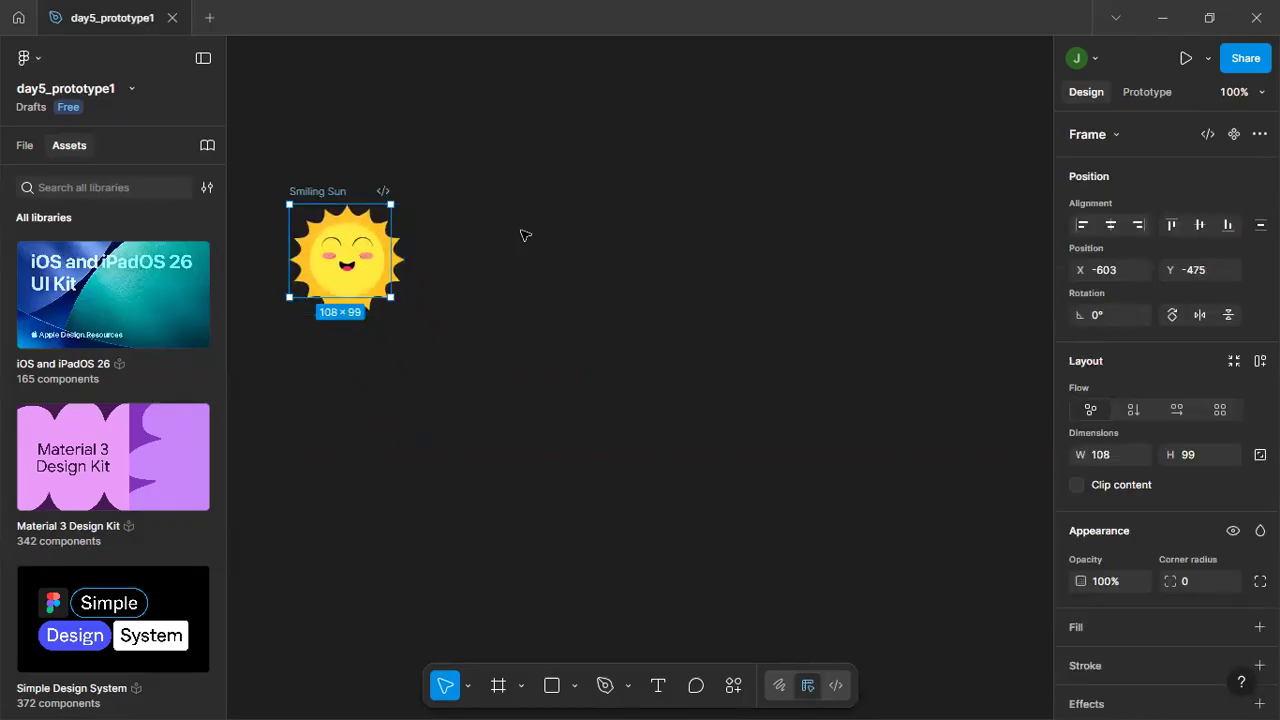
pyautogui.click(373, 262)
pyautogui.click(436, 291)
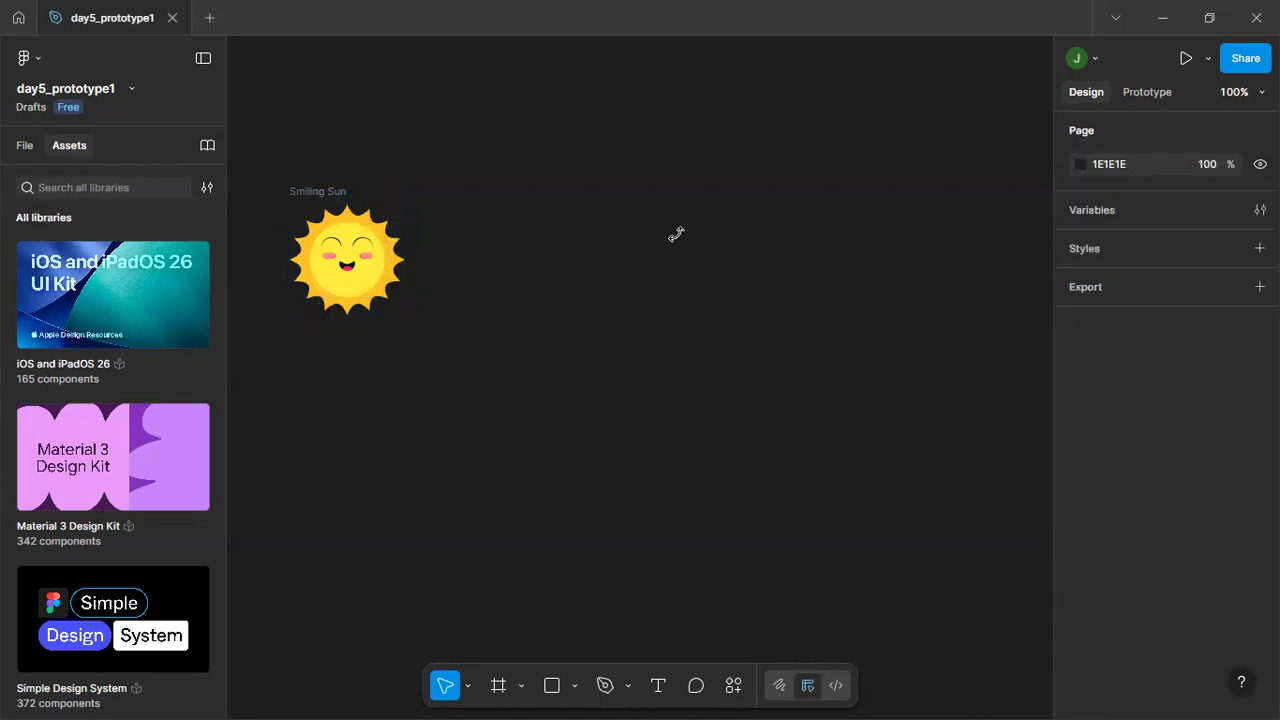
# Turn the Smiling Sun frame into a component and deselect it.
pyautogui.click(348, 262)
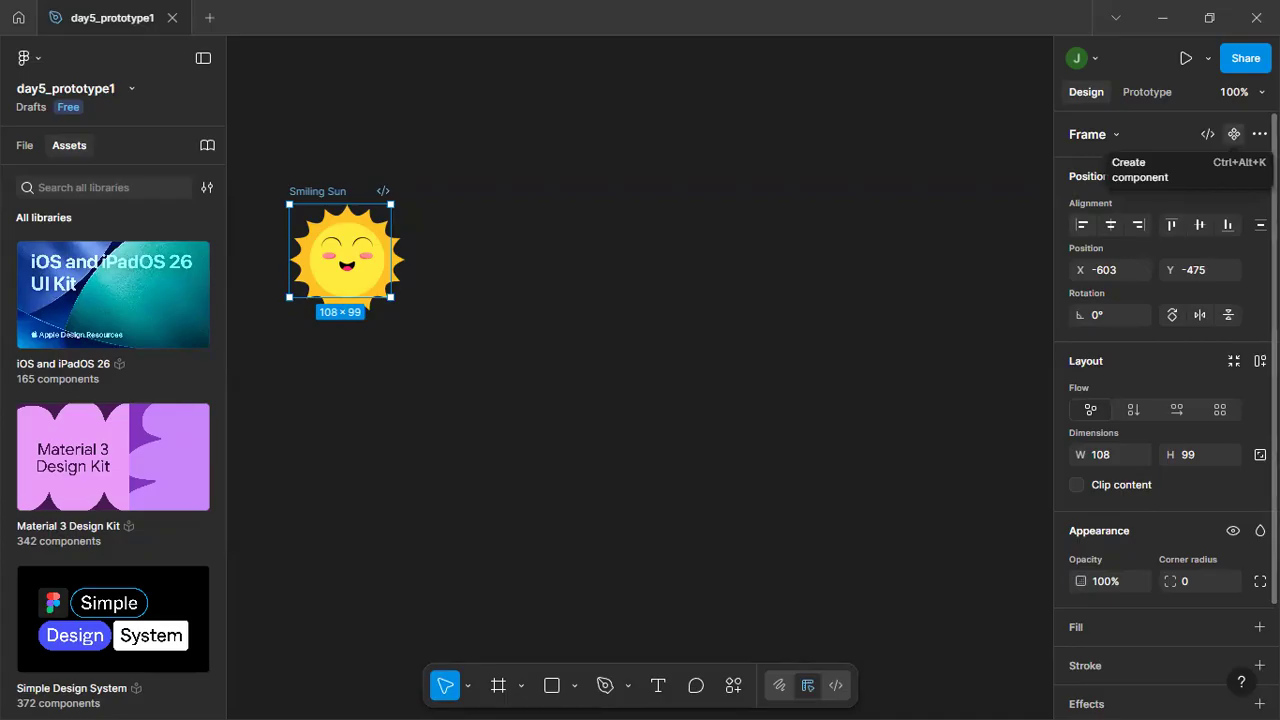
pyautogui.click(1234, 134)
pyautogui.click(560, 329)
pyautogui.click(381, 265)
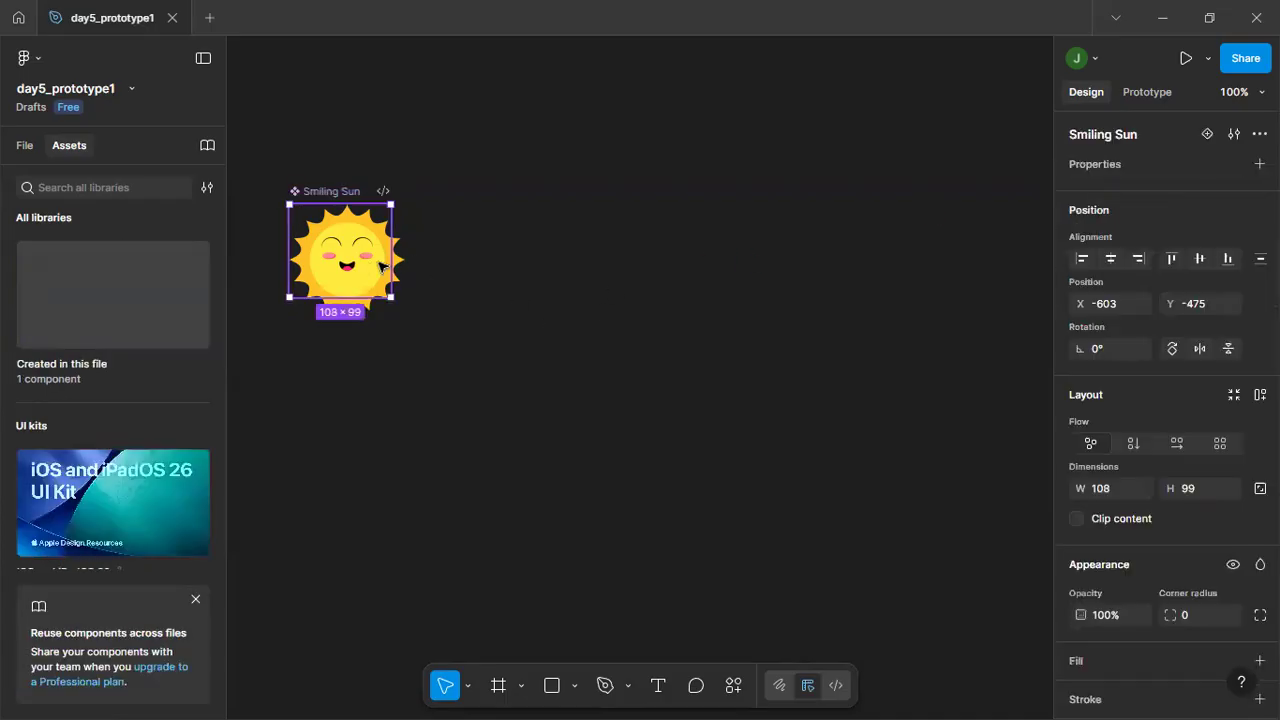
pyautogui.click(511, 267)
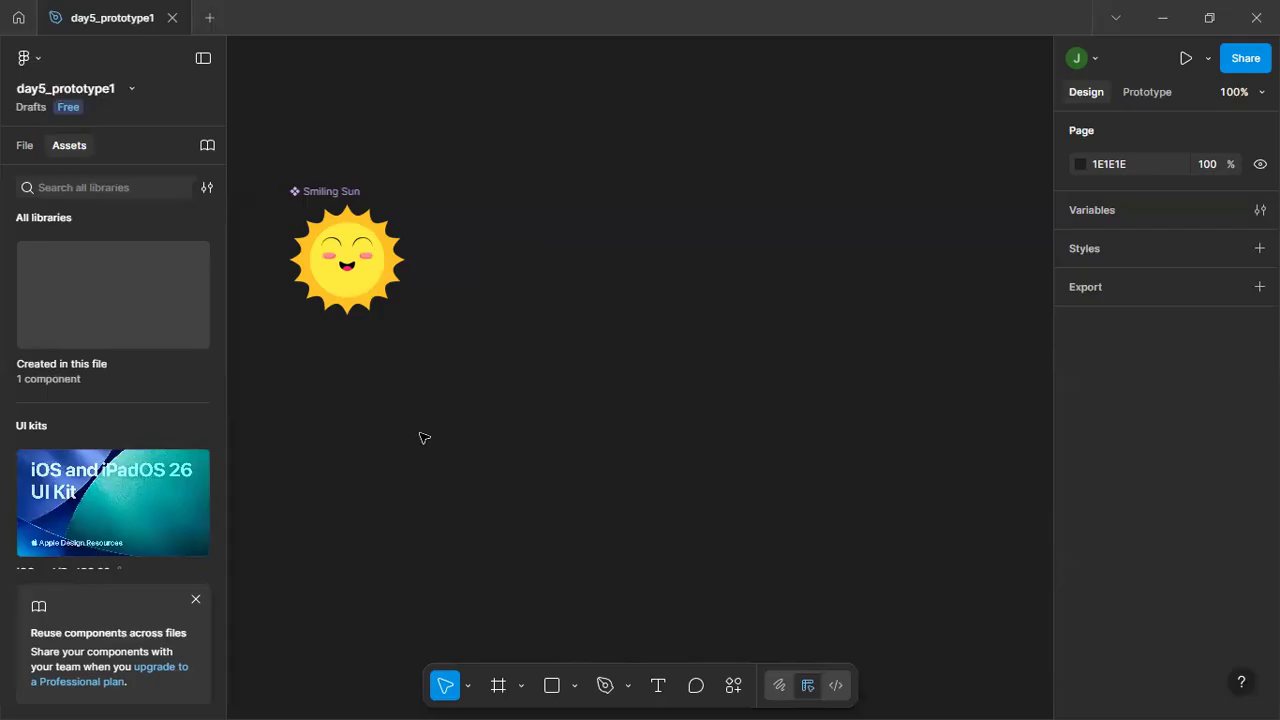
# Draw a rectangle about 153 × 31 on the canvas below the Smiling Sun component.
pyautogui.moveTo(420, 434); pyautogui.dragTo(469, 394)
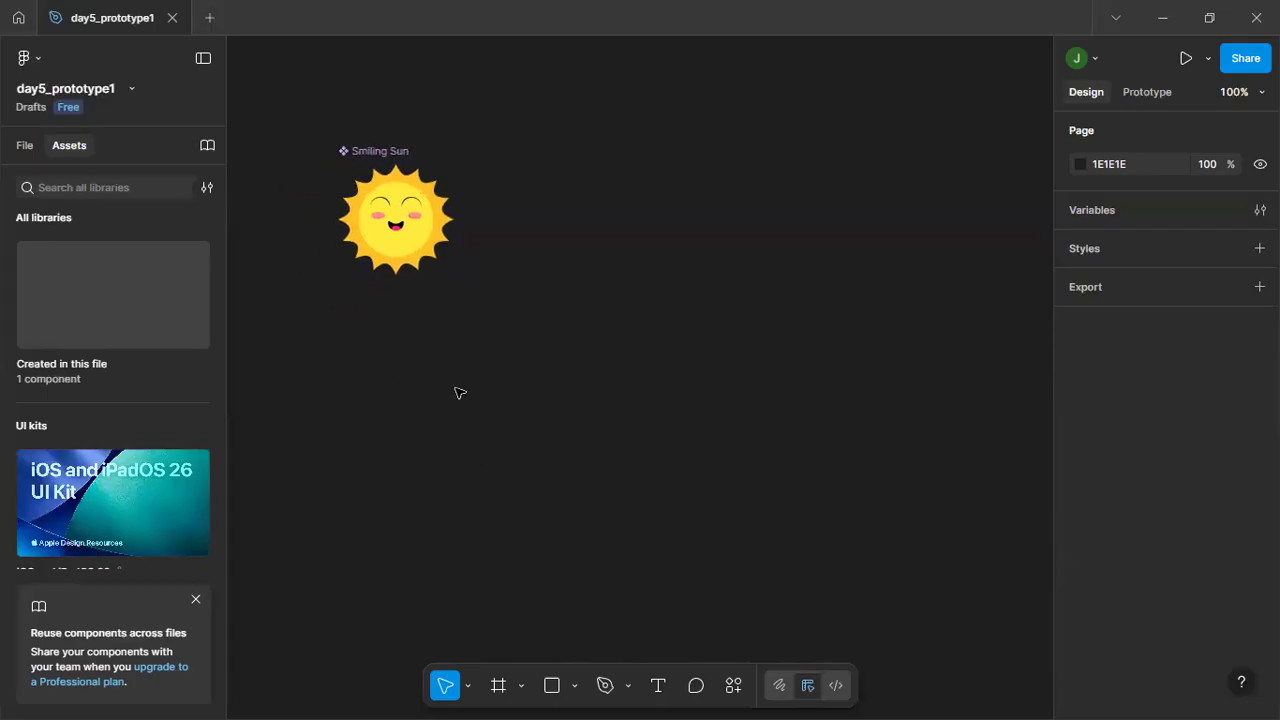
pyautogui.scroll(1, 458, 393)
pyautogui.scroll(5, 458, 393)
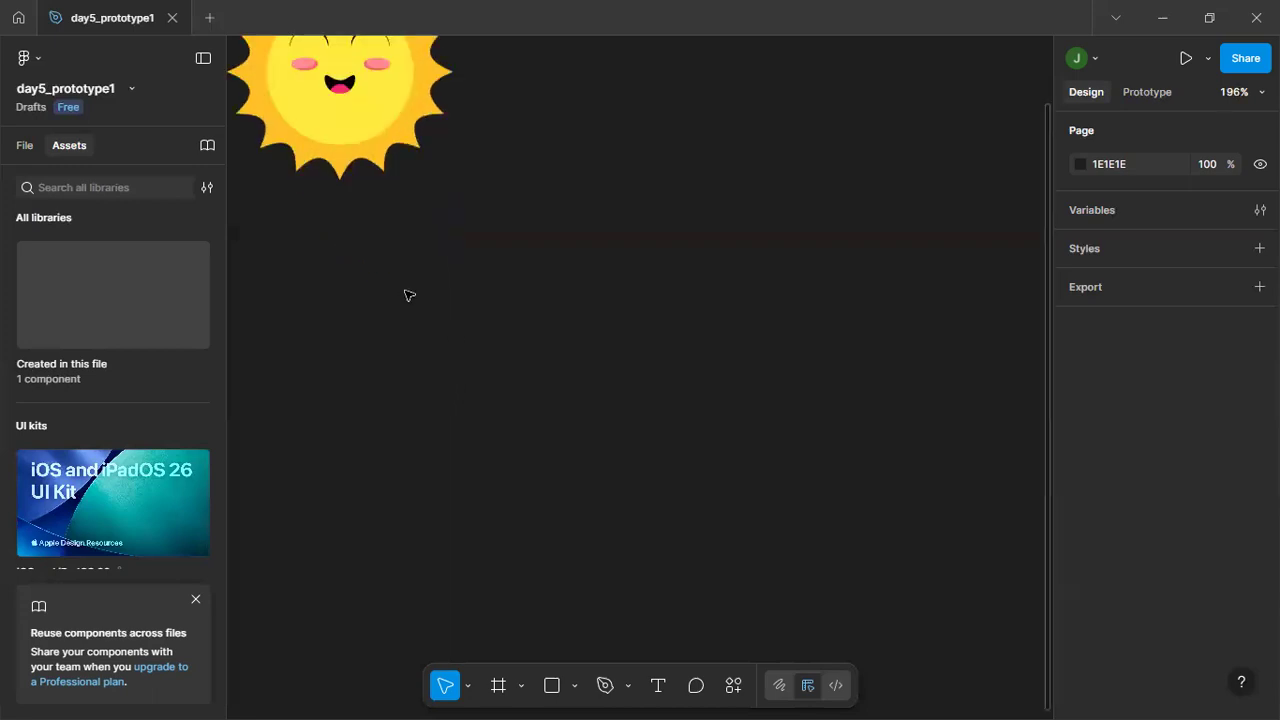
pyautogui.moveTo(414, 297); pyautogui.dragTo(505, 440)
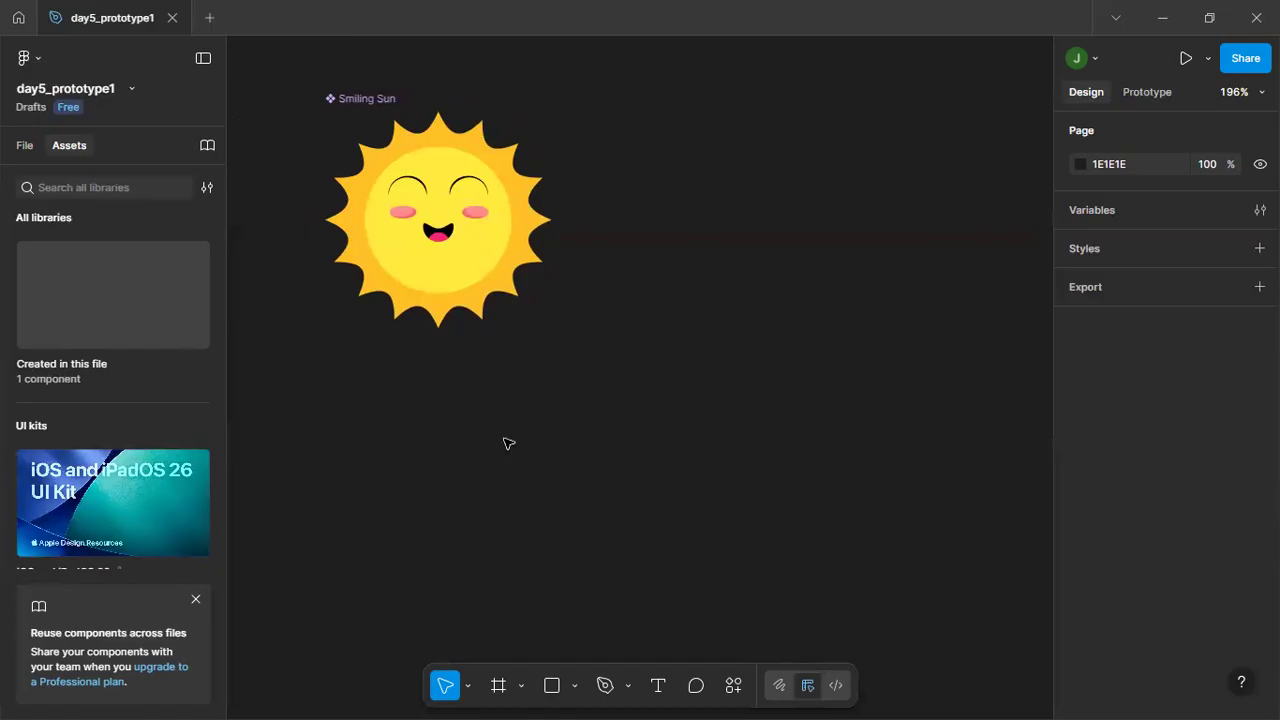
pyautogui.click(551, 685)
pyautogui.moveTo(336, 412)
pyautogui.mouseDown()
pyautogui.moveTo(409, 457)
pyautogui.moveTo(617, 469)
pyautogui.mouseUp()
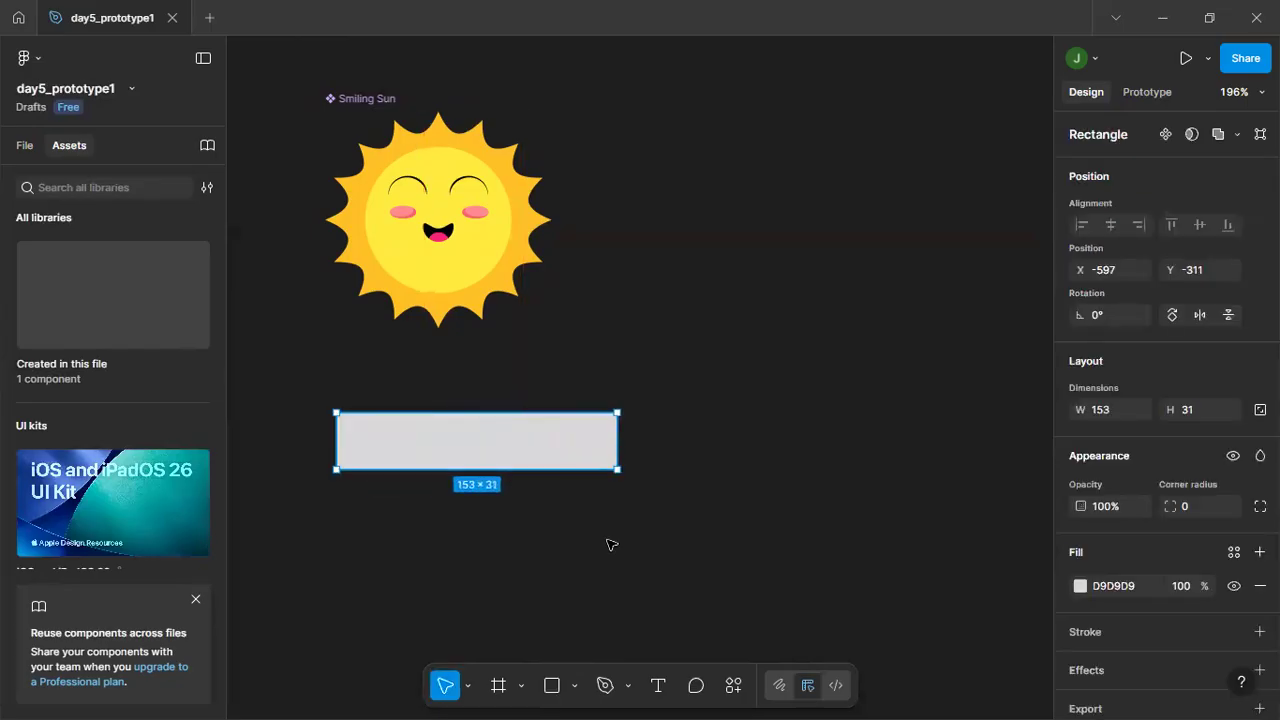
# Change the fill of the rectangle below the Smiling Sun component to green 39D511 and deselect it.
pyautogui.click(1080, 585)
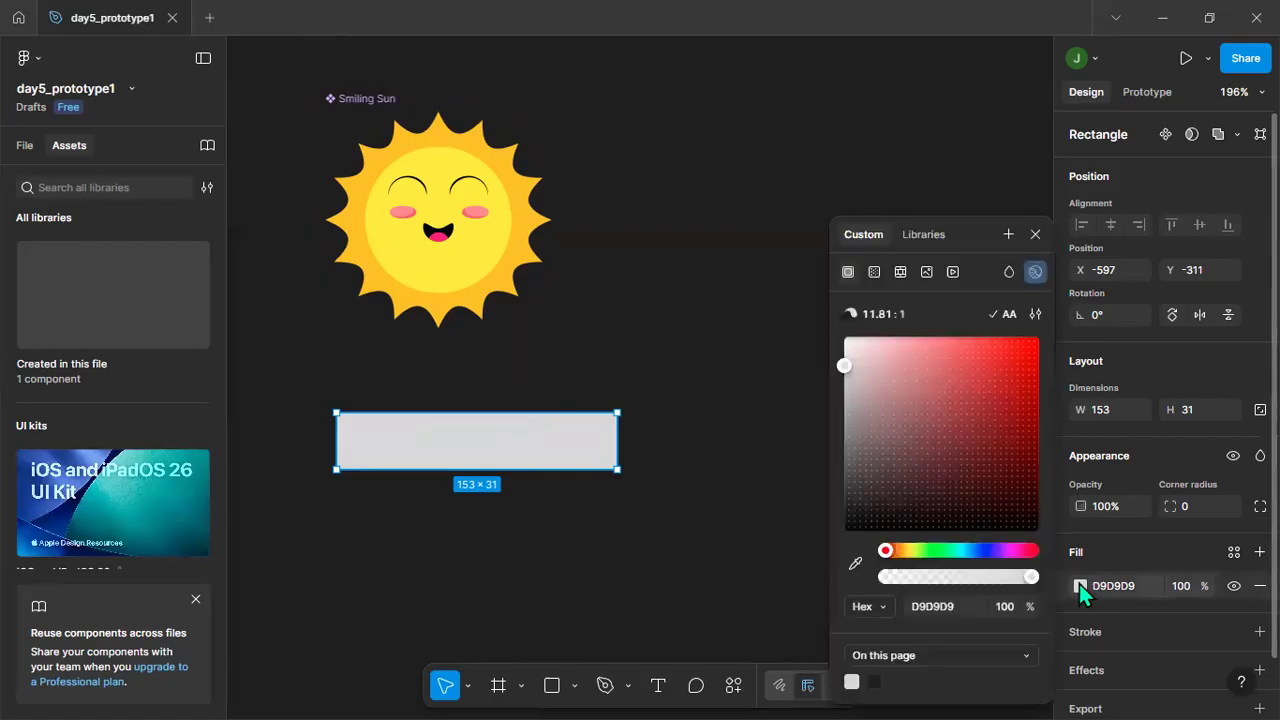
pyautogui.click(929, 553)
pyautogui.moveTo(1022, 435); pyautogui.dragTo(1023, 377)
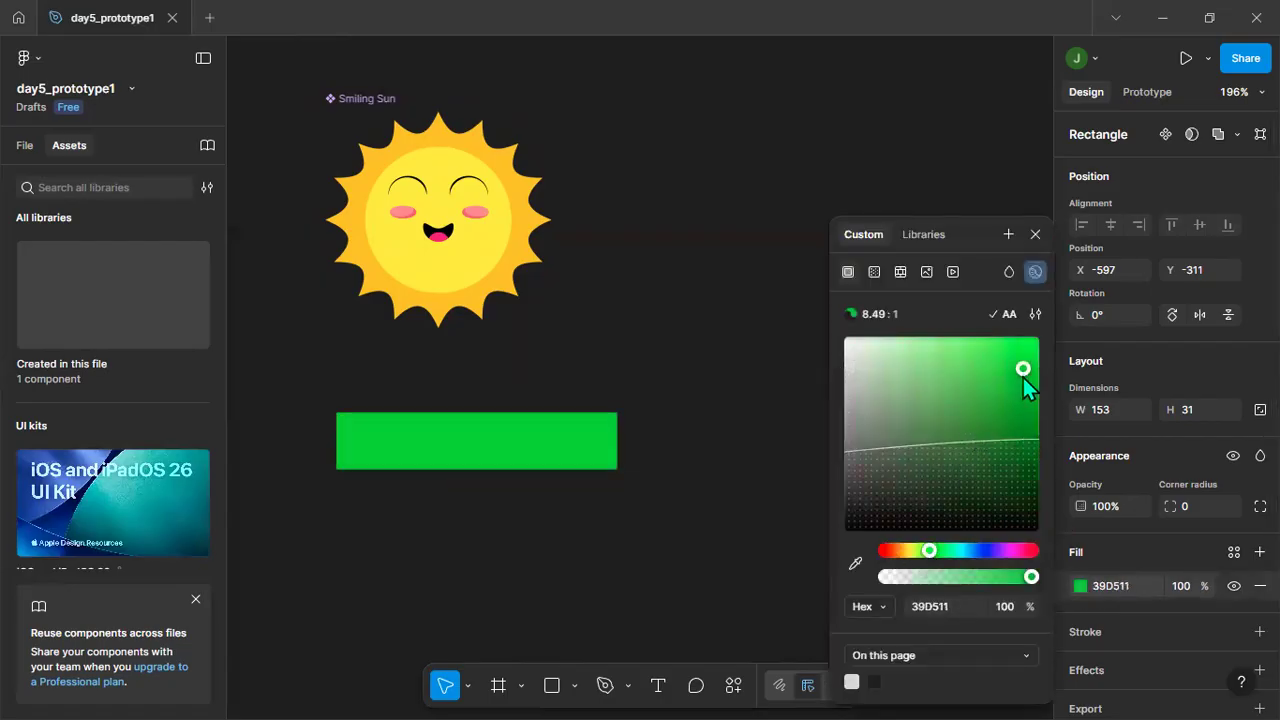
pyautogui.click(727, 378)
pyautogui.click(575, 451)
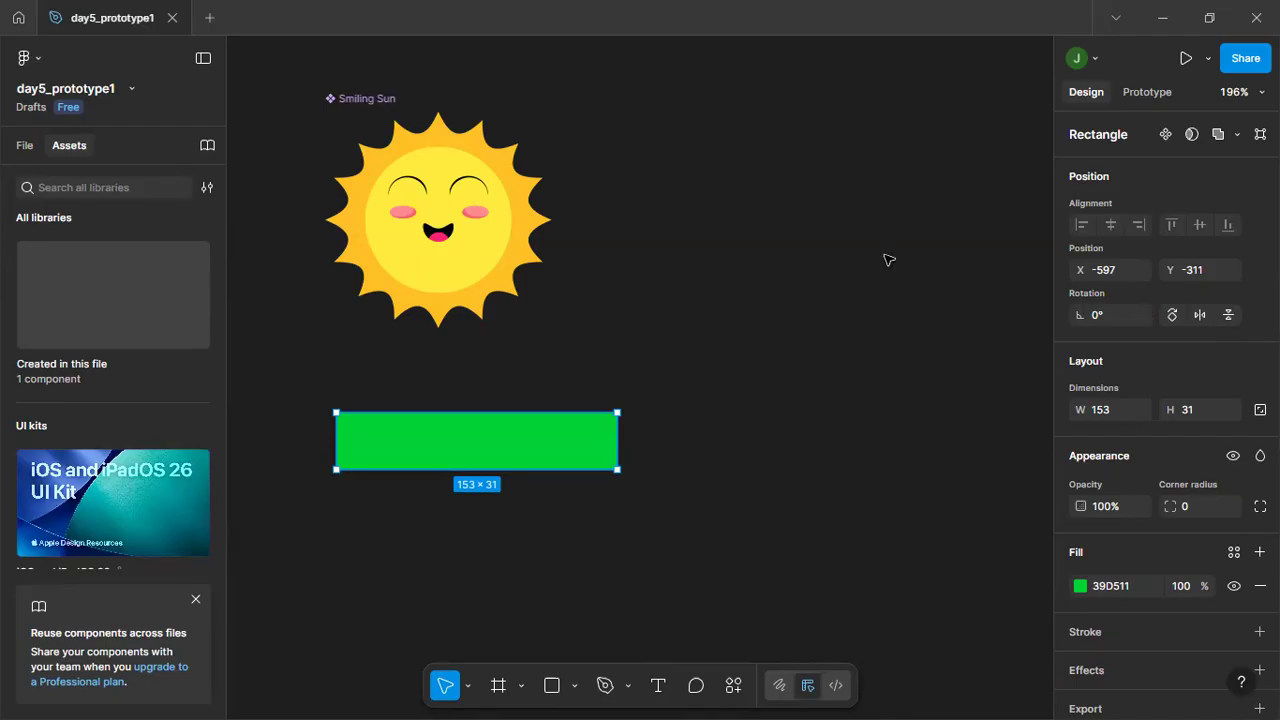
pyautogui.click(645, 367)
# Set the green rectangle's corner radius to 10 and deselect it.
pyautogui.click(571, 450)
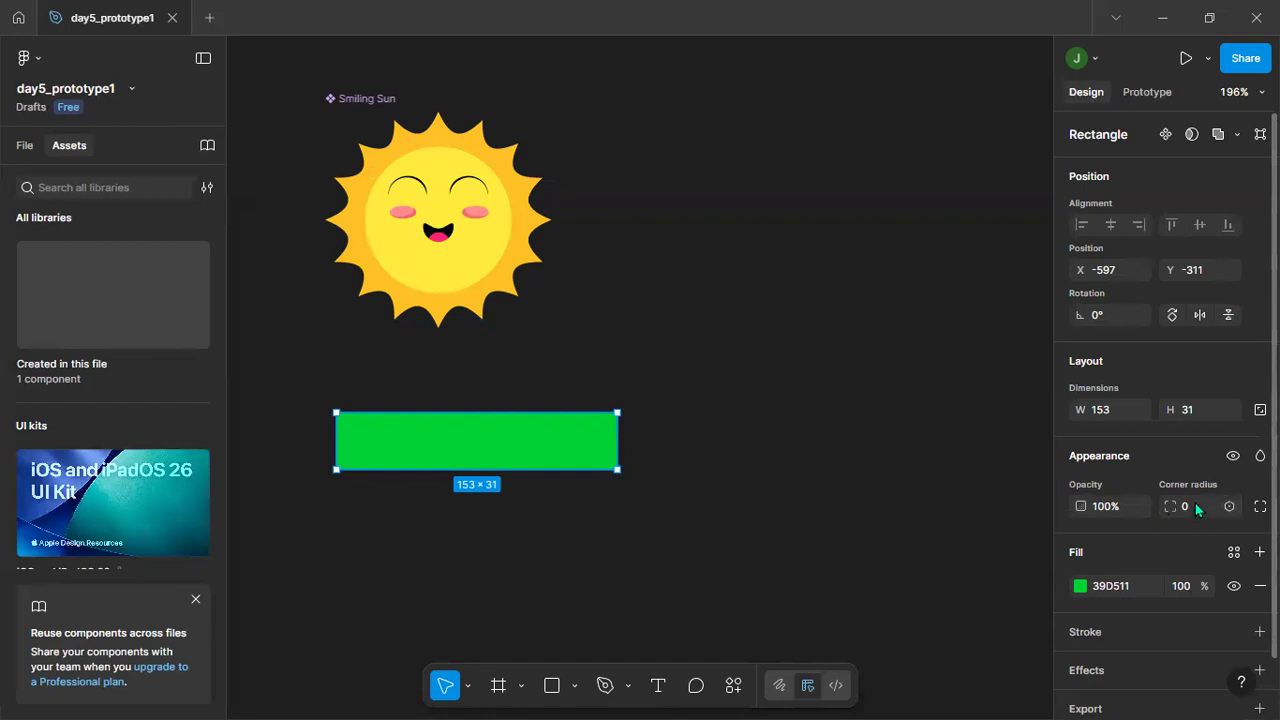
pyautogui.write('10')
pyautogui.press('Return')
pyautogui.click(760, 388)
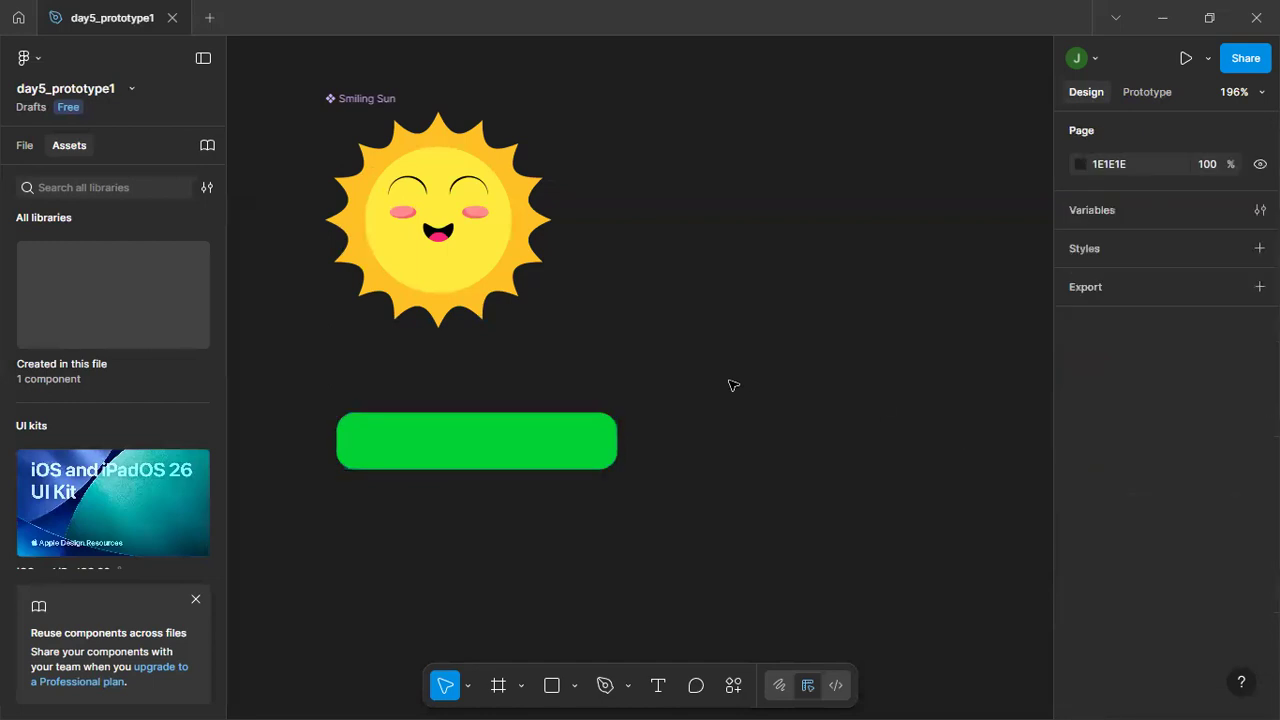
# Widen the rounded green rectangle to about 169 × 31 and deselect it.
pyautogui.click(571, 445)
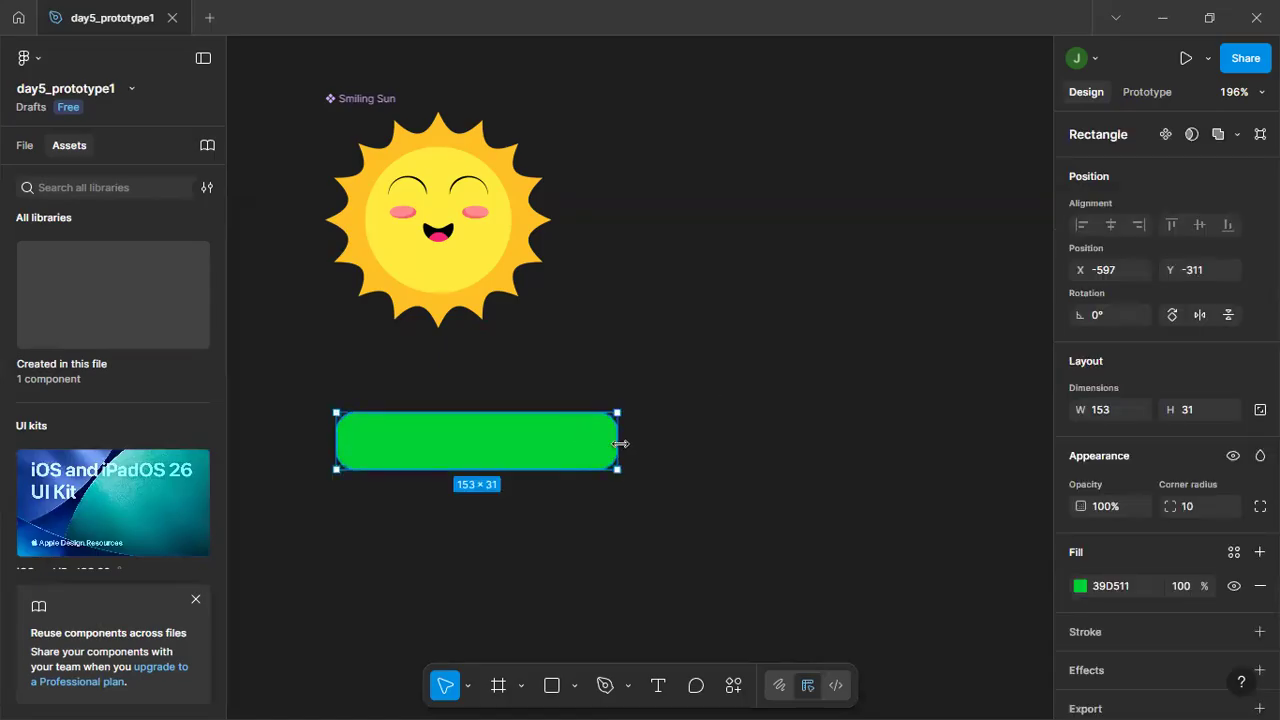
pyautogui.moveTo(633, 440); pyautogui.dragTo(647, 440)
pyautogui.click(600, 399)
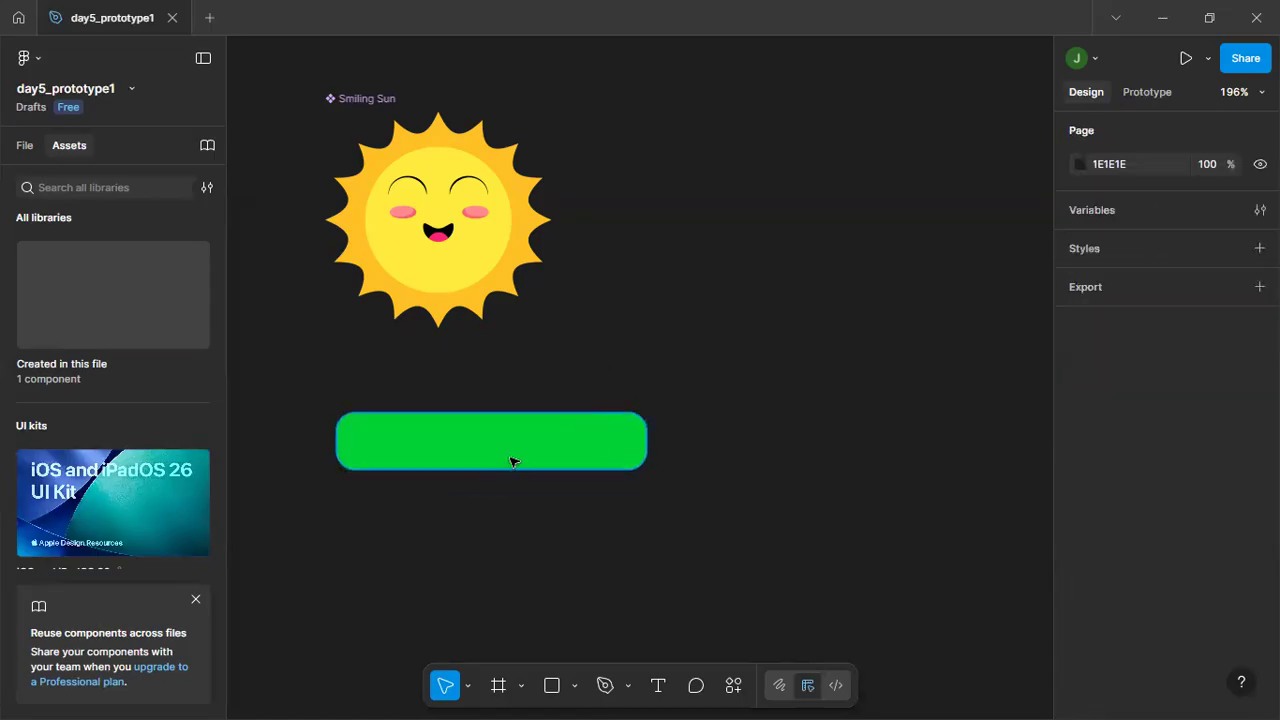
pyautogui.click(428, 447)
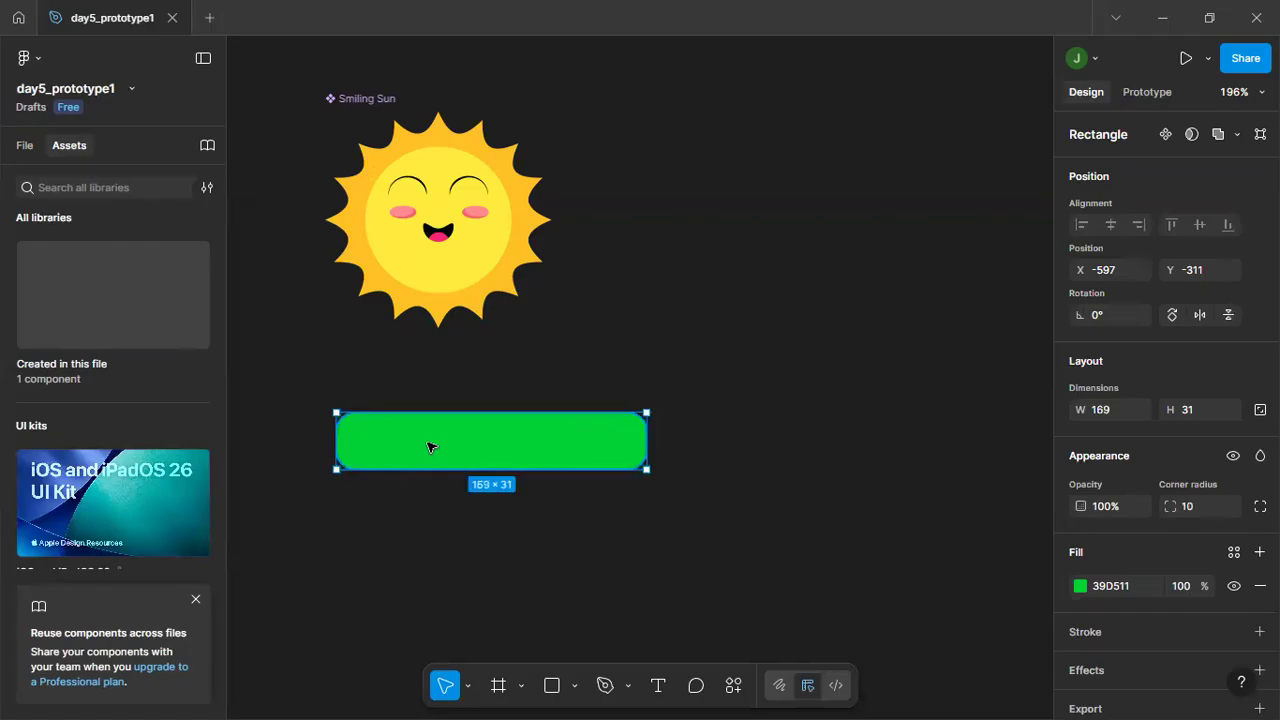
pyautogui.click(738, 387)
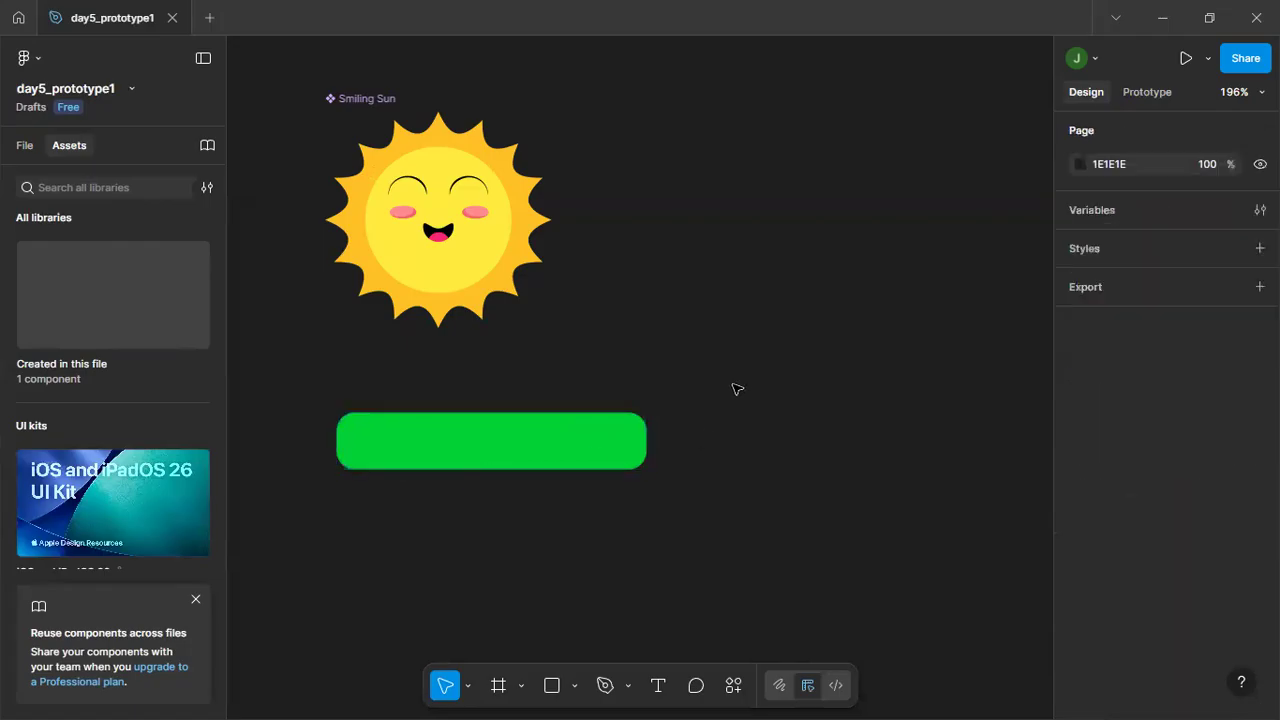
# Add the text "Open Modal" on top of the green rectangle and deselect it.
pyautogui.click(488, 450)
pyautogui.press('t')
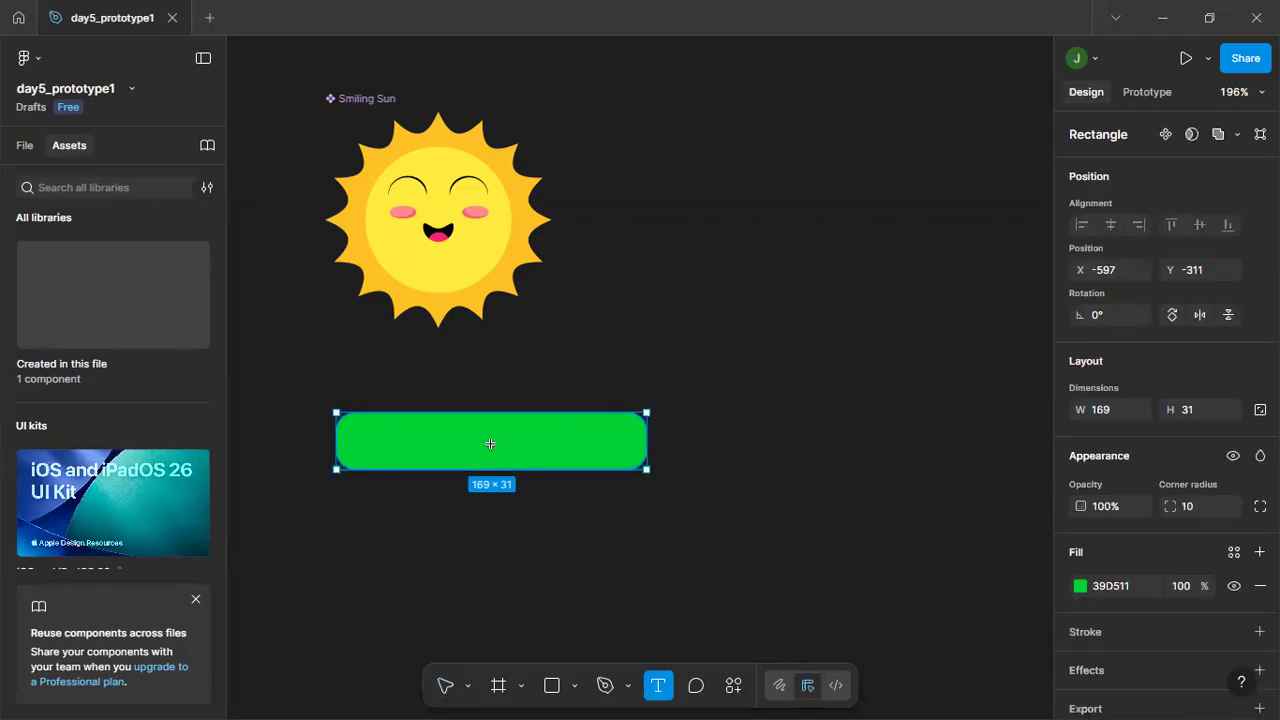
pyautogui.click(466, 444)
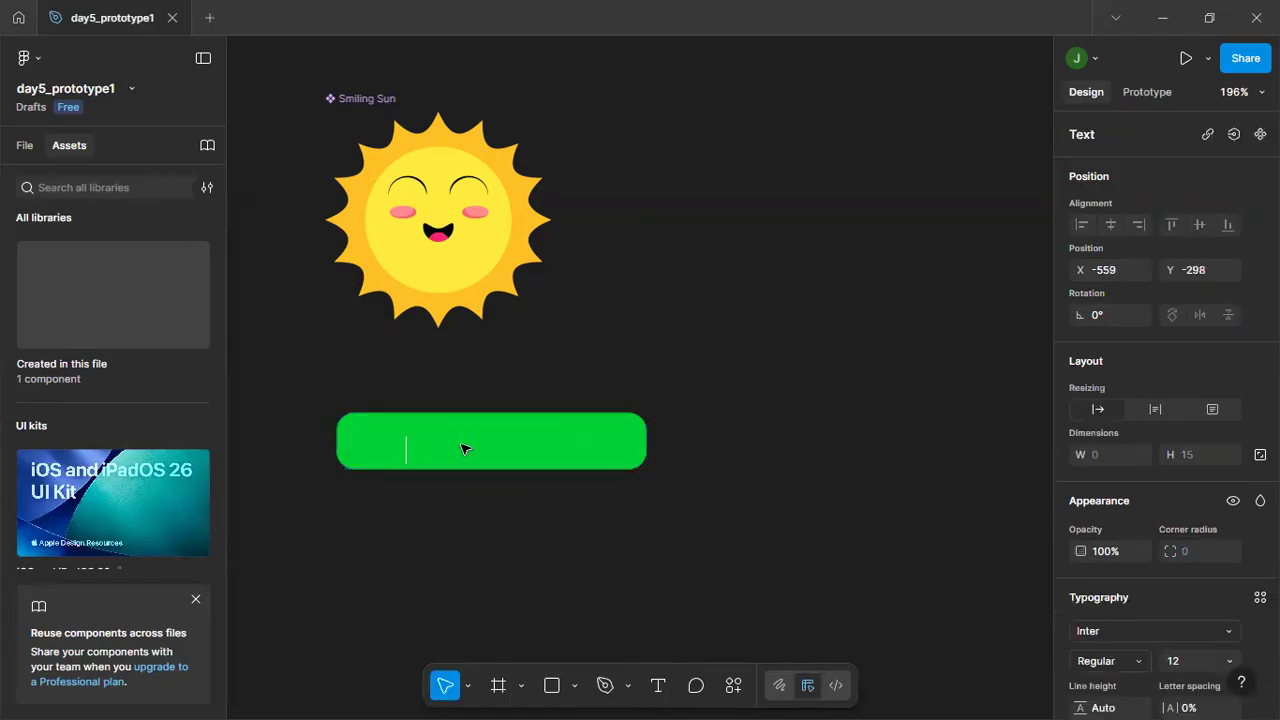
pyautogui.write('Open Modal')
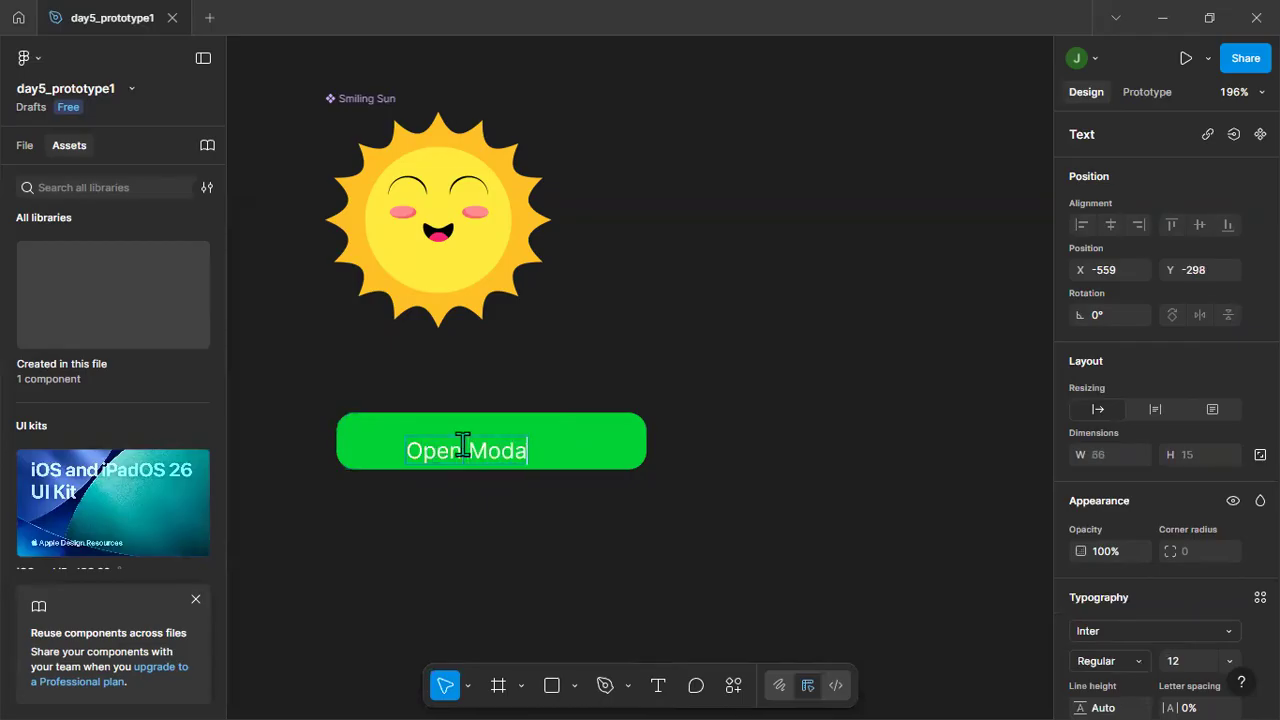
pyautogui.press('Escape')
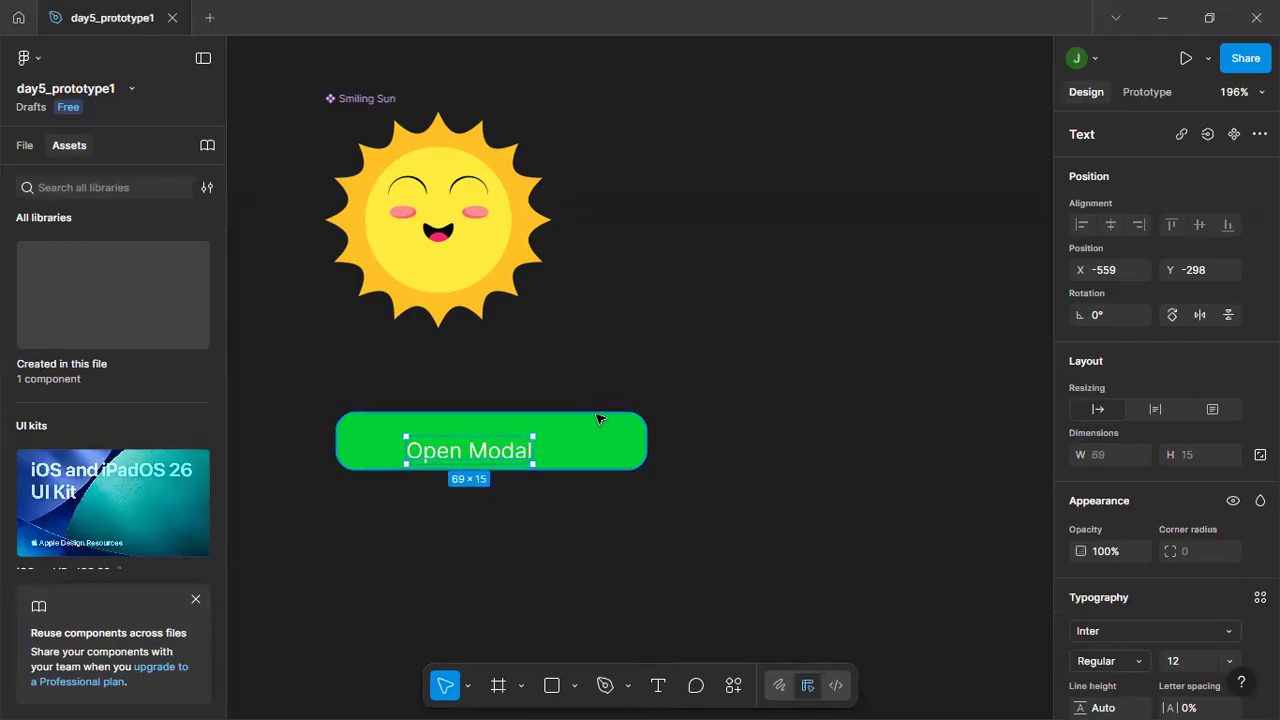
pyautogui.press('Escape')
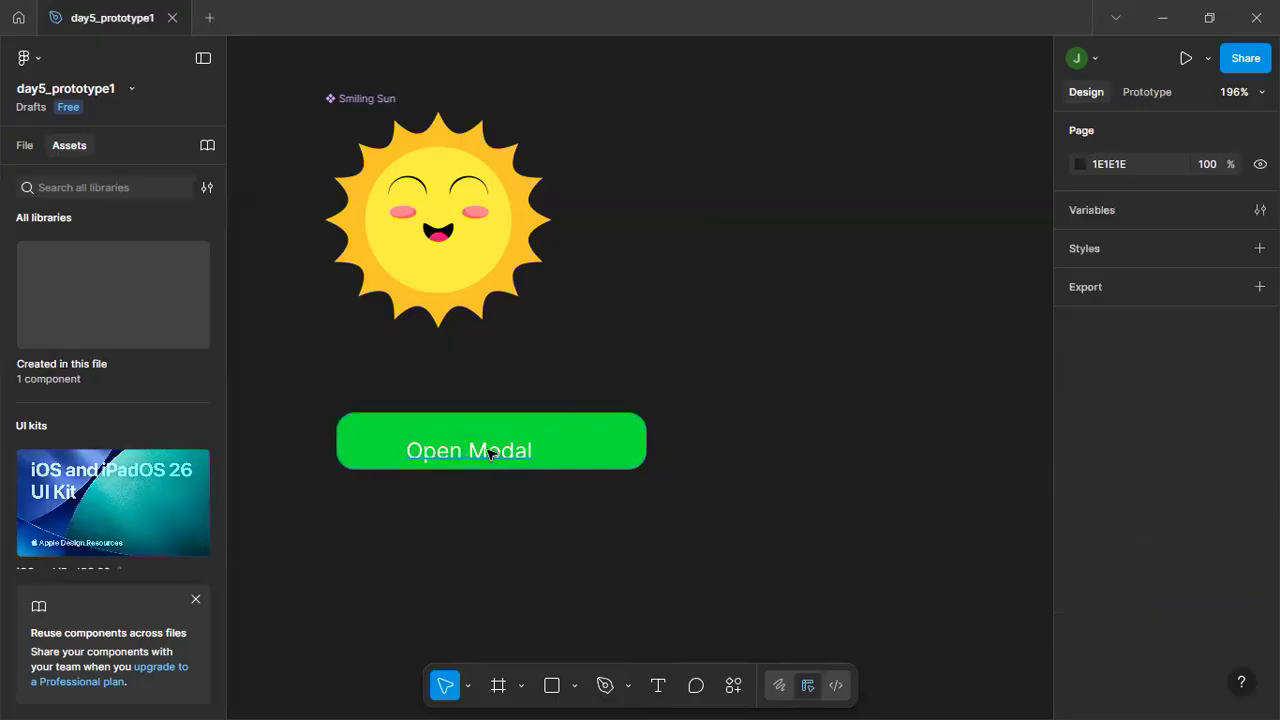
# Move the Open Modal text to about X -557, Y -303 on the green rectangle and deselect it.
pyautogui.click(490, 450)
pyautogui.moveTo(490, 450); pyautogui.dragTo(494, 441)
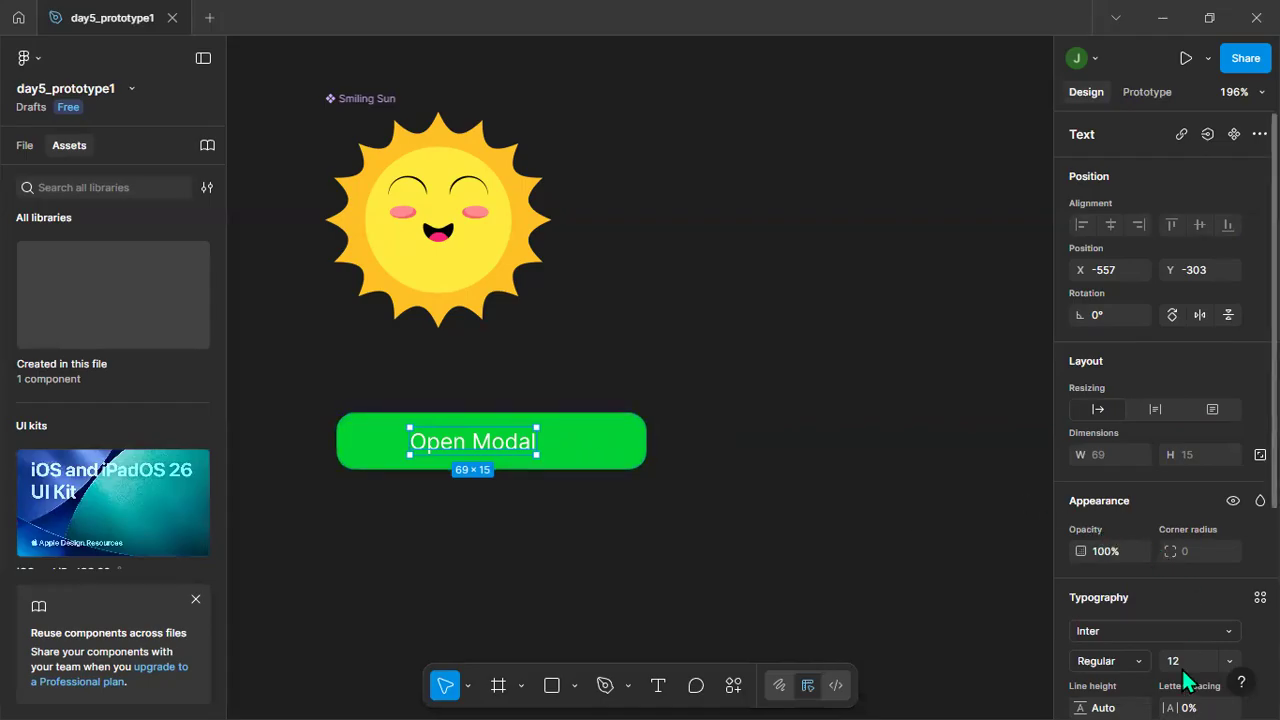
pyautogui.click(869, 474)
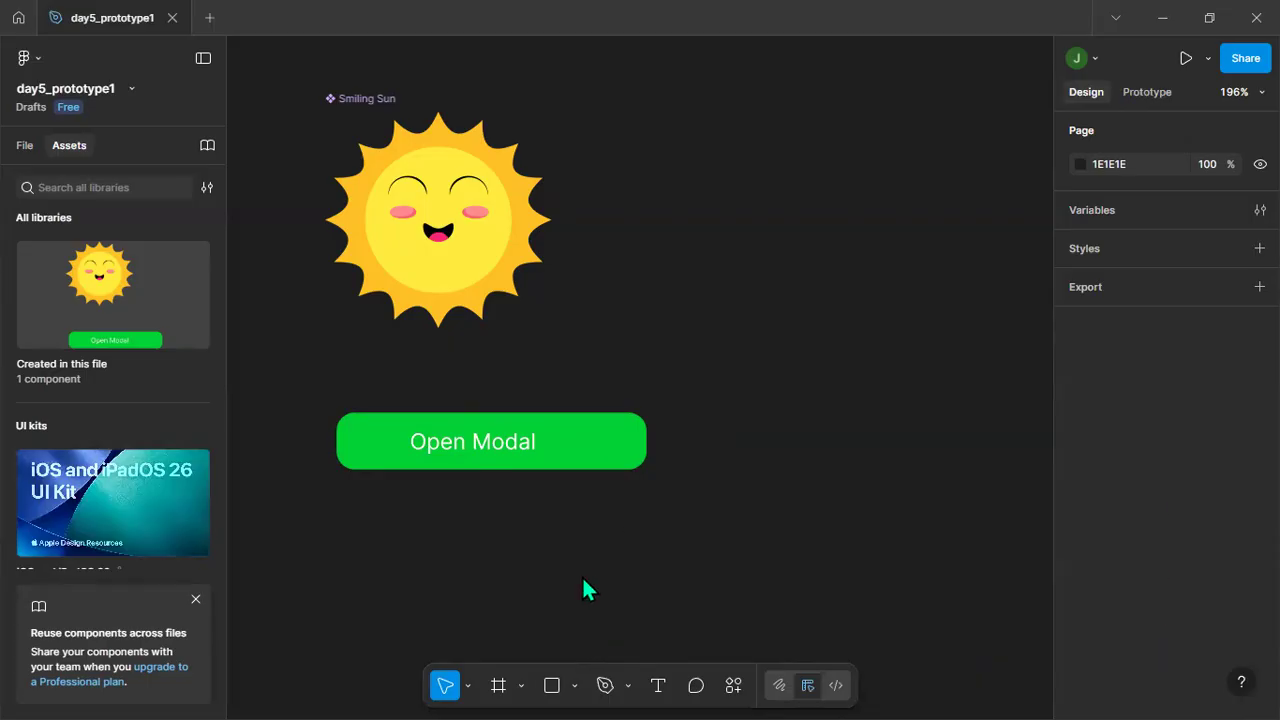
# Set the Open Modal text's font size to 18 and center it on the green rectangle at about X -565, Y -307.
pyautogui.doubleClick(477, 451)
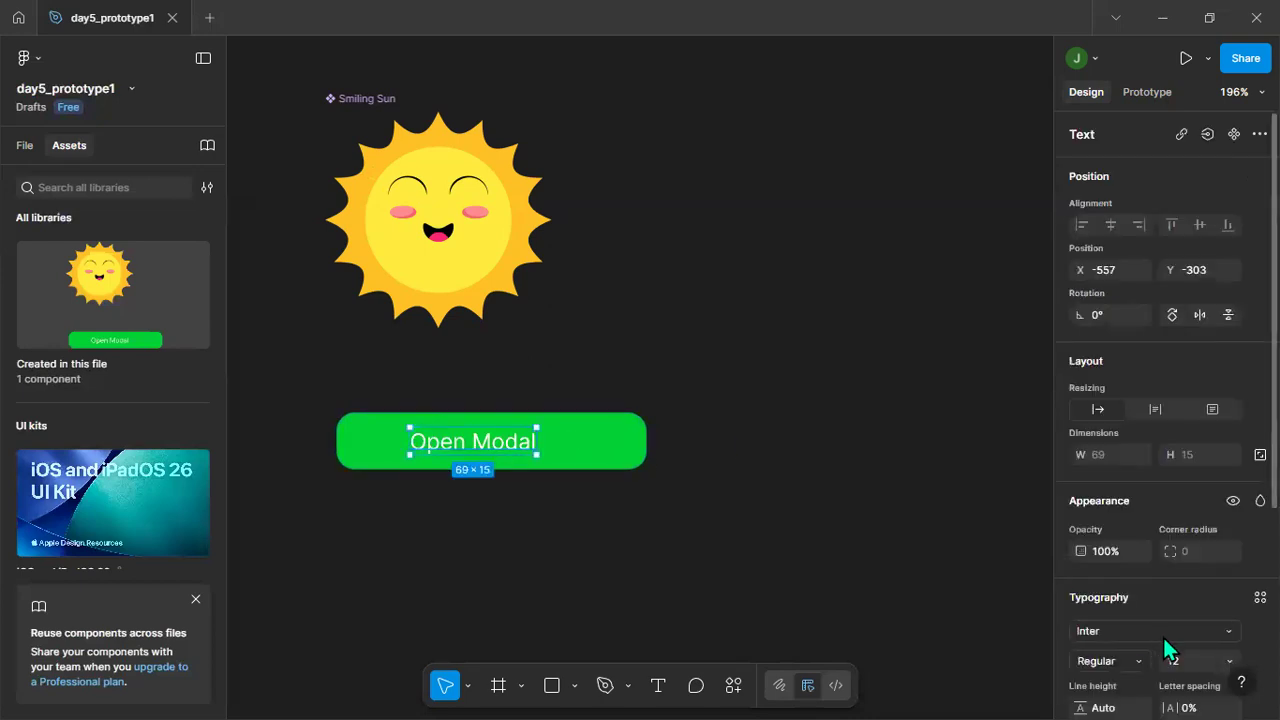
pyautogui.click(1188, 664)
pyautogui.write('16')
pyautogui.press('Return')
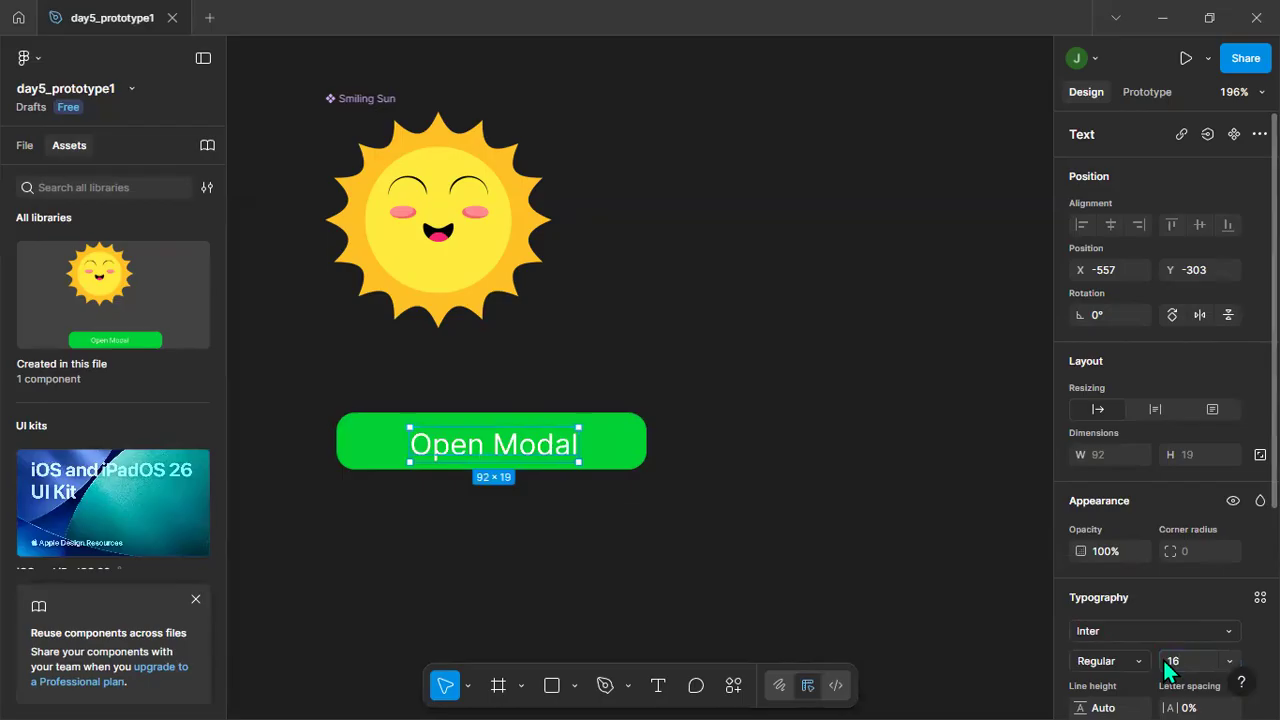
pyautogui.click(1186, 660)
pyautogui.write('161')
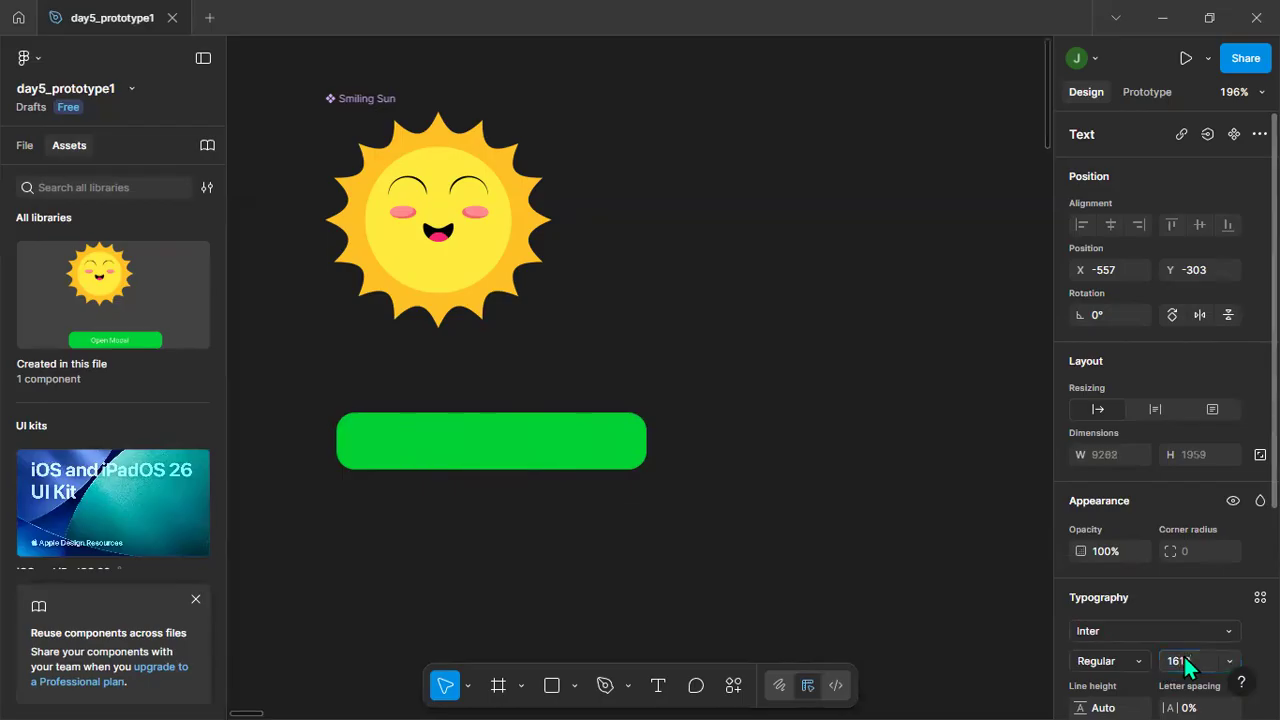
pyautogui.write('8')
pyautogui.press('Return')
pyautogui.write('18')
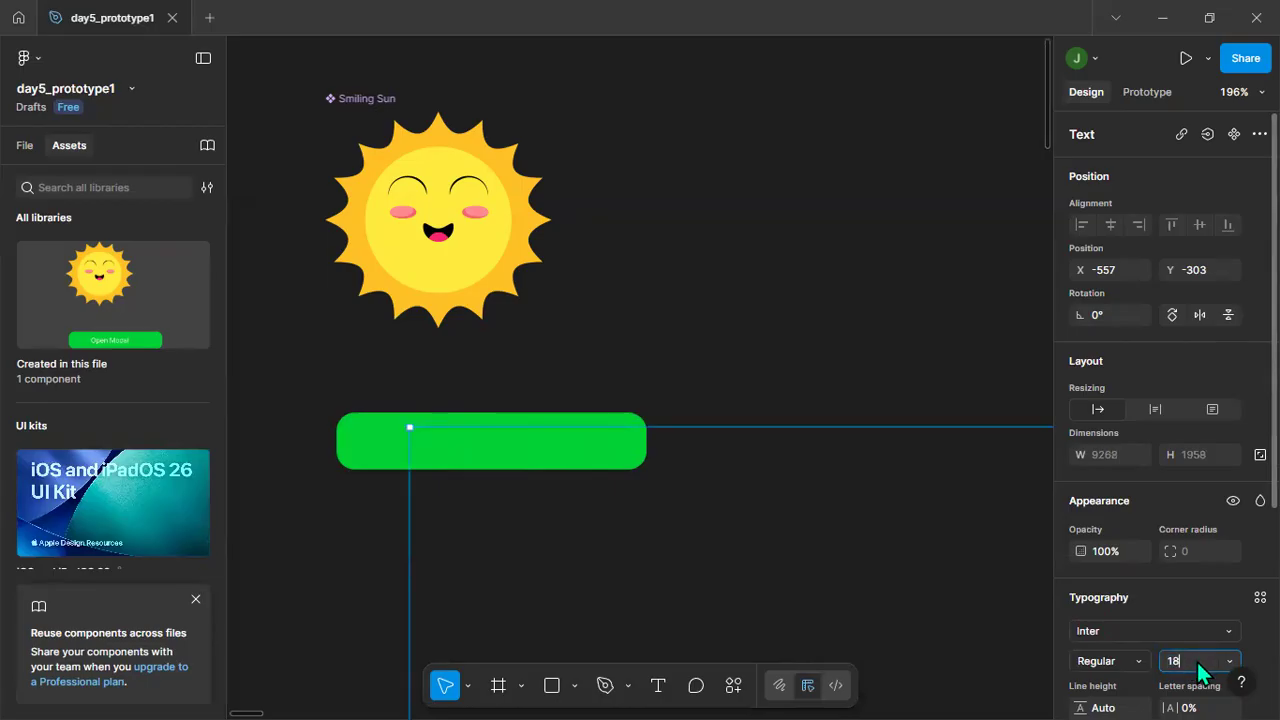
pyautogui.press('Return')
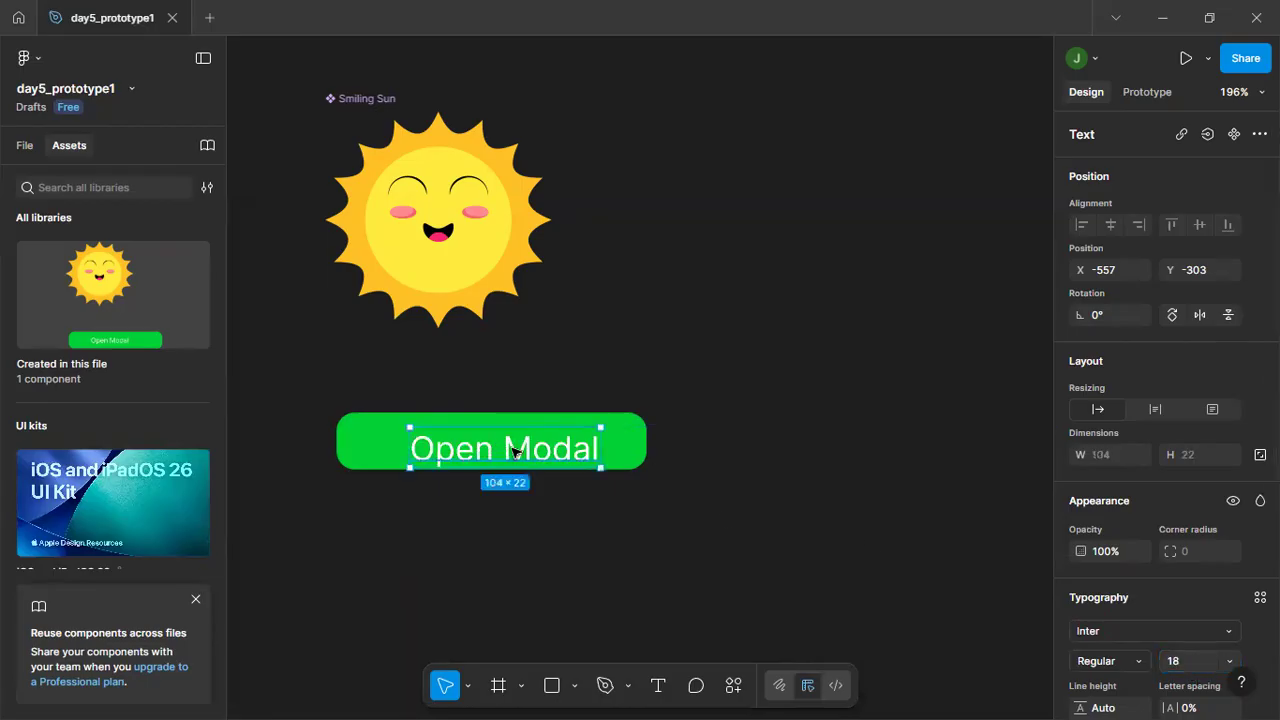
pyautogui.moveTo(513, 452); pyautogui.dragTo(500, 440)
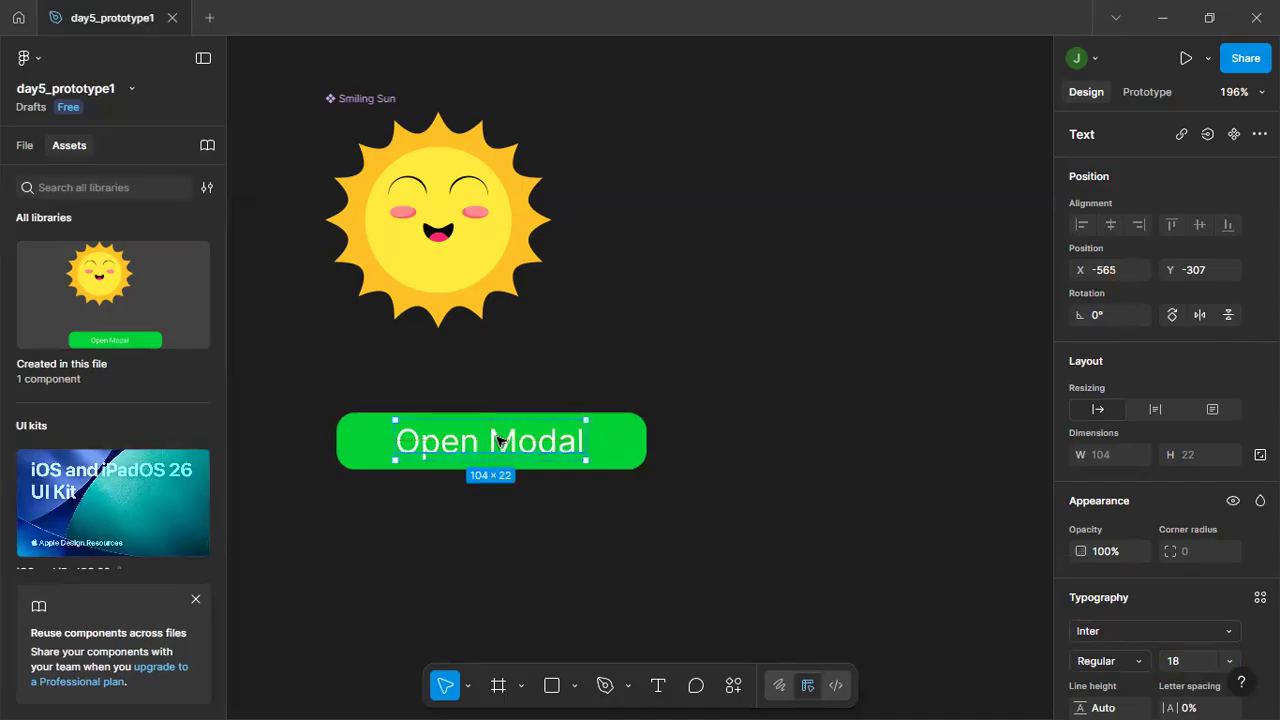
pyautogui.click(563, 337)
# Wrap the green rectangle and its Open Modal text together in a frame.
pyautogui.moveTo(340, 390); pyautogui.dragTo(655, 525)
pyautogui.rightClick(610, 443)
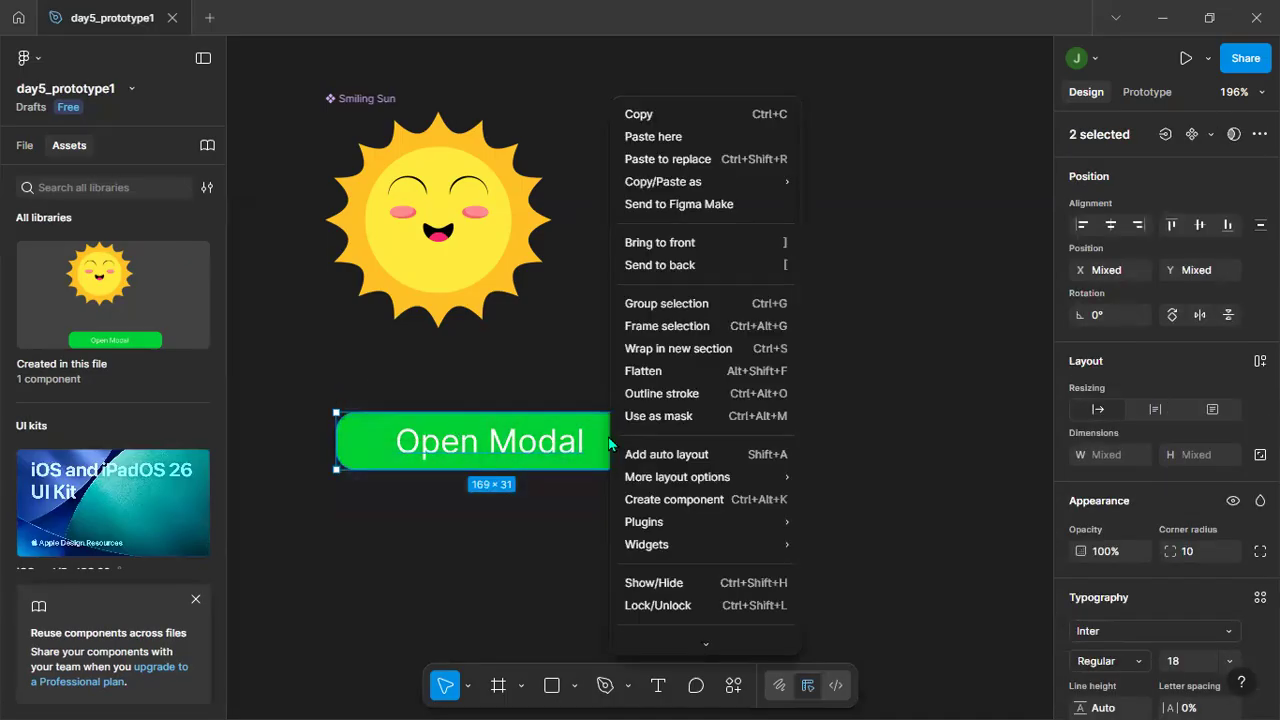
pyautogui.click(697, 328)
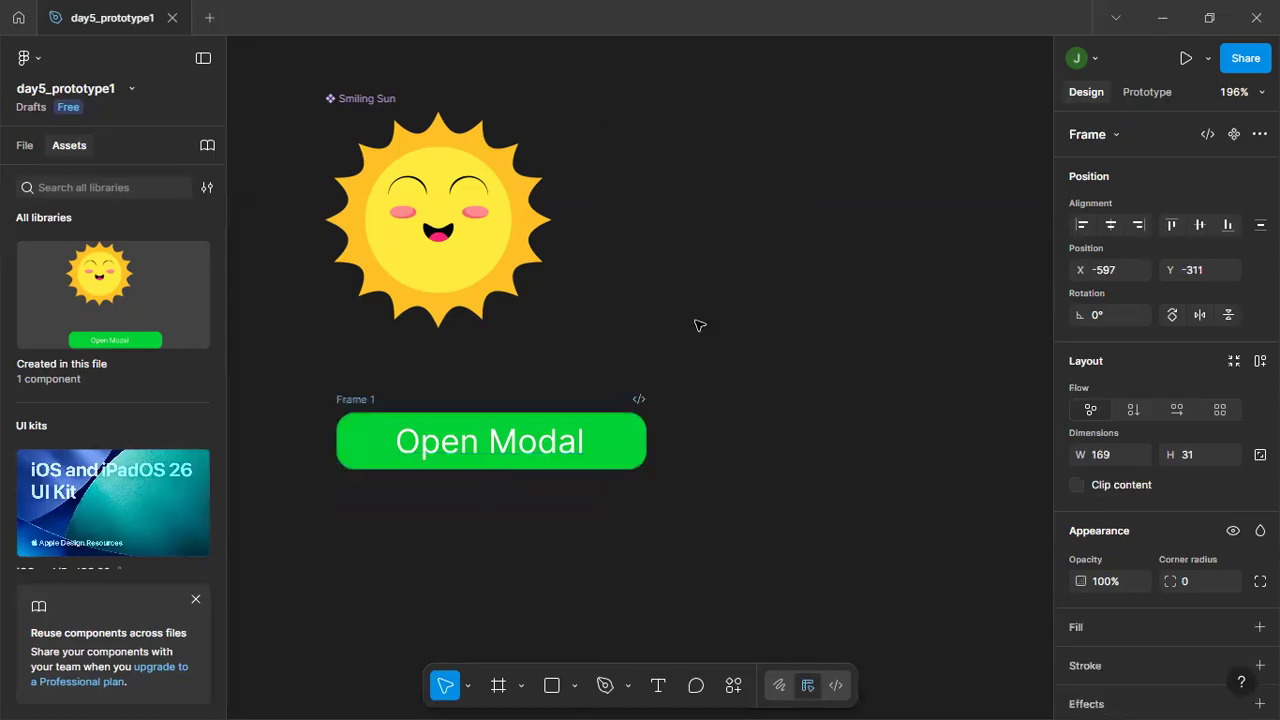
# Rename the new frame around the Open Modal button as Button, turn it into a component and deselect it.
pyautogui.doubleClick(360, 399)
pyautogui.write('Button')
pyautogui.press('Return')
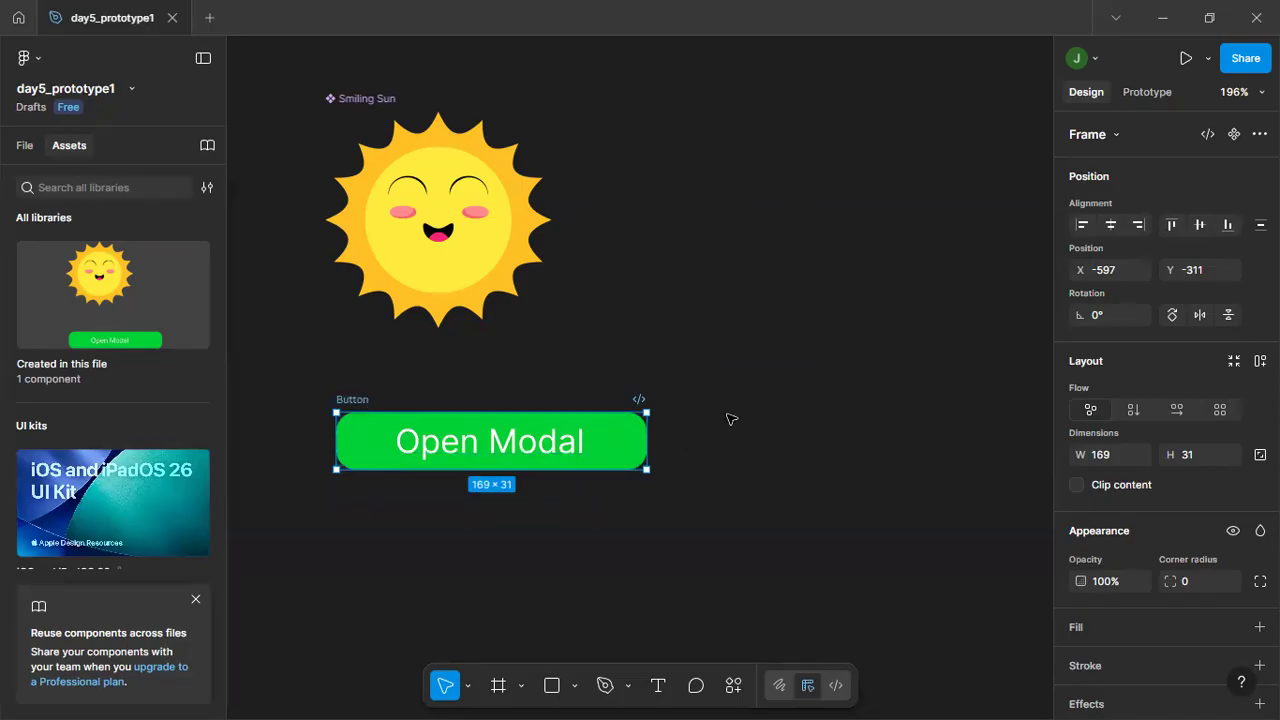
pyautogui.click(1234, 134)
pyautogui.click(733, 262)
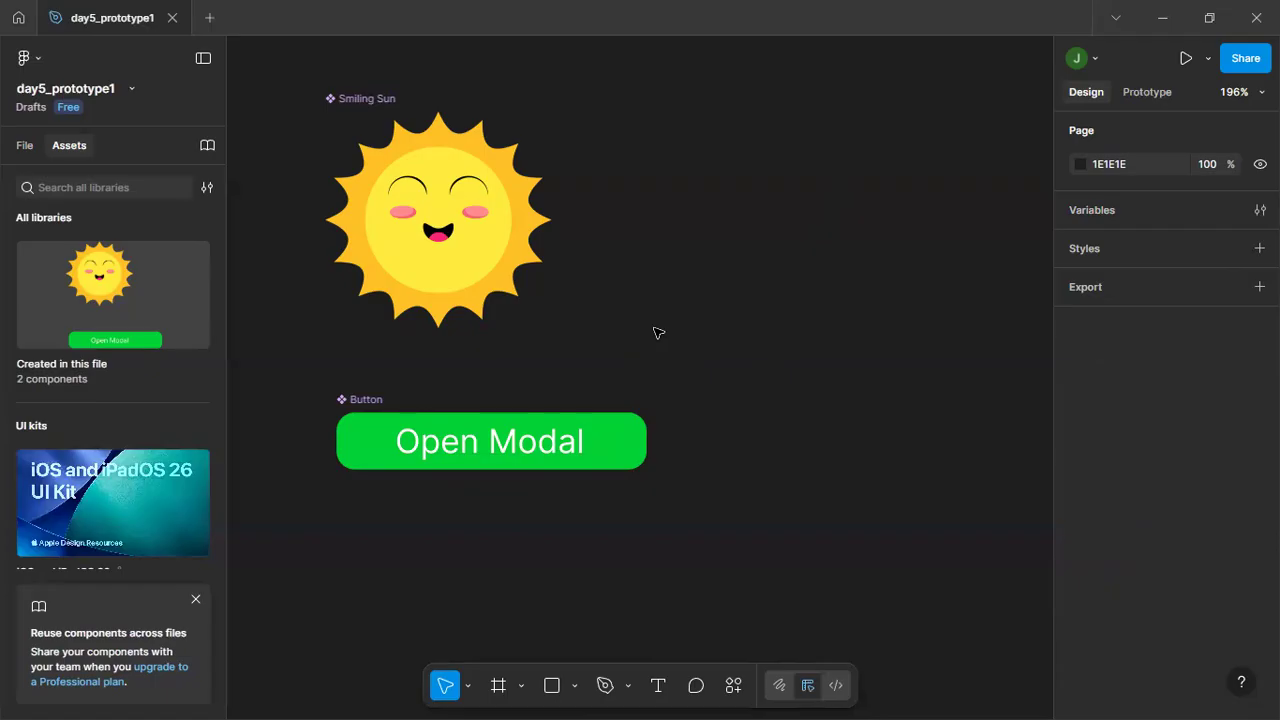
# Add an iPhone SE frame of 320 × 568 beside the two components and deselect it.
pyautogui.scroll(-1, 657, 332)
pyautogui.scroll(-5, 657, 332)
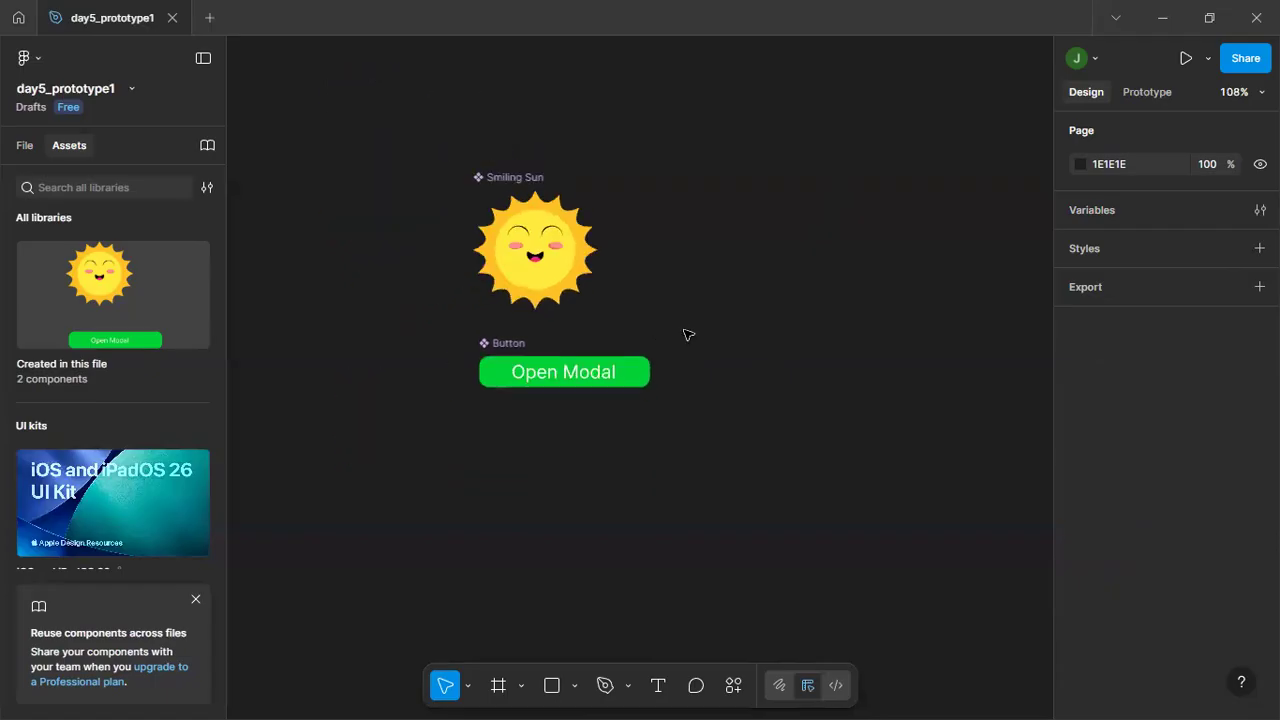
pyautogui.moveTo(788, 334); pyautogui.dragTo(715, 343)
pyautogui.moveTo(751, 420); pyautogui.dragTo(542, 402)
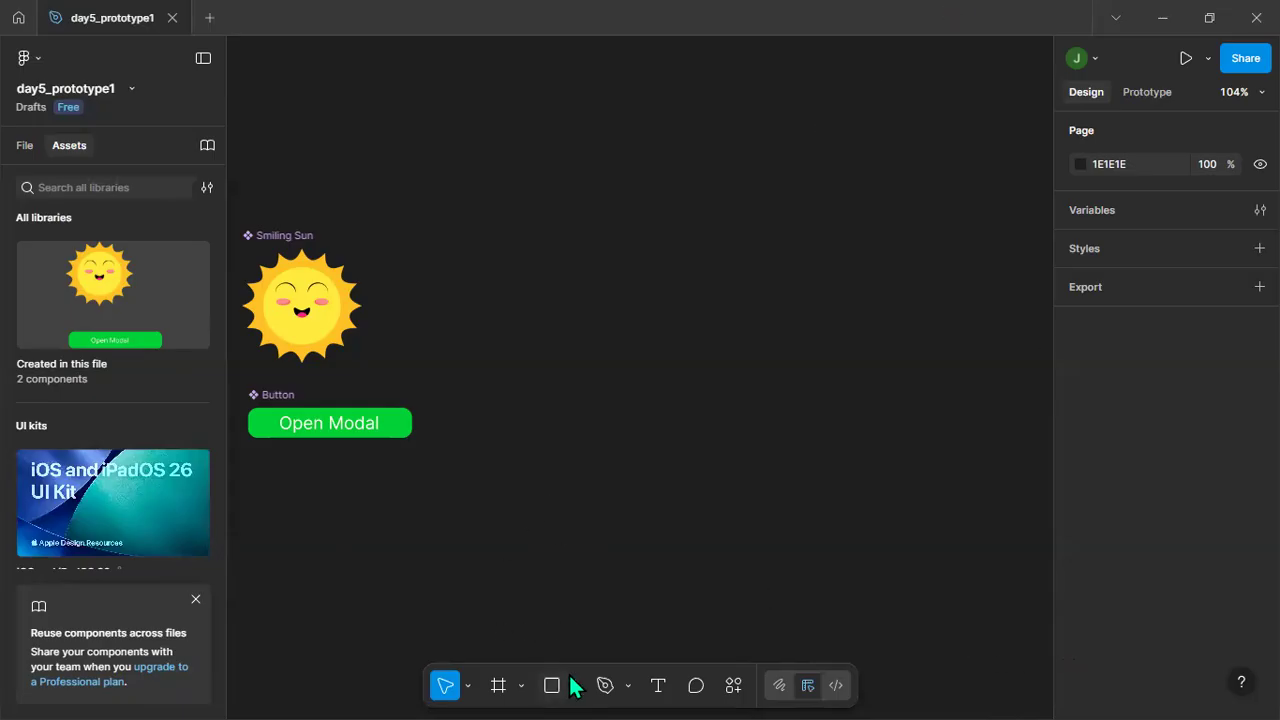
pyautogui.click(500, 686)
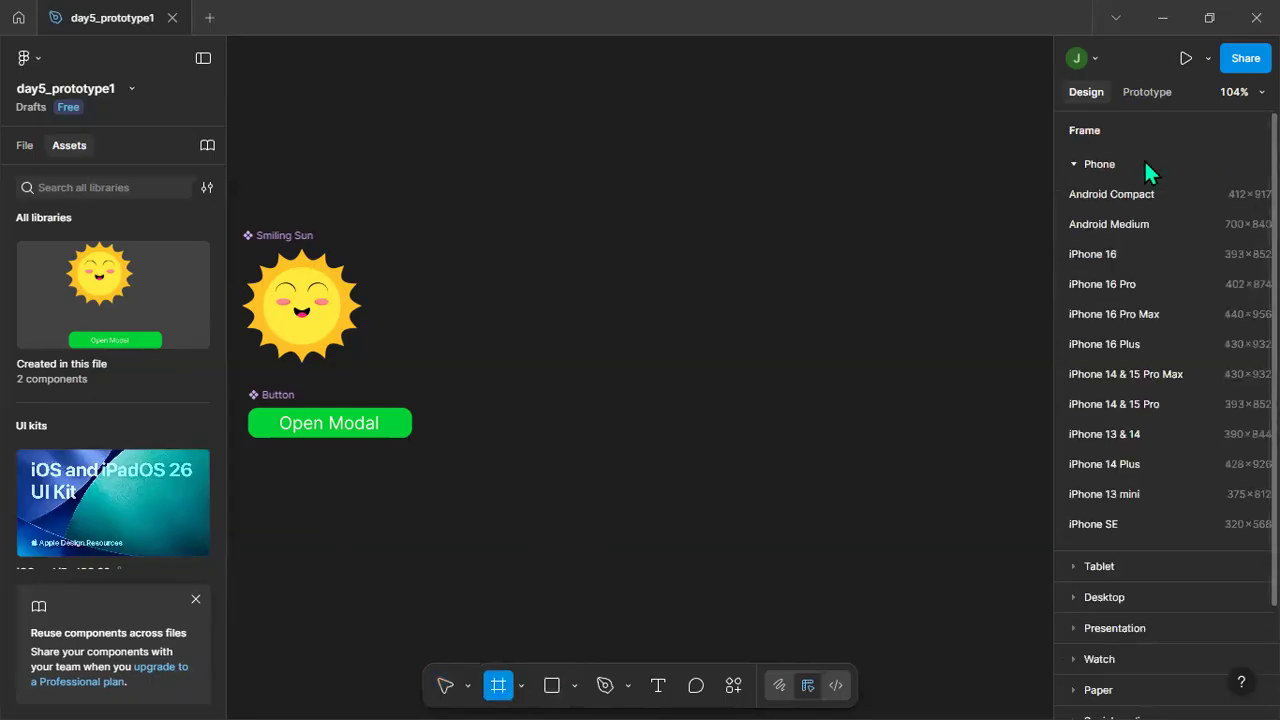
pyautogui.click(1151, 523)
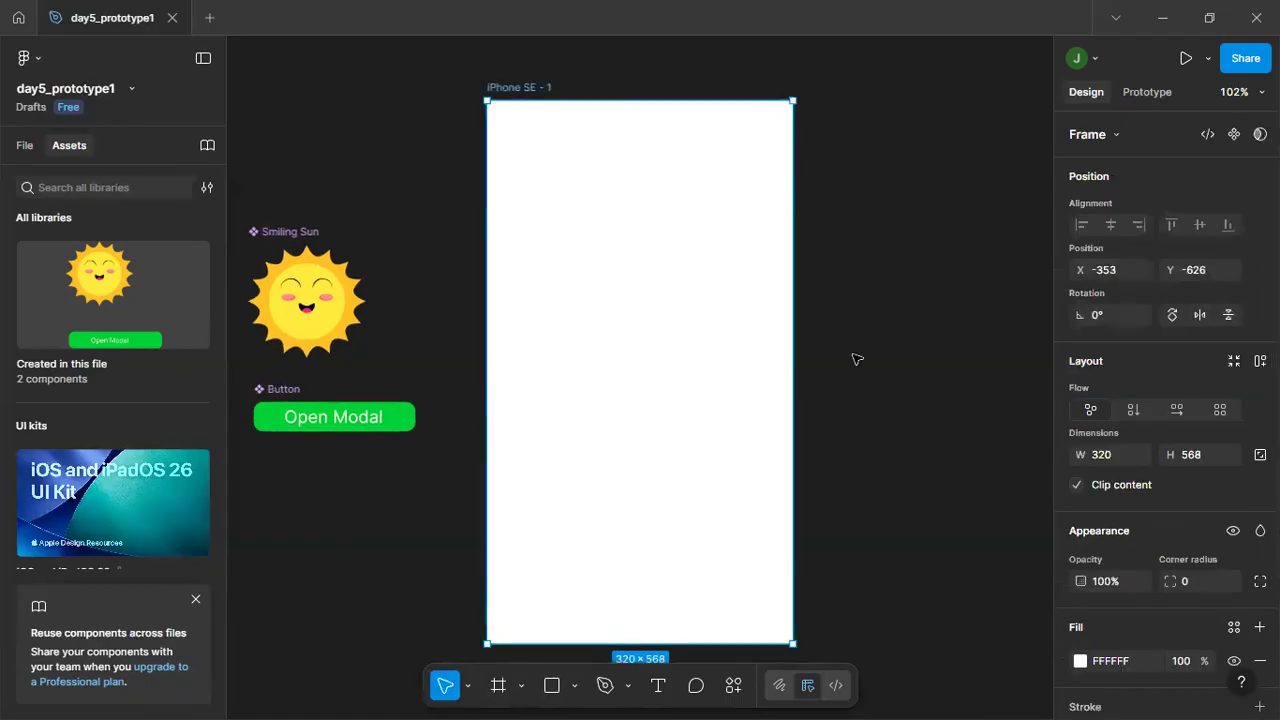
pyautogui.click(891, 309)
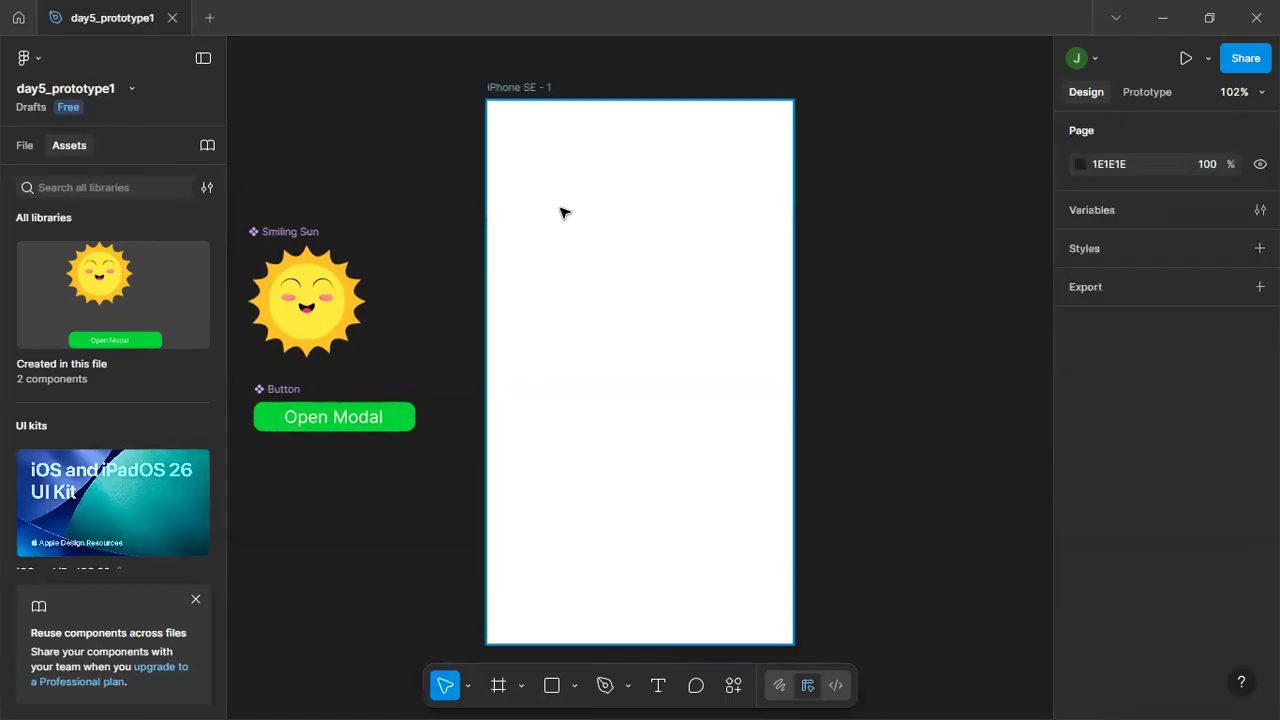
# Rename the iPhone SE frame as Front page.
pyautogui.doubleClick(508, 88)
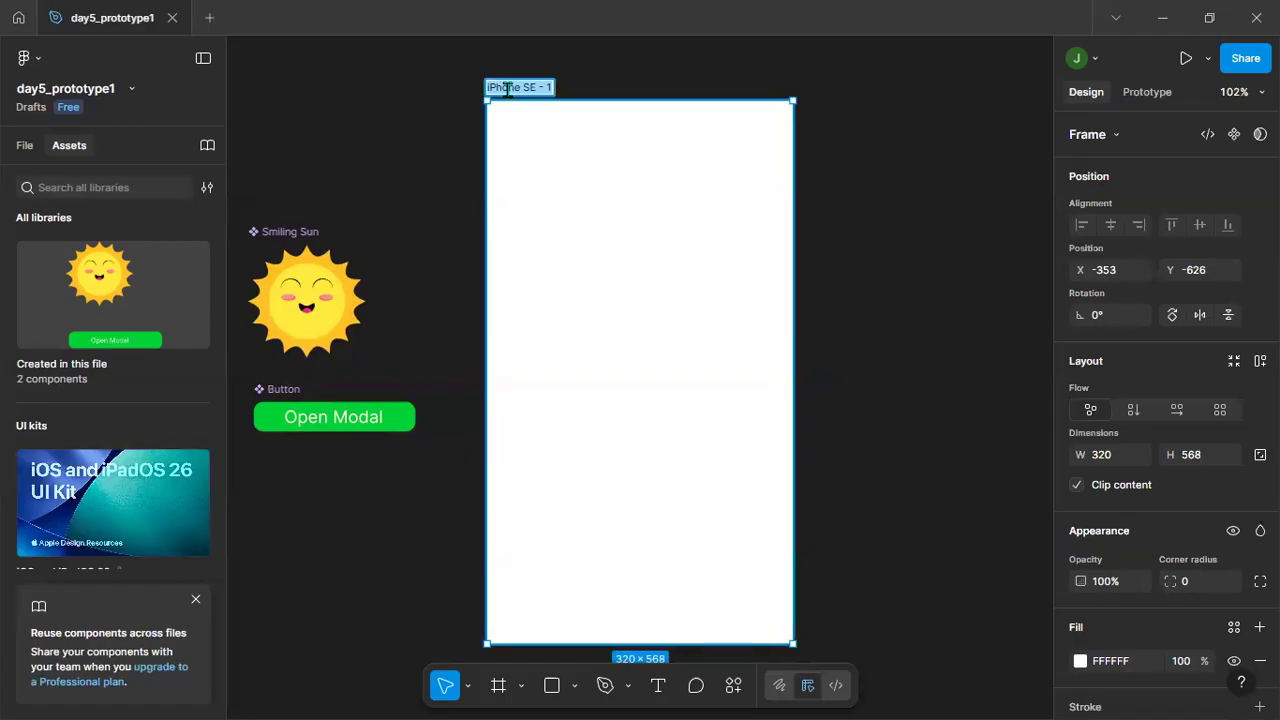
pyautogui.write('F')
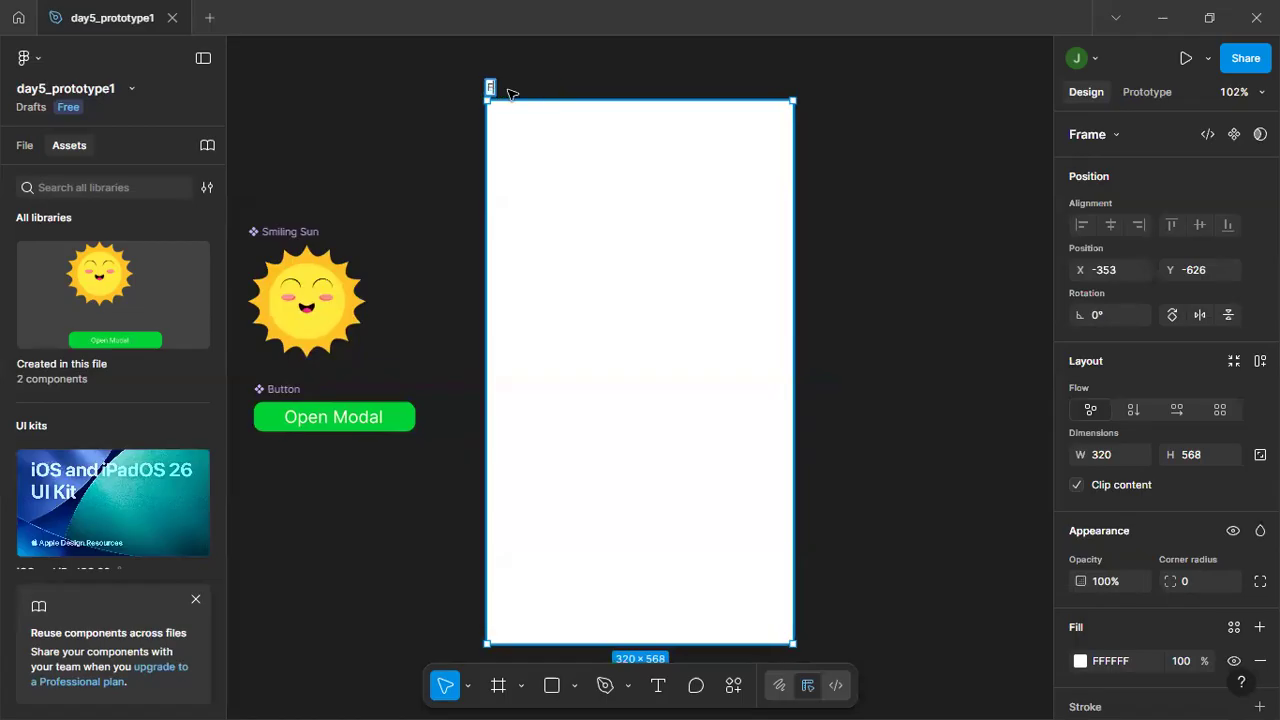
pyautogui.write('orm page')
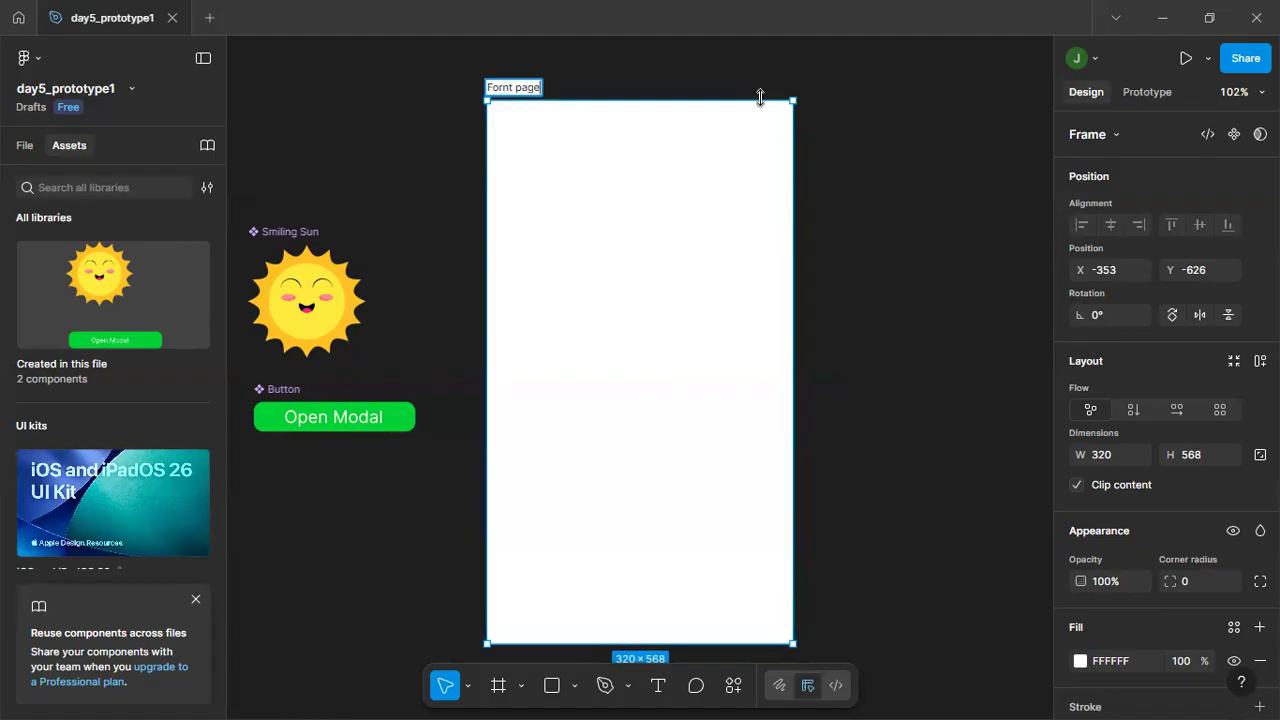
pyautogui.press('Left')
pyautogui.press('Left')
pyautogui.press('Left')
pyautogui.press('BackSpace')
pyautogui.write('o')
pyautogui.press('Return')
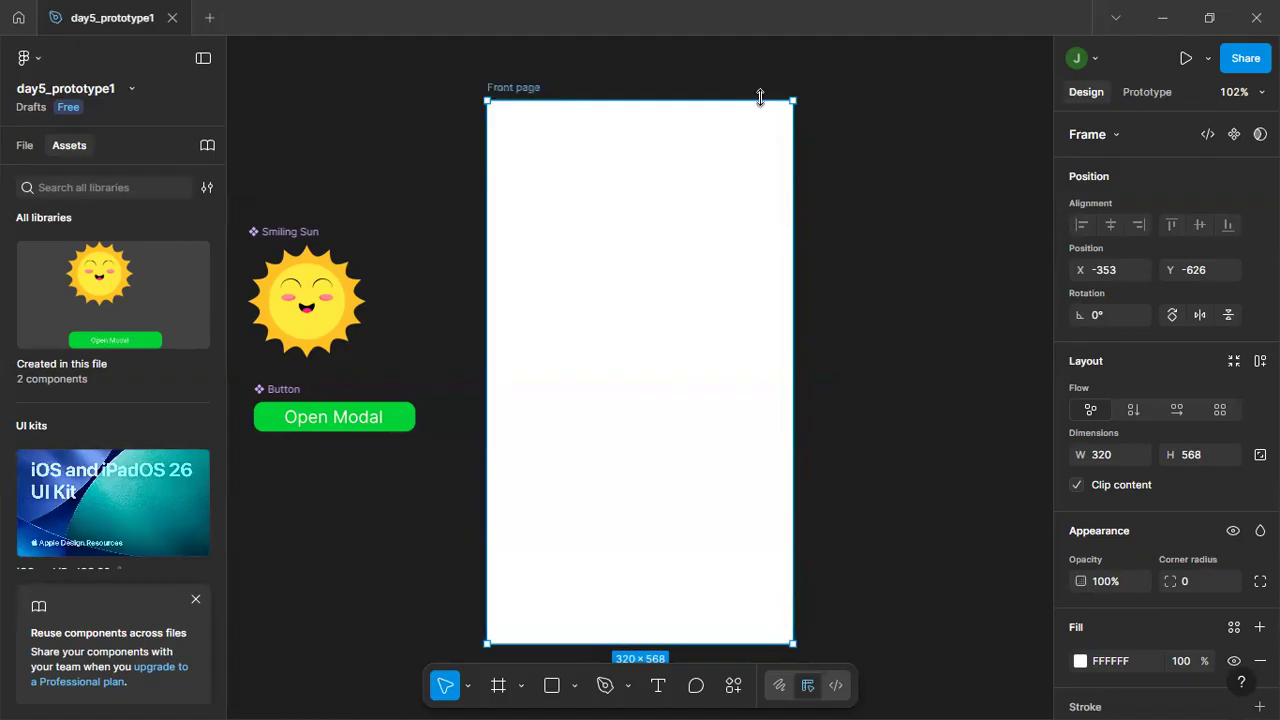
# Duplicate the Front page frame and rename the copy as Second Page.
pyautogui.click(913, 121)
pyautogui.click(525, 90)
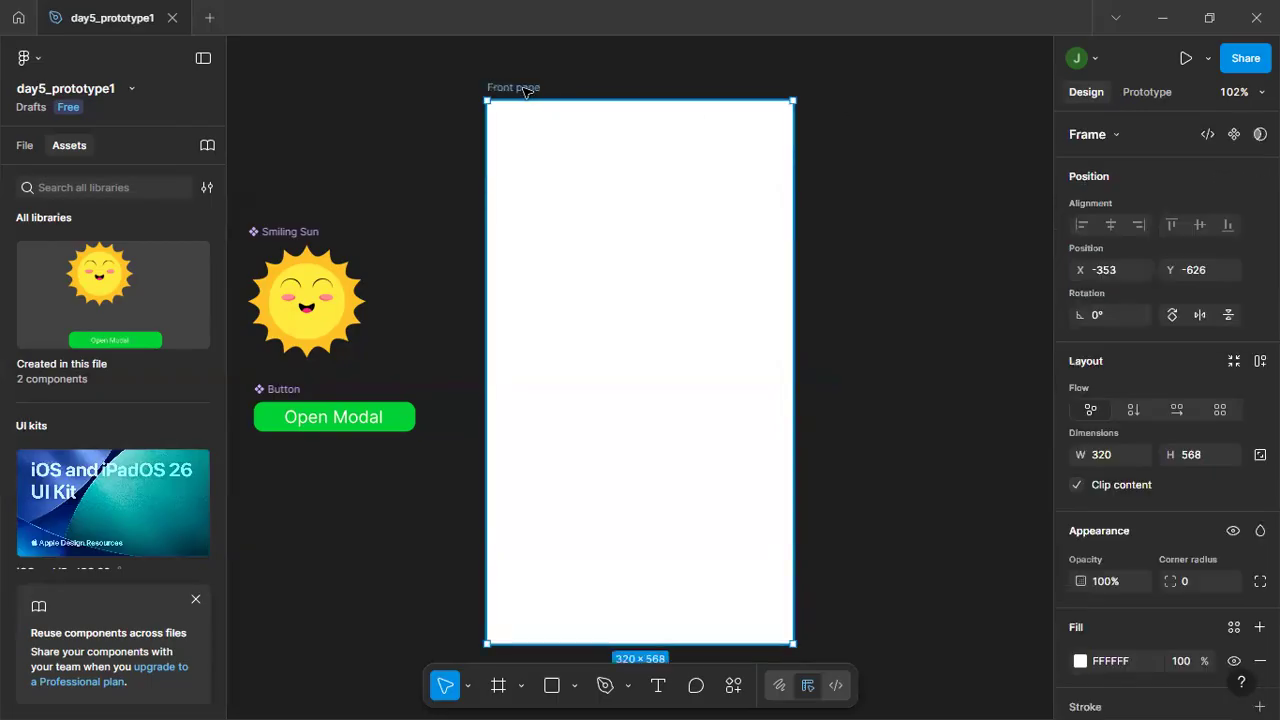
pyautogui.hotkey('ctrl', 'd')
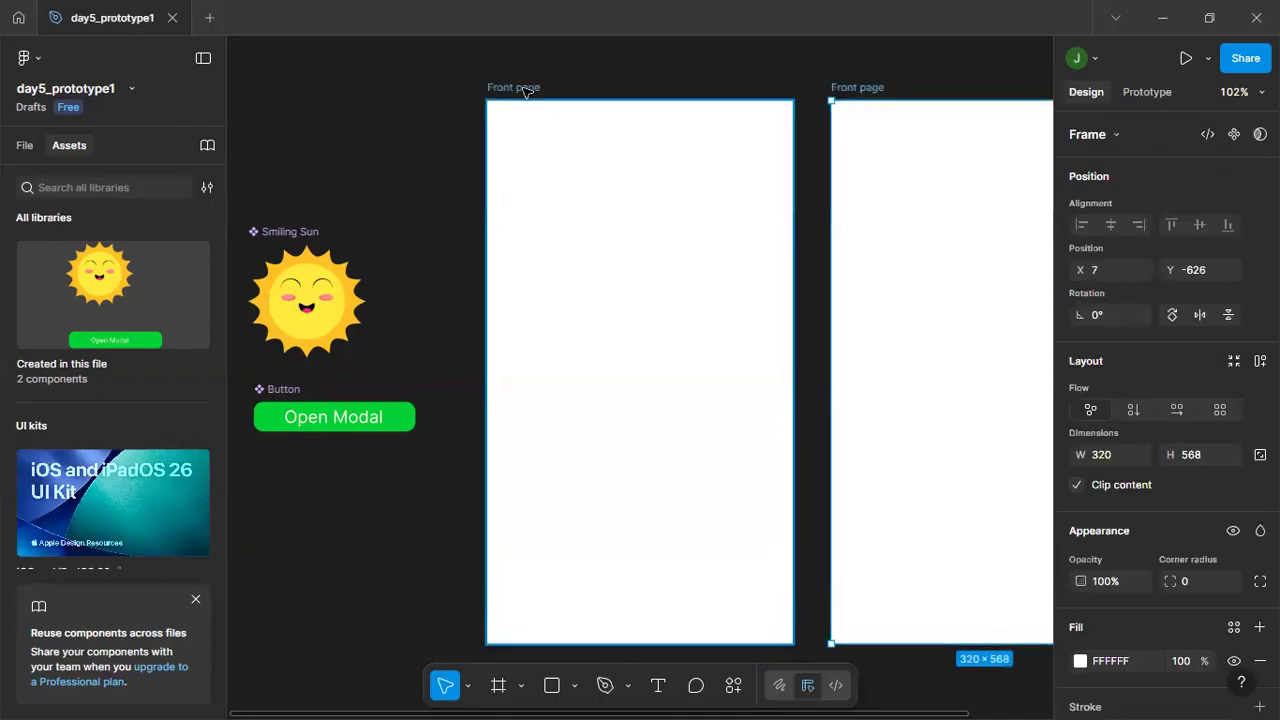
pyautogui.doubleClick(872, 88)
pyautogui.write('Second Page')
pyautogui.press('Return')
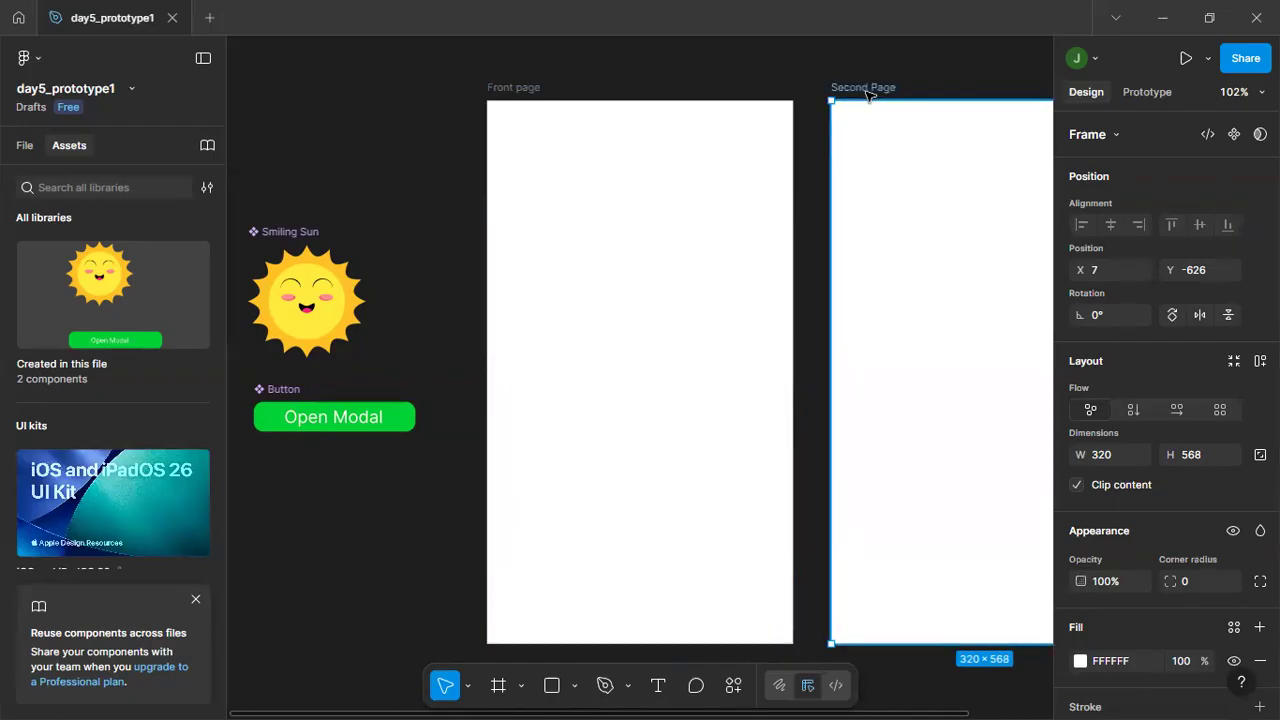
# Duplicate the Second Page frame and rename the copy as Modal Page.
pyautogui.scroll(-5, 808, 108)
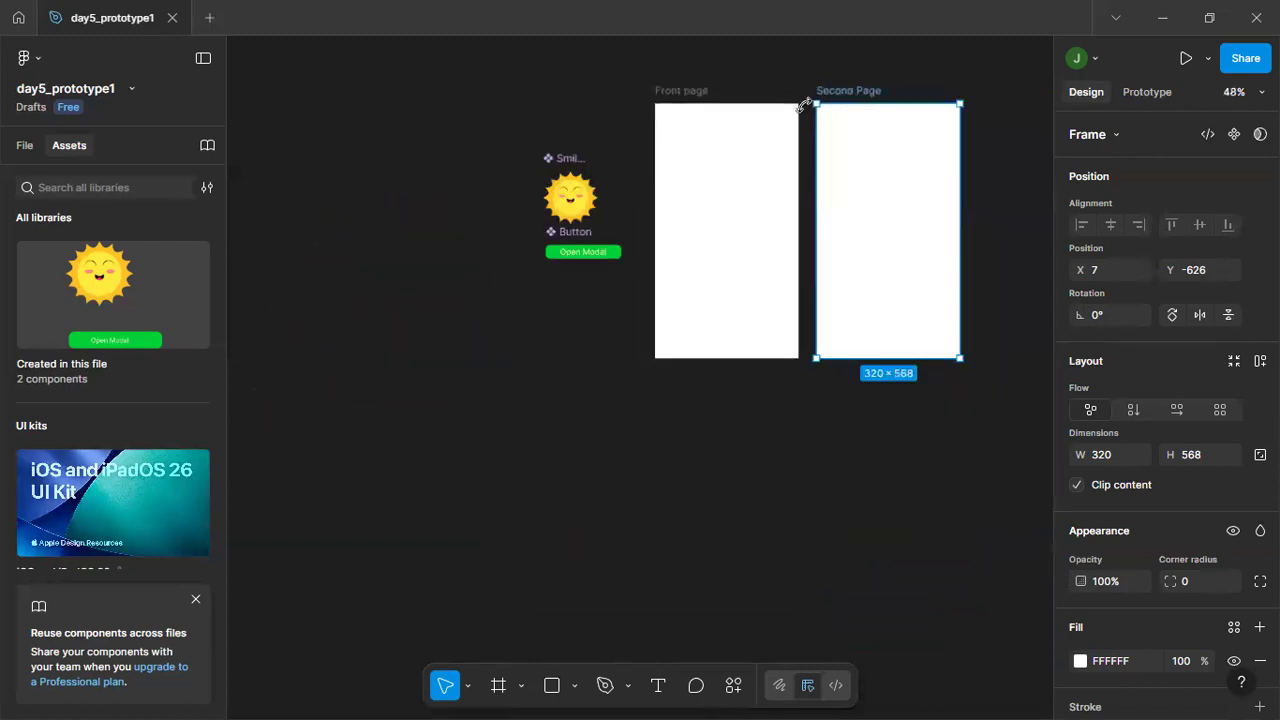
pyautogui.hscroll(5, 814, 437)
pyautogui.scroll(1, 814, 437)
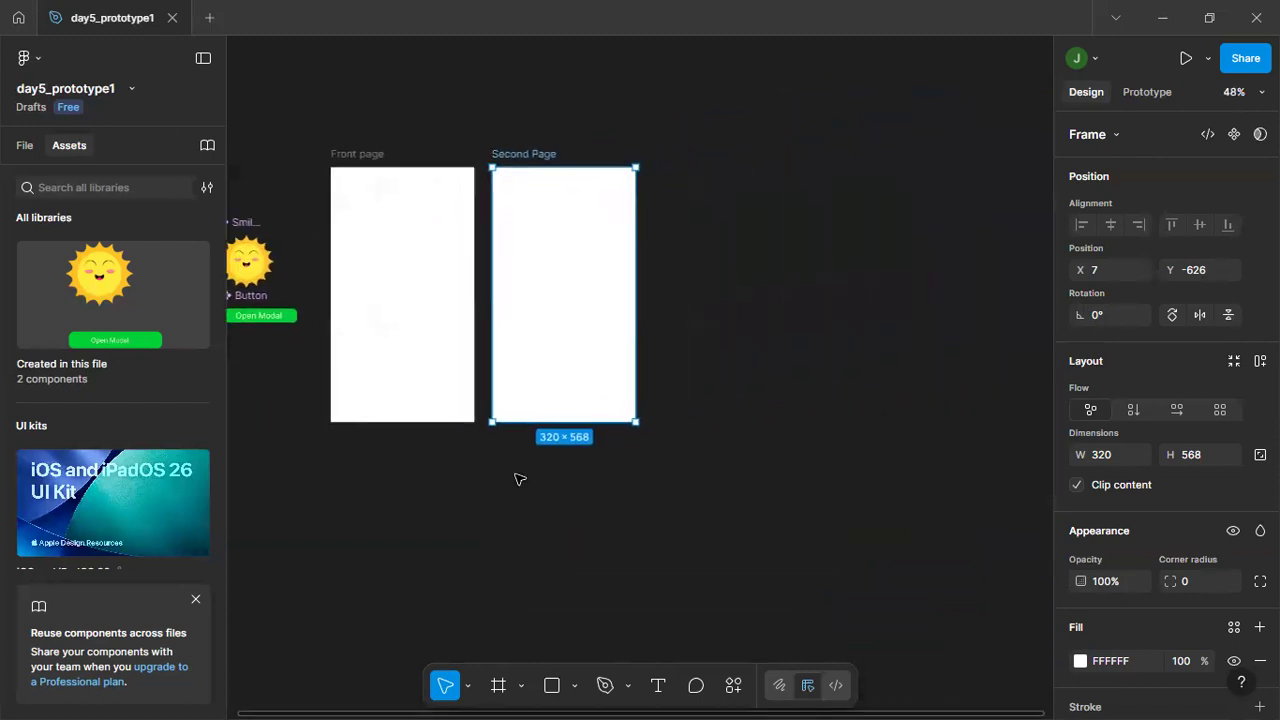
pyautogui.hotkey('ctrl', 'd')
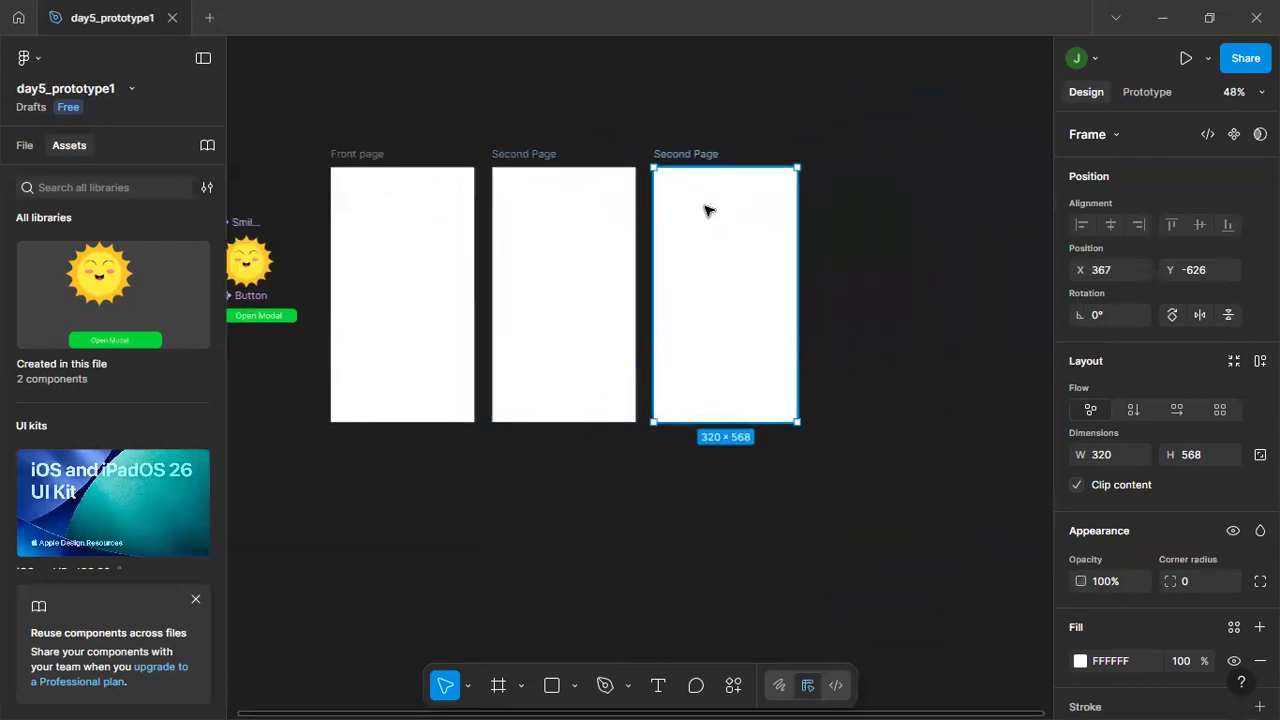
pyautogui.doubleClick(675, 155)
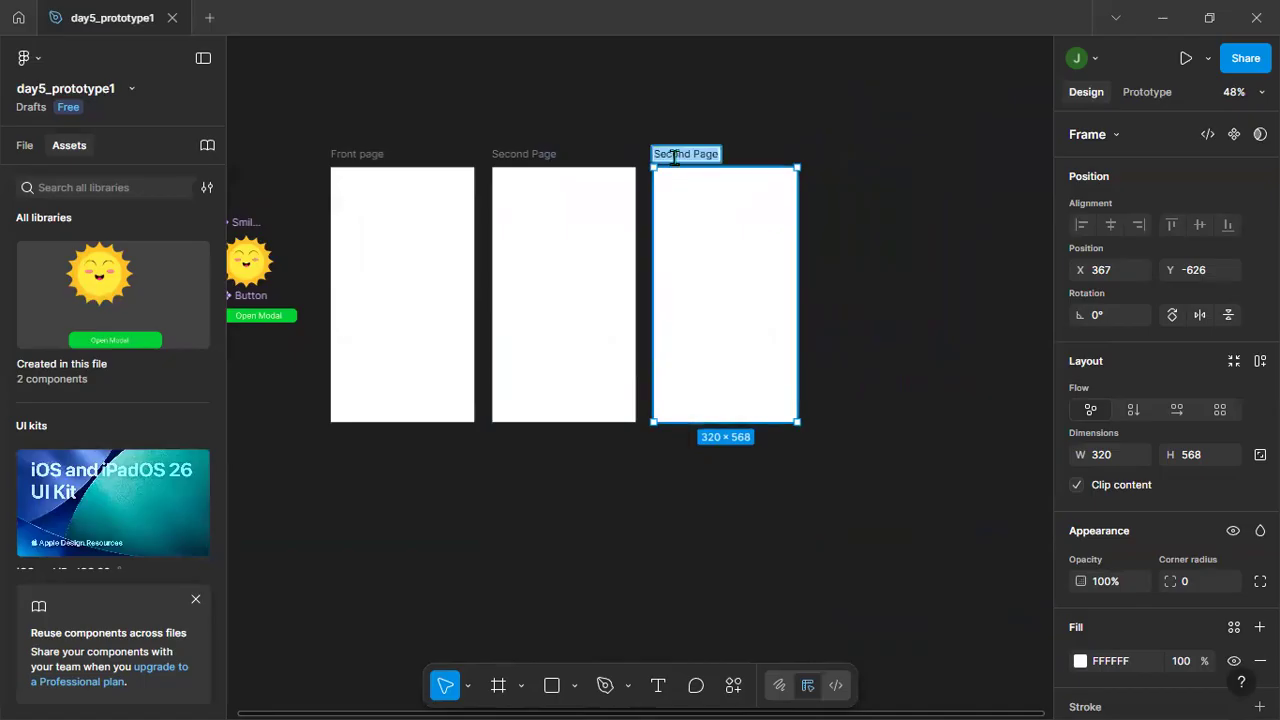
pyautogui.write('Modal PAg')
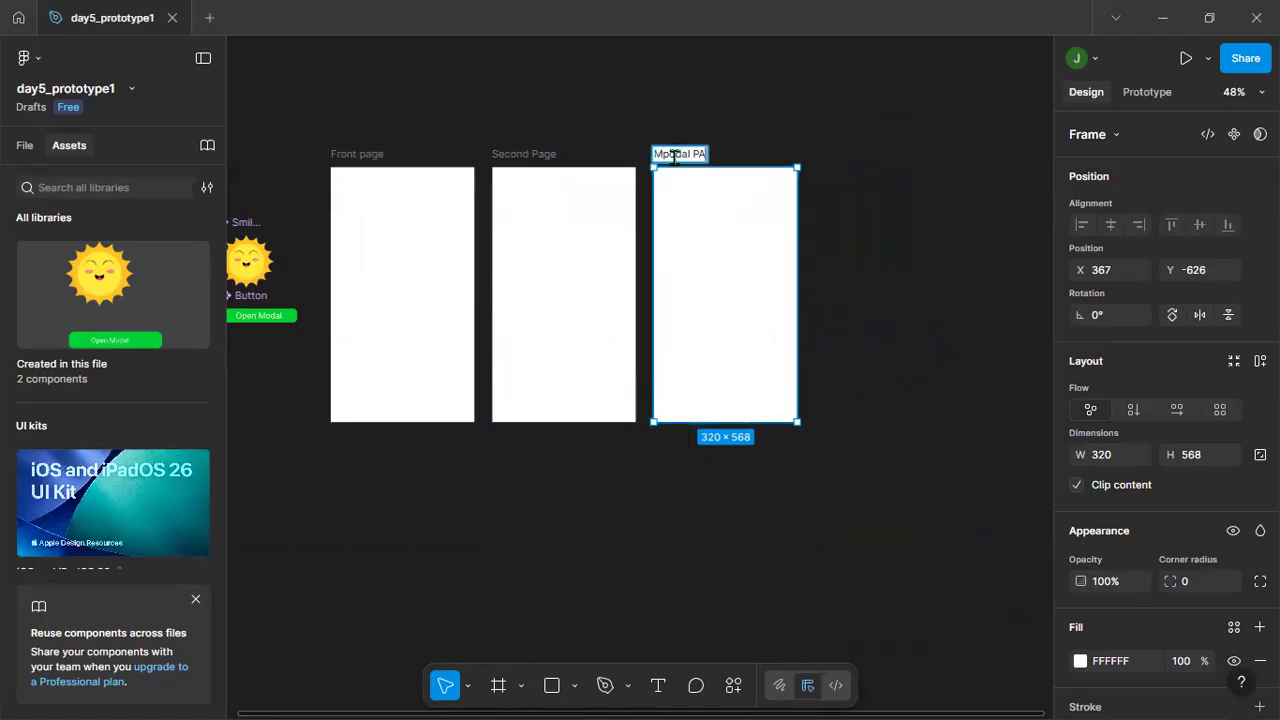
pyautogui.write('e')
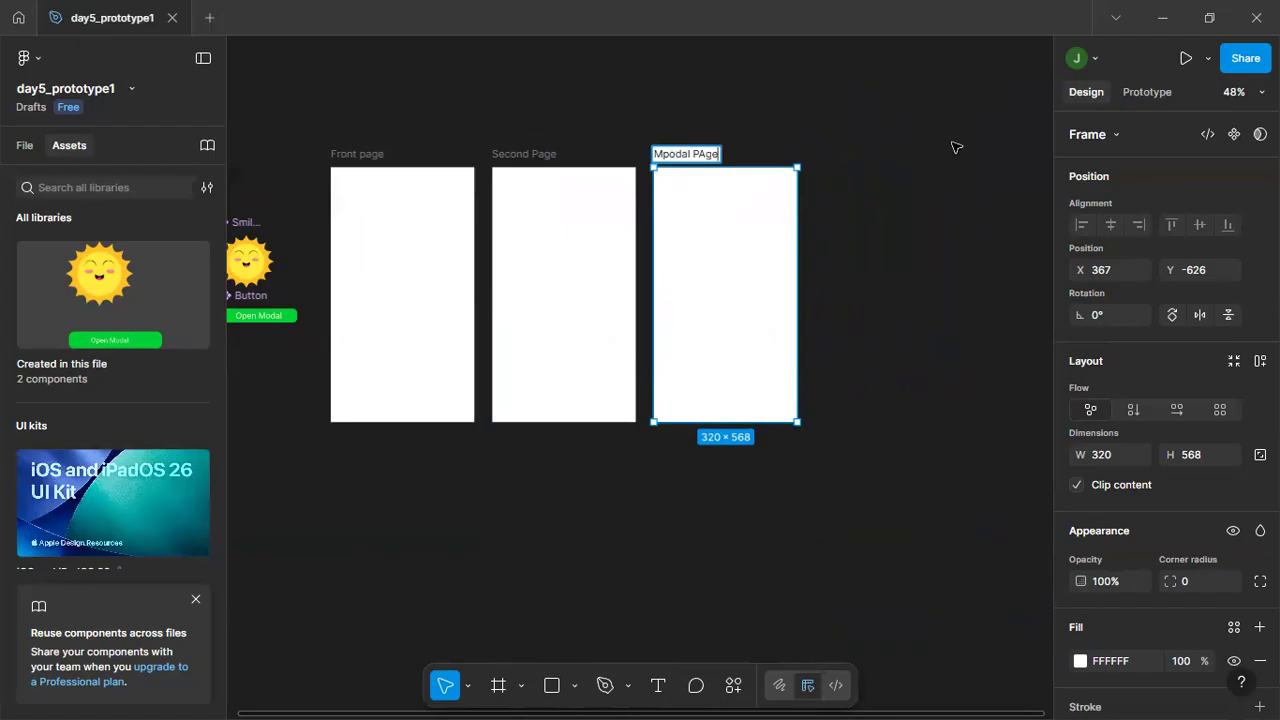
pyautogui.press('BackSpace')
pyautogui.write('a')
pyautogui.press('Left')
pyautogui.press('Left')
pyautogui.press('Left')
pyautogui.press('Left')
pyautogui.press('Left')
pyautogui.press('Left')
pyautogui.press('Delete')
pyautogui.press('Return')
pyautogui.moveTo(869, 133); pyautogui.dragTo(396, 535)
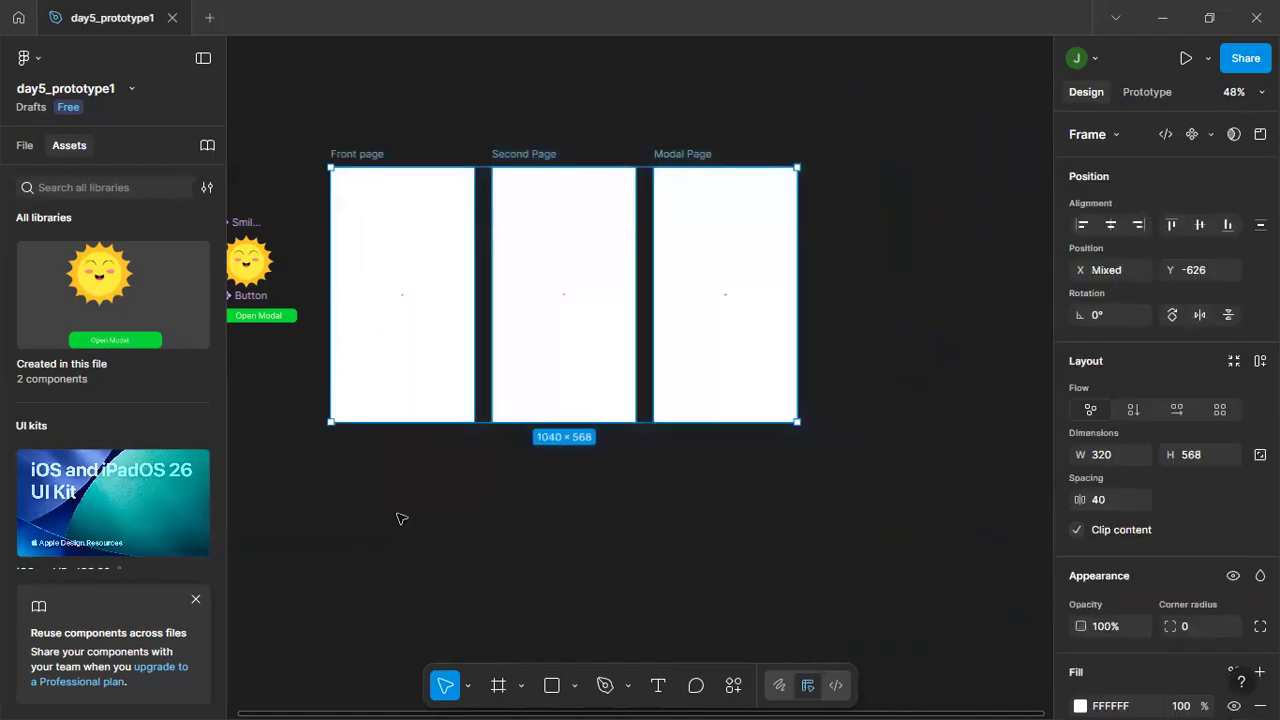
pyautogui.click(441, 446)
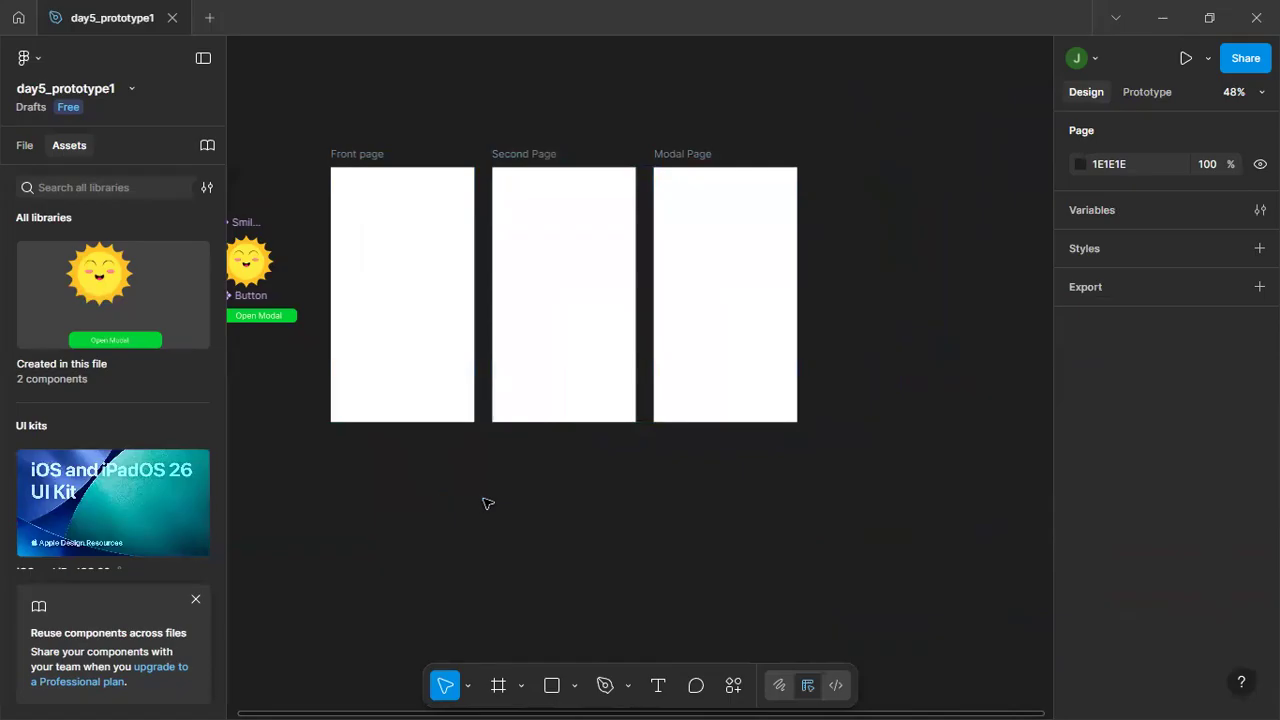
pyautogui.scroll(5, 487, 503)
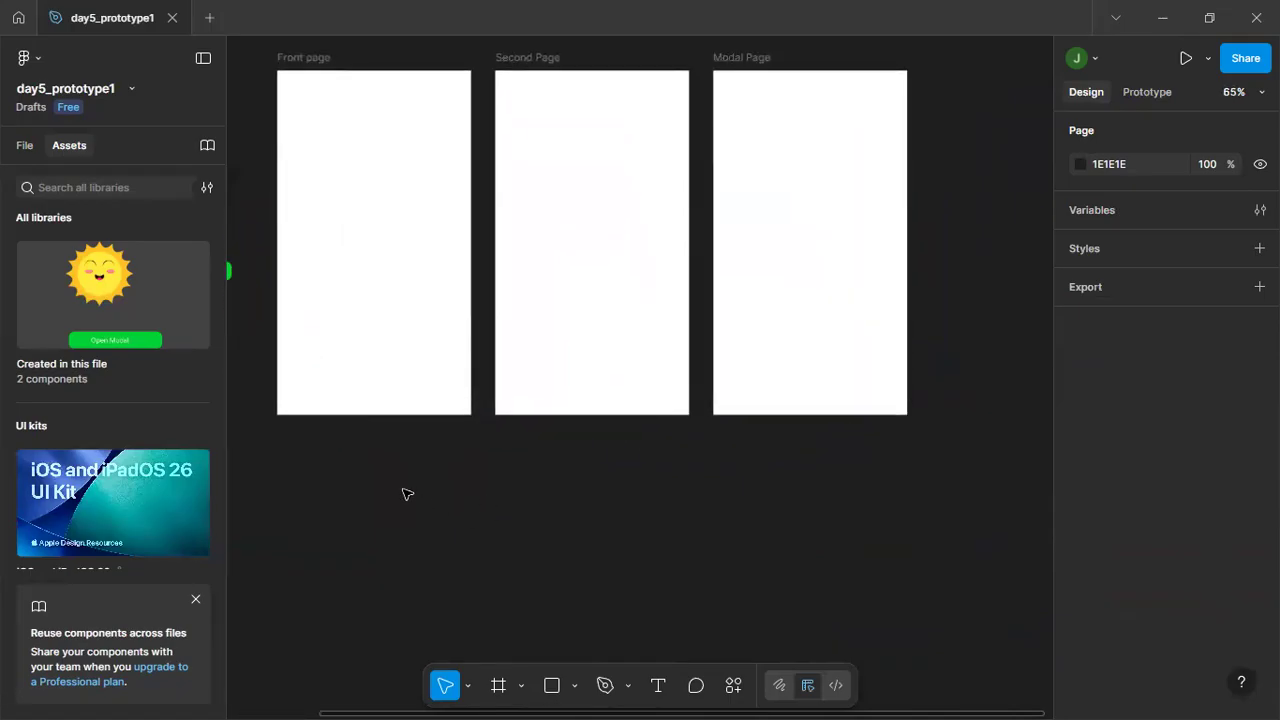
pyautogui.moveTo(389, 483); pyautogui.dragTo(504, 579)
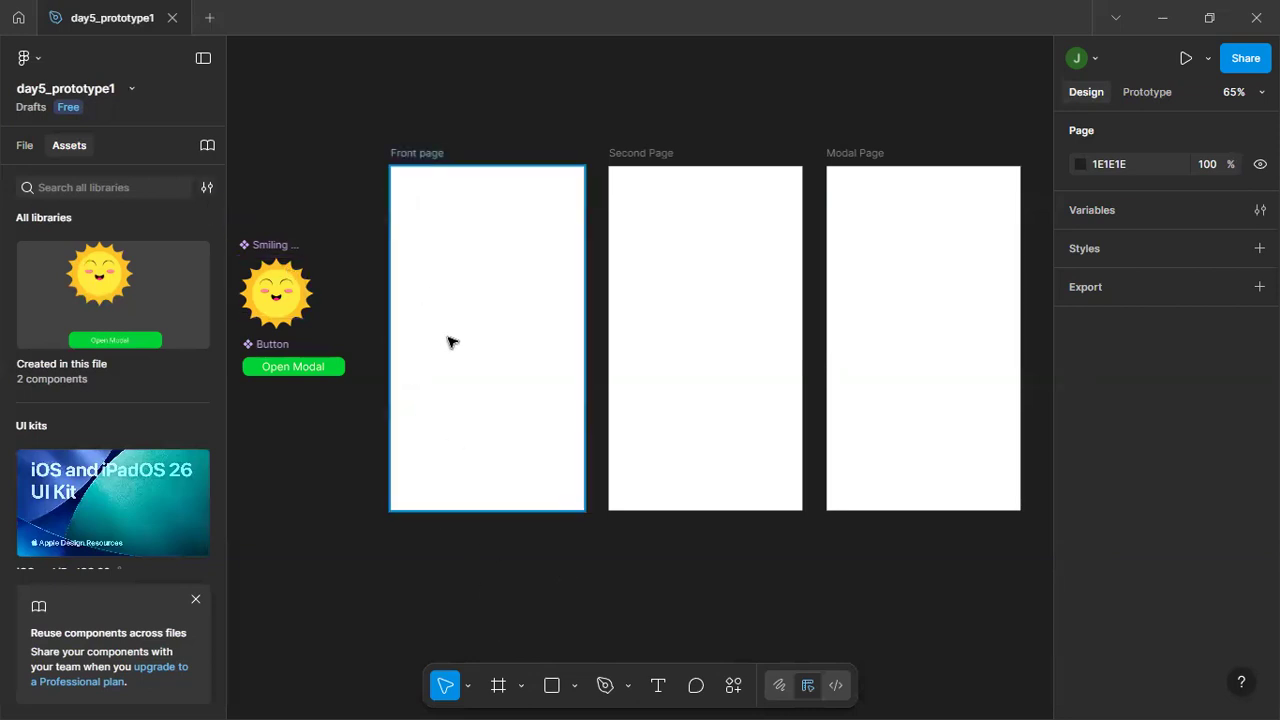
pyautogui.click(446, 241)
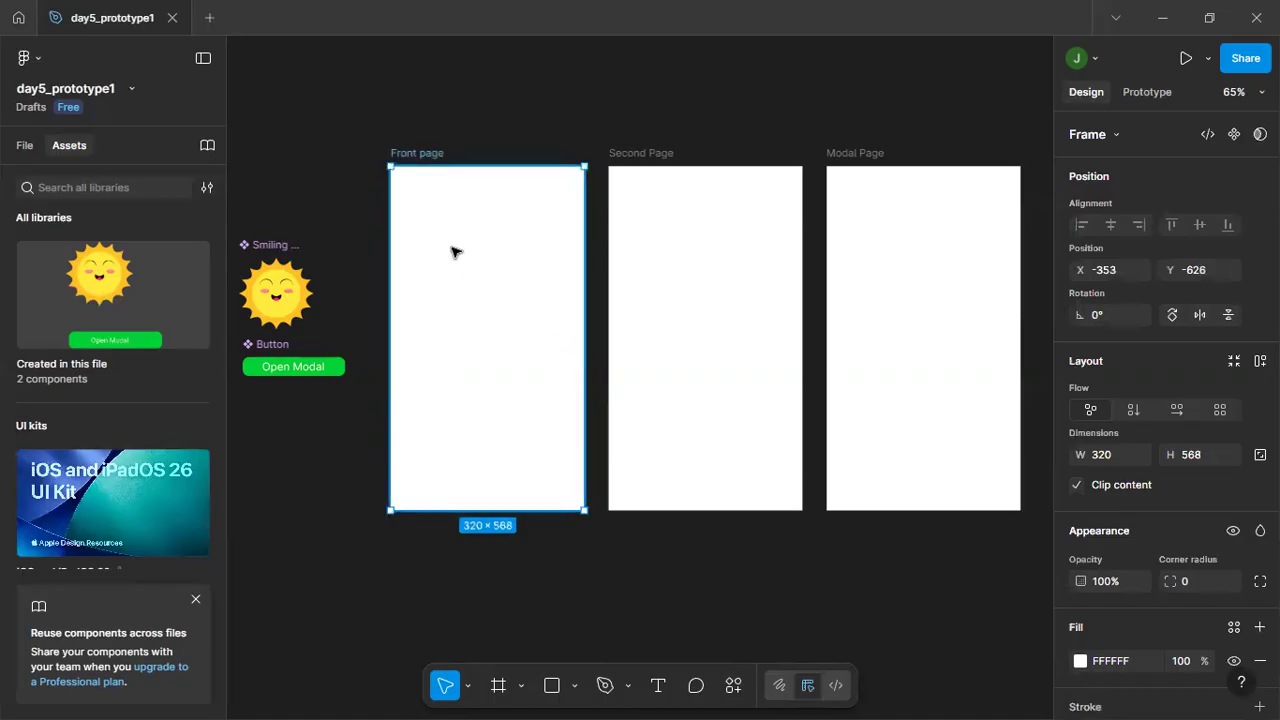
pyautogui.press('t')
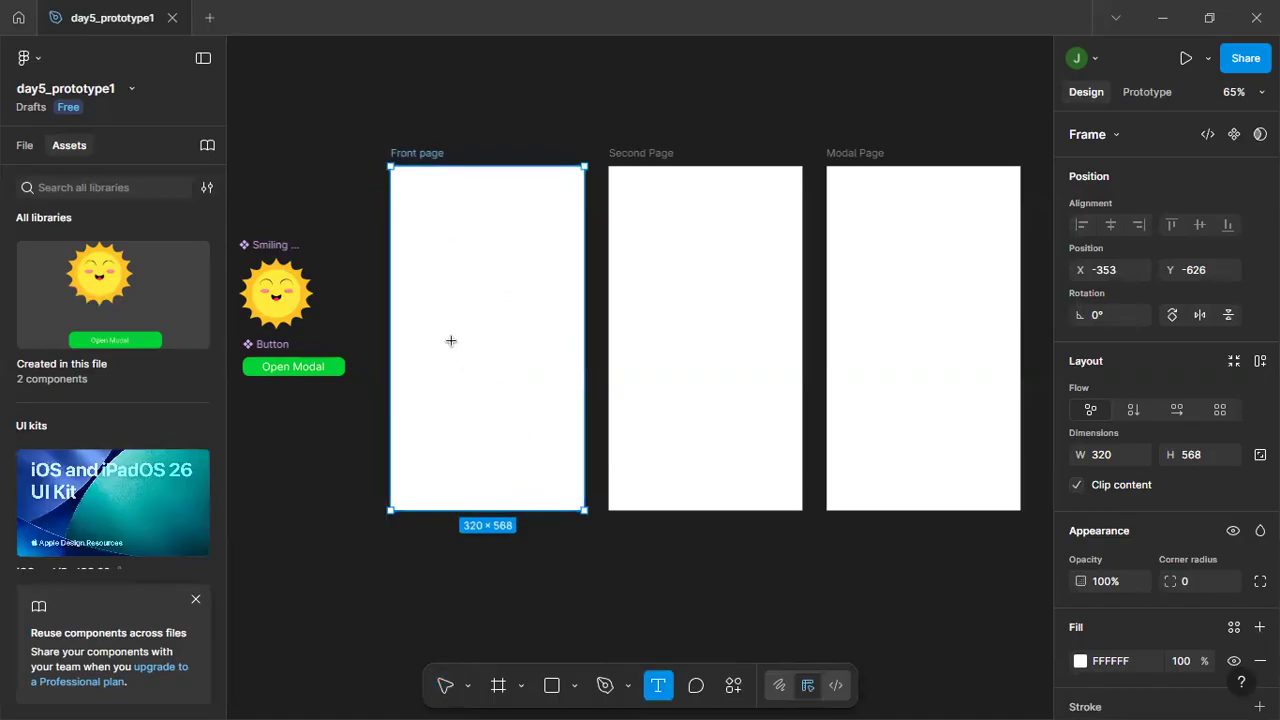
pyautogui.click(438, 218)
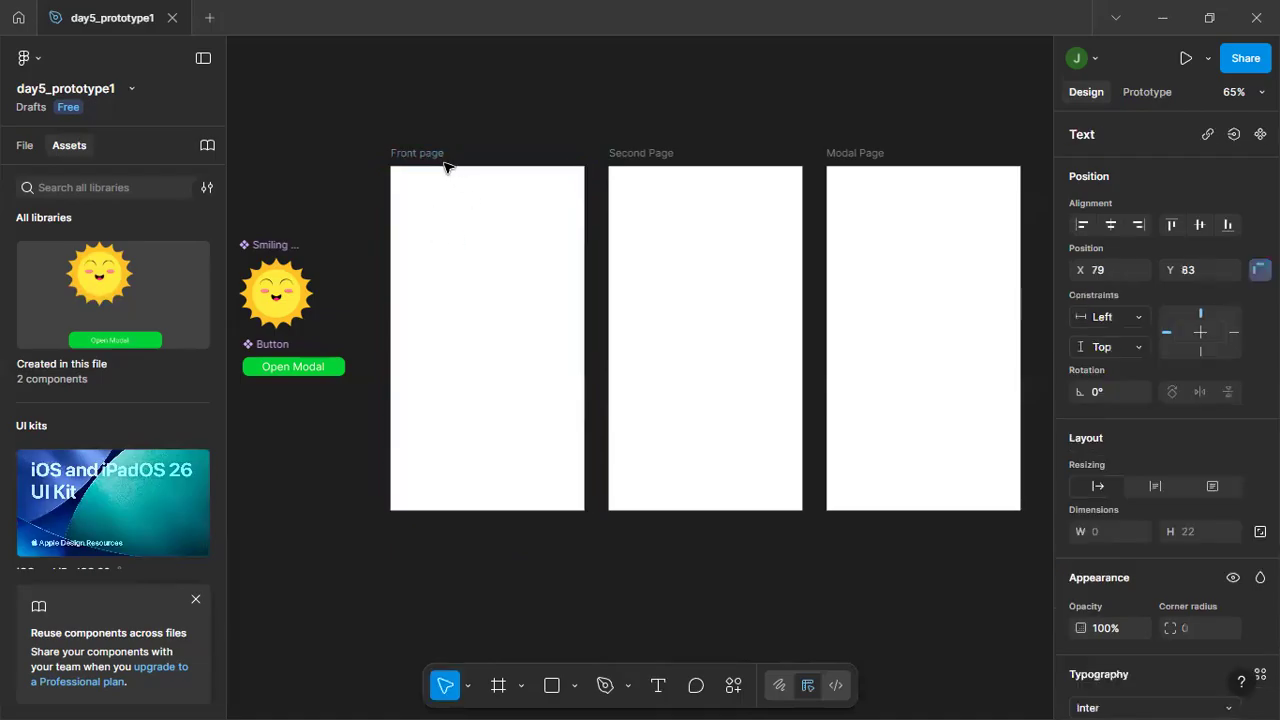
pyautogui.press('Escape')
# Rename the Front page frame as Main page.
pyautogui.click(409, 157)
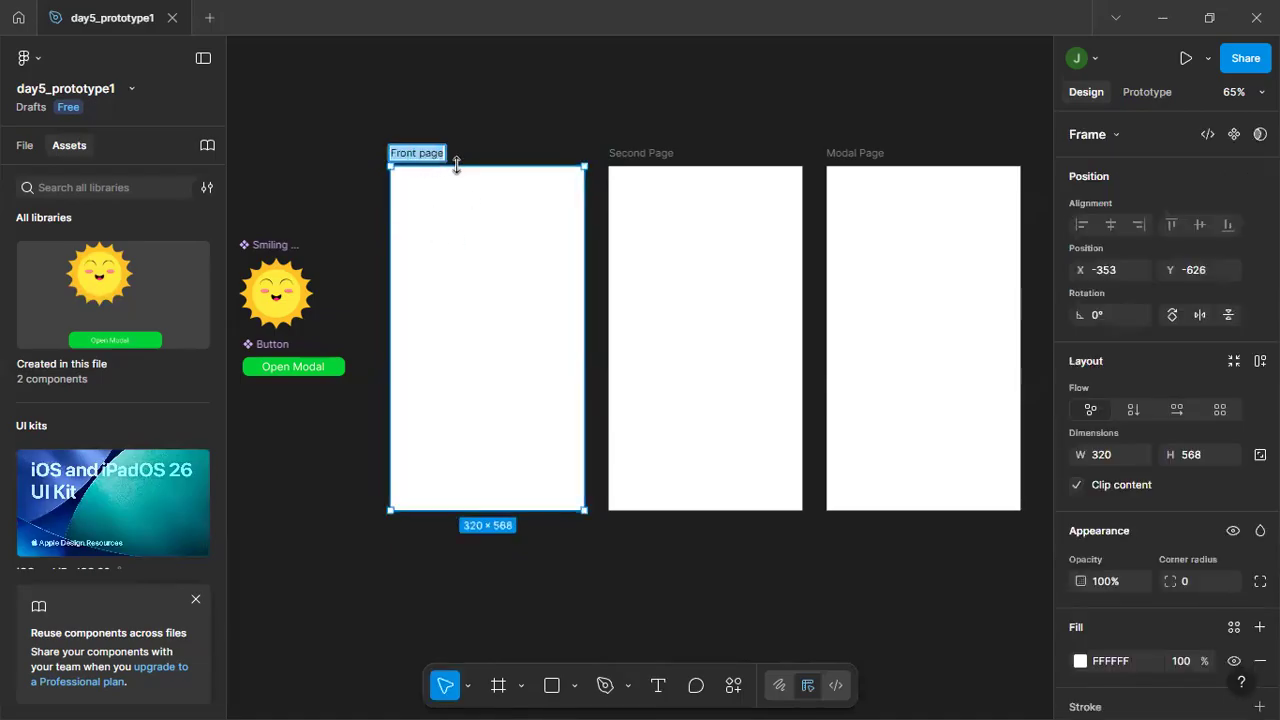
pyautogui.hotkey('ctrl', 'shift', 'Right')
pyautogui.write('Main')
pyautogui.press('Return')
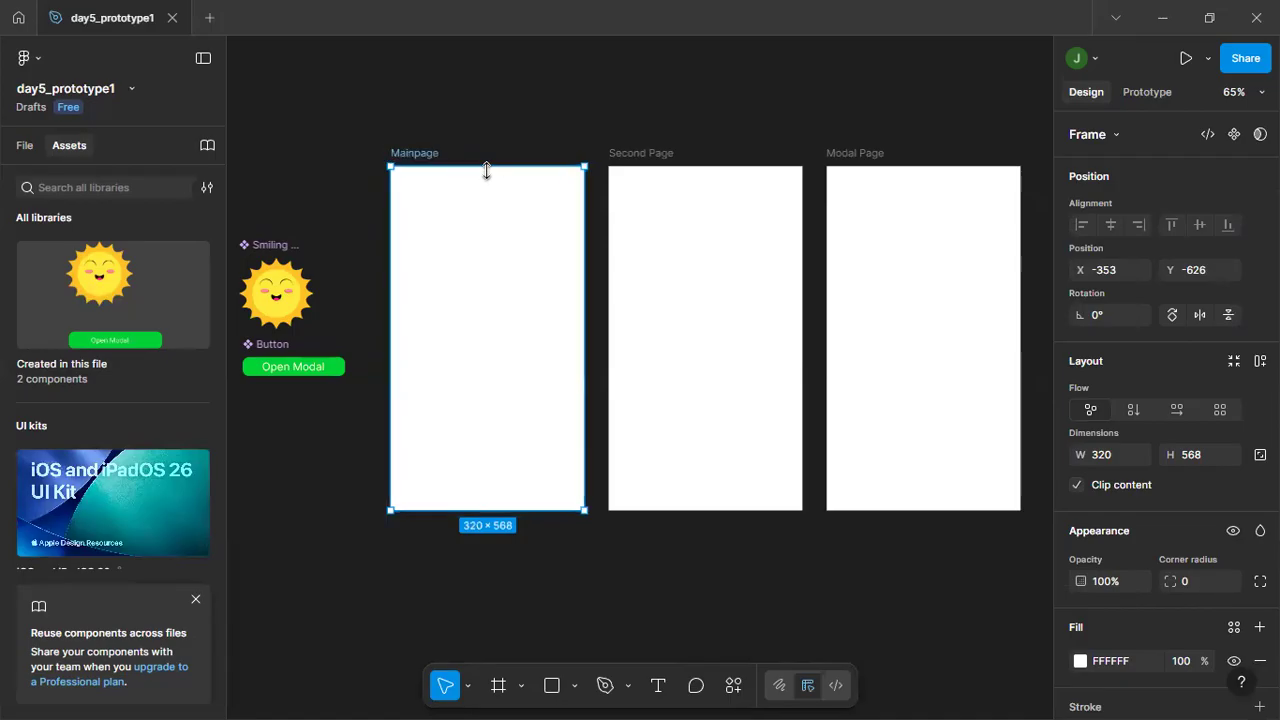
pyautogui.doubleClick(422, 154)
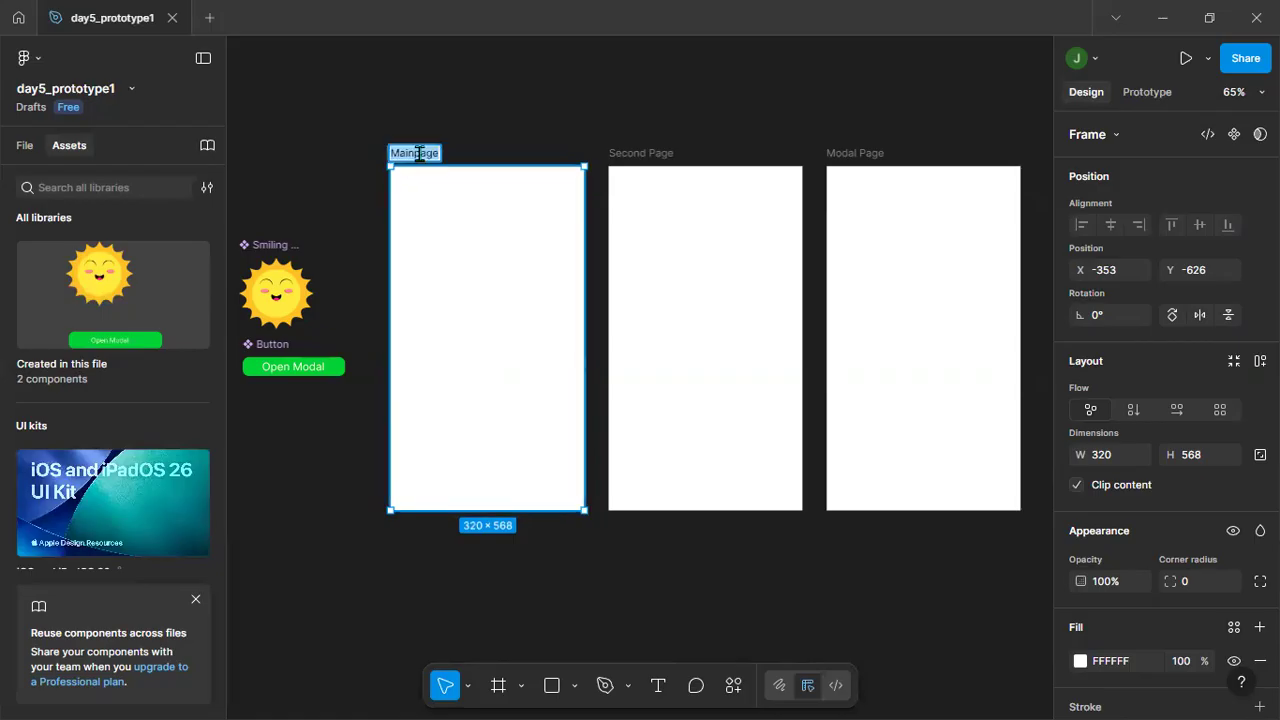
pyautogui.press('Right')
pyautogui.press('Left')
pyautogui.press('Left')
pyautogui.press('Left')
pyautogui.press('Left')
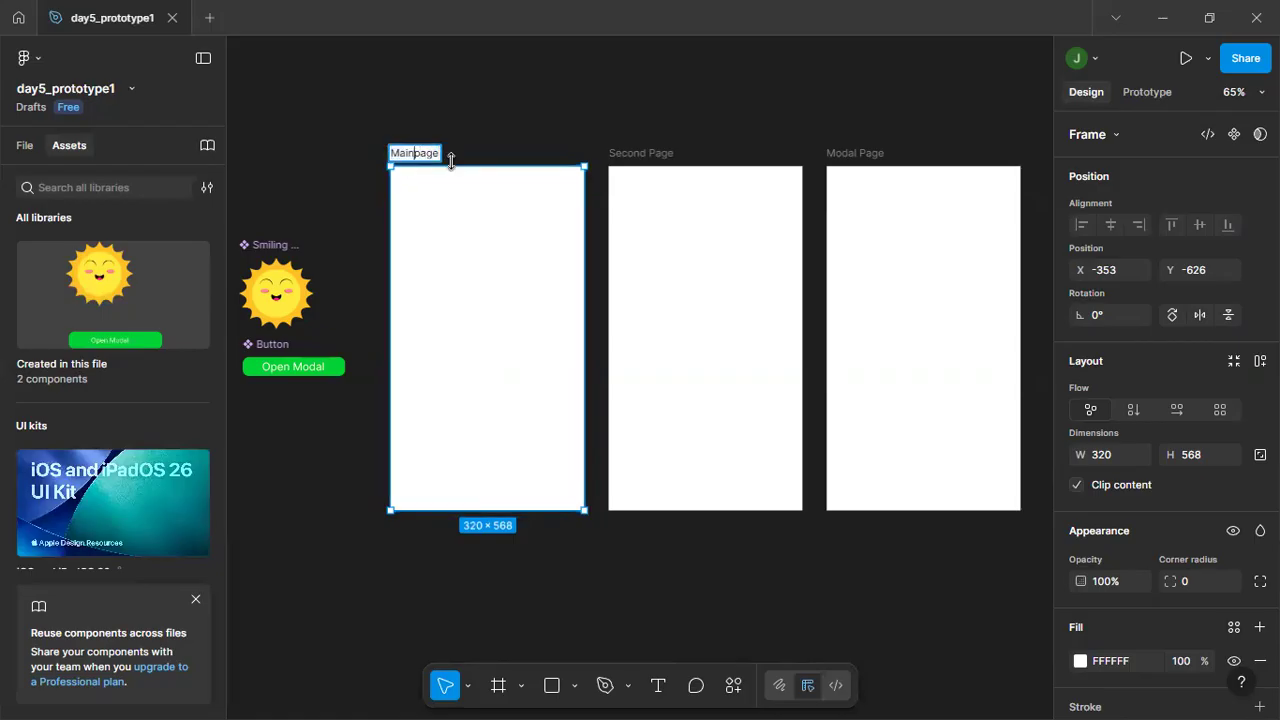
pyautogui.press('Return')
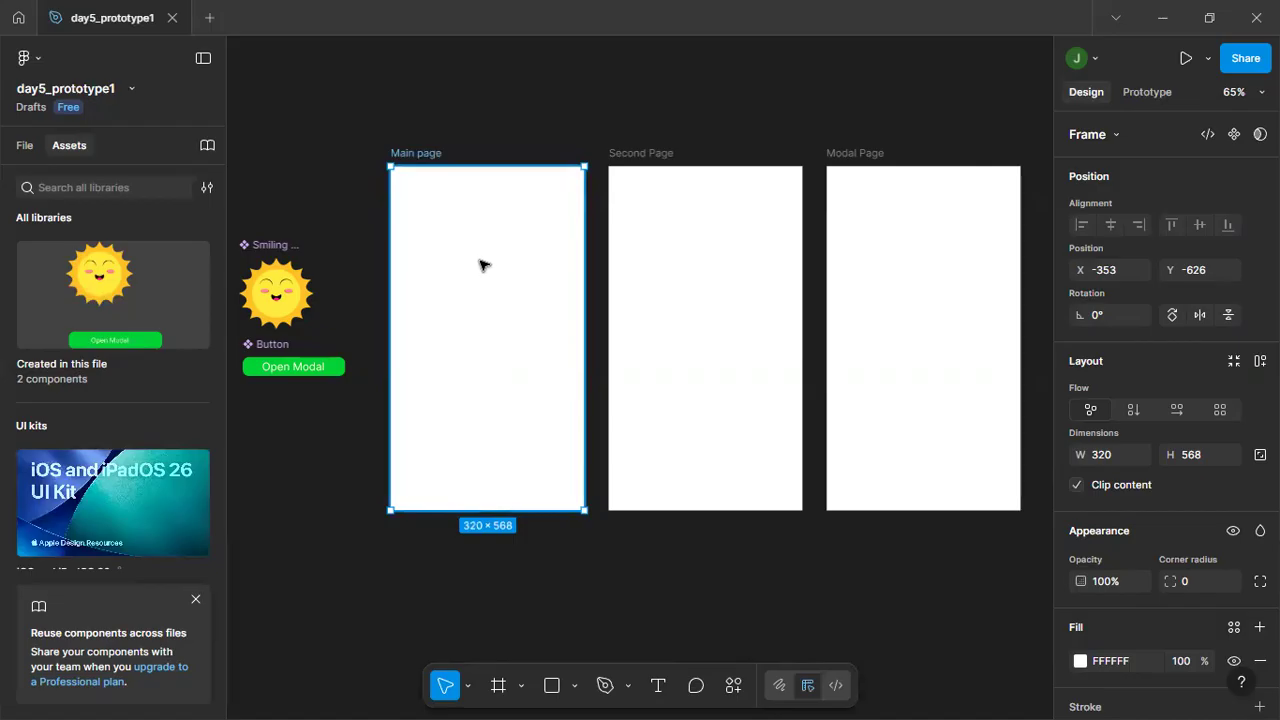
# Add the text "Main Page" in the upper part of the Main page frame and deselect it.
pyautogui.press('t')
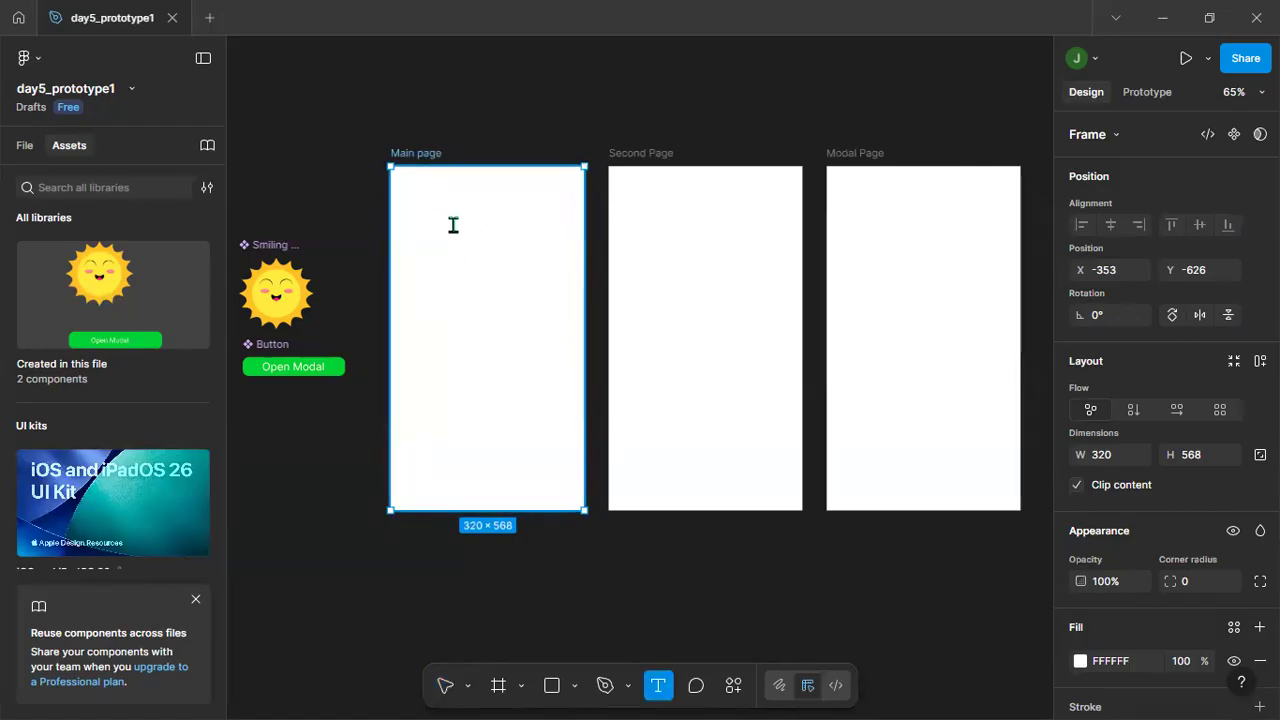
pyautogui.click(441, 222)
pyautogui.write('Main')
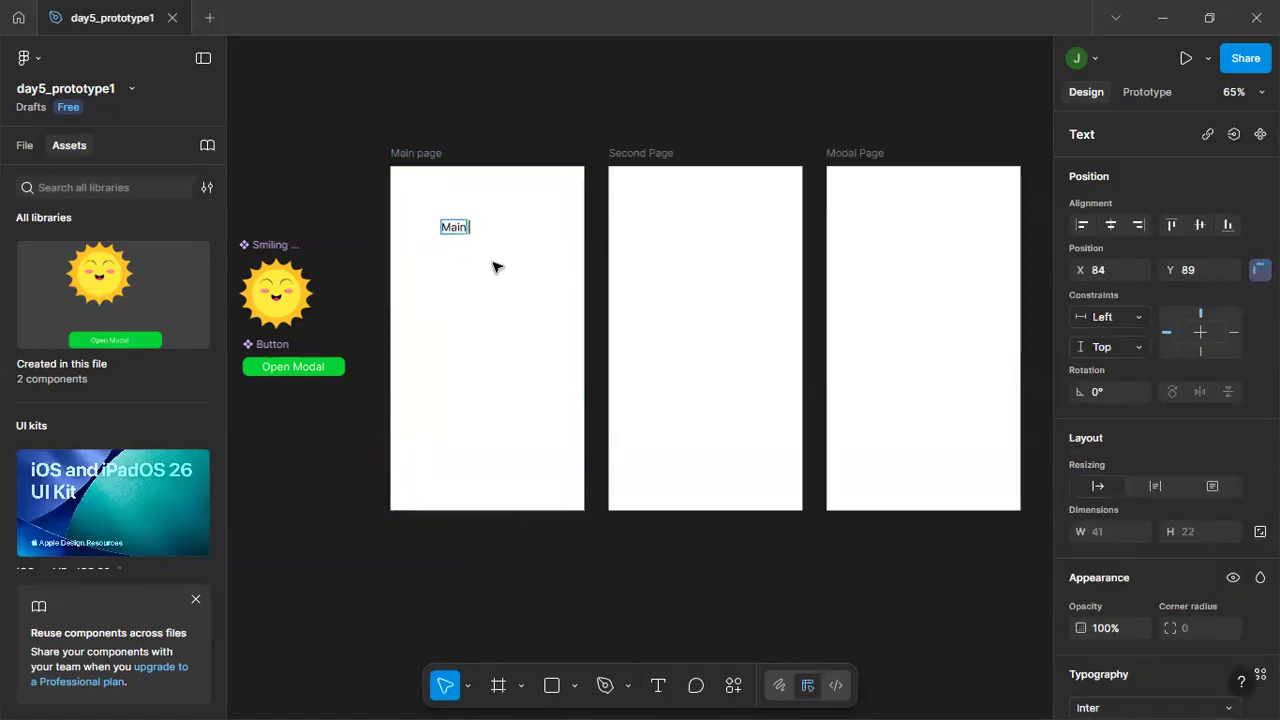
pyautogui.write(' Page')
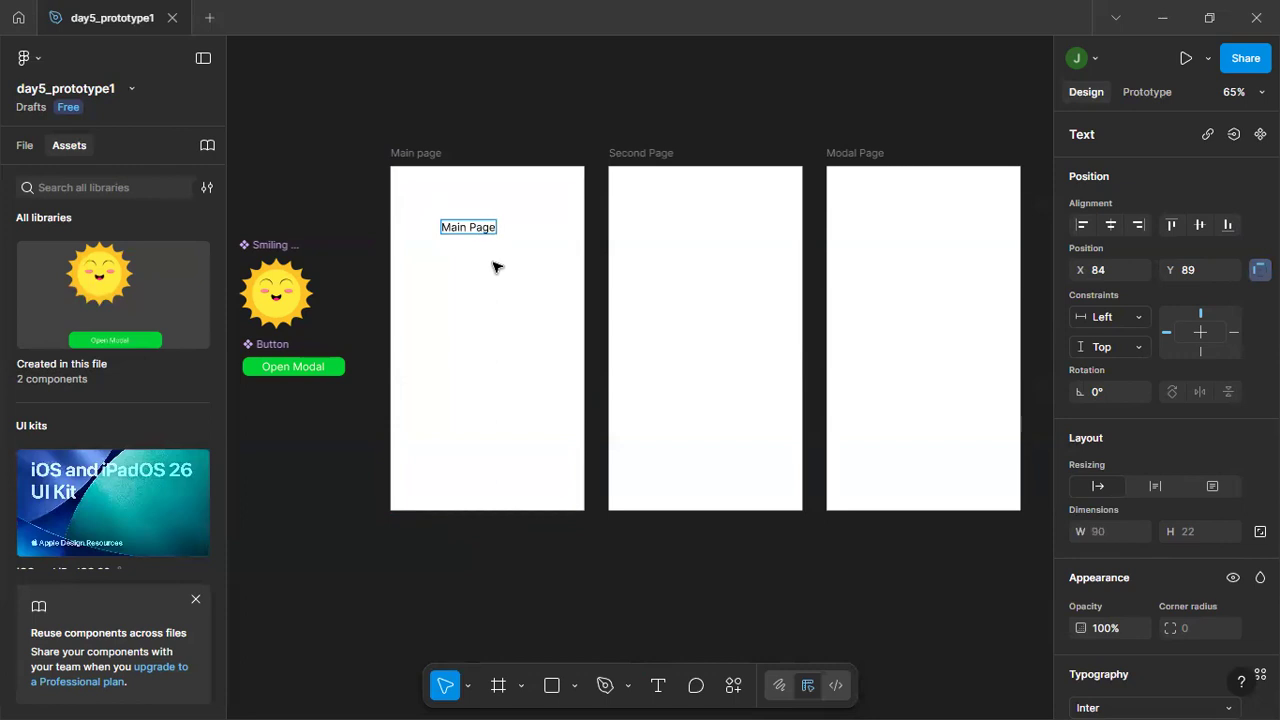
pyautogui.press('Escape')
pyautogui.click(523, 274)
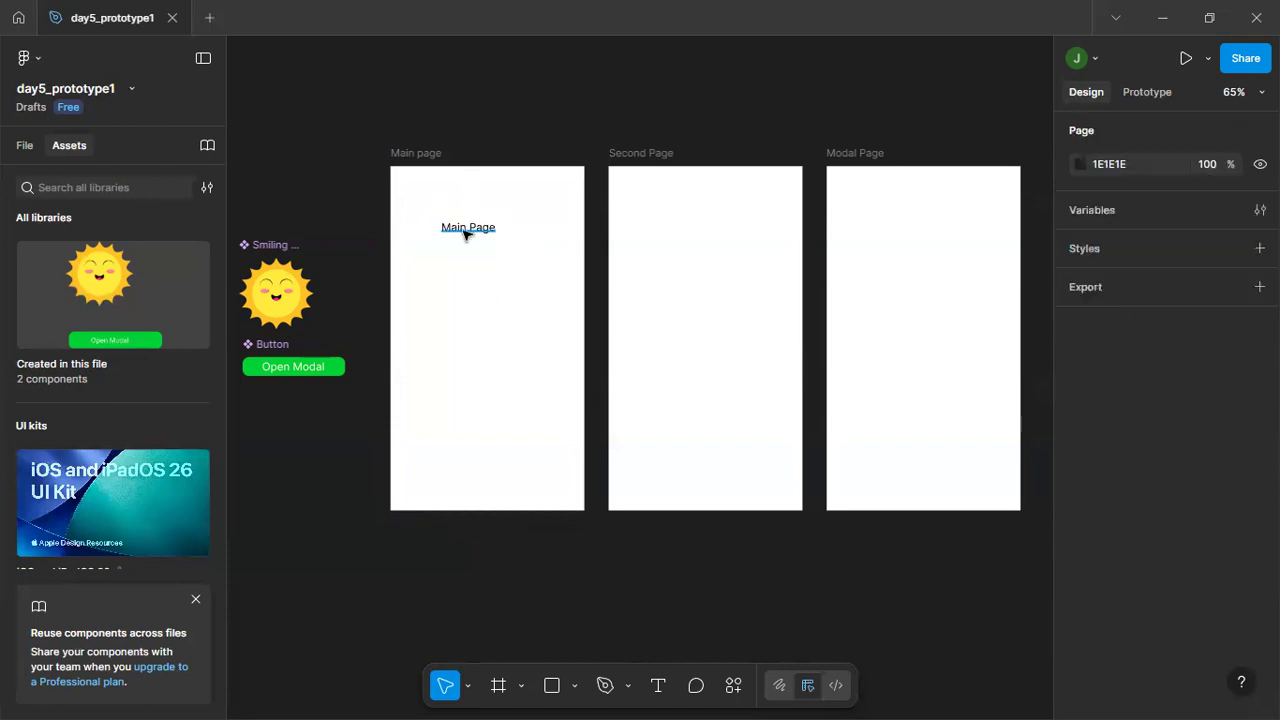
# Set the font size of the Main Page text to 20.
pyautogui.click(465, 234)
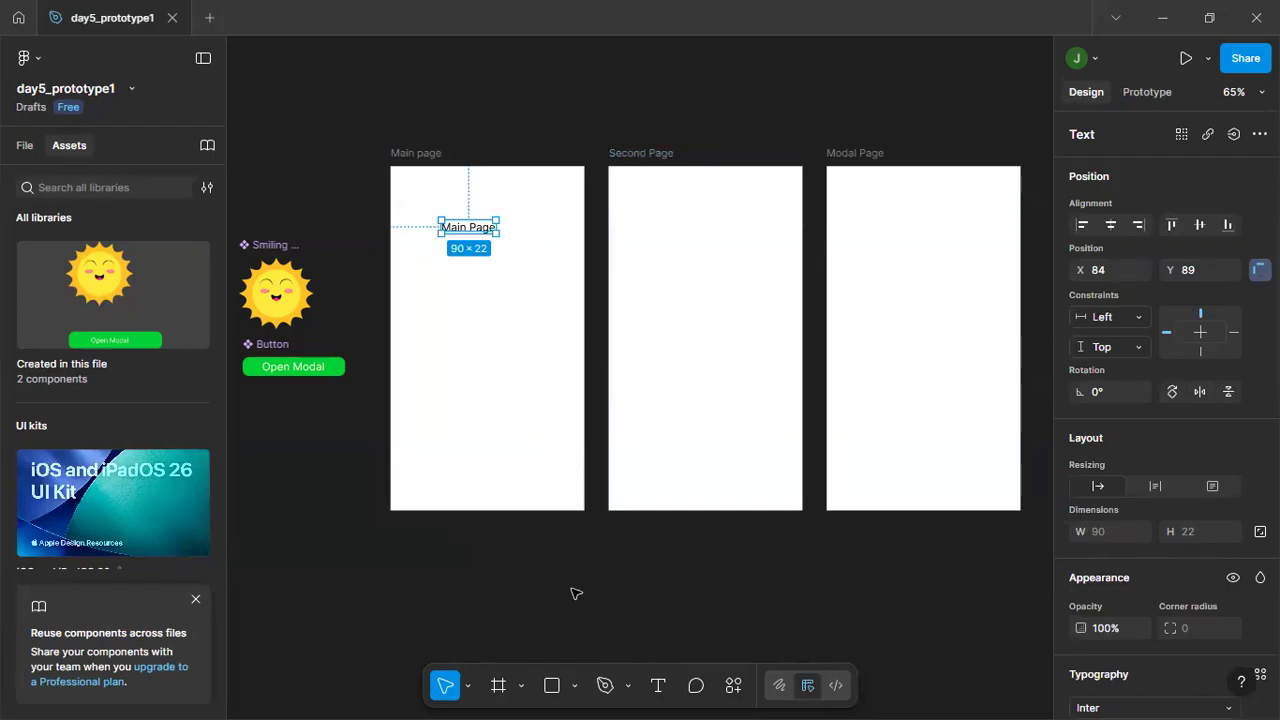
pyautogui.scroll(1, 567, 593)
pyautogui.scroll(3, 560, 540)
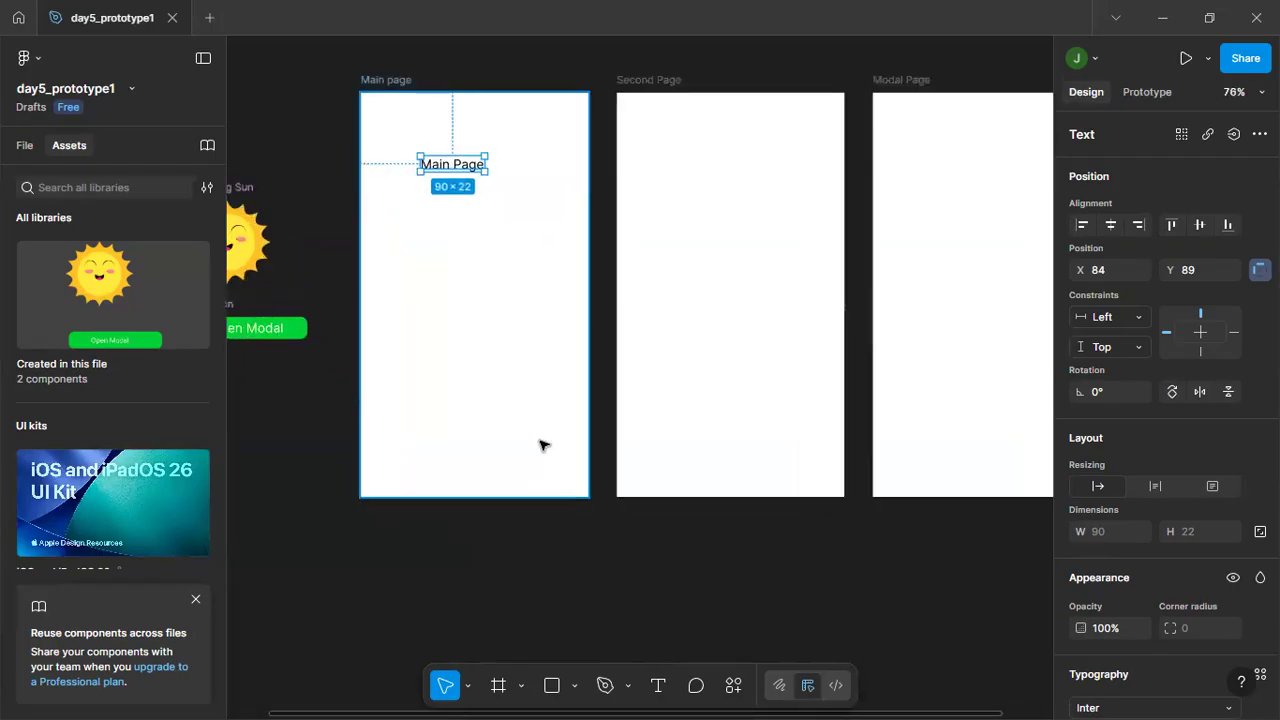
pyautogui.moveTo(503, 354); pyautogui.dragTo(558, 444)
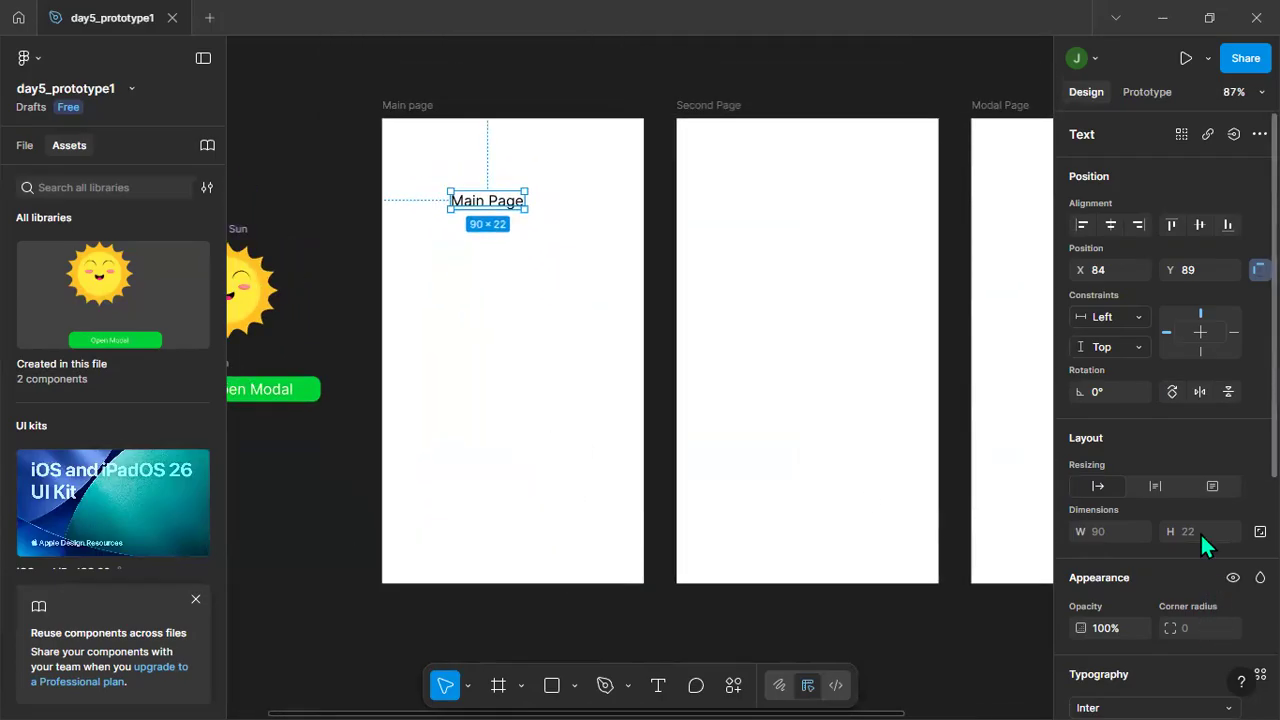
pyautogui.scroll(-4, 1210, 555)
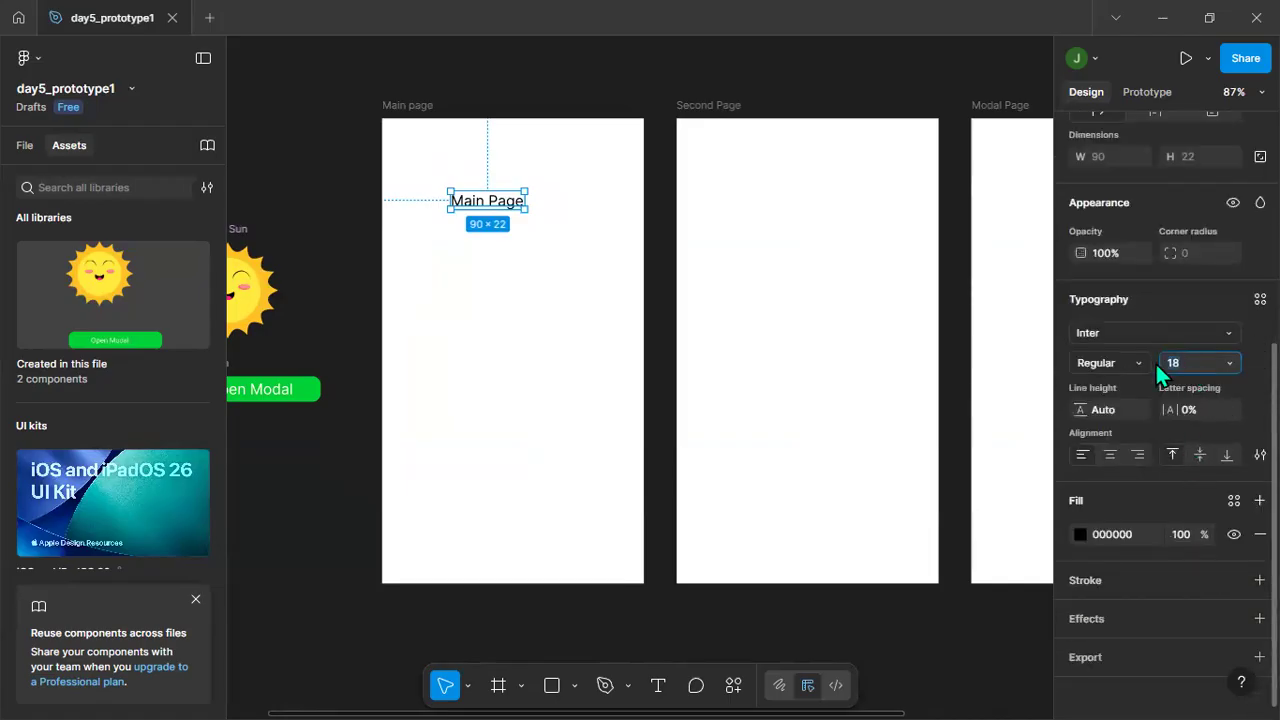
pyautogui.write('20')
pyautogui.press('Return')
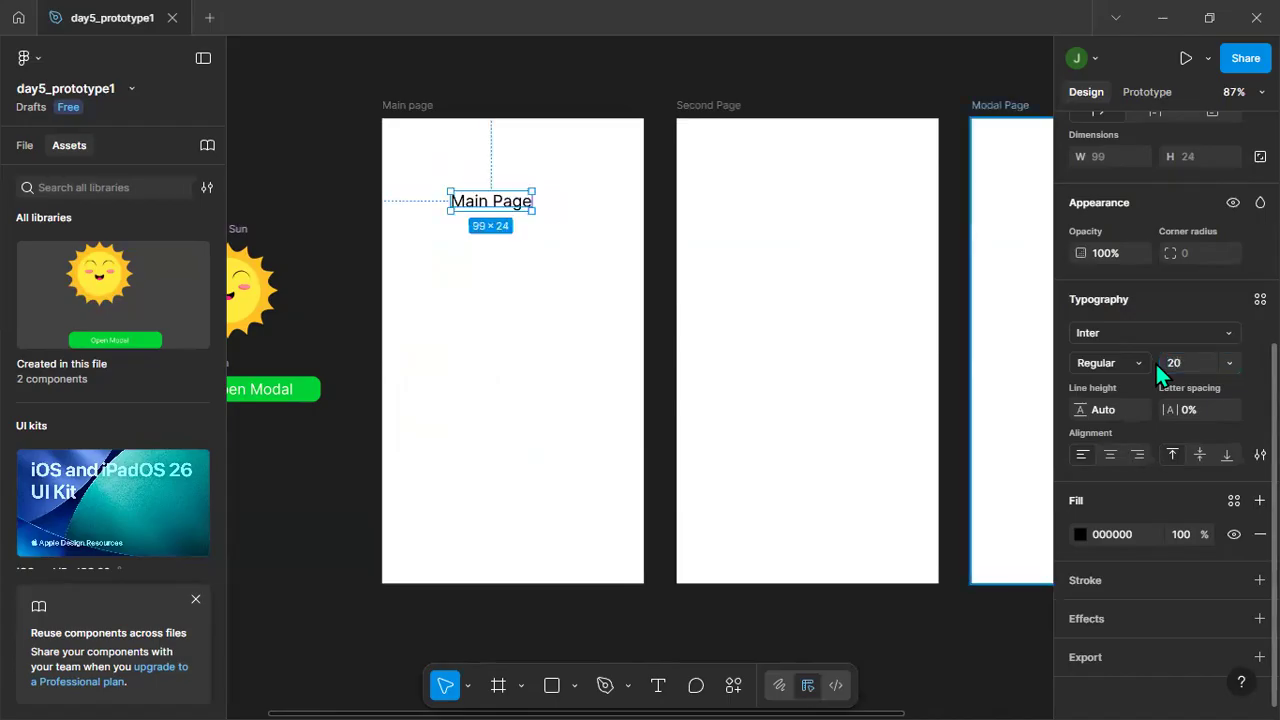
# Enlarge the Main Page text to font size 32 and finally to 36, and deselect it.
pyautogui.click(1174, 364)
pyautogui.moveTo(1190, 354); pyautogui.dragTo(1189, 355)
pyautogui.scroll(-1, 1189, 356)
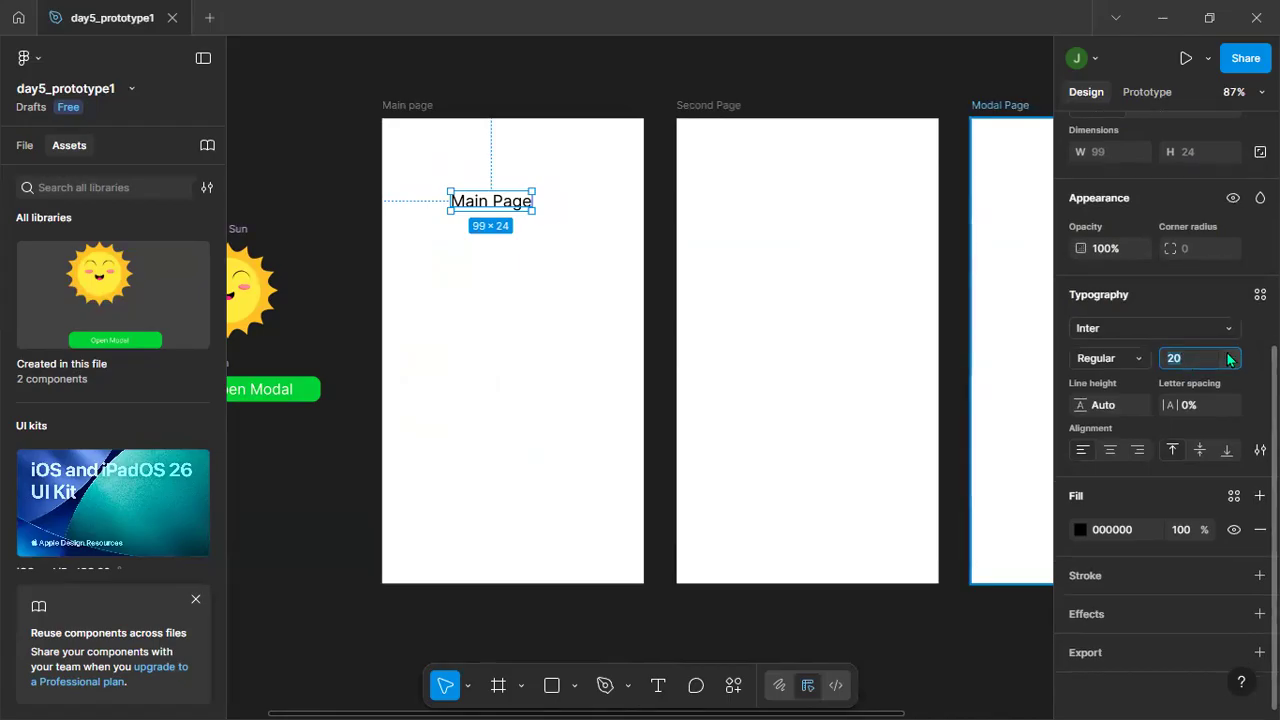
pyautogui.click(1228, 359)
pyautogui.click(1215, 406)
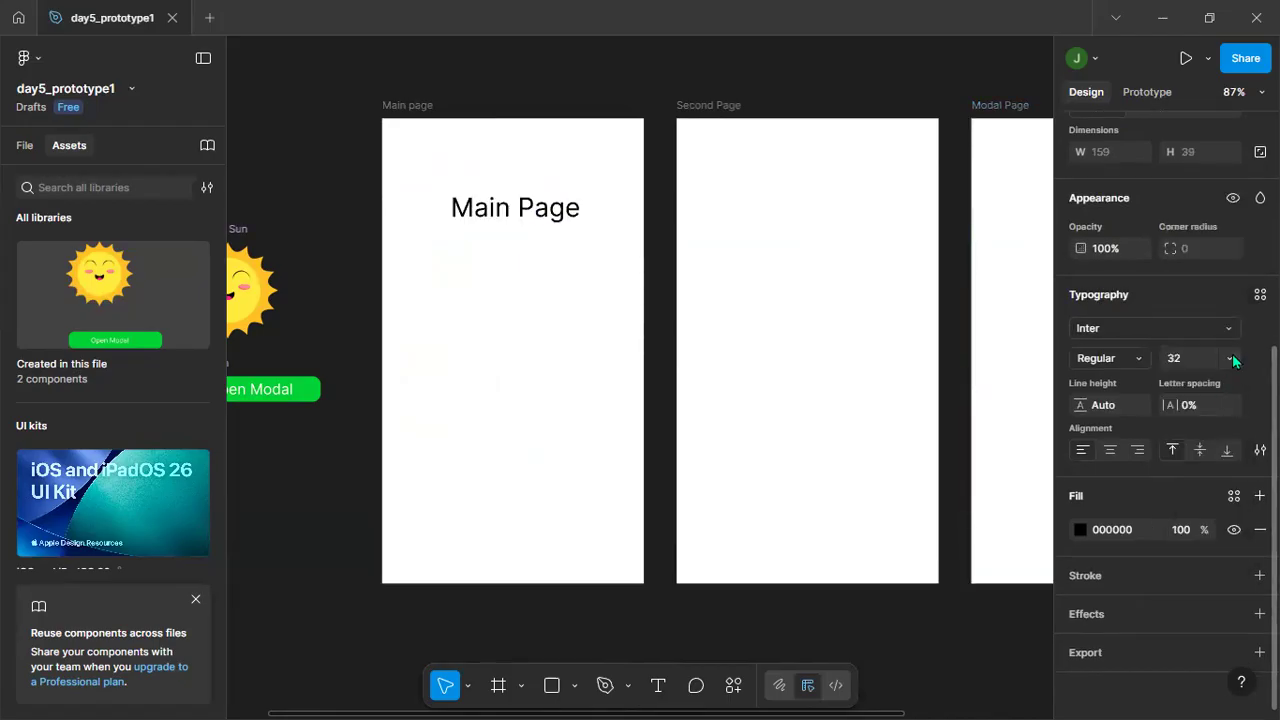
pyautogui.click(1232, 357)
pyautogui.click(1206, 388)
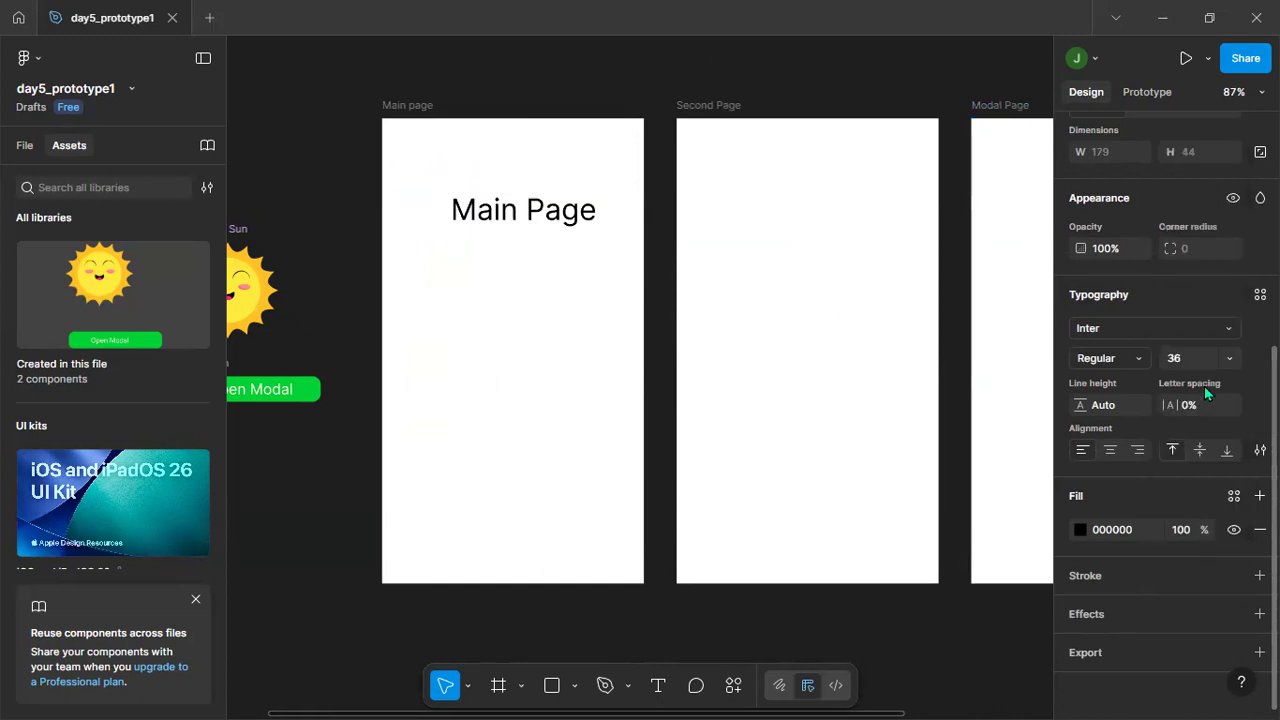
pyautogui.click(497, 366)
# Move the Main Page text to about Y 94 and center it horizontally in its frame.
pyautogui.moveTo(511, 214); pyautogui.dragTo(501, 218)
pyautogui.click(545, 216)
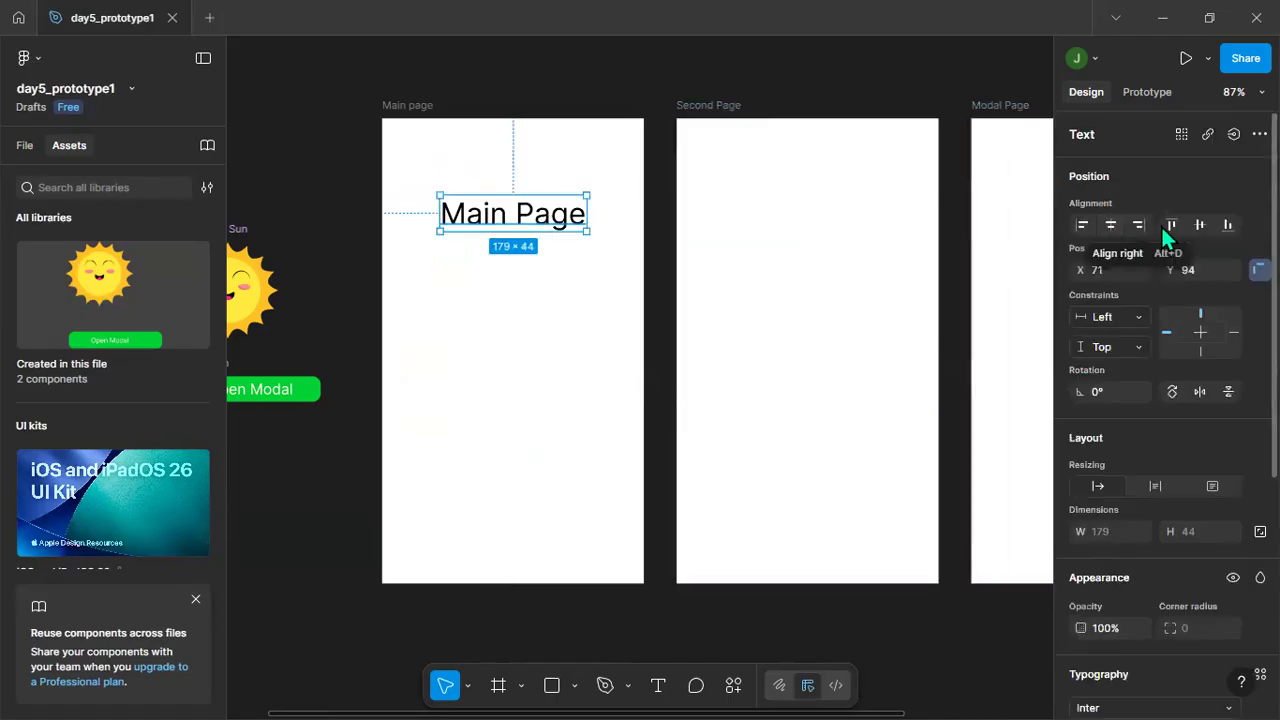
pyautogui.click(1111, 224)
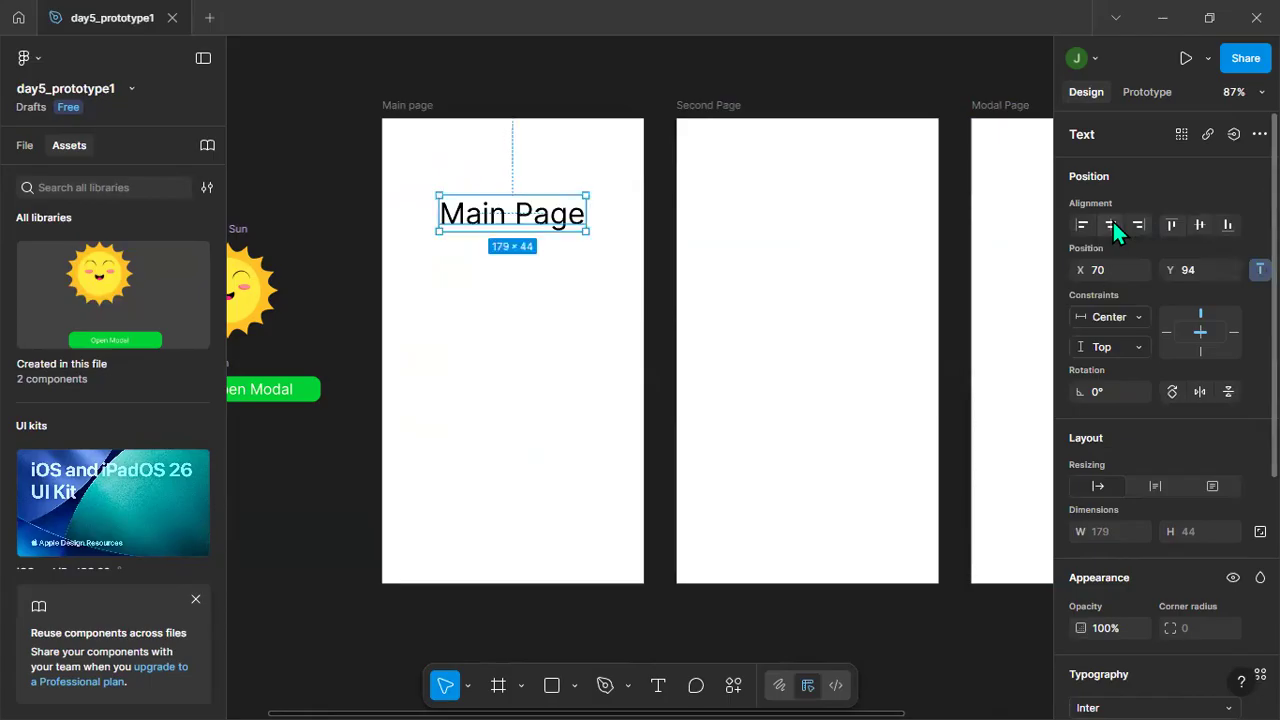
pyautogui.click(488, 333)
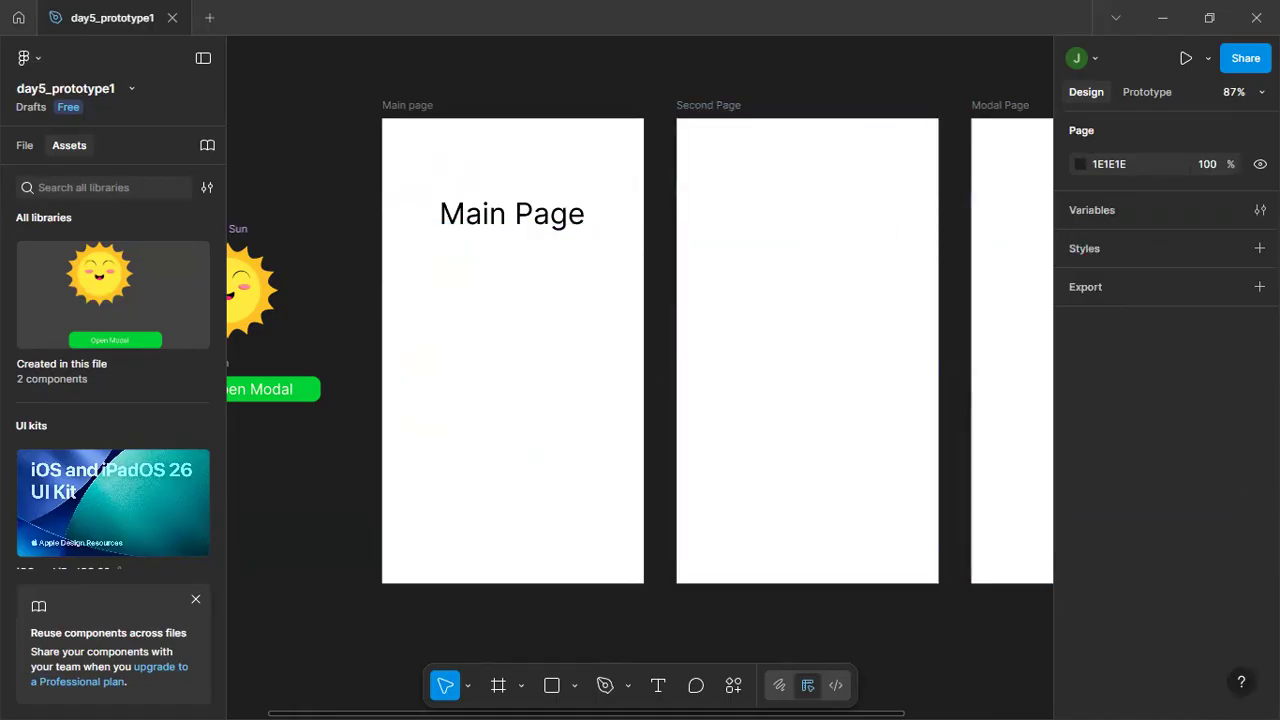
pyautogui.click(500, 209)
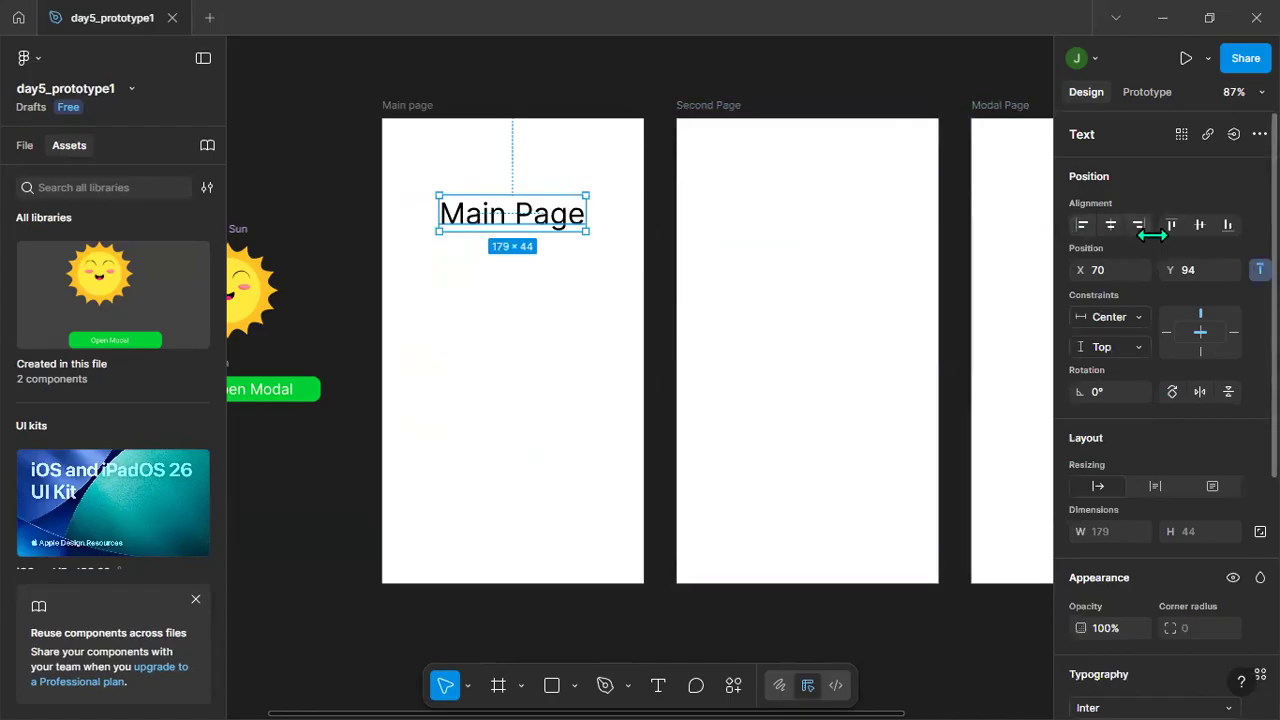
pyautogui.click(478, 287)
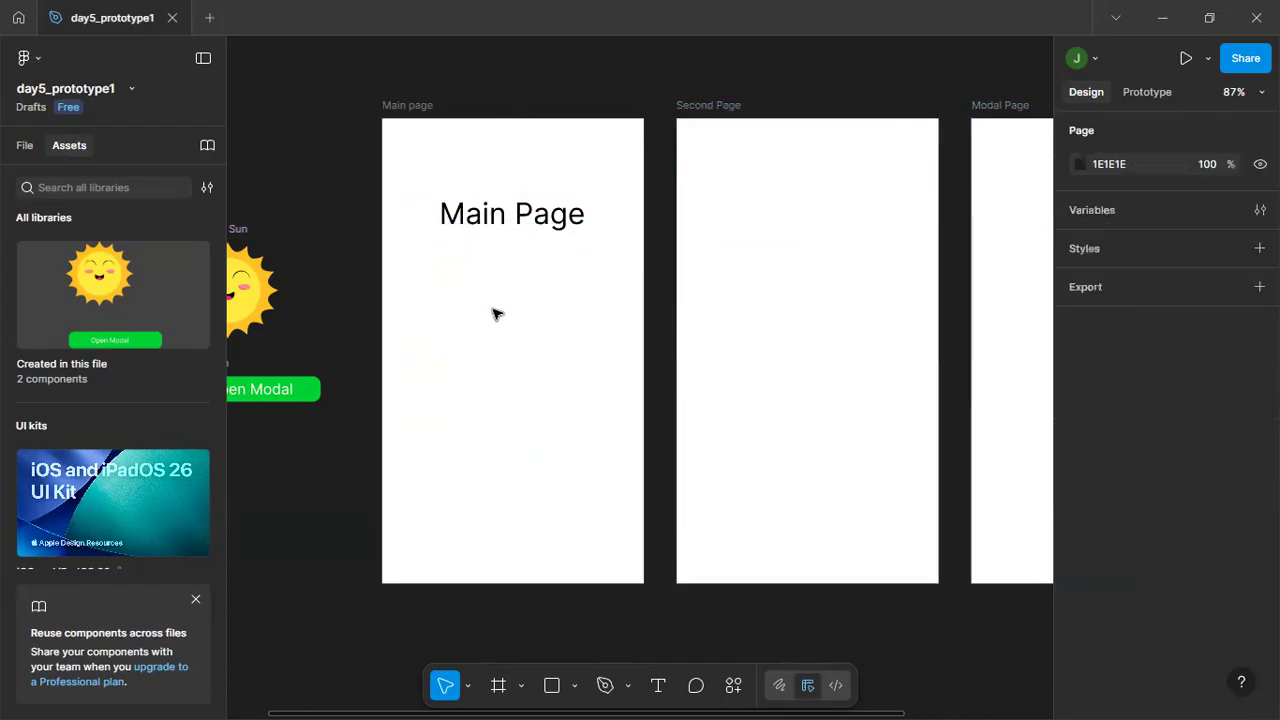
pyautogui.click(502, 213)
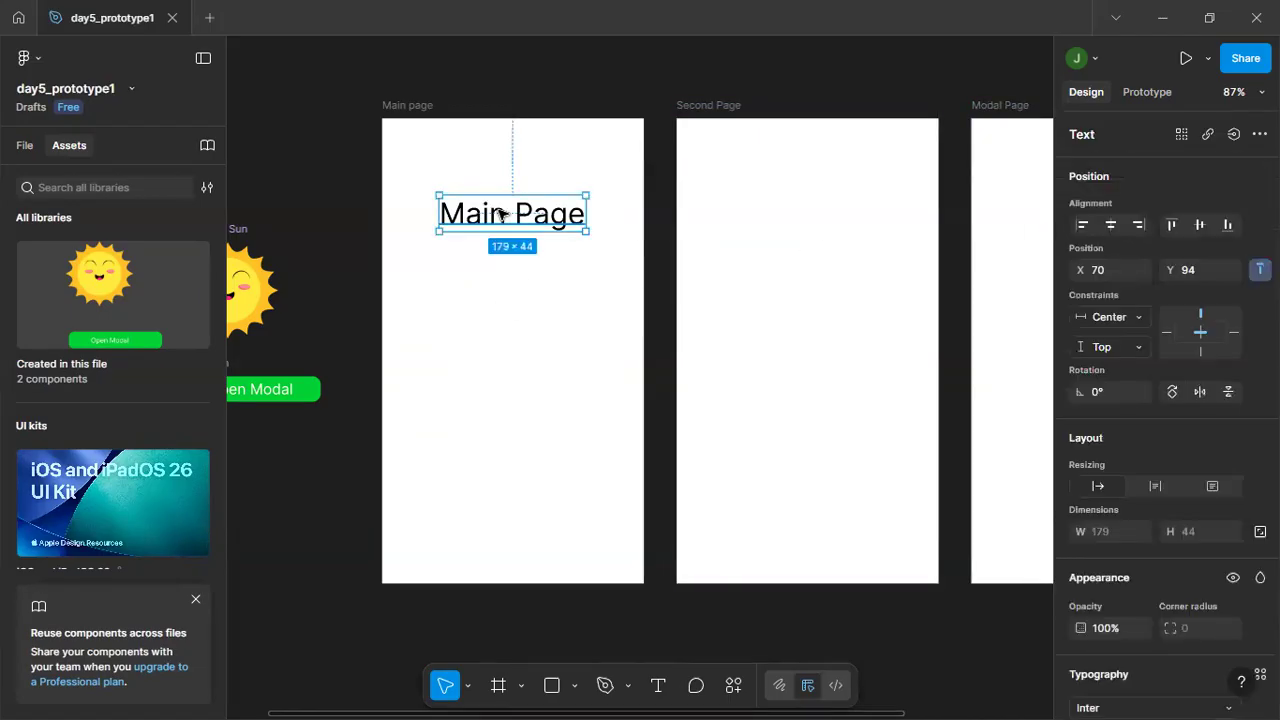
pyautogui.click(501, 295)
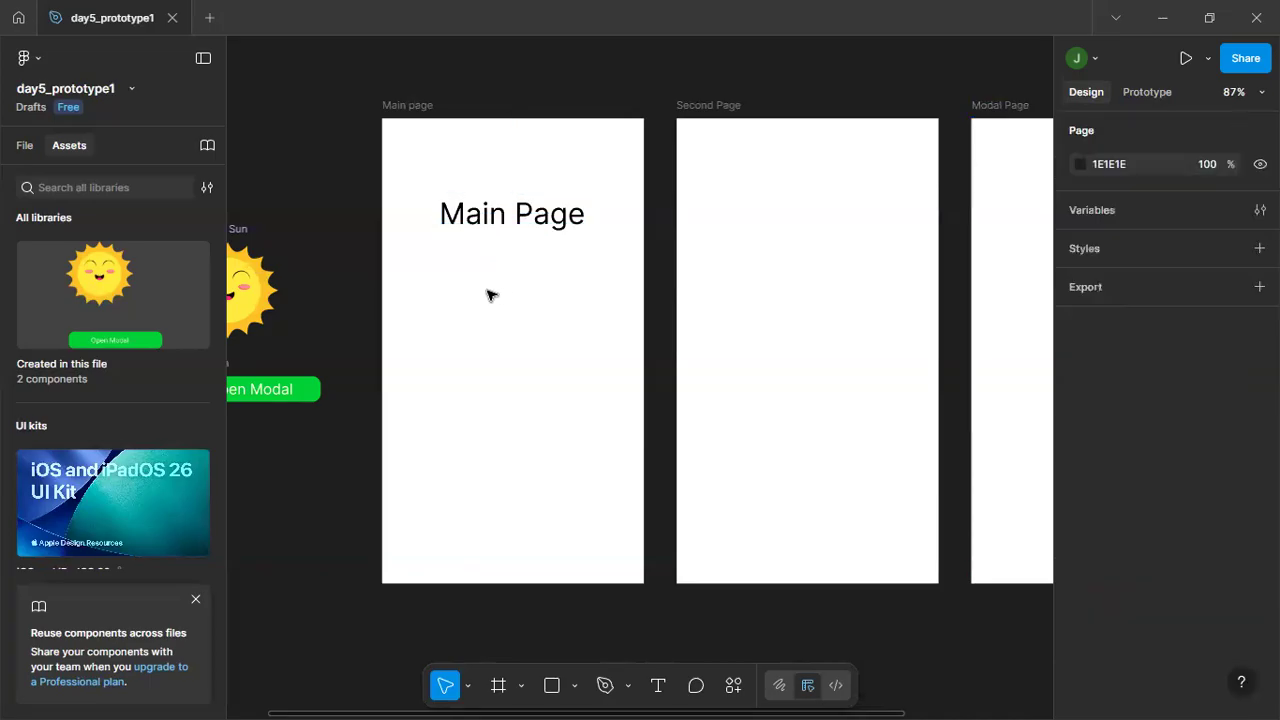
# Start a text below the Main Page heading and set the font size for new text to 20.
pyautogui.press('t')
pyautogui.click(449, 257)
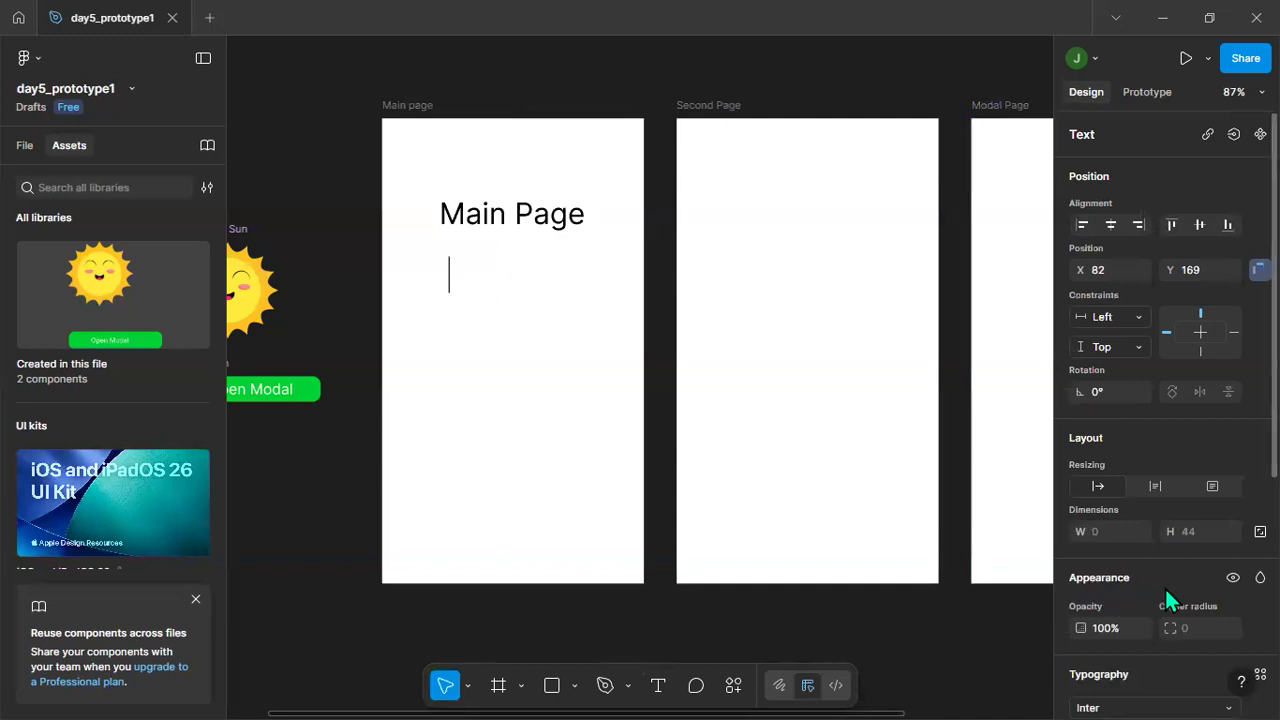
pyautogui.scroll(-5, 1208, 560)
pyautogui.click(1175, 456)
pyautogui.click(1213, 461)
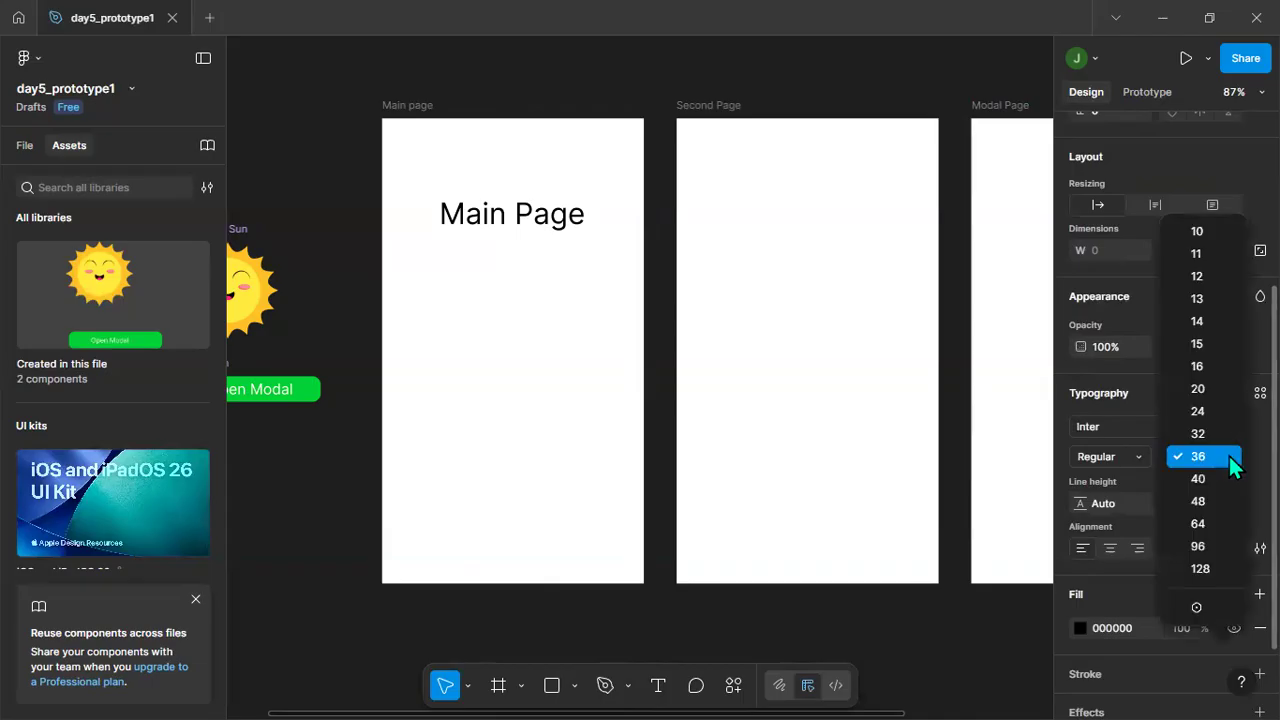
pyautogui.click(1214, 387)
pyautogui.click(478, 262)
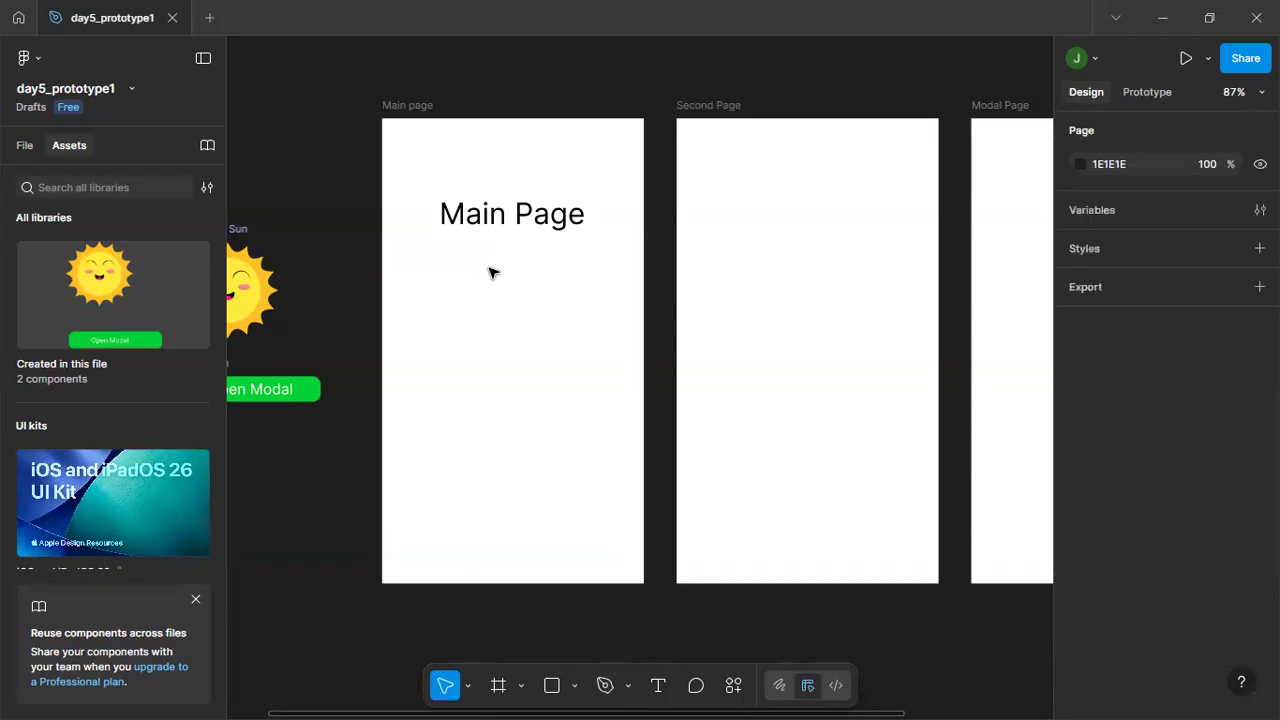
# Add the text "This is the main page of my application." below the Main Page heading and narrow its box to about 212 wide.
pyautogui.press('t')
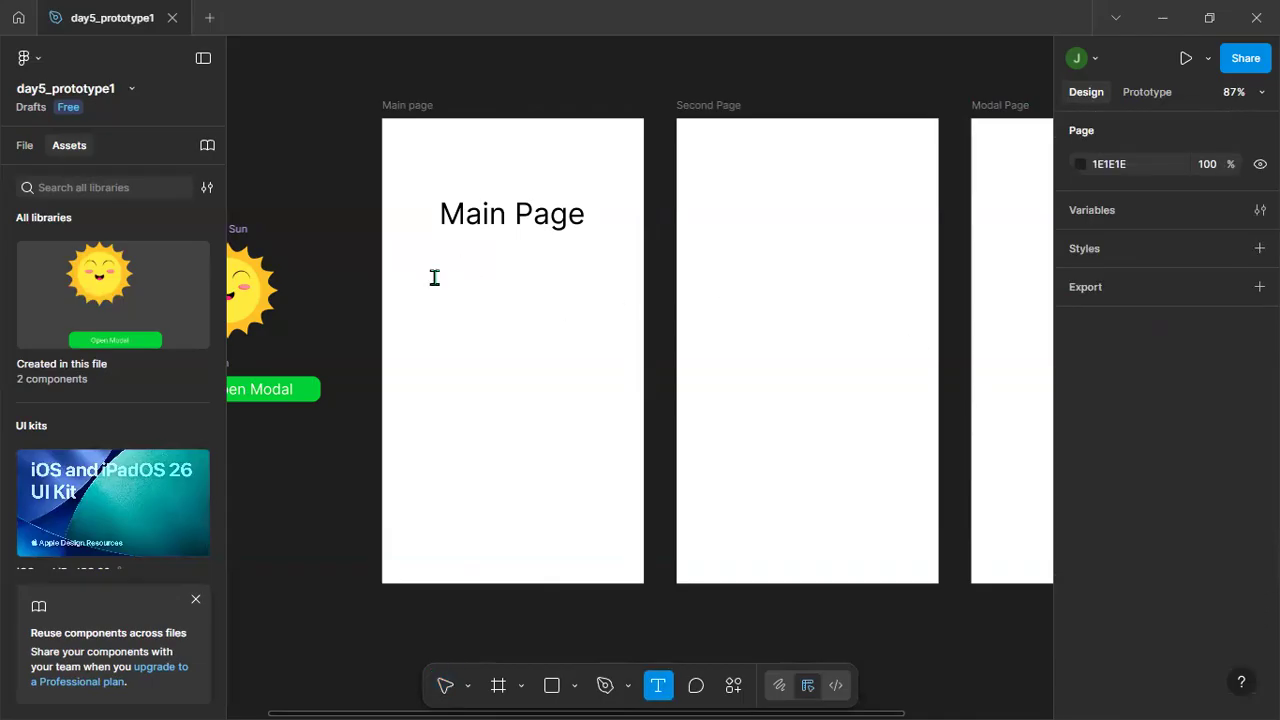
pyautogui.click(434, 278)
pyautogui.write('This is the')
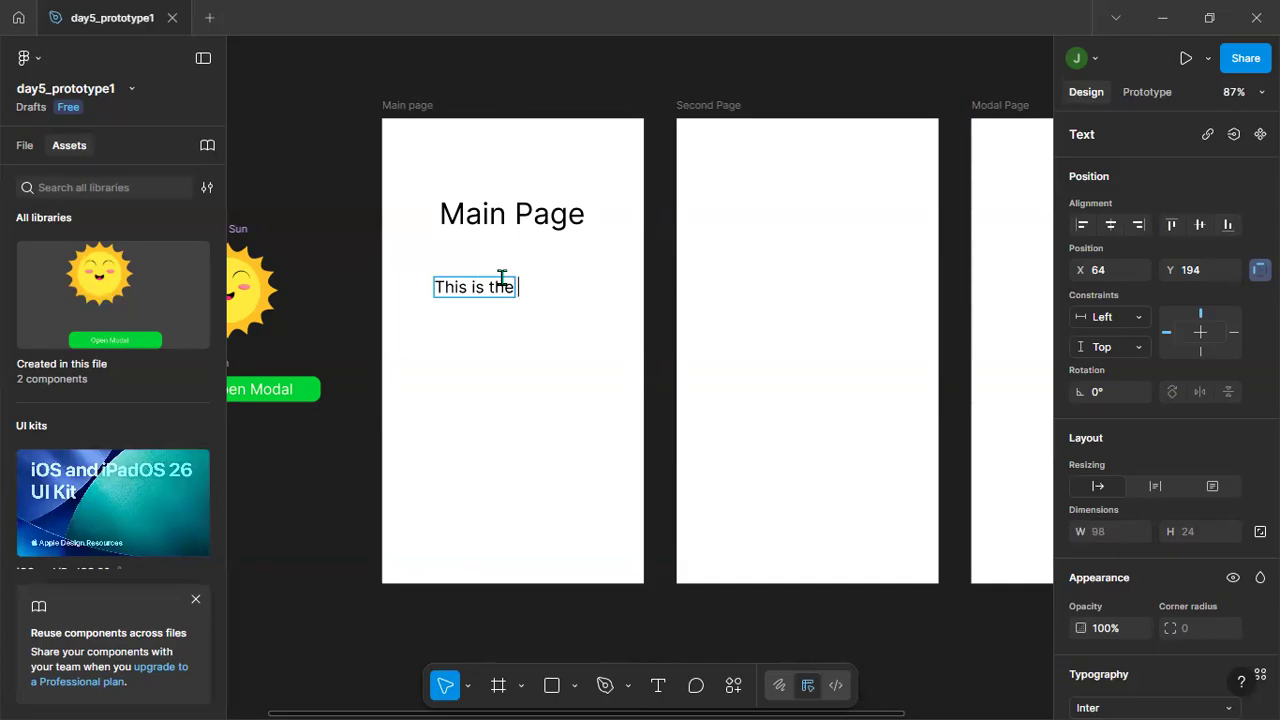
pyautogui.write(' main pag')
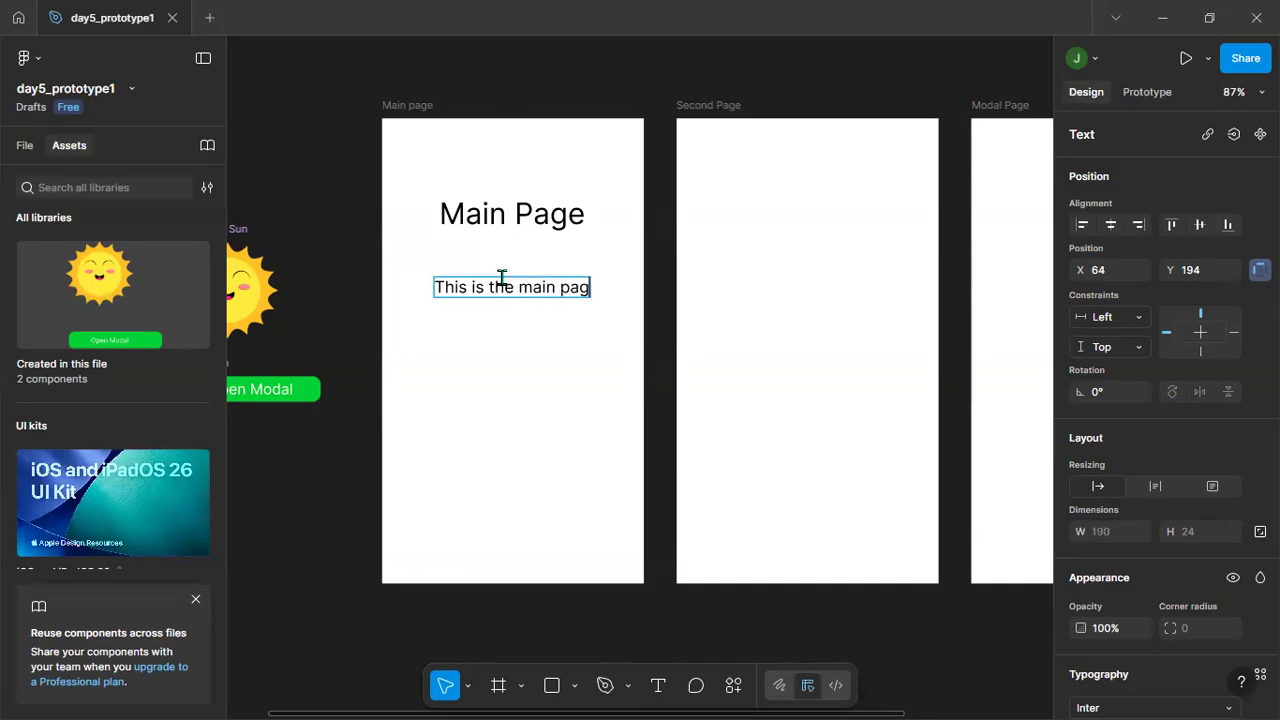
pyautogui.write('e of my')
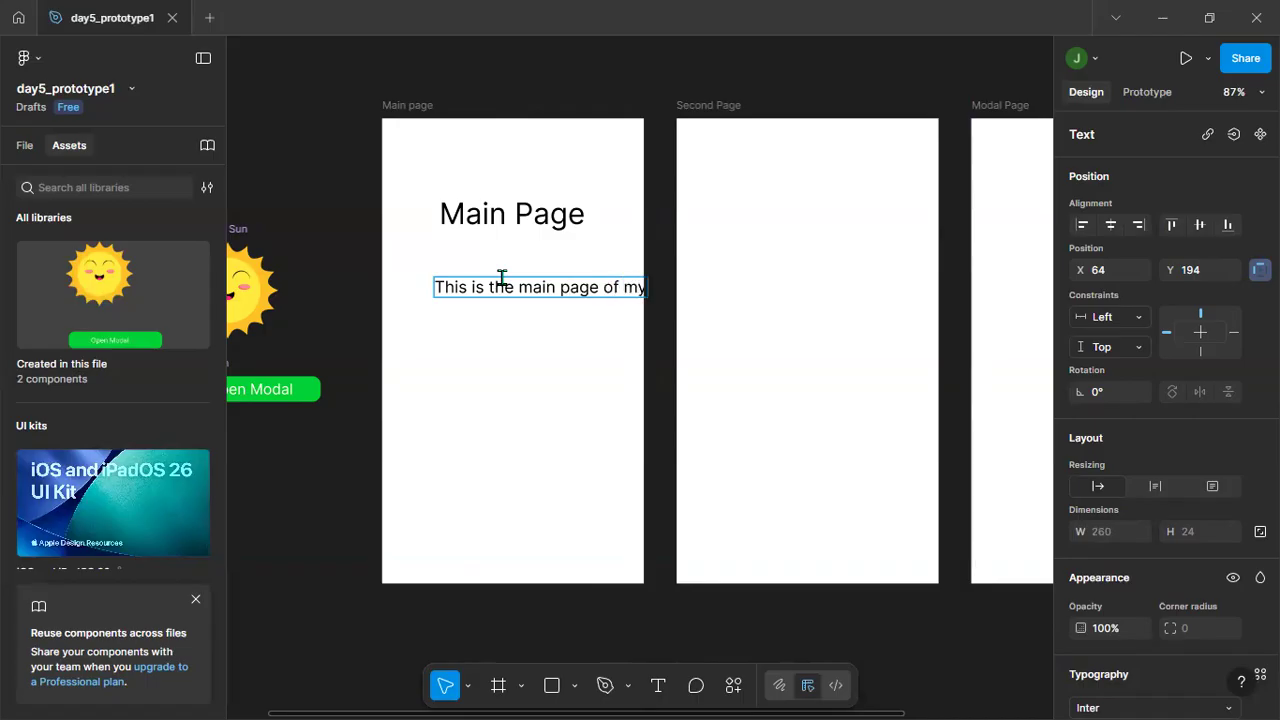
pyautogui.write(' application.')
pyautogui.press('Escape')
pyautogui.moveTo(741, 286); pyautogui.dragTo(608, 287)
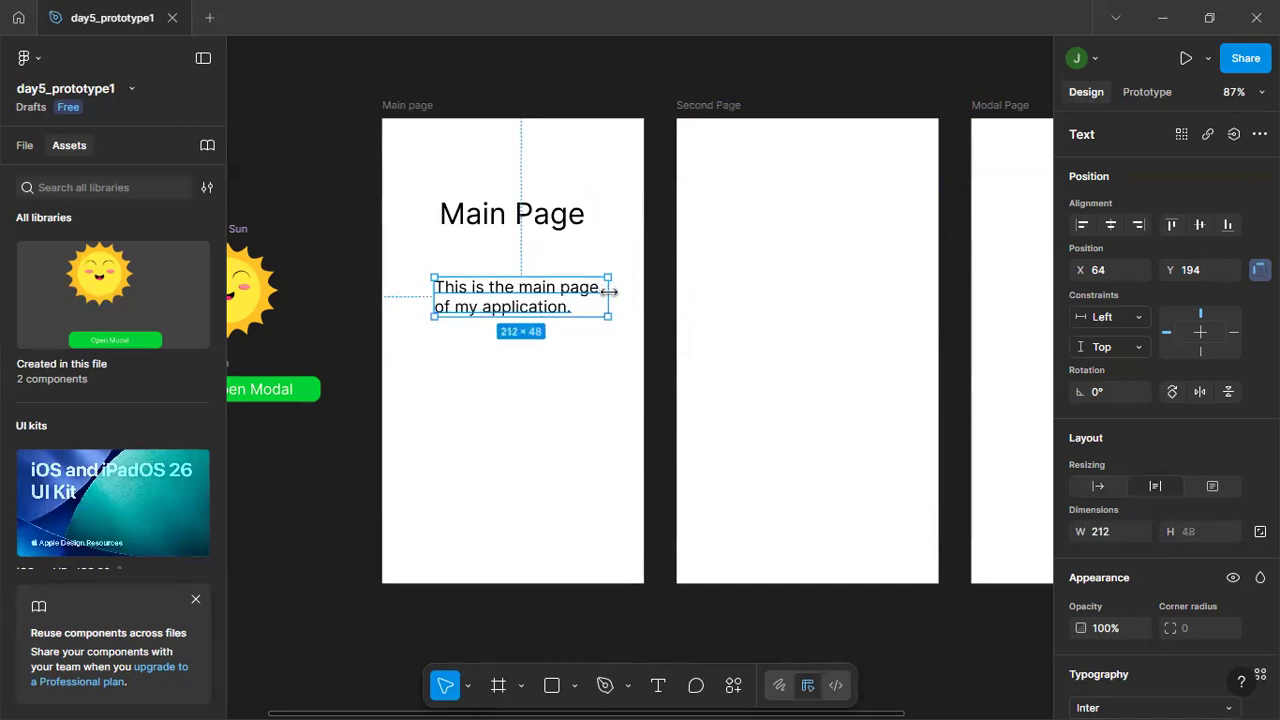
pyautogui.click(500, 412)
# Move the main page description up to about Y 169 and center its box horizontally in the frame.
pyautogui.click(503, 280)
pyautogui.moveTo(501, 278); pyautogui.dragTo(497, 270)
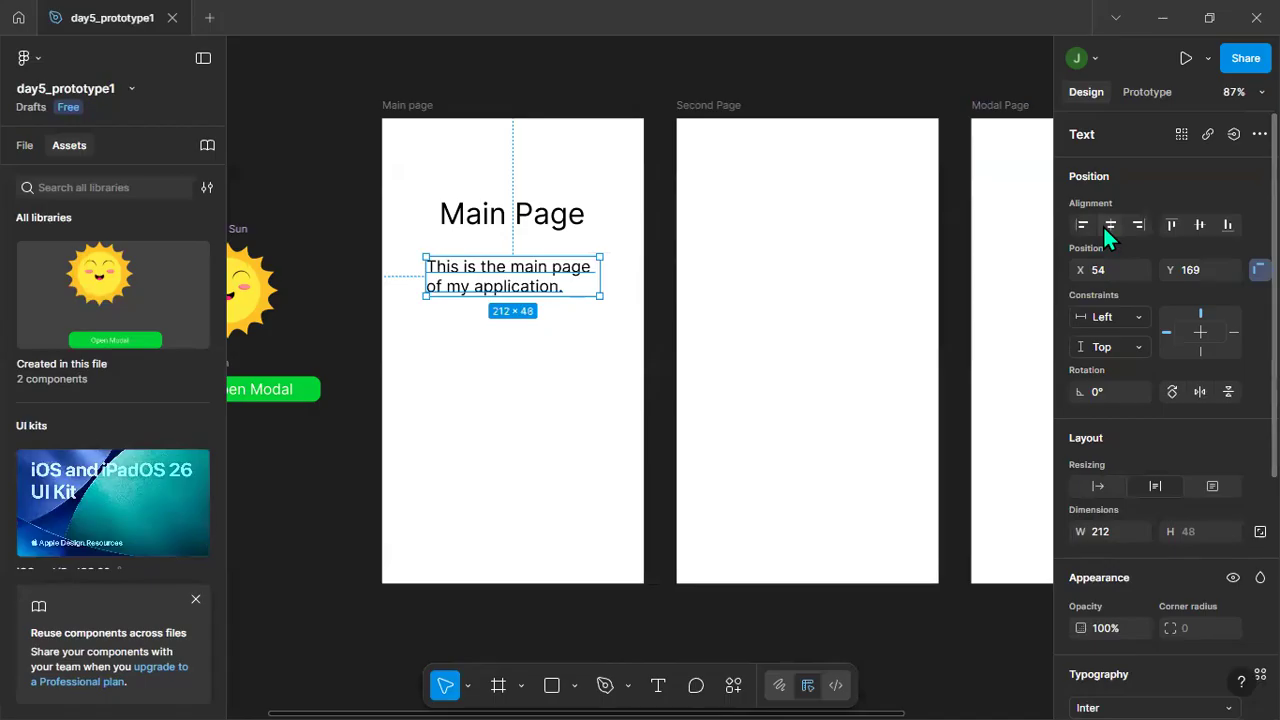
pyautogui.click(1107, 224)
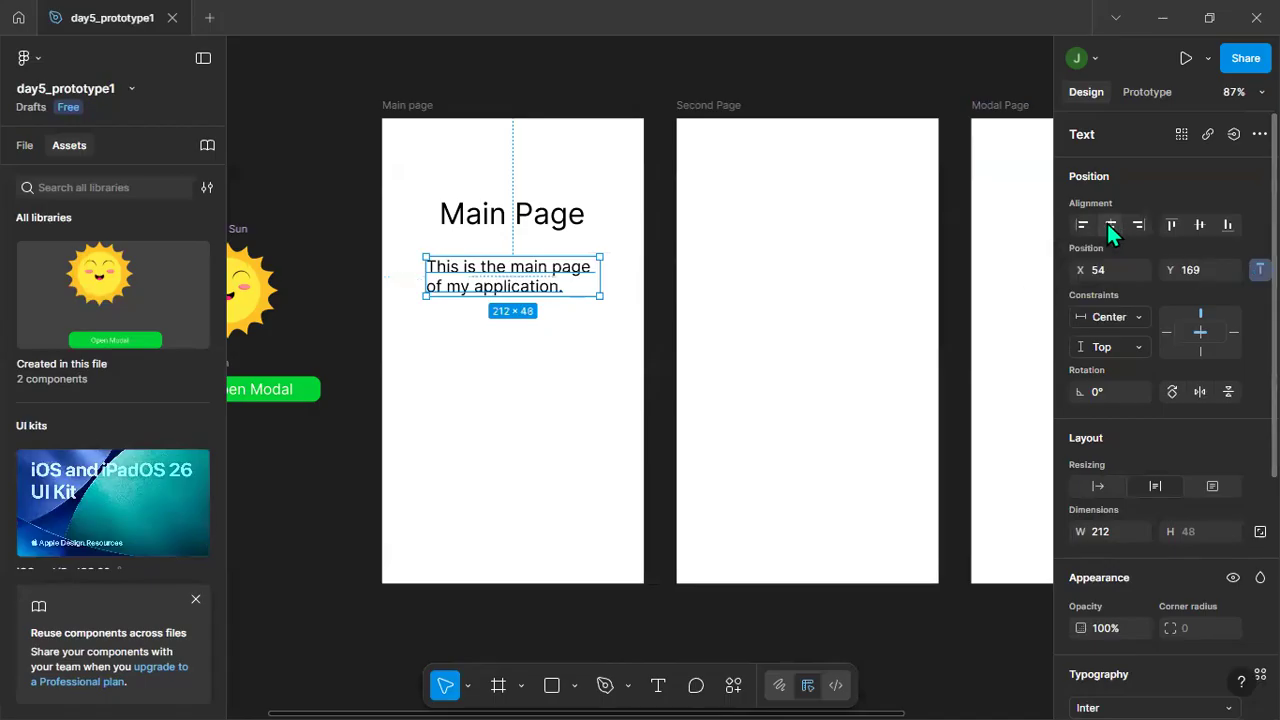
pyautogui.click(486, 397)
pyautogui.click(462, 285)
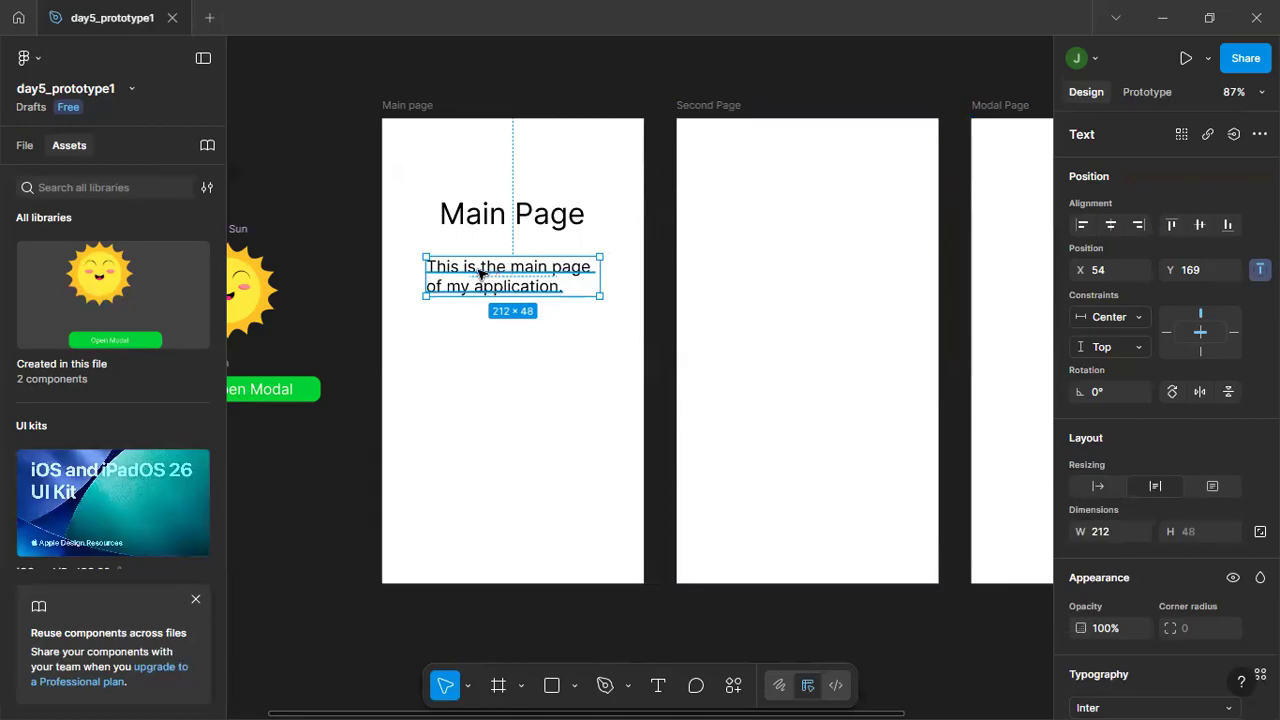
pyautogui.click(451, 363)
pyautogui.click(493, 290)
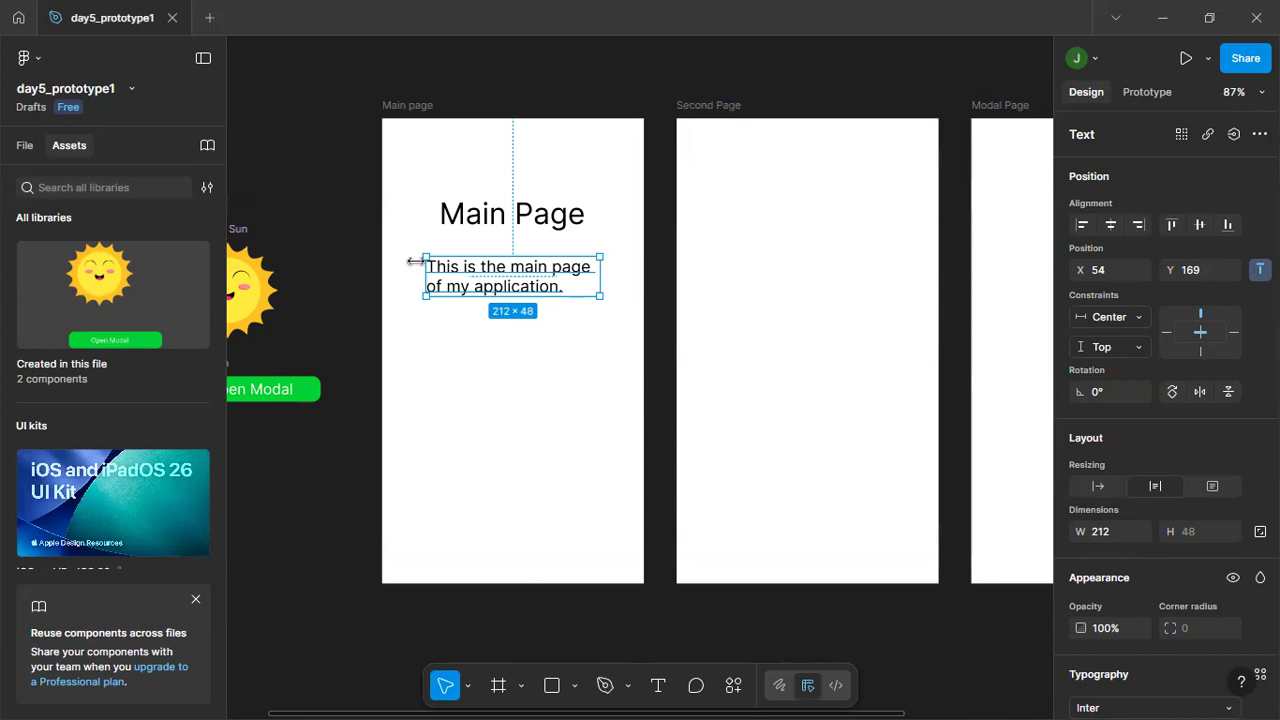
pyautogui.click(535, 350)
# Center-align the lines of the main page description inside its text box and deselect it.
pyautogui.click(523, 277)
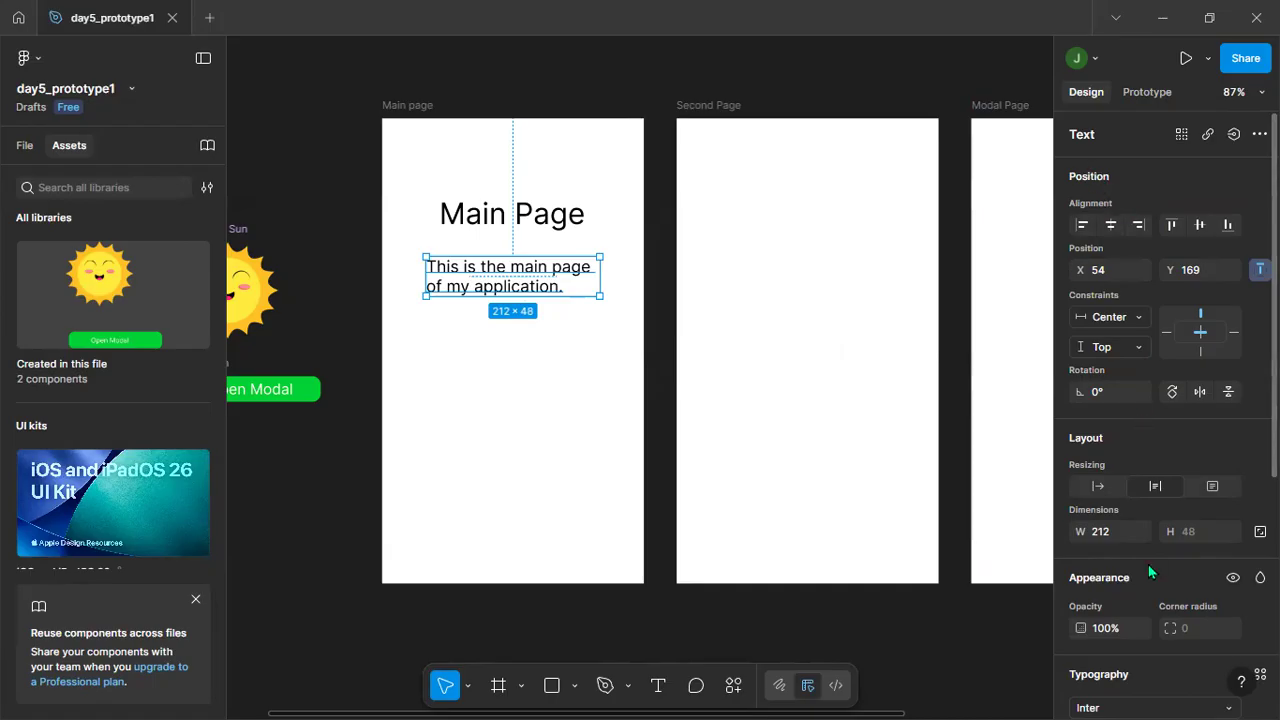
pyautogui.scroll(-3, 1148, 564)
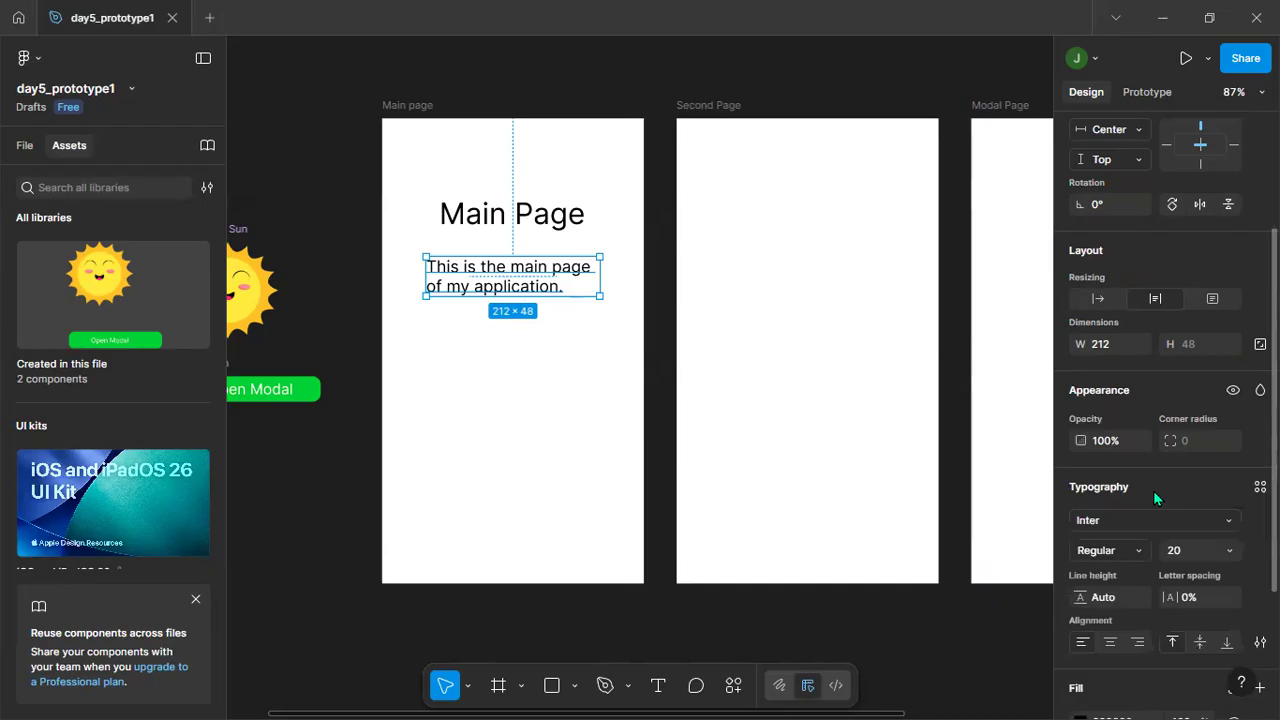
pyautogui.scroll(-3, 1153, 490)
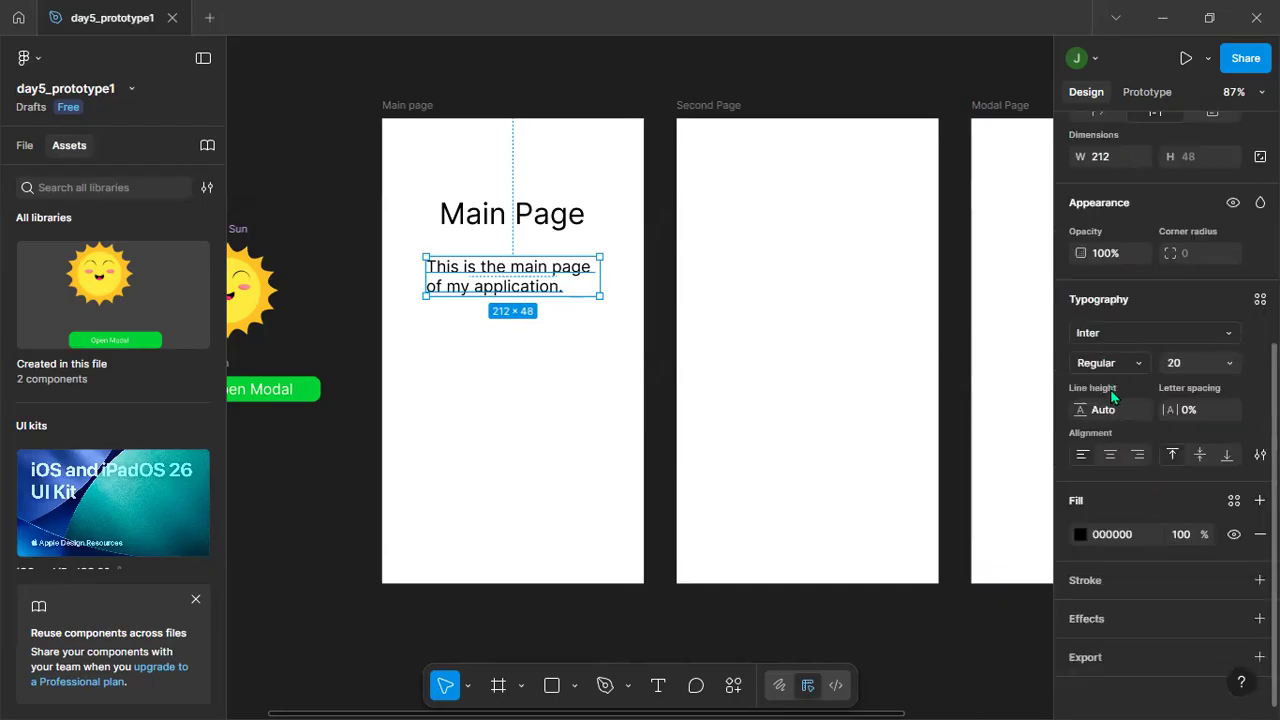
pyautogui.click(1108, 458)
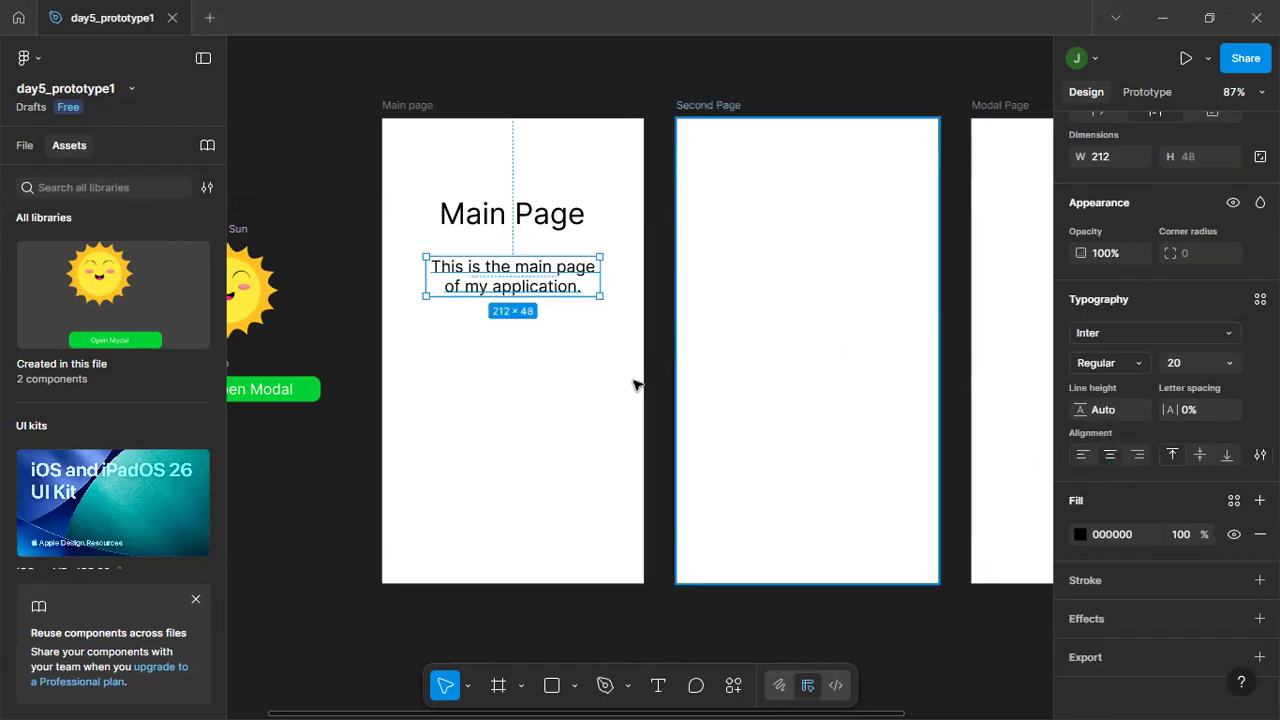
pyautogui.click(555, 366)
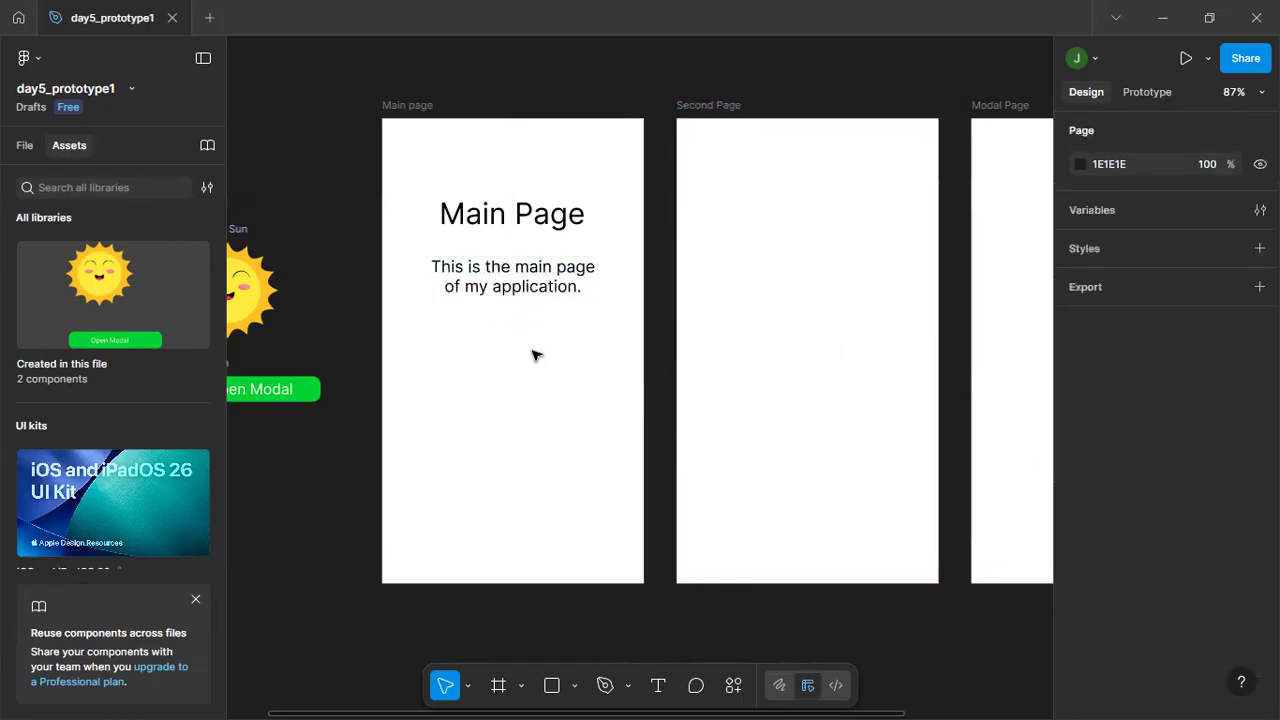
# Copy the heading and description from the Main page frame into the Second Page frame.
pyautogui.moveTo(414, 186); pyautogui.dragTo(615, 336)
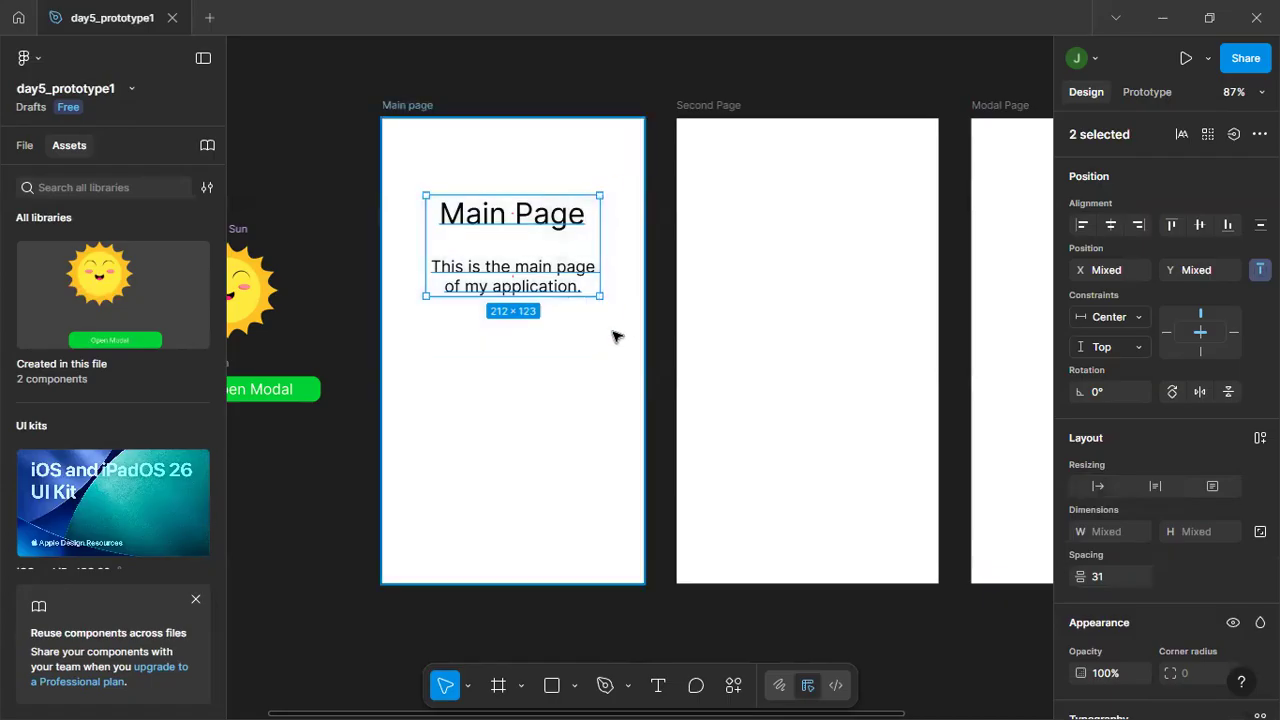
pyautogui.click(740, 260)
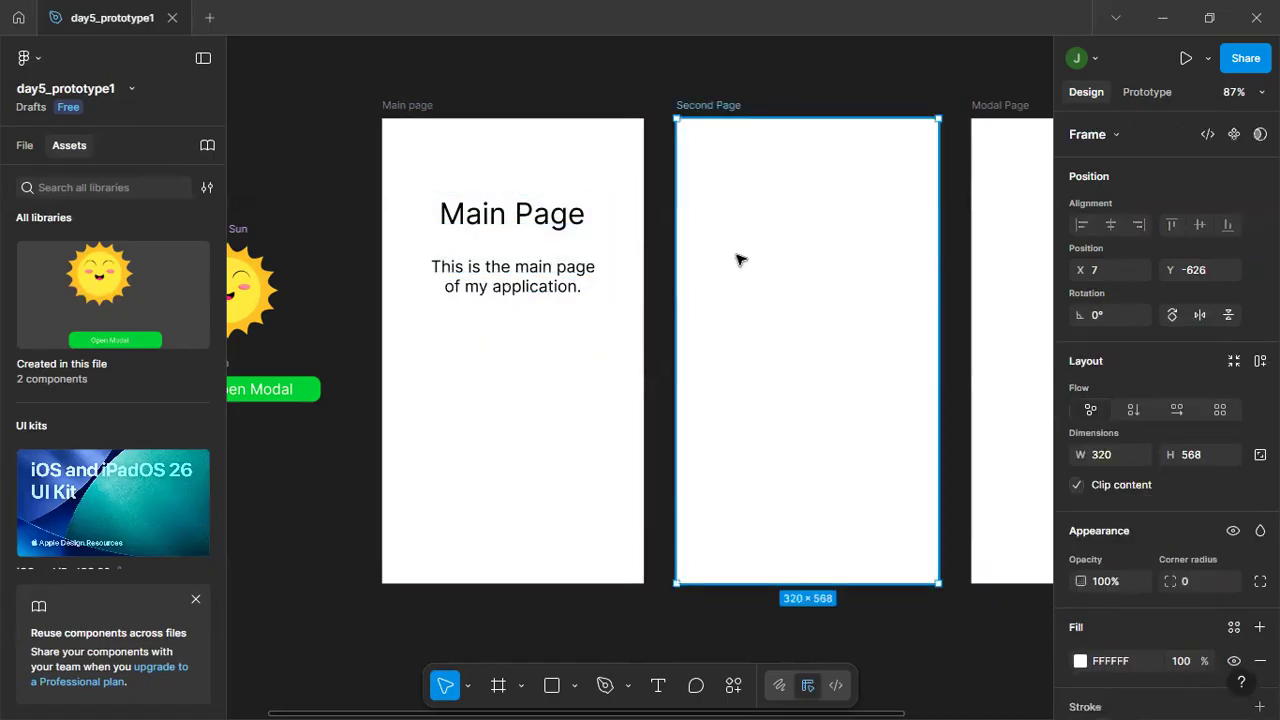
pyautogui.hotkey('ctrl', 'v')
pyautogui.click(755, 366)
# Change the heading in the Second Page frame to "Second Page".
pyautogui.click(757, 215)
pyautogui.doubleClick(757, 215)
pyautogui.click(757, 212)
pyautogui.moveTo(805, 212); pyautogui.dragTo(737, 222)
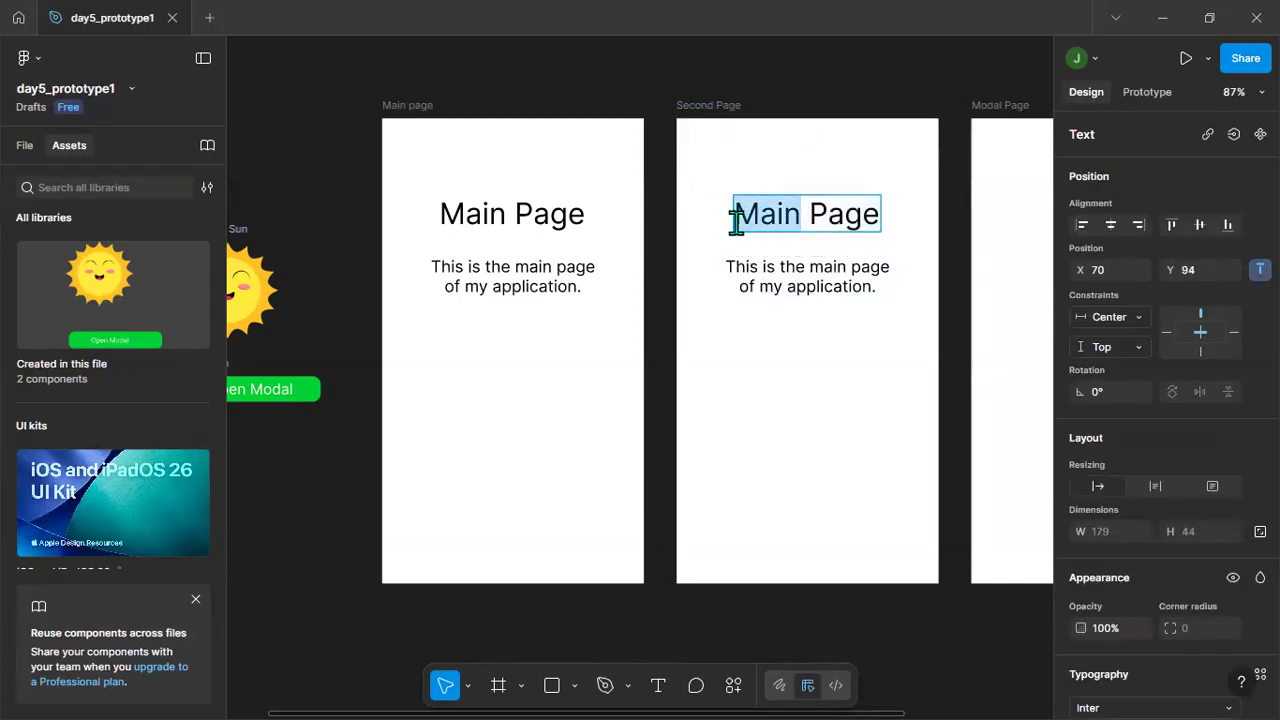
pyautogui.write('Secon')
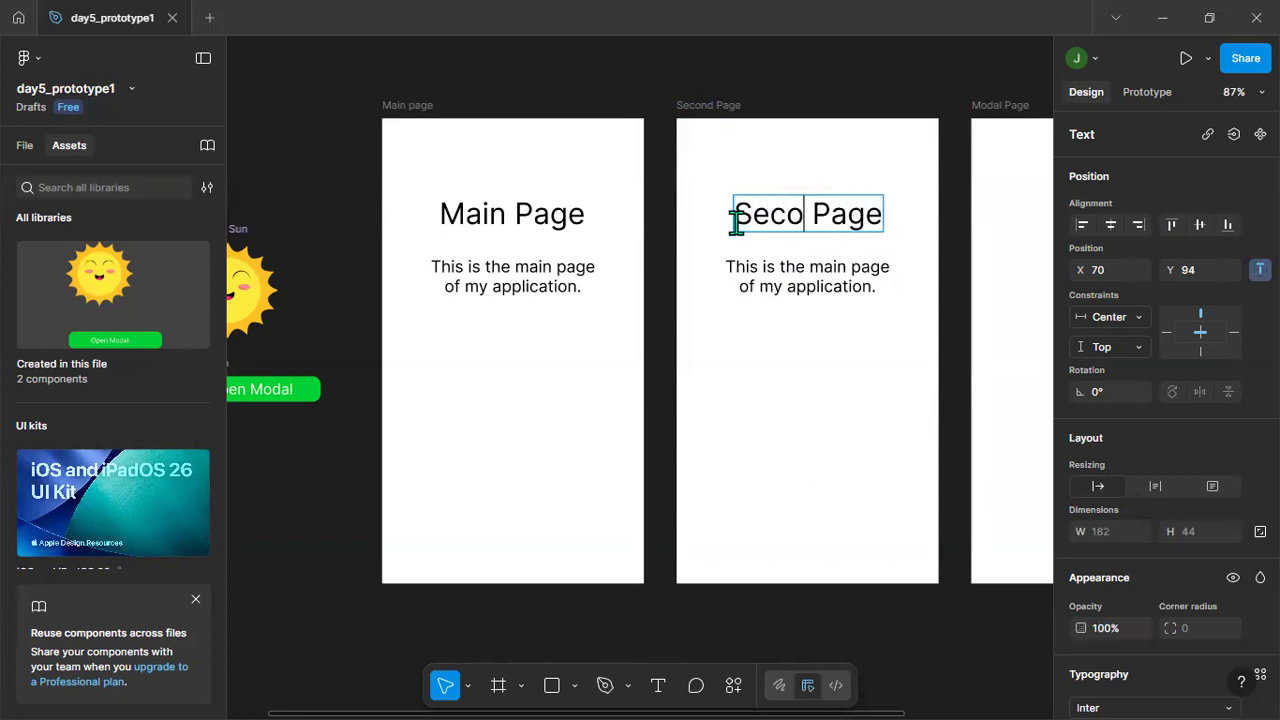
pyautogui.write('d')
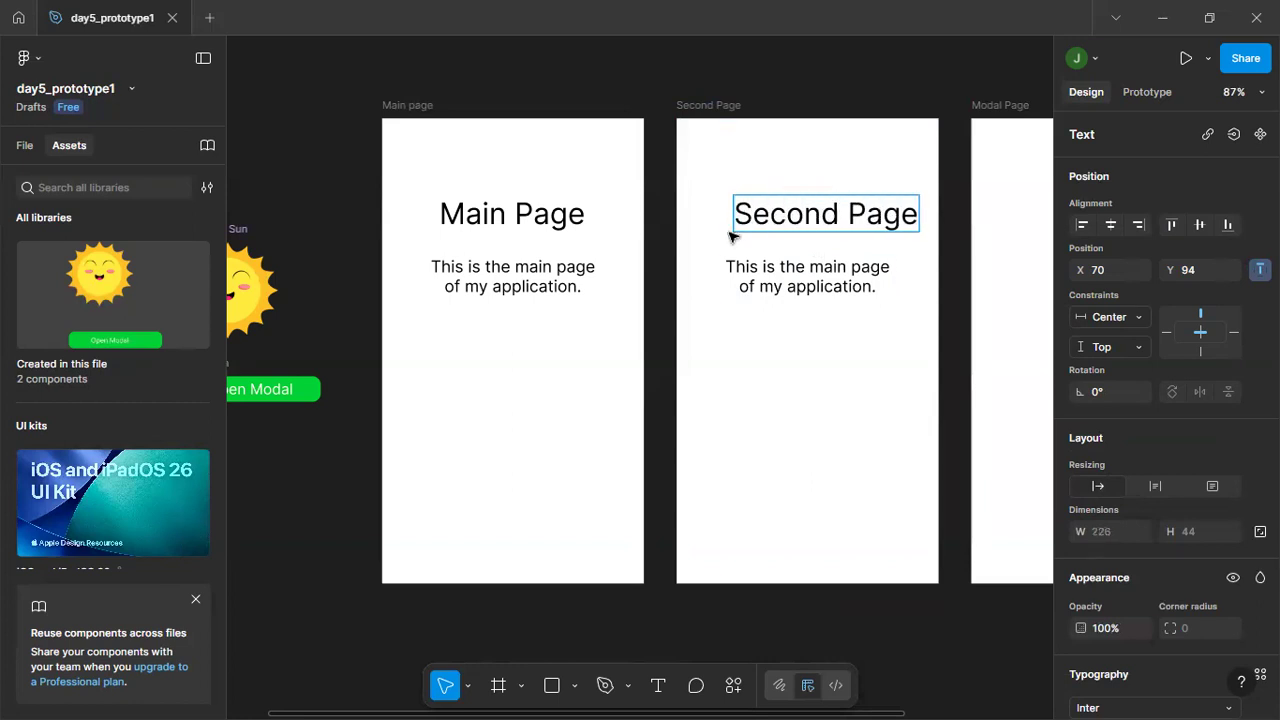
pyautogui.press('Escape')
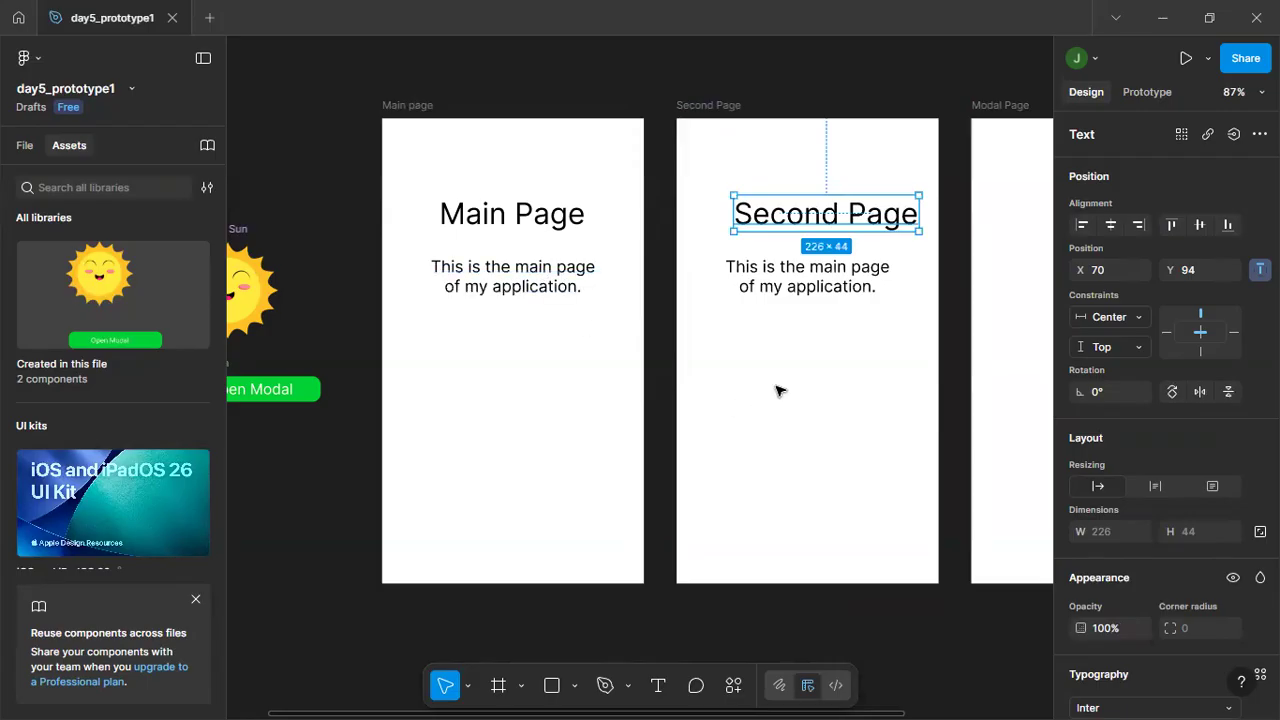
# Center the Second Page heading horizontally in its frame and deselect it.
pyautogui.click(809, 474)
pyautogui.click(823, 216)
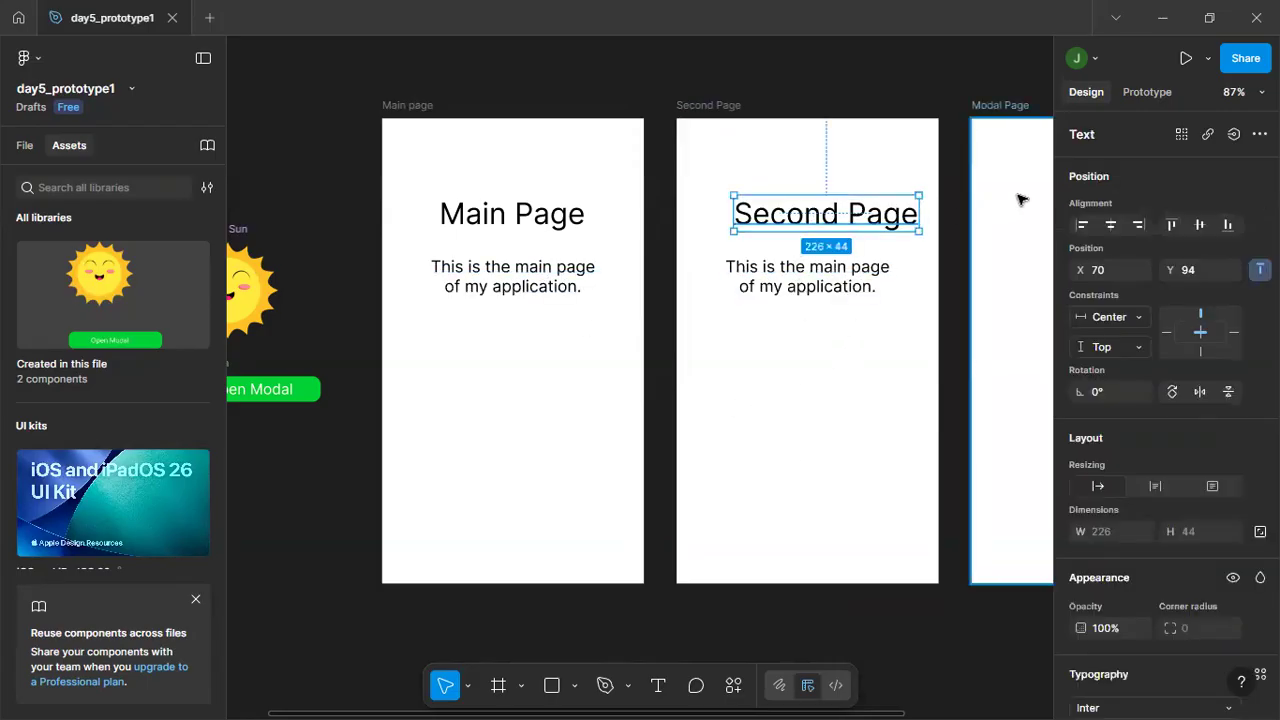
pyautogui.click(1110, 225)
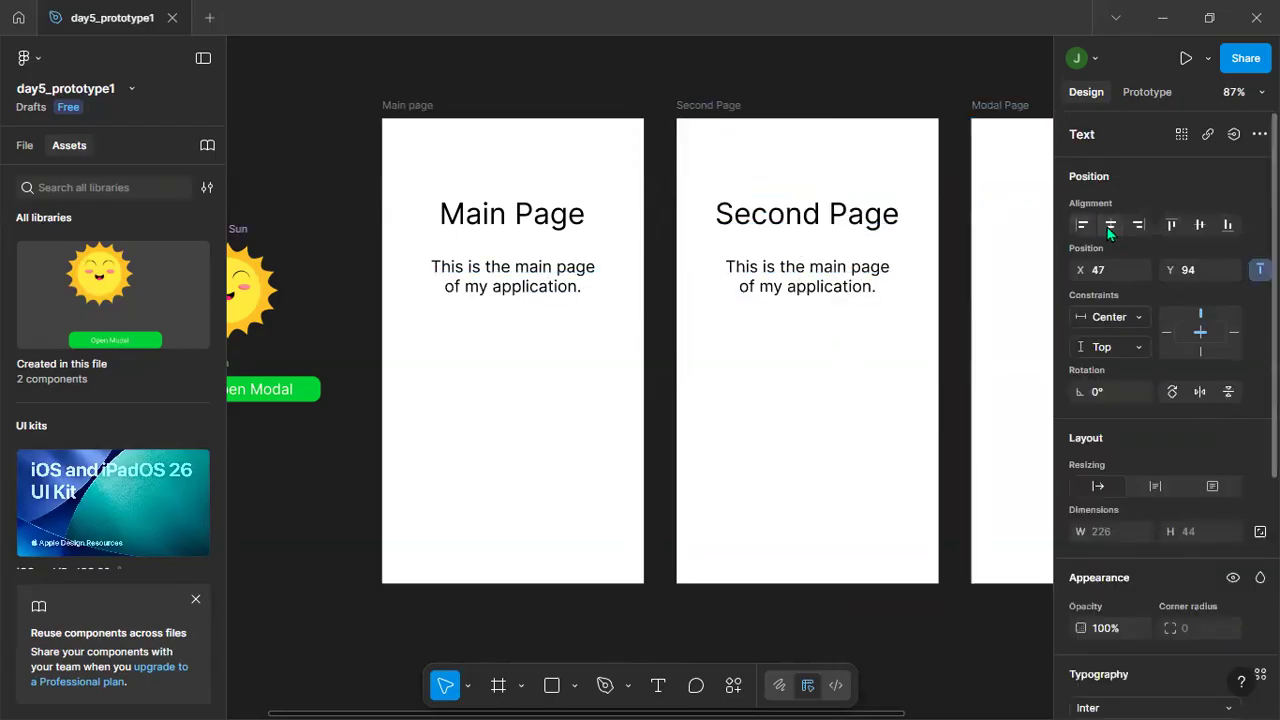
pyautogui.click(778, 383)
# Change the description in the Second Page frame to read "This is the second page of my application.".
pyautogui.click(811, 286)
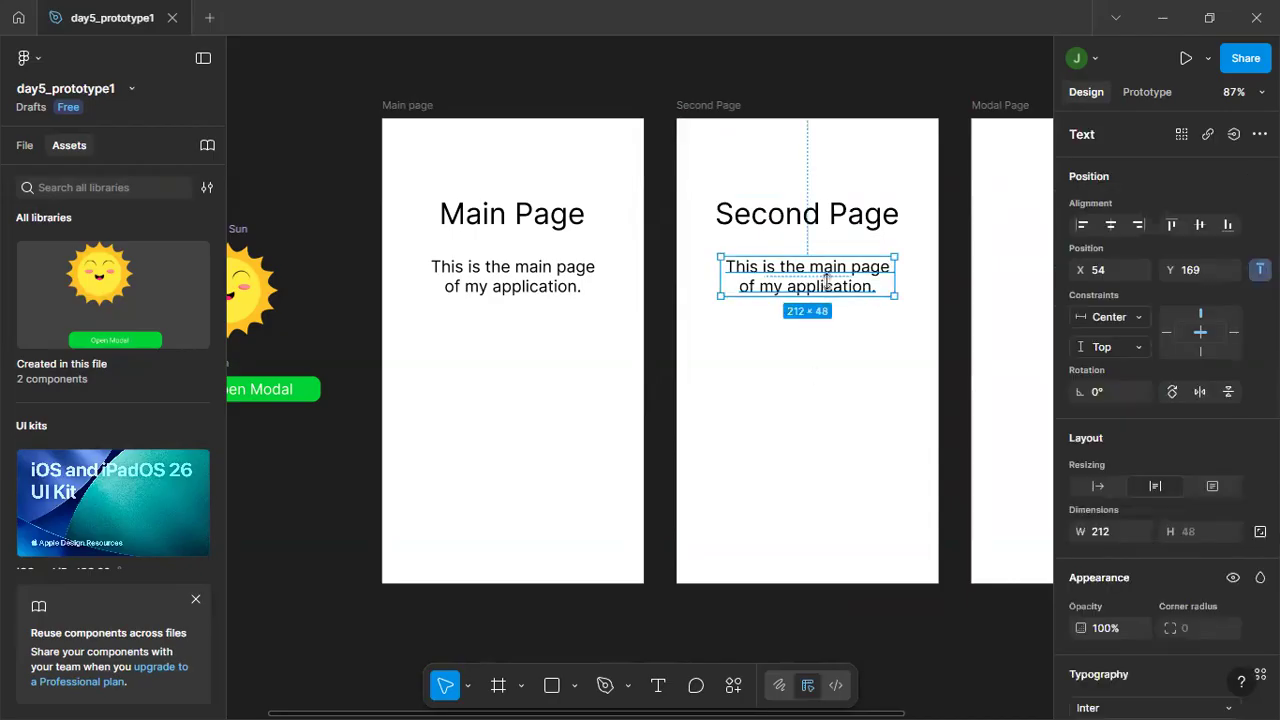
pyautogui.doubleClick(814, 271)
pyautogui.click(823, 267)
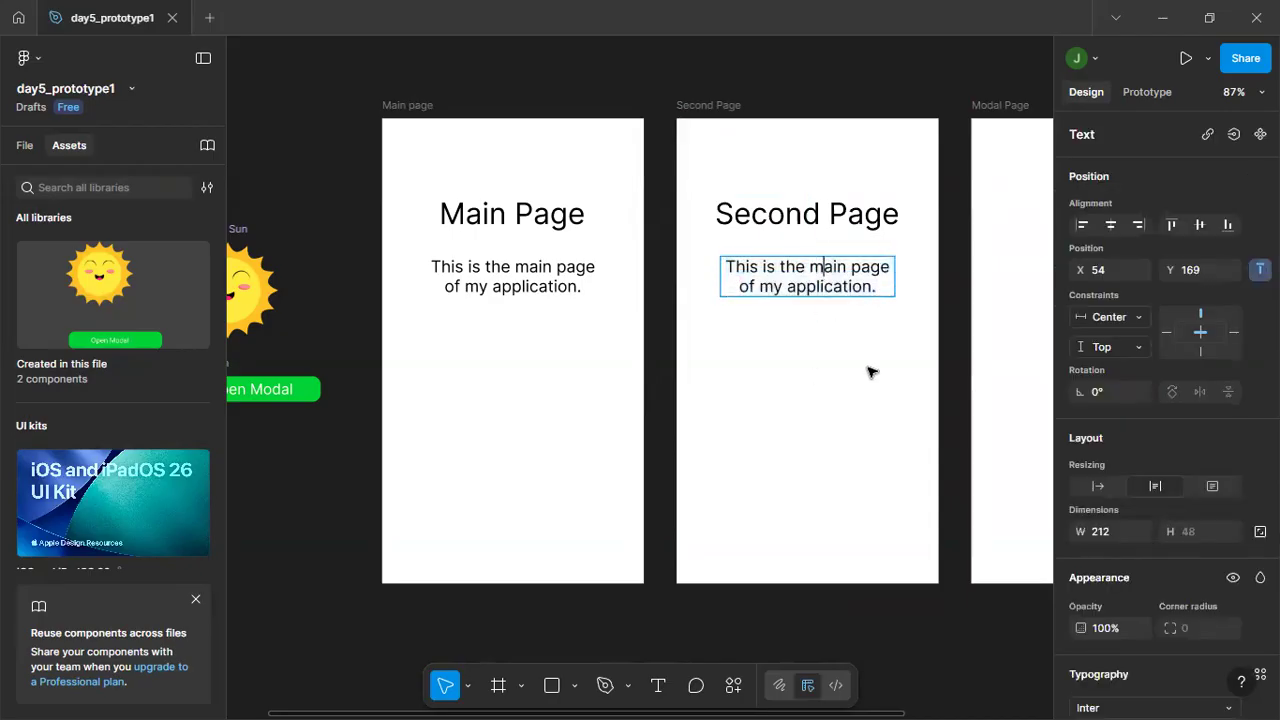
pyautogui.hotkey('shift', 'Right')
pyautogui.hotkey('shift', 'Right')
pyautogui.write('seco')
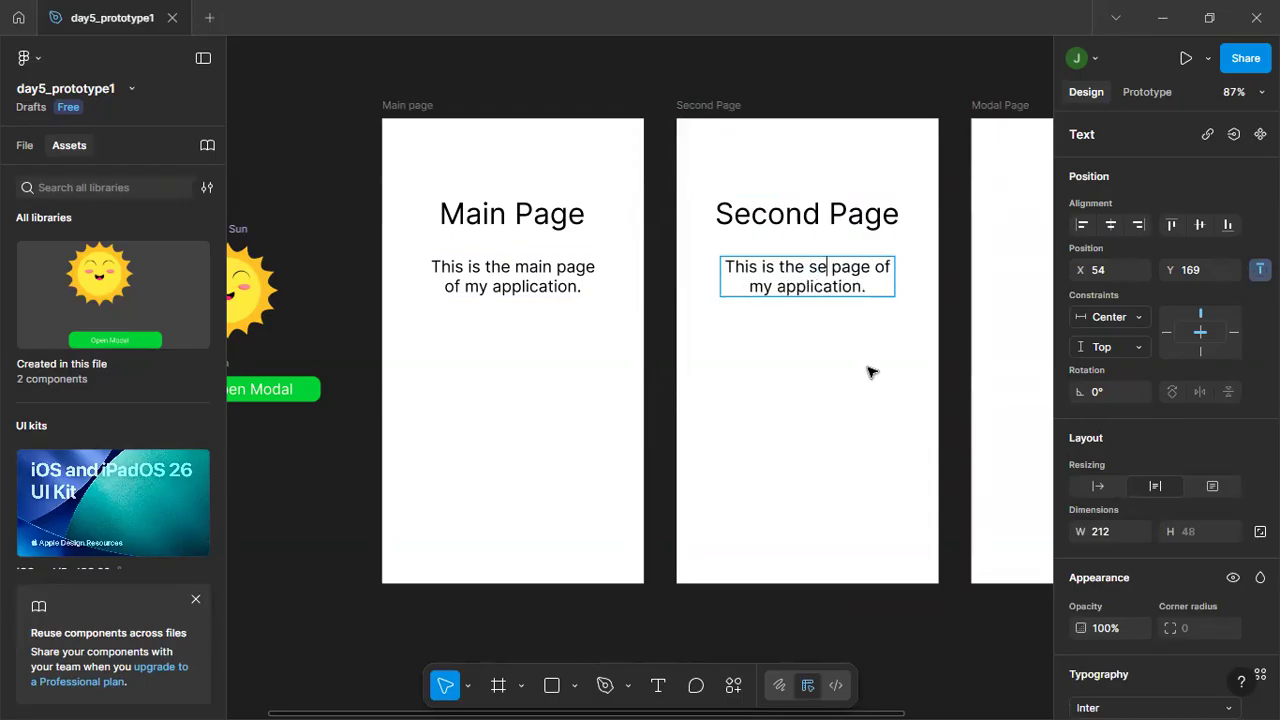
pyautogui.write('nd')
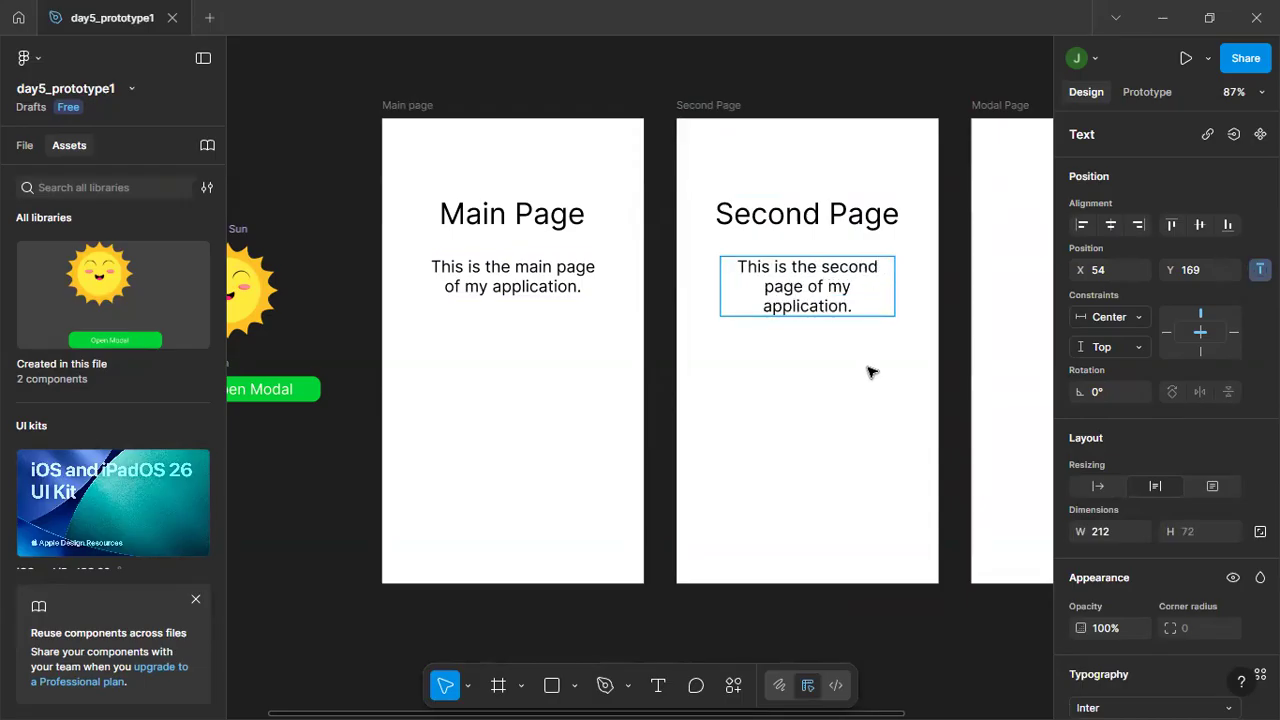
pyautogui.press('Delete')
pyautogui.press('Return')
pyautogui.press('Escape')
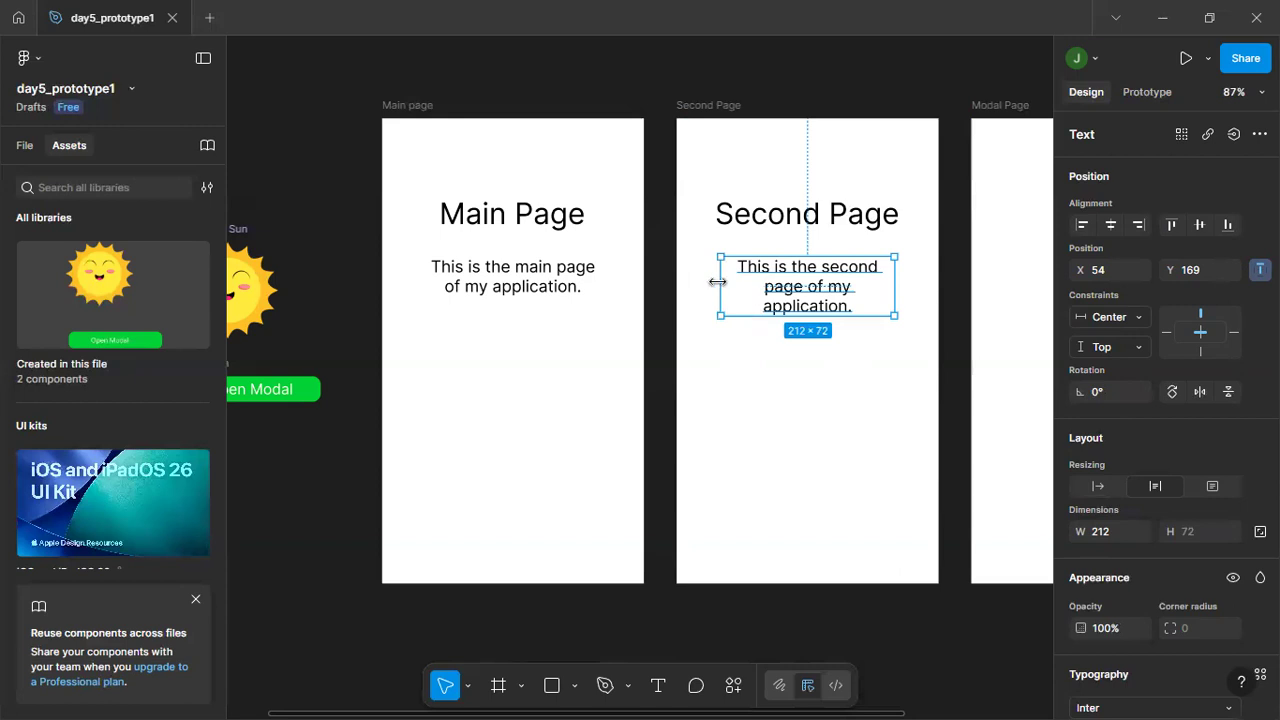
# Widen the Second Page description to about 236 so it wraps onto two lines, and center it horizontally in its frame.
pyautogui.moveTo(719, 281); pyautogui.dragTo(700, 281)
pyautogui.click(772, 407)
pyautogui.click(800, 288)
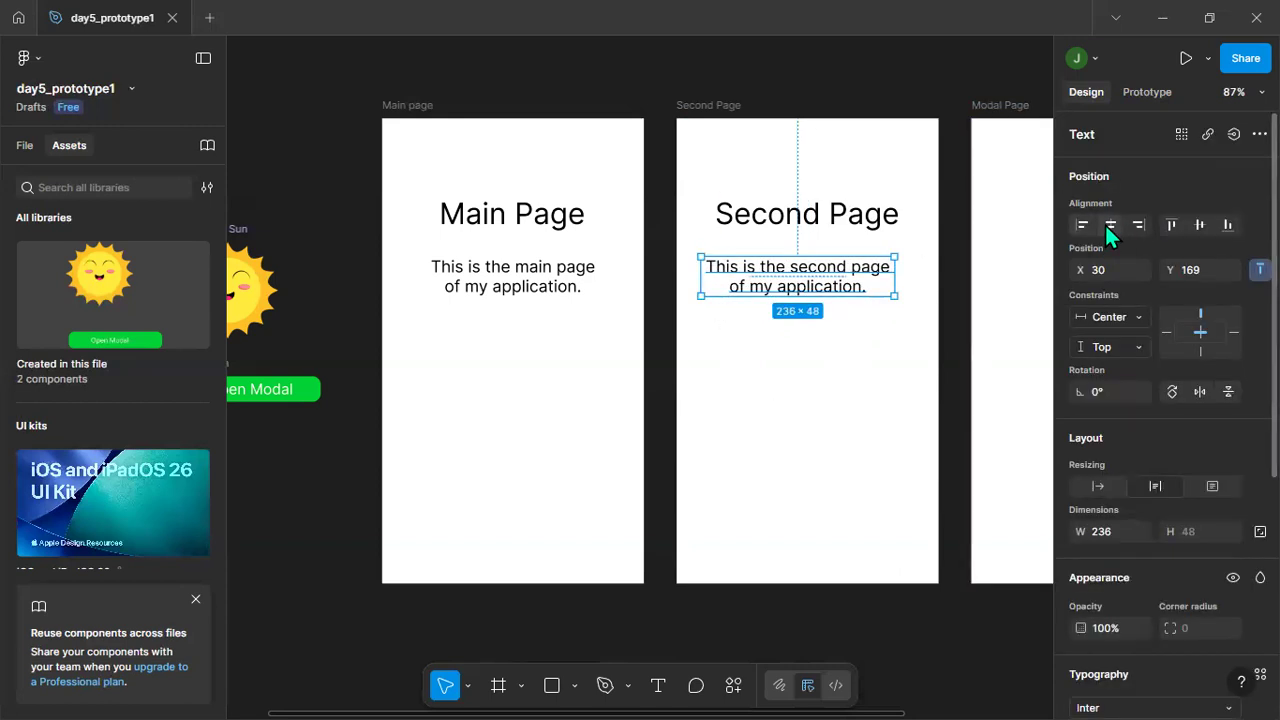
pyautogui.click(1108, 225)
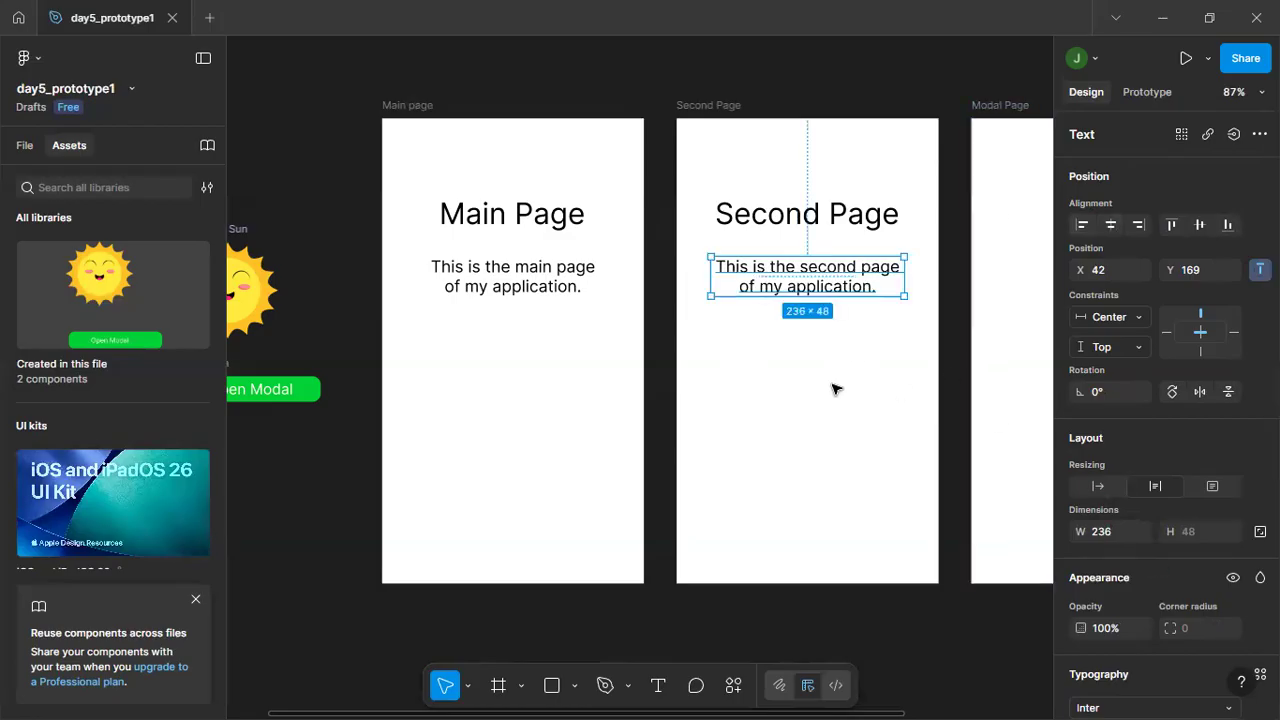
pyautogui.click(772, 415)
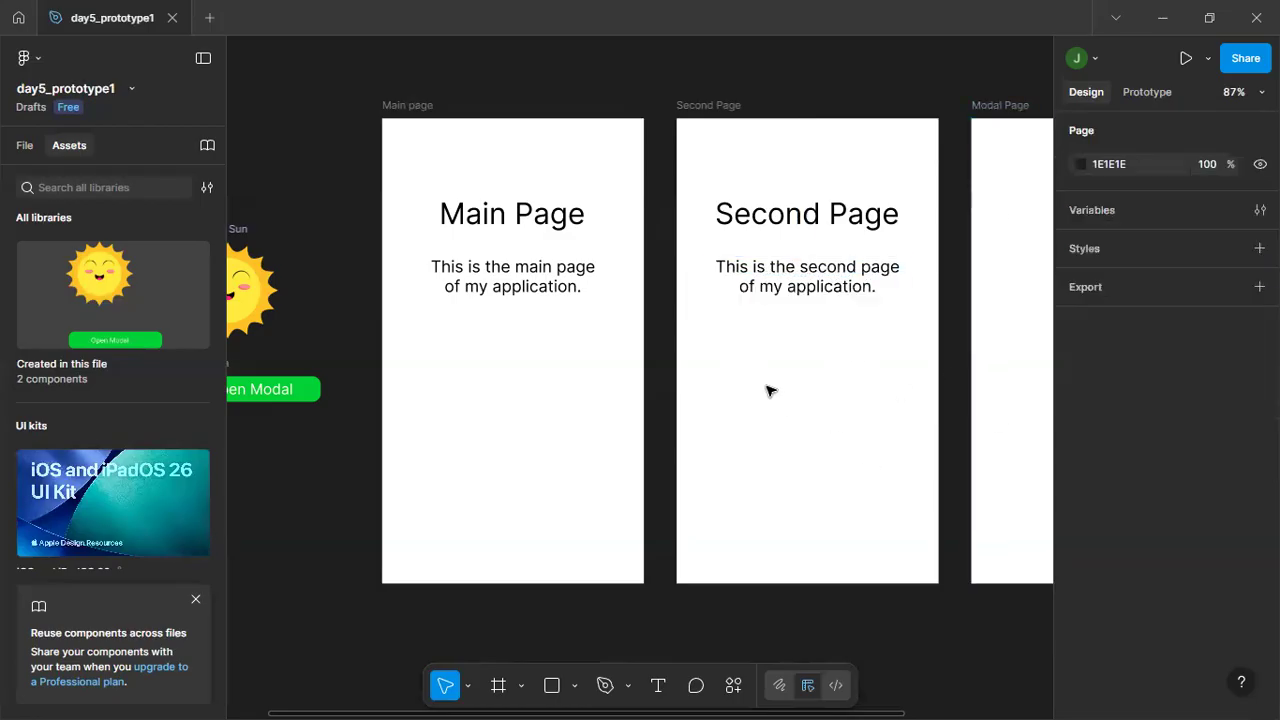
pyautogui.click(800, 227)
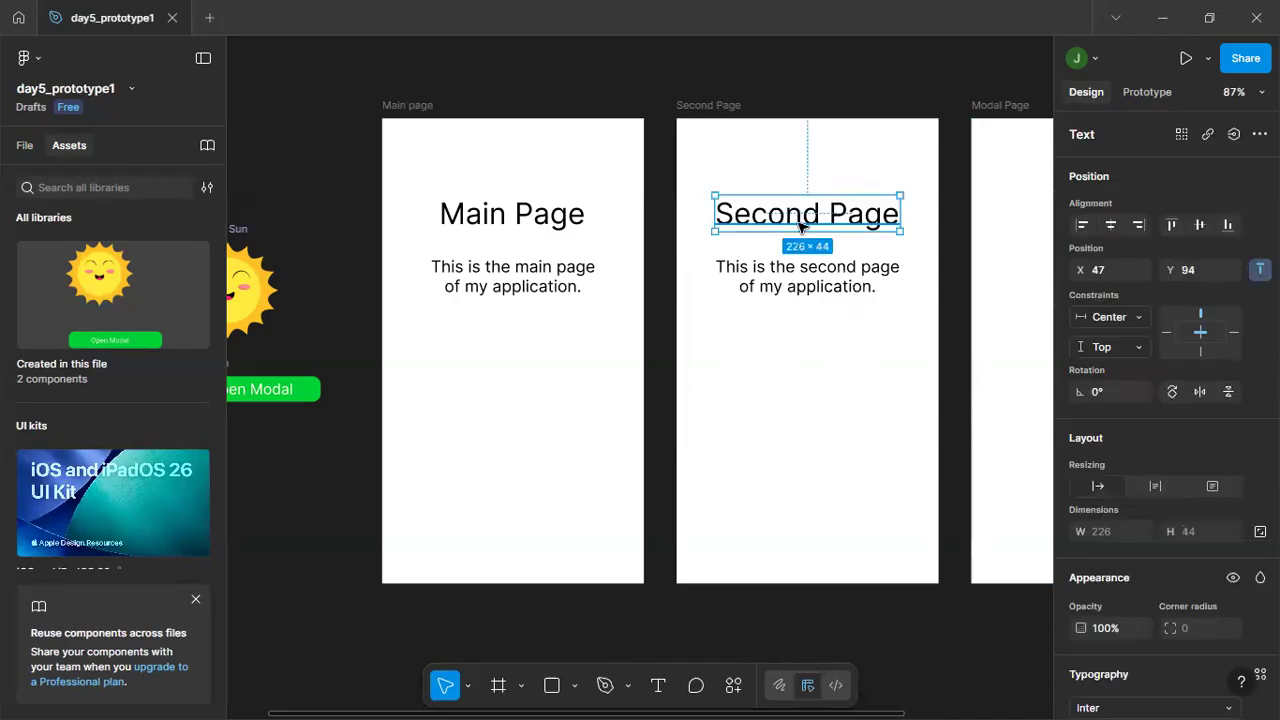
pyautogui.click(537, 240)
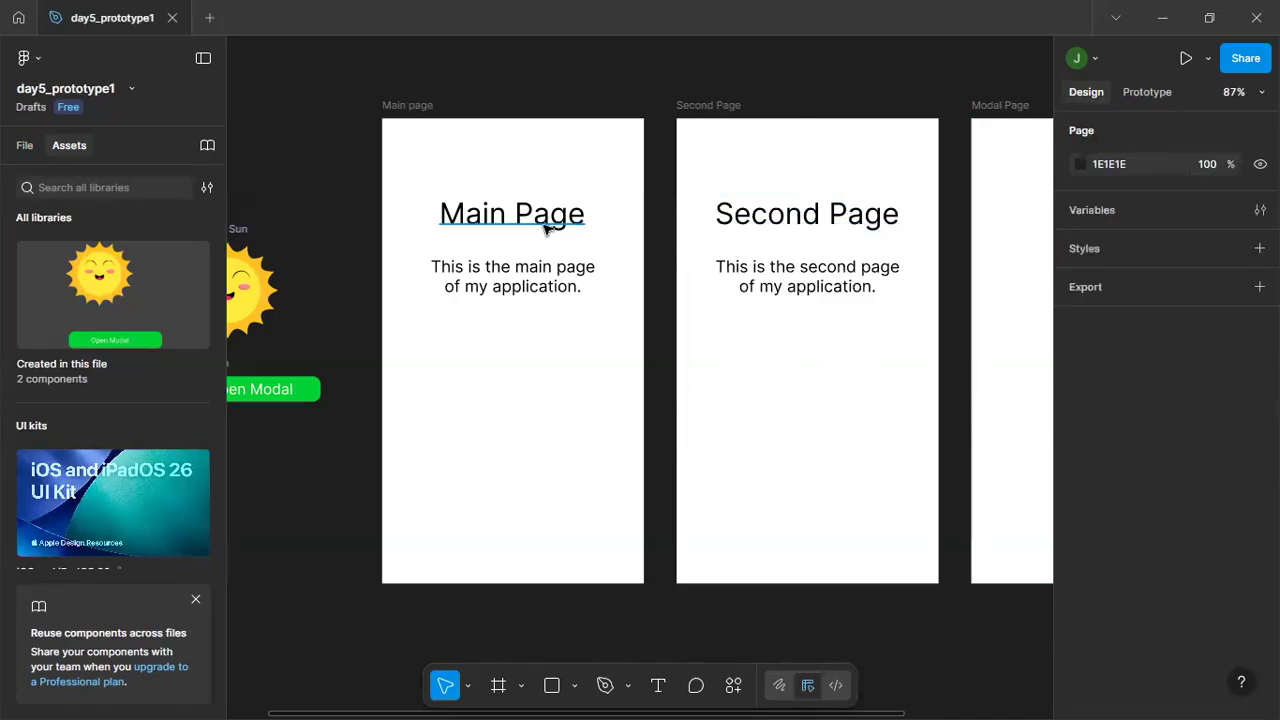
pyautogui.click(549, 214)
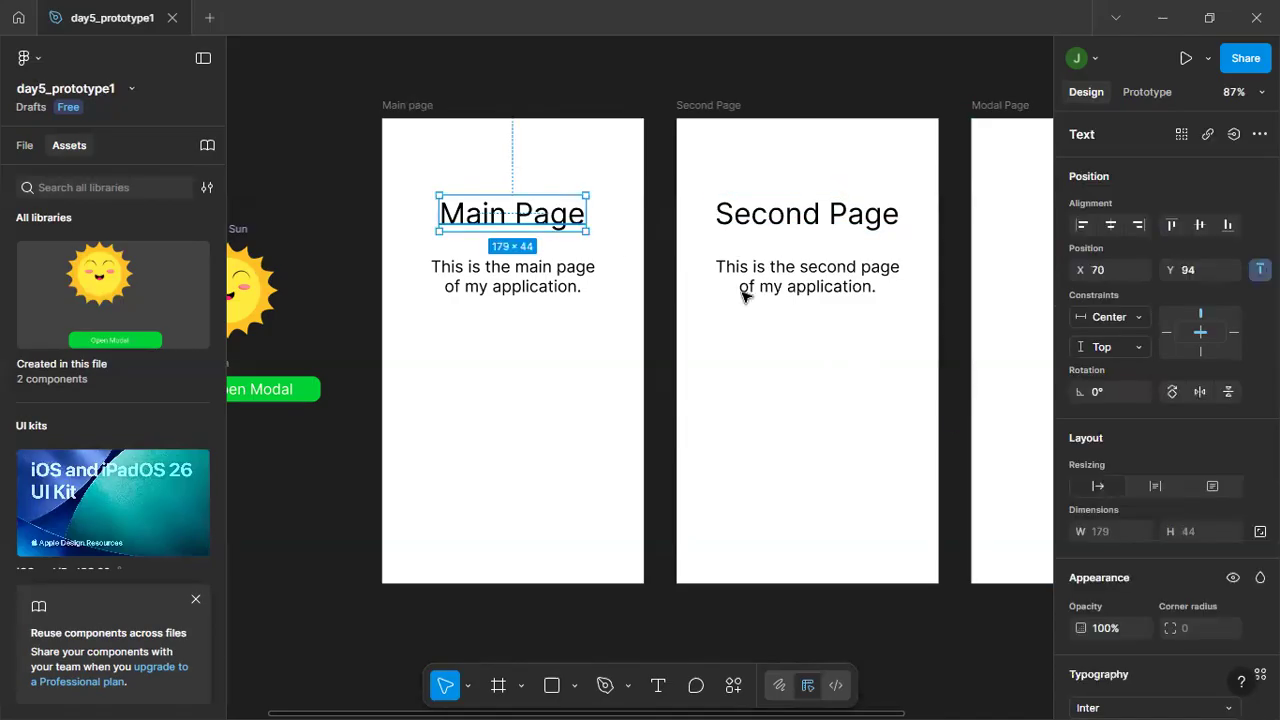
pyautogui.click(781, 383)
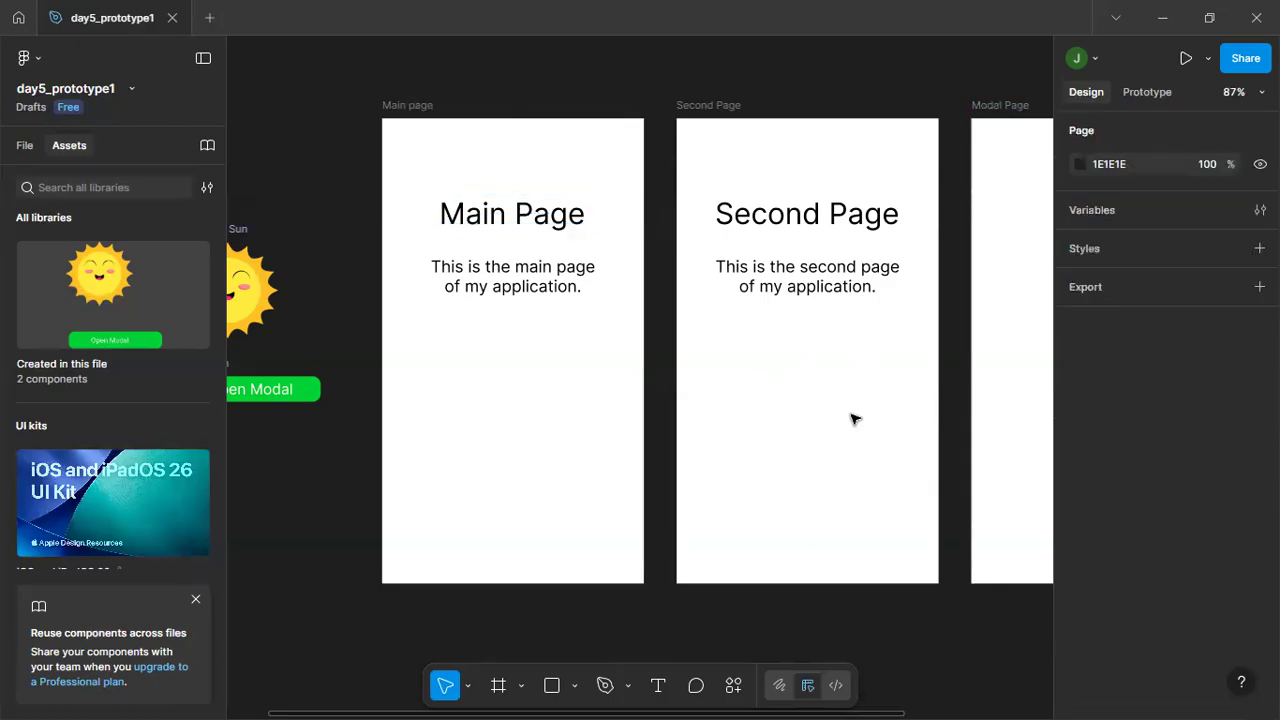
# Copy the heading and description from the Second Page frame into the Modal Page frame.
pyautogui.moveTo(718, 622); pyautogui.dragTo(520, 617)
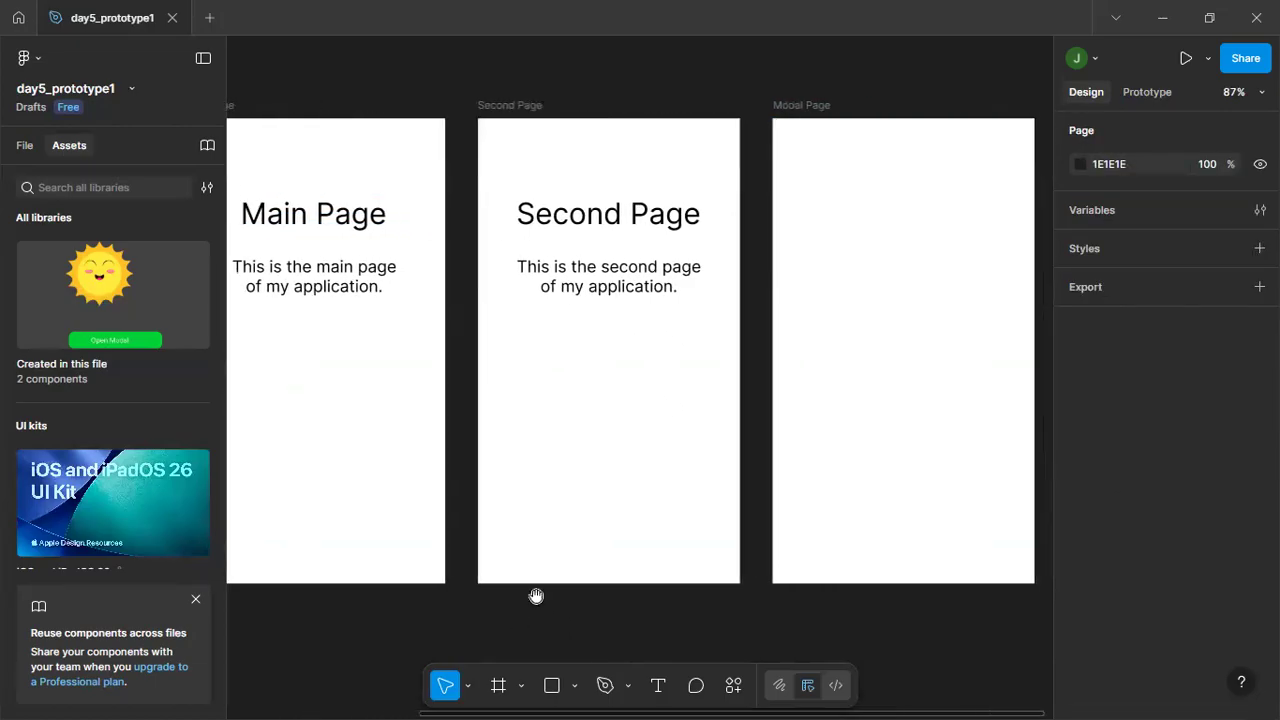
pyautogui.moveTo(497, 170); pyautogui.dragTo(728, 355)
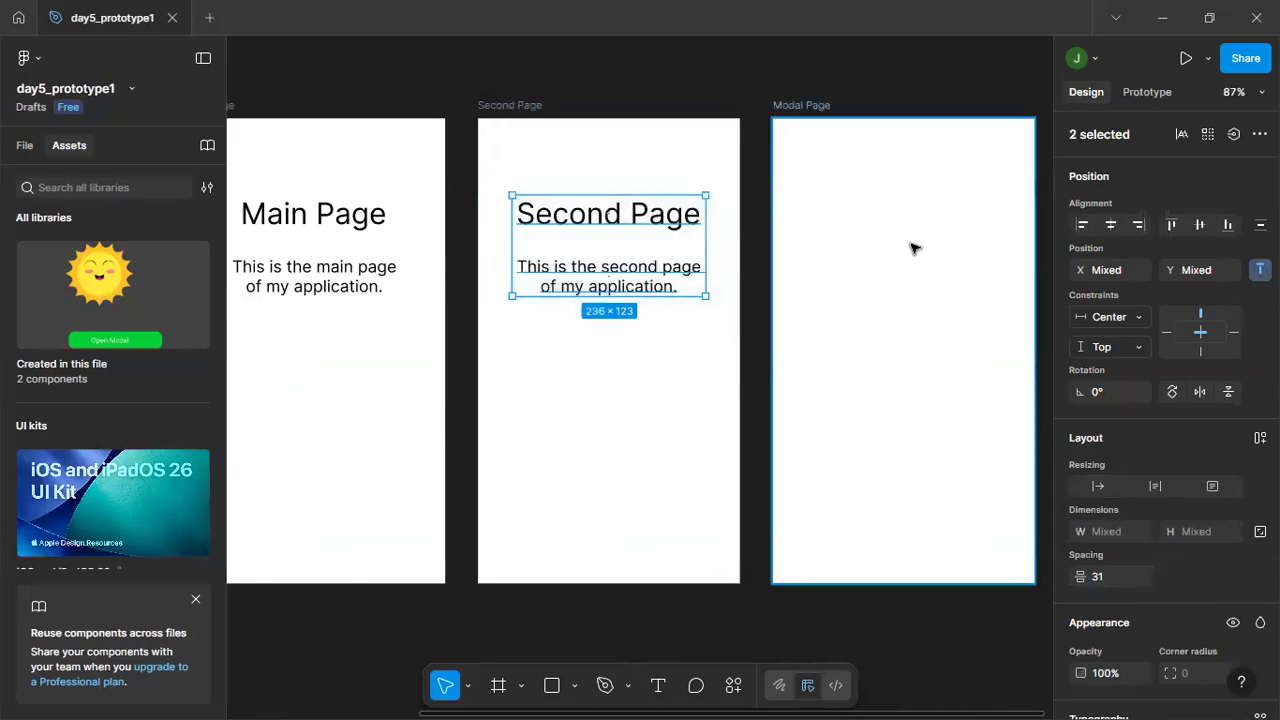
pyautogui.click(886, 324)
pyautogui.hotkey('ctrl', 'z')
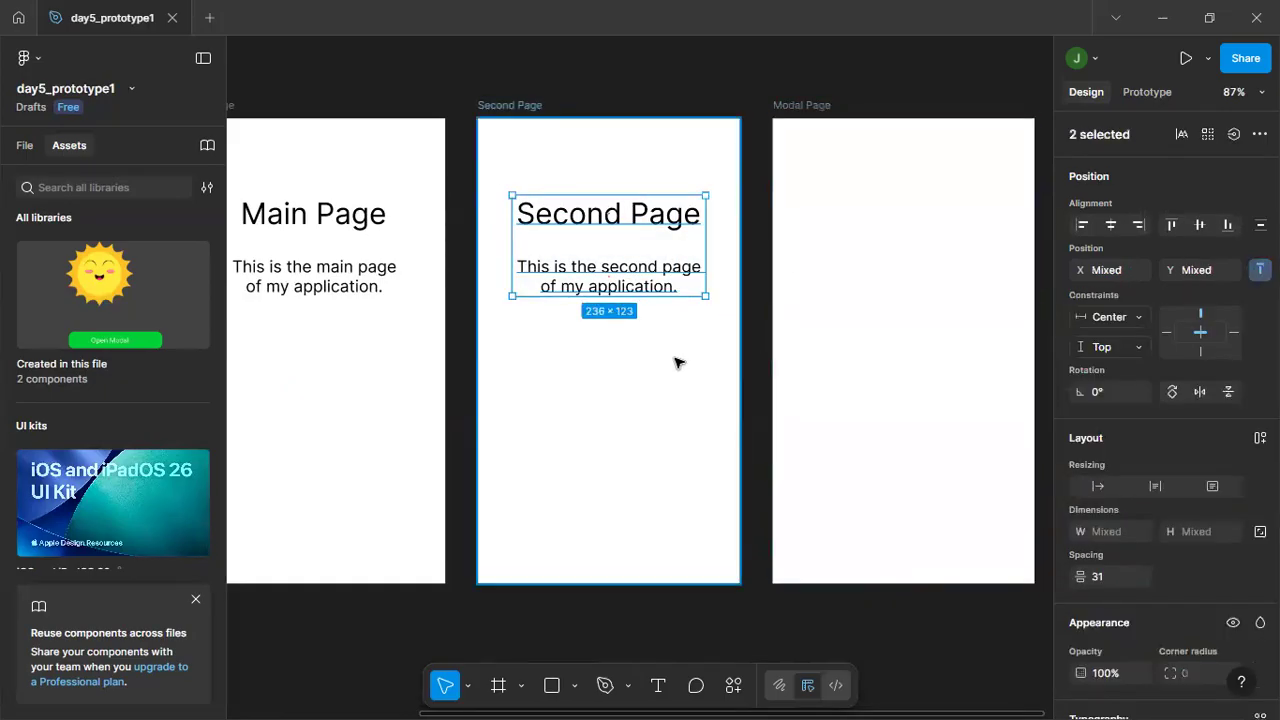
pyautogui.click(528, 180)
pyautogui.moveTo(508, 172); pyautogui.dragTo(680, 349)
pyautogui.click(920, 268)
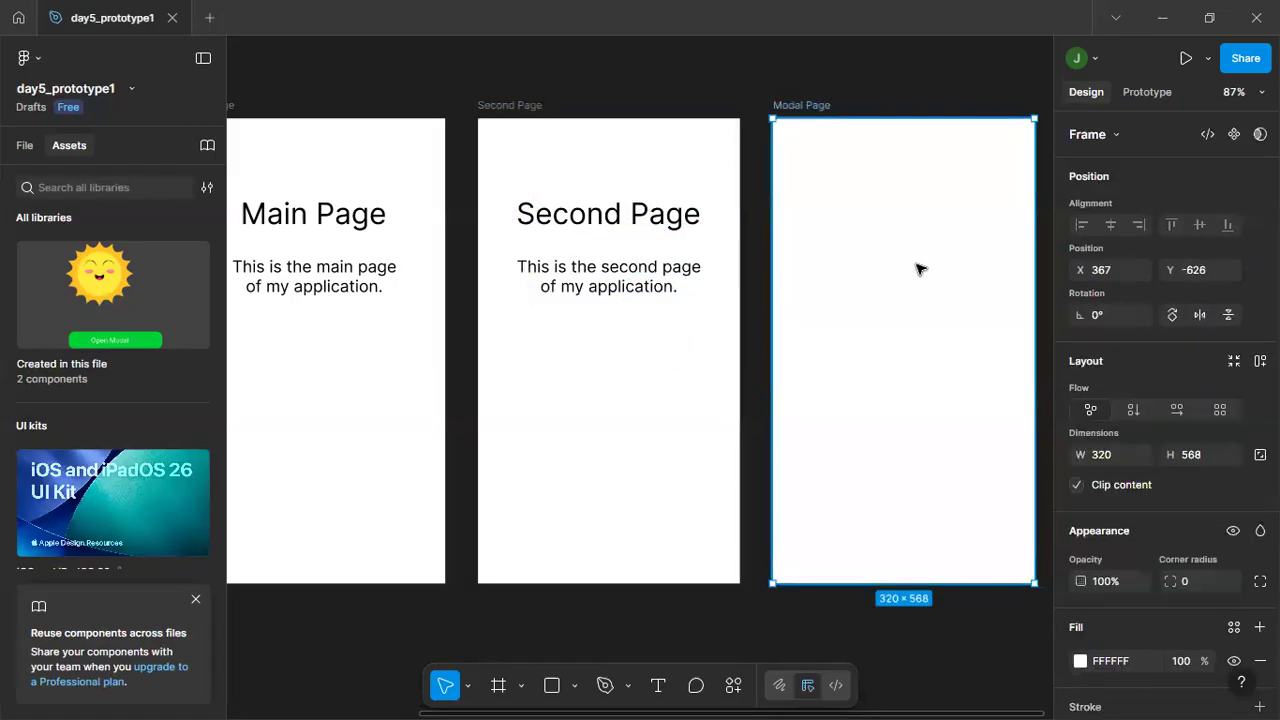
pyautogui.hotkey('ctrl', 'v')
pyautogui.click(871, 500)
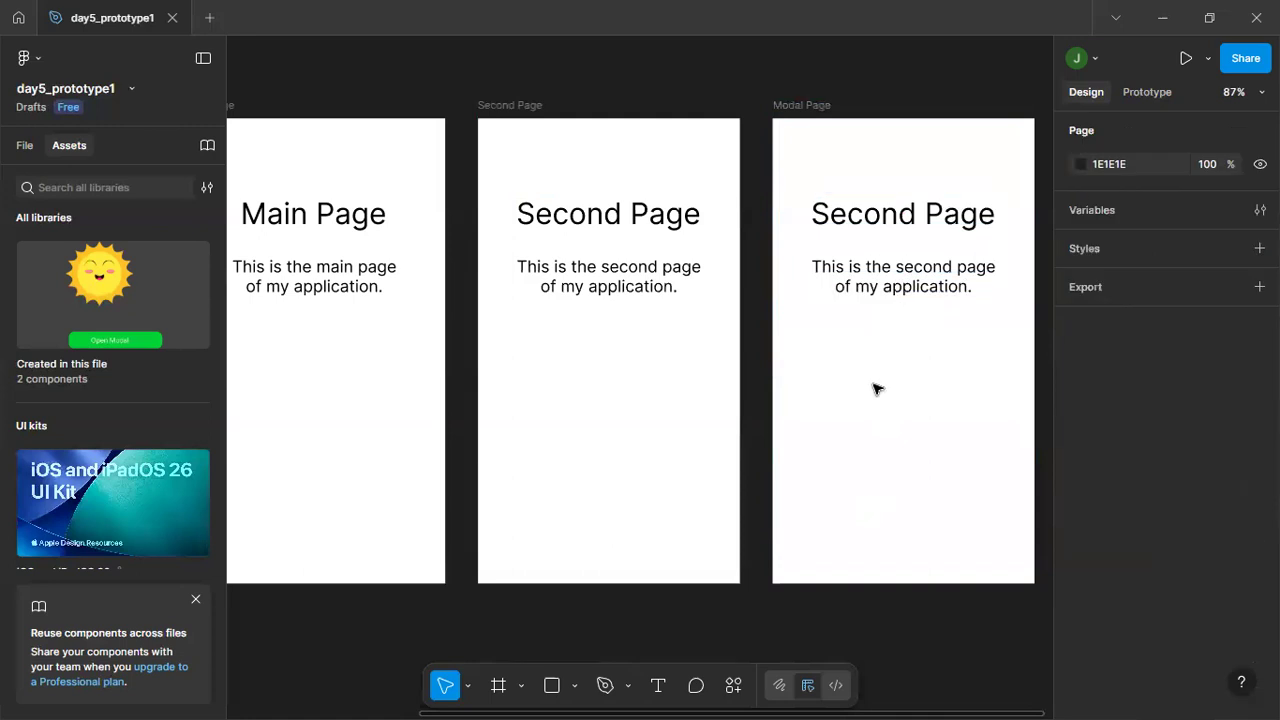
# Change the heading in the Modal Page frame to "Modal Page".
pyautogui.doubleClick(857, 221)
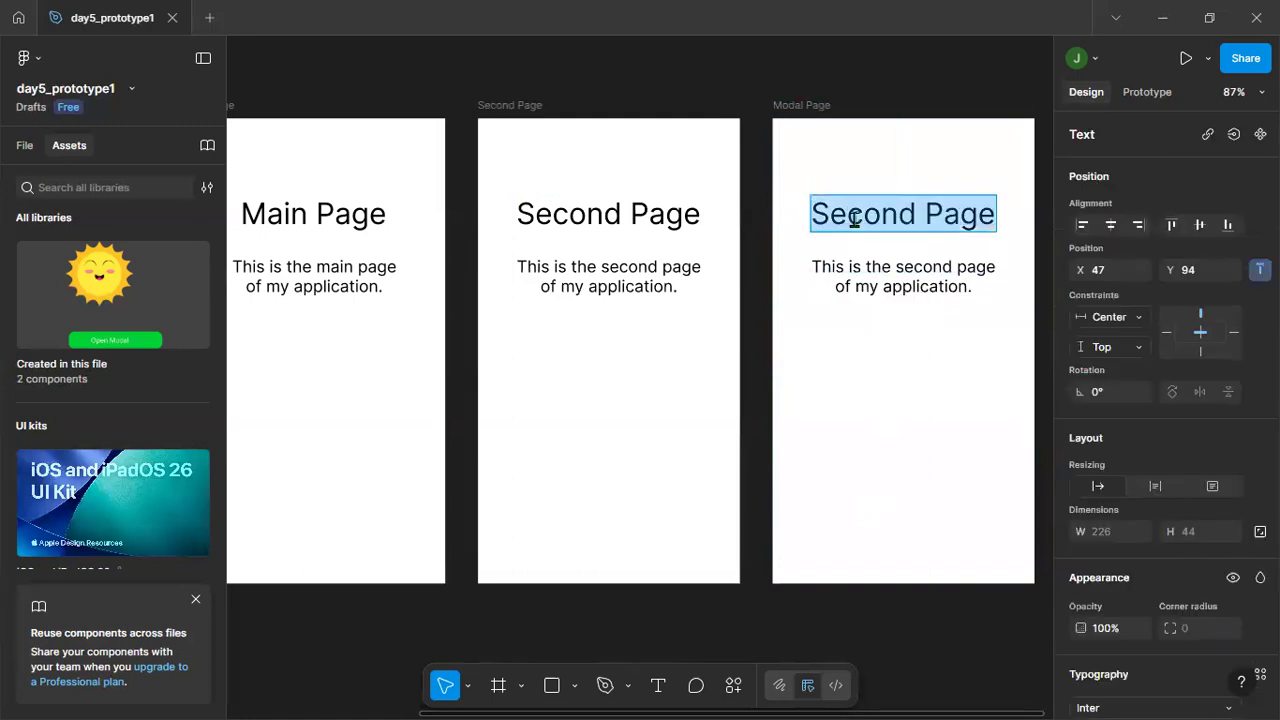
pyautogui.click(904, 213)
pyautogui.moveTo(910, 213); pyautogui.dragTo(789, 213)
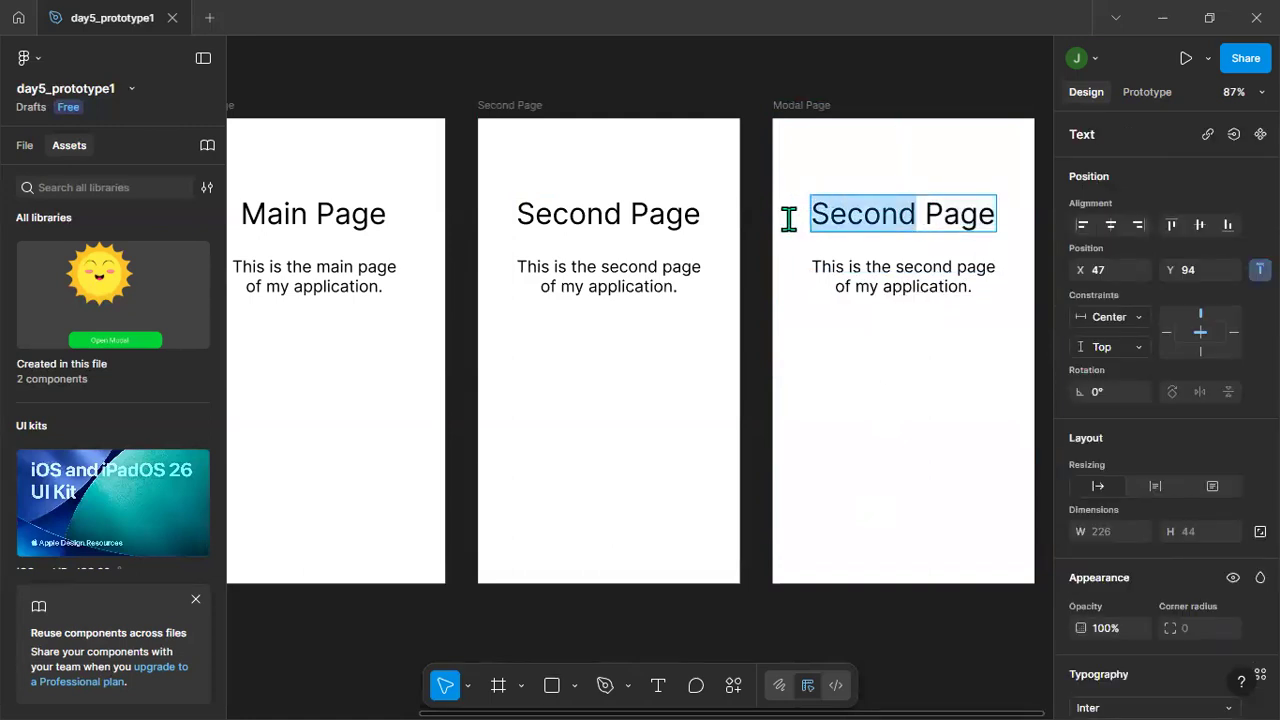
pyautogui.write('MOdal')
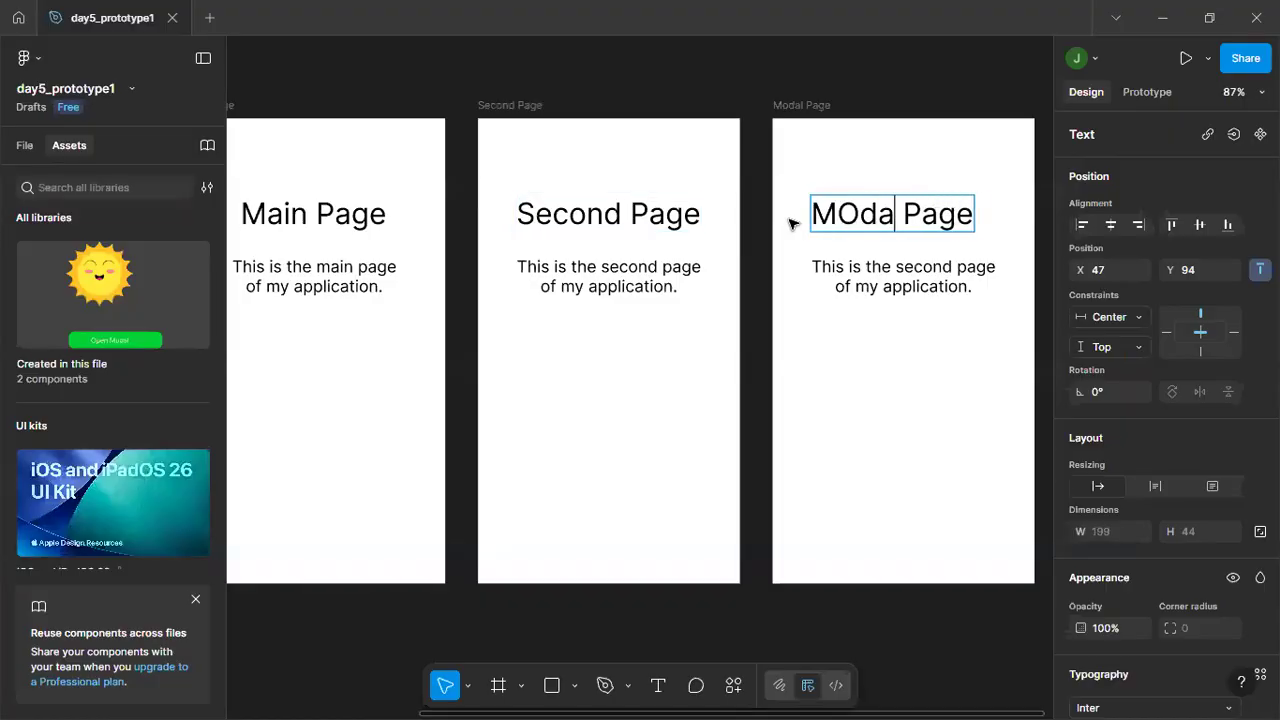
pyautogui.press('BackSpace')
pyautogui.press('BackSpace')
pyautogui.press('BackSpace')
pyautogui.press('BackSpace')
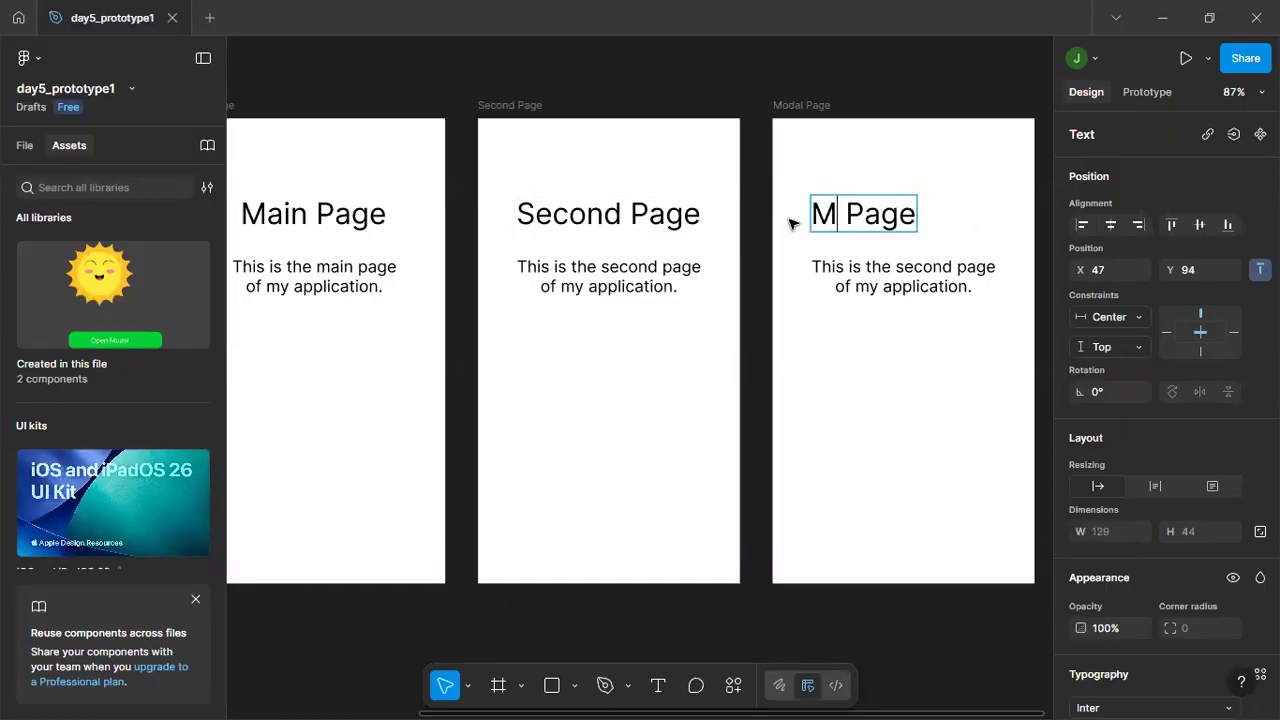
pyautogui.write('odal')
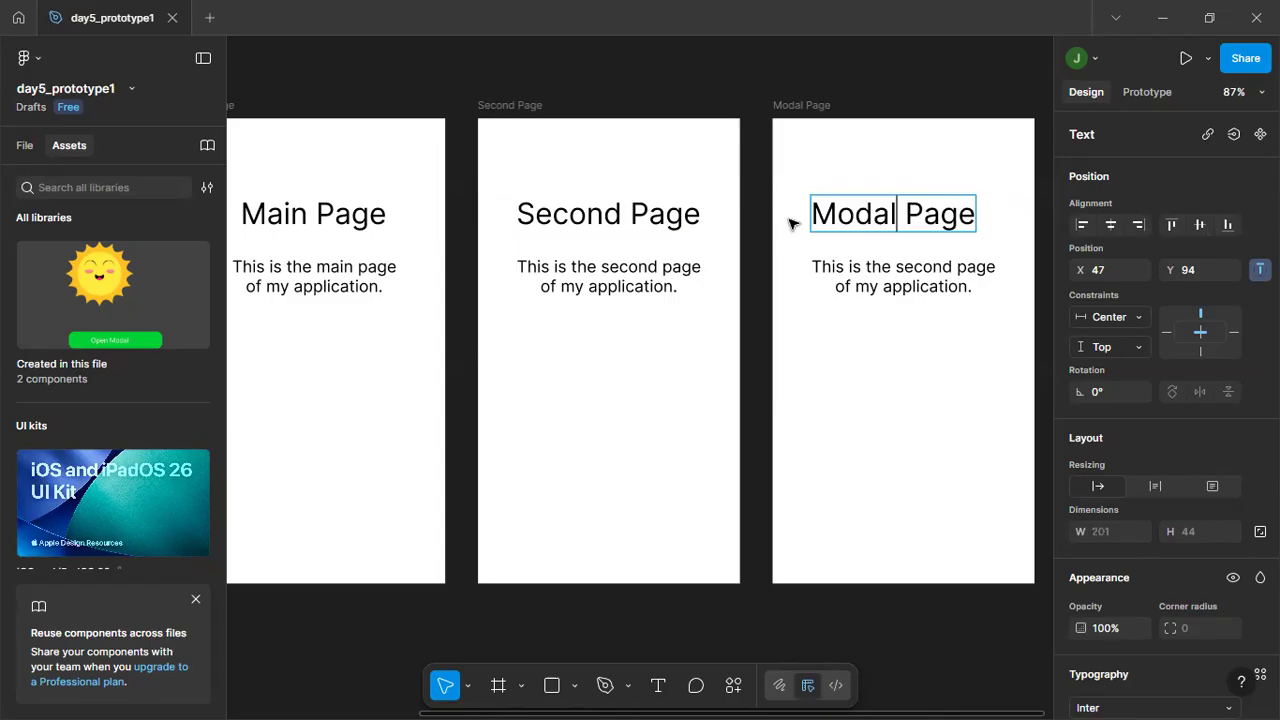
pyautogui.press('Escape')
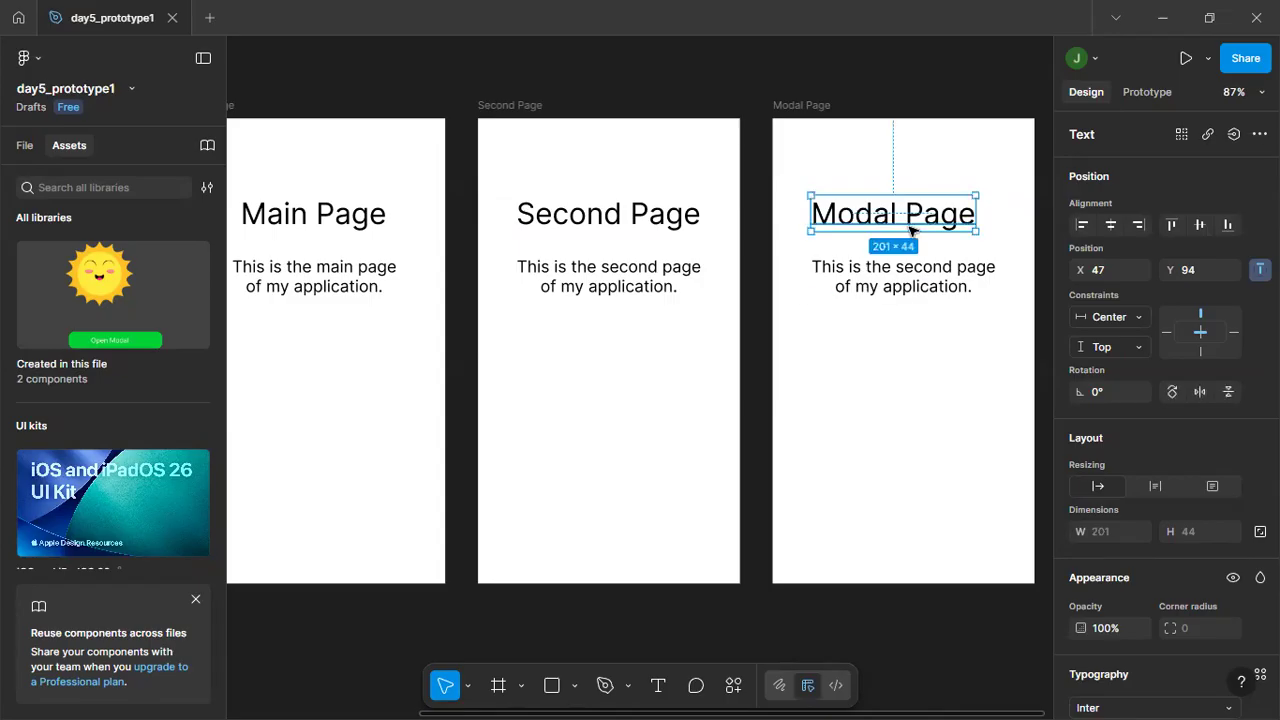
# Center the Modal Page heading horizontally in its frame and deselect it.
pyautogui.click(868, 351)
pyautogui.click(866, 213)
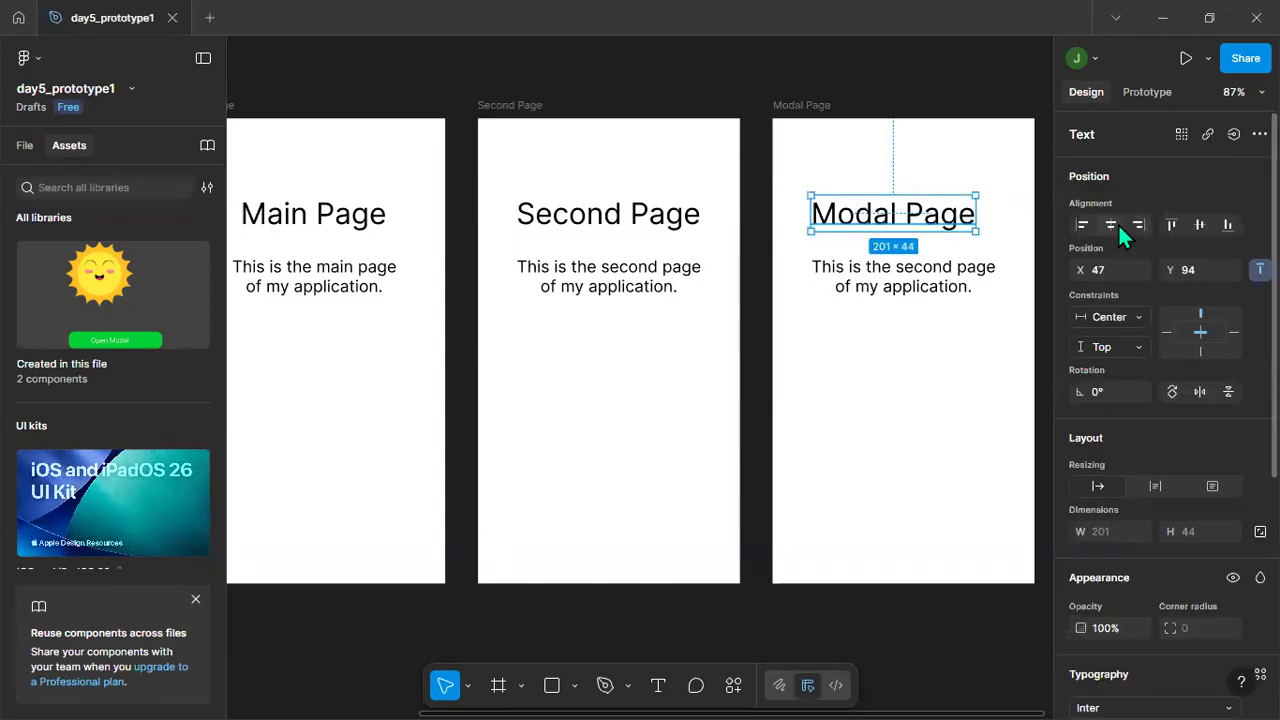
pyautogui.click(1109, 225)
pyautogui.click(888, 279)
pyautogui.click(883, 360)
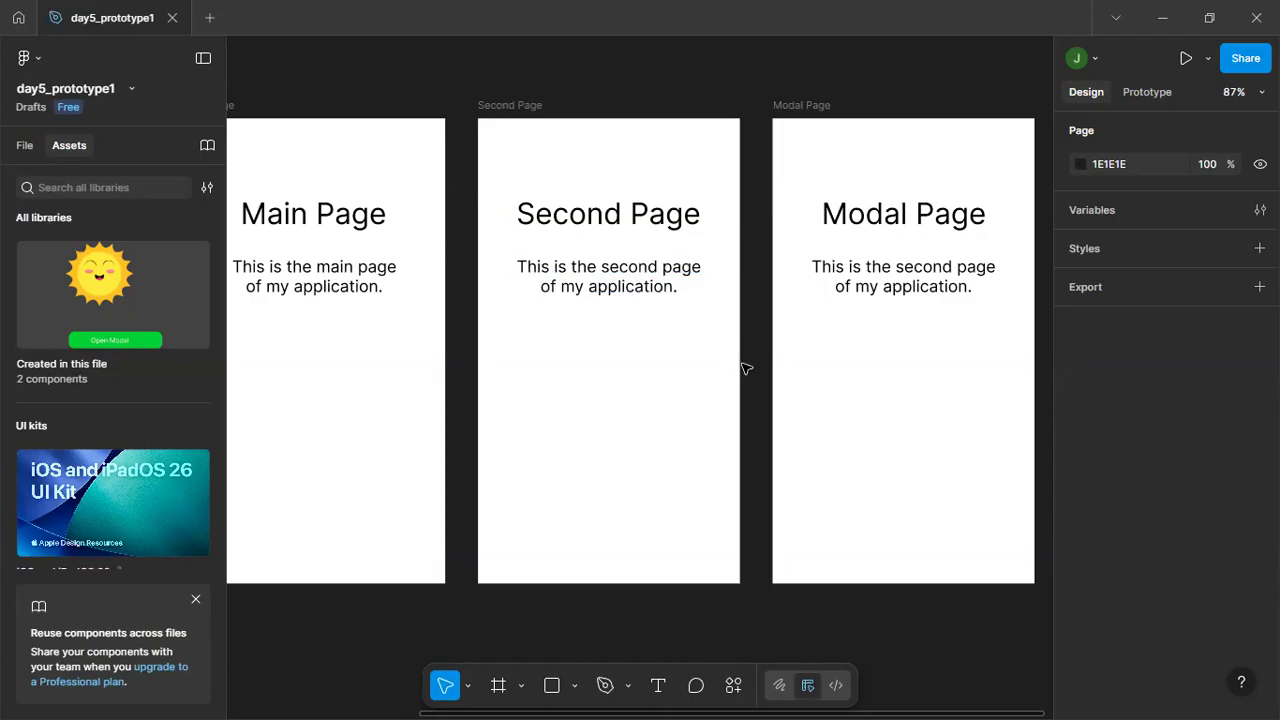
# Change the description in the Modal Page frame to read "This is the modal (pop-up) page of my application.".
pyautogui.click(902, 277)
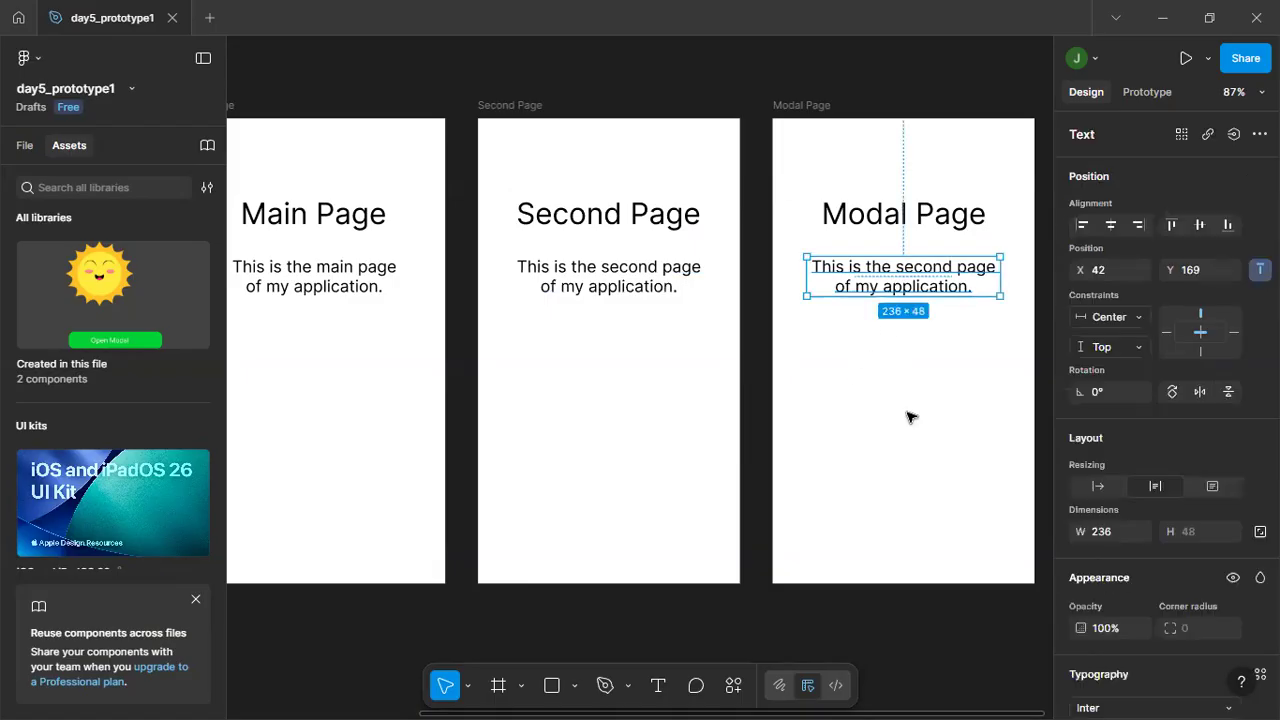
pyautogui.doubleClick(912, 276)
pyautogui.click(913, 276)
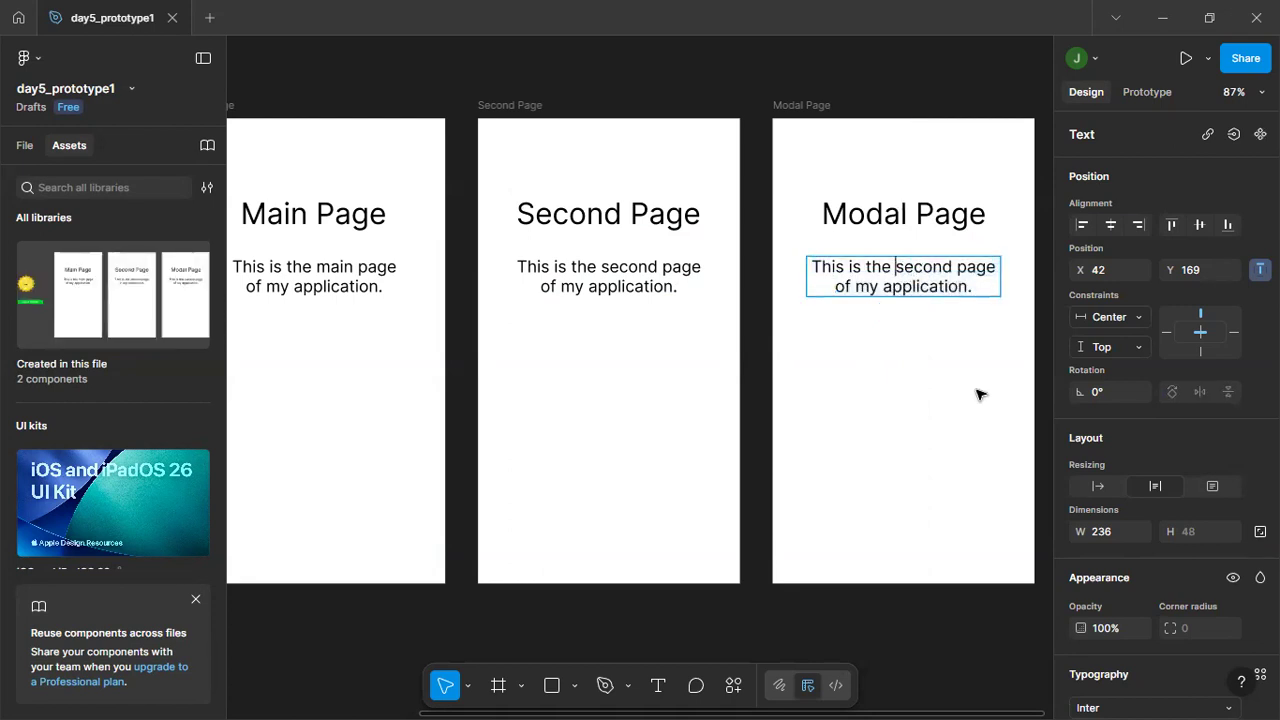
pyautogui.hotkey('shift', 'Right')
pyautogui.hotkey('shift', 'Right')
pyautogui.hotkey('shift', 'Right')
pyautogui.hotkey('shift', 'Right')
pyautogui.hotkey('shift', 'Right')
pyautogui.hotkey('shift', 'Right')
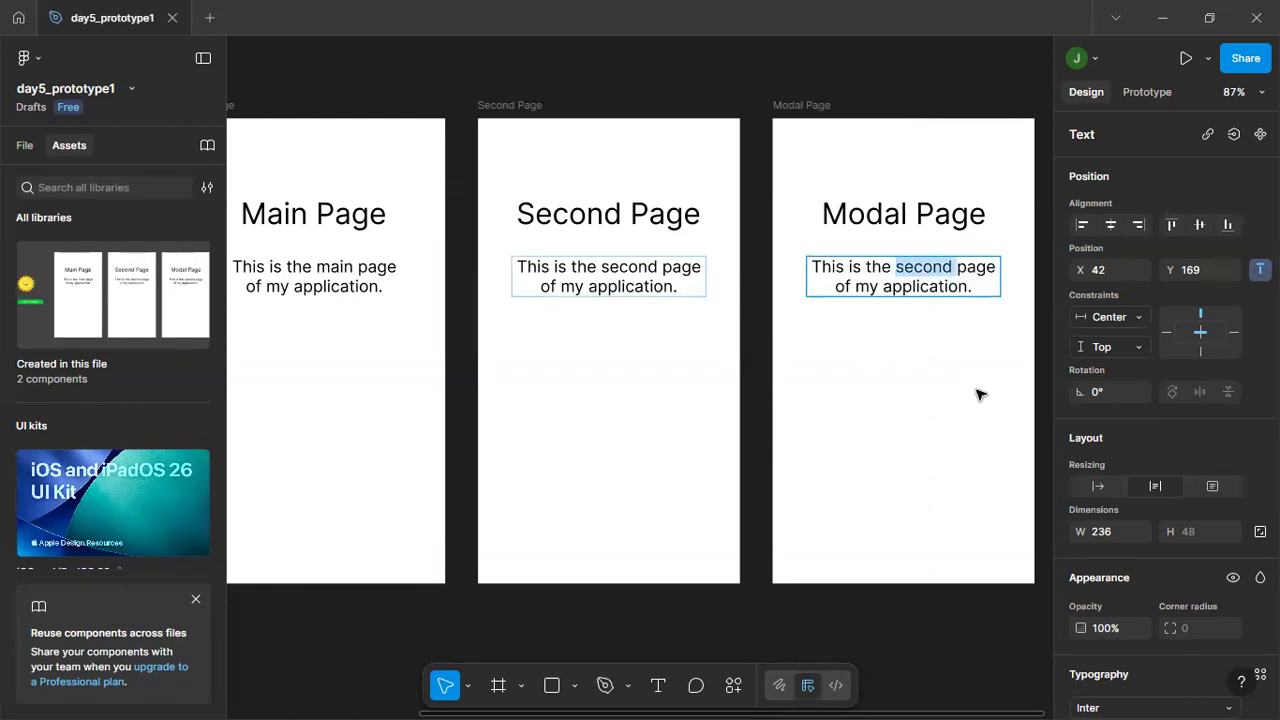
pyautogui.write('modal')
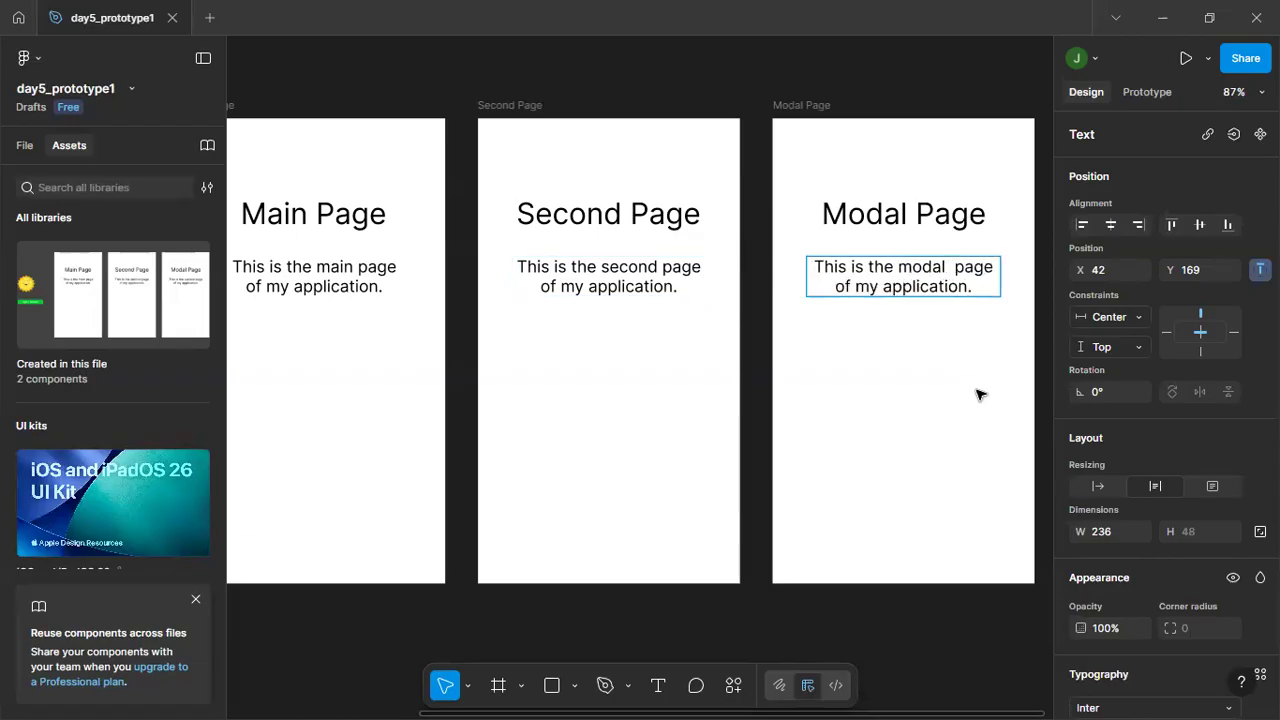
pyautogui.write(' (')
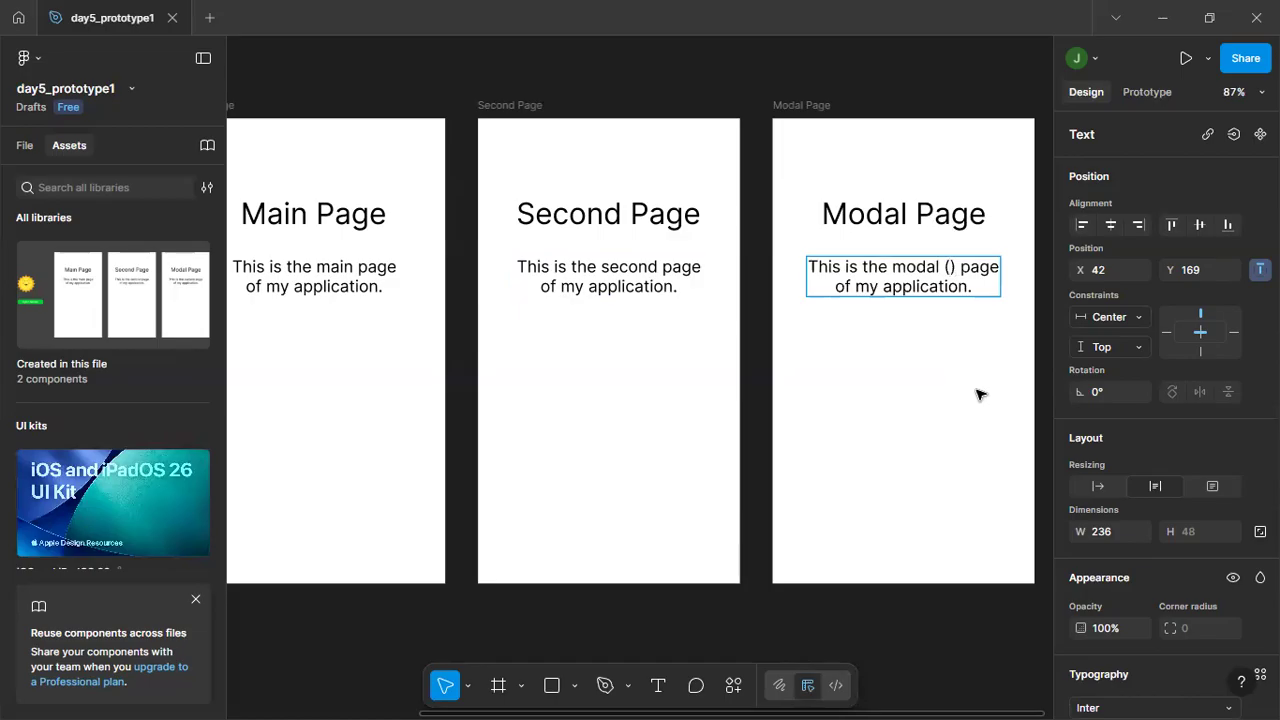
pyautogui.write('pop-up')
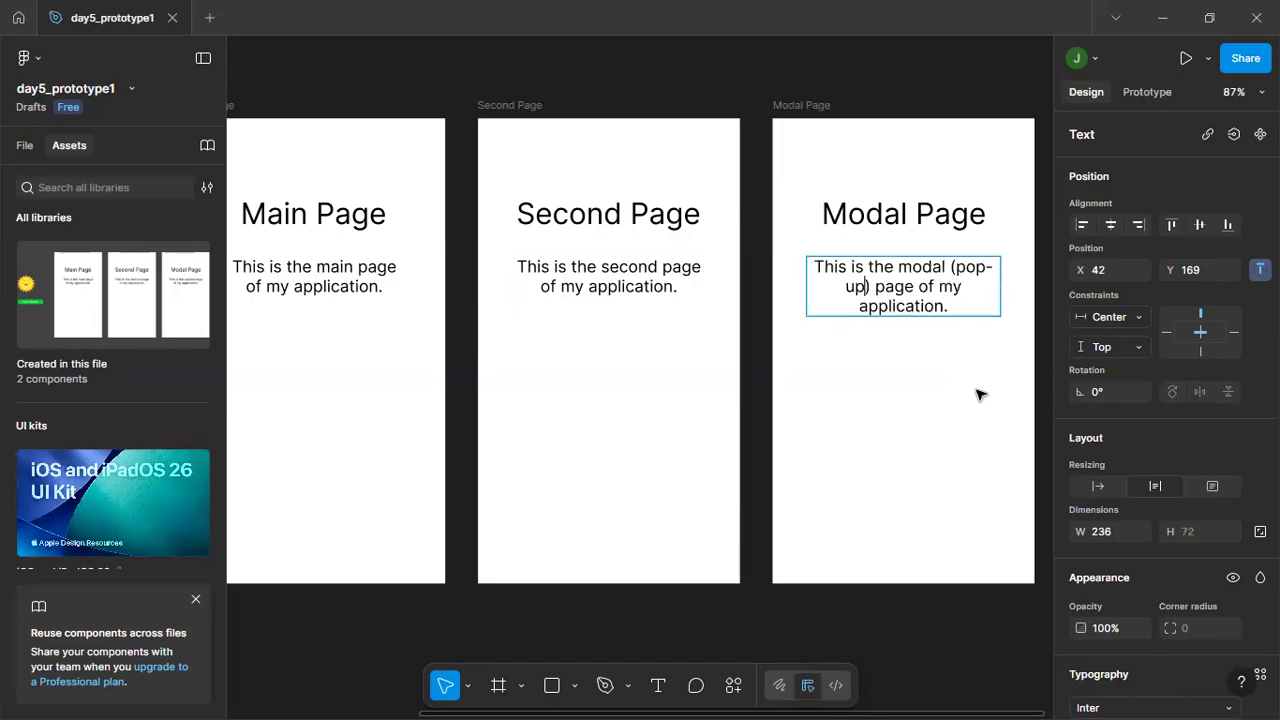
pyautogui.press('Escape')
pyautogui.click(808, 292)
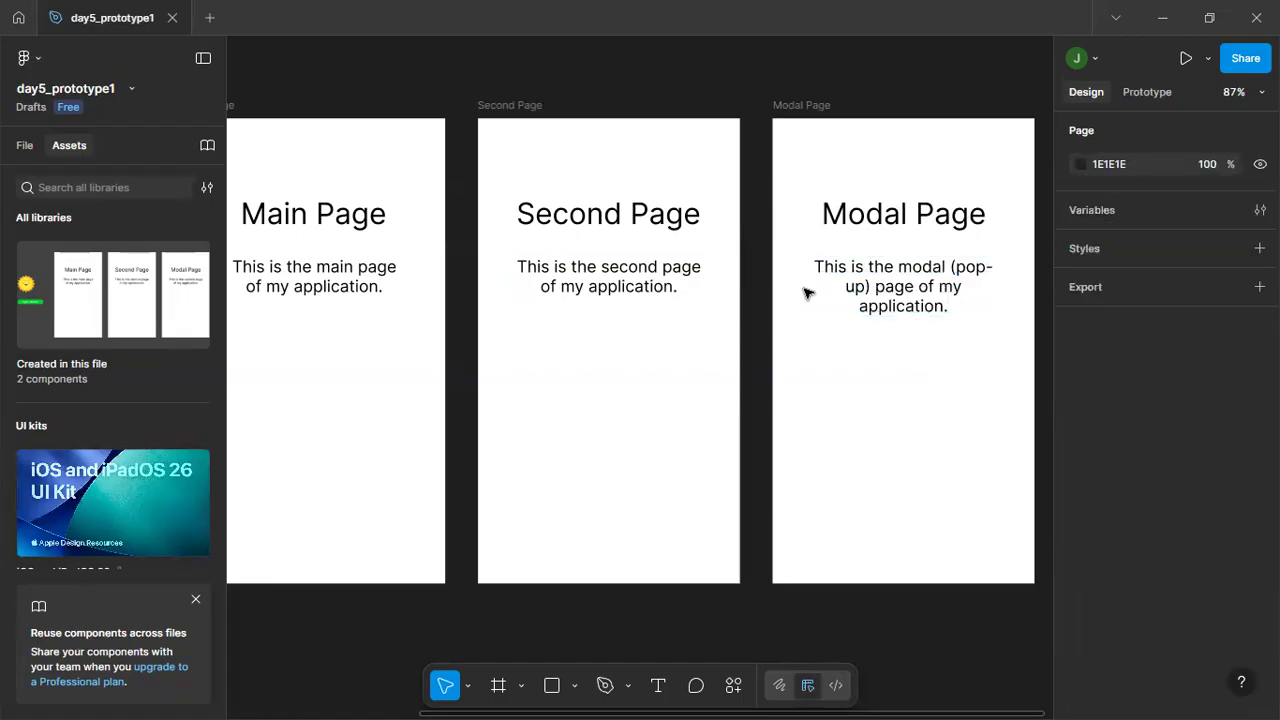
# Widen the Modal Page description to about 263 so it wraps onto two lines, and center it horizontally in its frame.
pyautogui.click(851, 286)
pyautogui.moveTo(808, 287); pyautogui.dragTo(784, 287)
pyautogui.click(880, 314)
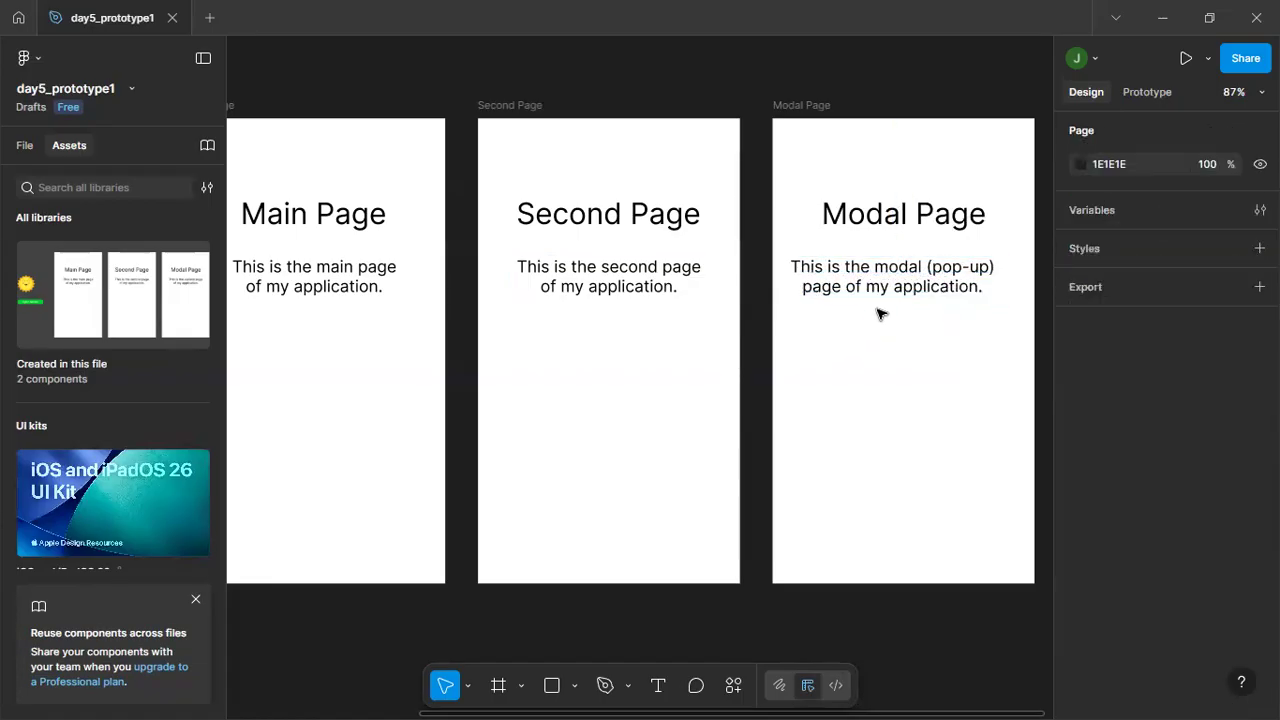
pyautogui.click(918, 268)
pyautogui.click(1111, 224)
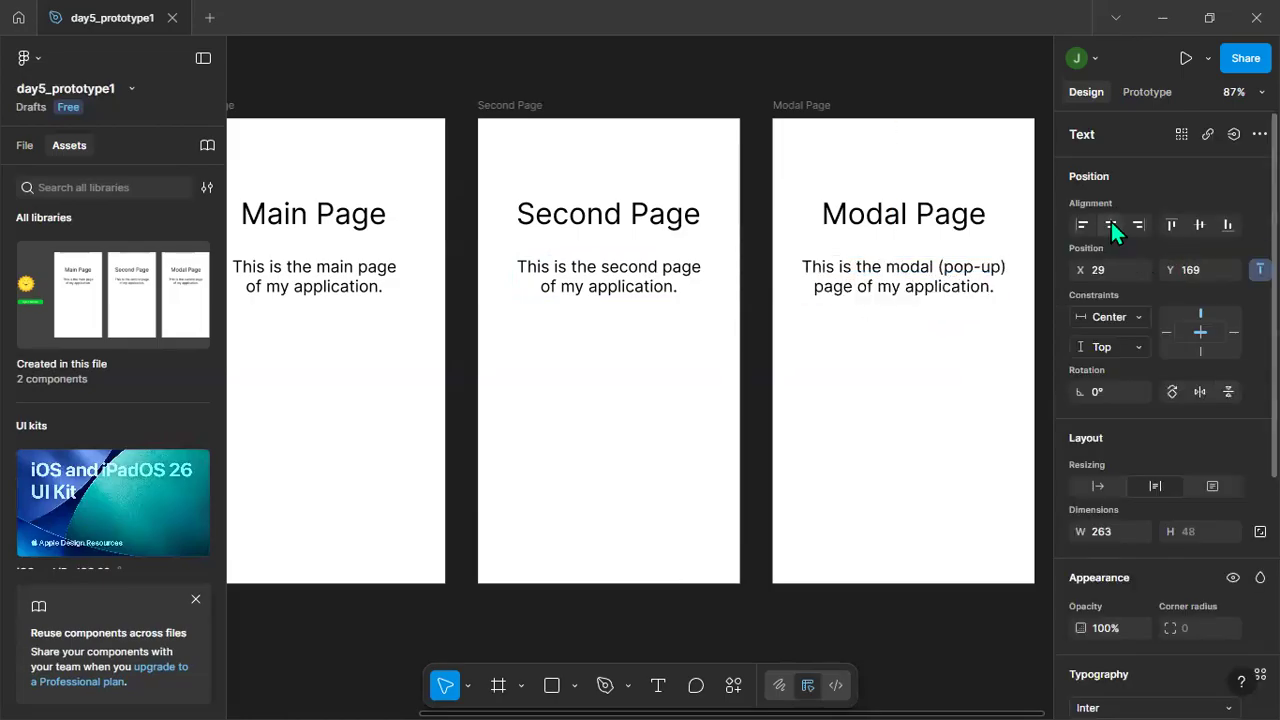
pyautogui.click(1023, 457)
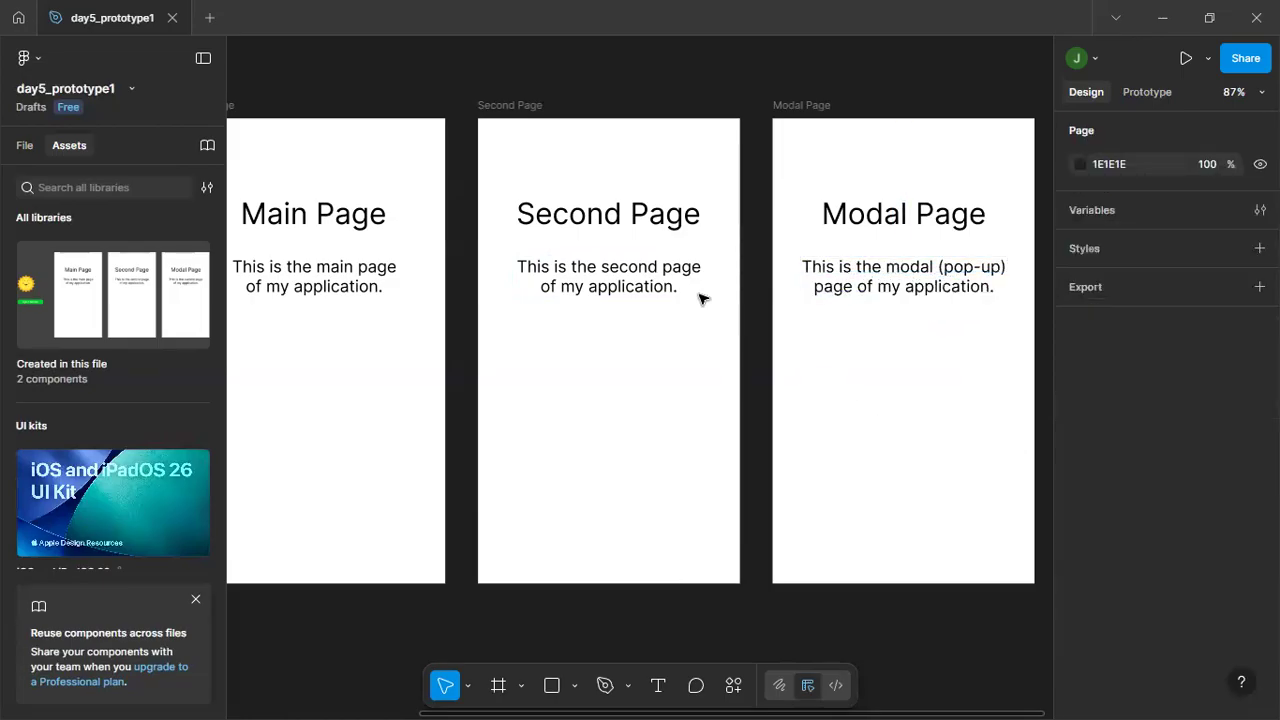
pyautogui.click(343, 214)
pyautogui.click(586, 214)
pyautogui.click(860, 212)
pyautogui.click(866, 378)
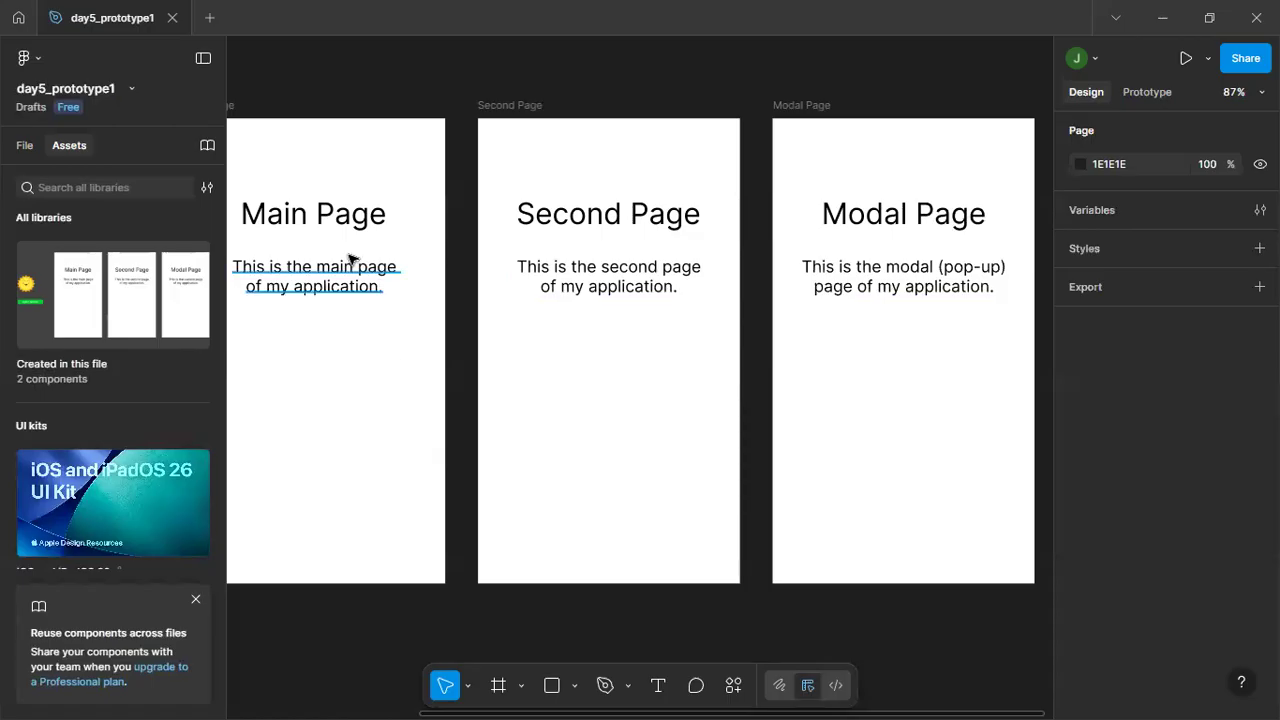
# Set the font of the "Main Page" heading in the Main page frame to Wellfleet.
pyautogui.click(357, 214)
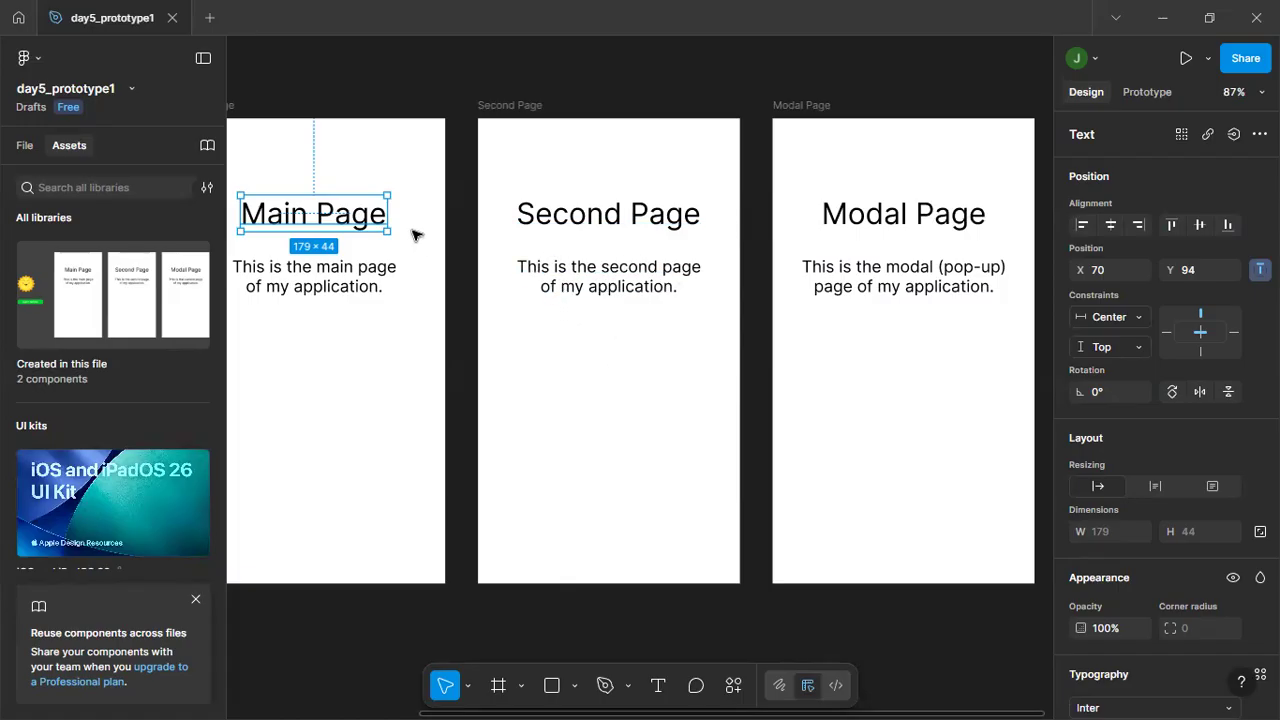
pyautogui.click(572, 224)
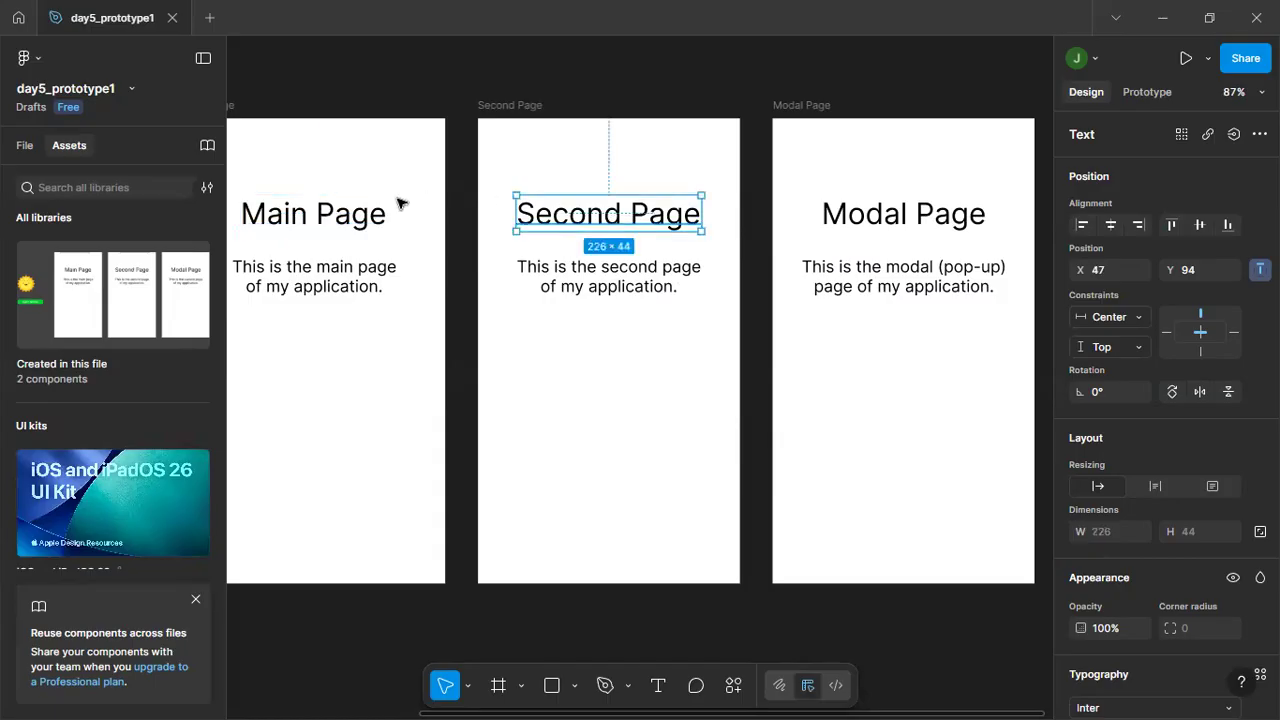
pyautogui.click(315, 213)
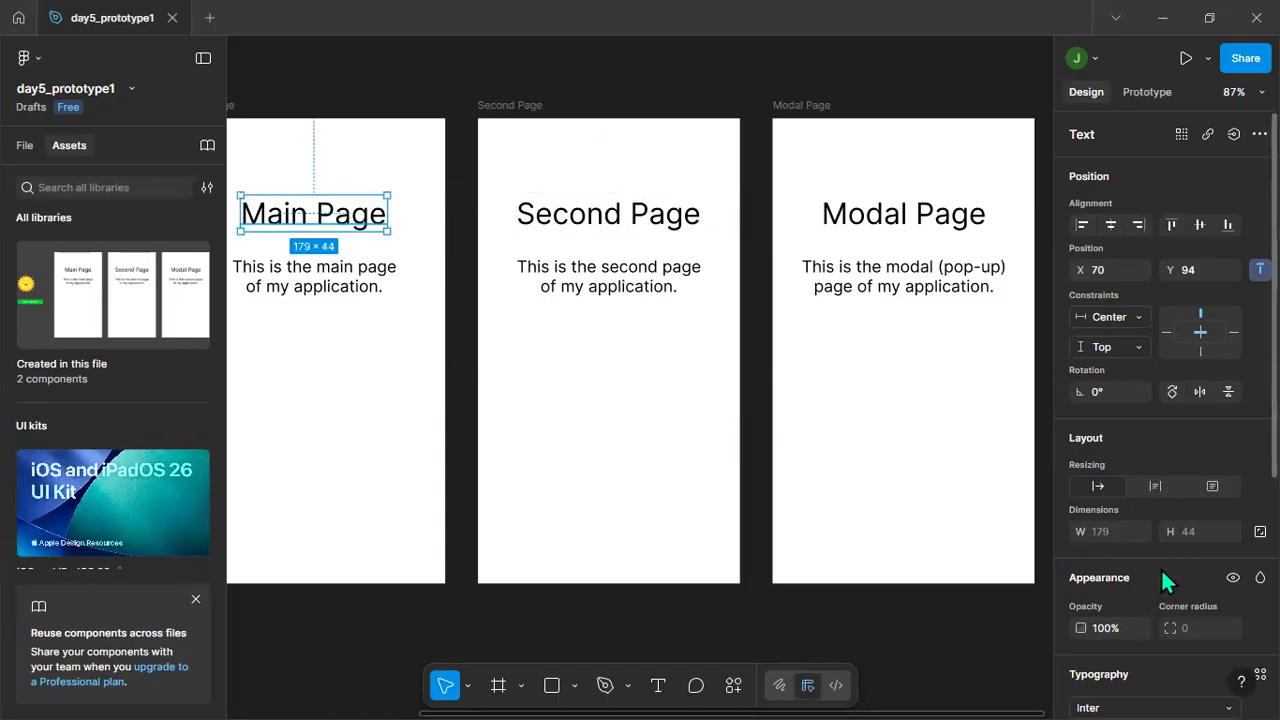
pyautogui.scroll(-3, 1163, 575)
pyautogui.click(1142, 426)
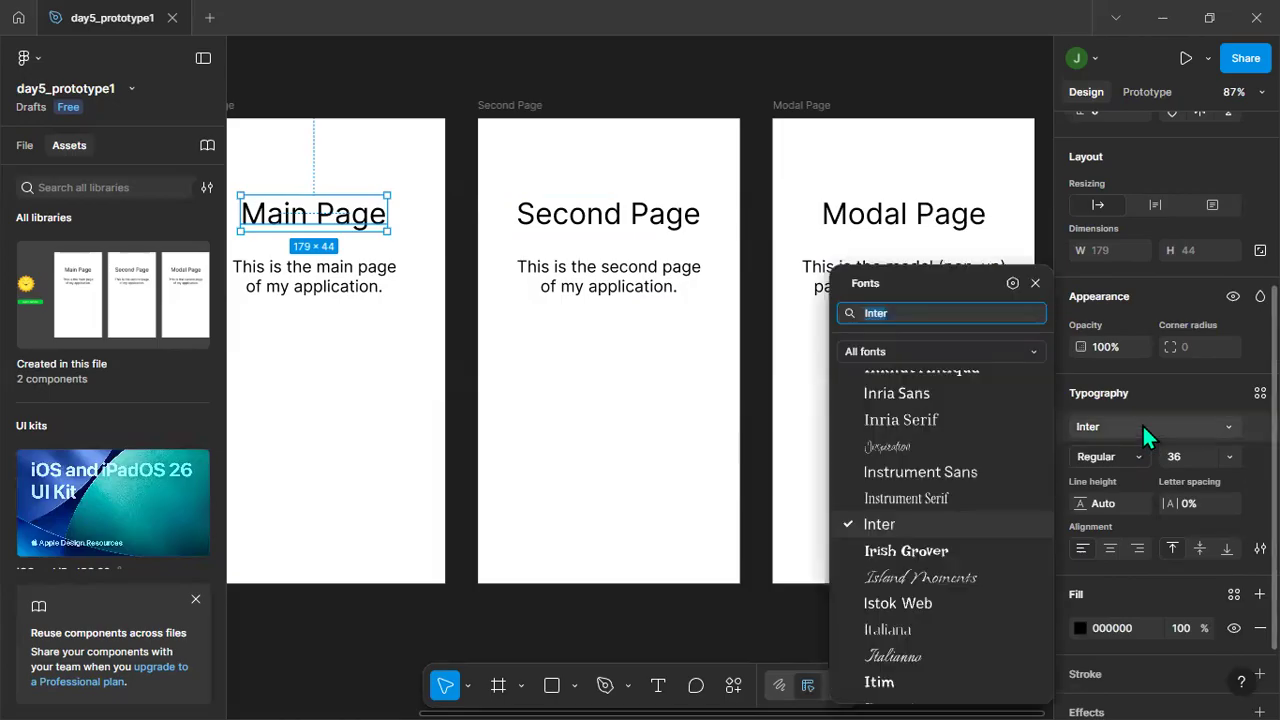
pyautogui.scroll(-10, 968, 480)
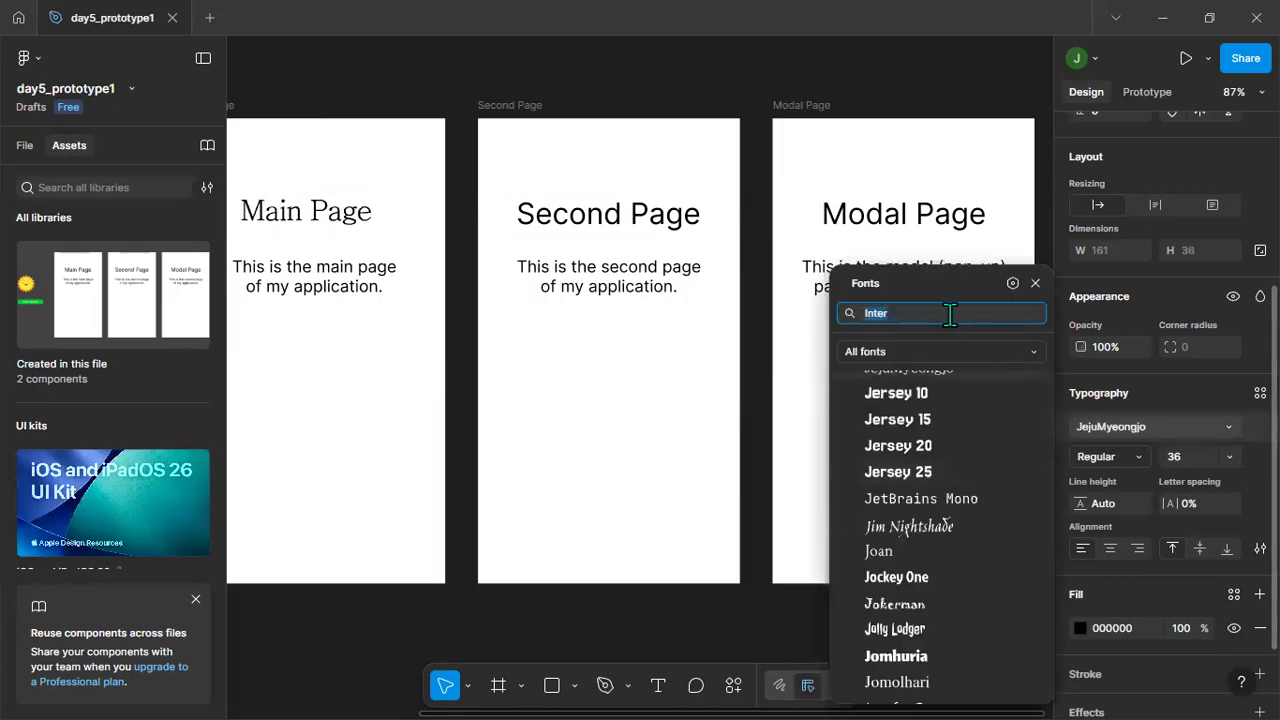
pyautogui.write('m')
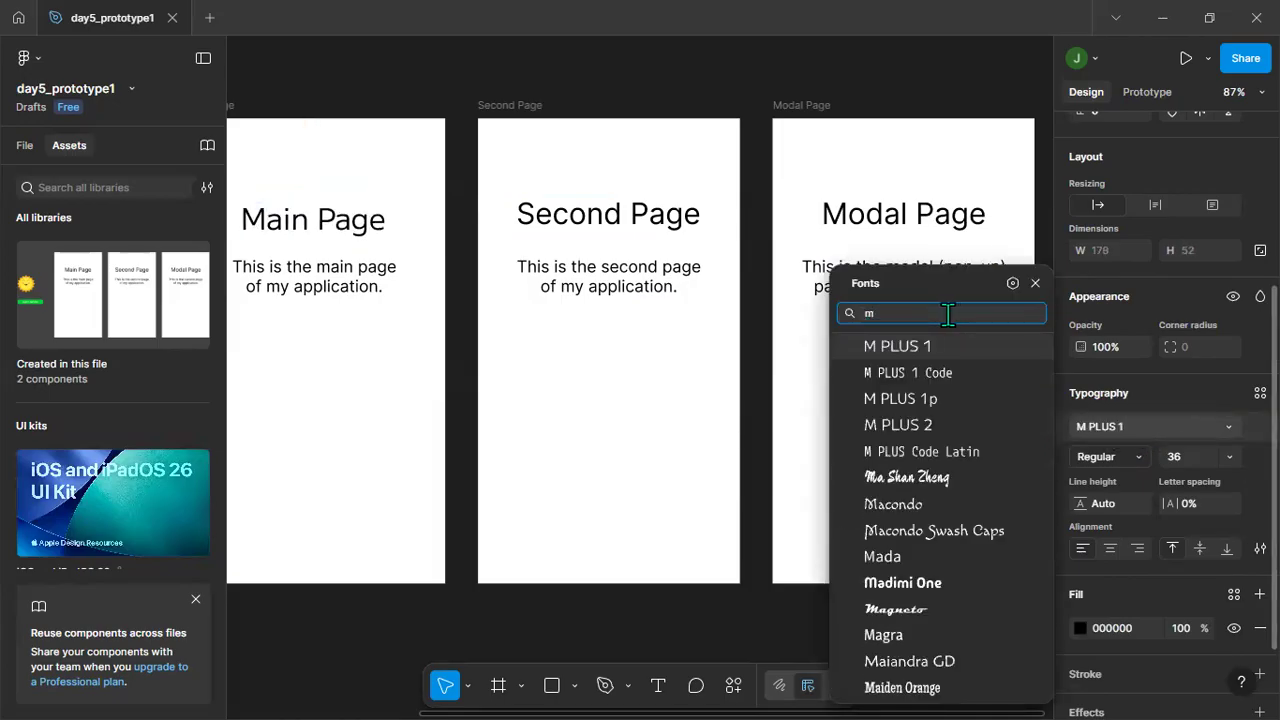
pyautogui.press('BackSpace')
pyautogui.write('w')
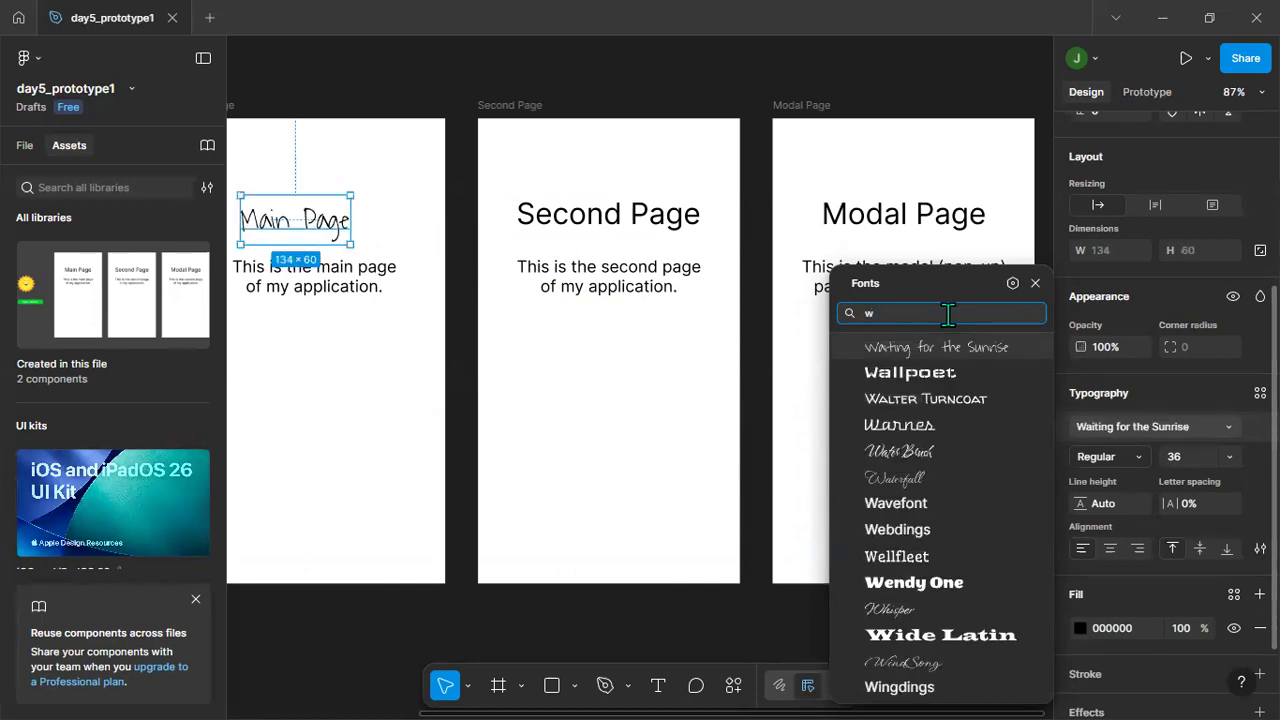
pyautogui.click(910, 557)
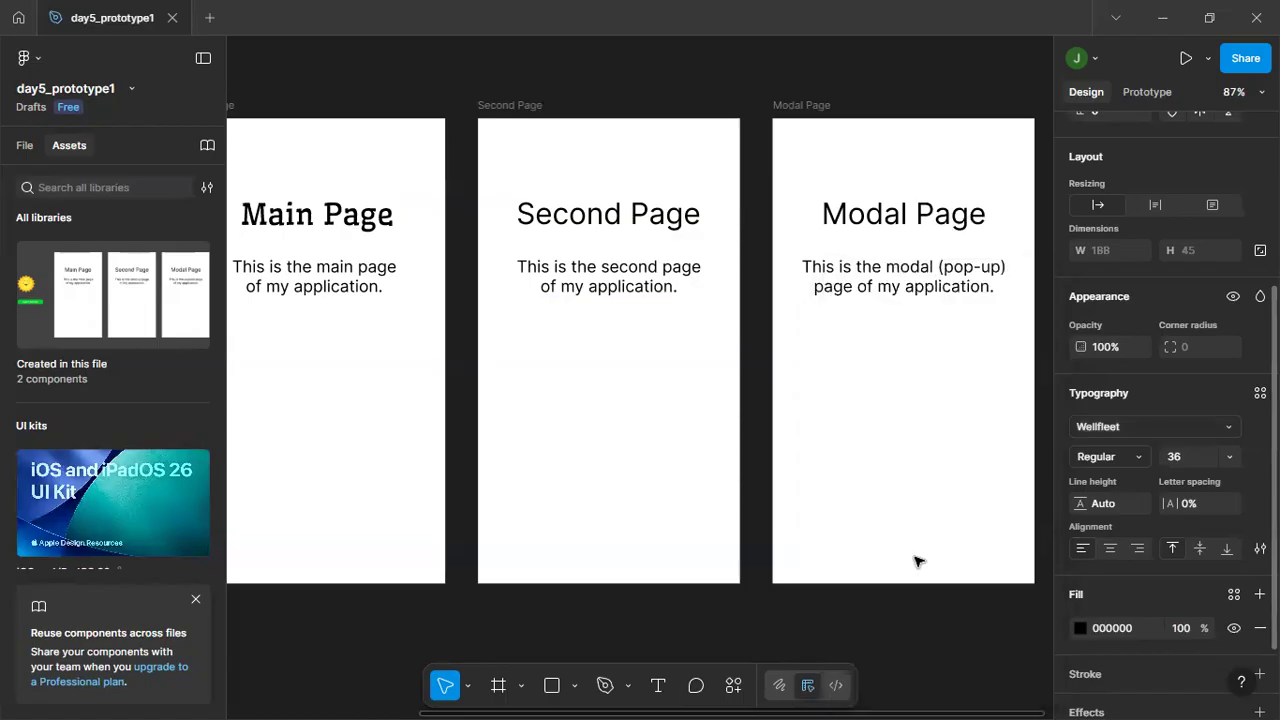
# Set the font of the "Second Page" heading in the Second Page frame to Wellfleet.
pyautogui.click(595, 216)
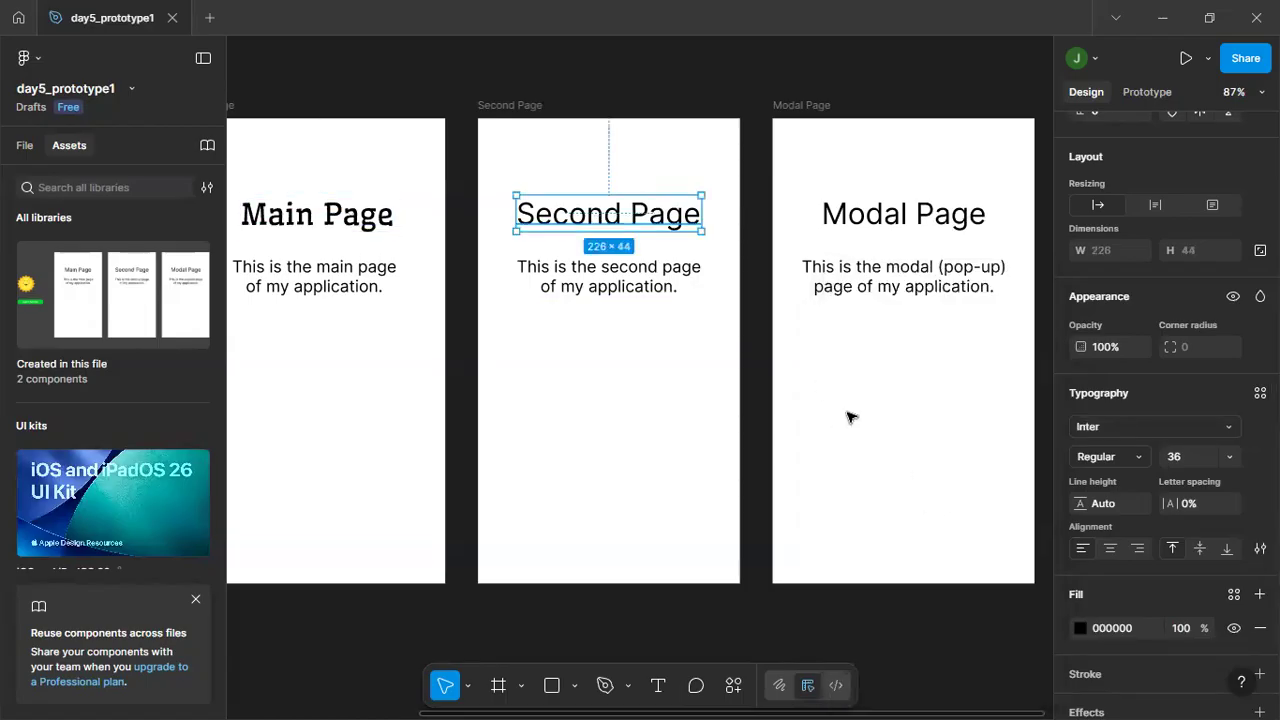
pyautogui.click(1127, 428)
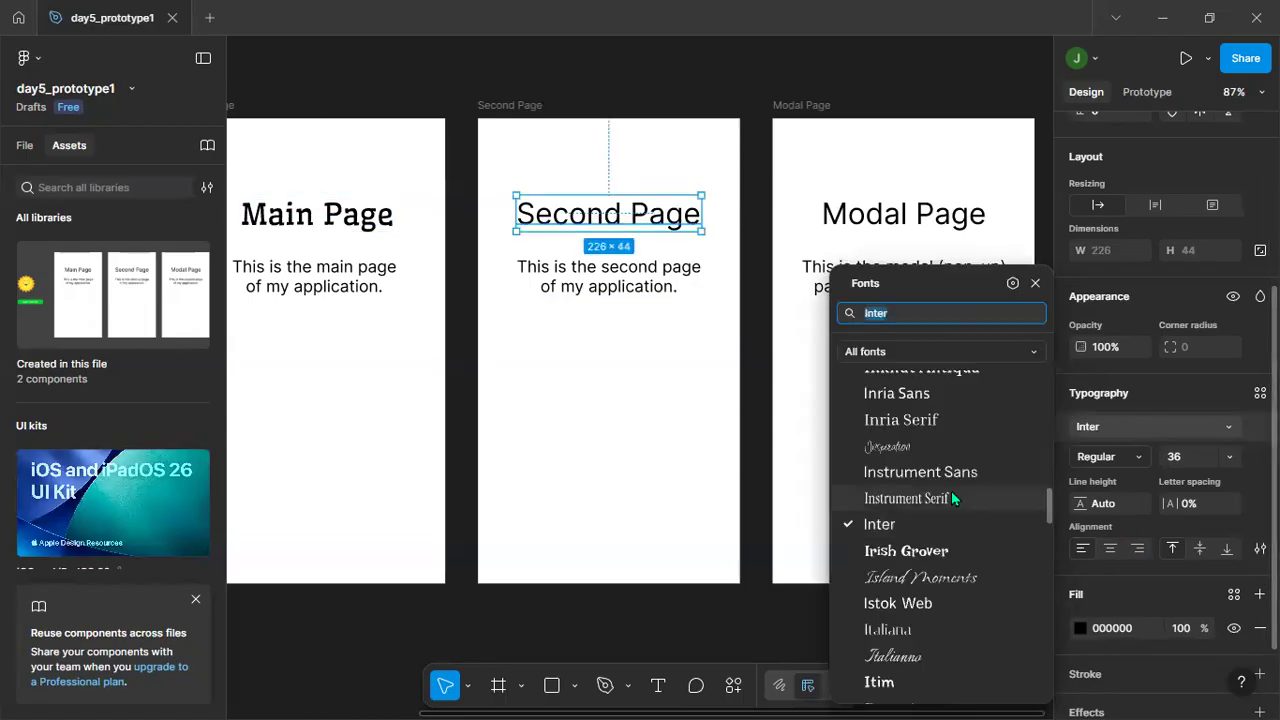
pyautogui.write('well')
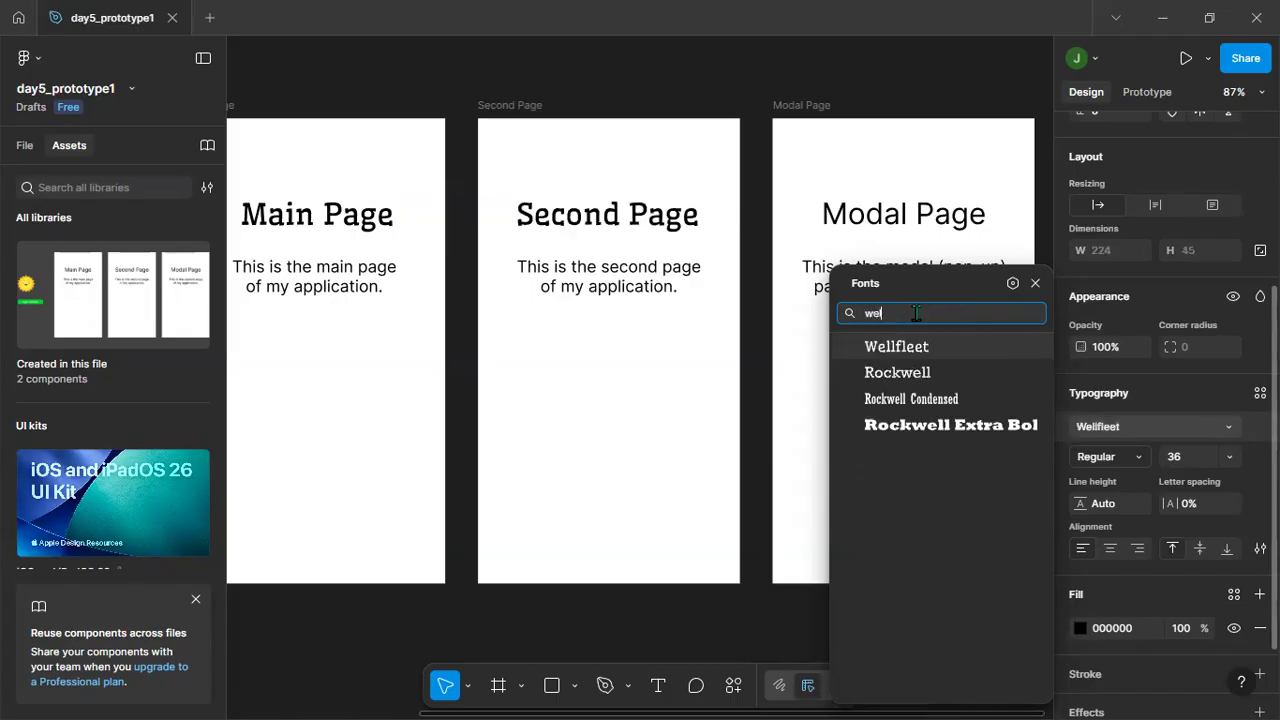
pyautogui.click(896, 346)
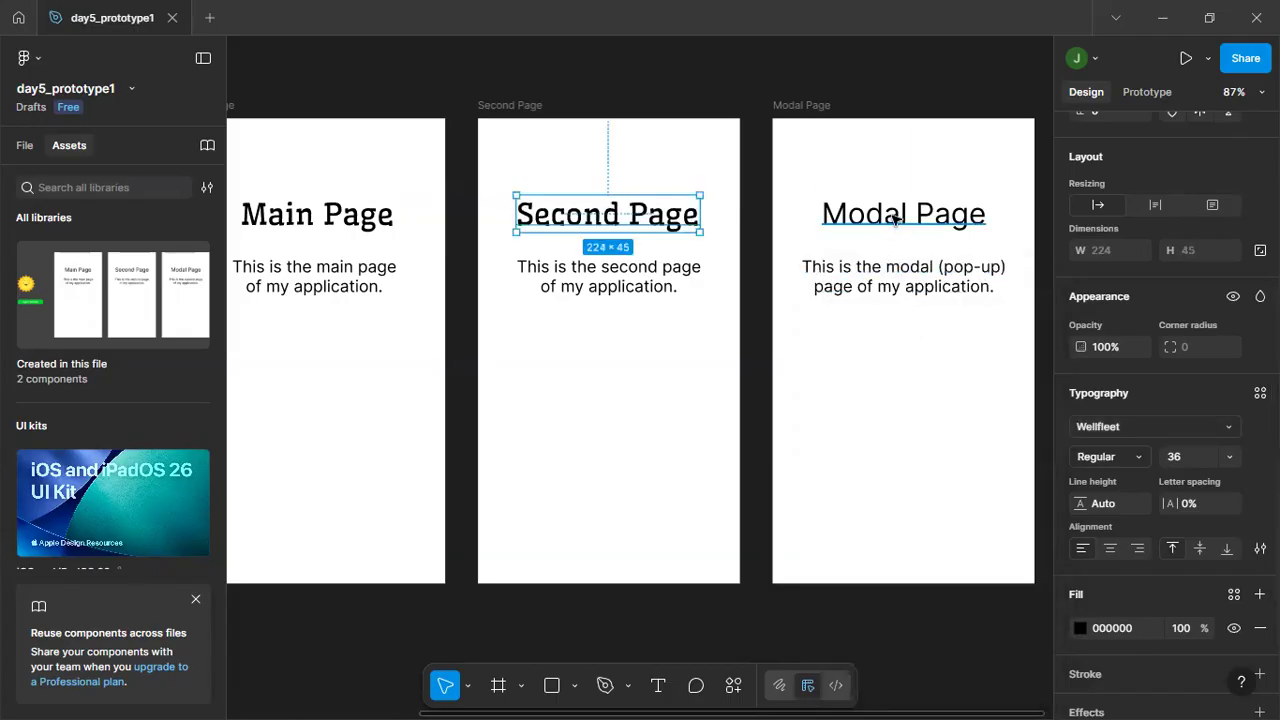
# Set the font of the "Modal Page" heading in the Modal Page frame to Wellfleet and deselect it.
pyautogui.click(894, 214)
pyautogui.click(1106, 427)
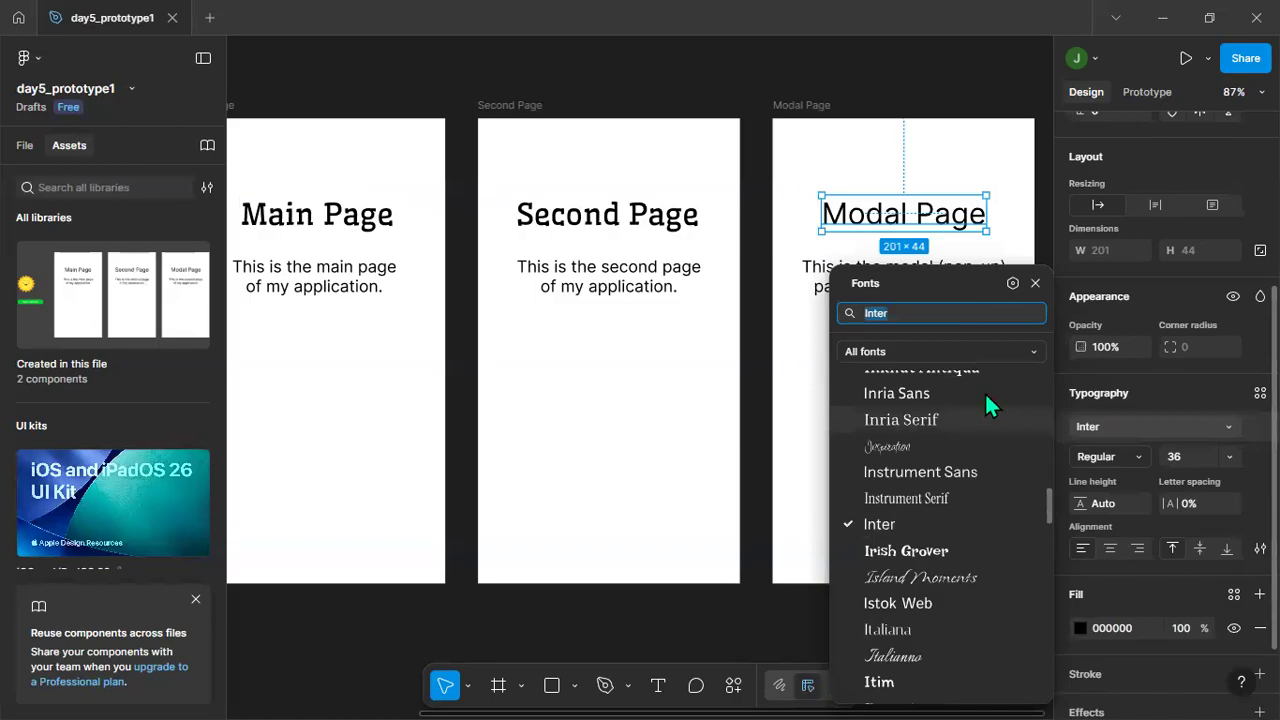
pyautogui.write('well')
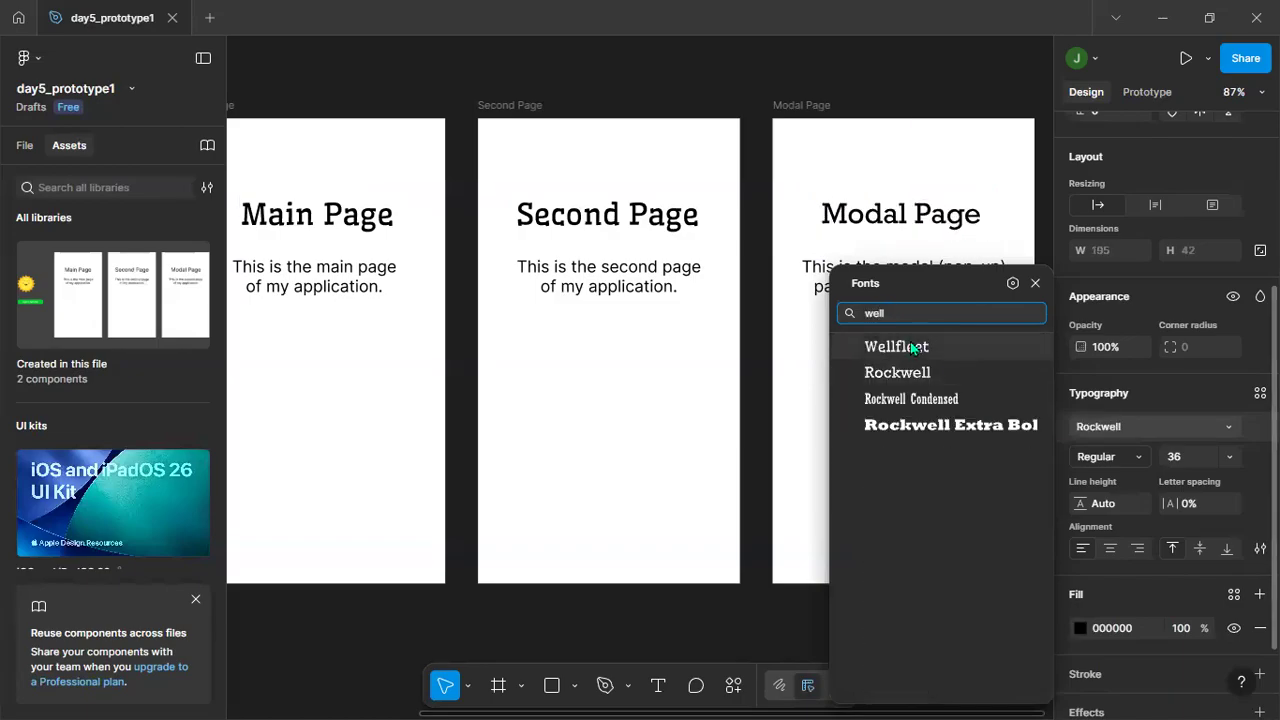
pyautogui.click(900, 346)
pyautogui.click(848, 377)
# Center the Main Page, Second Page and Modal Page headings horizontally in their frames and deselect them.
pyautogui.click(300, 214)
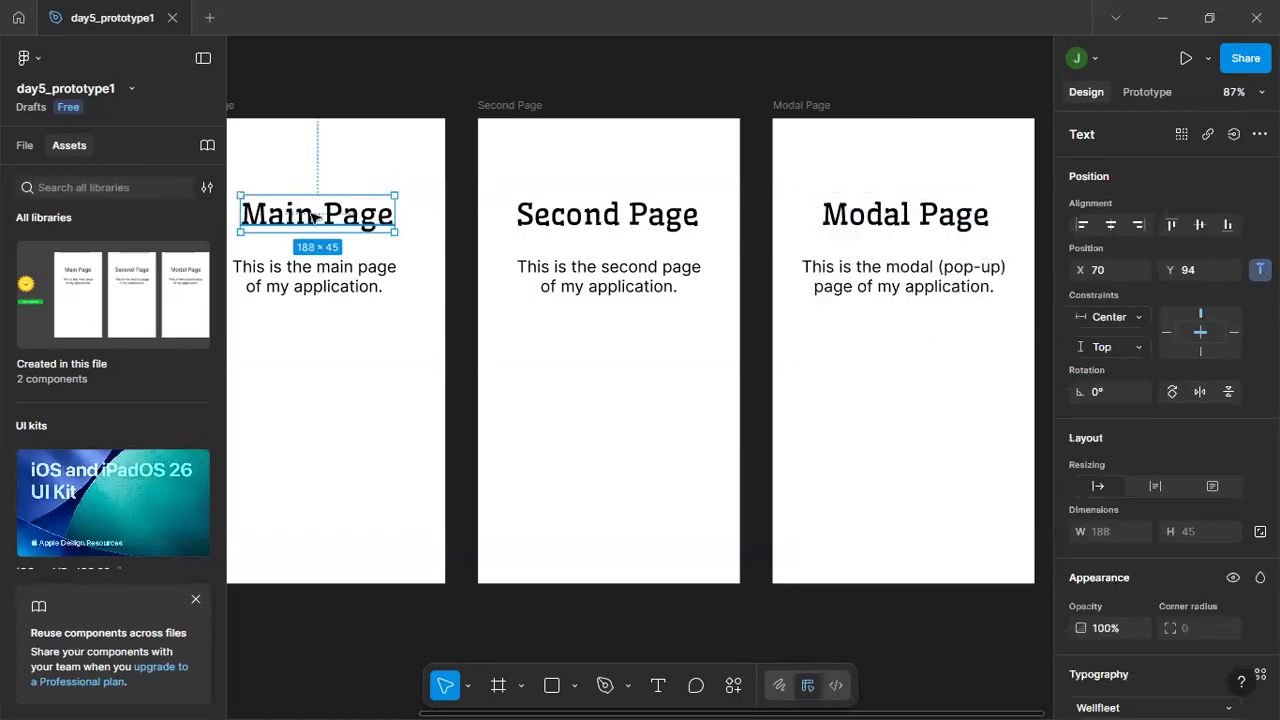
pyautogui.click(1108, 225)
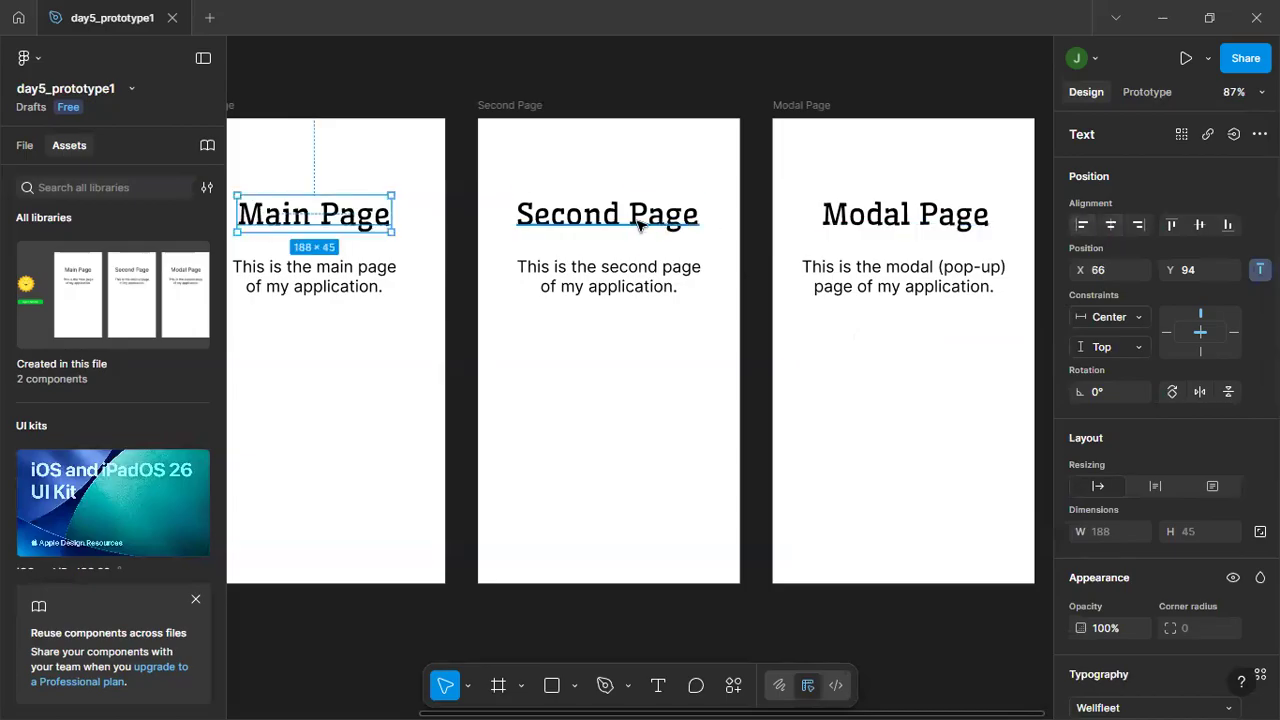
pyautogui.click(607, 214)
pyautogui.click(900, 214)
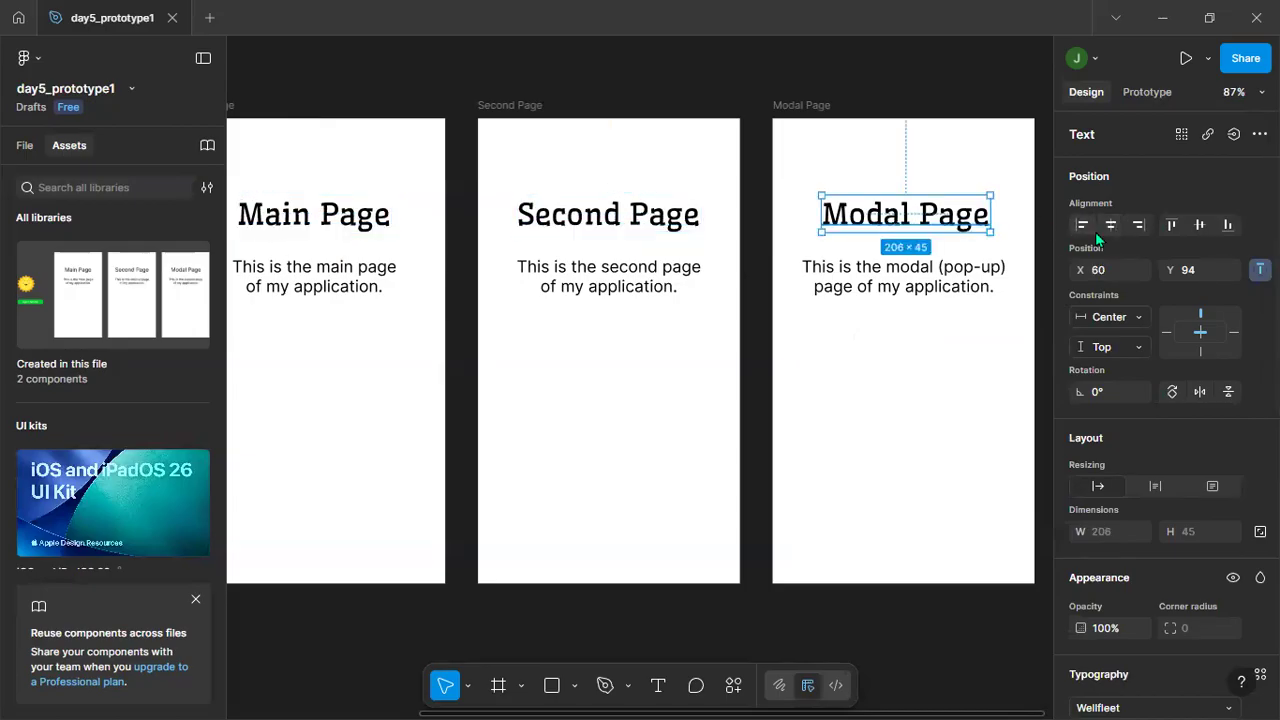
pyautogui.click(1108, 225)
pyautogui.click(946, 375)
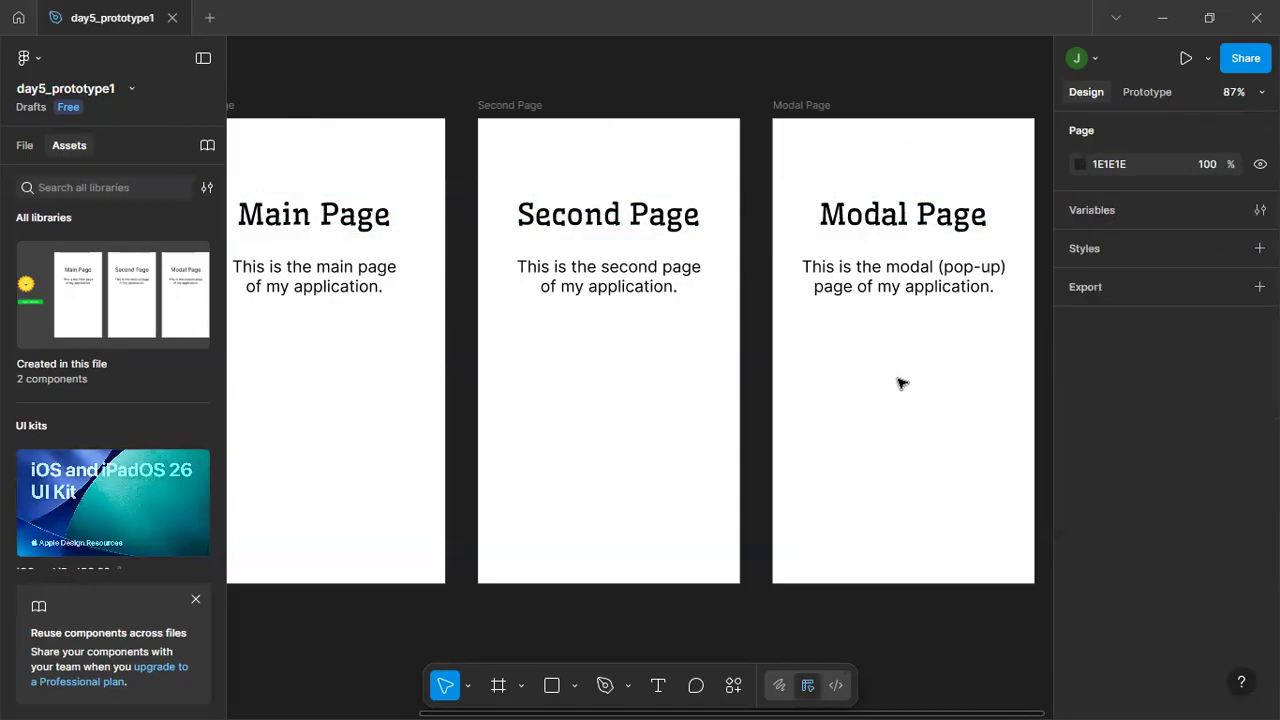
# Save a local copy of the design as day5_prototype1 in the figma folder, replacing the existing file.
pyautogui.click(32, 56)
pyautogui.moveTo(119, 130)
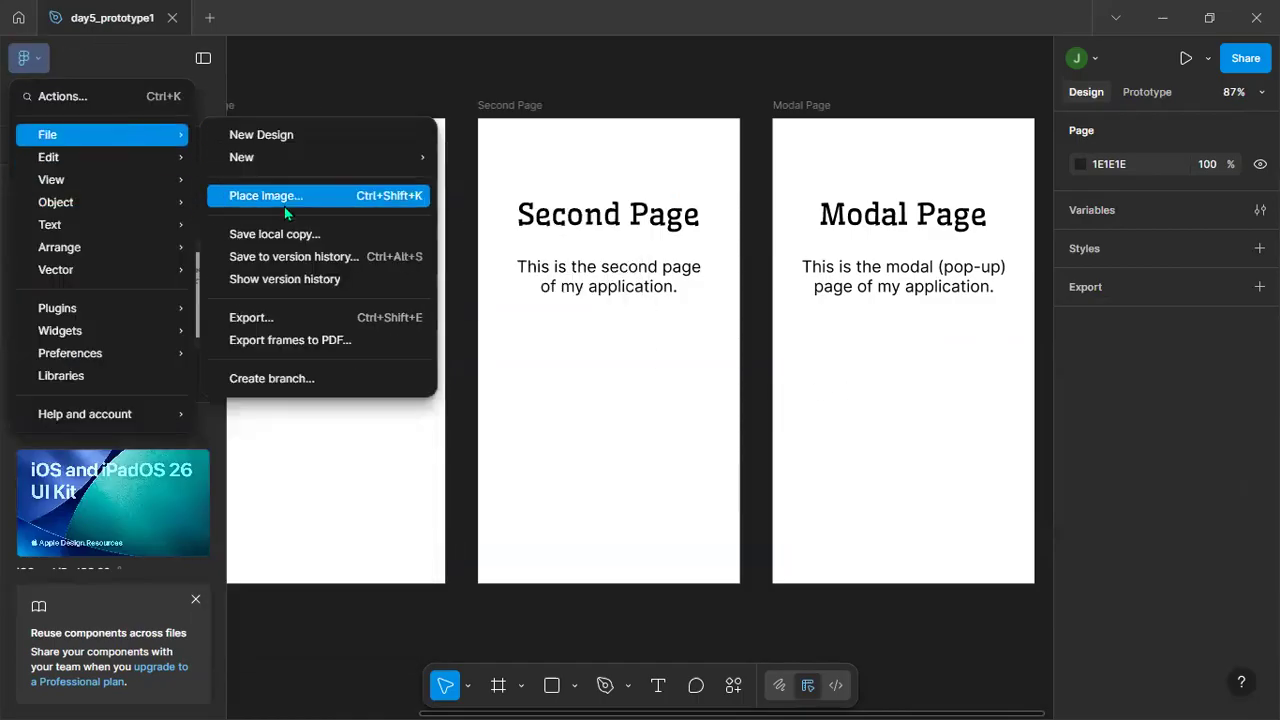
pyautogui.click(275, 238)
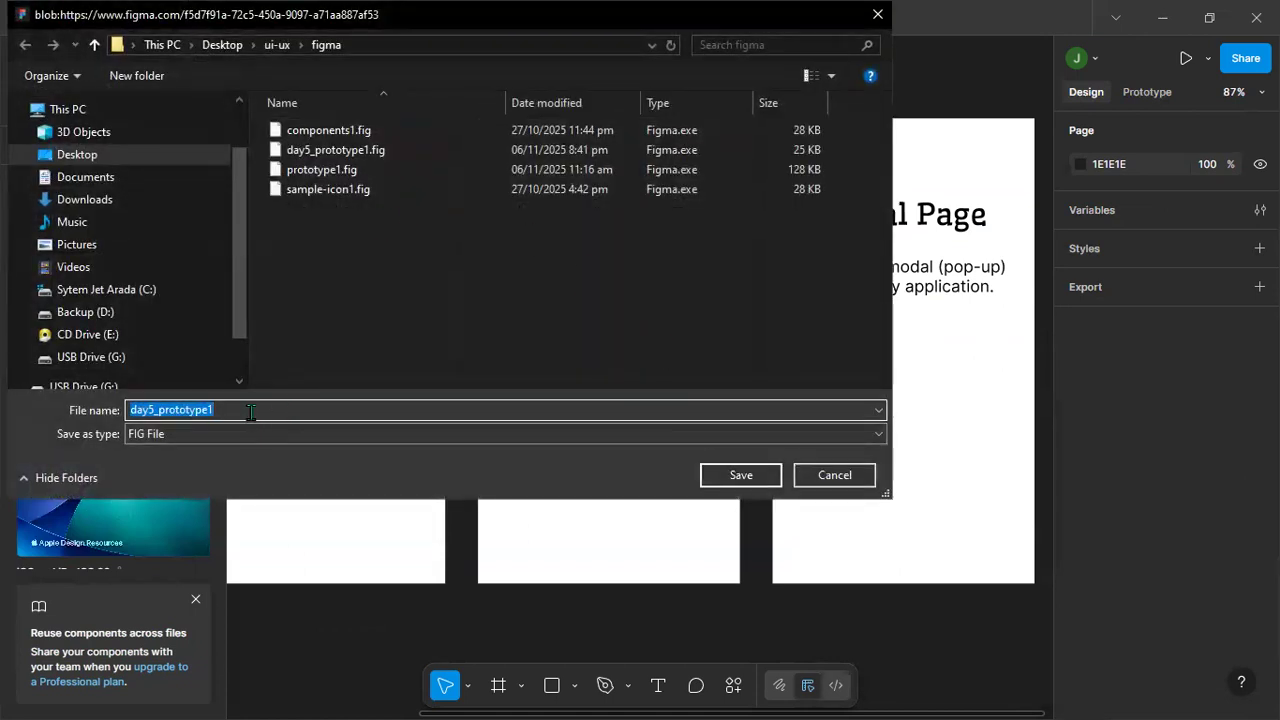
pyautogui.click(745, 476)
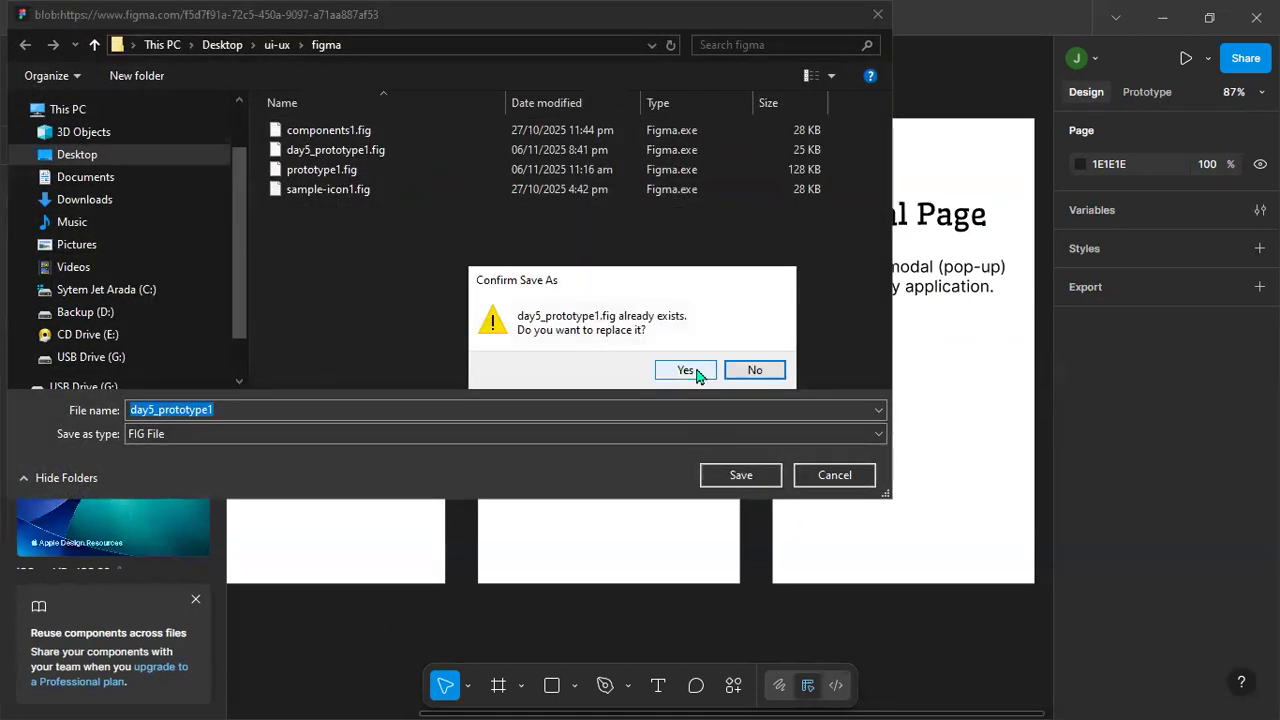
pyautogui.click(687, 371)
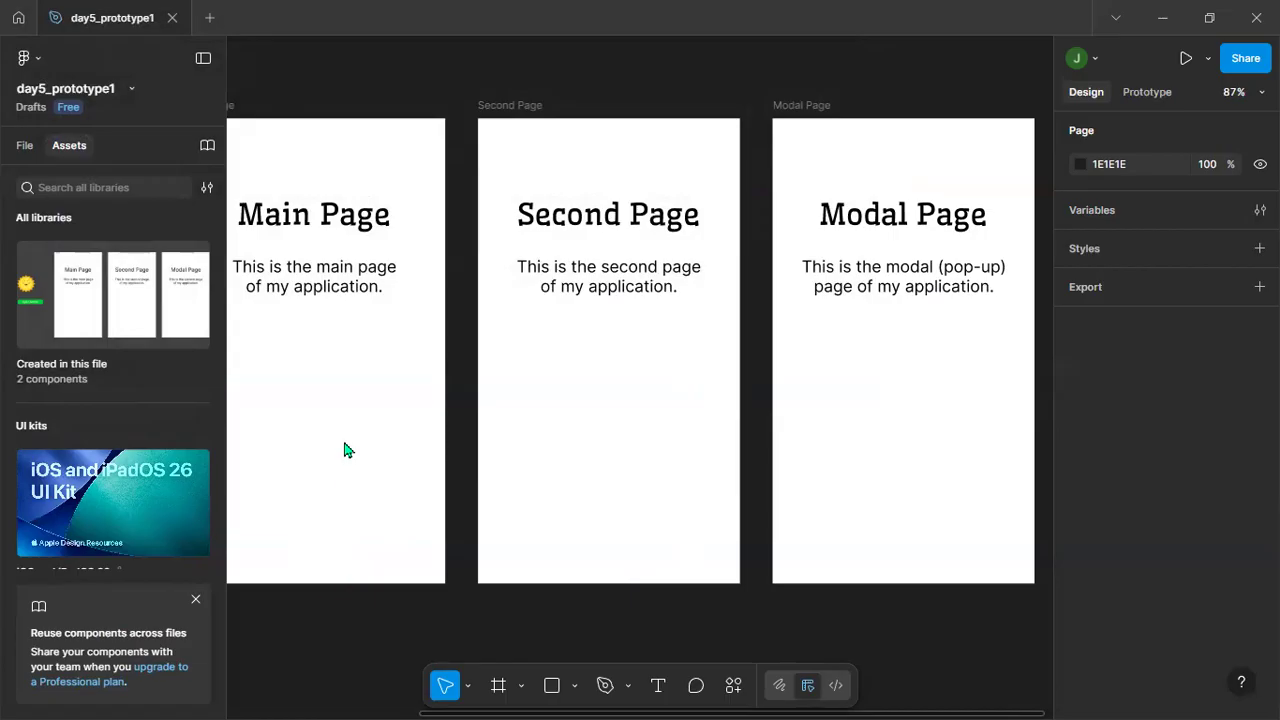
# Open the collection of components created in this file, with the main components and all three frames in view.
pyautogui.moveTo(329, 451); pyautogui.dragTo(394, 453)
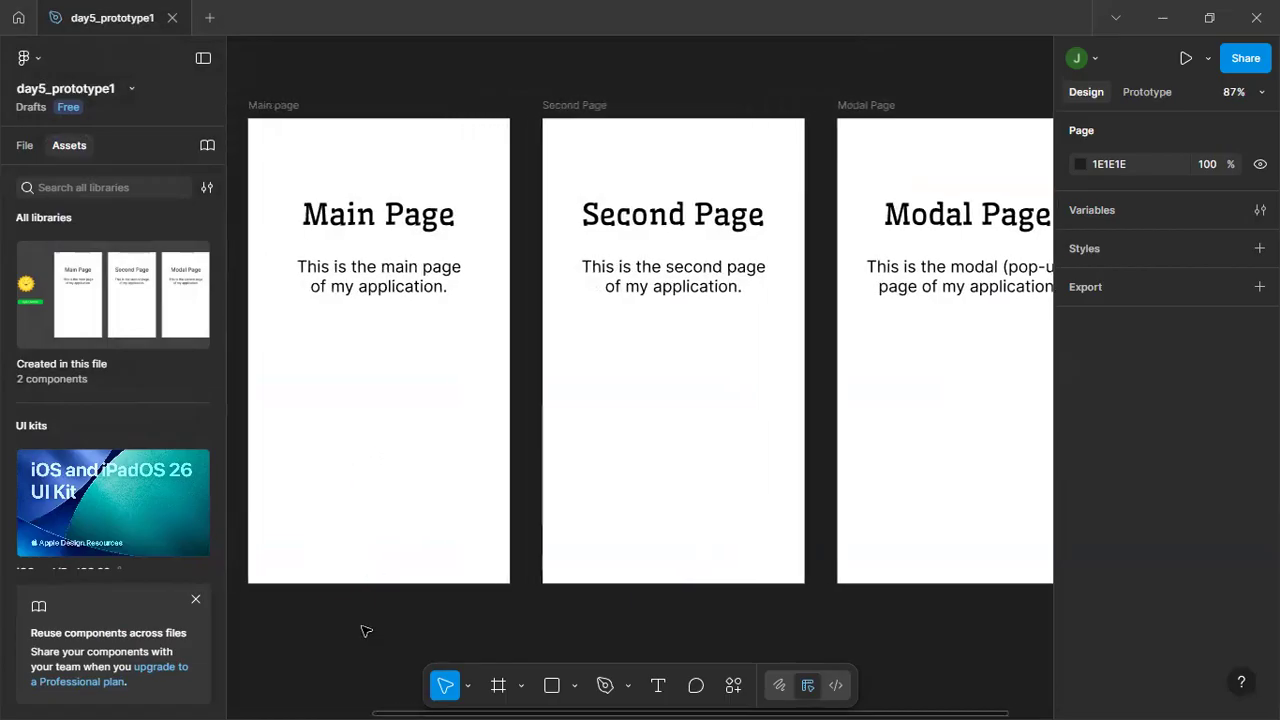
pyautogui.scroll(-3, 366, 632)
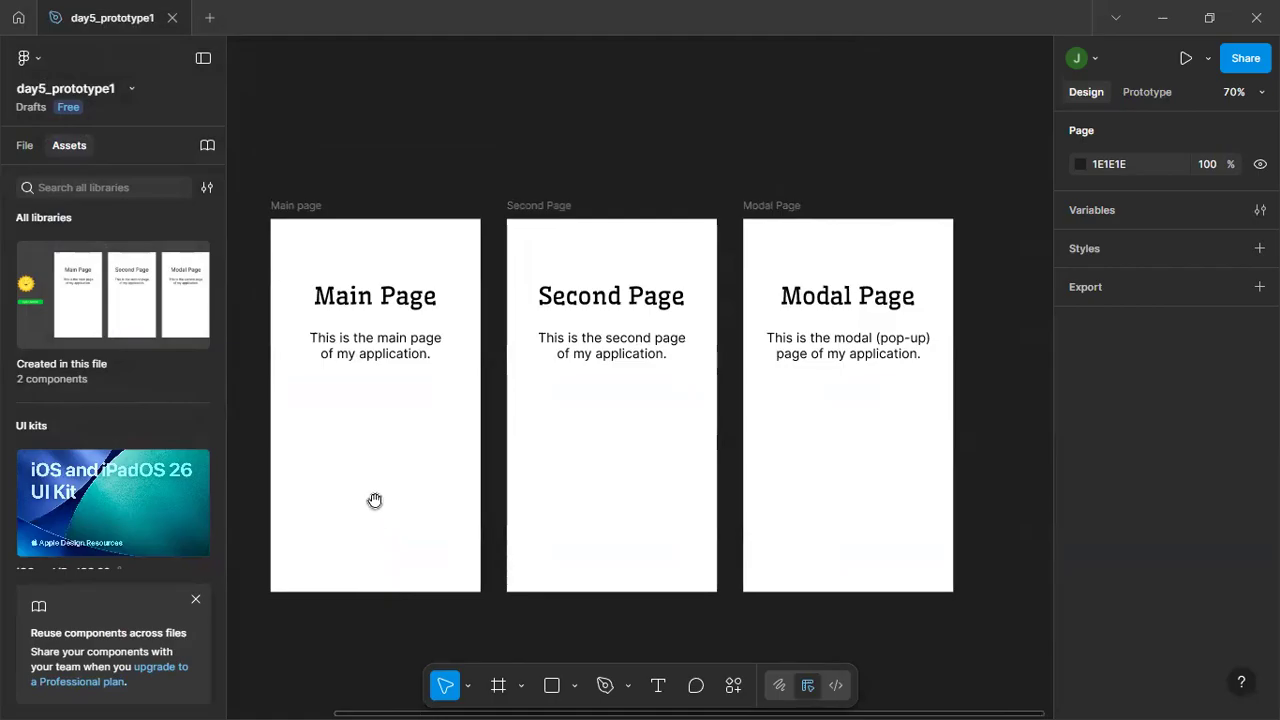
pyautogui.moveTo(391, 497); pyautogui.dragTo(487, 453)
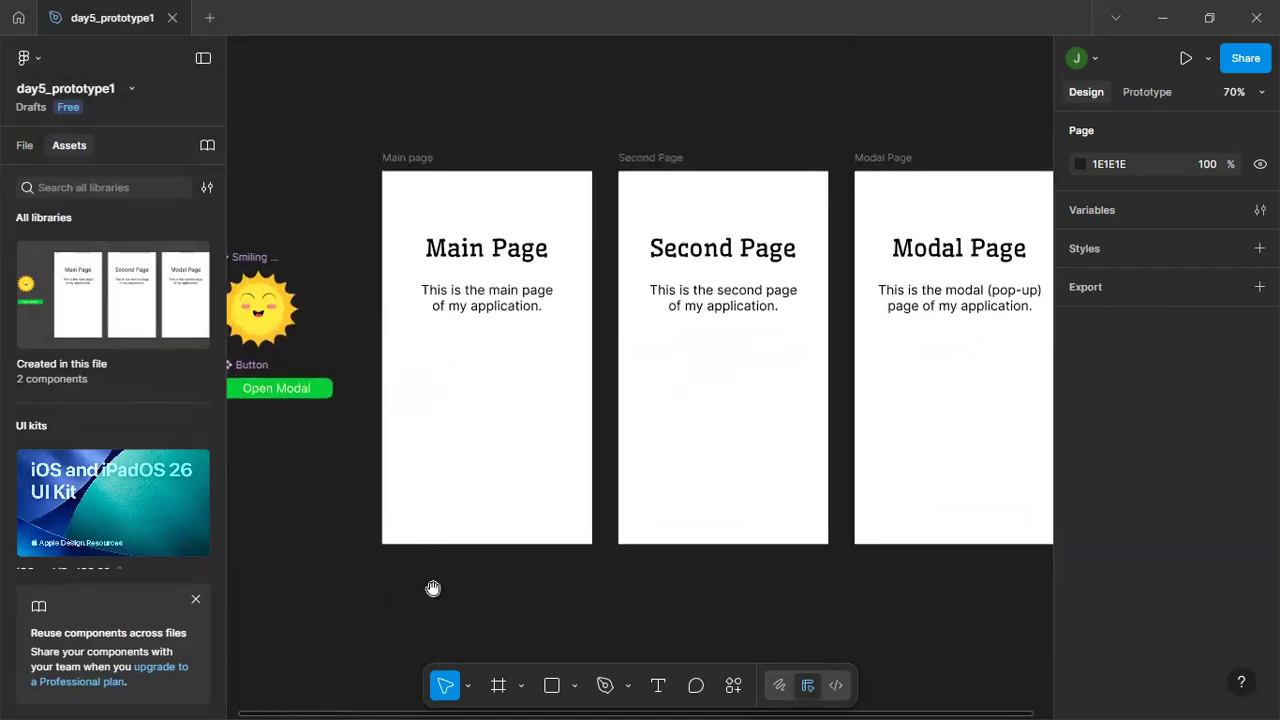
pyautogui.scroll(-1, 434, 589)
pyautogui.scroll(-2, 436, 593)
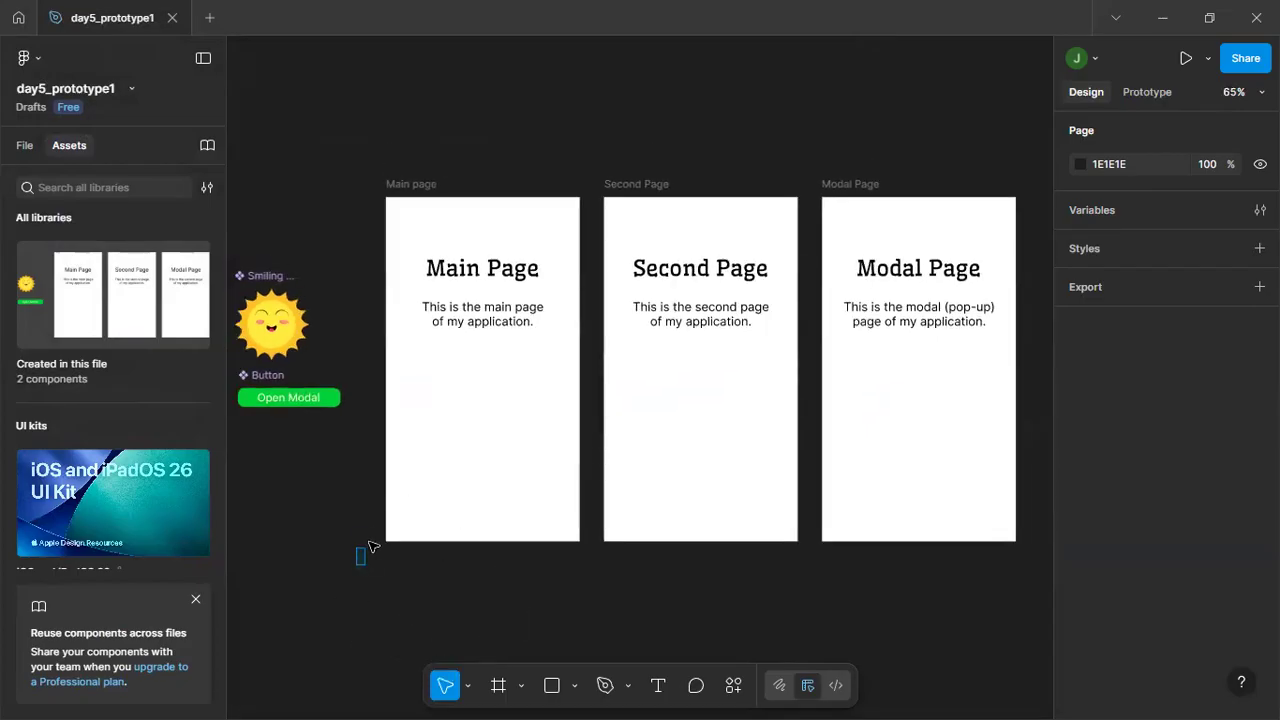
pyautogui.scroll(-1, 310, 556)
pyautogui.hscroll(-1, 312, 555)
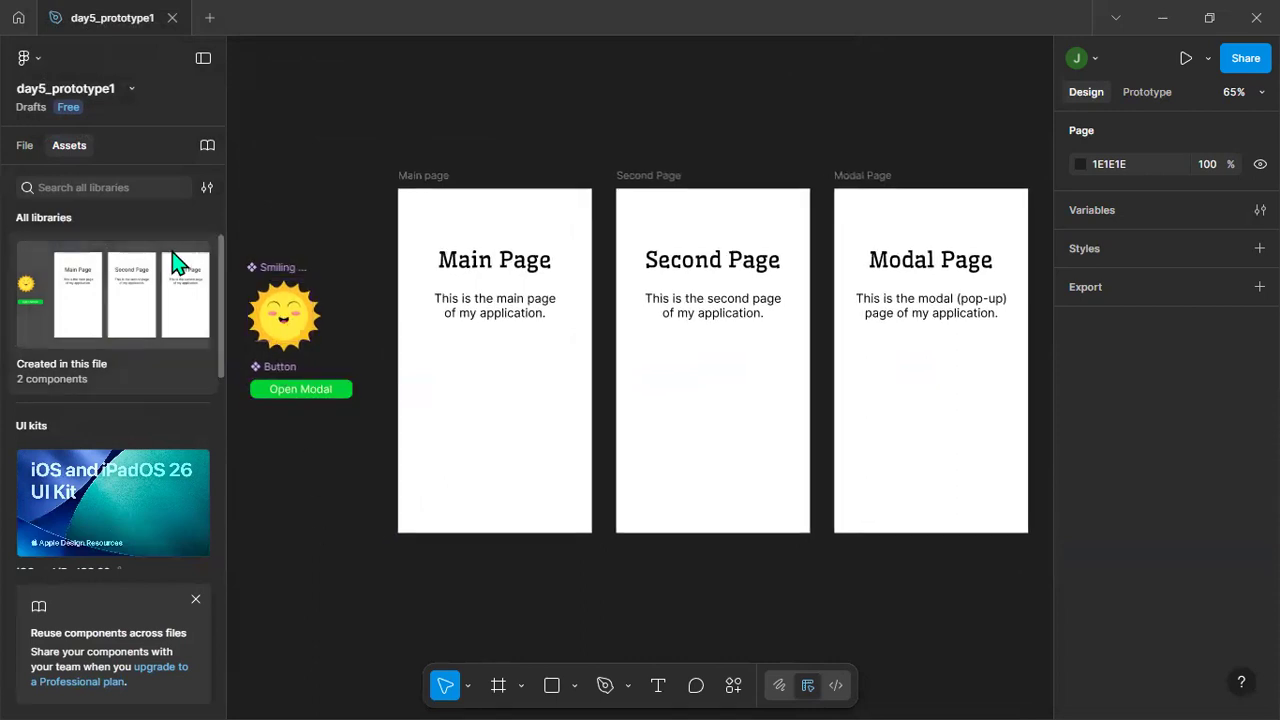
pyautogui.click(93, 325)
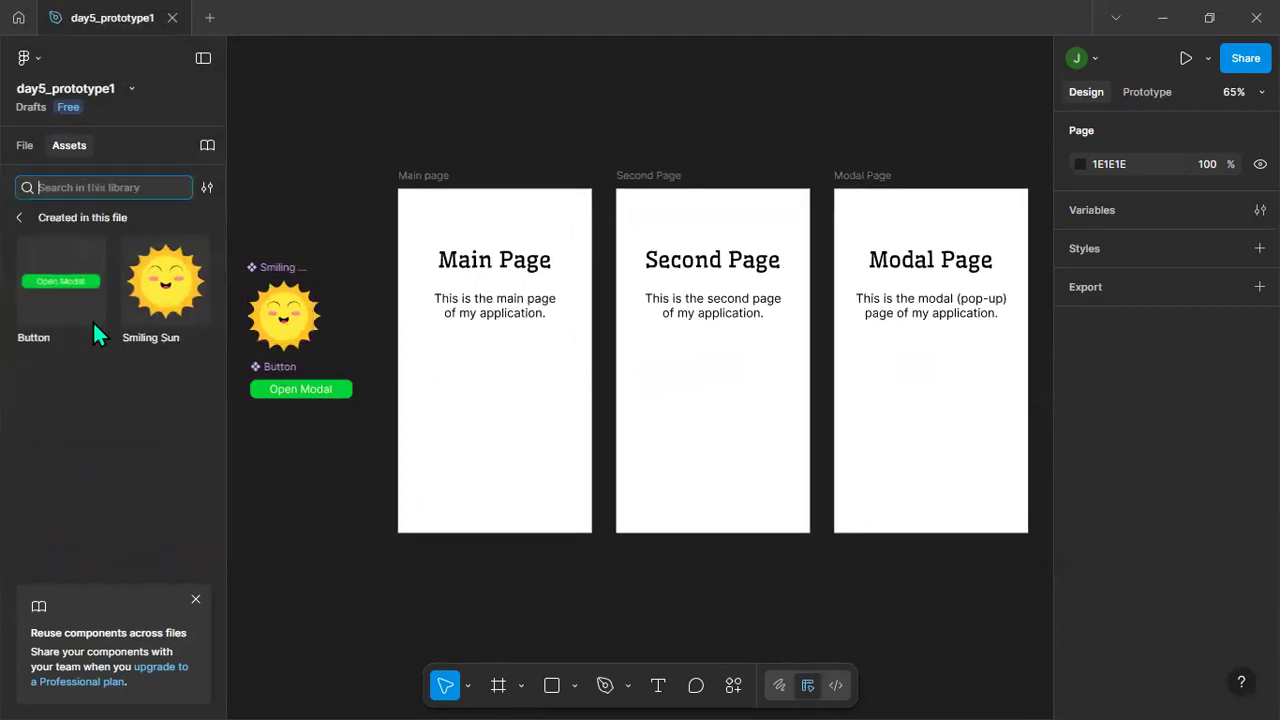
pyautogui.click(26, 145)
pyautogui.click(60, 145)
pyautogui.click(18, 217)
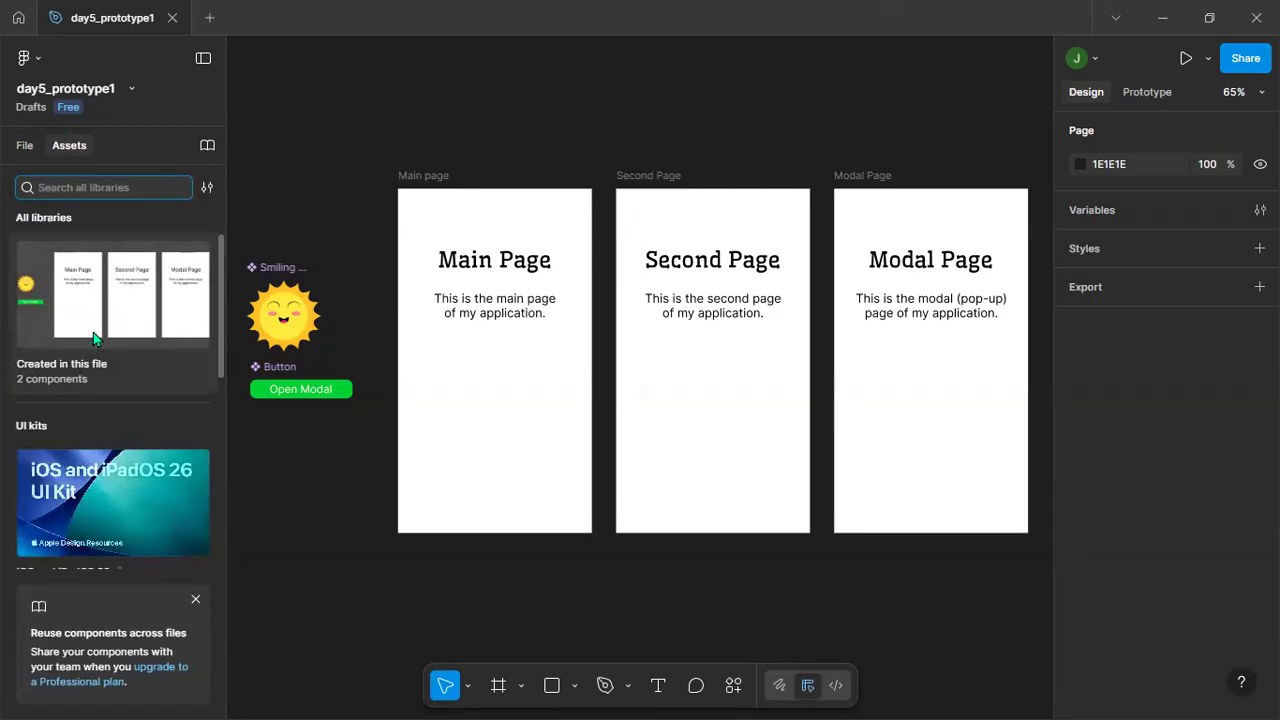
pyautogui.click(79, 292)
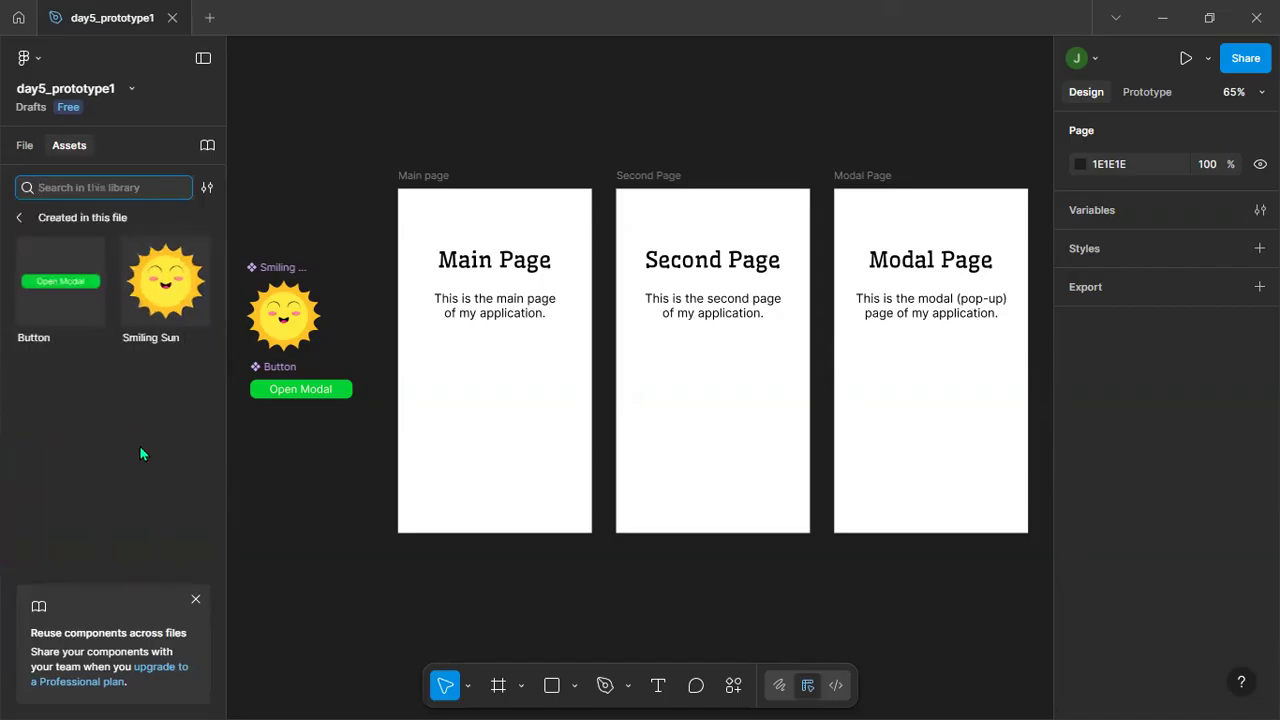
# Place a Smiling Sun instance below the description in the Main page (about X 97, Y 287), Second Page and Modal Page (about X 107, Y 302) frames.
pyautogui.click(159, 277)
pyautogui.moveTo(159, 282); pyautogui.dragTo(489, 393)
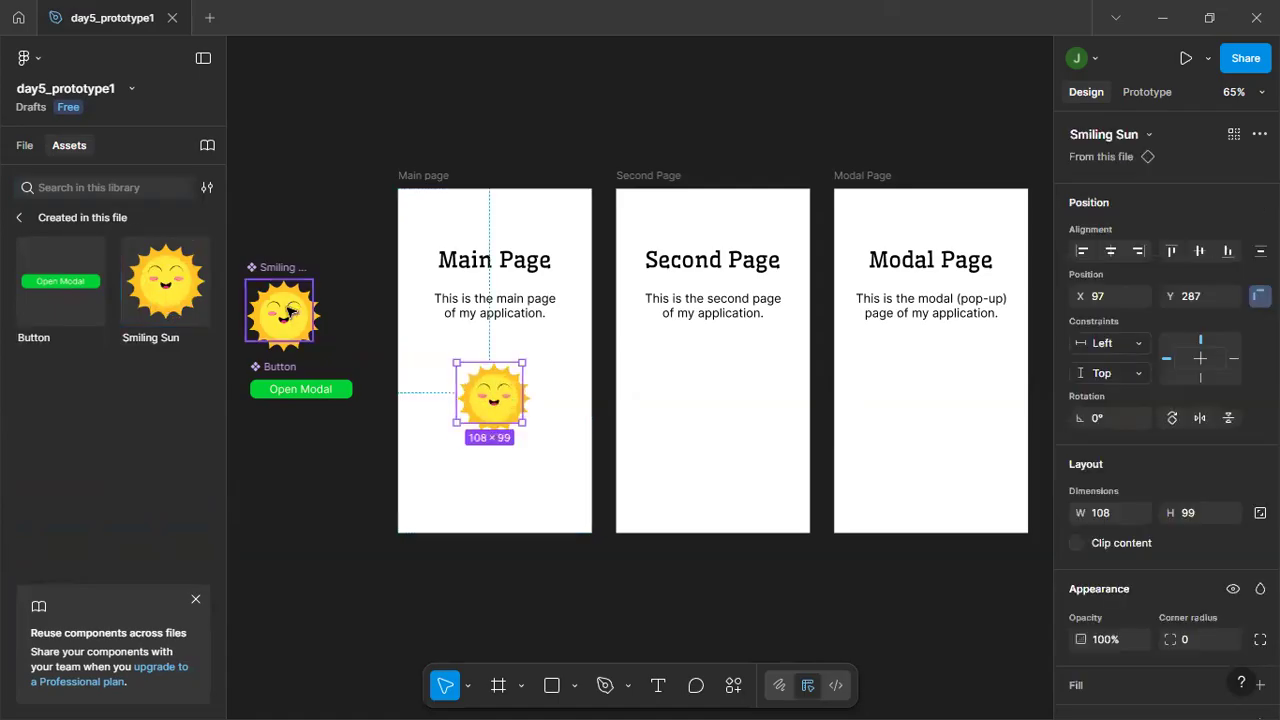
pyautogui.moveTo(165, 282); pyautogui.dragTo(706, 400)
pyautogui.moveTo(184, 286); pyautogui.dragTo(948, 412)
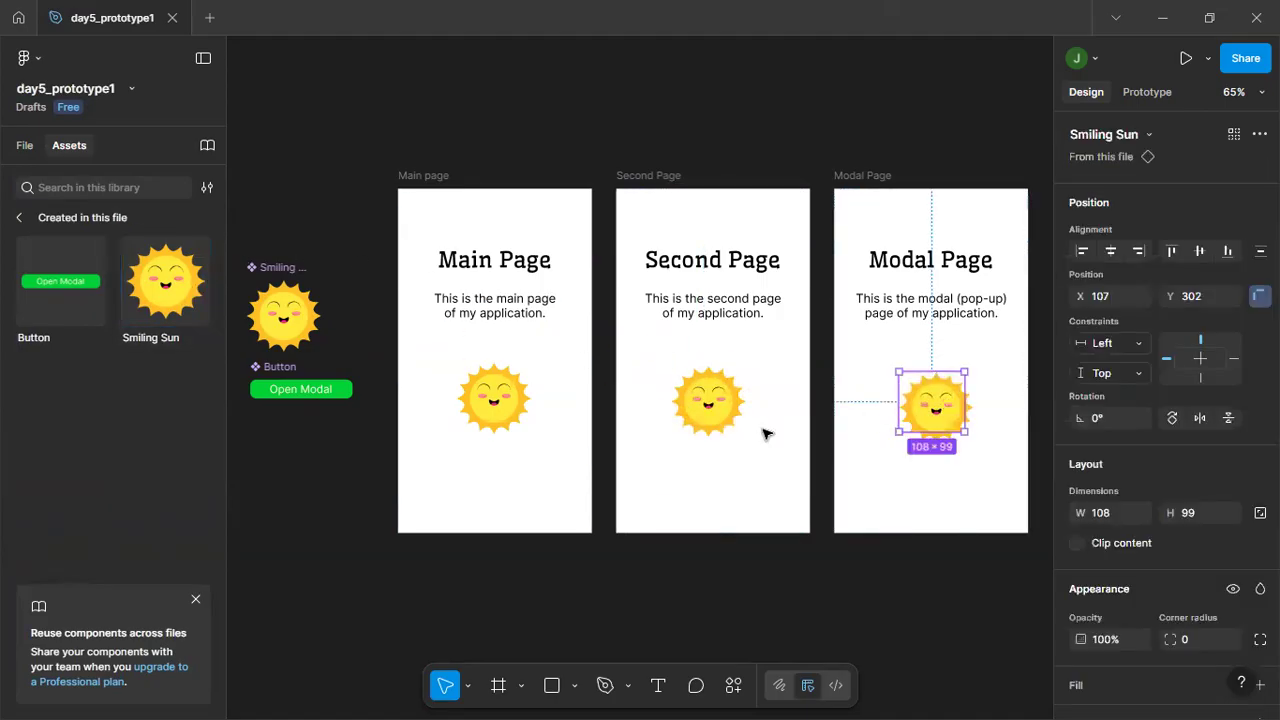
pyautogui.click(408, 557)
# Center the Smiling Sun instances horizontally in the Main page, Second Page and Modal Page frames.
pyautogui.click(488, 392)
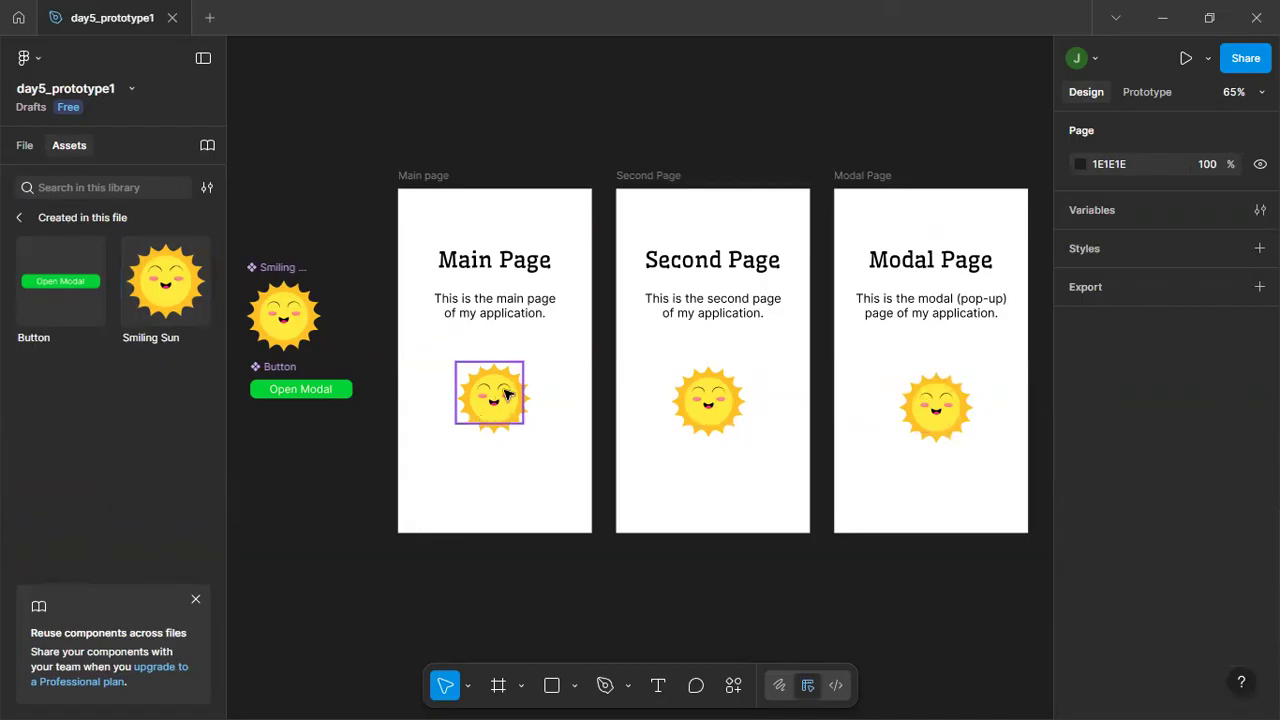
pyautogui.click(512, 612)
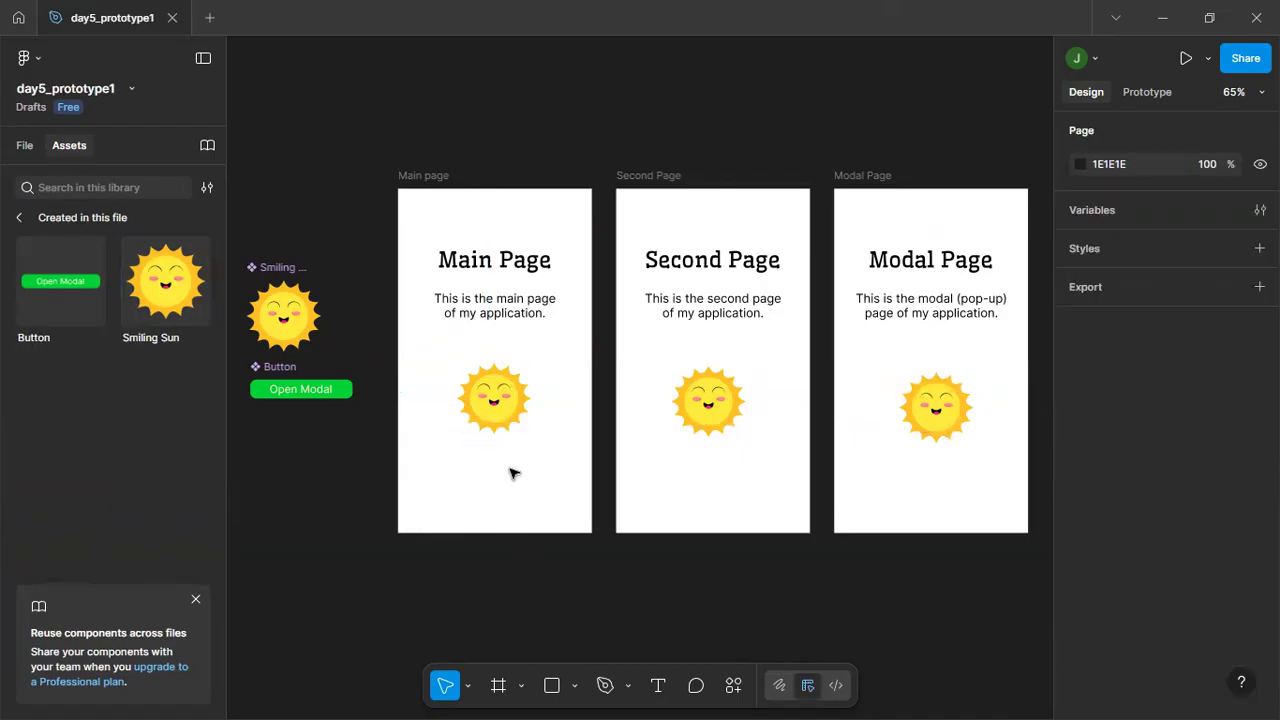
pyautogui.click(504, 405)
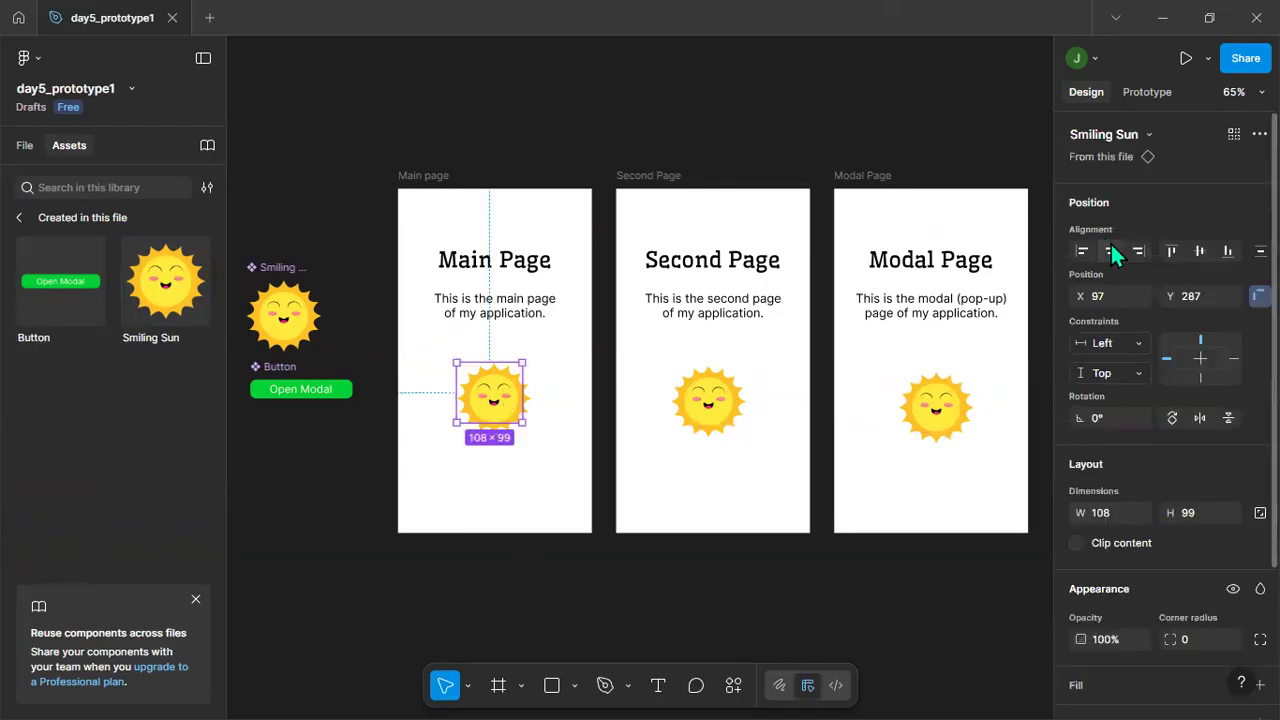
pyautogui.click(1109, 247)
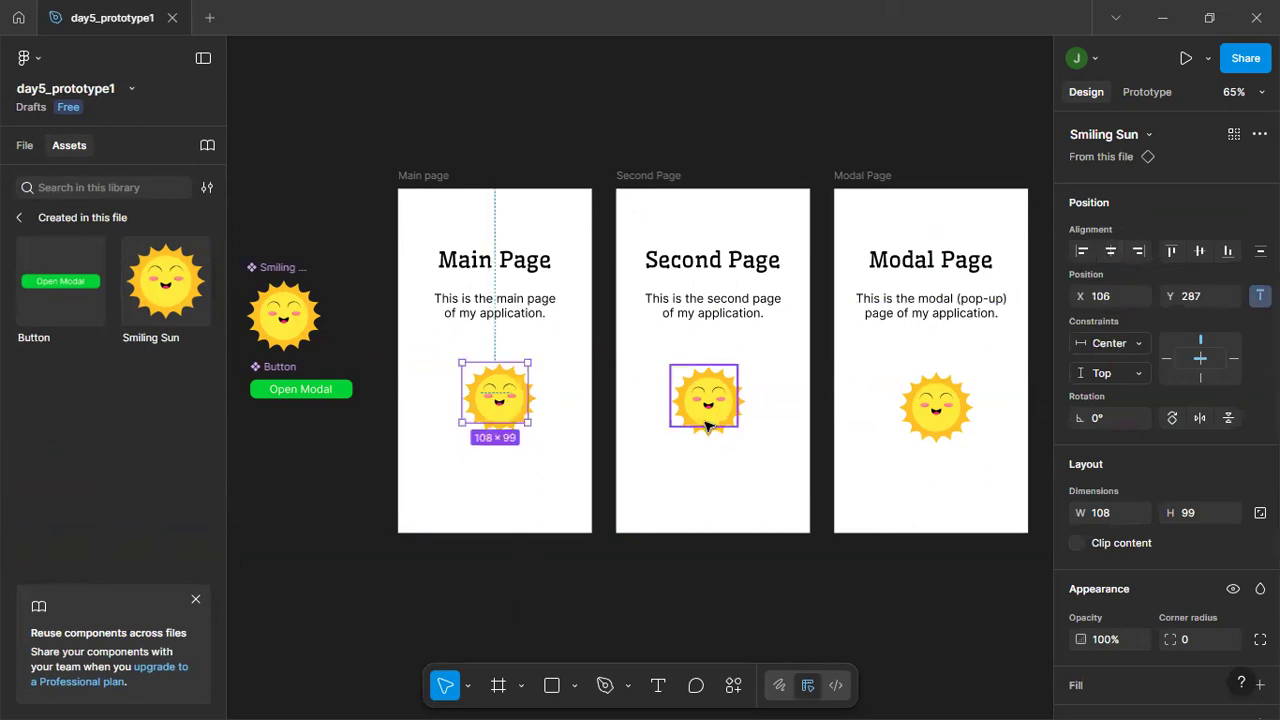
pyautogui.click(708, 396)
pyautogui.click(1110, 251)
pyautogui.click(935, 403)
pyautogui.click(1110, 252)
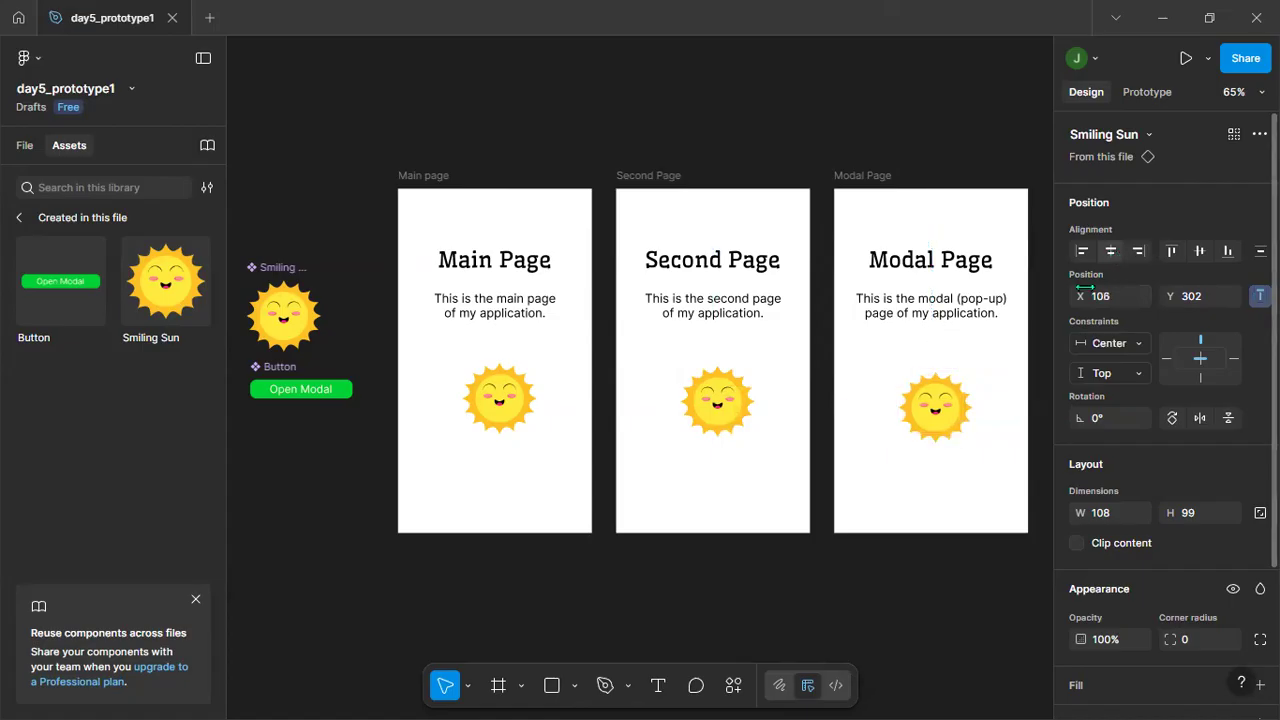
pyautogui.click(726, 608)
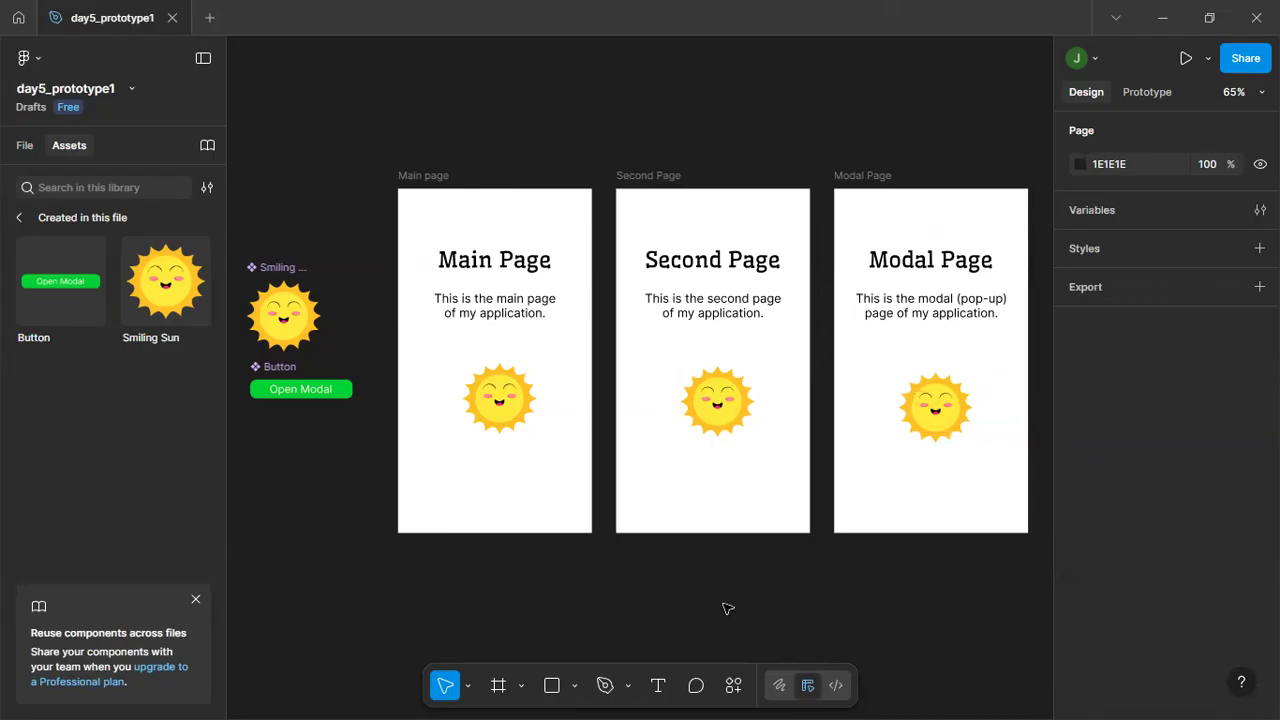
# Set the Y position of the Main page's Smiling Sun to 290.
pyautogui.click(500, 408)
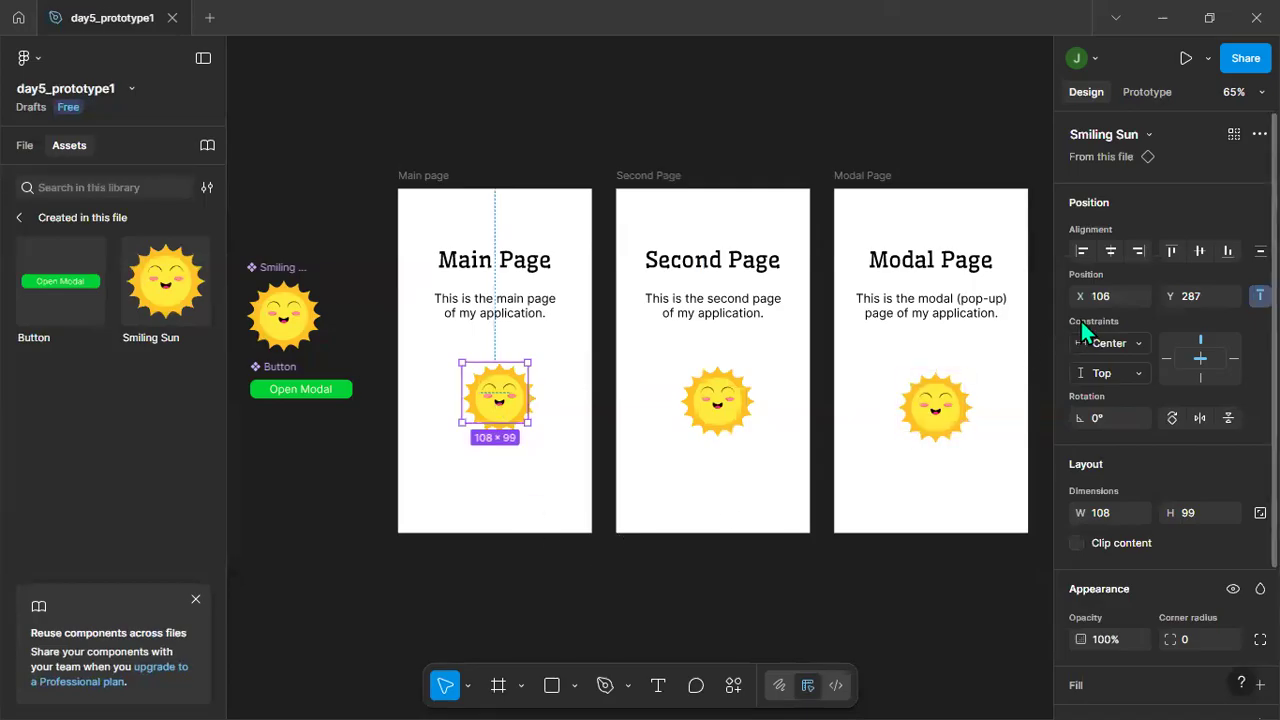
pyautogui.click(1212, 293)
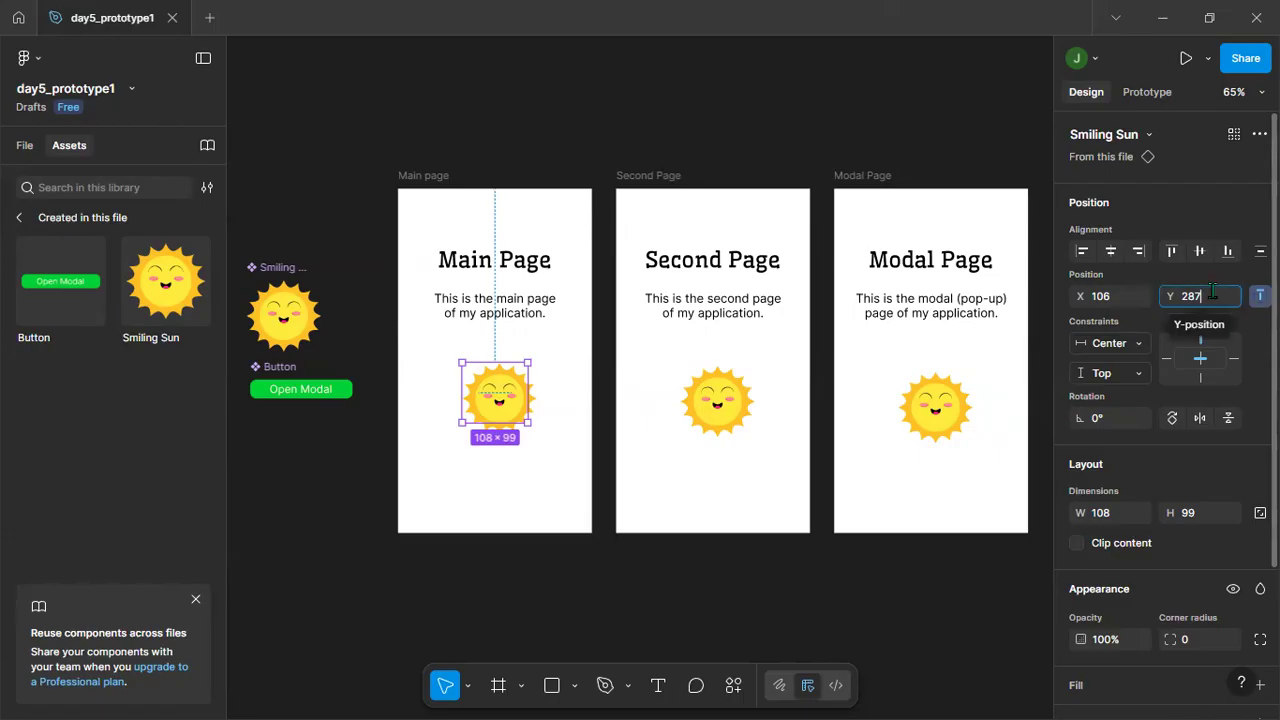
pyautogui.click(1210, 291)
pyautogui.write('290')
pyautogui.press('BackSpace')
pyautogui.press('BackSpace')
pyautogui.press('BackSpace')
pyautogui.press('BackSpace')
pyautogui.press('BackSpace')
pyautogui.press('BackSpace')
pyautogui.write('290')
pyautogui.press('Return')
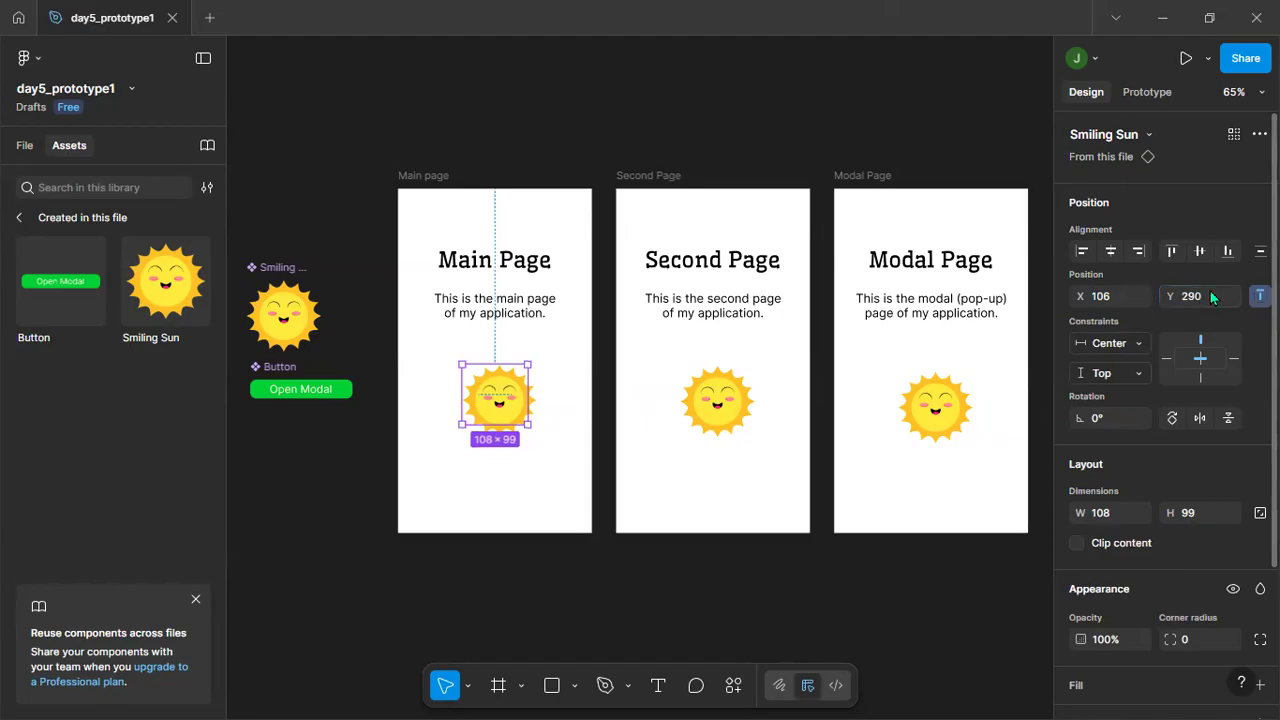
# Set the Y position of the Smiling Sun instances in the Second Page and Modal Page frames to 290.
pyautogui.click(725, 402)
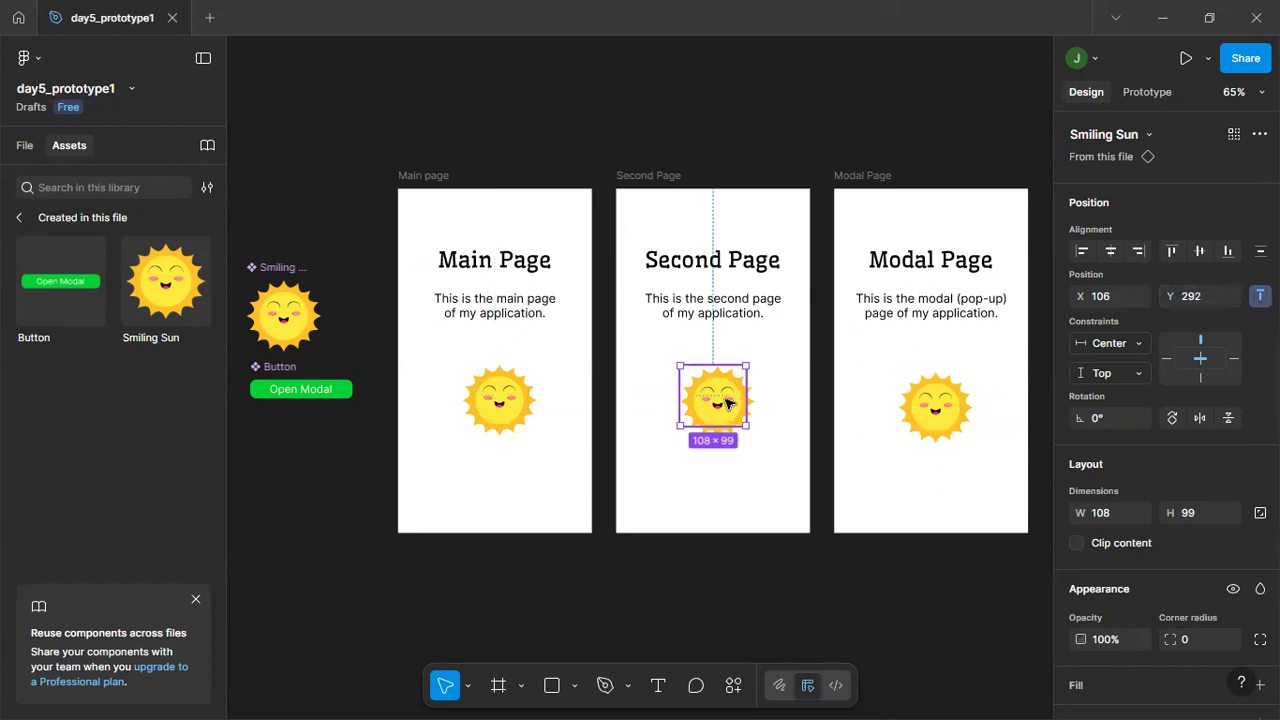
pyautogui.click(1214, 295)
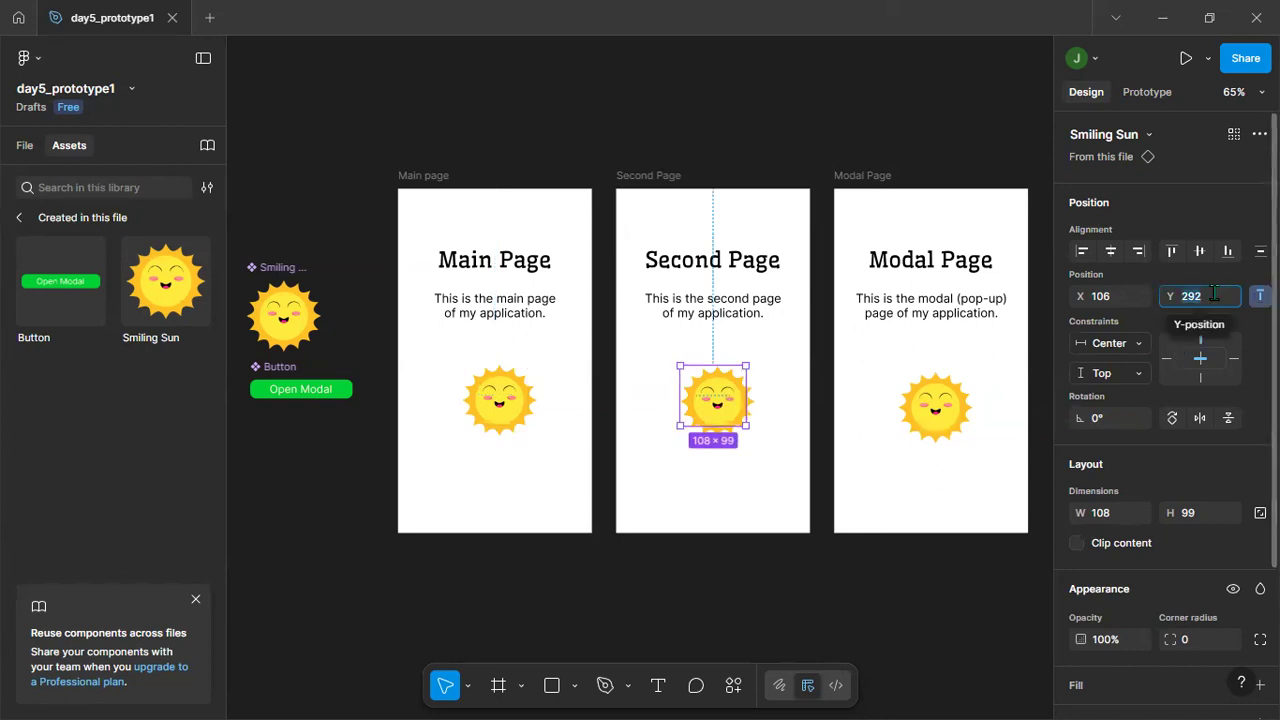
pyautogui.write('290')
pyautogui.press('Return')
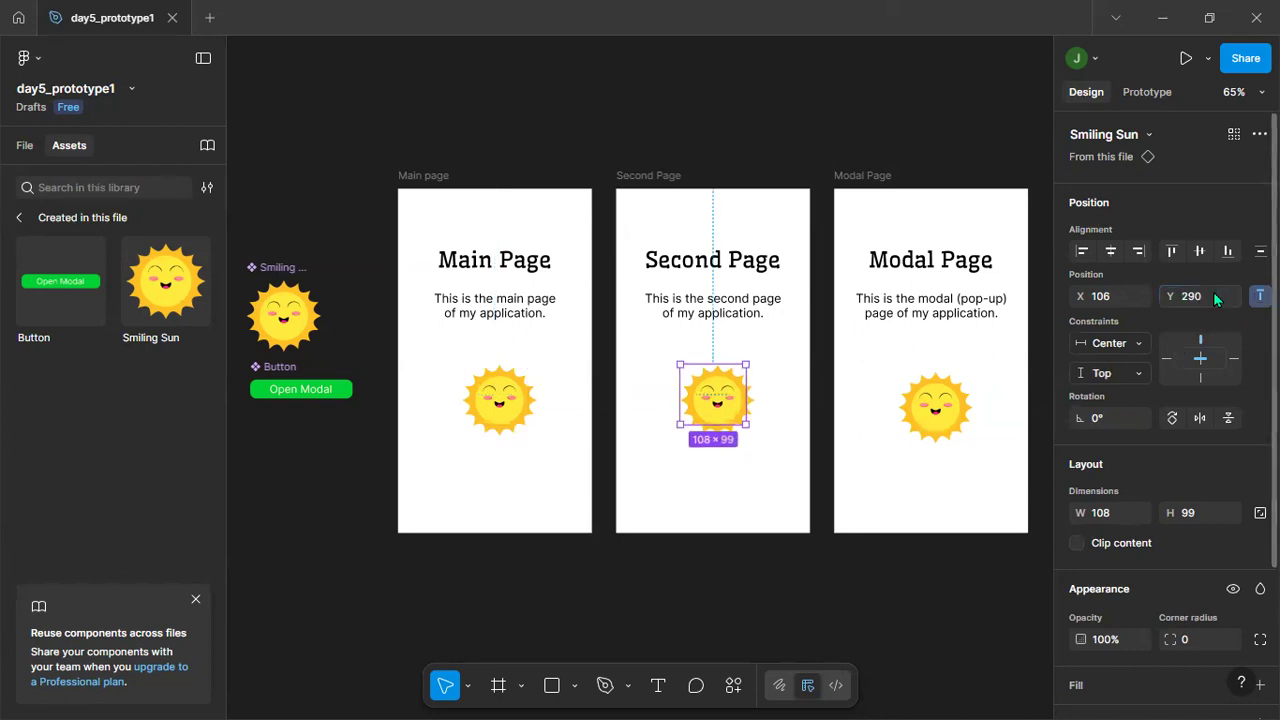
pyautogui.click(942, 408)
pyautogui.click(1216, 292)
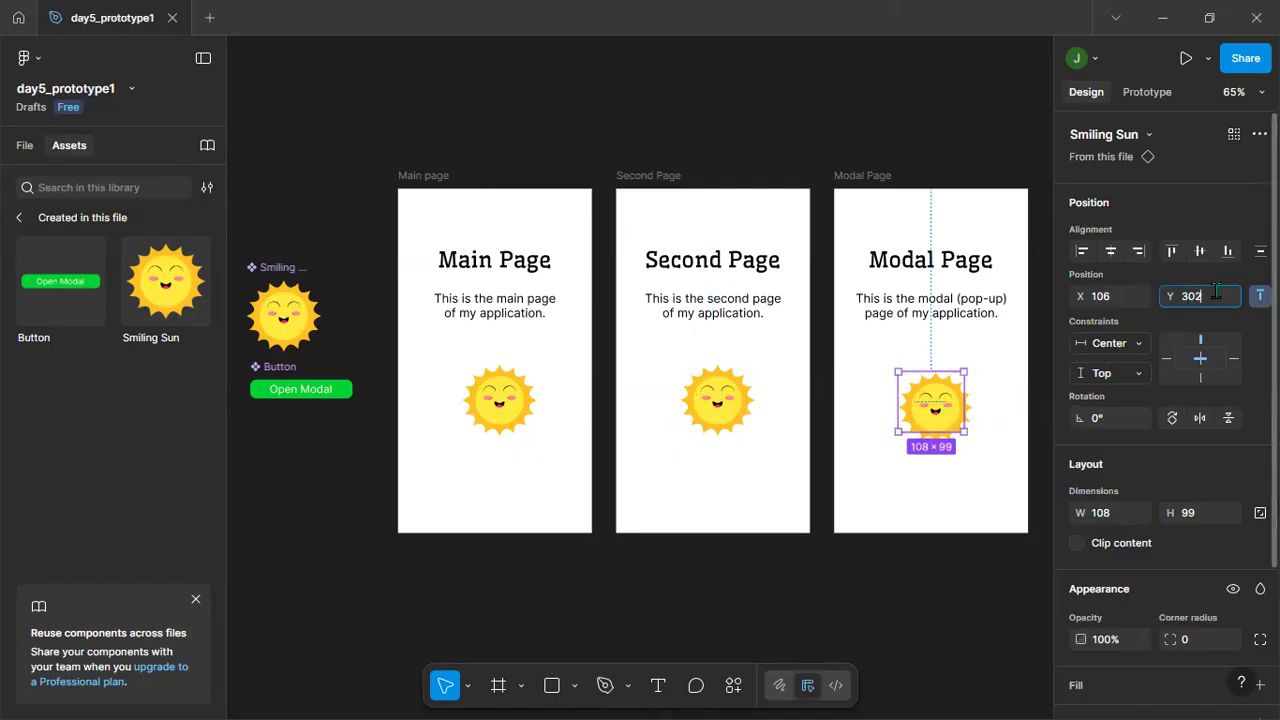
pyautogui.write('290')
pyautogui.press('Return')
pyautogui.click(577, 586)
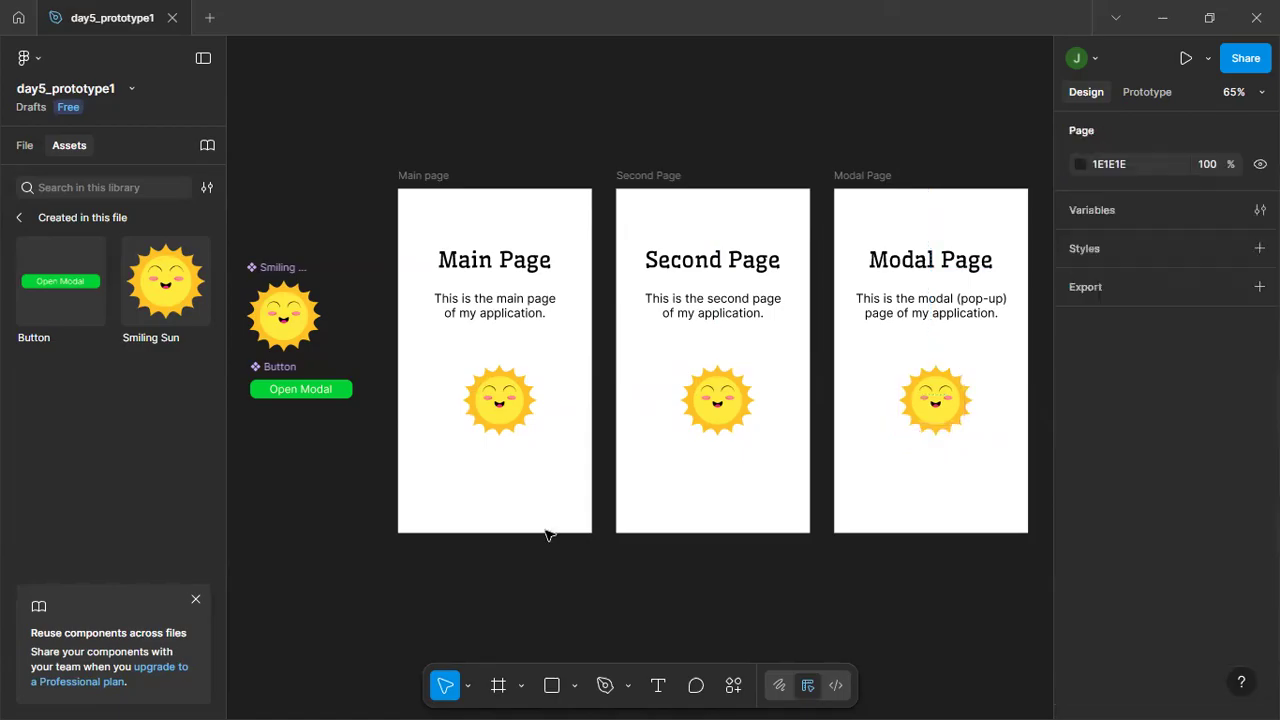
# Check the position and horizontal centering of the Smiling Sun instance in each of the three frames.
pyautogui.click(491, 400)
pyautogui.doubleClick(716, 408)
pyautogui.click(928, 416)
pyautogui.click(843, 629)
pyautogui.click(508, 408)
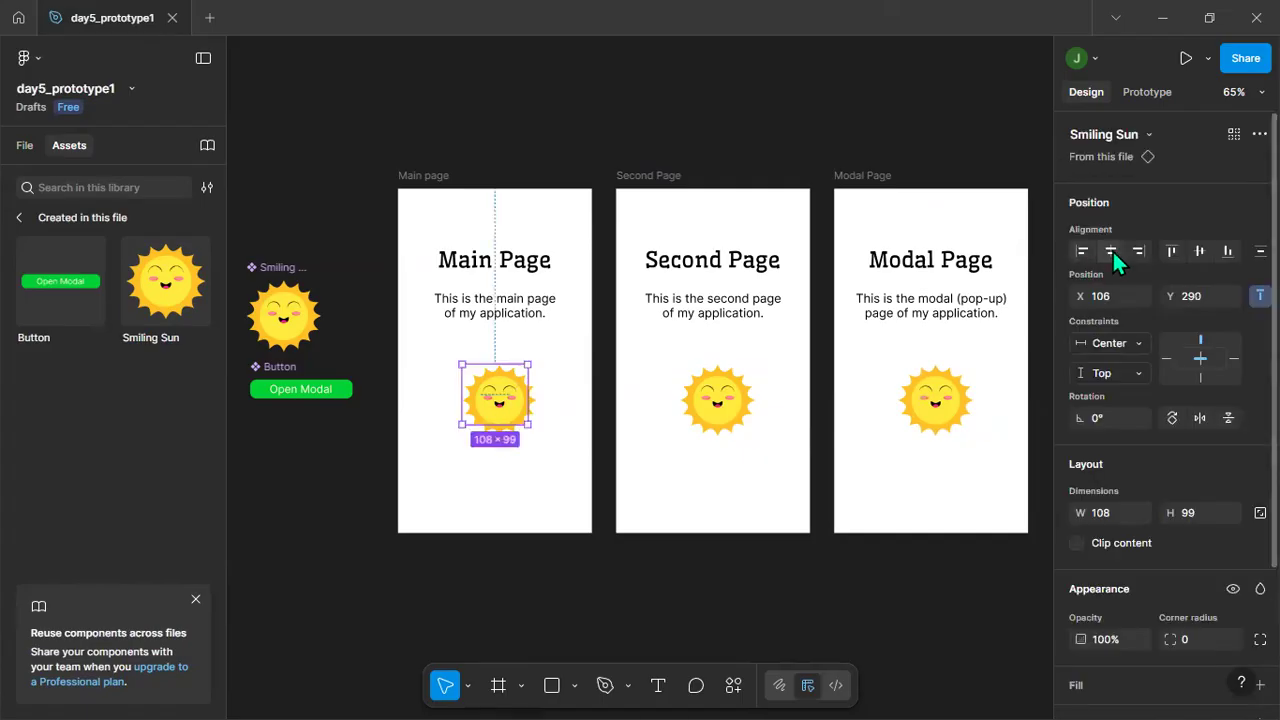
pyautogui.click(716, 400)
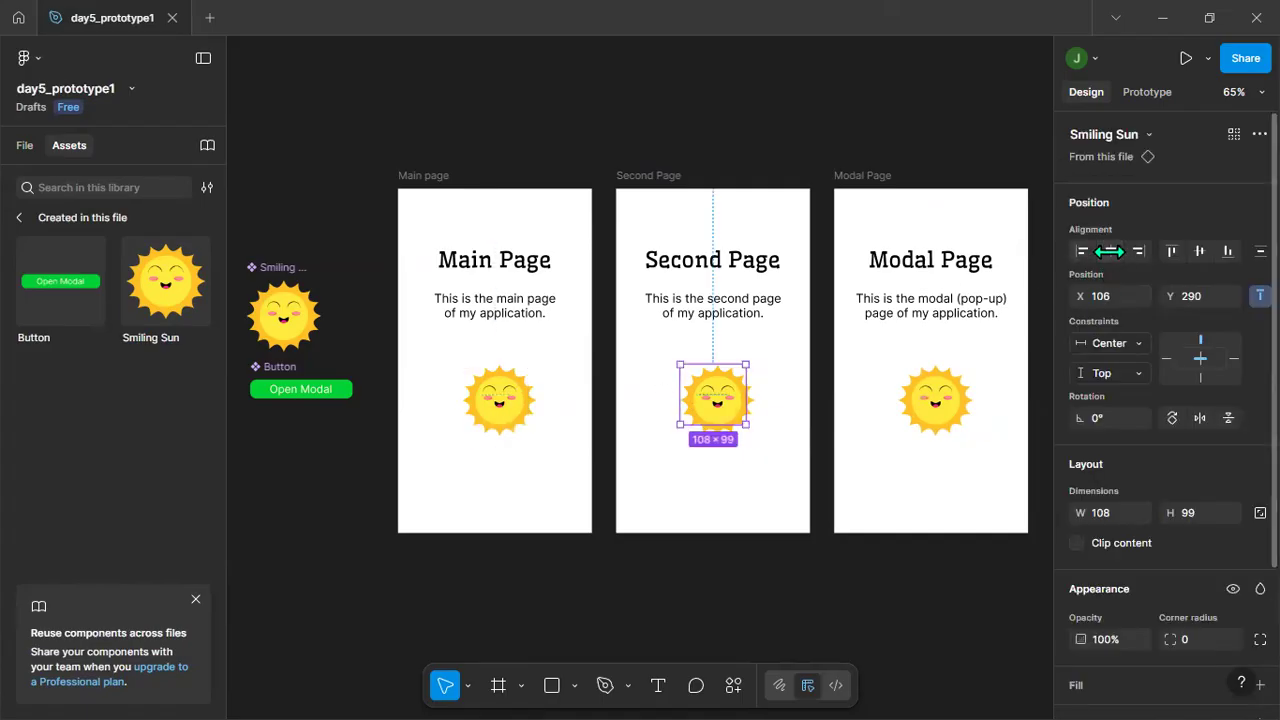
pyautogui.click(935, 415)
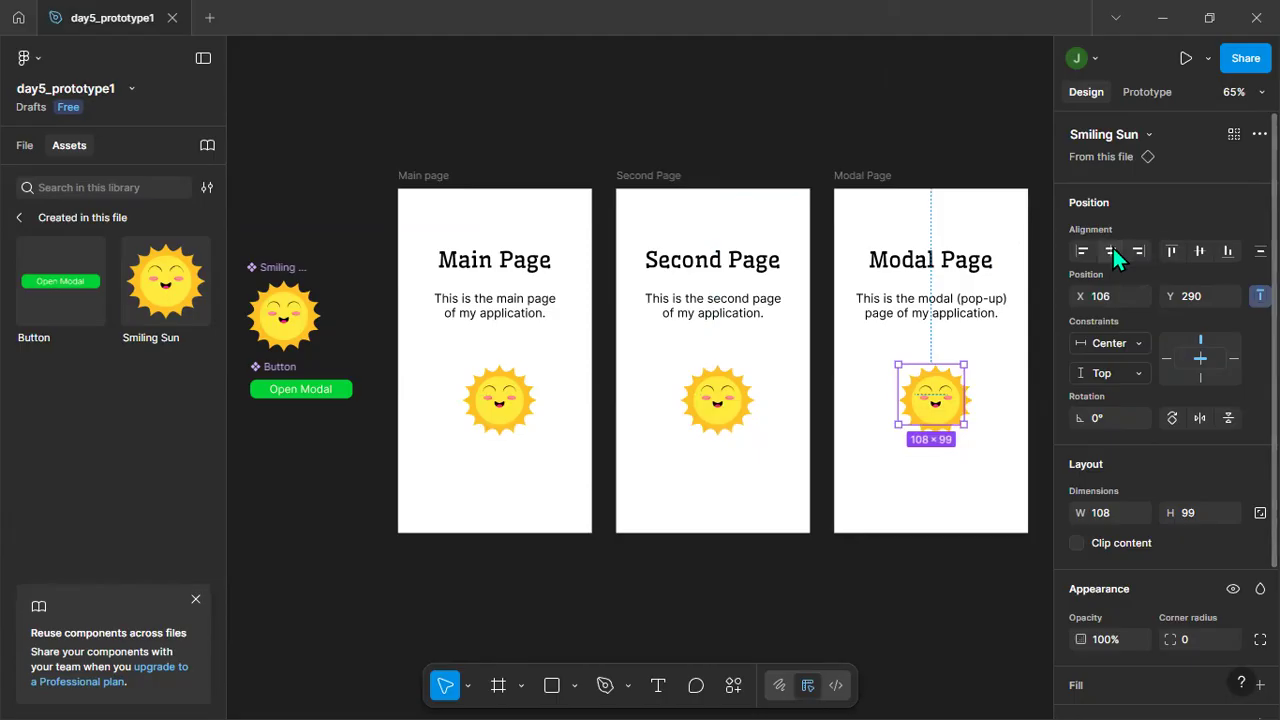
pyautogui.click(586, 629)
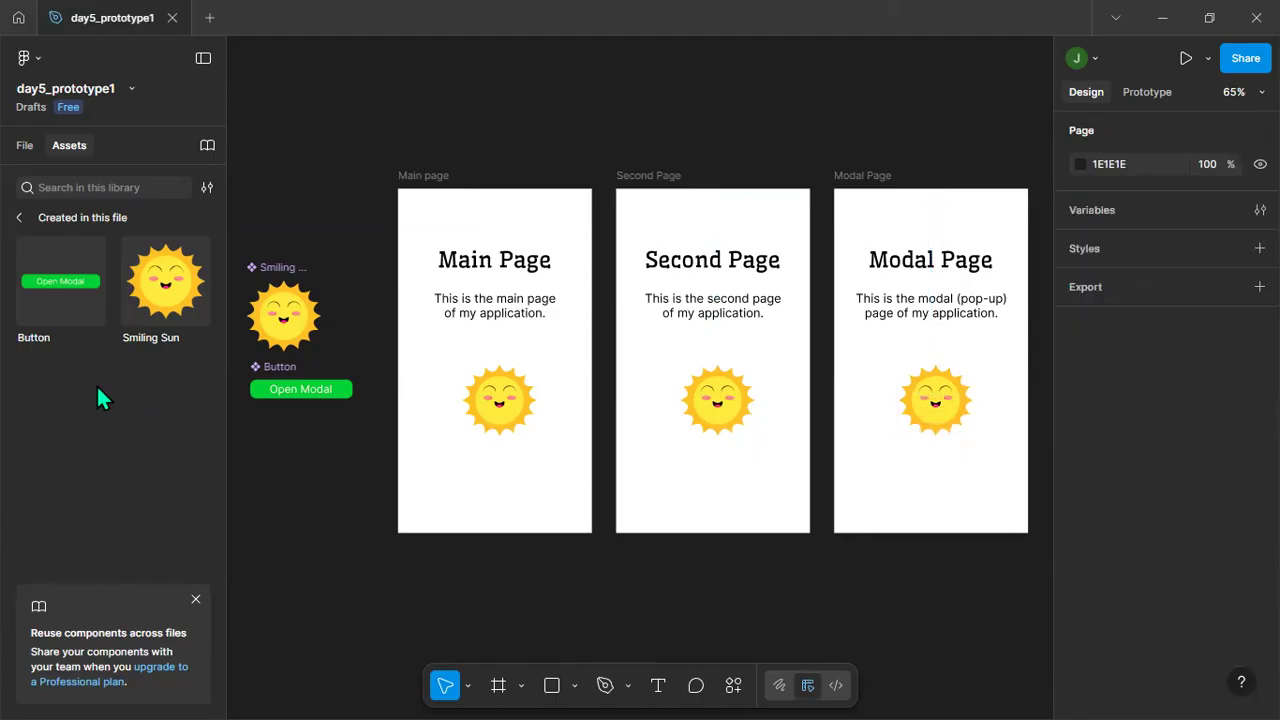
# Place a Button instance below the Main page's Smiling Sun at about Y 482 and center it horizontally in the frame.
pyautogui.click(55, 288)
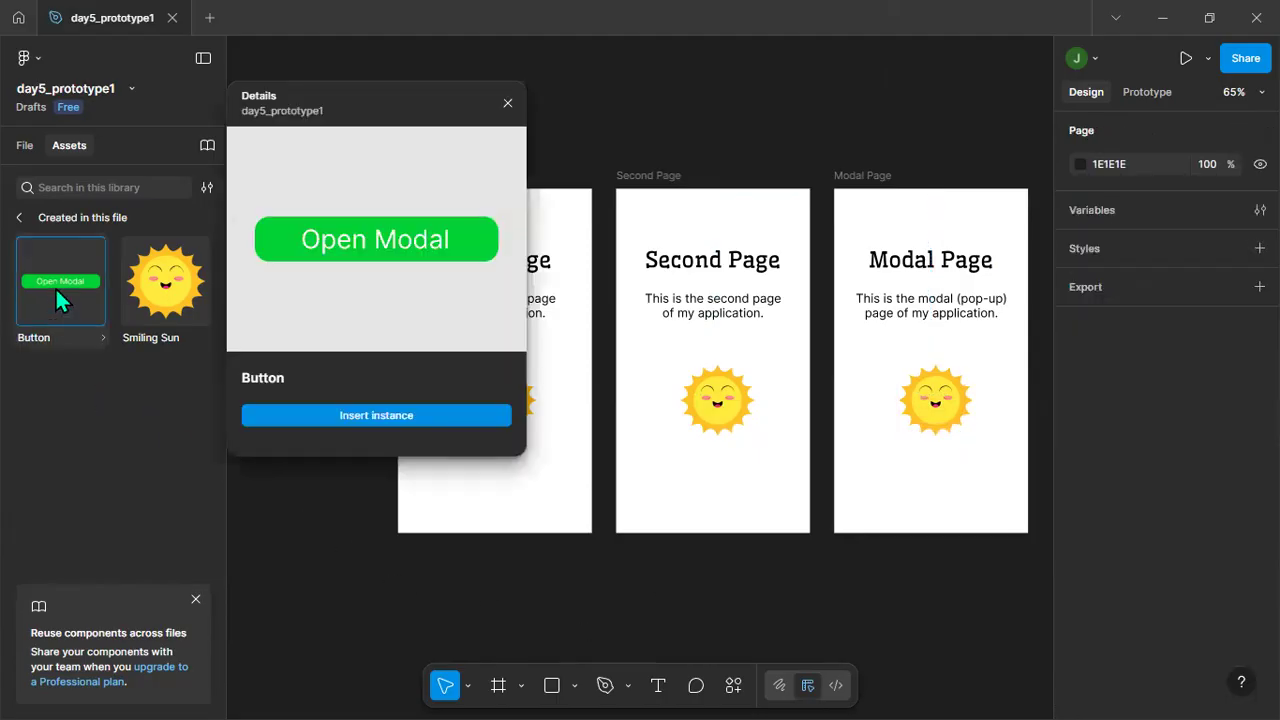
pyautogui.moveTo(51, 298); pyautogui.dragTo(492, 513)
pyautogui.click(533, 551)
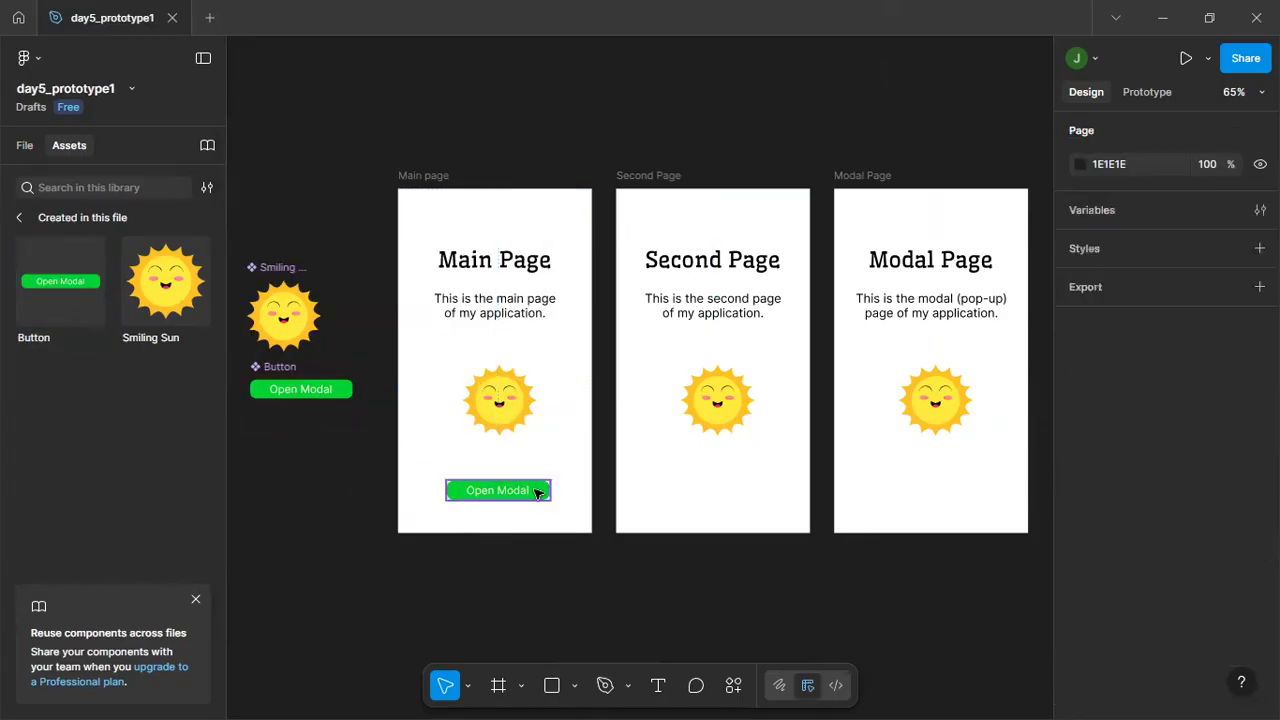
pyautogui.click(536, 490)
pyautogui.click(1111, 252)
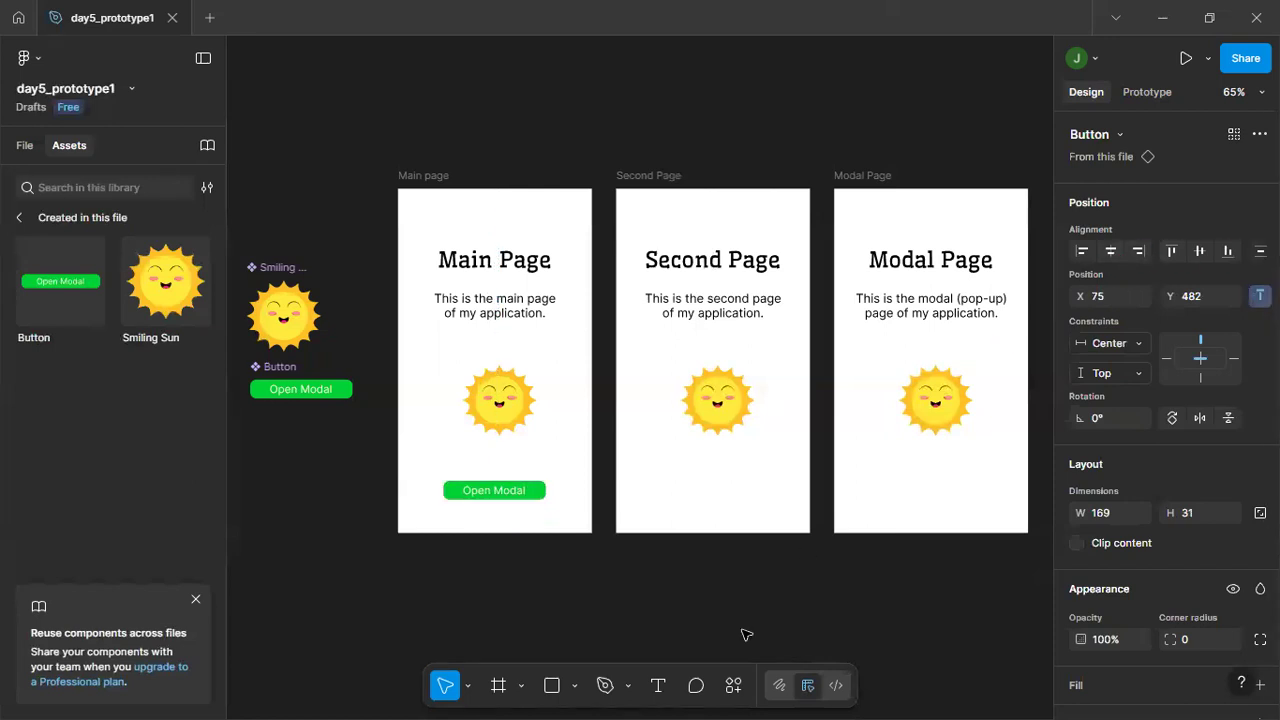
pyautogui.click(663, 618)
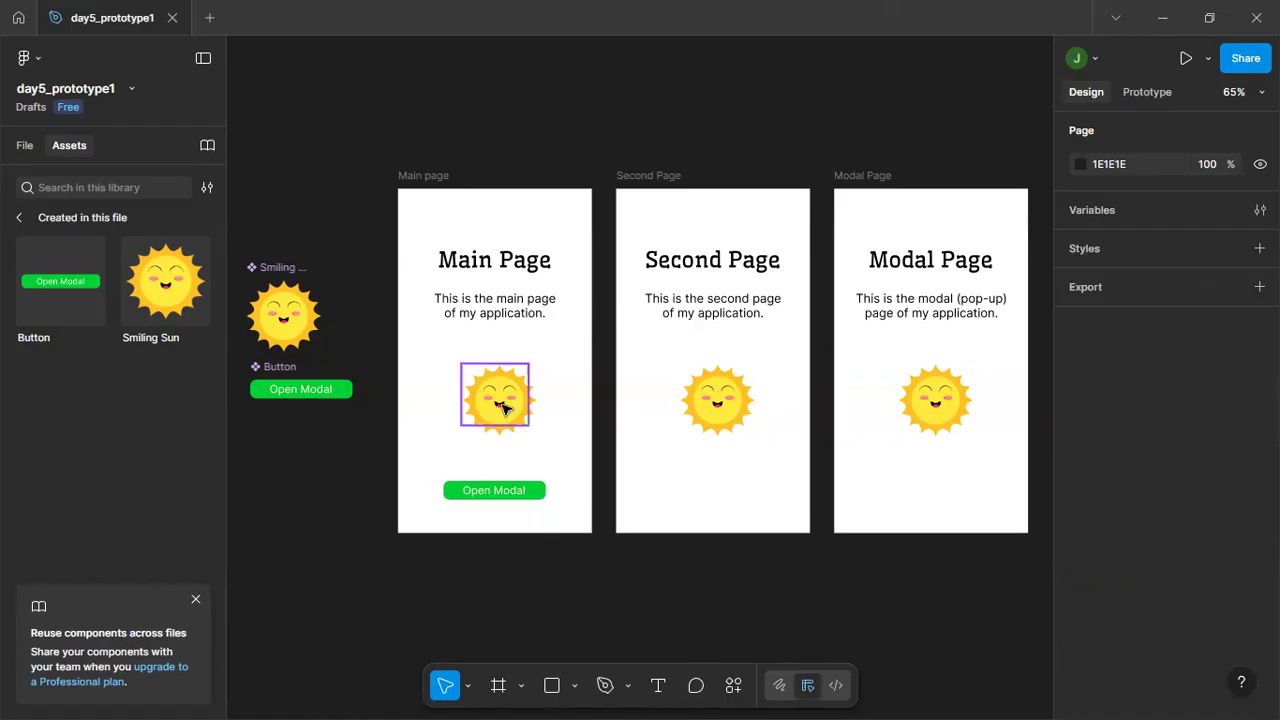
# Move the Main page's Smiling Sun up to about Y 273 and center it horizontally and vertically in the frame.
pyautogui.moveTo(505, 403)
pyautogui.mouseDown()
pyautogui.moveTo(491, 410)
pyautogui.moveTo(503, 380)
pyautogui.moveTo(488, 400)
pyautogui.moveTo(503, 404)
pyautogui.mouseUp()
pyautogui.click(1109, 252)
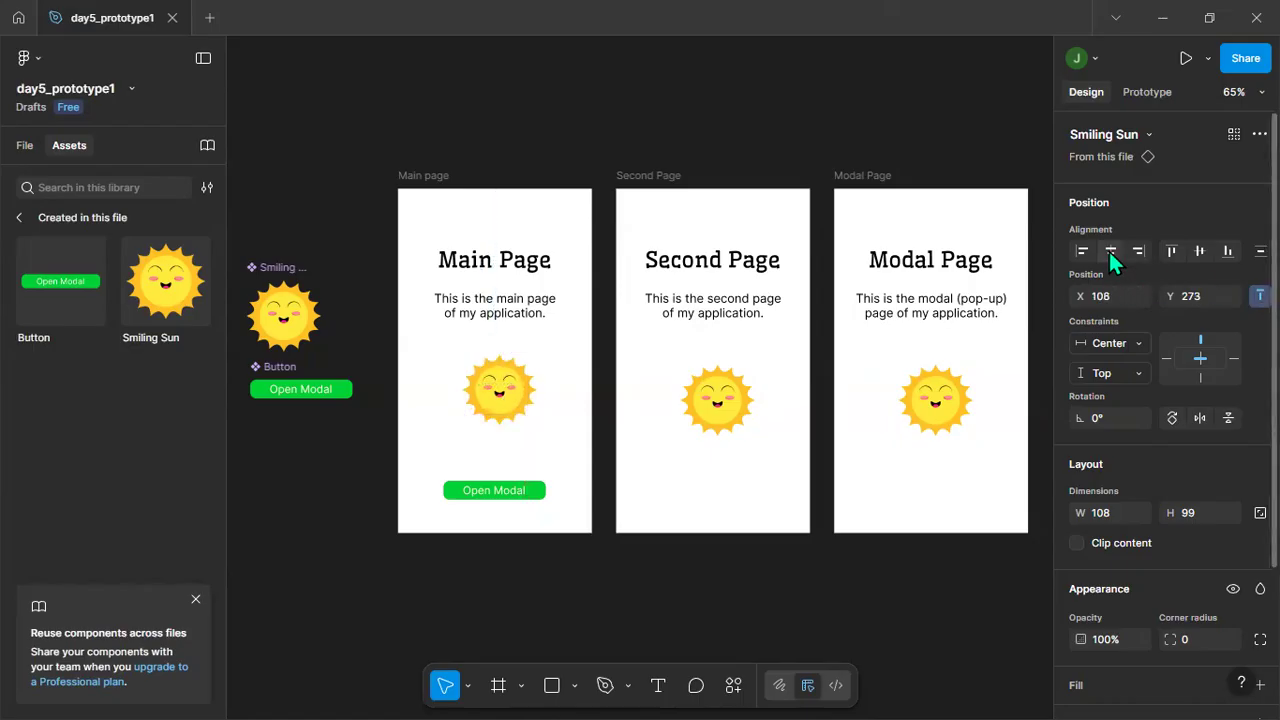
pyautogui.click(1198, 252)
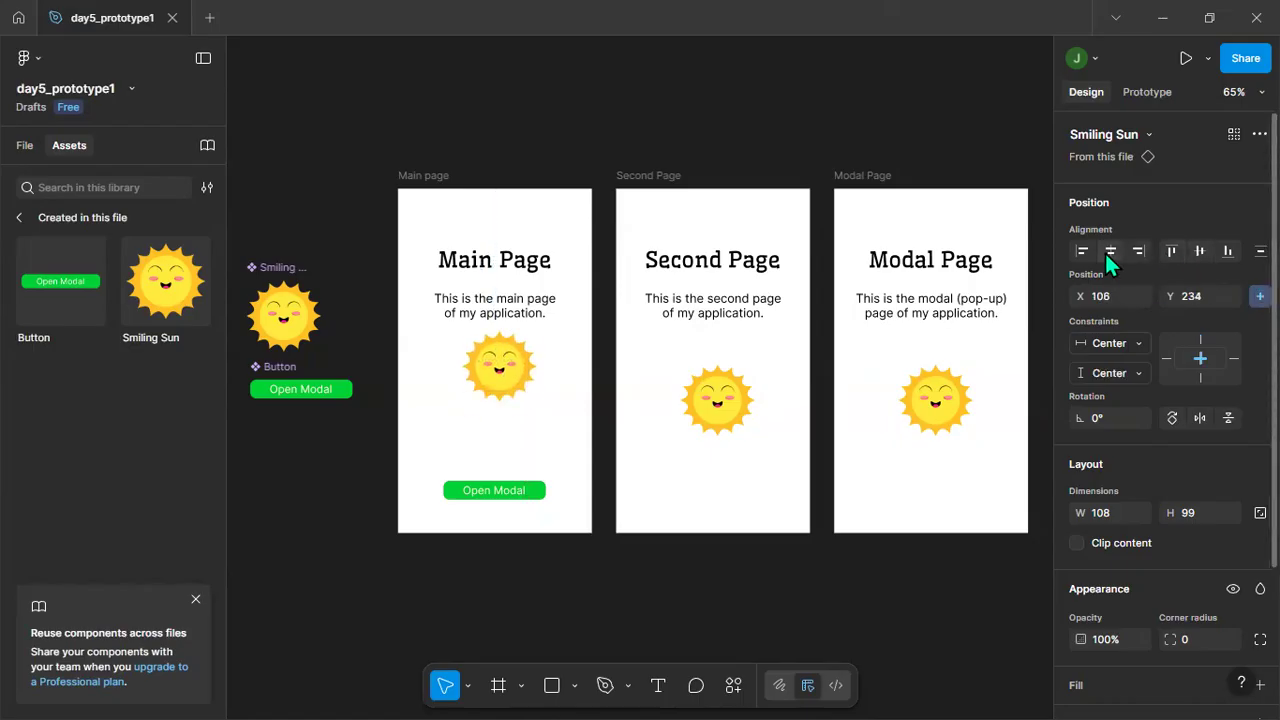
pyautogui.click(518, 446)
# Try enlarging the bounds of the Main page's Smiling Sun to about 129 × 129 and undo the resize.
pyautogui.click(505, 369)
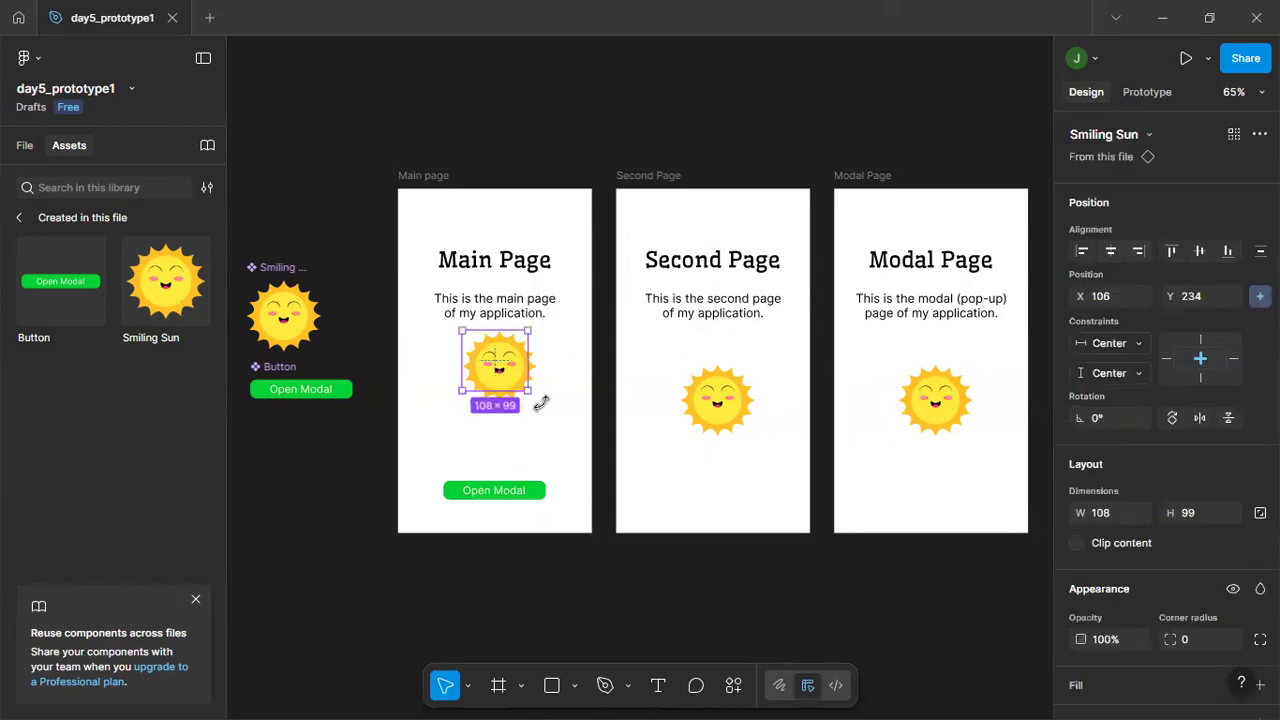
pyautogui.moveTo(534, 400); pyautogui.dragTo(541, 410)
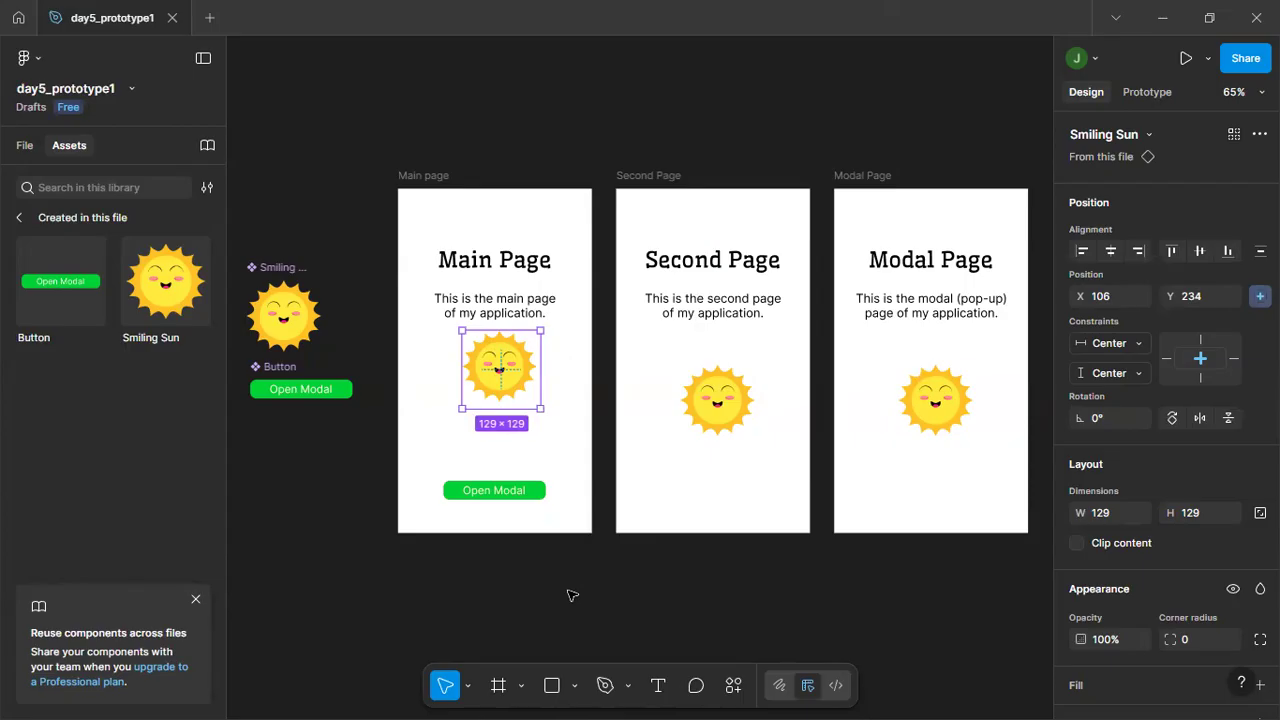
pyautogui.hotkey('ctrl', 'z')
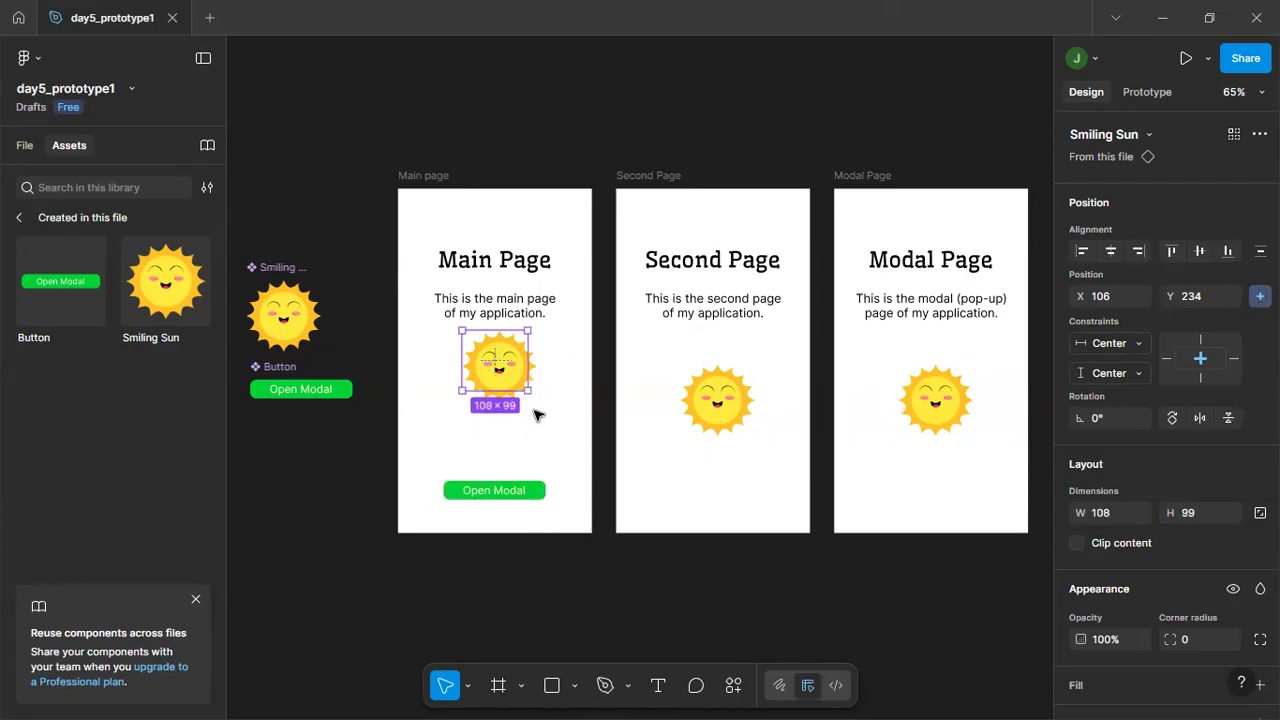
# Try resizing the Main page's Smiling Sun bounds to about 179 × 119 at X 75, Y 275 and wrapping it in a frame.
pyautogui.moveTo(527, 391); pyautogui.dragTo(551, 355)
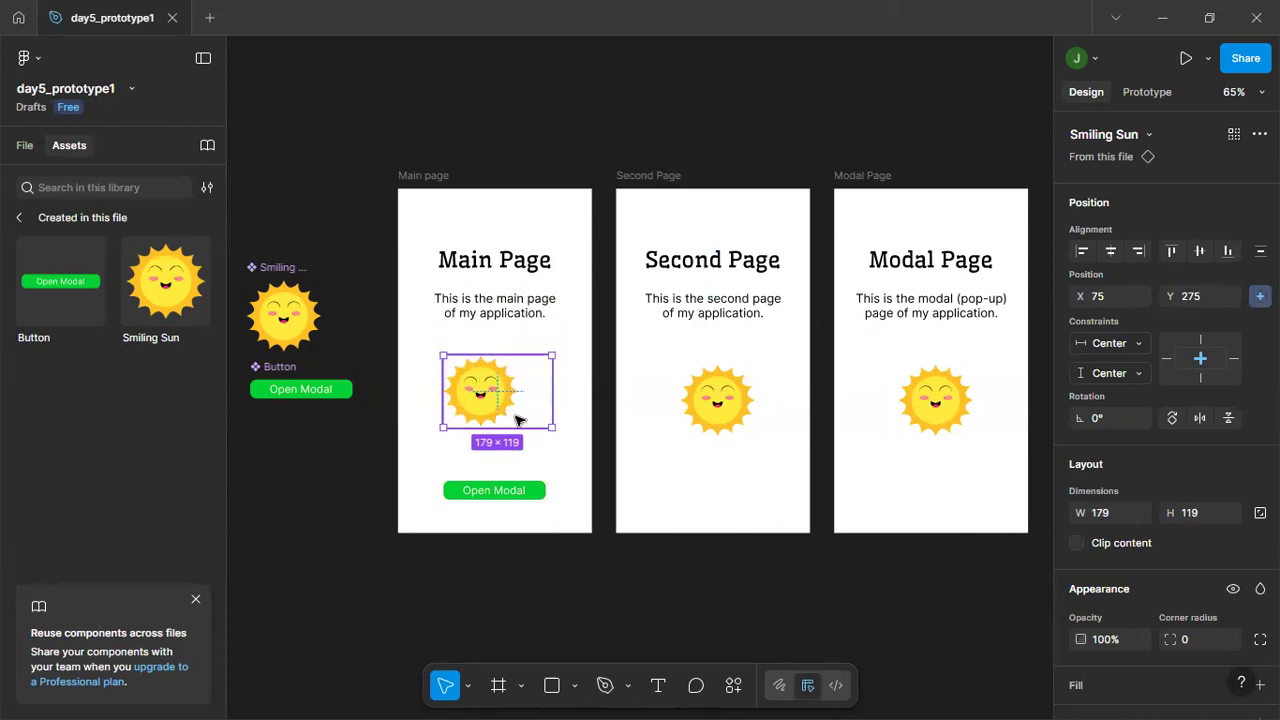
pyautogui.rightClick(484, 395)
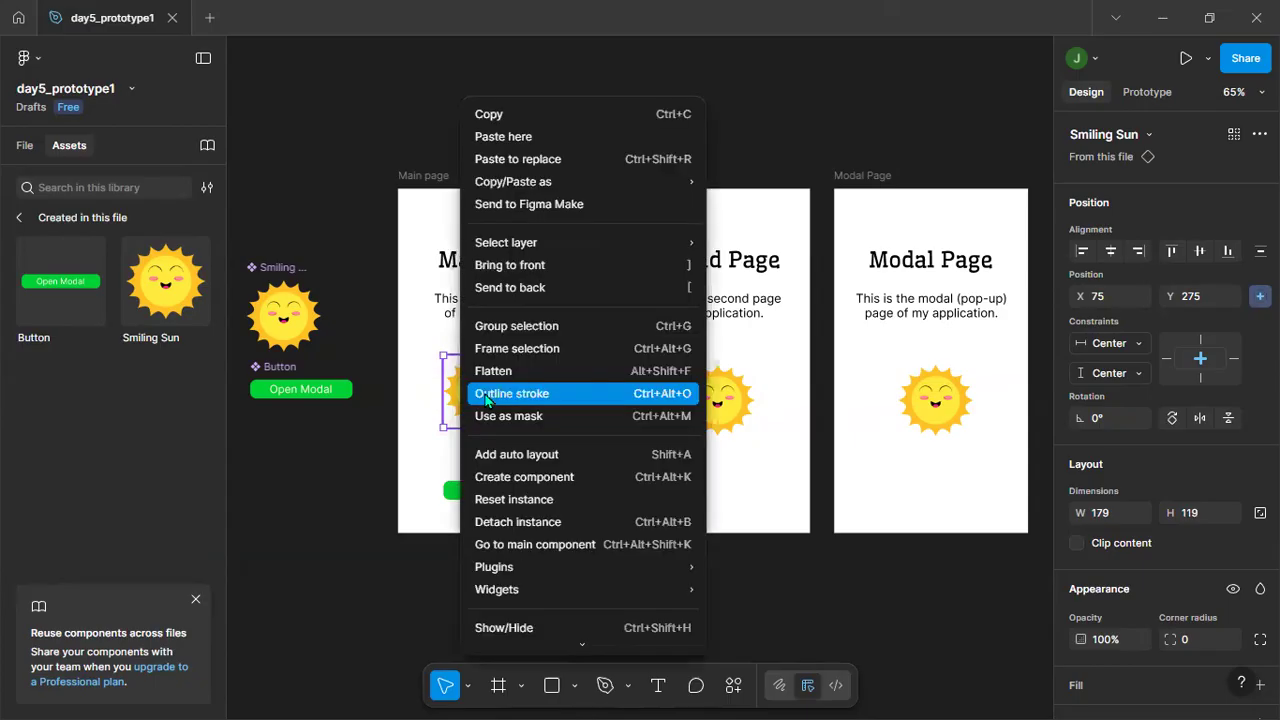
pyautogui.click(551, 348)
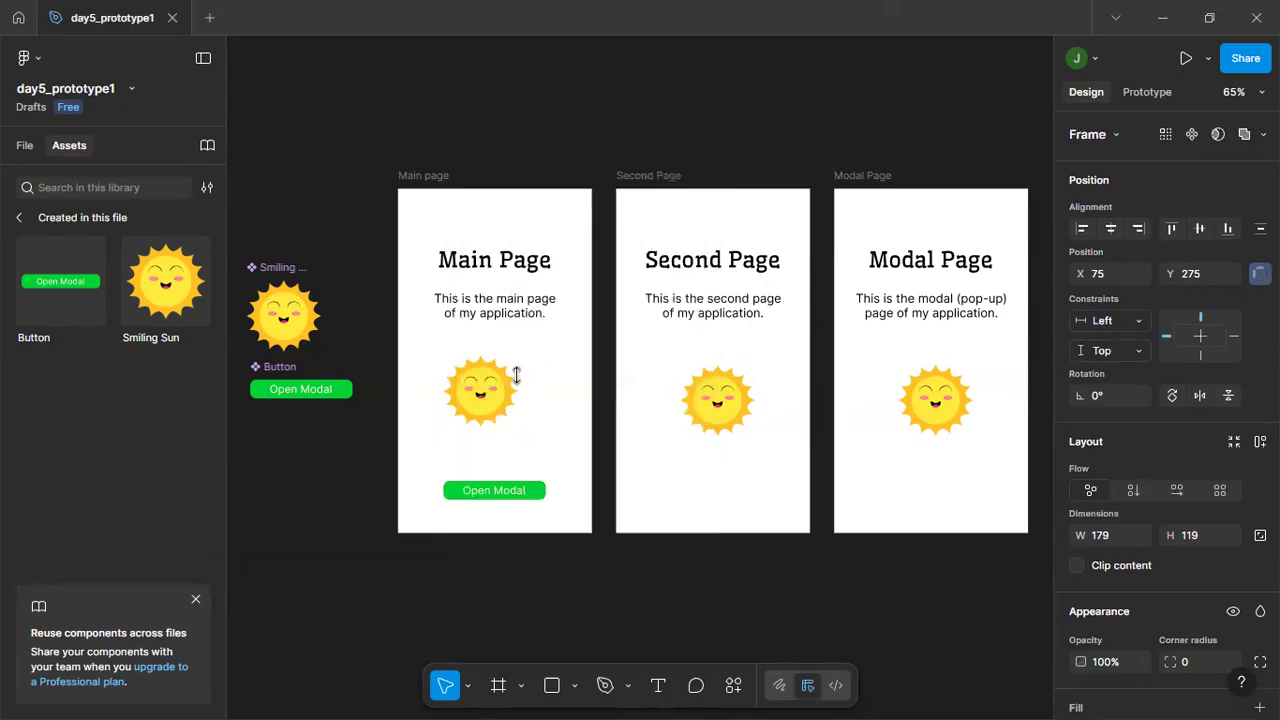
pyautogui.moveTo(554, 352); pyautogui.dragTo(518, 374)
# Undo the framing, resizing and vertical centering of the Main page's Smiling Sun.
pyautogui.hotkey('ctrl', 'z')
pyautogui.hotkey('ctrl', 'z')
pyautogui.hotkey('ctrl', 'z')
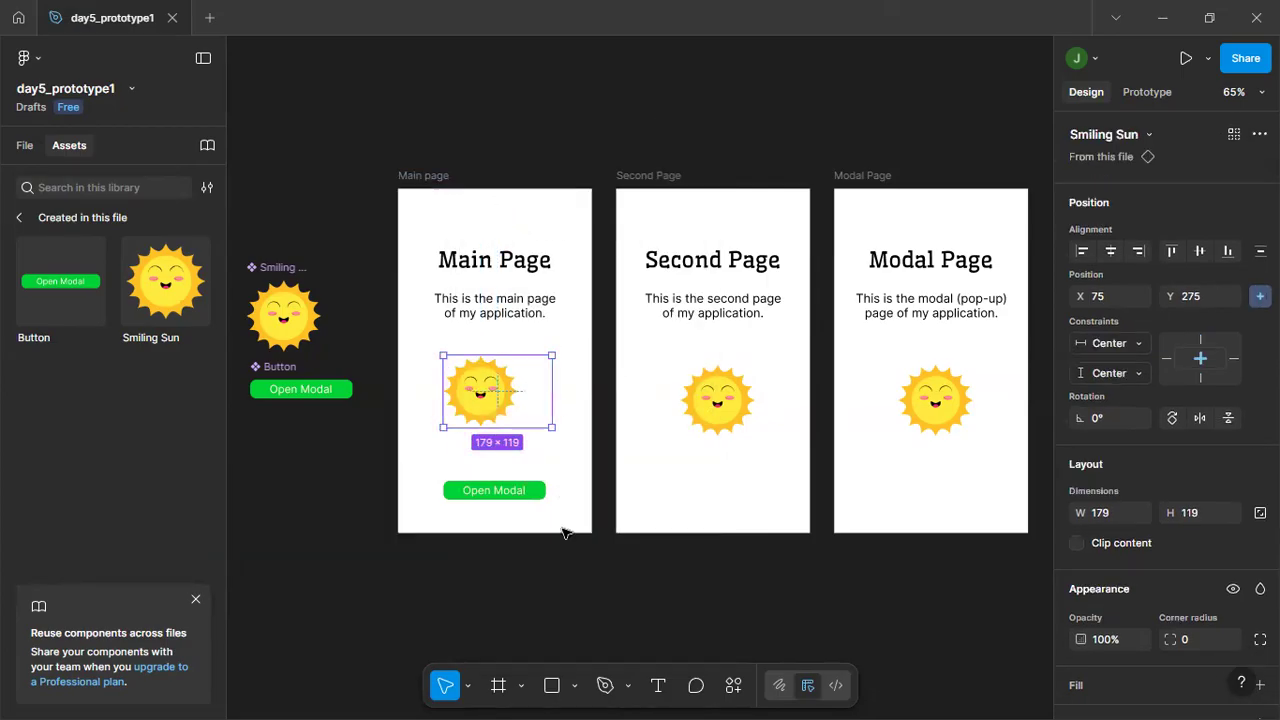
pyautogui.hotkey('ctrl', 'z')
pyautogui.hotkey('ctrl', 'z')
pyautogui.hotkey('ctrl', 'z')
pyautogui.hotkey('ctrl', 'z')
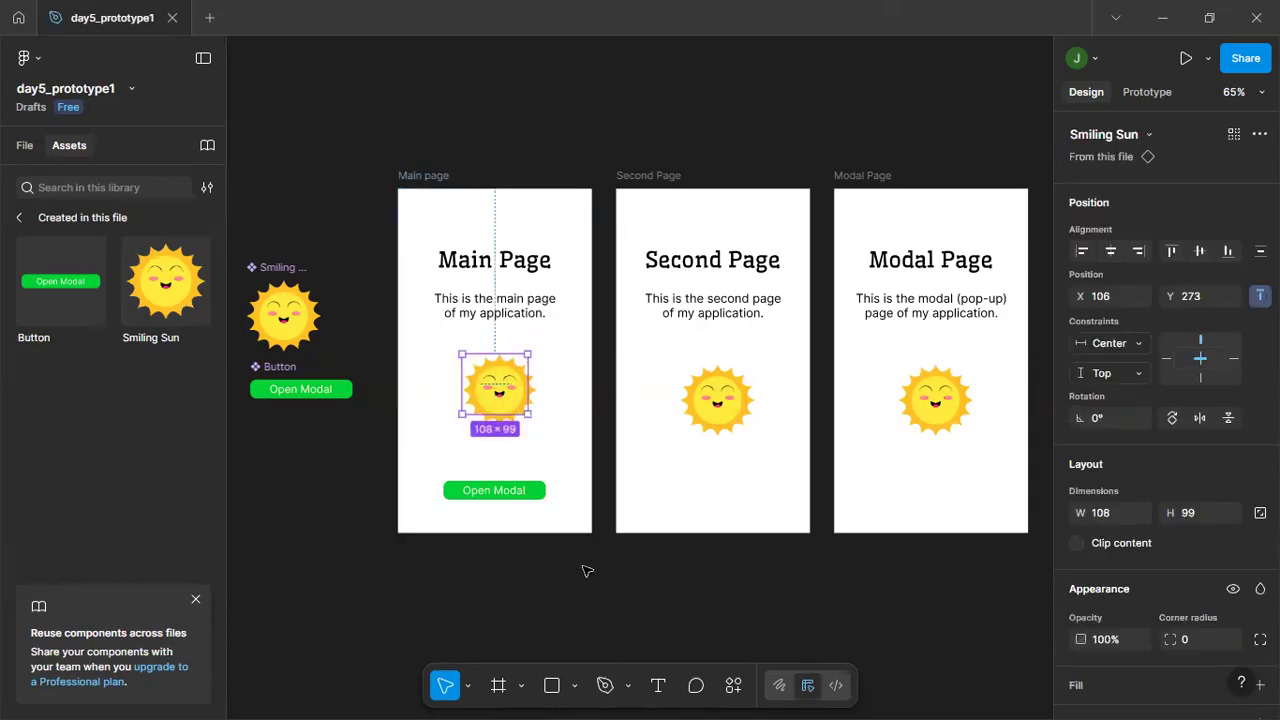
# Reposition the Smiling Sun instances by hand slightly further left in all three frames, level with each other below the descriptions.
pyautogui.click(586, 571)
pyautogui.moveTo(502, 392); pyautogui.dragTo(498, 405)
pyautogui.click(674, 574)
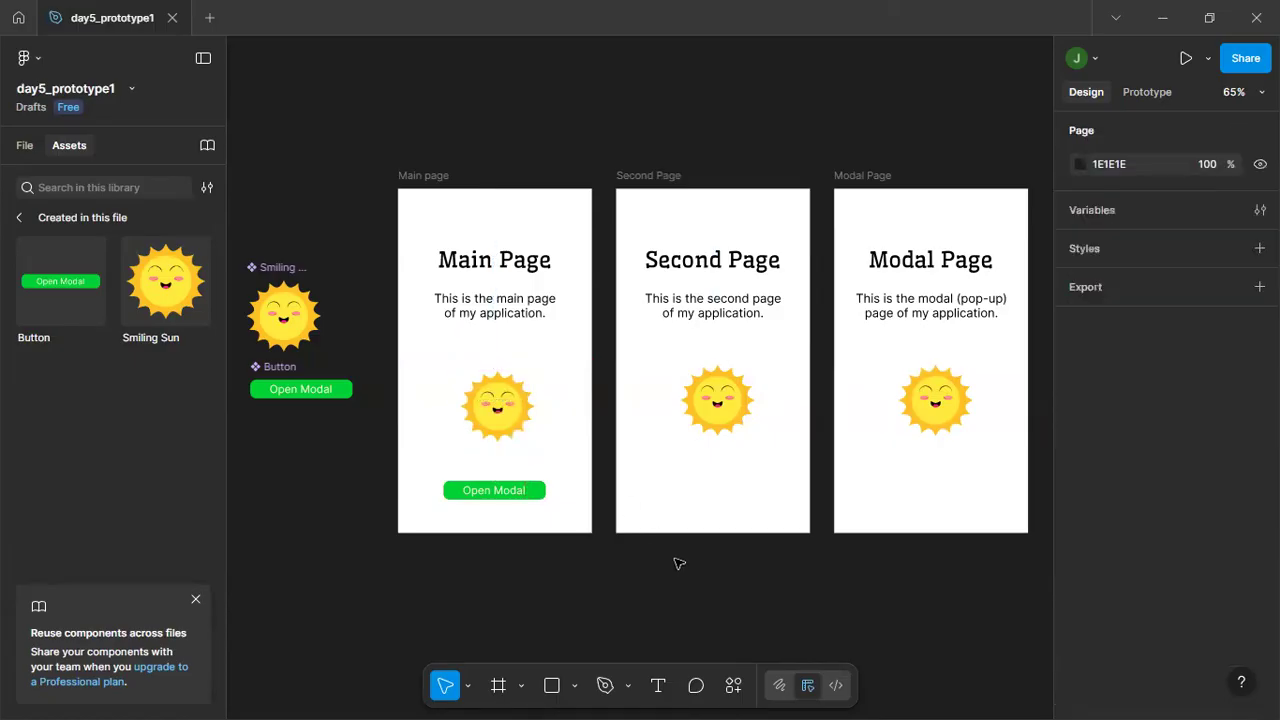
pyautogui.click(502, 404)
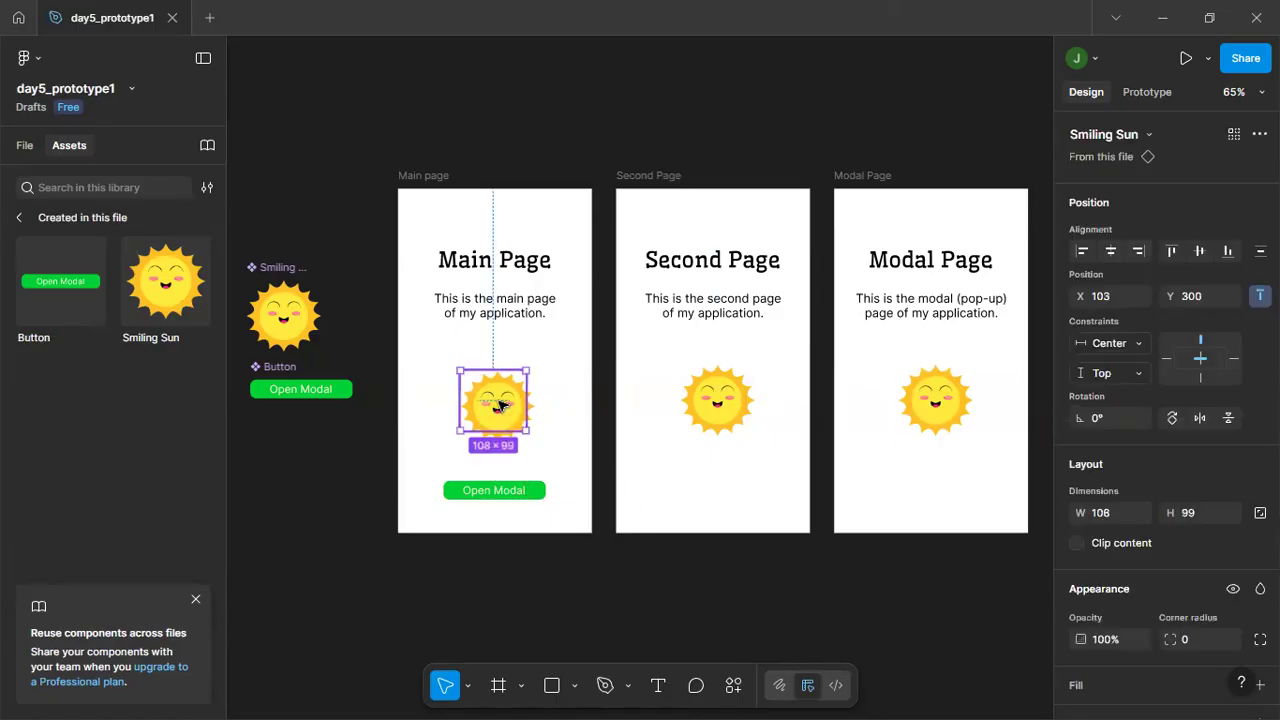
pyautogui.moveTo(502, 404); pyautogui.dragTo(494, 394)
pyautogui.click(777, 622)
pyautogui.moveTo(720, 417); pyautogui.dragTo(710, 407)
pyautogui.moveTo(925, 413); pyautogui.dragTo(919, 413)
pyautogui.click(876, 623)
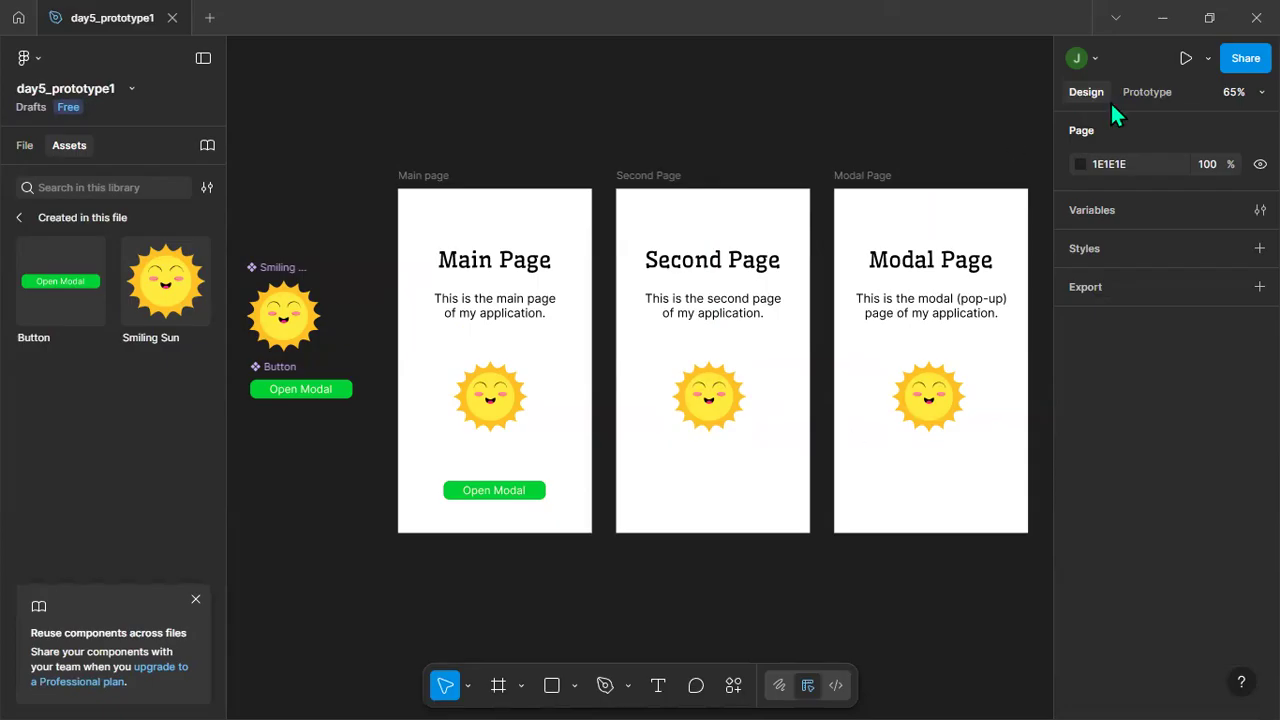
# Present the prototype full-screen to check the Main page in the phone mockup, and close the presentation.
pyautogui.click(1208, 58)
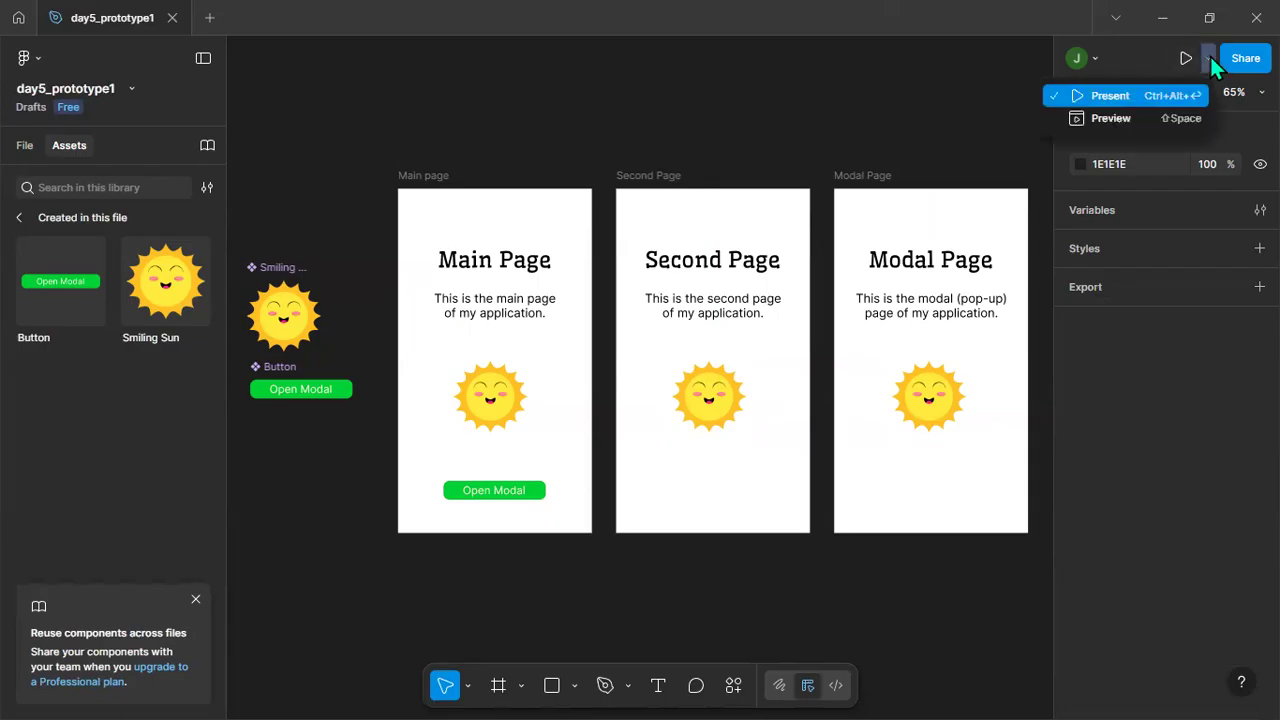
pyautogui.click(1112, 96)
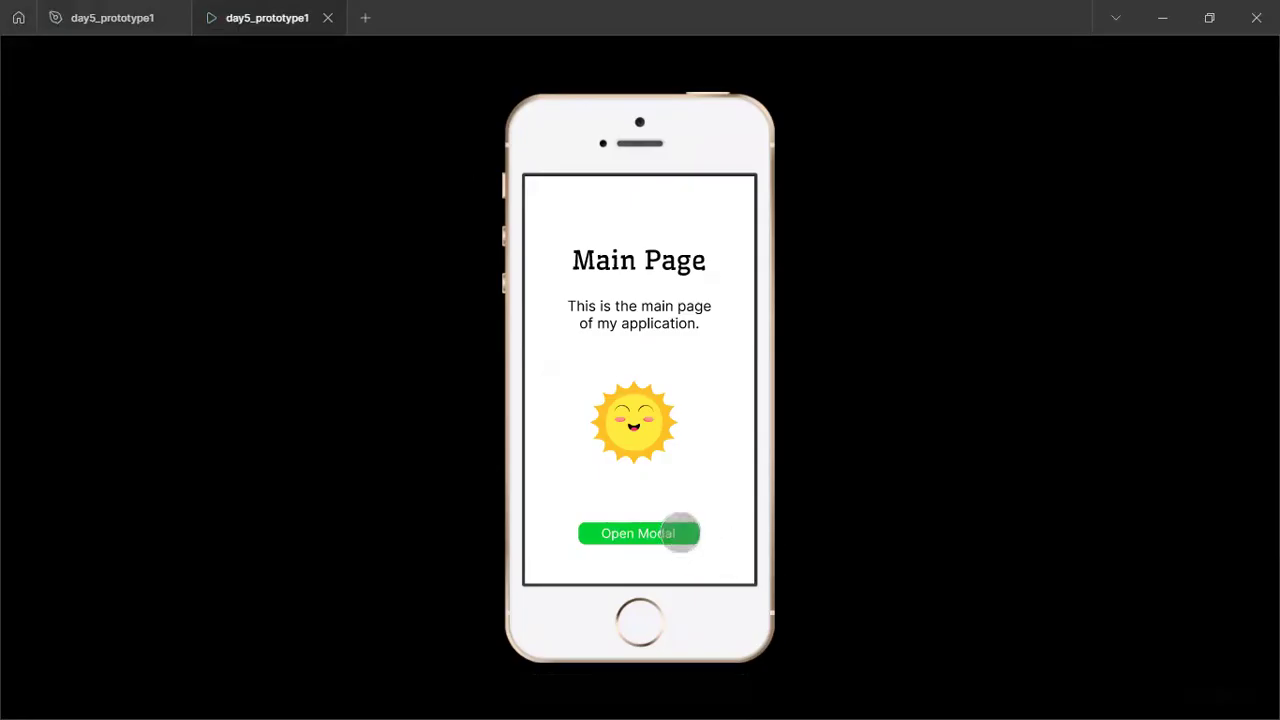
pyautogui.click(327, 17)
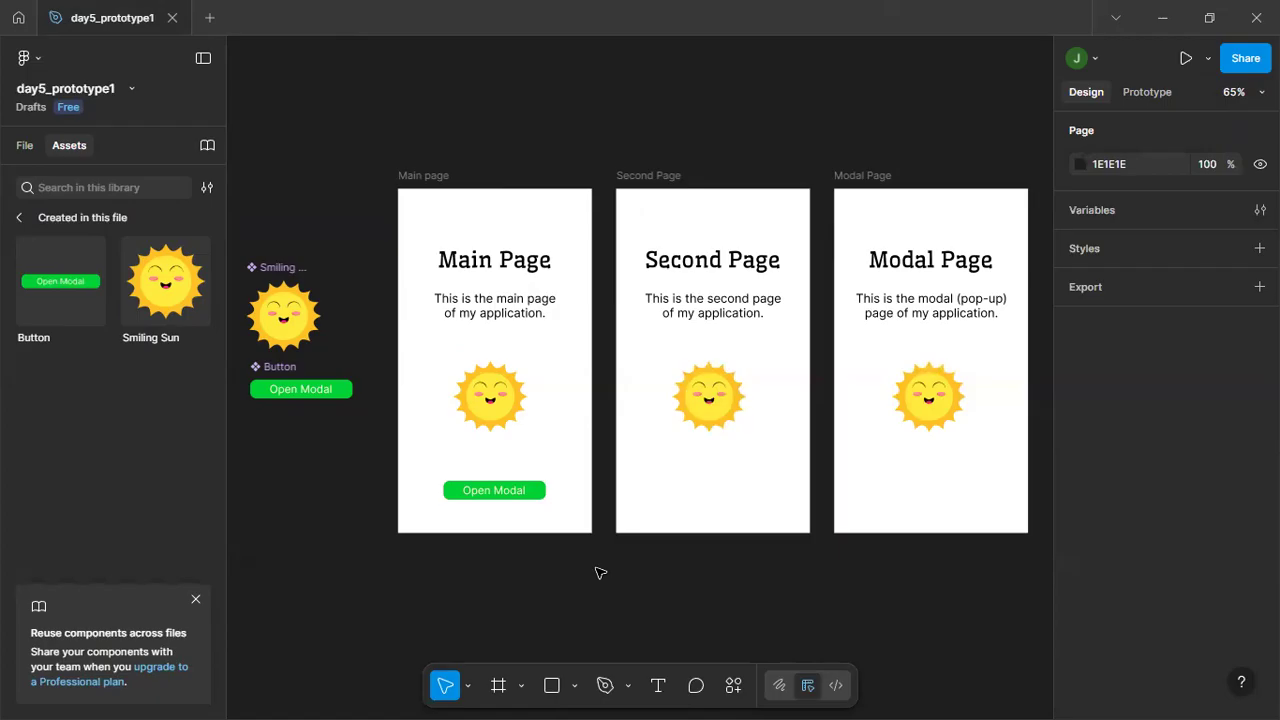
# Open the inline preview of the Main page frame and move the preview window clear of the three frames.
pyautogui.click(1208, 58)
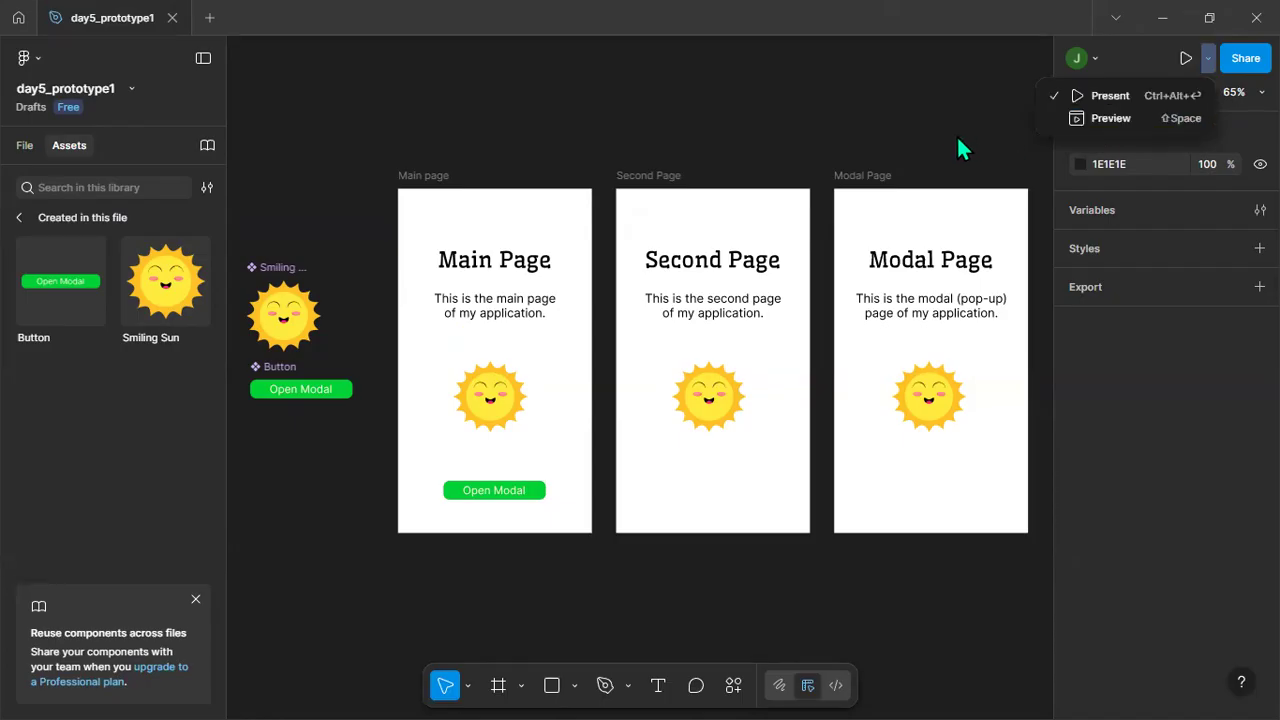
pyautogui.click(848, 108)
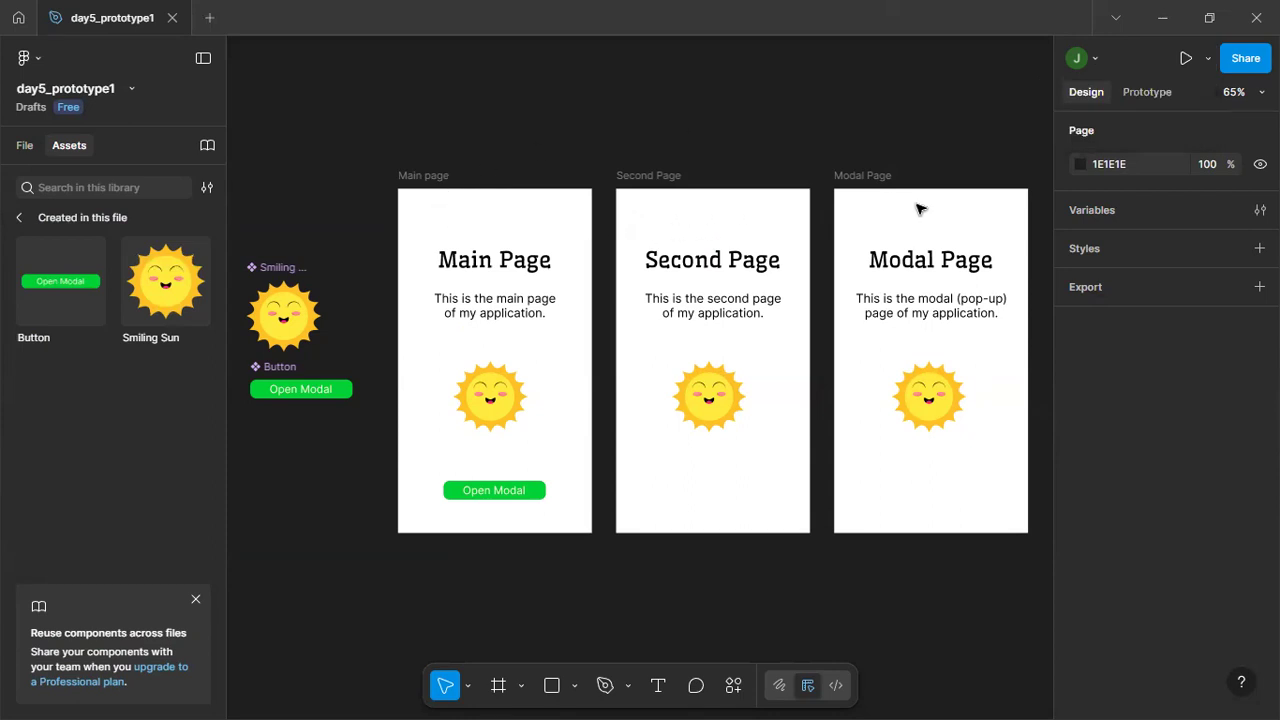
pyautogui.click(426, 177)
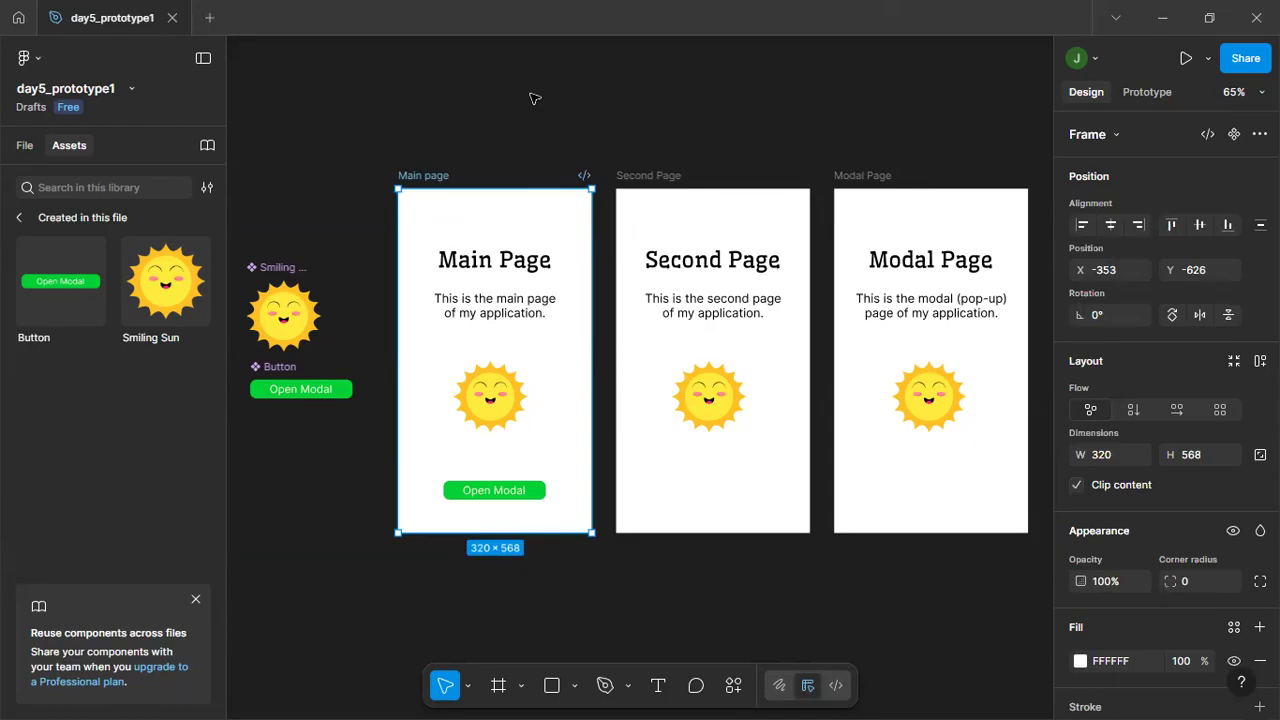
pyautogui.hotkey('shift', 'space')
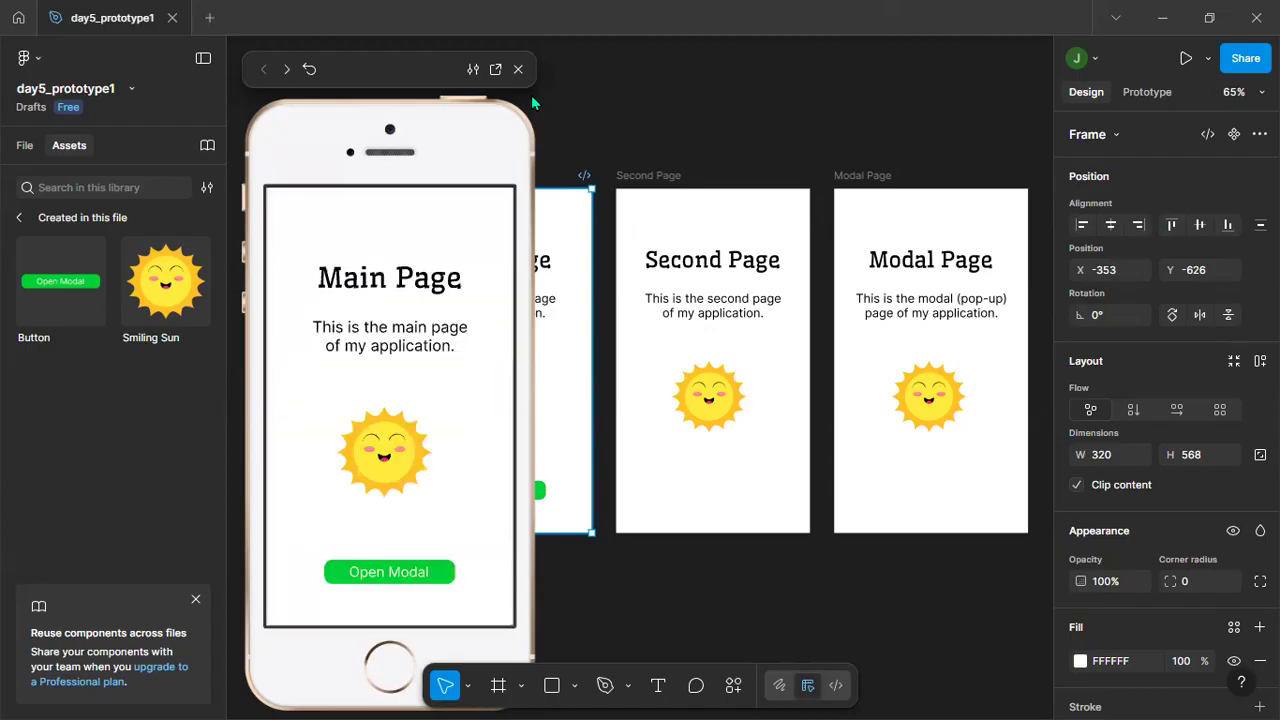
pyautogui.moveTo(391, 63); pyautogui.dragTo(248, 44)
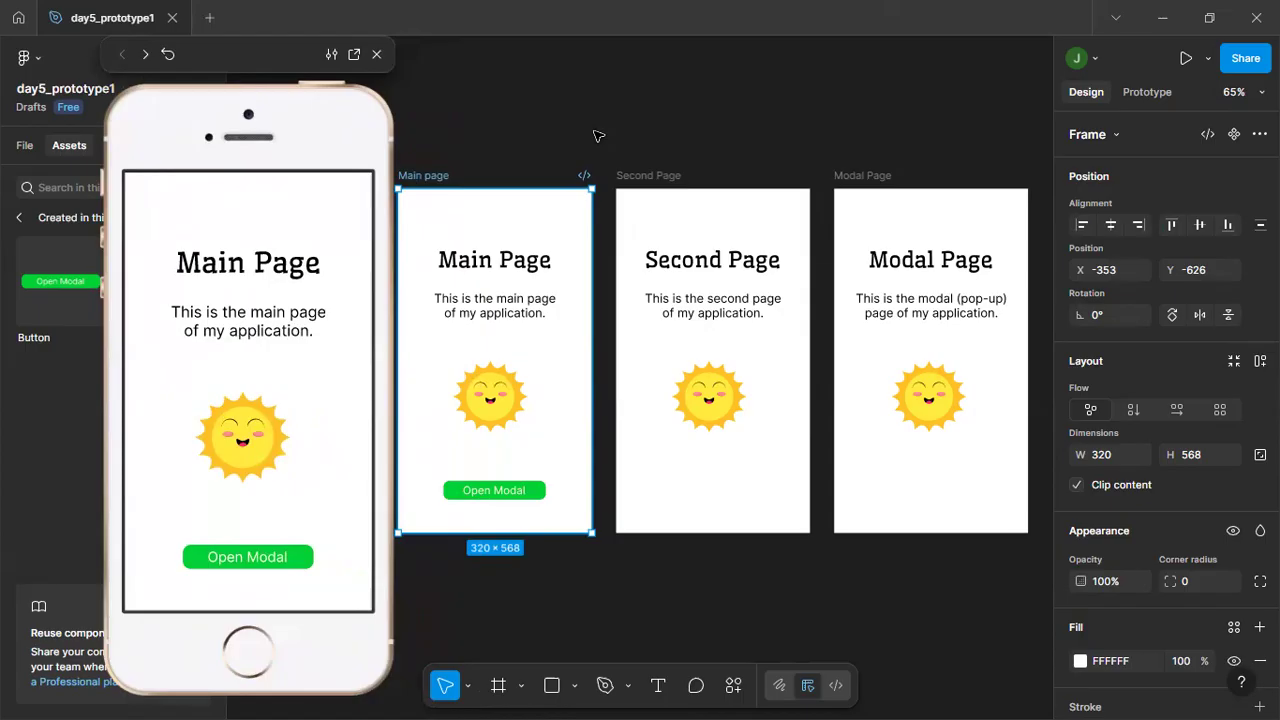
# Check the Second Page, Modal Page and Main page frames in the inline preview, and close it with nothing selected.
pyautogui.click(648, 186)
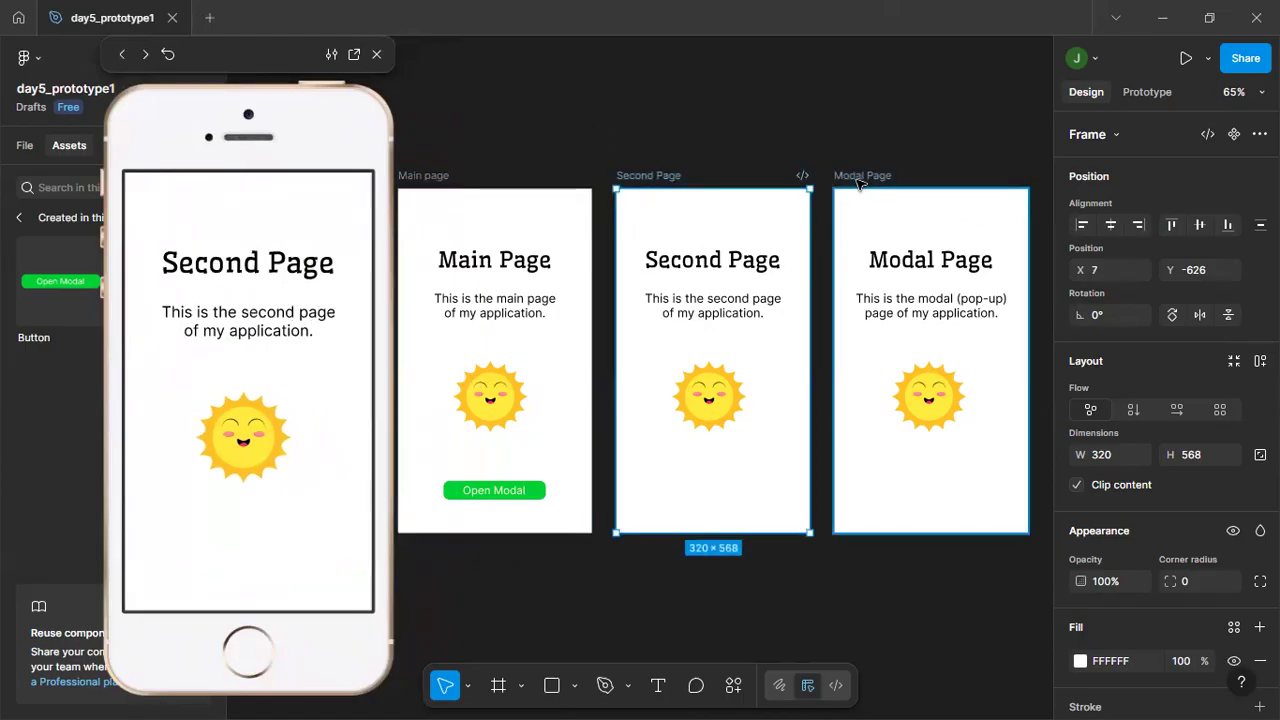
pyautogui.click(858, 180)
pyautogui.click(650, 180)
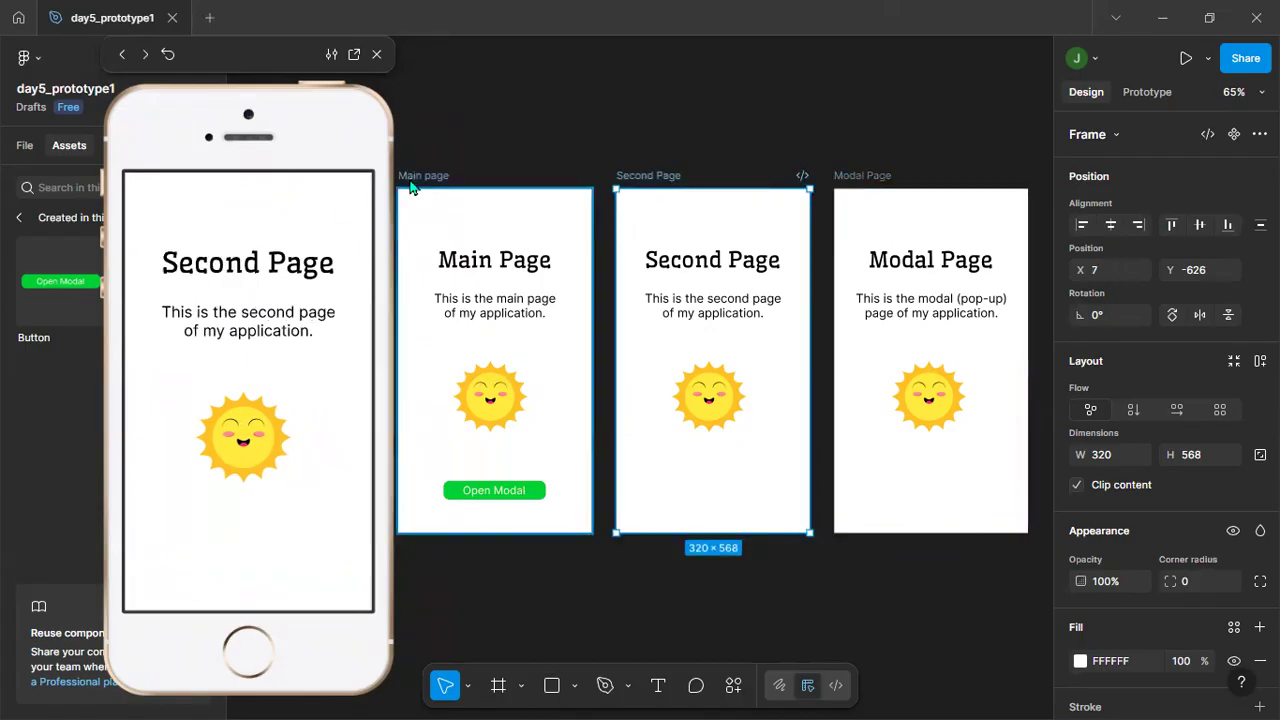
pyautogui.click(410, 178)
pyautogui.click(376, 55)
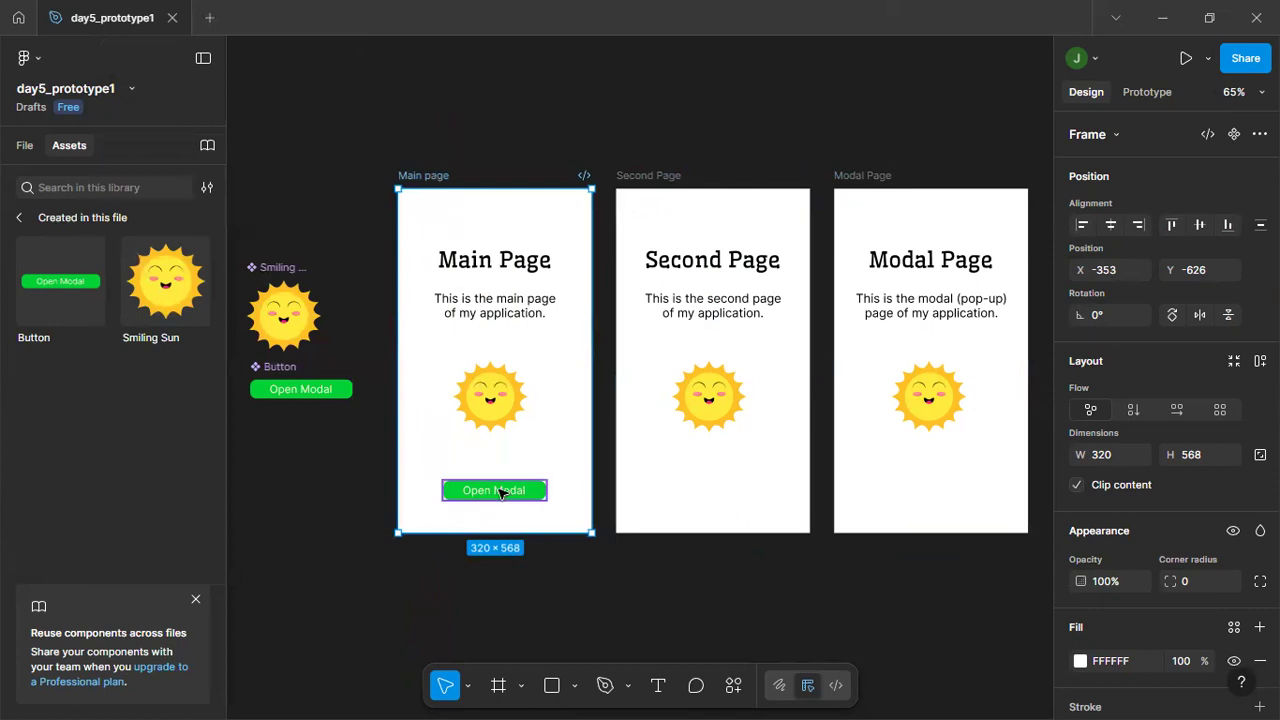
pyautogui.click(648, 601)
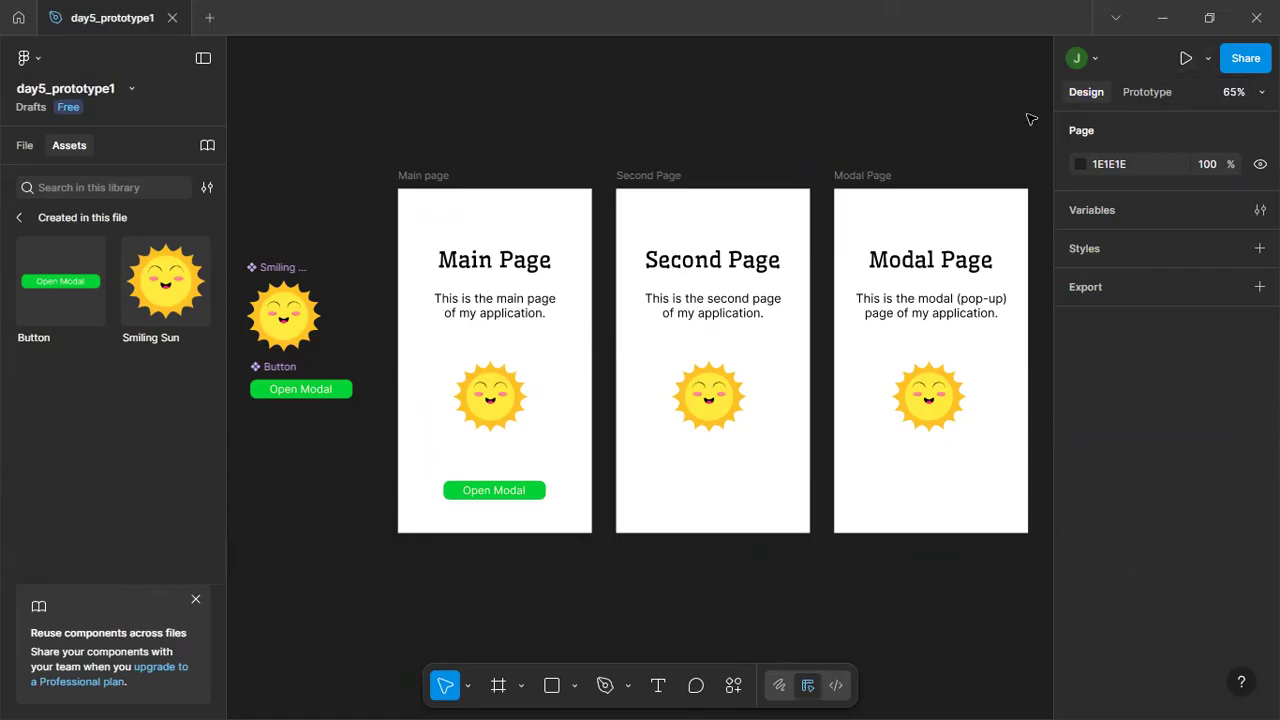
pyautogui.click(1208, 58)
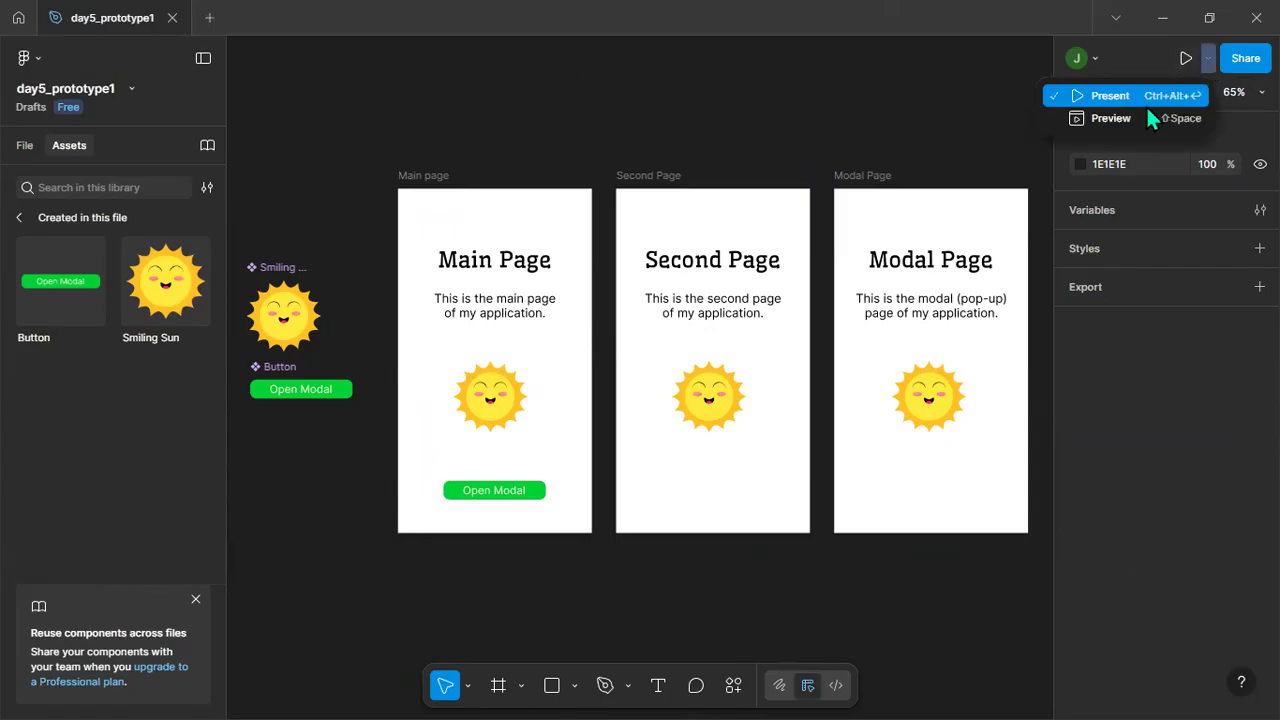
pyautogui.click(877, 108)
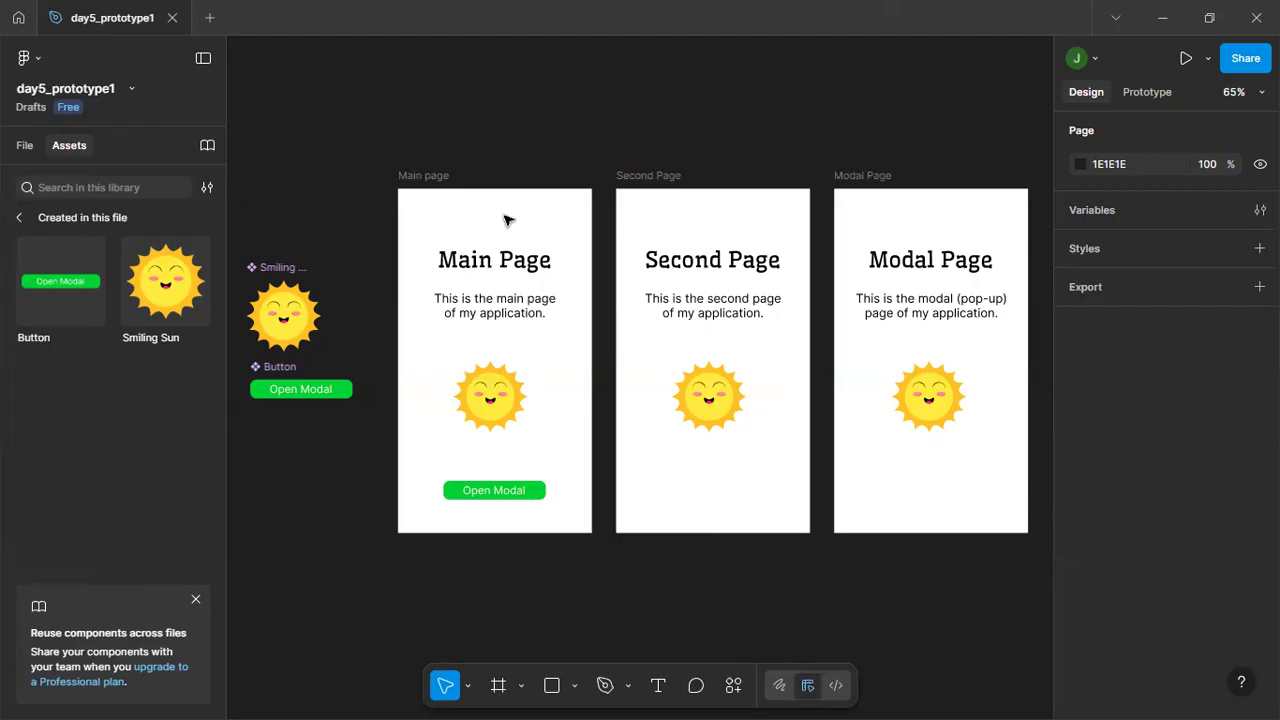
# Add the text "Next" above the title near the upper-right corner of the Main page frame.
pyautogui.scroll(5, 505, 220)
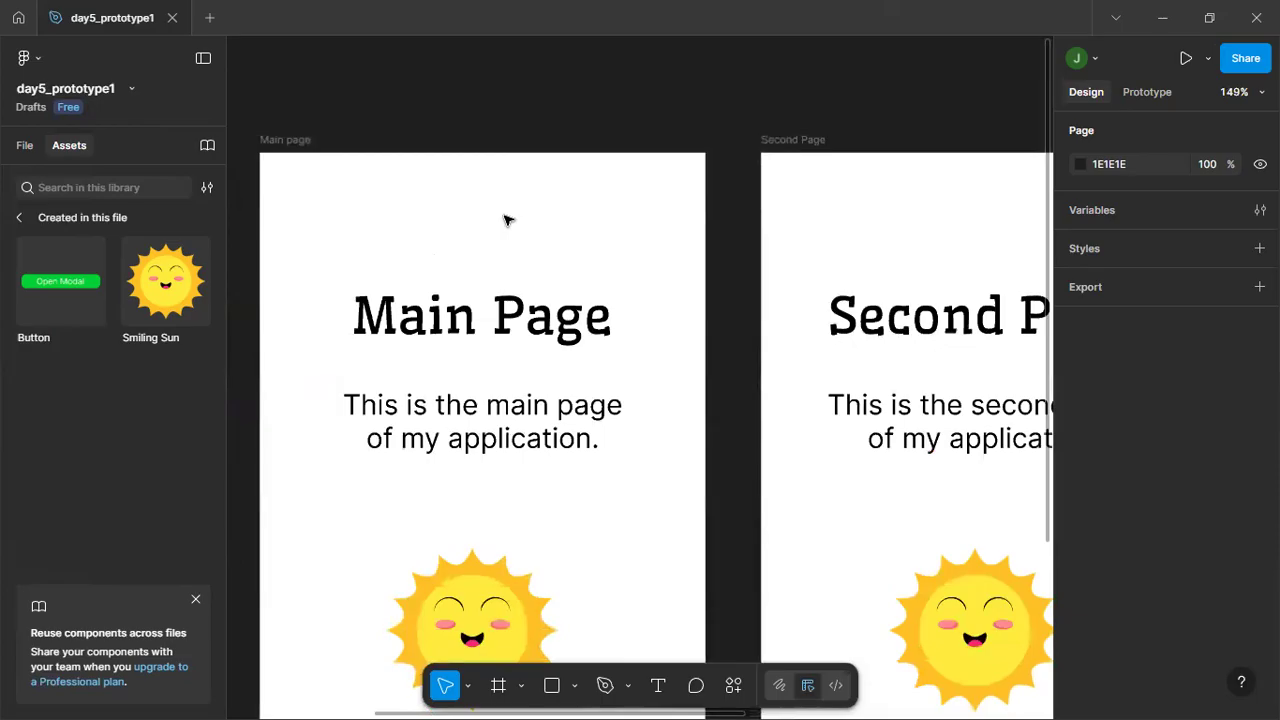
pyautogui.click(658, 686)
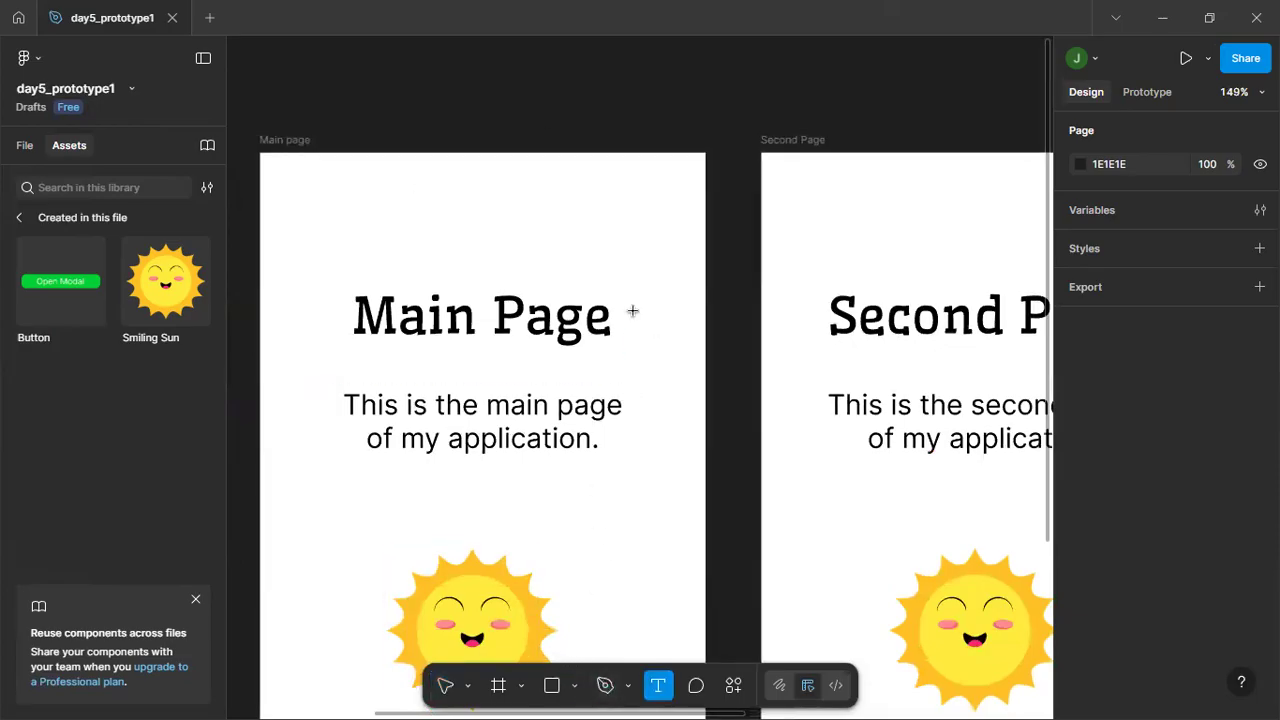
pyautogui.click(608, 209)
pyautogui.press('Escape')
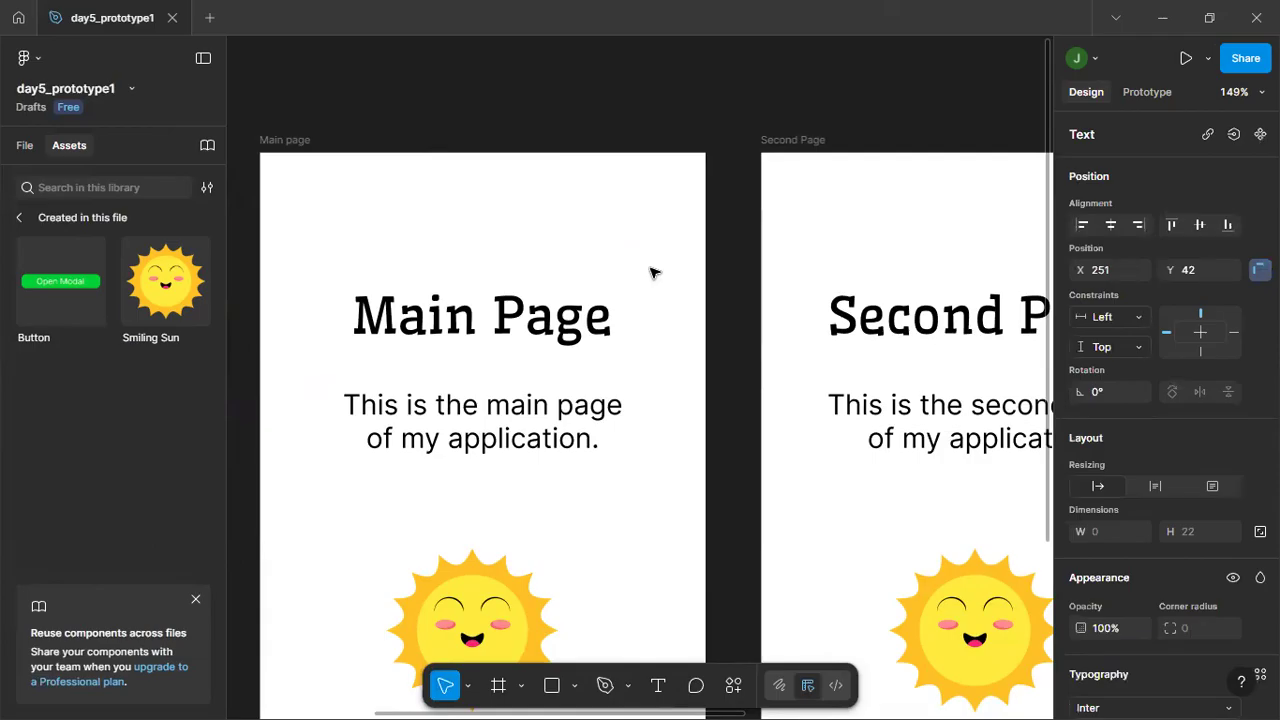
pyautogui.write('Next')
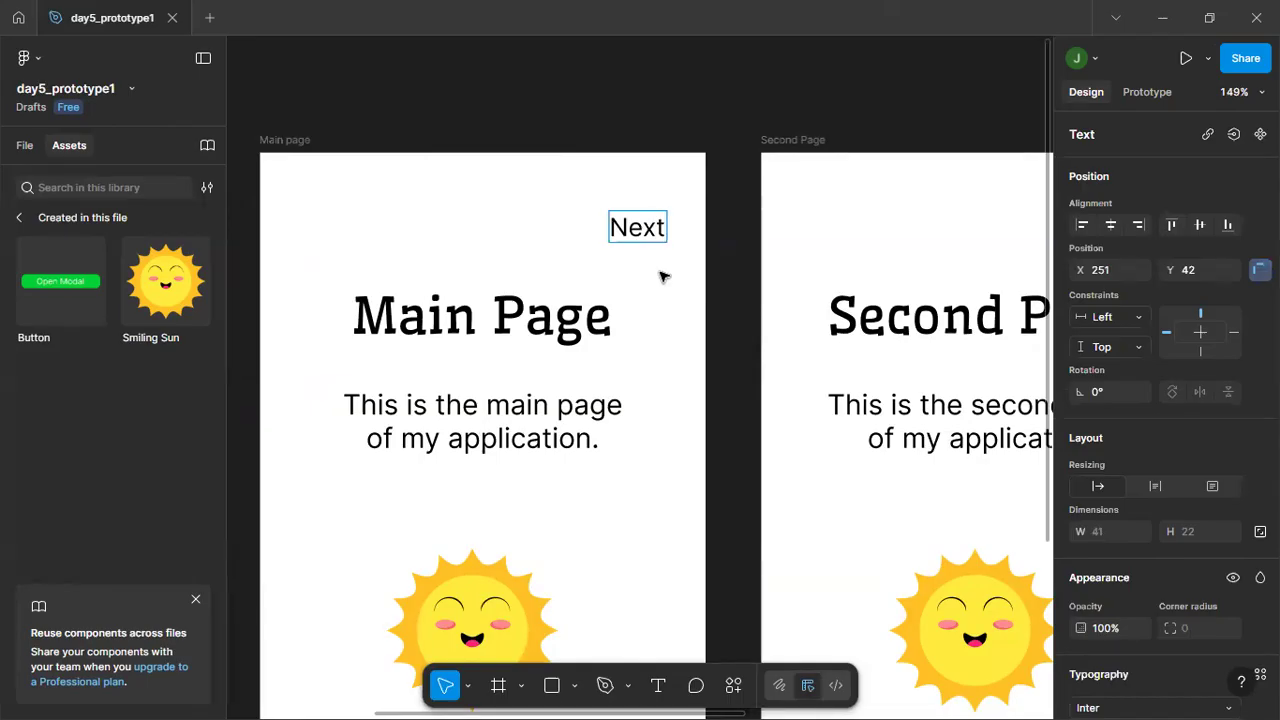
pyautogui.press('Escape')
pyautogui.click(720, 263)
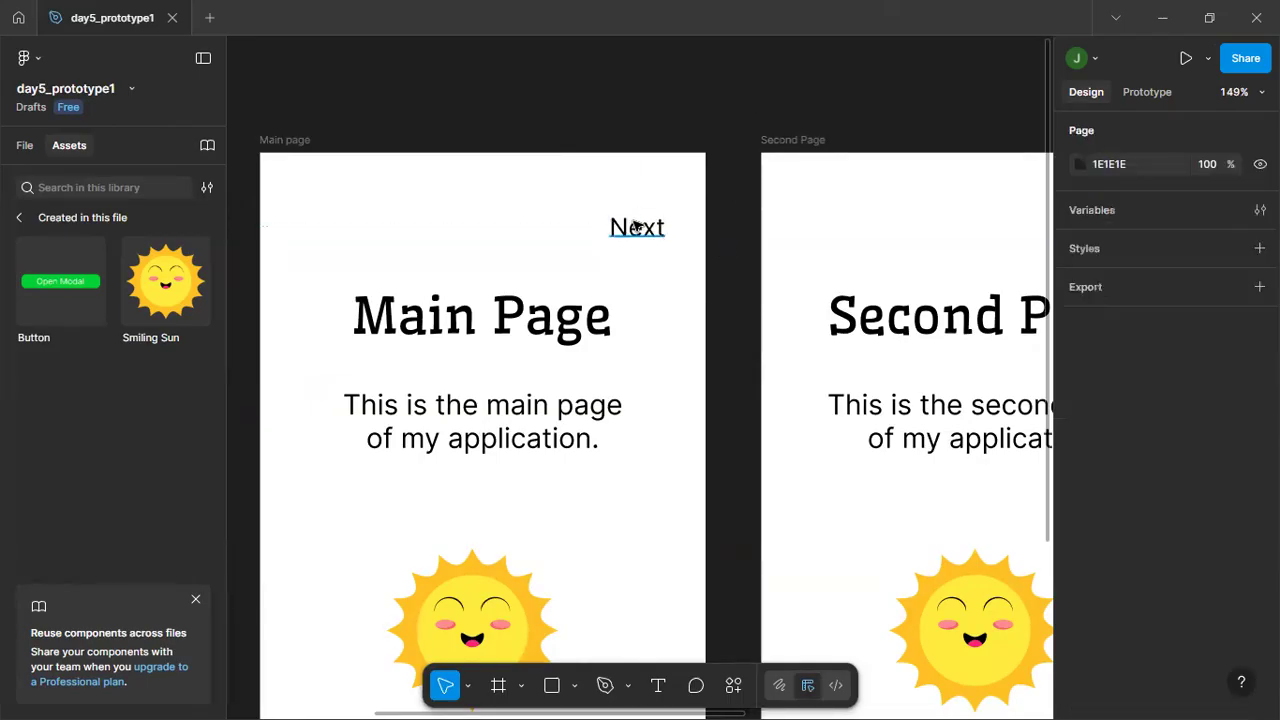
# Copy the Next text into the Second Page frame and place it near the upper-left corner at about X 21, Y 42.
pyautogui.click(622, 228)
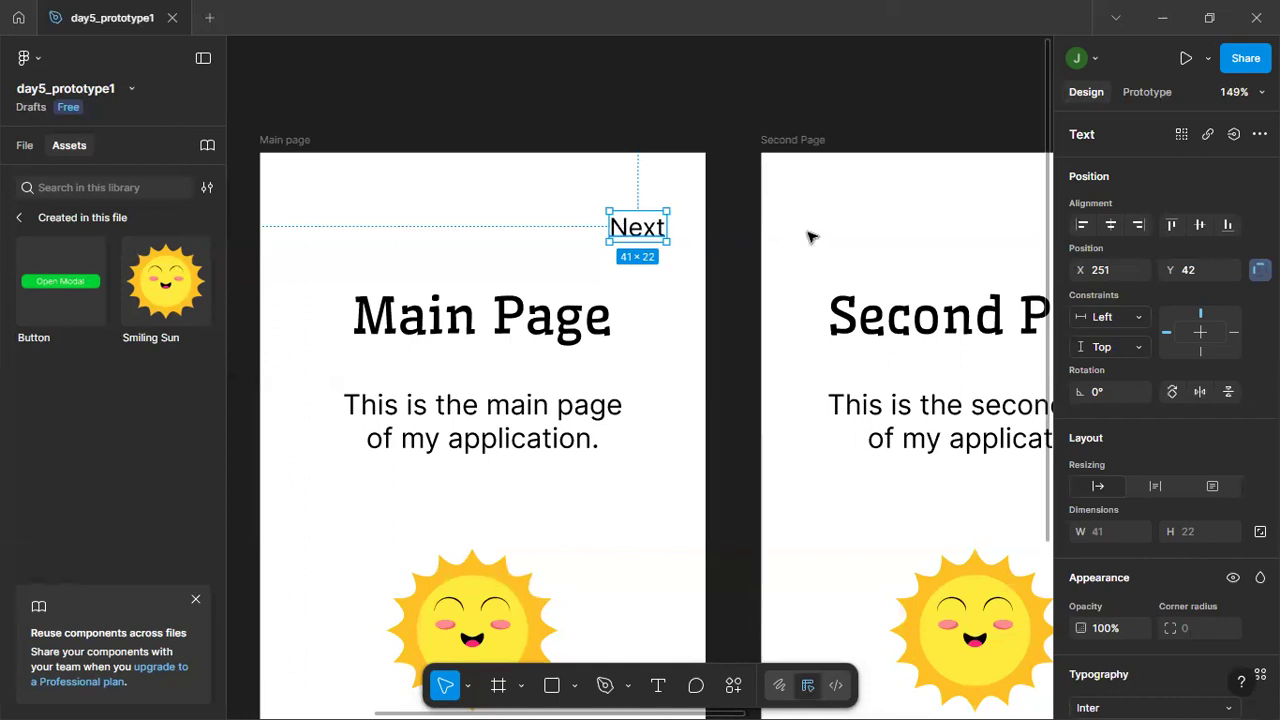
pyautogui.click(820, 228)
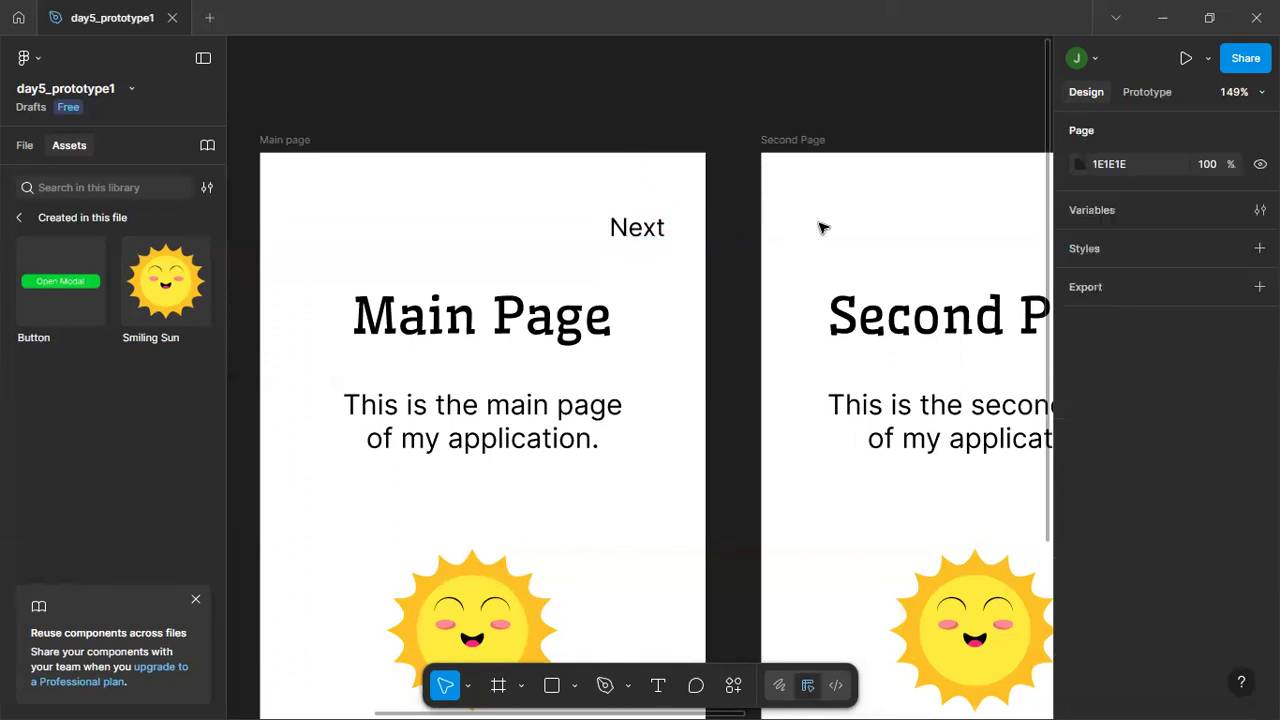
pyautogui.hotkey('ctrl', 'v')
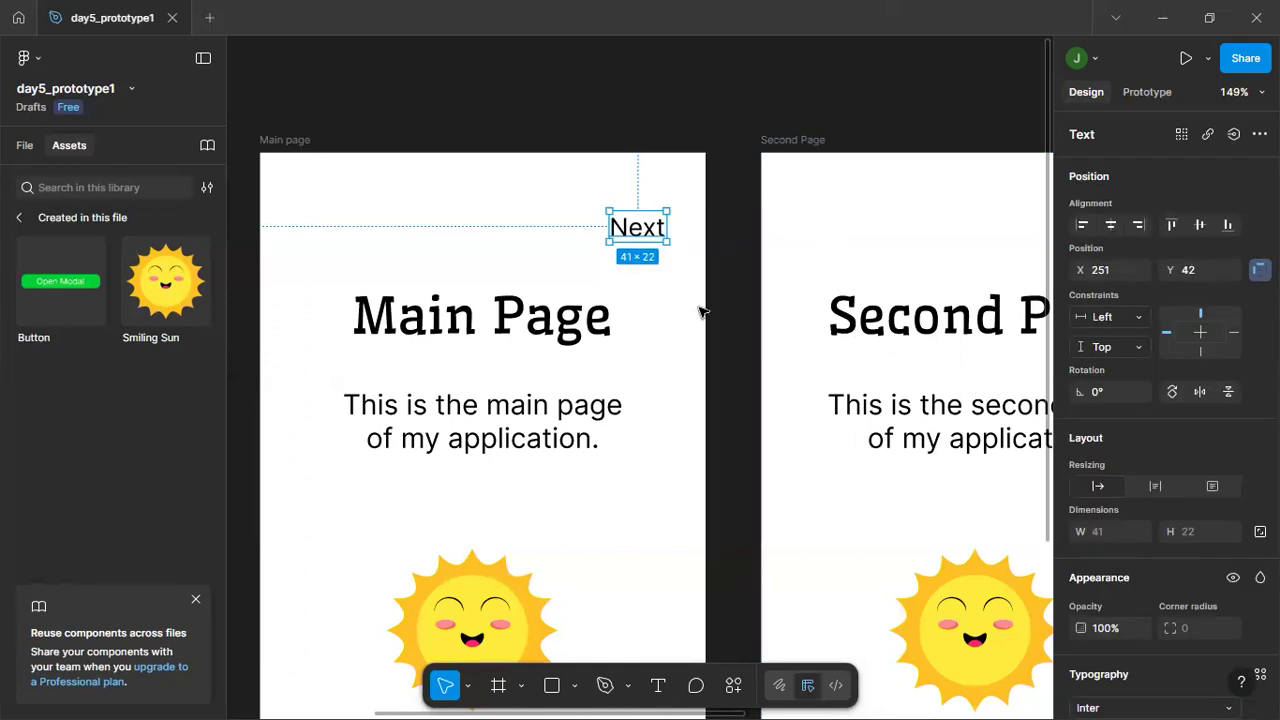
pyautogui.moveTo(649, 235); pyautogui.dragTo(833, 236)
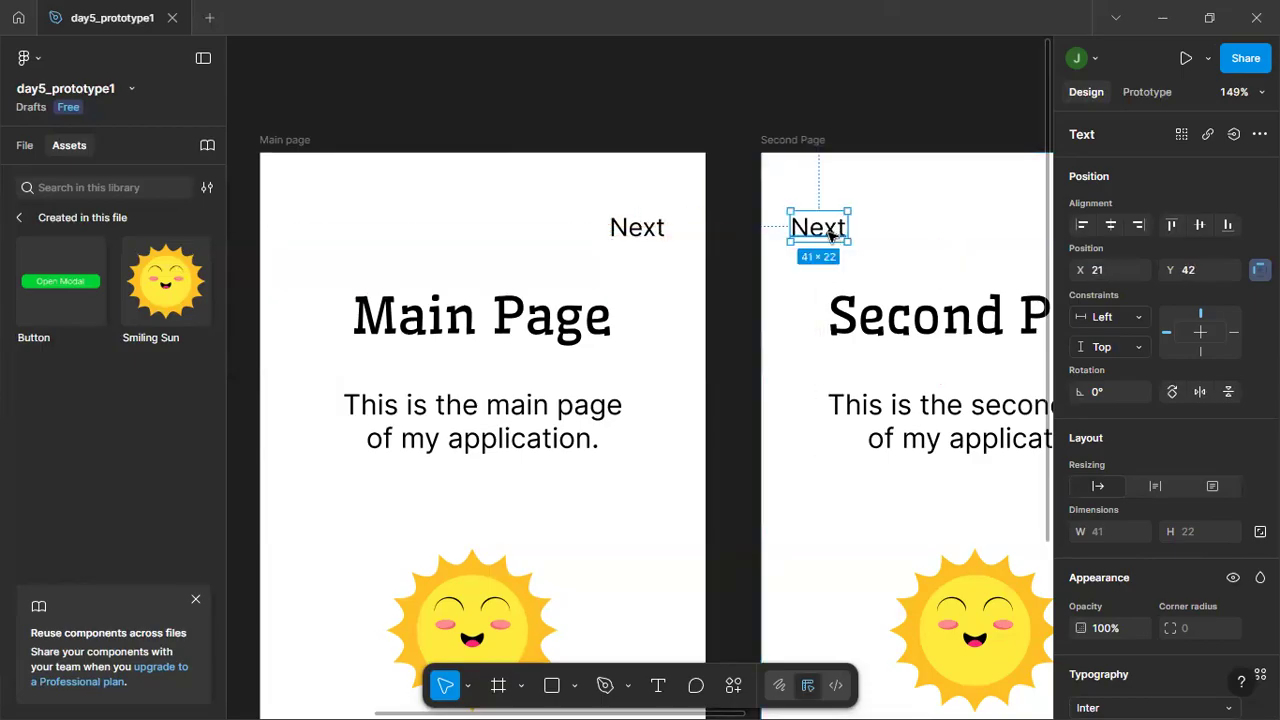
# Change the copied text in the Second Page frame to "< Back" and deselect it.
pyautogui.doubleClick(834, 234)
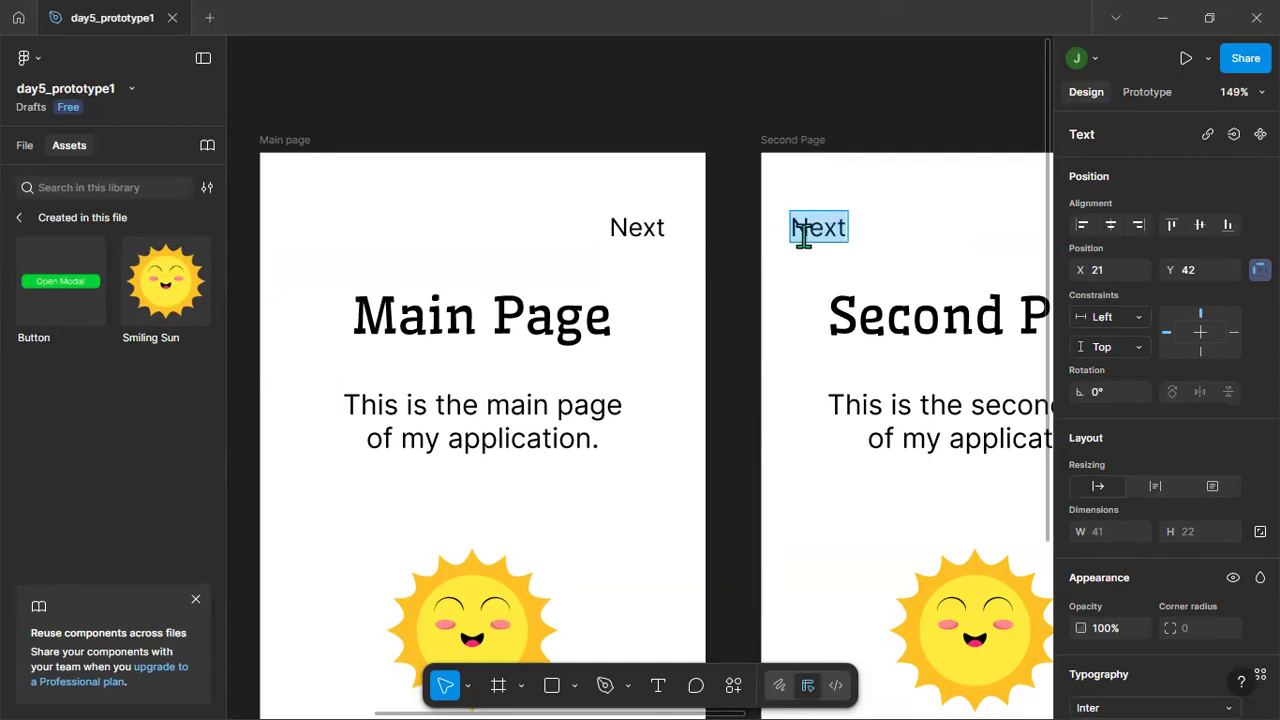
pyautogui.press('Escape')
pyautogui.write('< Back')
pyautogui.press('Delete')
pyautogui.press('Delete')
pyautogui.press('Delete')
pyautogui.press('Delete')
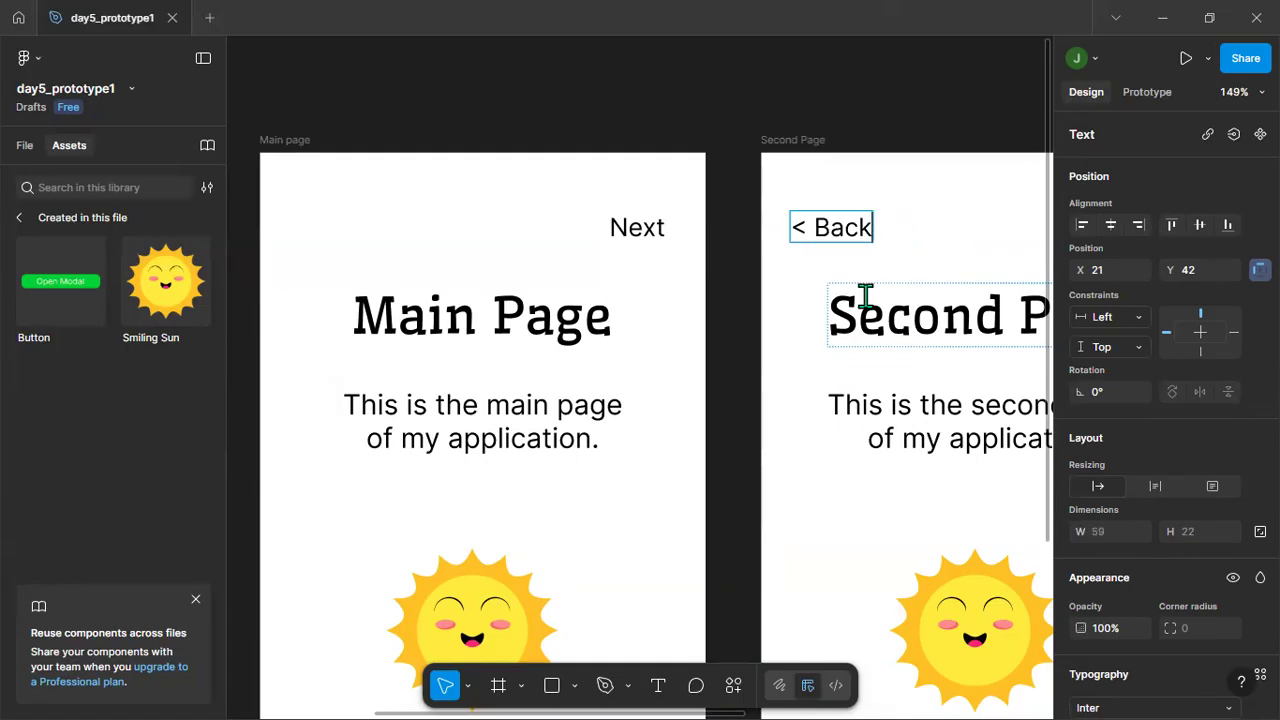
pyautogui.press('Escape')
pyautogui.press('Escape')
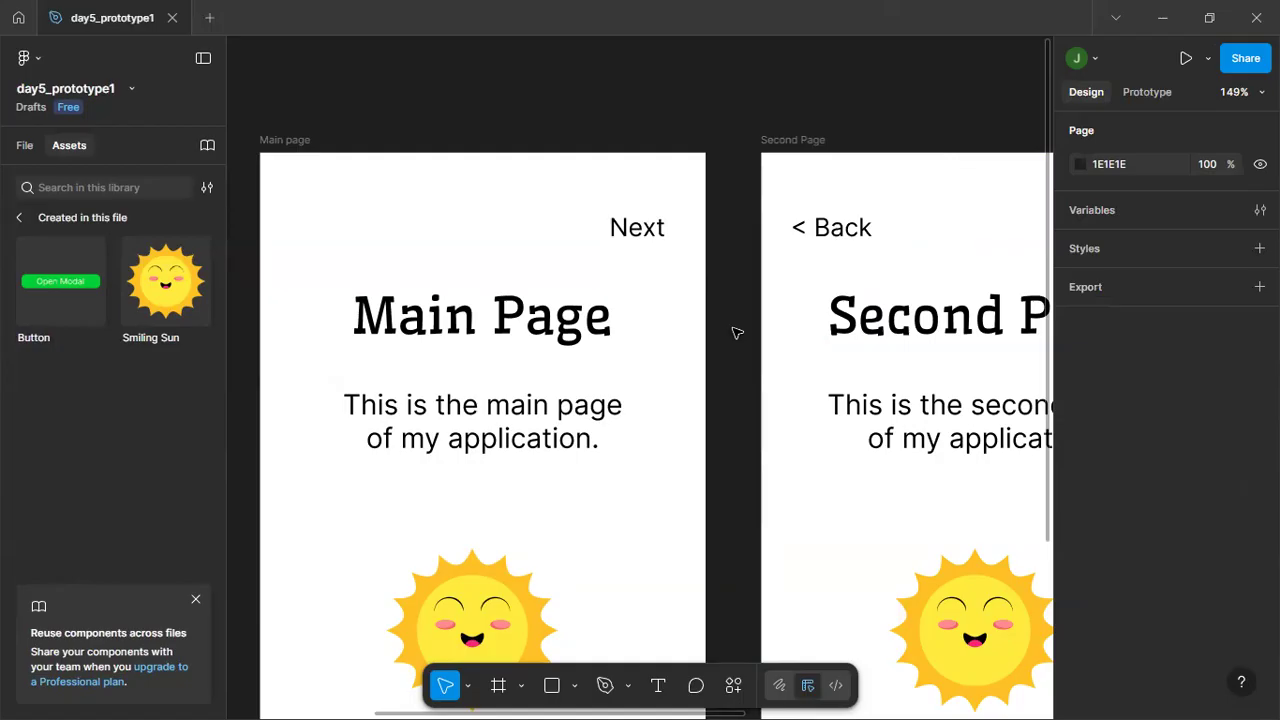
# Copy the "< Back" text from the Second Page into the same spot of the Modal Page frame.
pyautogui.moveTo(731, 363); pyautogui.dragTo(341, 369)
pyautogui.click(453, 230)
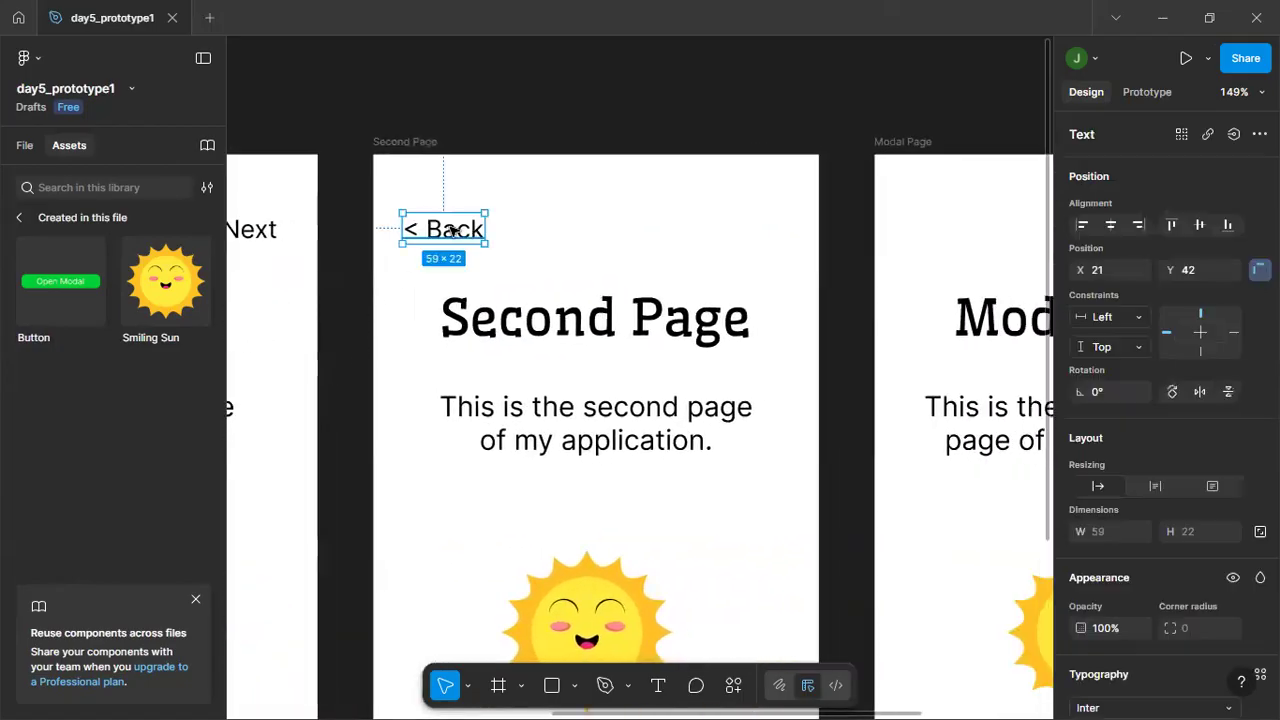
pyautogui.click(902, 150)
pyautogui.hotkey('ctrl', 'v')
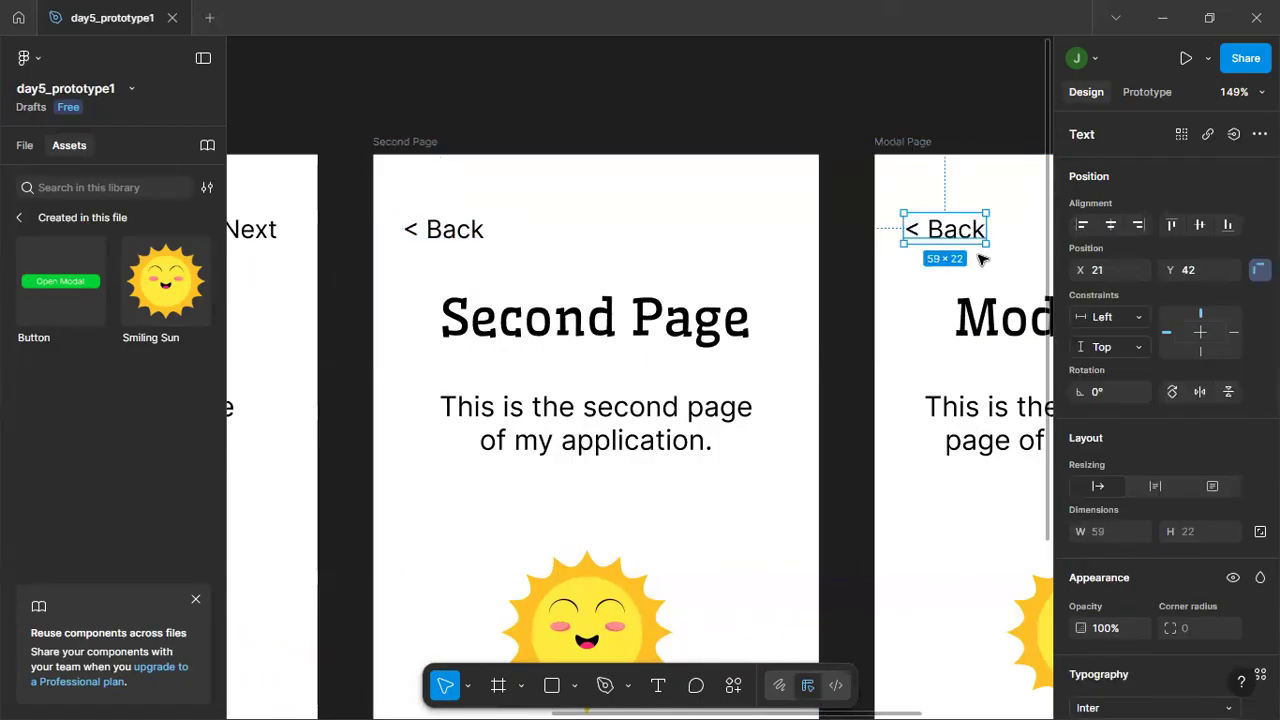
# Change the copied text in the Modal Page frame to "Cancel" and deselect it.
pyautogui.doubleClick(951, 232)
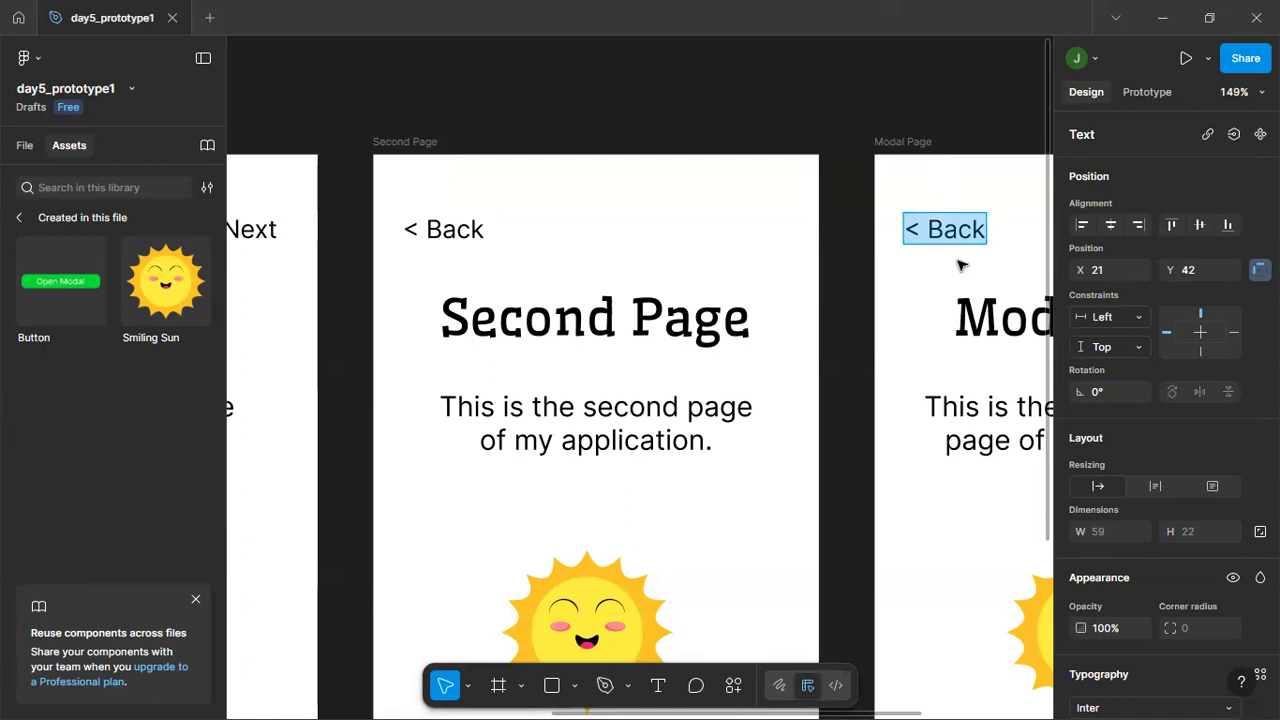
pyautogui.write('Cancel')
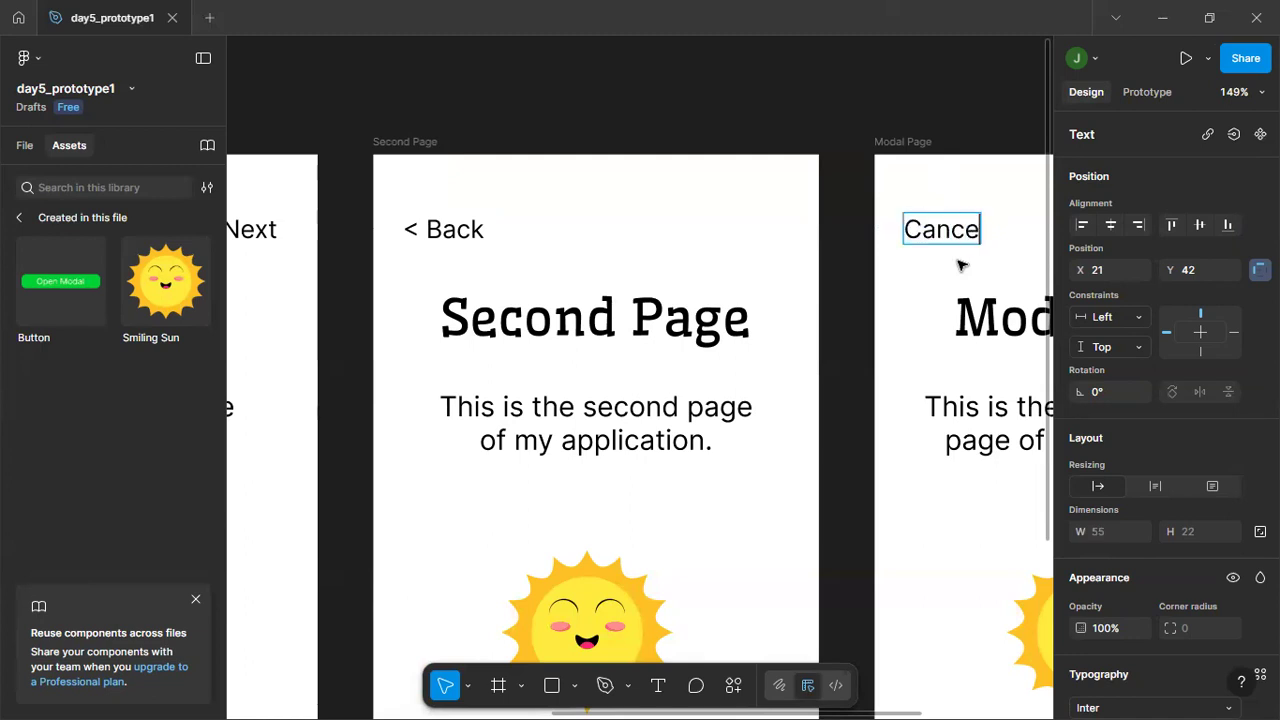
pyautogui.press('Return')
pyautogui.press('BackSpace')
pyautogui.press('Escape')
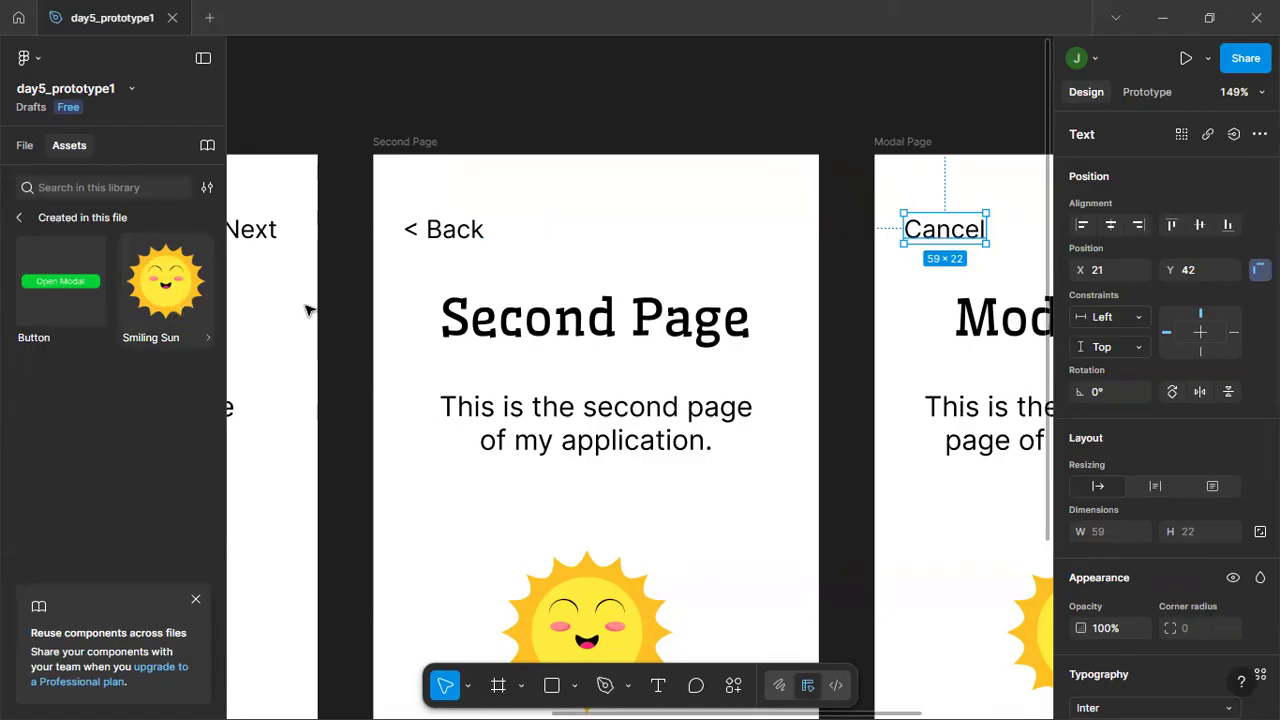
pyautogui.scroll(-5, 480, 327)
pyautogui.scroll(-2, 480, 327)
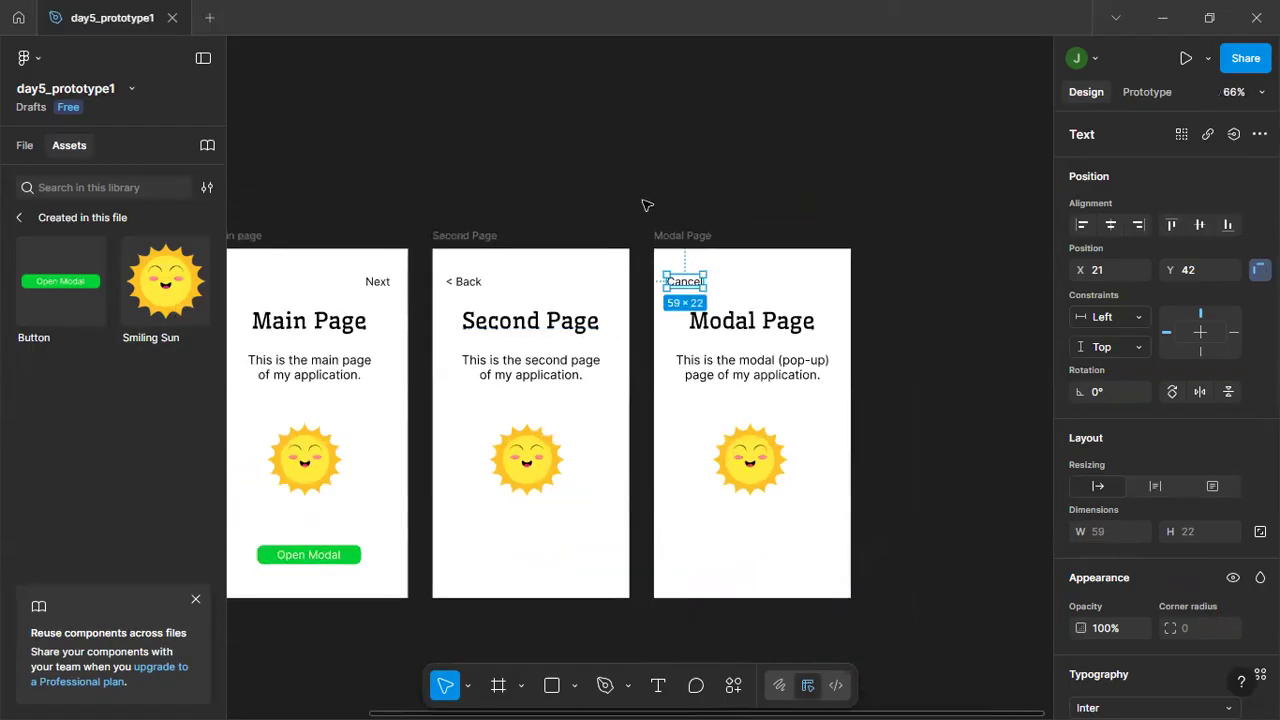
pyautogui.click(647, 206)
# Set the font size of the Cancel text in the Modal Page frame to 16.
pyautogui.click(696, 286)
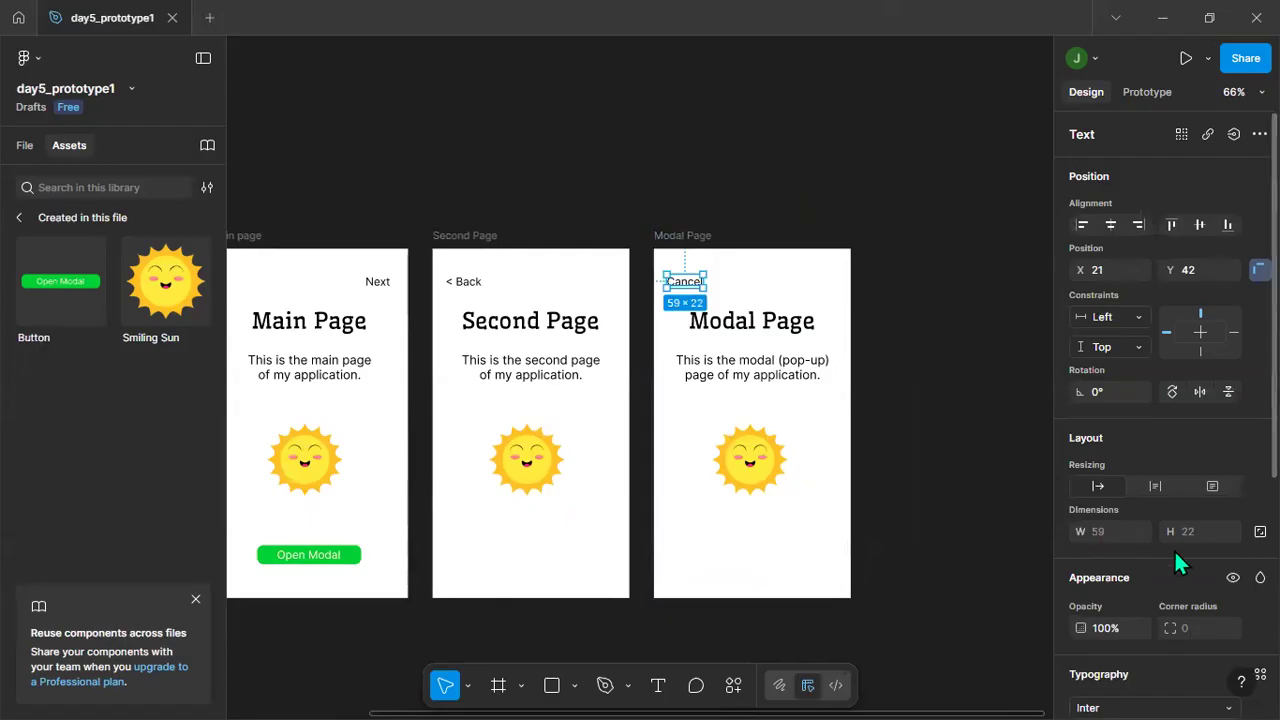
pyautogui.scroll(-4, 1202, 600)
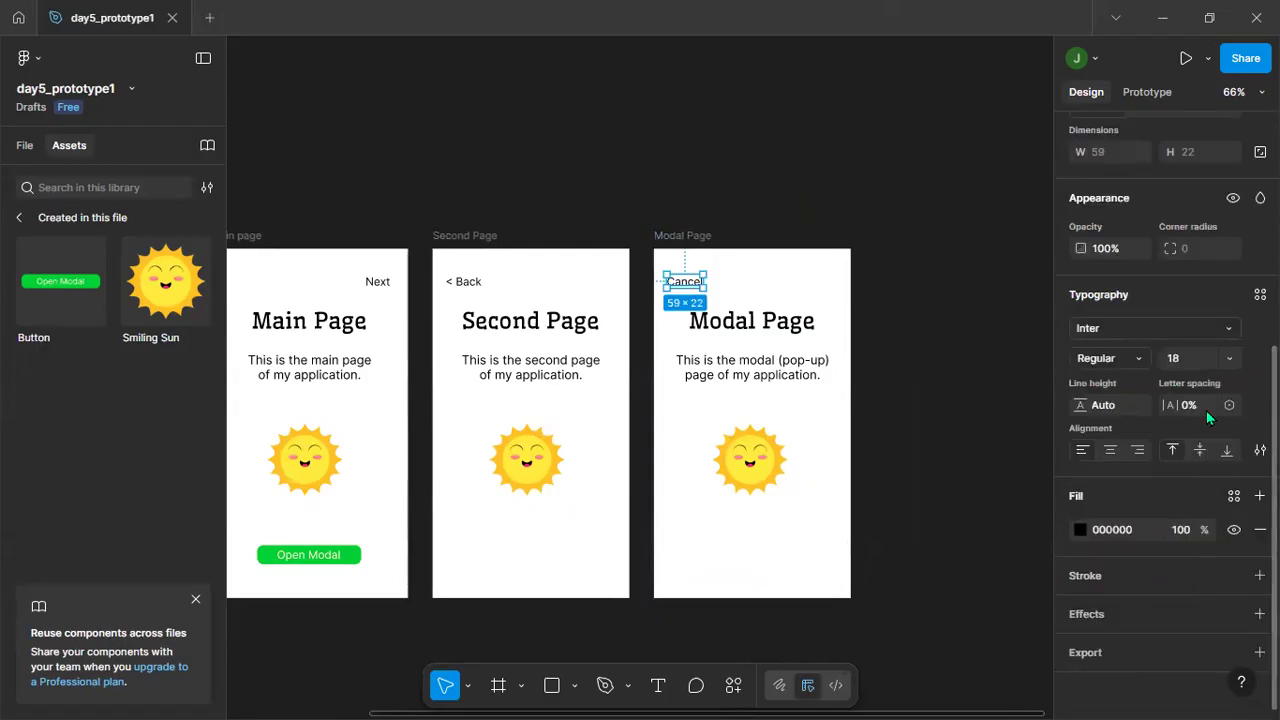
pyautogui.scroll(4, 1163, 363)
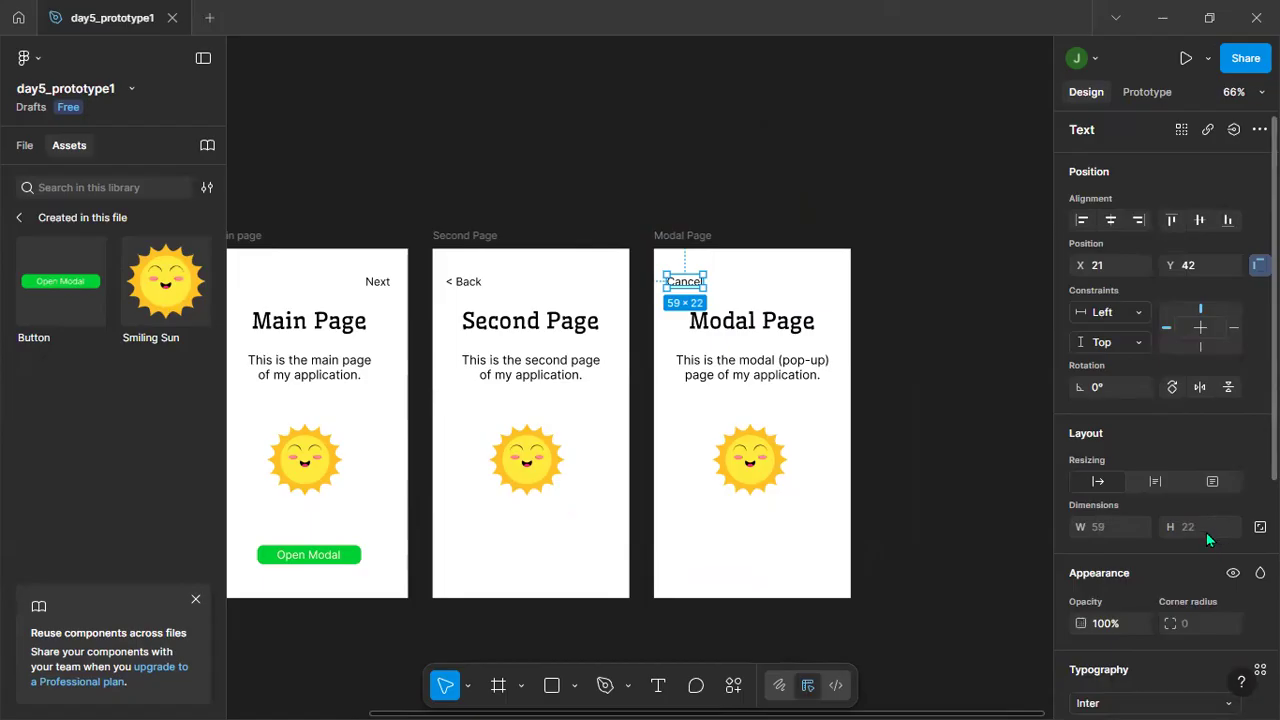
pyautogui.scroll(-4, 1206, 532)
pyautogui.click(1193, 360)
pyautogui.write('16')
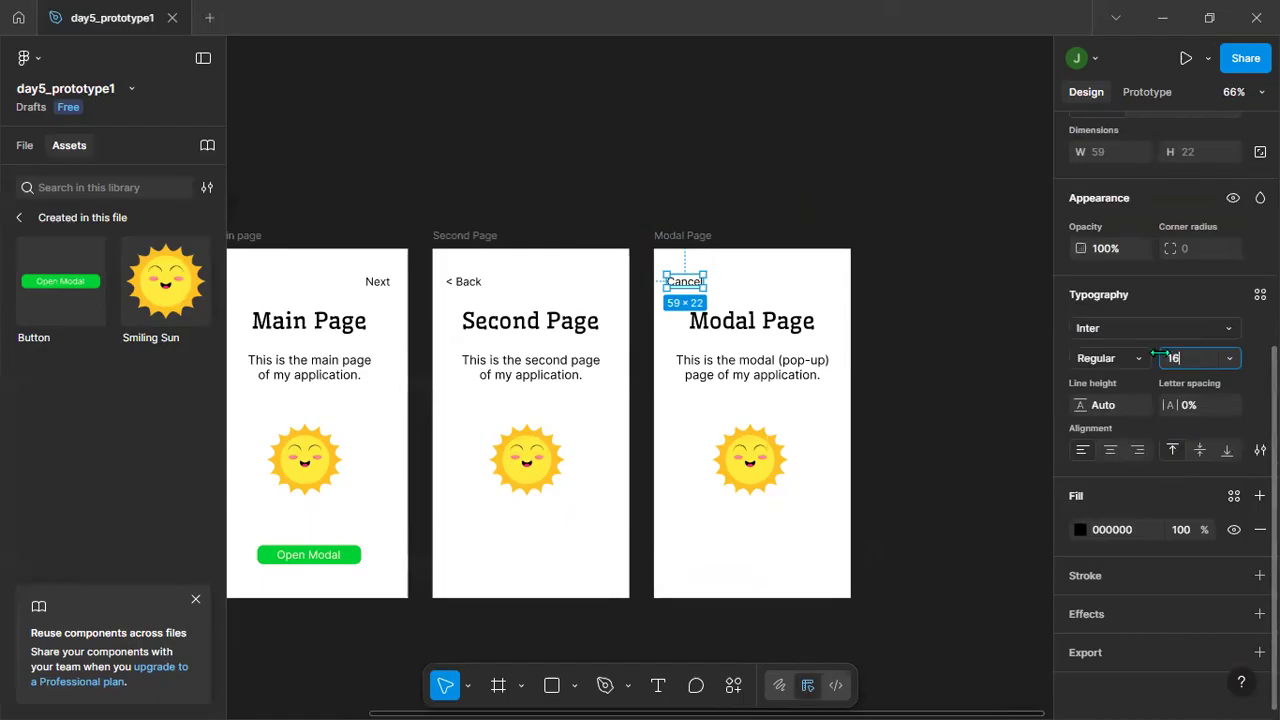
pyautogui.press('Return')
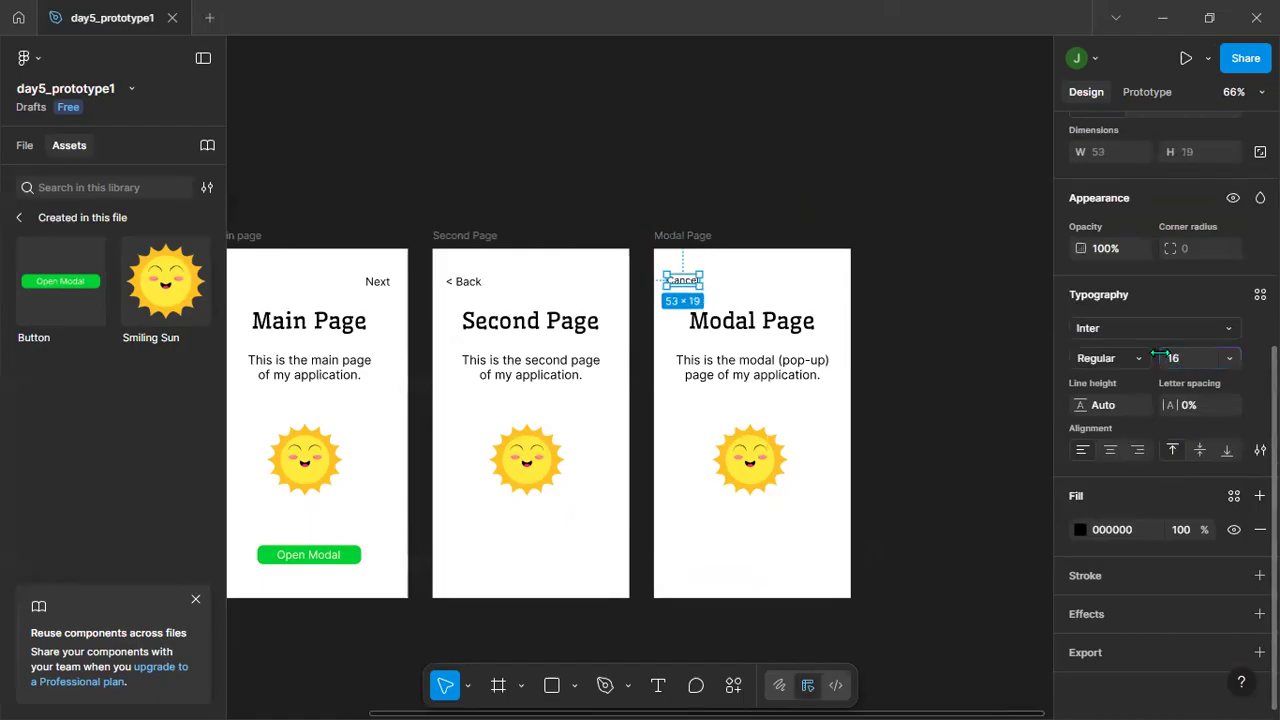
# Set the font size of the "< Back" and Next texts to 16 as well, leaving nothing selected.
pyautogui.click(466, 282)
pyautogui.click(1186, 356)
pyautogui.write('8')
pyautogui.press('Return')
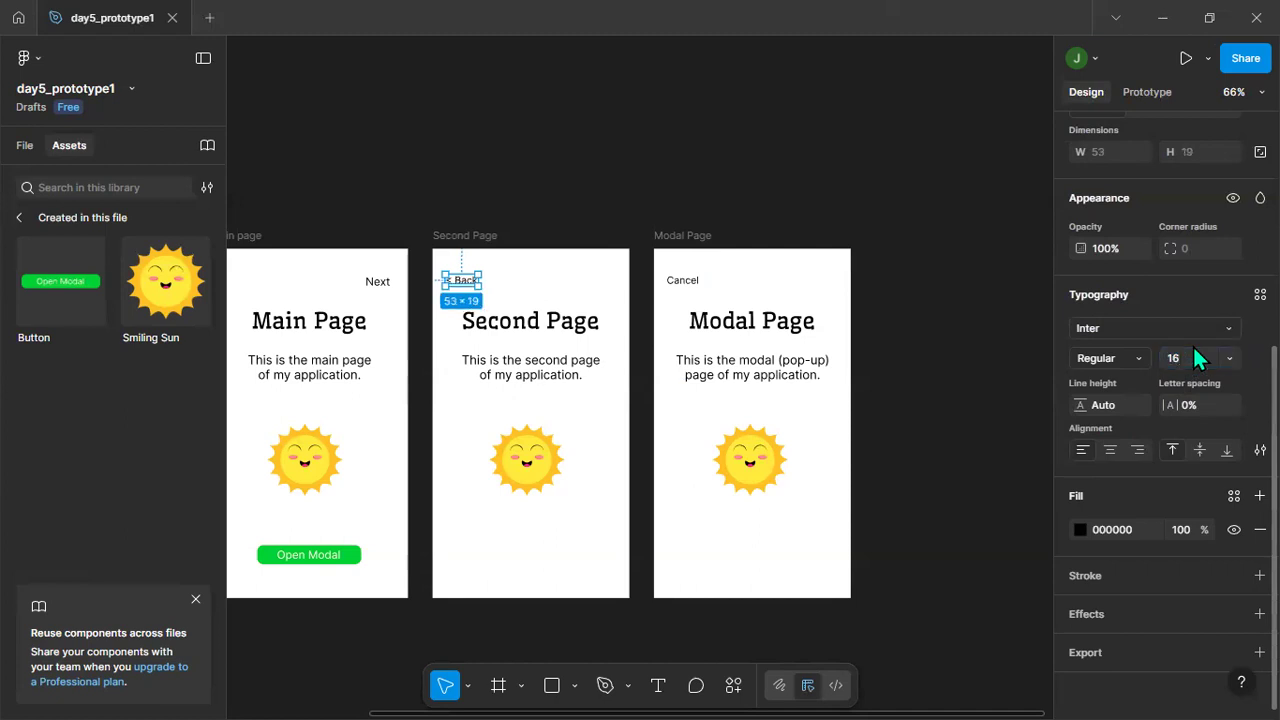
pyautogui.click(377, 281)
pyautogui.click(1187, 356)
pyautogui.press('Return')
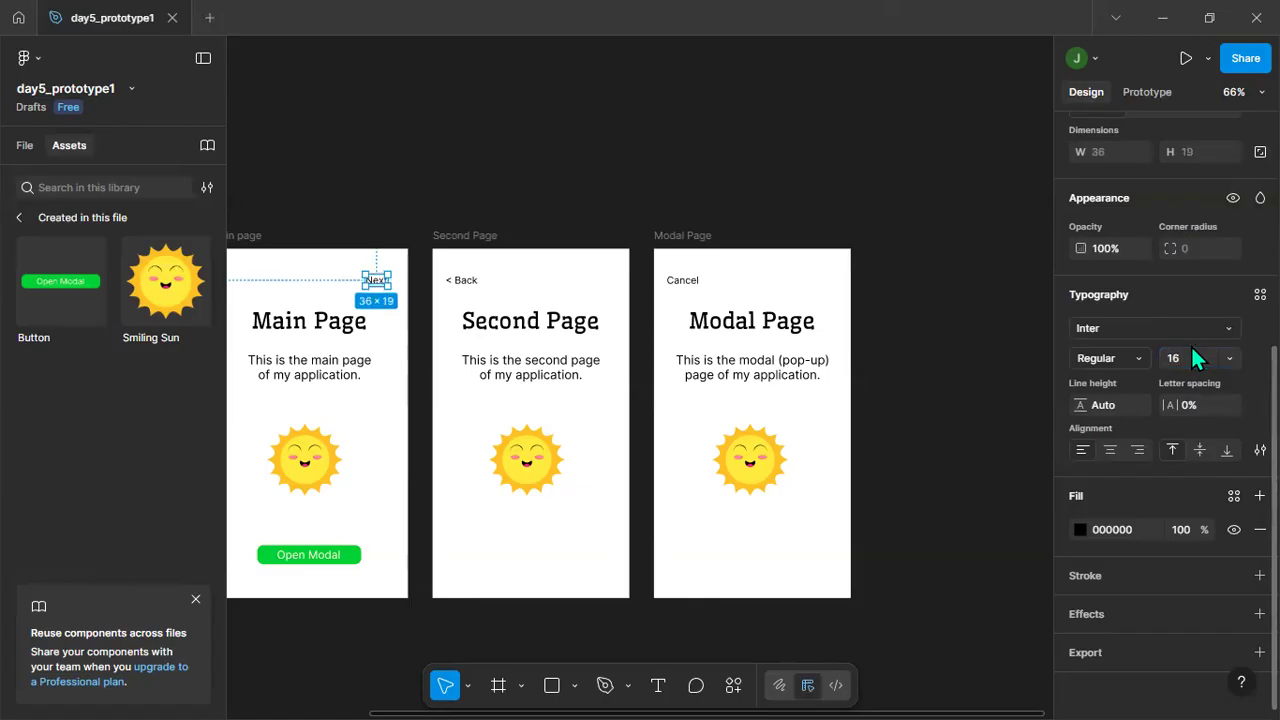
pyautogui.click(902, 327)
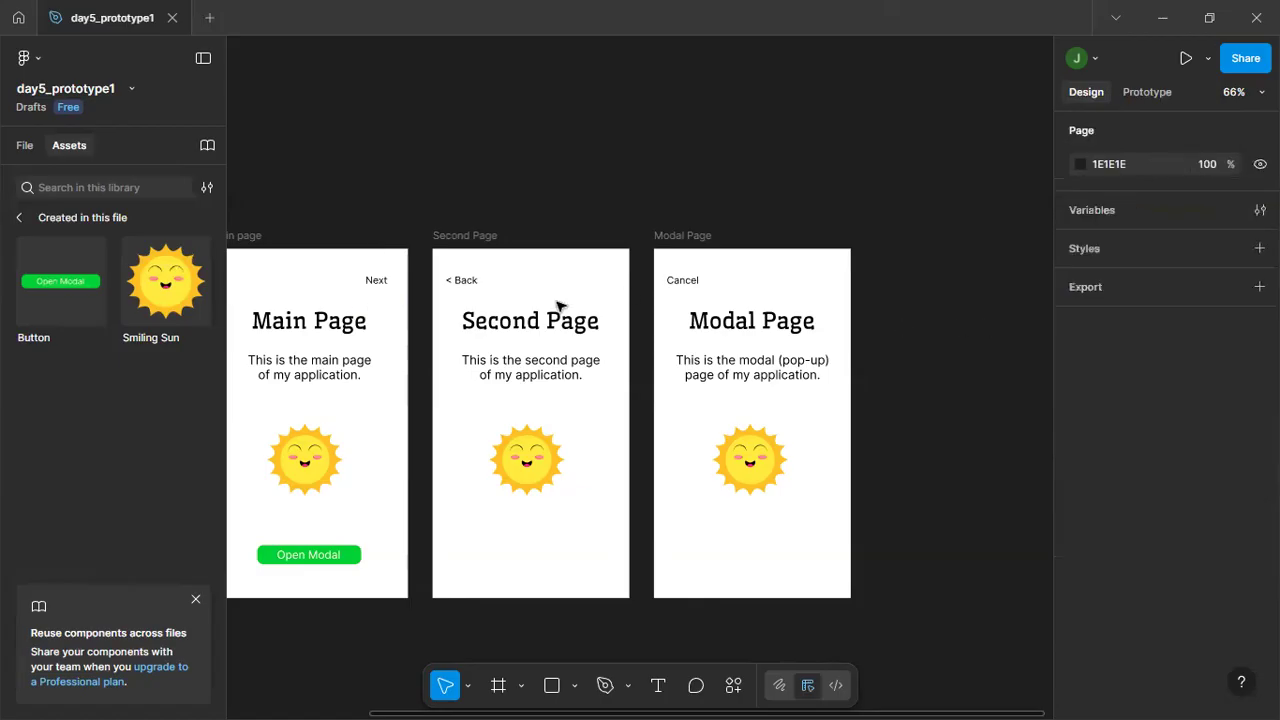
# Change the fill of the Next text in the Main page frame to red D71111.
pyautogui.click(379, 281)
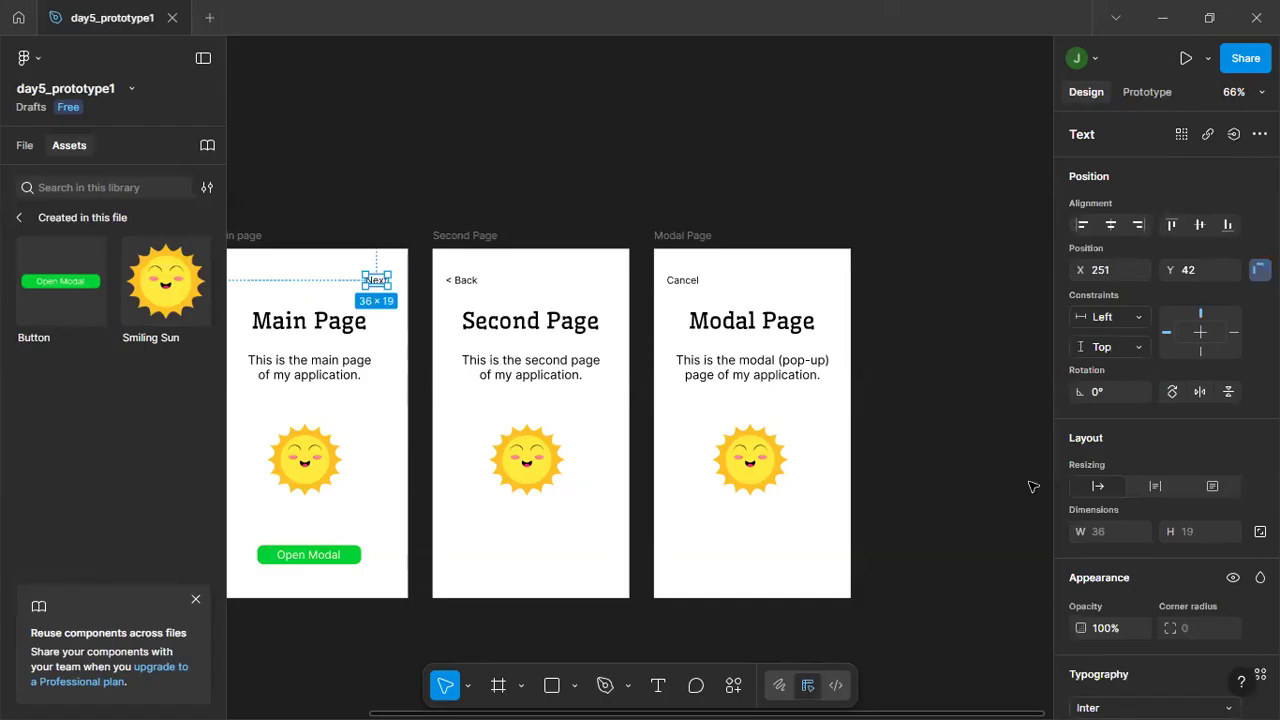
pyautogui.scroll(-5, 1150, 495)
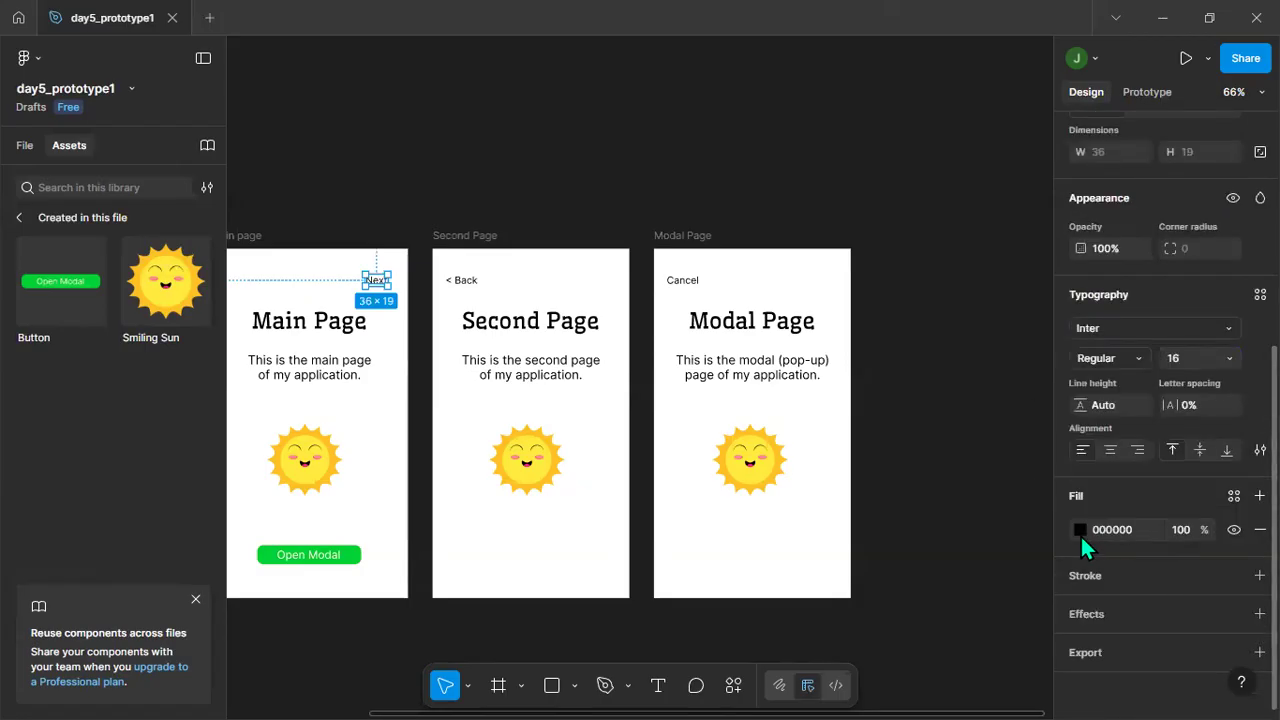
pyautogui.click(1080, 529)
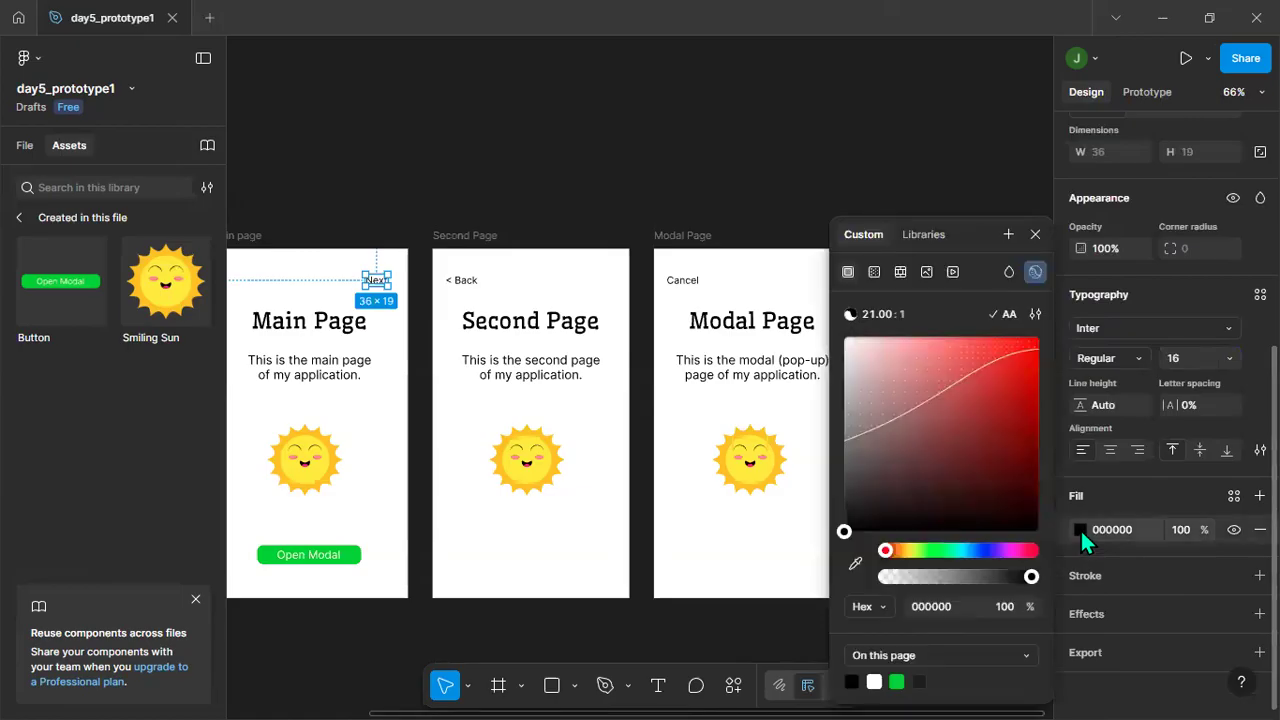
pyautogui.click(1016, 371)
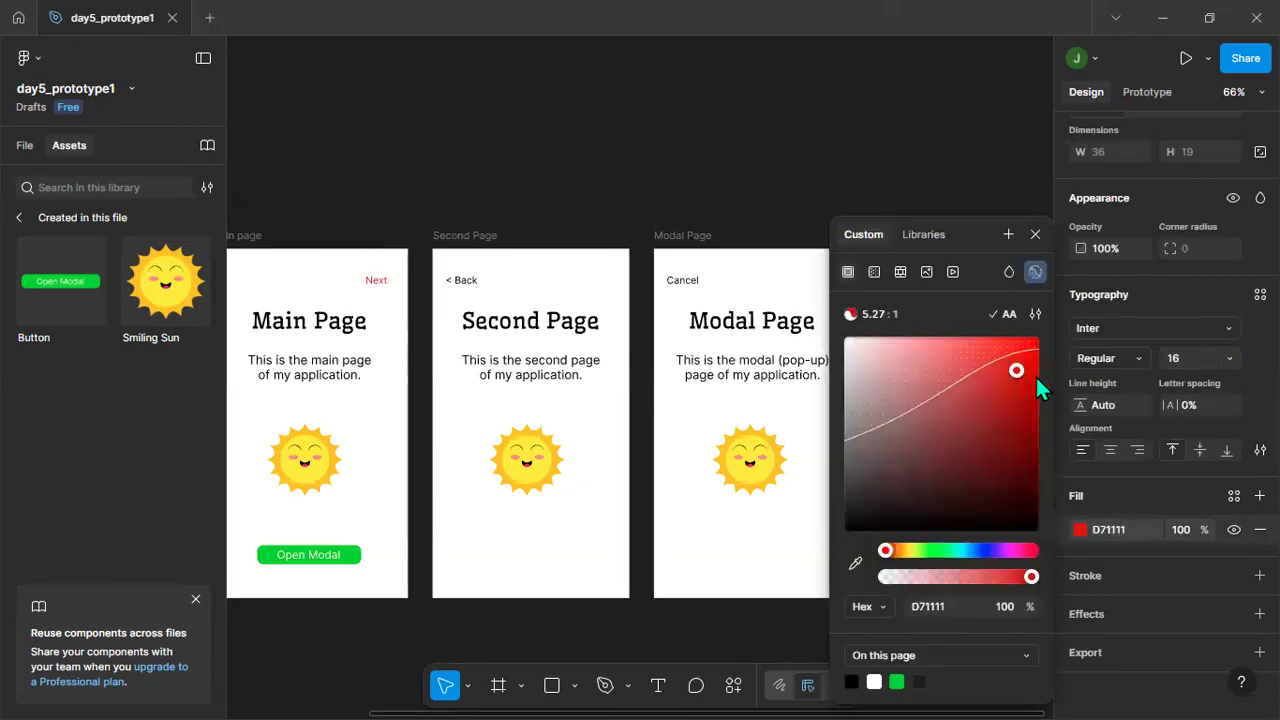
pyautogui.click(521, 173)
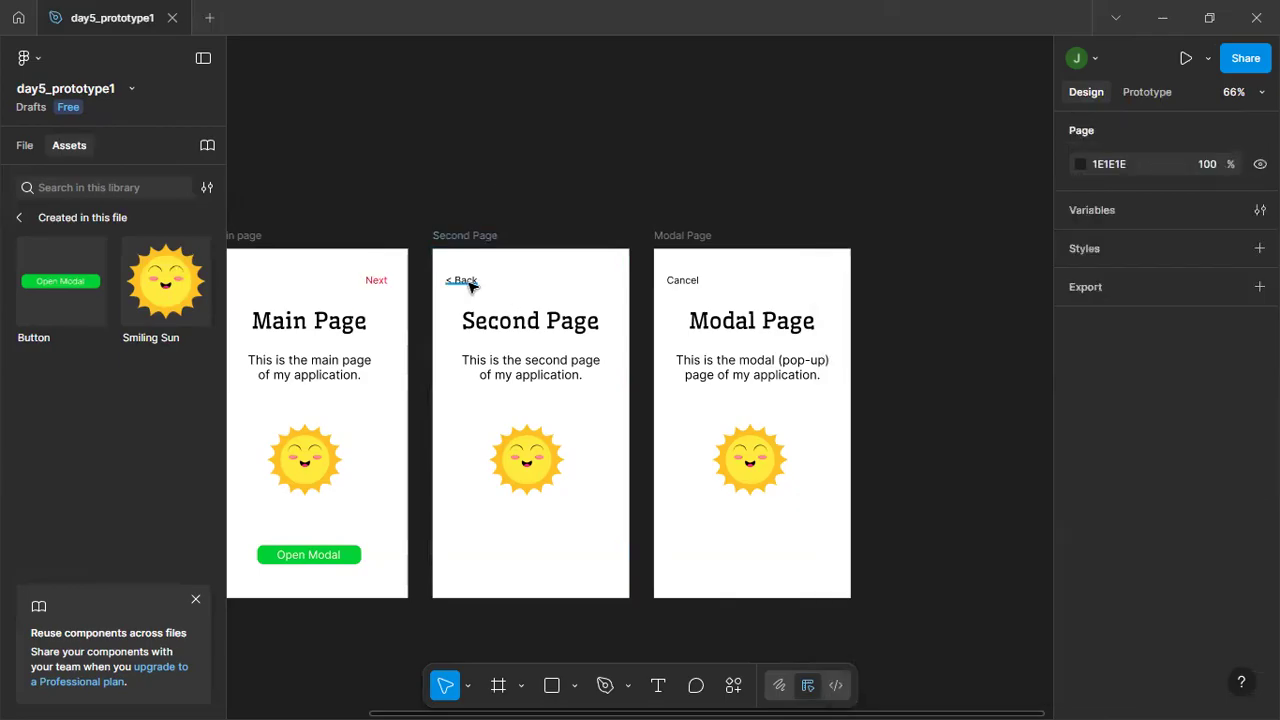
pyautogui.click(470, 284)
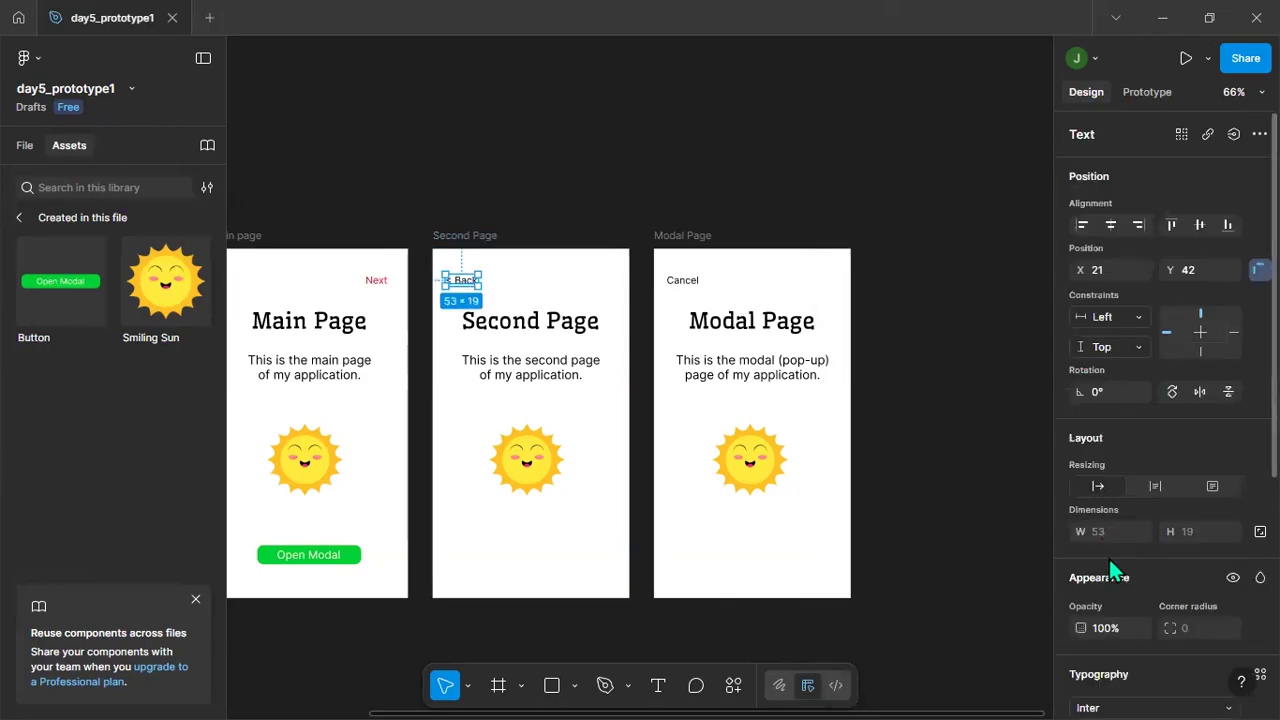
pyautogui.scroll(-2, 1110, 528)
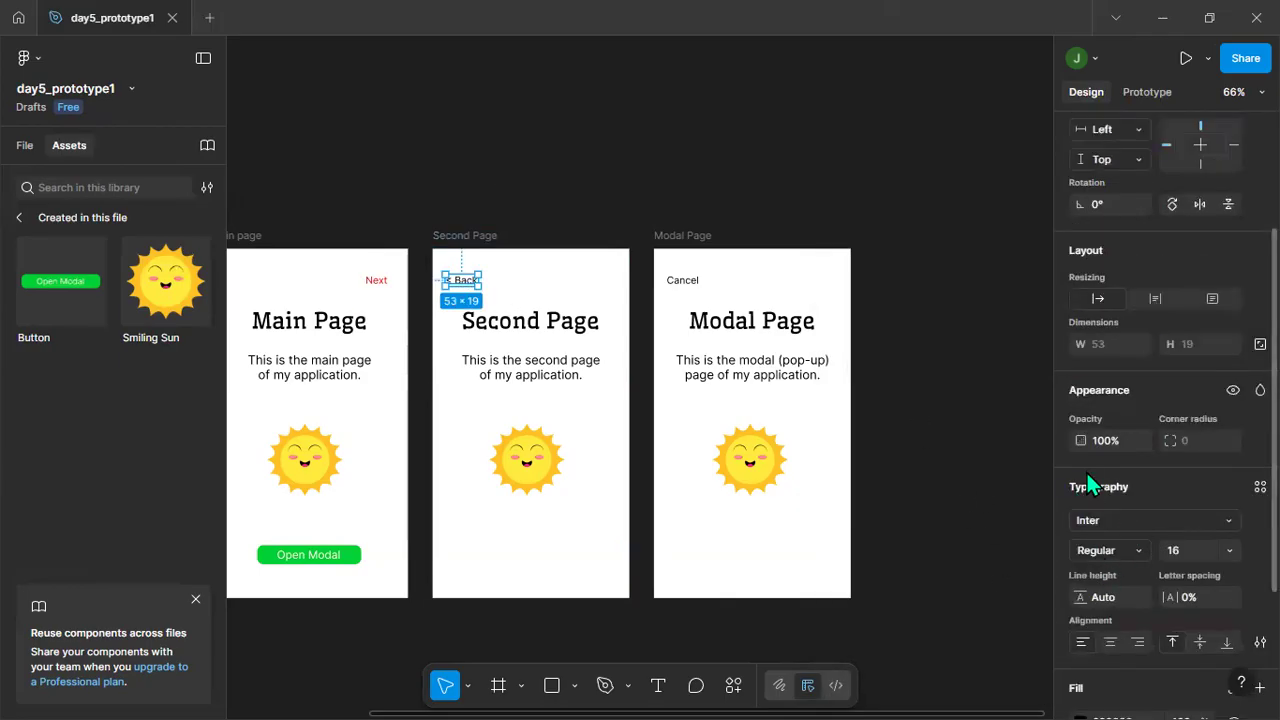
pyautogui.click(951, 394)
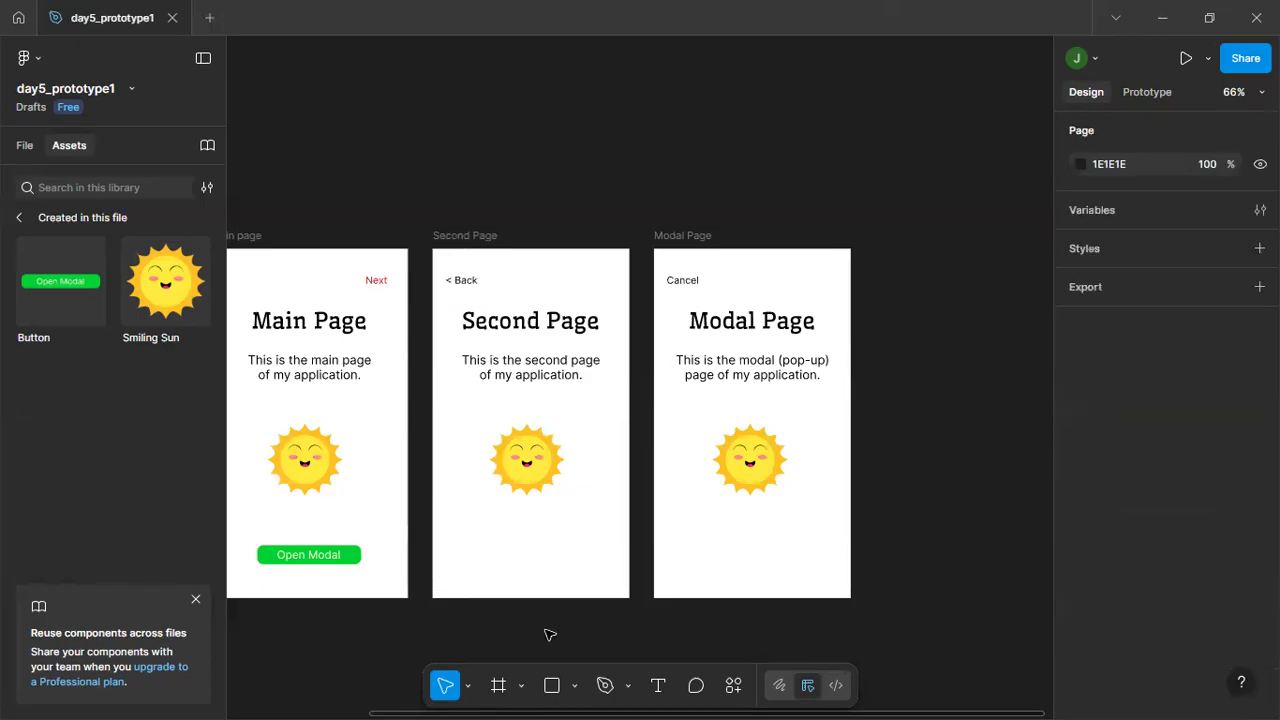
pyautogui.moveTo(543, 627); pyautogui.dragTo(704, 630)
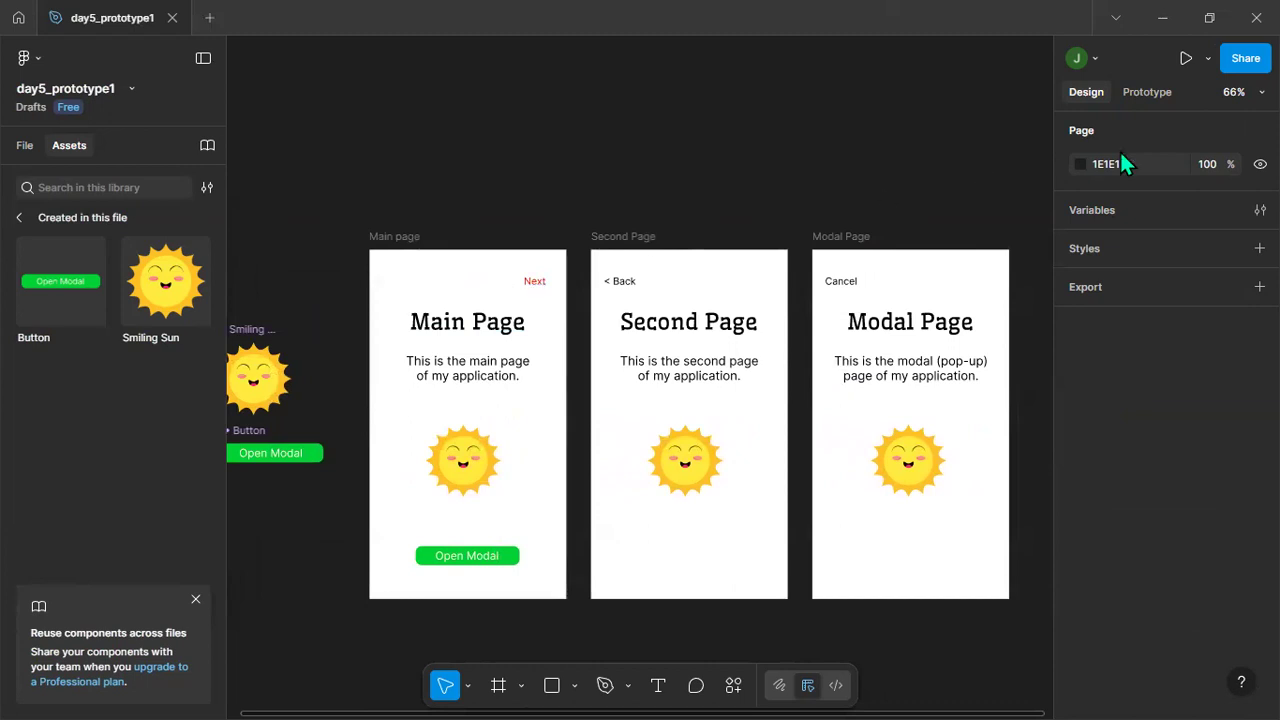
# Copy the Next text's fill colour D30707 and apply it to the "< Back" text in the Second Page frame.
pyautogui.click(1152, 92)
pyautogui.click(1084, 91)
pyautogui.click(620, 284)
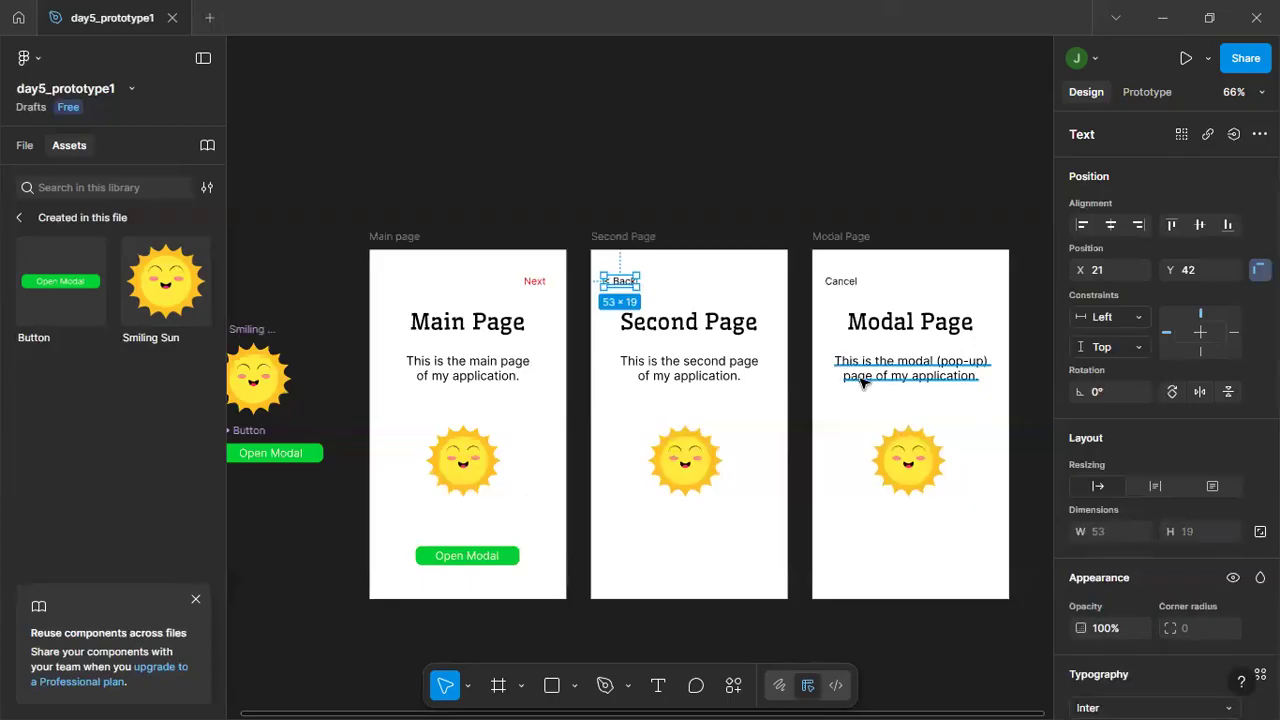
pyautogui.click(534, 281)
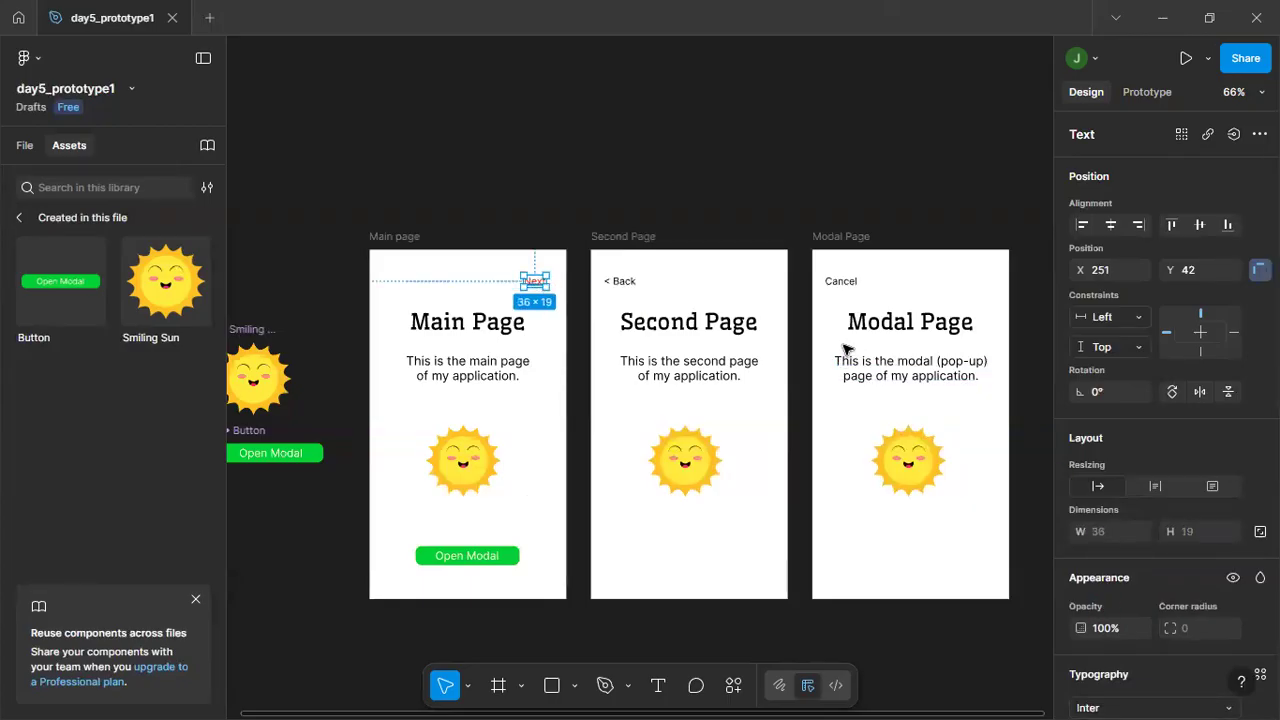
pyautogui.scroll(-3, 1180, 520)
pyautogui.click(1118, 630)
pyautogui.hotkey('ctrl', 'c')
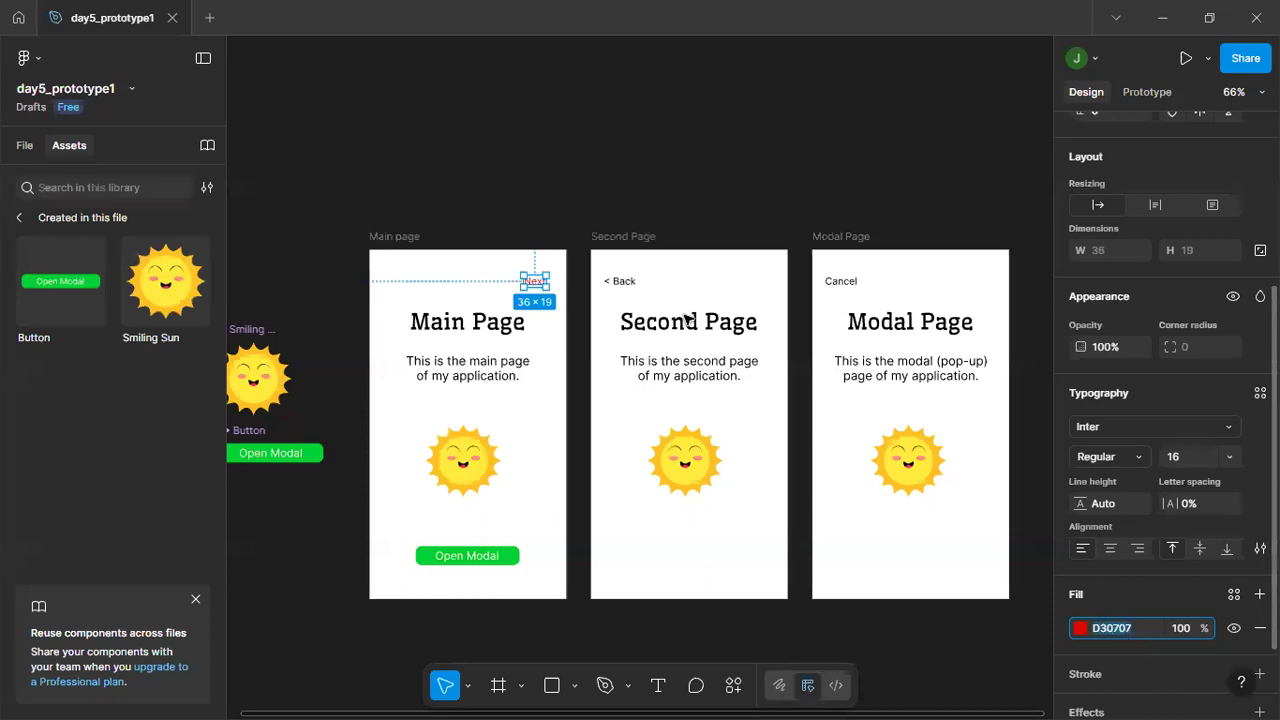
pyautogui.click(621, 285)
pyautogui.click(1140, 628)
pyautogui.hotkey('ctrl', 'v')
pyautogui.press('Return')
# Set the fill of the Cancel text in the Modal Page frame to D30707 and deselect it.
pyautogui.click(840, 282)
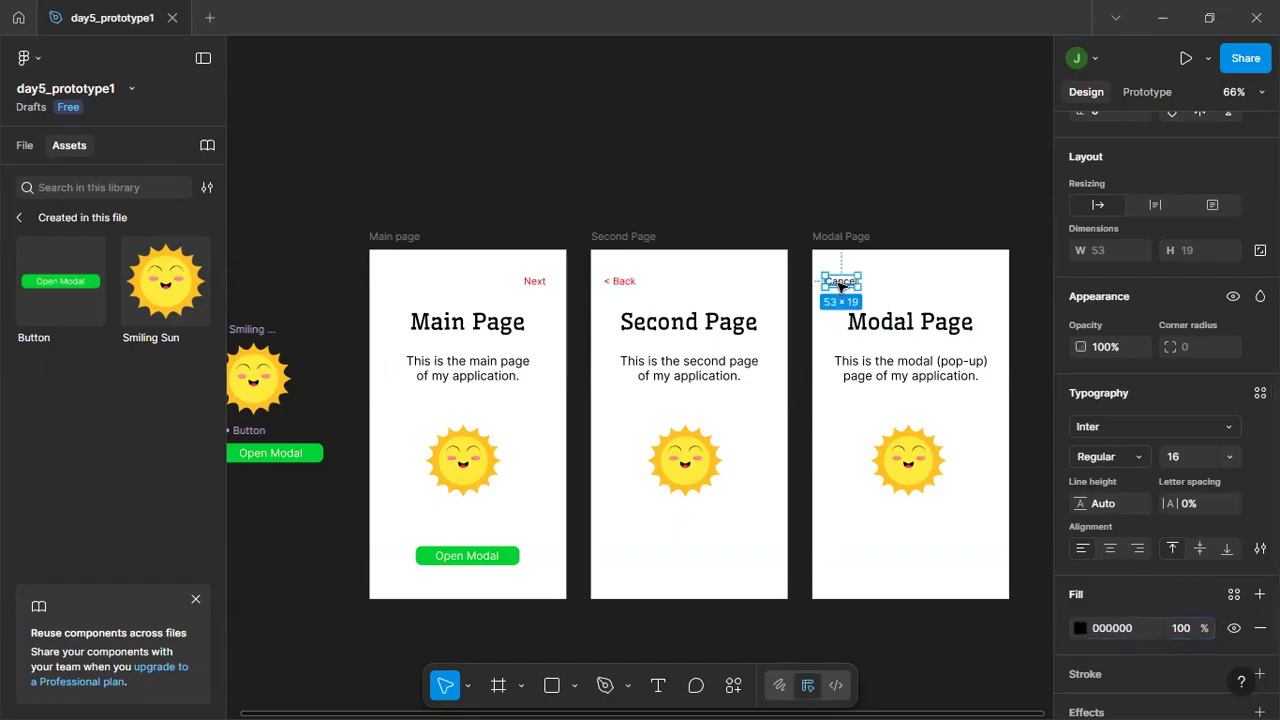
pyautogui.click(1134, 628)
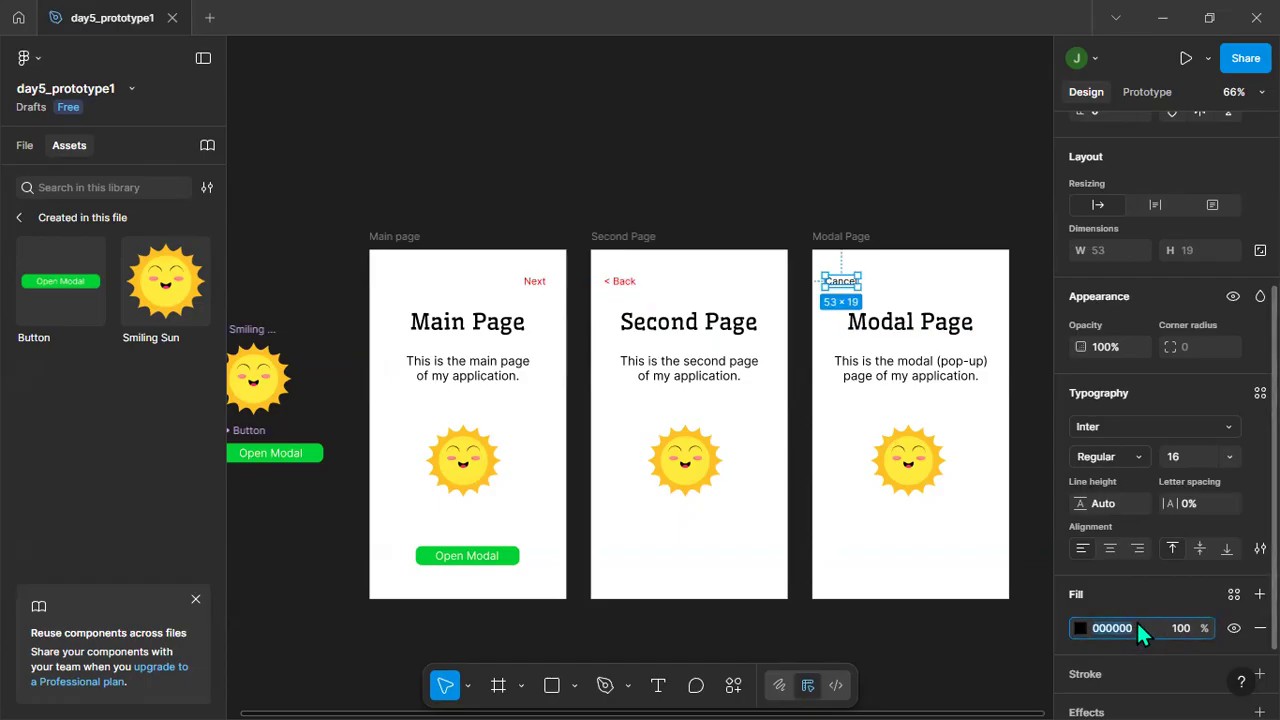
pyautogui.write('D30707')
pyautogui.press('Return')
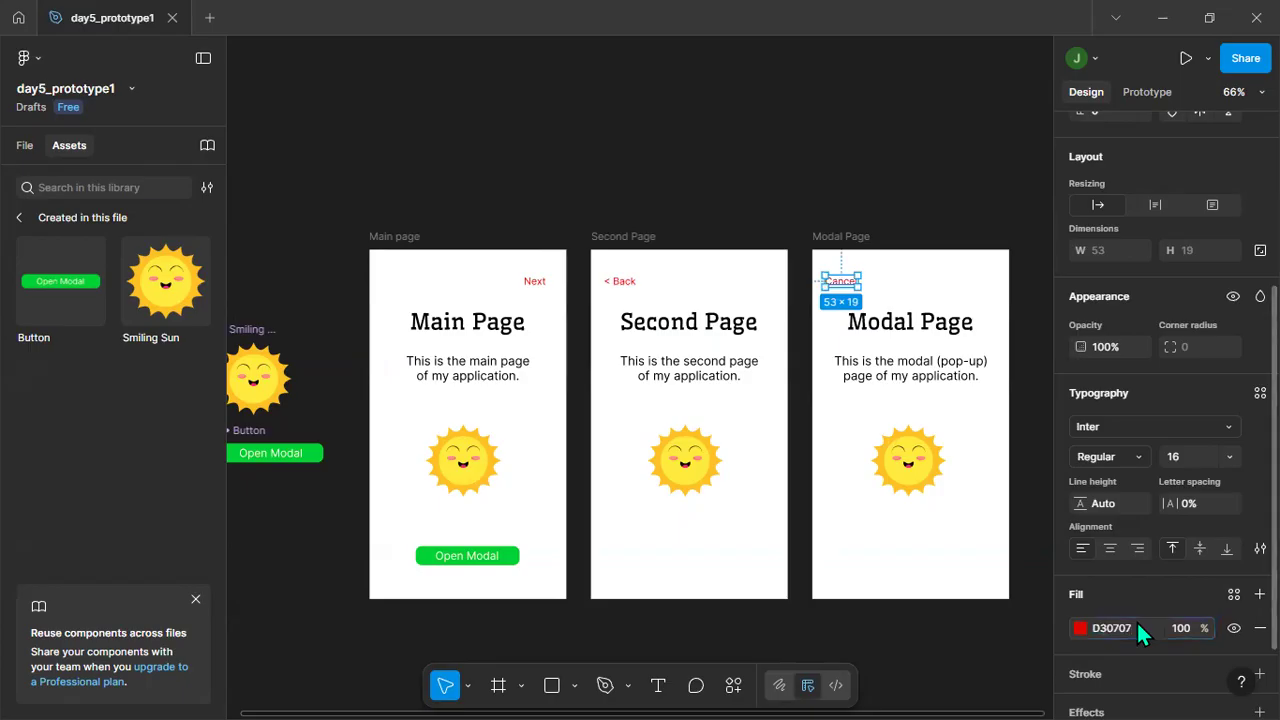
pyautogui.click(872, 175)
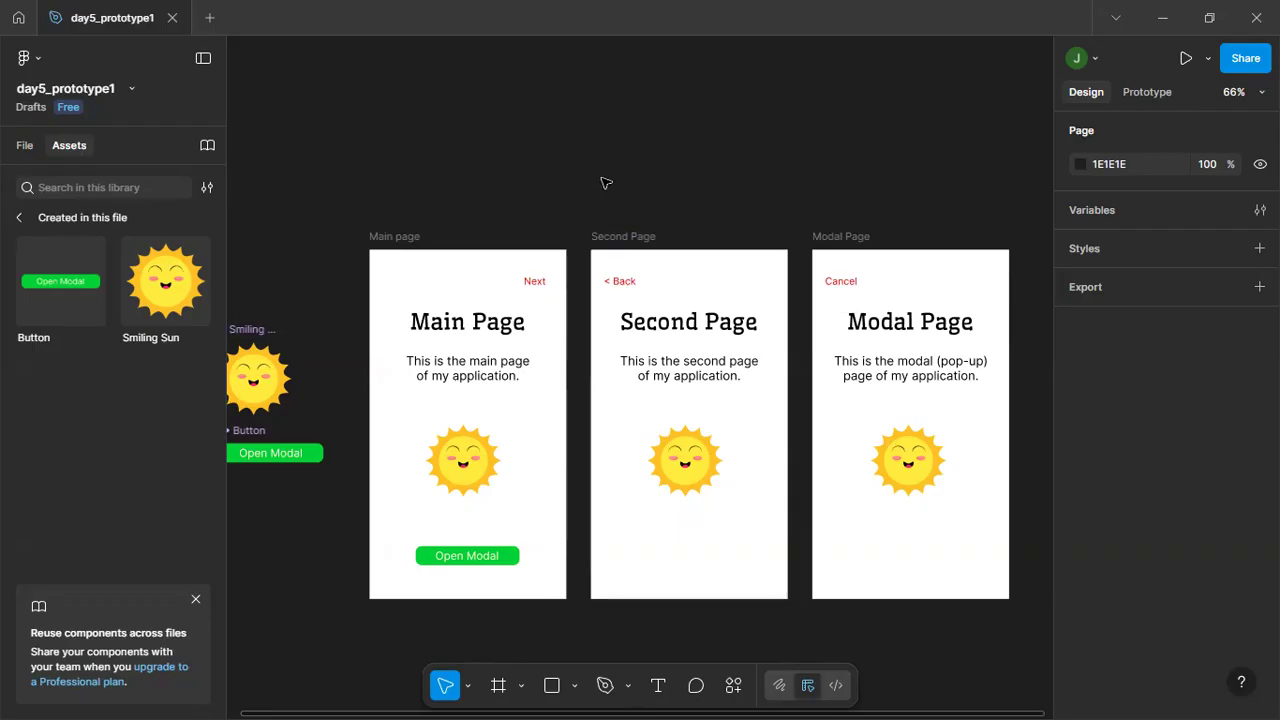
# Add a prototype interaction with the On tap trigger to the Next text in the Main page frame.
pyautogui.keyDown('ctrl'); pyautogui.scroll(3, 597, 155); pyautogui.keyUp('ctrl')
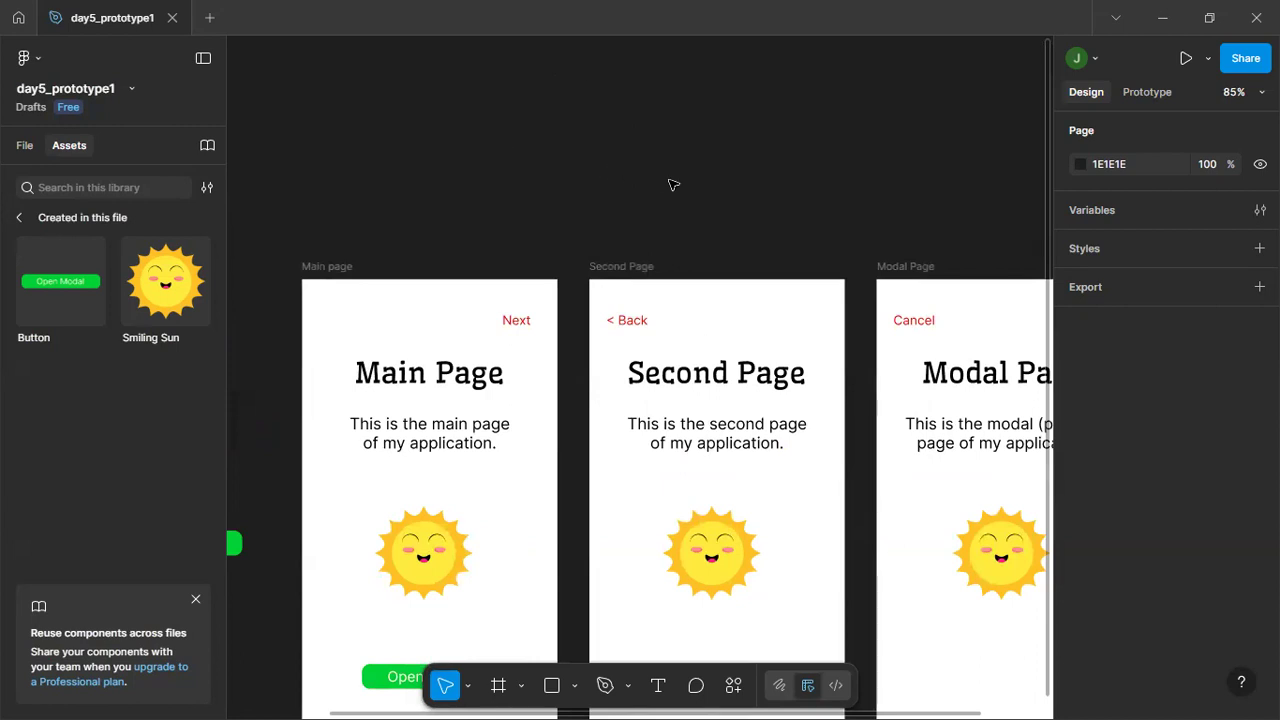
pyautogui.press('space')
pyautogui.moveTo(667, 190); pyautogui.dragTo(611, 66)
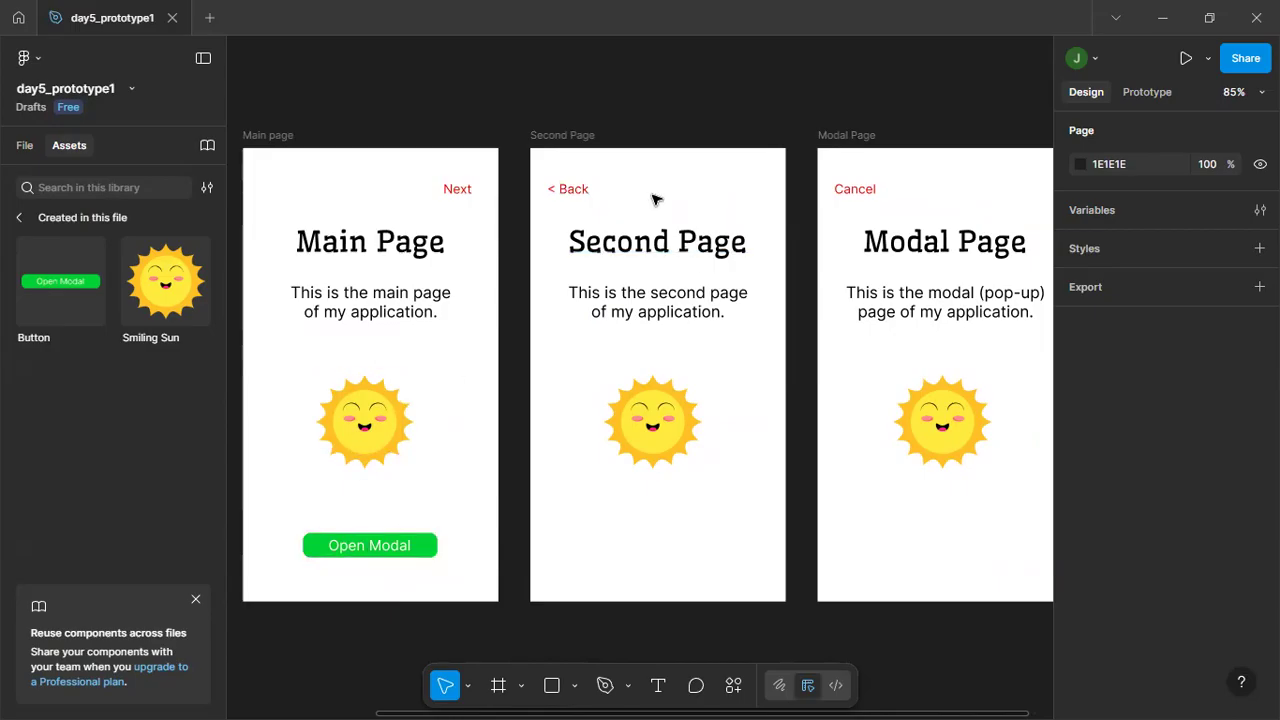
pyautogui.keyDown('ctrl'); pyautogui.scroll(3, 617, 94); pyautogui.keyUp('ctrl')
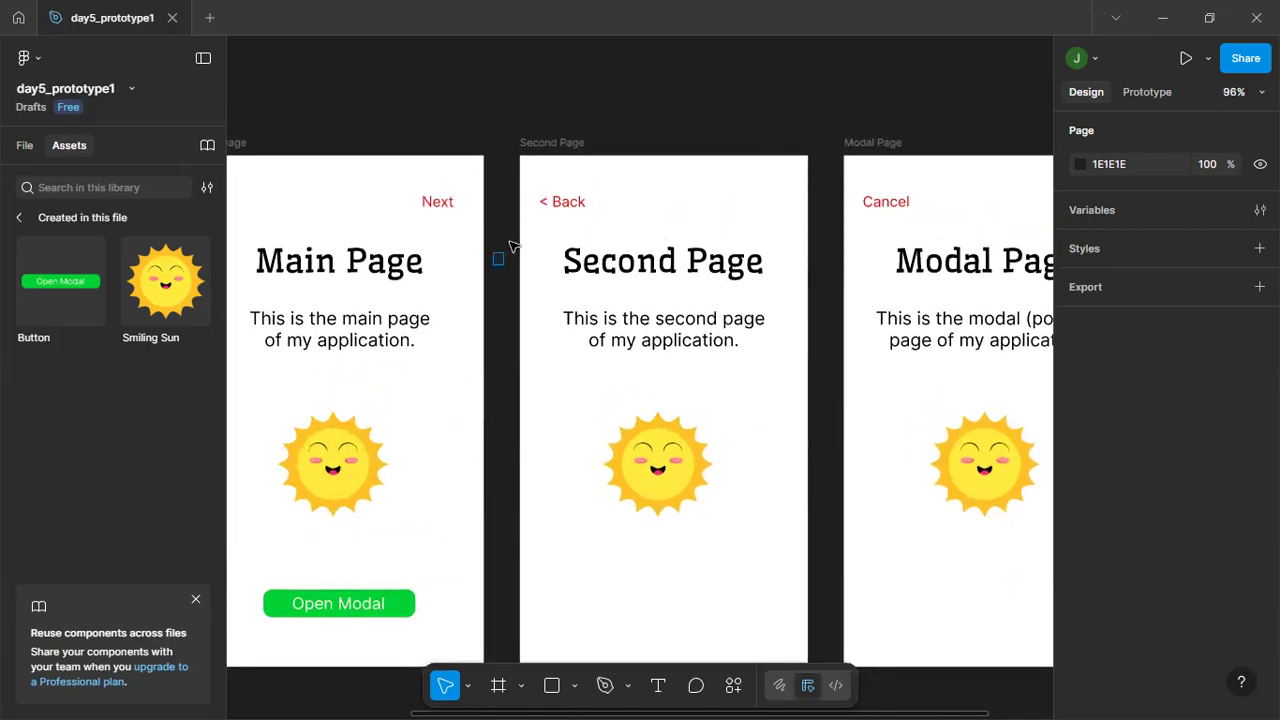
pyautogui.moveTo(503, 246); pyautogui.dragTo(543, 223)
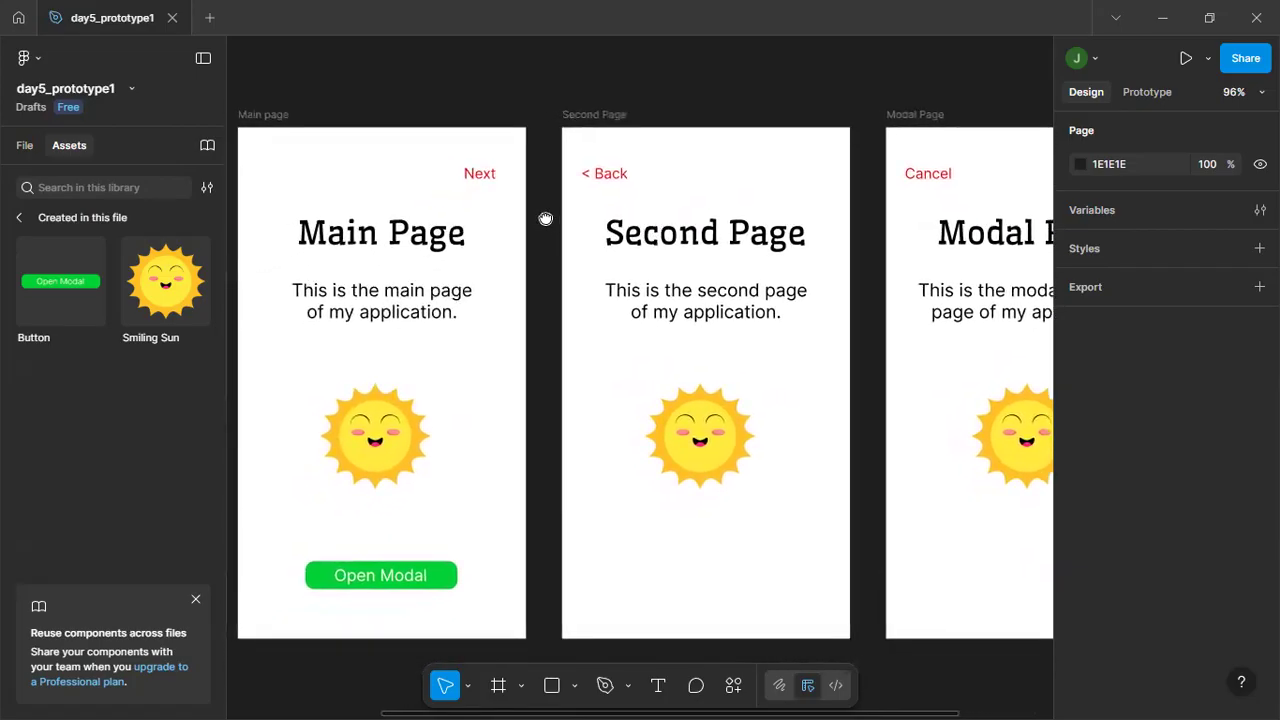
pyautogui.click(484, 178)
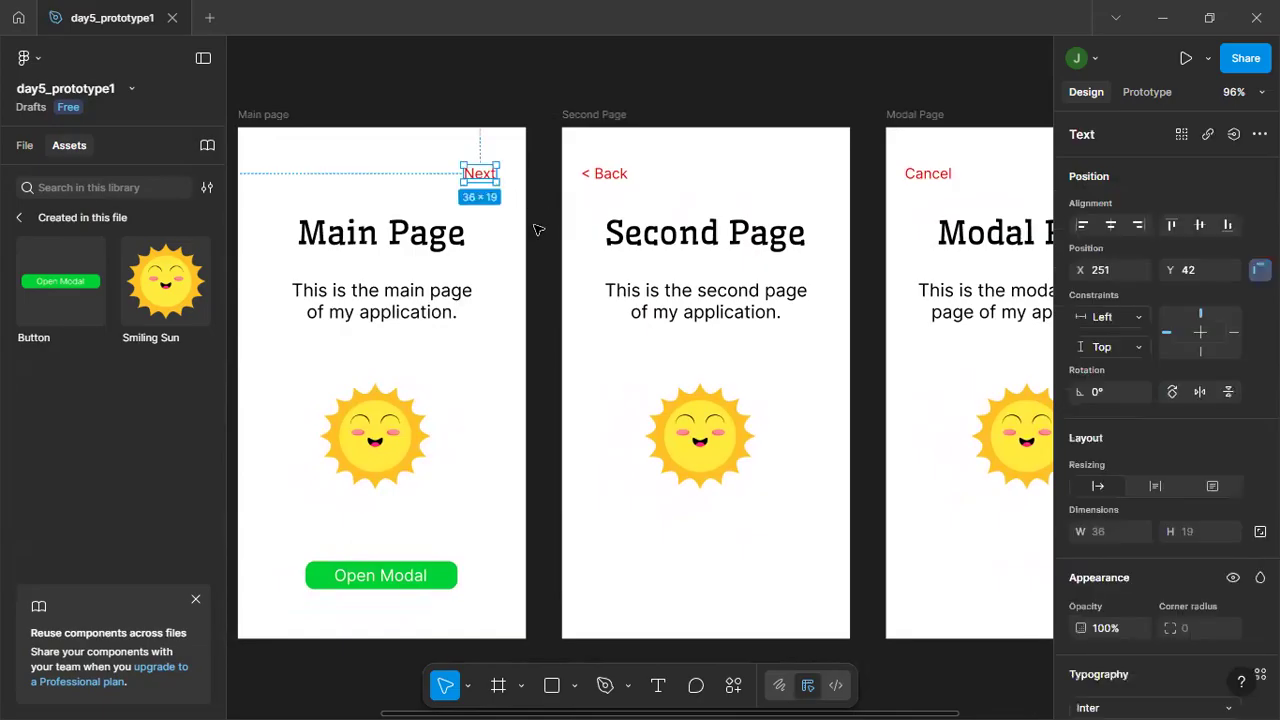
pyautogui.click(1144, 94)
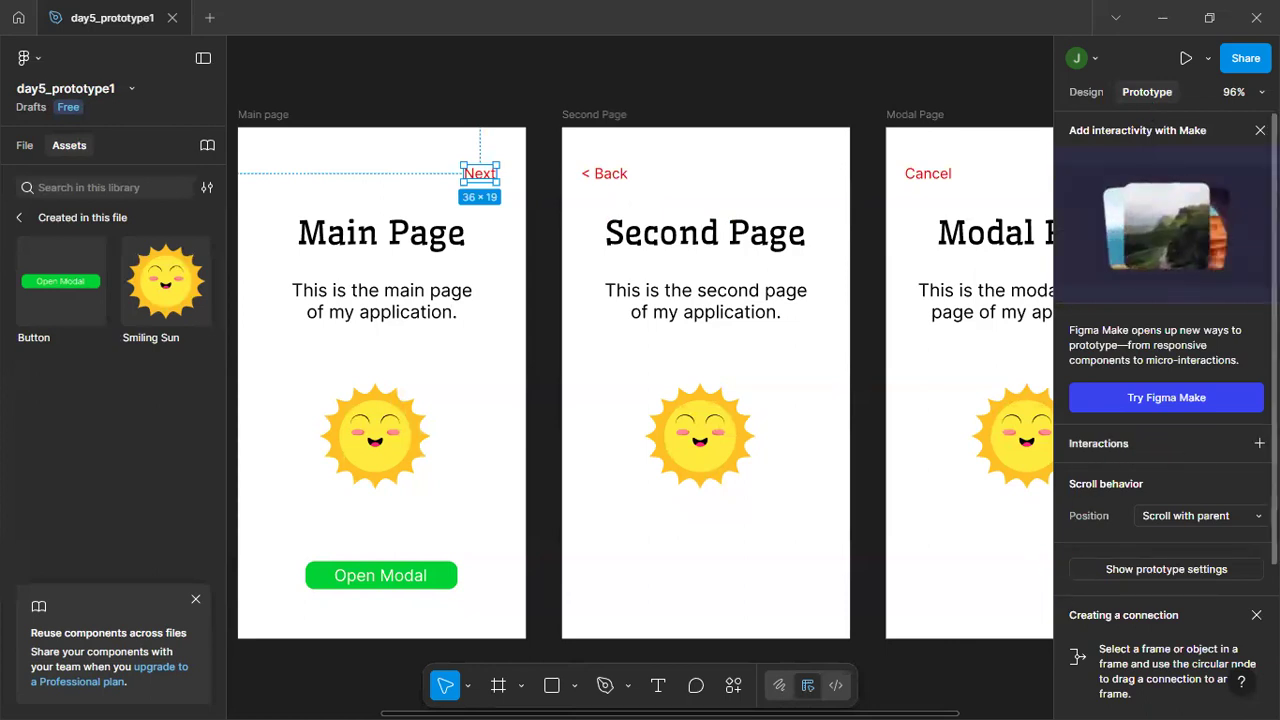
pyautogui.click(1259, 443)
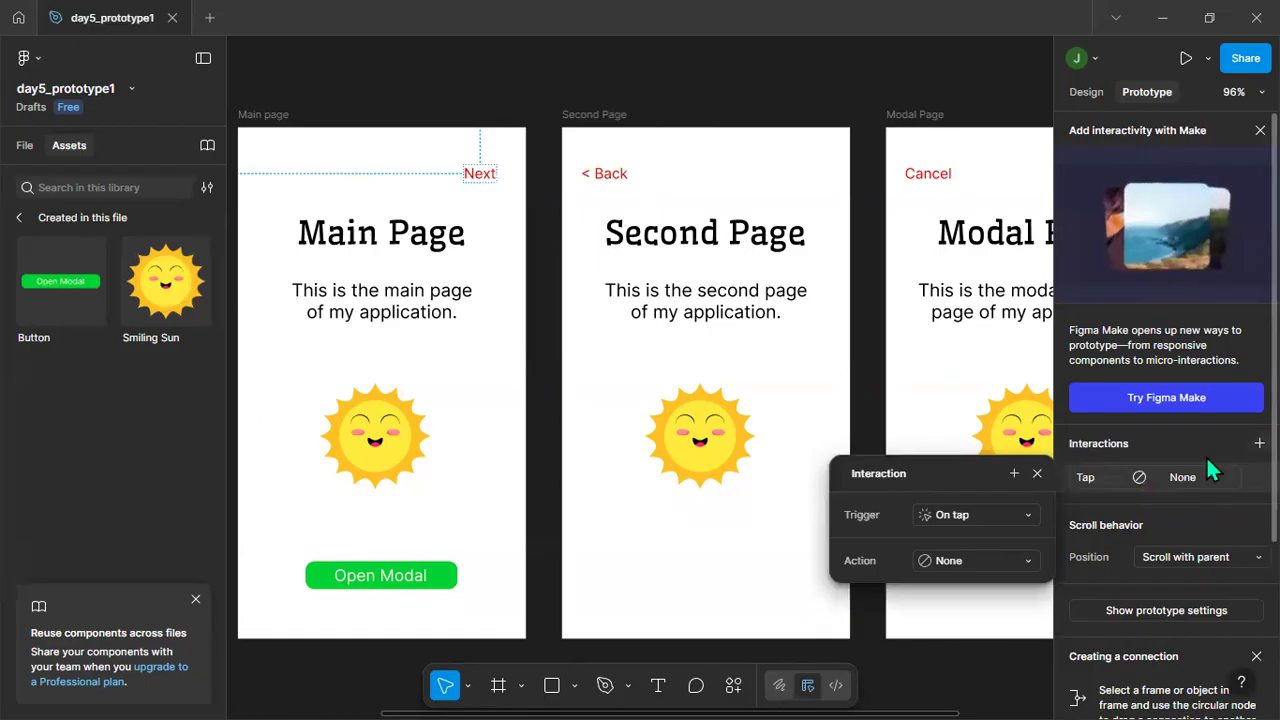
pyautogui.click(1024, 517)
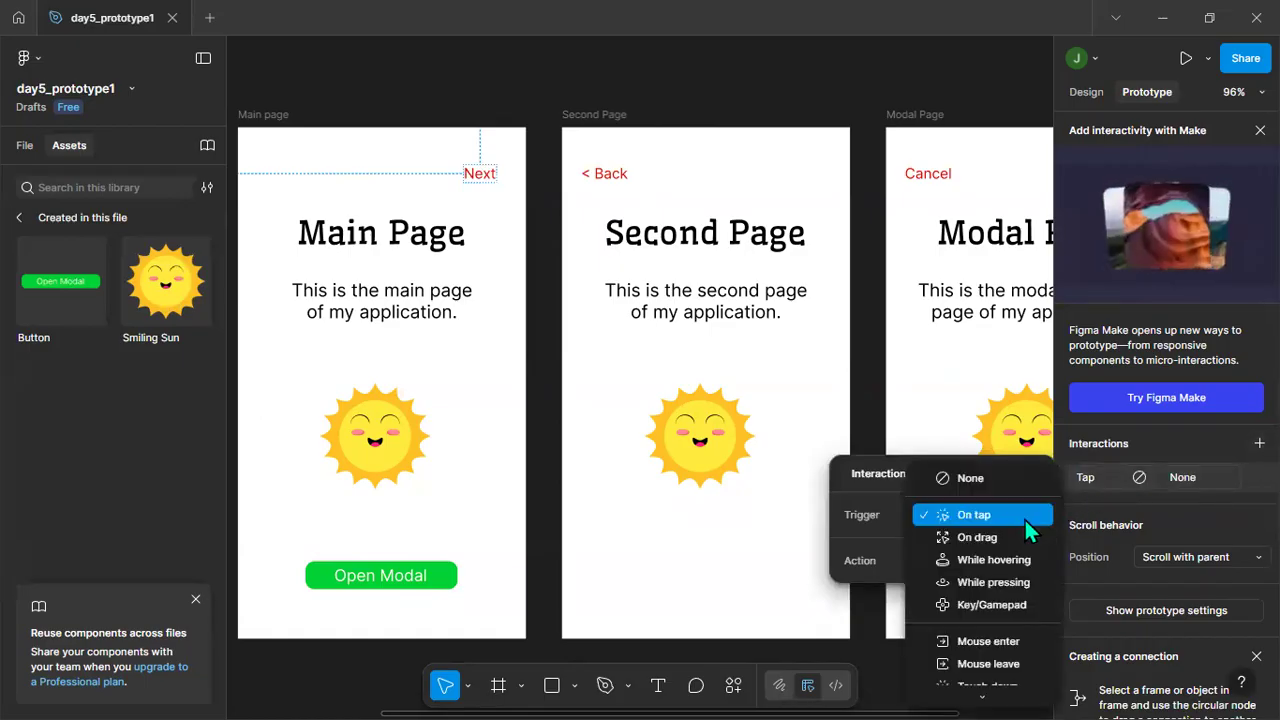
pyautogui.click(1017, 520)
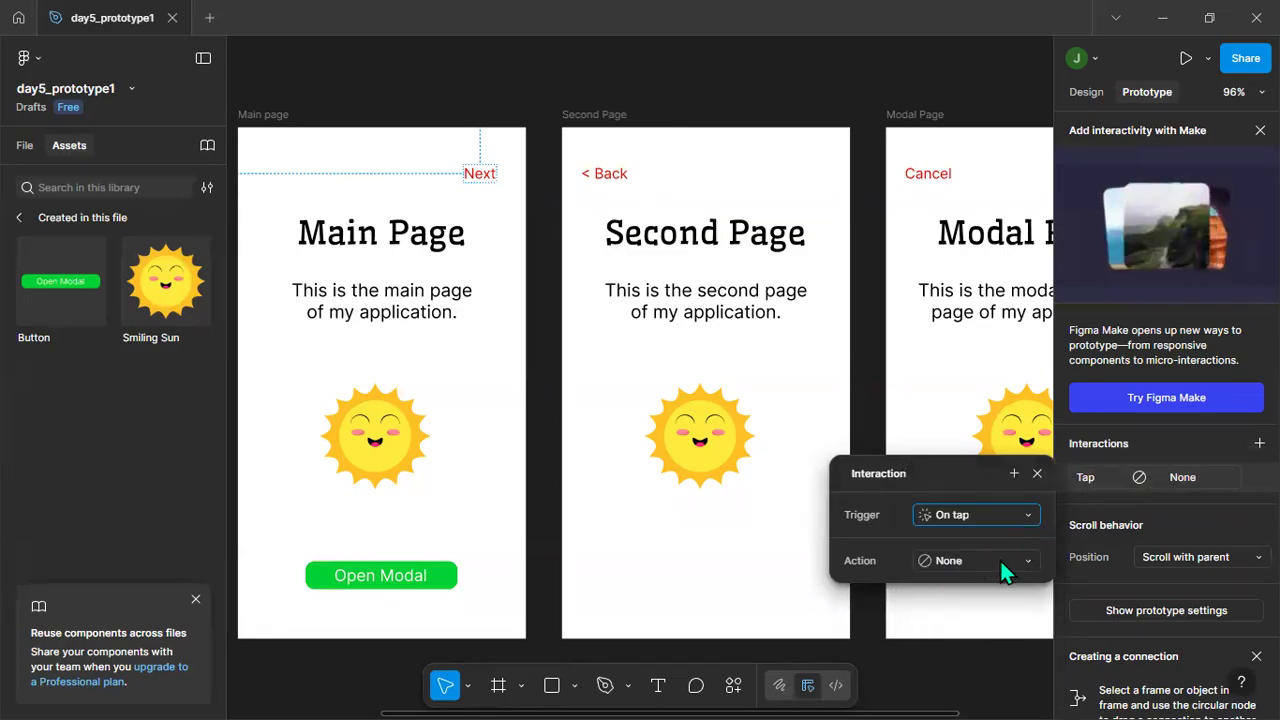
# Set the Next interaction's action to Navigate to with Second Page as the destination.
pyautogui.click(1021, 557)
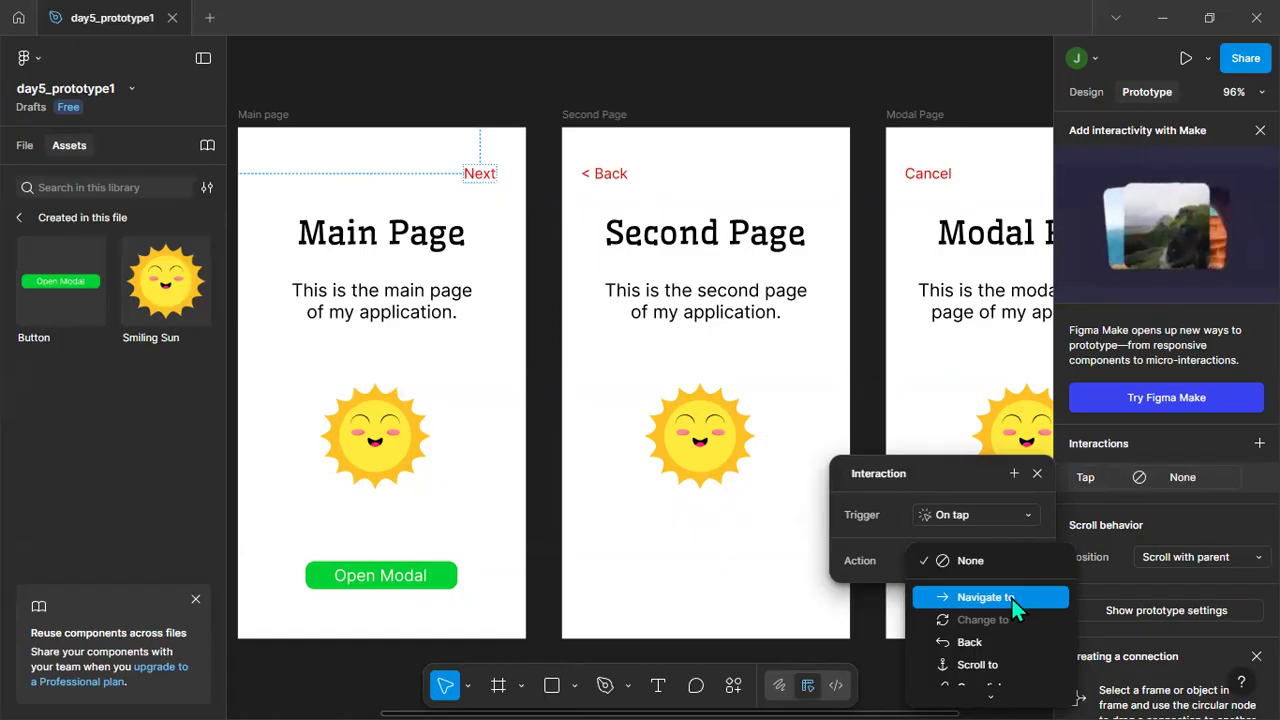
pyautogui.click(1012, 599)
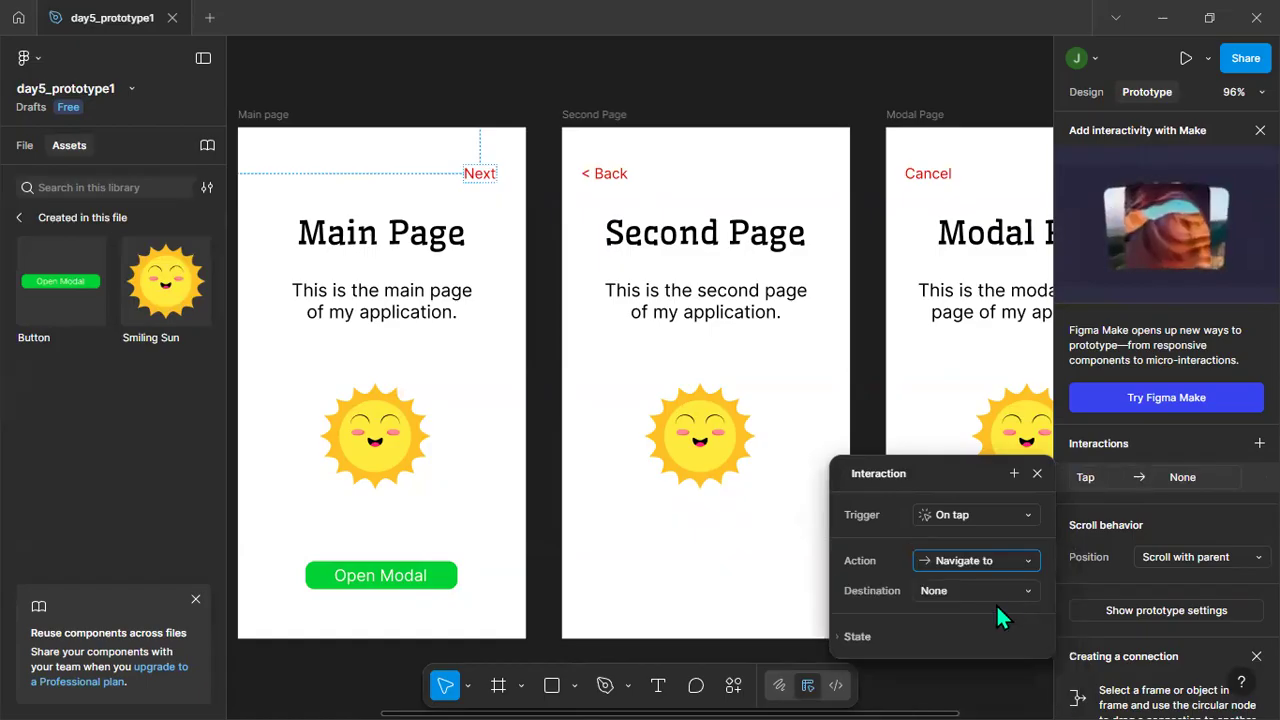
pyautogui.click(941, 593)
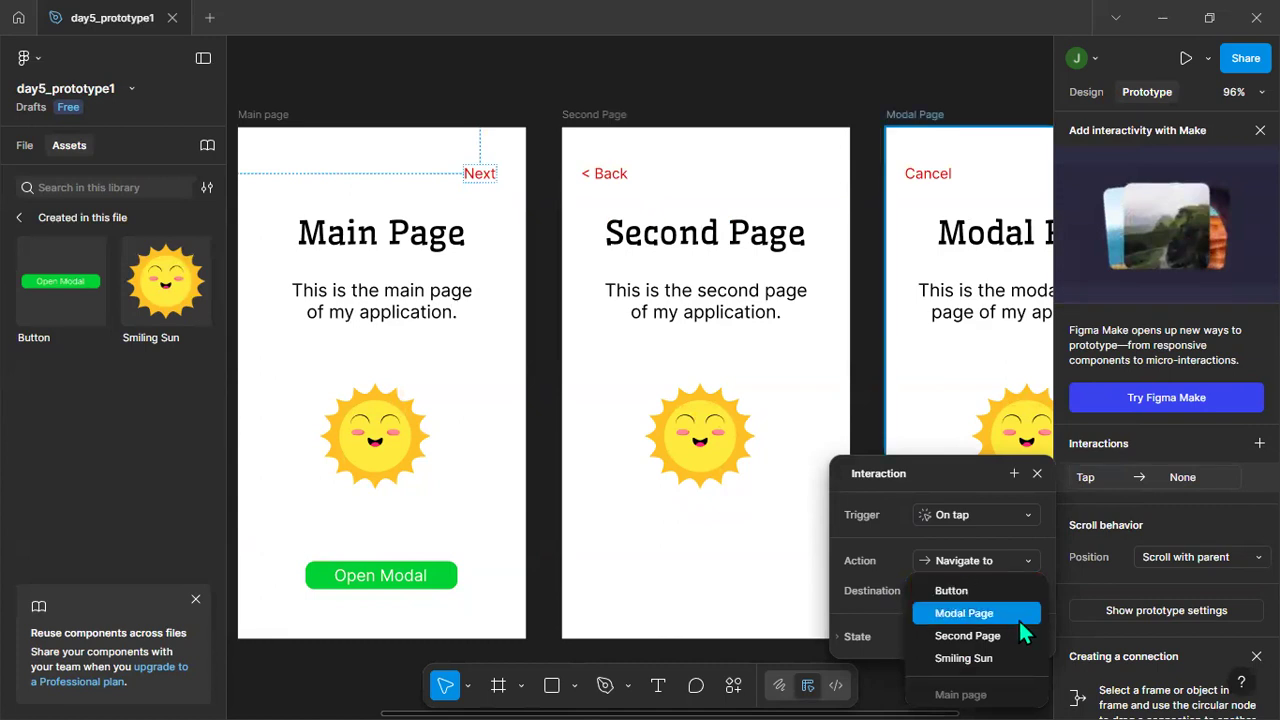
pyautogui.click(989, 637)
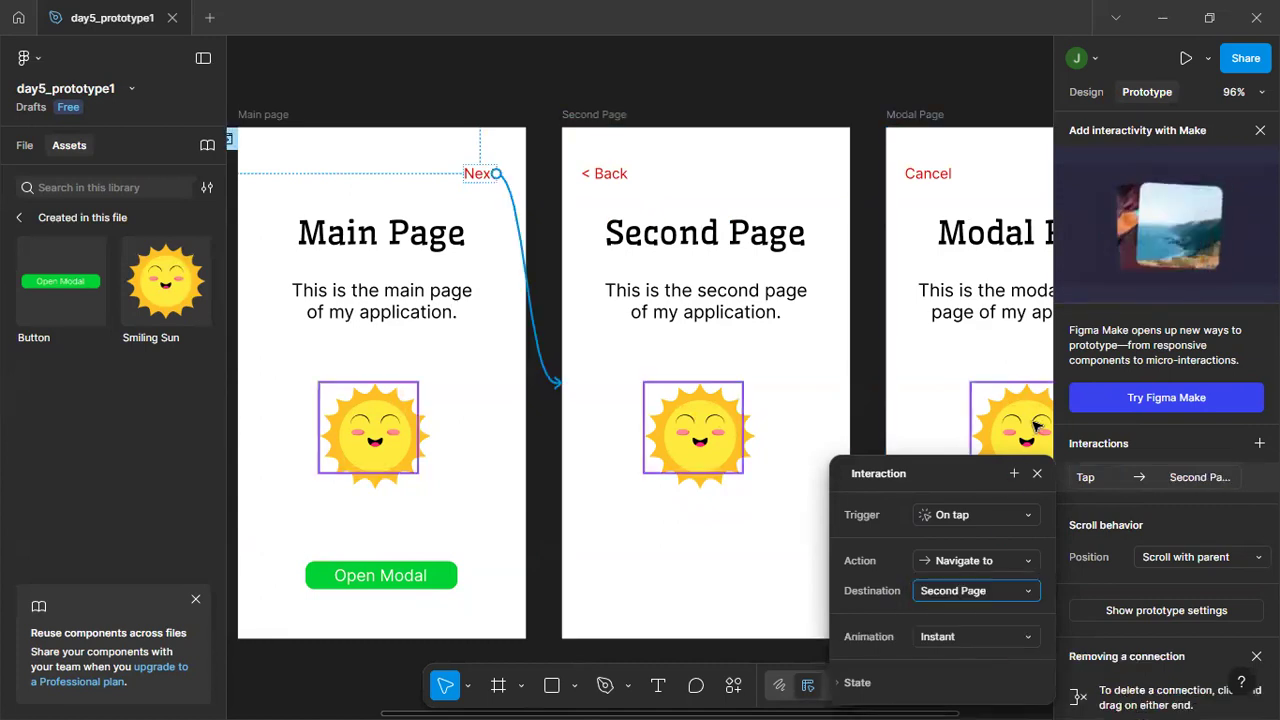
# Set the Next interaction's animation to Move in and close the interaction settings.
pyautogui.scroll(-1, 869, 370)
pyautogui.scroll(-4, 870, 374)
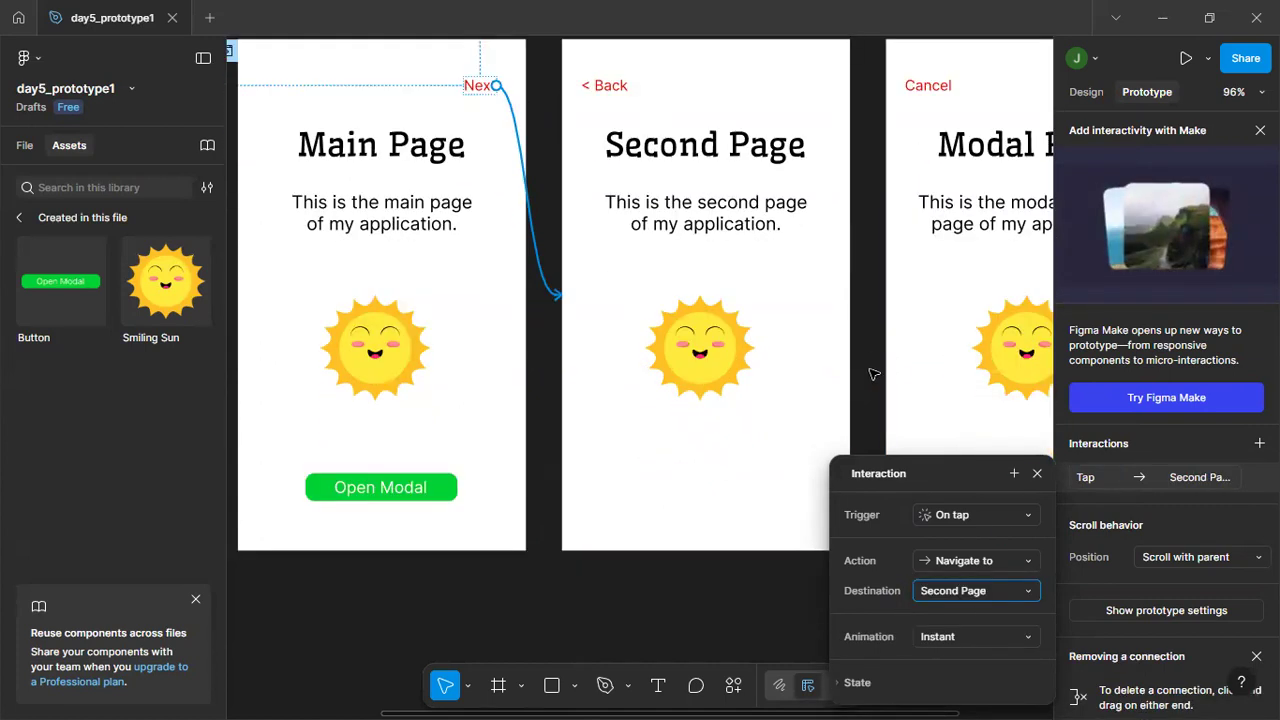
pyautogui.scroll(-1, 942, 636)
pyautogui.scroll(-1, 980, 556)
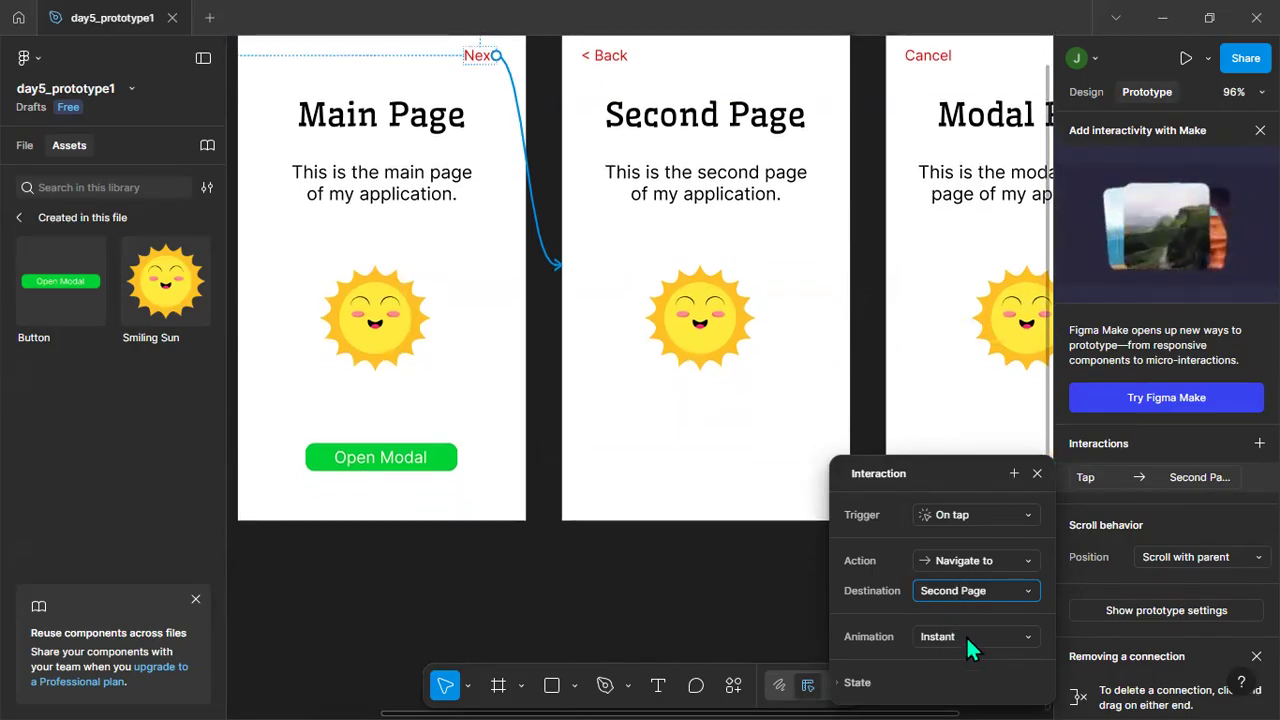
pyautogui.scroll(3, 870, 338)
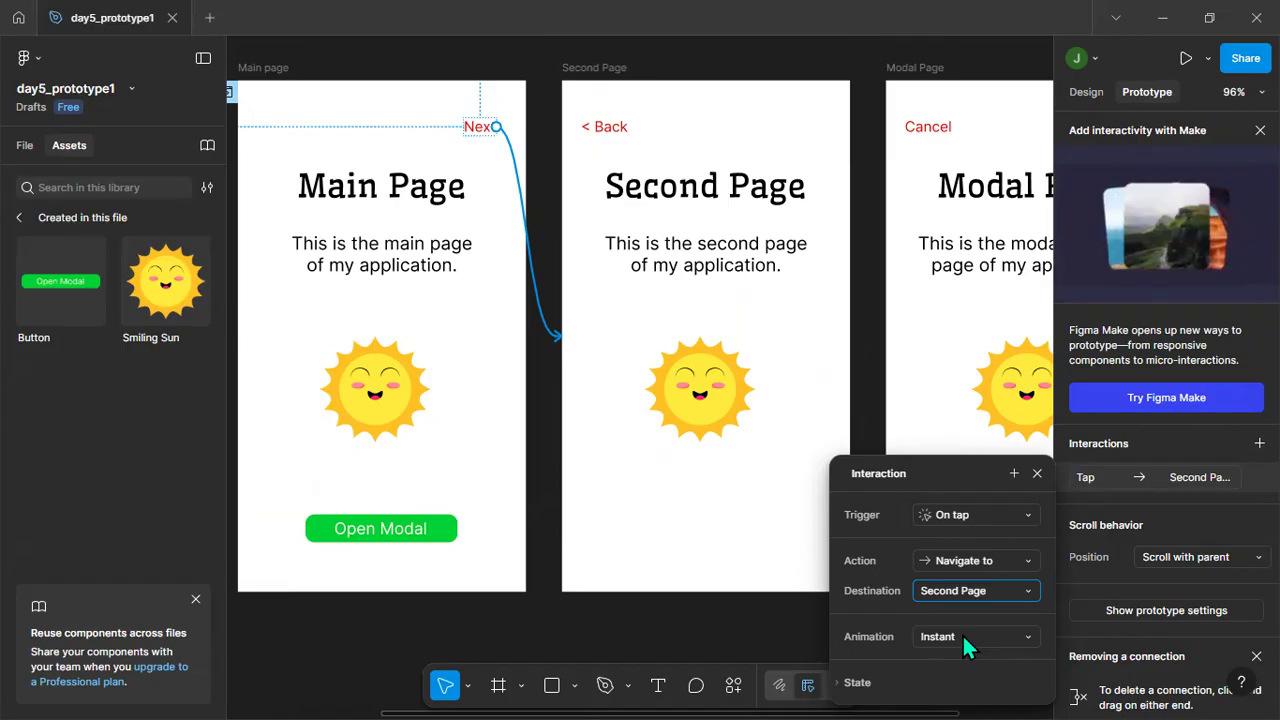
pyautogui.click(962, 640)
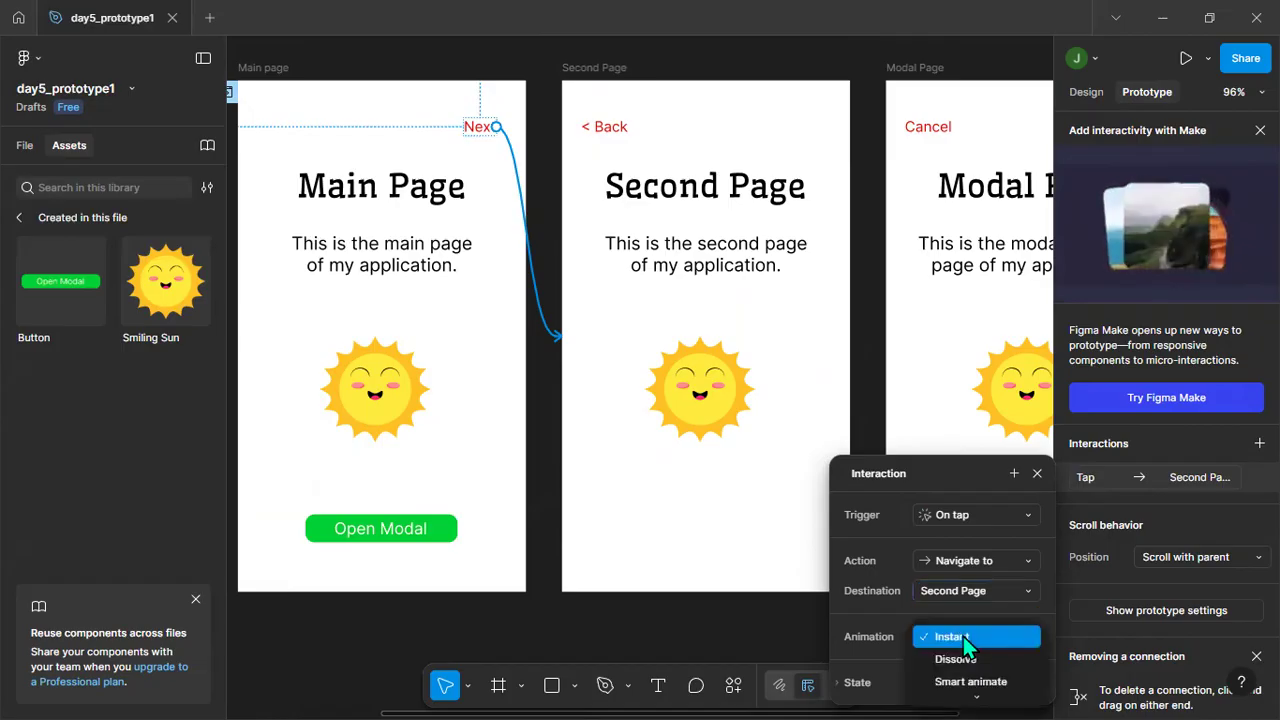
pyautogui.scroll(-1, 985, 645)
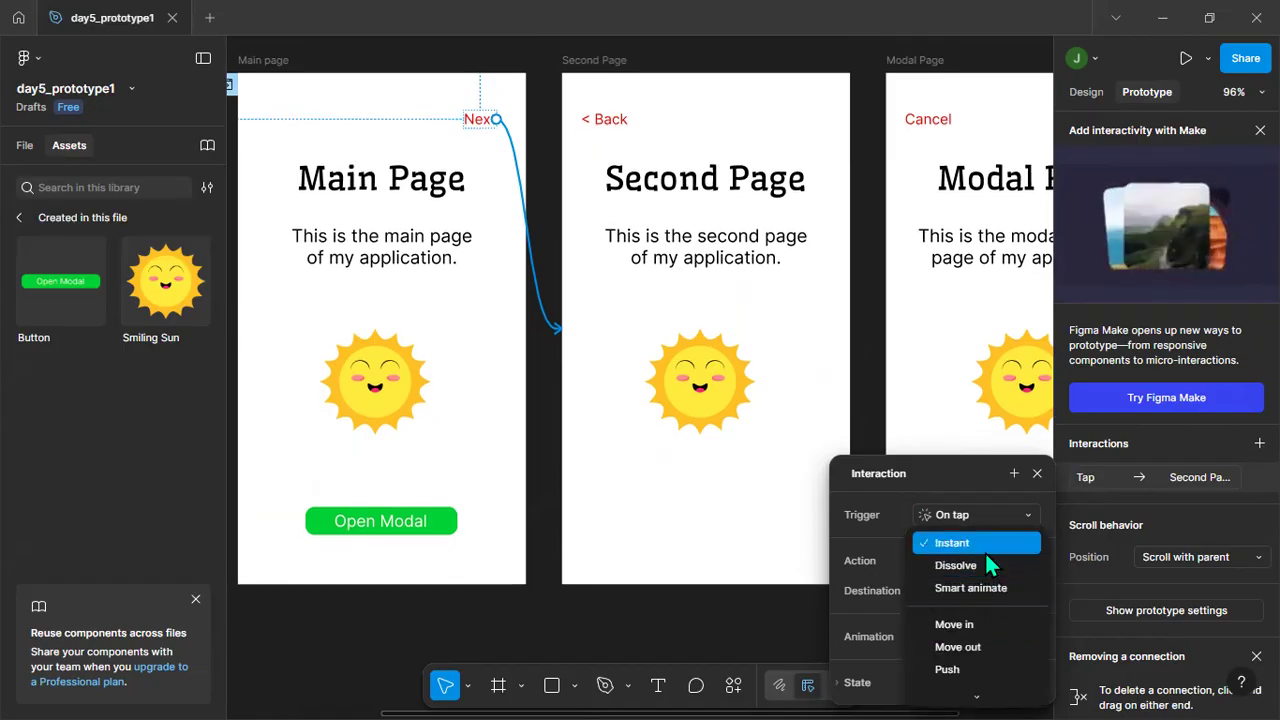
pyautogui.click(983, 621)
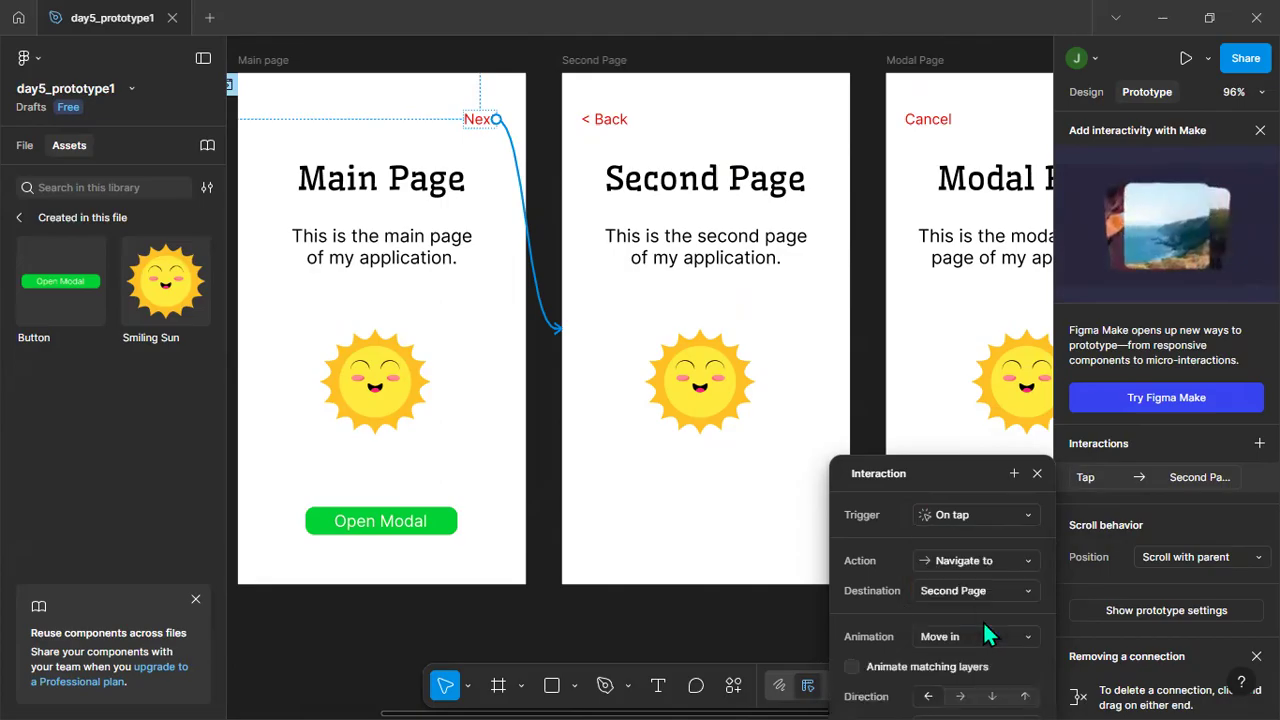
pyautogui.moveTo(981, 467); pyautogui.dragTo(951, 140)
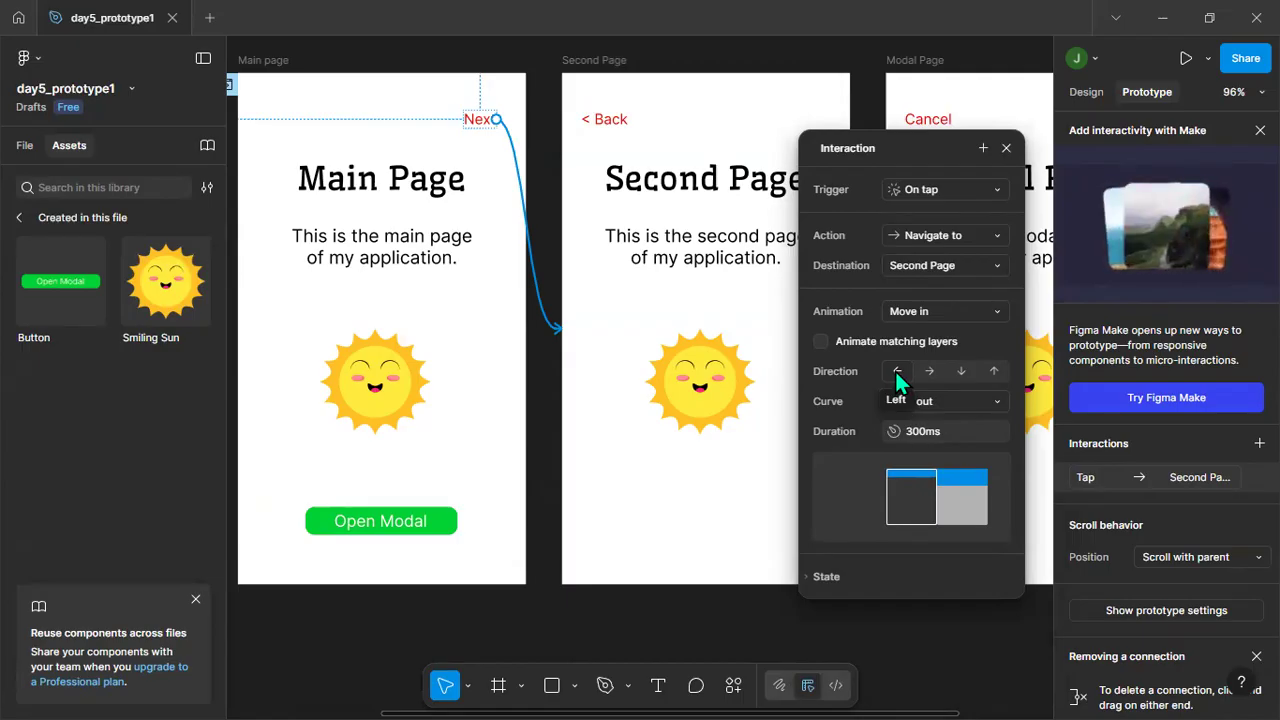
pyautogui.click(1006, 148)
# Preview the prototype from the Main page frame, test the Next link, and close the preview.
pyautogui.click(262, 60)
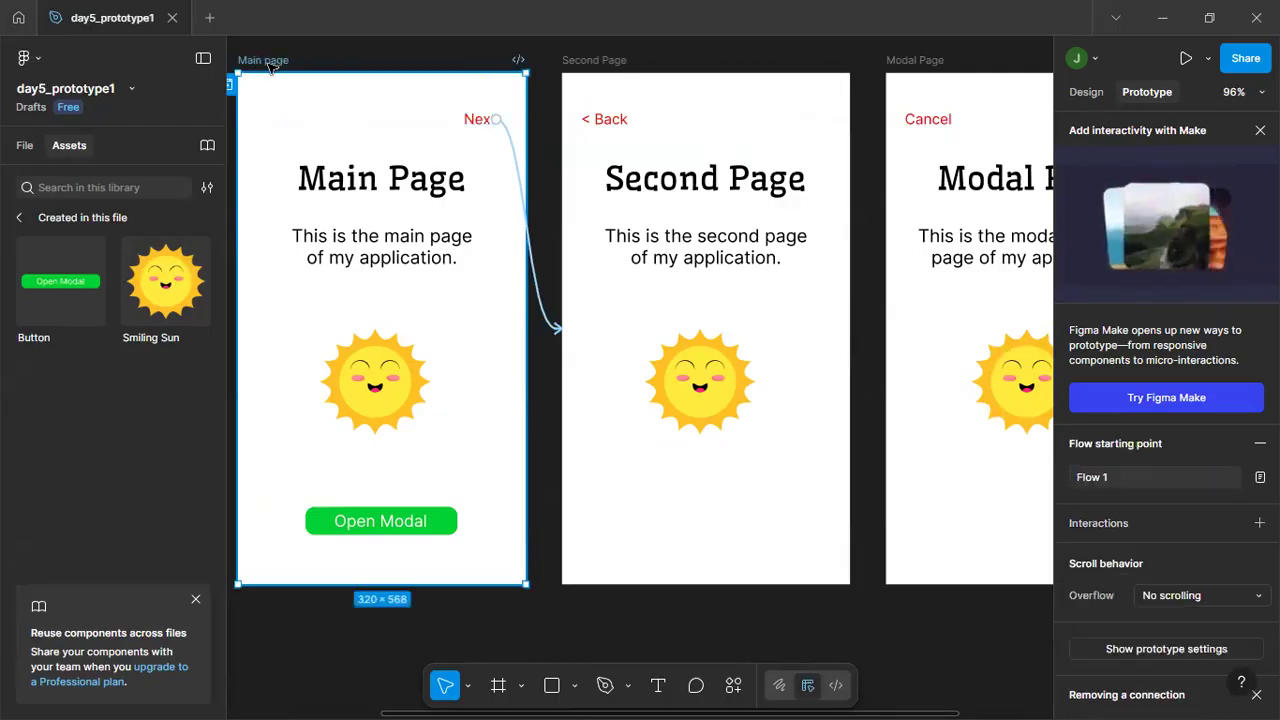
pyautogui.hotkey('shift', 'space')
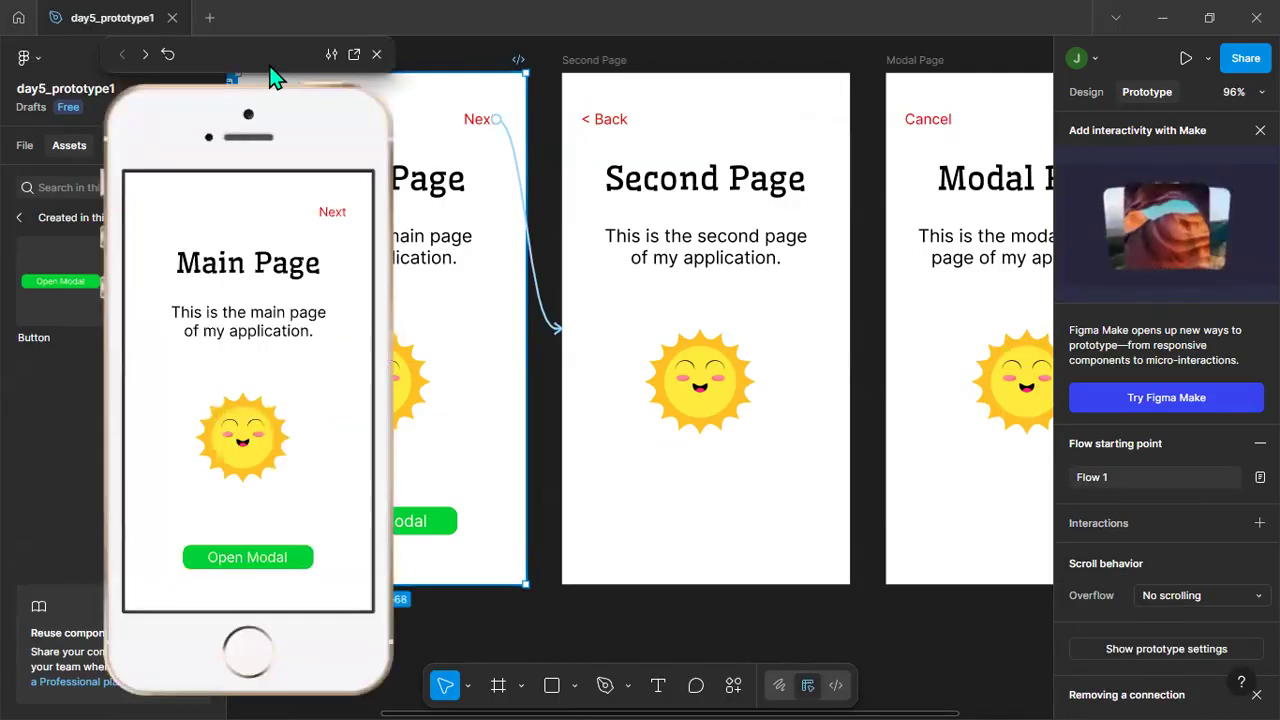
pyautogui.click(330, 216)
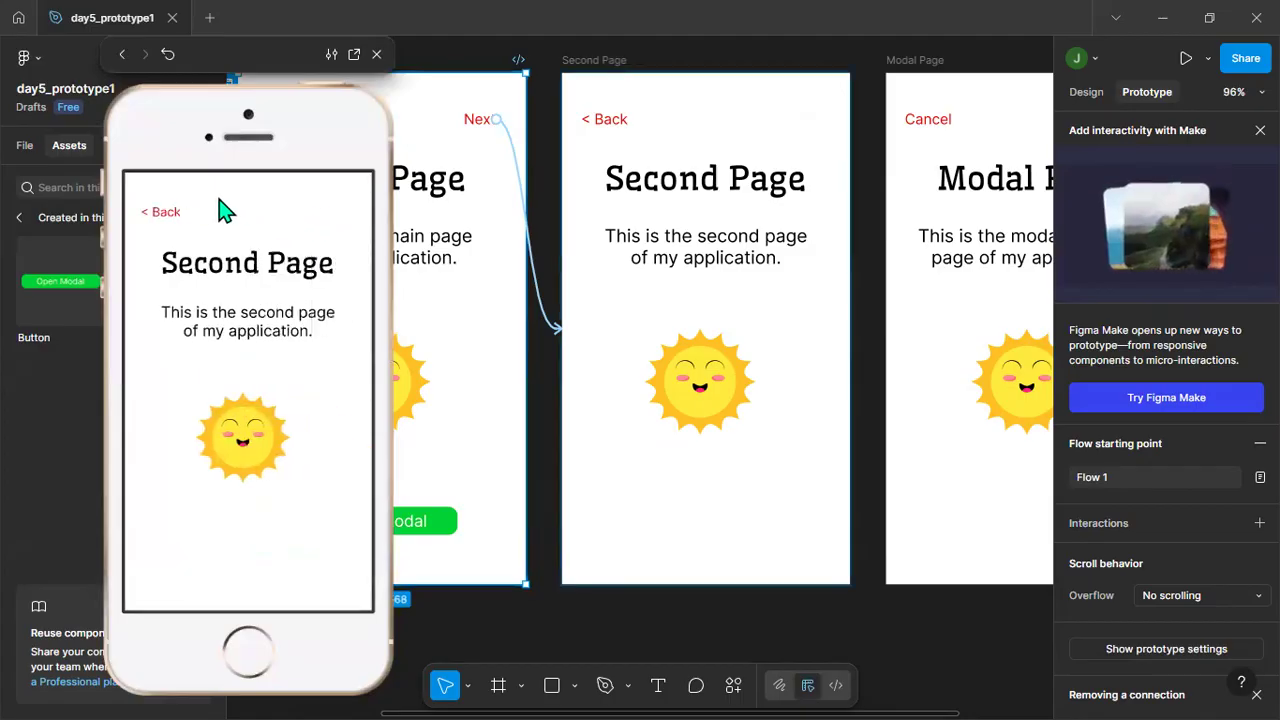
pyautogui.click(376, 54)
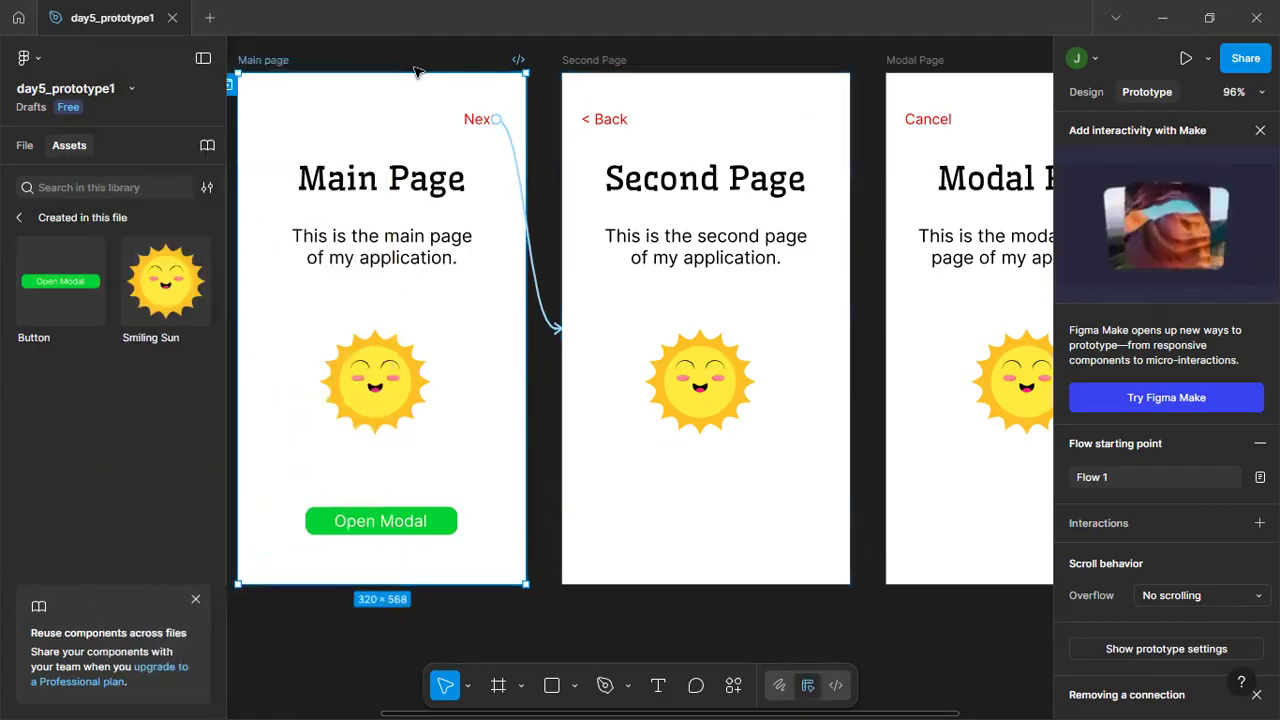
# Draw a prototype connection from the "< Back" text in the Second Page frame to the Main page frame.
pyautogui.click(607, 122)
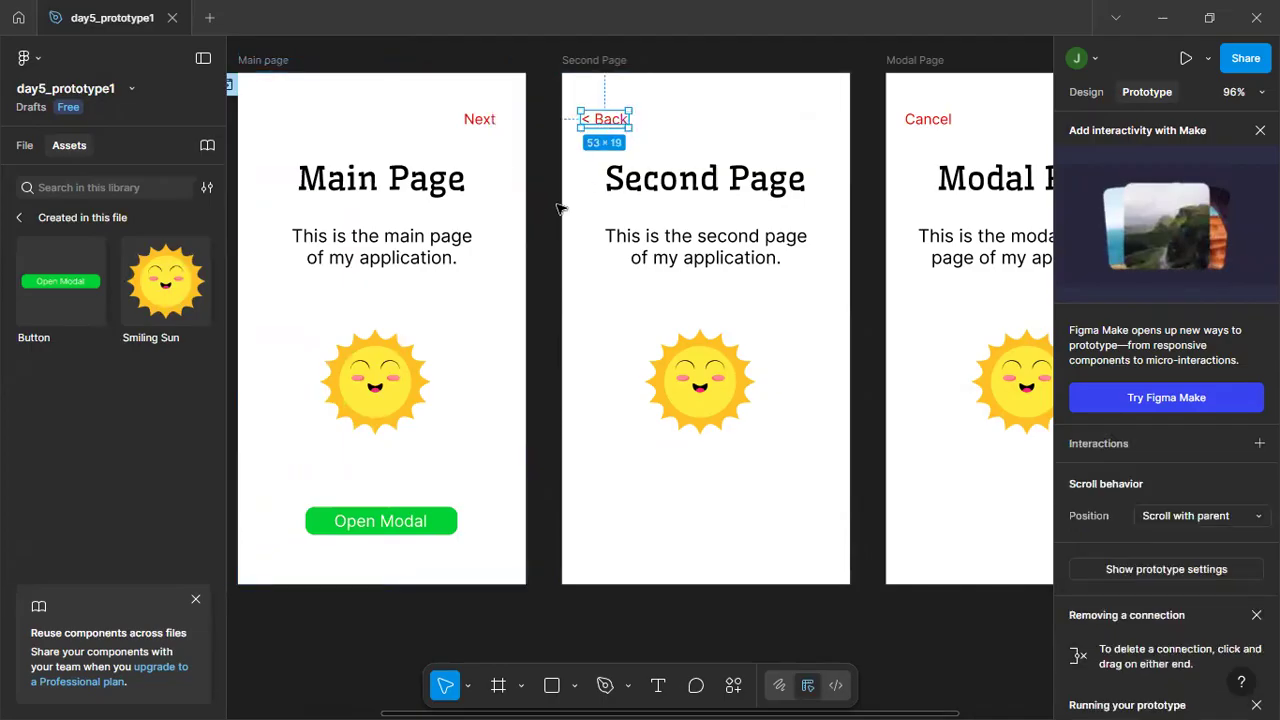
pyautogui.click(546, 210)
pyautogui.click(605, 122)
pyautogui.click(560, 218)
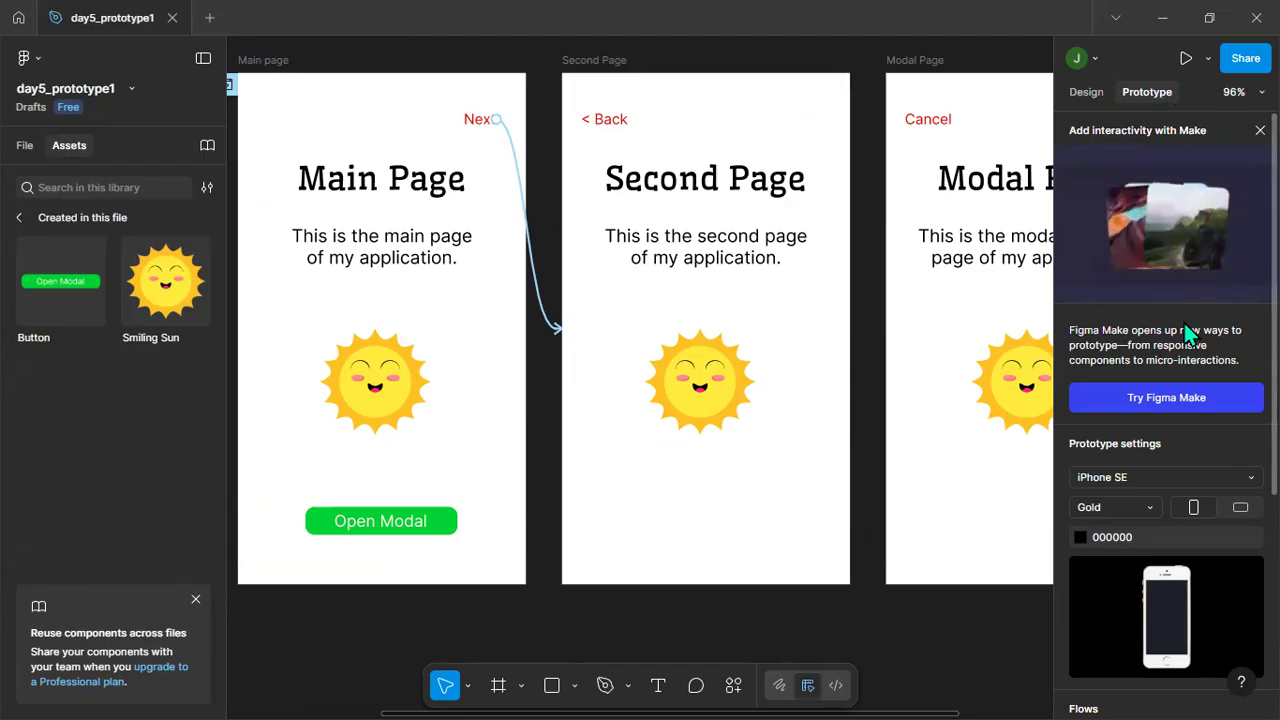
pyautogui.click(615, 119)
pyautogui.click(543, 437)
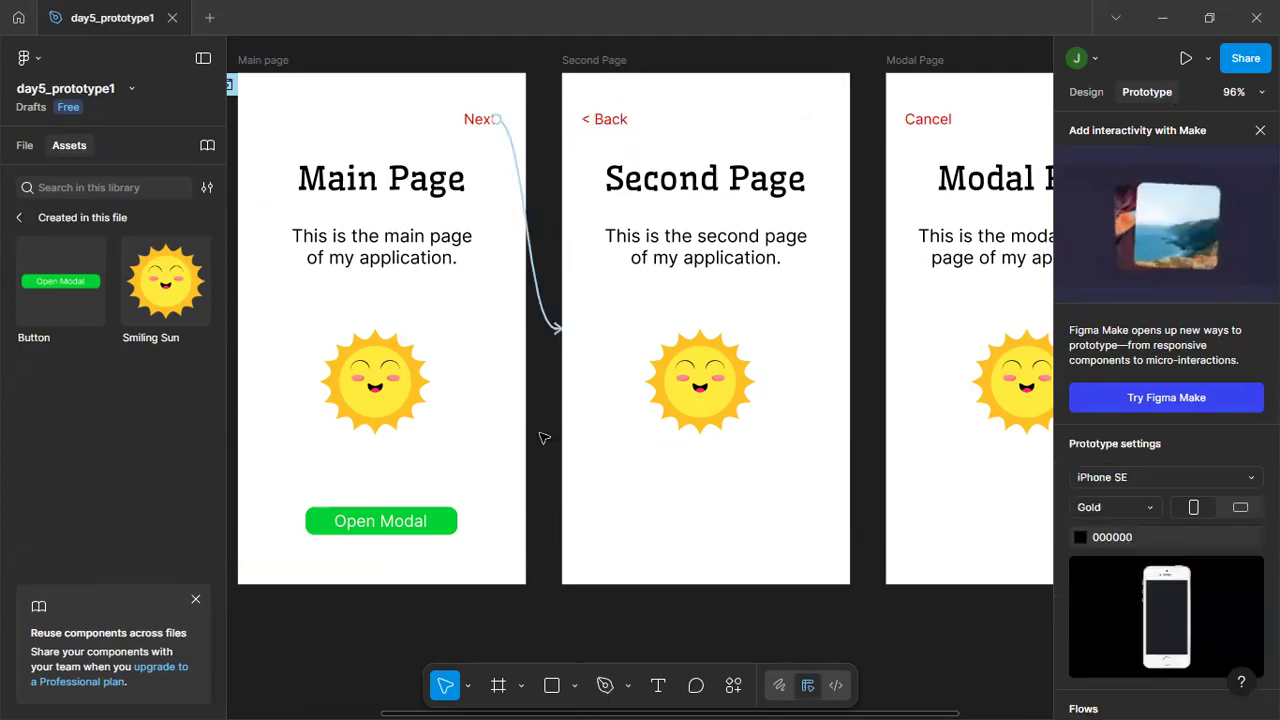
pyautogui.click(606, 118)
pyautogui.moveTo(606, 113); pyautogui.dragTo(526, 350)
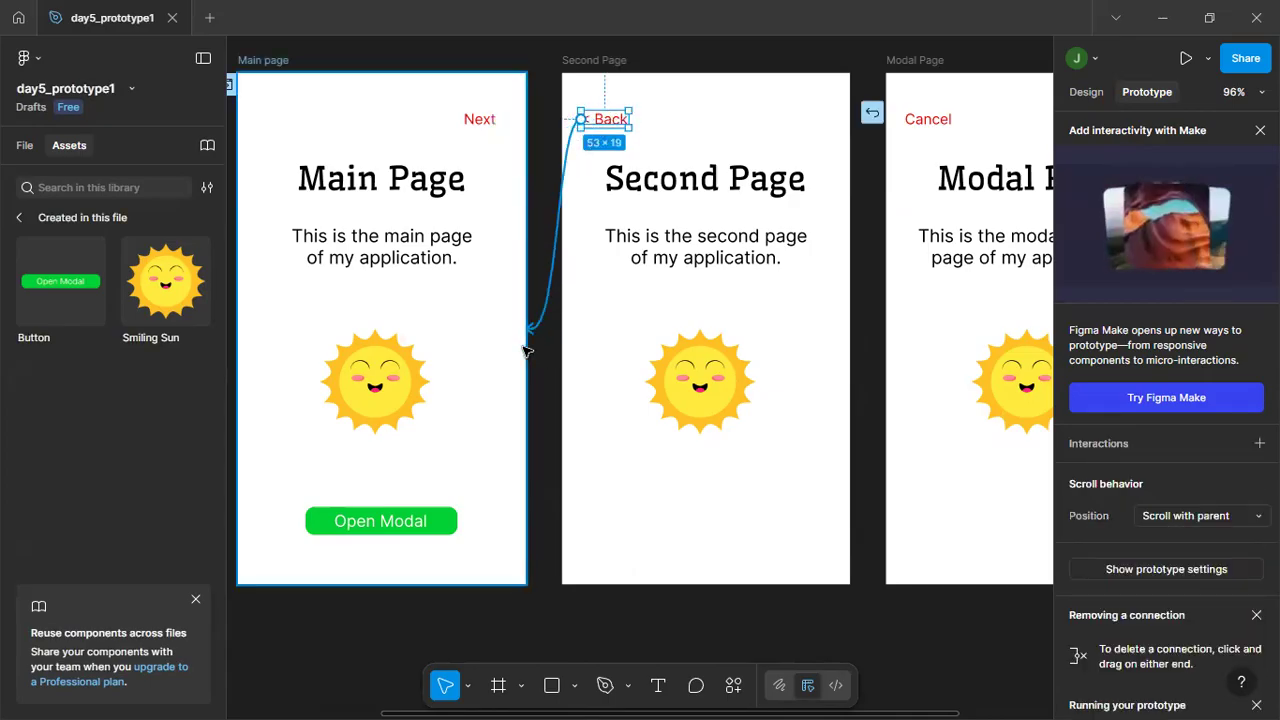
# Set the "< Back" interaction's action to Navigate to with Main page as the destination.
pyautogui.moveTo(526, 350); pyautogui.dragTo(527, 348)
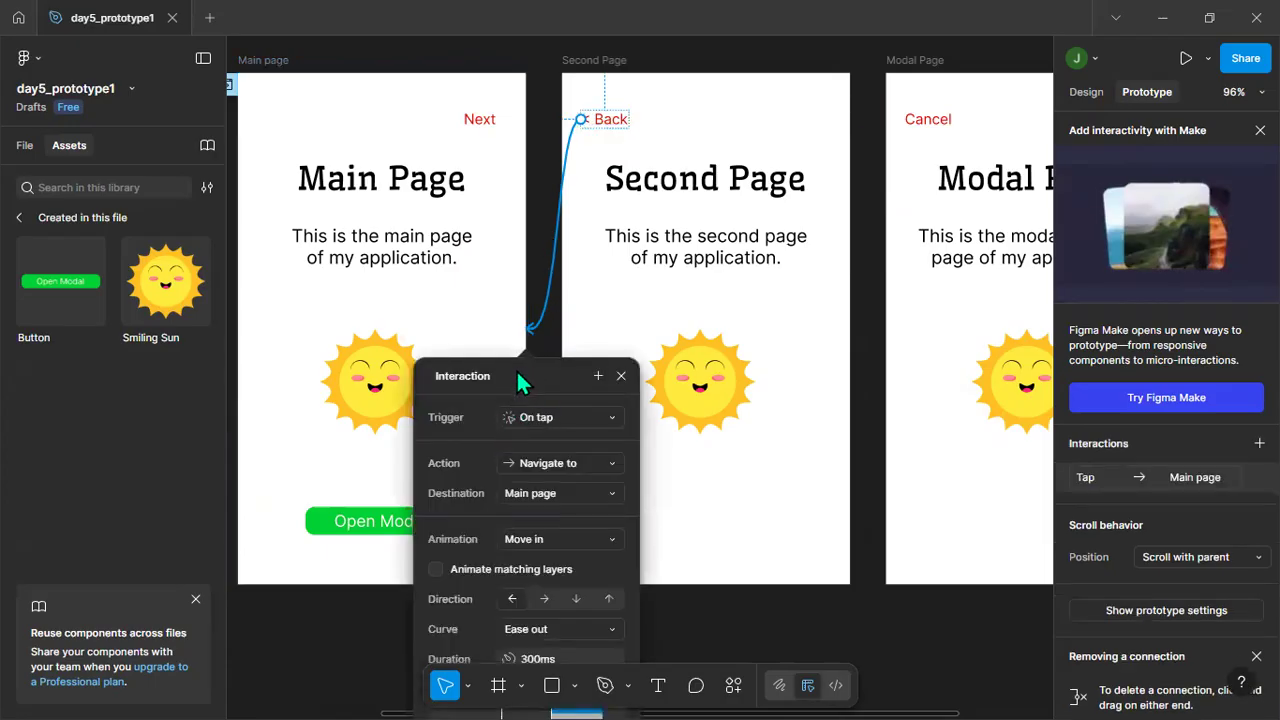
pyautogui.moveTo(543, 345); pyautogui.dragTo(576, 163)
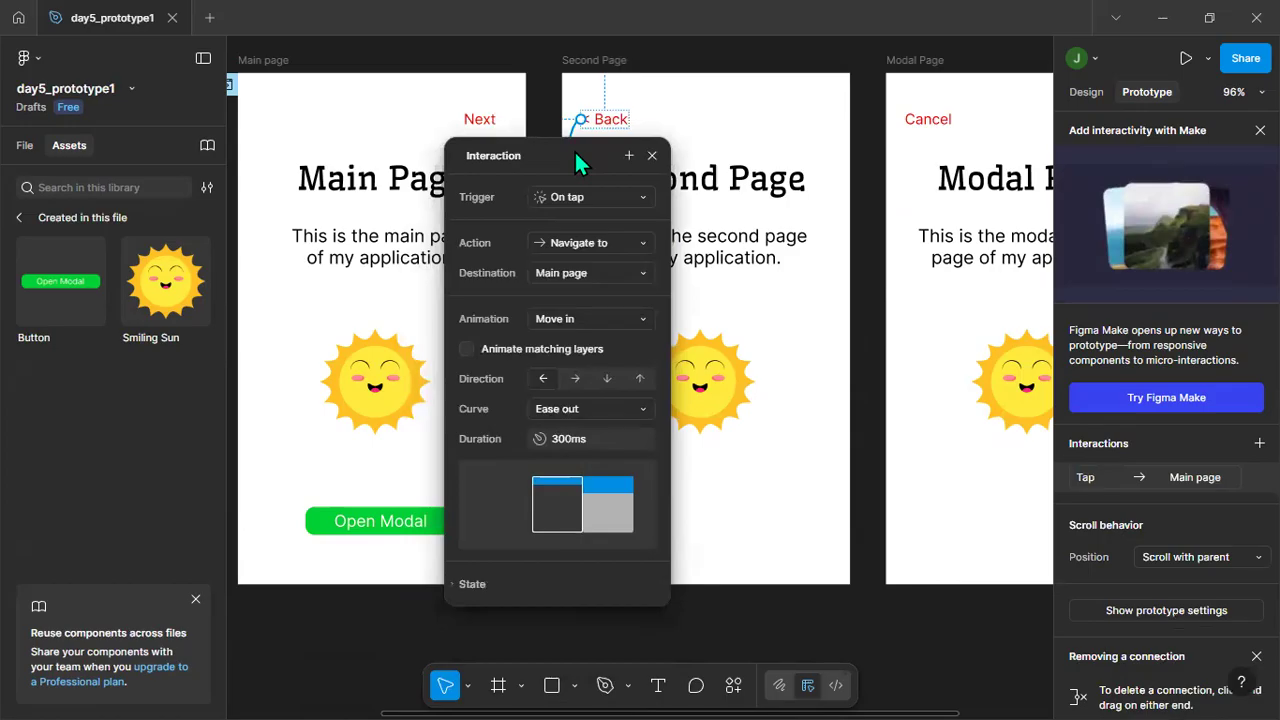
pyautogui.click(603, 245)
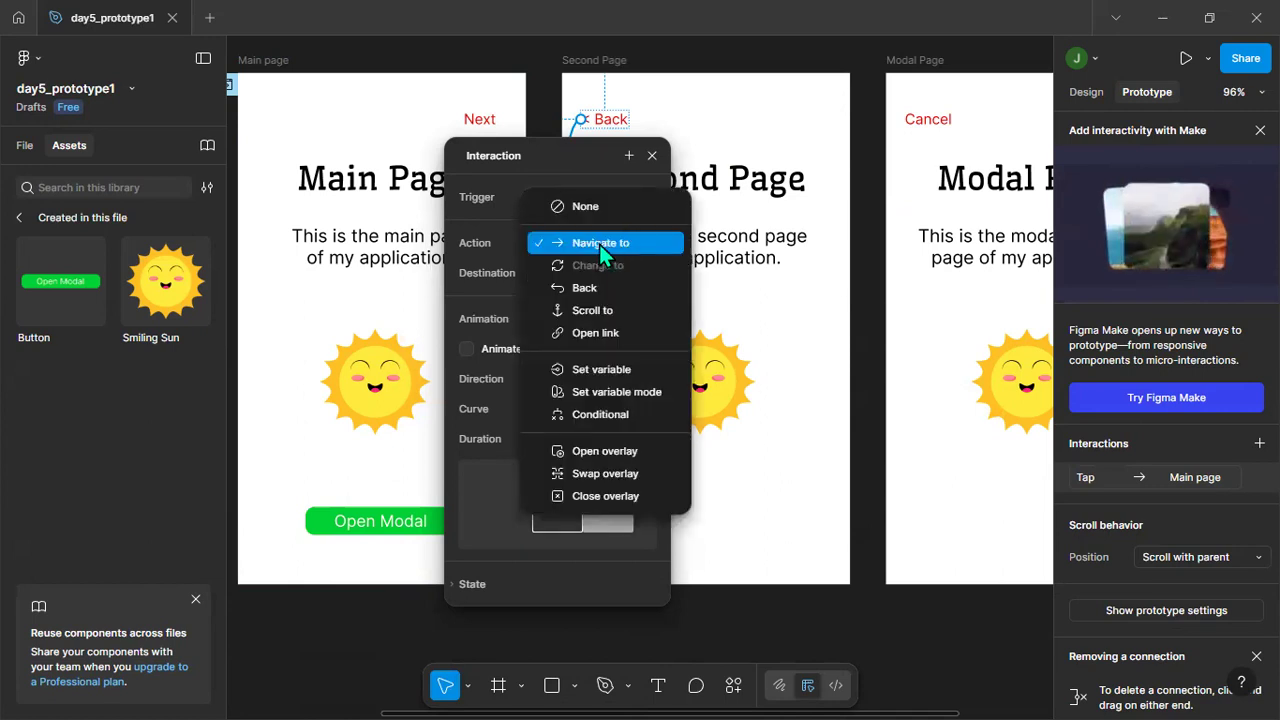
pyautogui.click(599, 244)
pyautogui.click(627, 272)
pyautogui.click(600, 271)
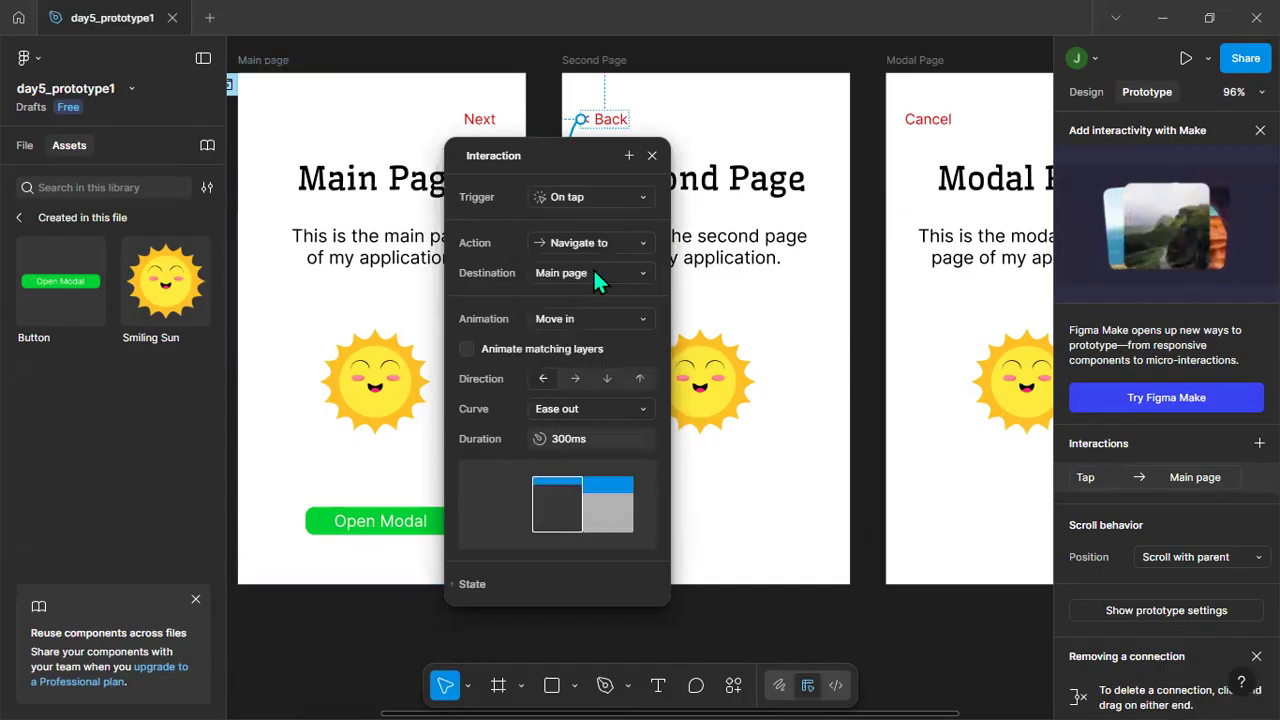
# Set the "< Back" interaction's animation to Move in with direction Right, and close the interaction settings.
pyautogui.click(575, 320)
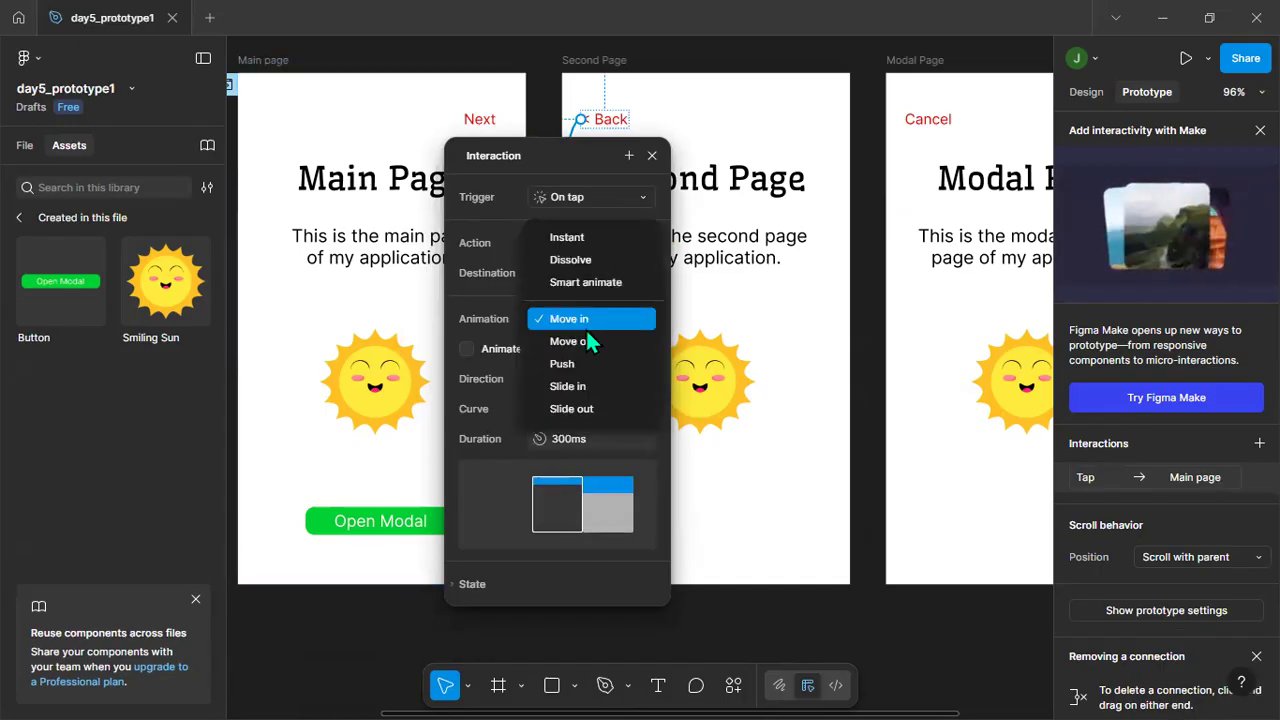
pyautogui.click(582, 318)
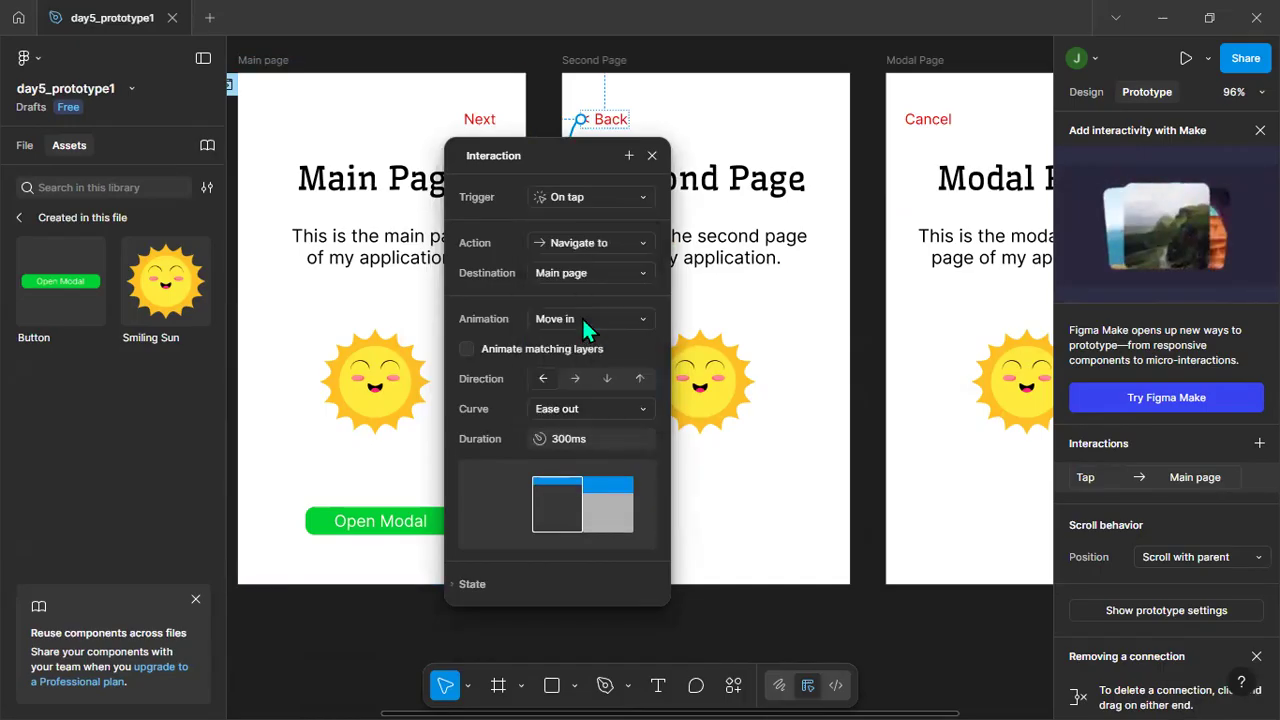
pyautogui.click(575, 380)
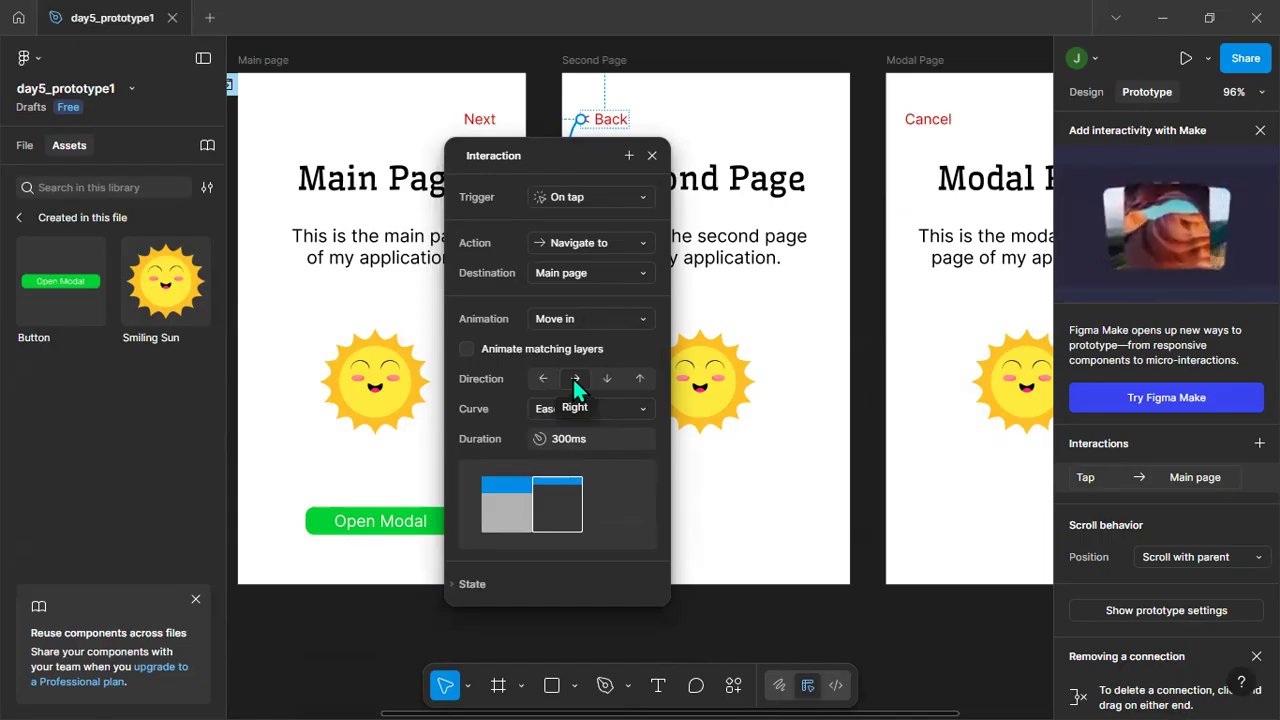
pyautogui.click(652, 155)
pyautogui.click(639, 612)
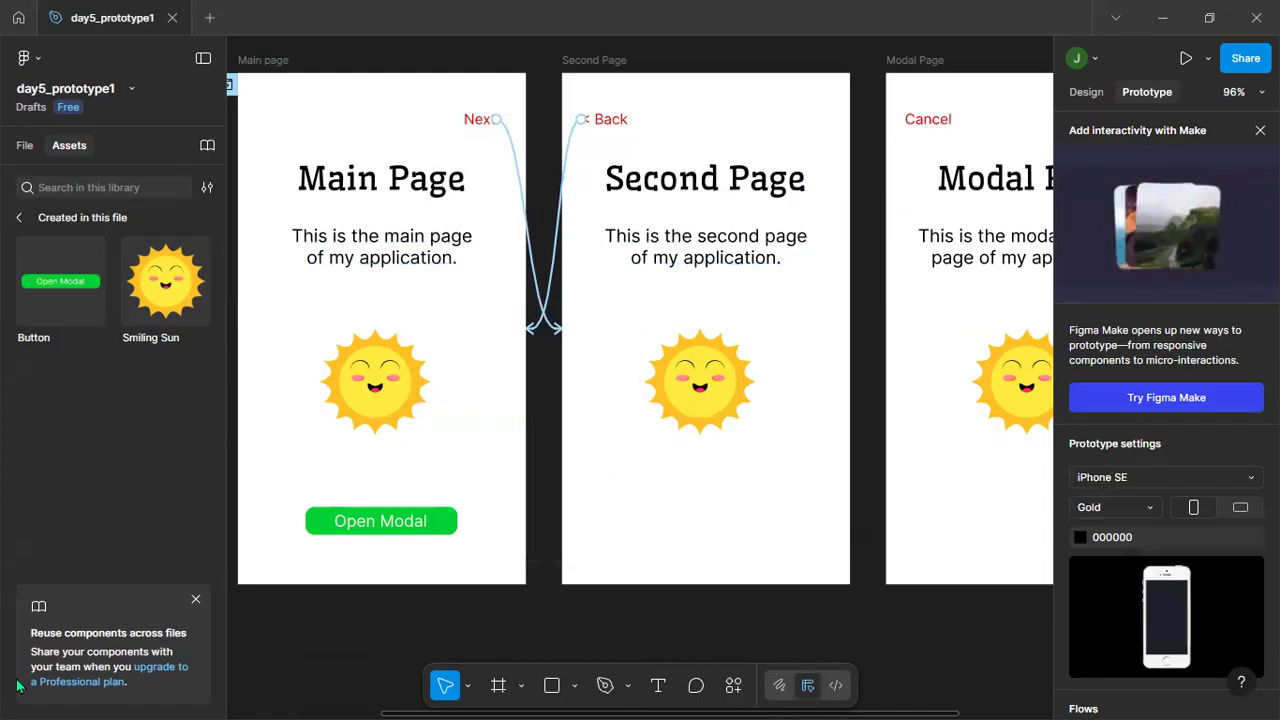
# Connect the Open Modal button in the Main page frame to the Modal Page frame with the Navigate to action.
pyautogui.click(447, 525)
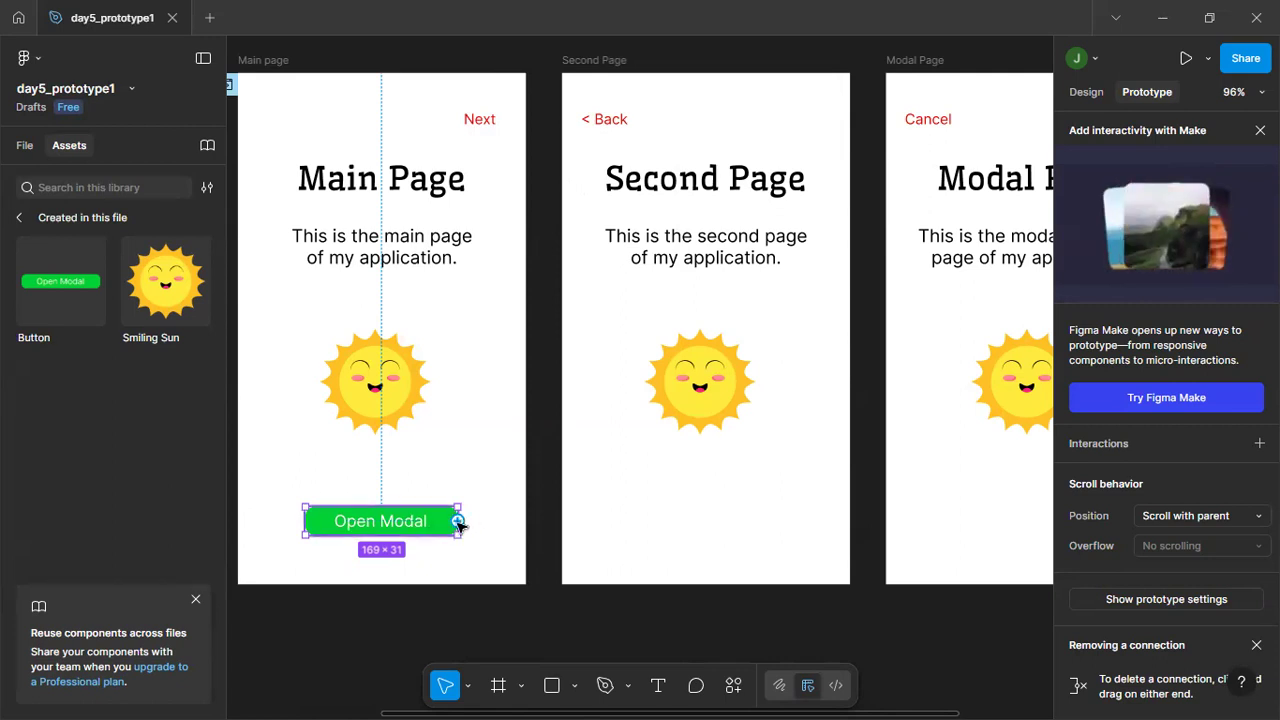
pyautogui.moveTo(457, 521); pyautogui.dragTo(854, 128)
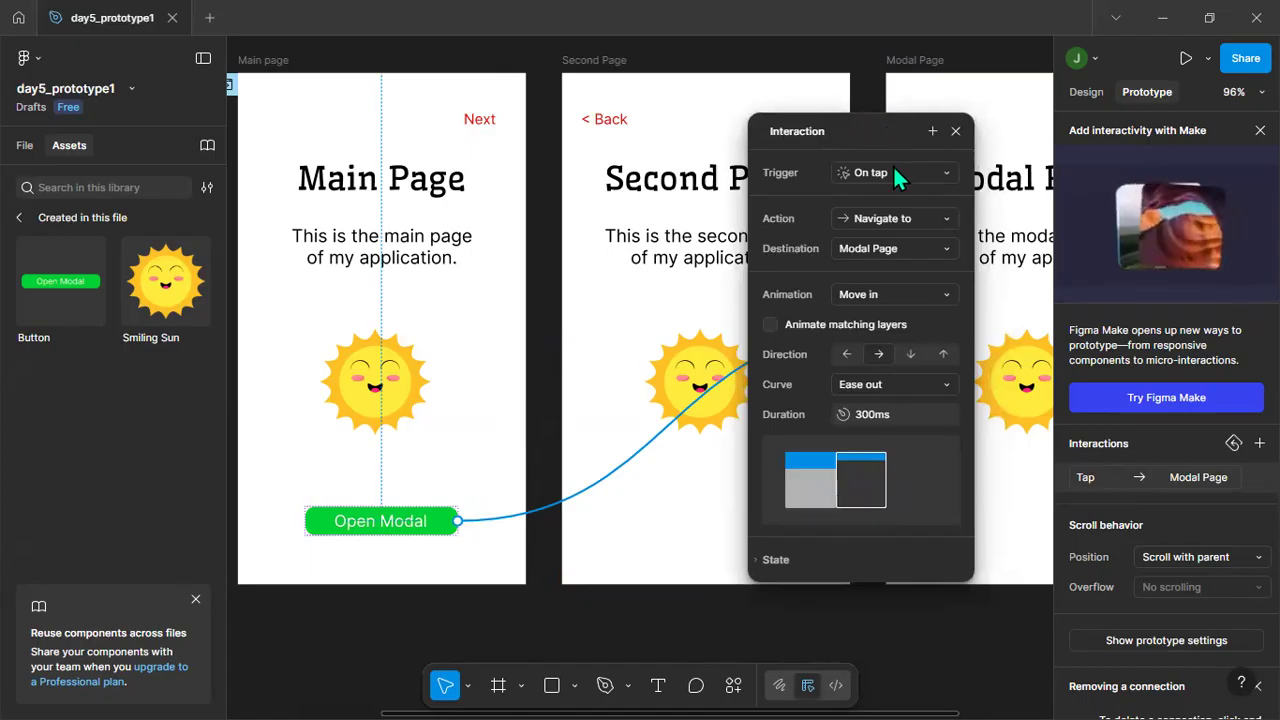
pyautogui.click(943, 216)
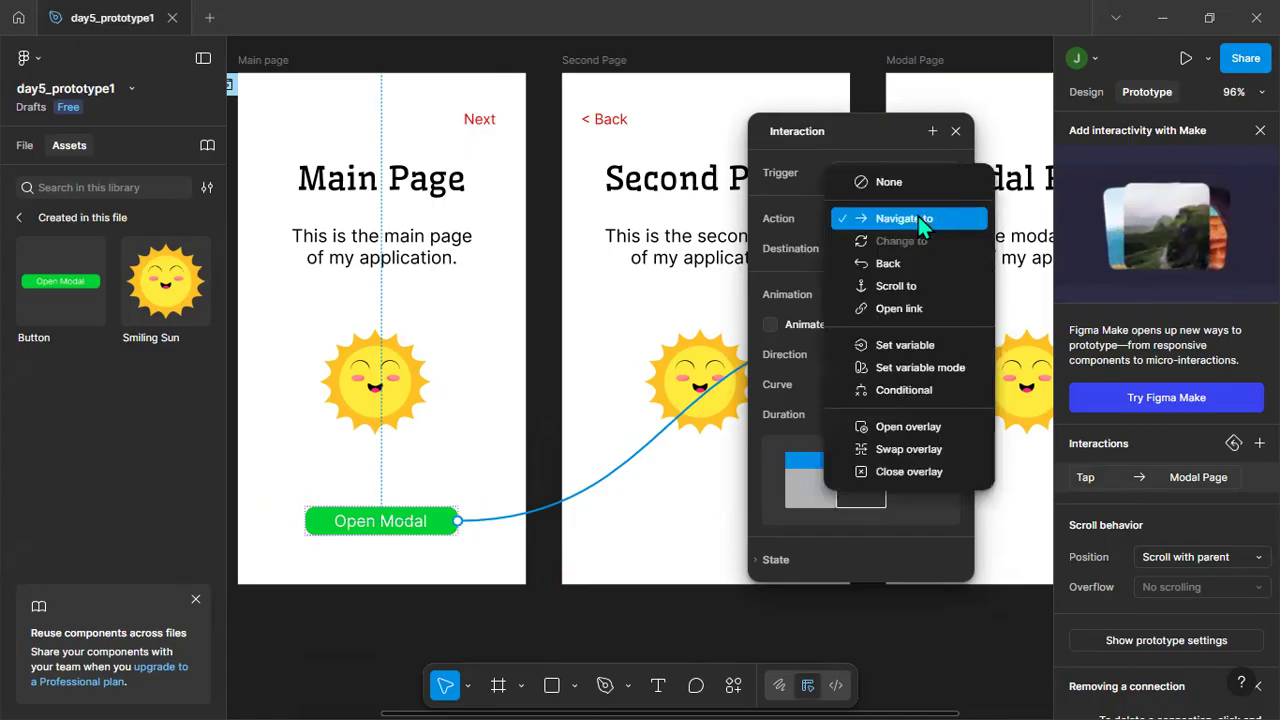
pyautogui.click(922, 216)
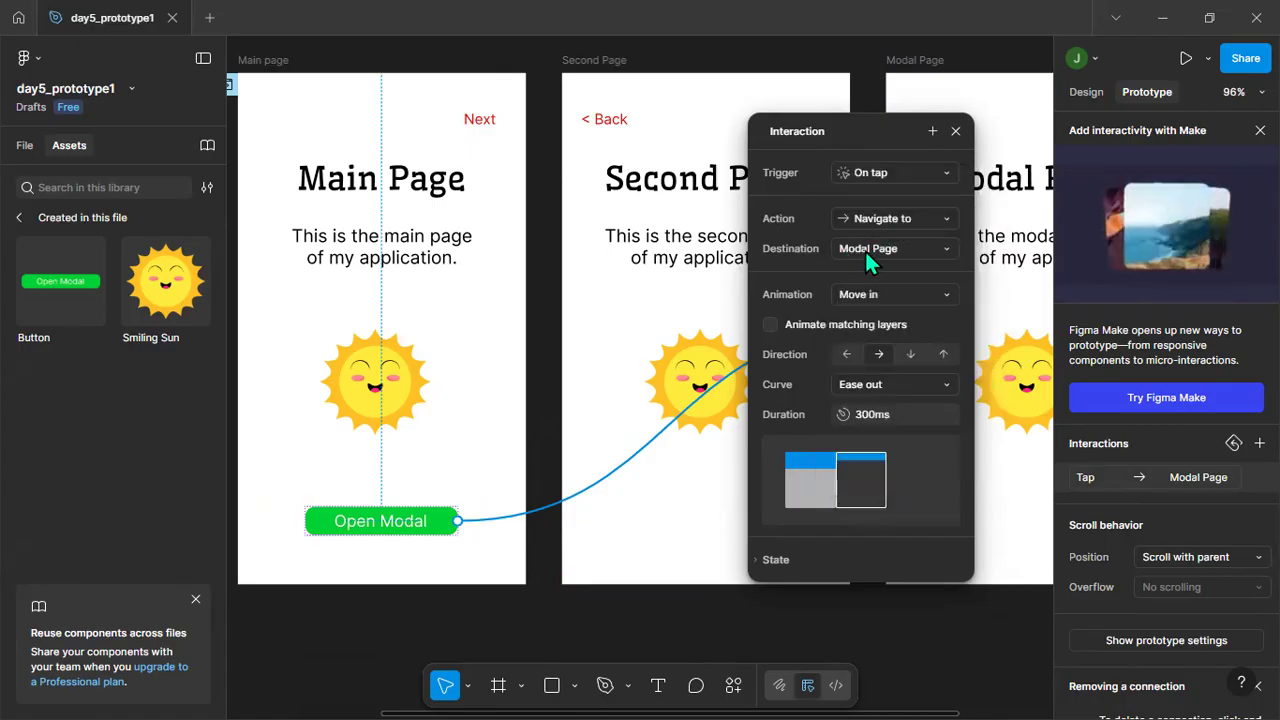
# Set the Open Modal interaction's animation to Move in with direction Up, and close the interaction settings.
pyautogui.click(867, 291)
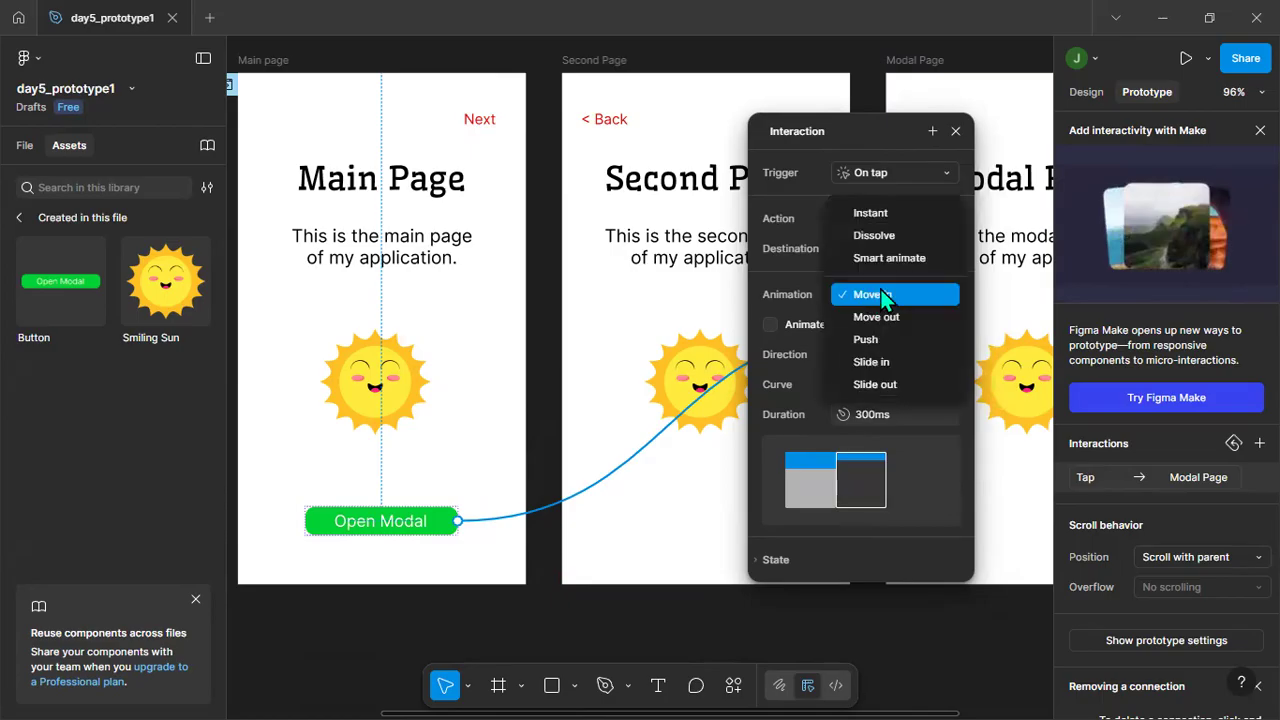
pyautogui.click(894, 295)
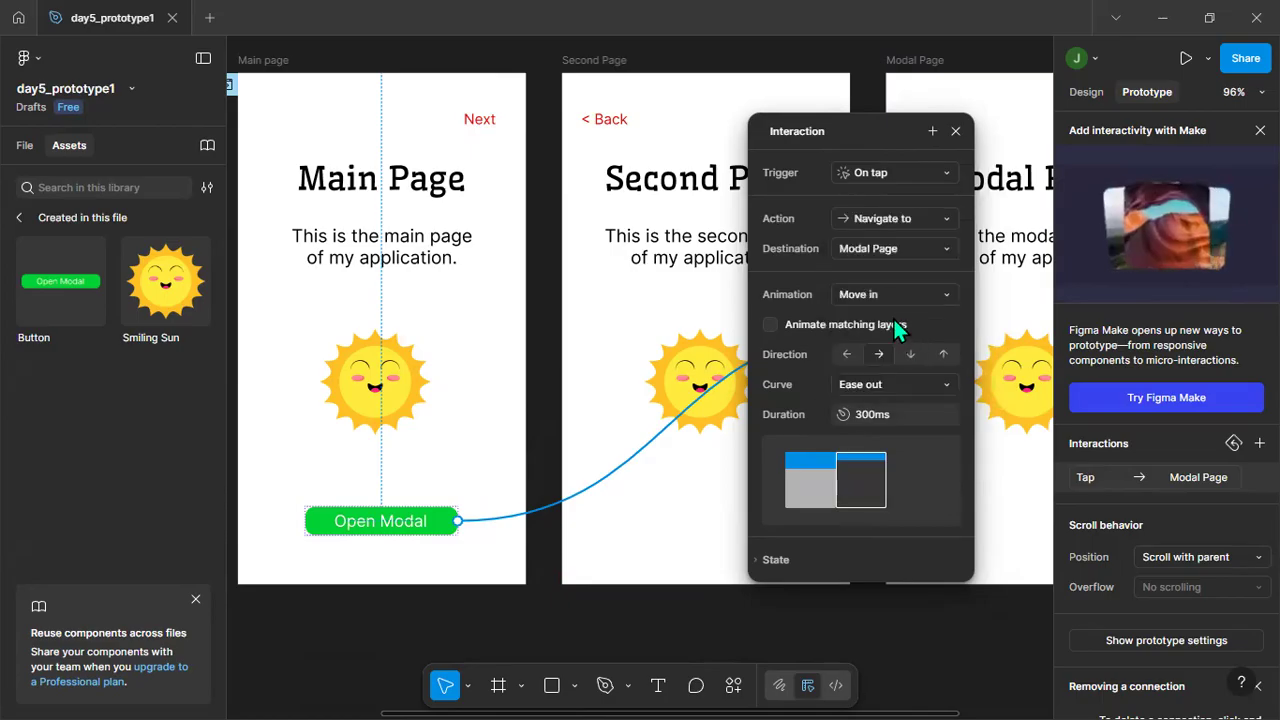
pyautogui.click(943, 354)
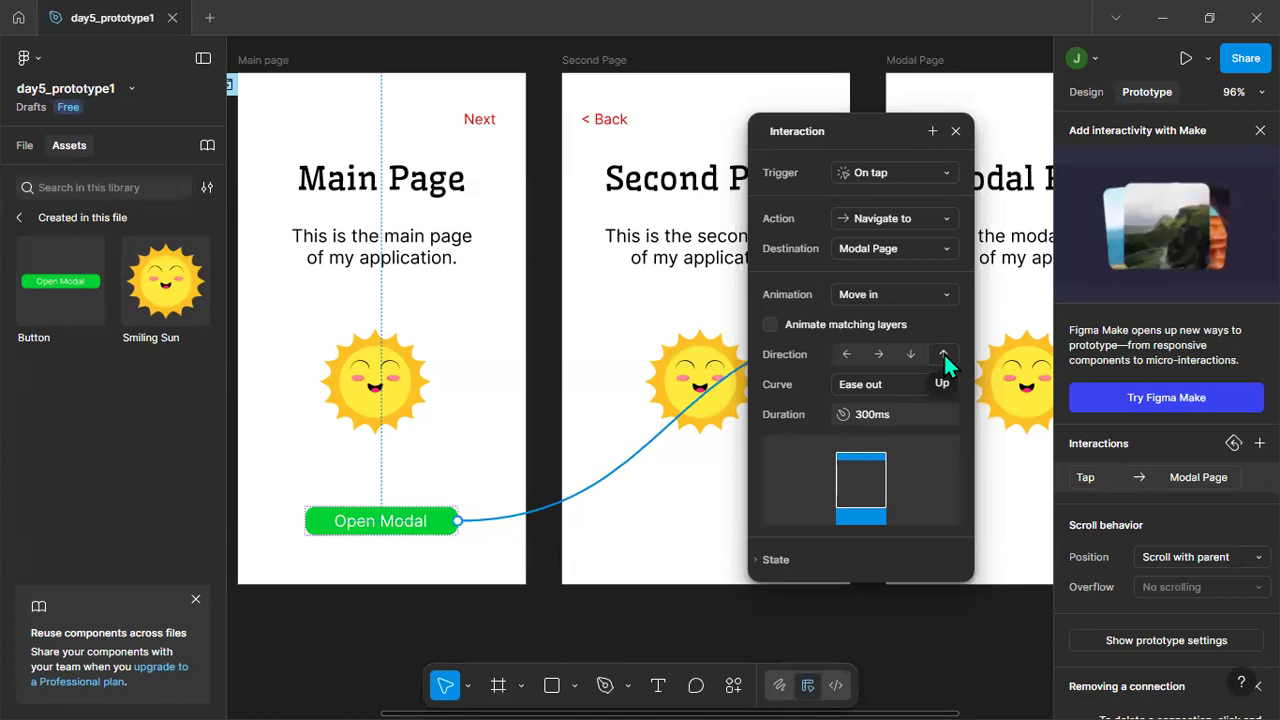
pyautogui.click(959, 132)
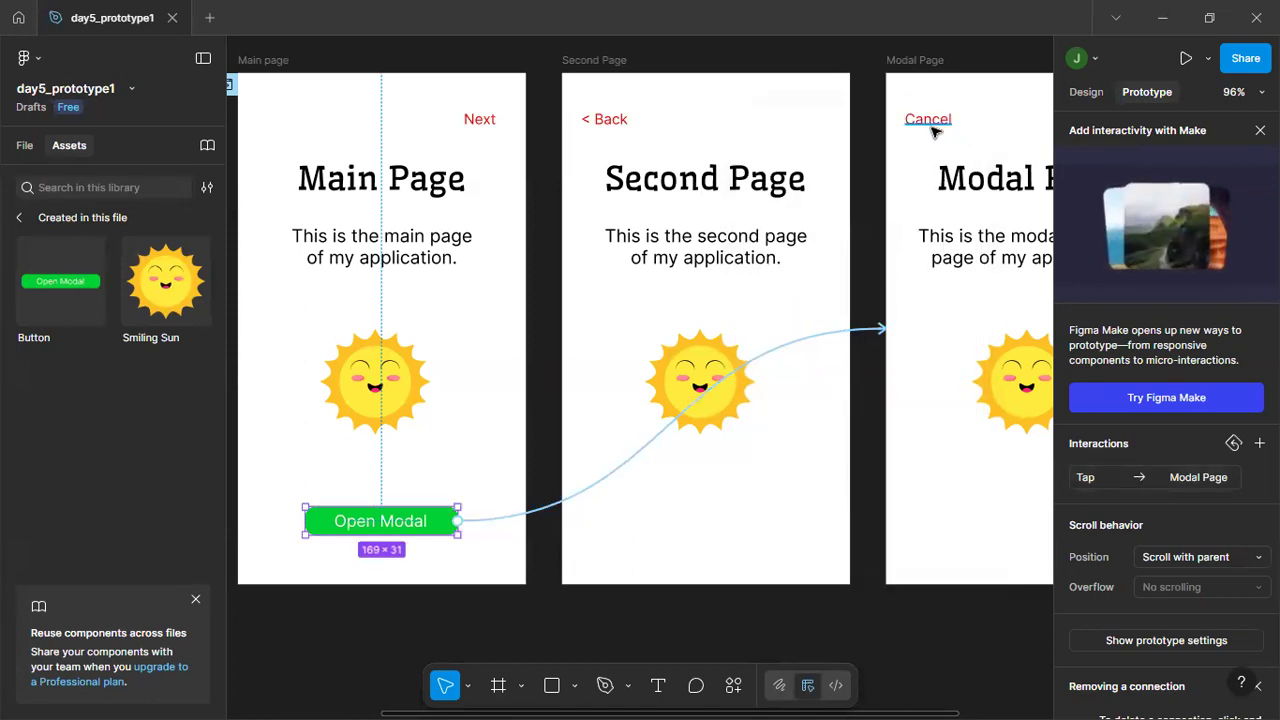
# Connect the Cancel text in the Modal Page frame to the Main page frame, with the Move in direction set to Down.
pyautogui.click(935, 128)
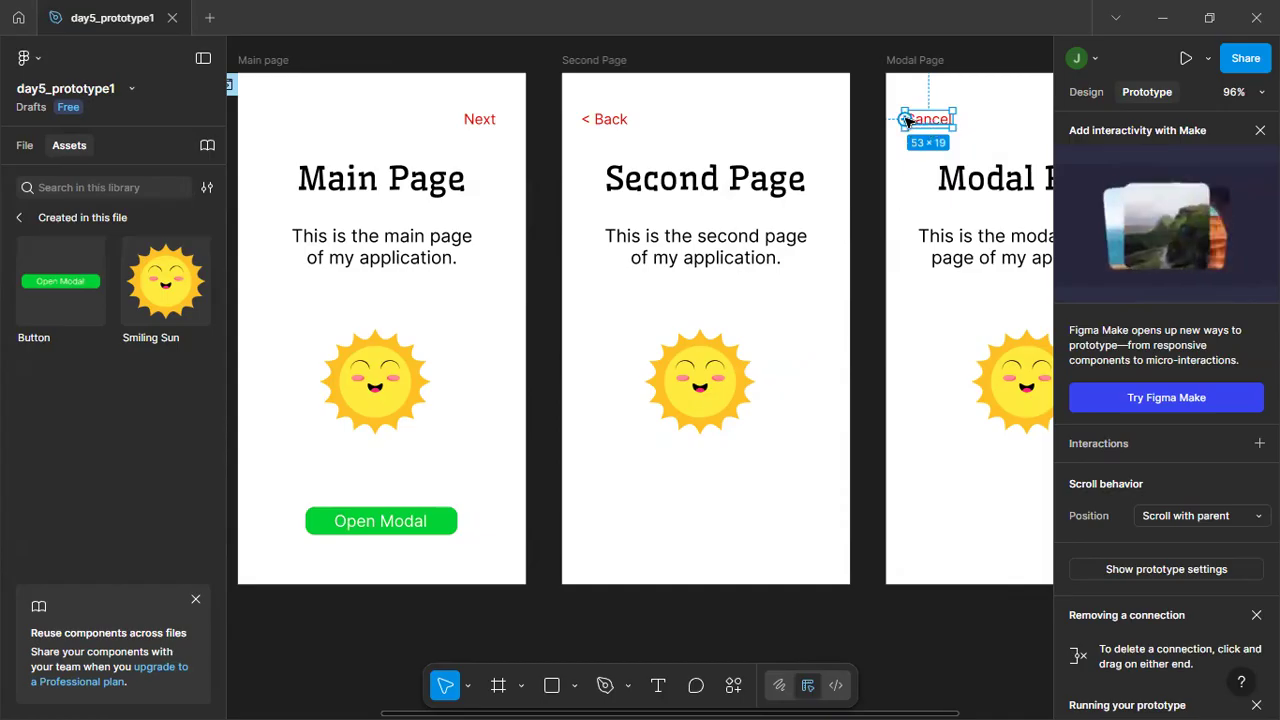
pyautogui.moveTo(905, 119); pyautogui.dragTo(527, 314)
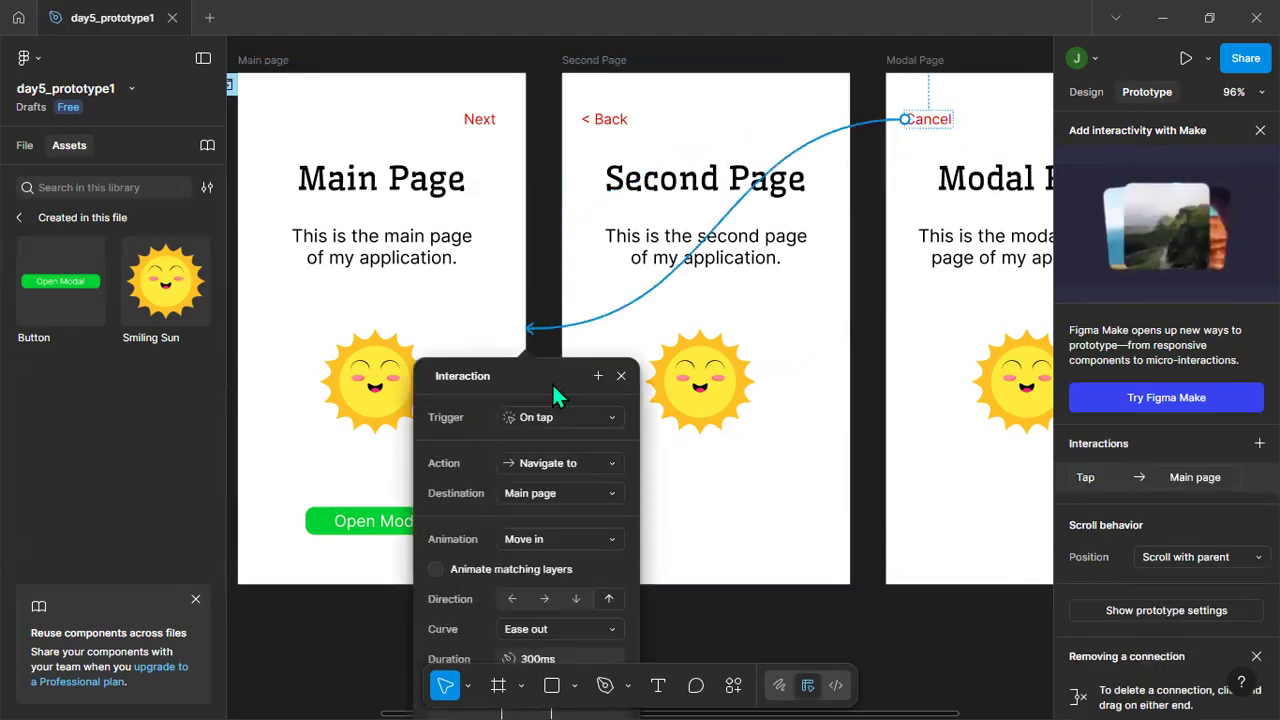
pyautogui.moveTo(546, 371); pyautogui.dragTo(555, 191)
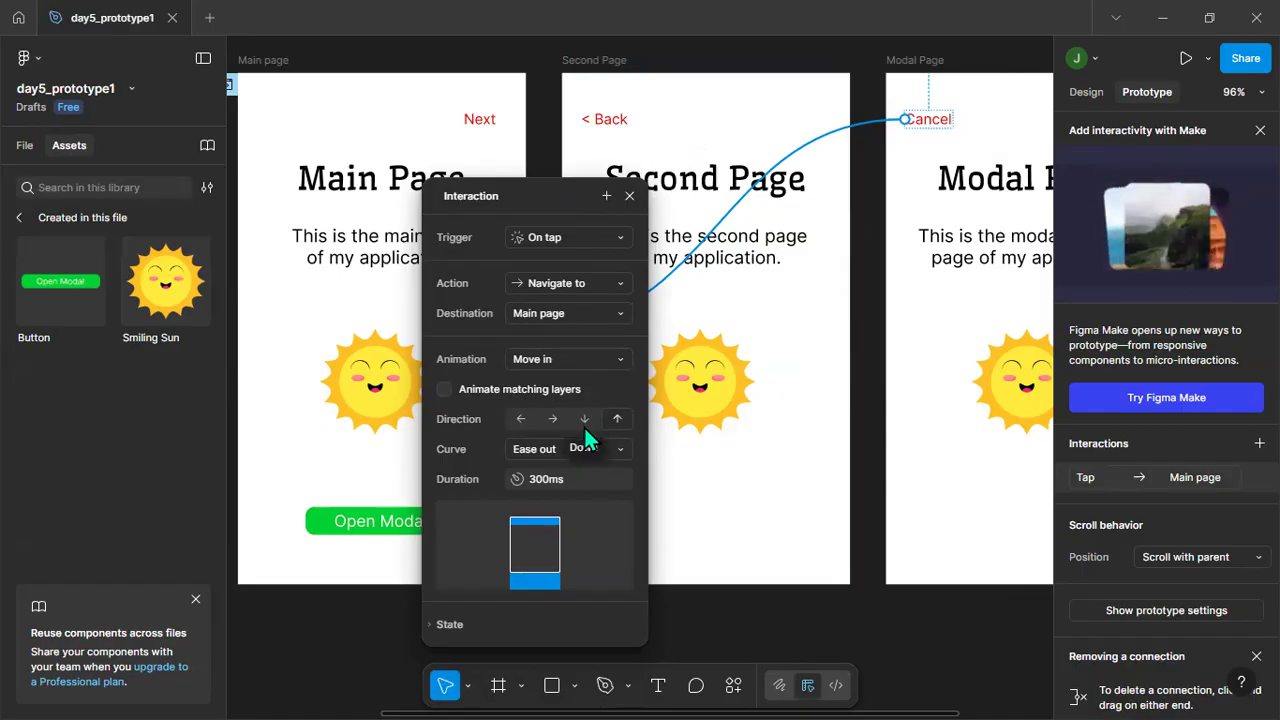
pyautogui.click(760, 631)
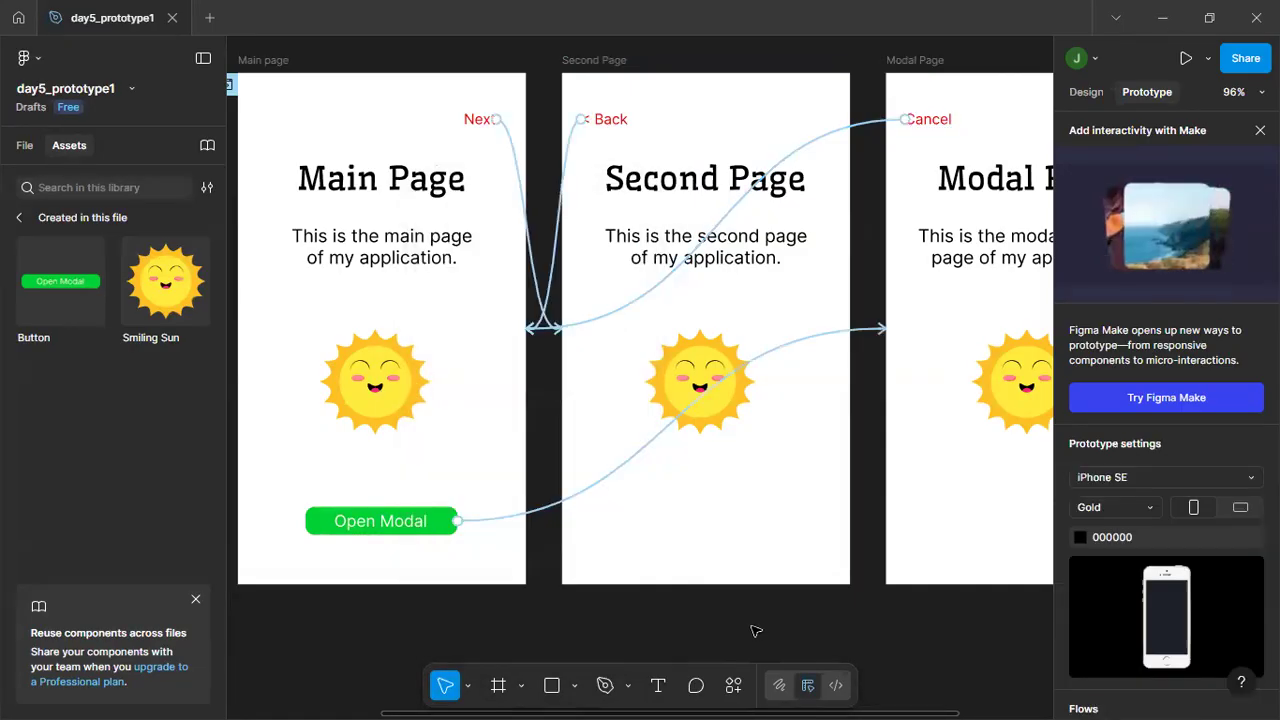
# Save a local copy as the FIG file day5_prototype1 in the figma folder, replacing the existing file.
pyautogui.scroll(-1, 756, 631)
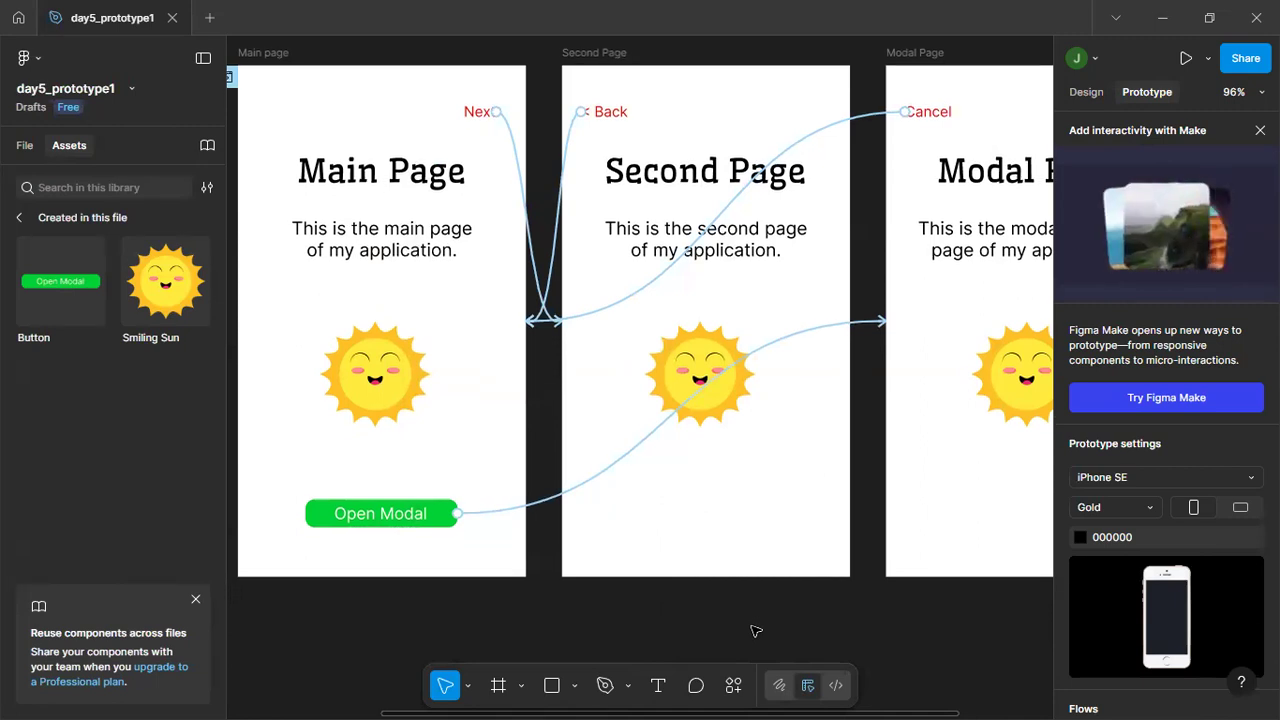
pyautogui.scroll(-3, 752, 626)
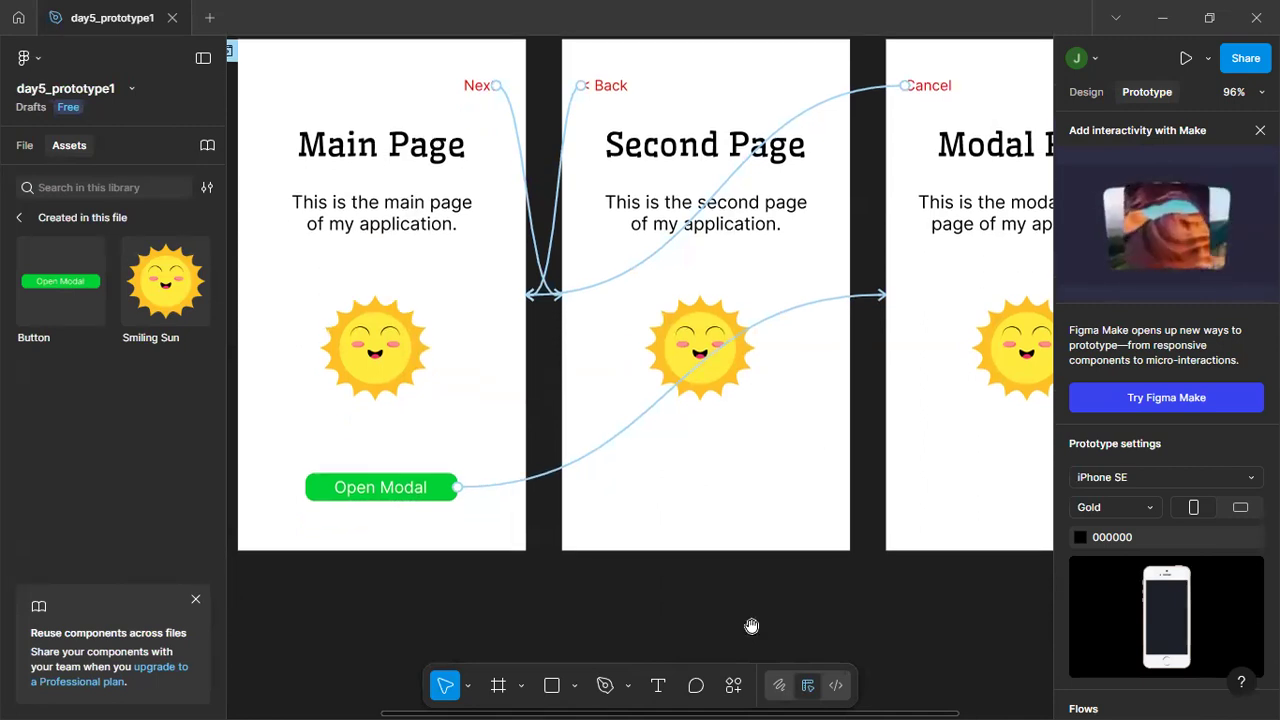
pyautogui.keyDown('ctrl'); pyautogui.scroll(-2, 756, 631); pyautogui.keyUp('ctrl')
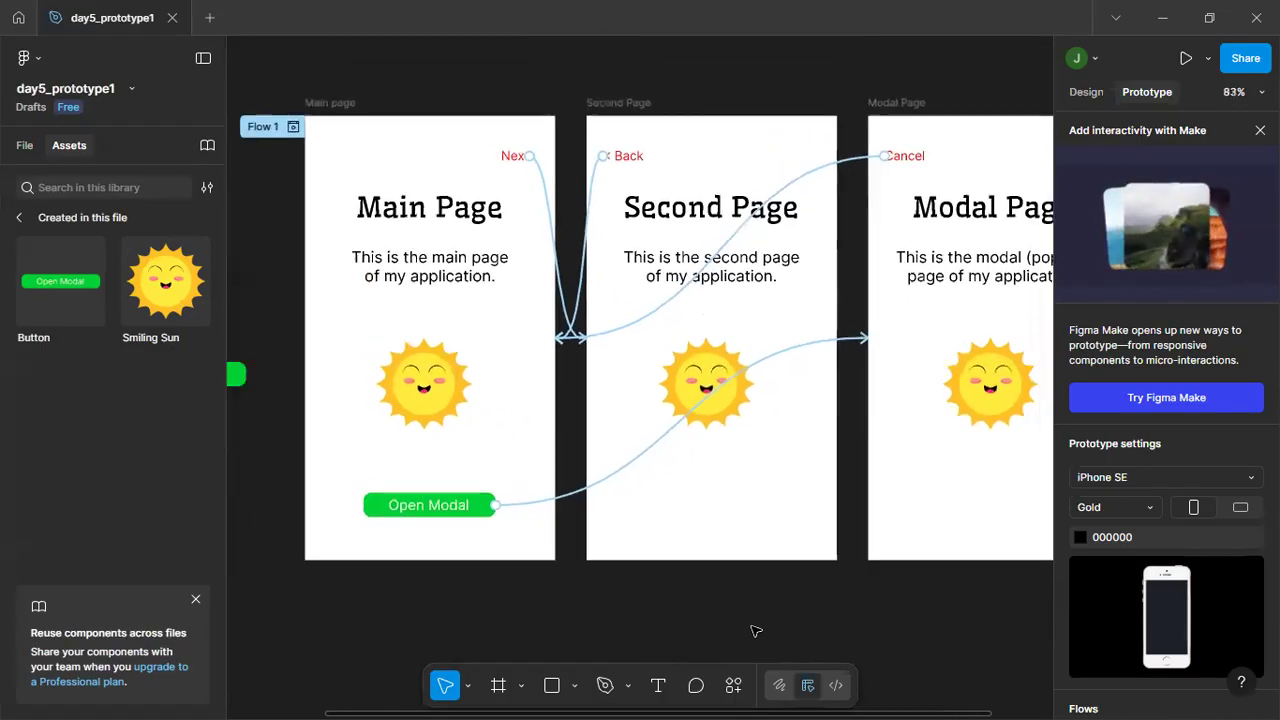
pyautogui.keyDown('ctrl'); pyautogui.scroll(-2, 756, 631); pyautogui.keyUp('ctrl')
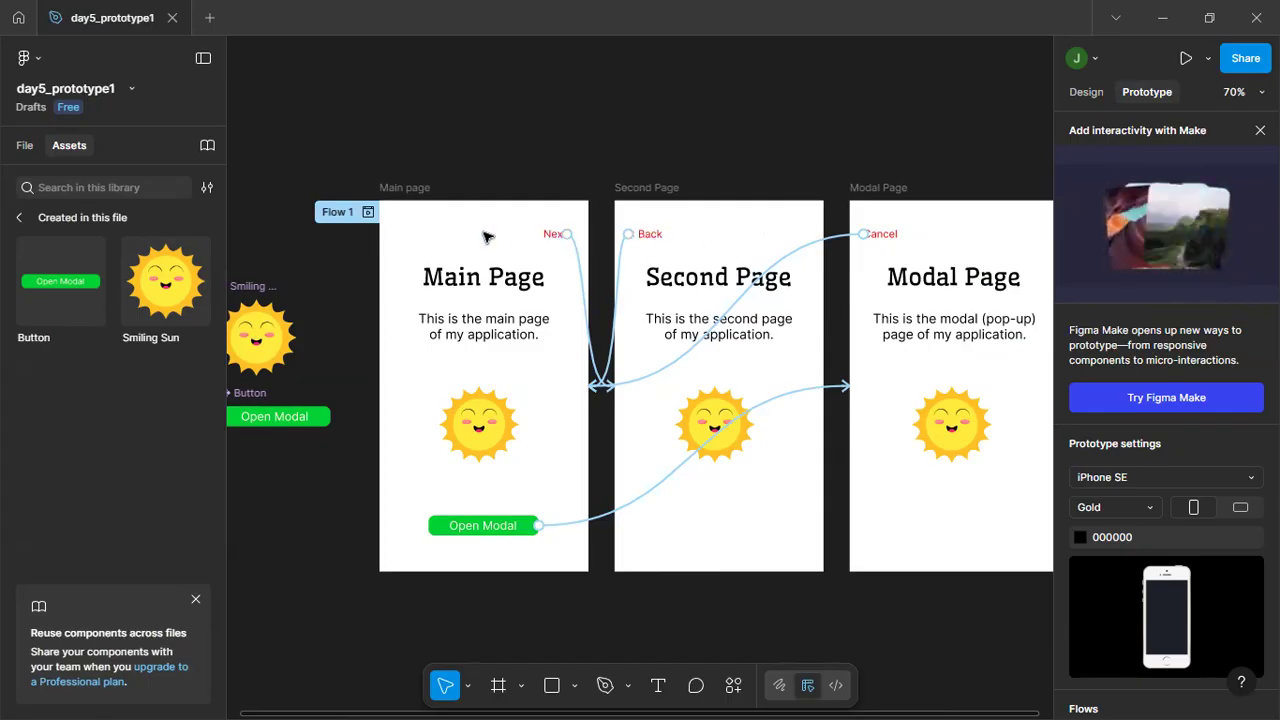
pyautogui.click(38, 55)
pyautogui.moveTo(128, 134)
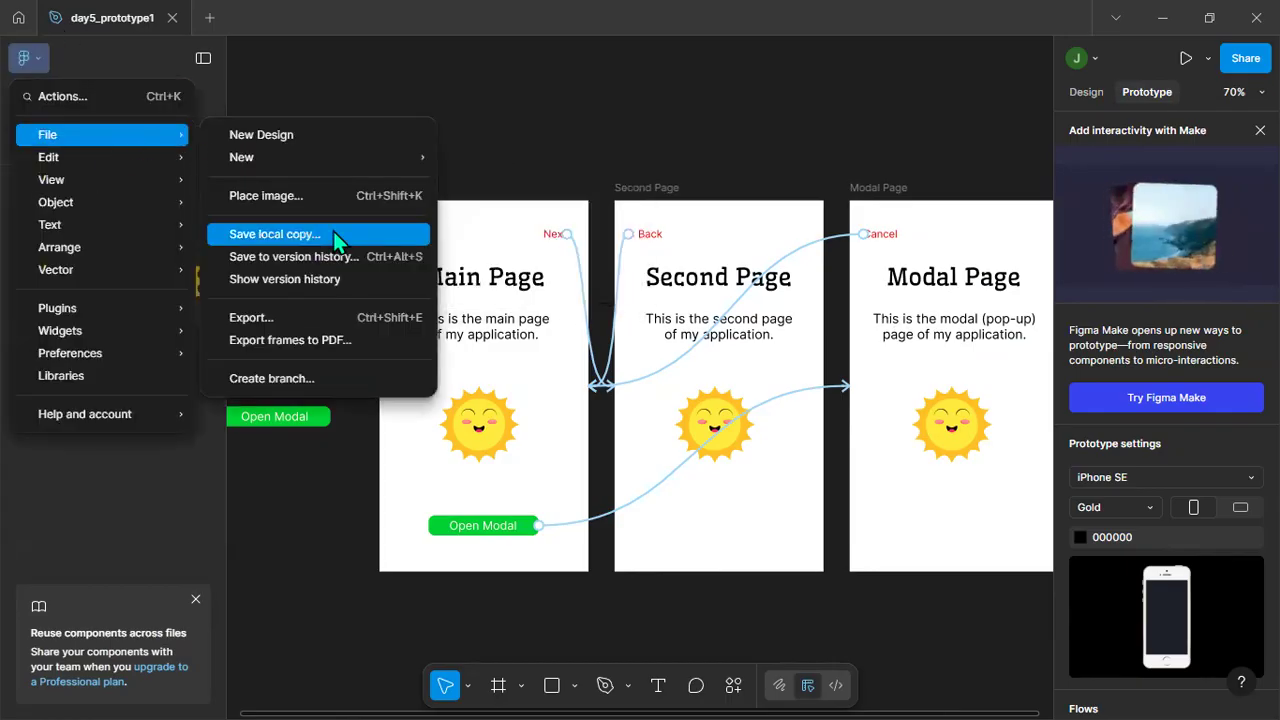
pyautogui.click(305, 234)
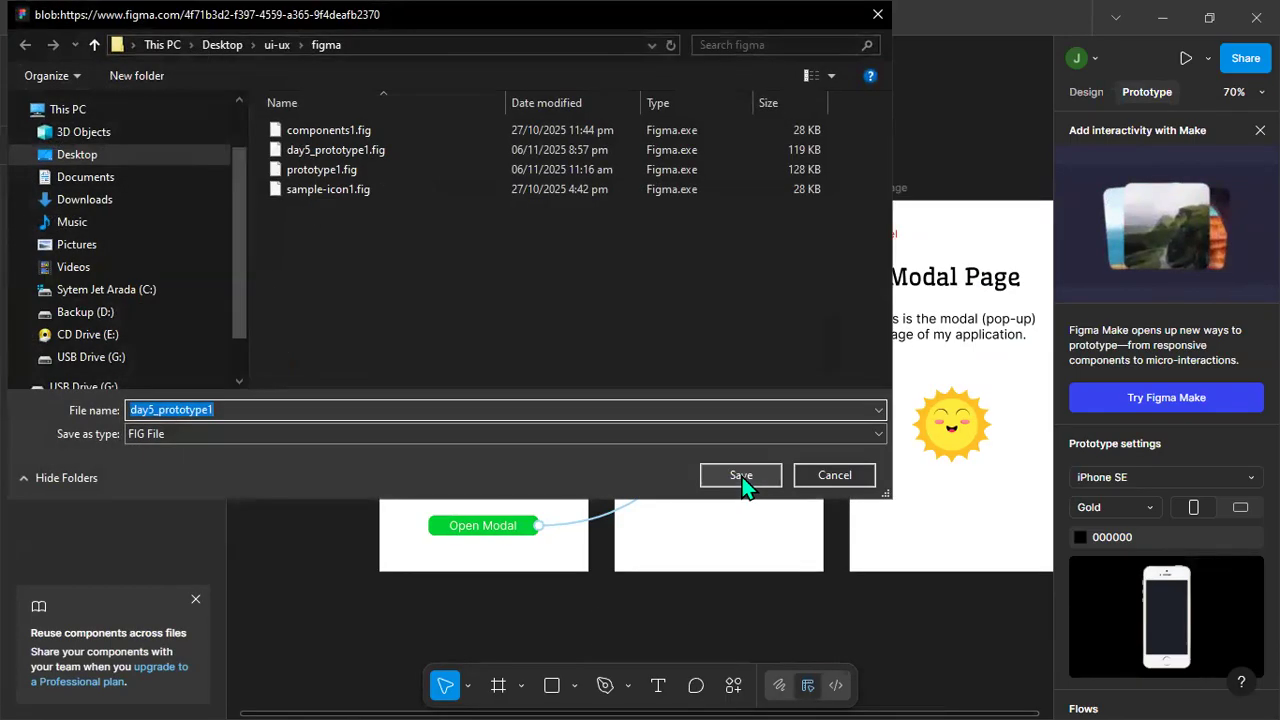
pyautogui.click(741, 476)
pyautogui.click(691, 374)
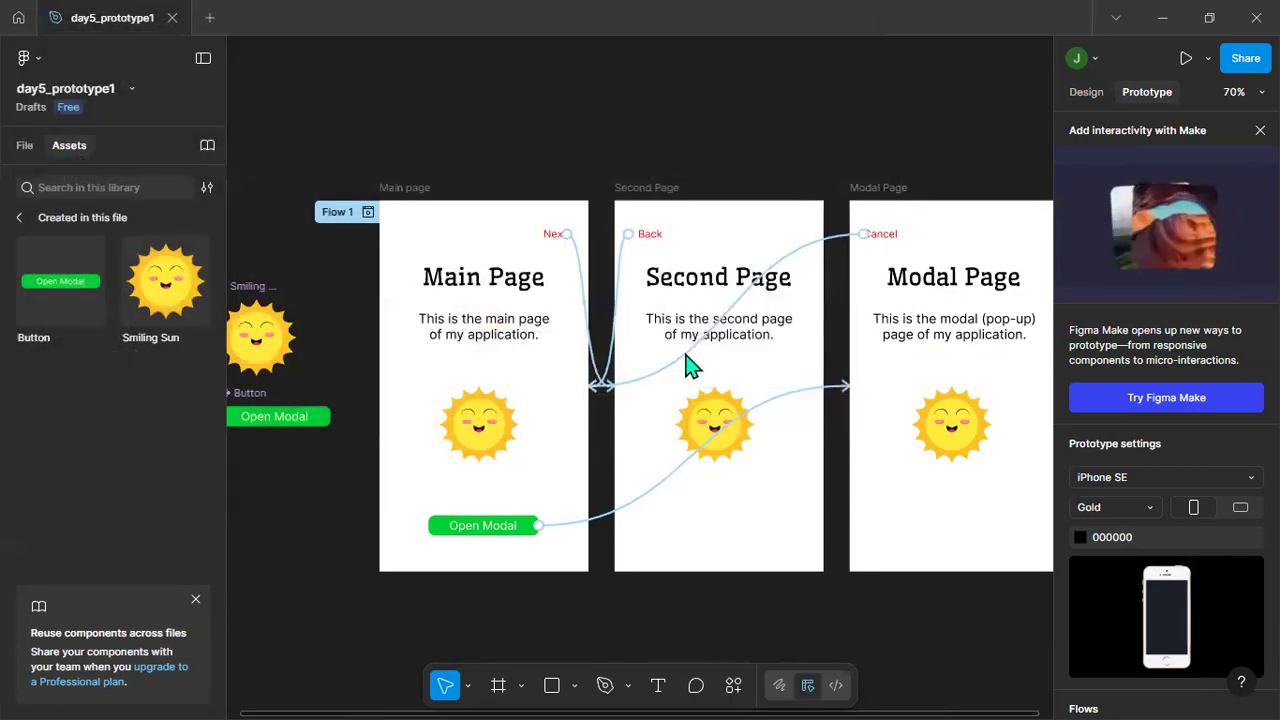
# Preview the prototype from the Main page frame, test the Next, Back, Open Modal and Cancel links, and close the preview.
pyautogui.click(407, 188)
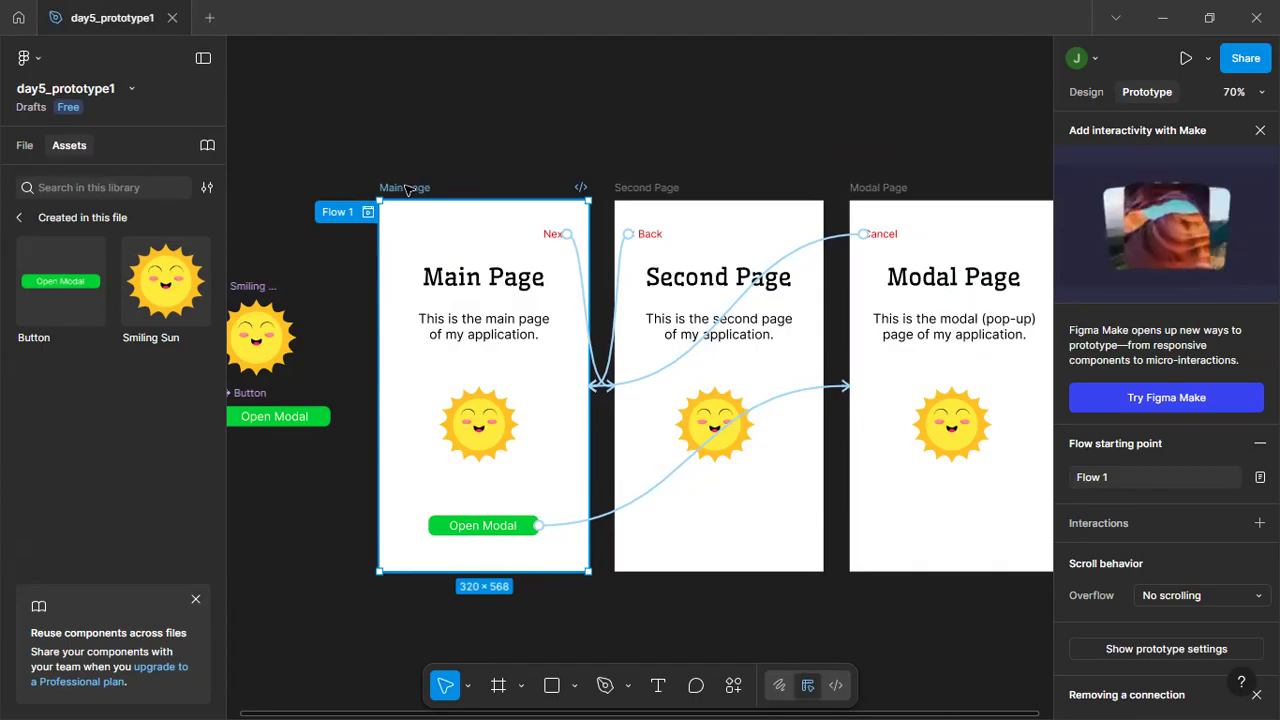
pyautogui.hotkey('shift', 'space')
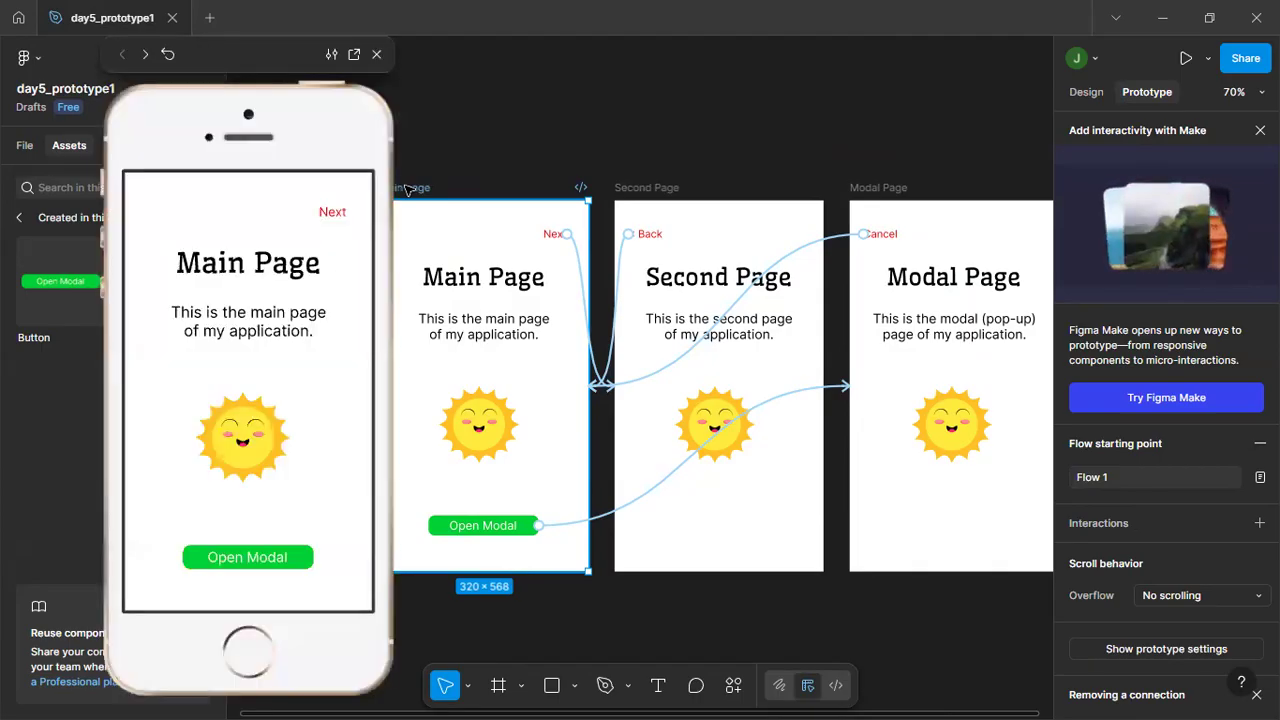
pyautogui.moveTo(322, 102); pyautogui.dragTo(414, 56)
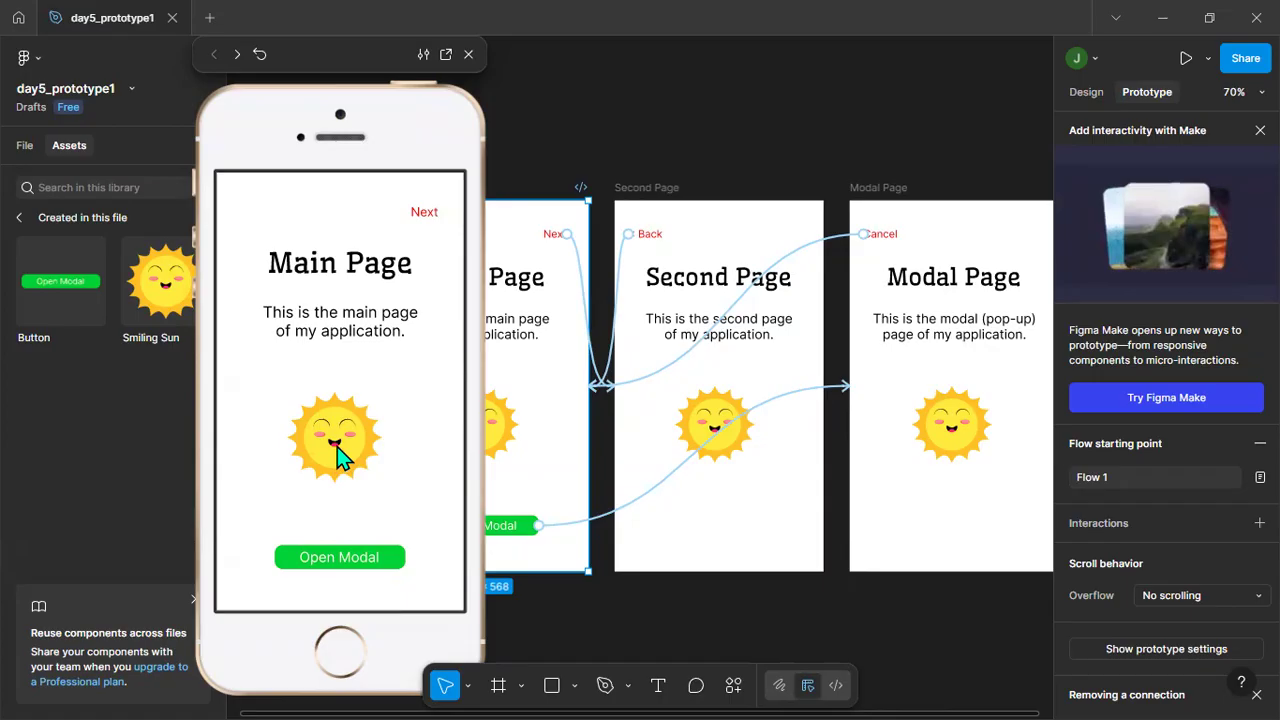
pyautogui.click(426, 213)
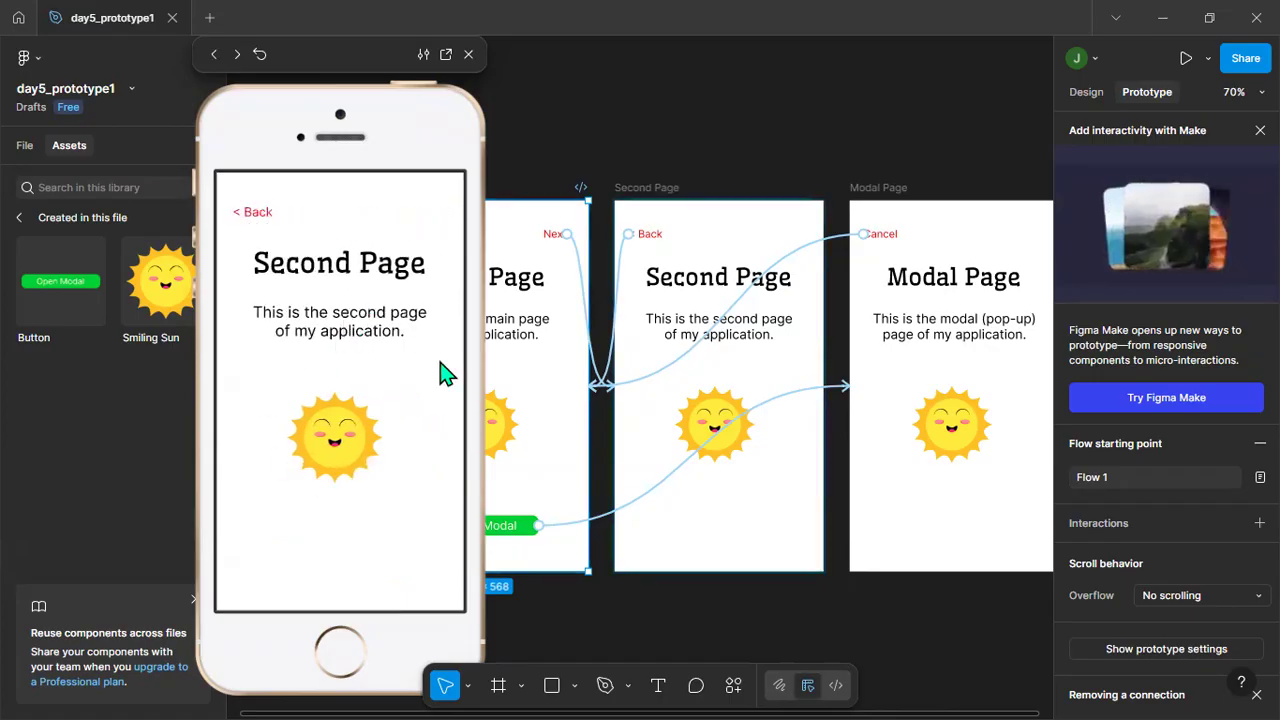
pyautogui.click(258, 213)
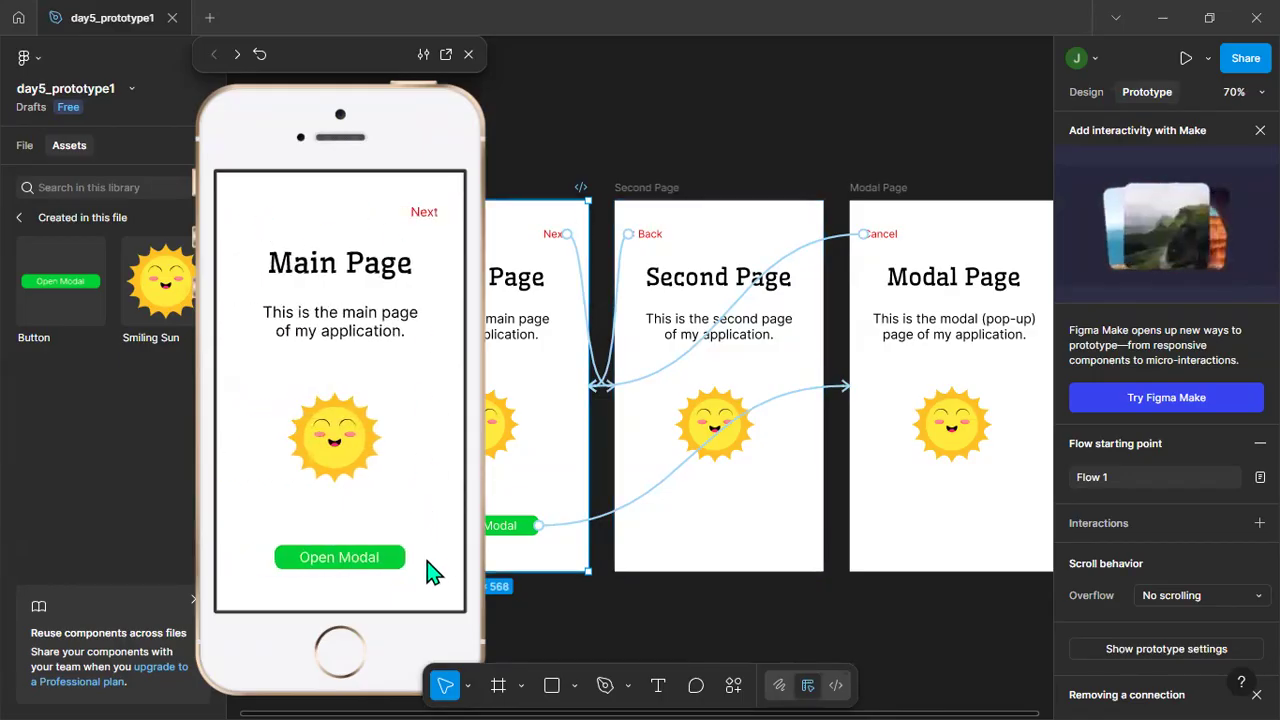
pyautogui.click(397, 563)
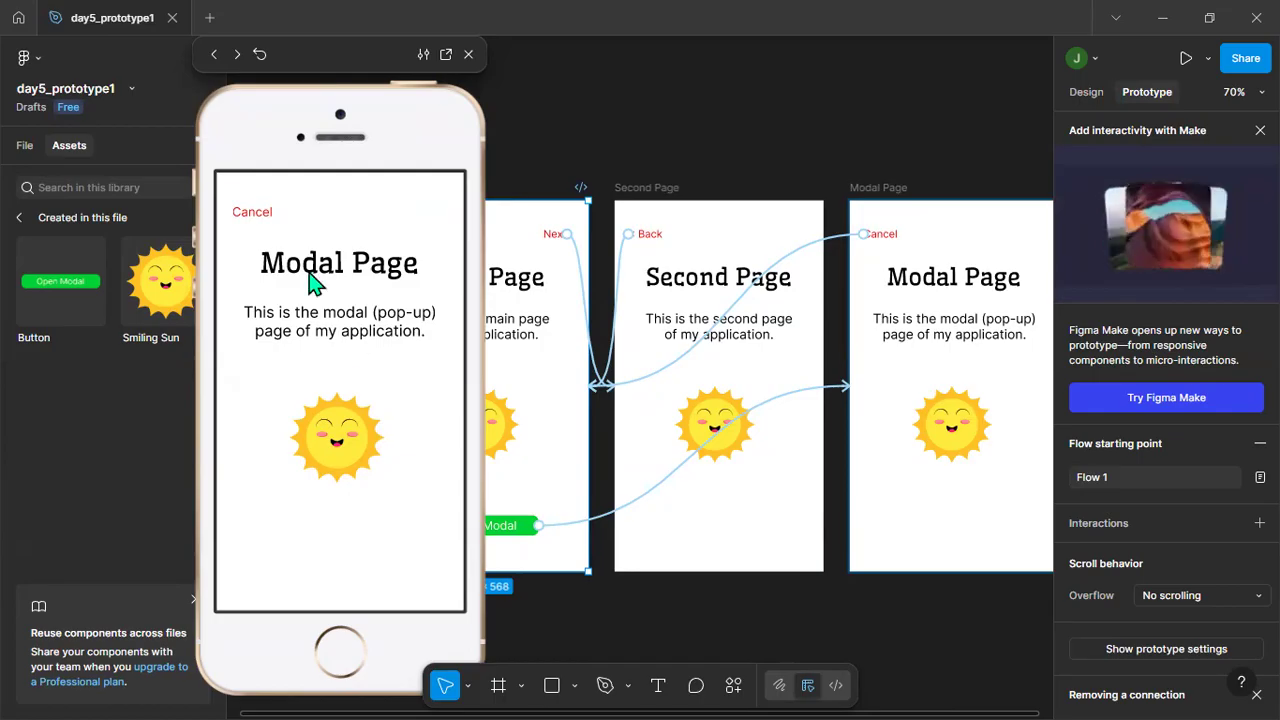
pyautogui.click(263, 218)
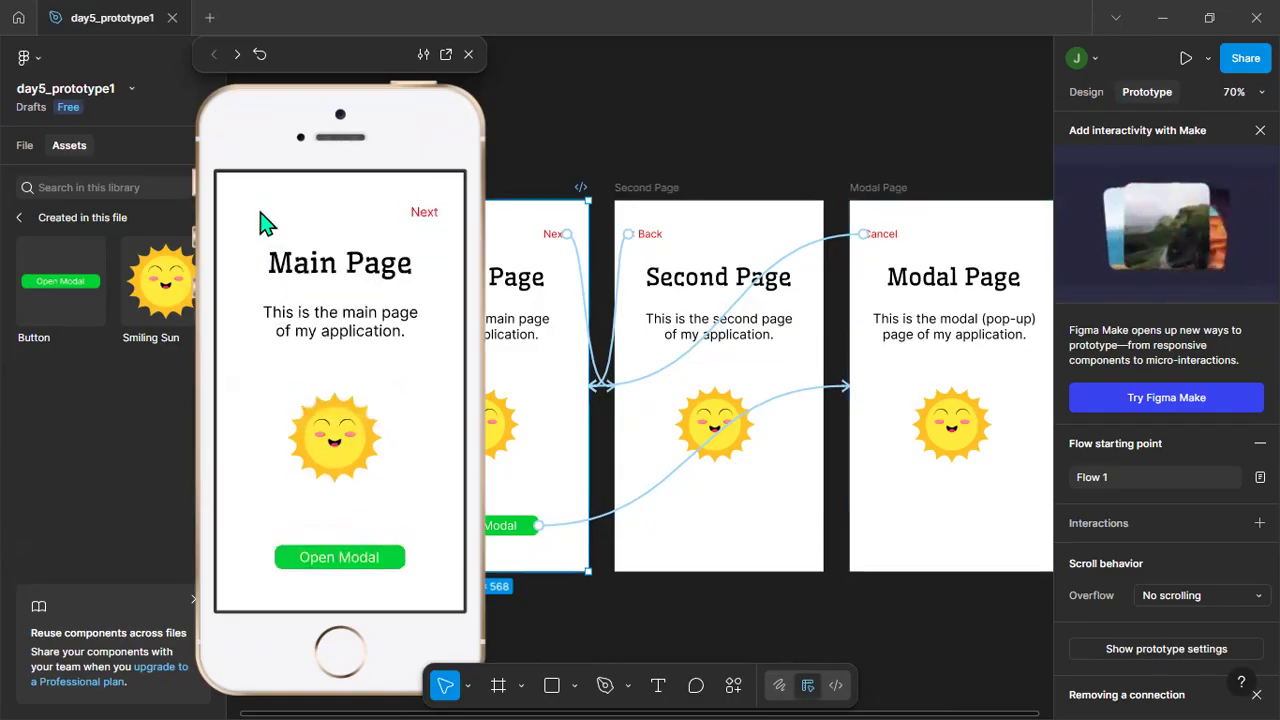
pyautogui.click(470, 55)
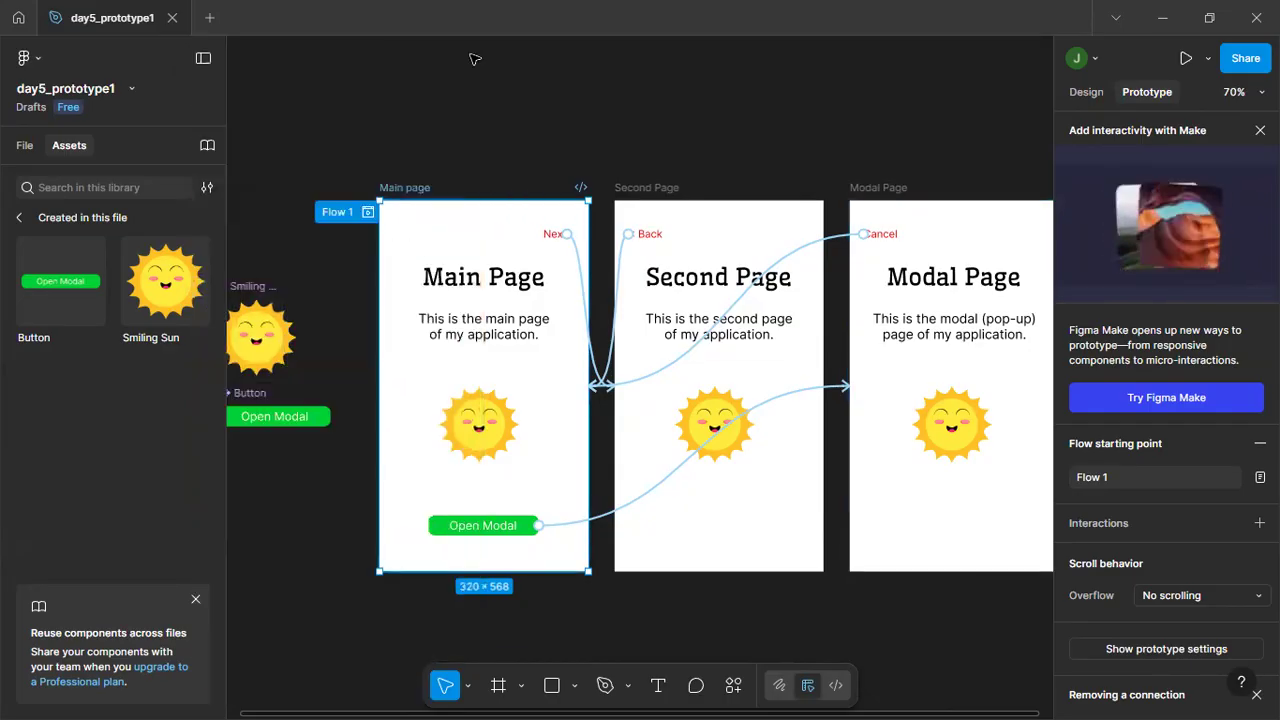
# Save a local copy of the file again as the FIG file day5_prototype1 in the figma folder, replacing the existing one.
pyautogui.click(30, 58)
pyautogui.moveTo(137, 136)
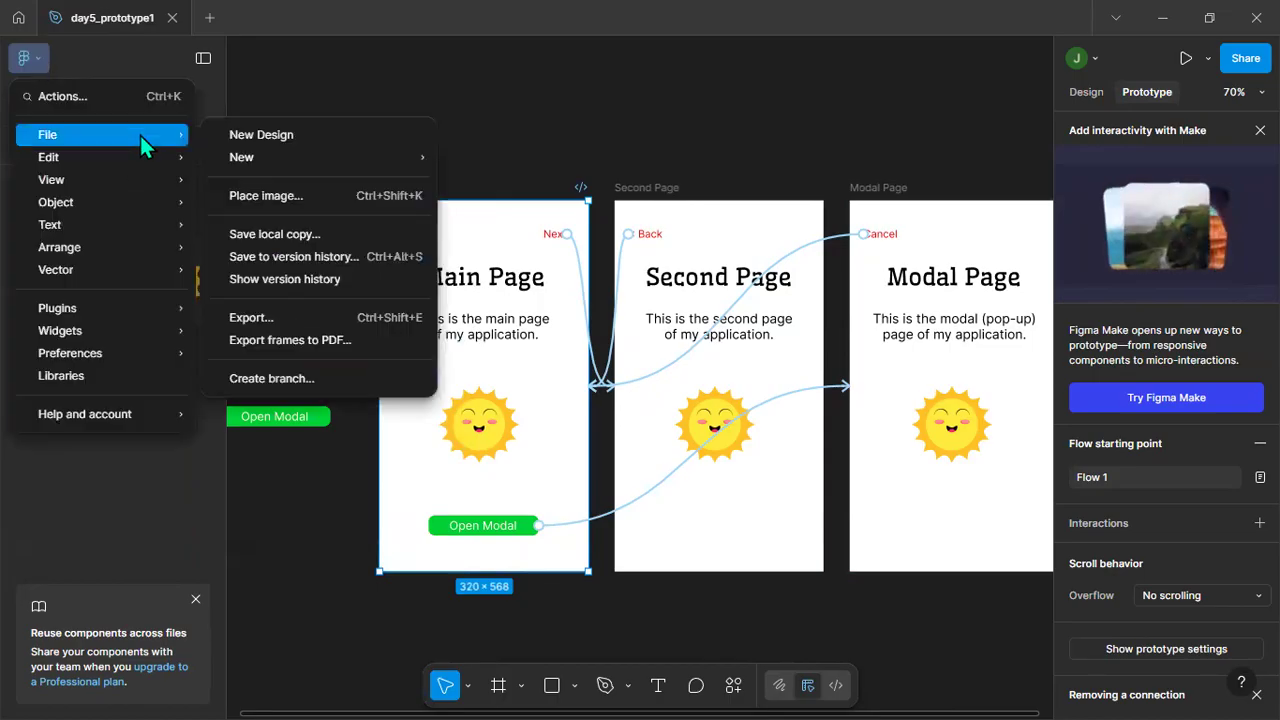
pyautogui.click(360, 234)
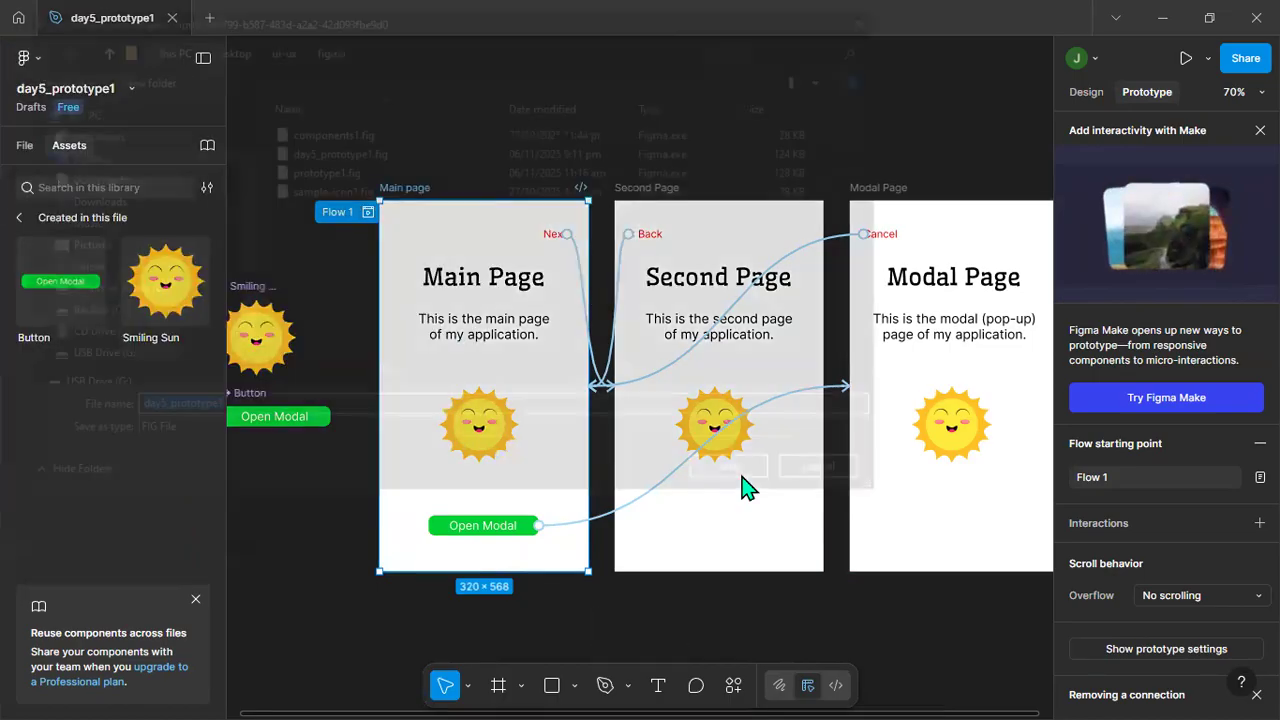
pyautogui.click(741, 475)
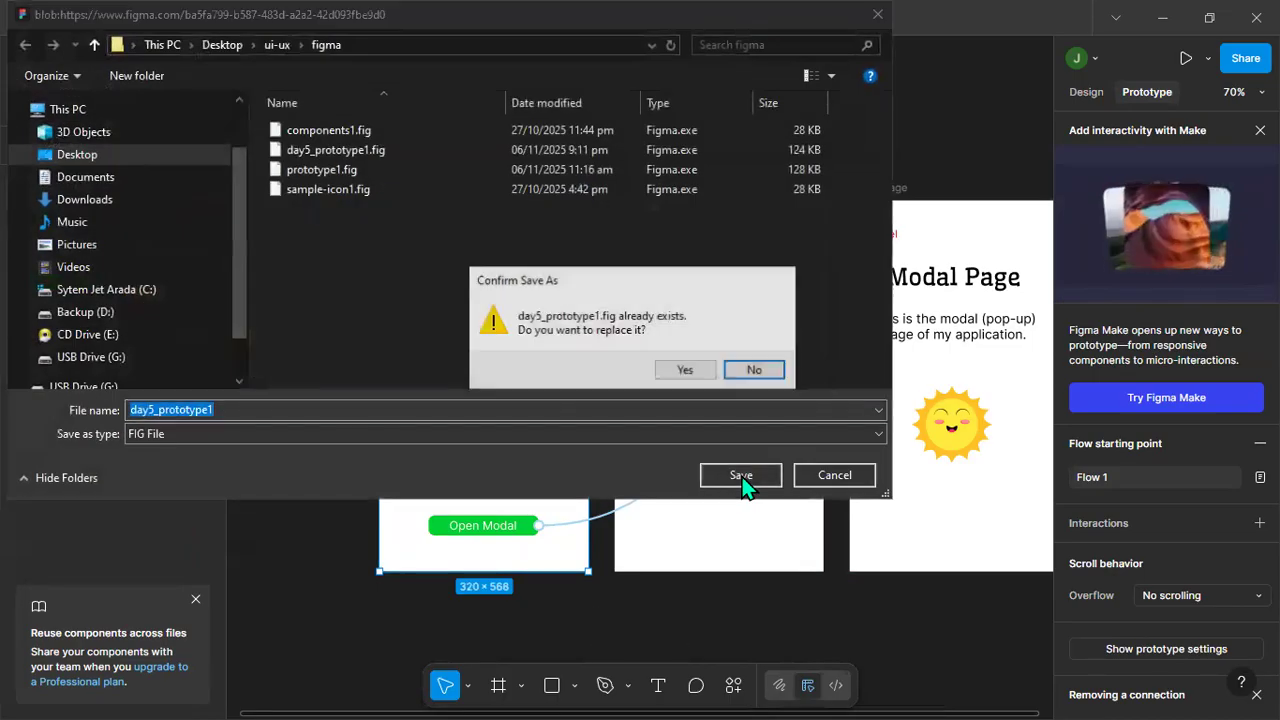
pyautogui.click(693, 368)
pyautogui.scroll(-2, 862, 630)
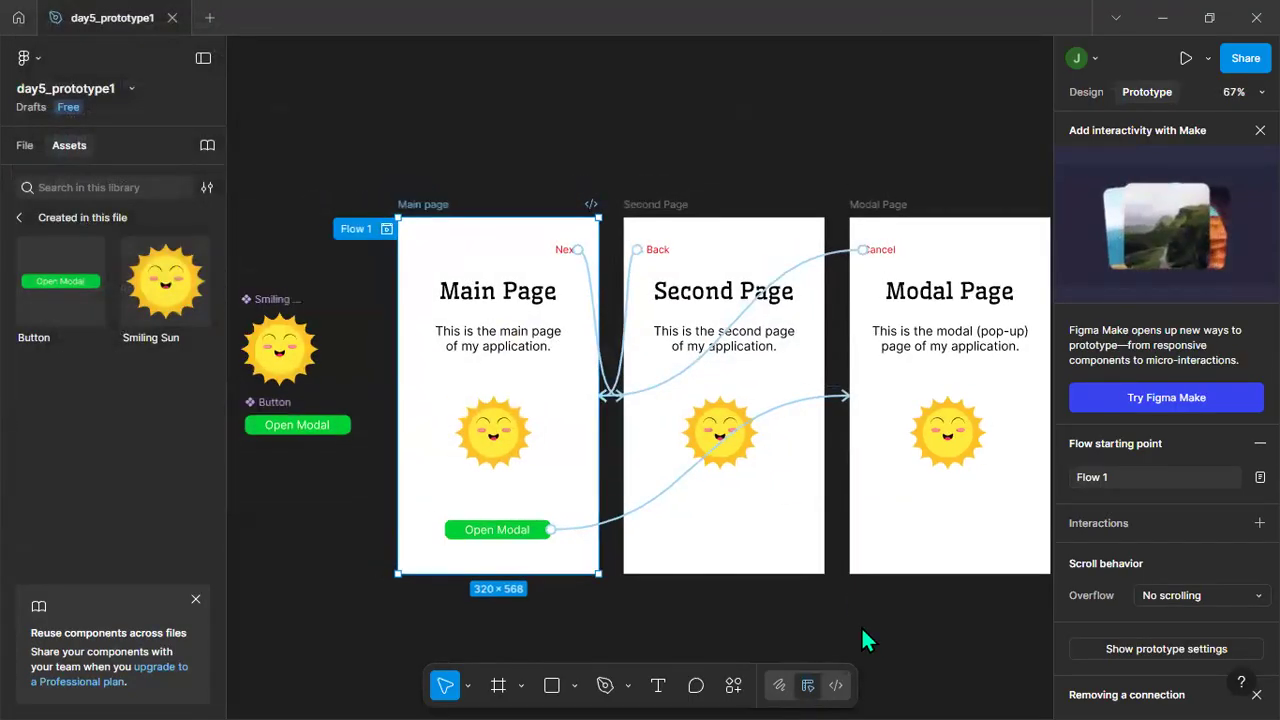
pyautogui.moveTo(354, 524); pyautogui.dragTo(324, 464)
pyautogui.moveTo(371, 512); pyautogui.dragTo(363, 466)
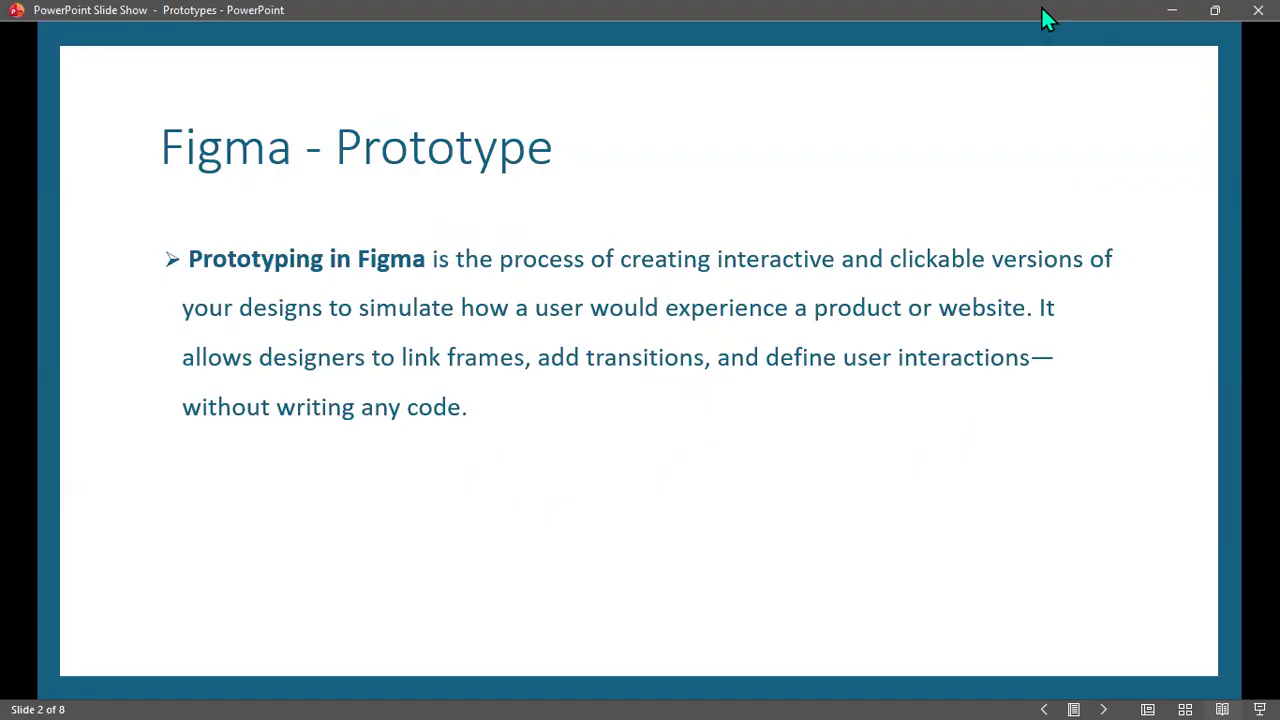
pyautogui.press('Right')
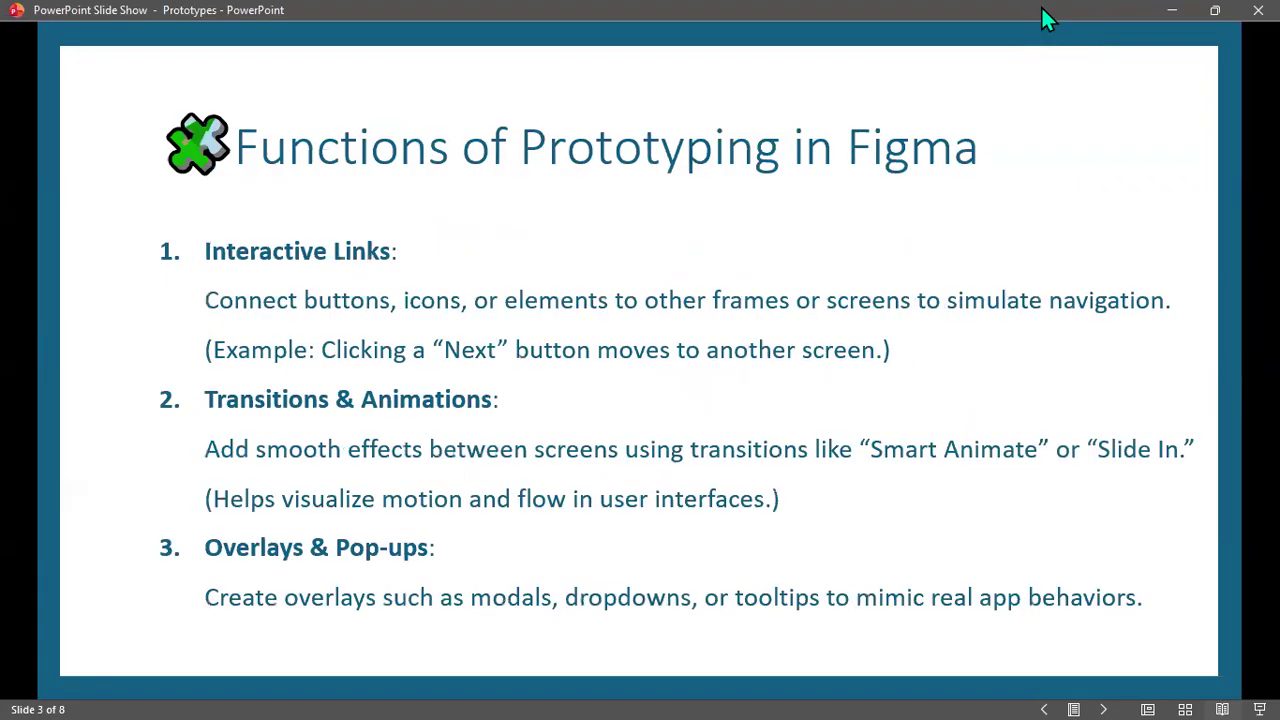
pyautogui.press('Left')
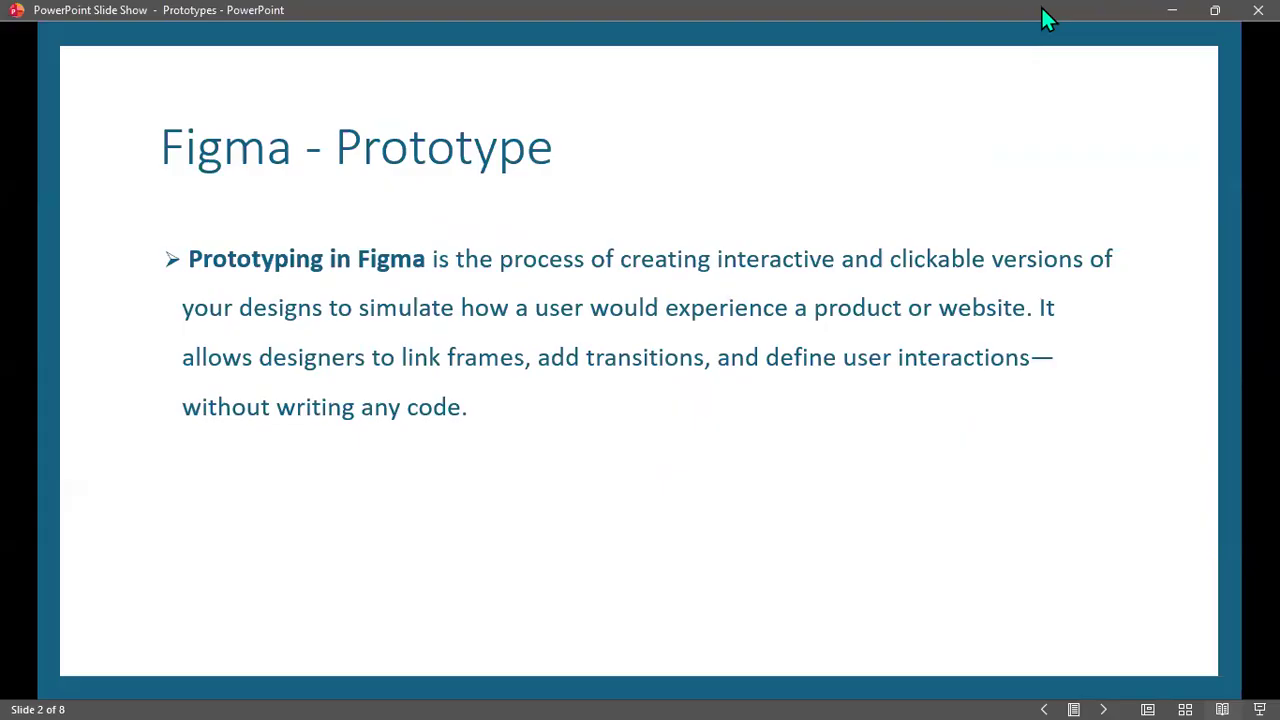
pyautogui.press('Right')
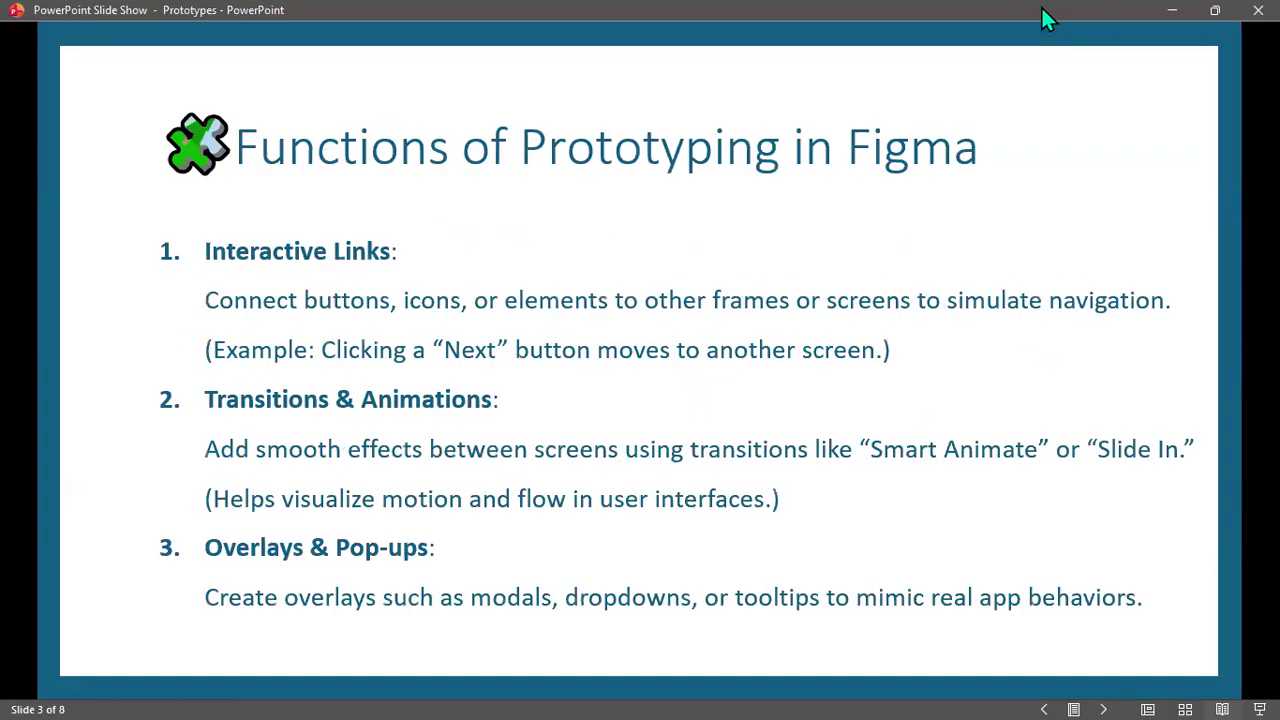
pyautogui.press('Right')
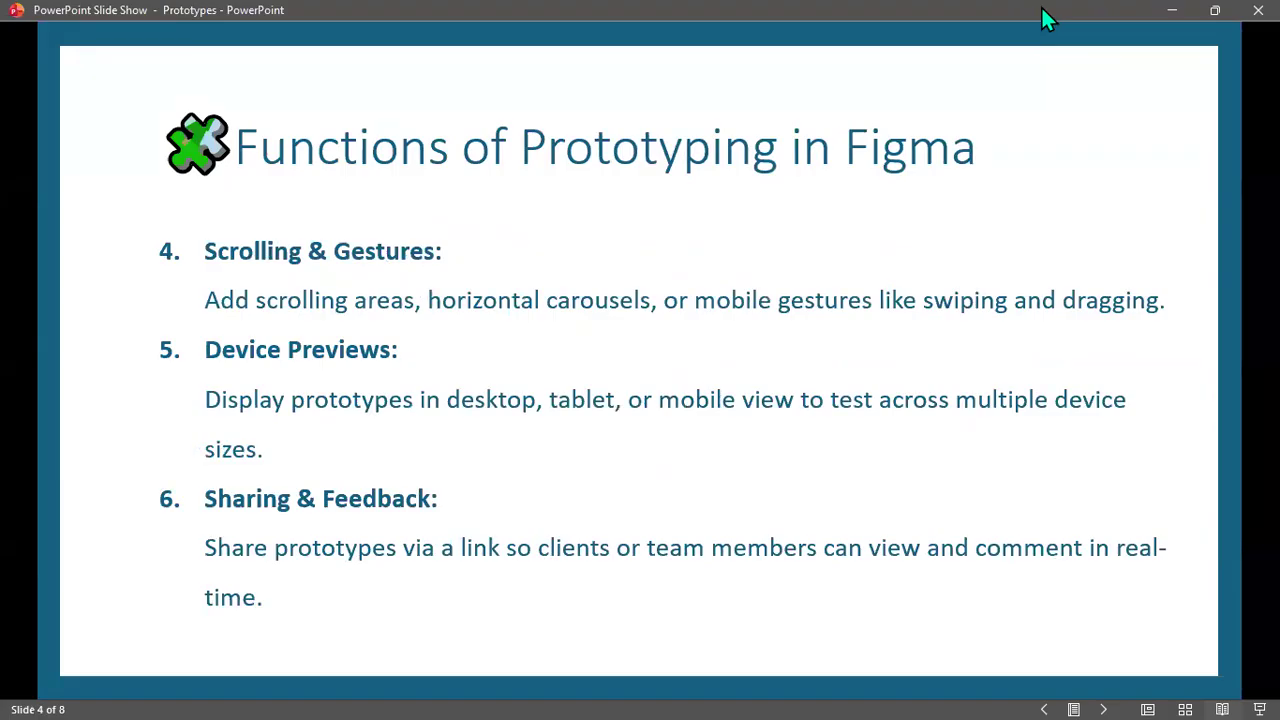
pyautogui.press('Right')
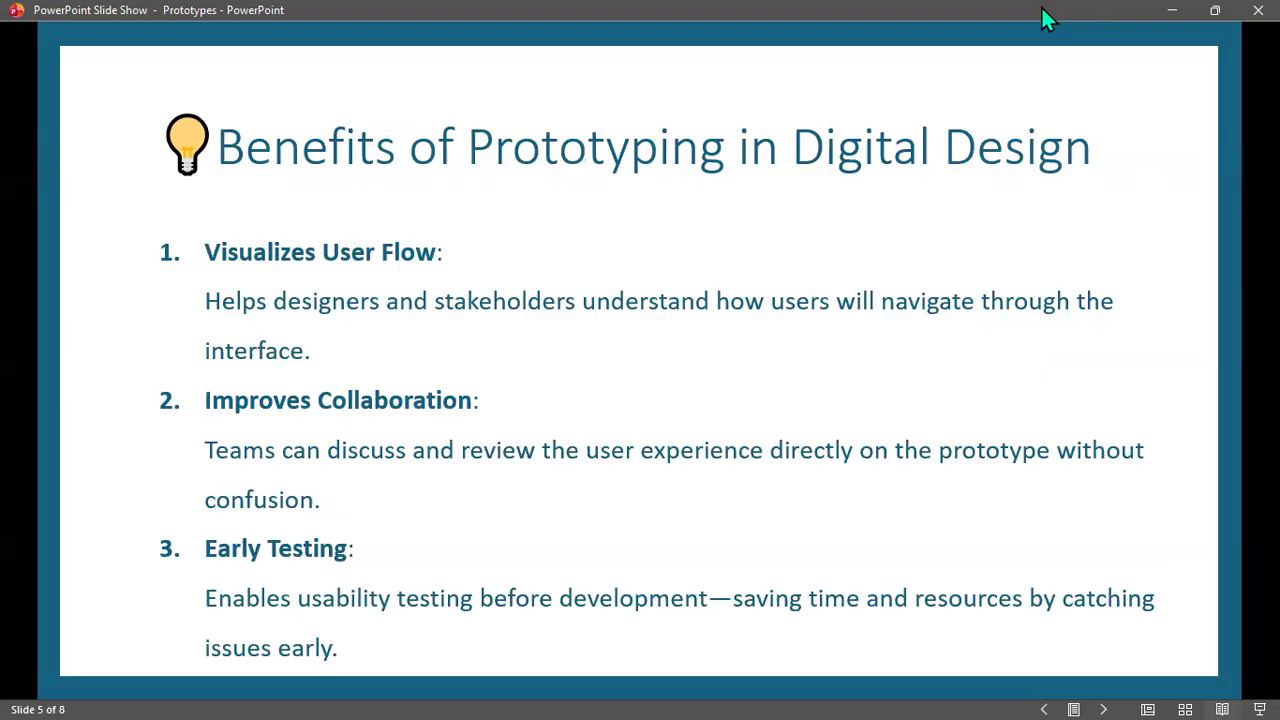
pyautogui.press('Right')
pyautogui.press('Right')
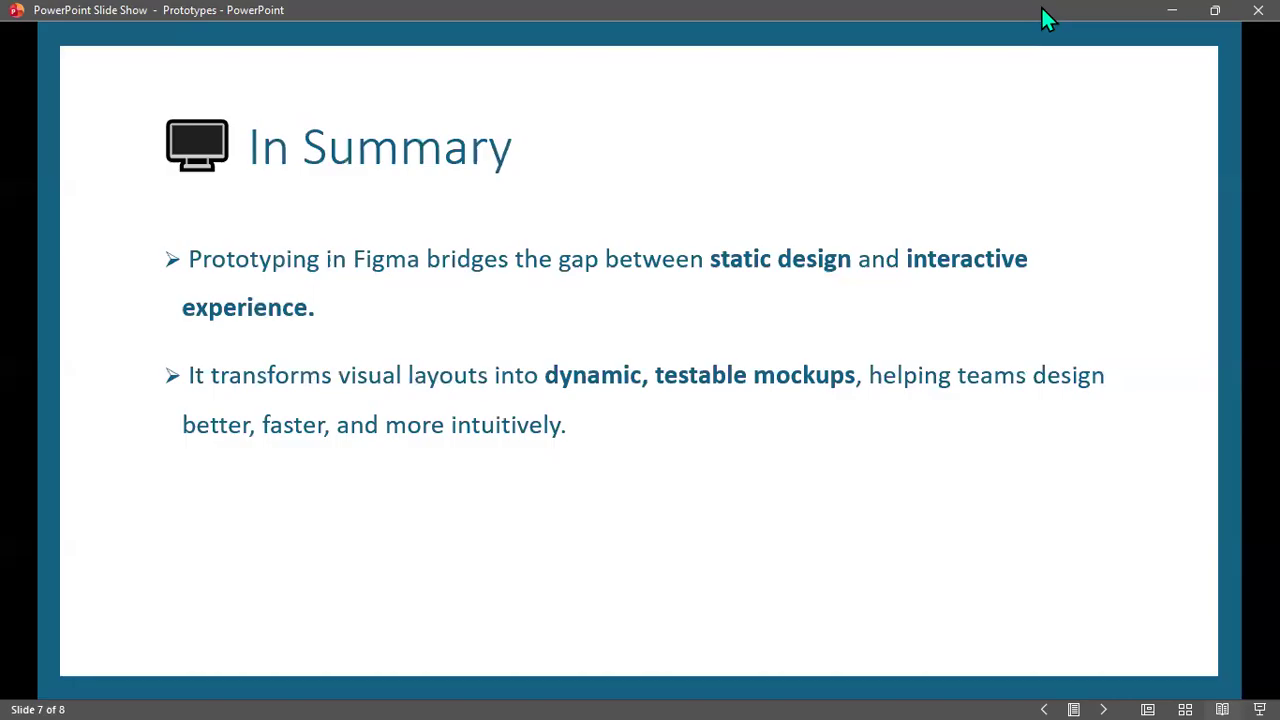
pyautogui.press('Right')
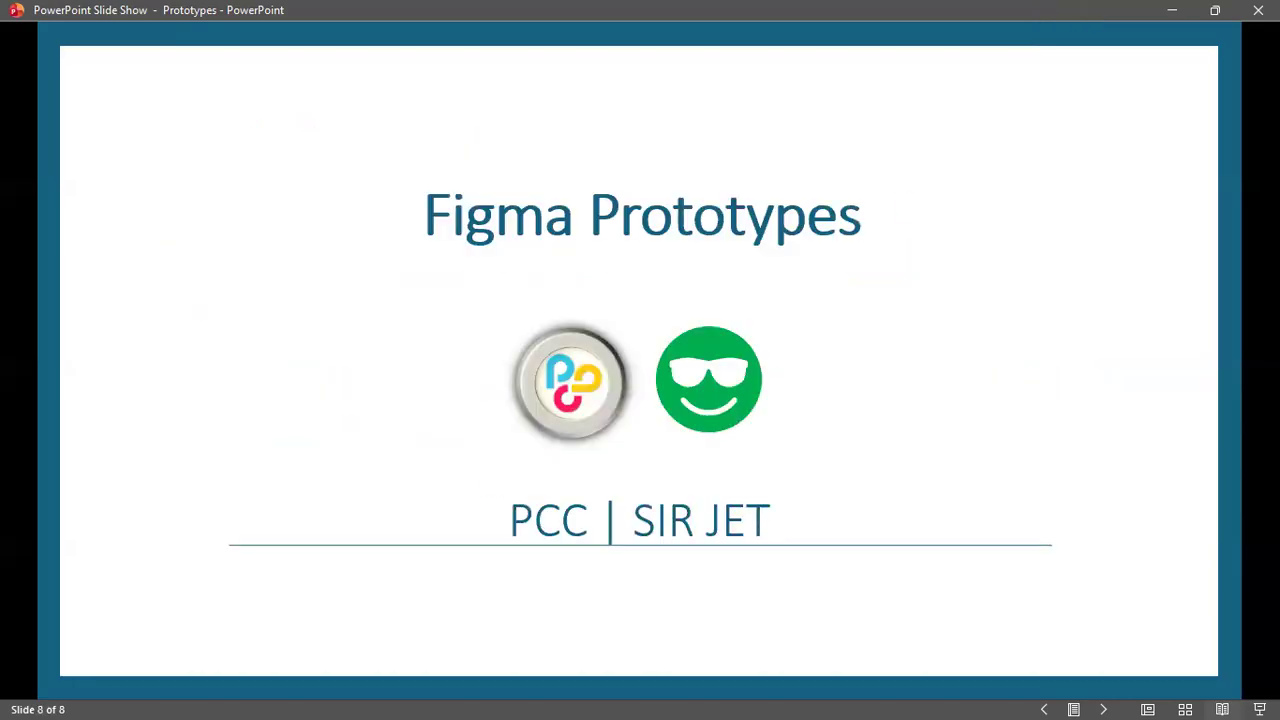
# Switch back to Figma, present the prototype full size, test the Next, Back, Open Modal and Cancel links, and close the presentation.
pyautogui.hotkey('alt', 'Tab')
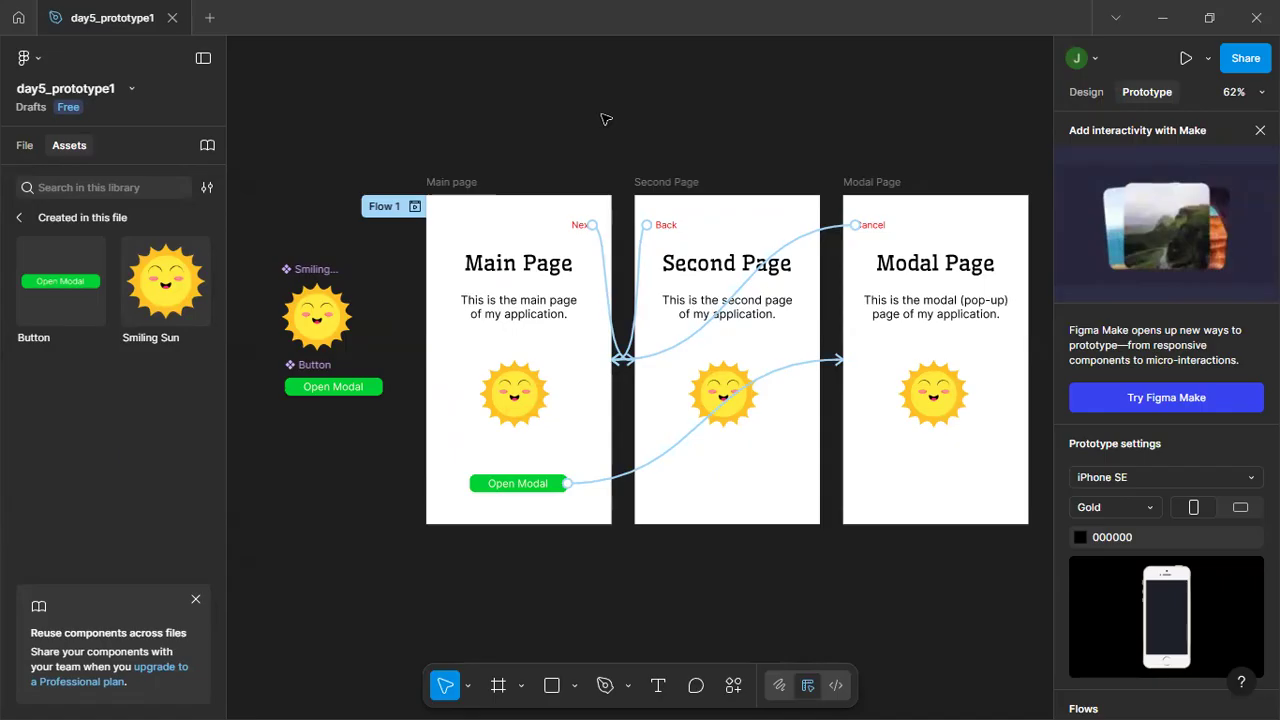
pyautogui.click(1207, 59)
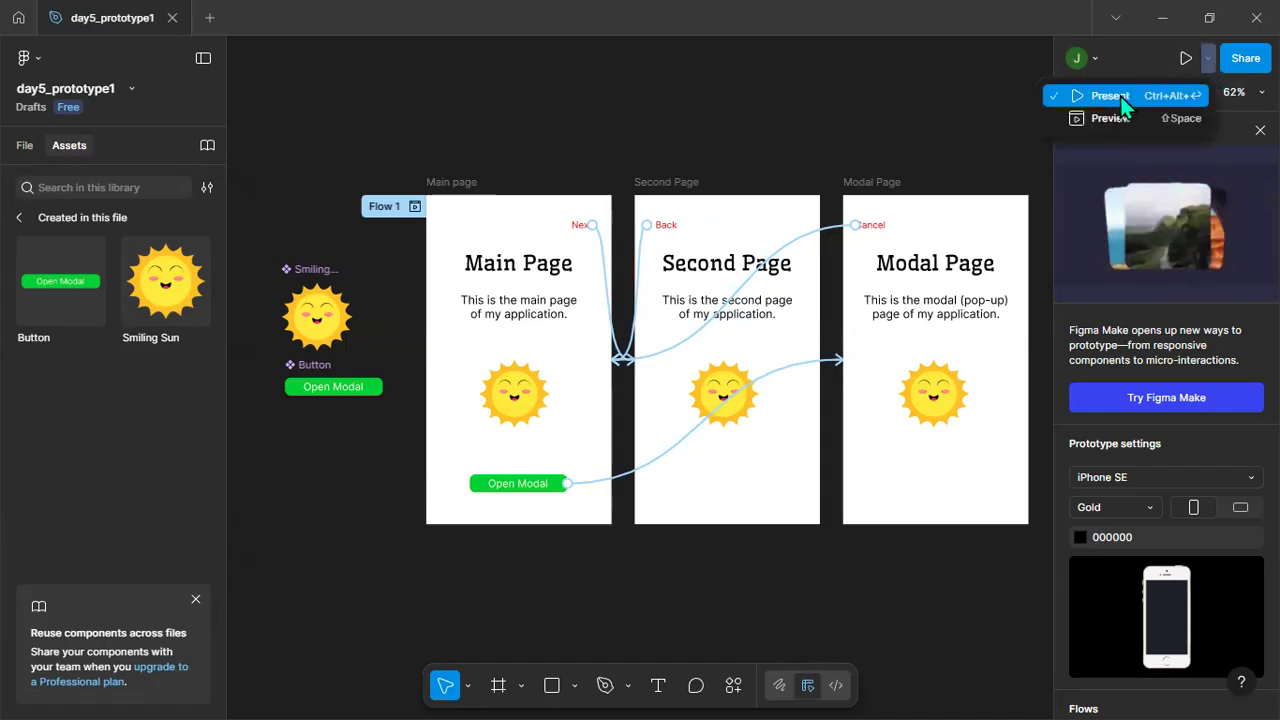
pyautogui.click(1110, 96)
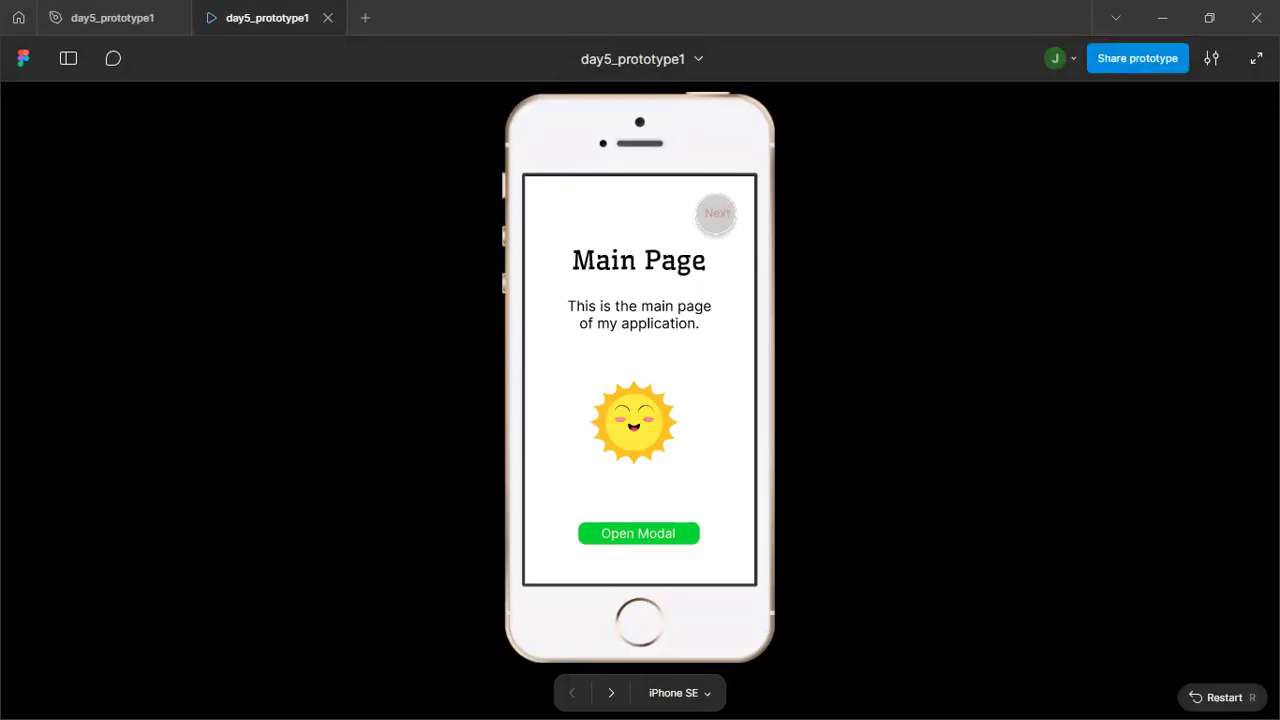
pyautogui.click(719, 214)
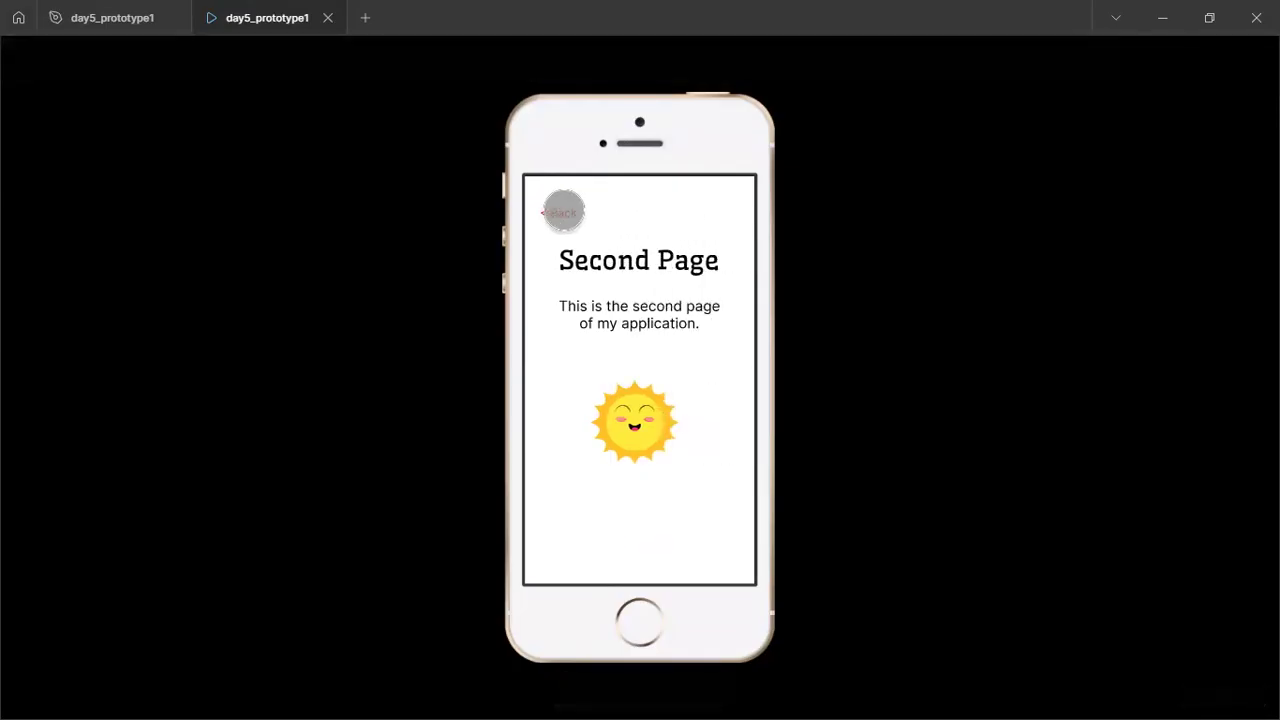
pyautogui.click(561, 212)
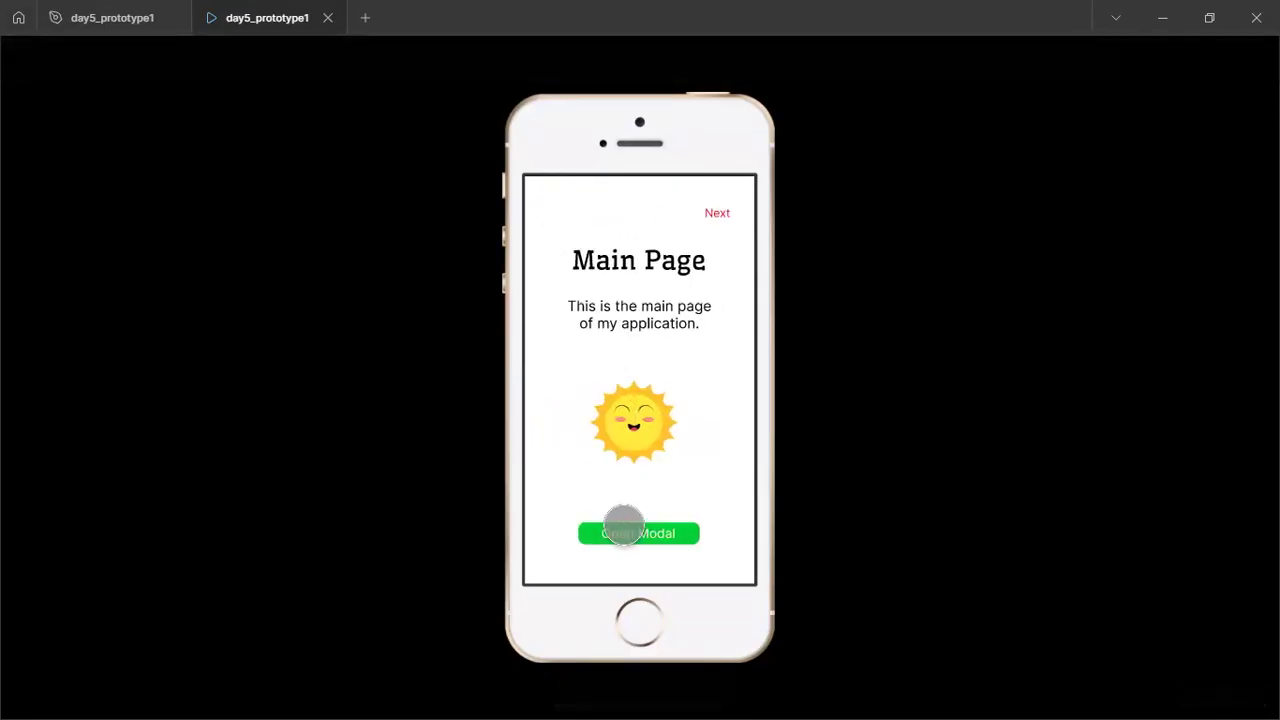
pyautogui.click(618, 532)
pyautogui.click(558, 212)
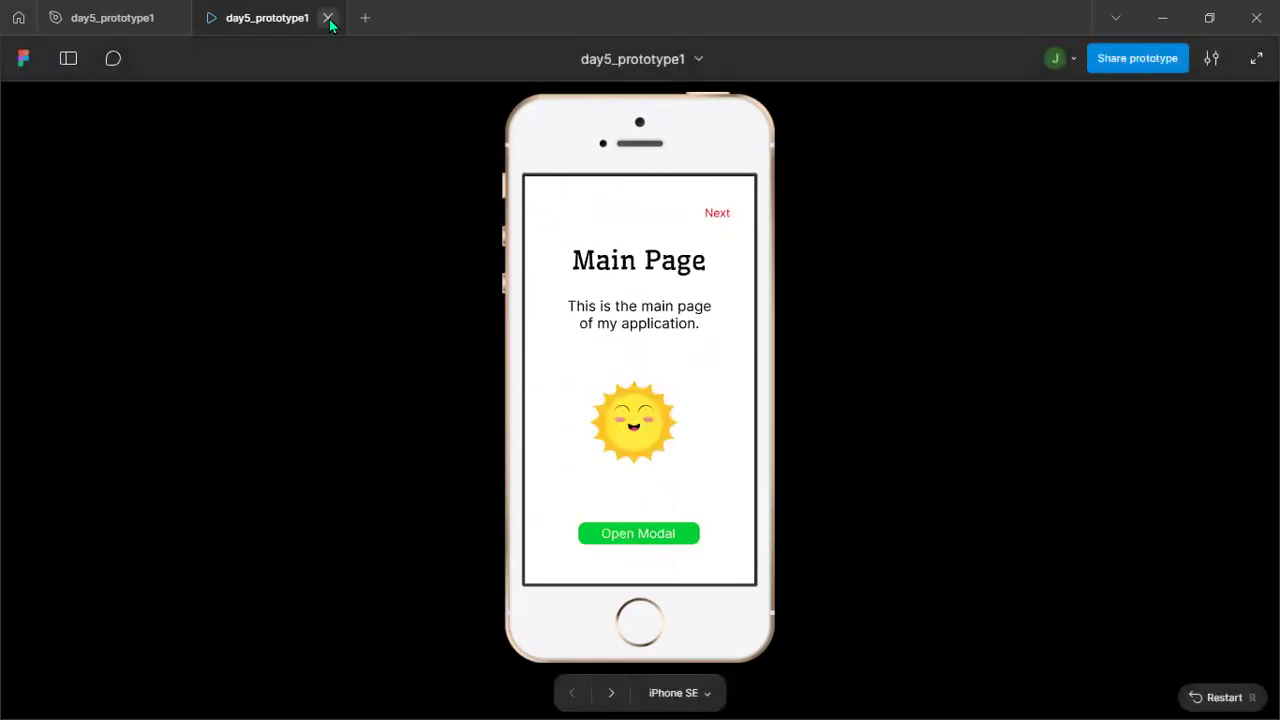
pyautogui.click(327, 17)
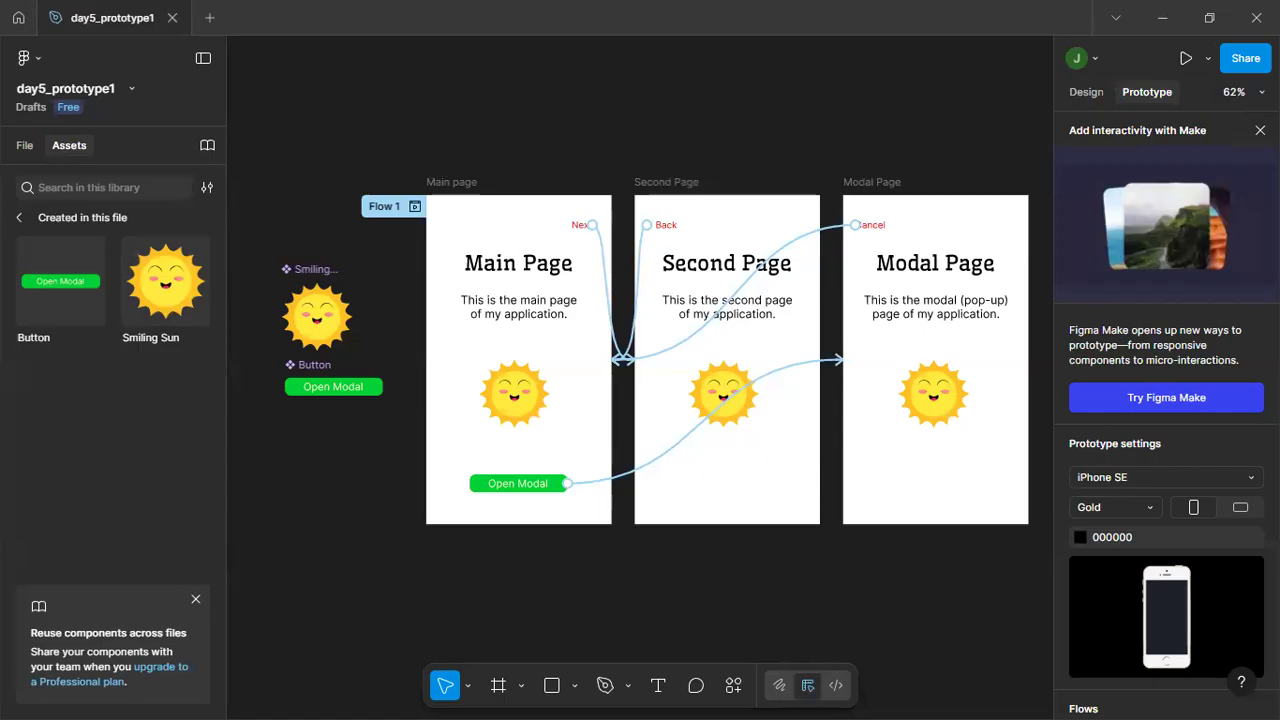